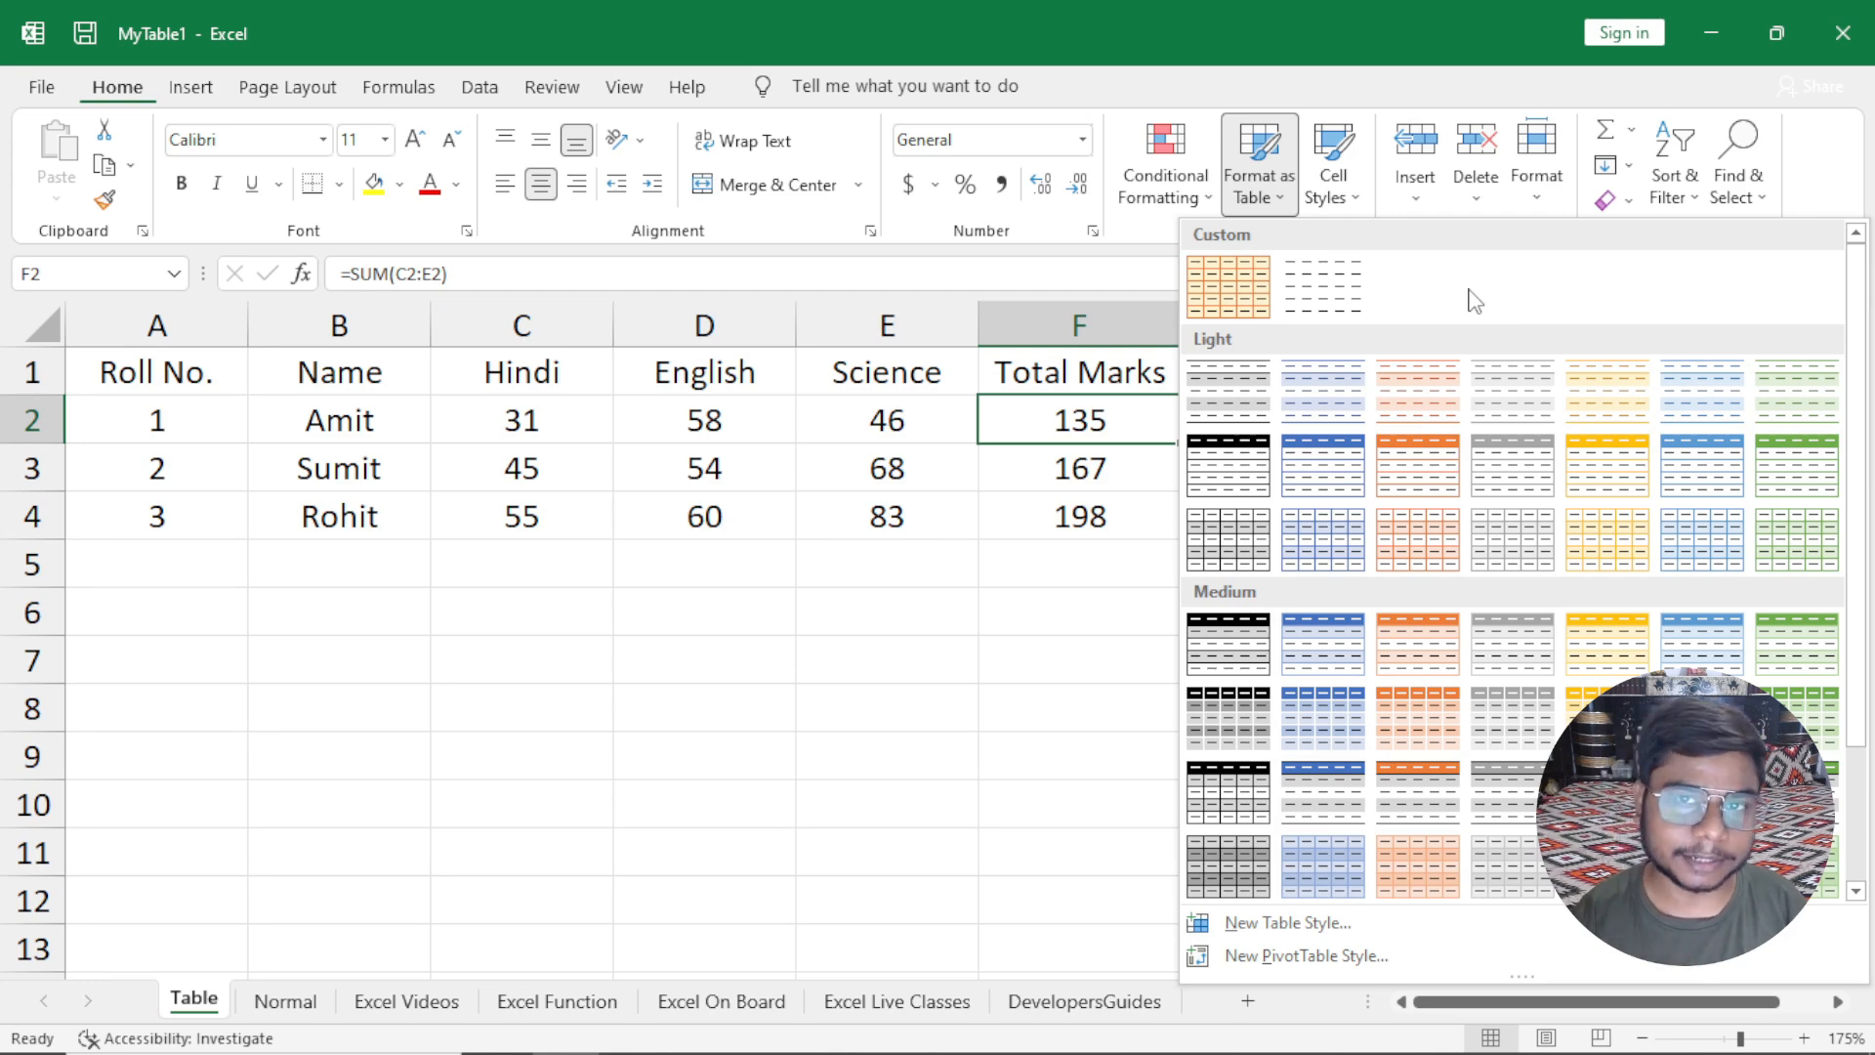
# Examine the table insertion command and the gallery of light, medium and dark table styles.
pyautogui.click(201, 90)
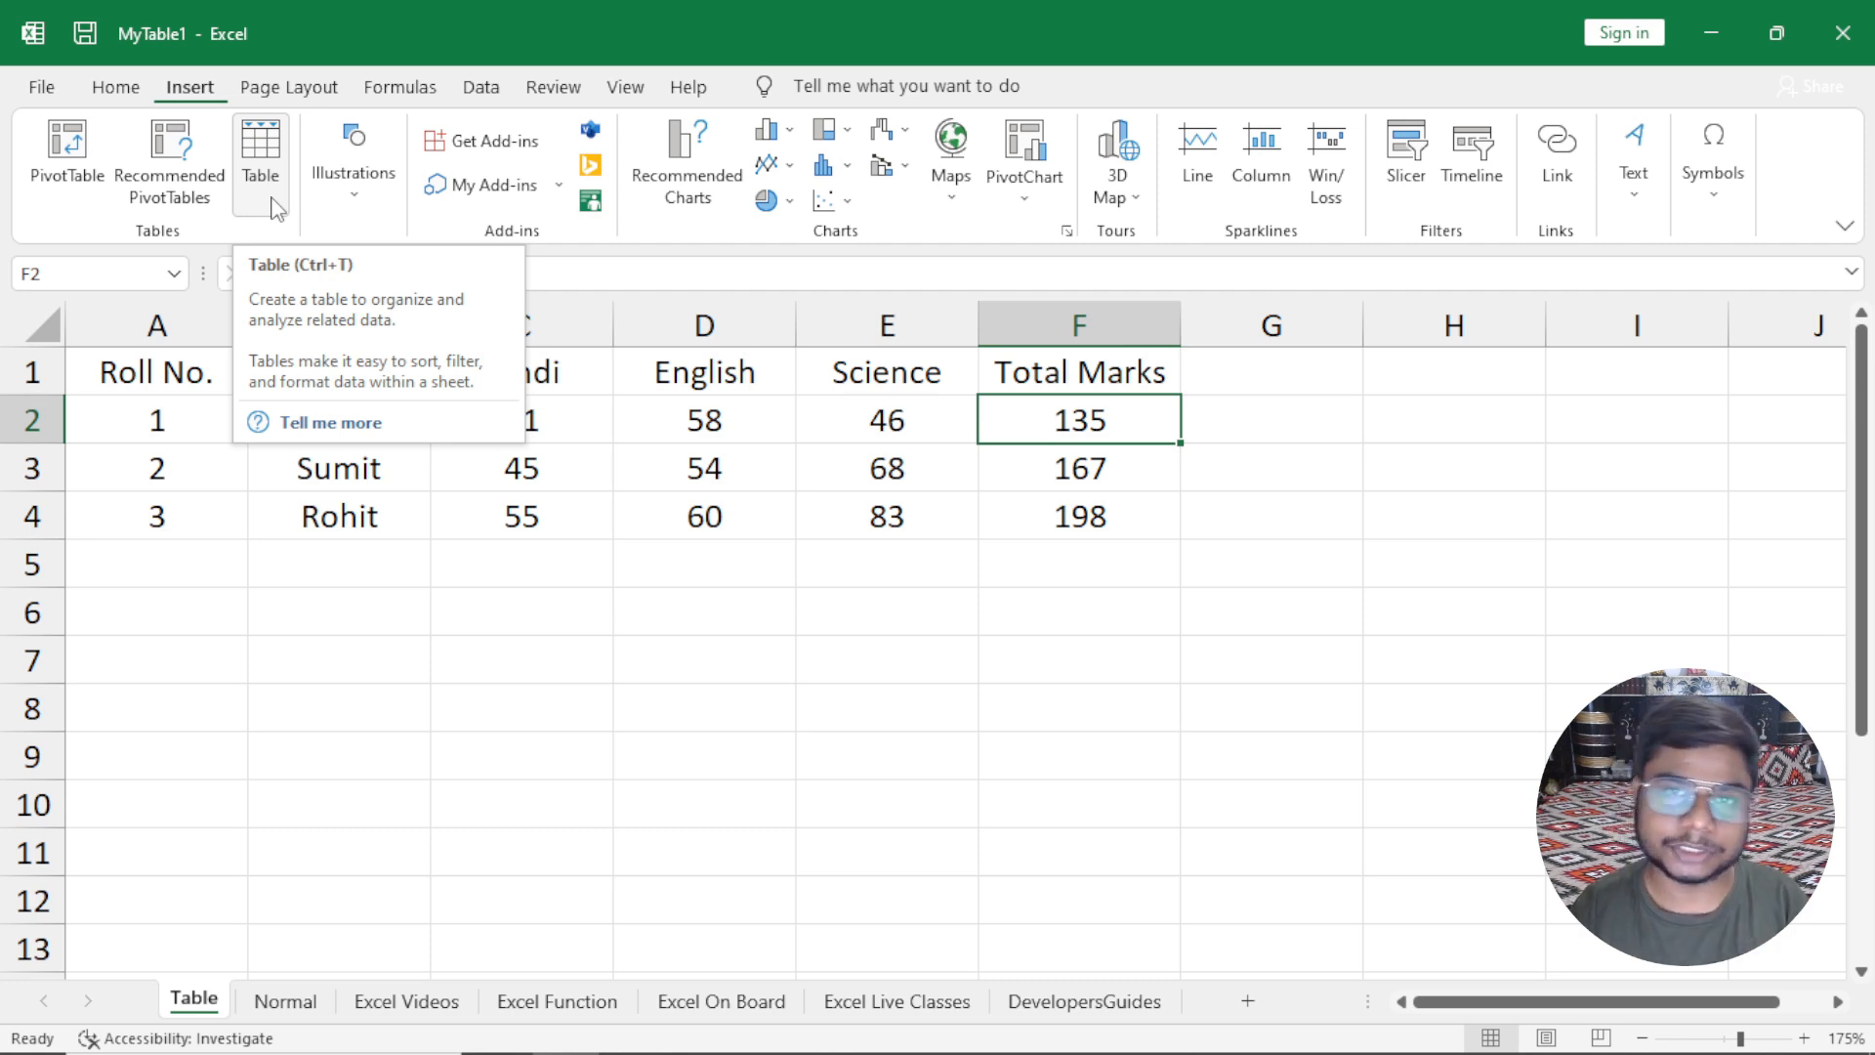
pyautogui.click(115, 87)
pyautogui.click(1246, 201)
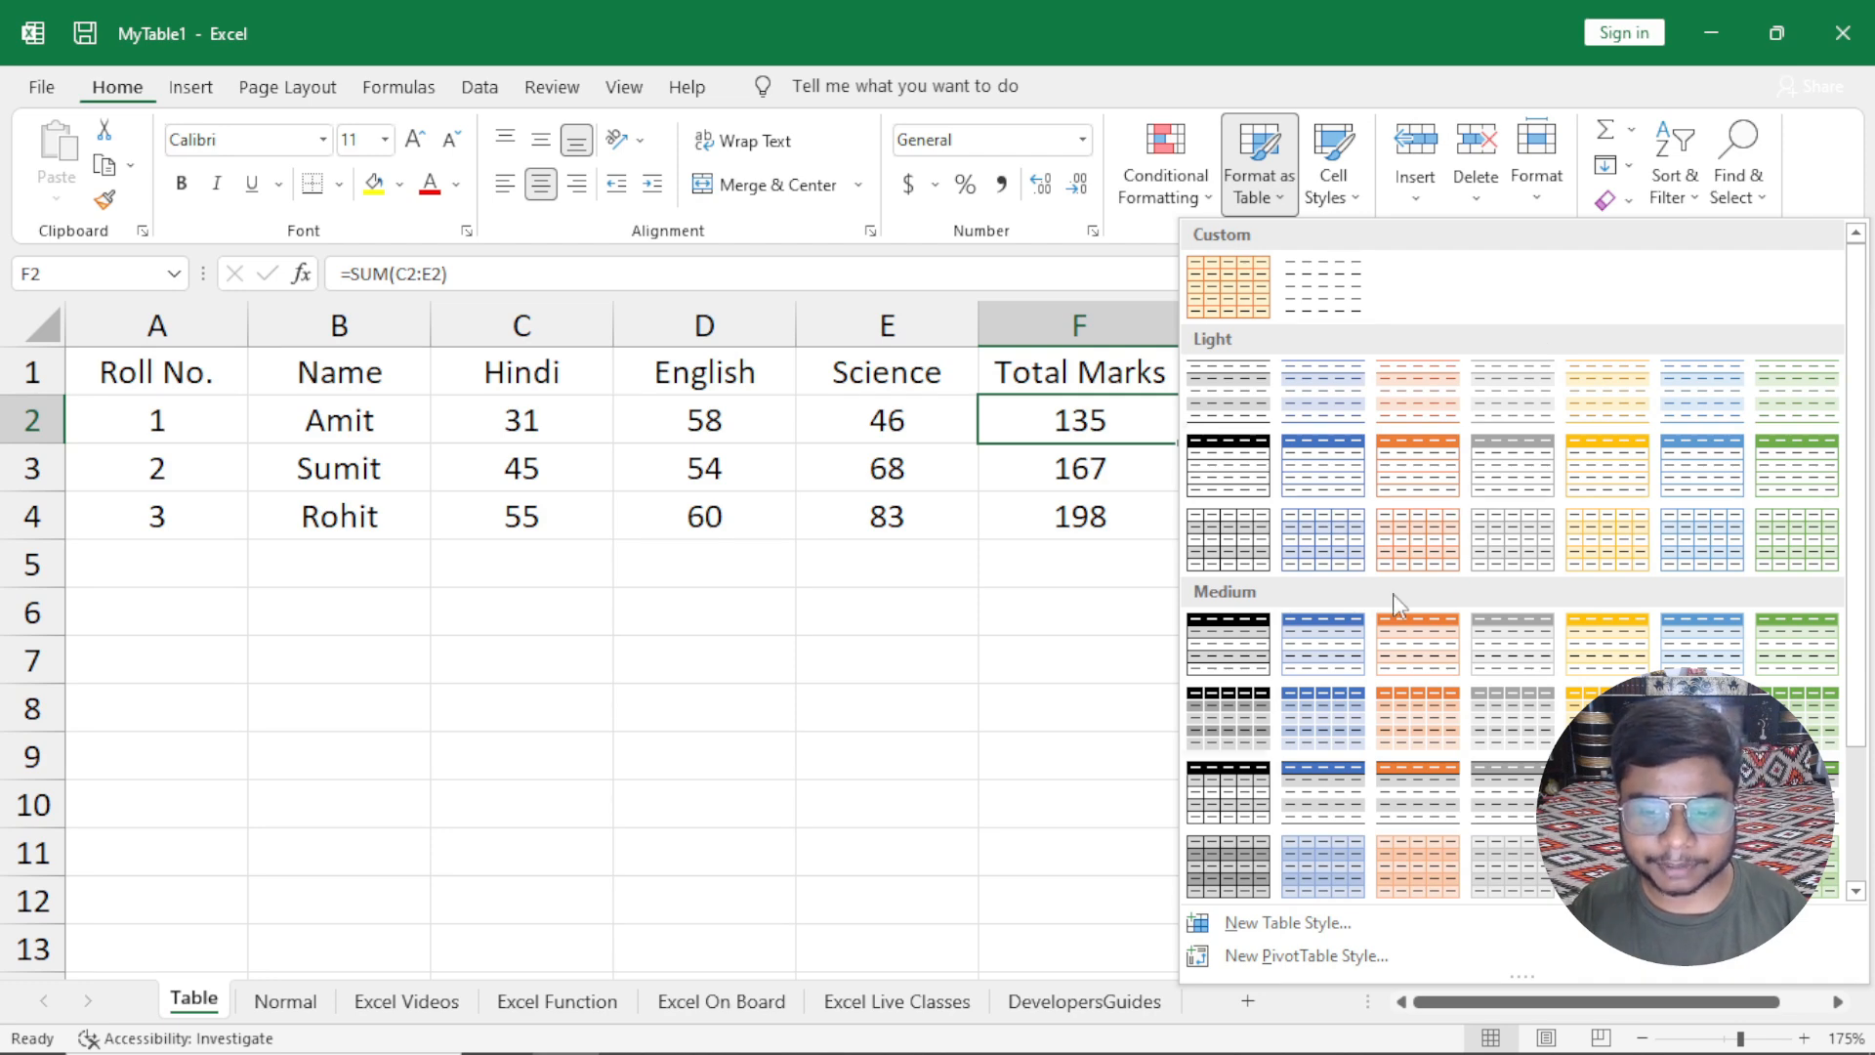
pyautogui.scroll(-2, 1394, 605)
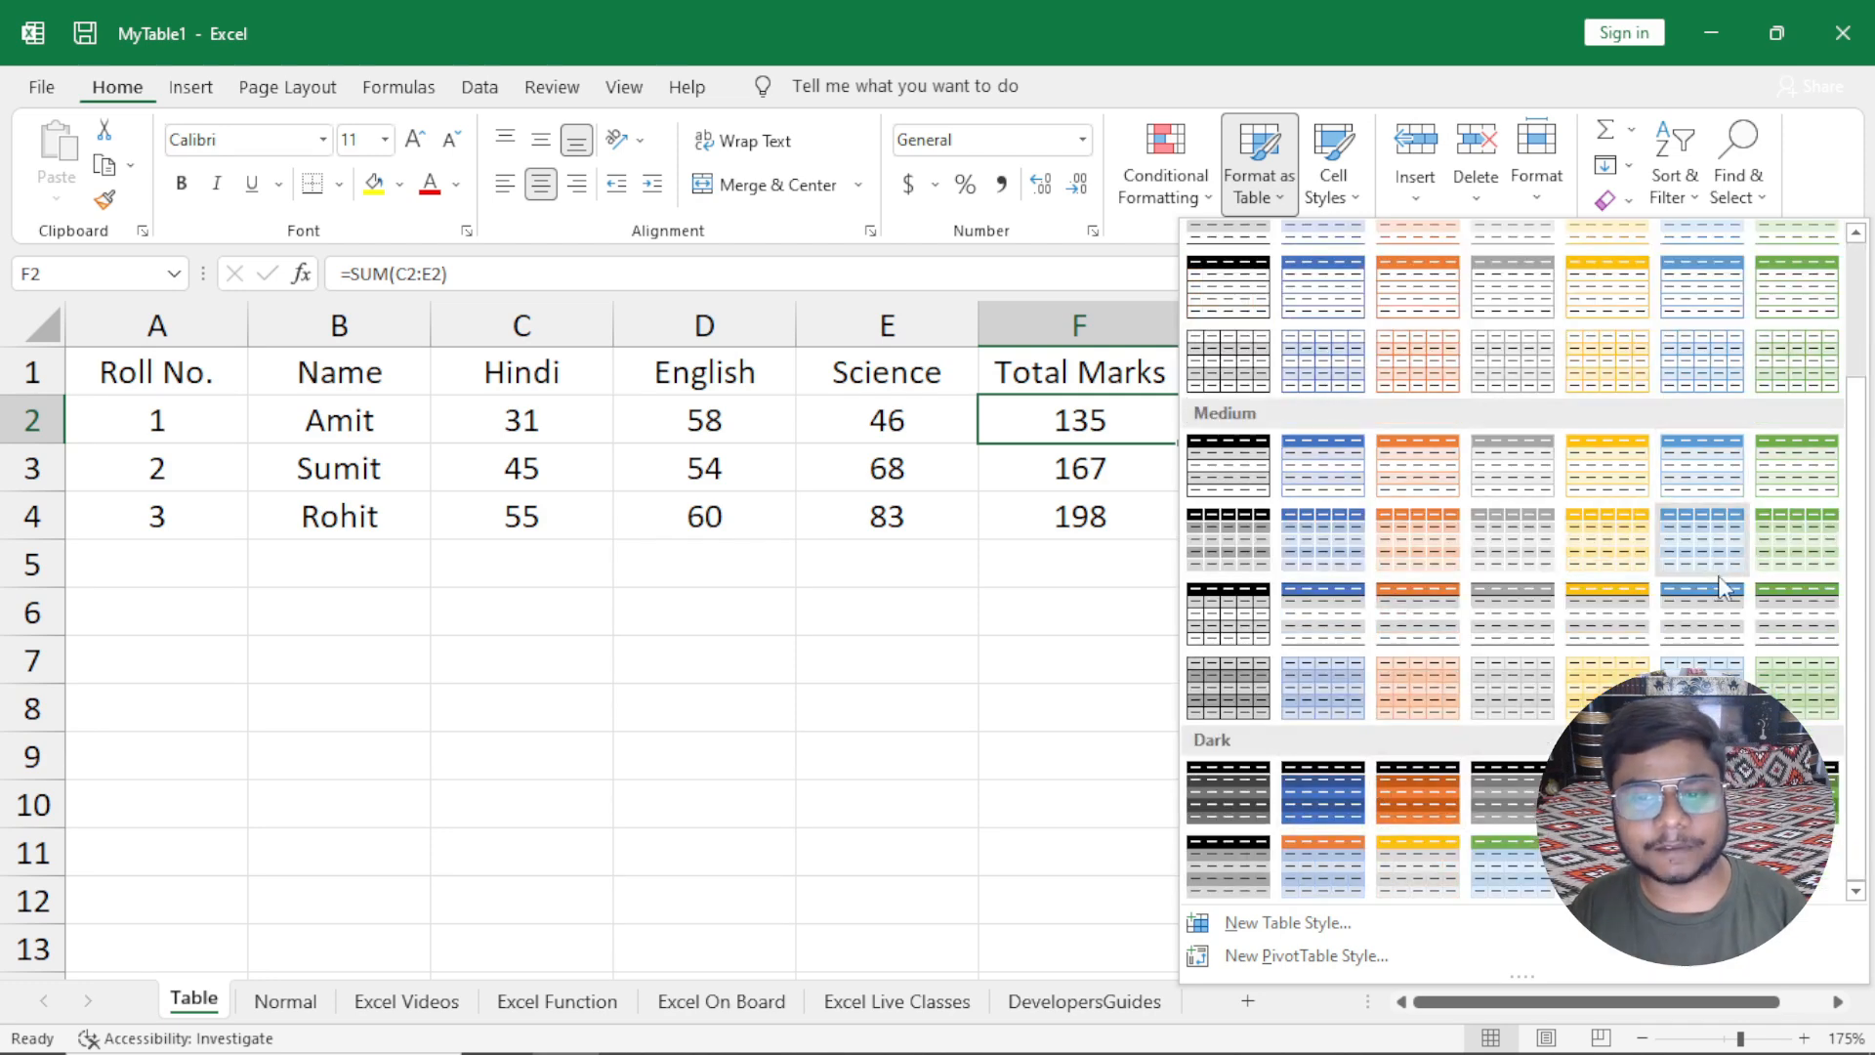
pyautogui.scroll(2, 1719, 595)
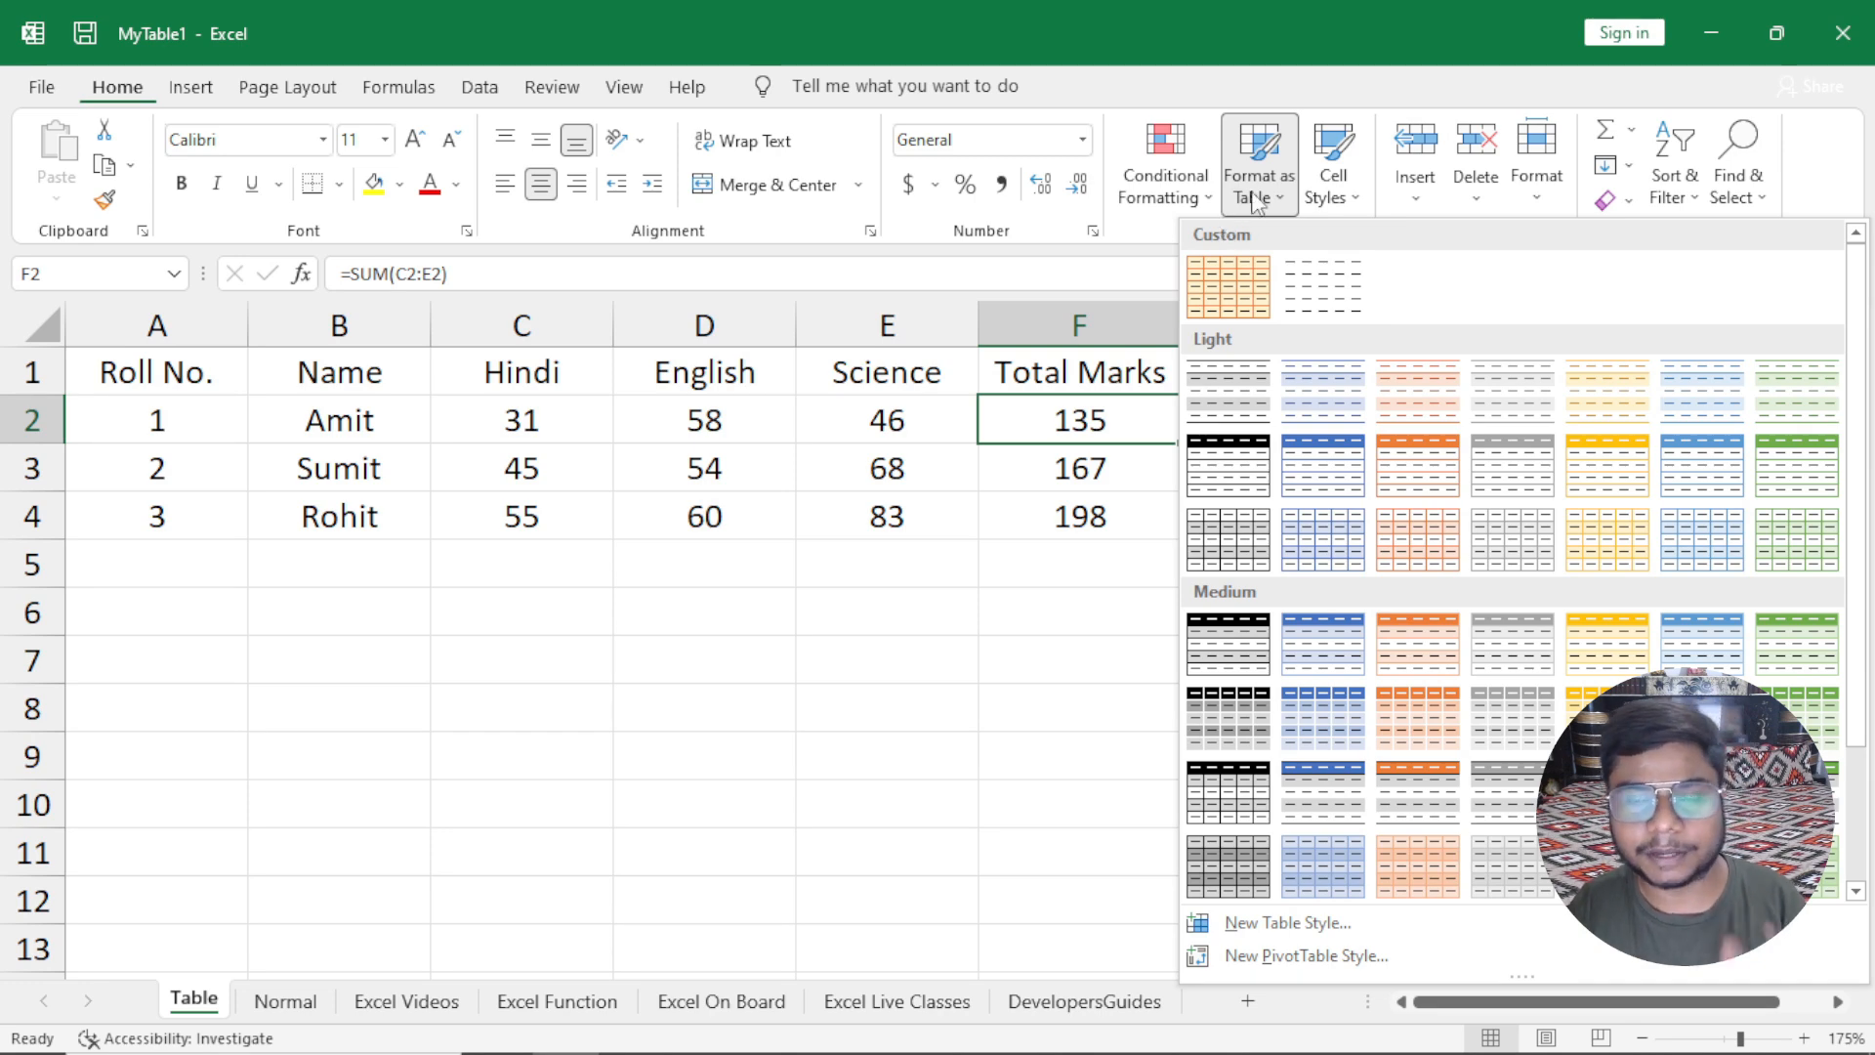
pyautogui.click(504, 659)
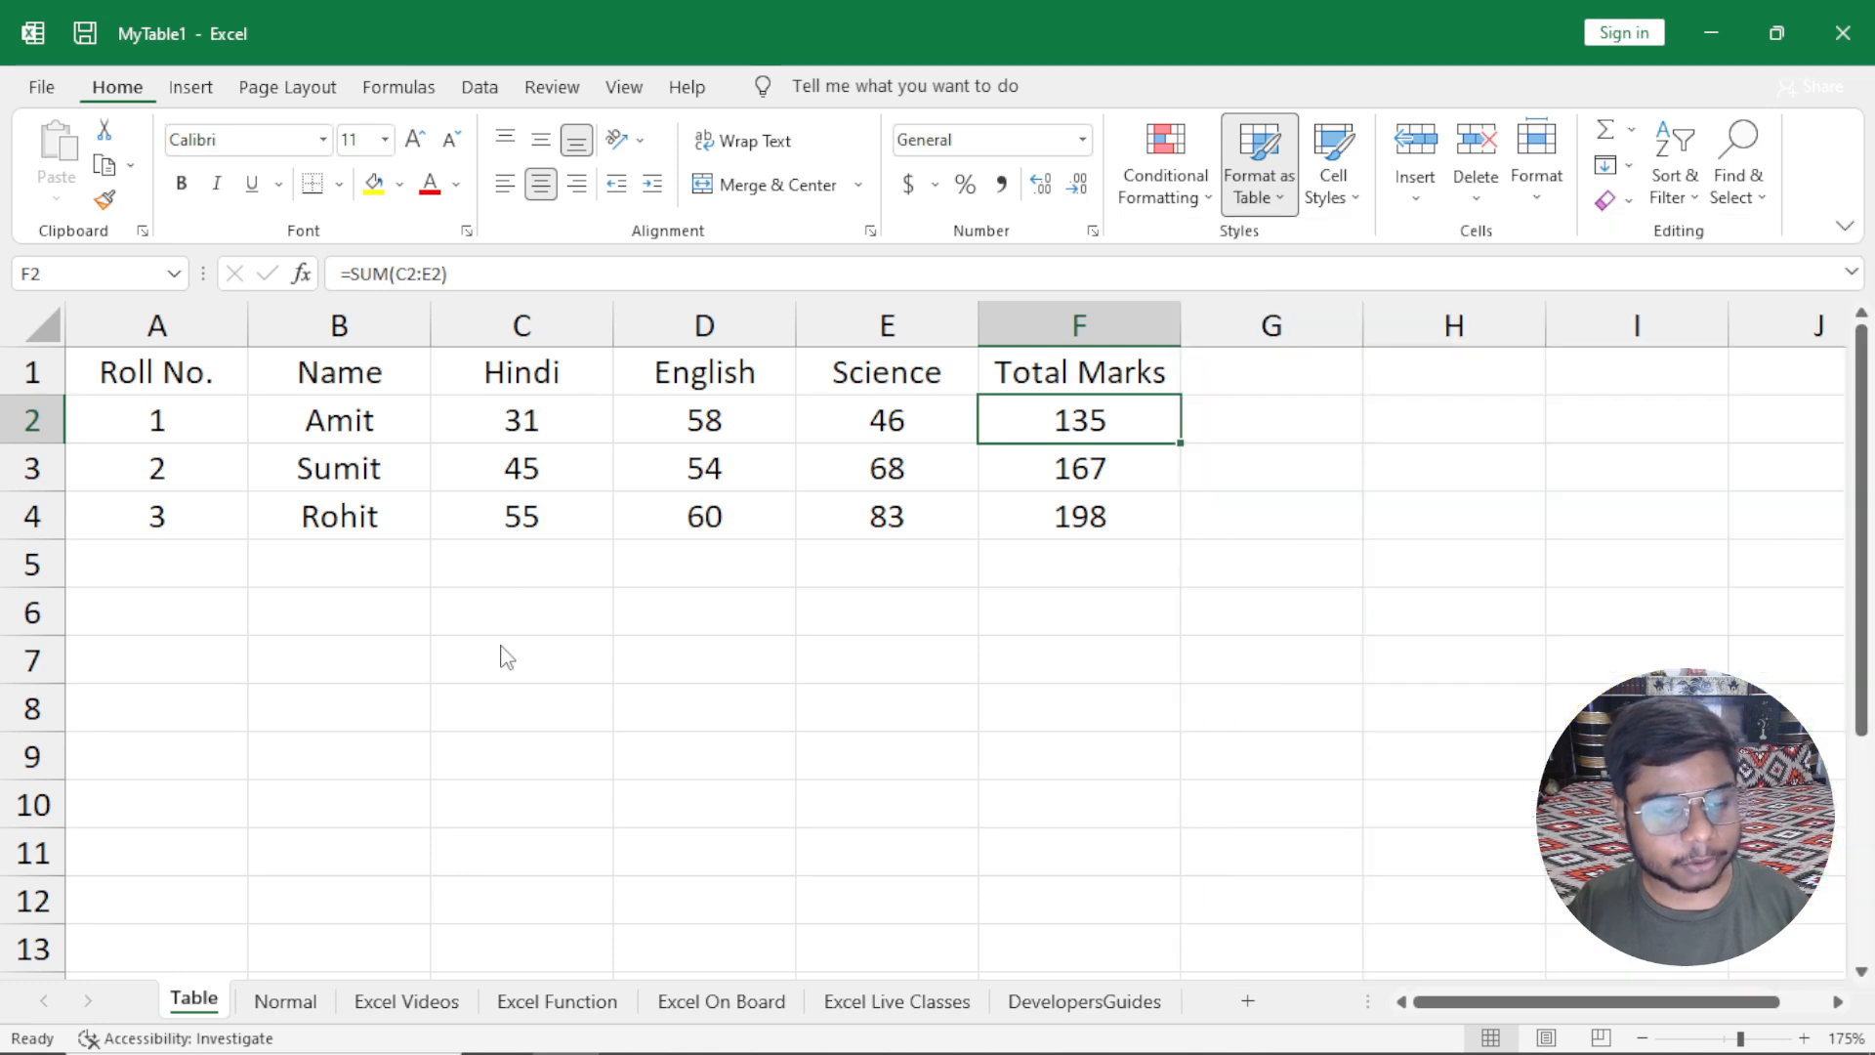
pyautogui.click(503, 662)
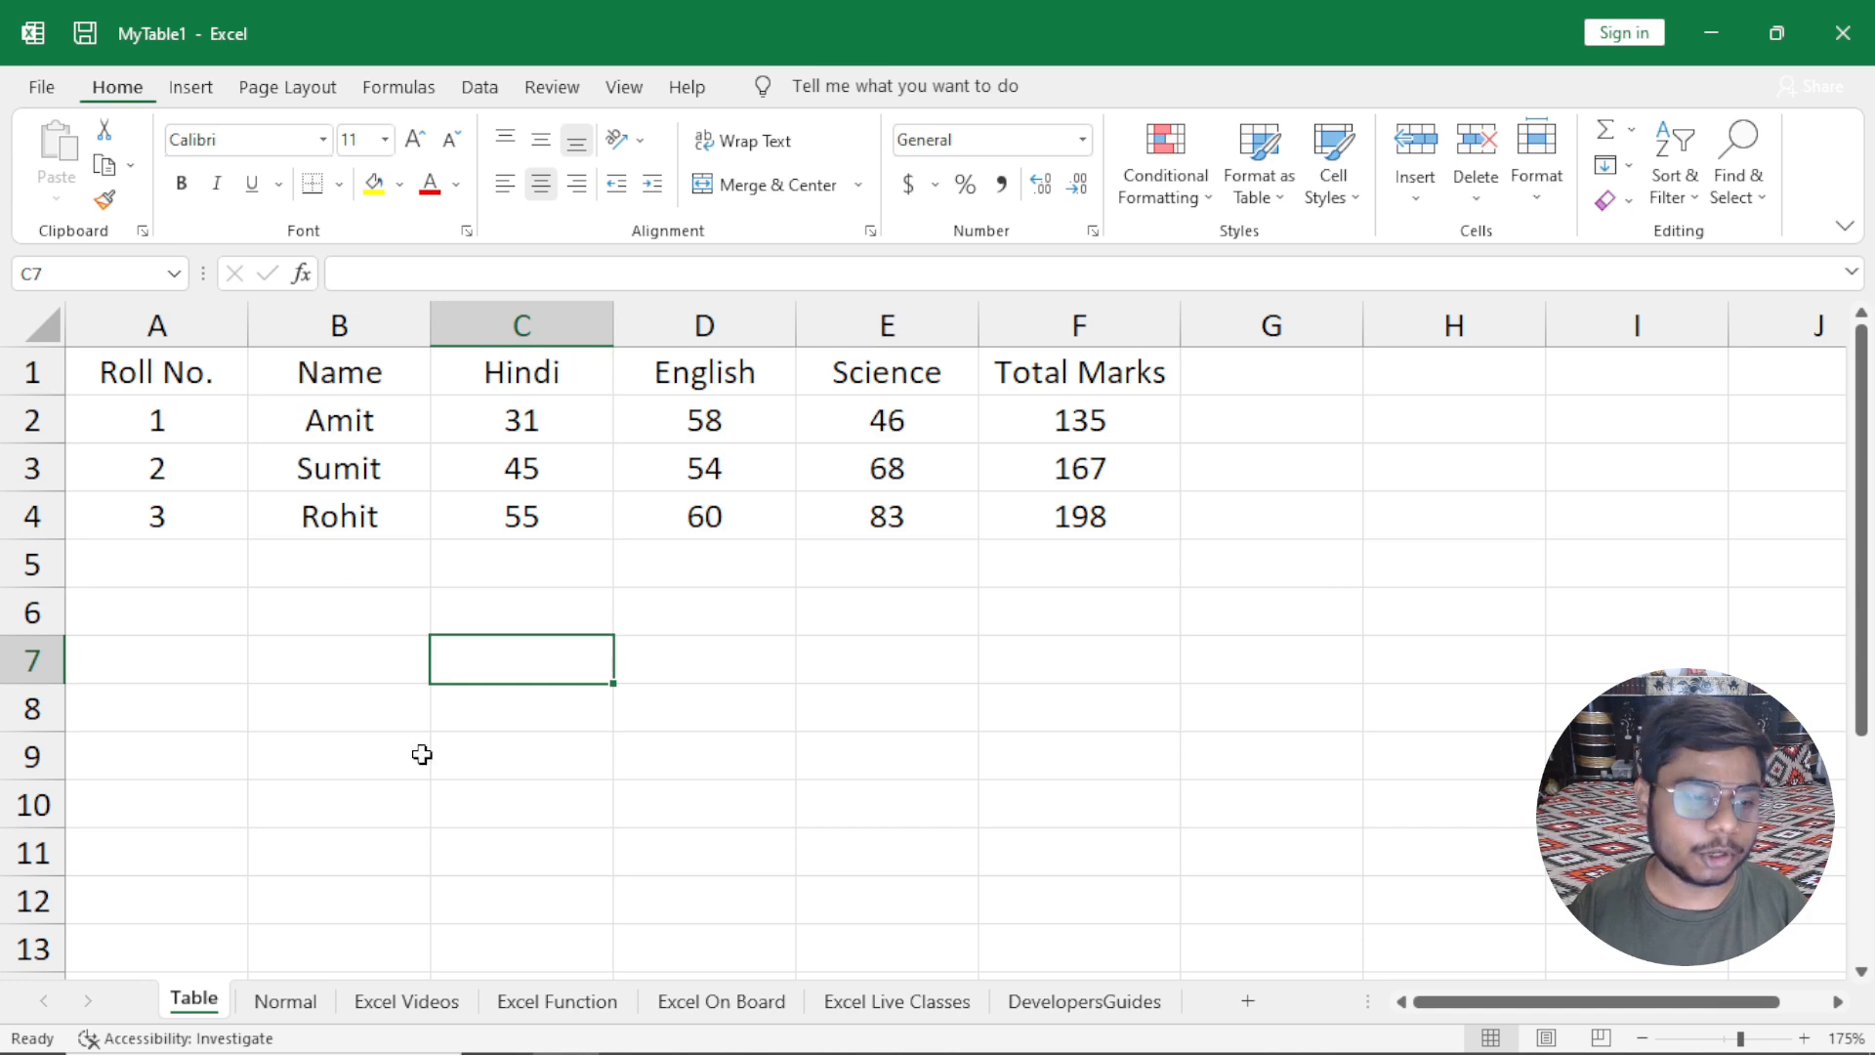
# Check which data range Format as Table proposes when cell C3 inside the marks data is selected.
pyautogui.click(527, 465)
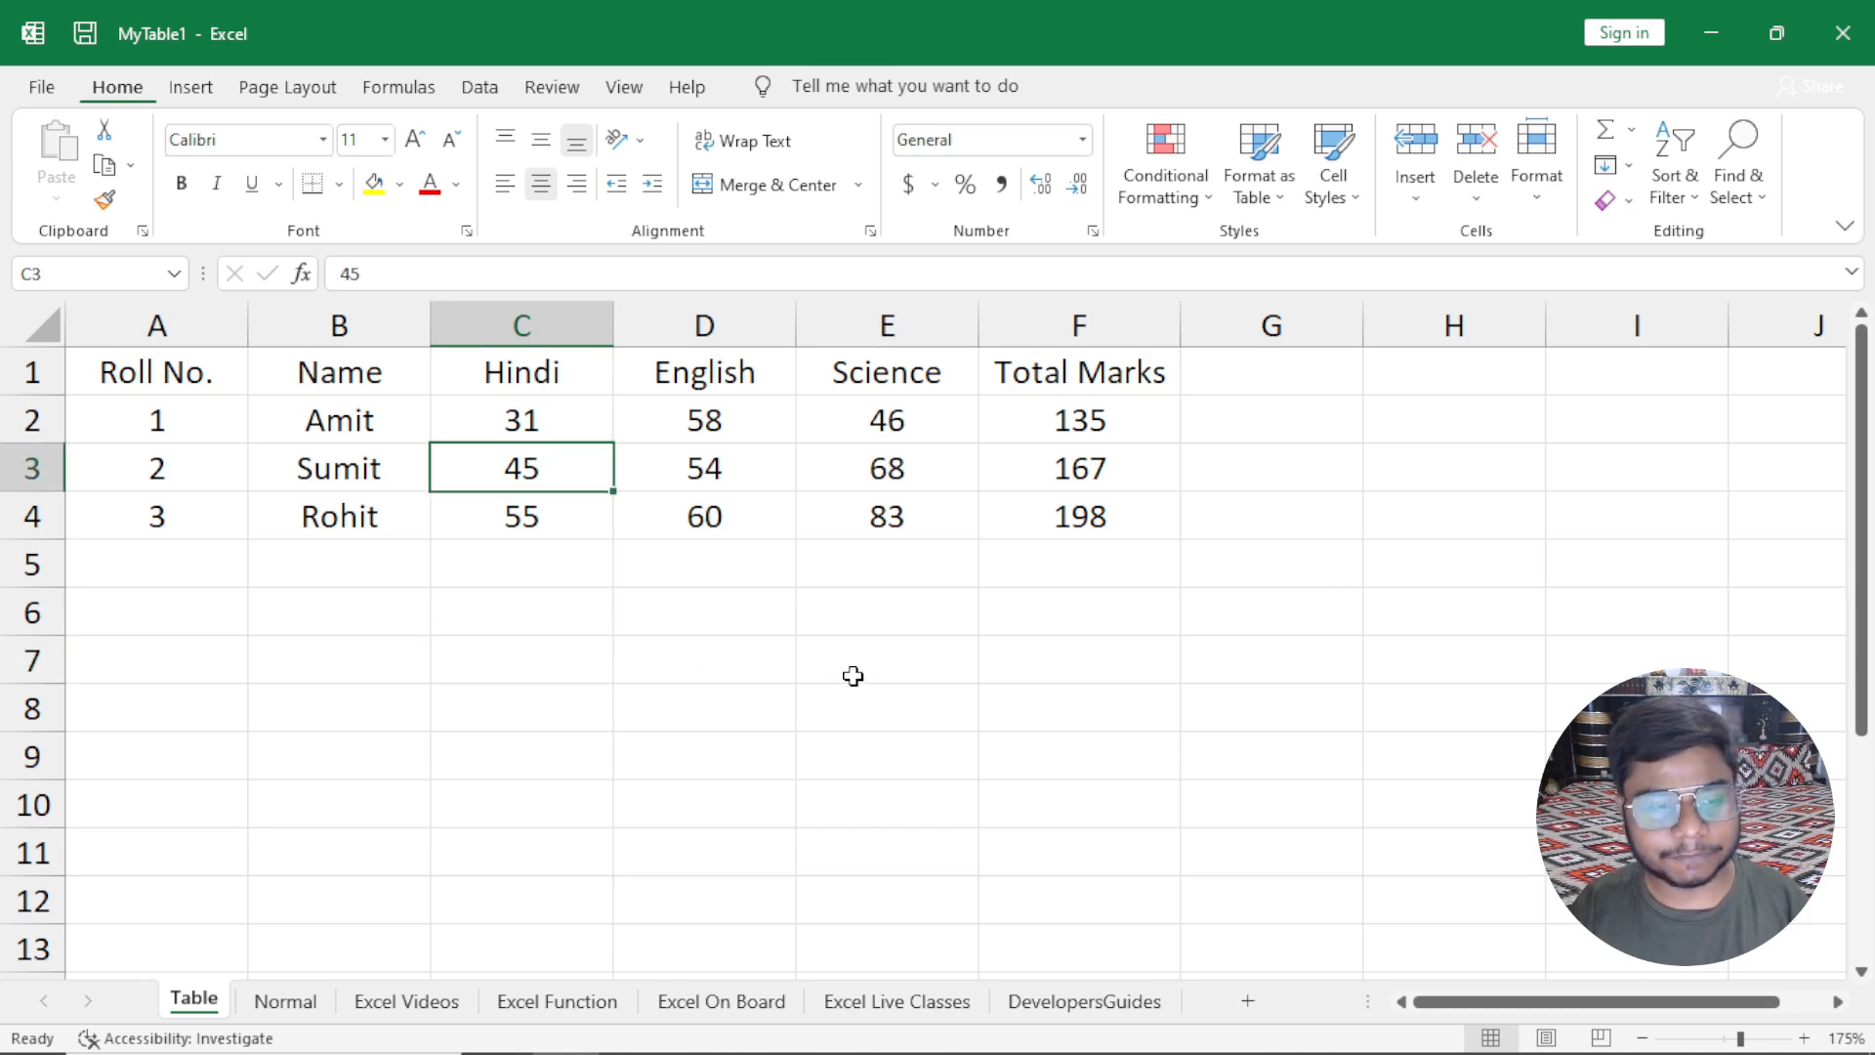
pyautogui.click(1289, 186)
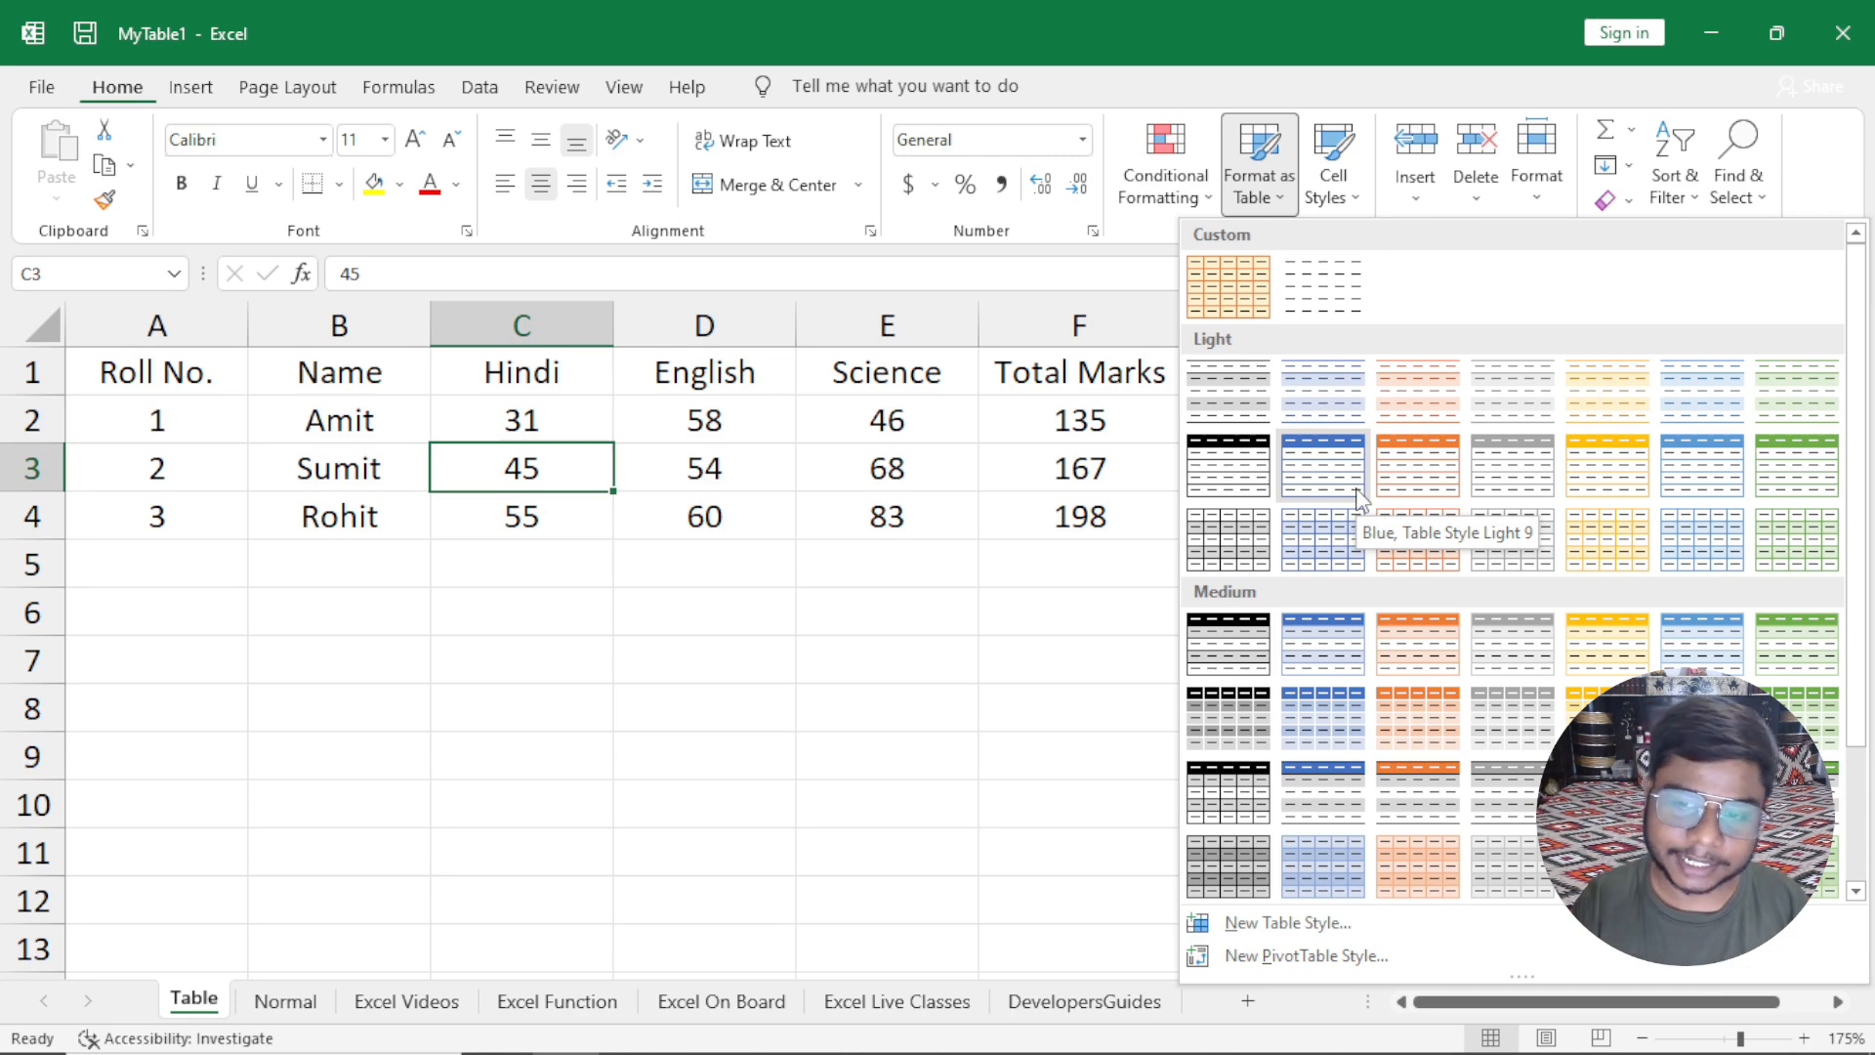
pyautogui.press('Escape')
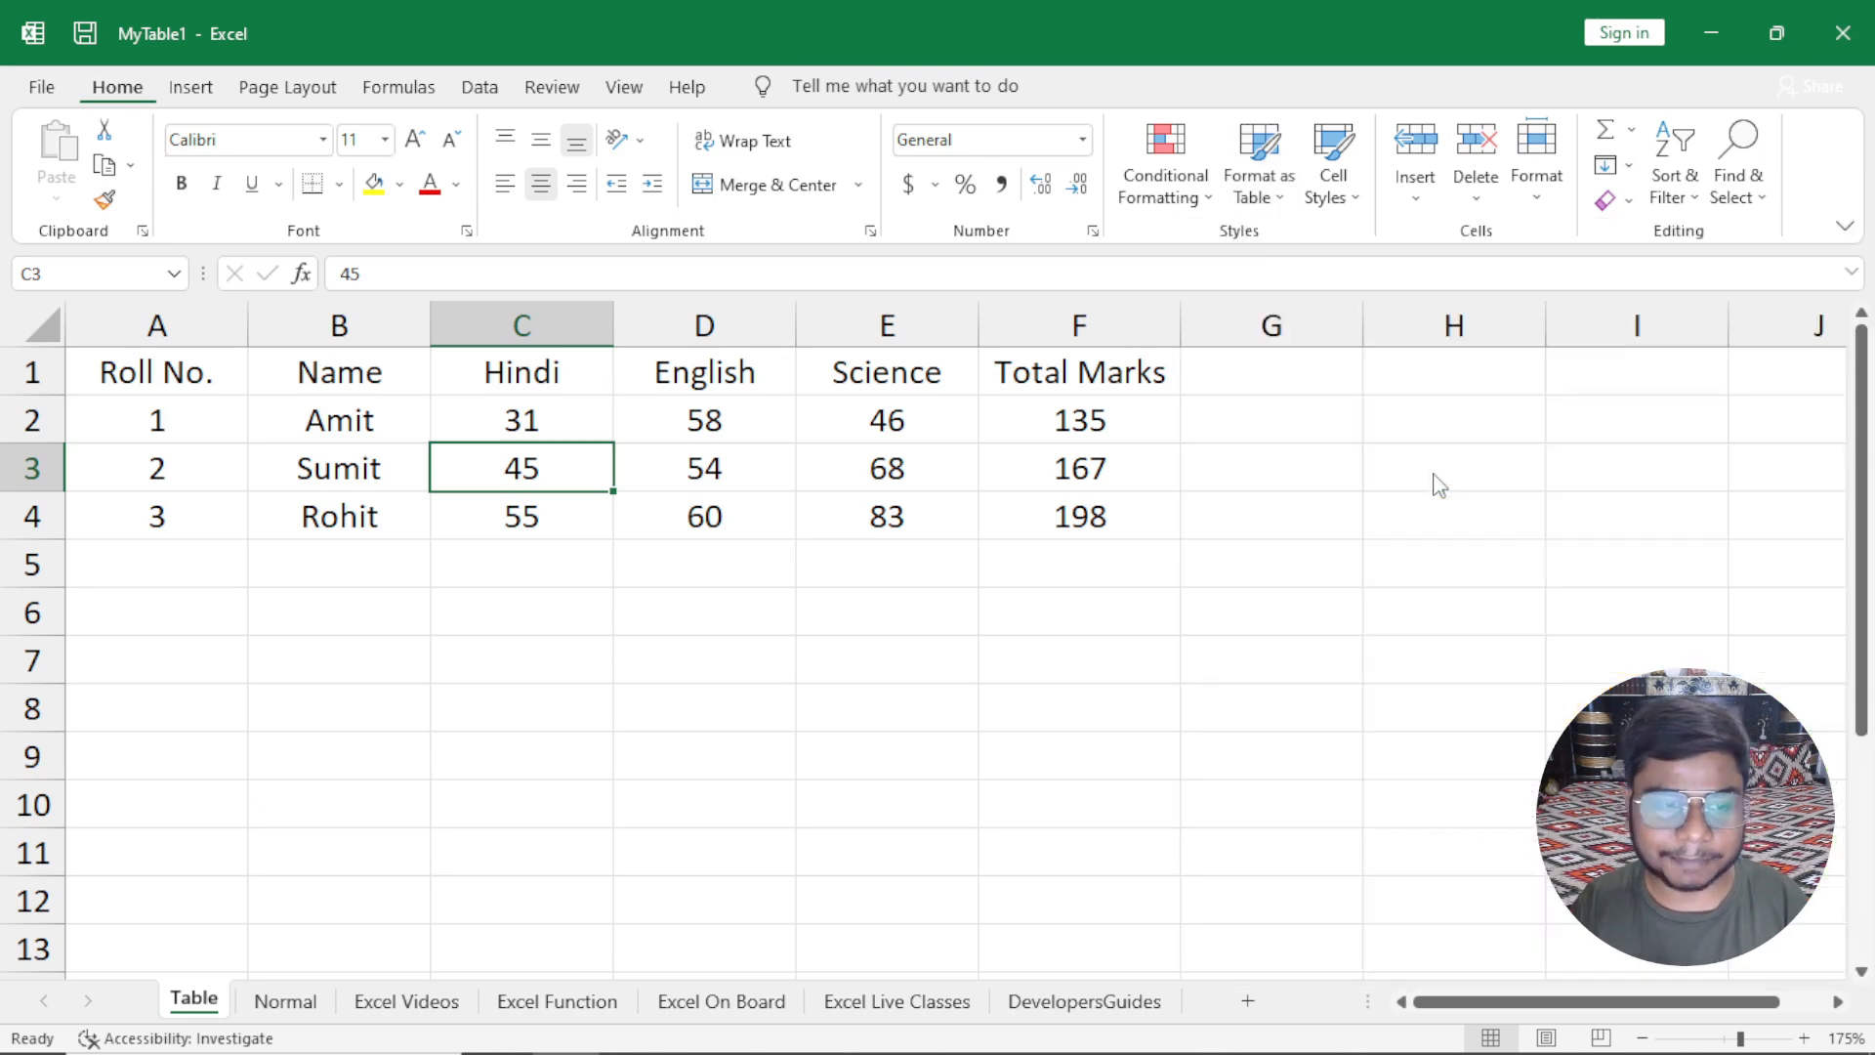
pyautogui.moveTo(697, 600); pyautogui.dragTo(680, 656)
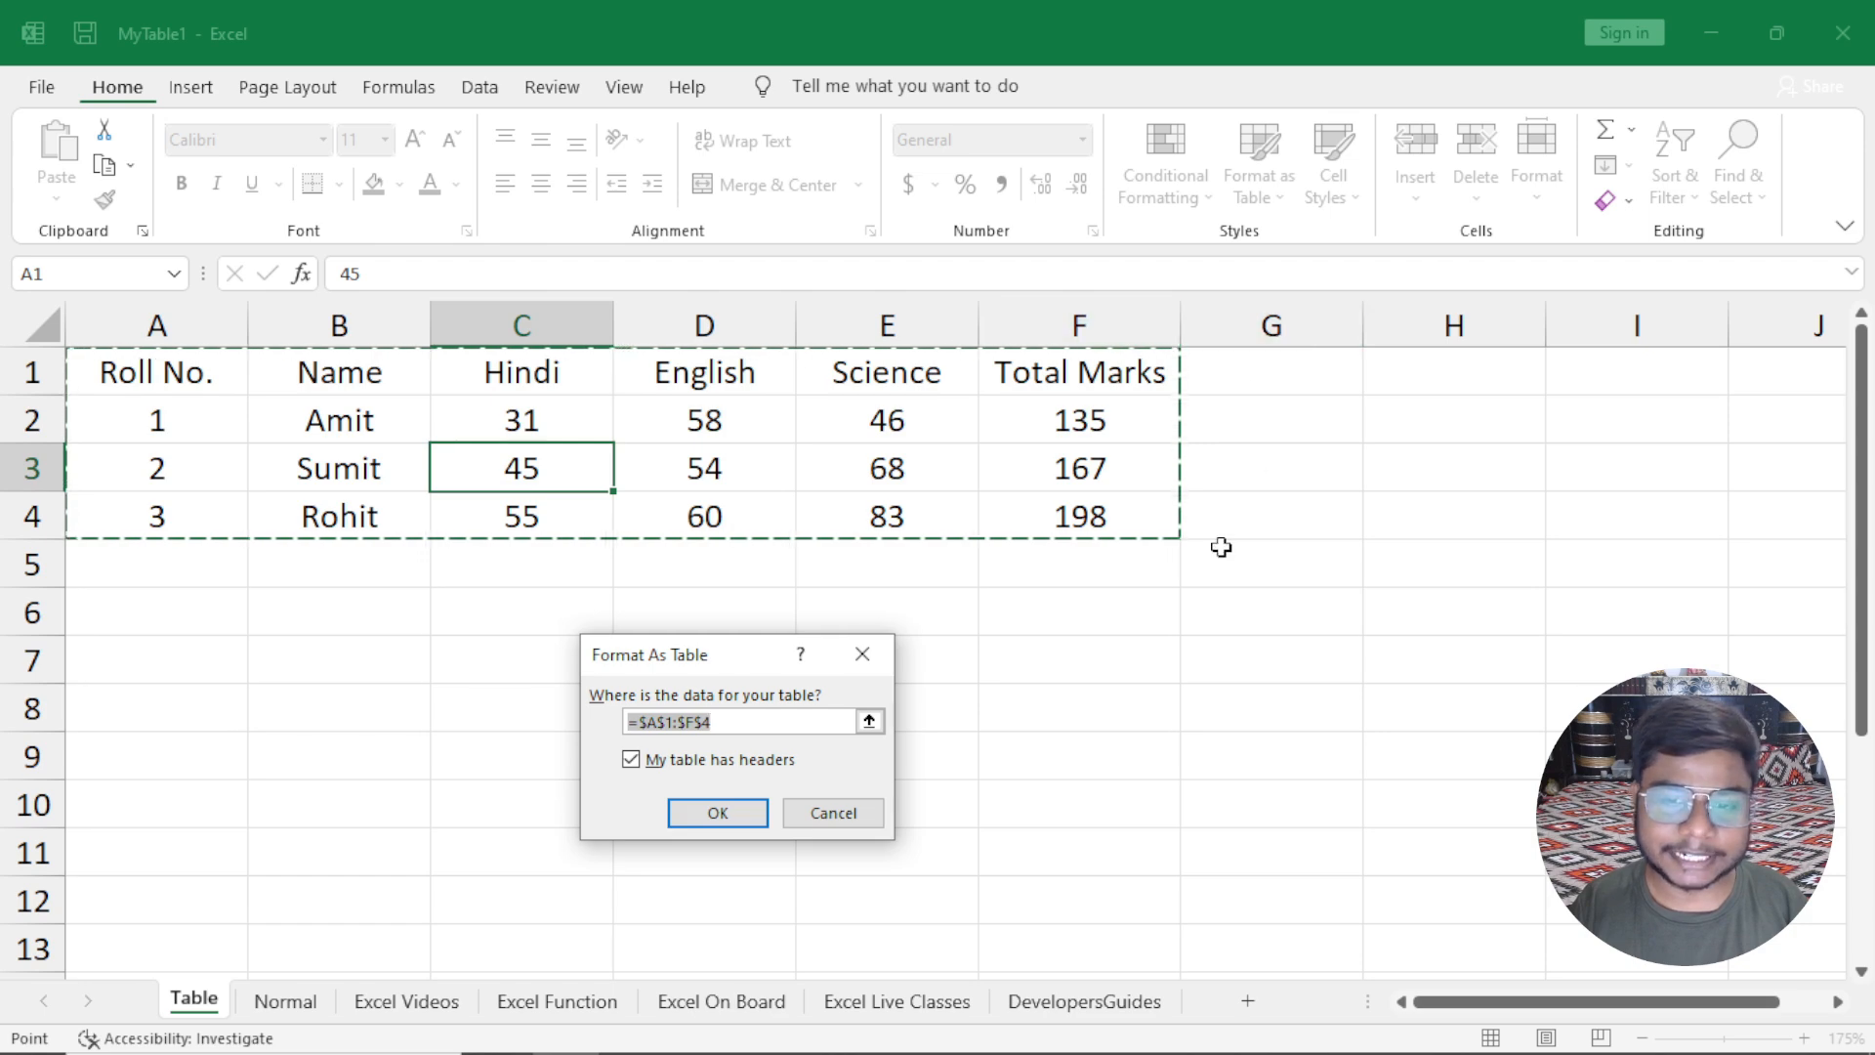
pyautogui.click(864, 653)
# Try to create a table without headers from the empty cell B7, and undo it.
pyautogui.click(379, 661)
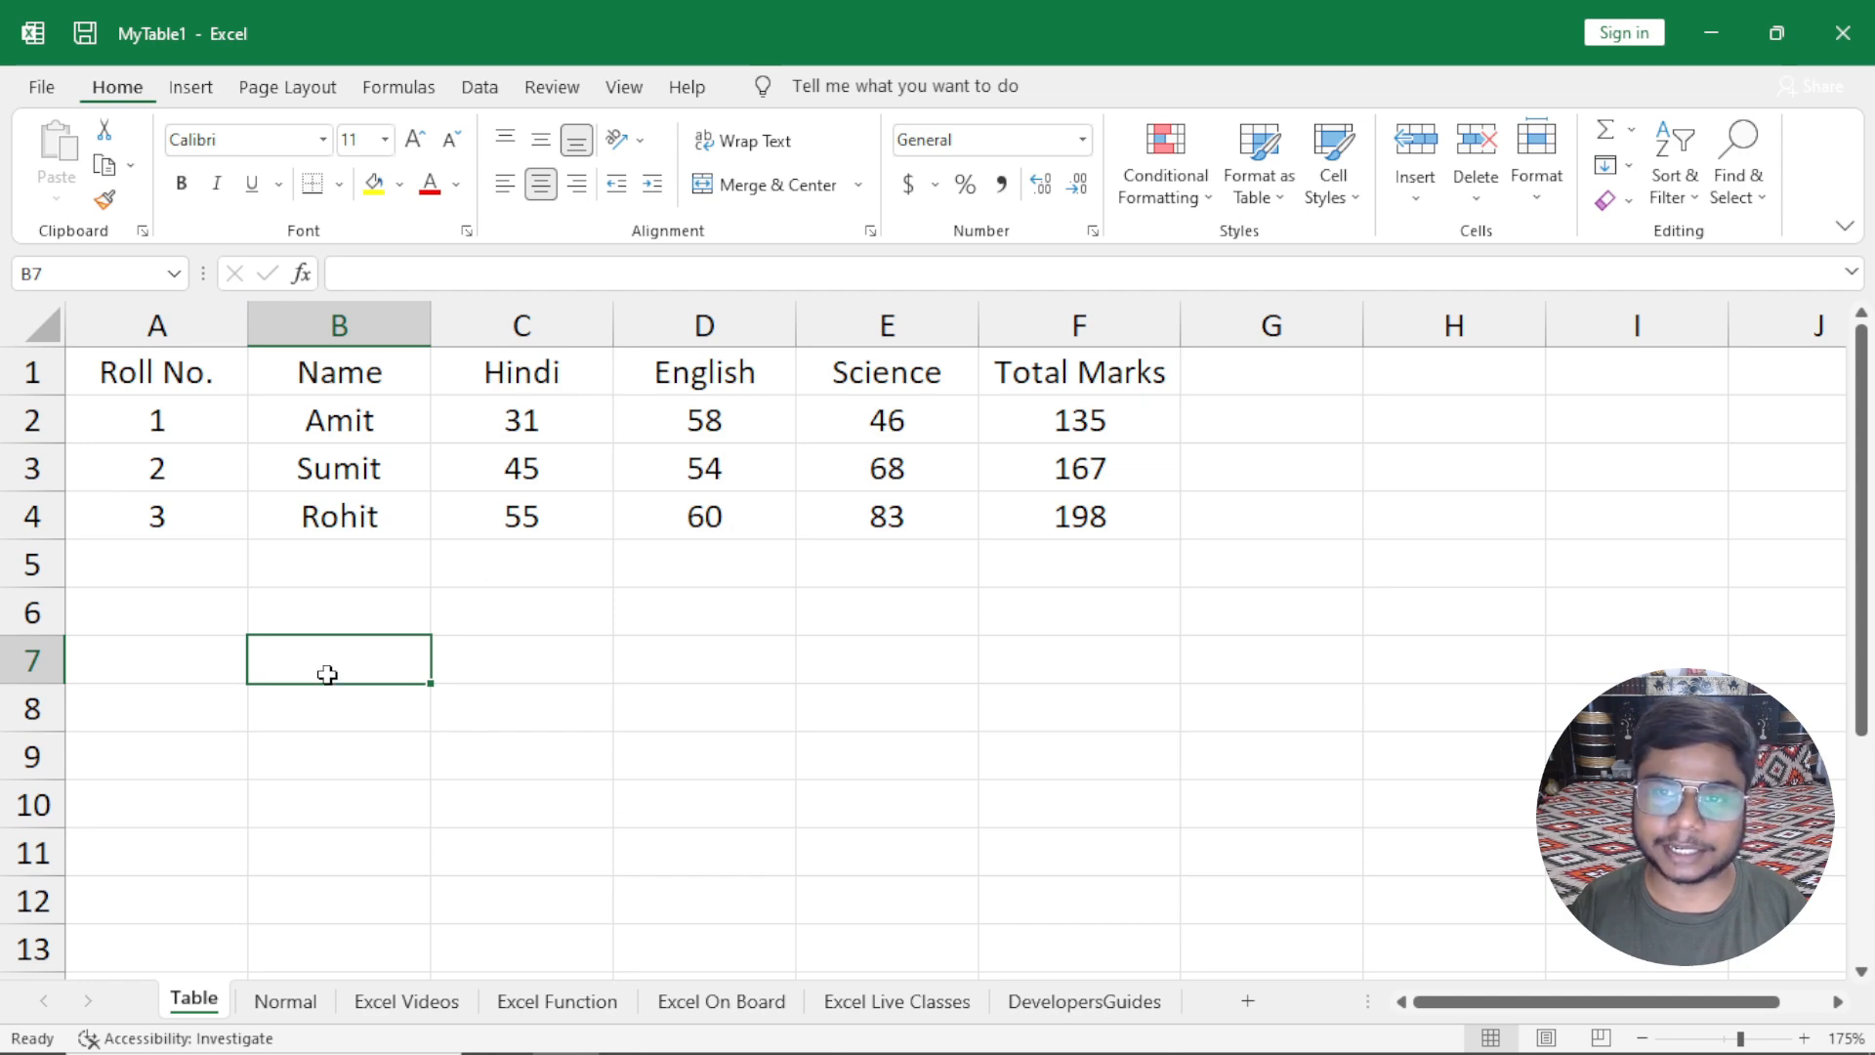
pyautogui.click(1259, 164)
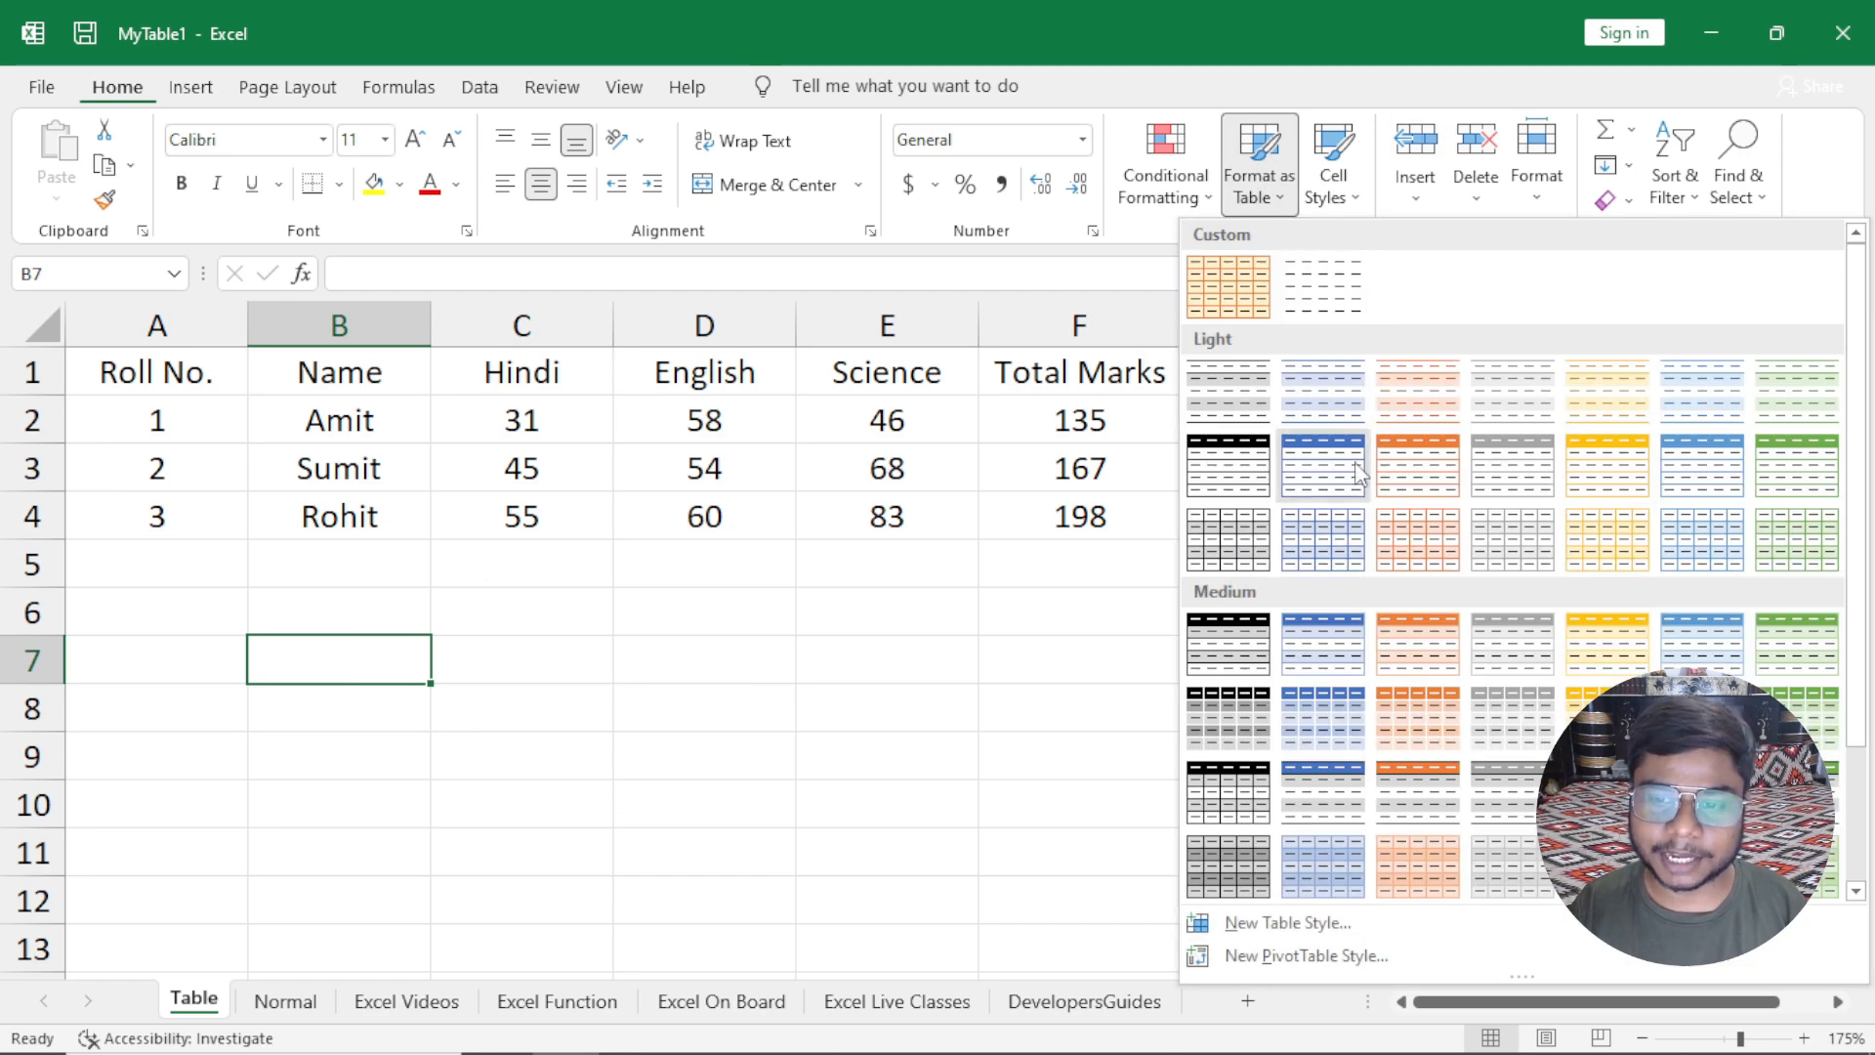
pyautogui.click(599, 548)
pyautogui.click(195, 91)
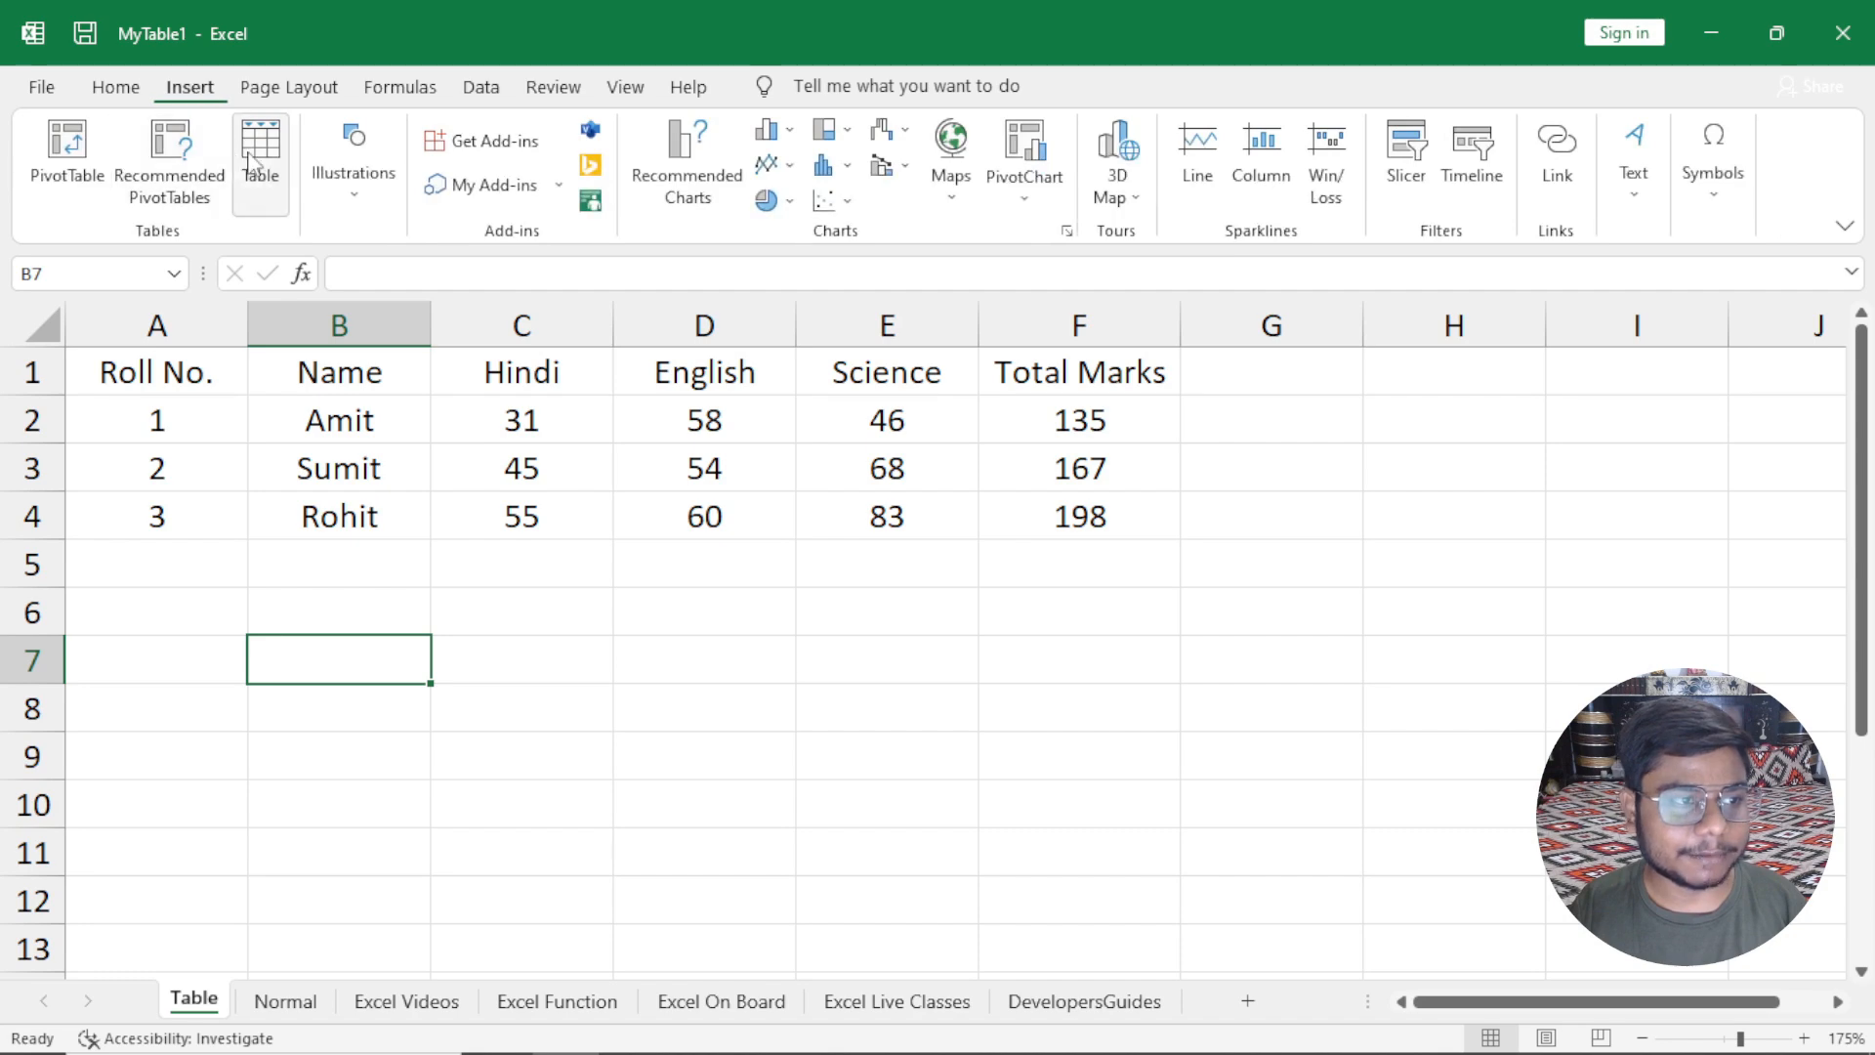
pyautogui.click(122, 86)
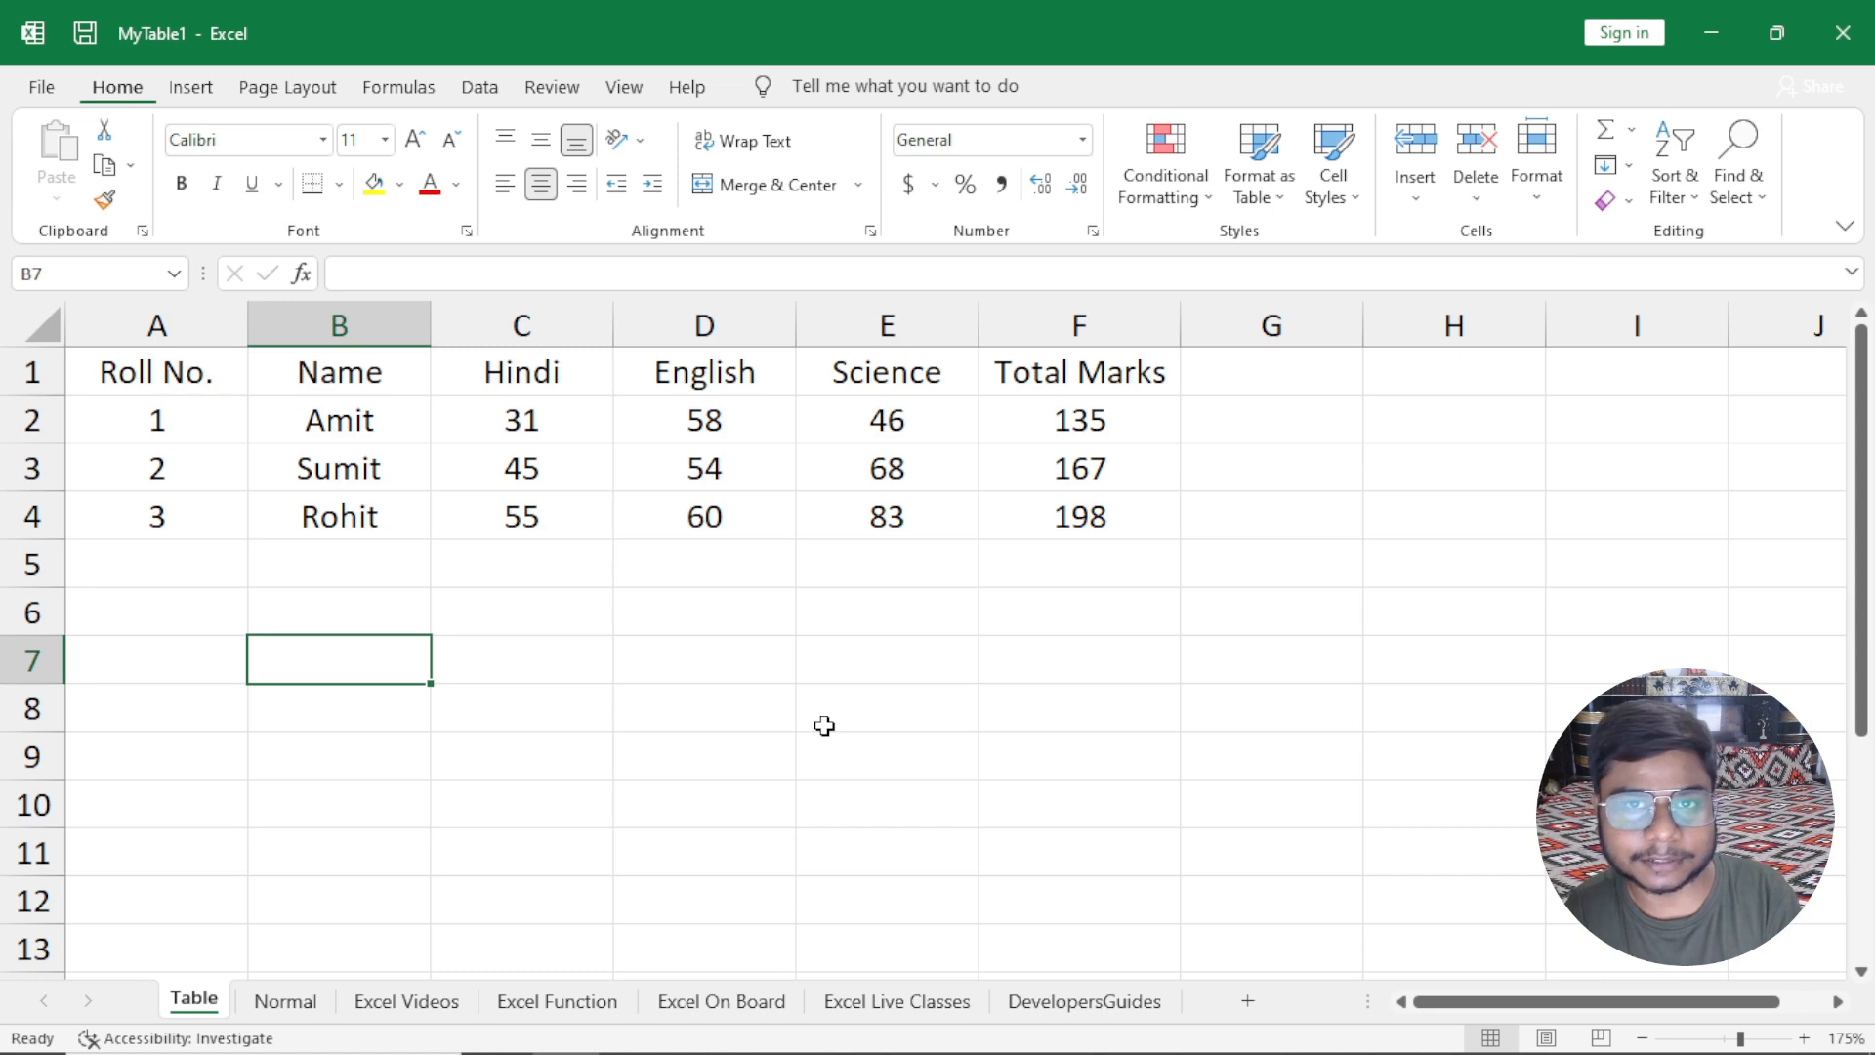
pyautogui.hotkey('ctrl', 't')
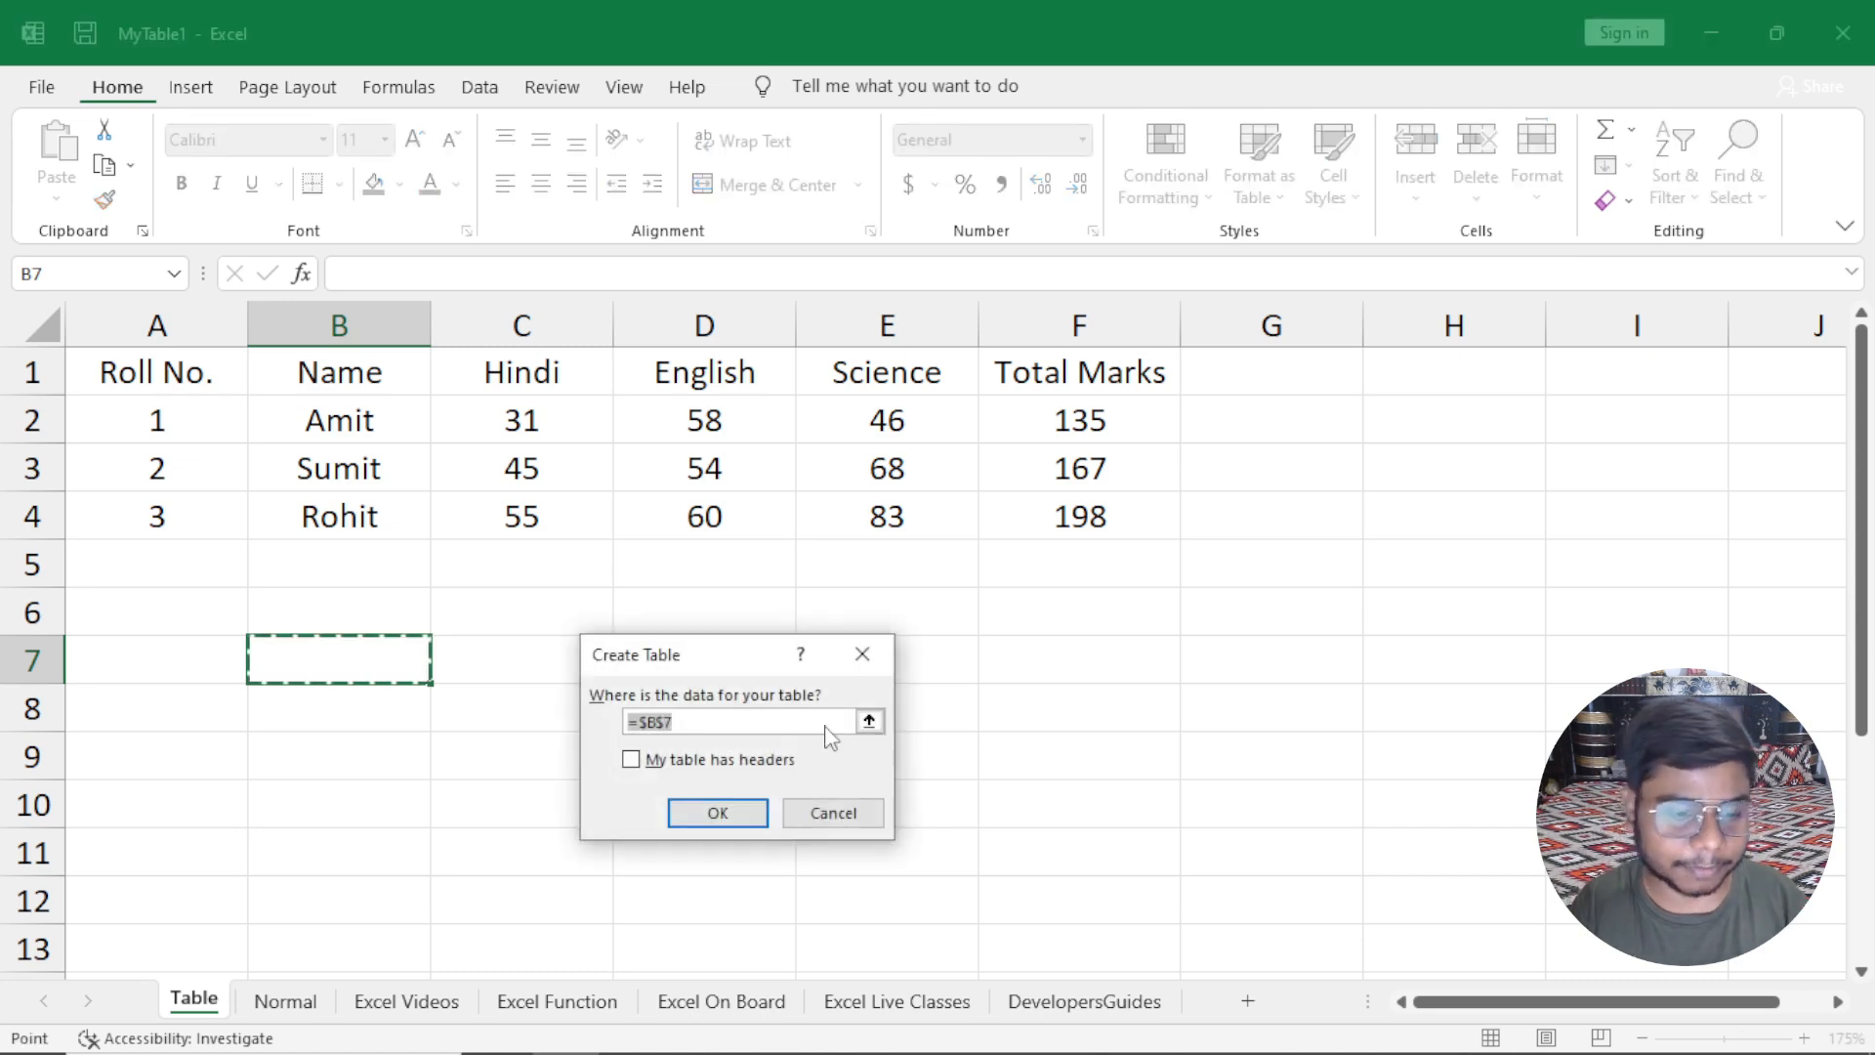
pyautogui.moveTo(720, 664); pyautogui.dragTo(702, 616)
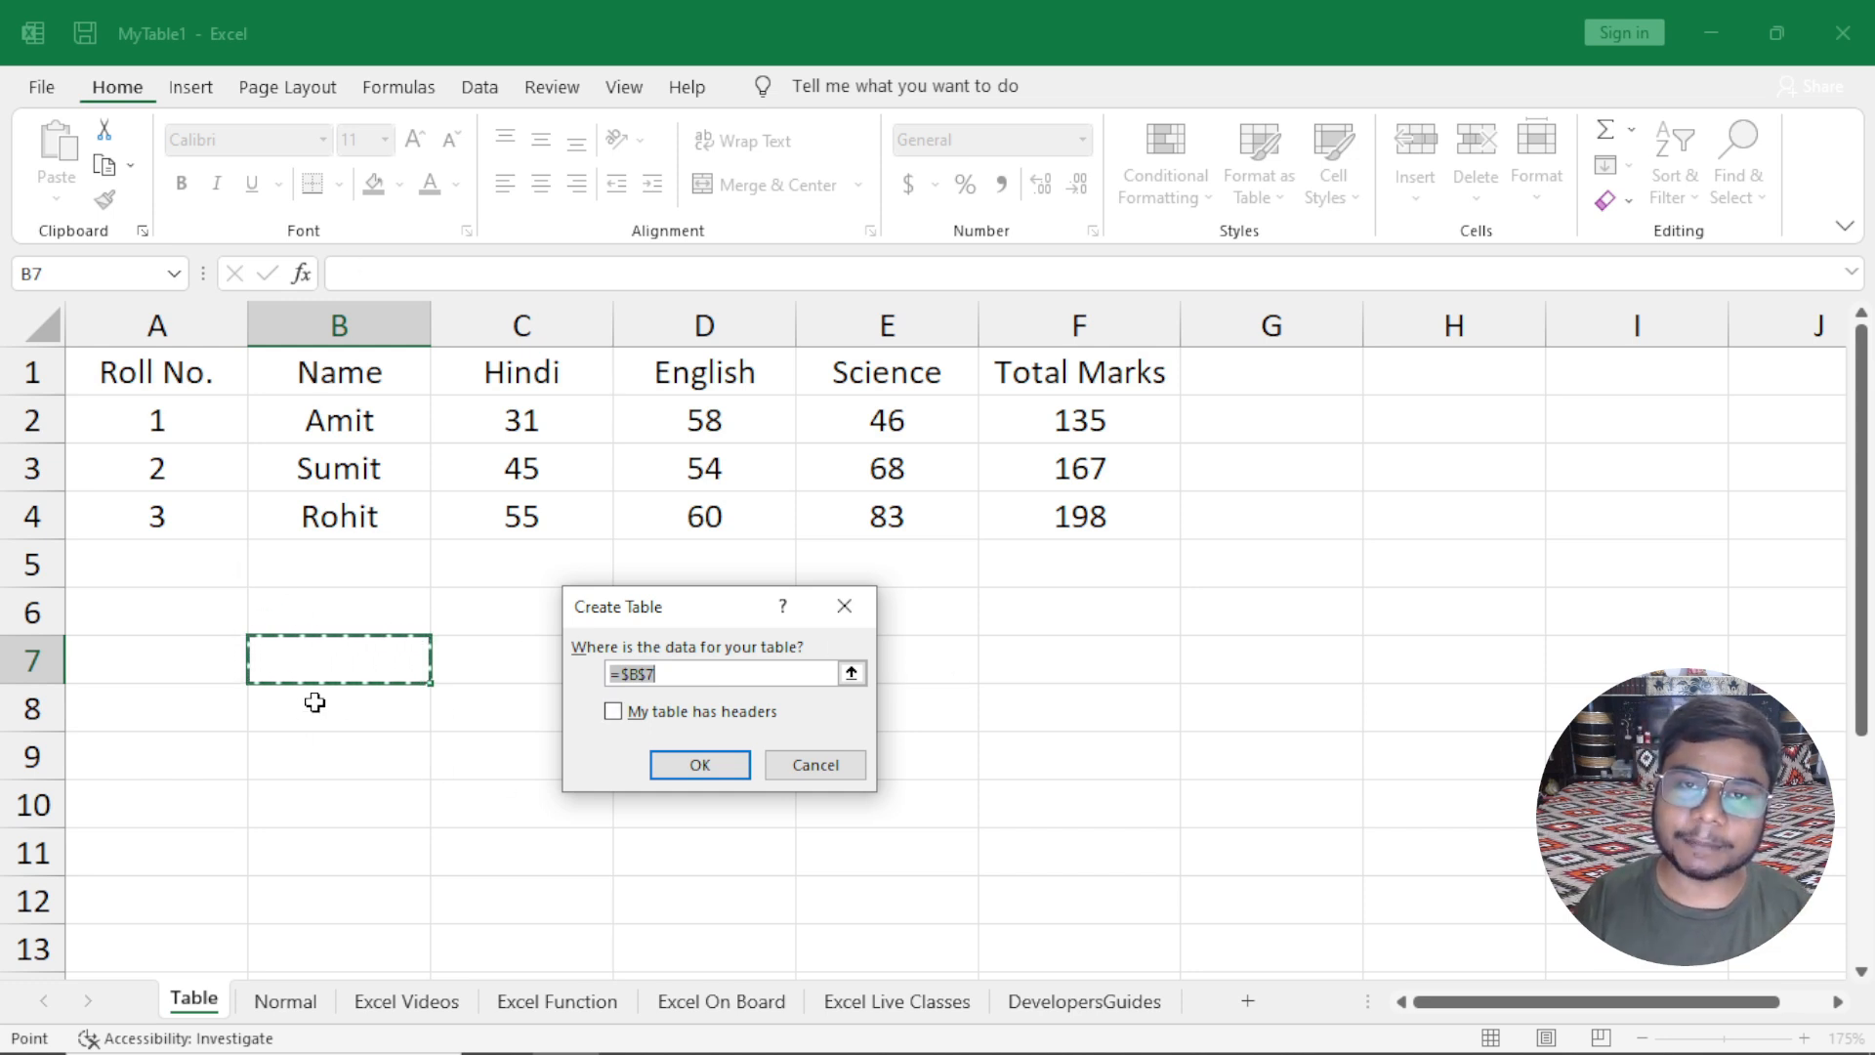
pyautogui.click(698, 765)
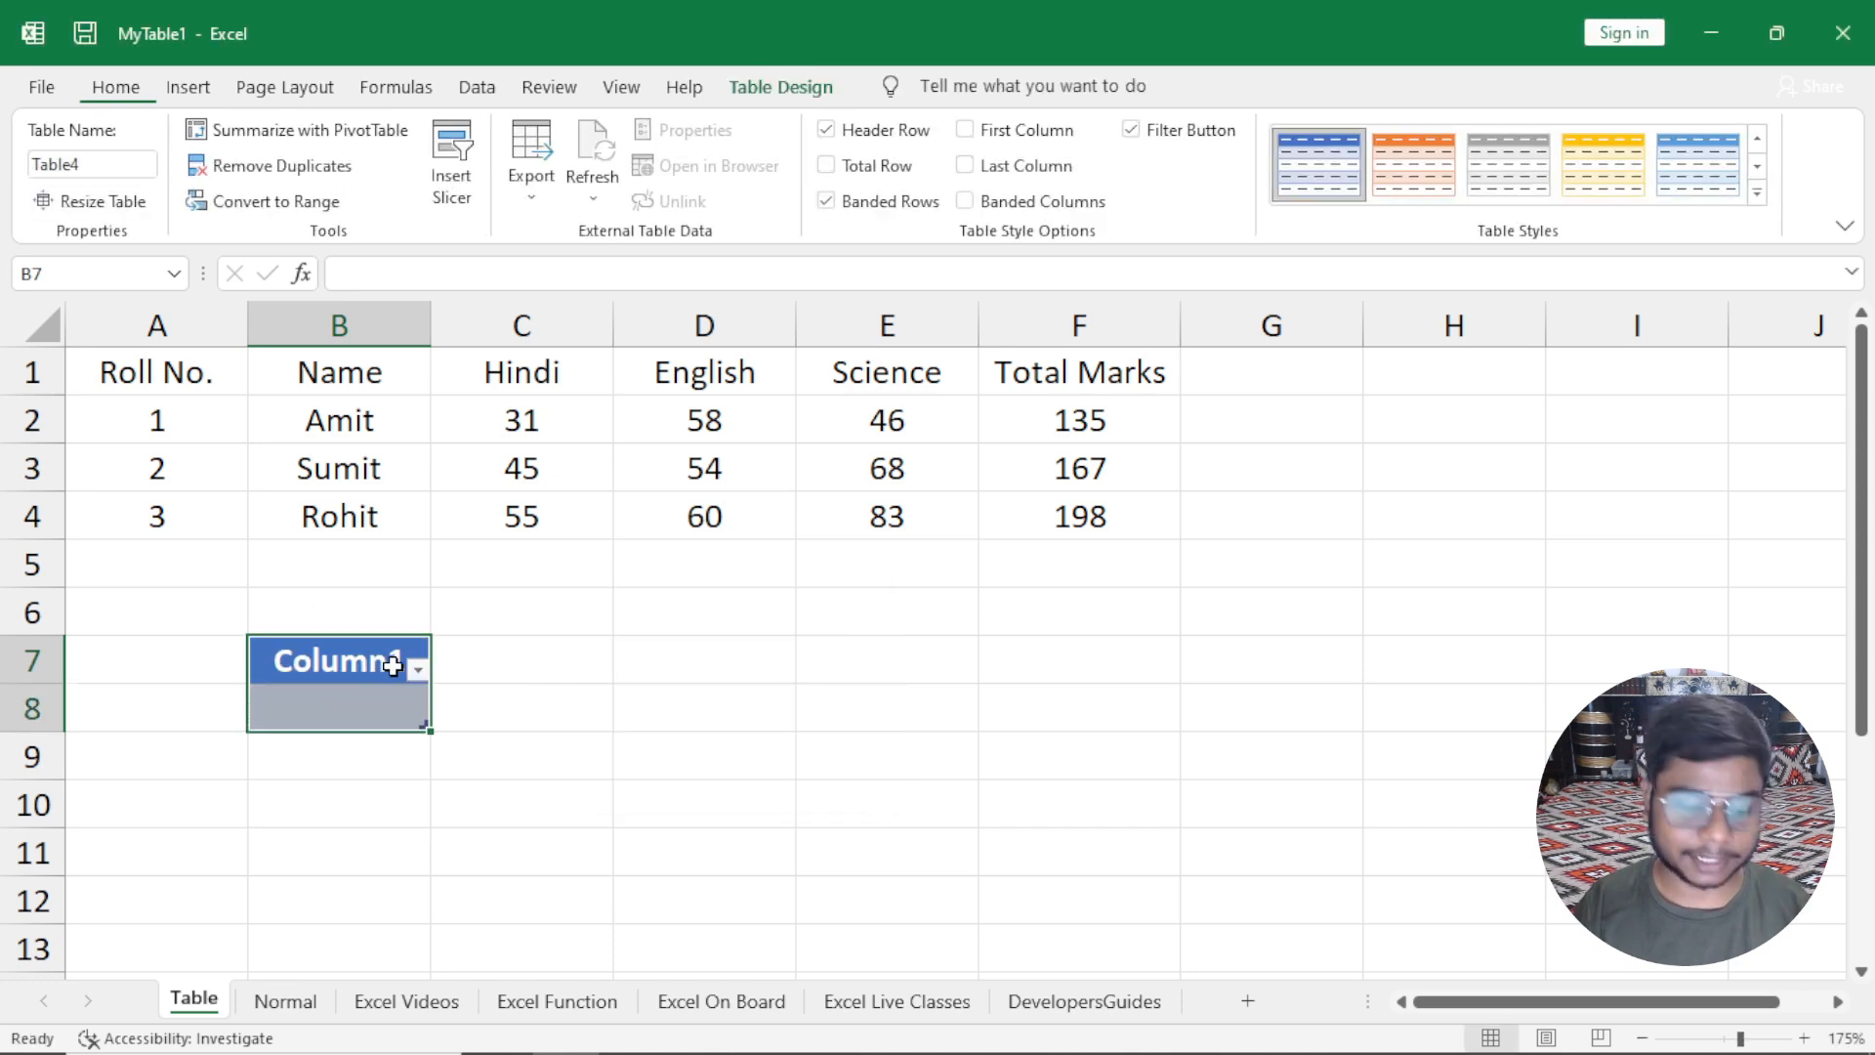
pyautogui.hotkey('ctrl', 'z')
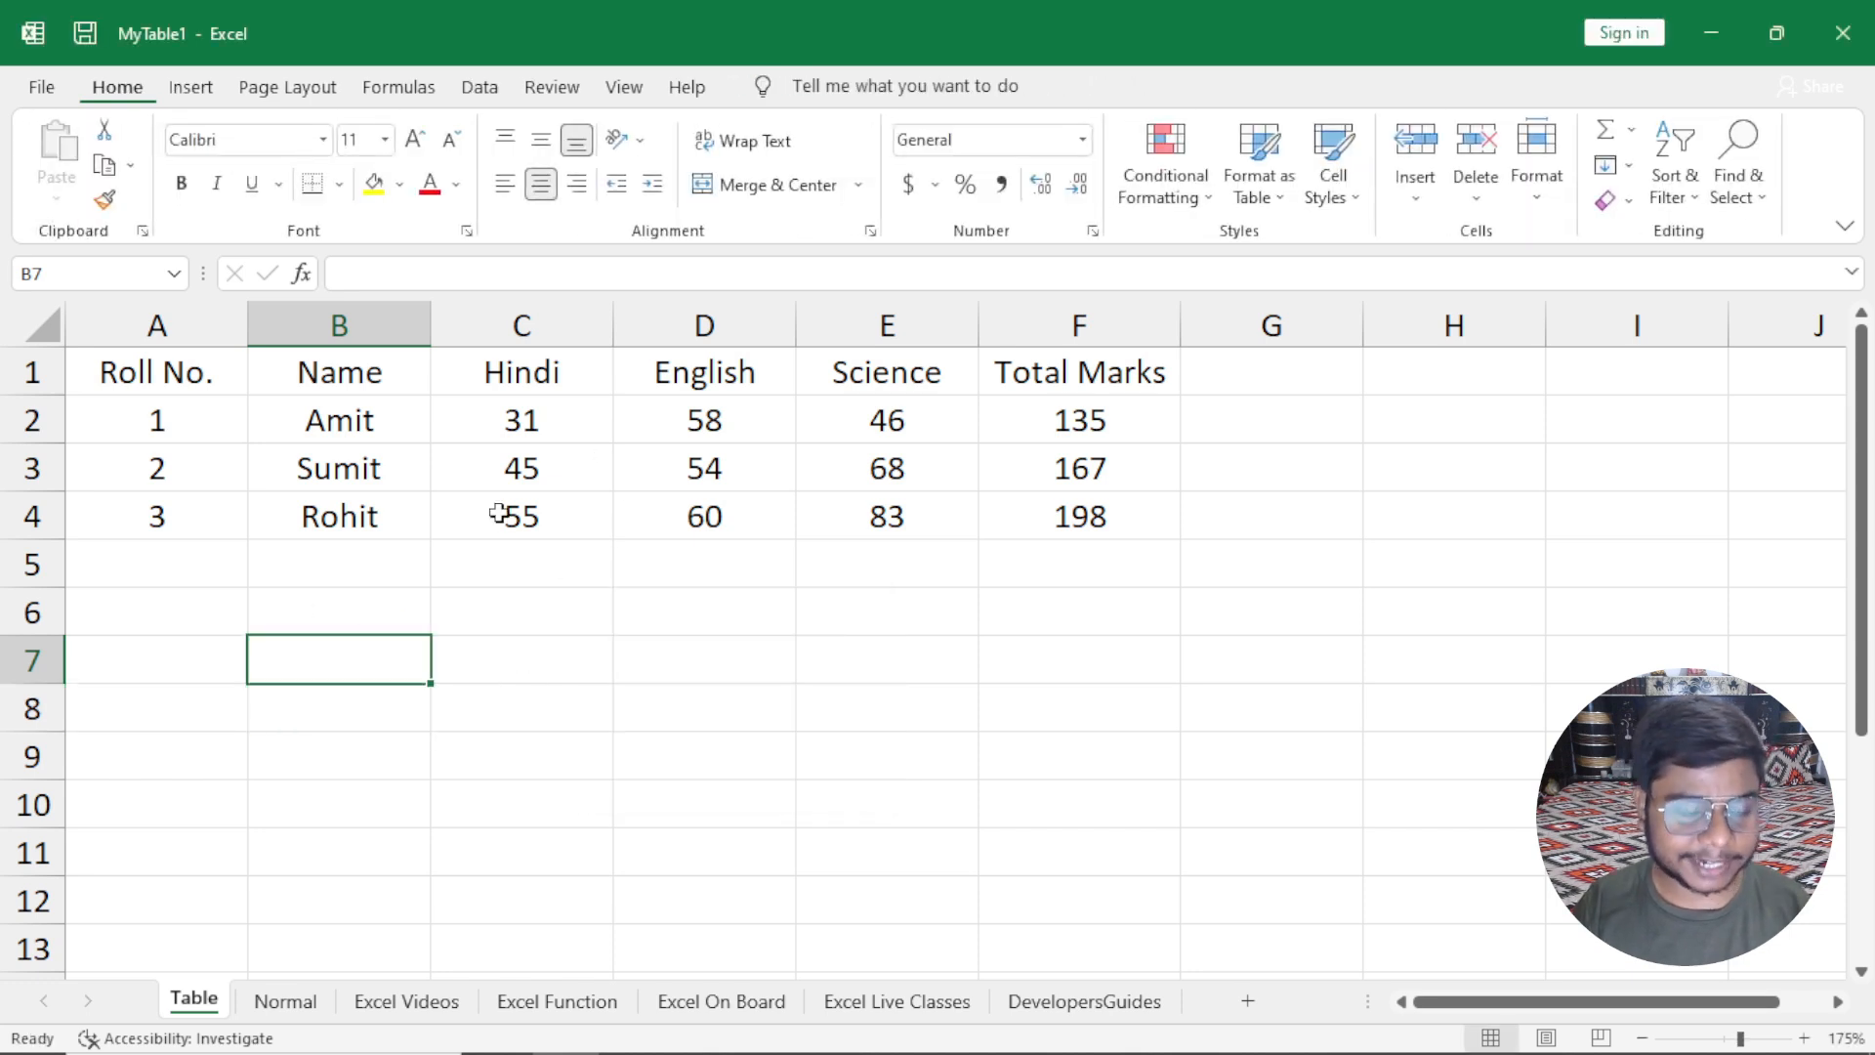
# Check the range that Create Table proposes from cell C3, and cancel without creating the table.
pyautogui.click(538, 466)
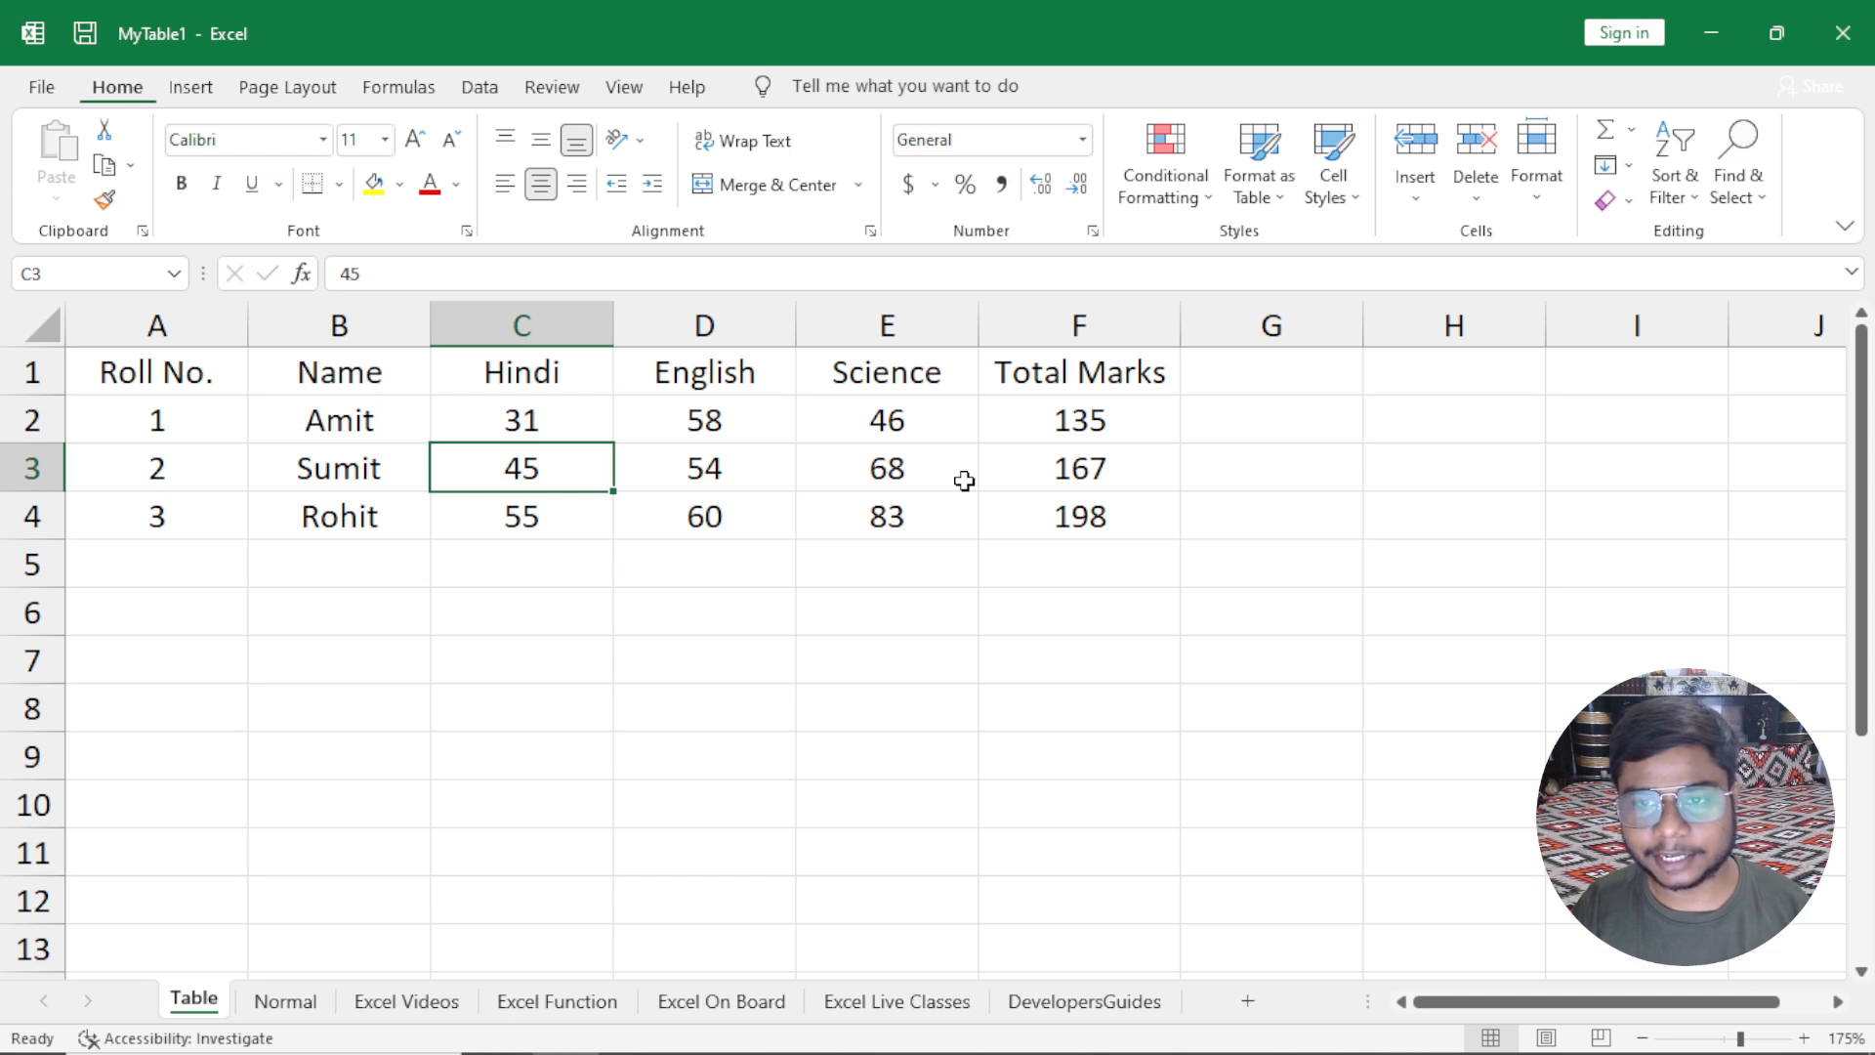
pyautogui.hotkey('ctrl', 't')
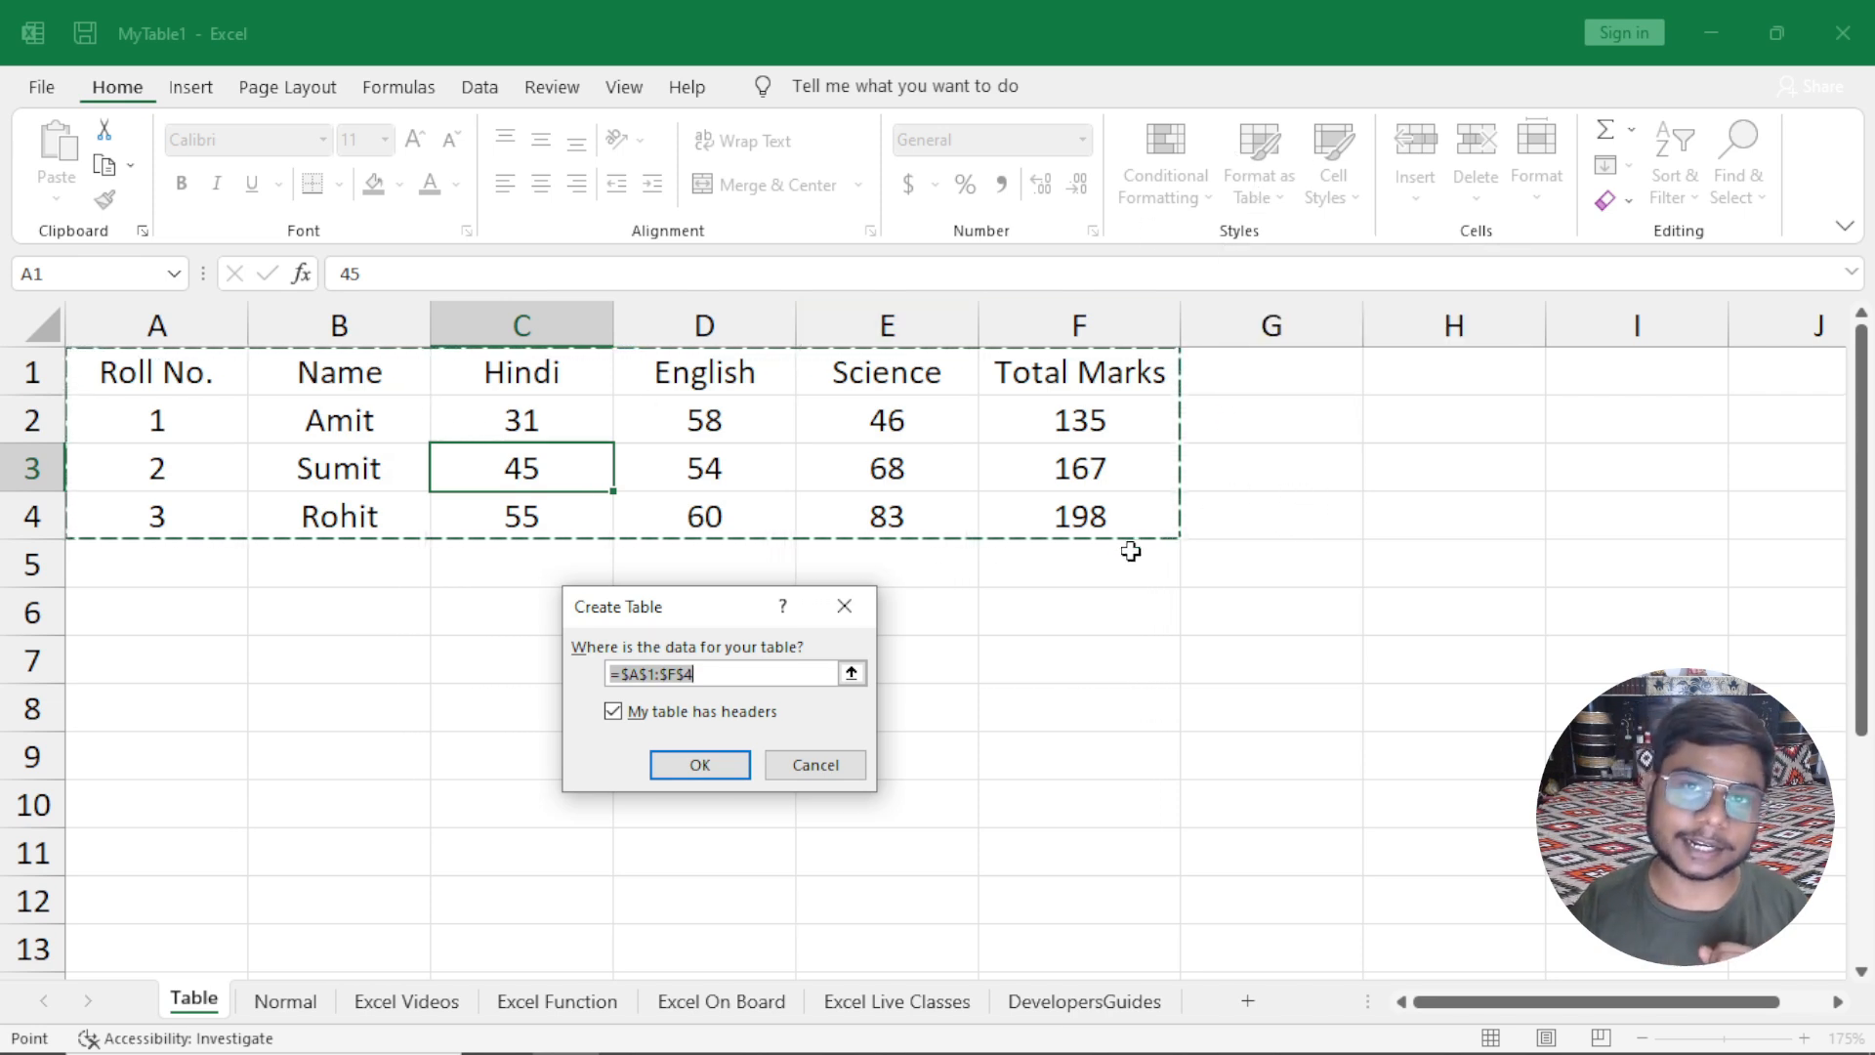
pyautogui.click(845, 605)
# Try to create a table from empty cell C8 with the data range changed to A1:F4, and cancel it.
pyautogui.click(457, 691)
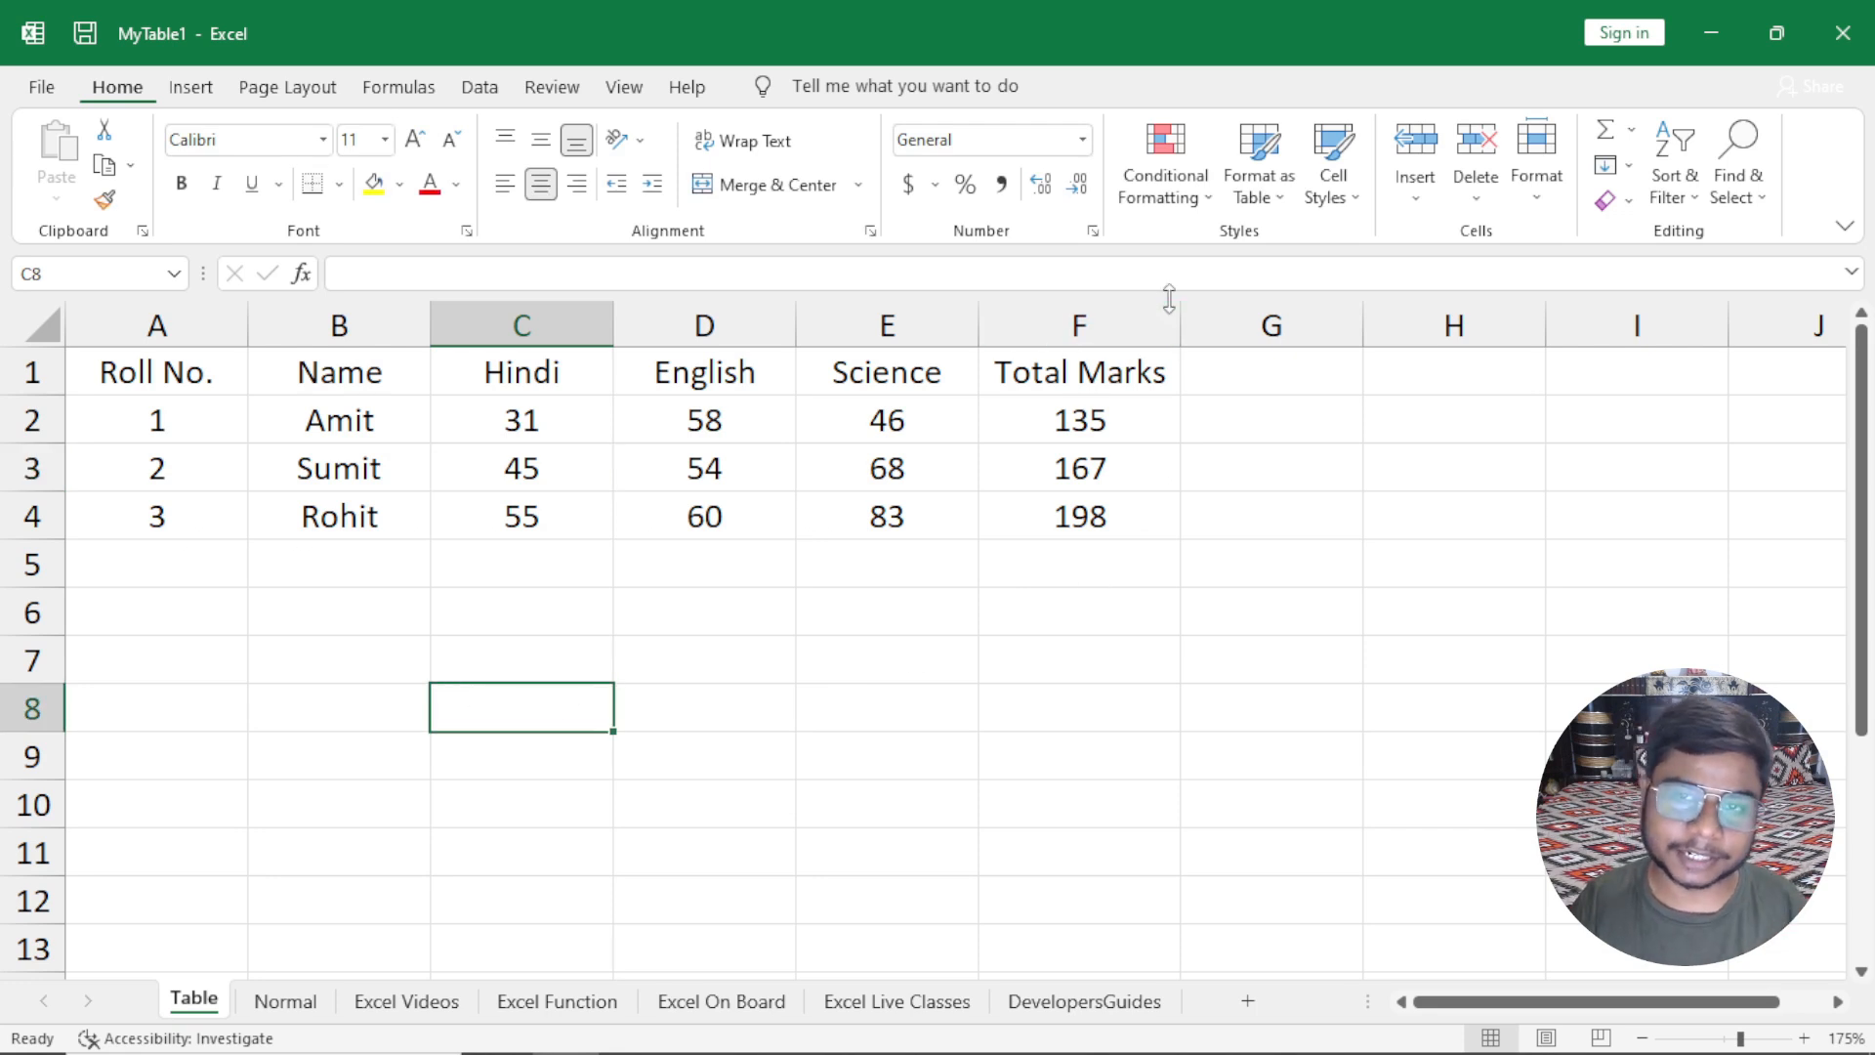
pyautogui.hotkey('ctrl', 't')
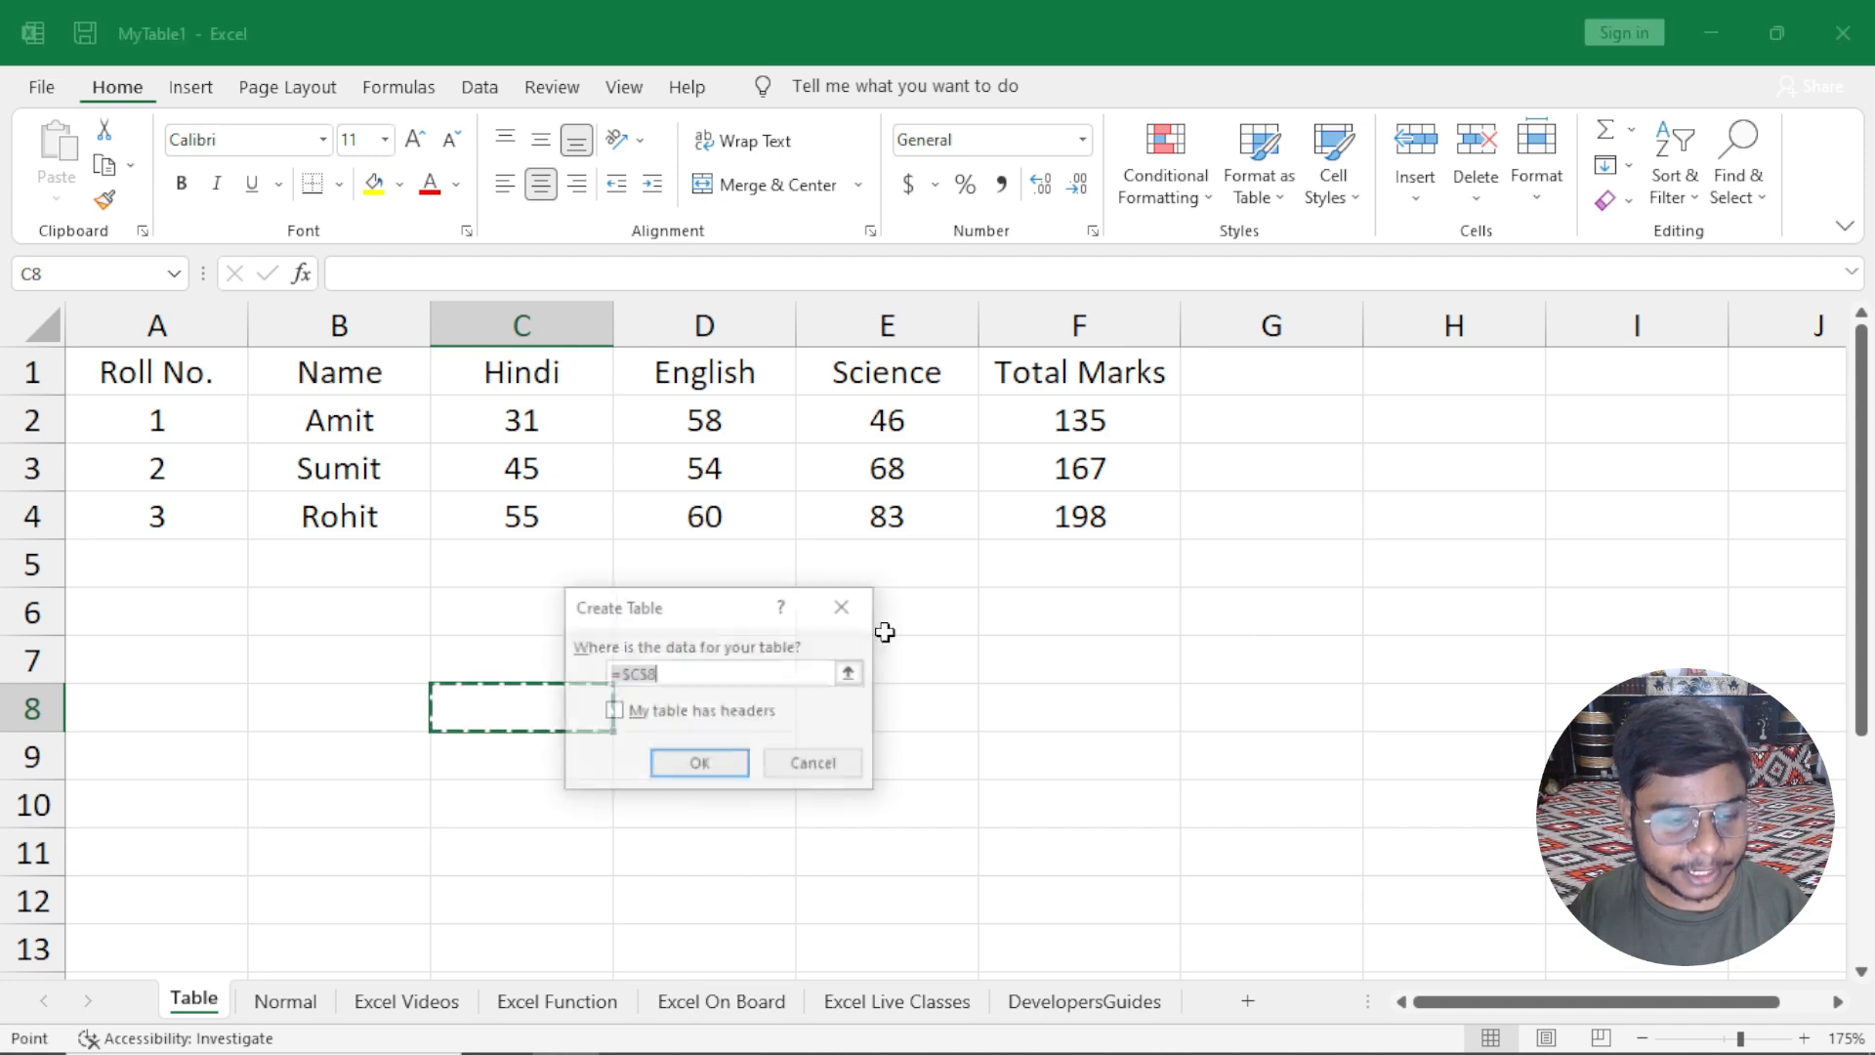
pyautogui.moveTo(686, 615); pyautogui.dragTo(843, 613)
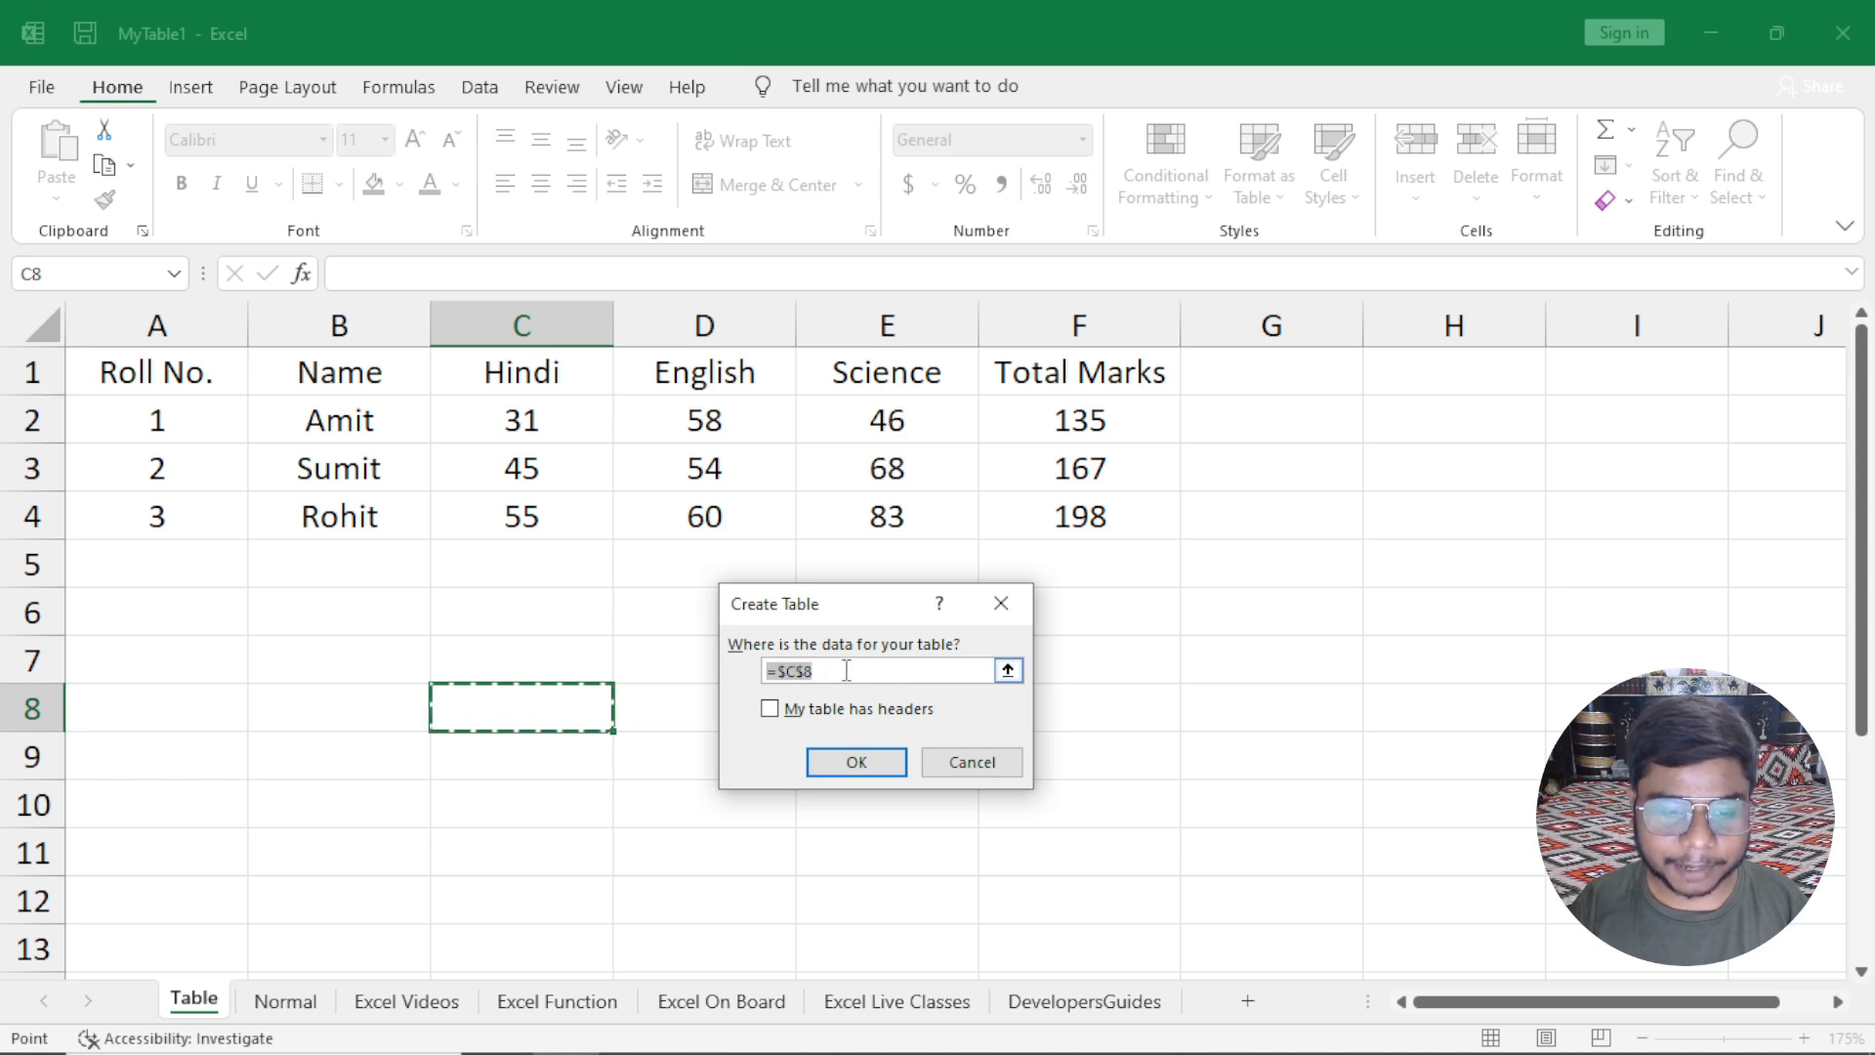
pyautogui.press('BackSpace')
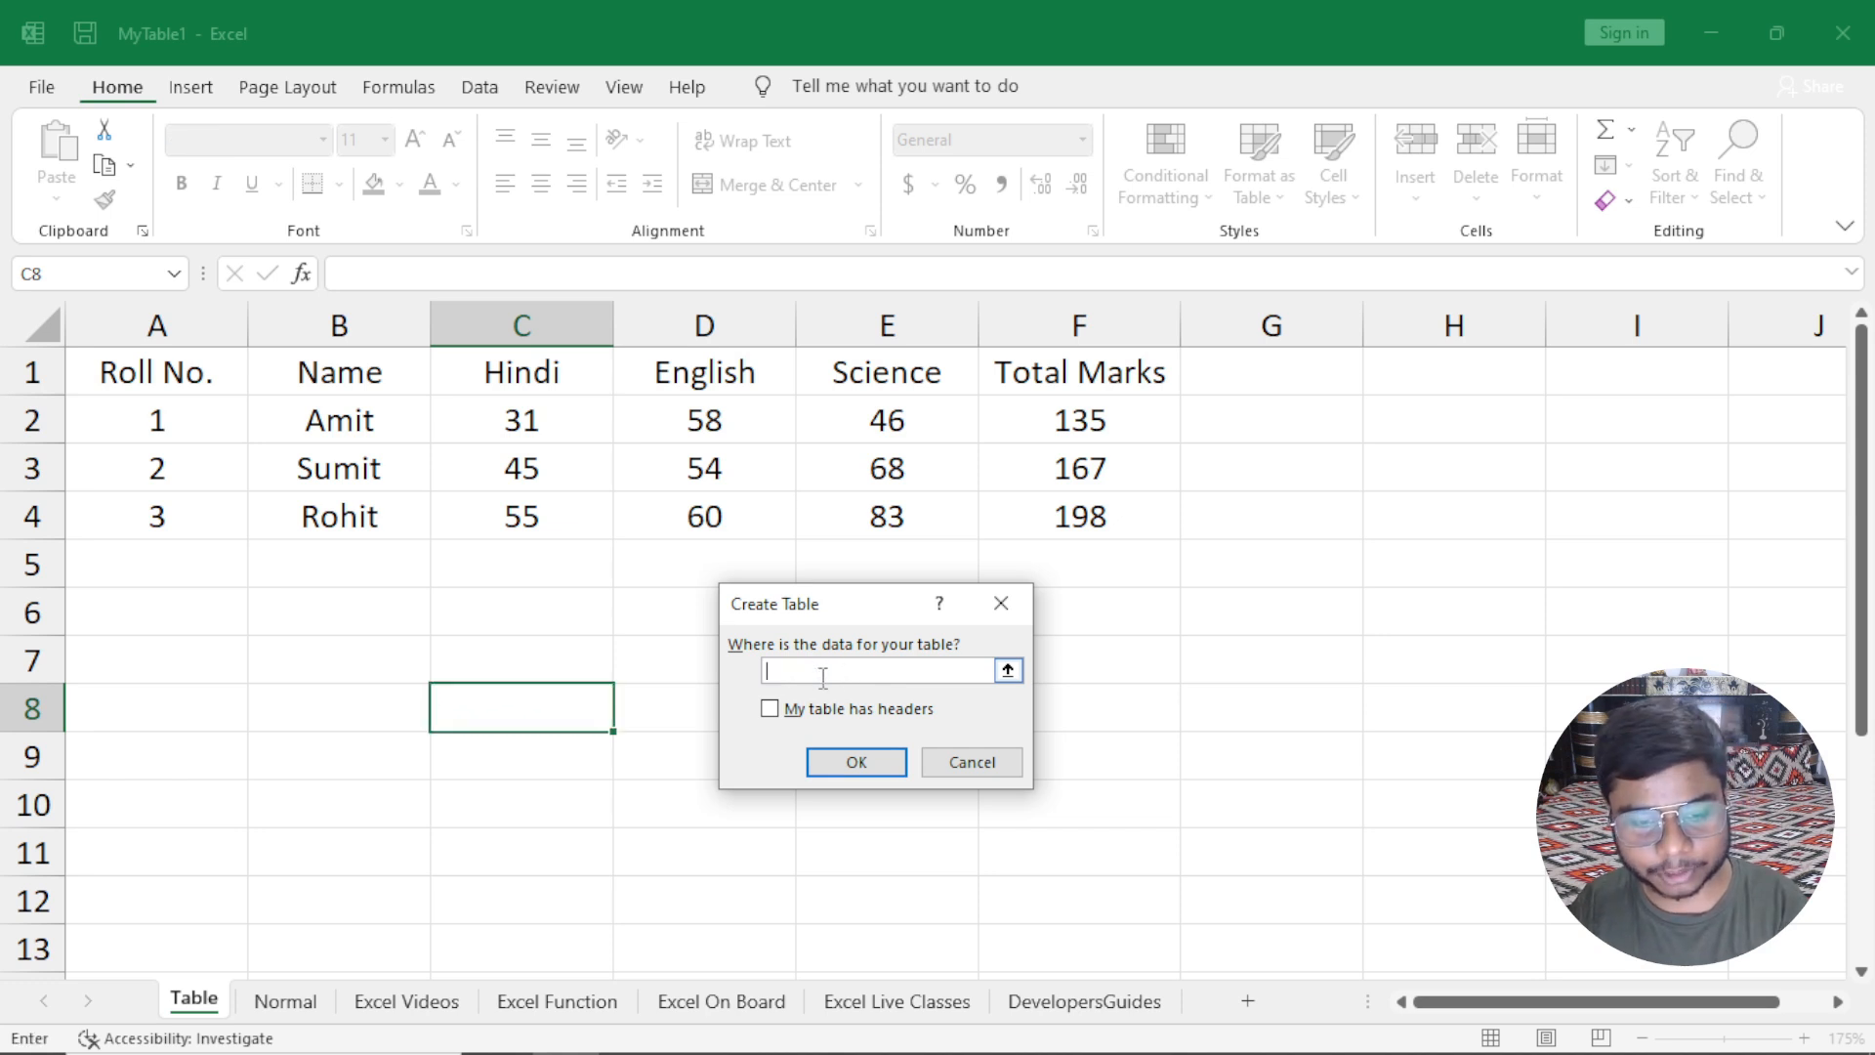
pyautogui.moveTo(215, 382); pyautogui.dragTo(1075, 528)
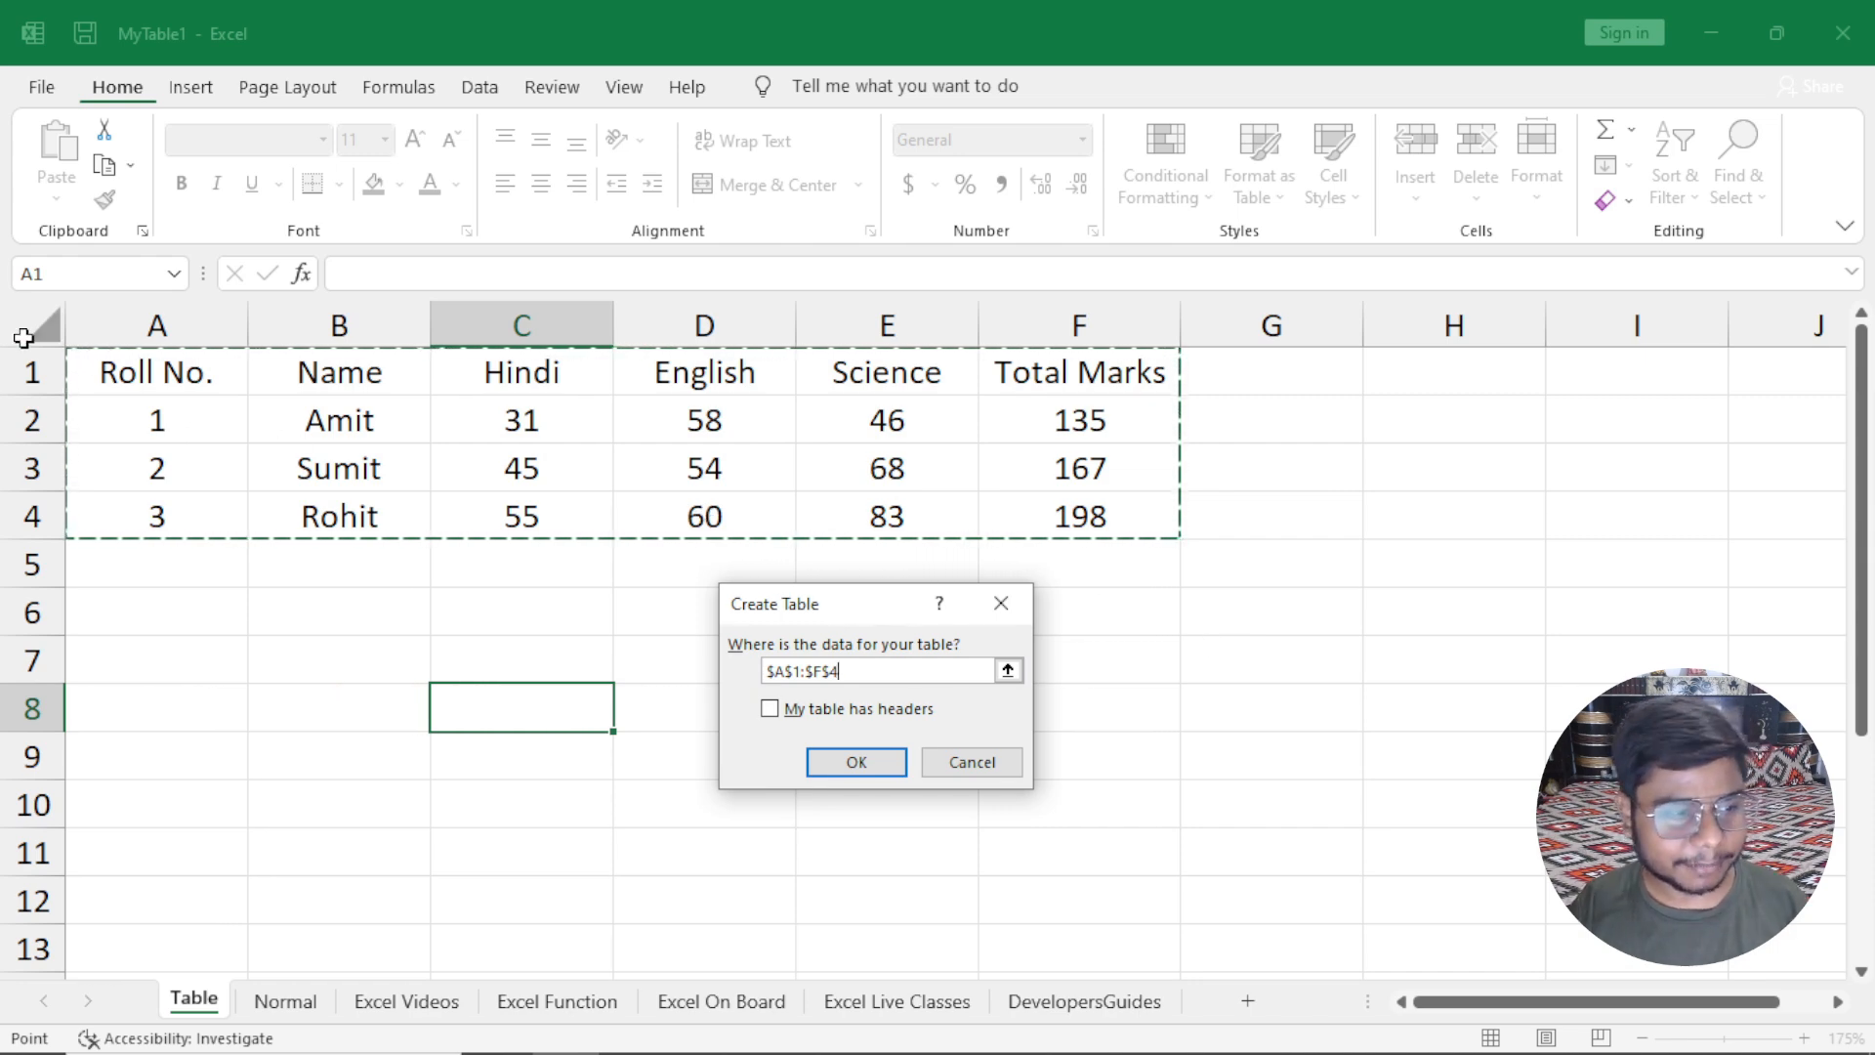
pyautogui.click(1001, 604)
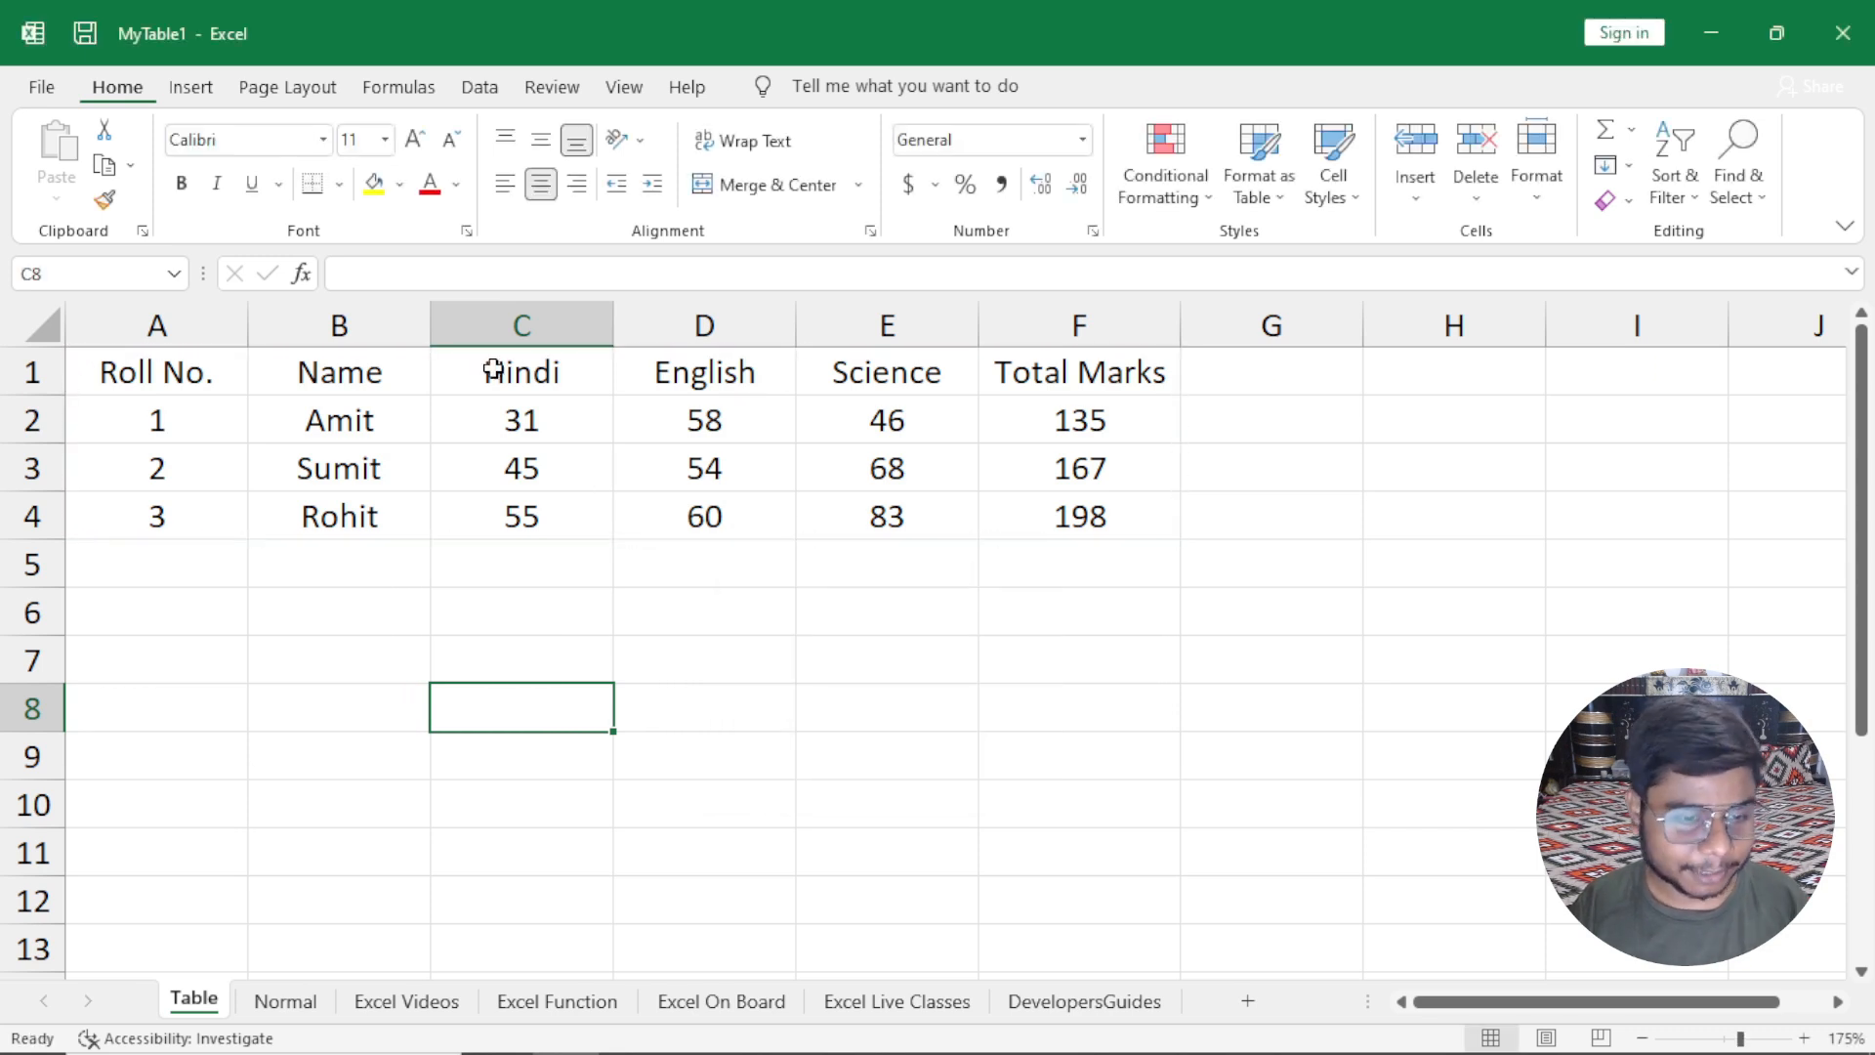
pyautogui.click(594, 451)
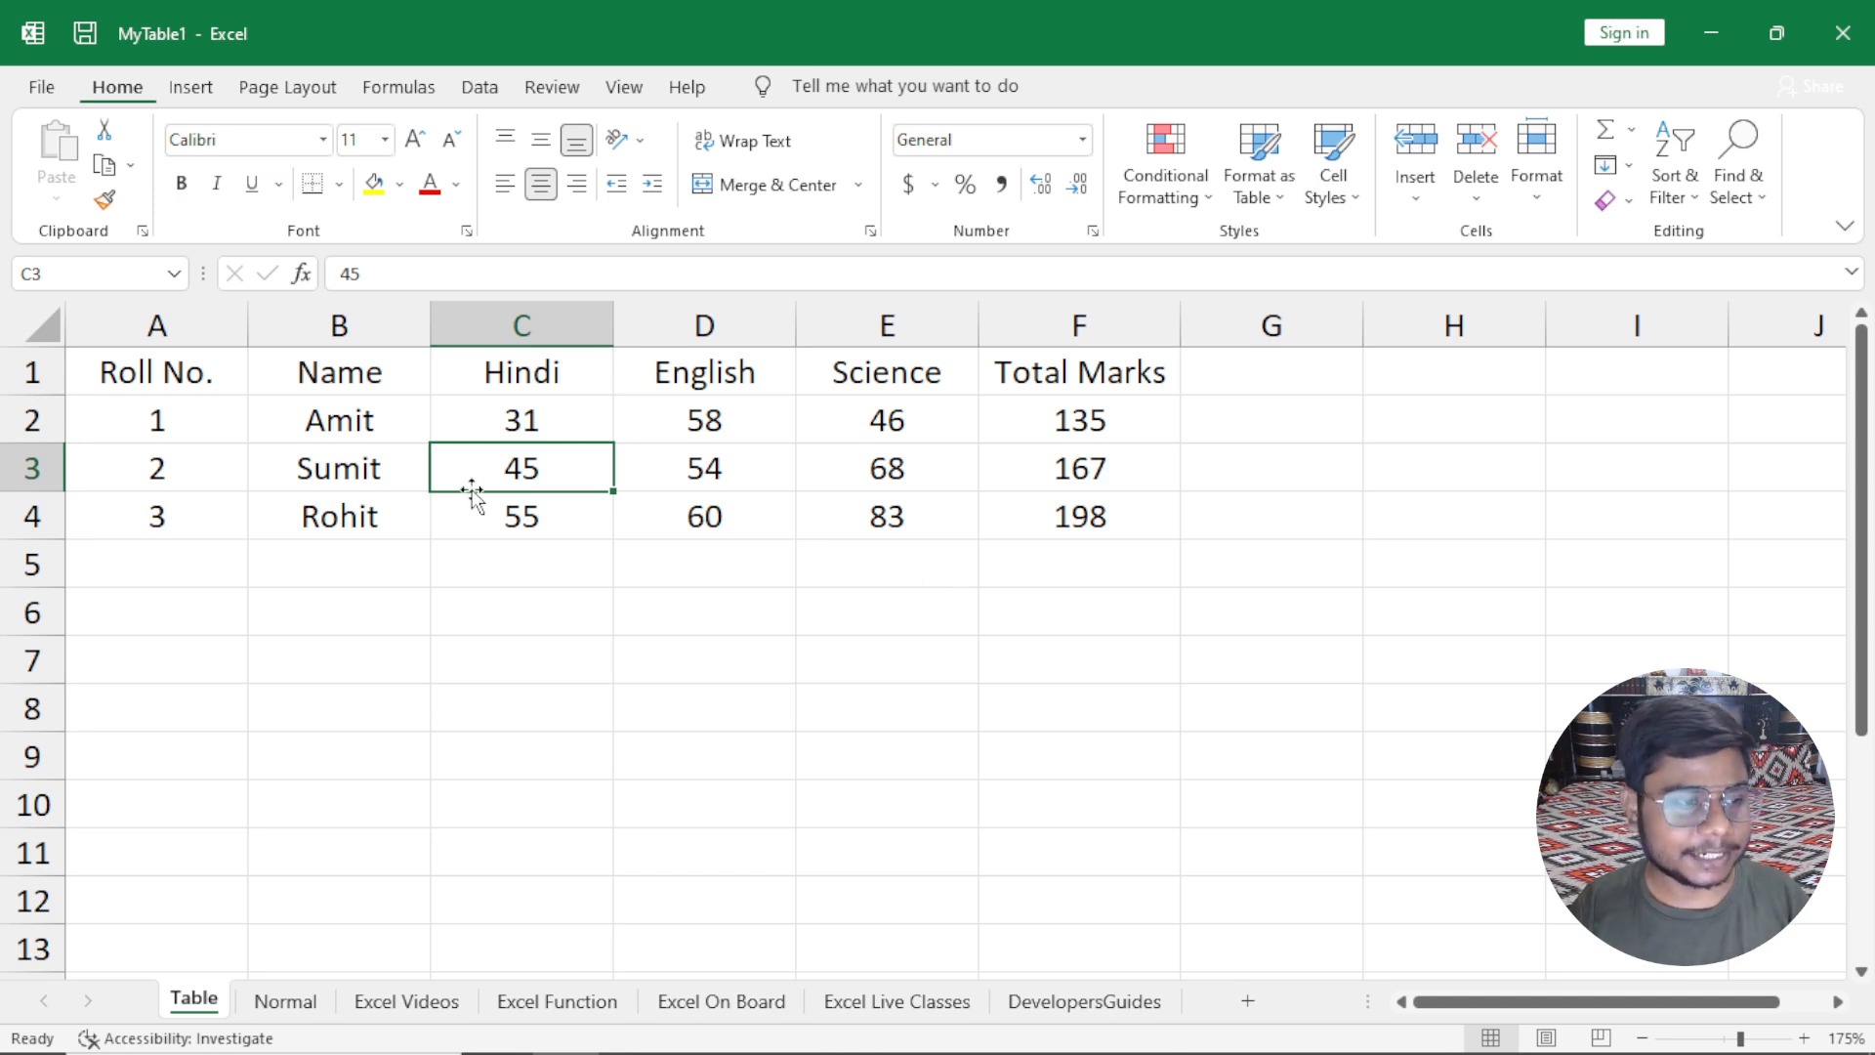
pyautogui.moveTo(161, 372); pyautogui.dragTo(1093, 518)
pyautogui.click(202, 376)
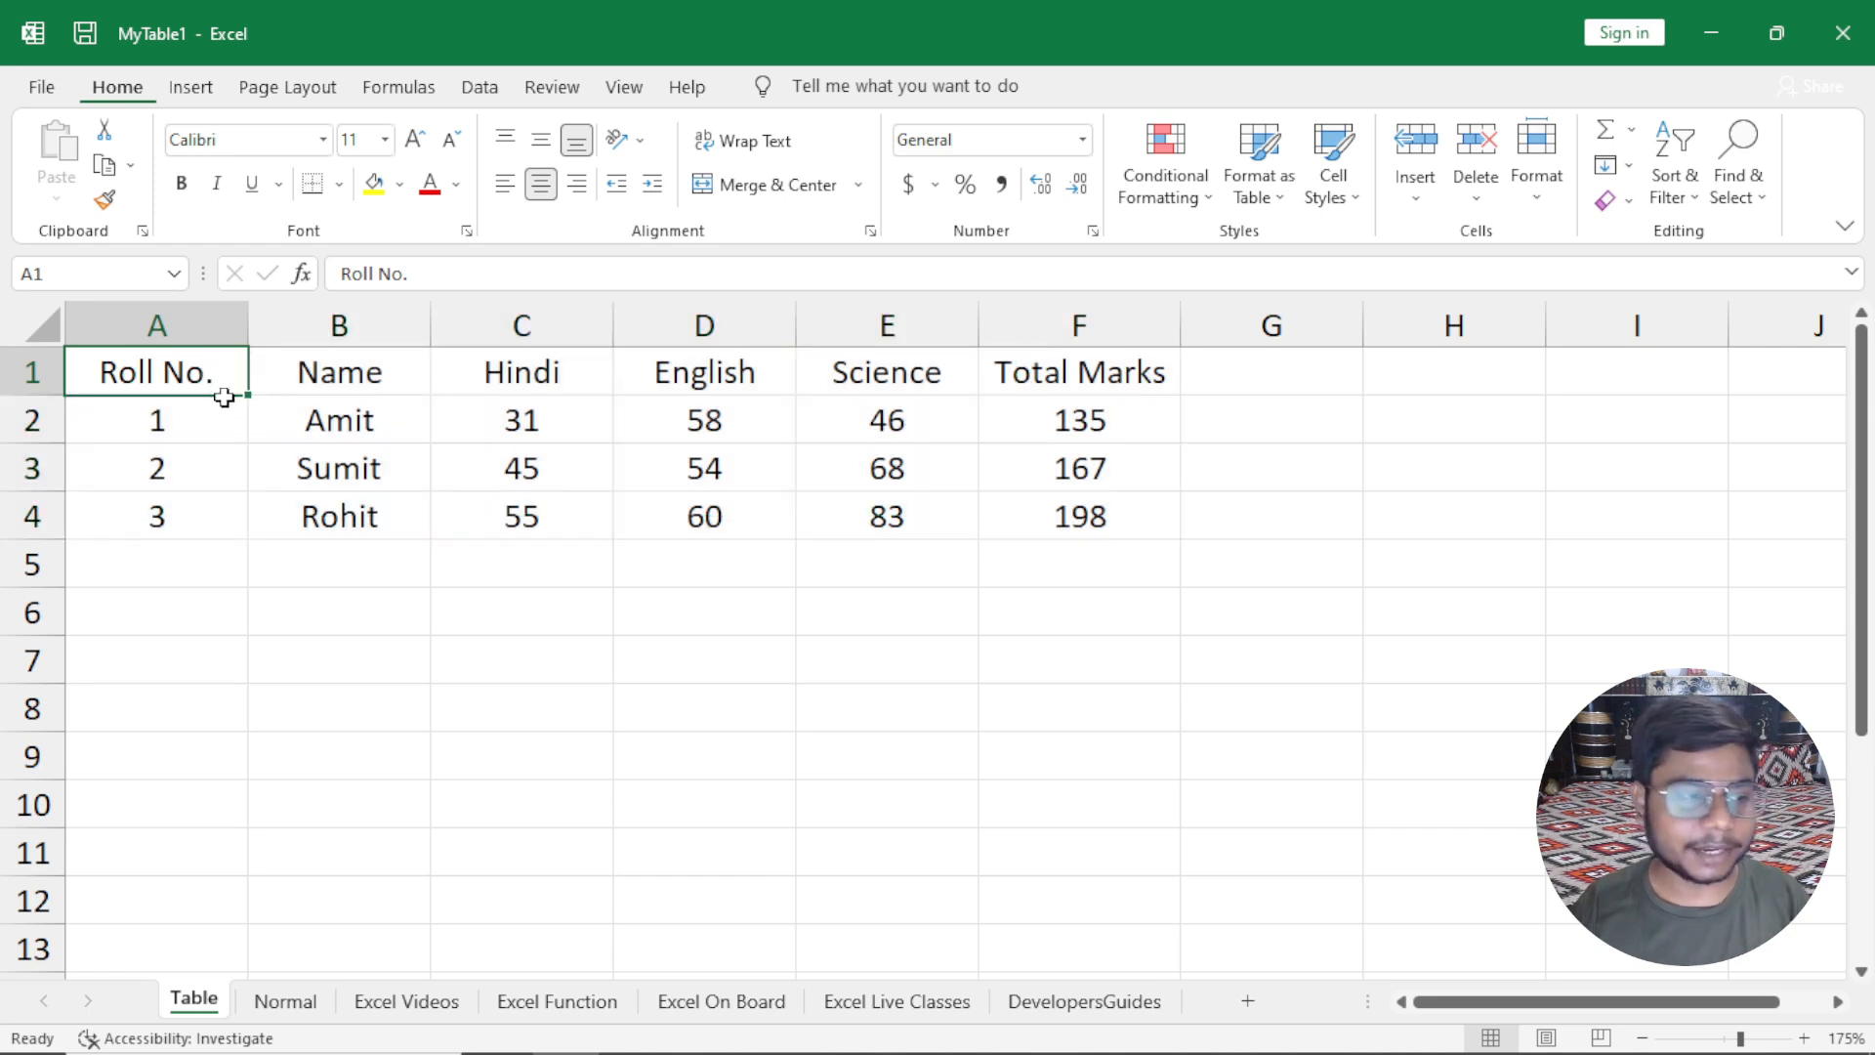
pyautogui.moveTo(221, 390); pyautogui.dragTo(1062, 423)
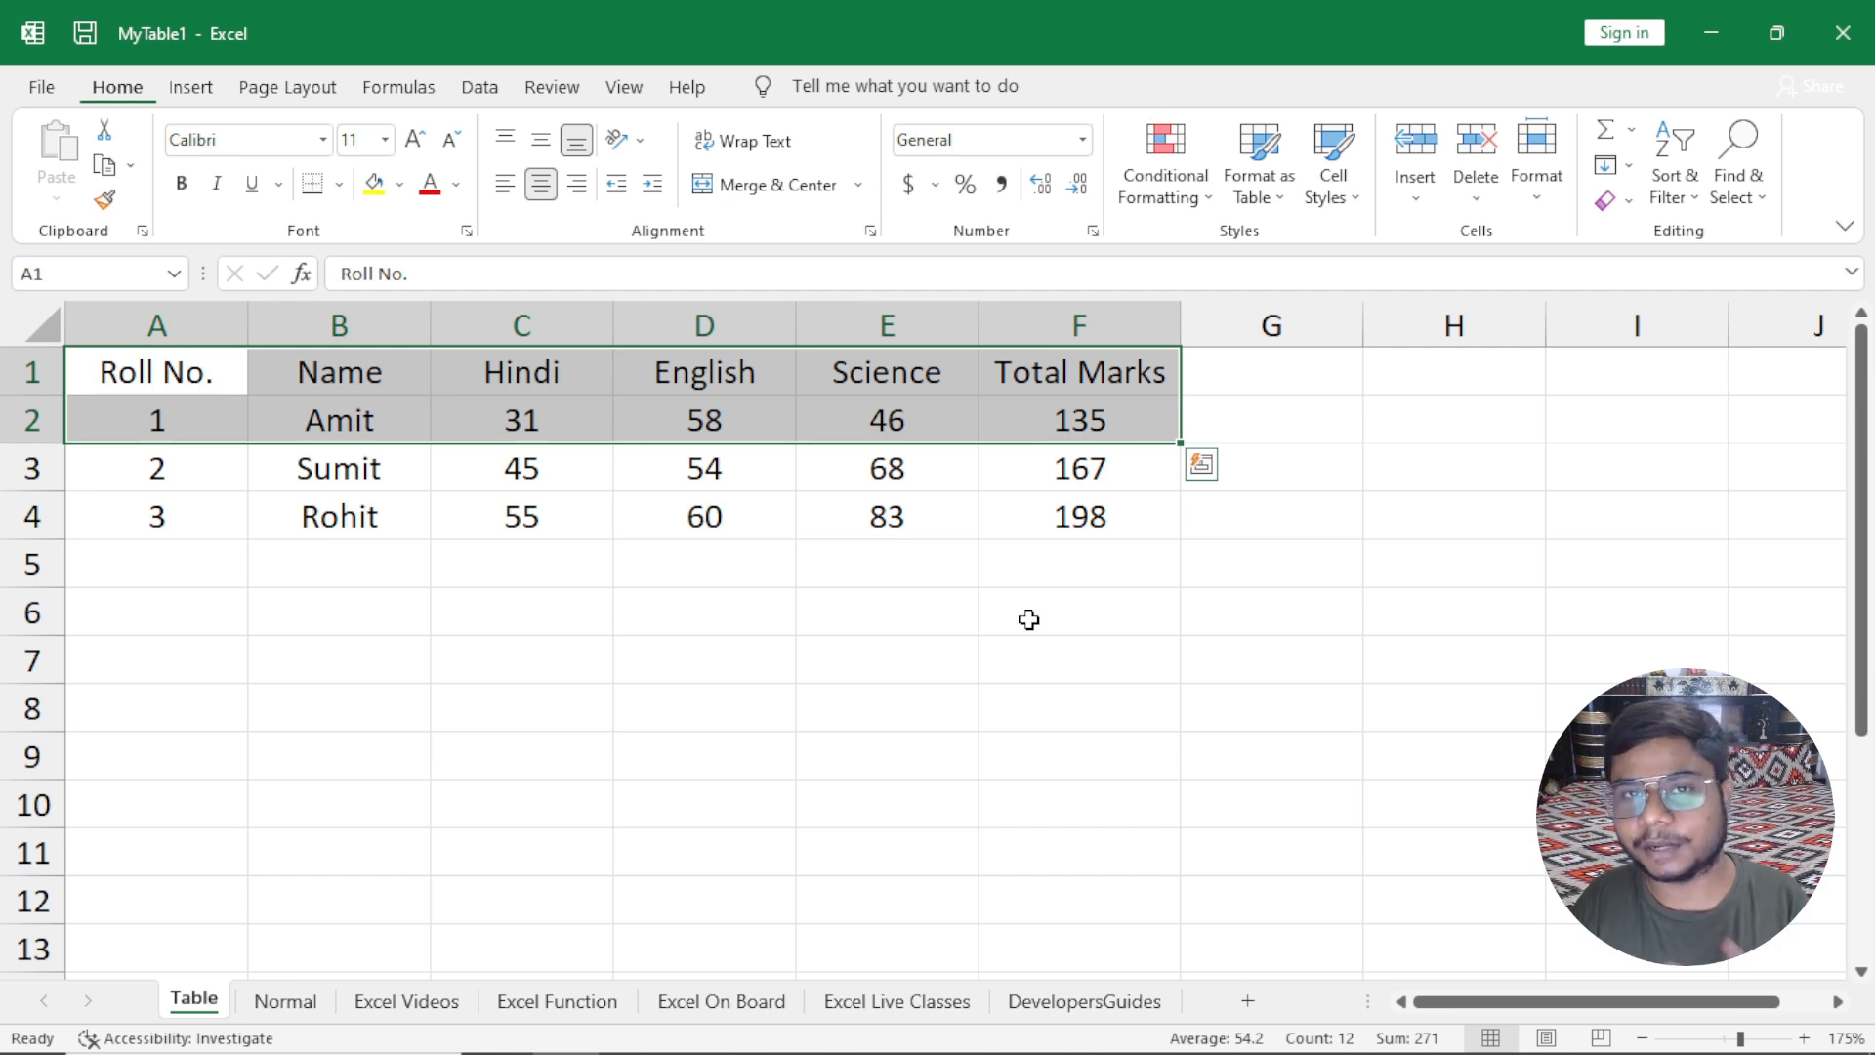
pyautogui.moveTo(105, 372); pyautogui.dragTo(1045, 439)
# Try to format only the range A1:D3 as a table in an orange style with headers, and undo it.
pyautogui.moveTo(126, 374); pyautogui.dragTo(705, 485)
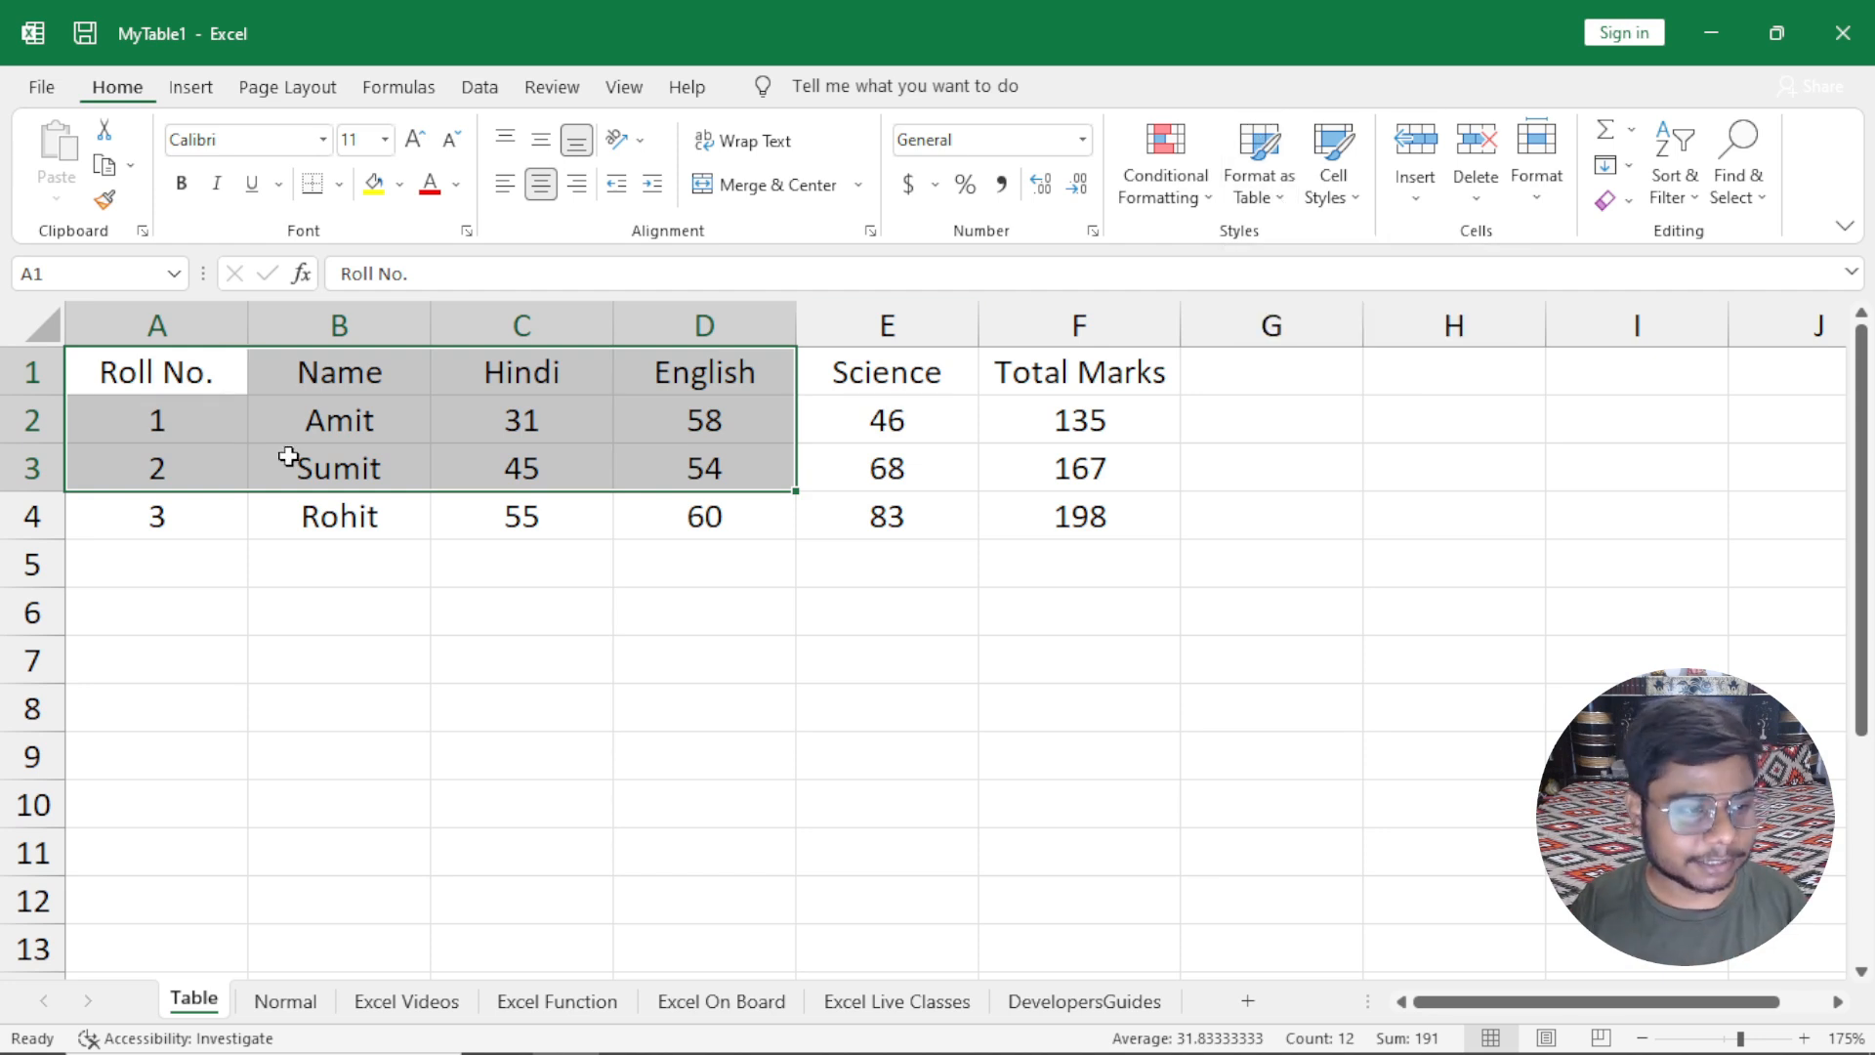
pyautogui.click(1253, 198)
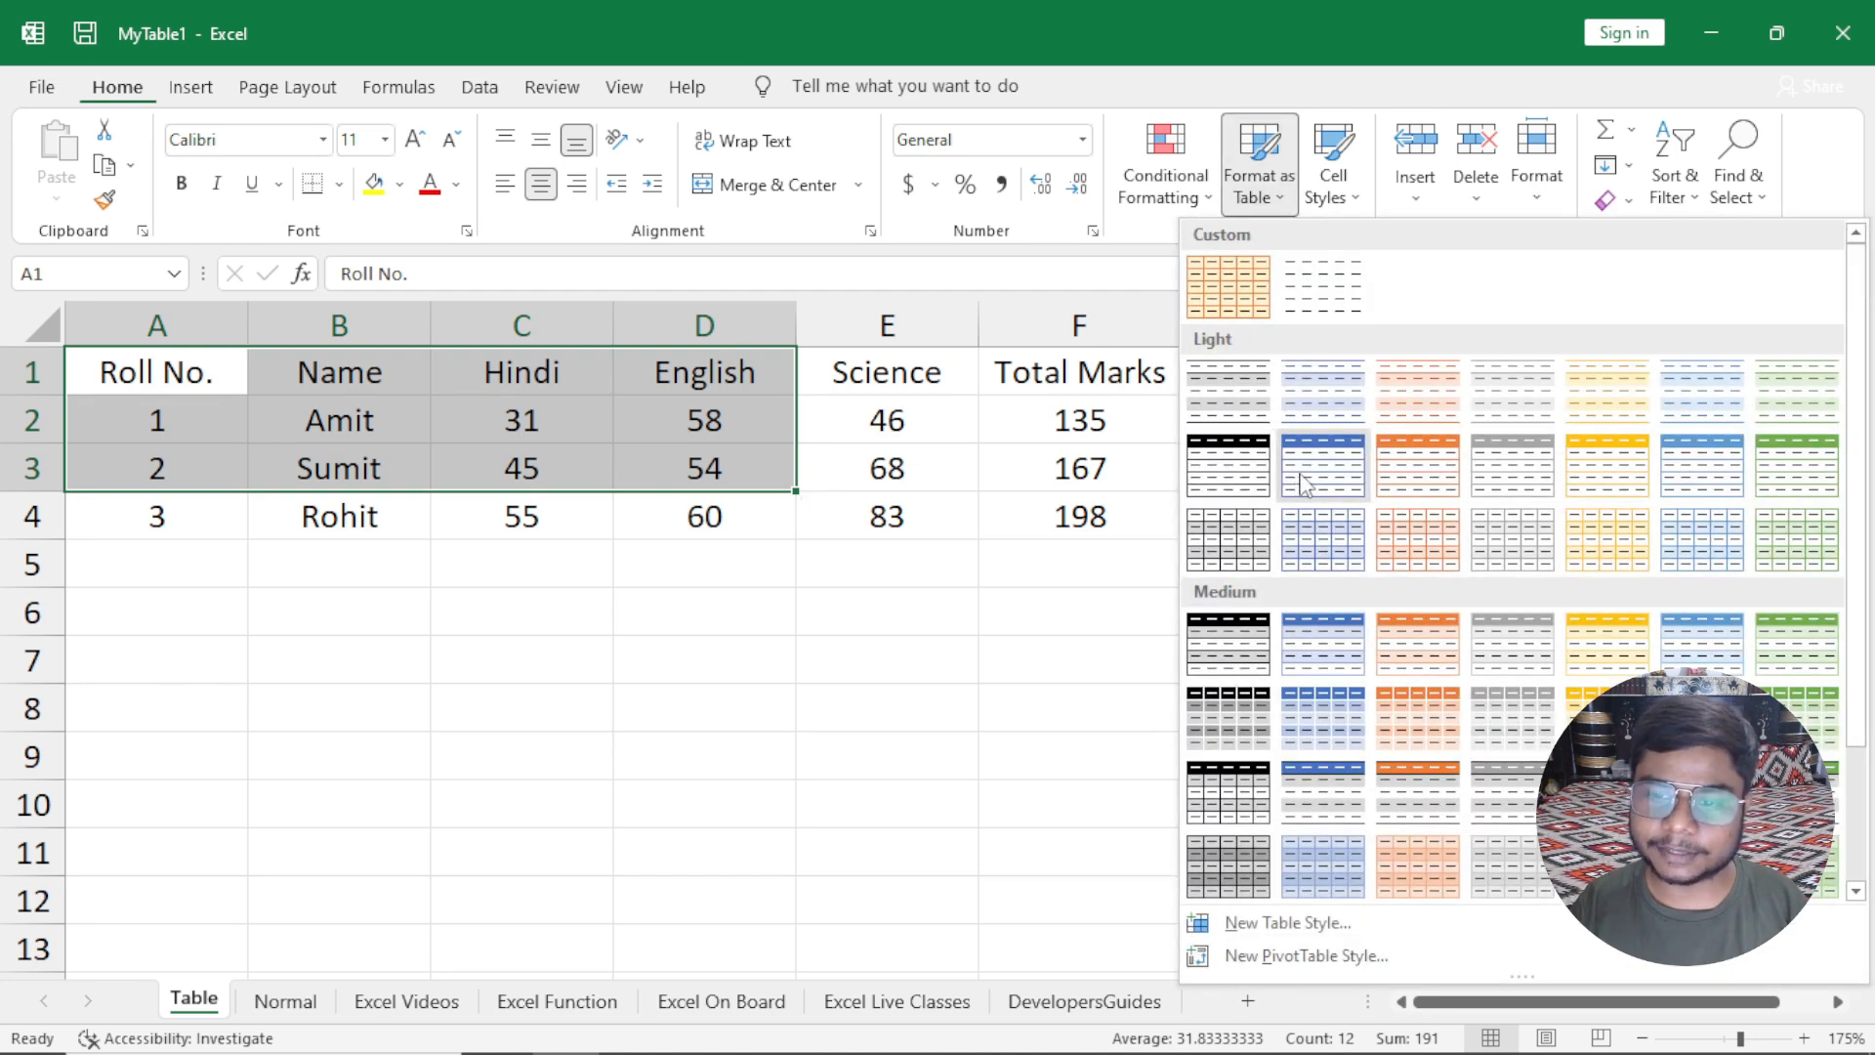
pyautogui.click(1309, 479)
pyautogui.click(818, 764)
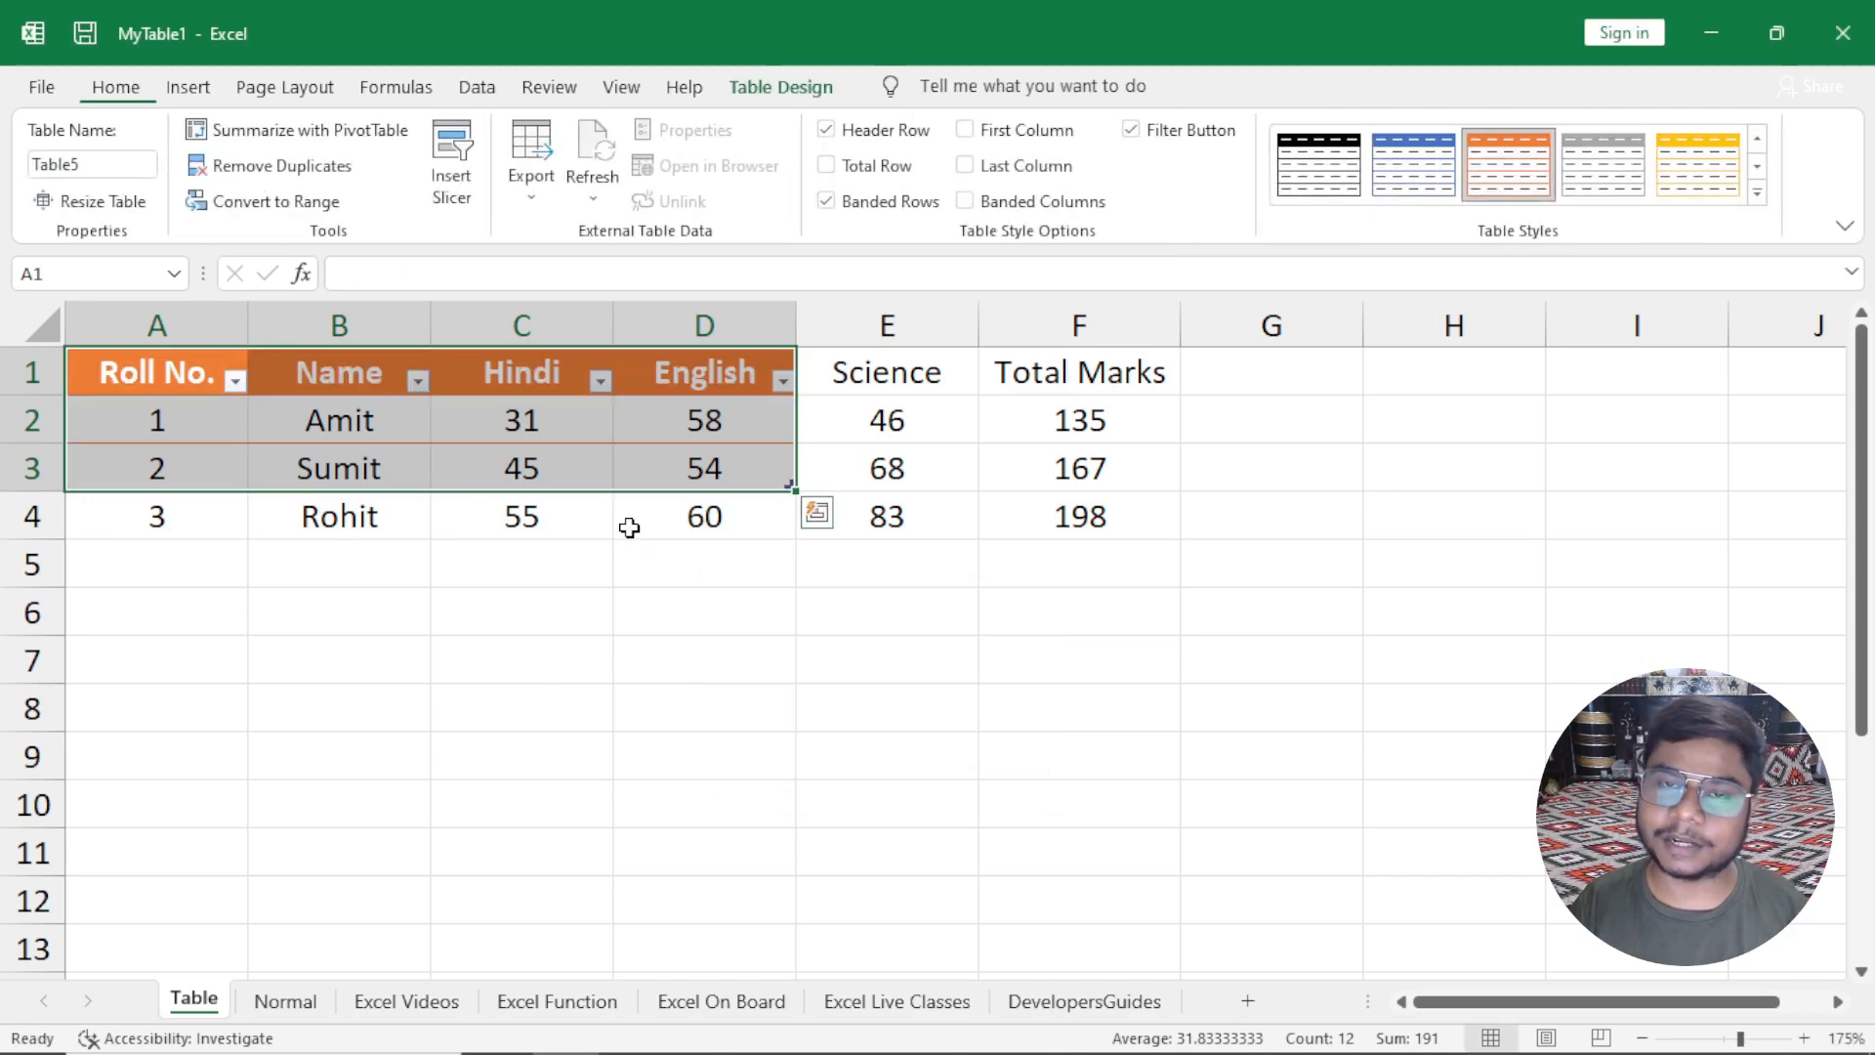
pyautogui.hotkey('ctrl', 'z')
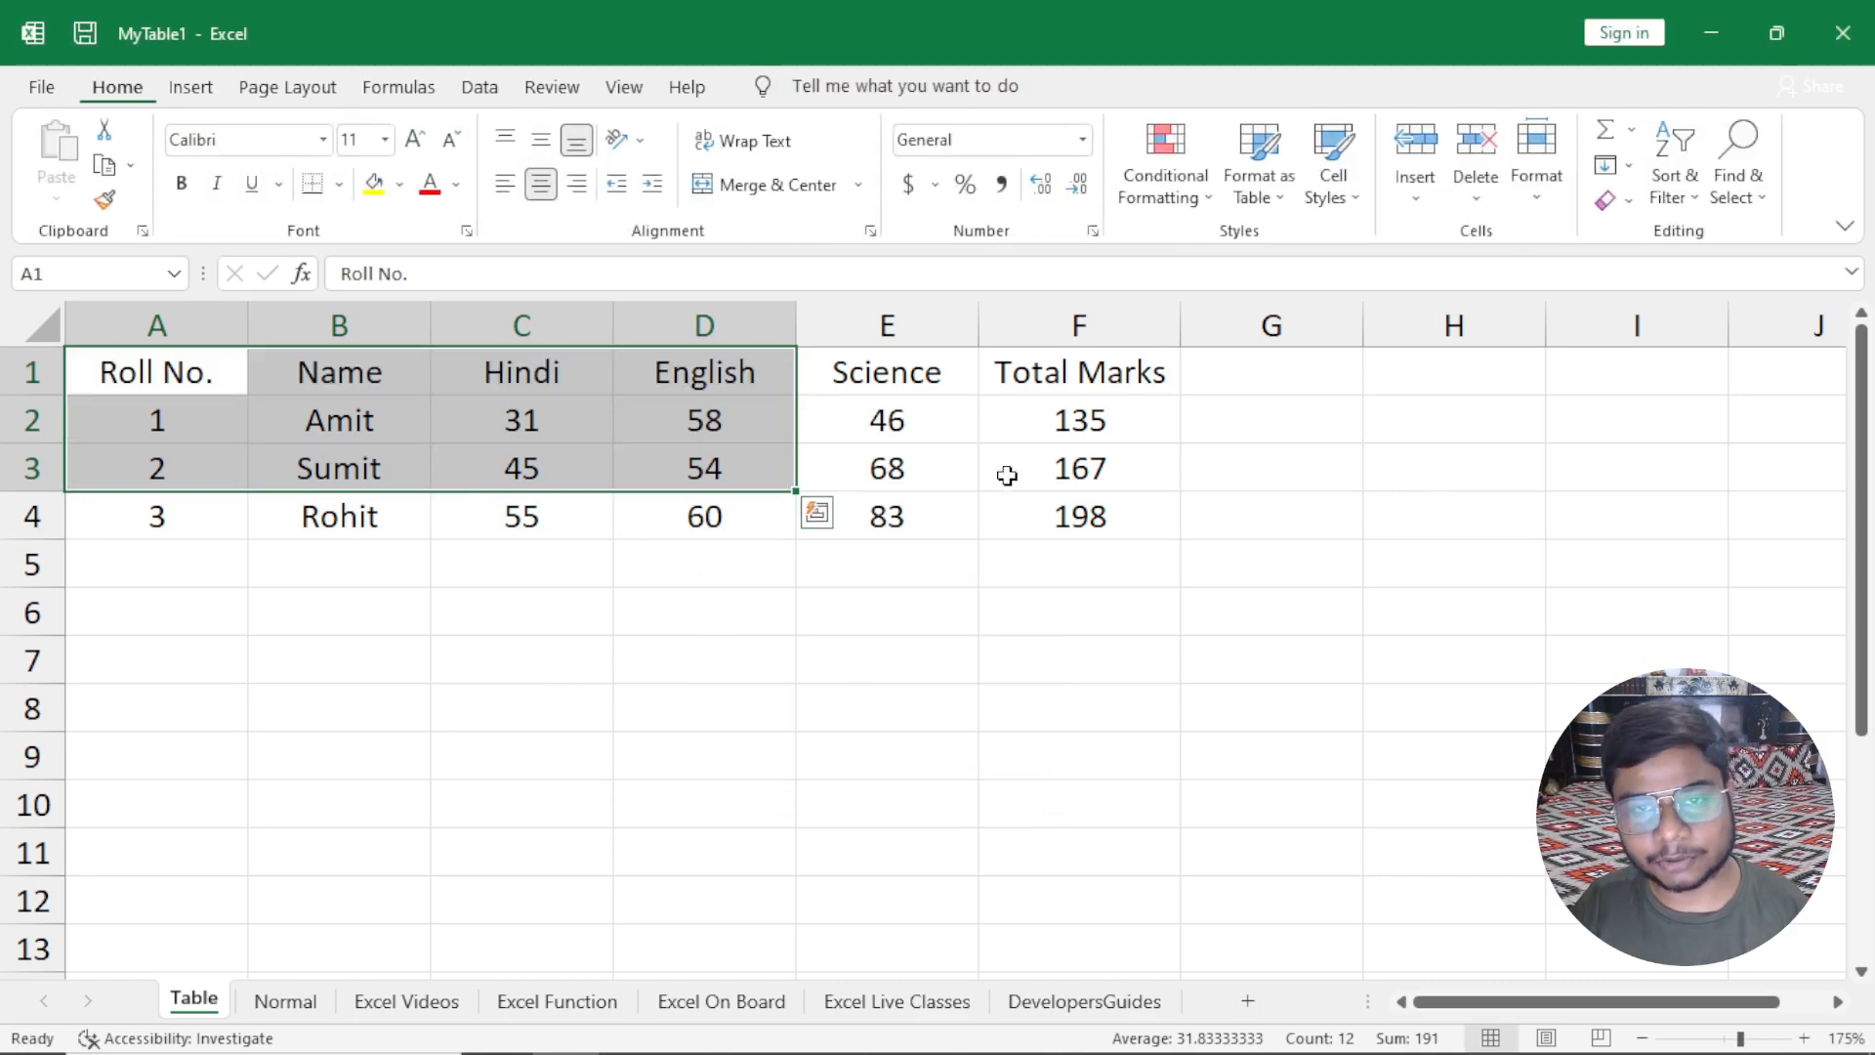
# Start formatting the data as a table from cell C2 in a gold Light style.
pyautogui.click(1030, 427)
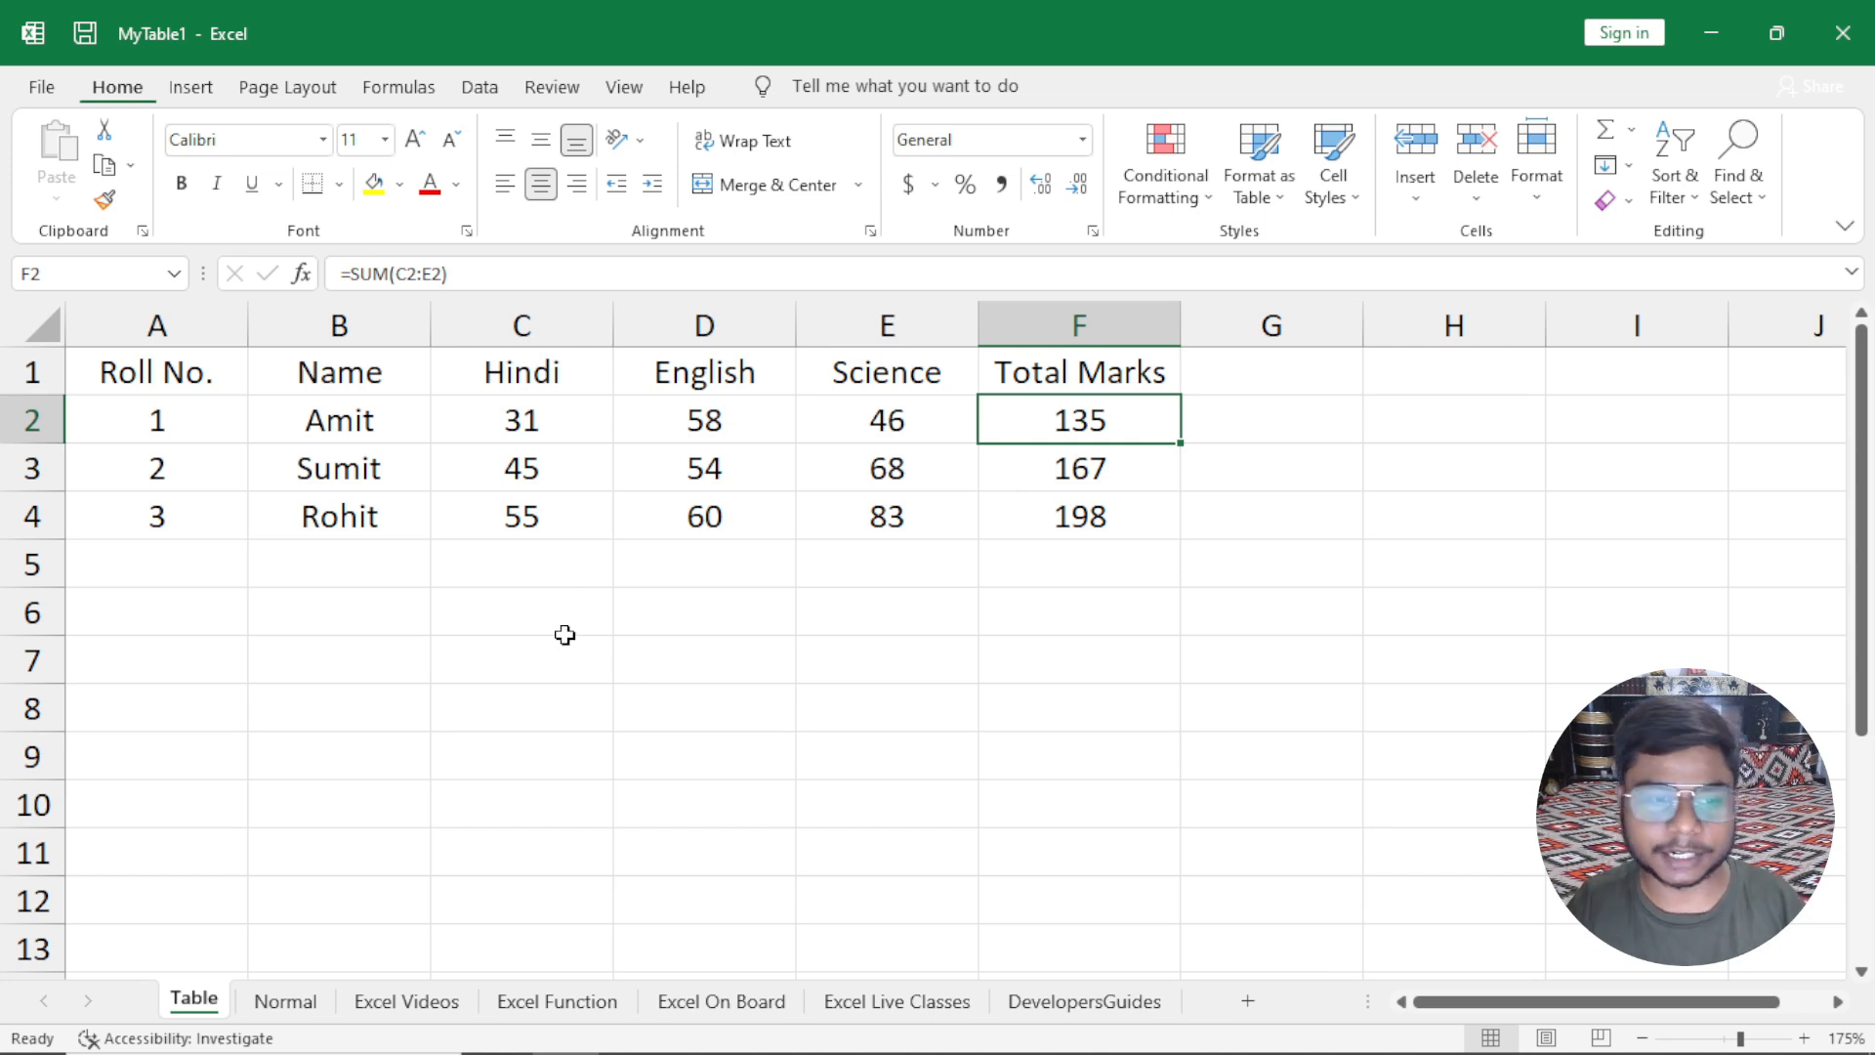
pyautogui.click(588, 423)
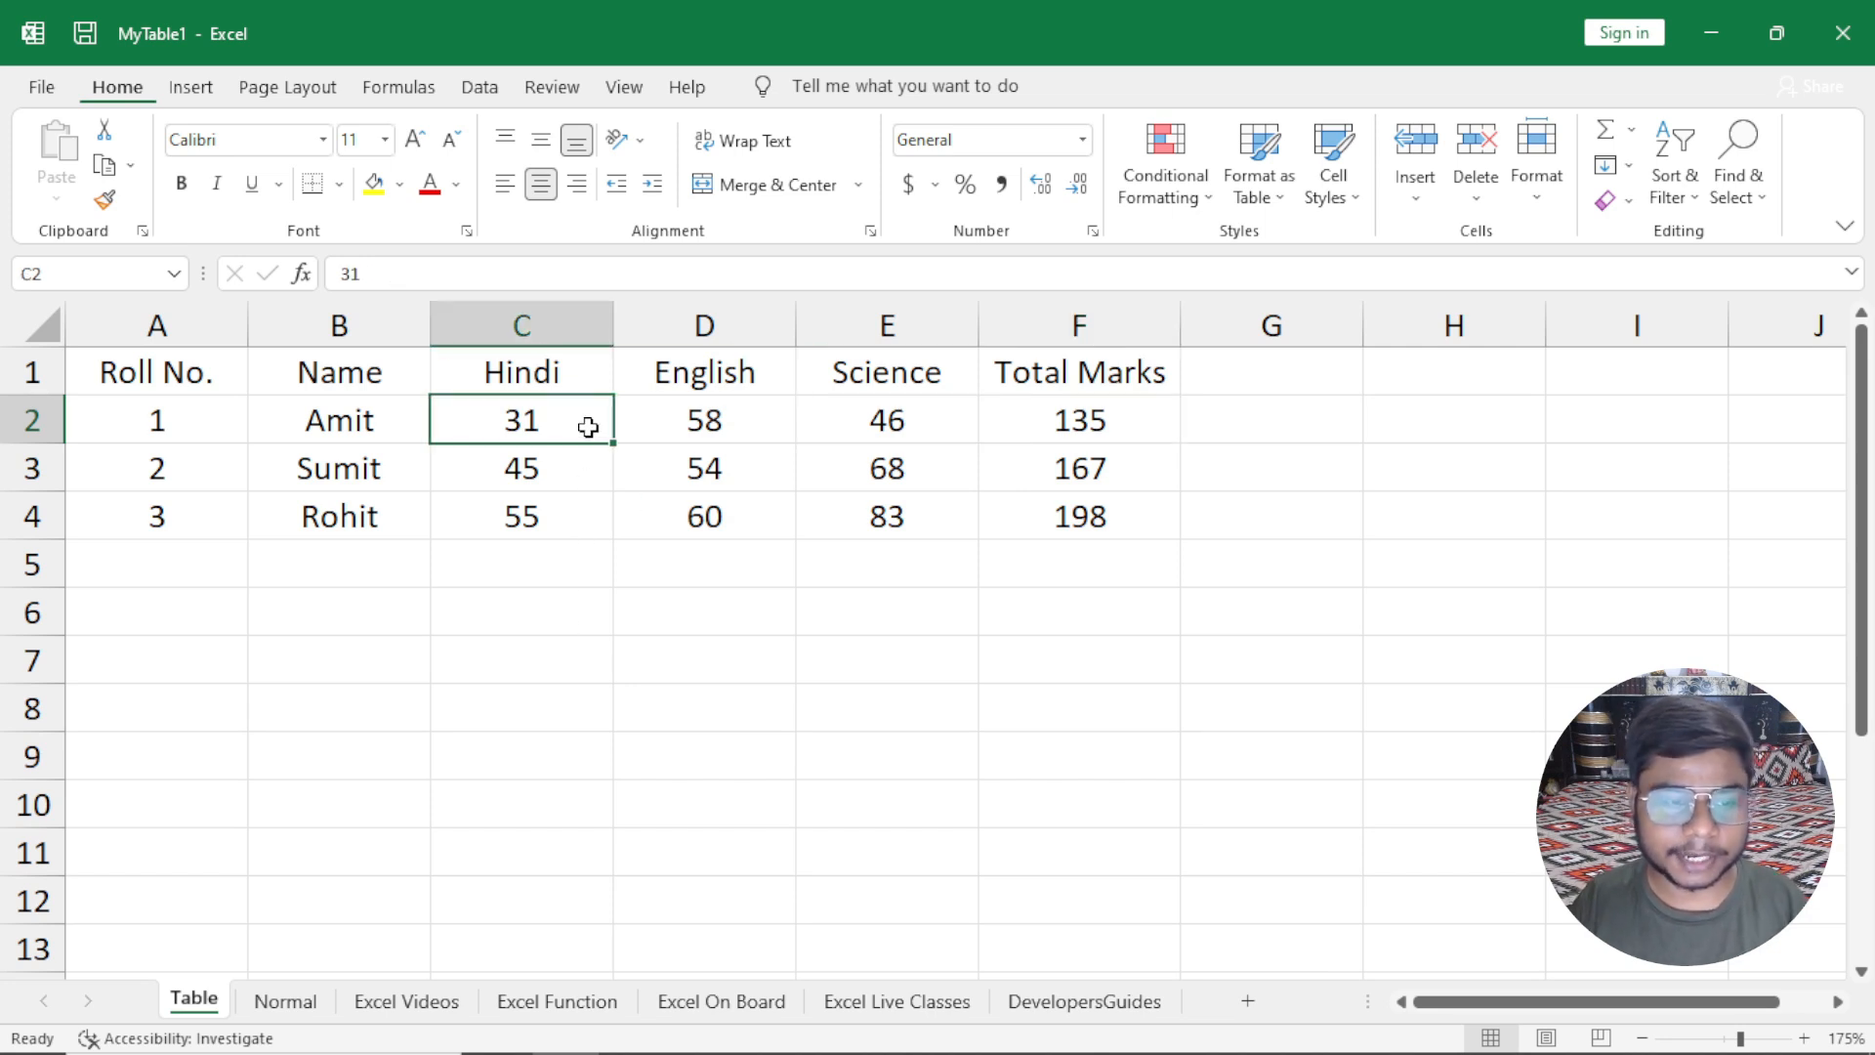
pyautogui.click(1257, 214)
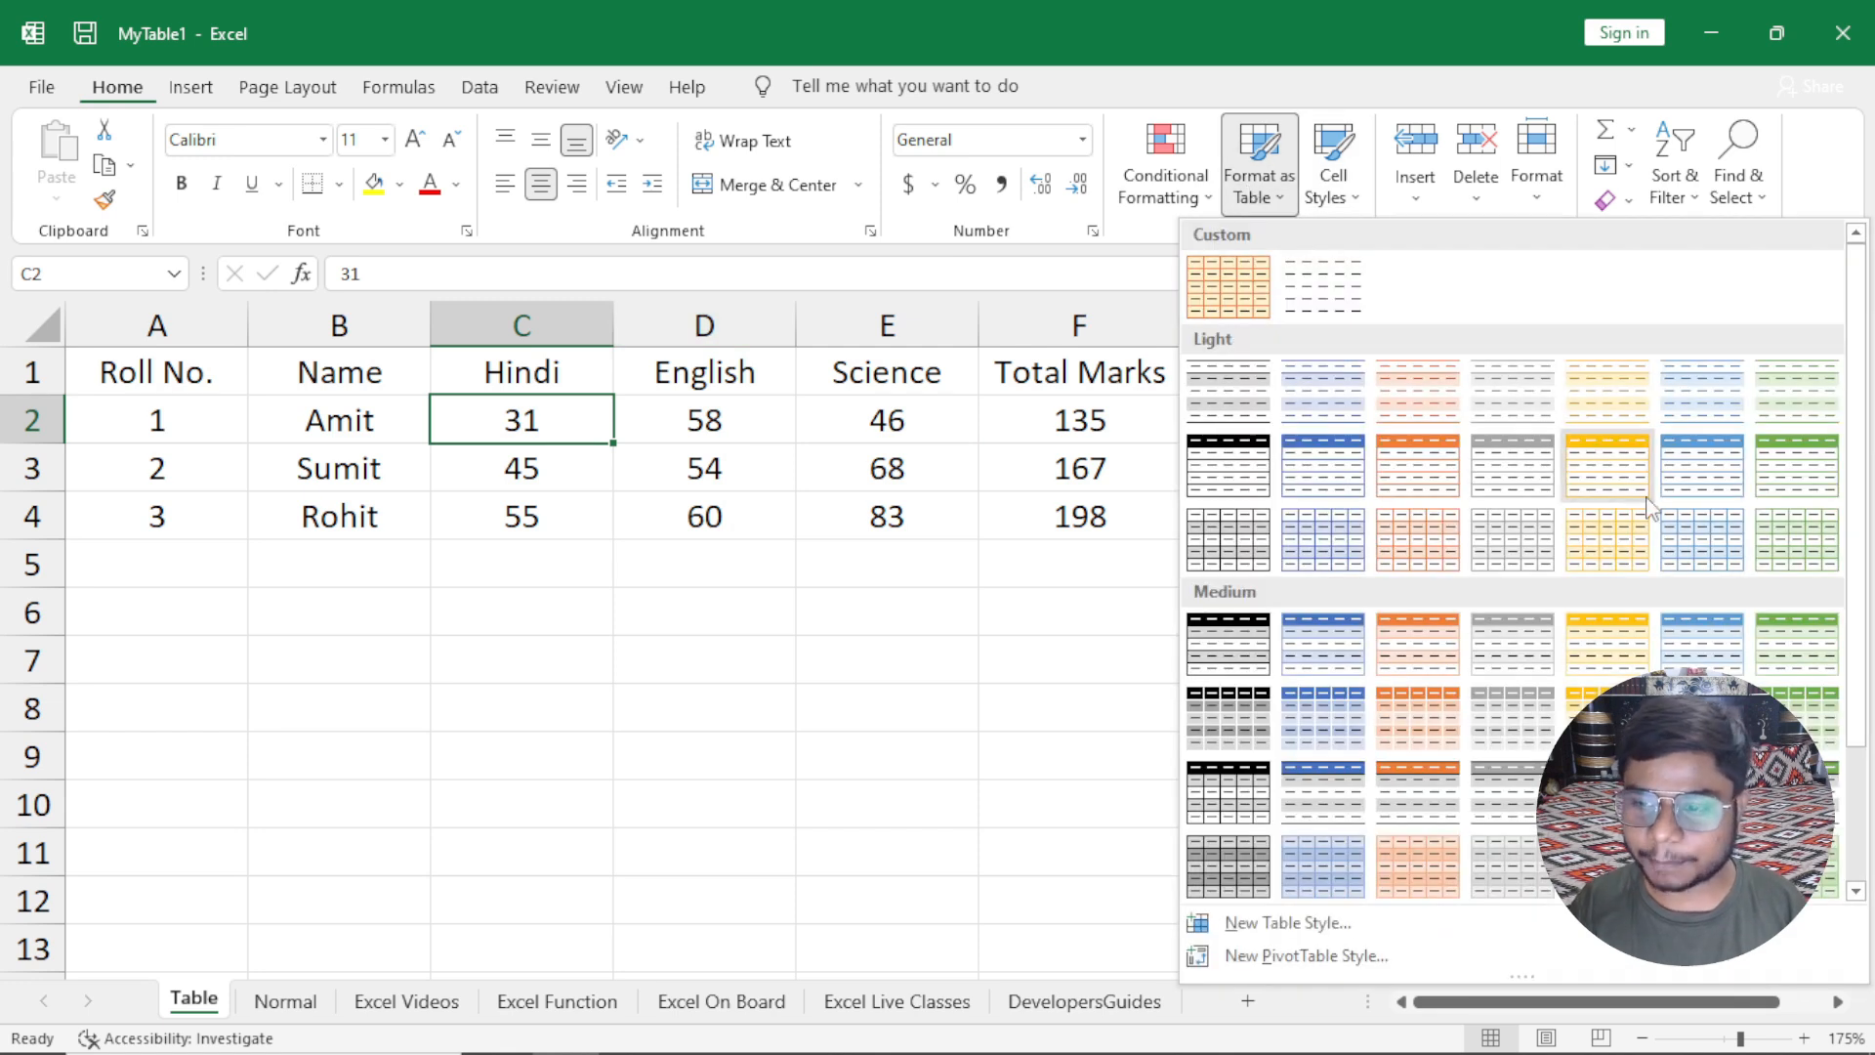
pyautogui.click(1625, 491)
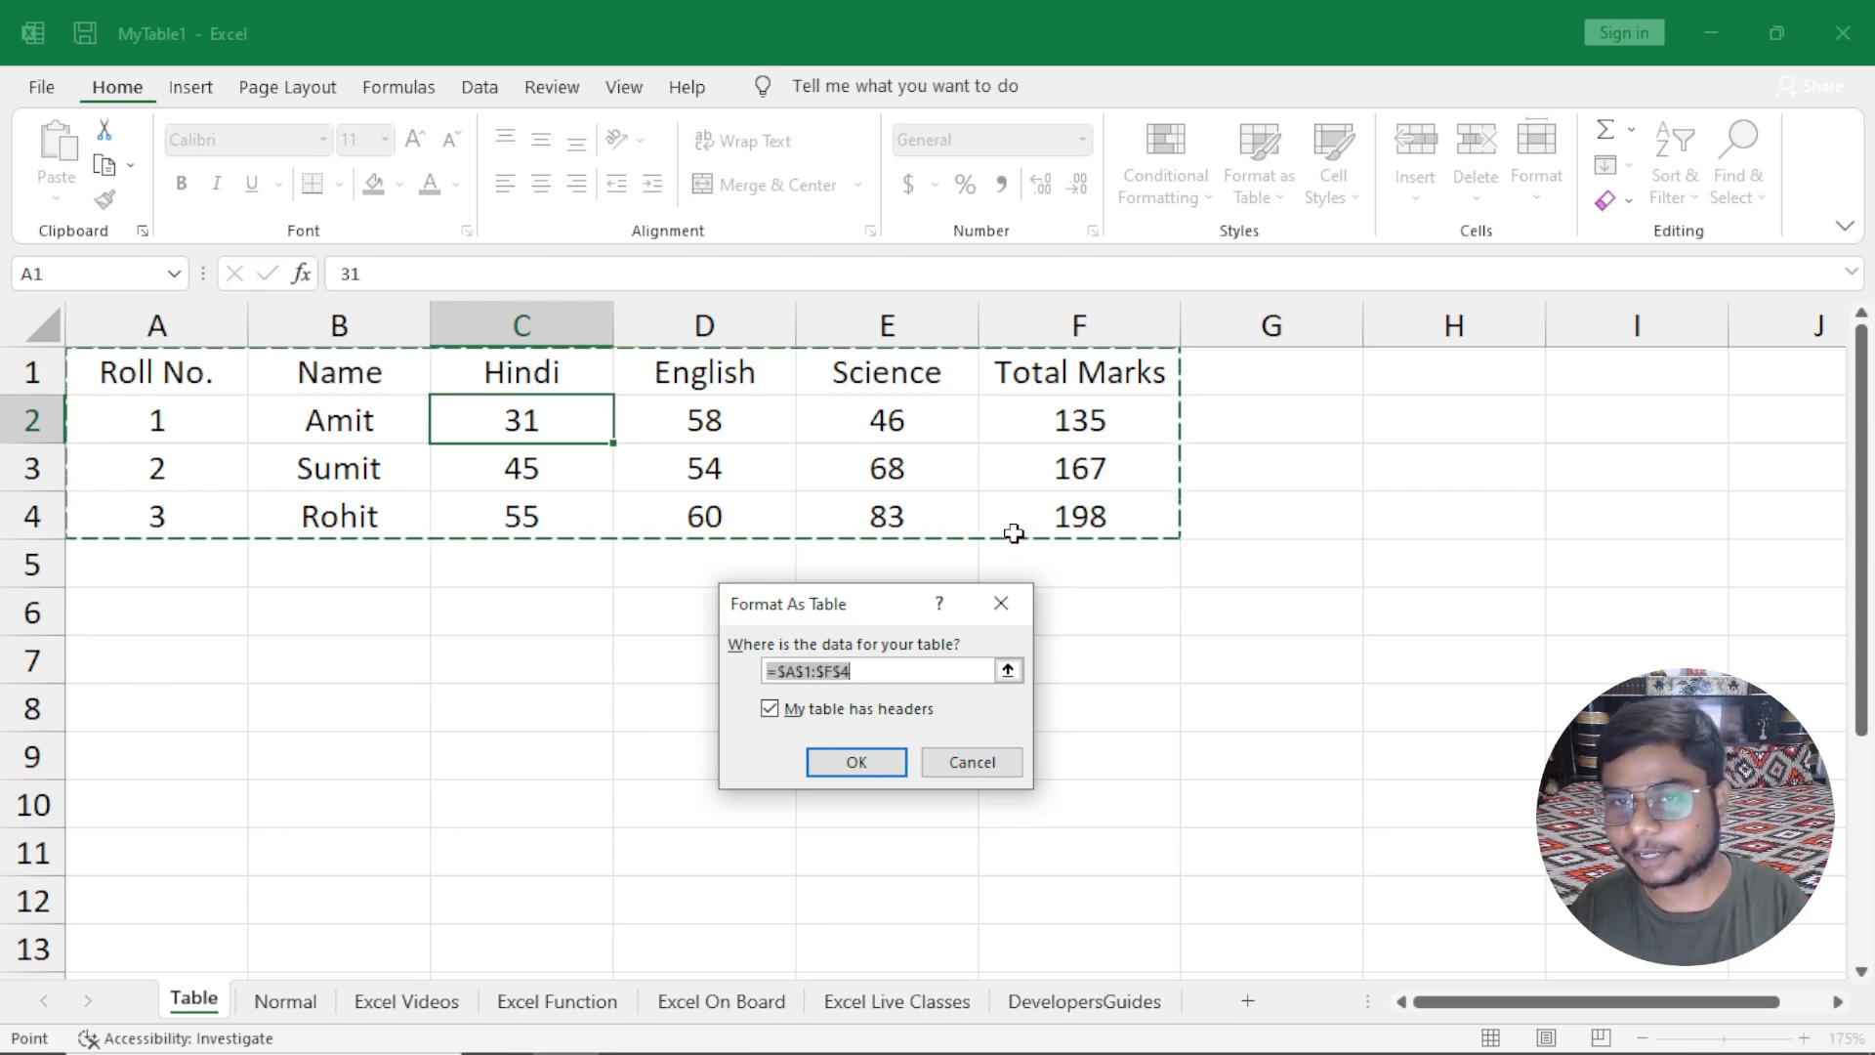
pyautogui.moveTo(845, 605); pyautogui.dragTo(792, 593)
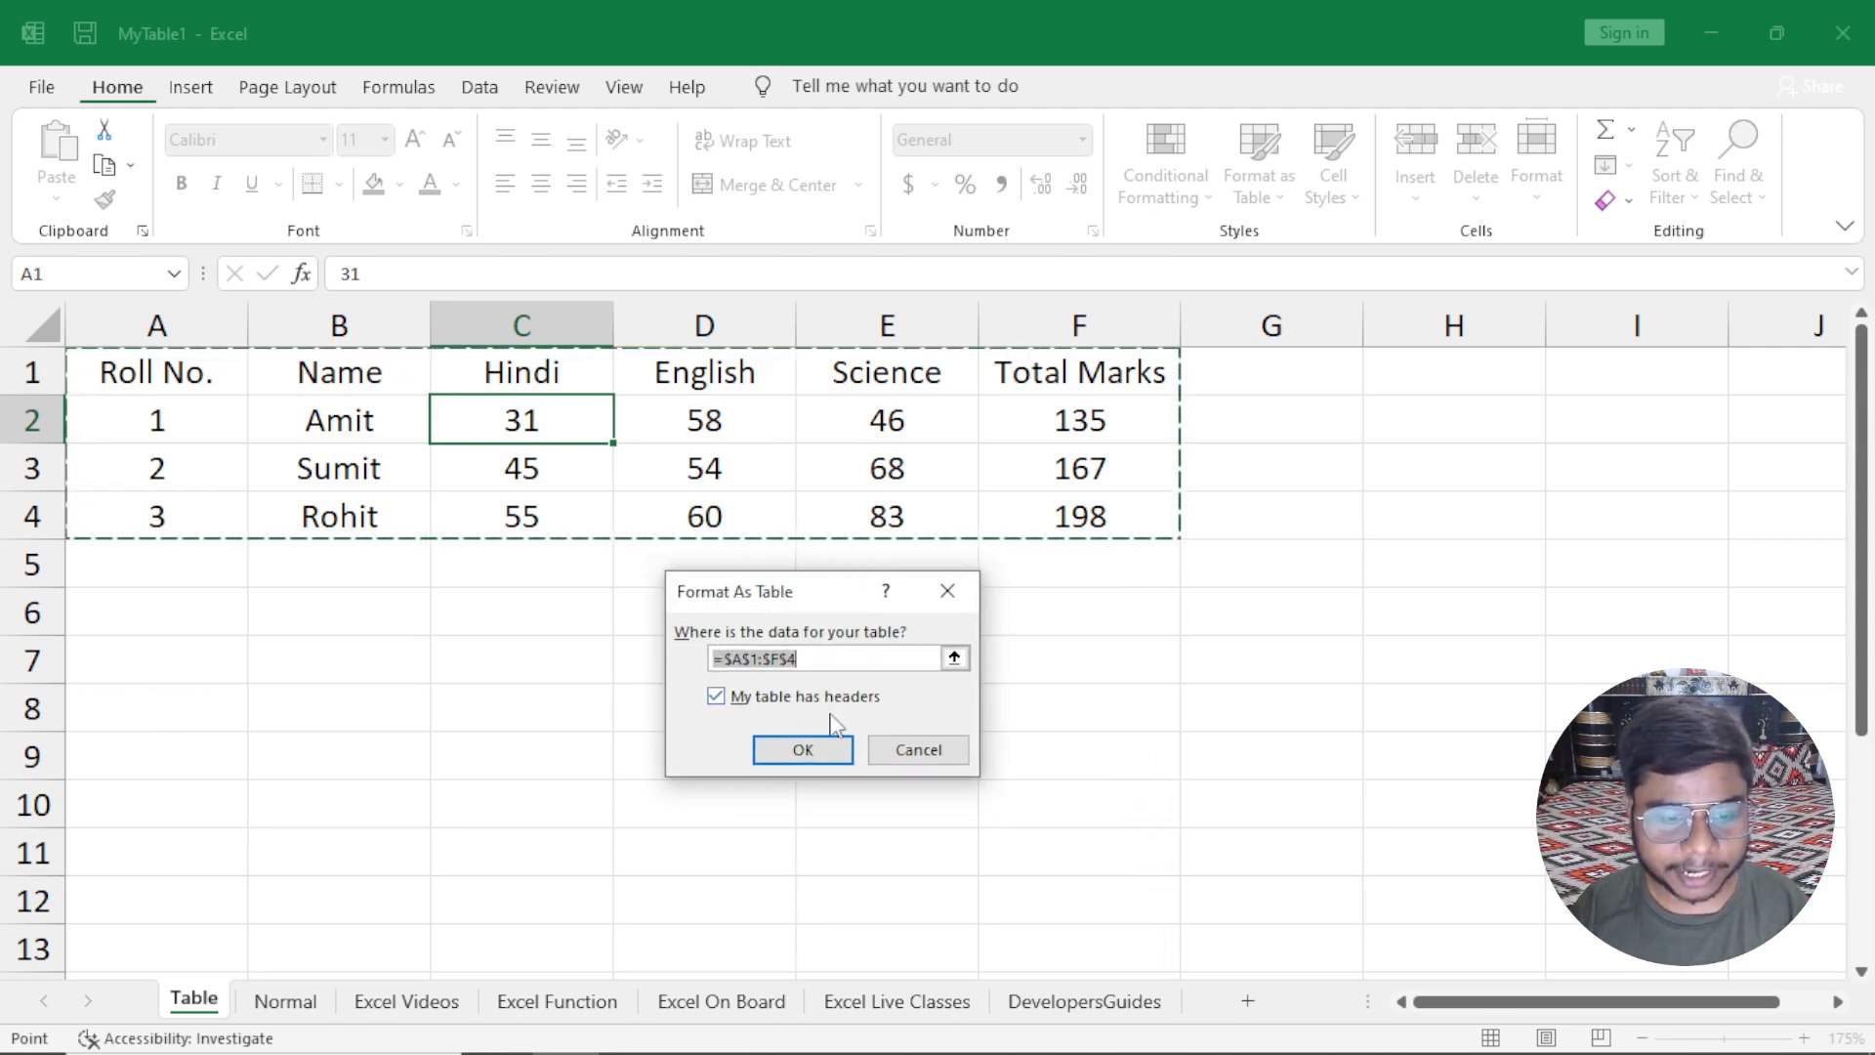
# Clear the proposed data range and select A1:F4 again as the table's data.
pyautogui.click(809, 659)
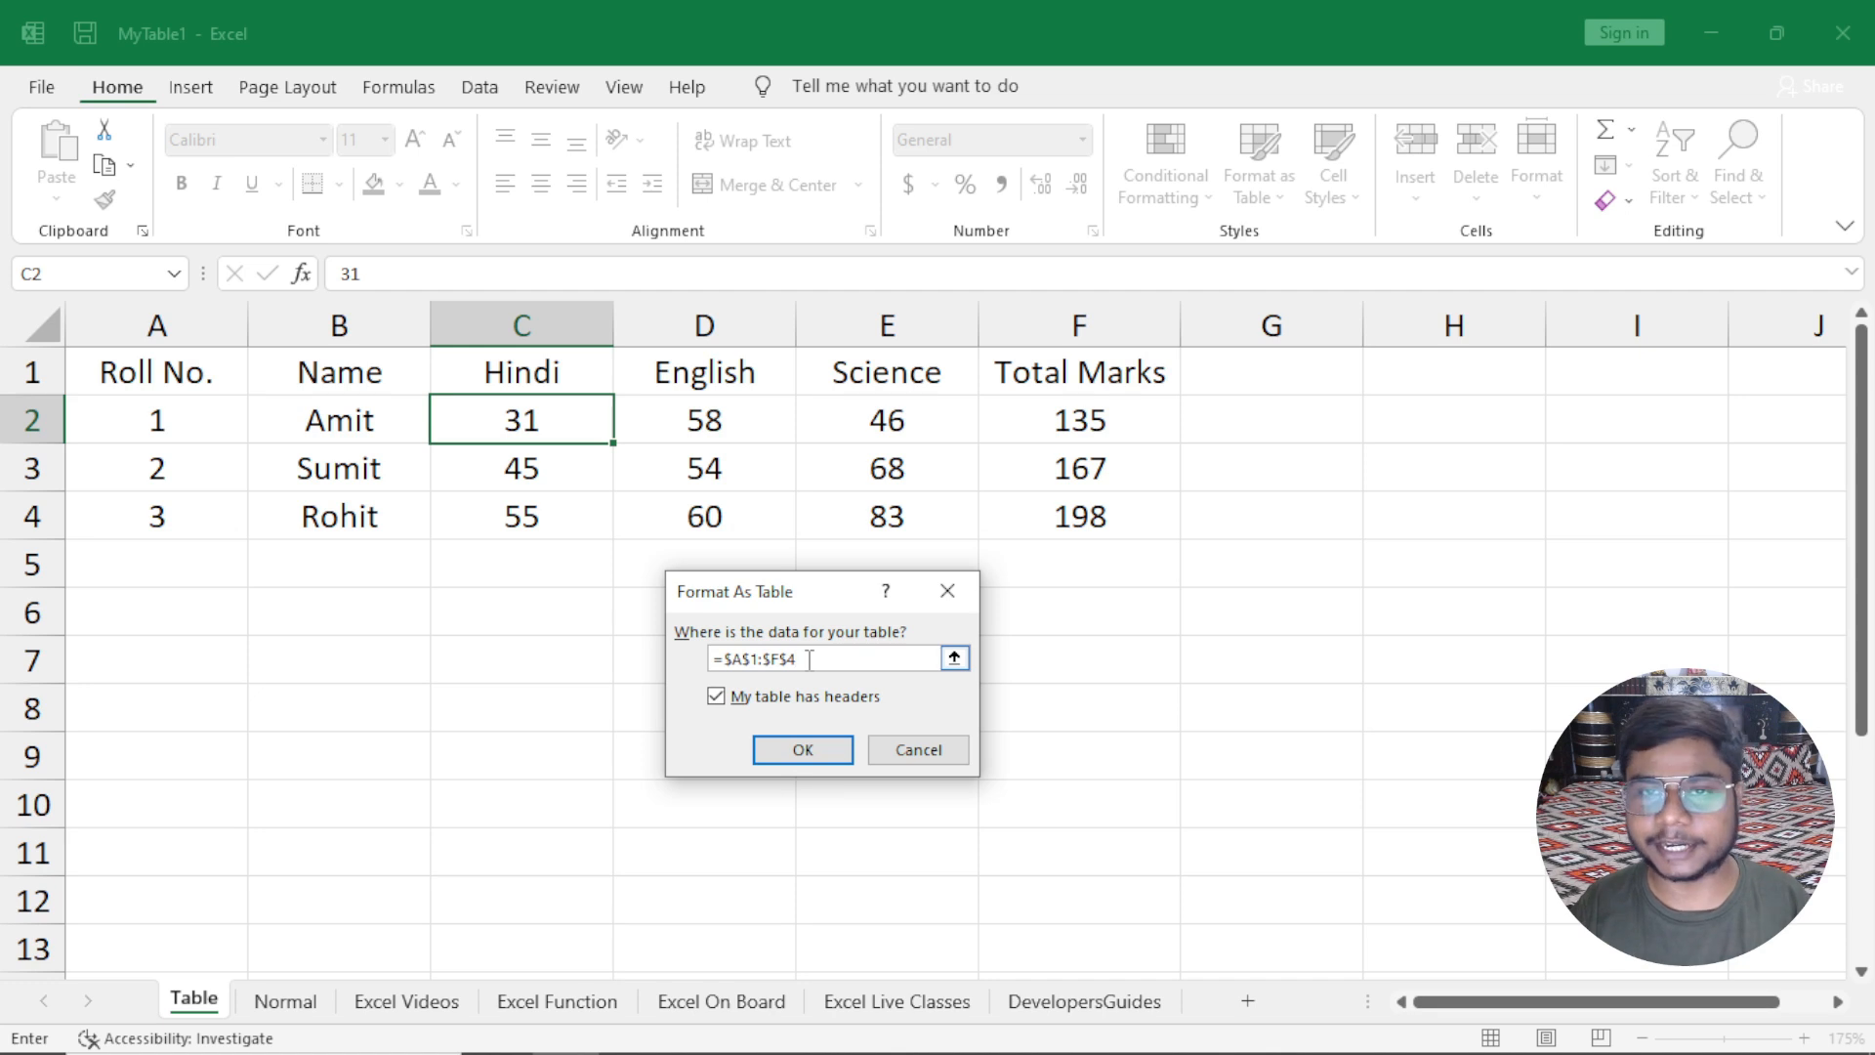
pyautogui.press('BackSpace')
pyautogui.press('BackSpace')
pyautogui.press('BackSpace')
pyautogui.press('BackSpace')
pyautogui.press('BackSpace')
pyautogui.press('BackSpace')
pyautogui.press('BackSpace')
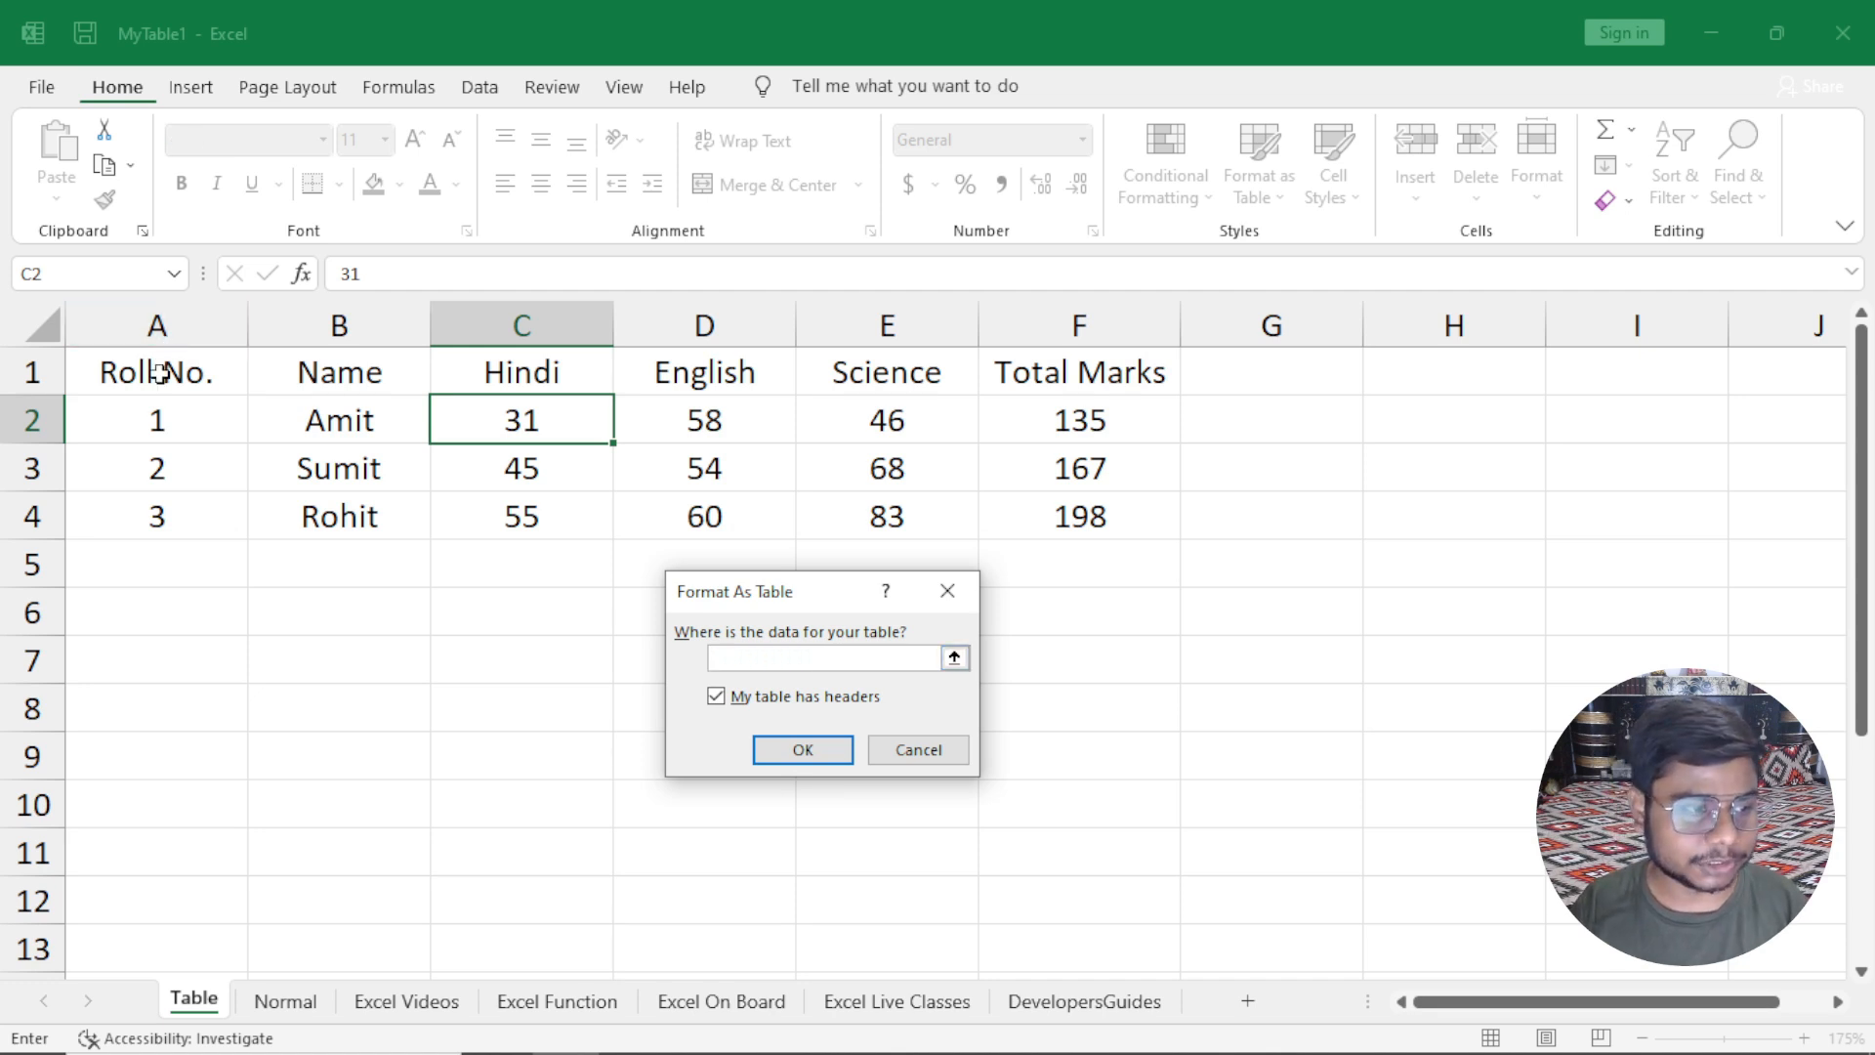
pyautogui.moveTo(156, 371); pyautogui.dragTo(1080, 518)
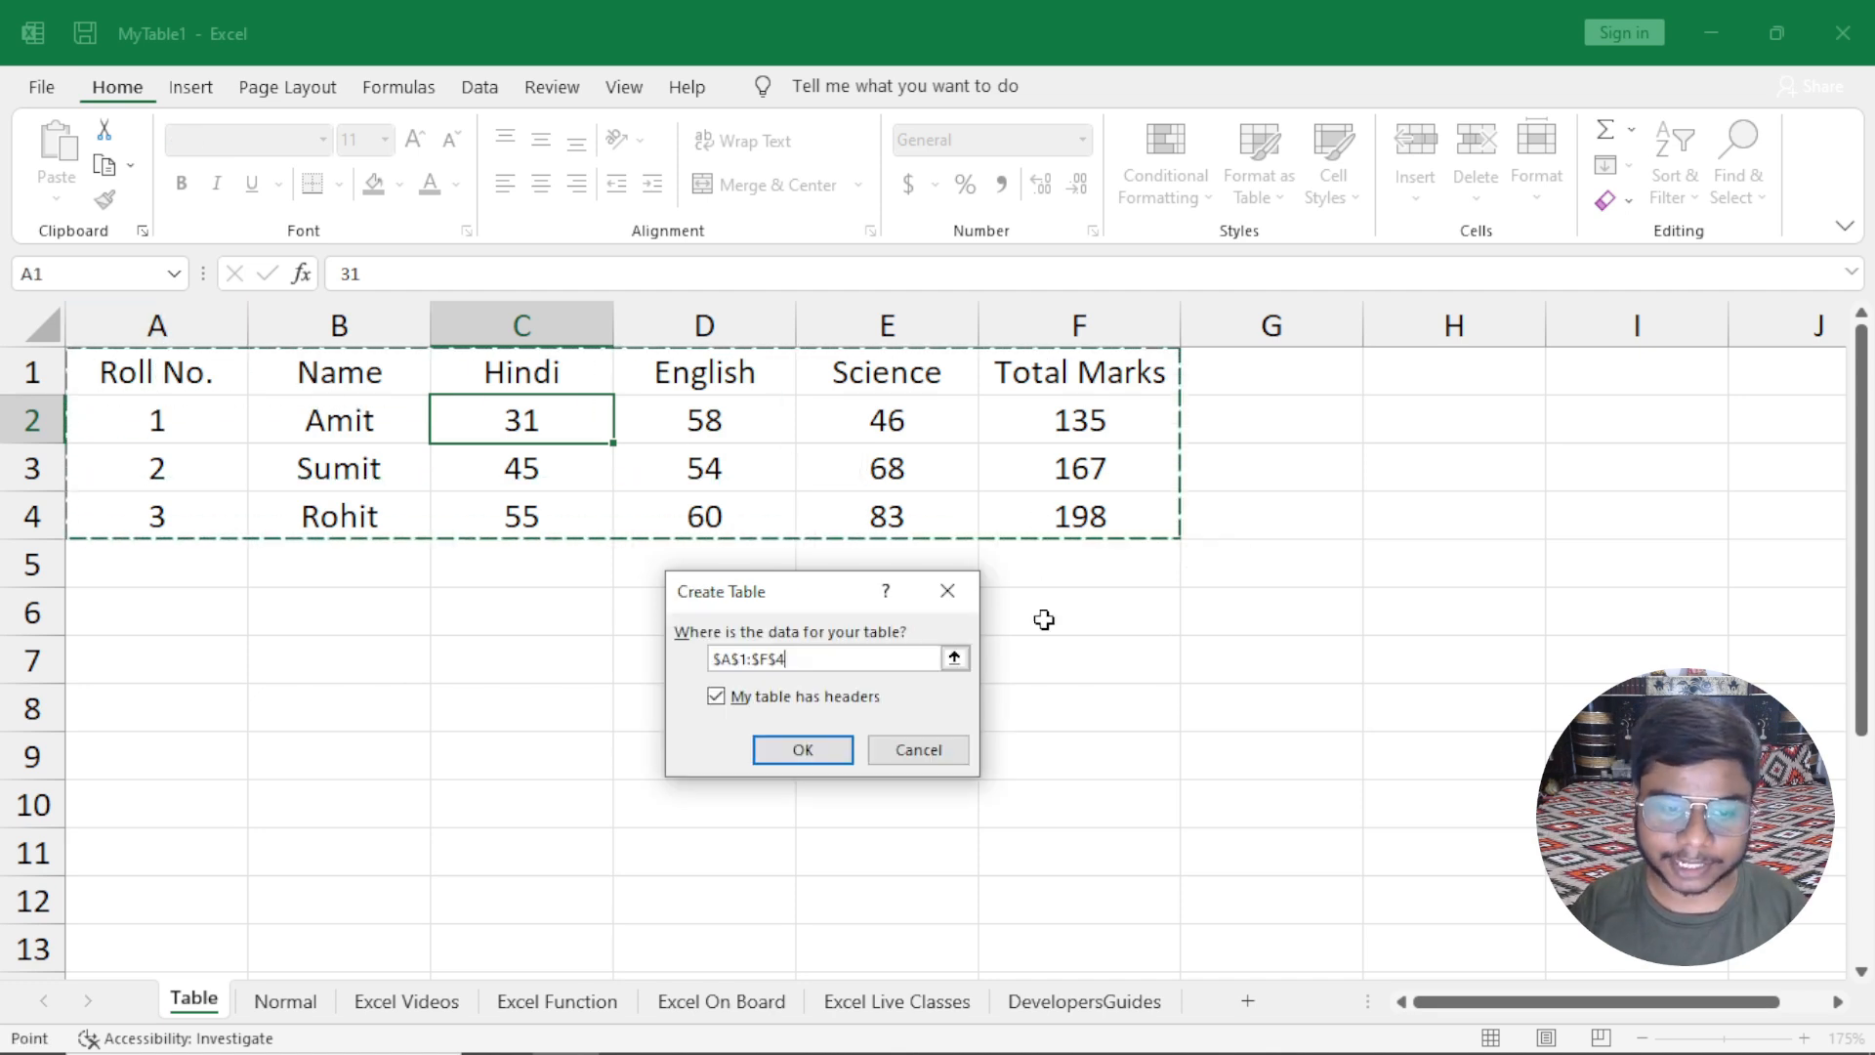
pyautogui.click(954, 658)
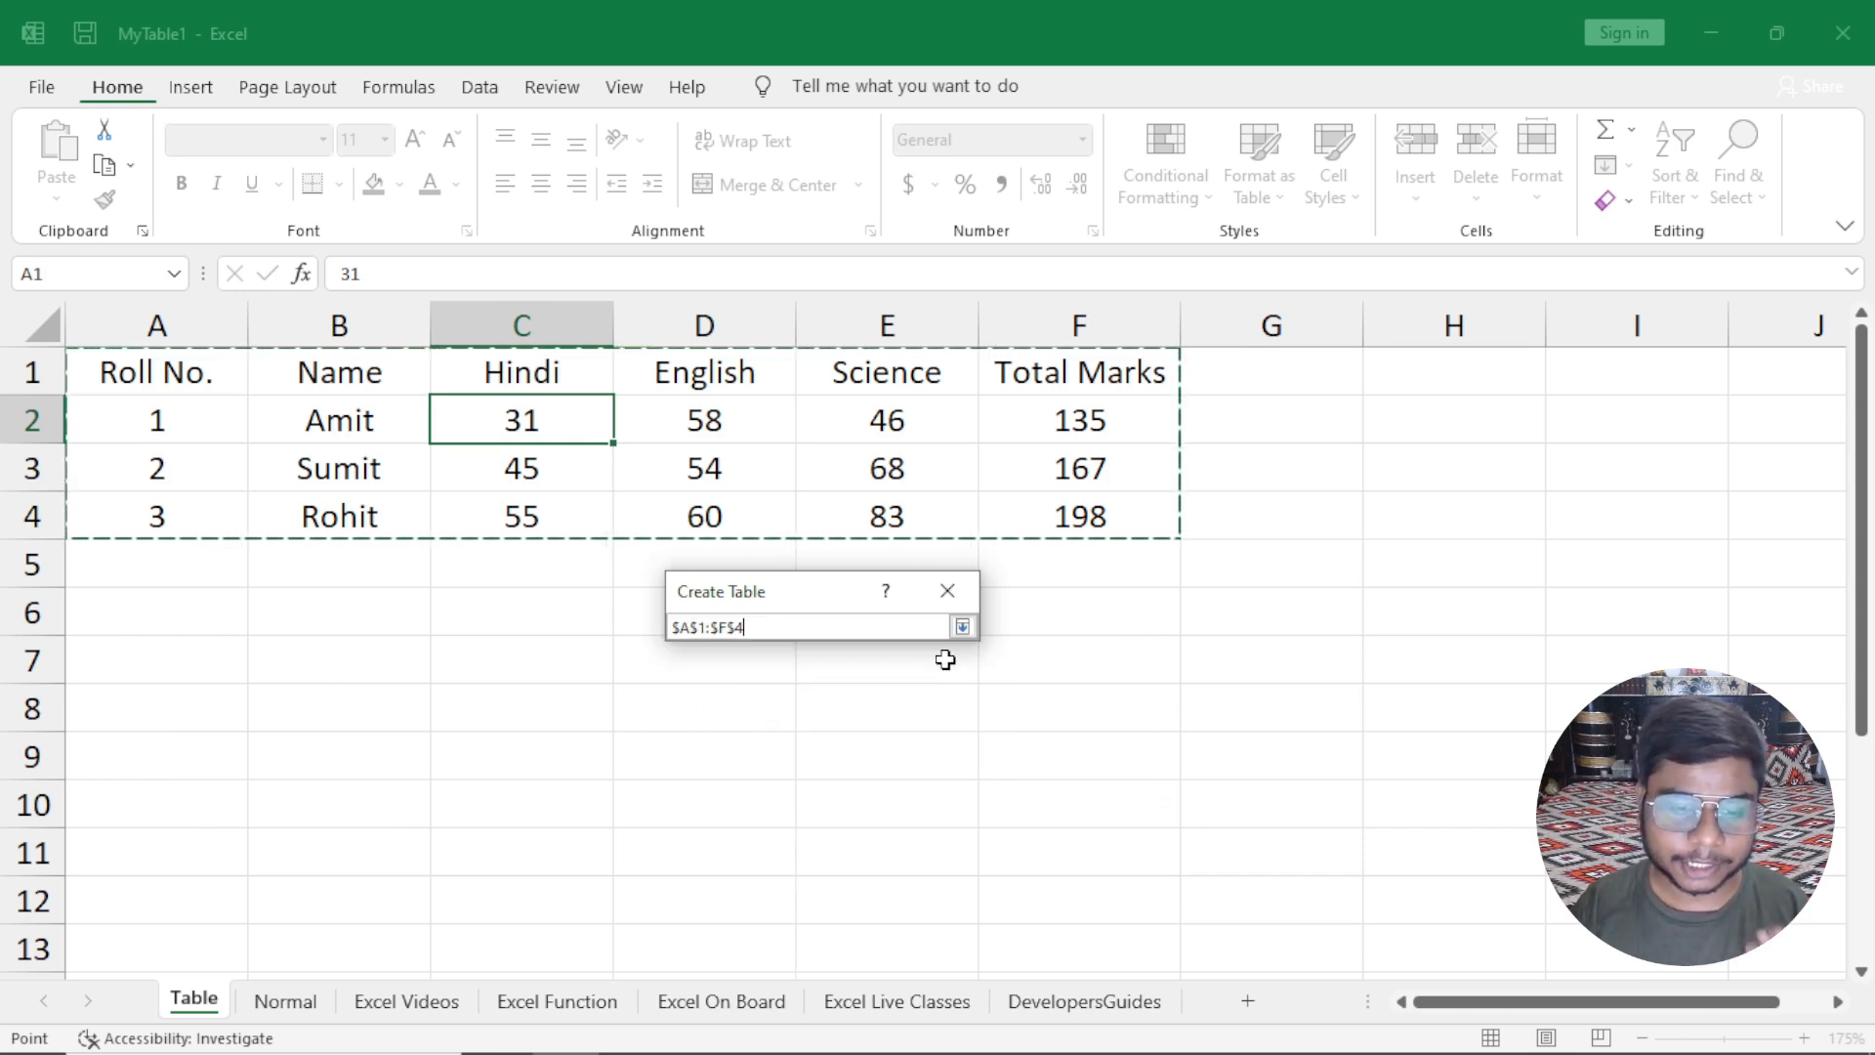
pyautogui.click(963, 628)
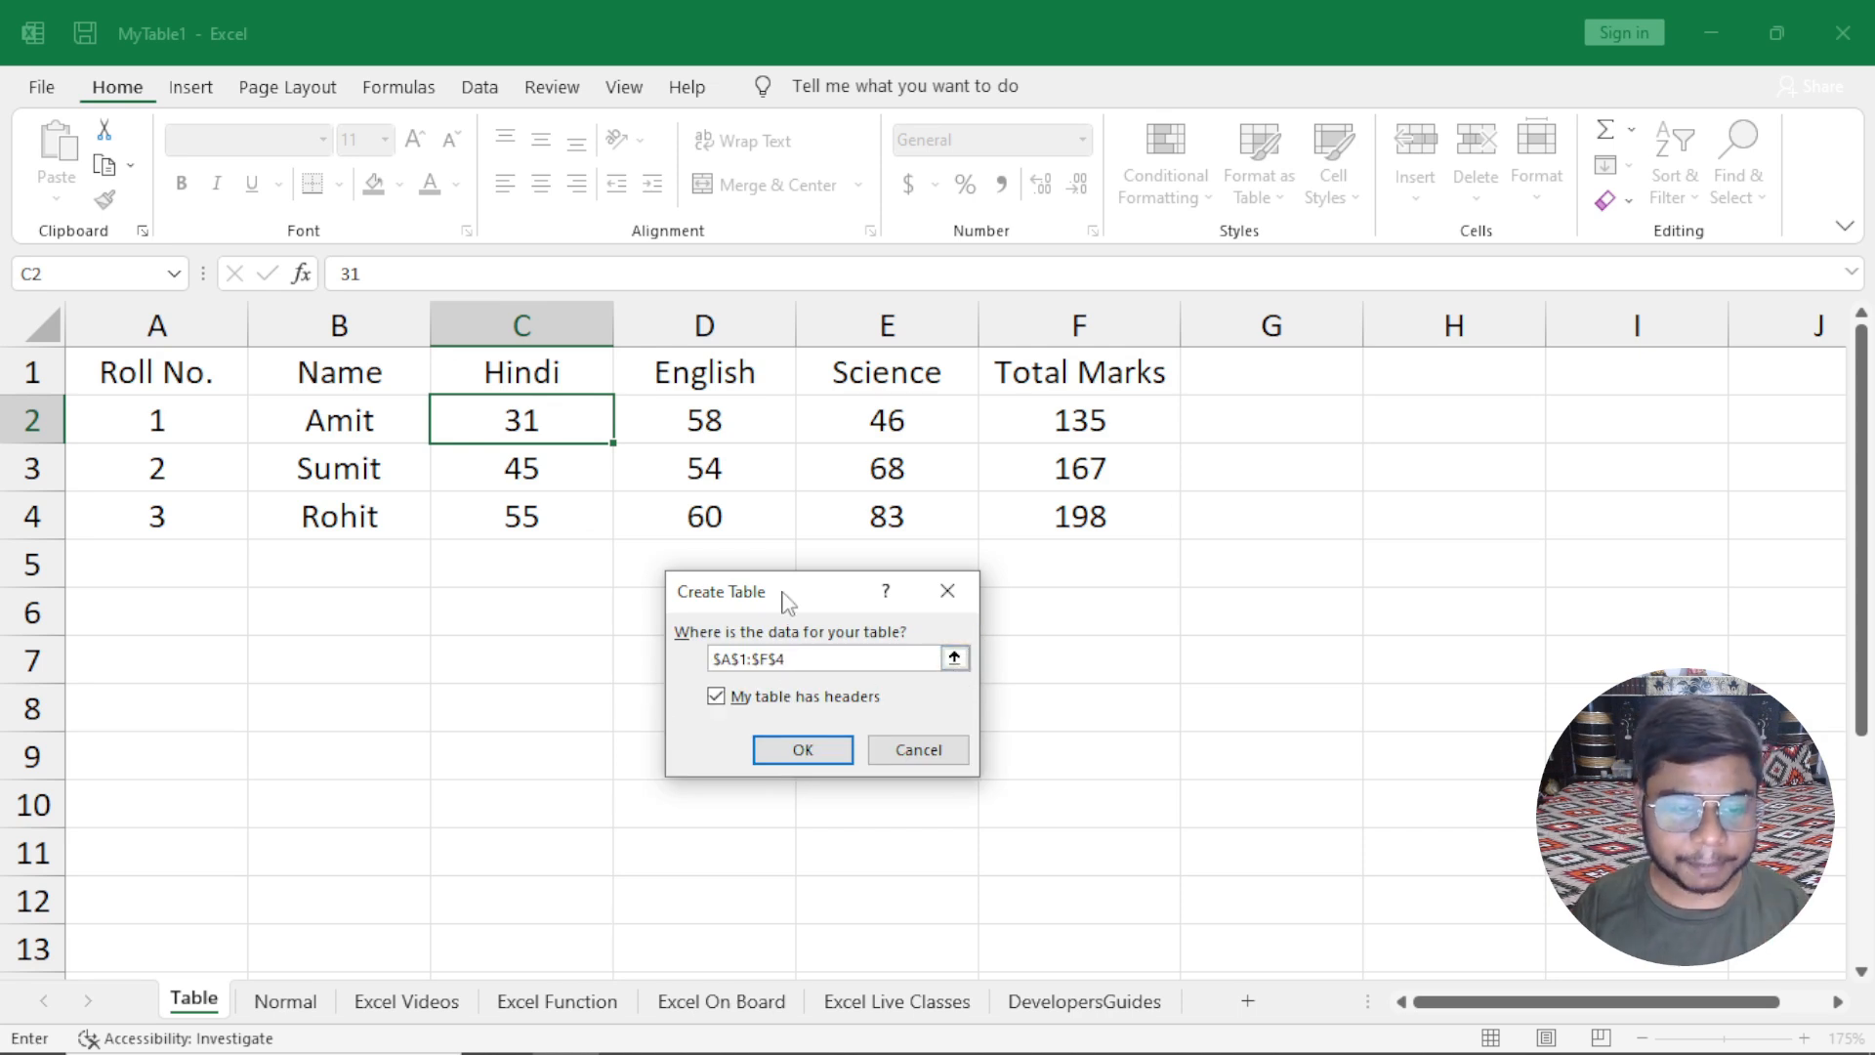
pyautogui.moveTo(778, 599); pyautogui.dragTo(765, 577)
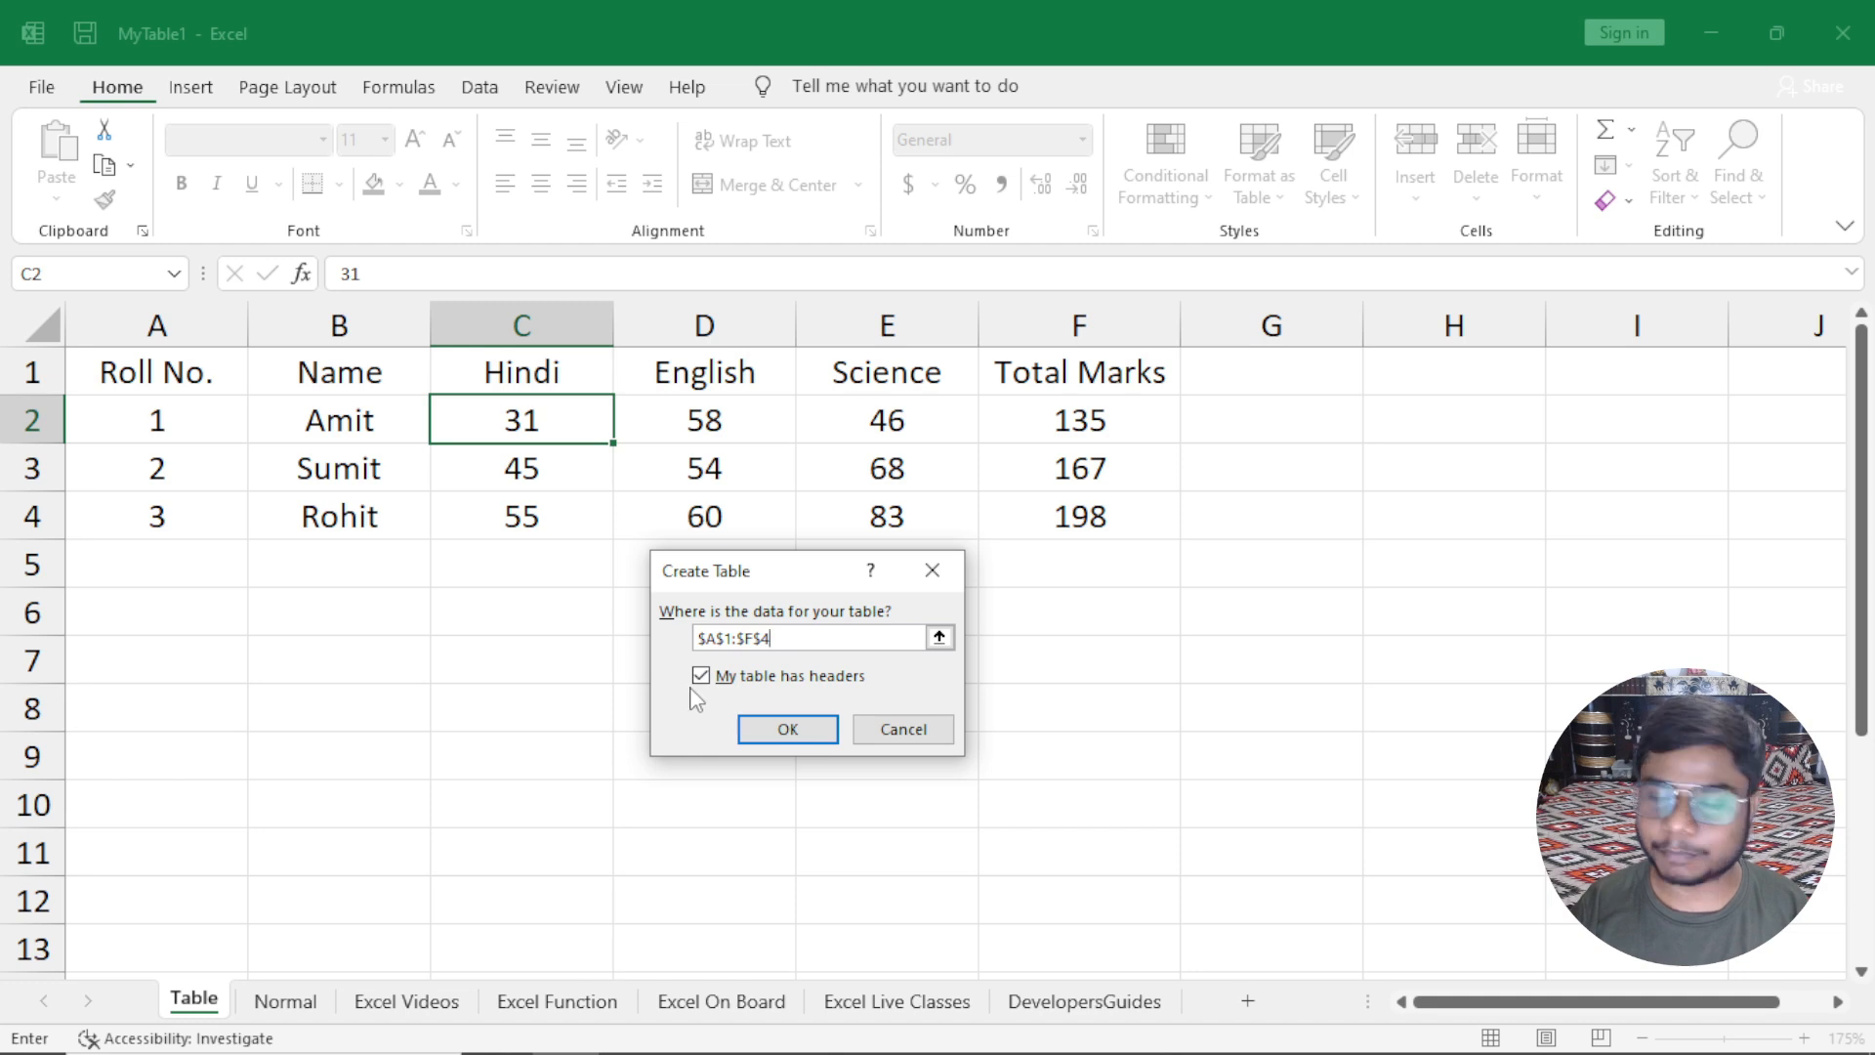
pyautogui.moveTo(807, 574); pyautogui.dragTo(791, 639)
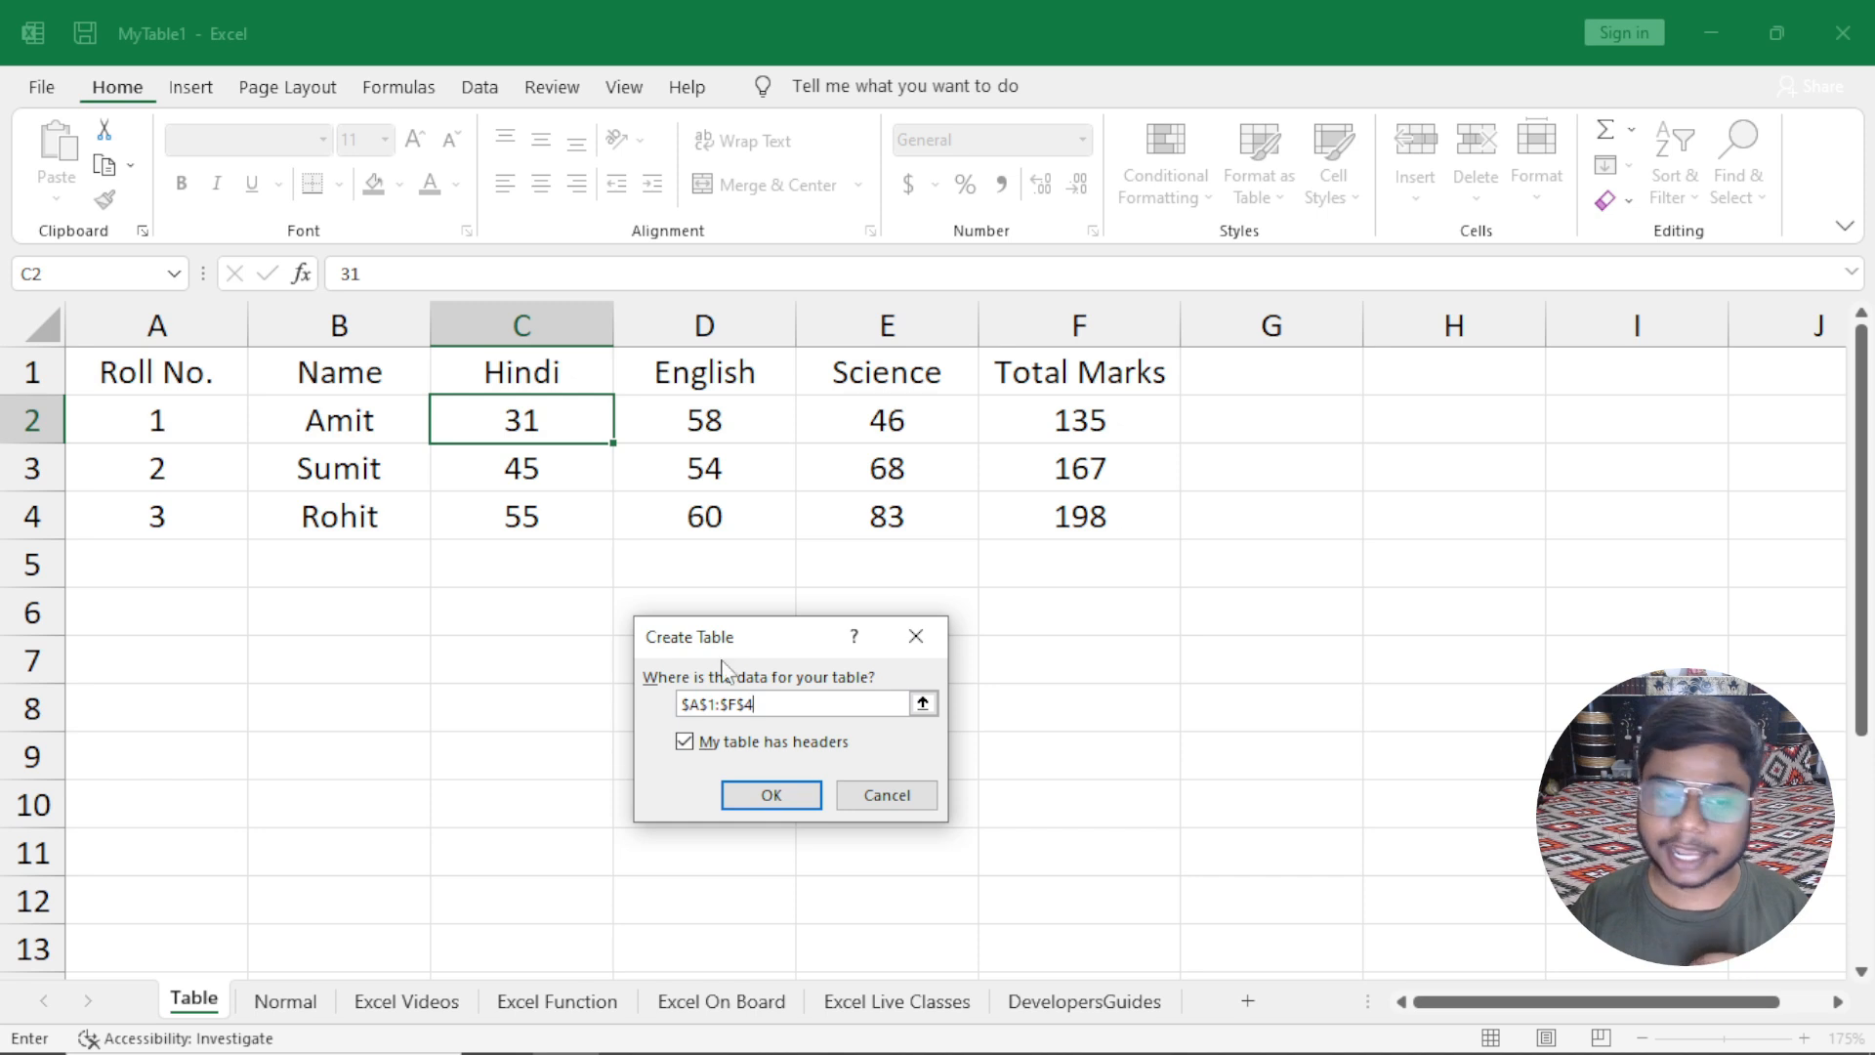
pyautogui.moveTo(730, 637); pyautogui.dragTo(735, 602)
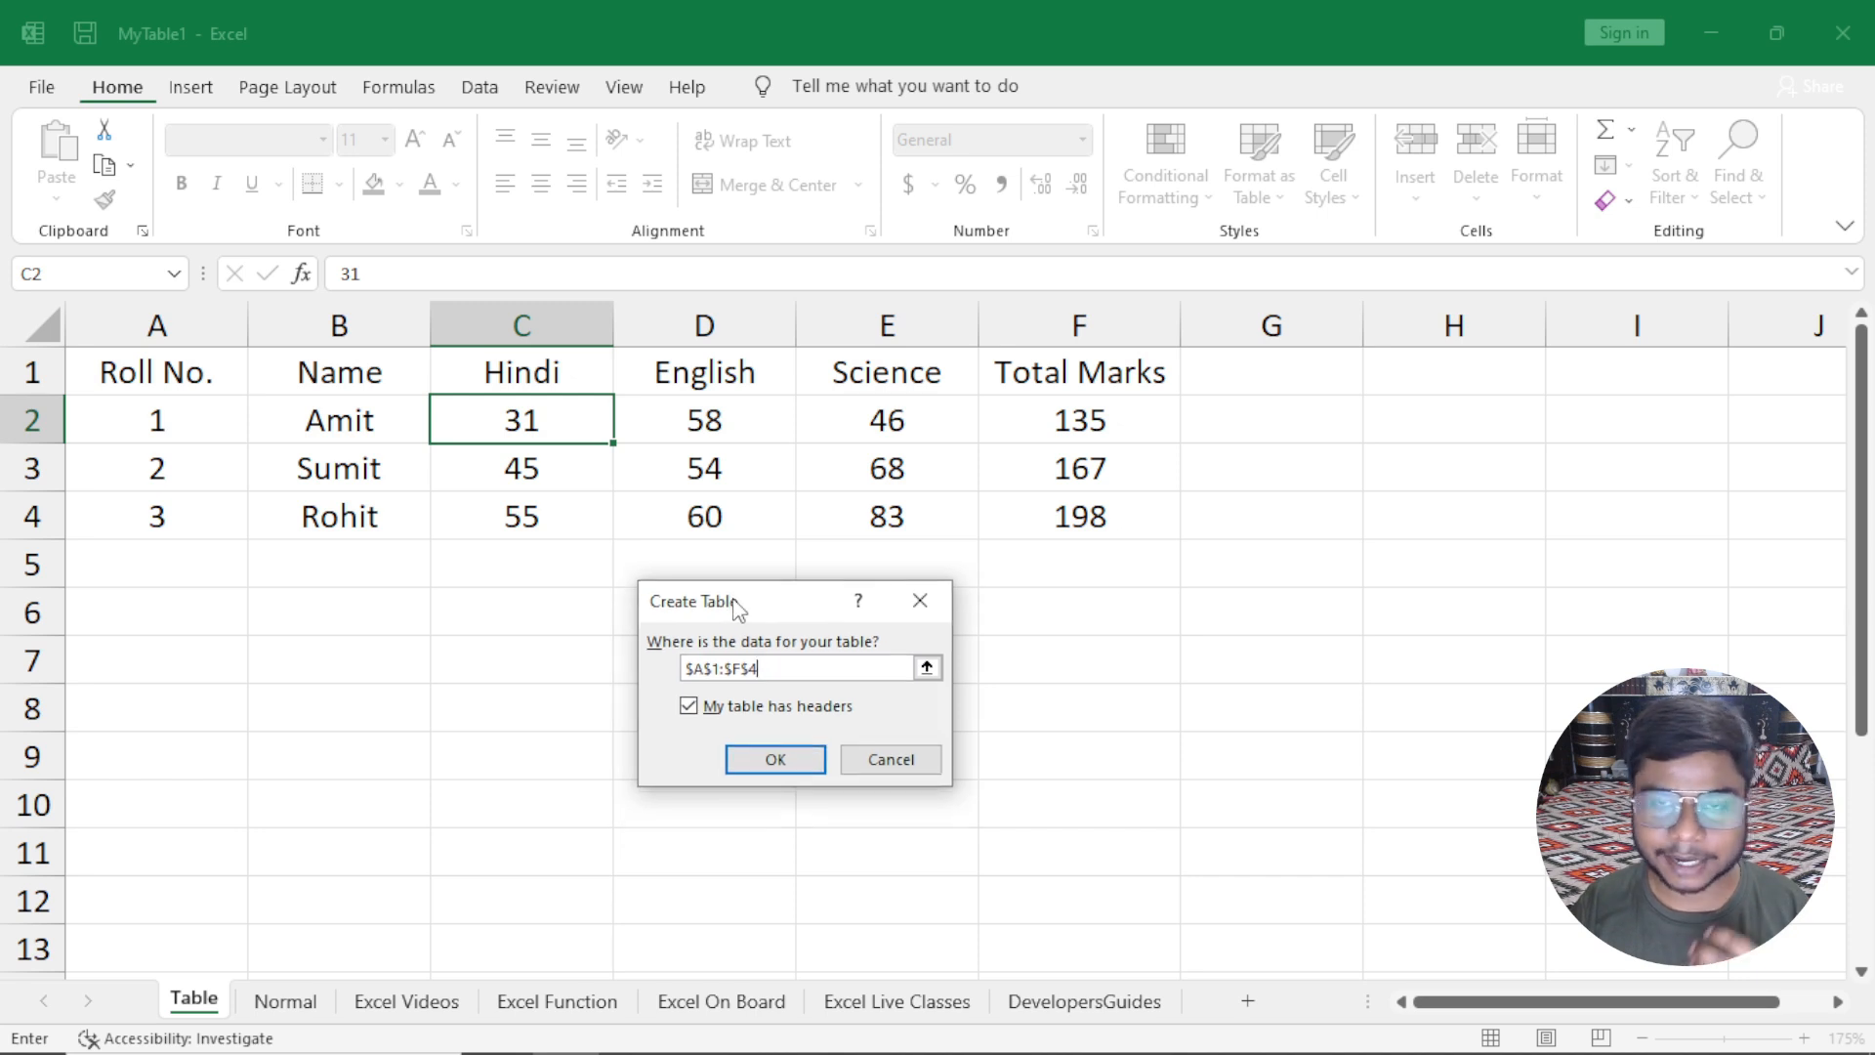
# Try to create the table without headers, compare the added header row with the original headings in row 2, and undo it.
pyautogui.click(688, 705)
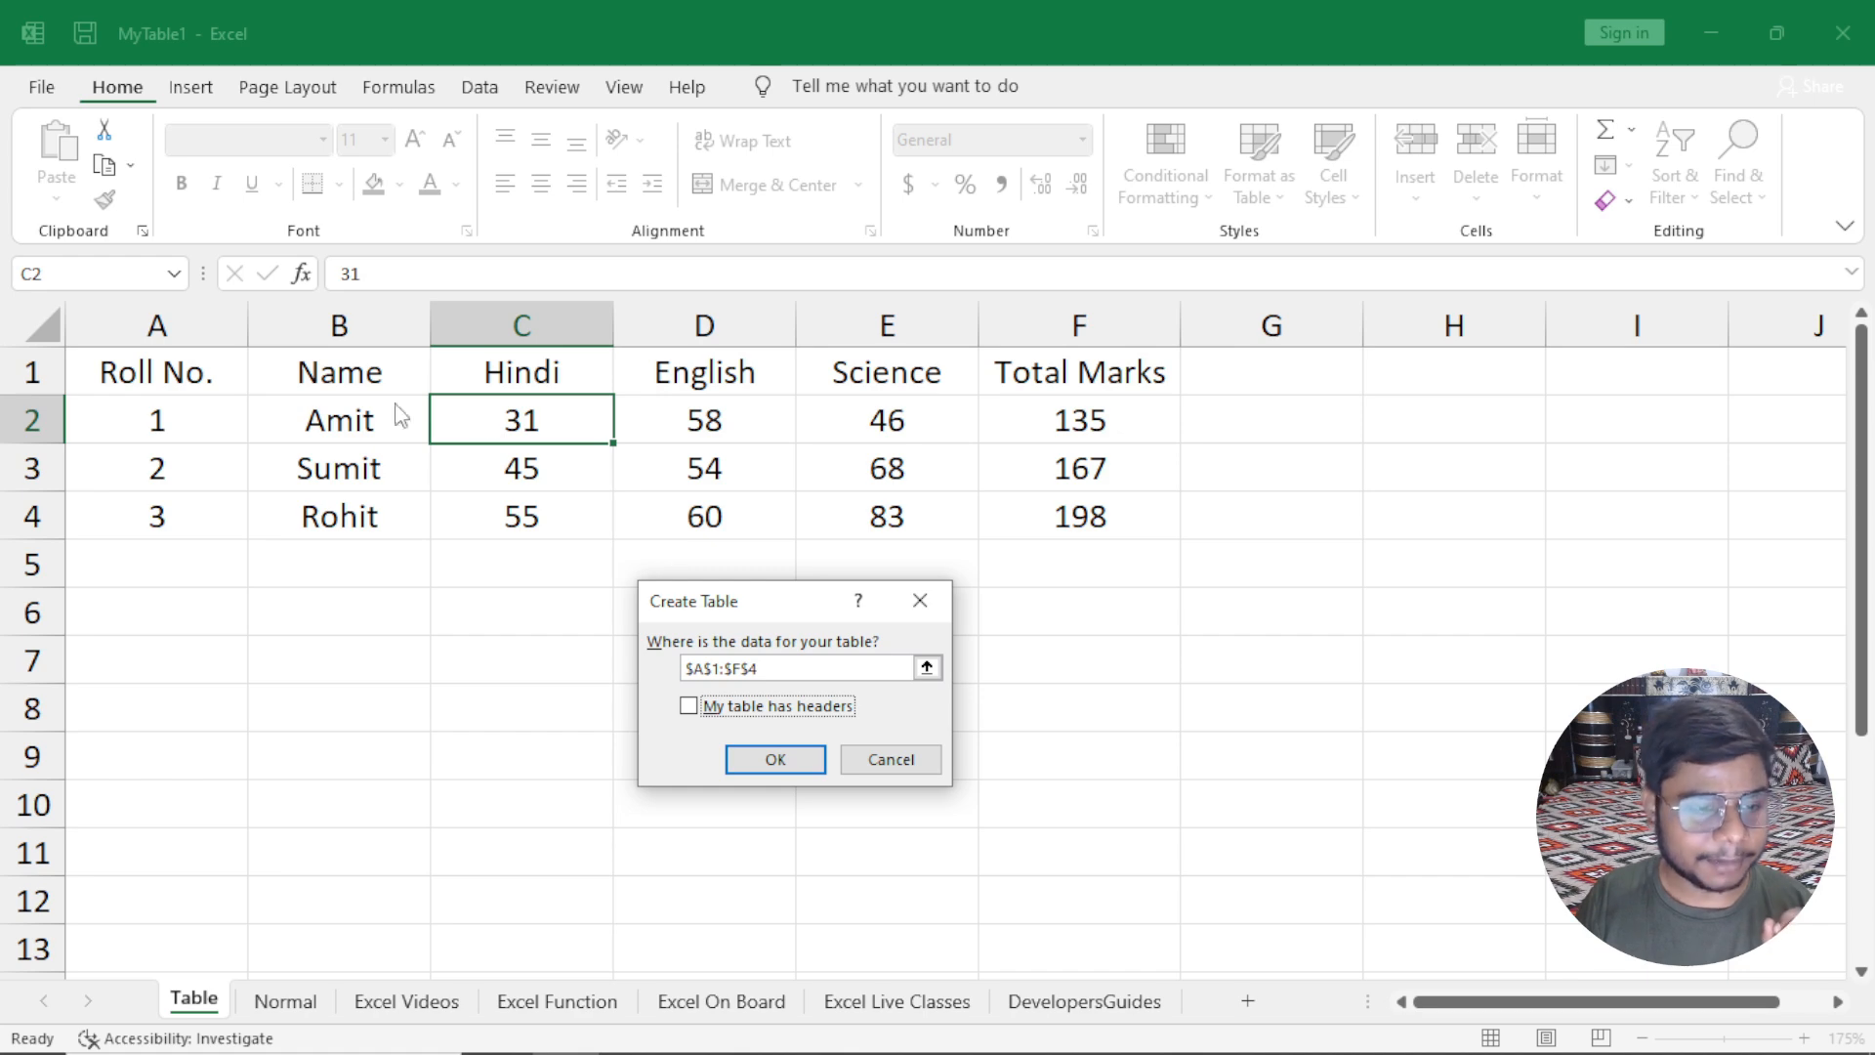
pyautogui.click(771, 760)
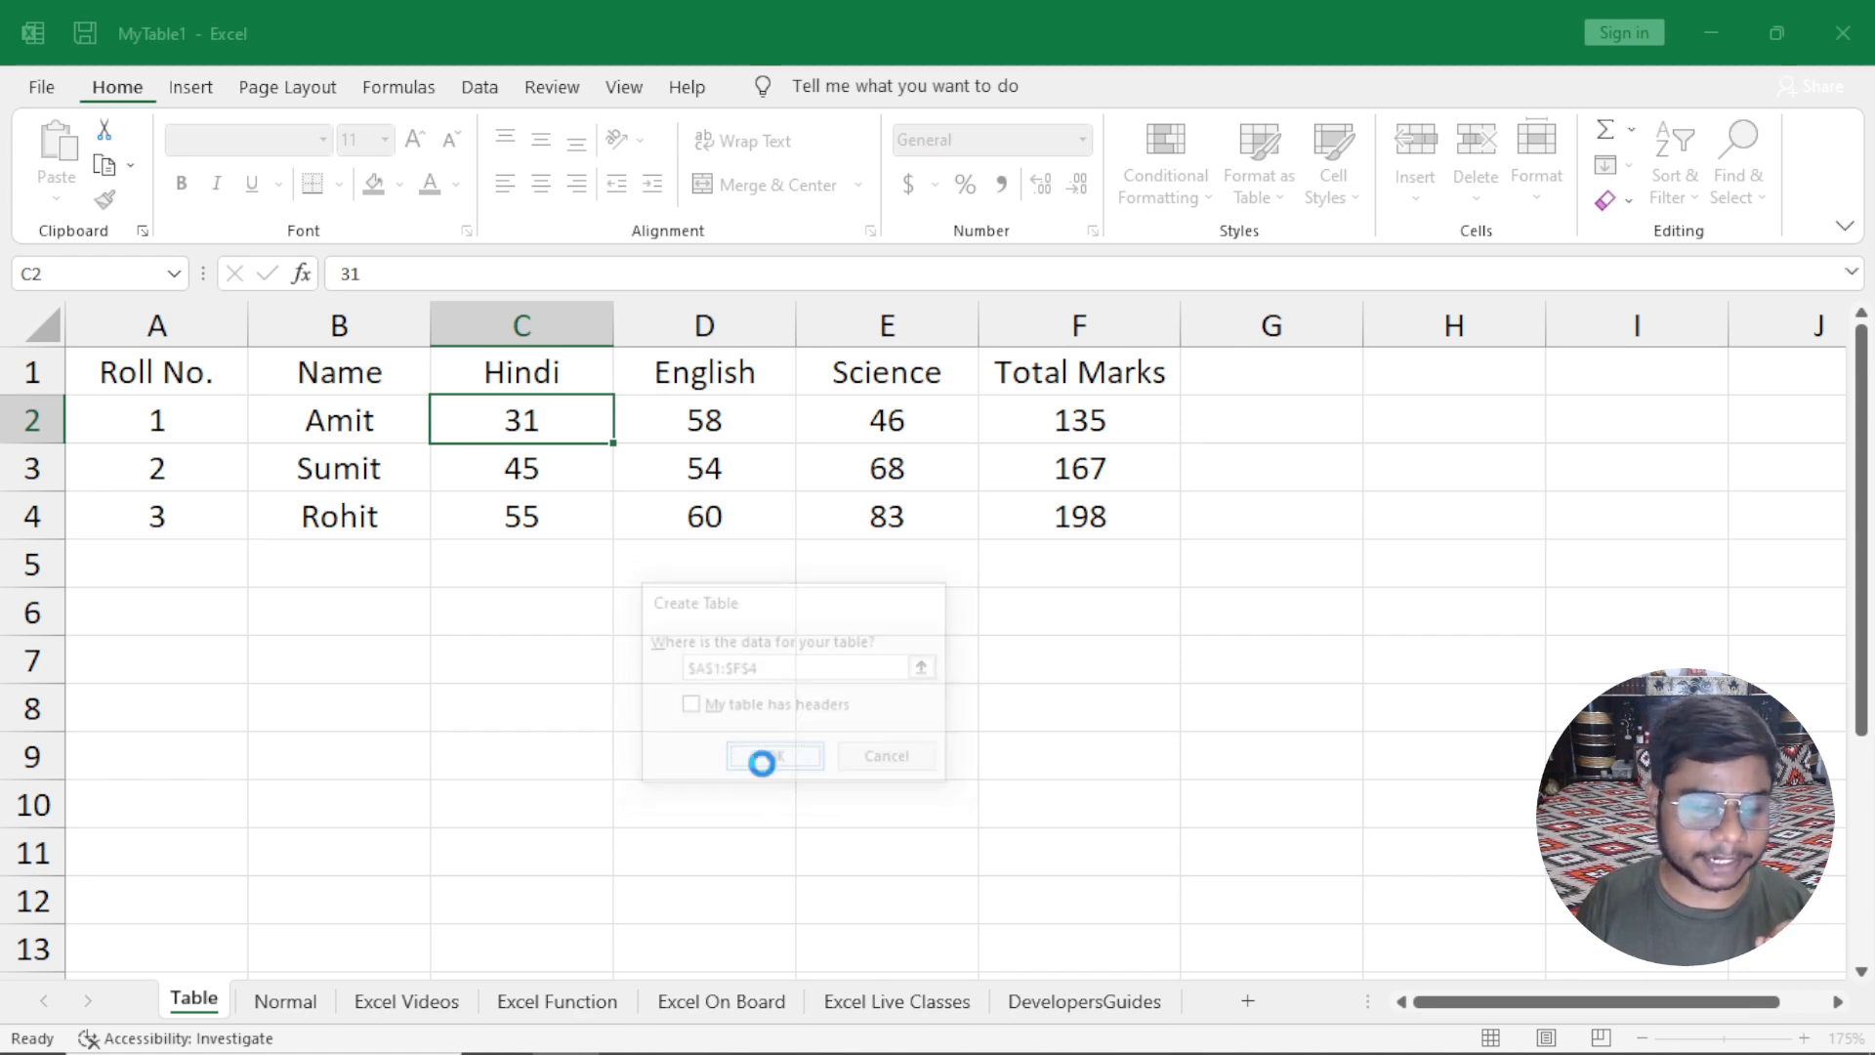
pyautogui.moveTo(180, 380); pyautogui.dragTo(1074, 372)
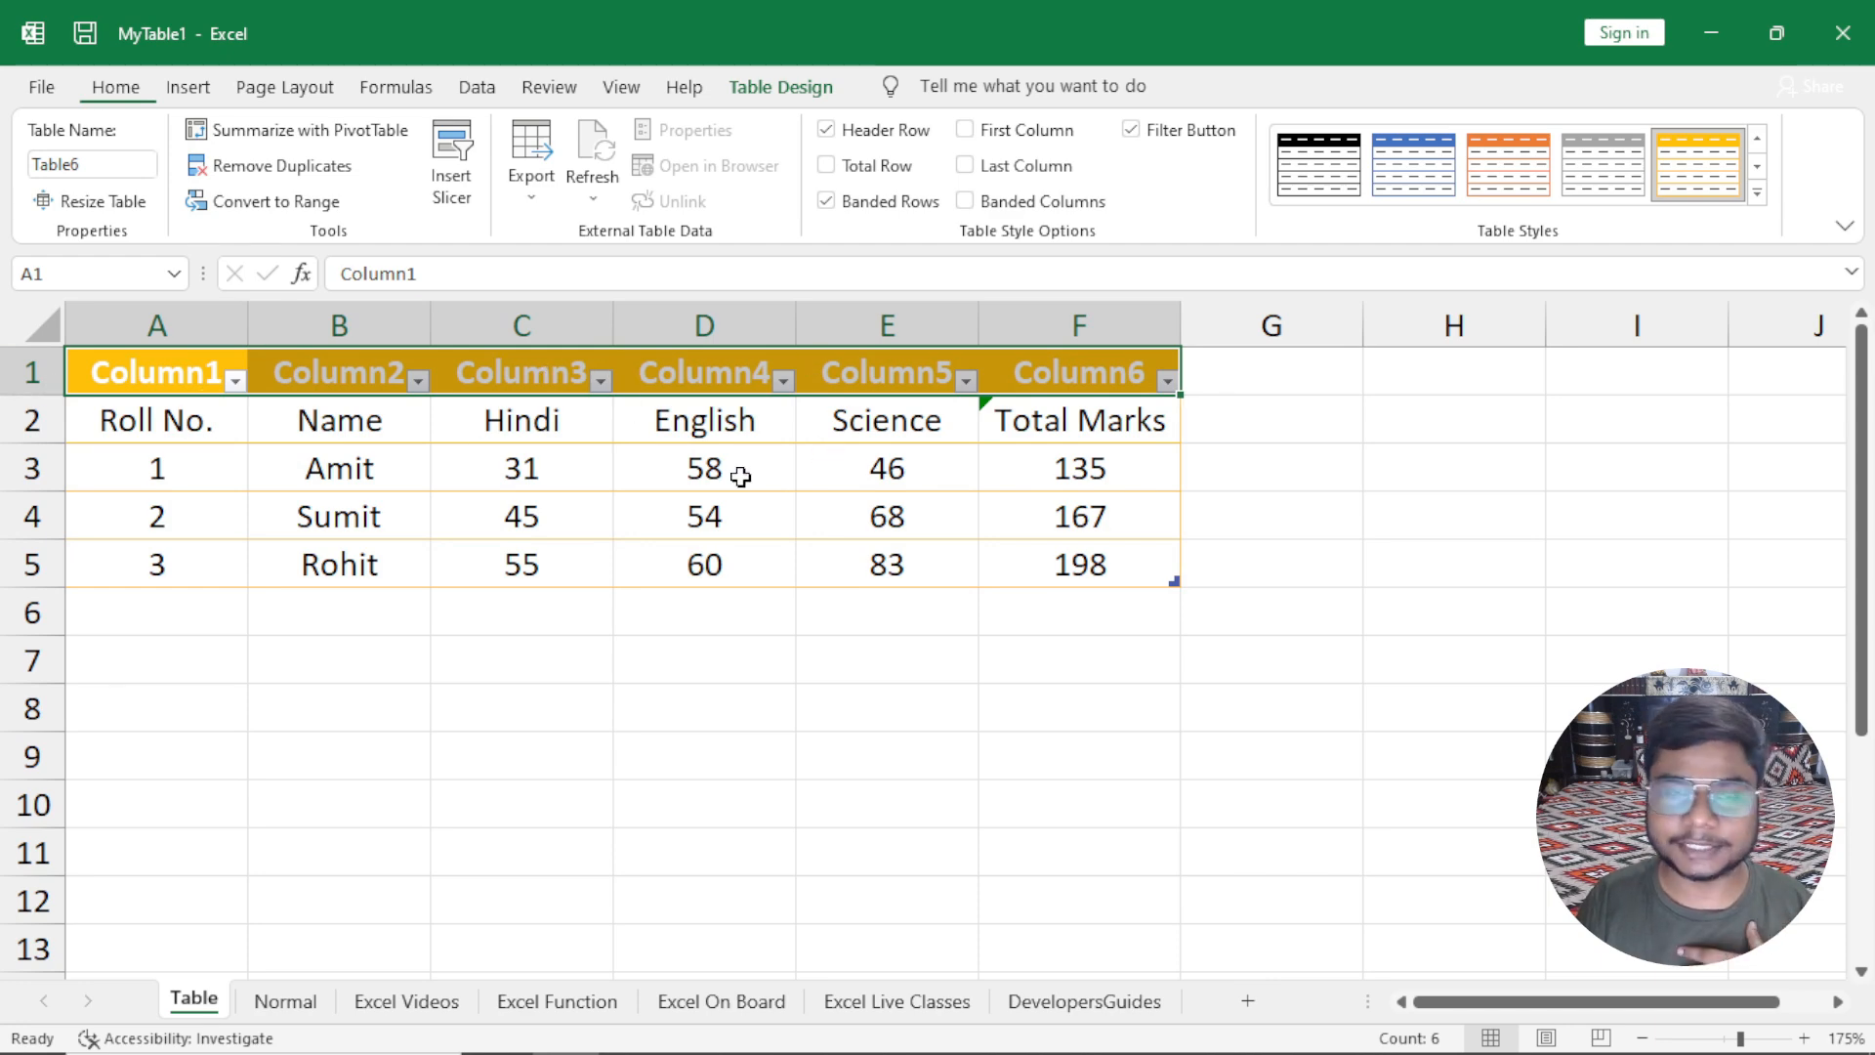
pyautogui.click(200, 375)
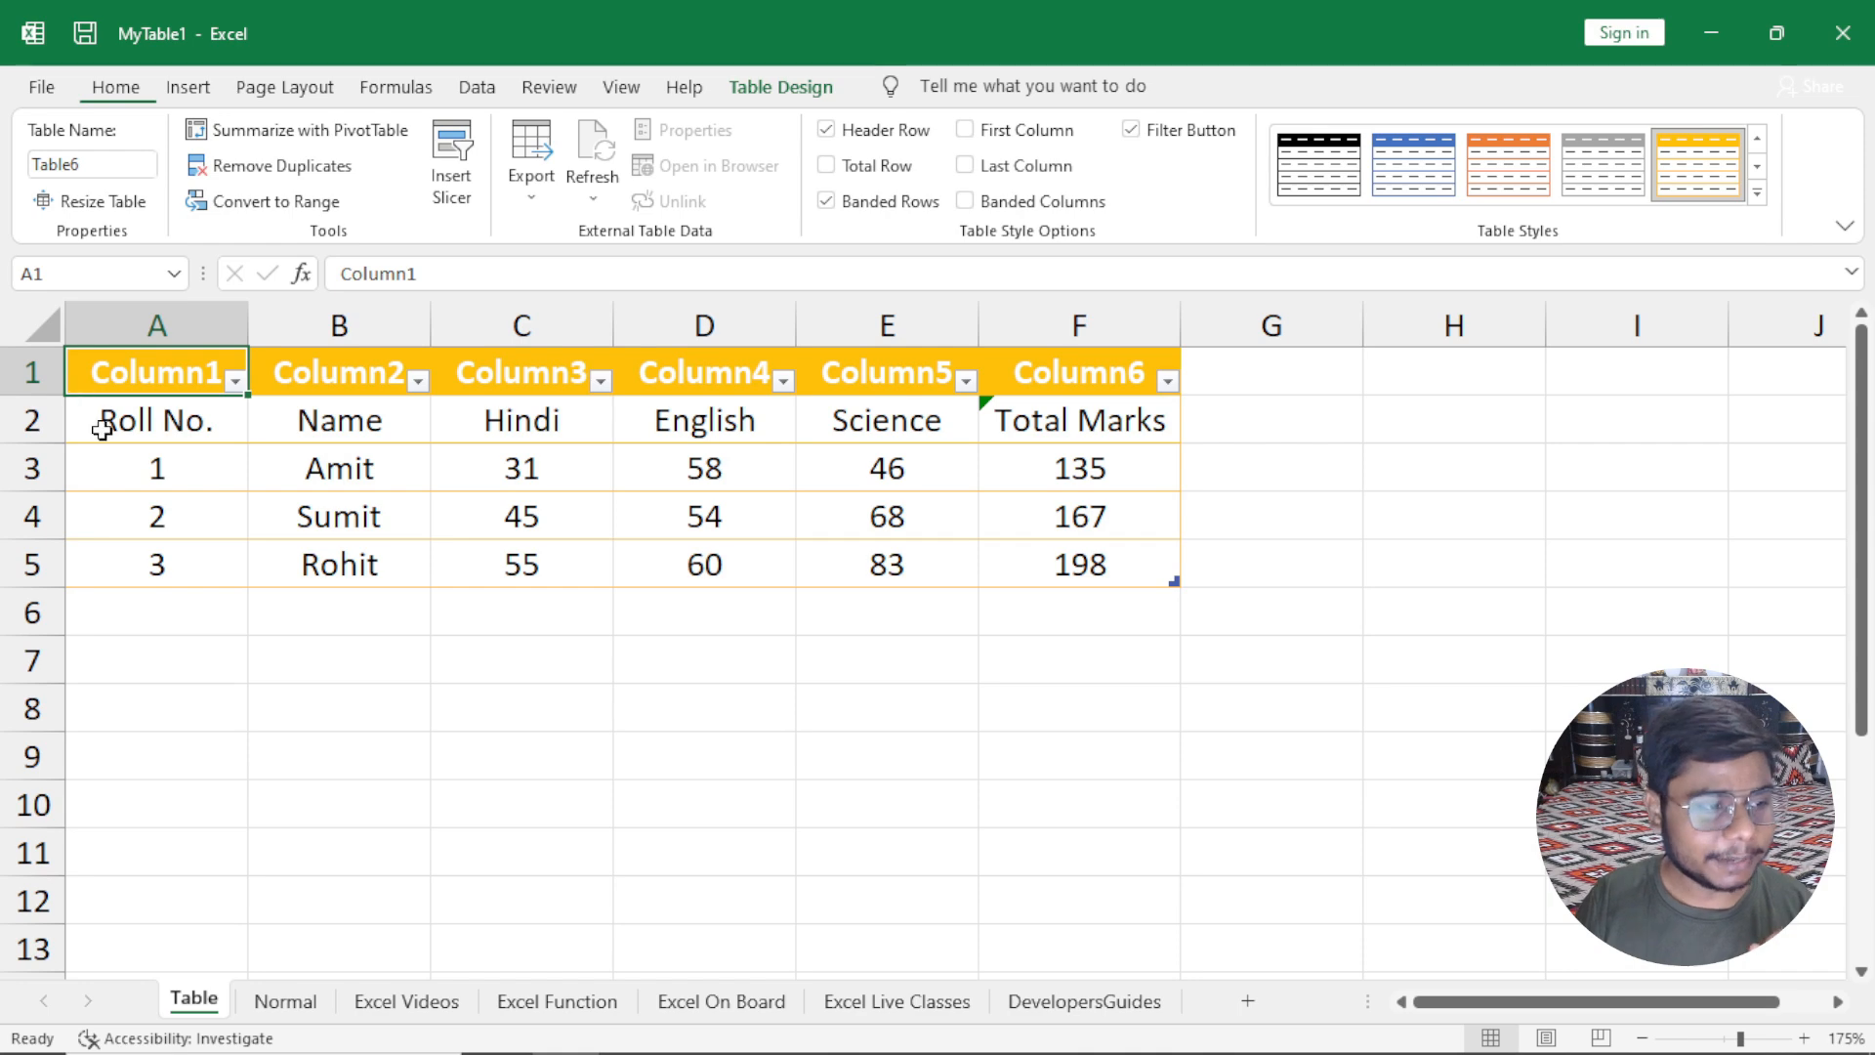
pyautogui.moveTo(102, 430); pyautogui.dragTo(989, 403)
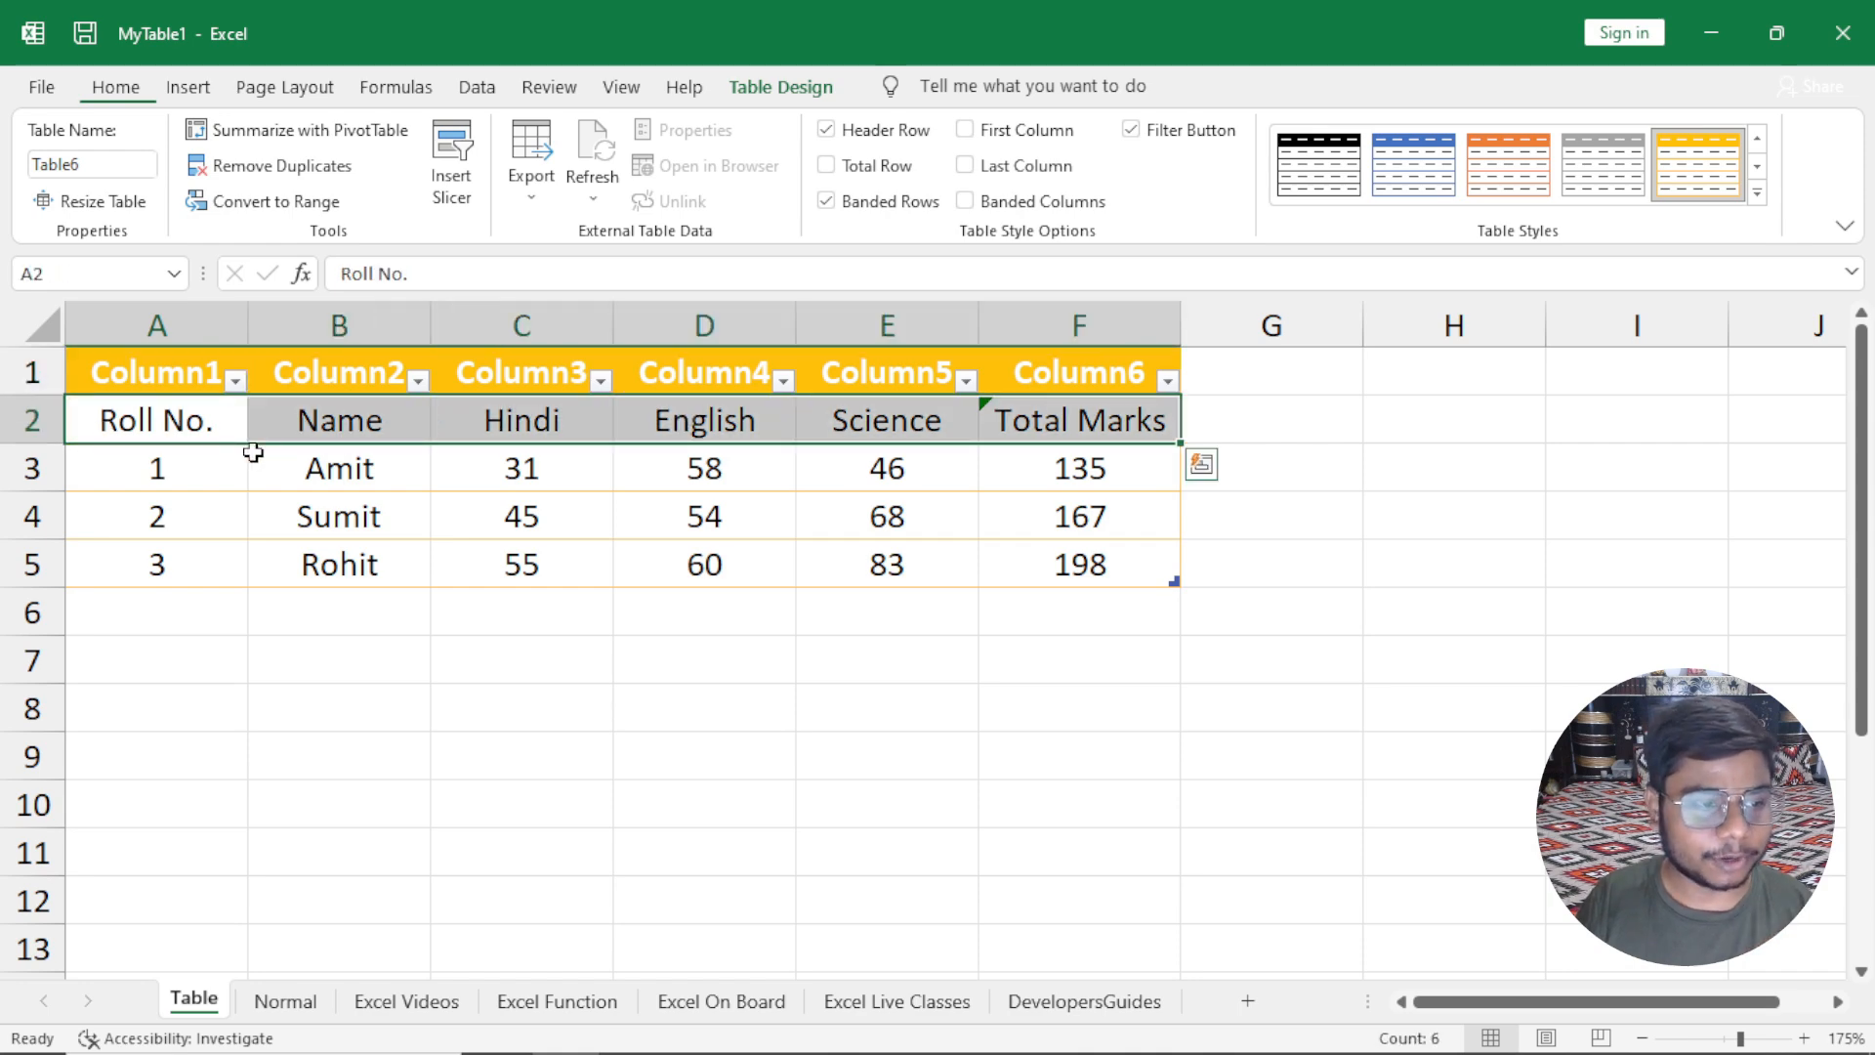
pyautogui.click(953, 714)
pyautogui.hotkey('ctrl', 'z')
# Format A1:F4 from cell E3 as a table with headers in a gold Light style.
pyautogui.click(887, 451)
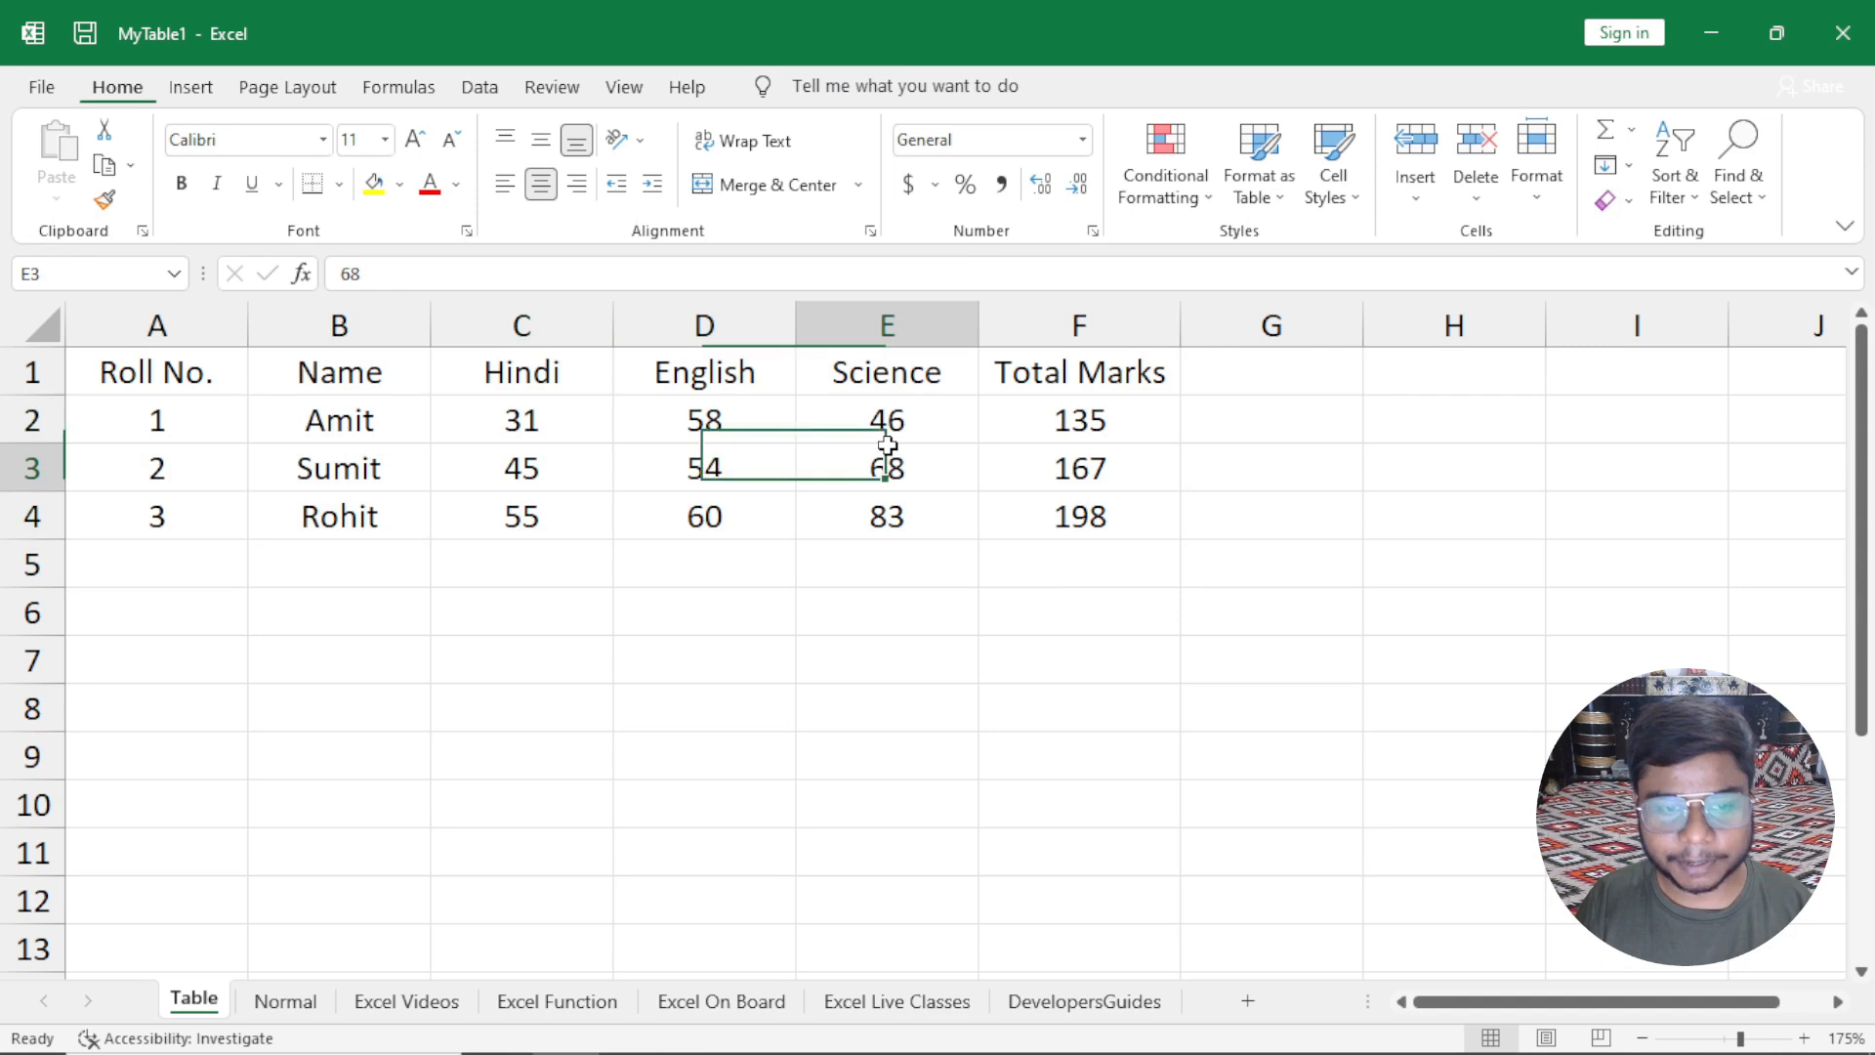
pyautogui.click(1254, 195)
pyautogui.click(1607, 465)
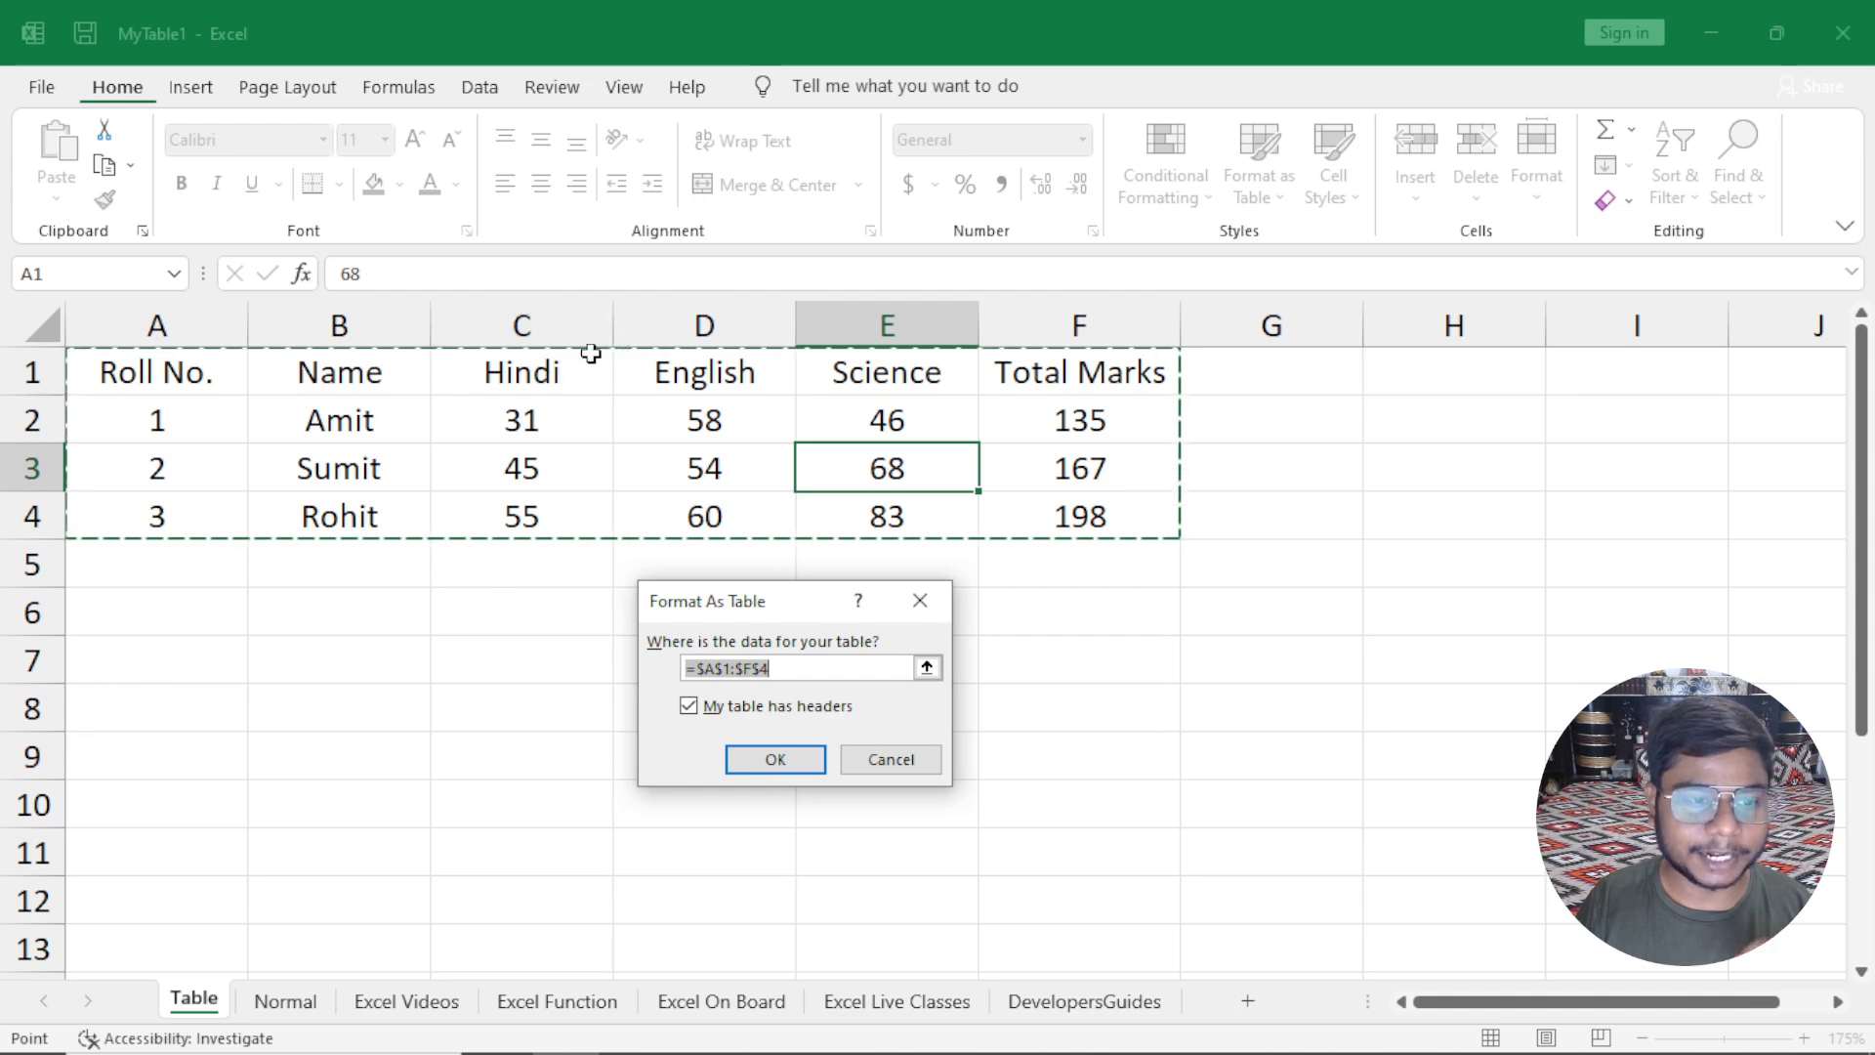
pyautogui.click(775, 752)
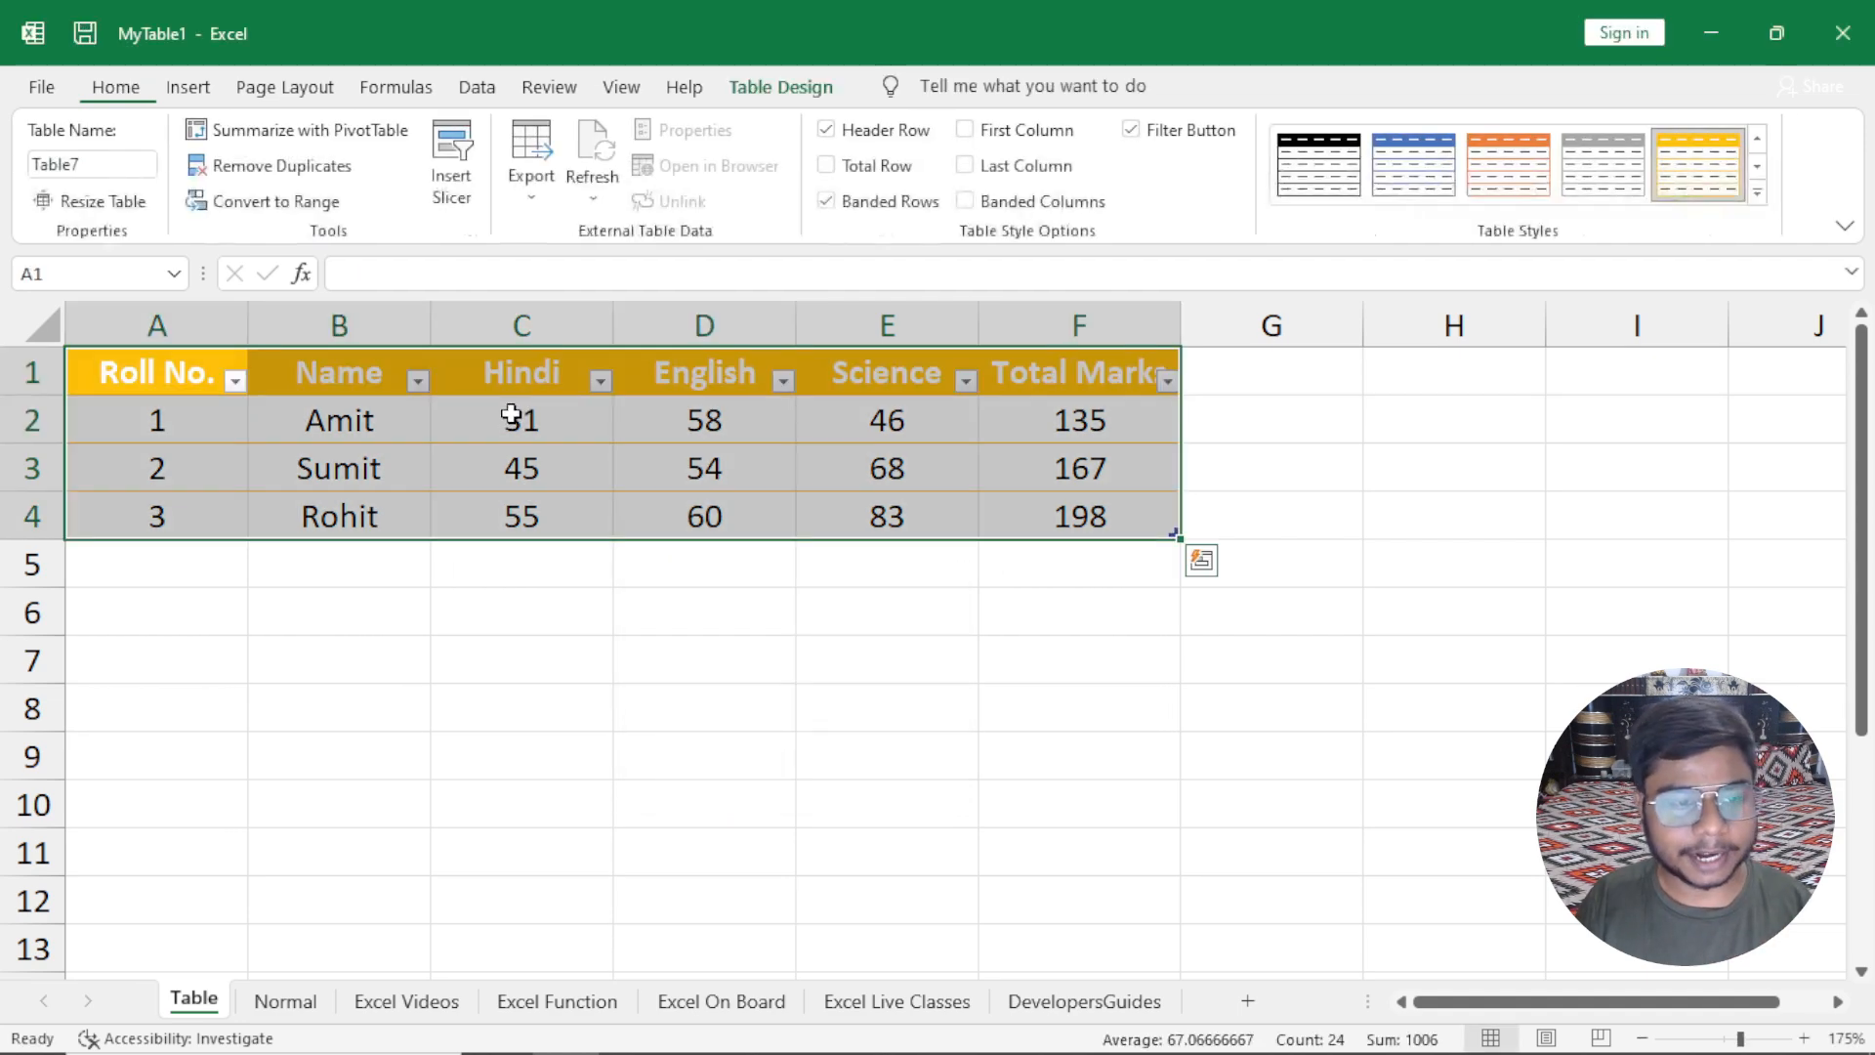
pyautogui.click(511, 415)
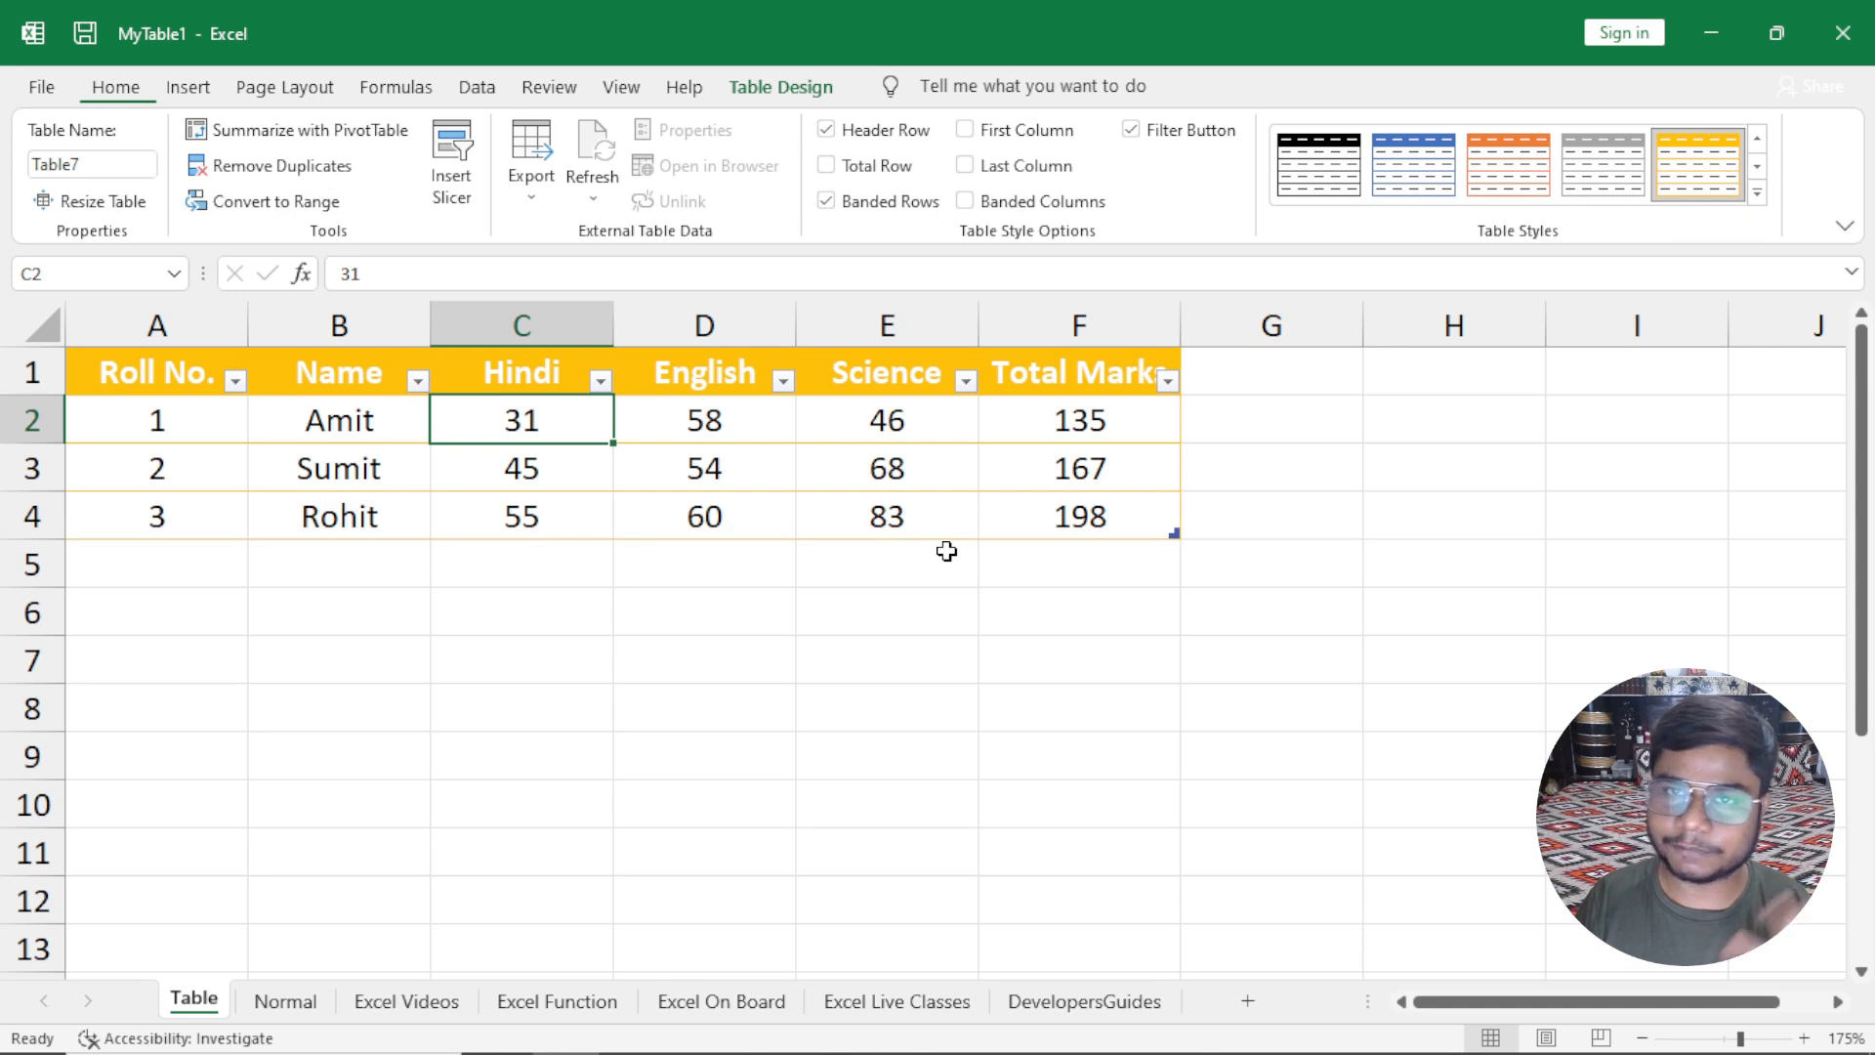
# Examine the table design options, the table style choices and the header row A1:F1.
pyautogui.click(581, 471)
pyautogui.click(819, 88)
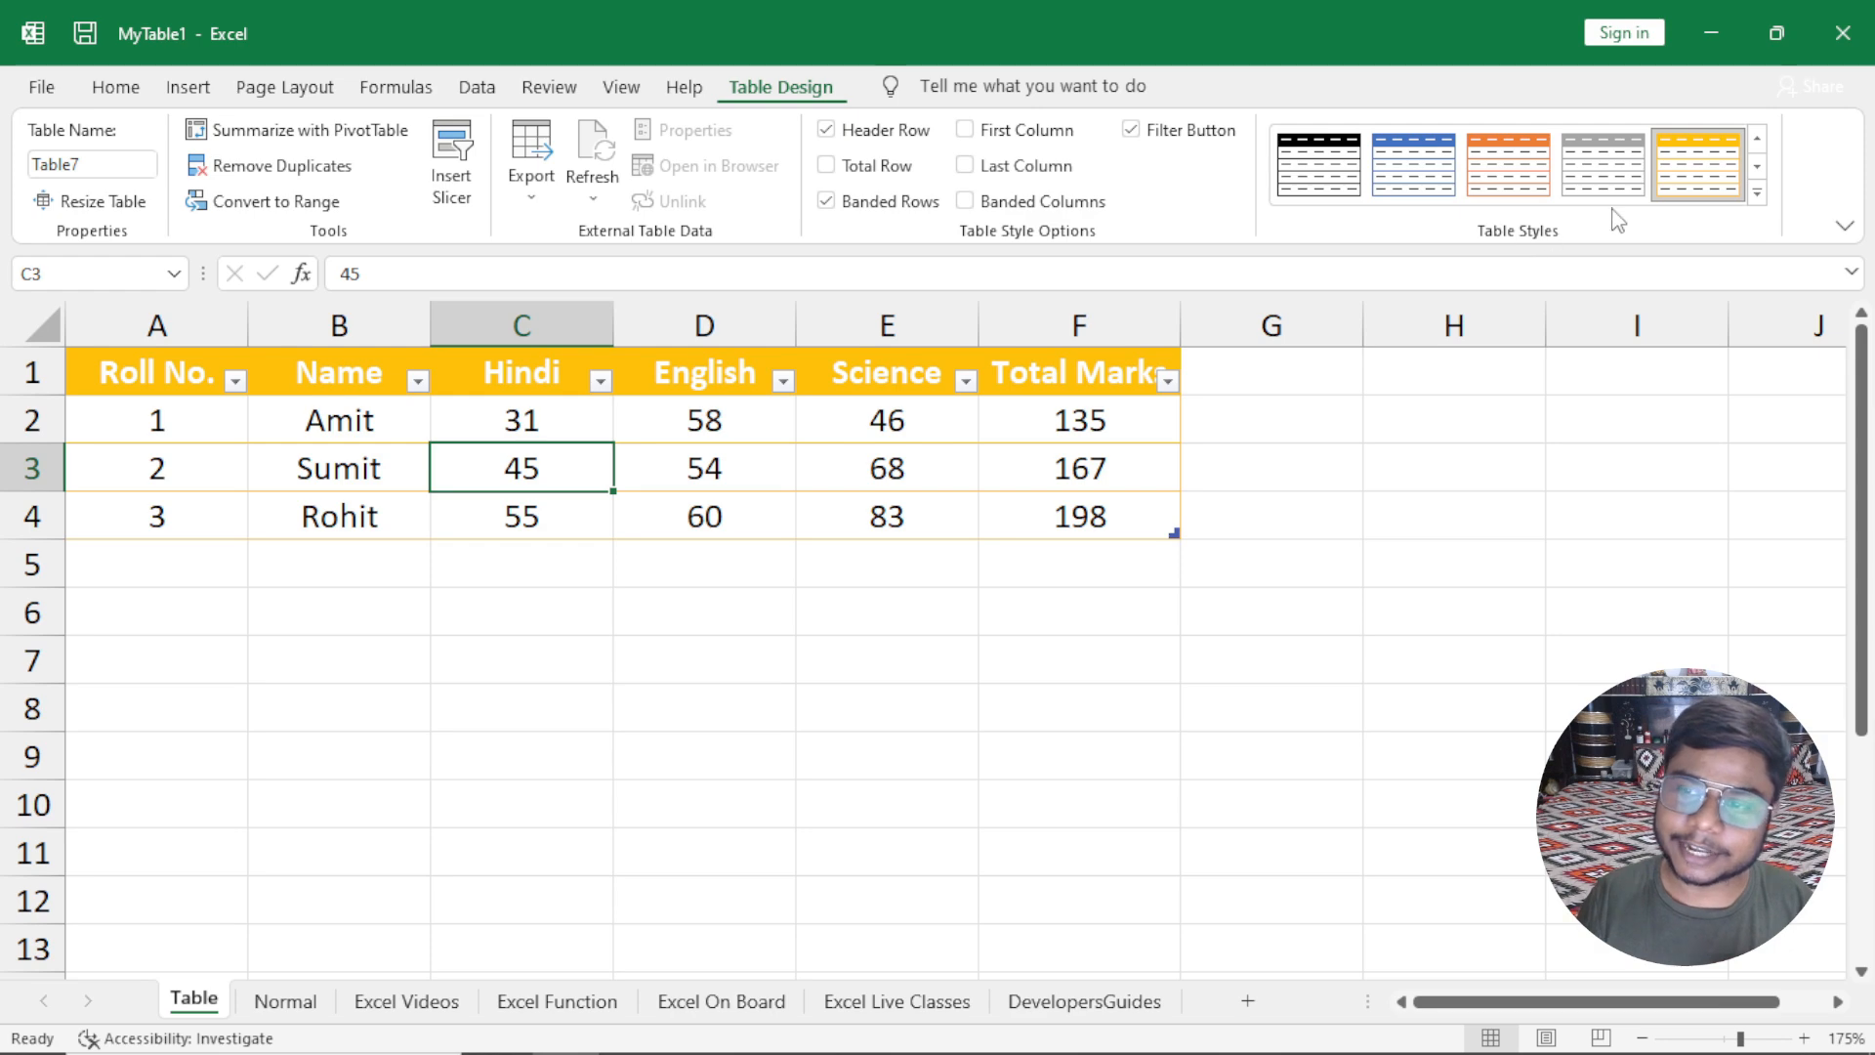
pyautogui.click(1758, 196)
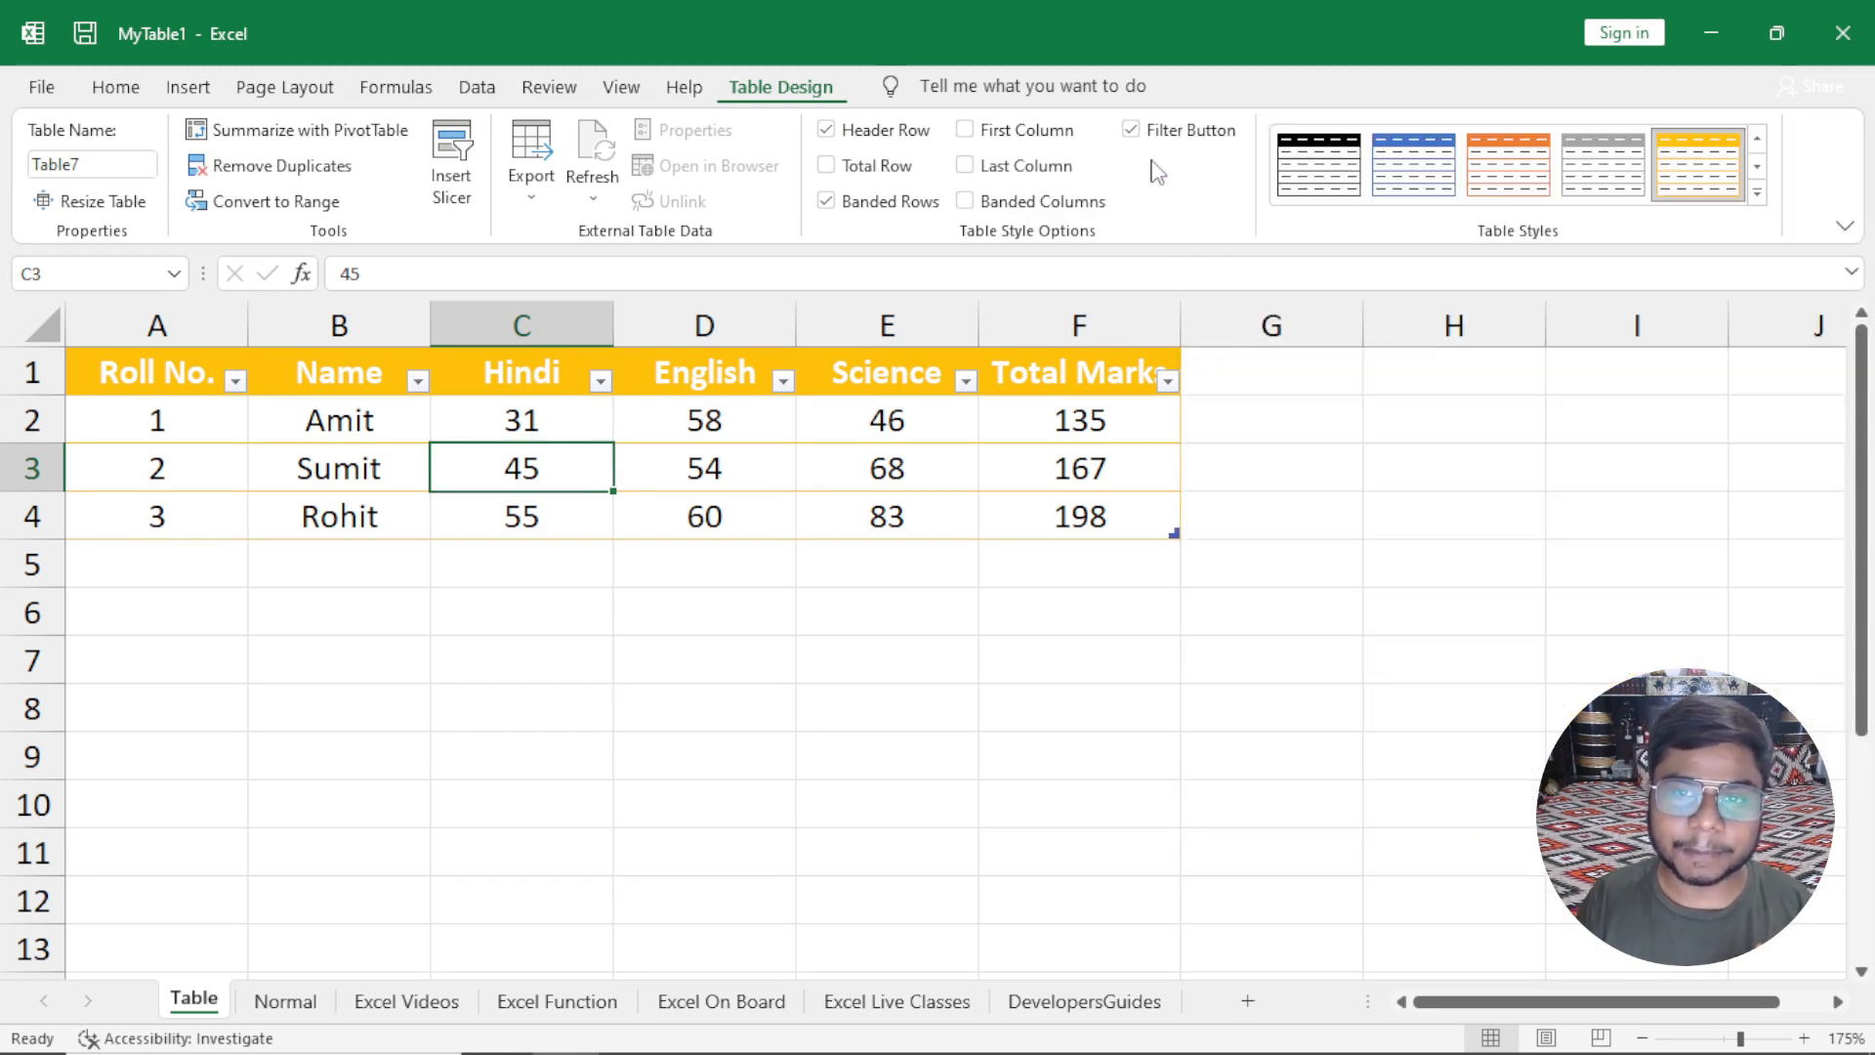
pyautogui.click(1158, 164)
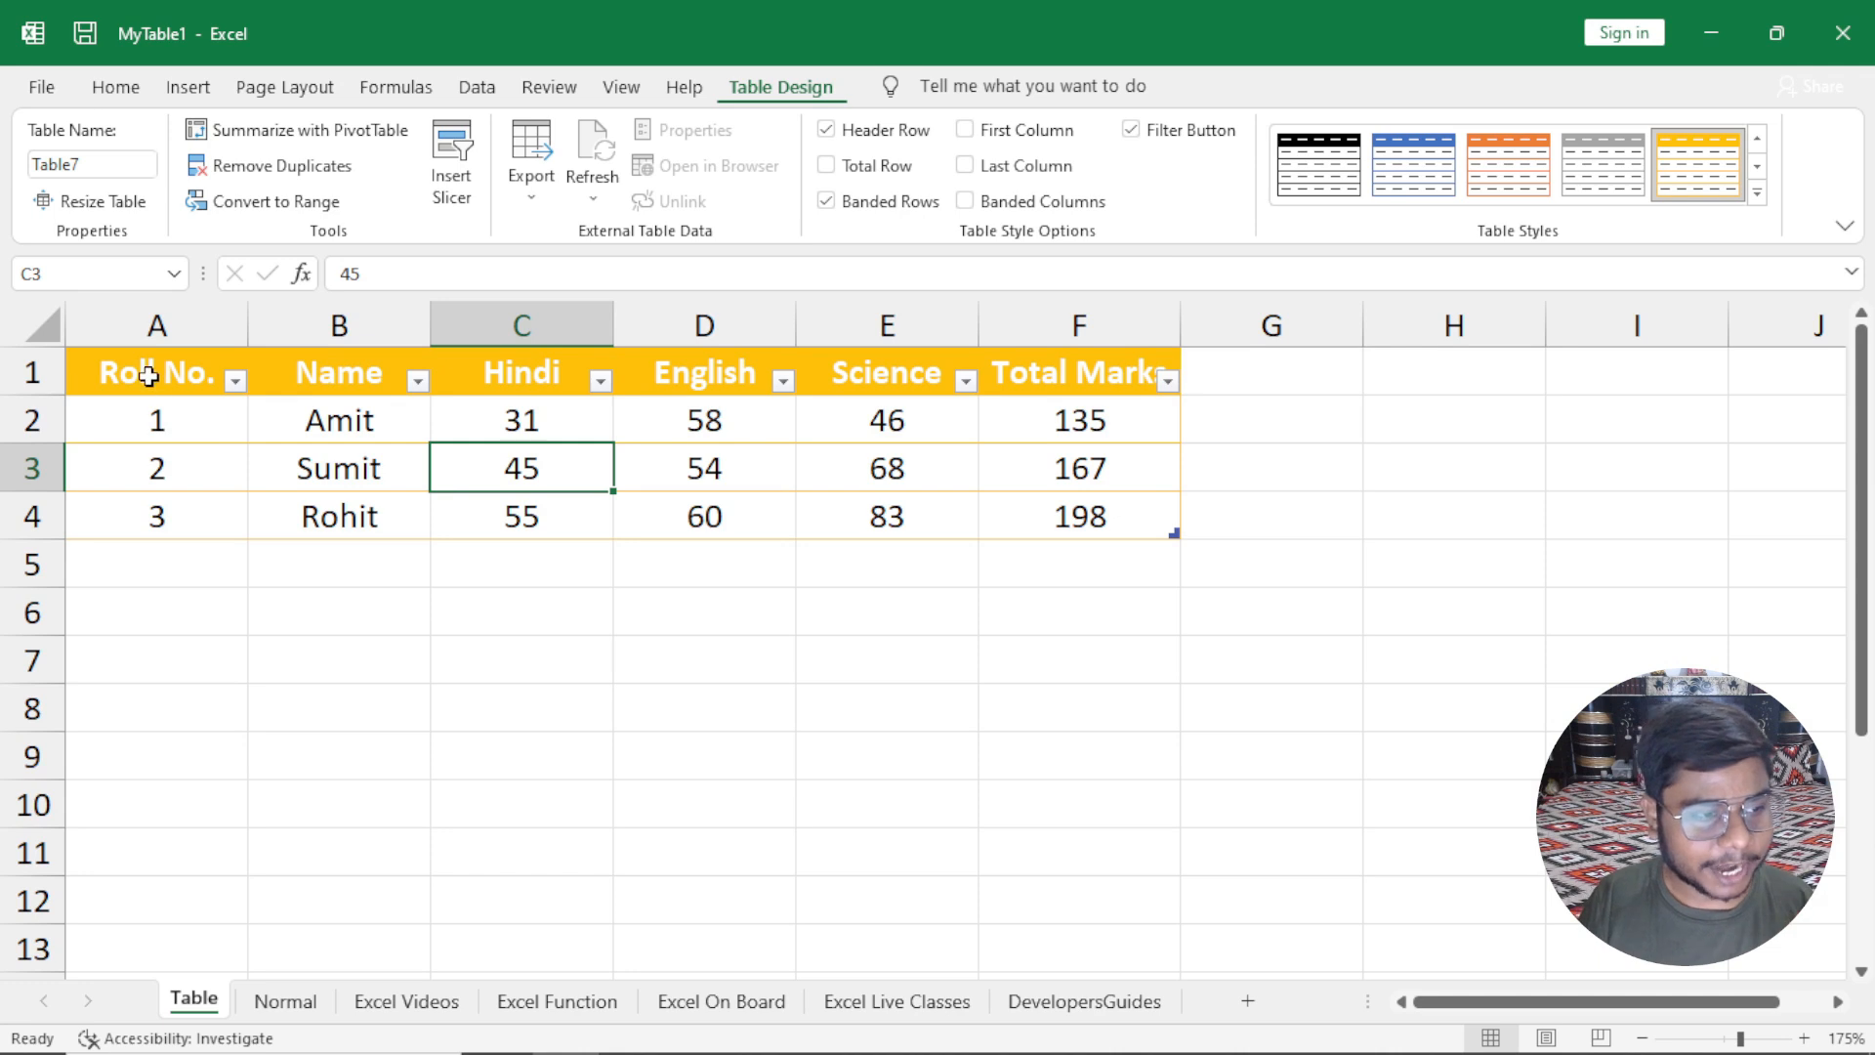
pyautogui.moveTo(150, 371); pyautogui.dragTo(1101, 369)
pyautogui.click(738, 418)
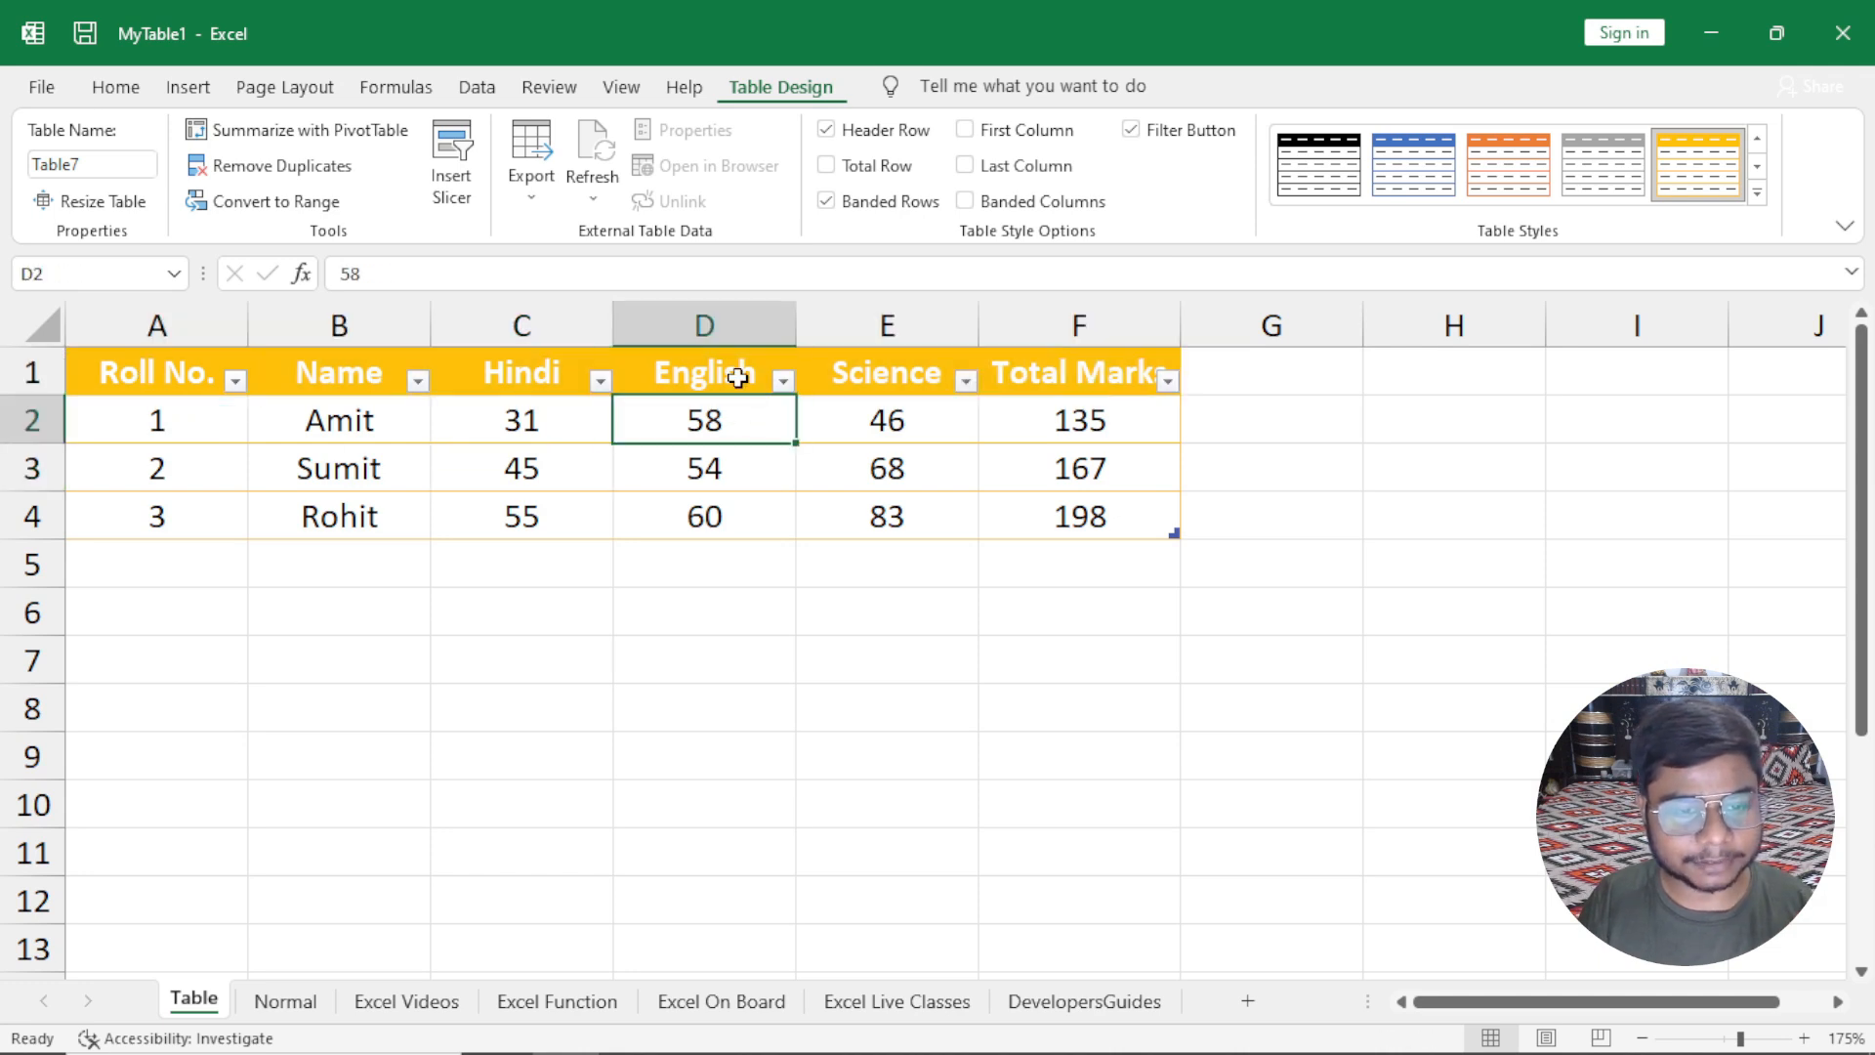
# Examine the English column's filter options including Number Filters, and turn the table's filter buttons off and back on.
pyautogui.click(783, 381)
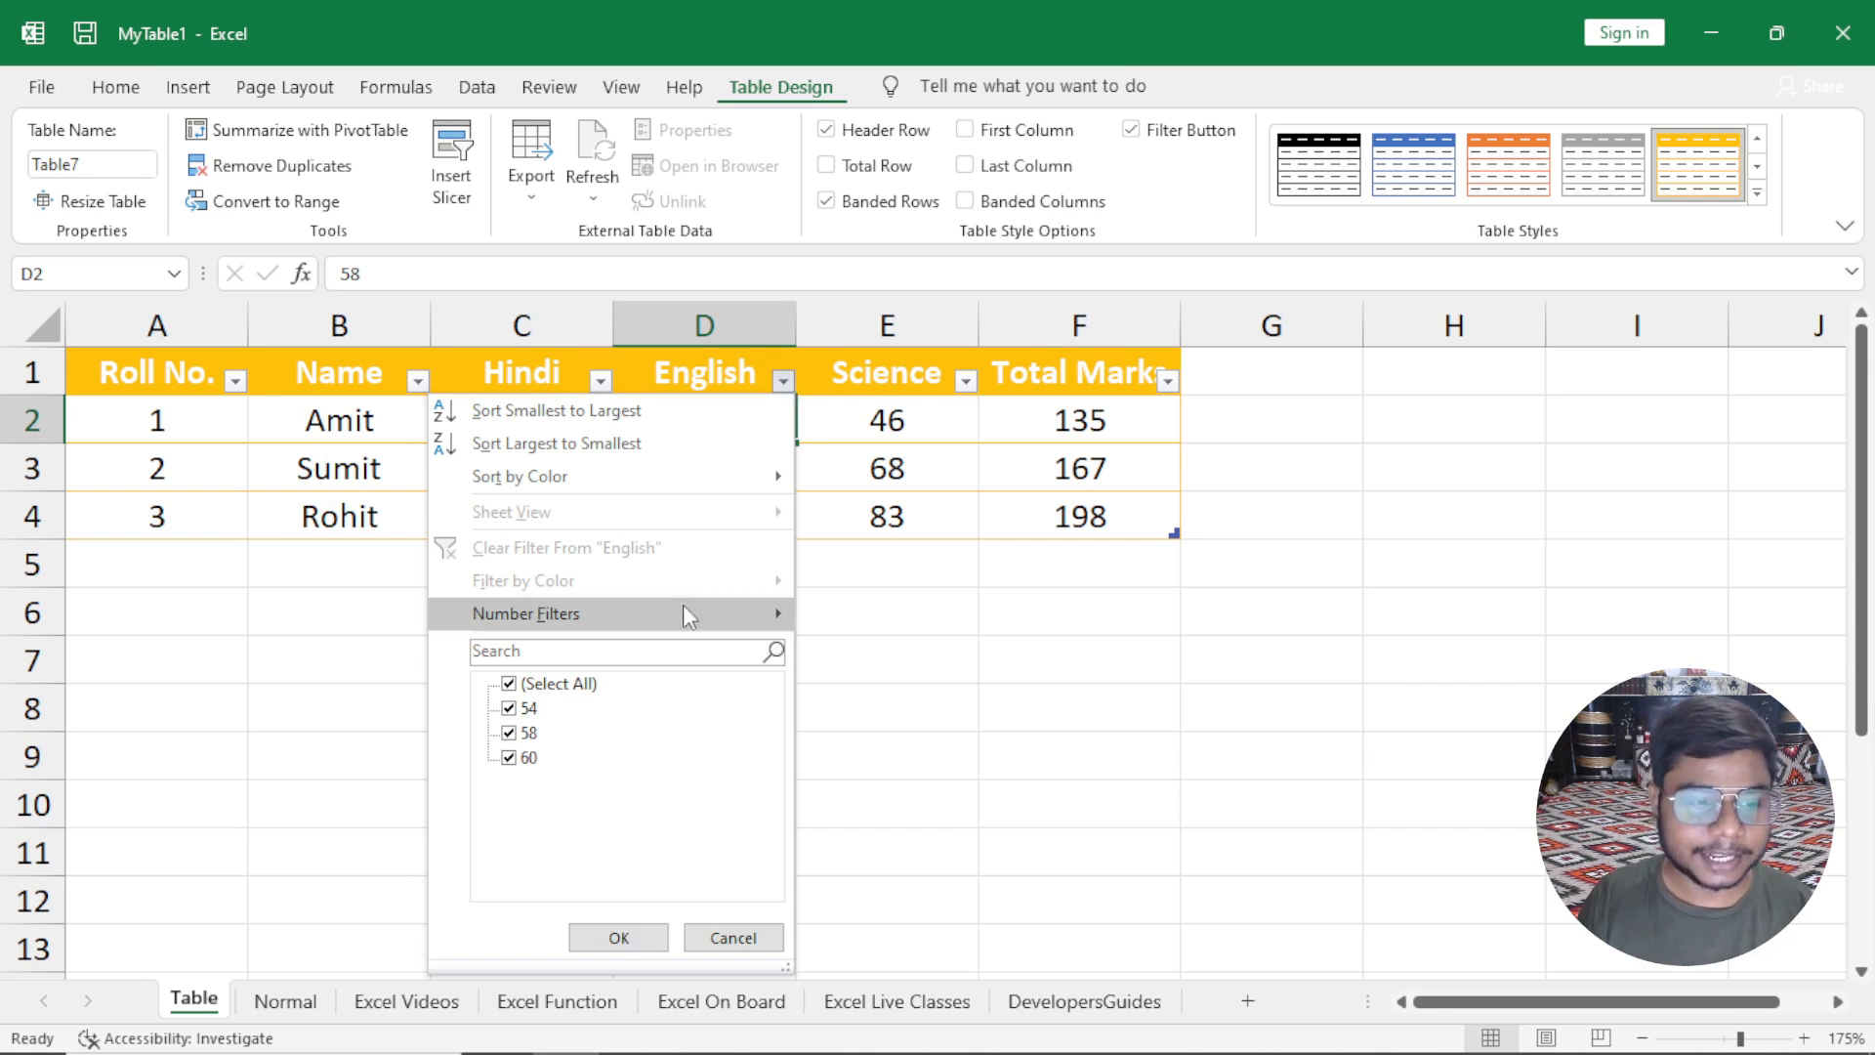
pyautogui.moveTo(686, 610)
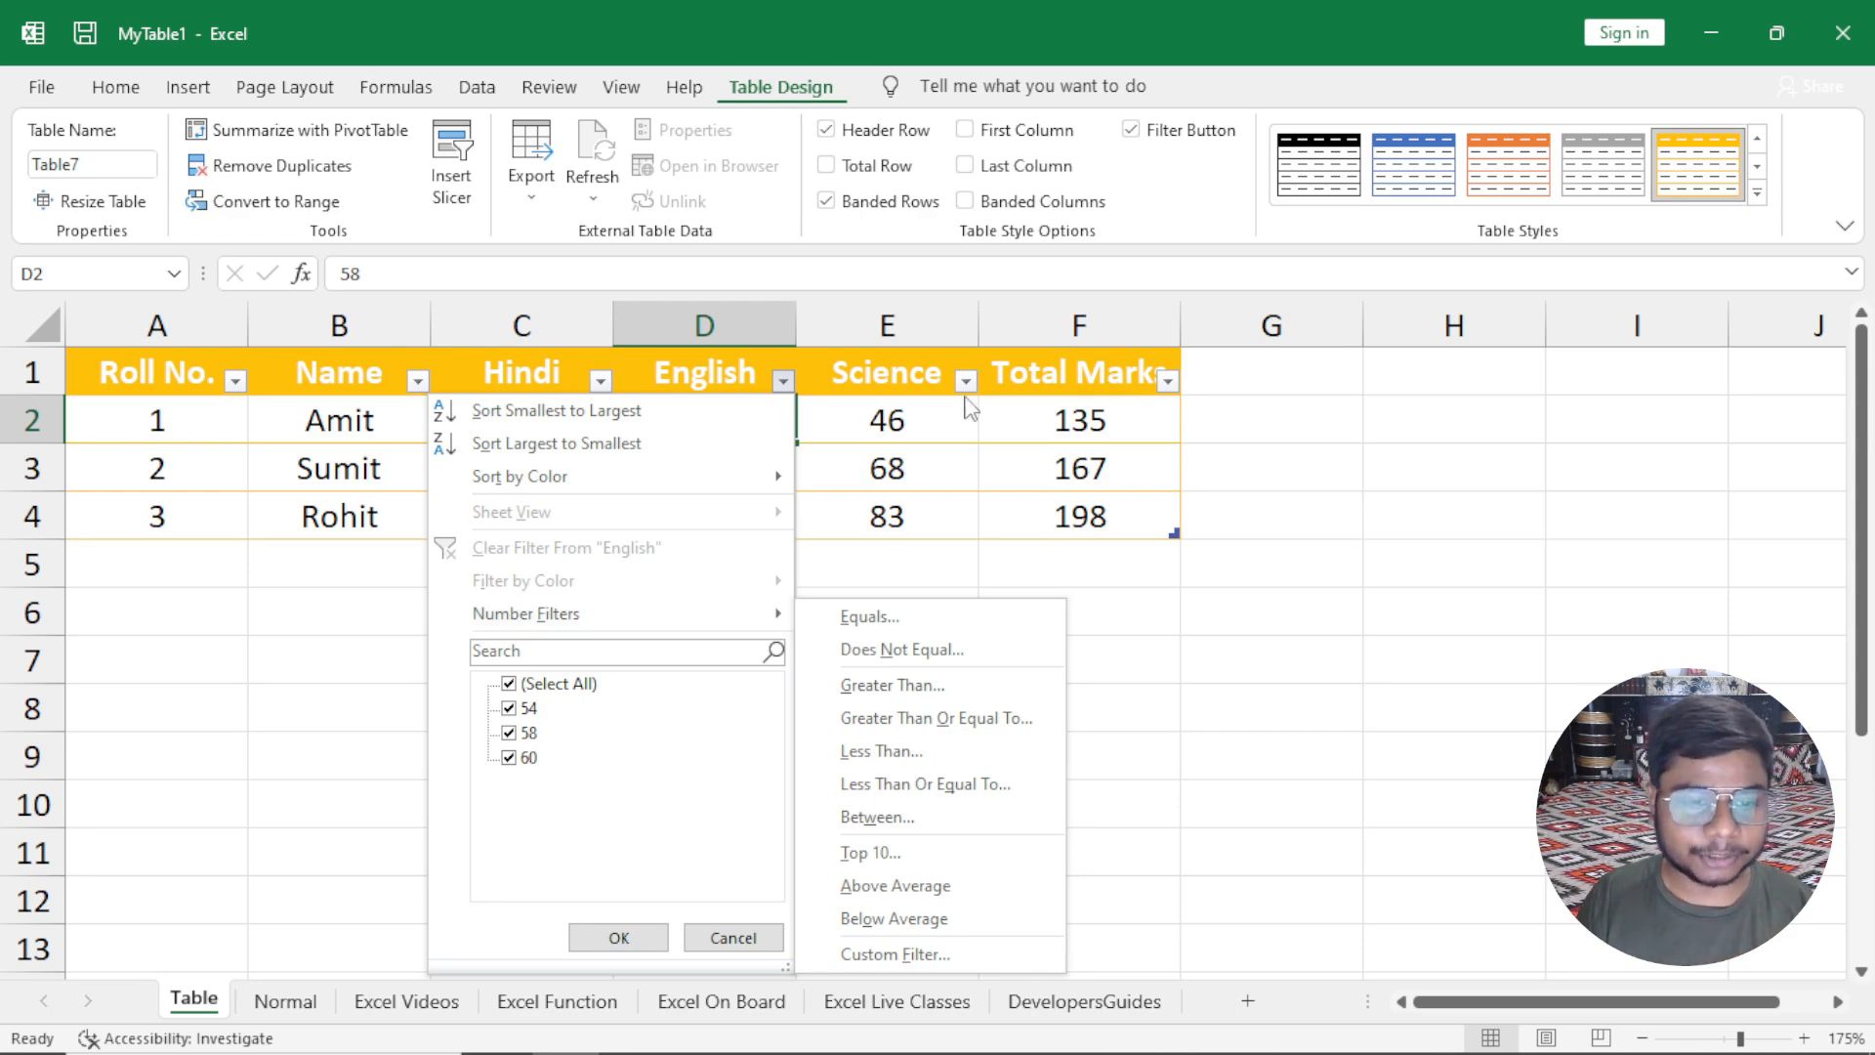
pyautogui.click(1131, 133)
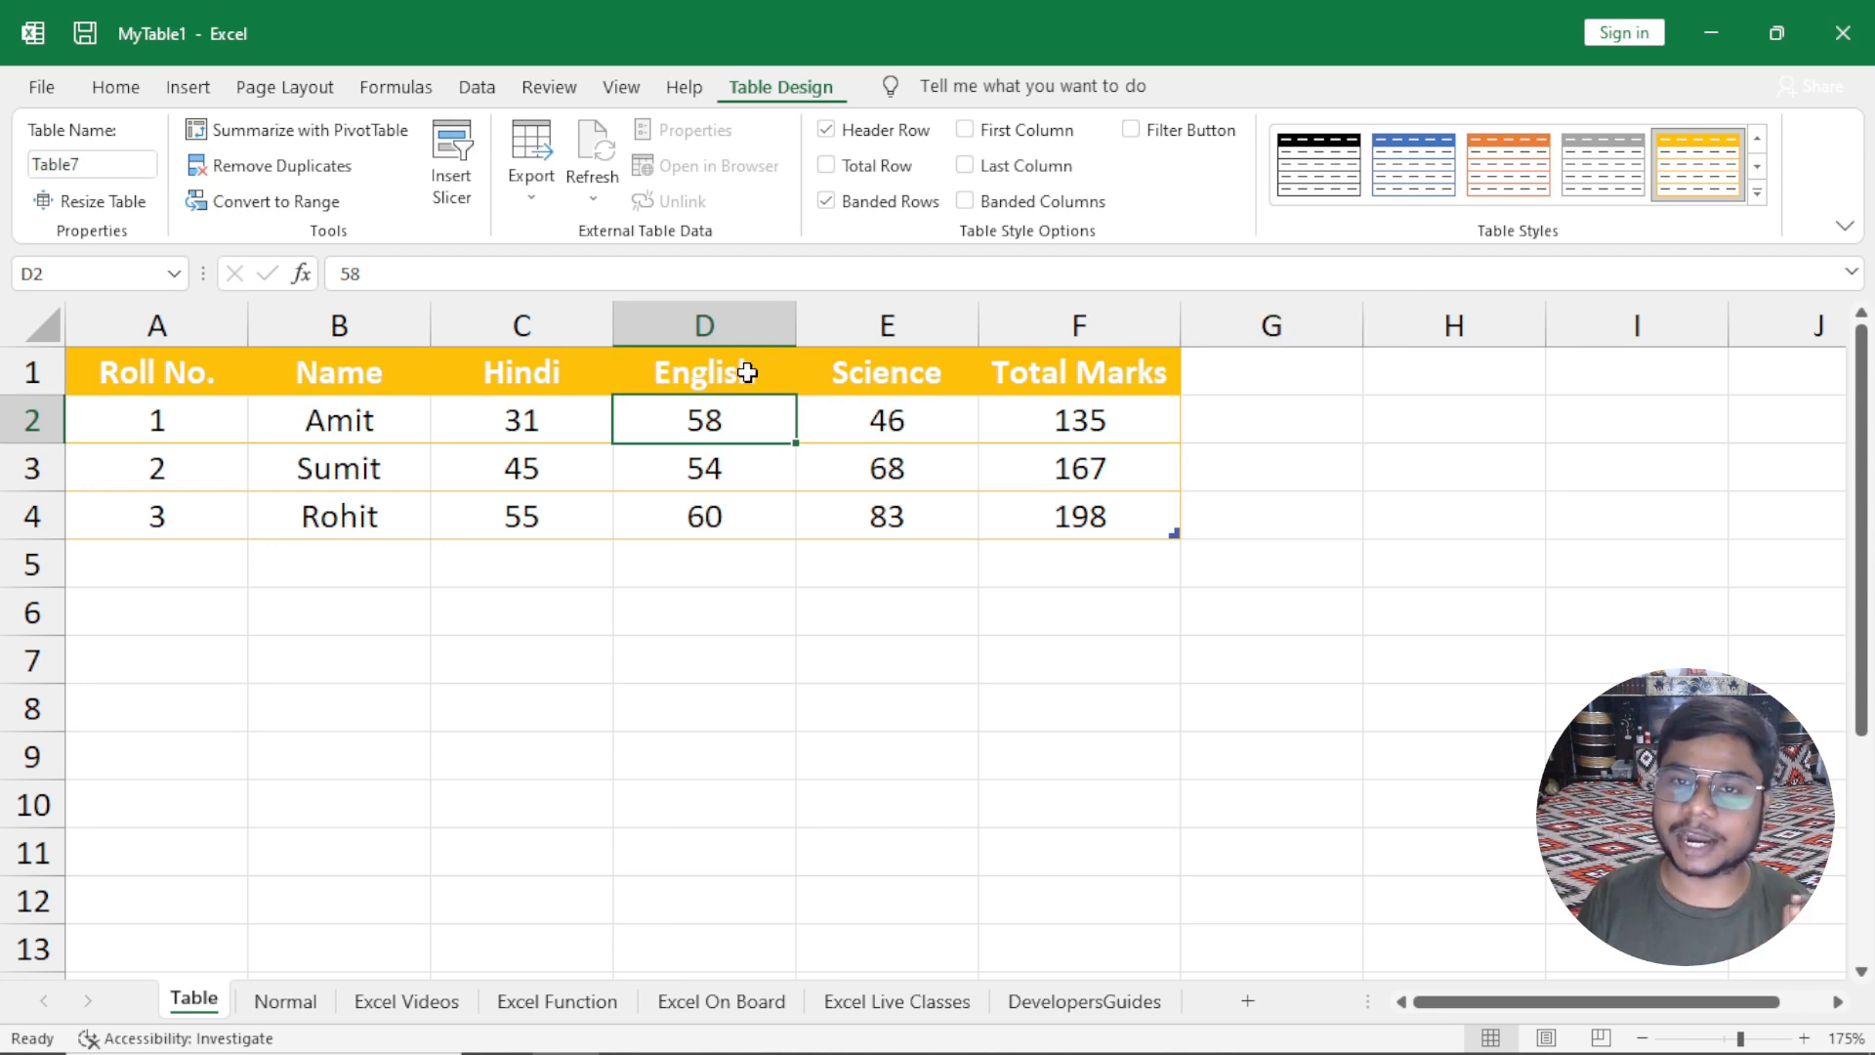
pyautogui.click(1131, 131)
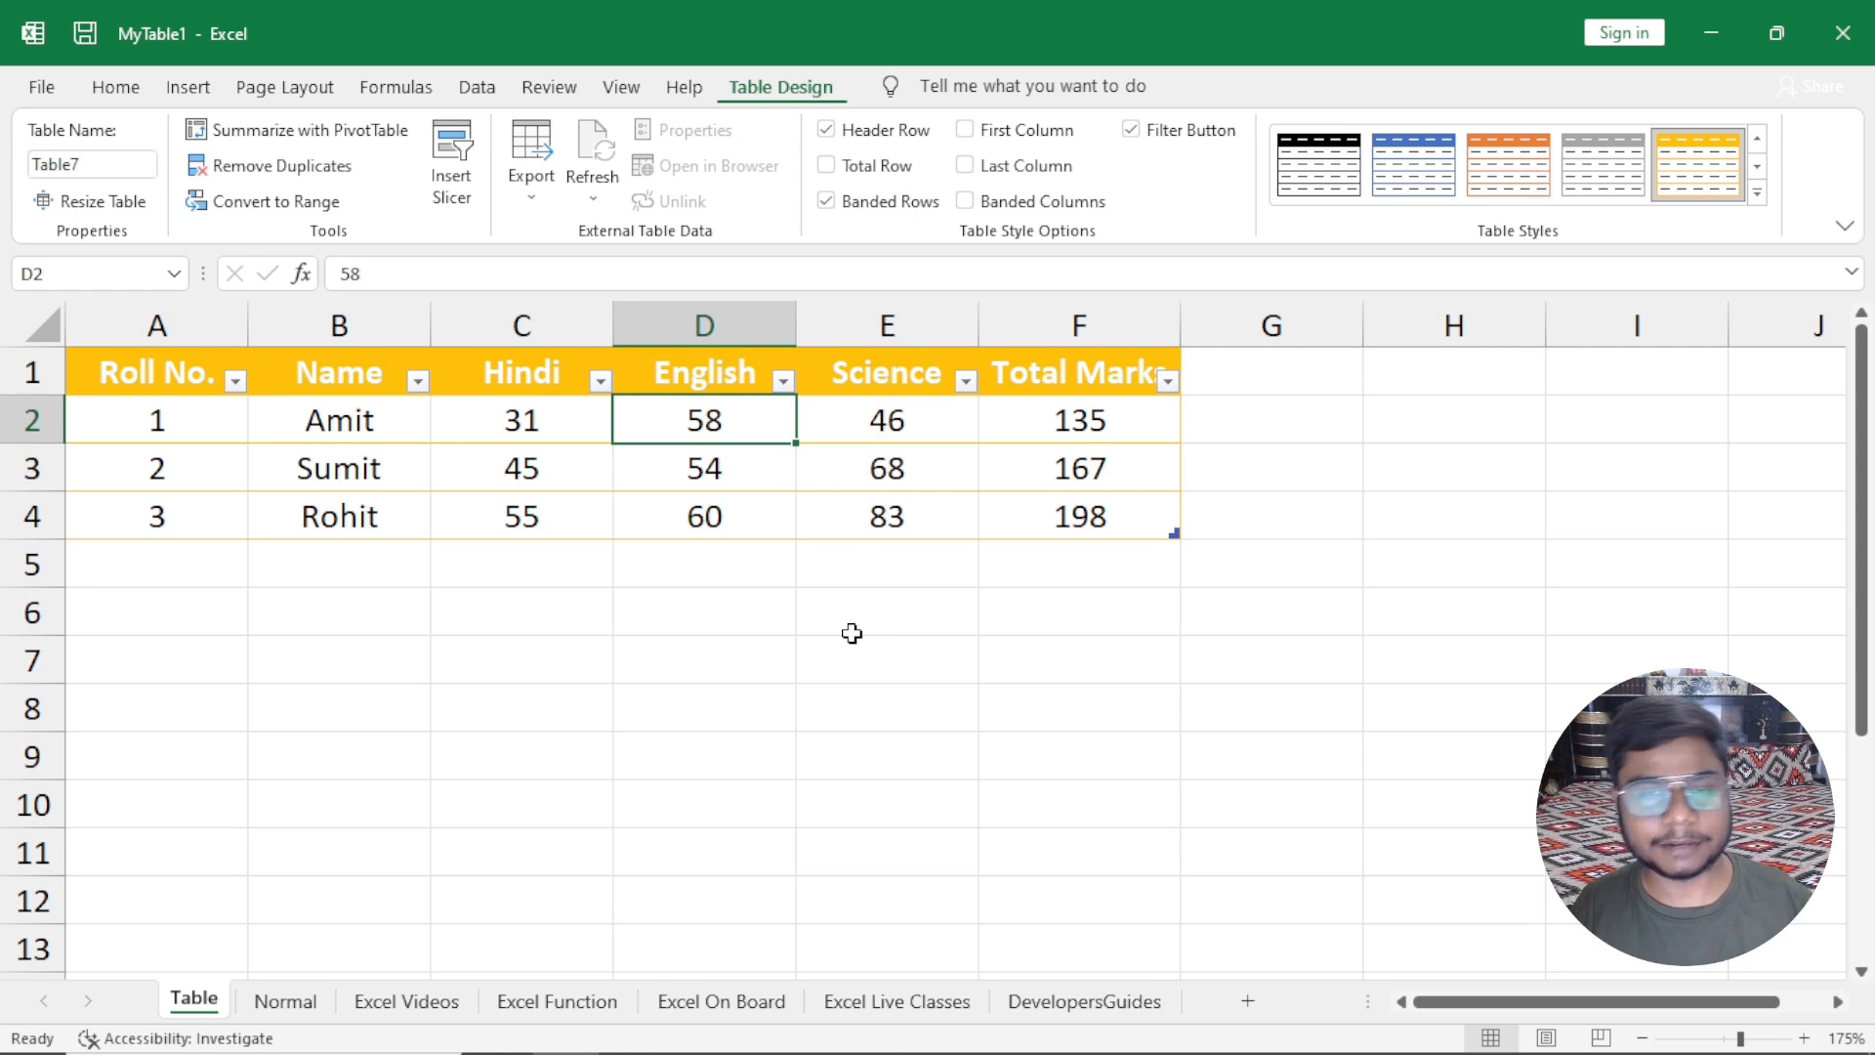
# Try auto-fitting the width of the Total Marks column, and undo both that and the table creation.
pyautogui.doubleClick(1181, 334)
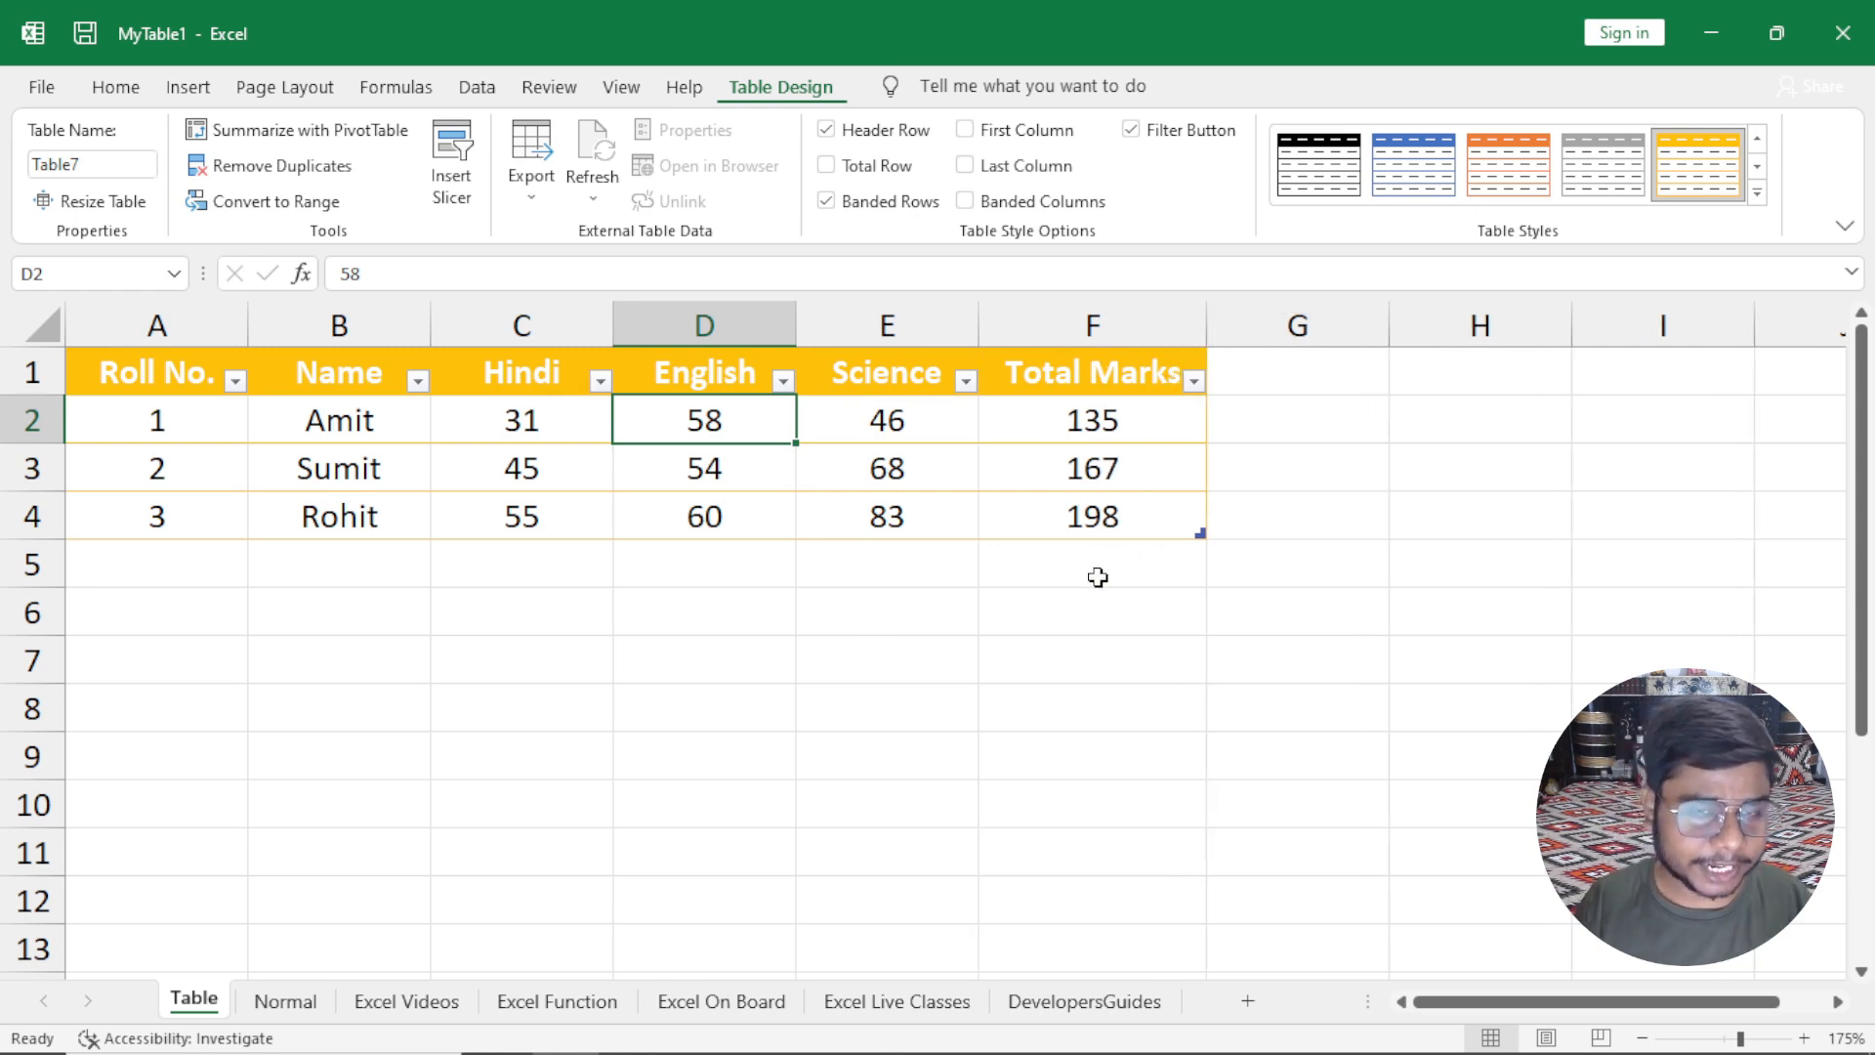
pyautogui.hotkey('ctrl', 'z')
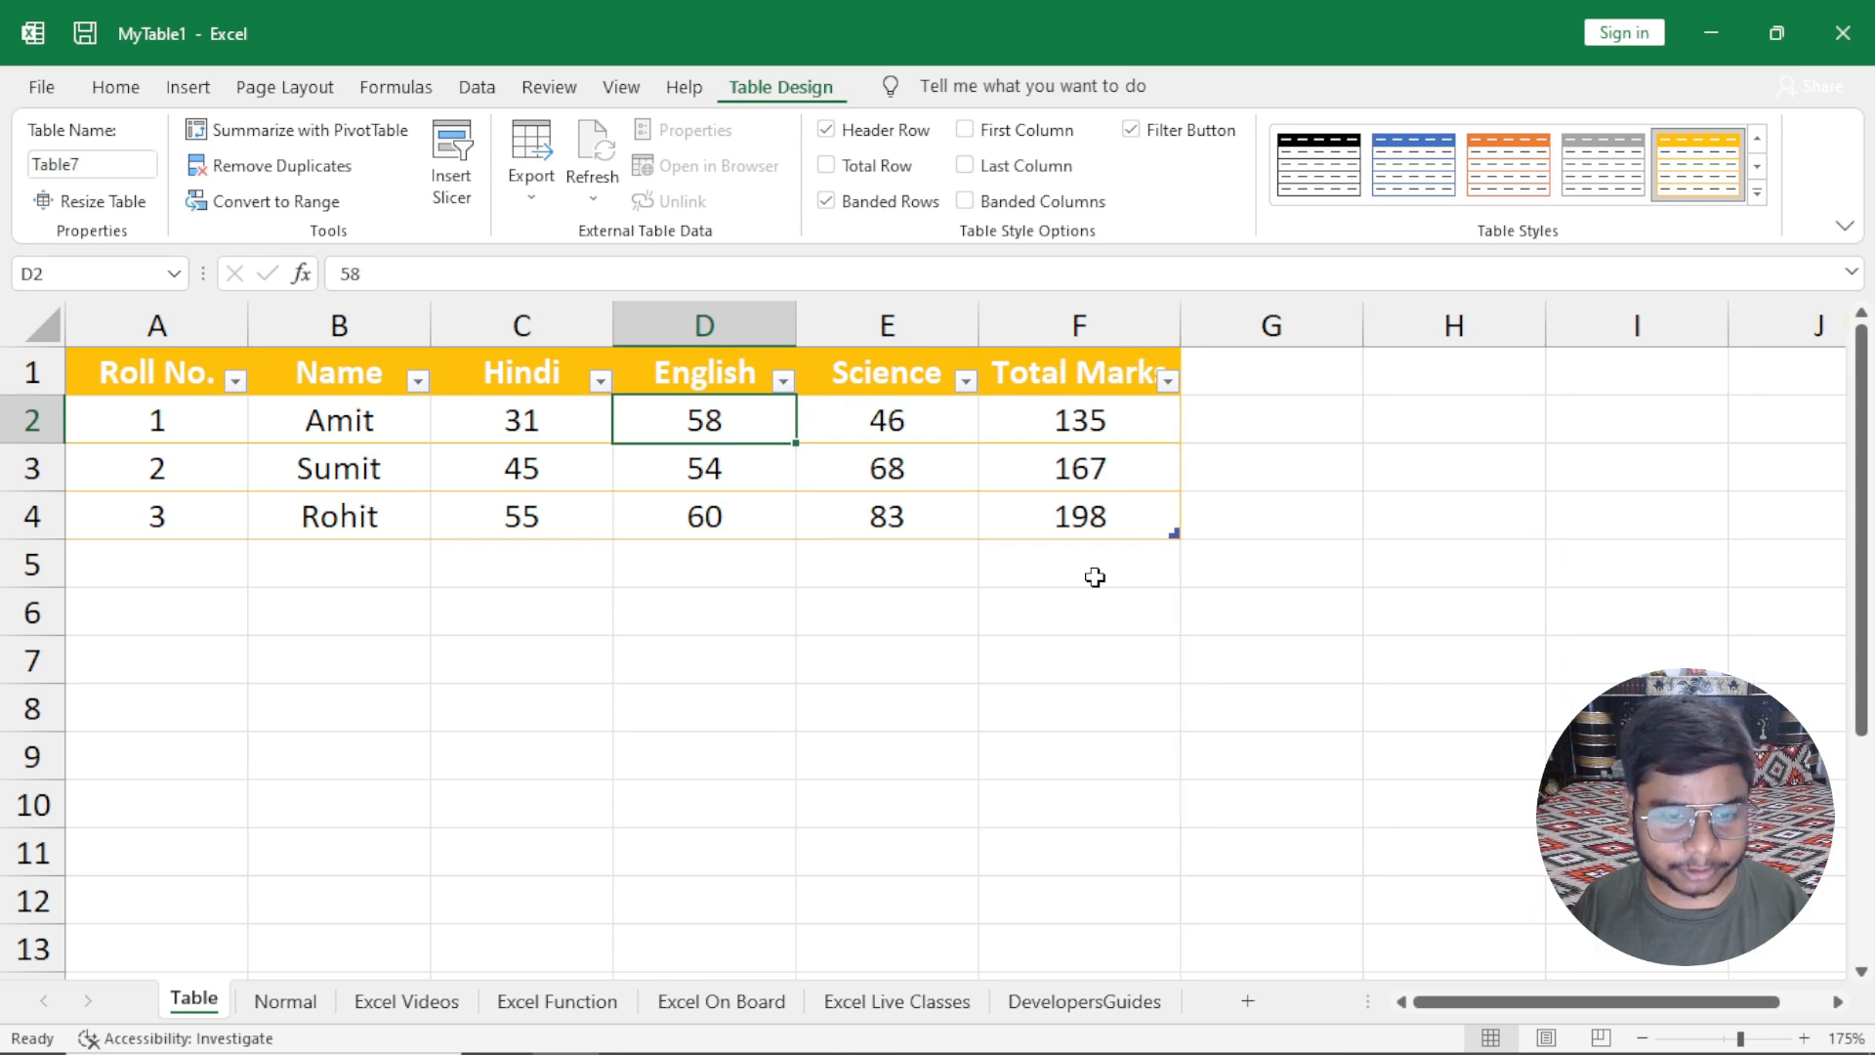
pyautogui.hotkey('ctrl', 'shift', 'l')
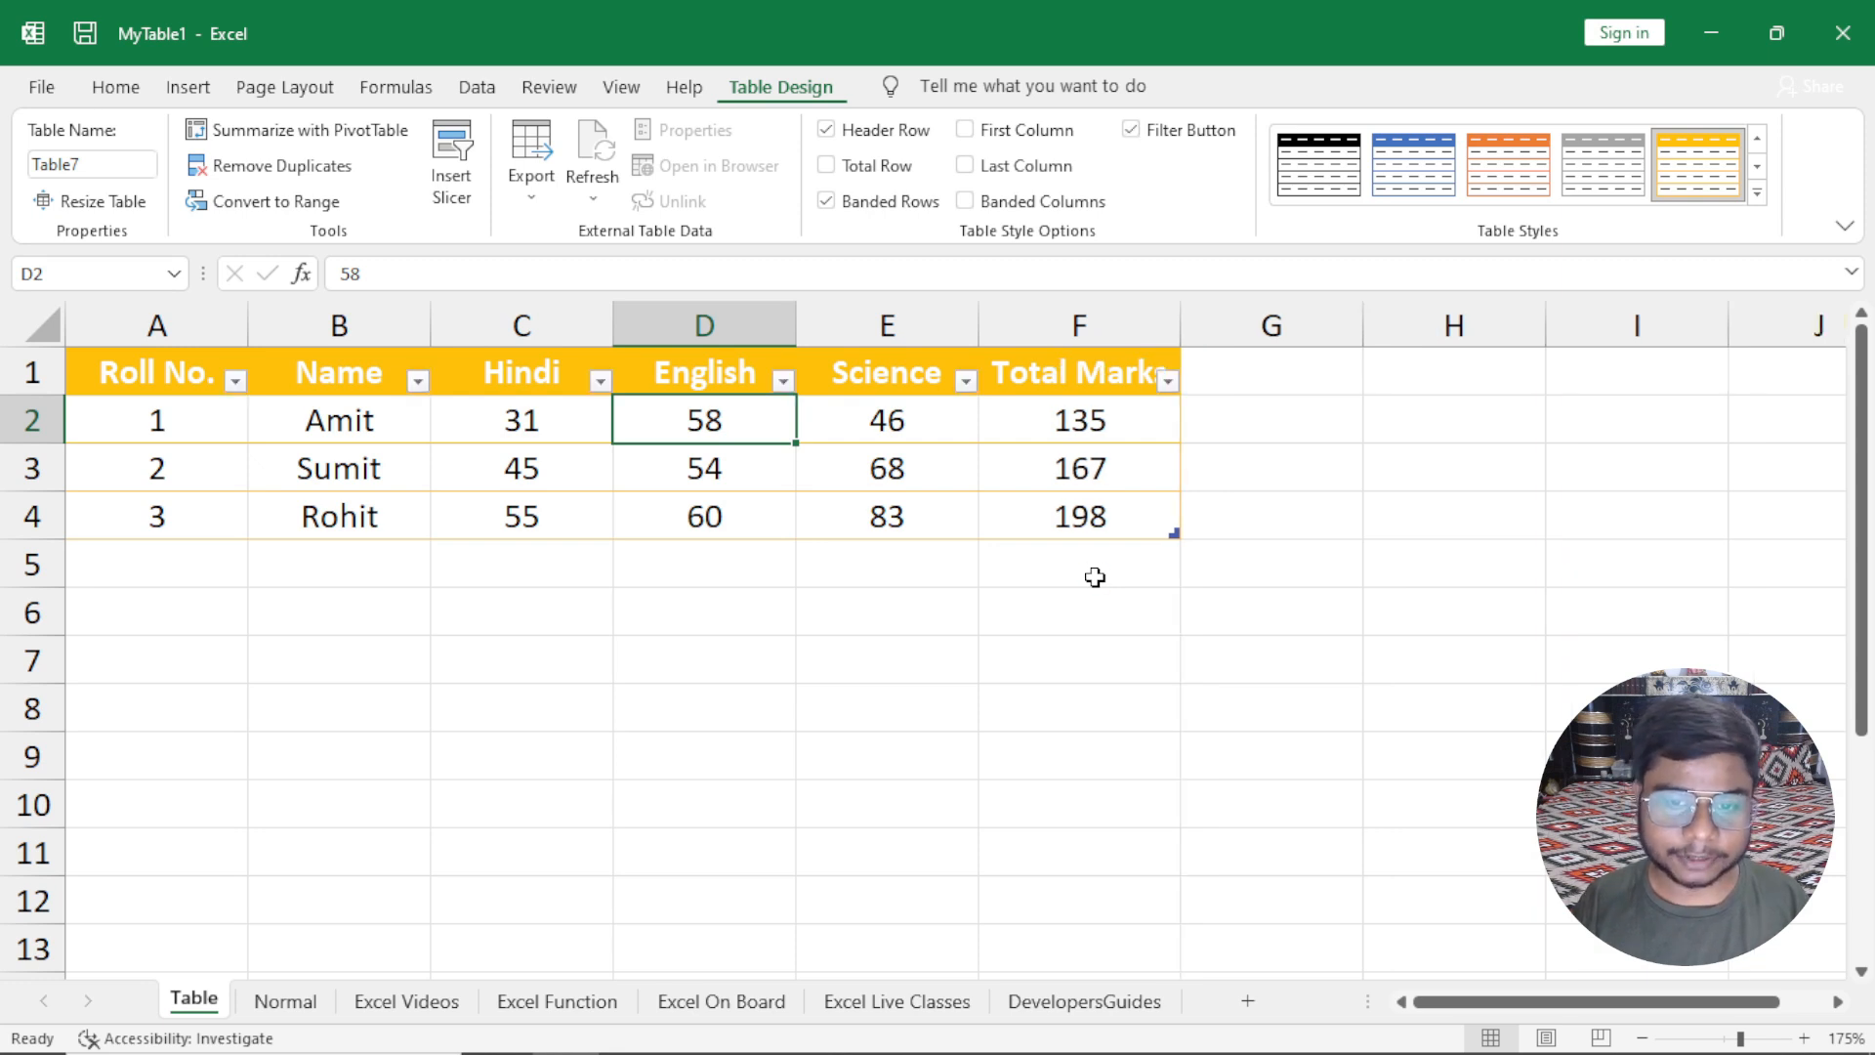
pyautogui.hotkey('ctrl', 'z')
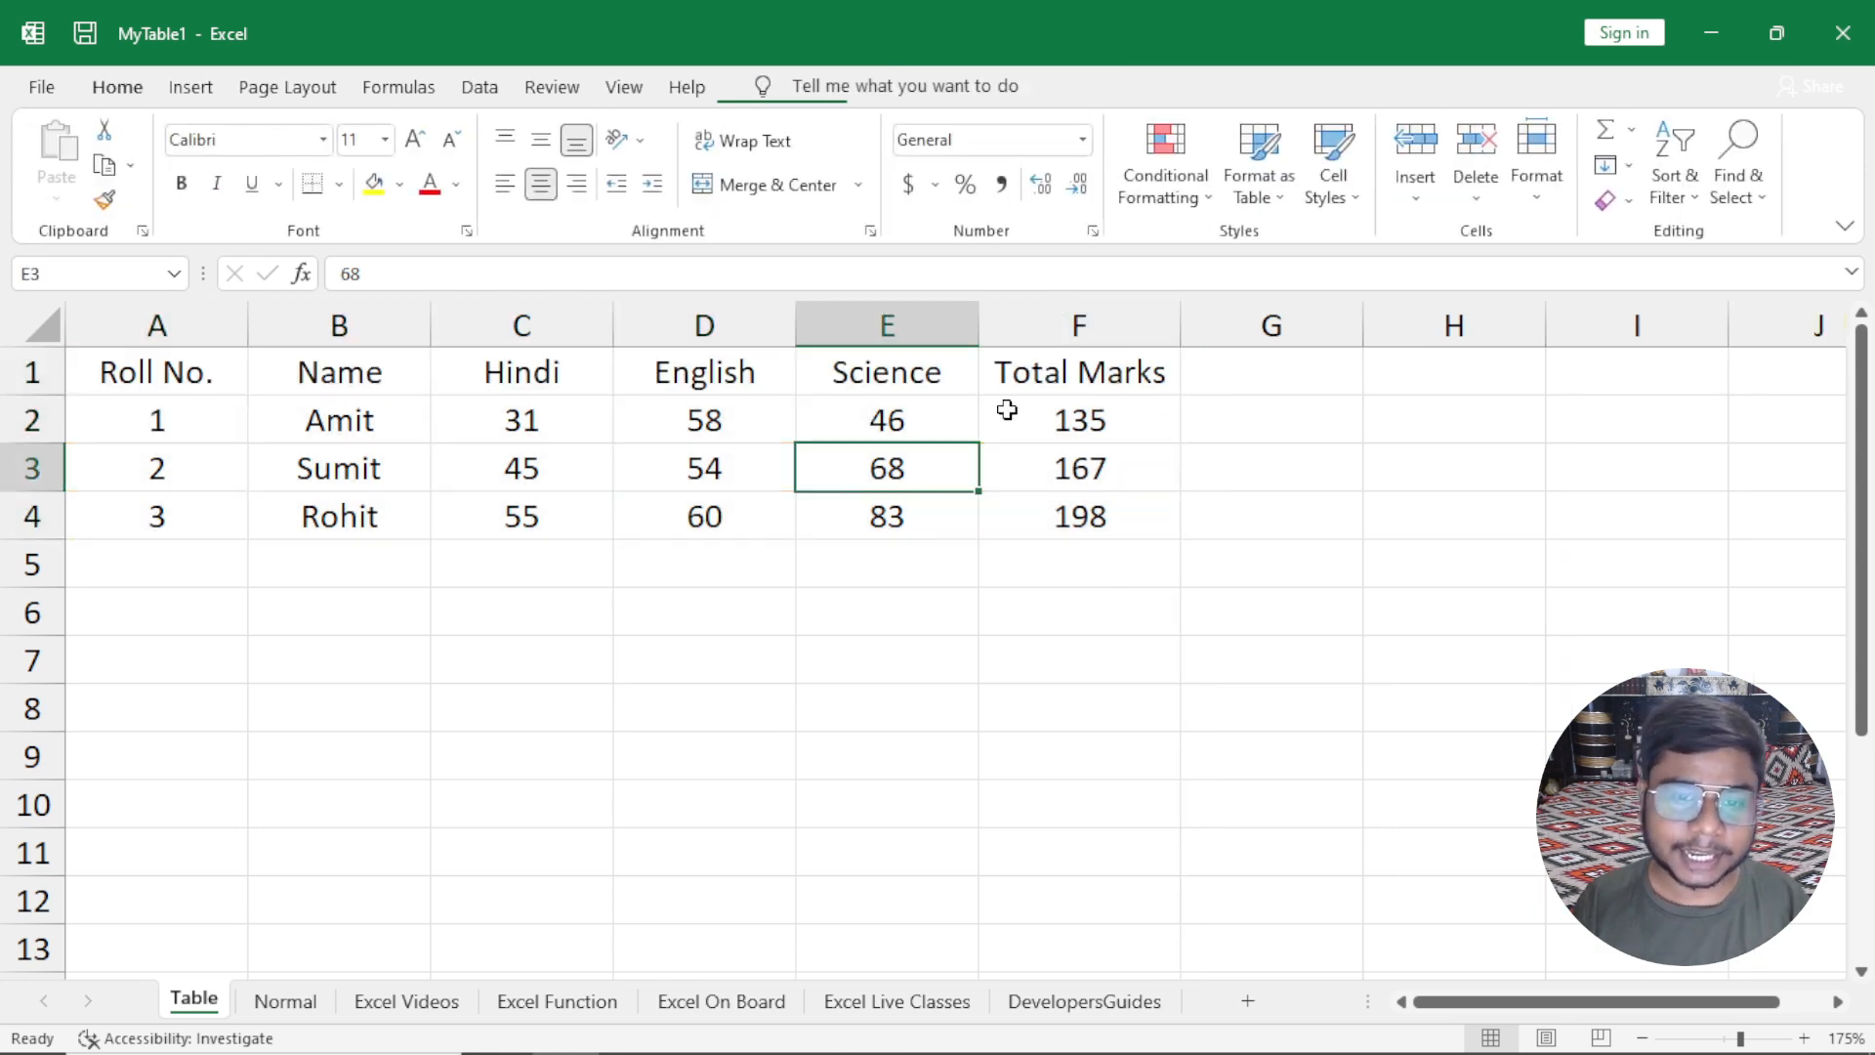
# Inspect the sum formula in F2, and clear the totals in F2:F4.
pyautogui.click(1101, 418)
pyautogui.click(569, 278)
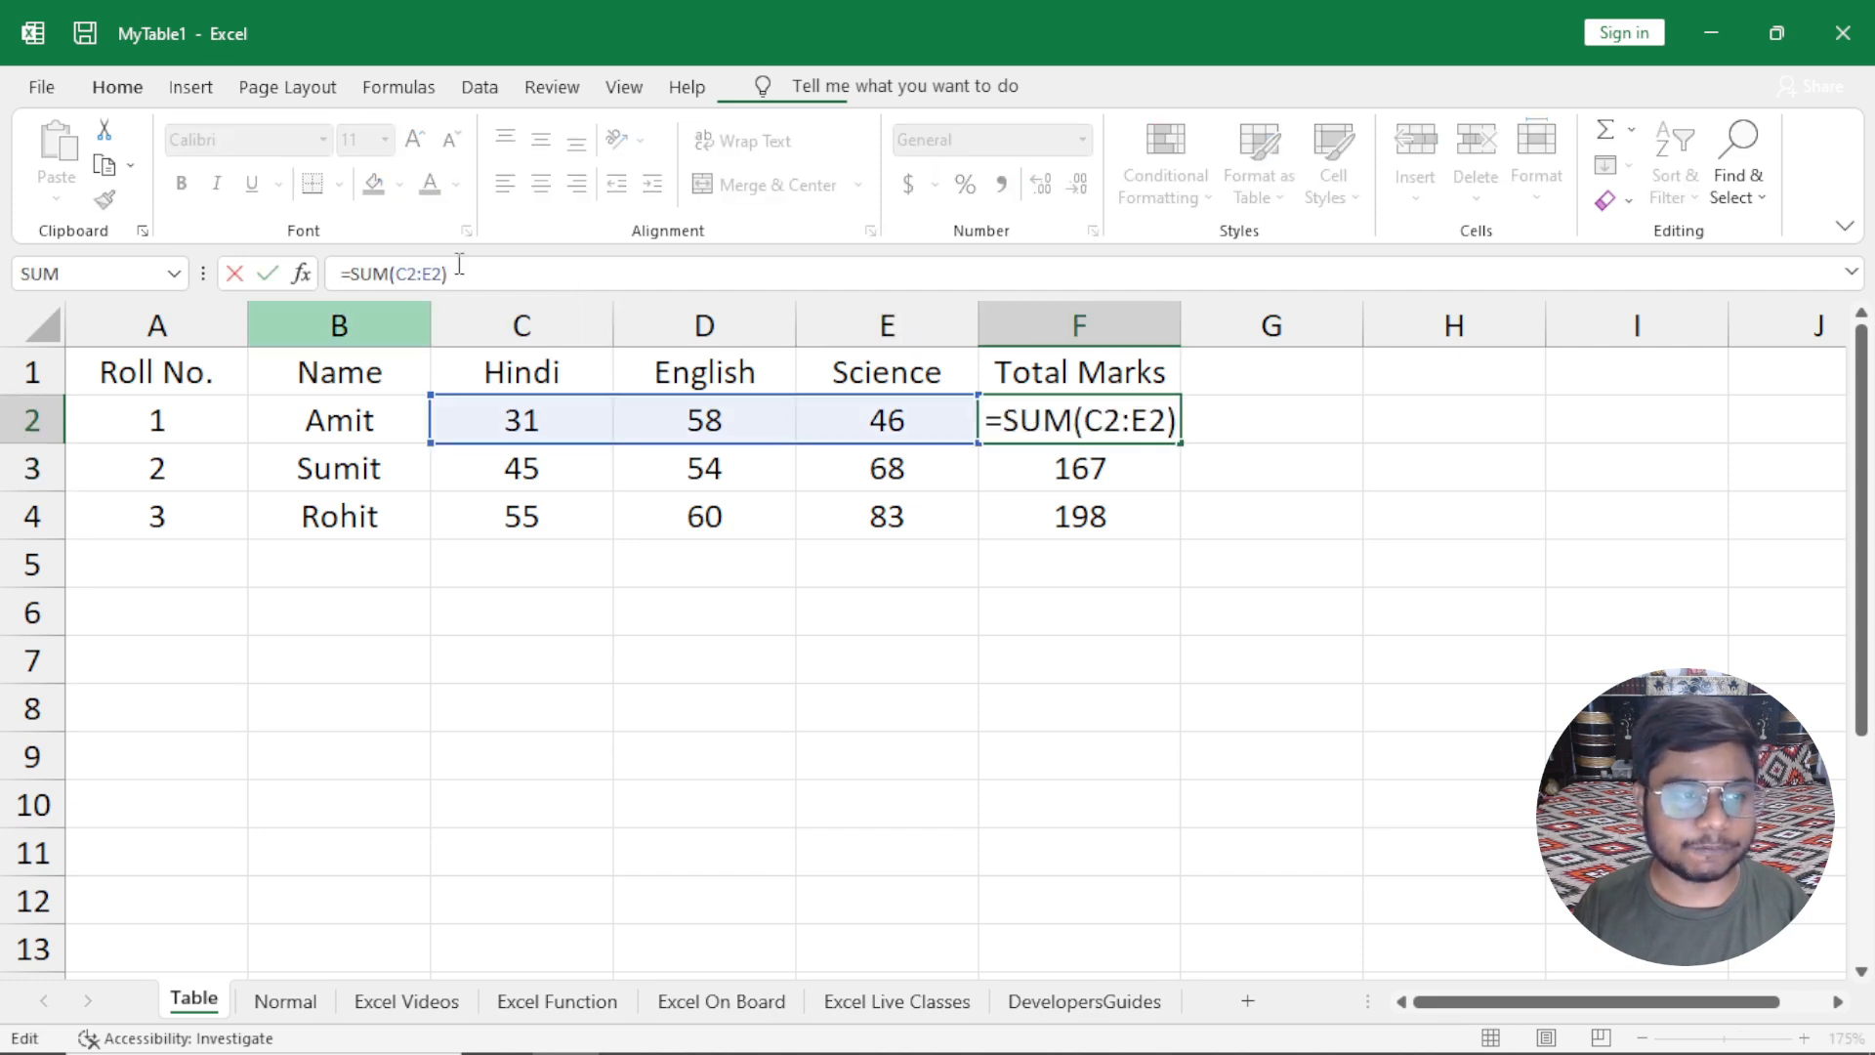
pyautogui.click(1139, 404)
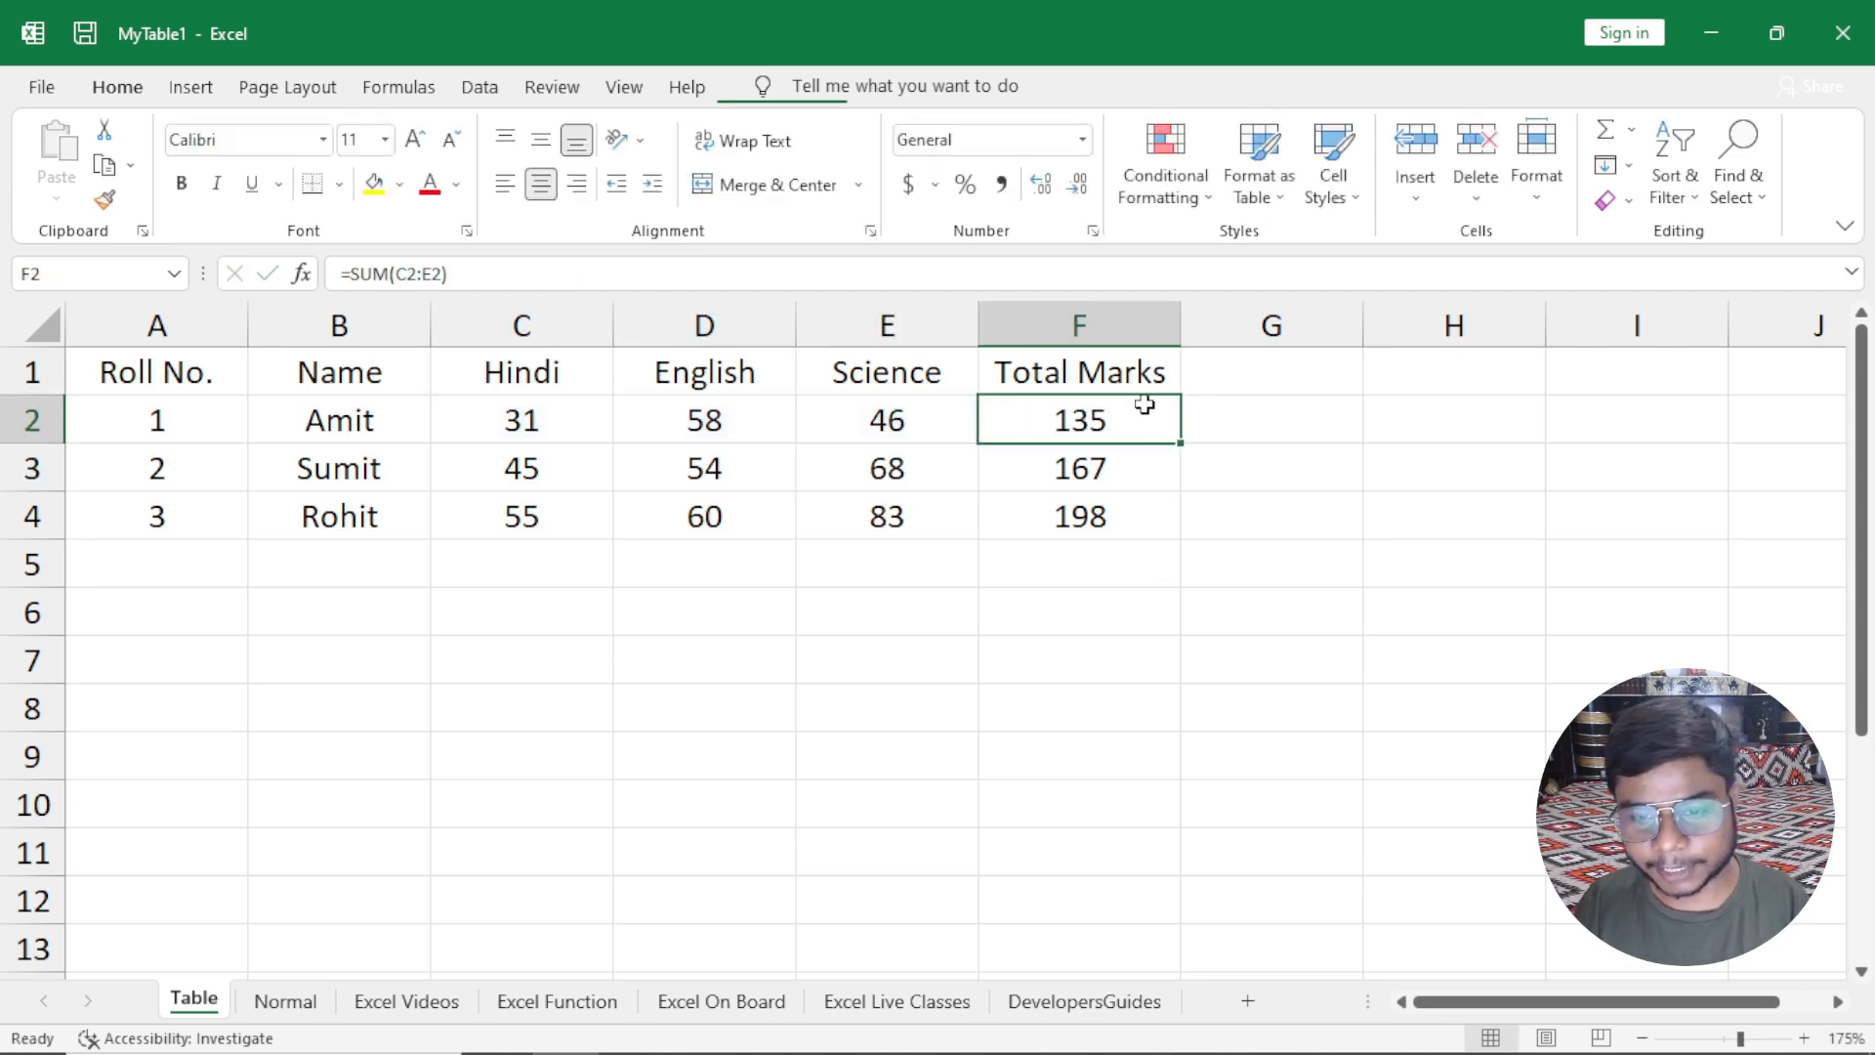
pyautogui.moveTo(1180, 442); pyautogui.dragTo(1179, 511)
pyautogui.press('Delete')
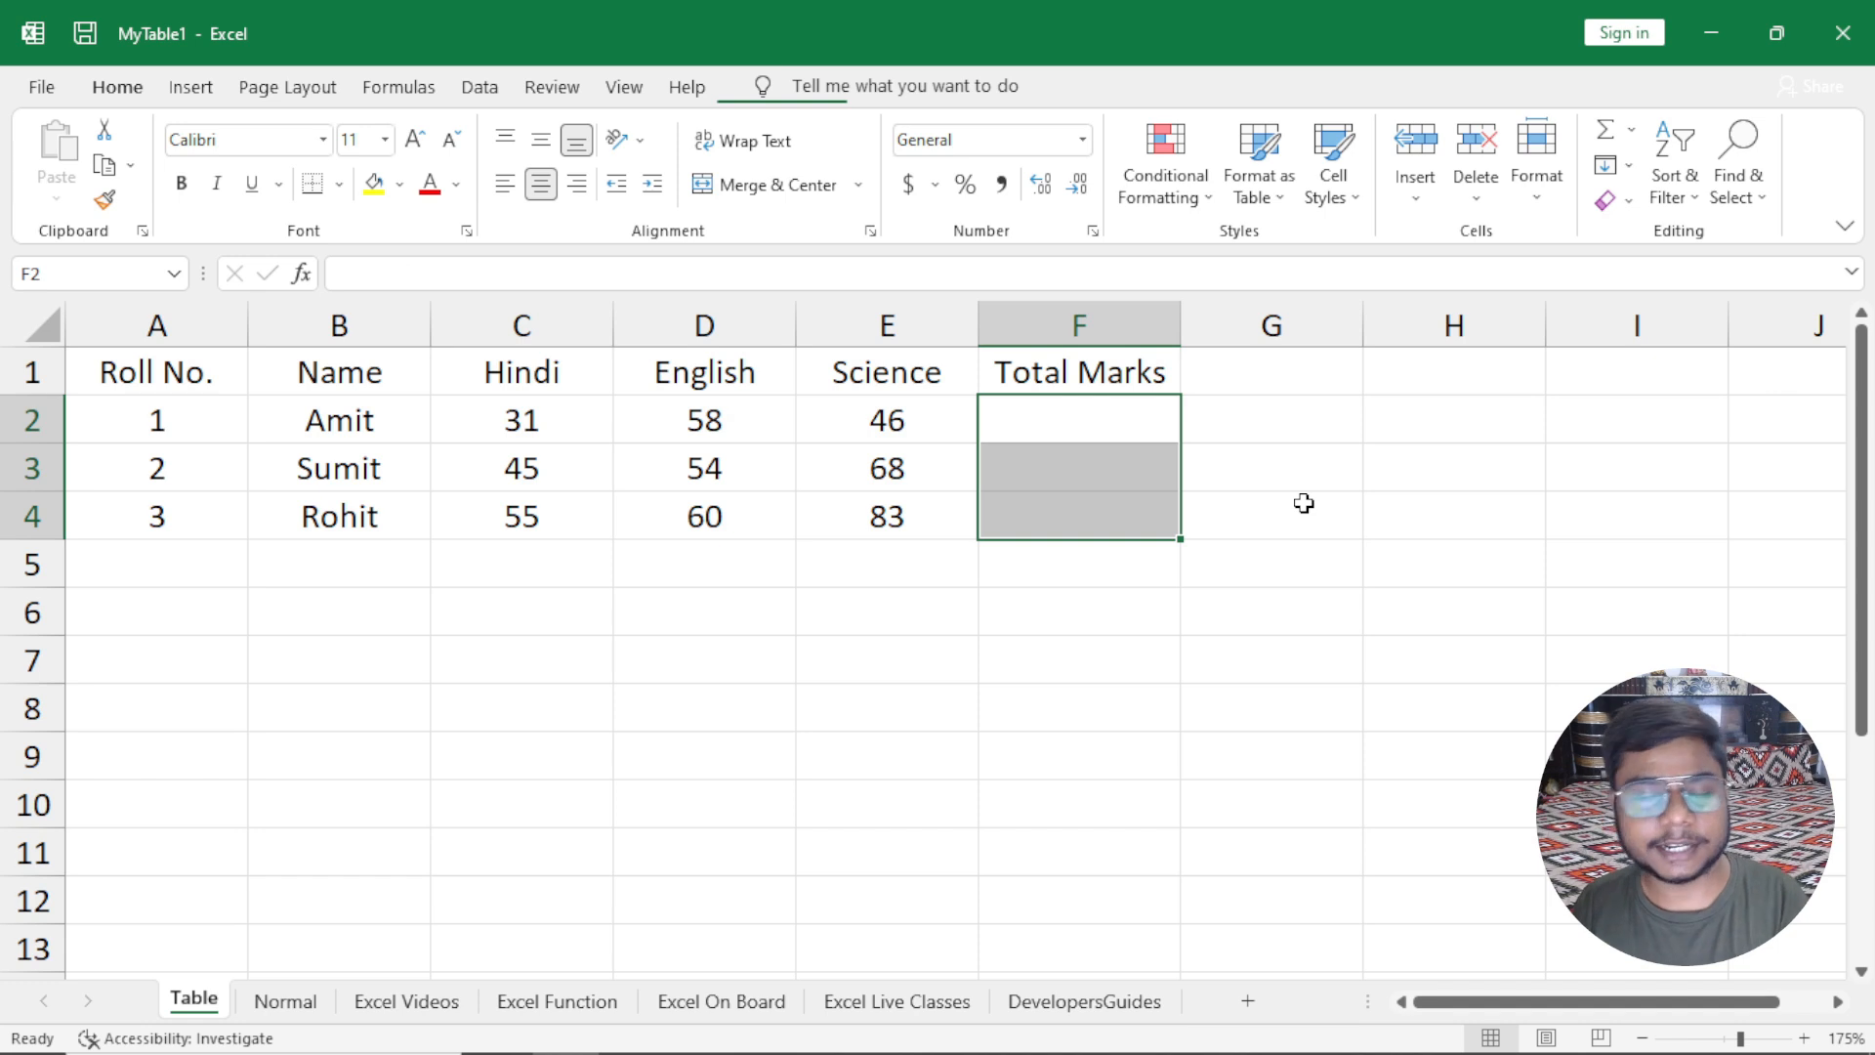
pyautogui.click(1146, 641)
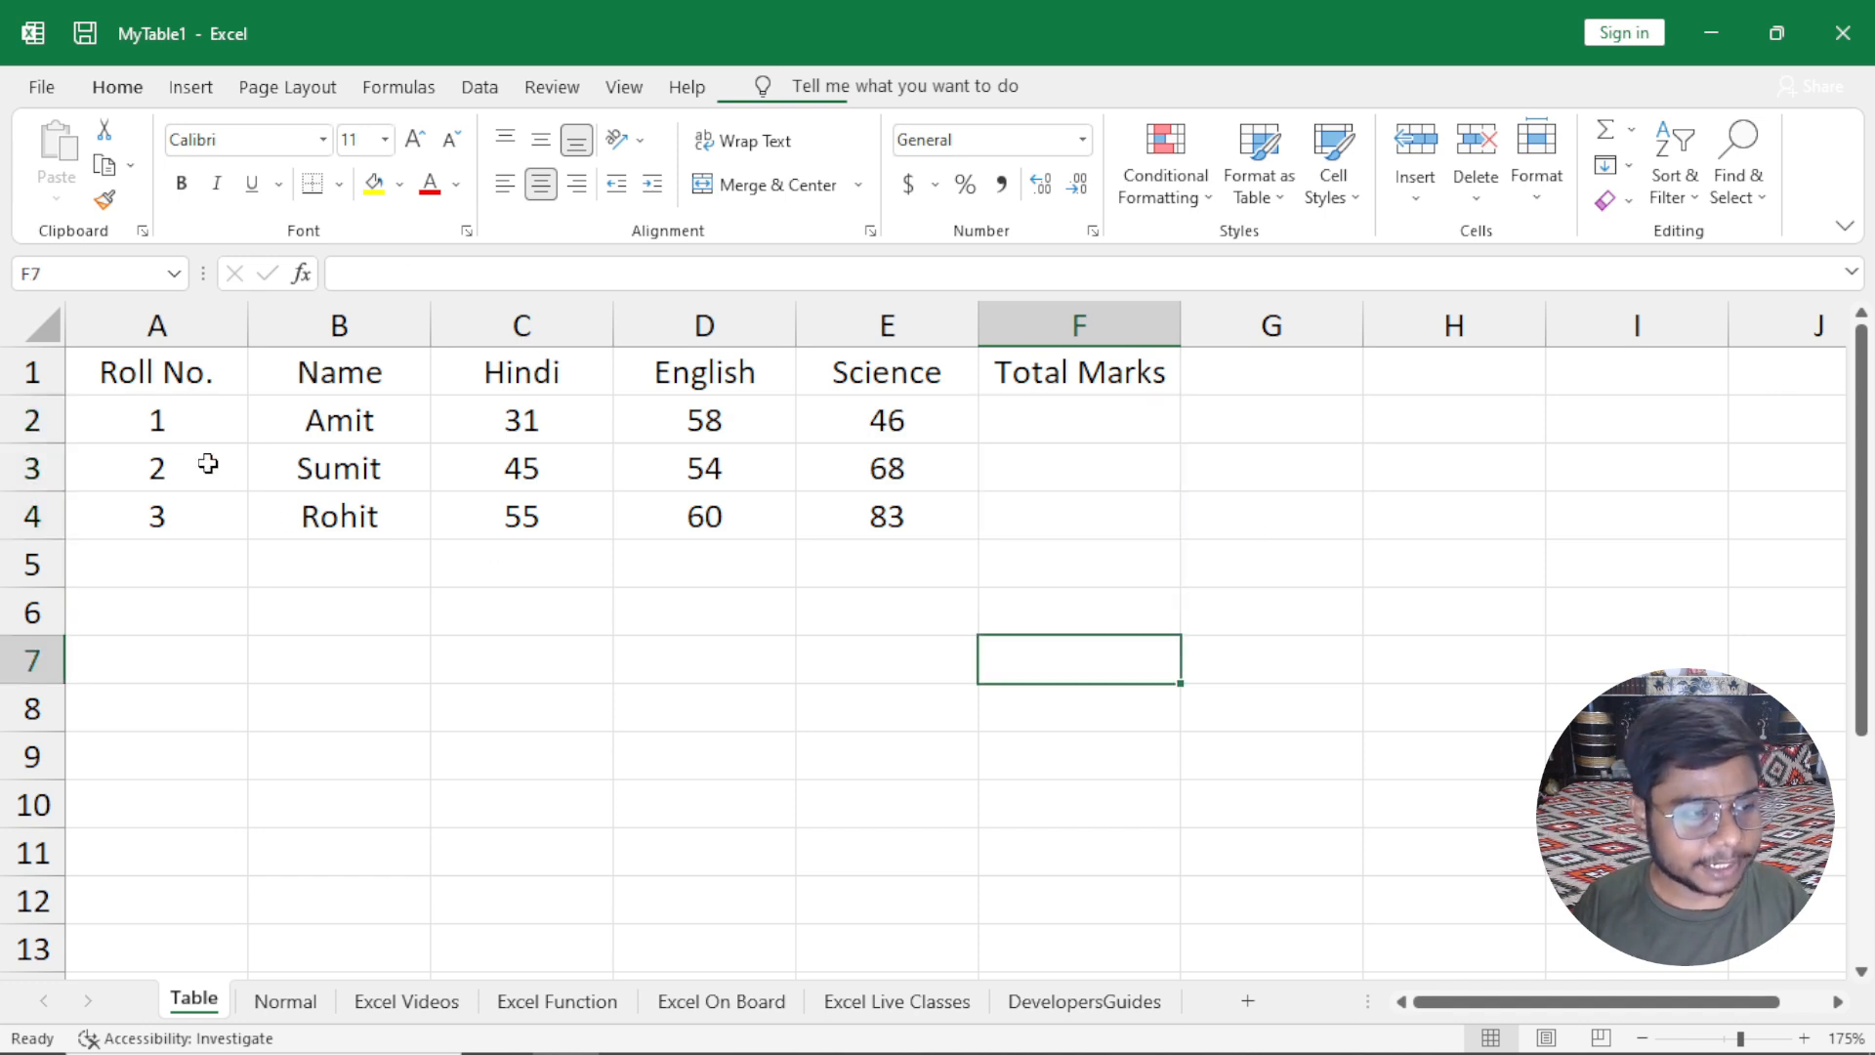
# Total the first student's marks in F2 with AutoSum over C2:E2.
pyautogui.moveTo(171, 425); pyautogui.dragTo(807, 536)
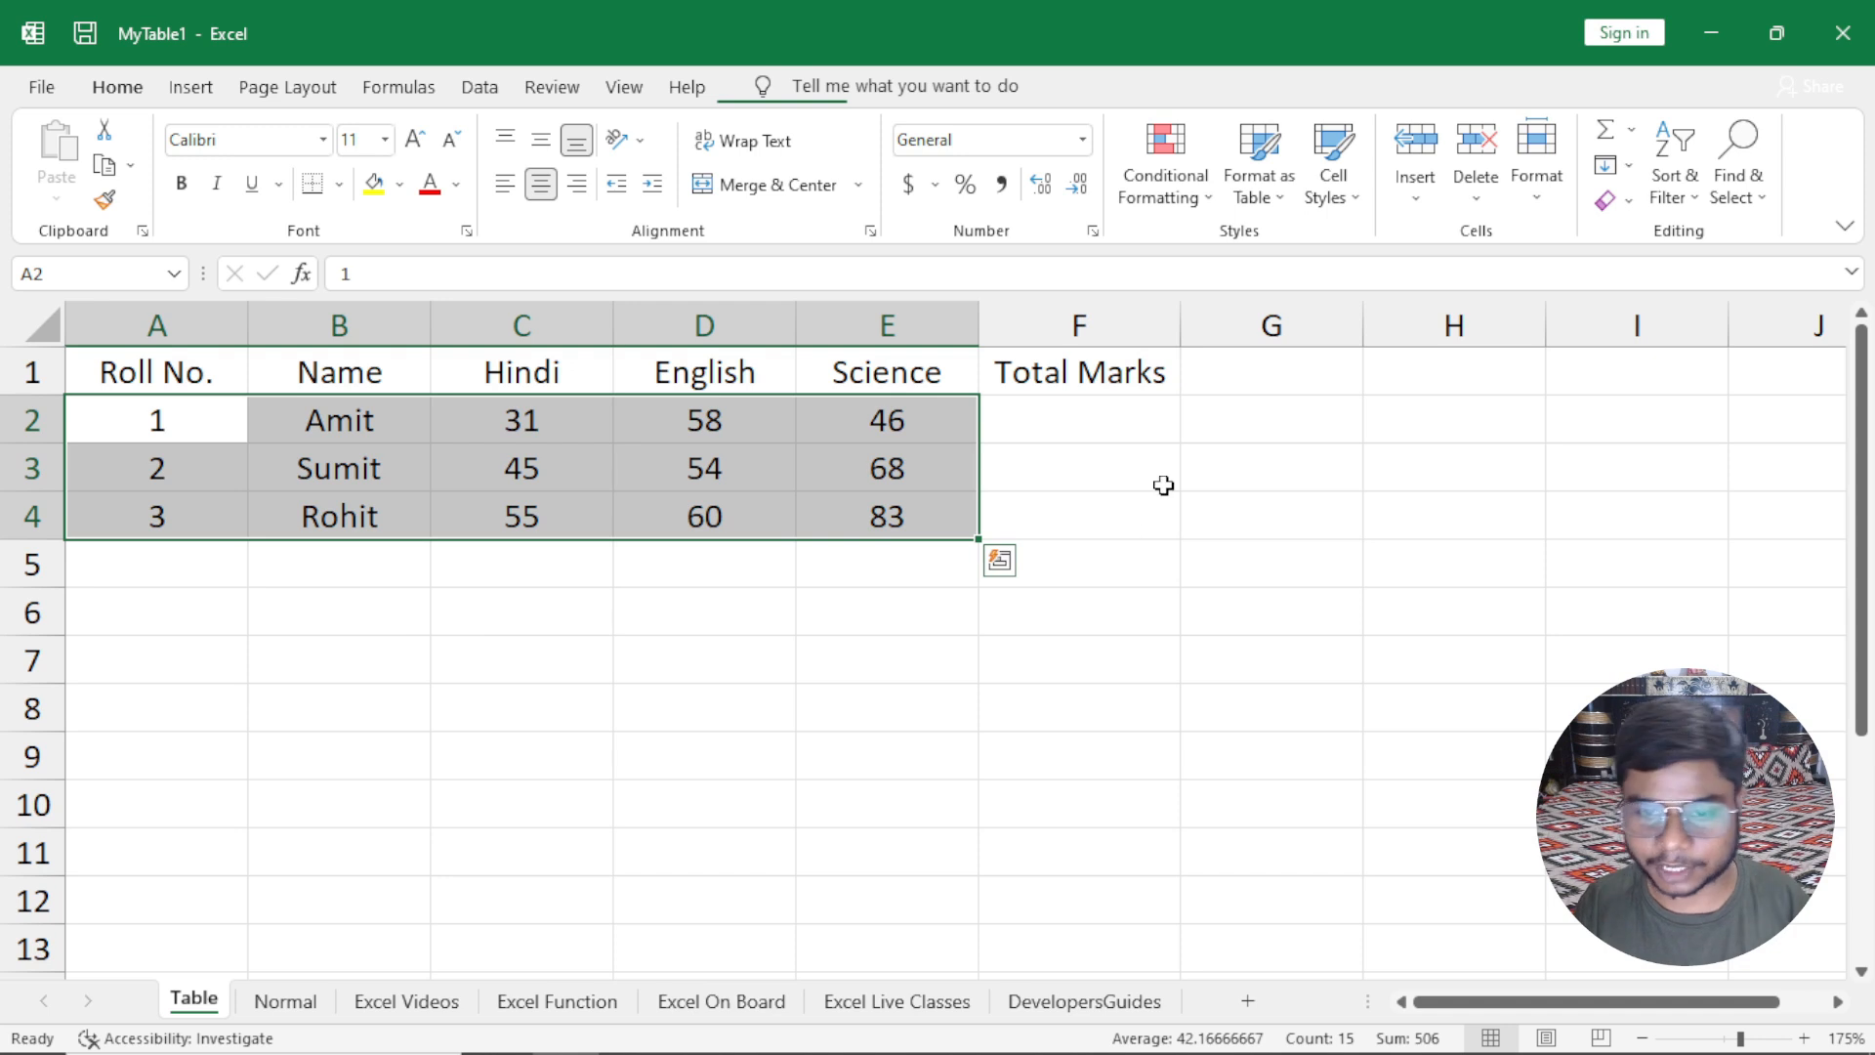
pyautogui.click(1145, 423)
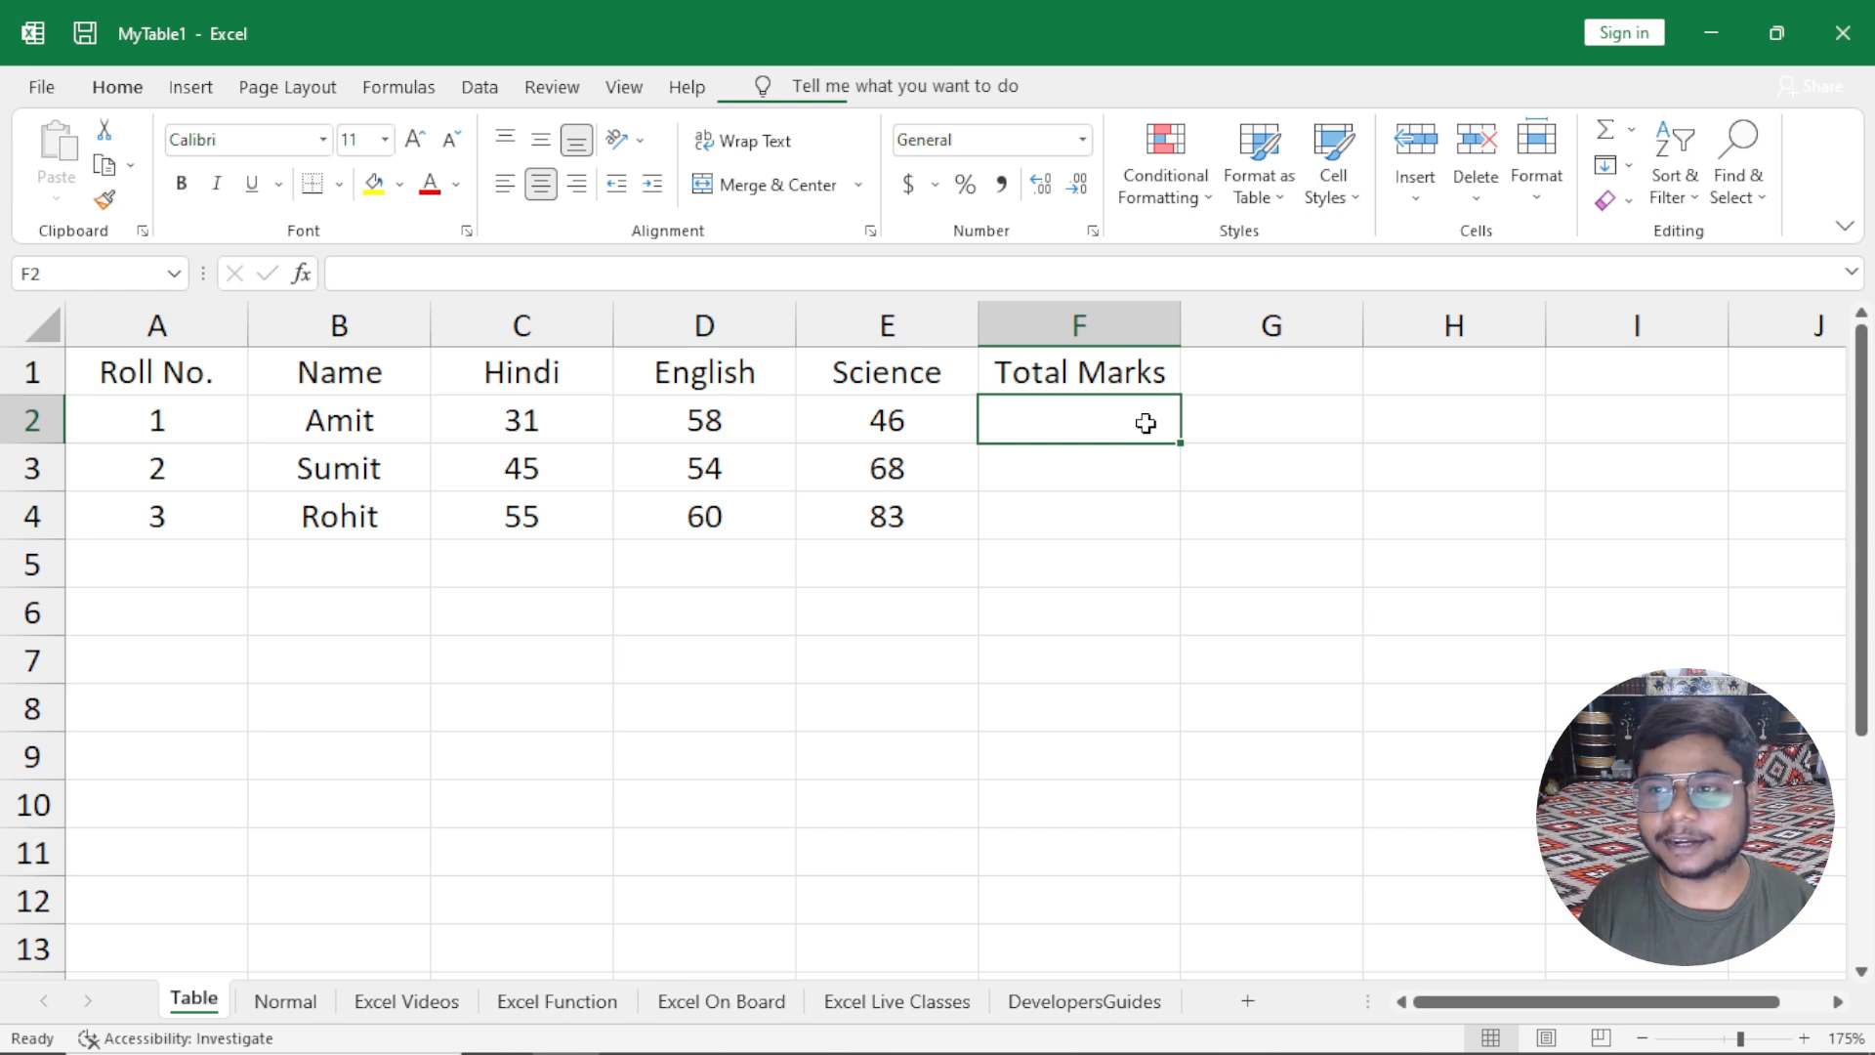
pyautogui.click(1630, 130)
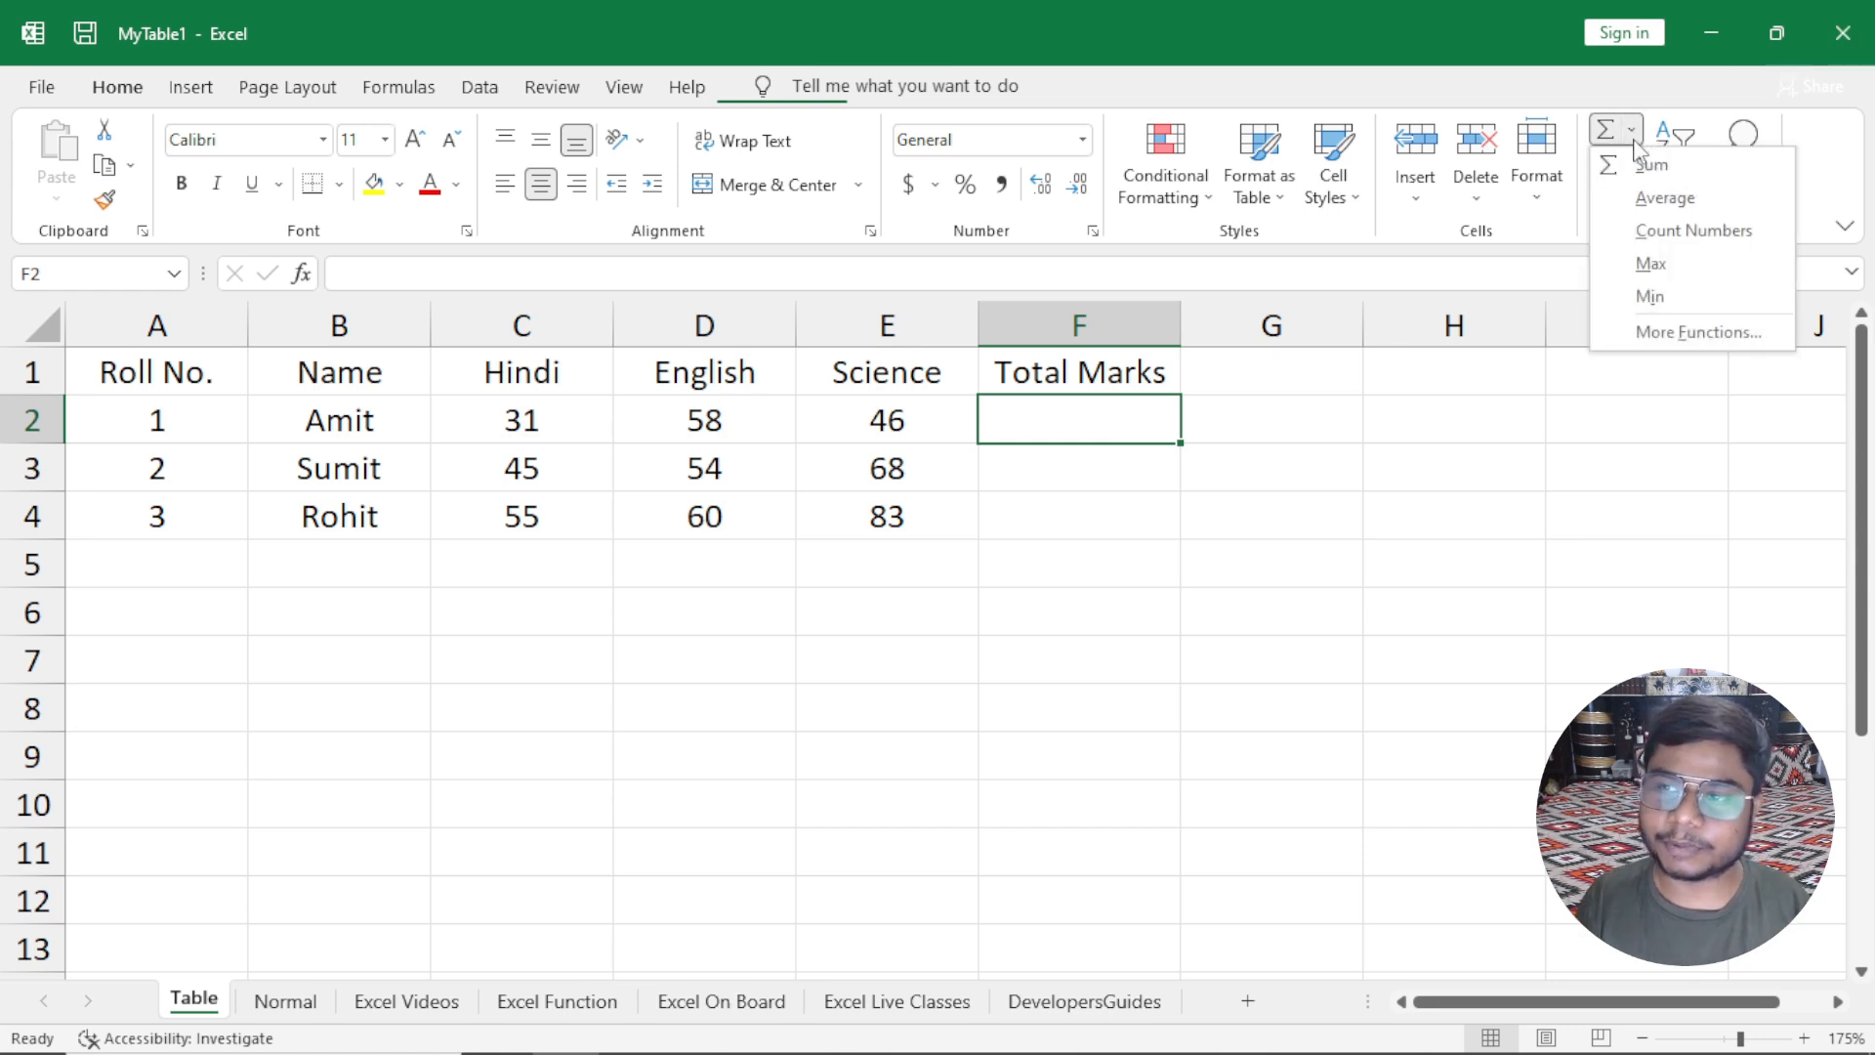
pyautogui.click(1182, 532)
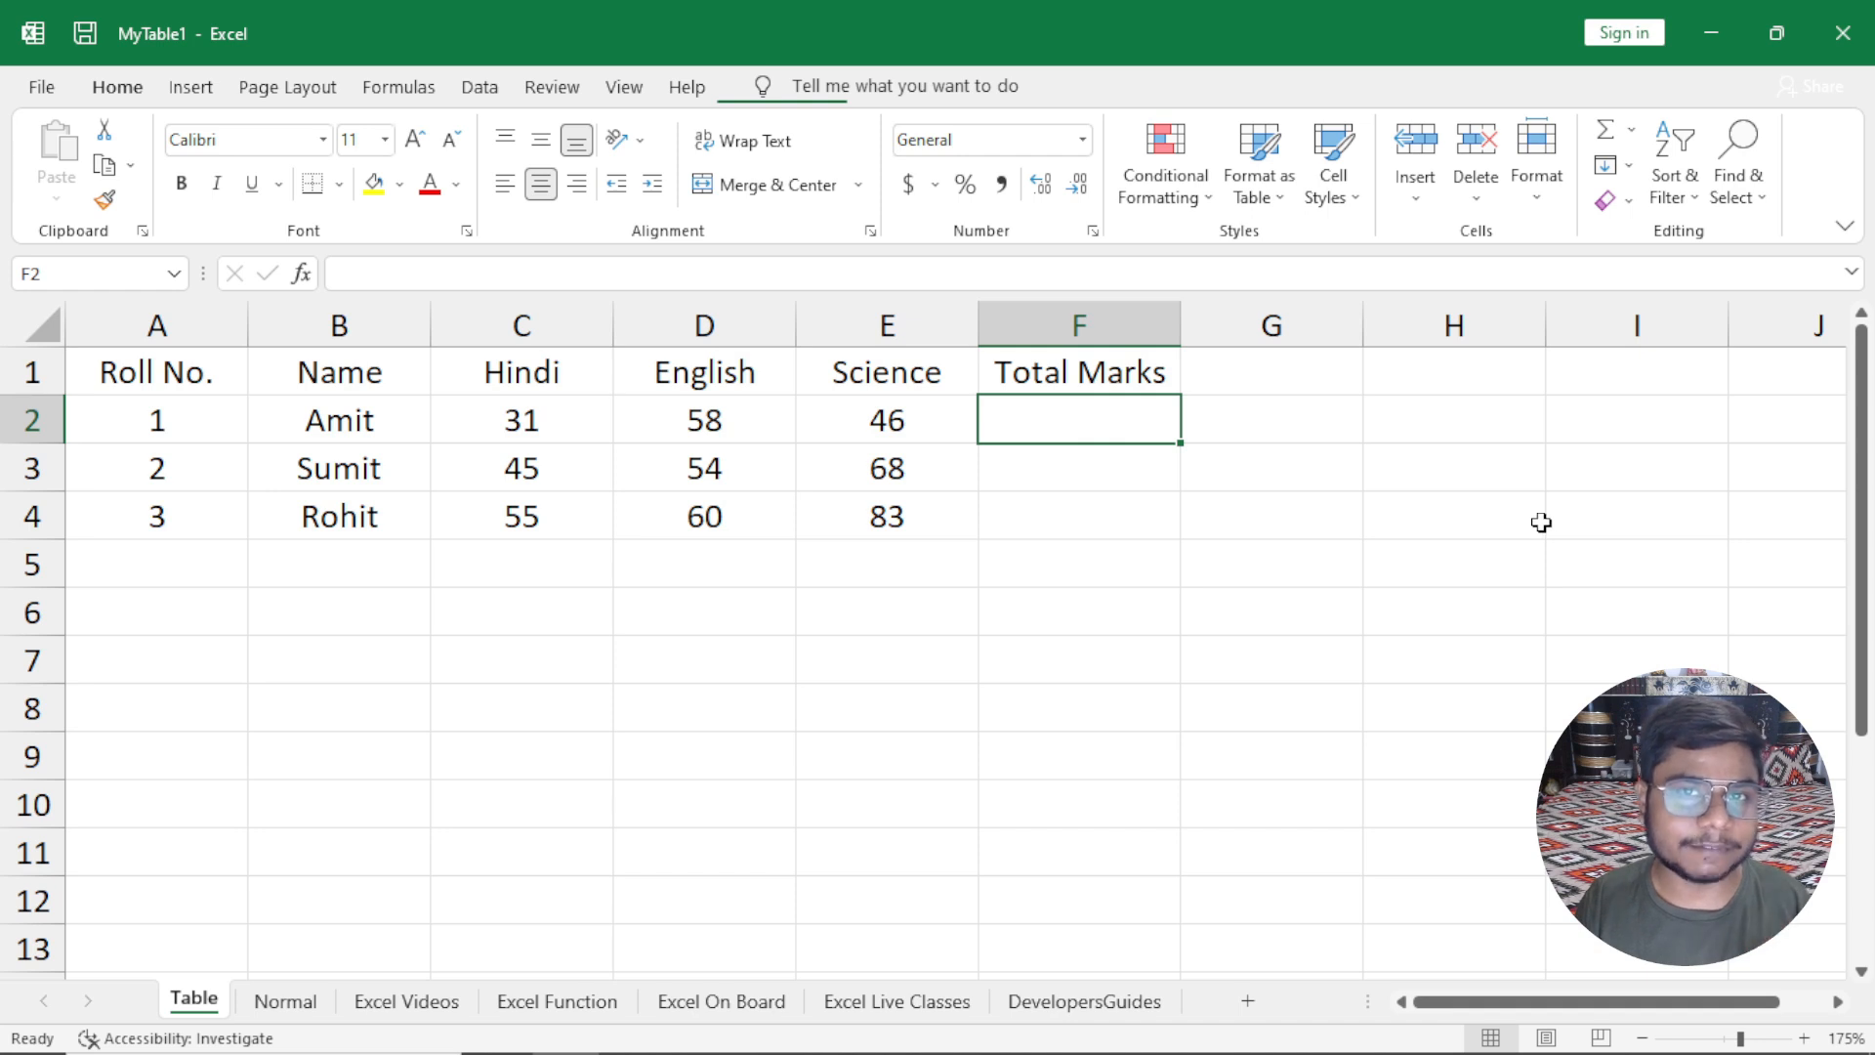
pyautogui.hotkey('alt', '=')
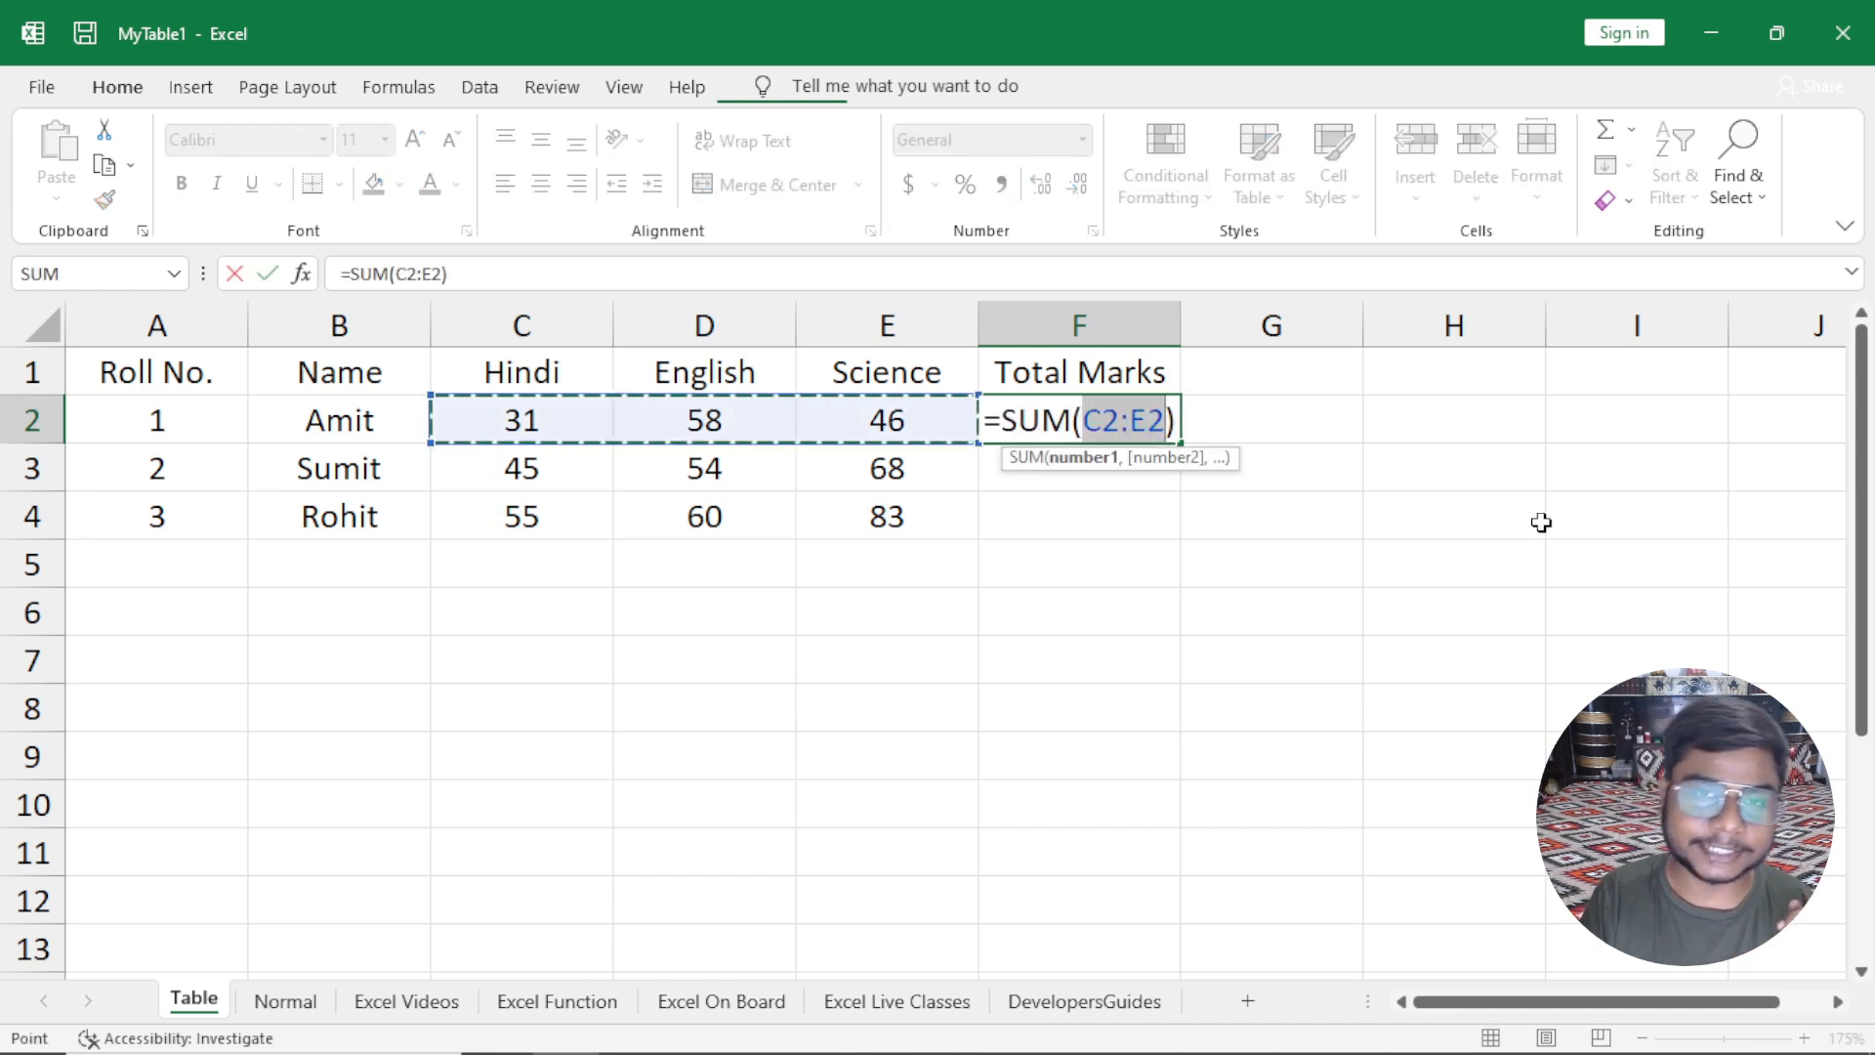
pyautogui.press('Return')
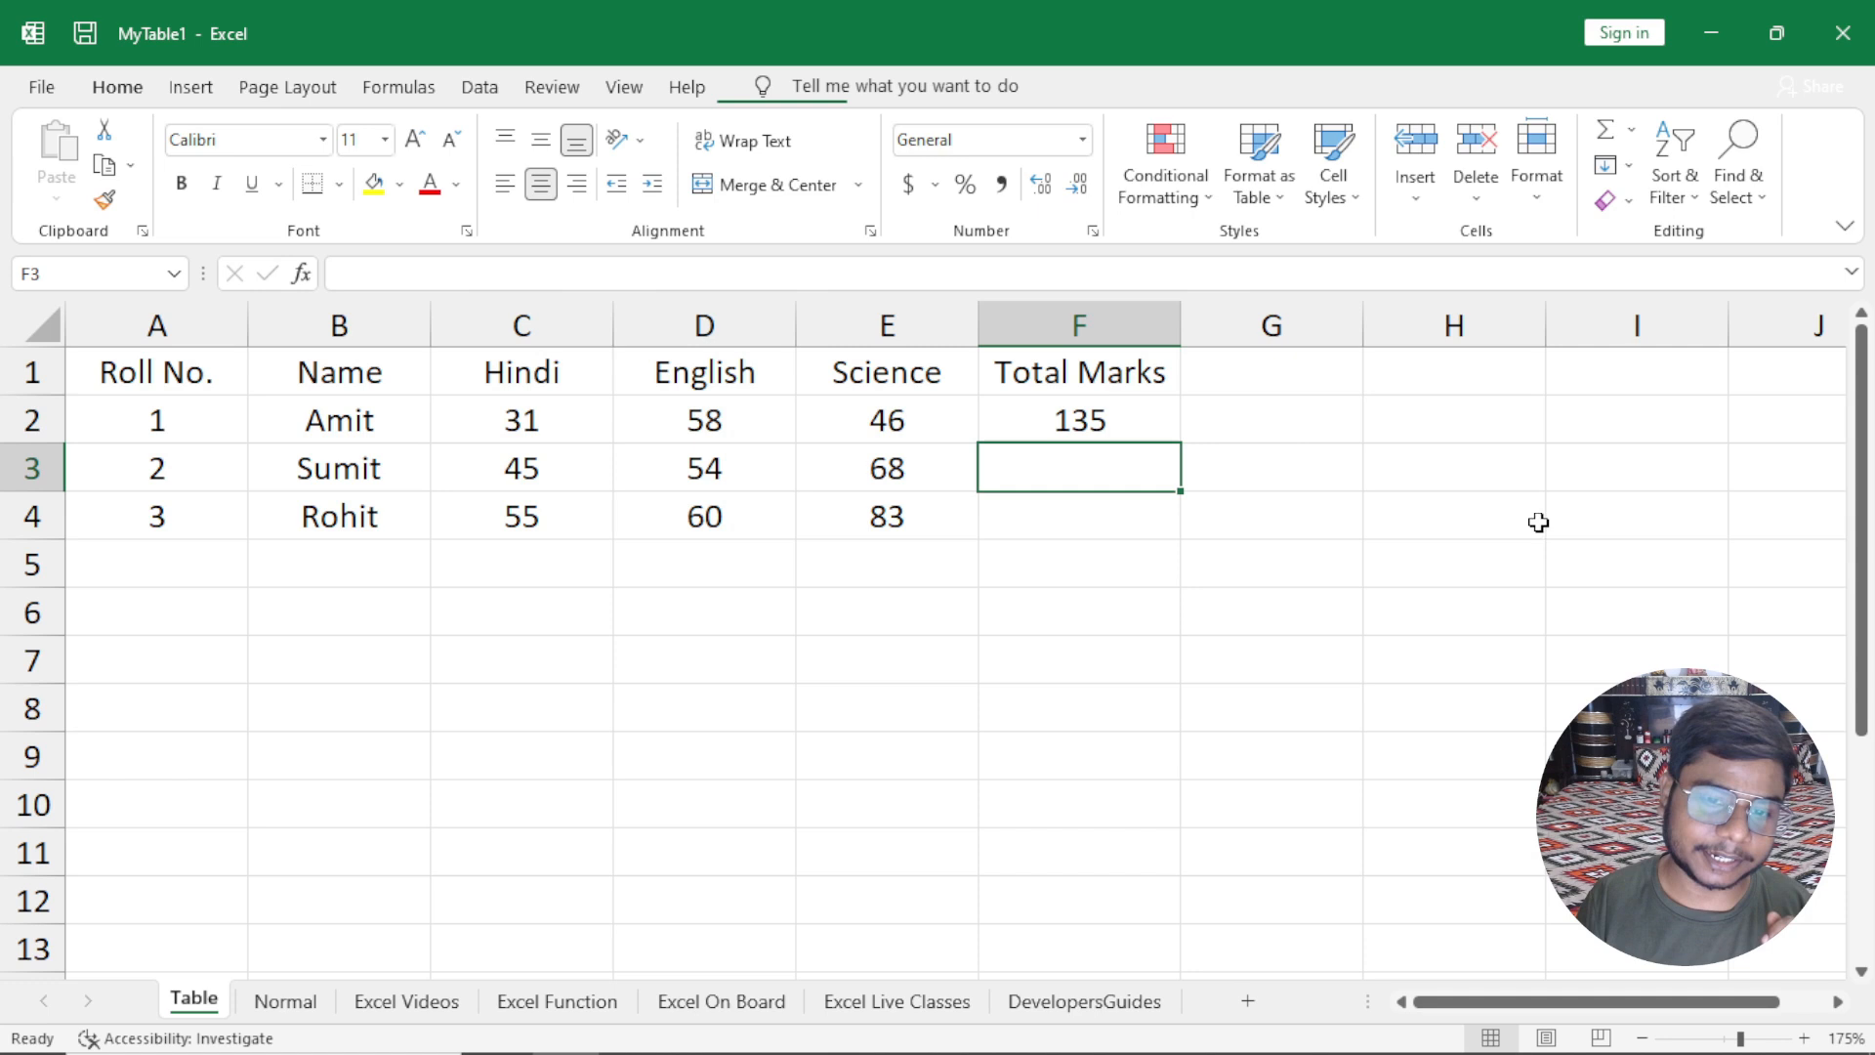
# Fill the F2 sum formula down to F4, and clear F2:F4 again.
pyautogui.click(1111, 405)
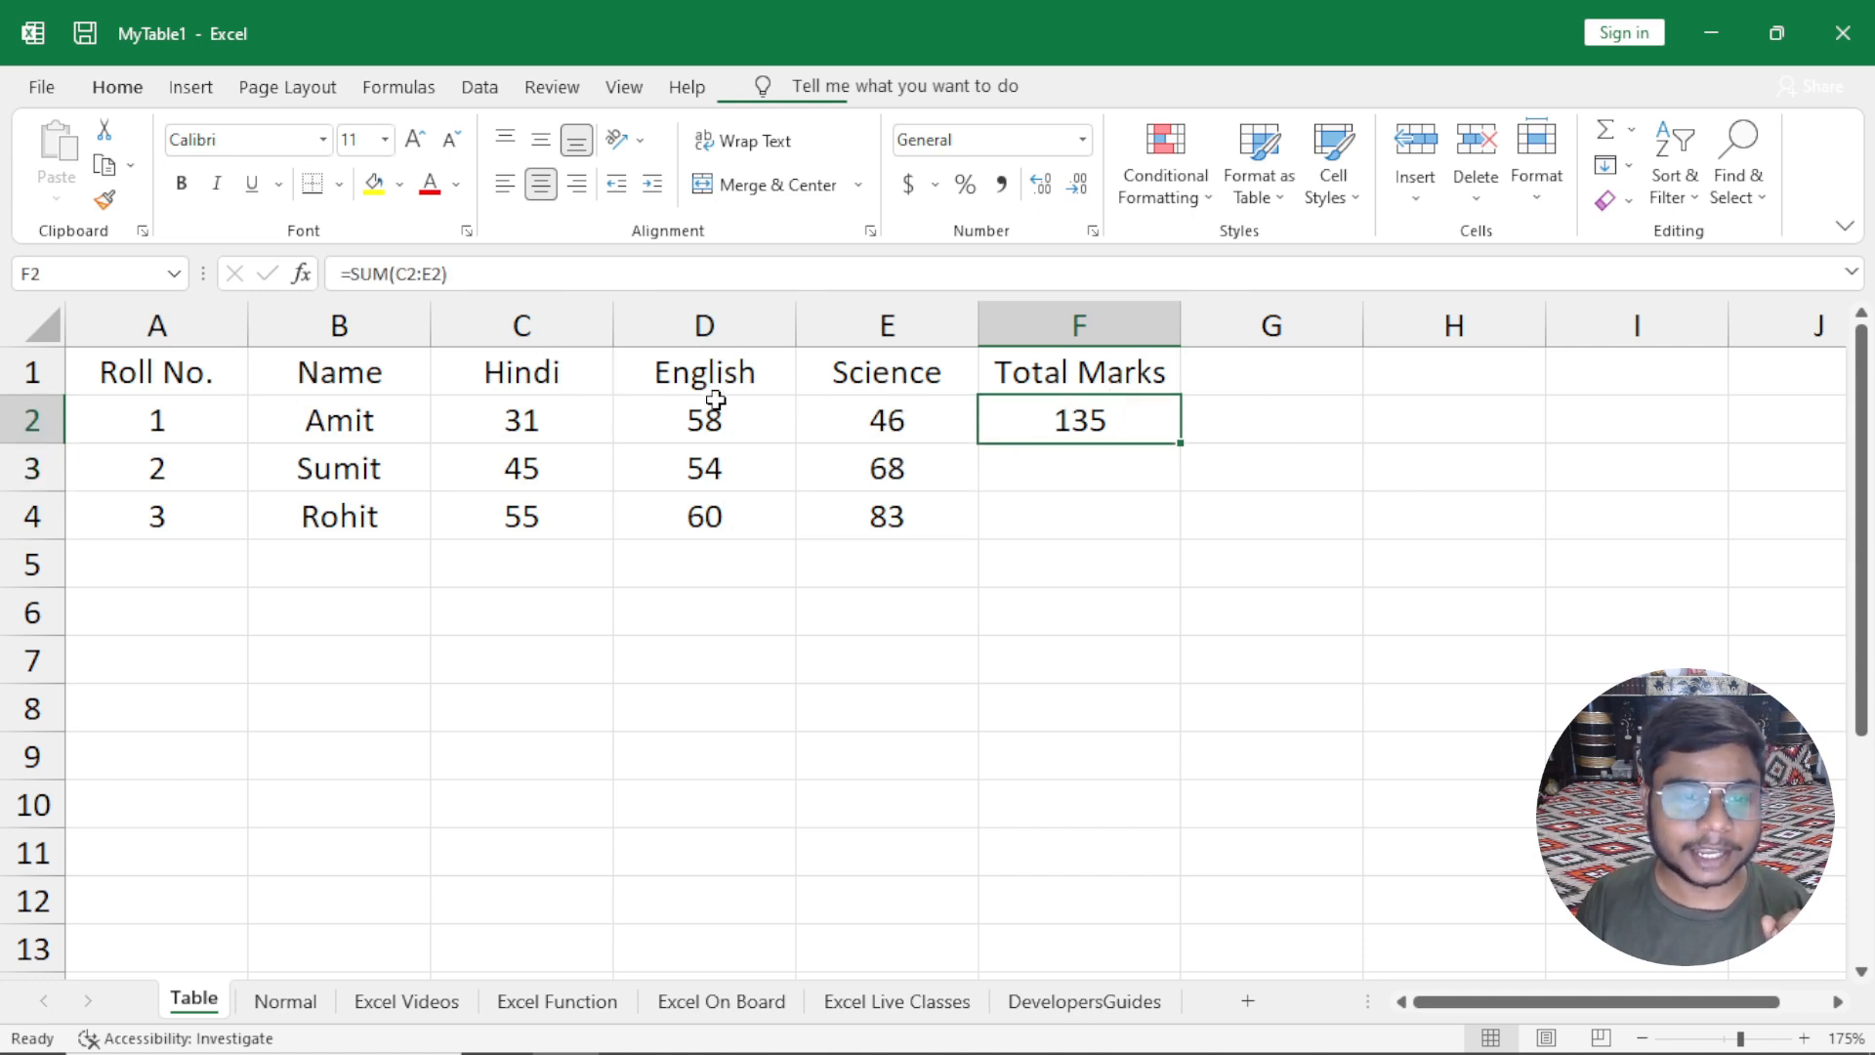
pyautogui.moveTo(502, 385); pyautogui.dragTo(900, 395)
pyautogui.click(1016, 429)
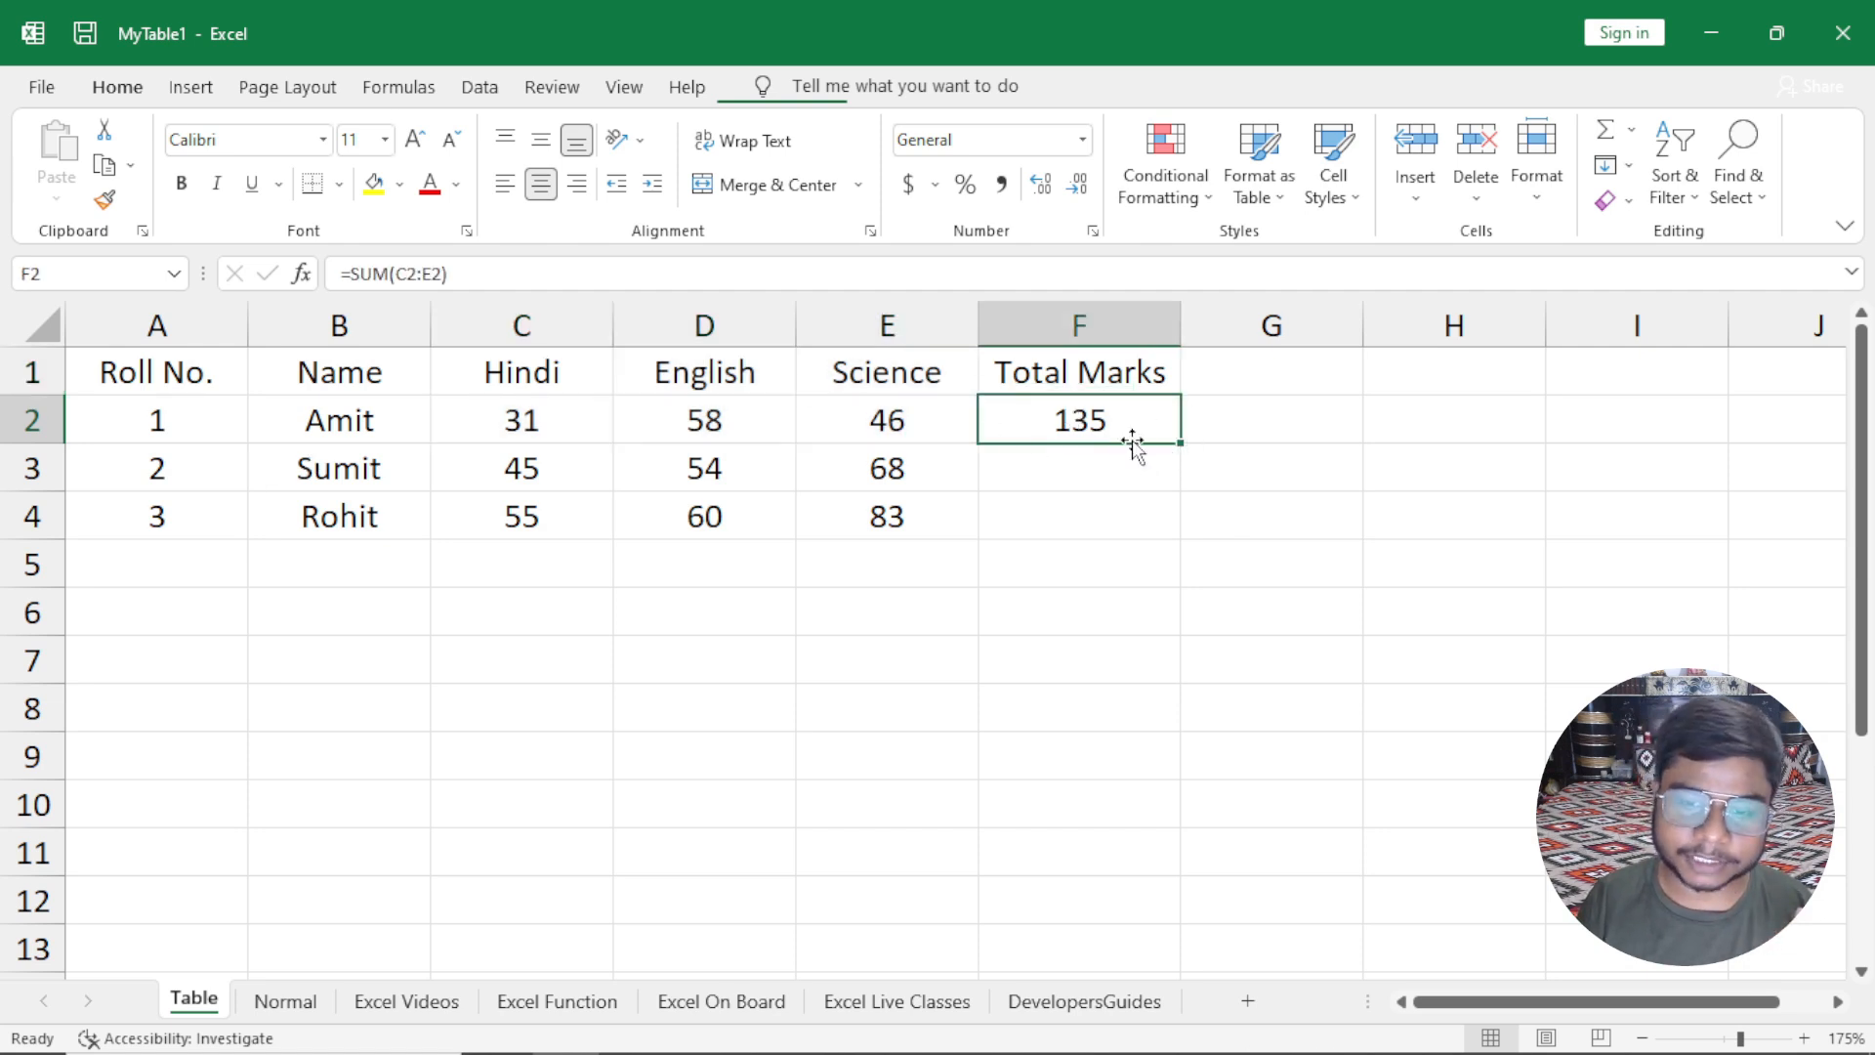
pyautogui.moveTo(1181, 444); pyautogui.dragTo(1193, 557)
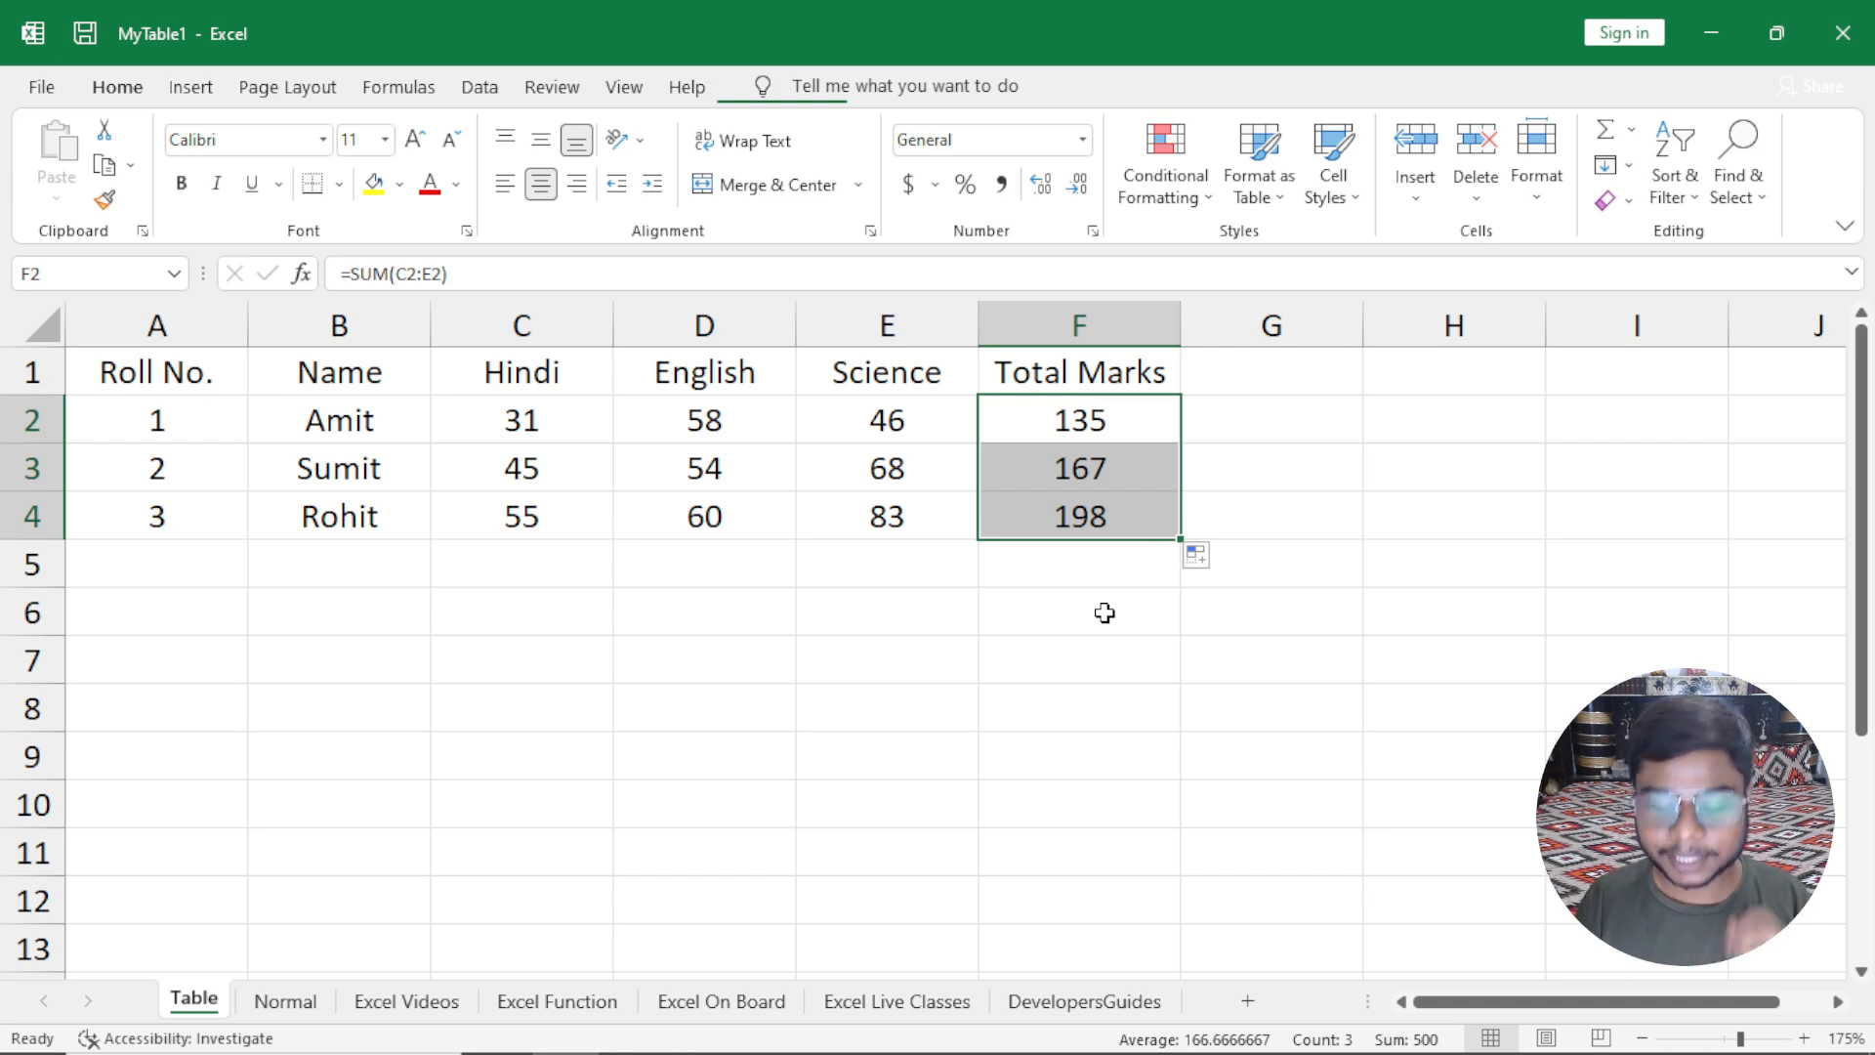
pyautogui.press('Delete')
# Format A1:F4 as a table with headers in the gold Light style with a solid header row.
pyautogui.click(690, 426)
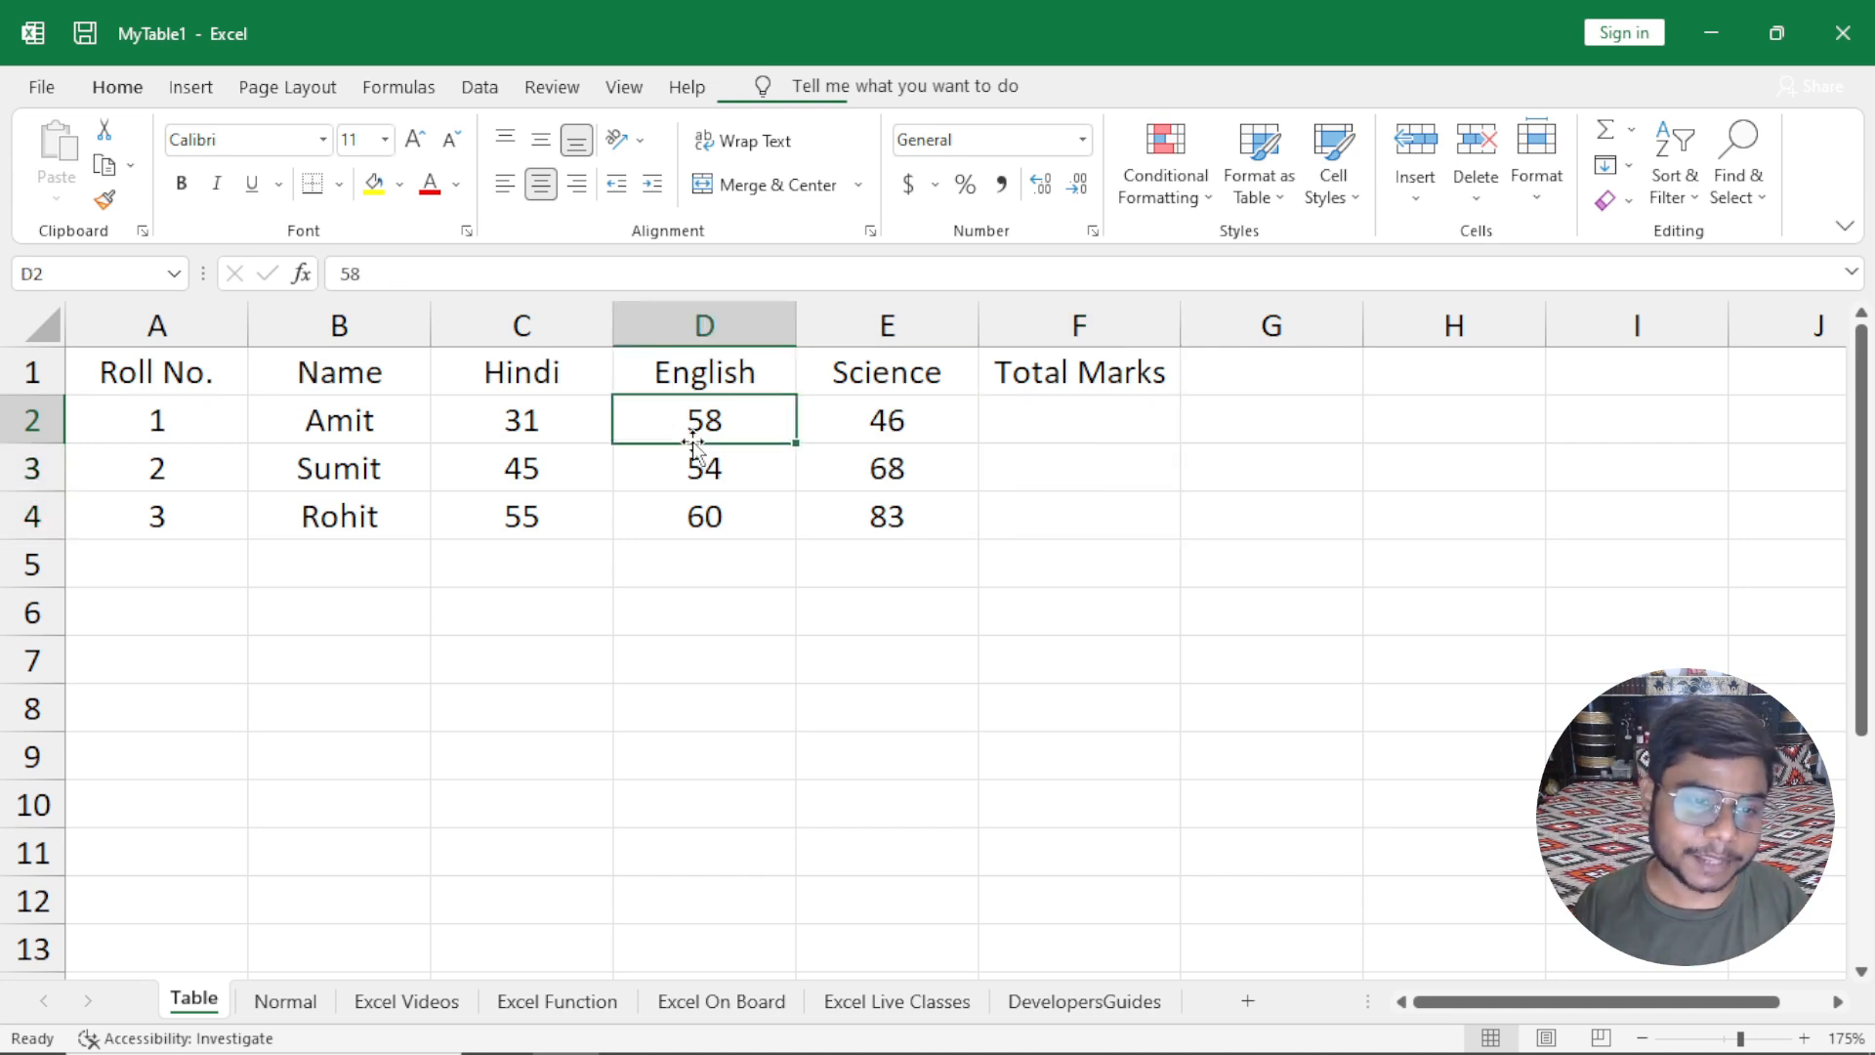
pyautogui.click(1274, 196)
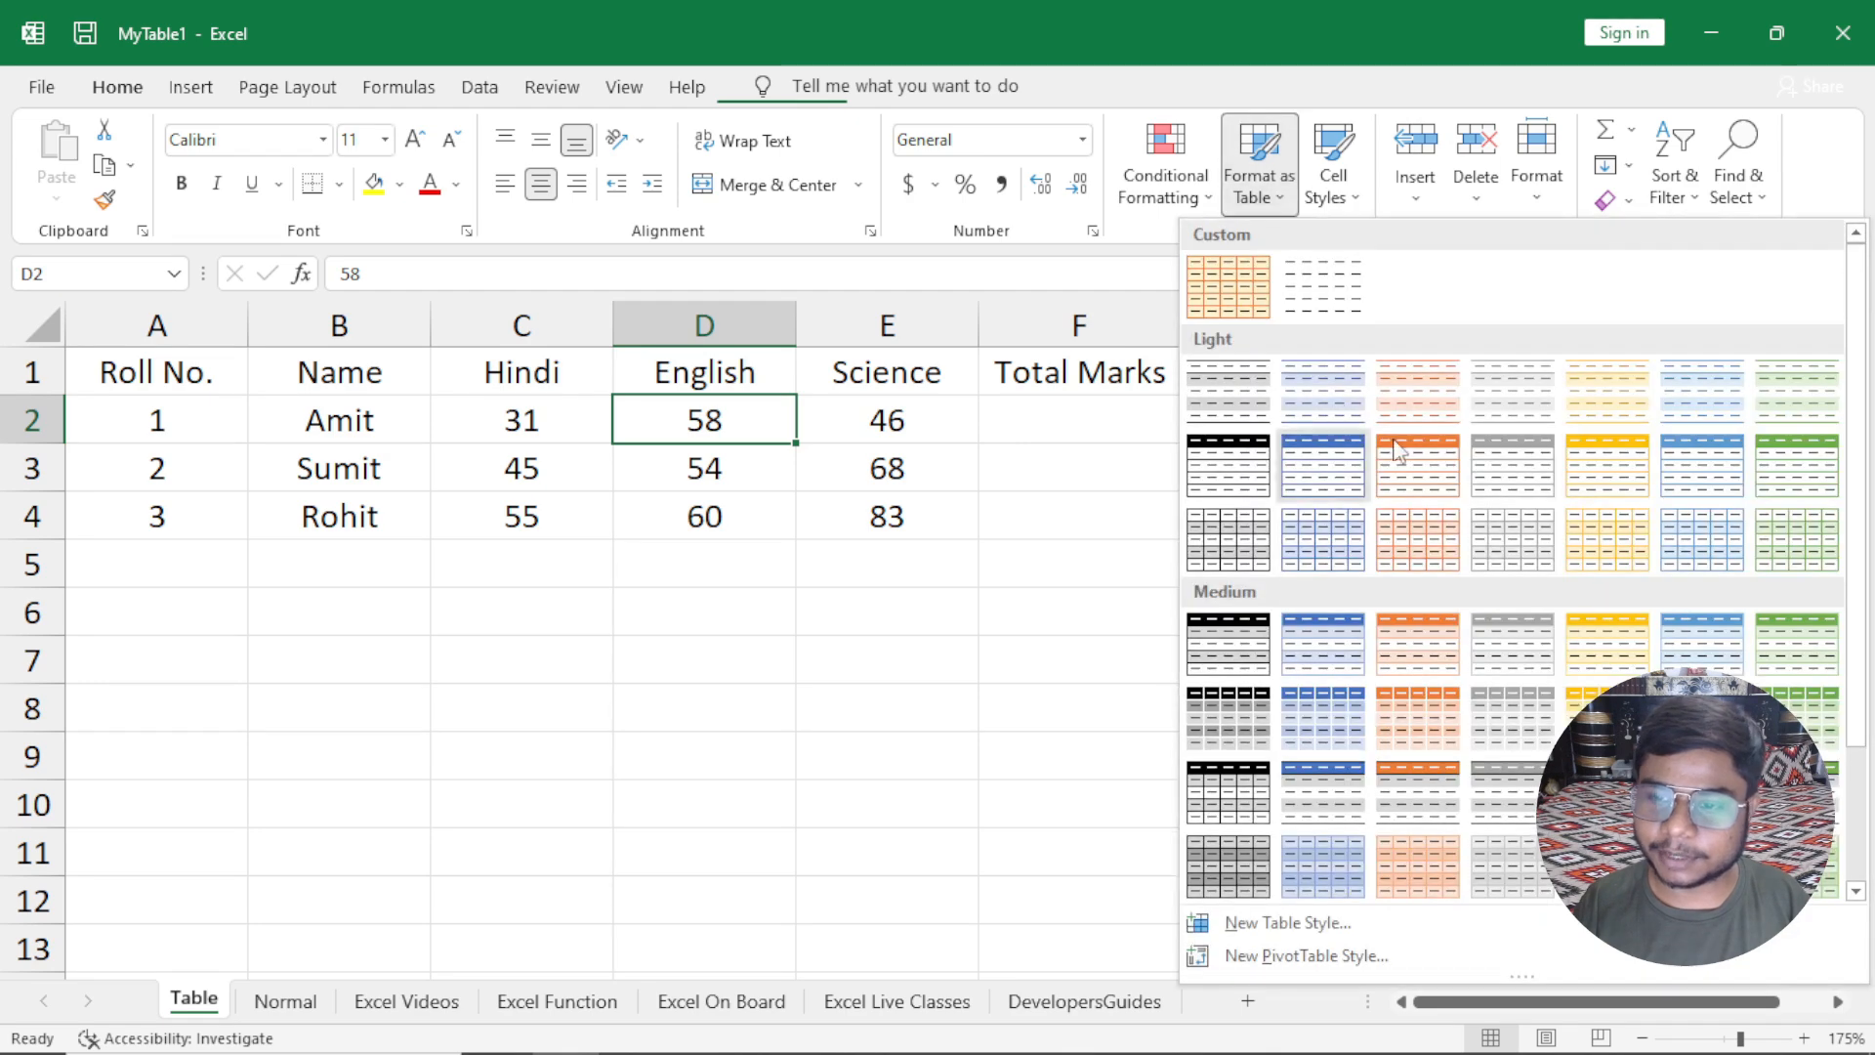
pyautogui.click(1621, 496)
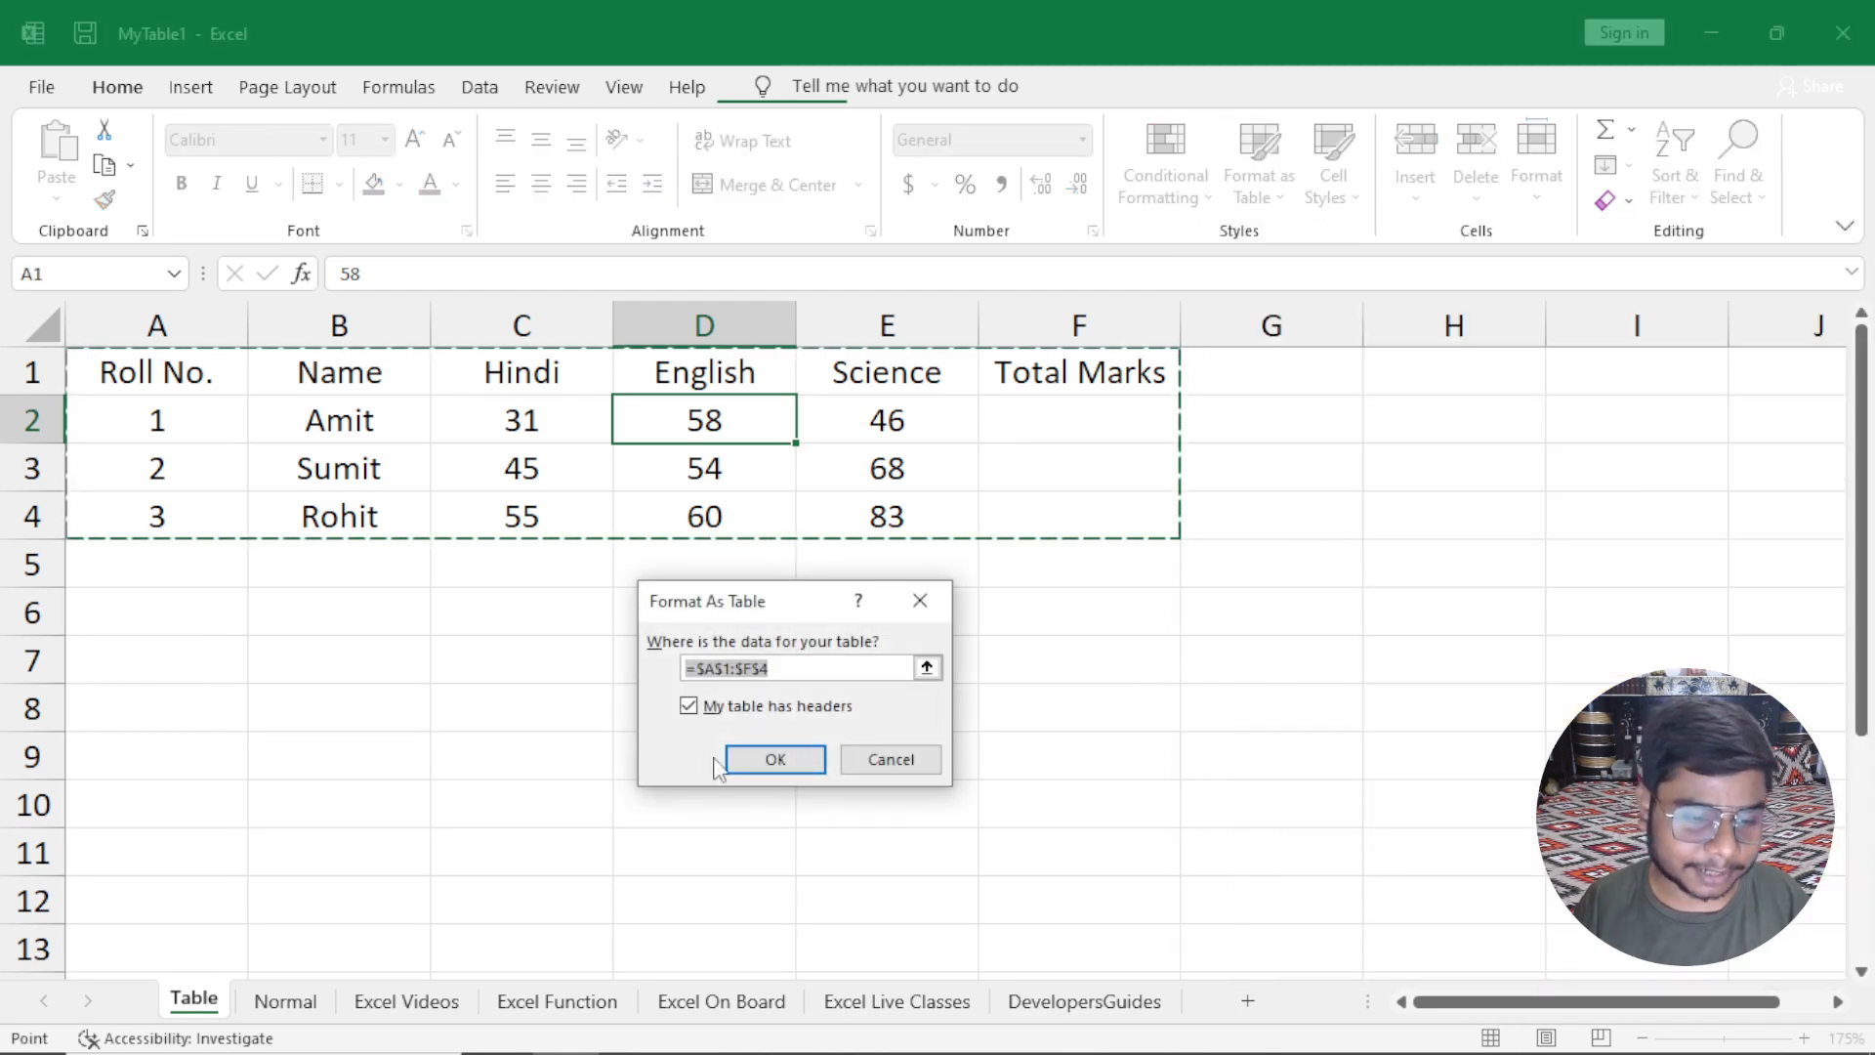
pyautogui.click(738, 766)
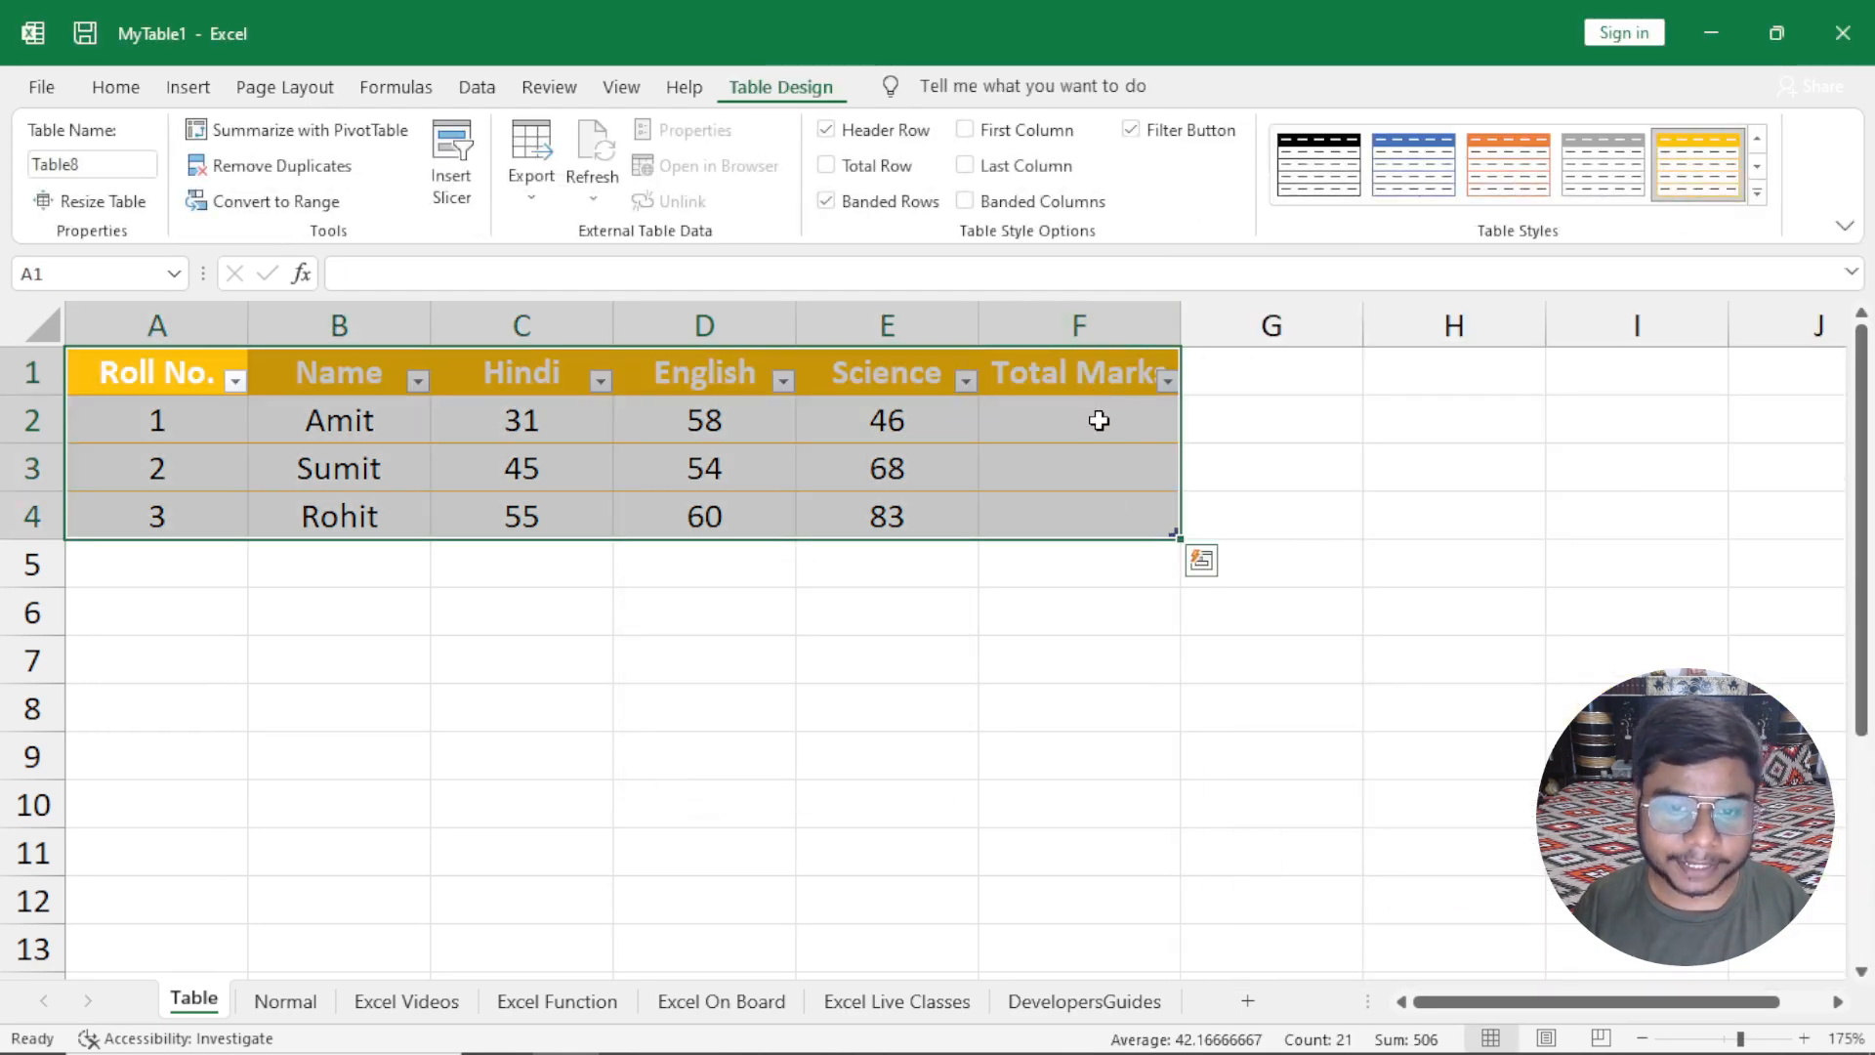
# Widen the Total Marks column slightly and fill it with the AutoSum formula =SUM(Table8[@[Hindi]:[Science]]) entered in F2.
pyautogui.click(1096, 418)
pyautogui.moveTo(1176, 326); pyautogui.dragTo(1202, 326)
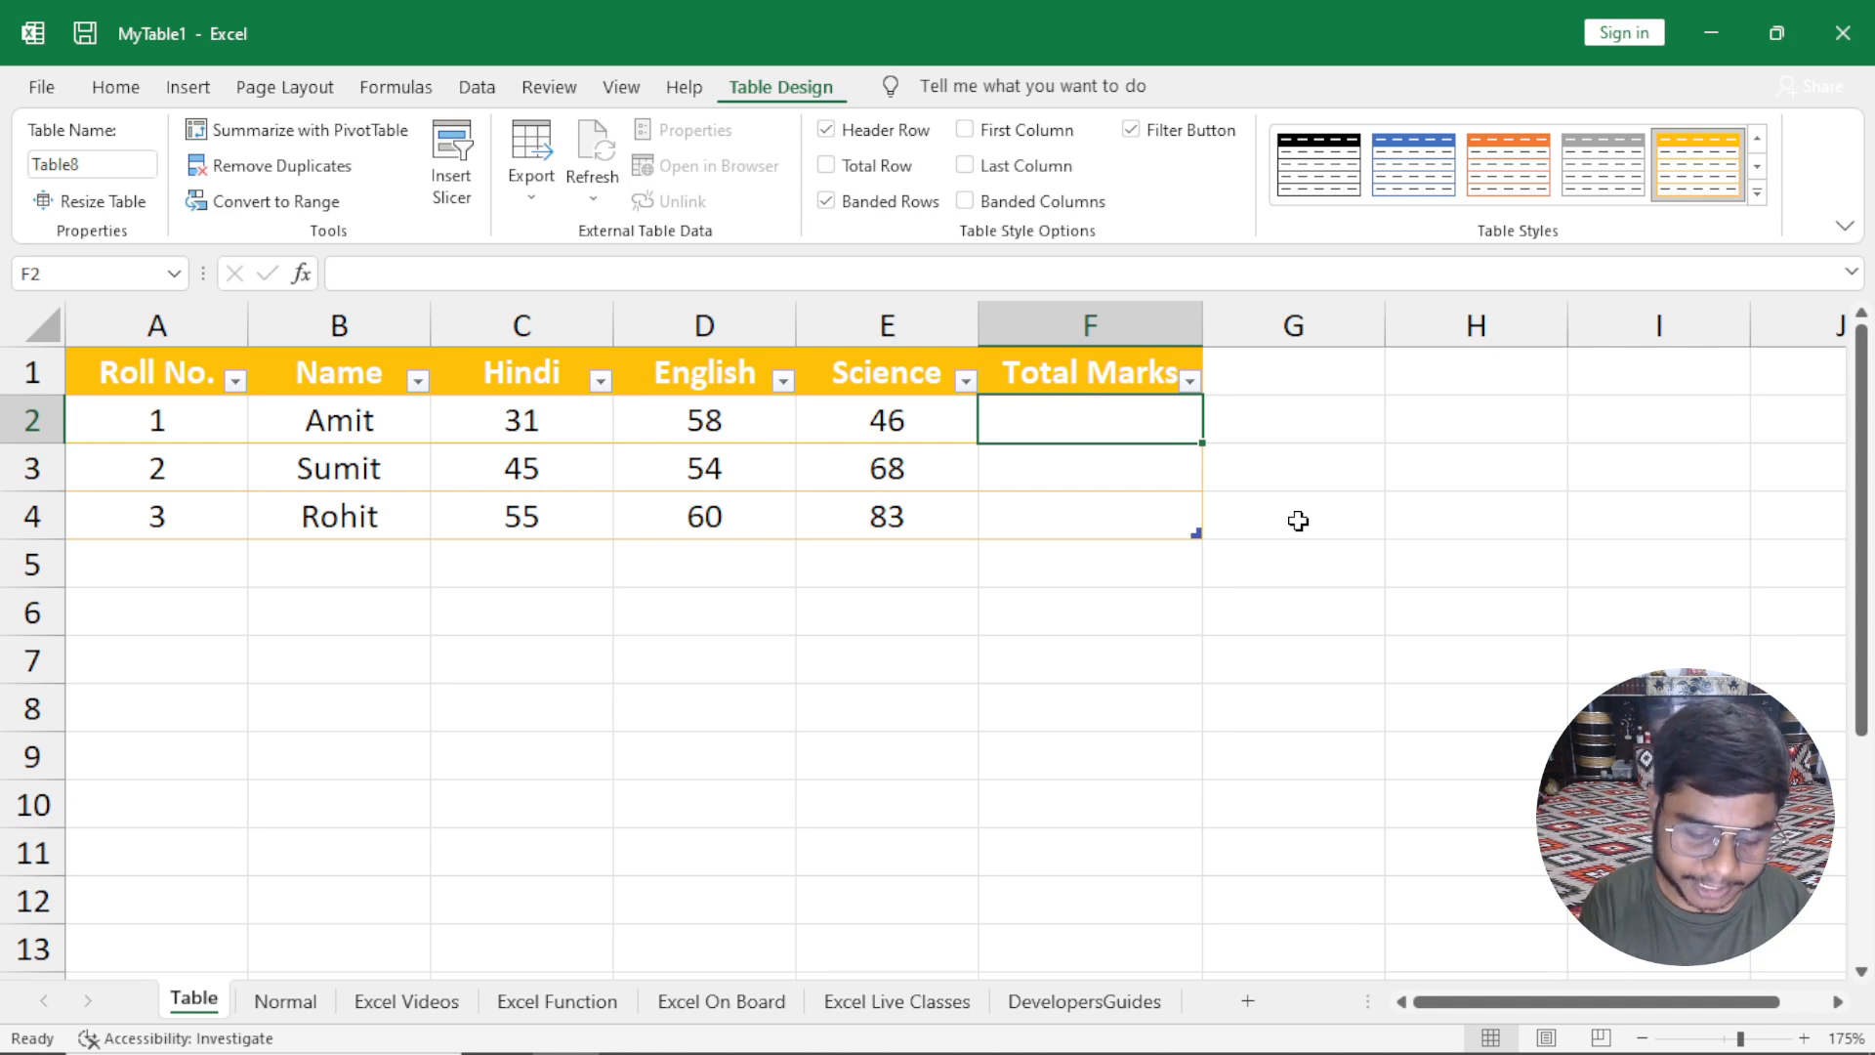
pyautogui.hotkey('alt', '=')
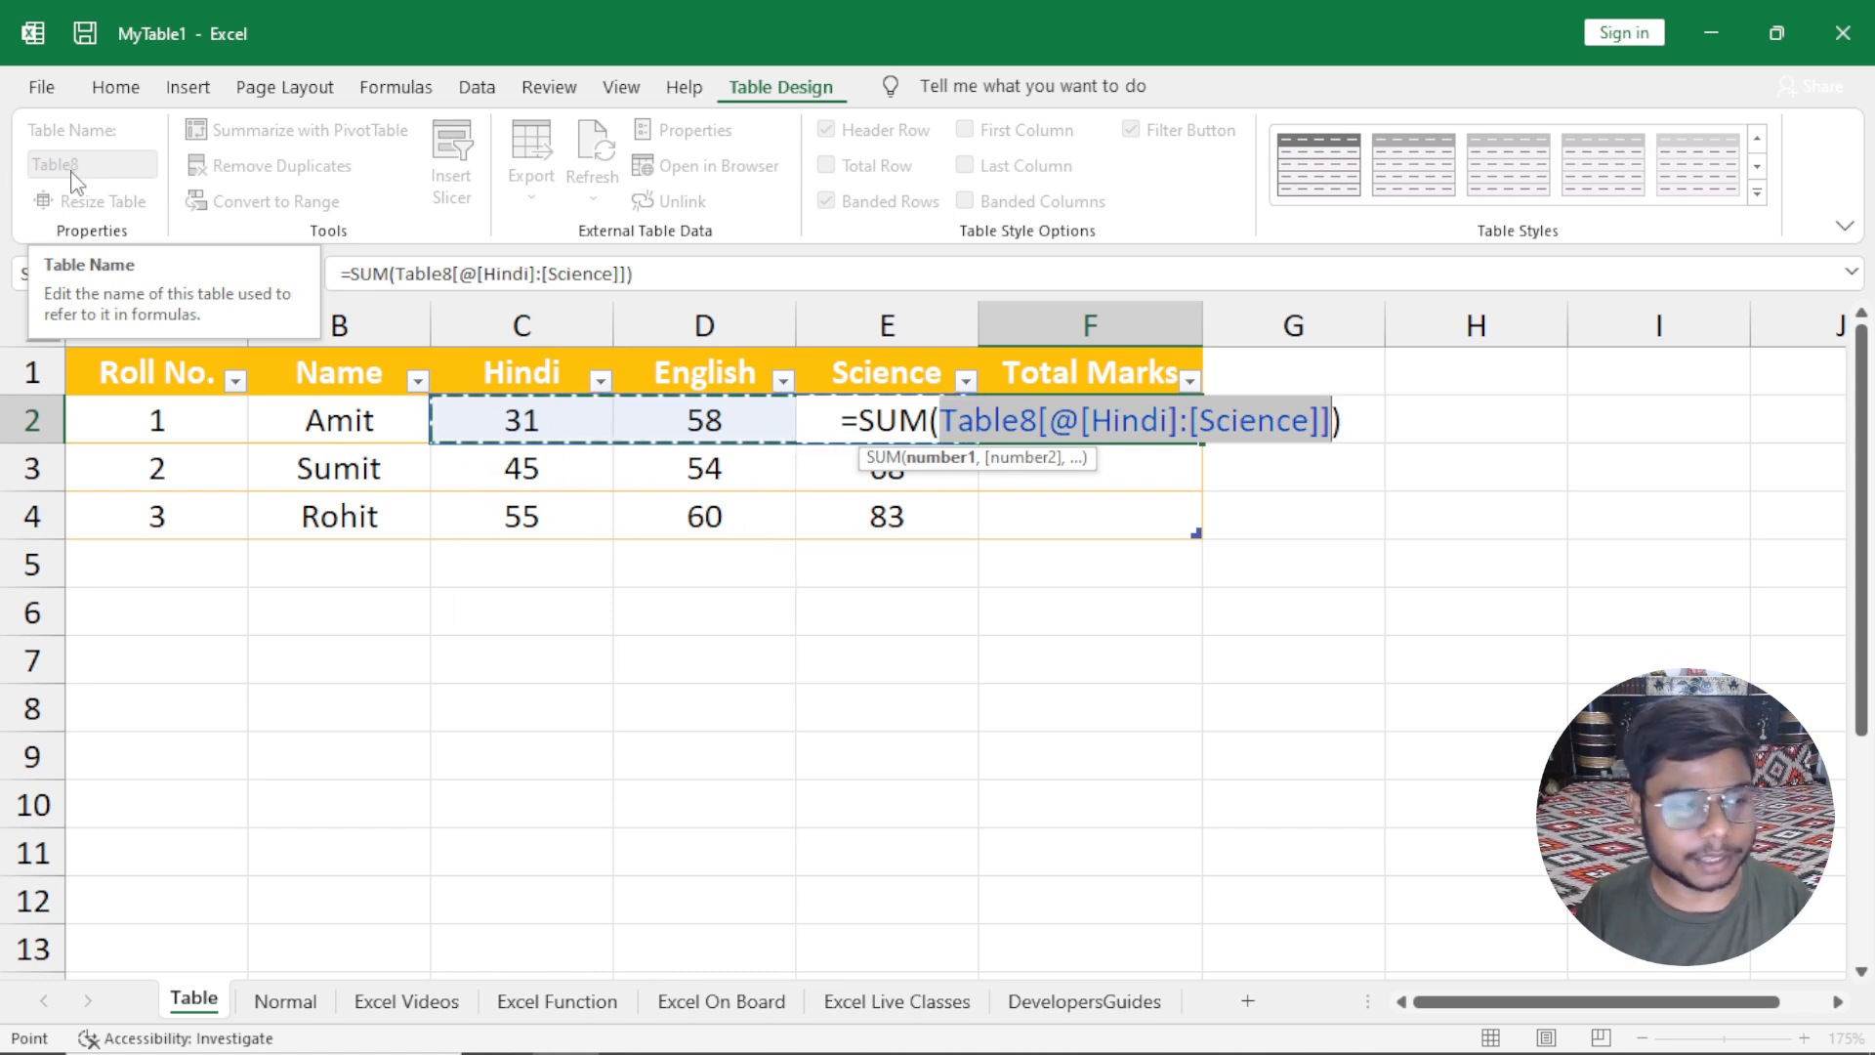
pyautogui.press('Return')
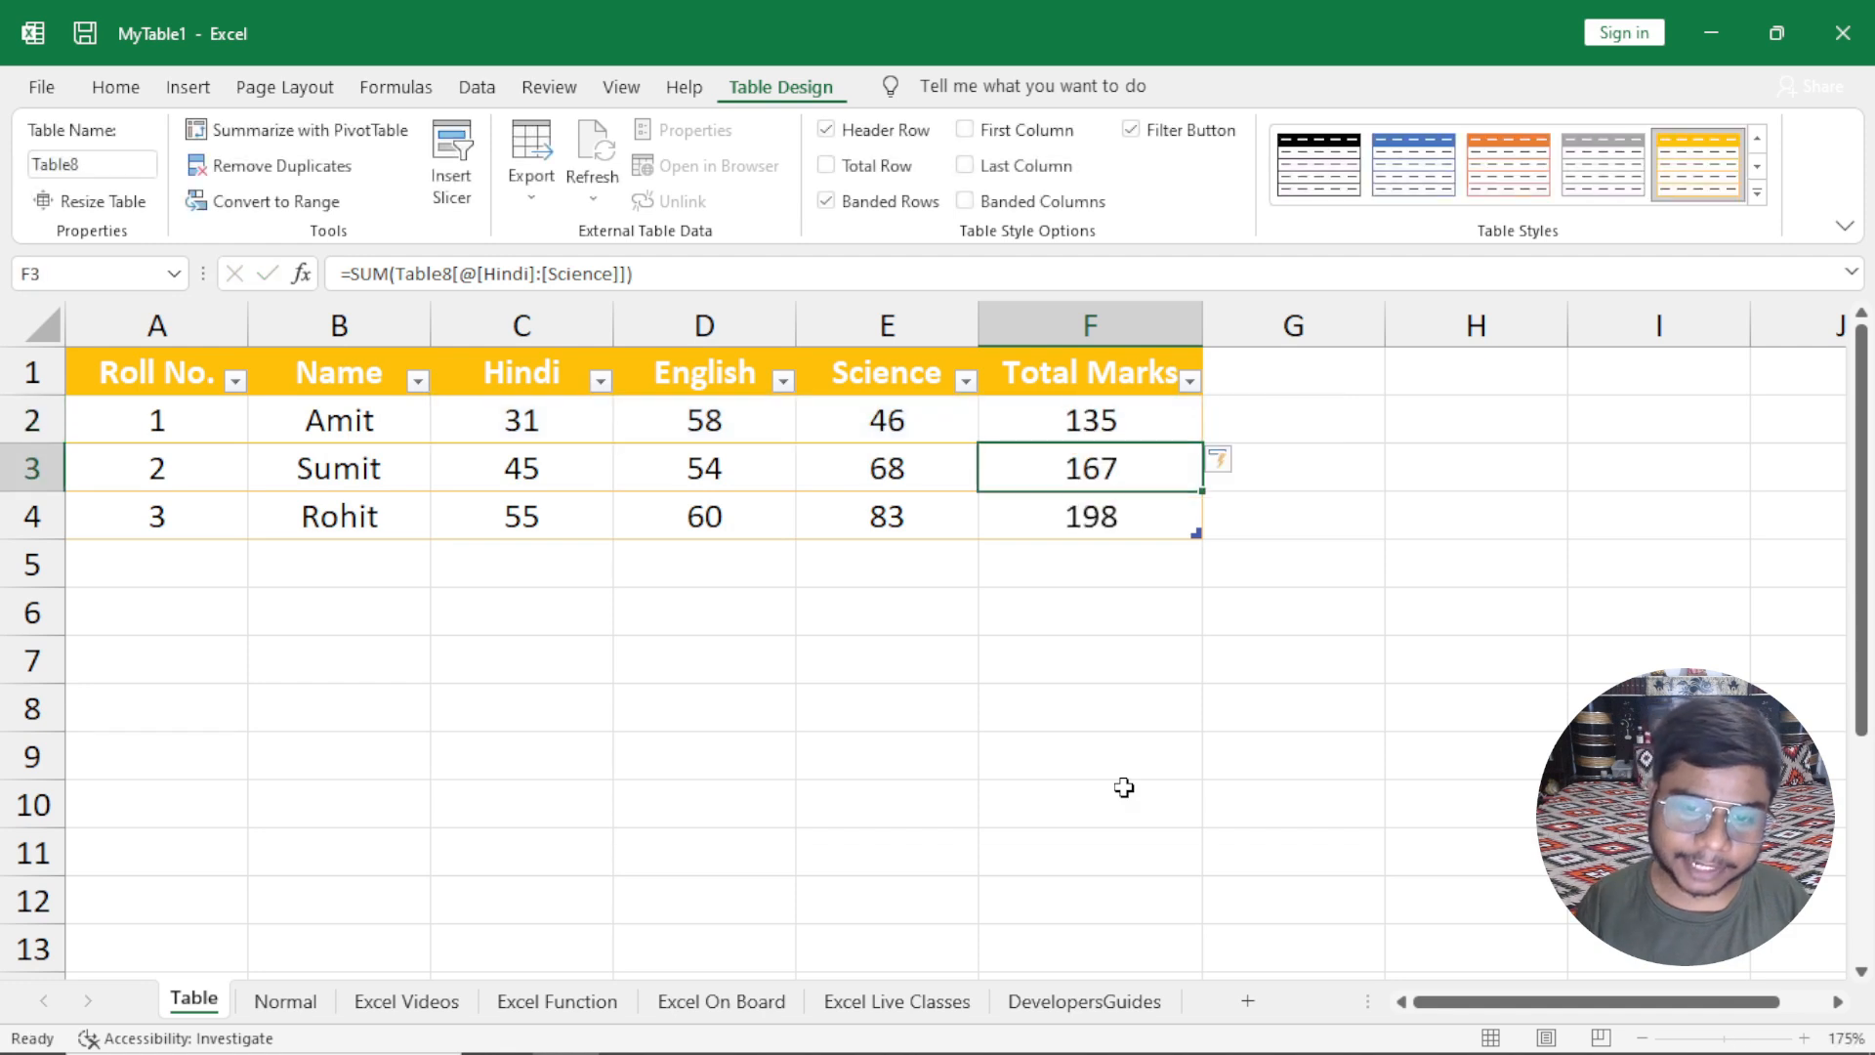
pyautogui.click(1081, 418)
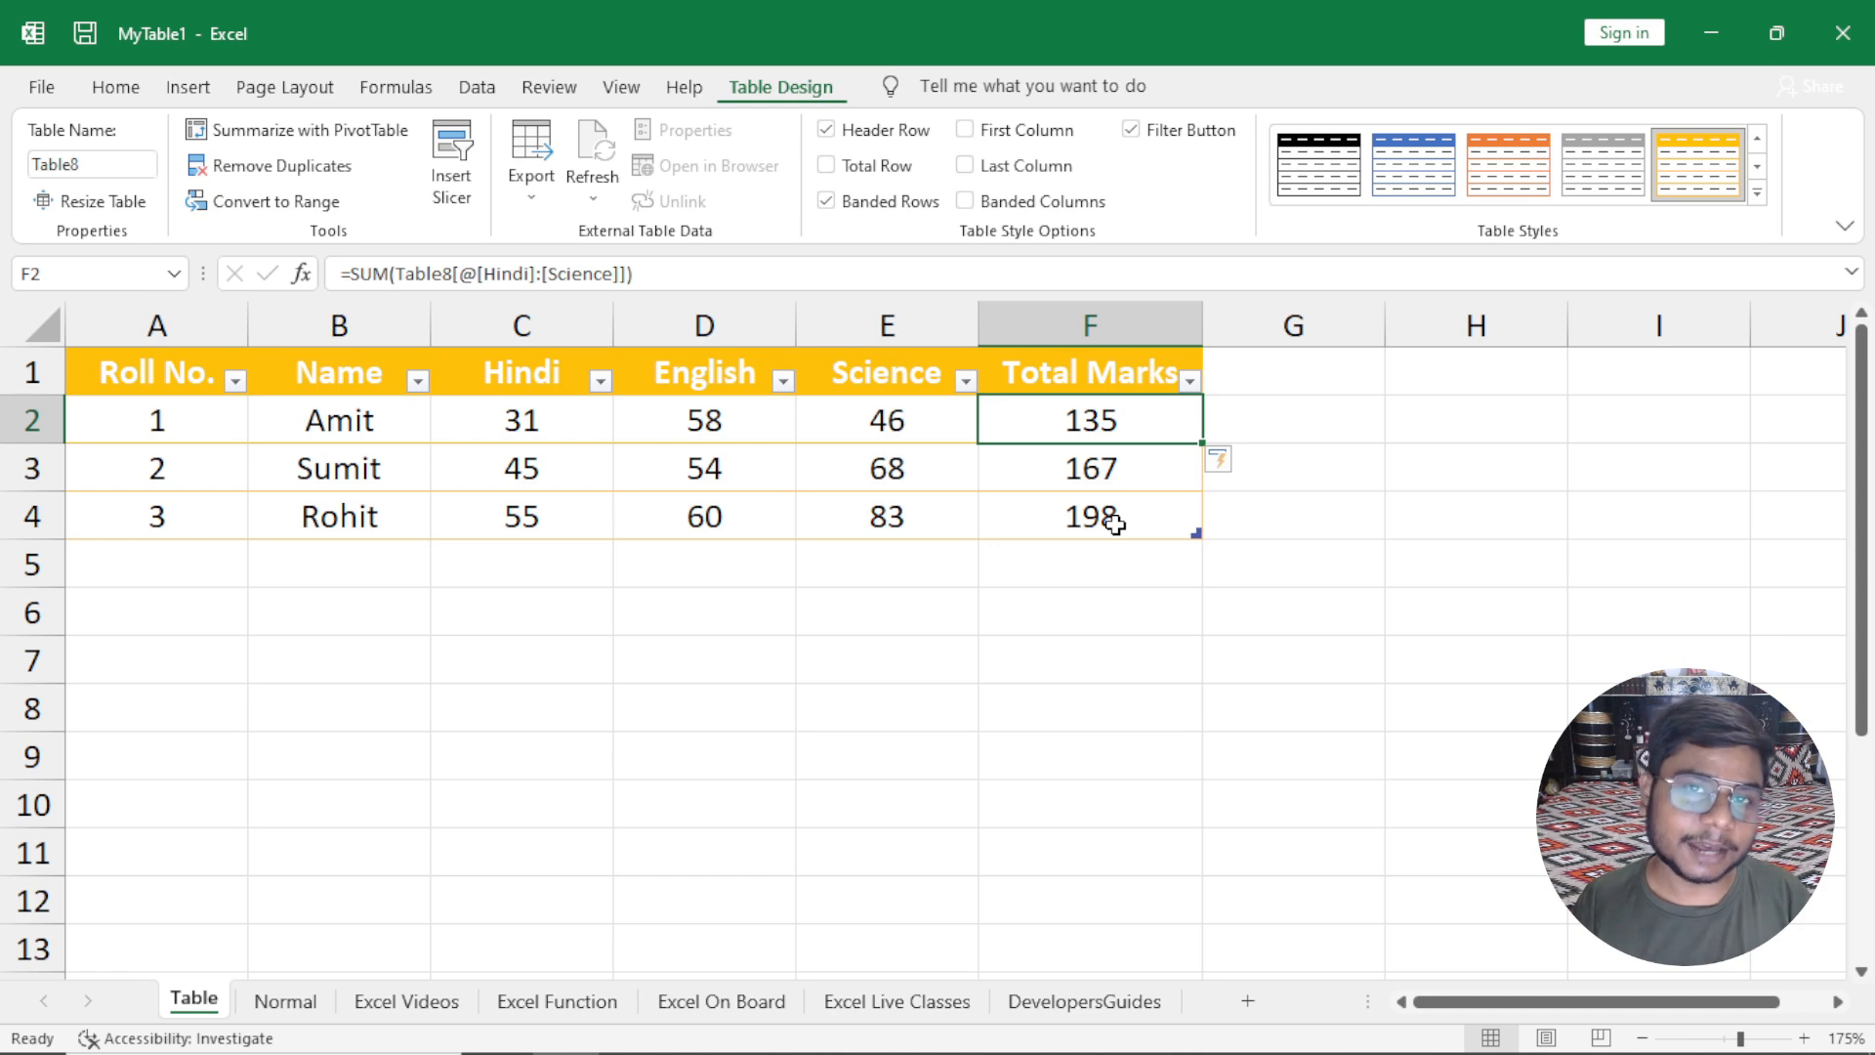
# Add a fourth student directly below the table in row 5, entering roll number 4 and the student's name.
pyautogui.click(155, 562)
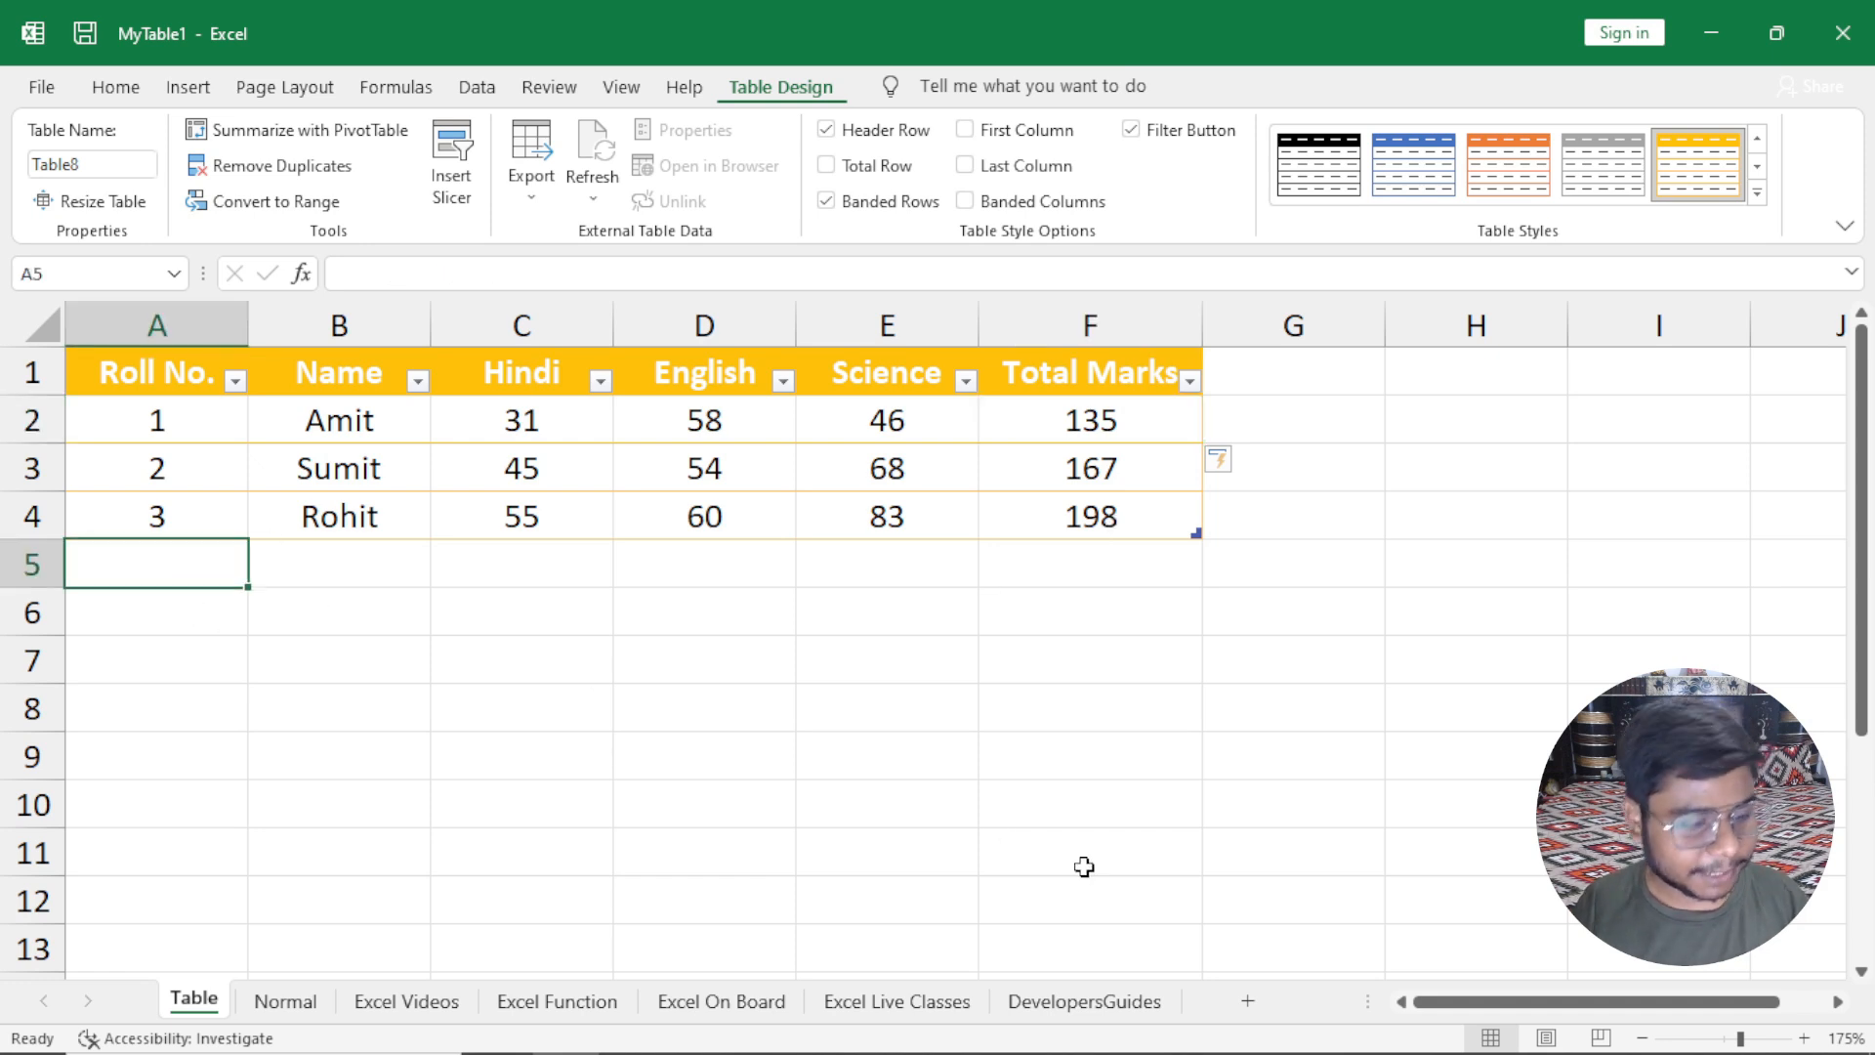
pyautogui.write('4')
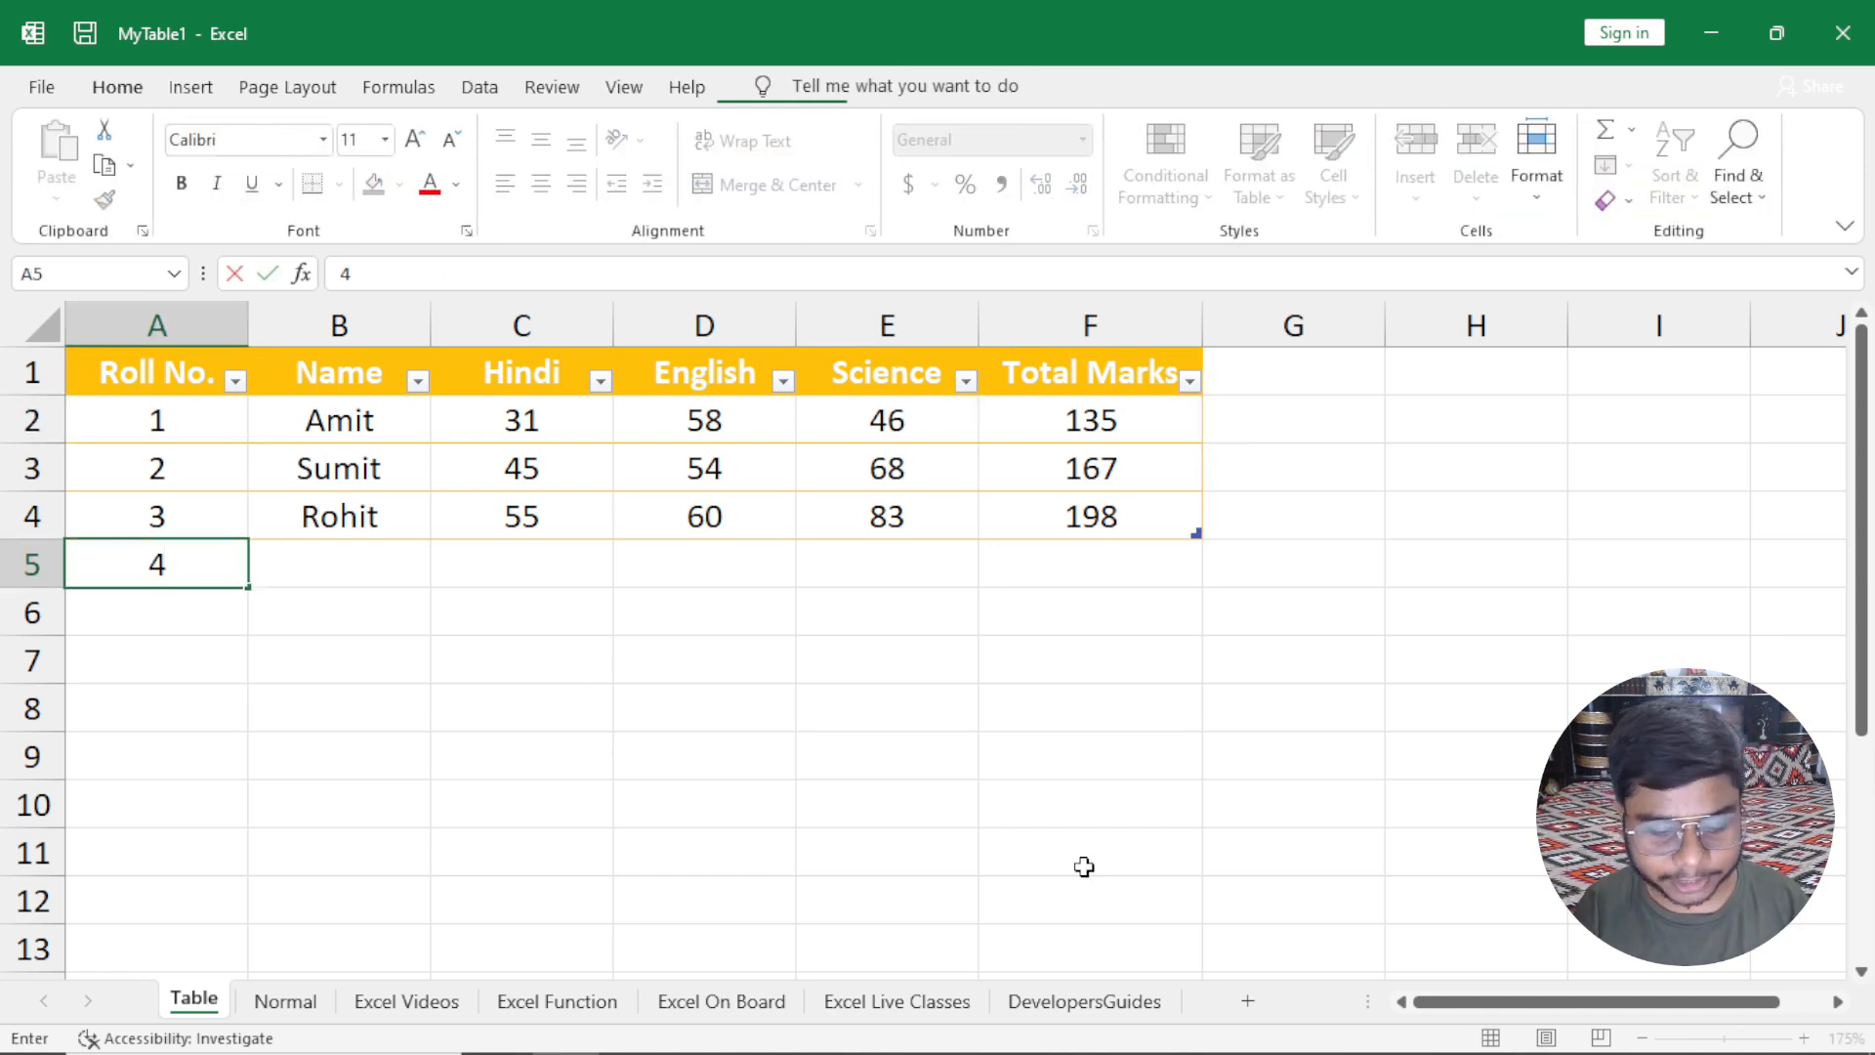
pyautogui.hotkey('ctrl', 'Return')
pyautogui.press('Tab')
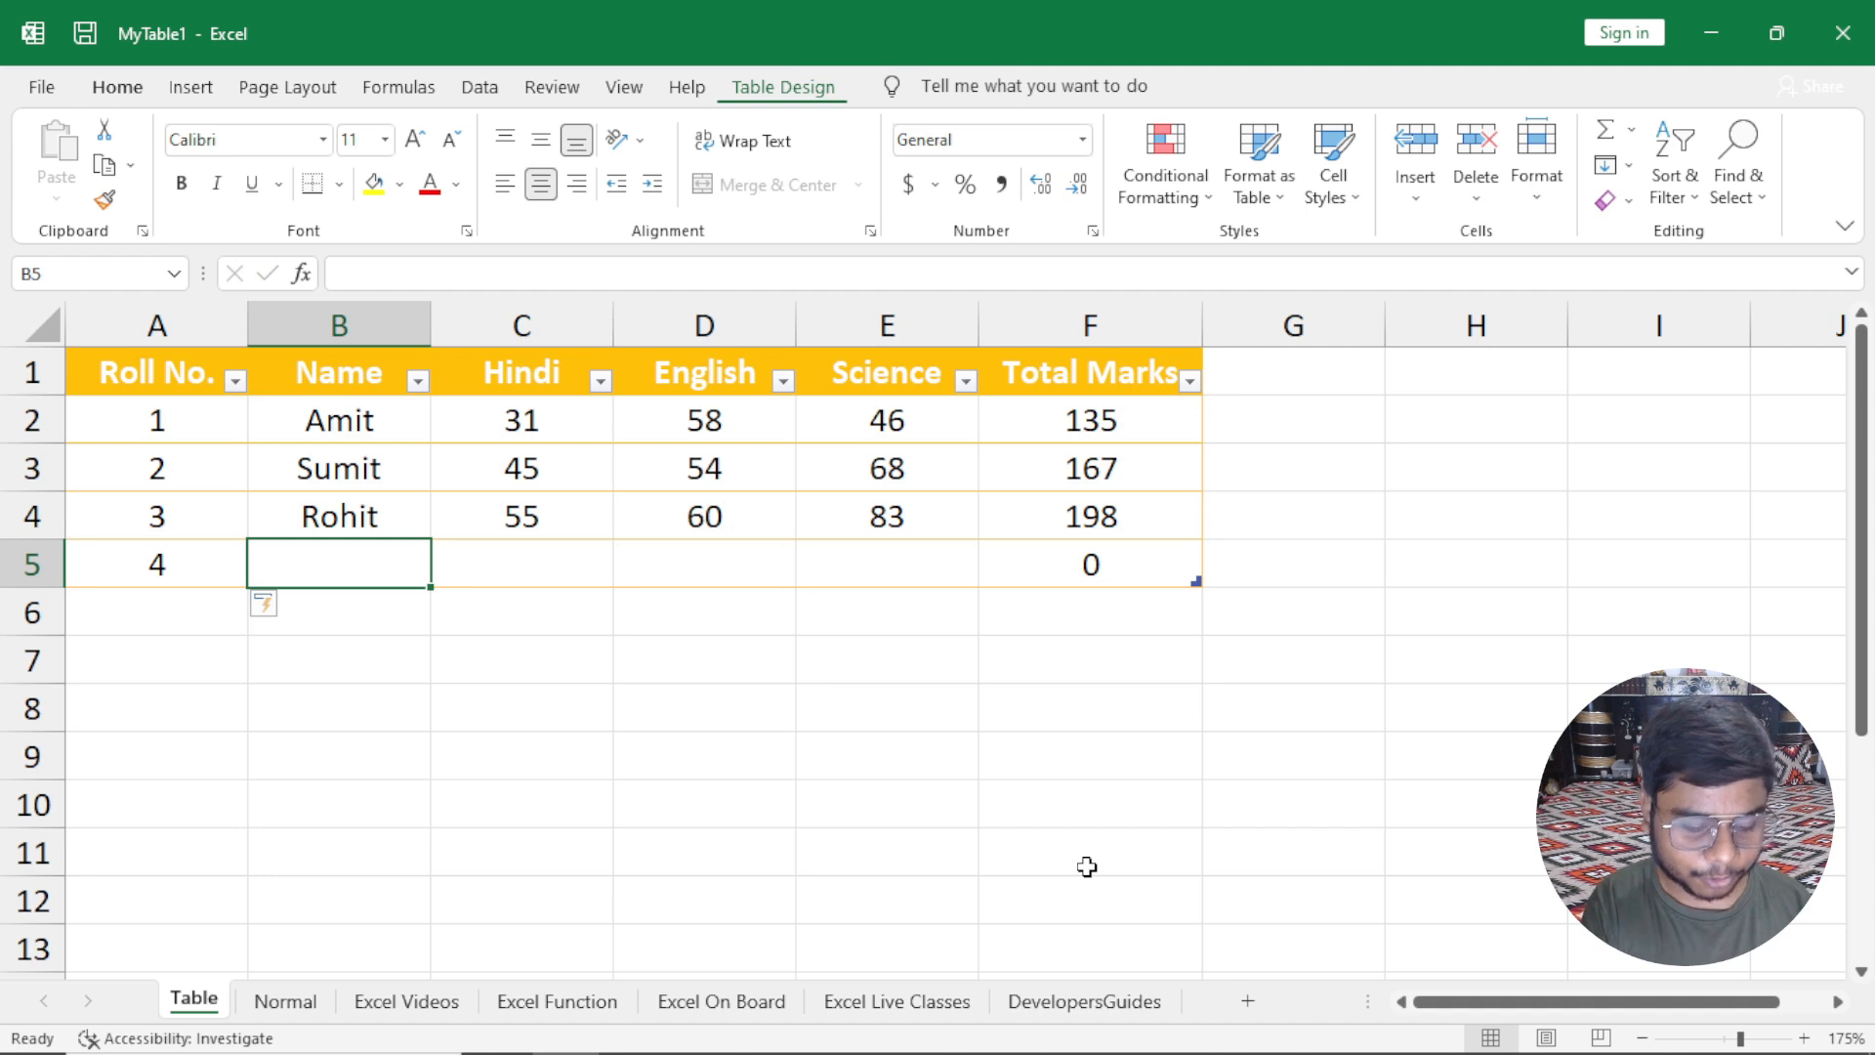
pyautogui.write('Kaushal')
pyautogui.press('Tab')
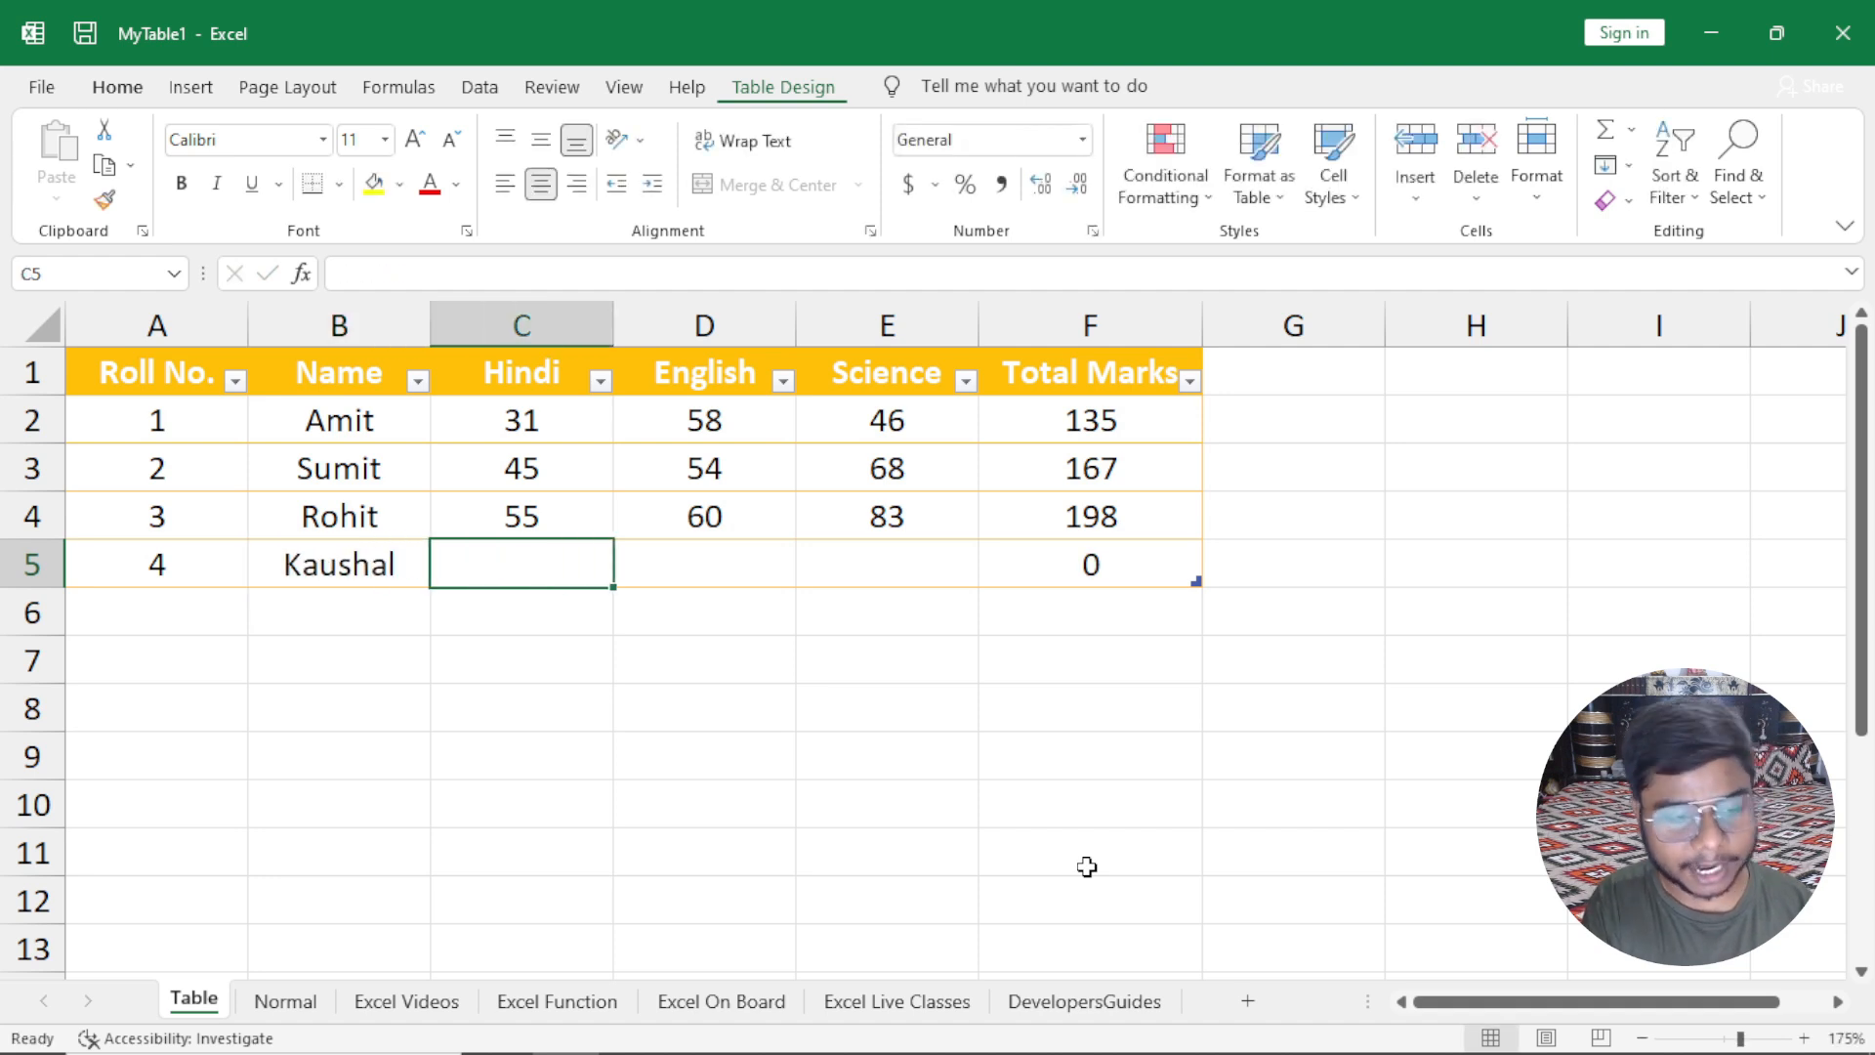
# Examine the Total Marks formula in F5 for the new table row.
pyautogui.click(1101, 558)
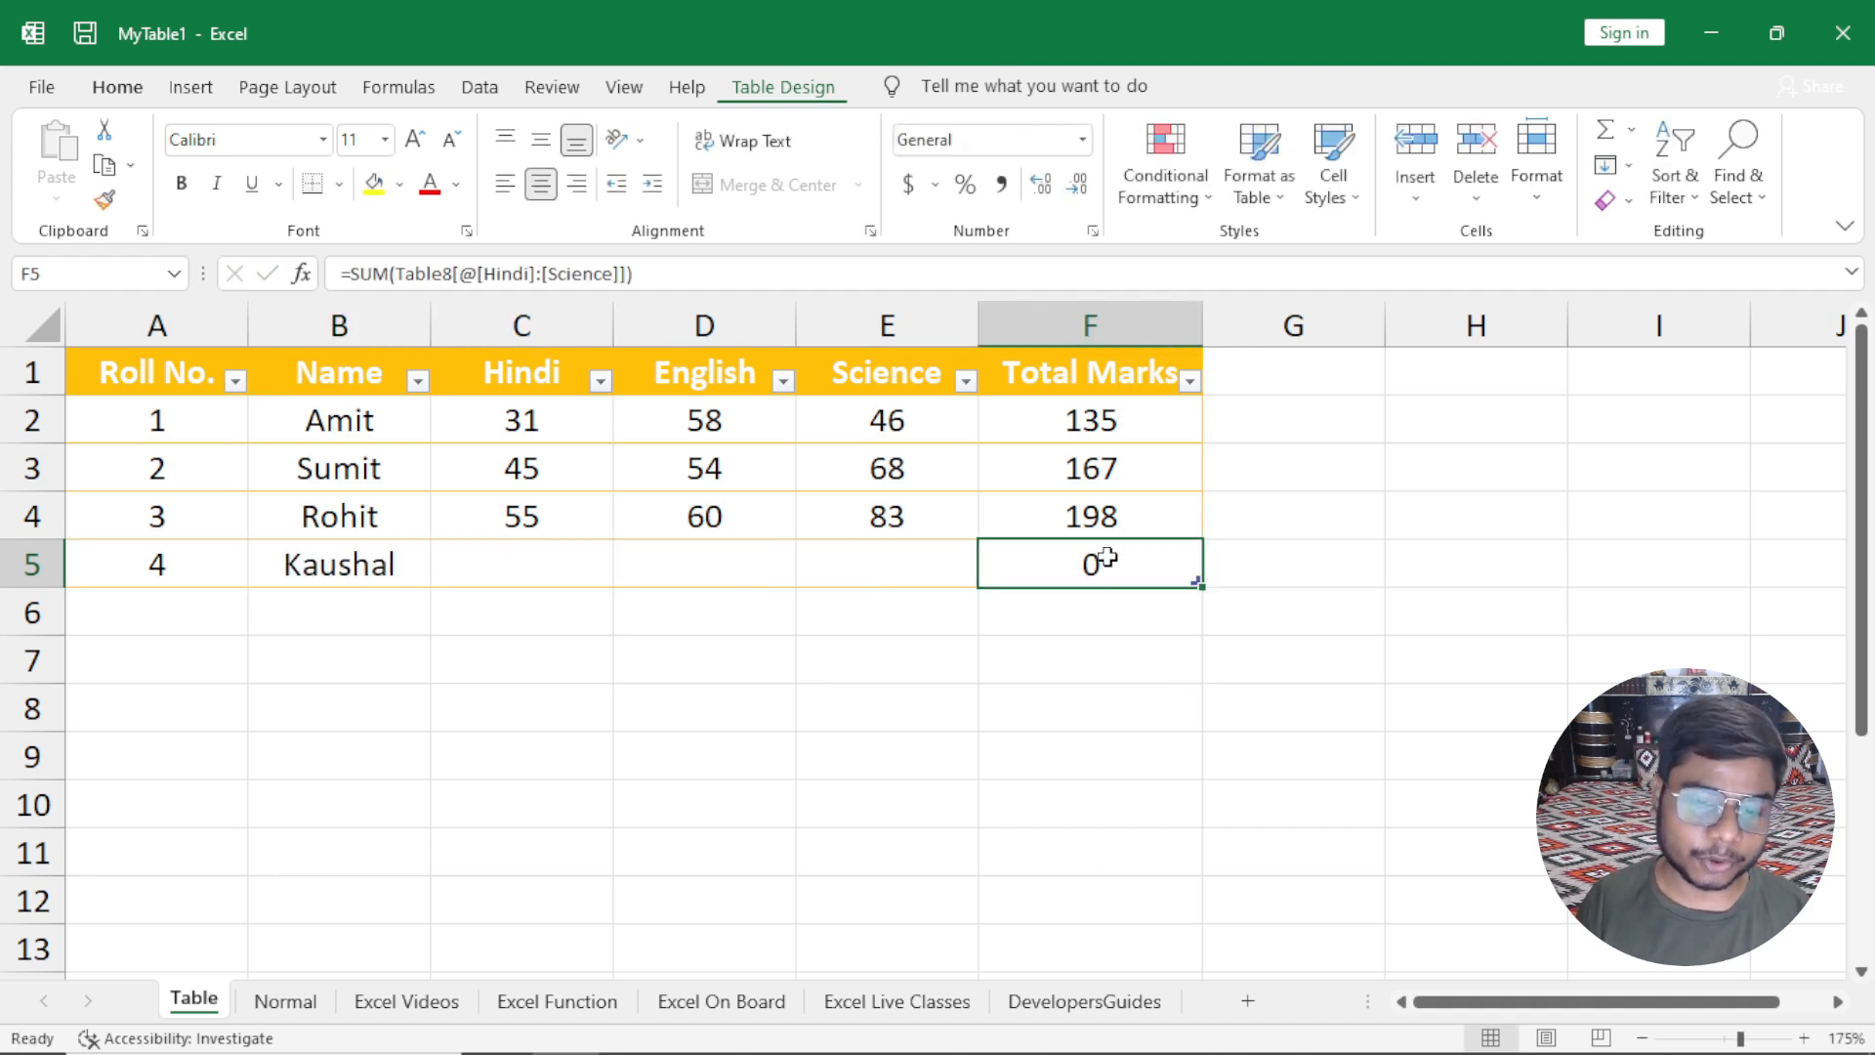
pyautogui.click(657, 272)
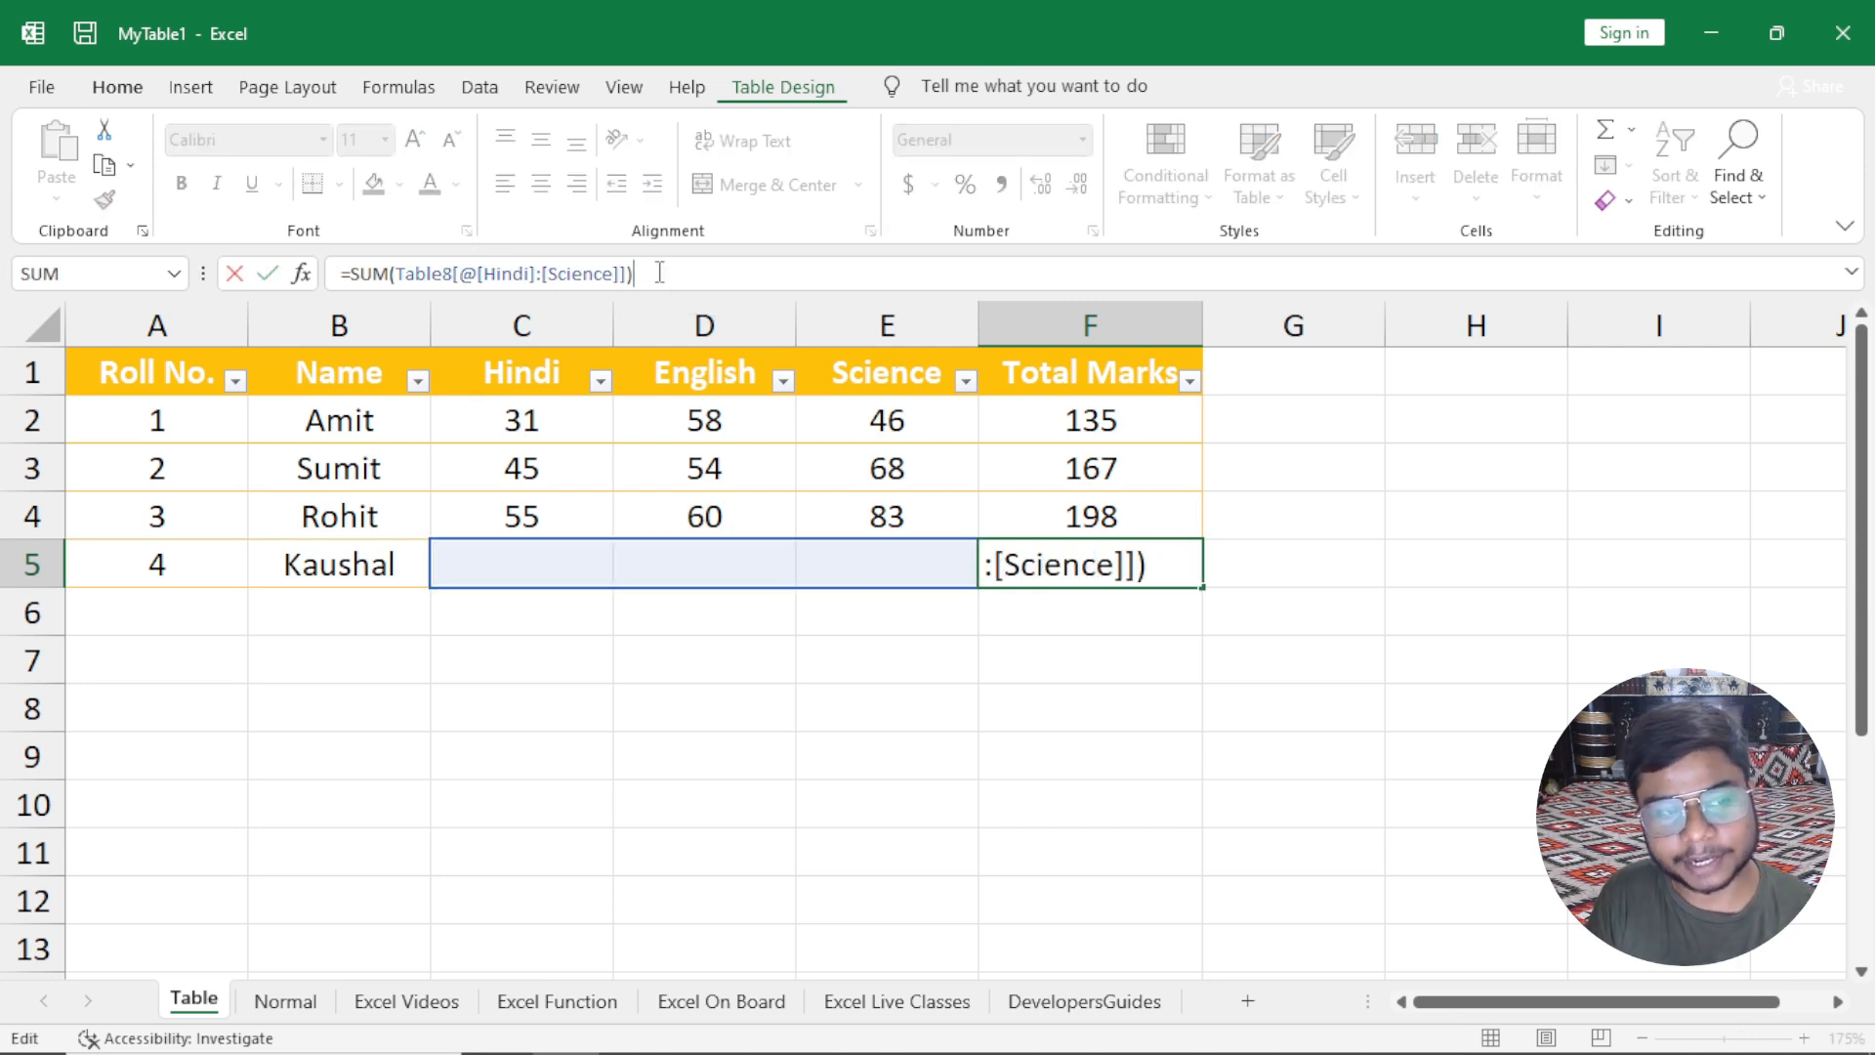
pyautogui.press('Escape')
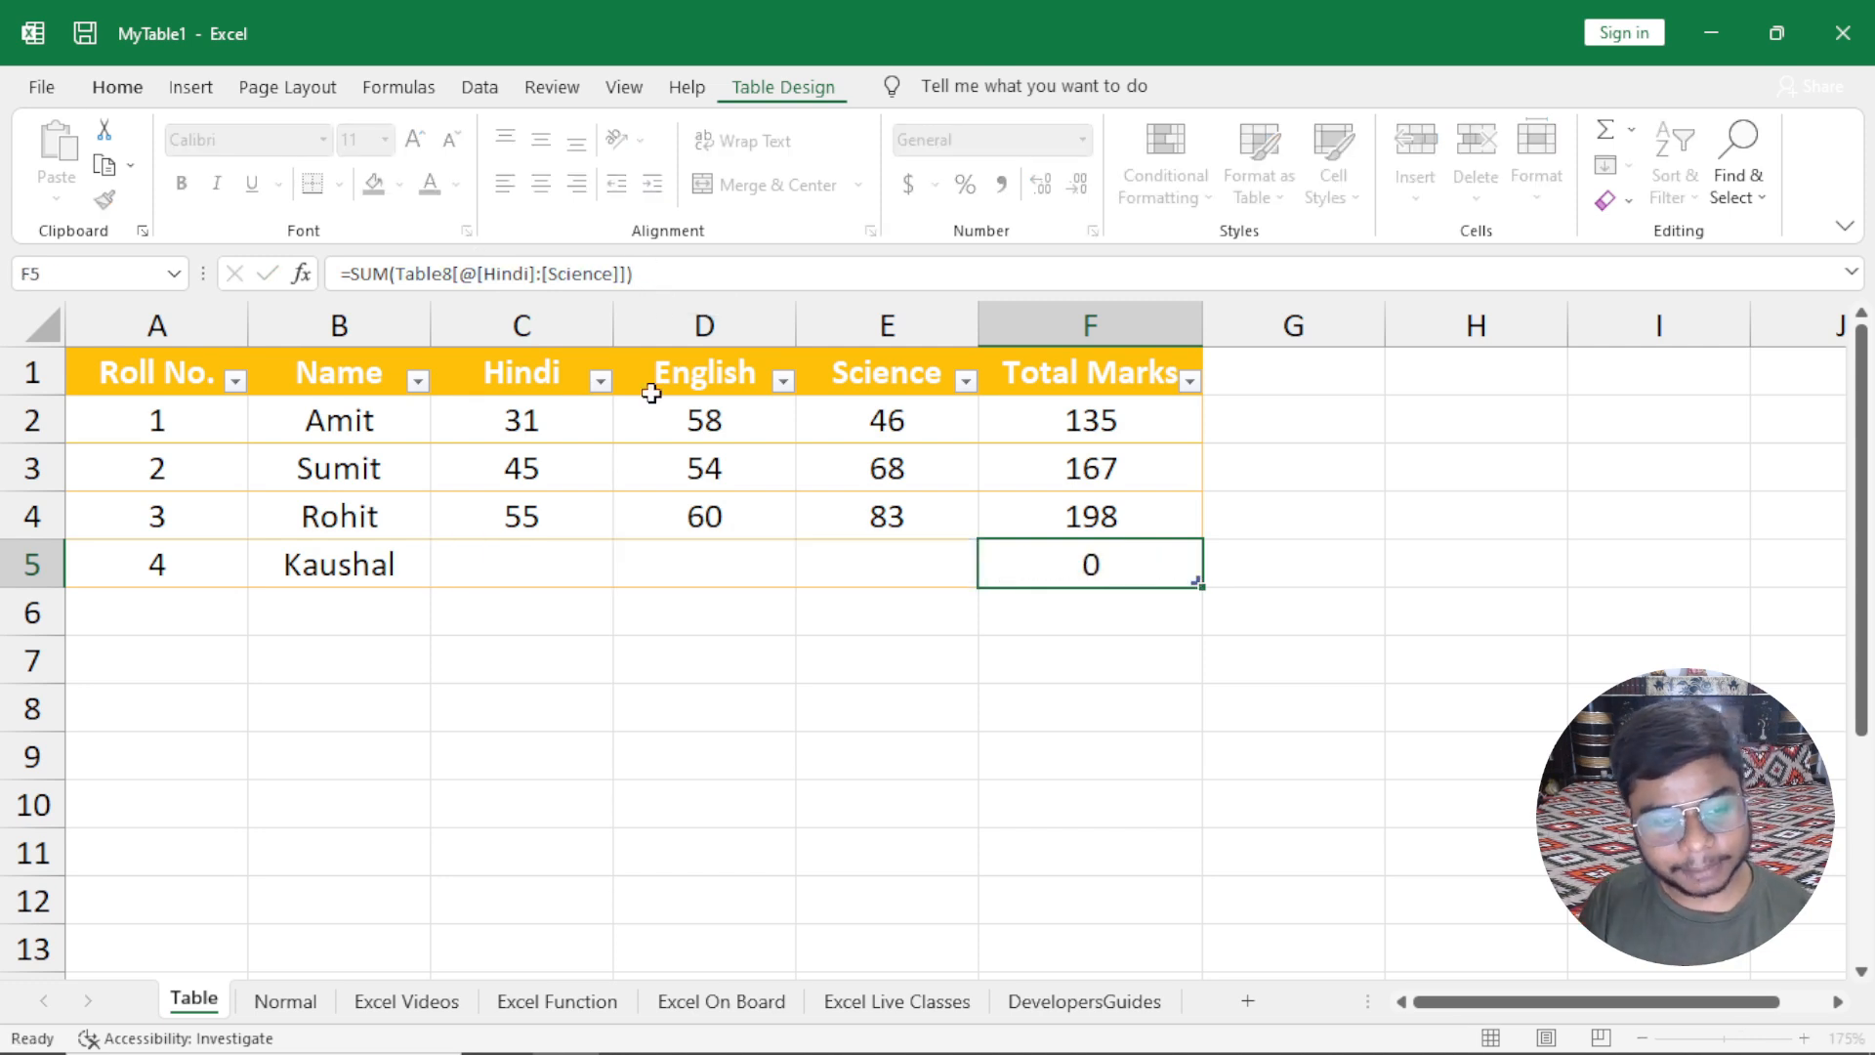
# Enter the fourth student's marks in row 5: Hindi 54, English 54 and Science 65.
pyautogui.click(548, 550)
pyautogui.write('54')
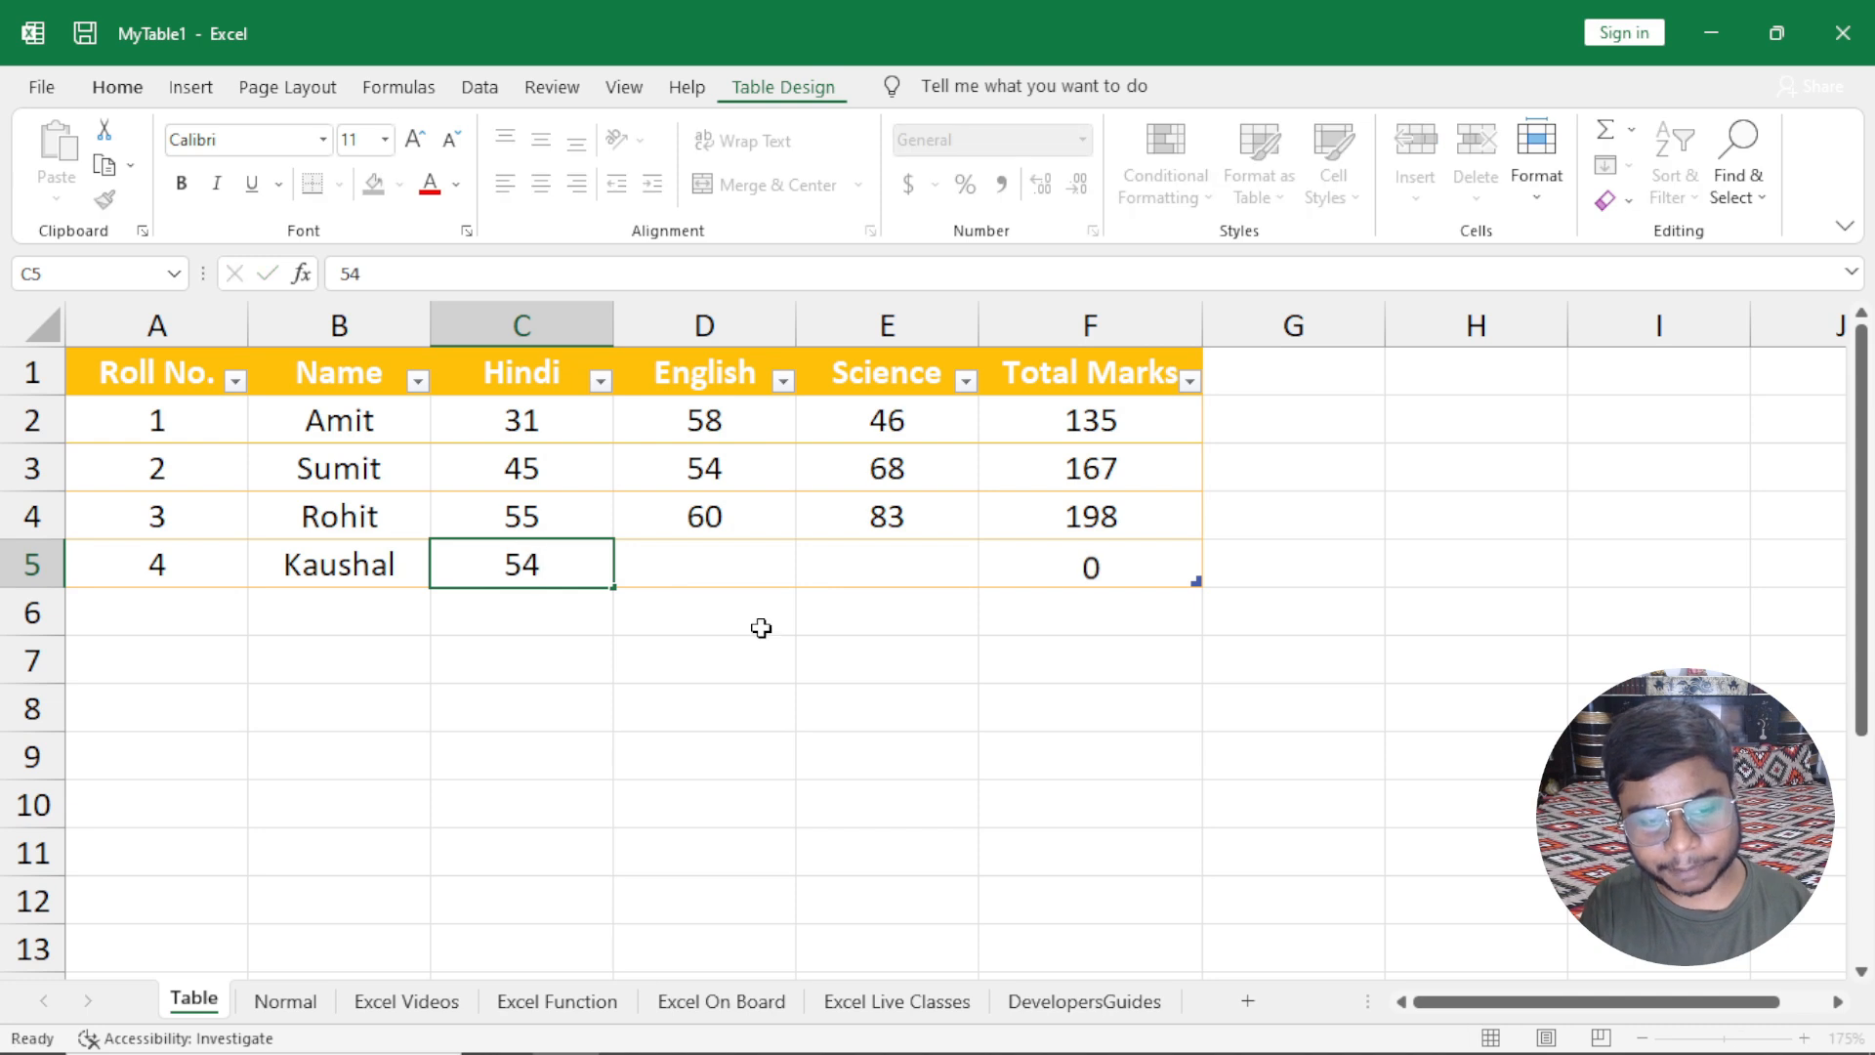
pyautogui.press('Tab')
pyautogui.write('54')
pyautogui.press('Tab')
pyautogui.write('65')
pyautogui.press('Tab')
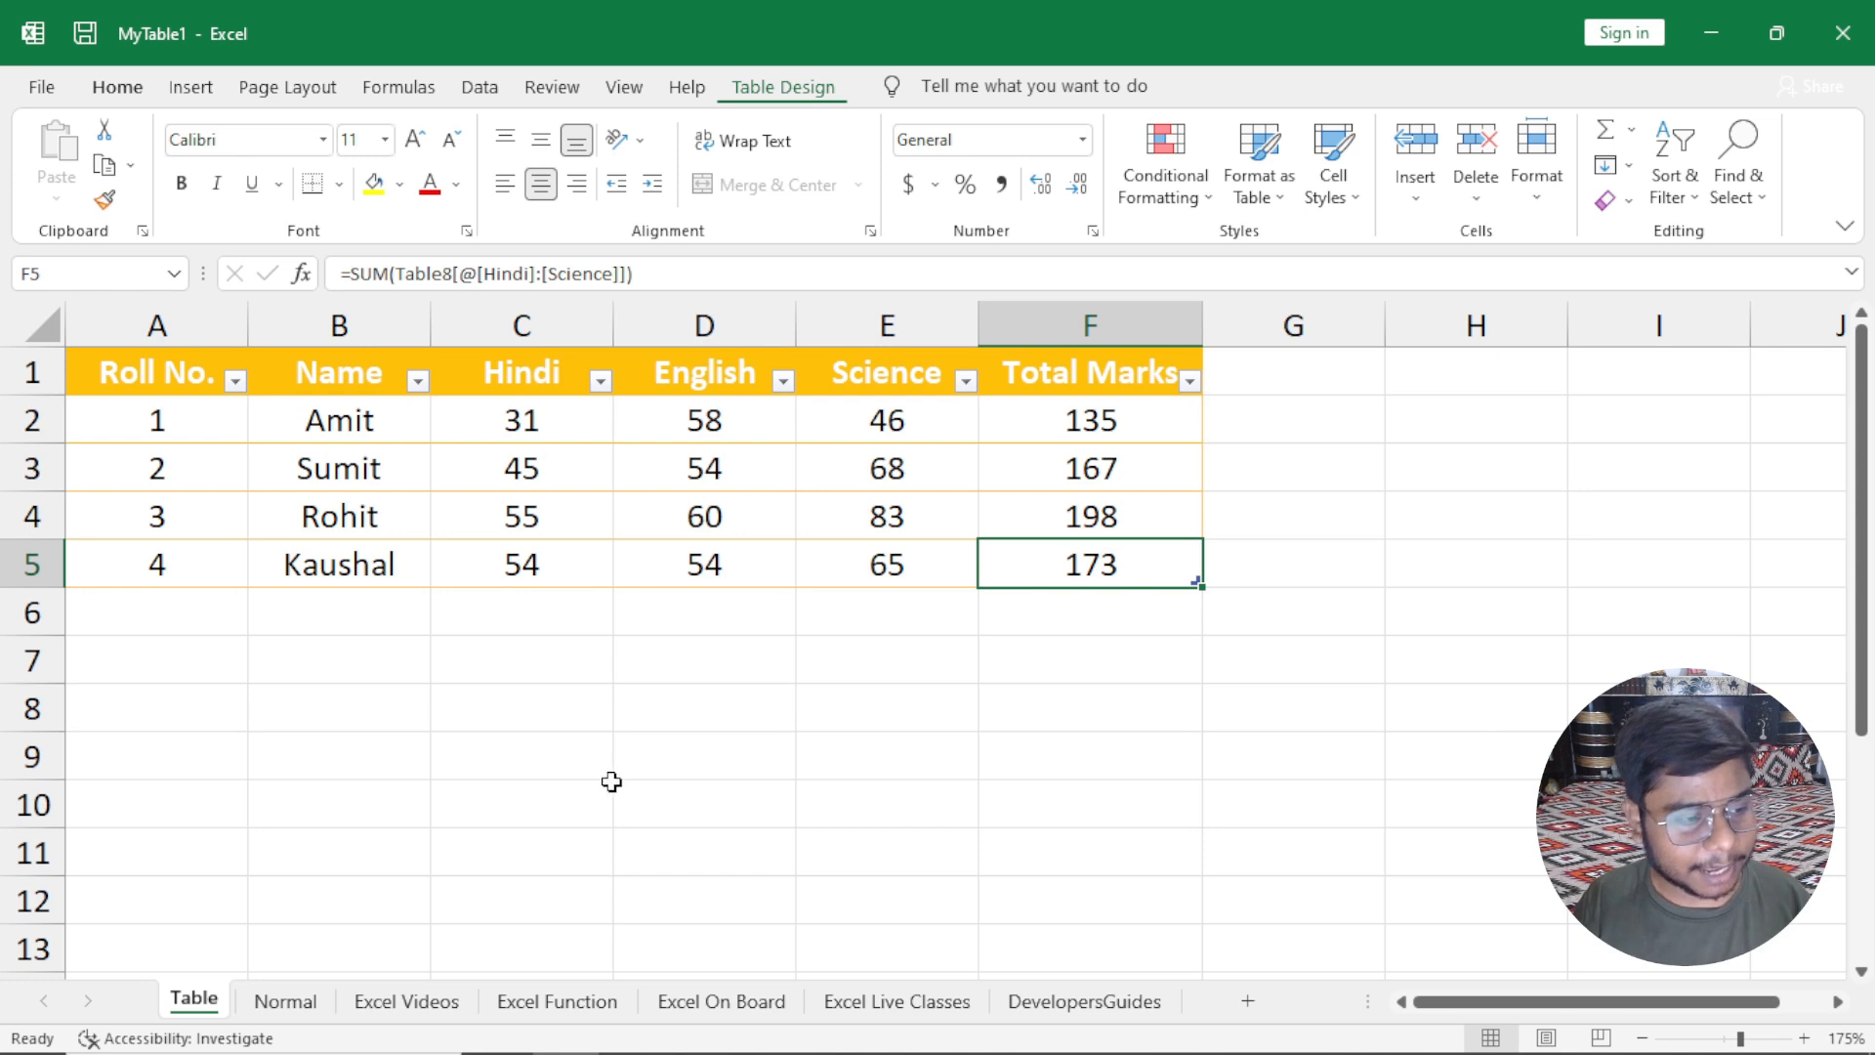
# Extend the table with four more rows by entering roll numbers 5, 56, 6 and 7 in A6:A9.
pyautogui.click(183, 608)
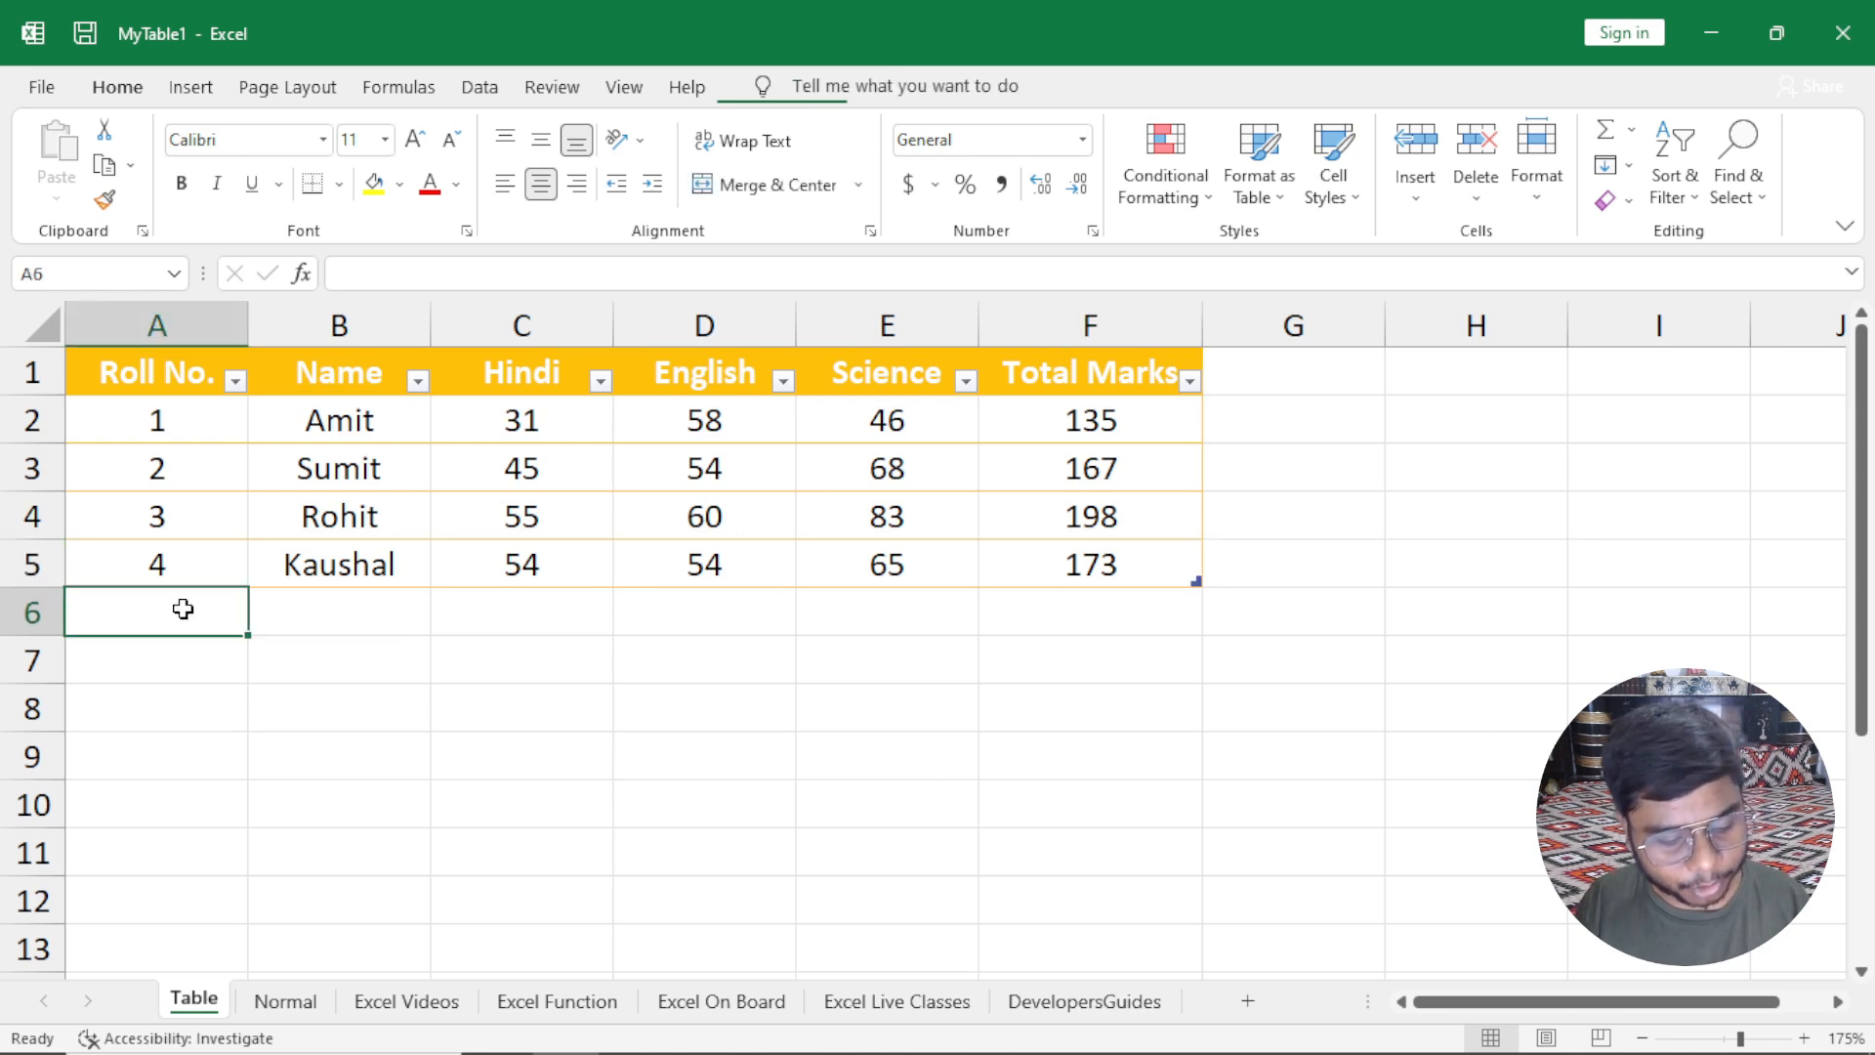
pyautogui.write('5')
pyautogui.click(414, 692)
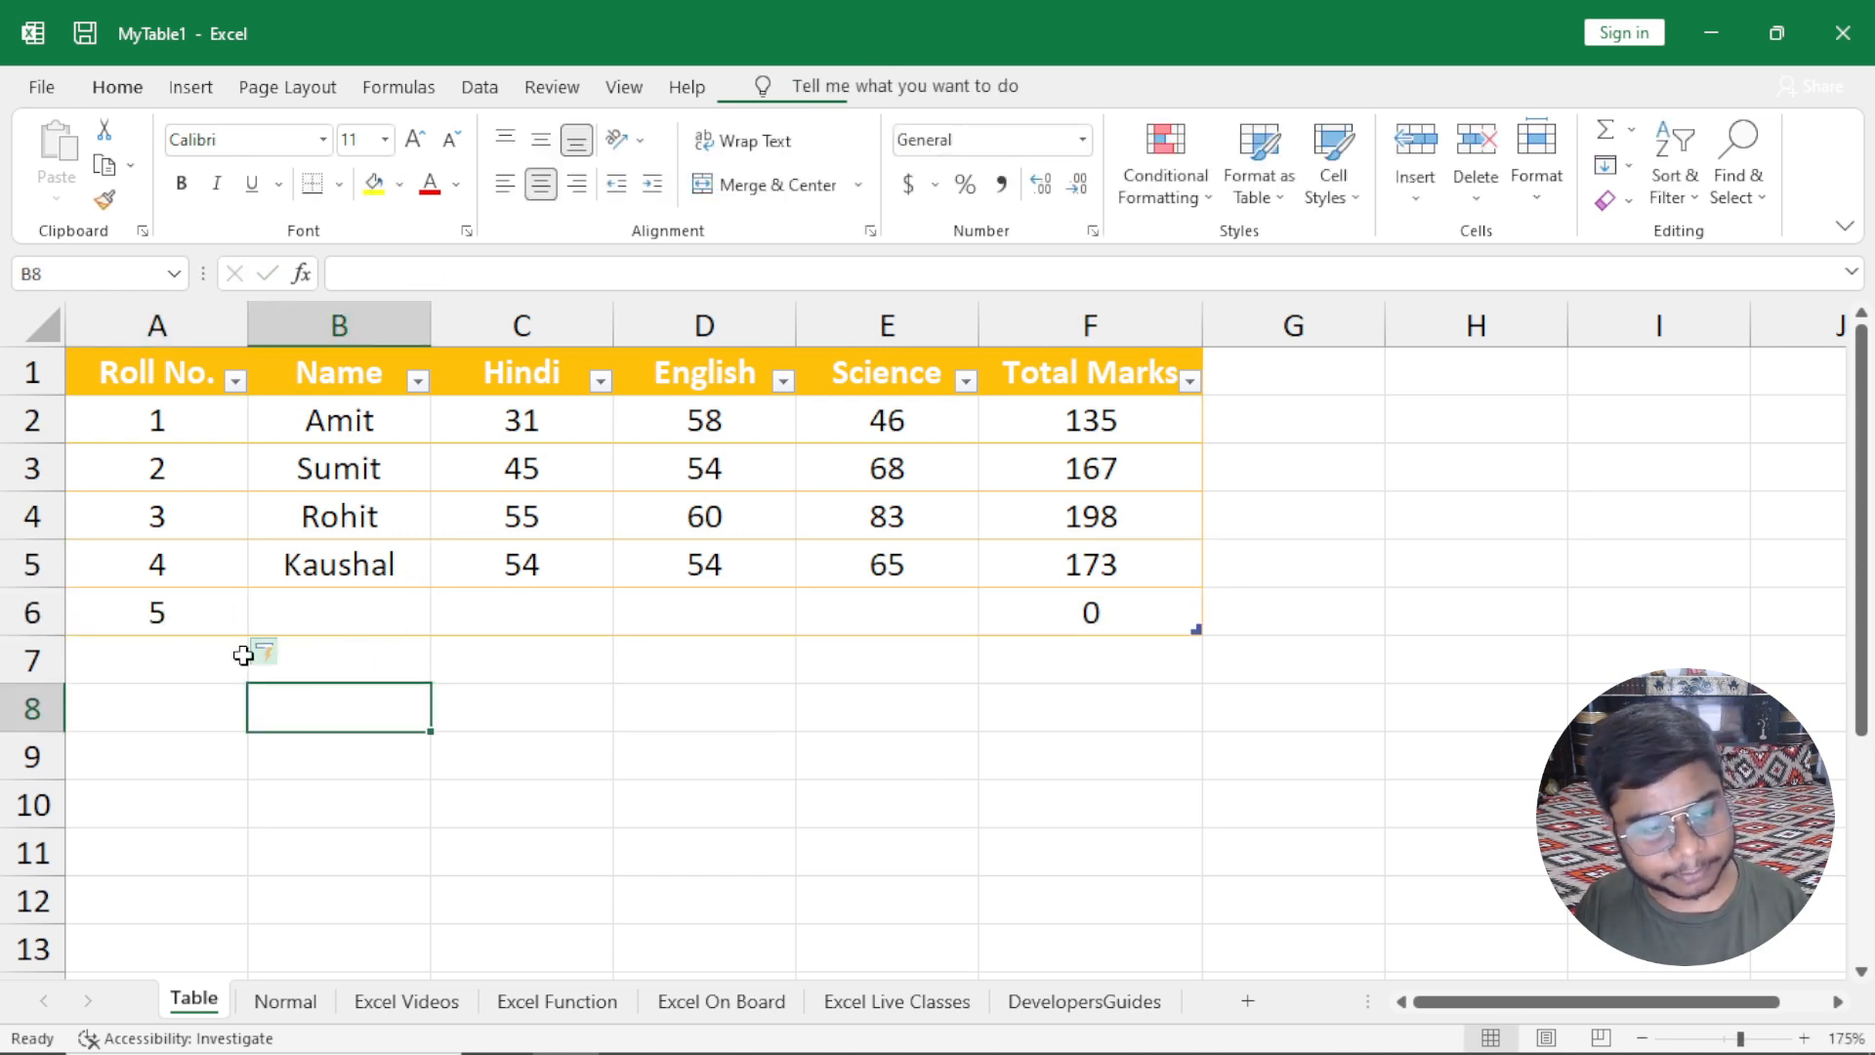
pyautogui.click(192, 658)
pyautogui.write('56')
pyautogui.click(273, 708)
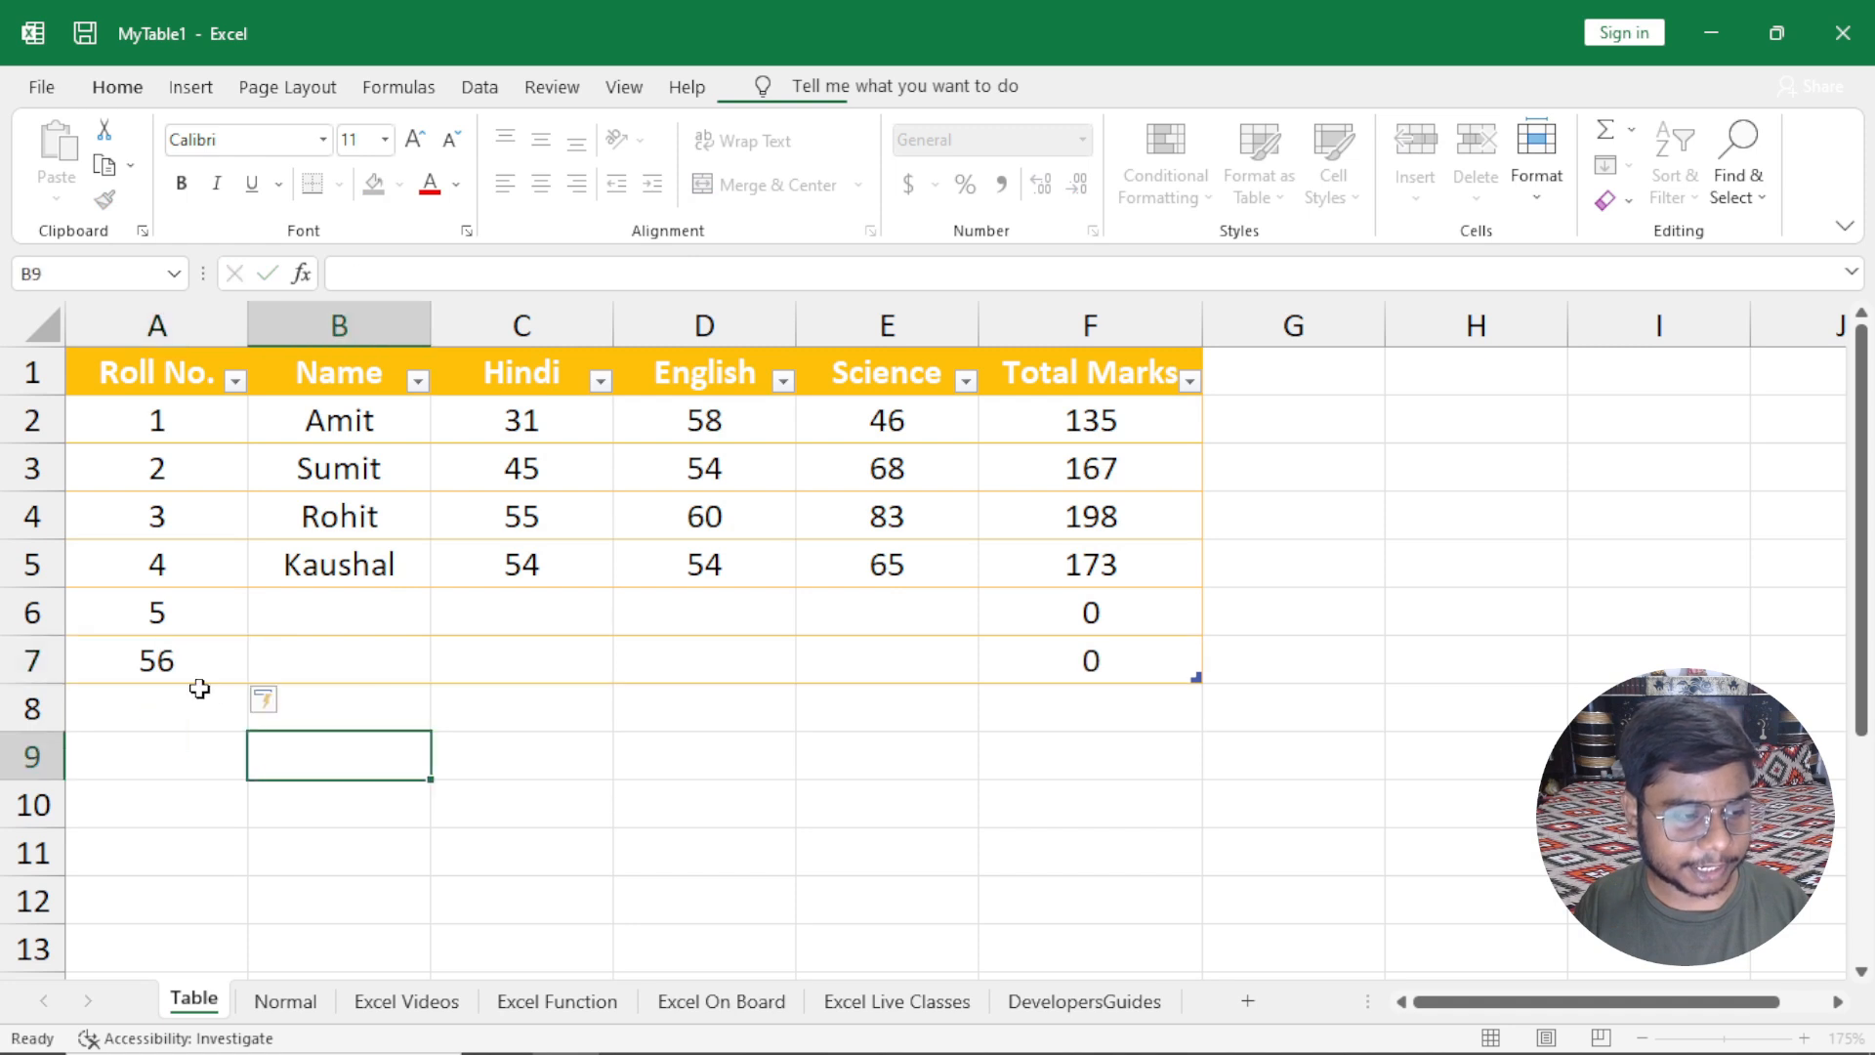
pyautogui.click(196, 691)
pyautogui.write('6')
pyautogui.click(195, 757)
pyautogui.write('7')
pyautogui.click(263, 860)
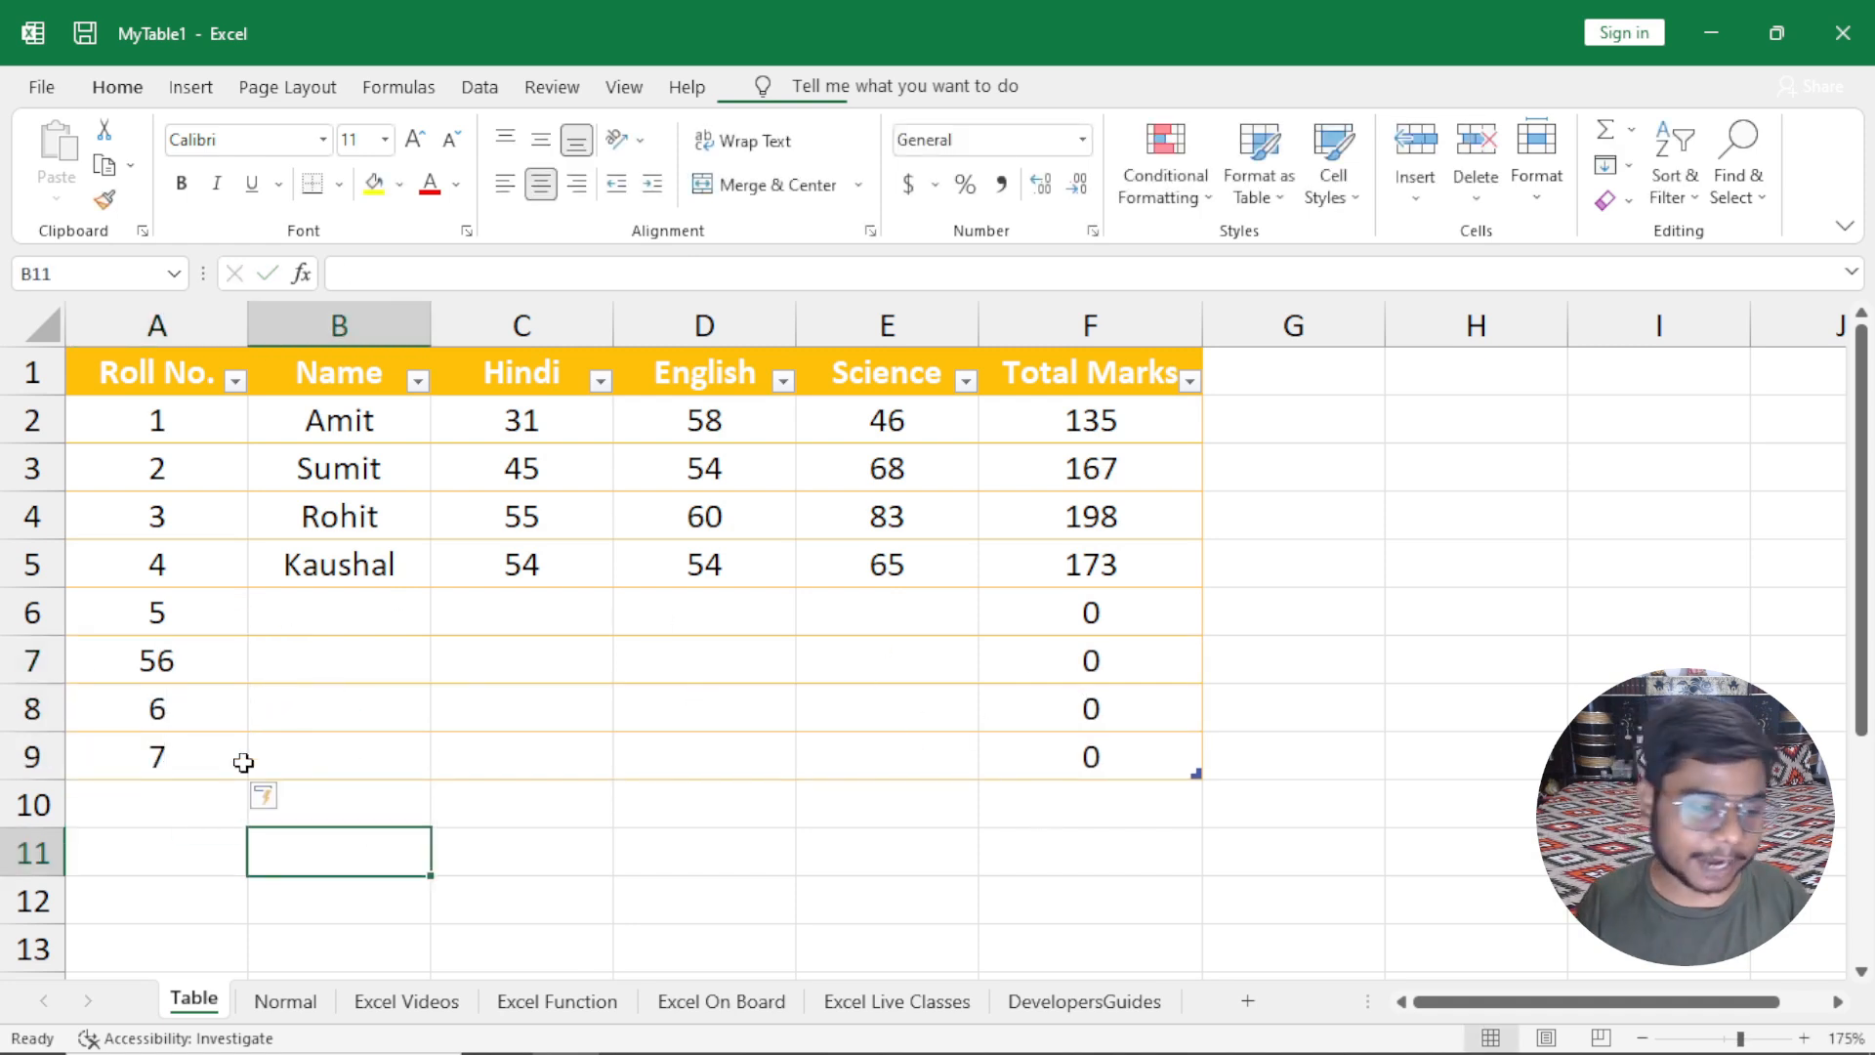
# Clear the roll numbers from A6:A9 in the table's last four rows.
pyautogui.click(156, 758)
pyautogui.press('Delete')
pyautogui.click(234, 705)
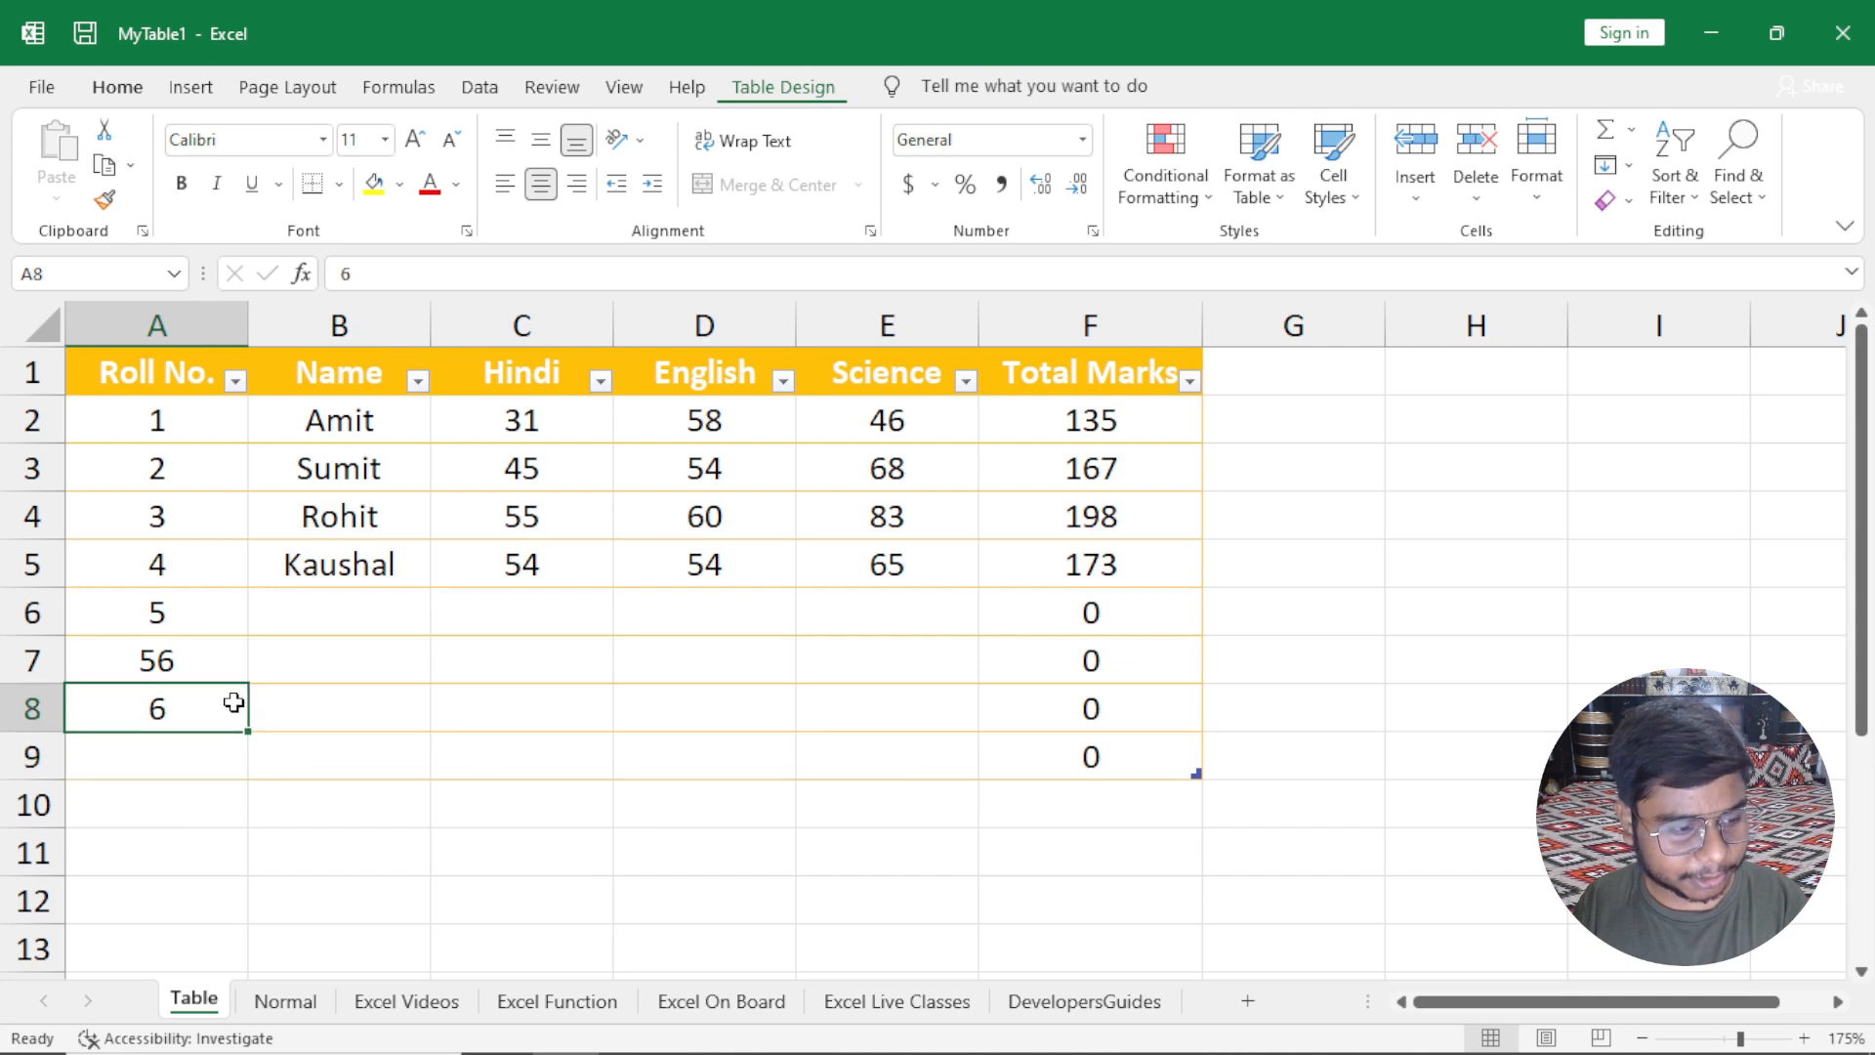
pyautogui.press('Delete')
pyautogui.click(211, 660)
pyautogui.press('Delete')
pyautogui.click(199, 612)
pyautogui.press('Delete')
pyautogui.click(382, 752)
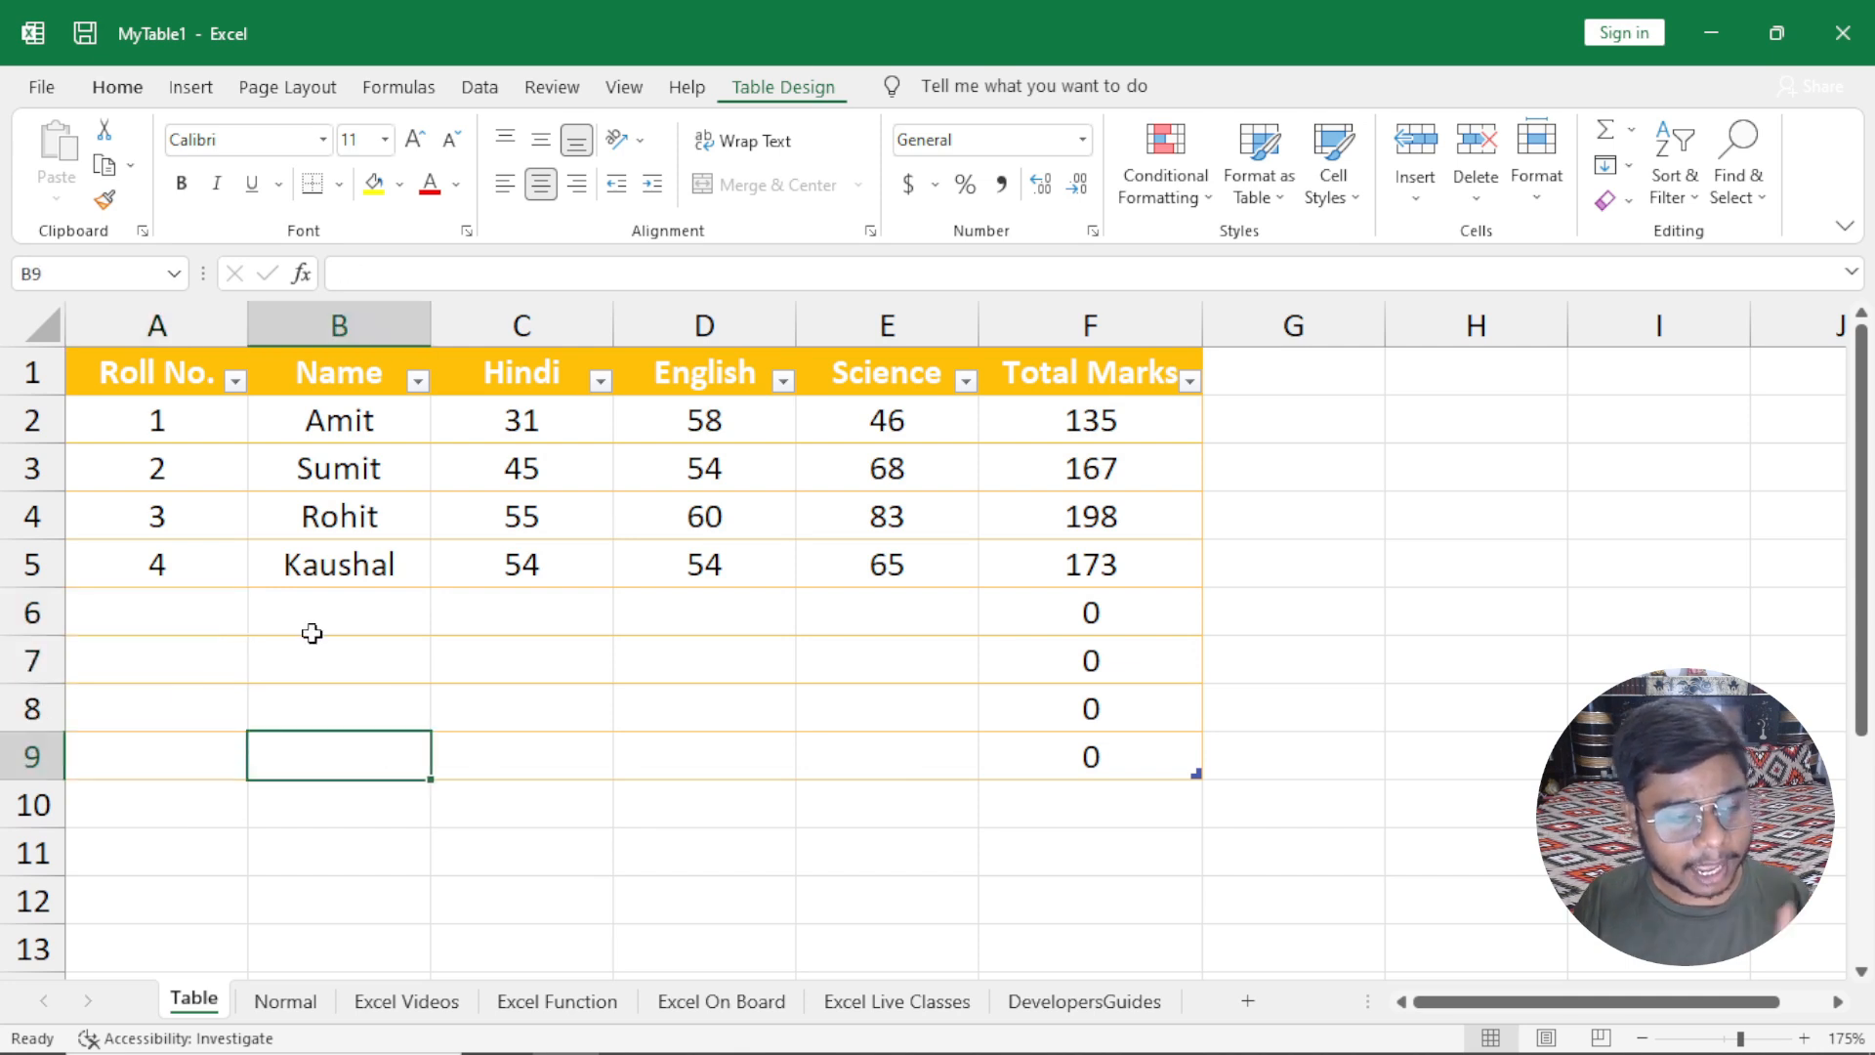
# Shrink the table so it ends at row 5, and clear the leftover Total Marks formulas in F6:F9.
pyautogui.moveTo(169, 633); pyautogui.dragTo(1080, 758)
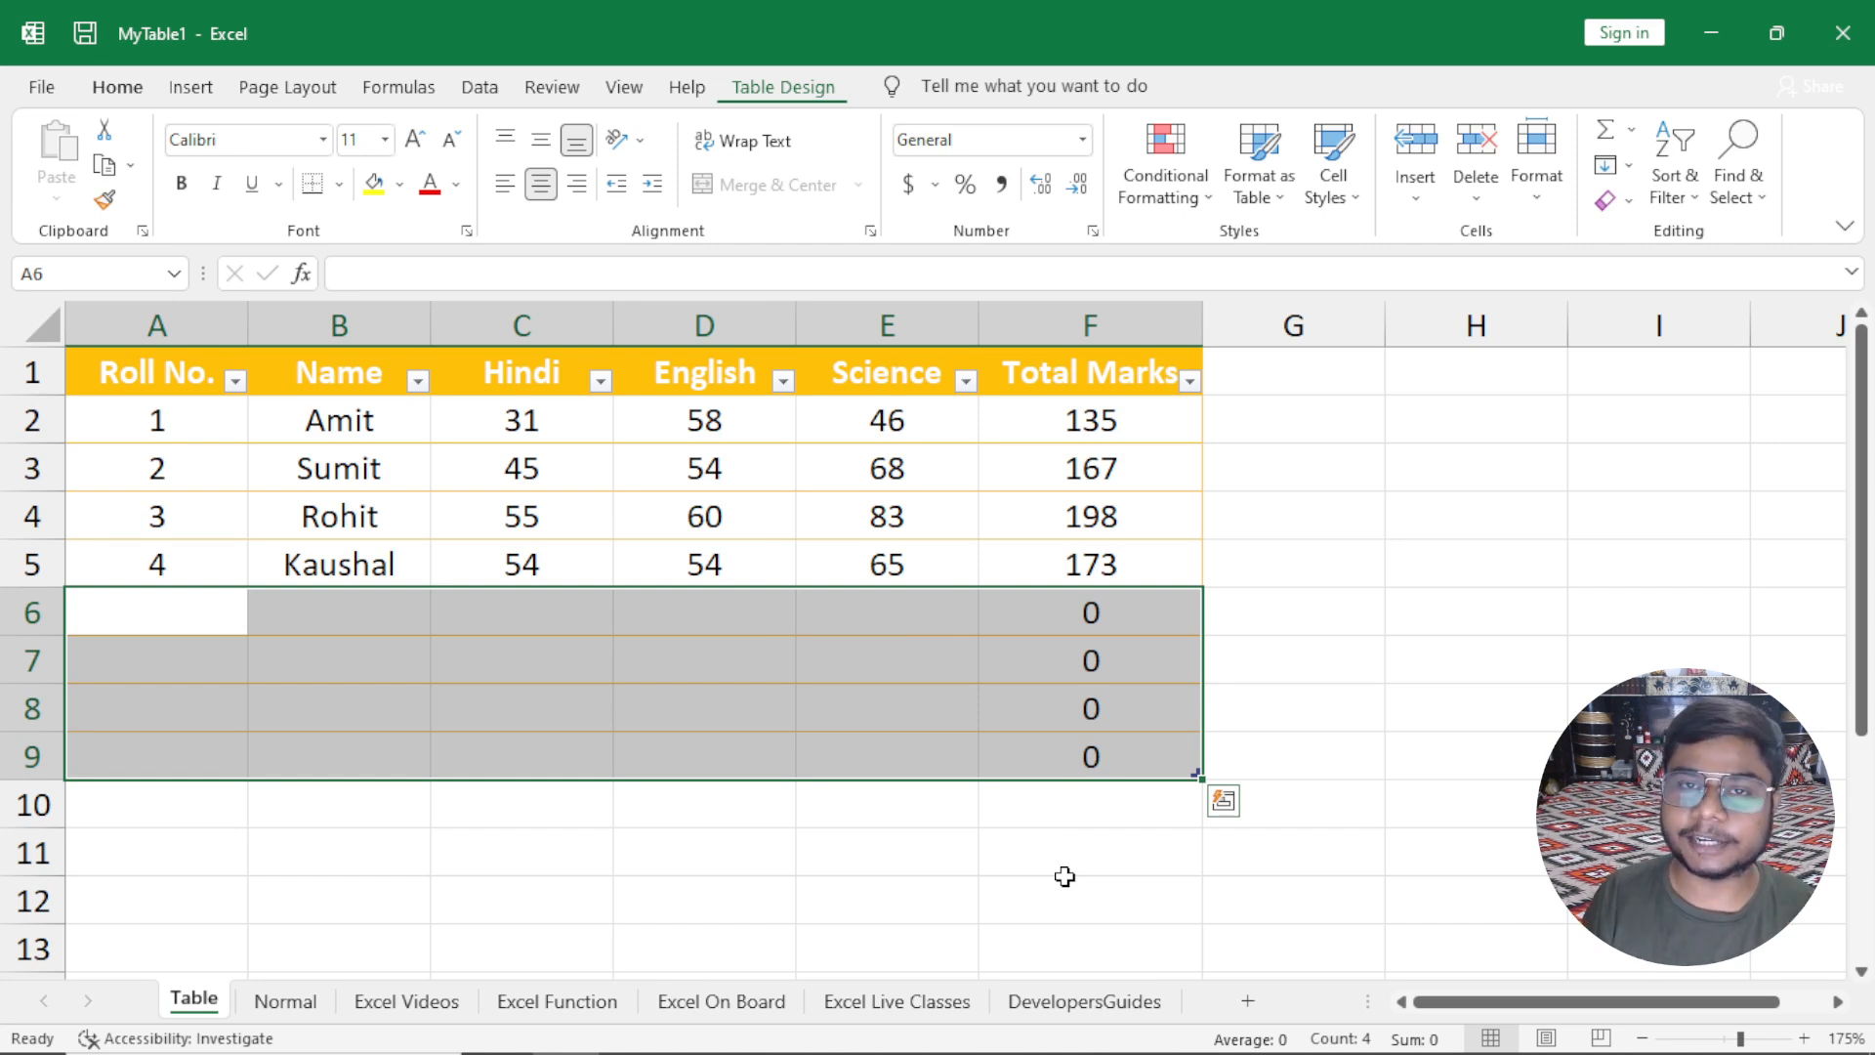
pyautogui.click(1108, 581)
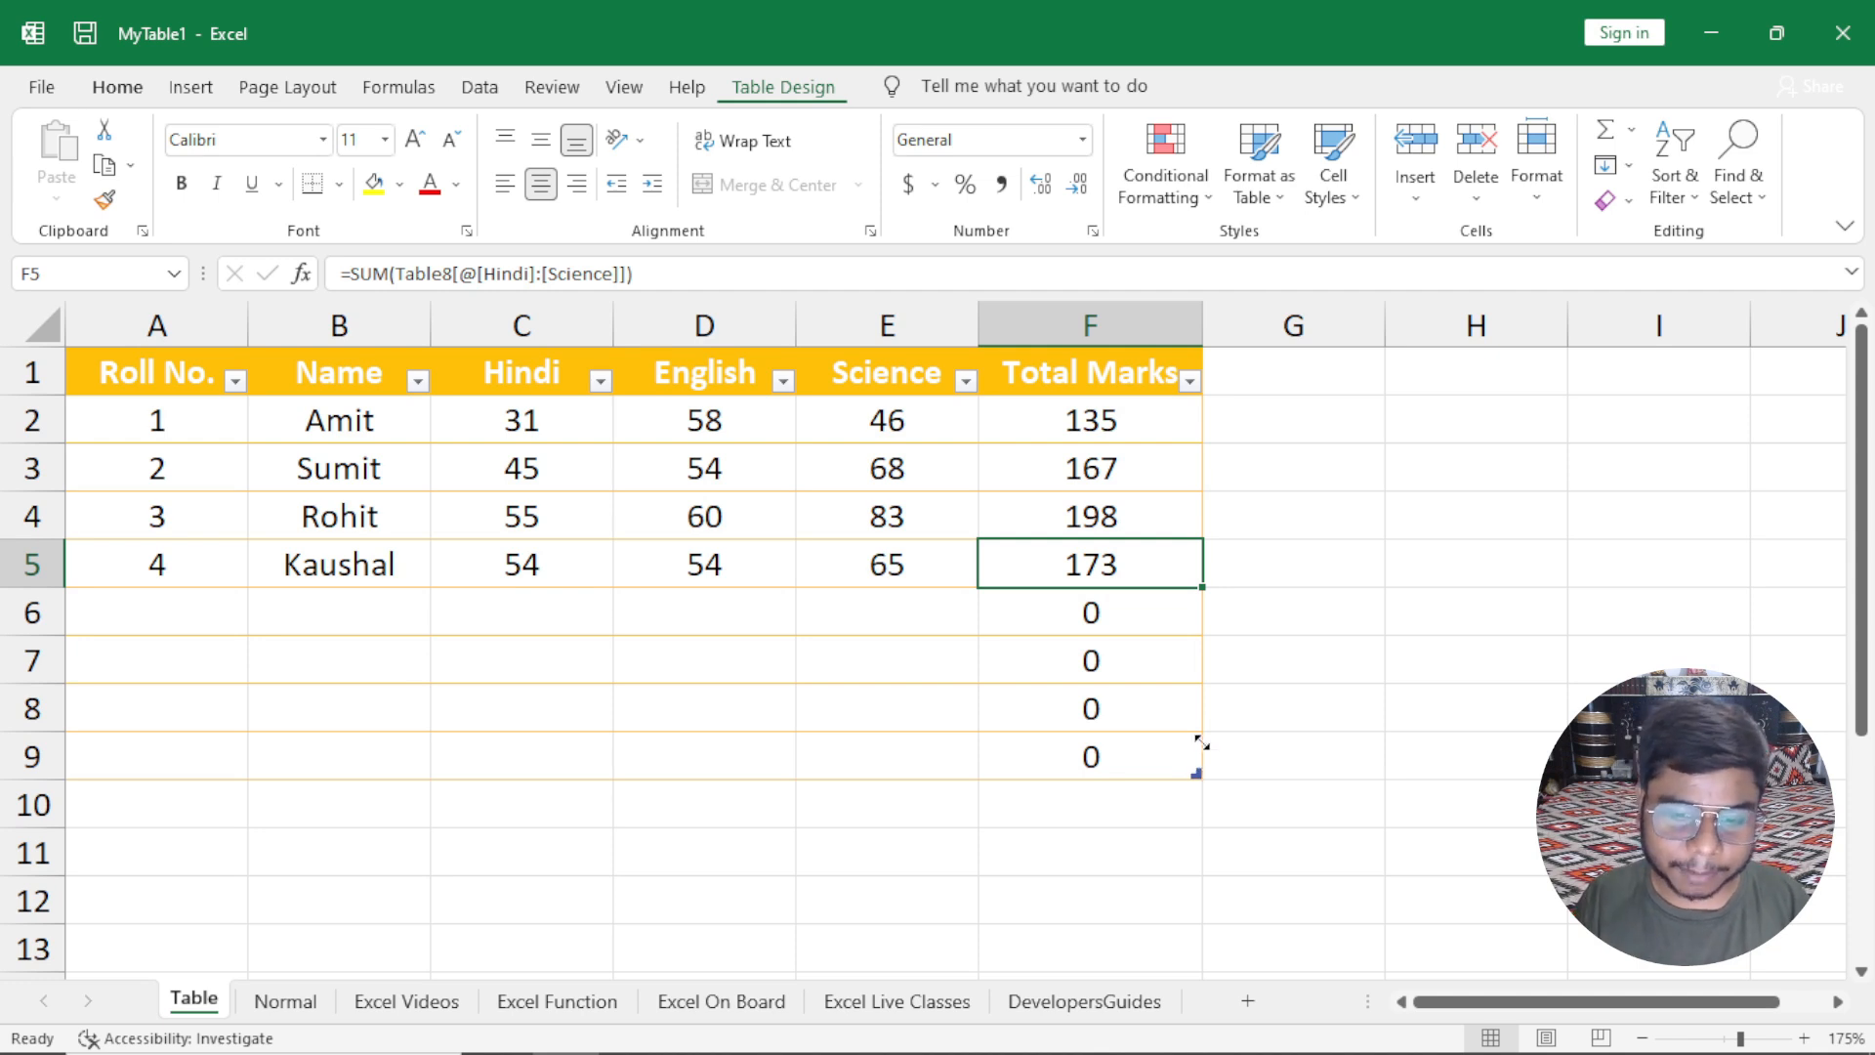
pyautogui.moveTo(1201, 744); pyautogui.dragTo(1207, 586)
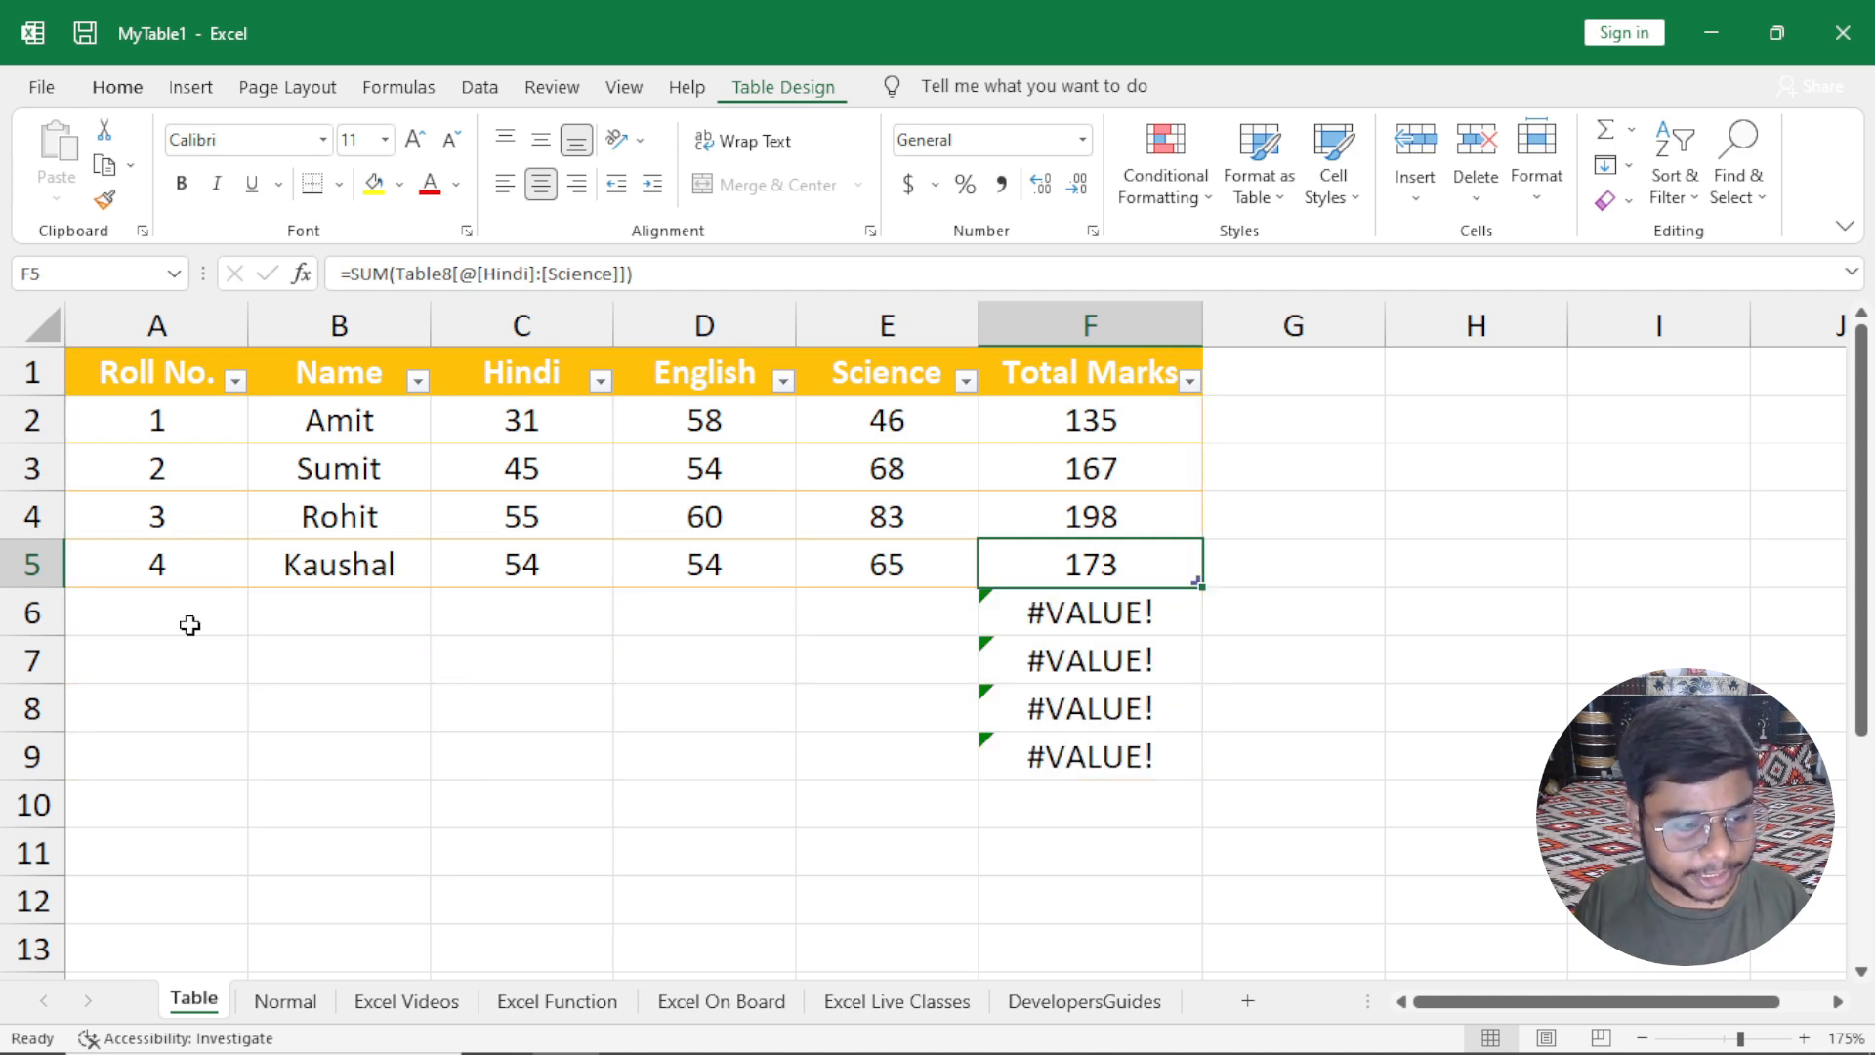
pyautogui.moveTo(1101, 615); pyautogui.dragTo(1112, 754)
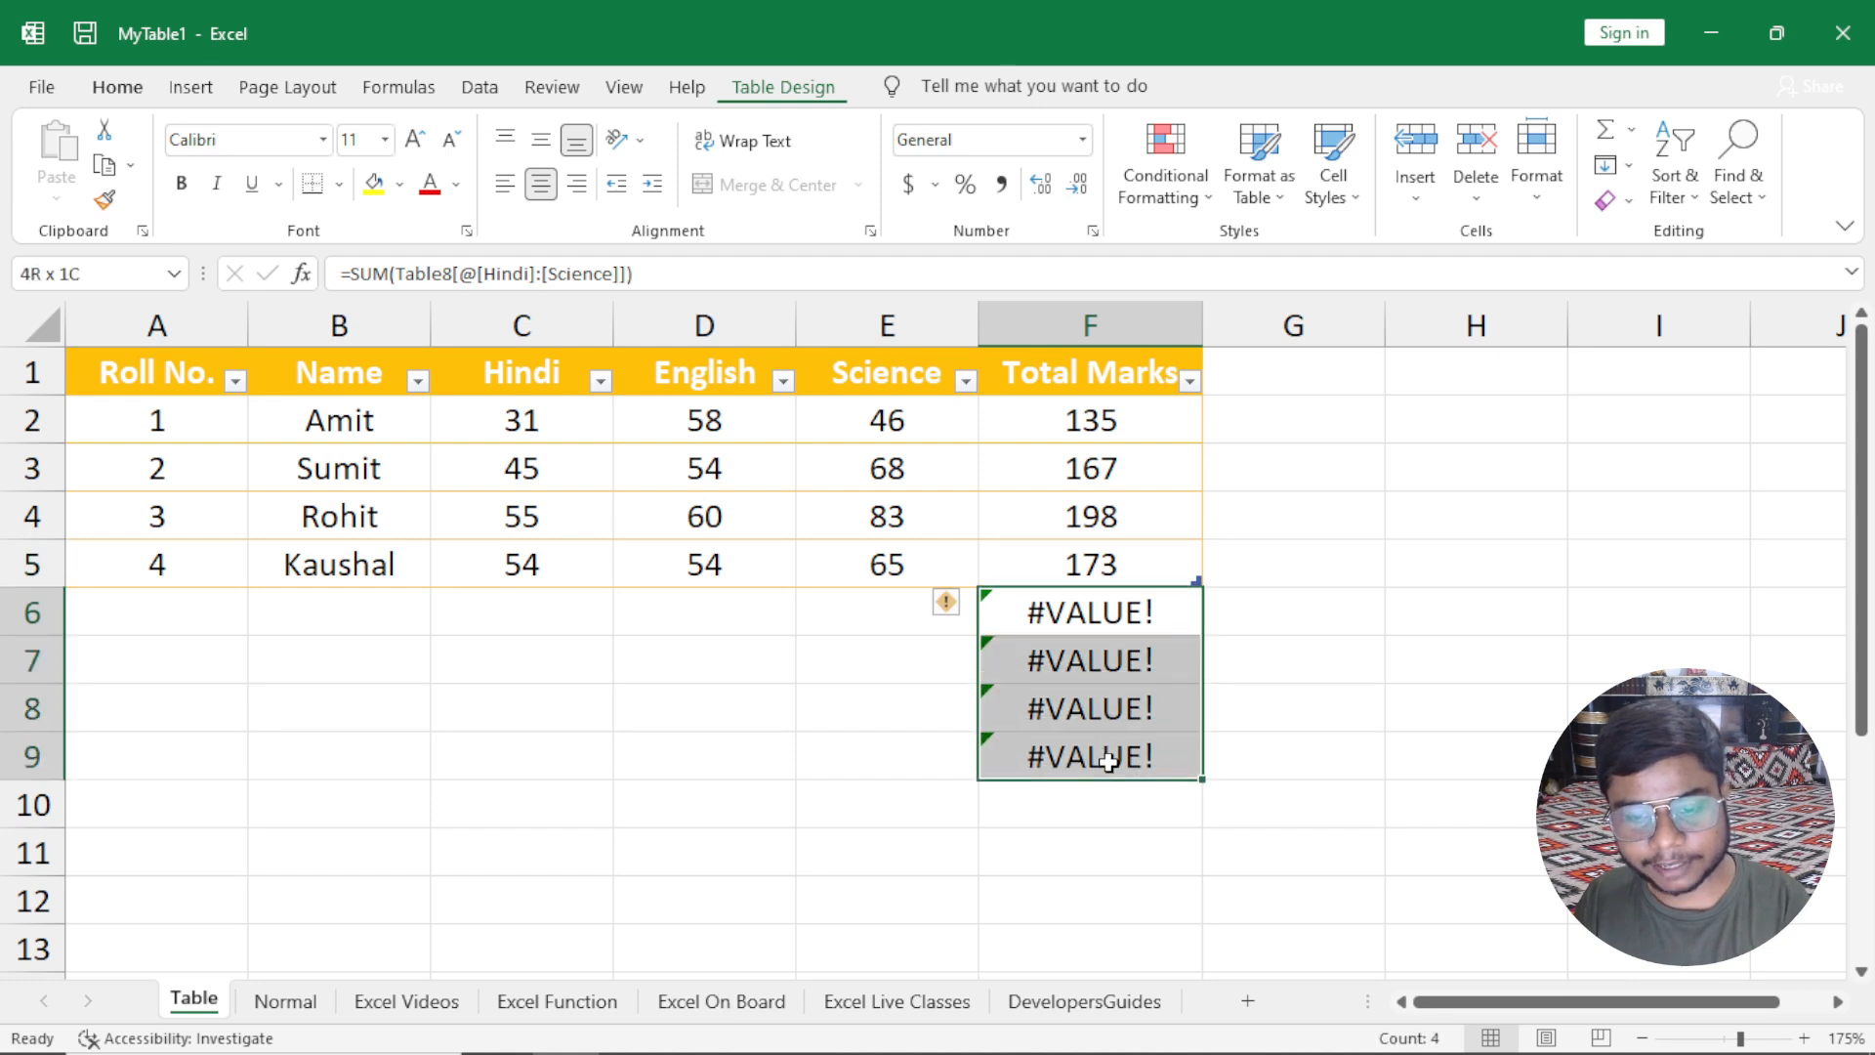
pyautogui.press('Delete')
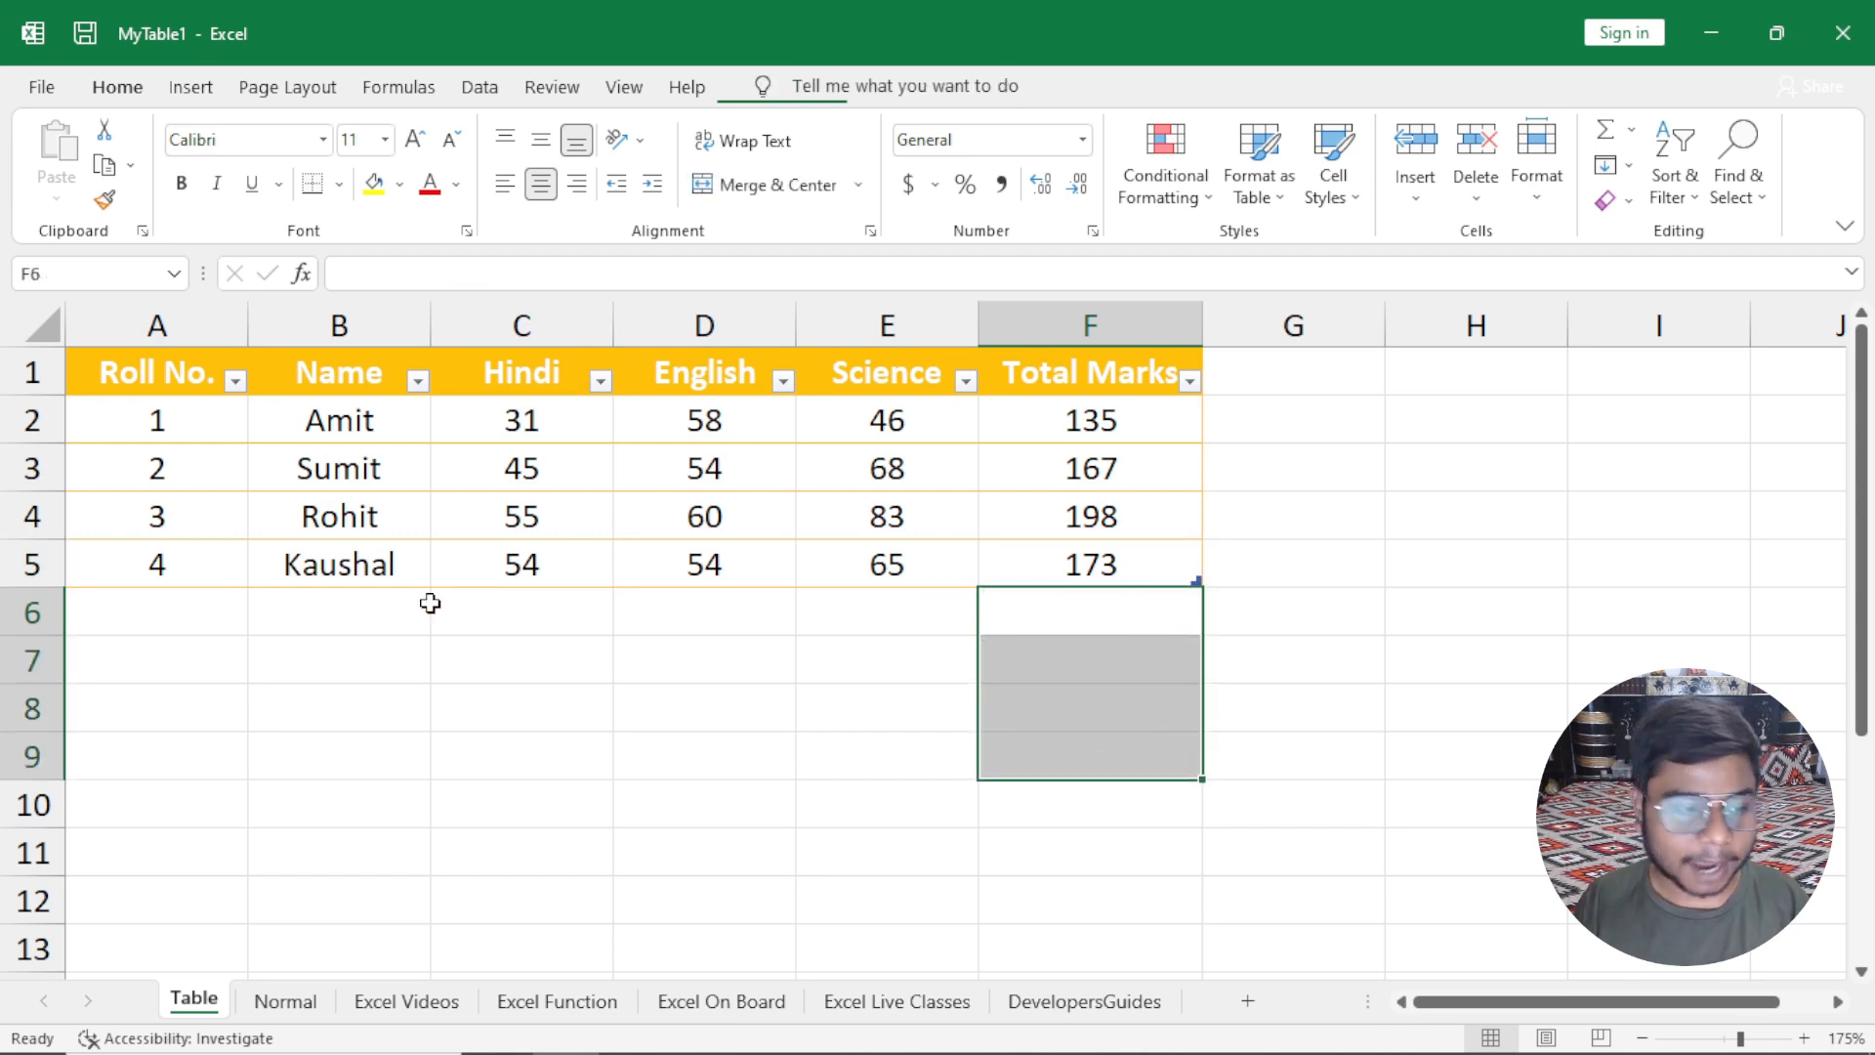
# Shrink the table by one row to end at row 4, leaving the fourth student's record in row 5 outside it.
pyautogui.moveTo(115, 564); pyautogui.dragTo(1088, 553)
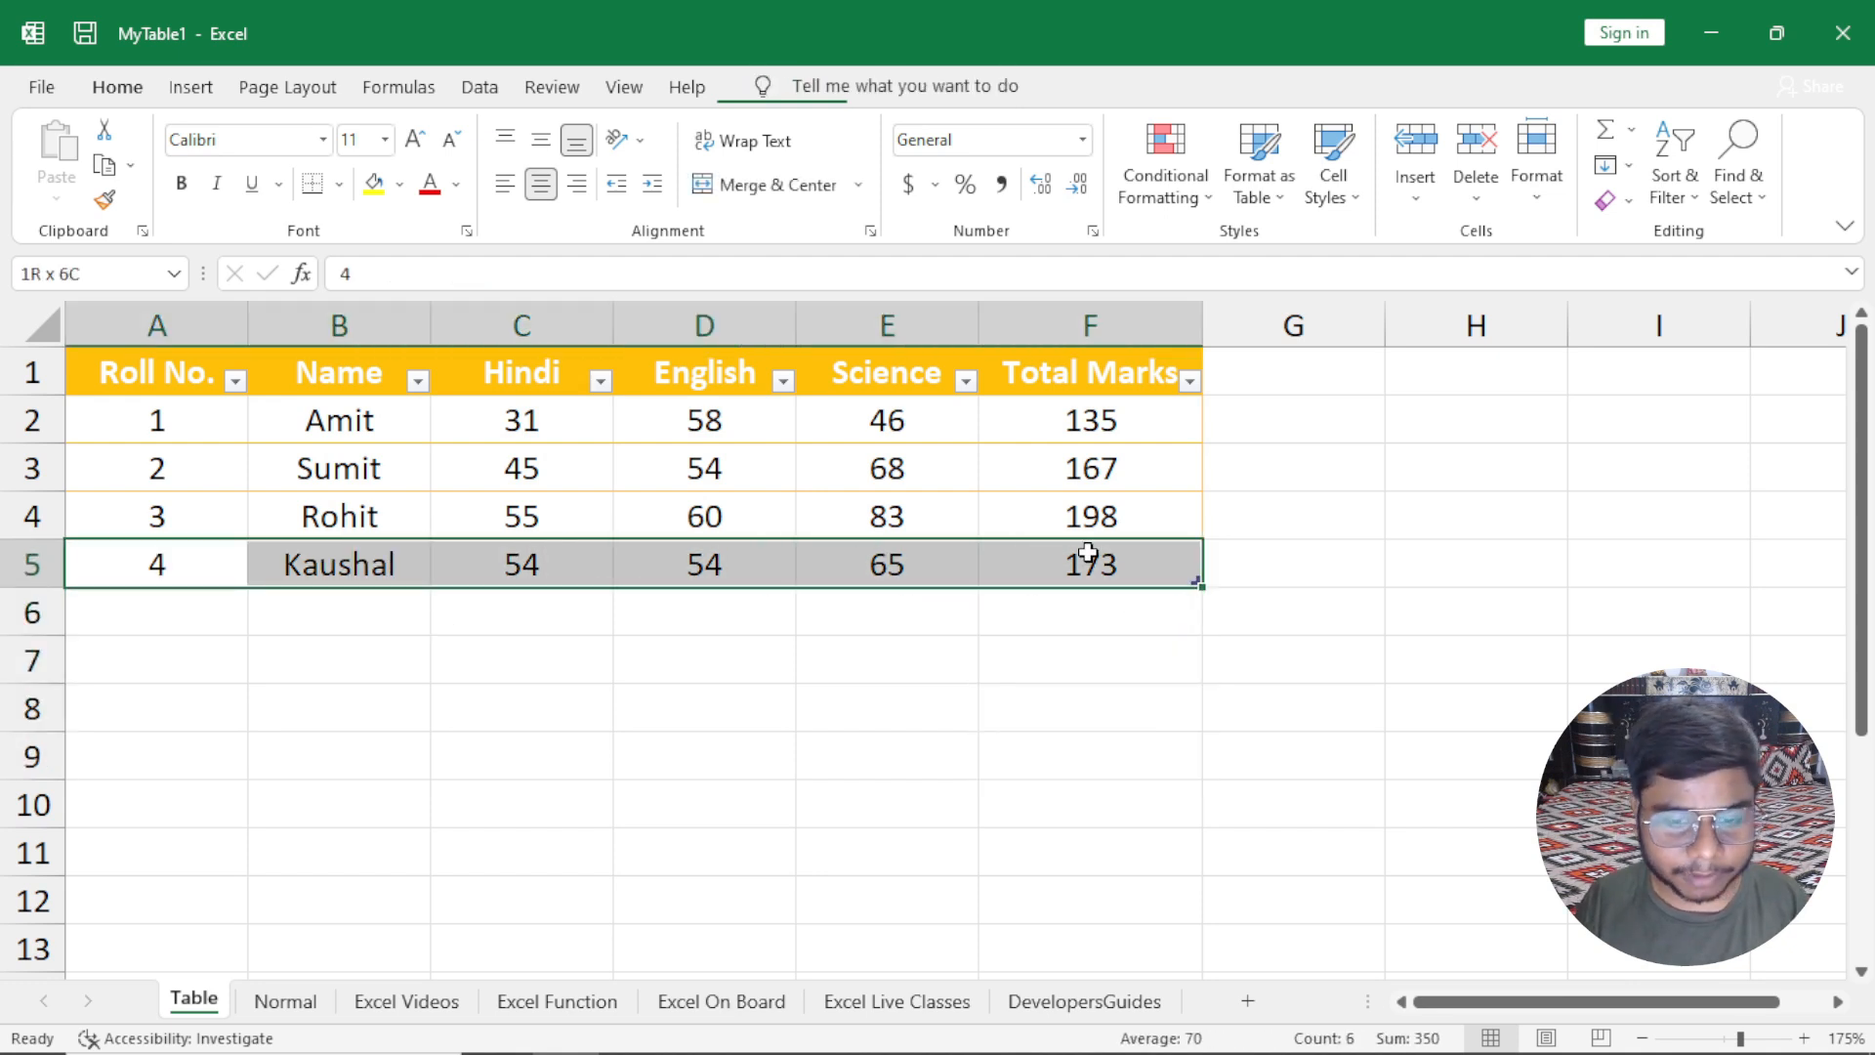
pyautogui.click(1193, 628)
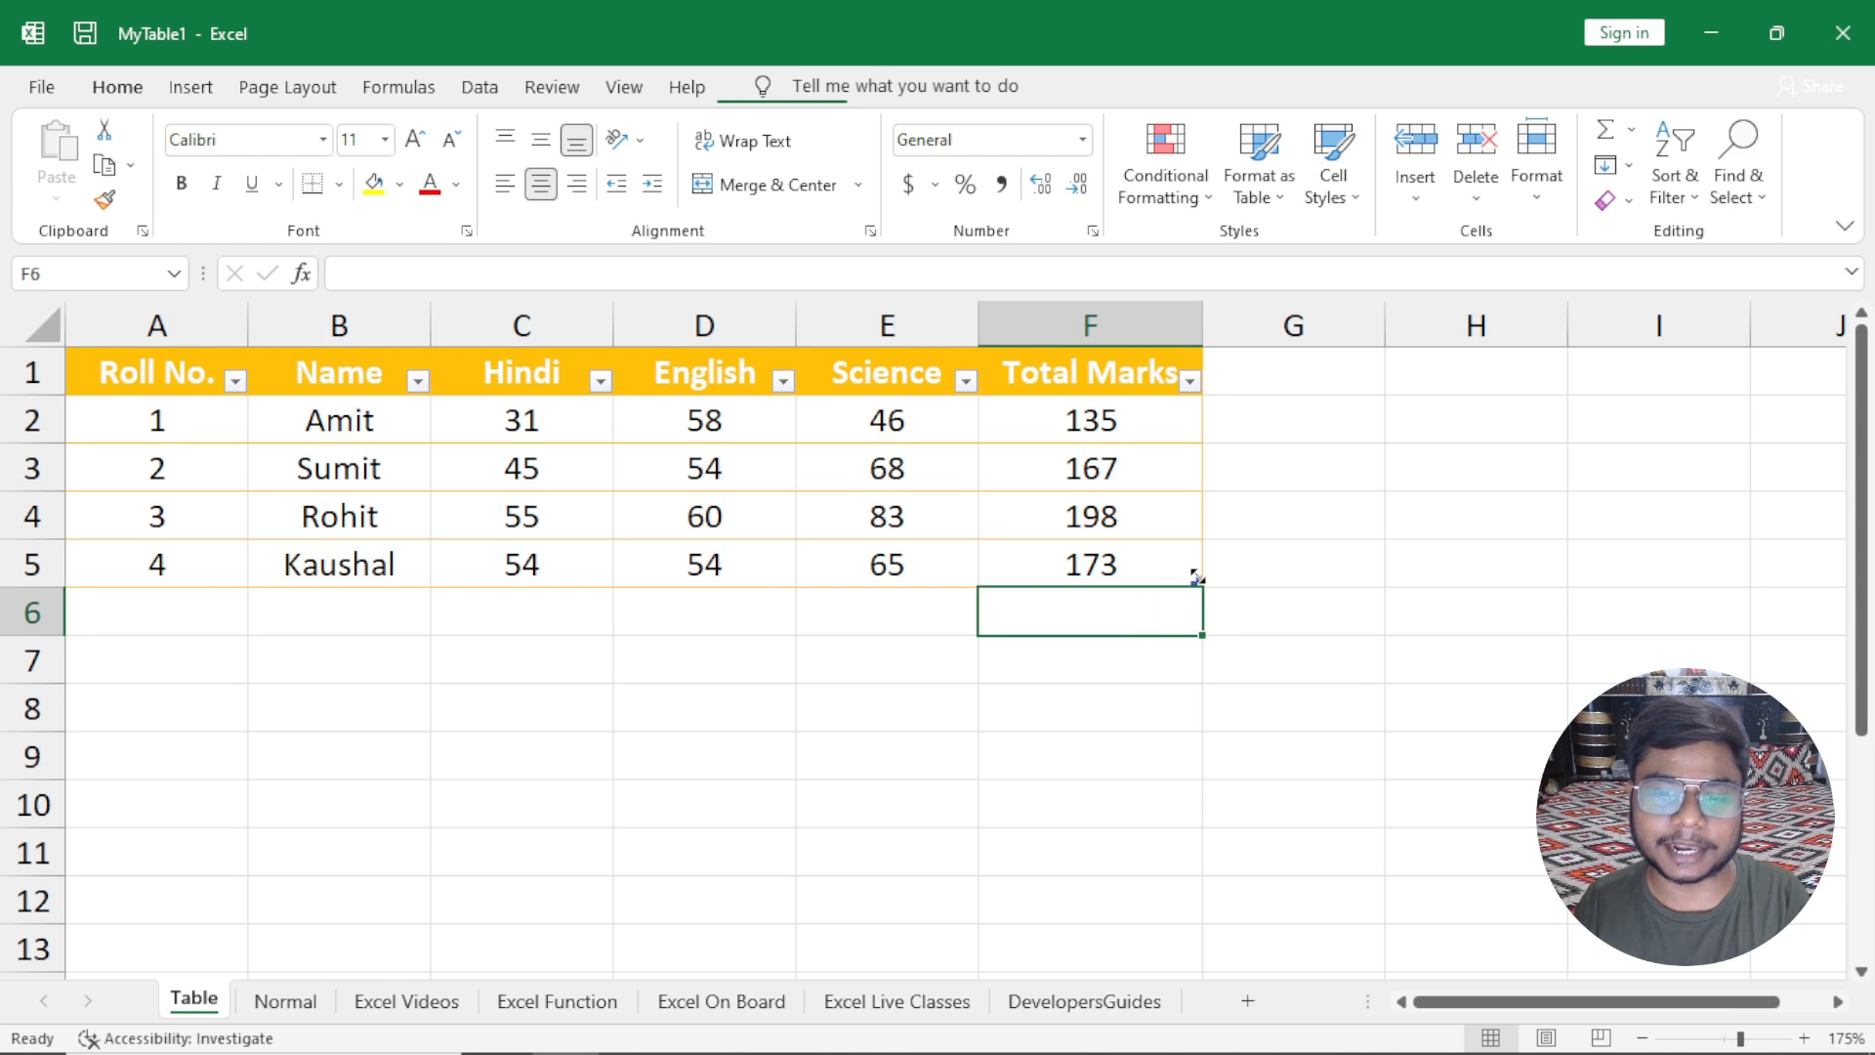
pyautogui.moveTo(1194, 583); pyautogui.dragTo(1190, 532)
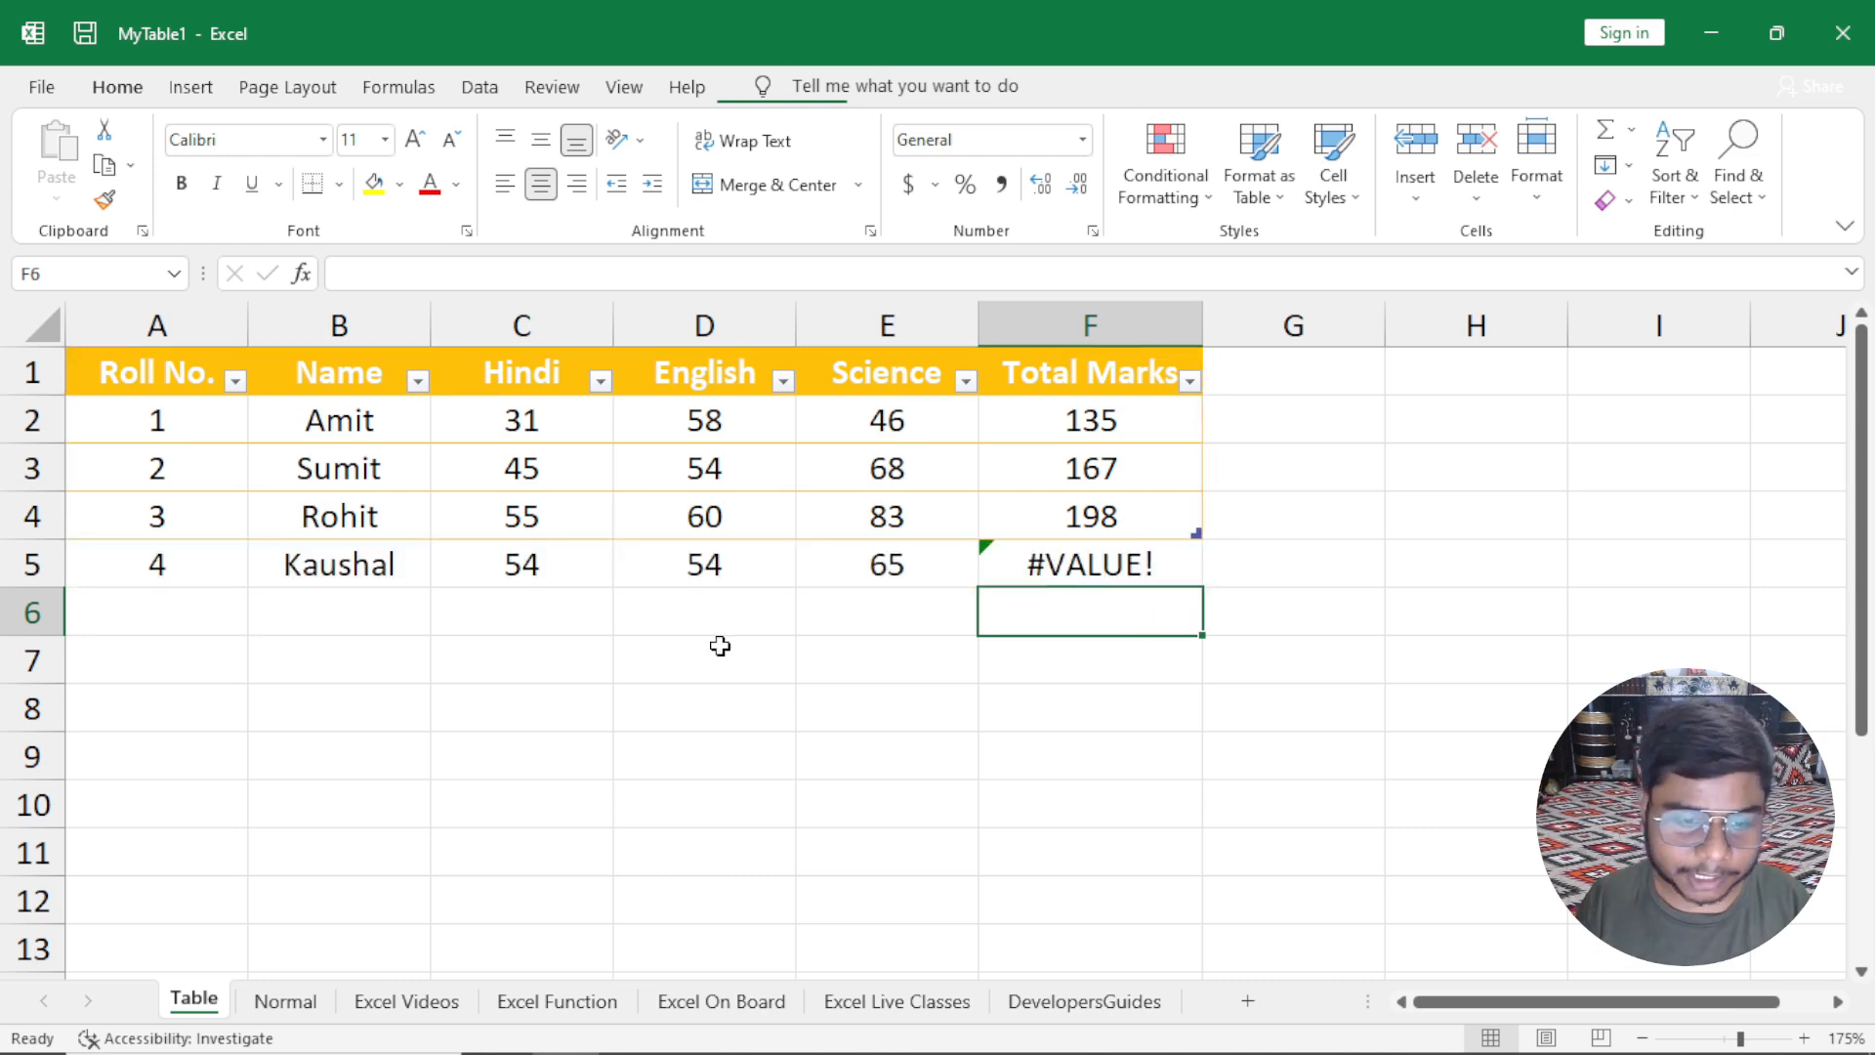
pyautogui.click(419, 645)
pyautogui.moveTo(180, 574); pyautogui.dragTo(391, 564)
pyautogui.moveTo(651, 564); pyautogui.dragTo(1186, 557)
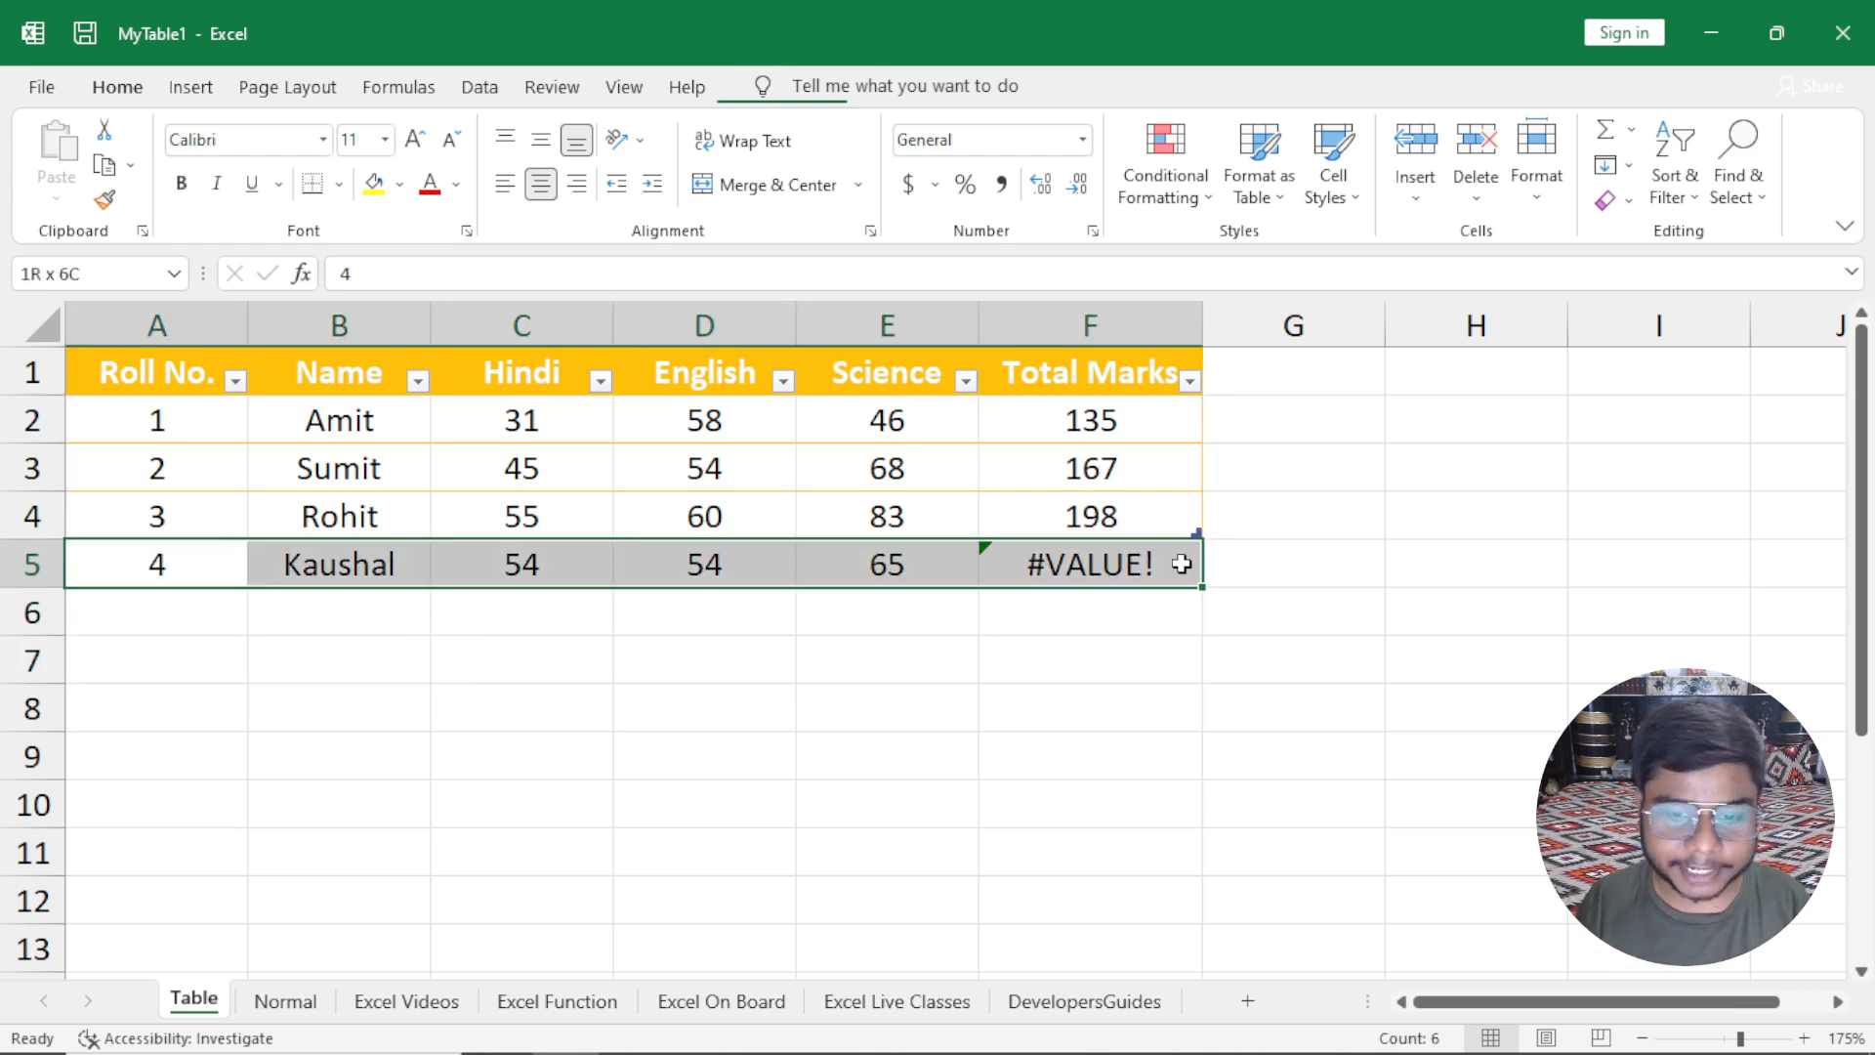
pyautogui.click(1023, 826)
# Examine the Total Marks formula in F5 and the row 5 data outside the table range.
pyautogui.click(1040, 562)
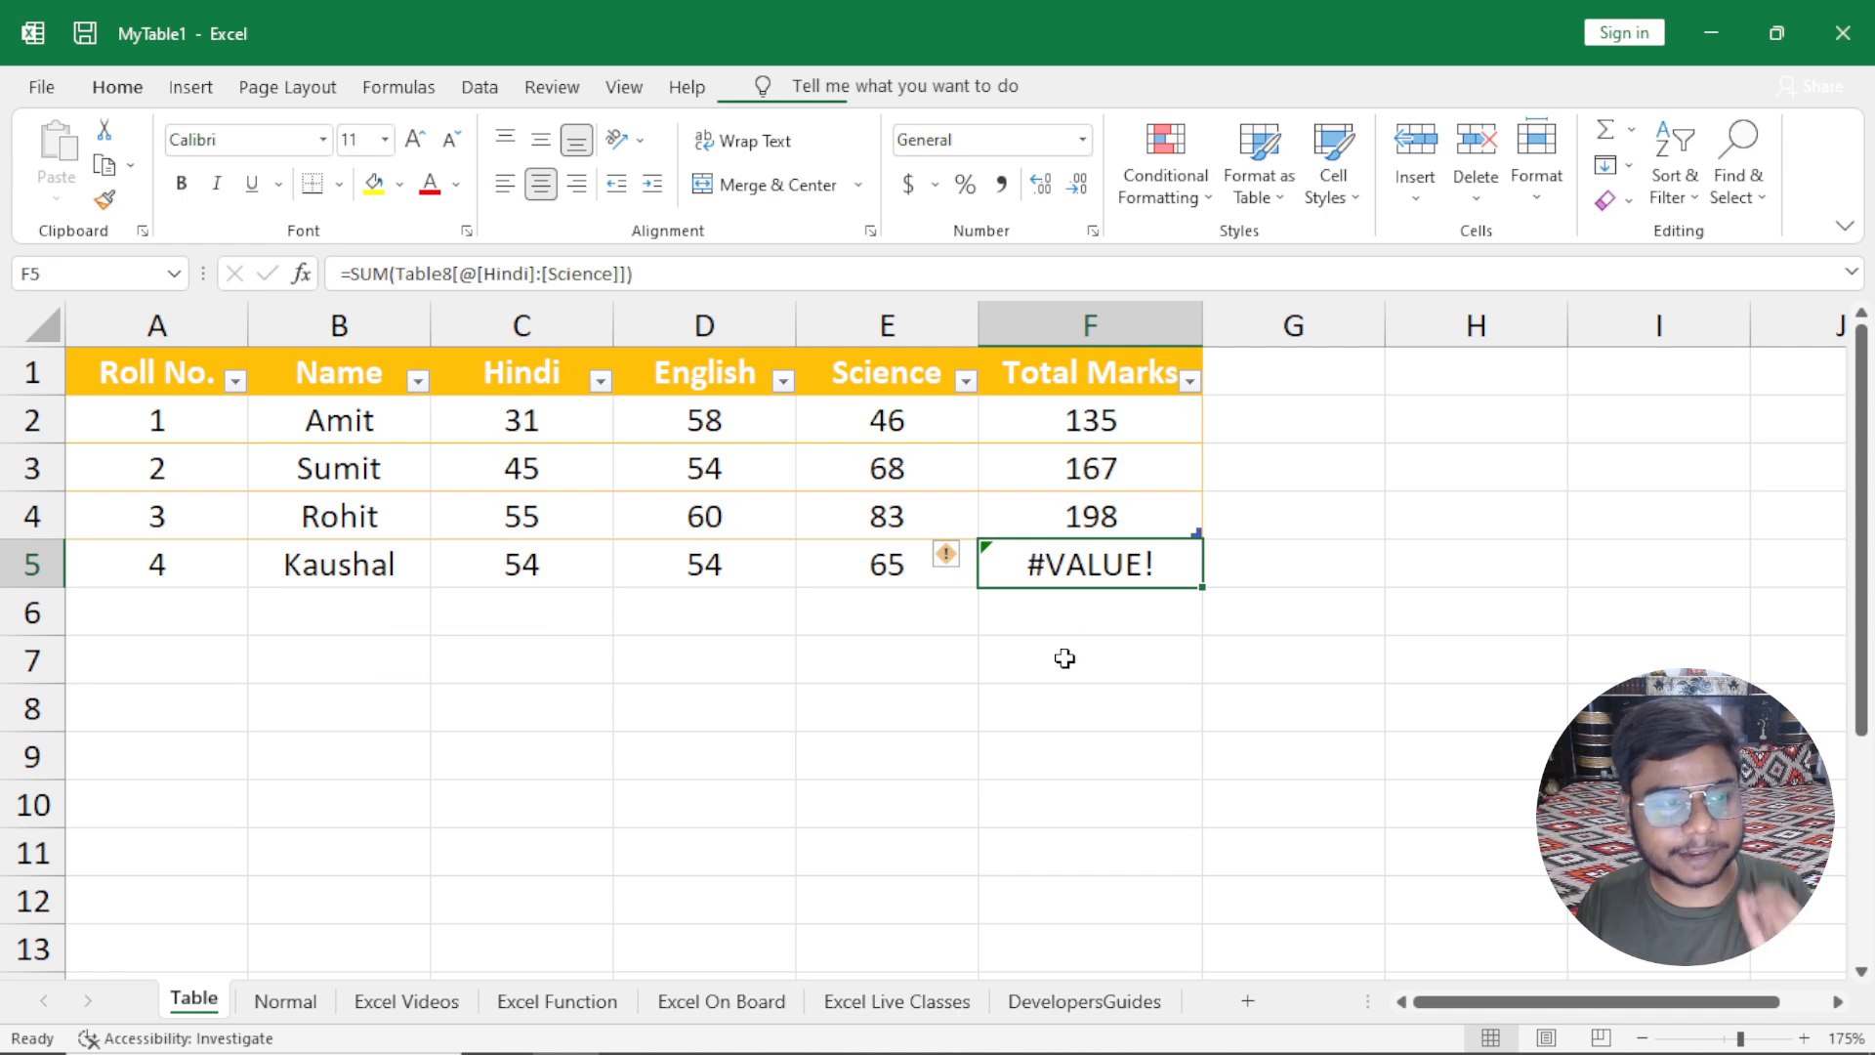
pyautogui.click(658, 272)
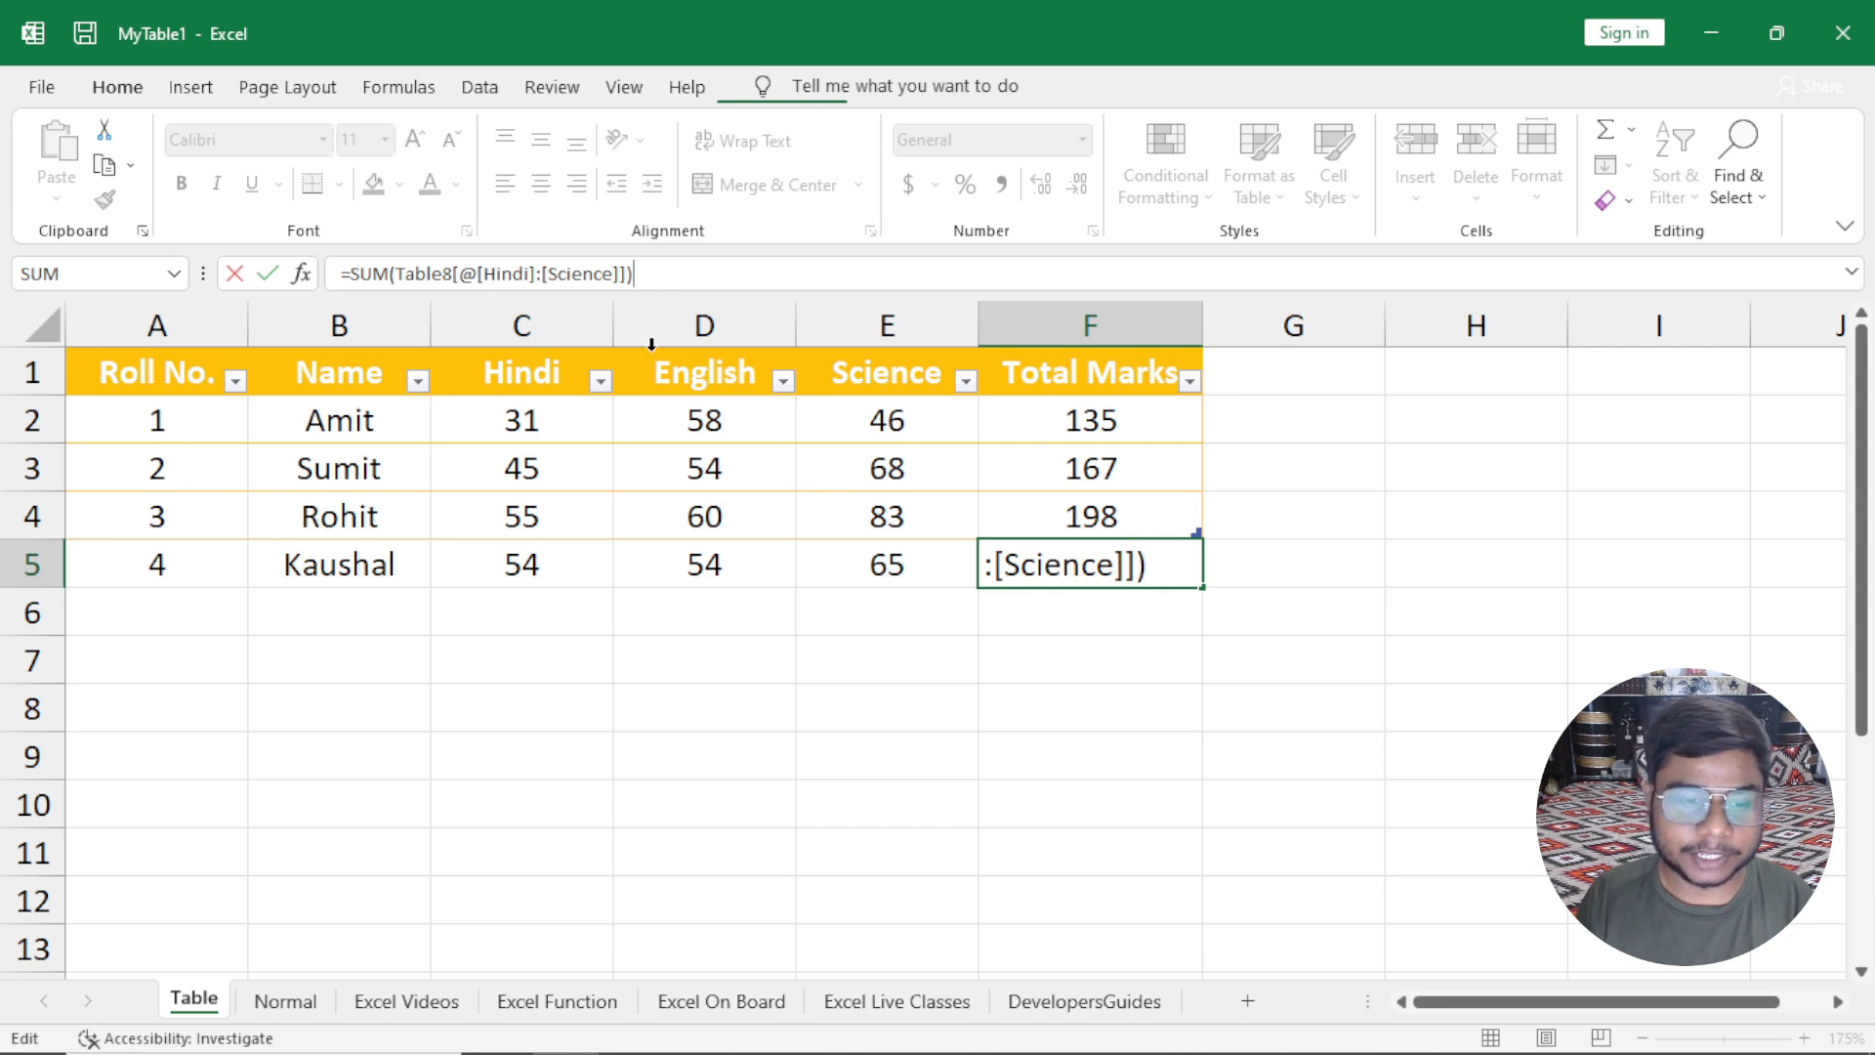
pyautogui.moveTo(127, 566); pyautogui.dragTo(820, 553)
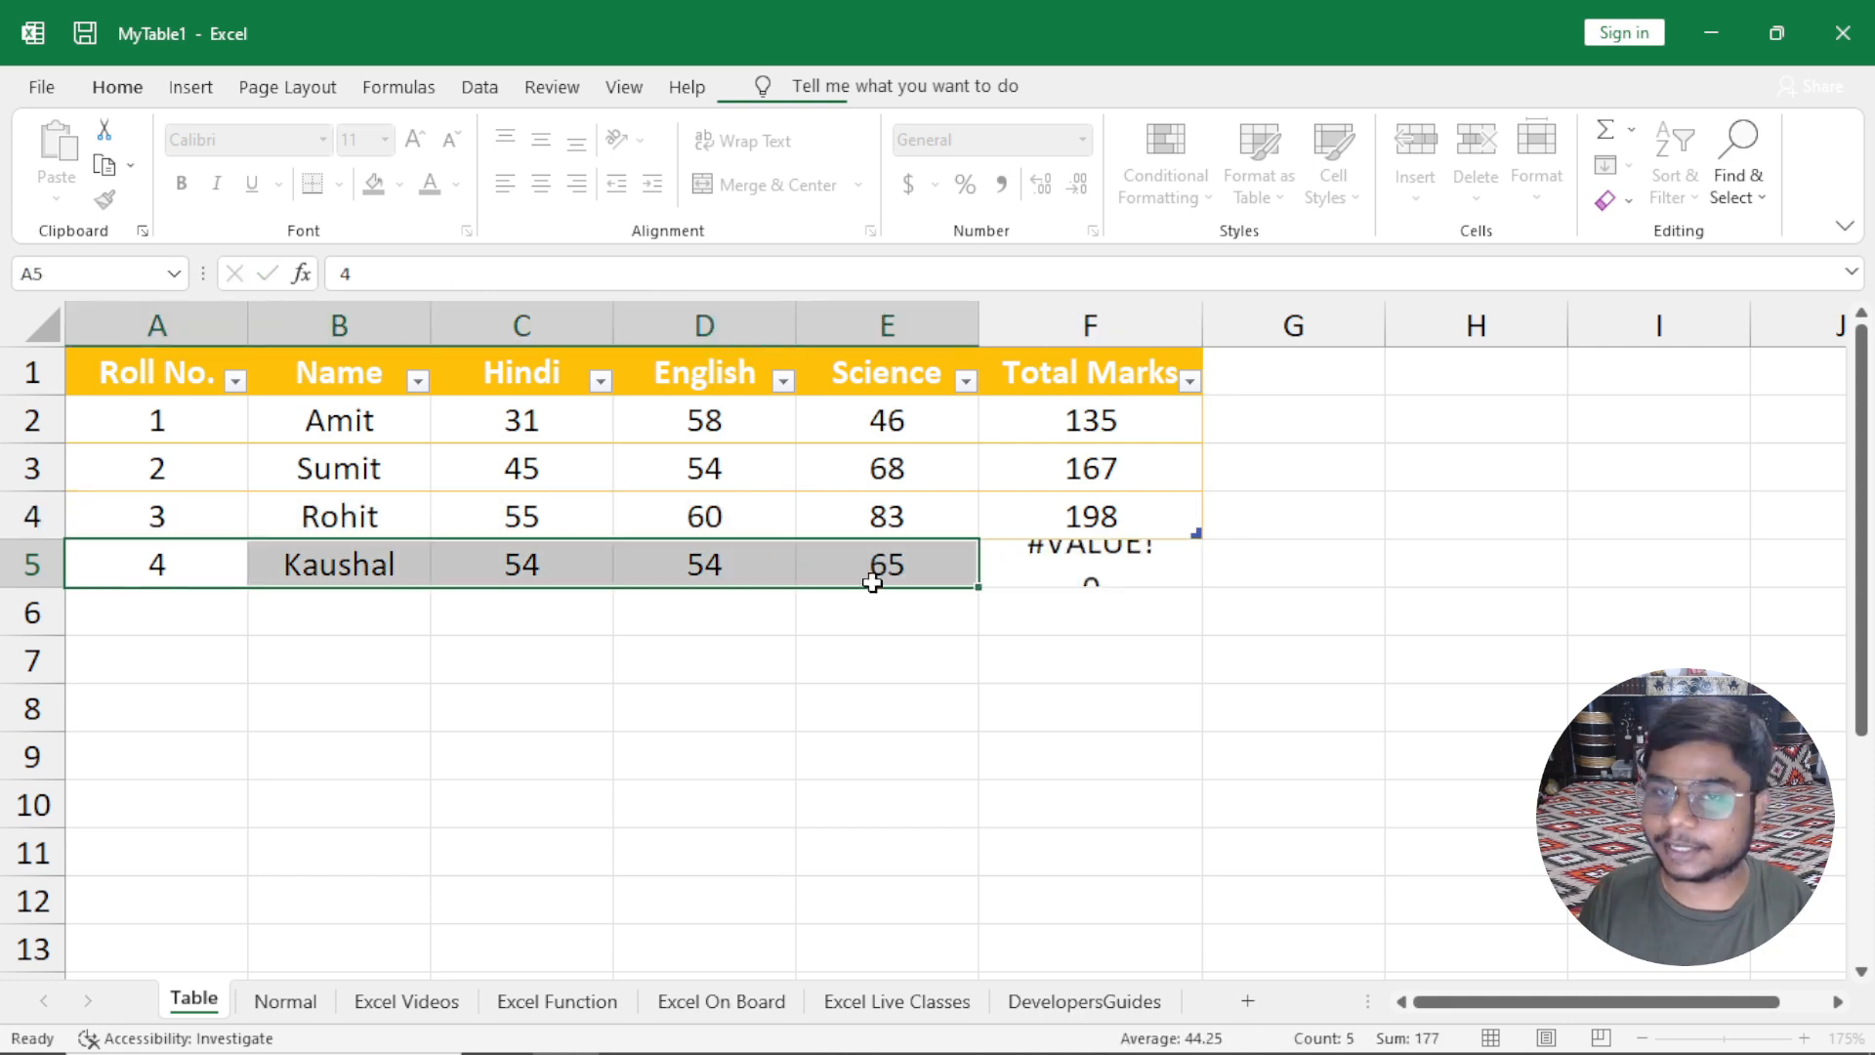
pyautogui.press('Return')
pyautogui.click(862, 696)
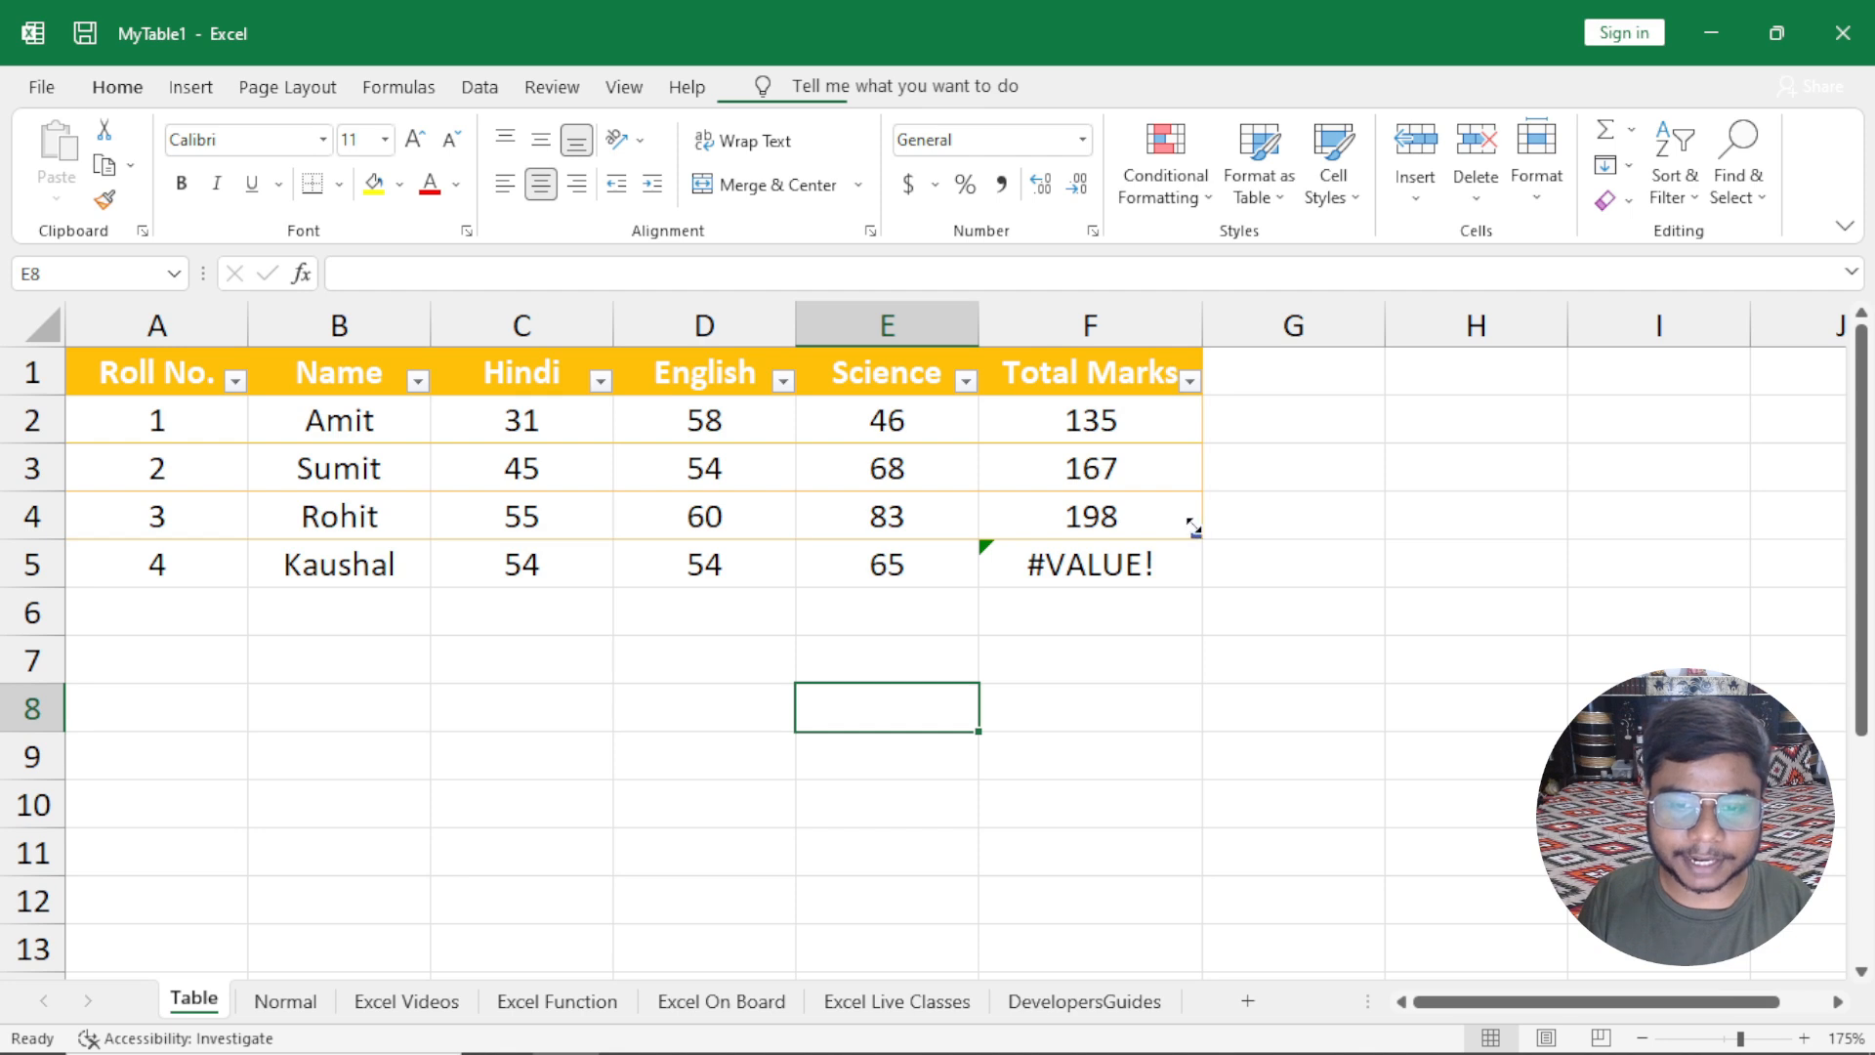
# Try resizing the table without the Total Marks column and with rows down to row 9, ending at A1:F5 with F6:F9 cleared.
pyautogui.moveTo(1193, 528); pyautogui.dragTo(972, 532)
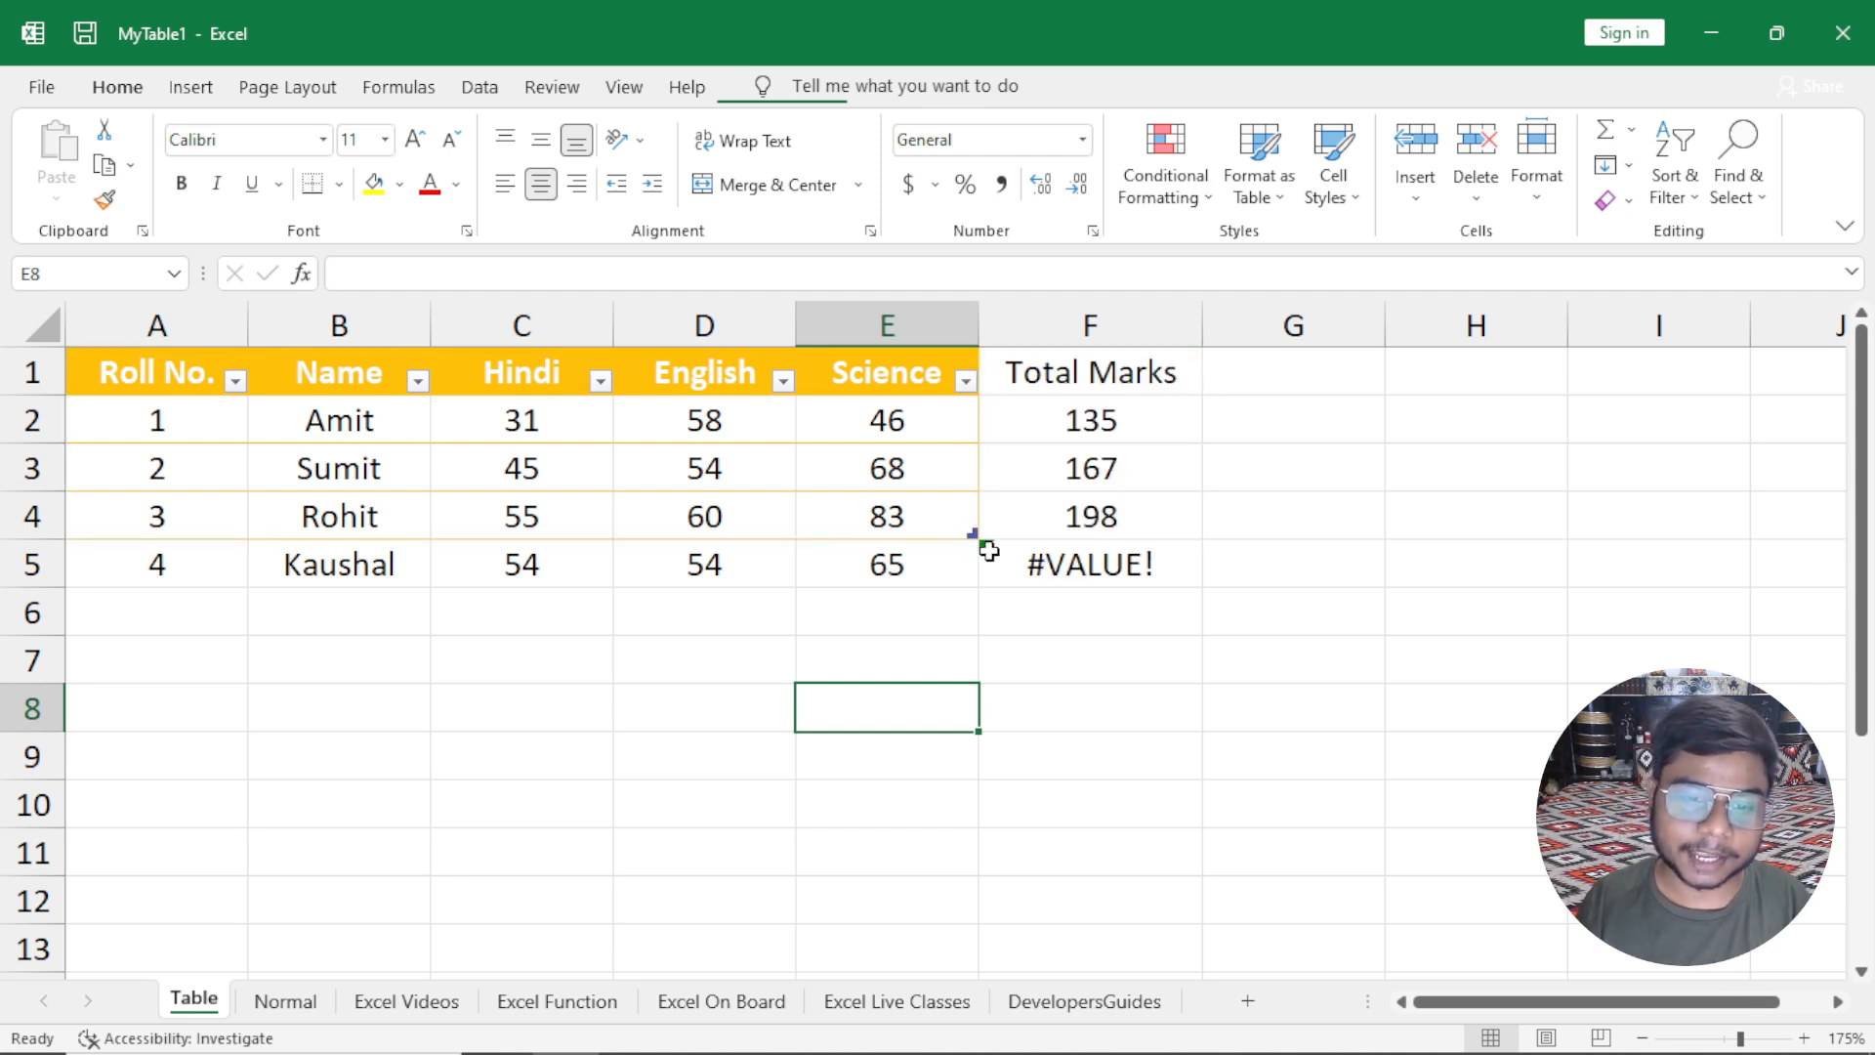
pyautogui.moveTo(972, 534); pyautogui.dragTo(1201, 590)
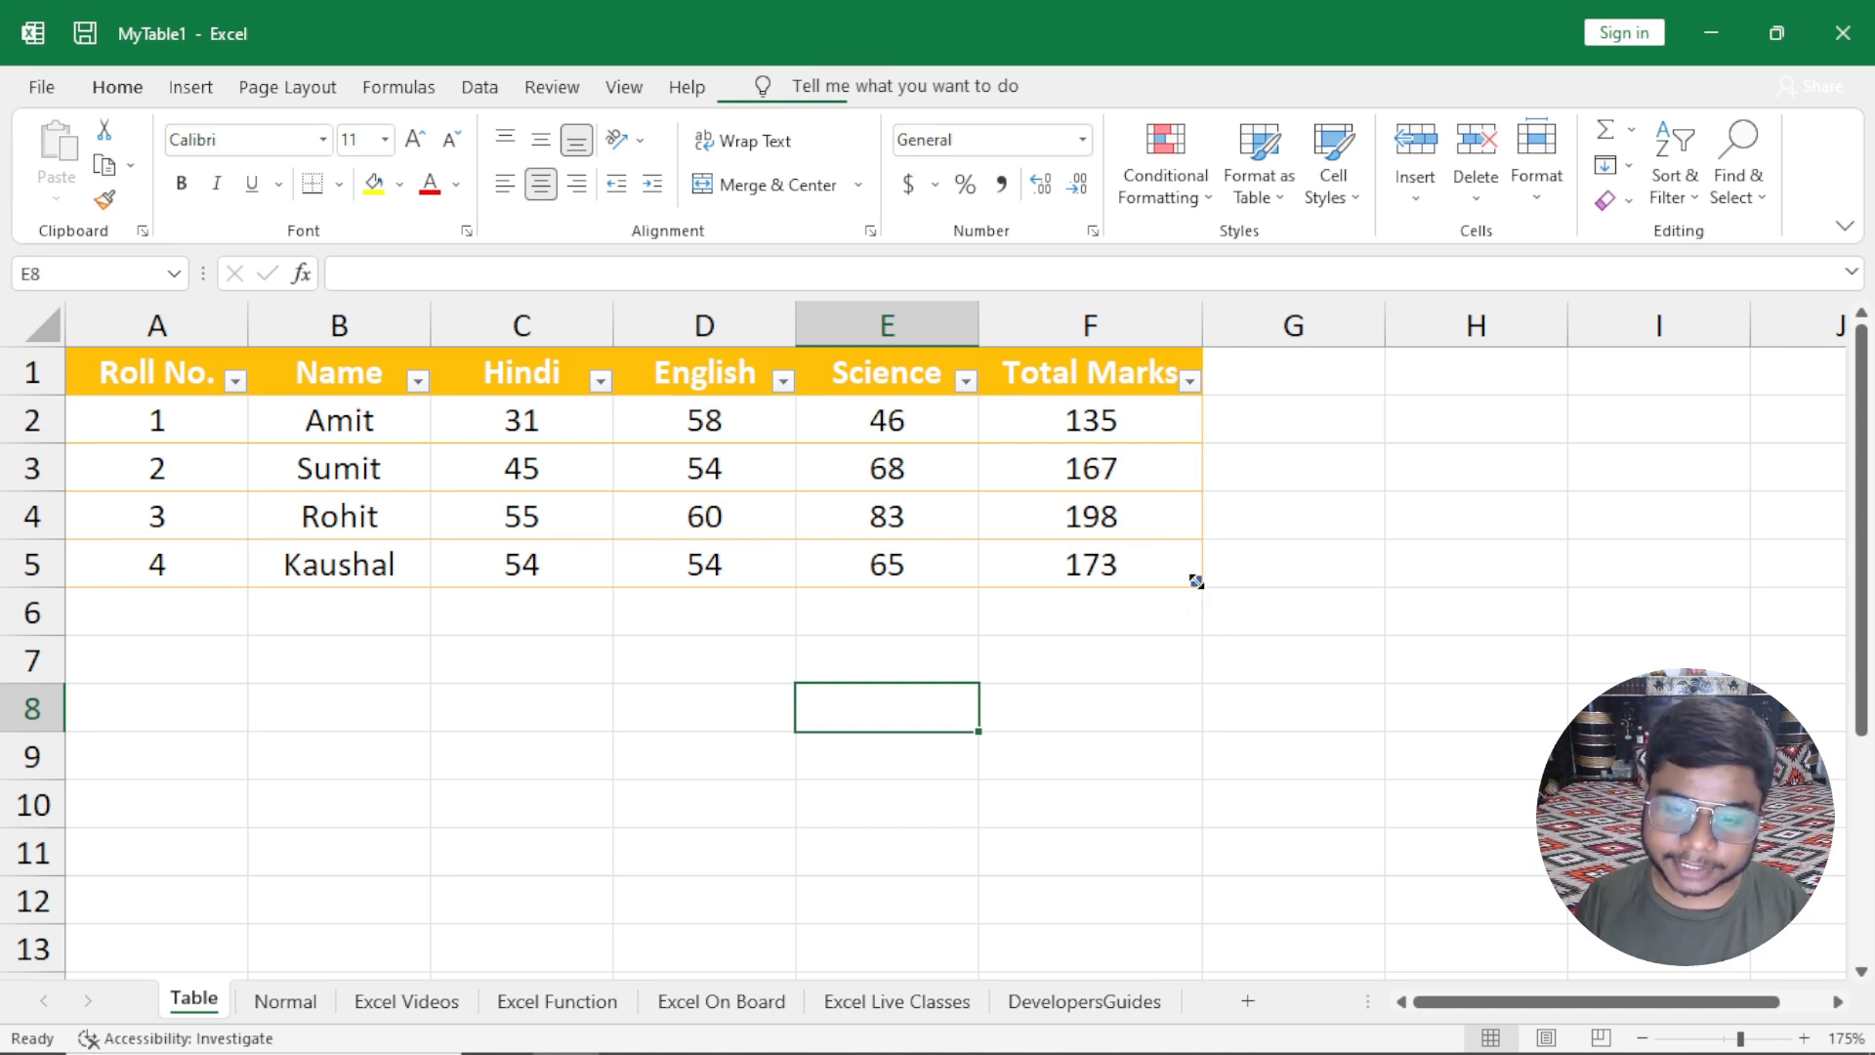
pyautogui.moveTo(1196, 581); pyautogui.dragTo(1185, 758)
pyautogui.press('Delete')
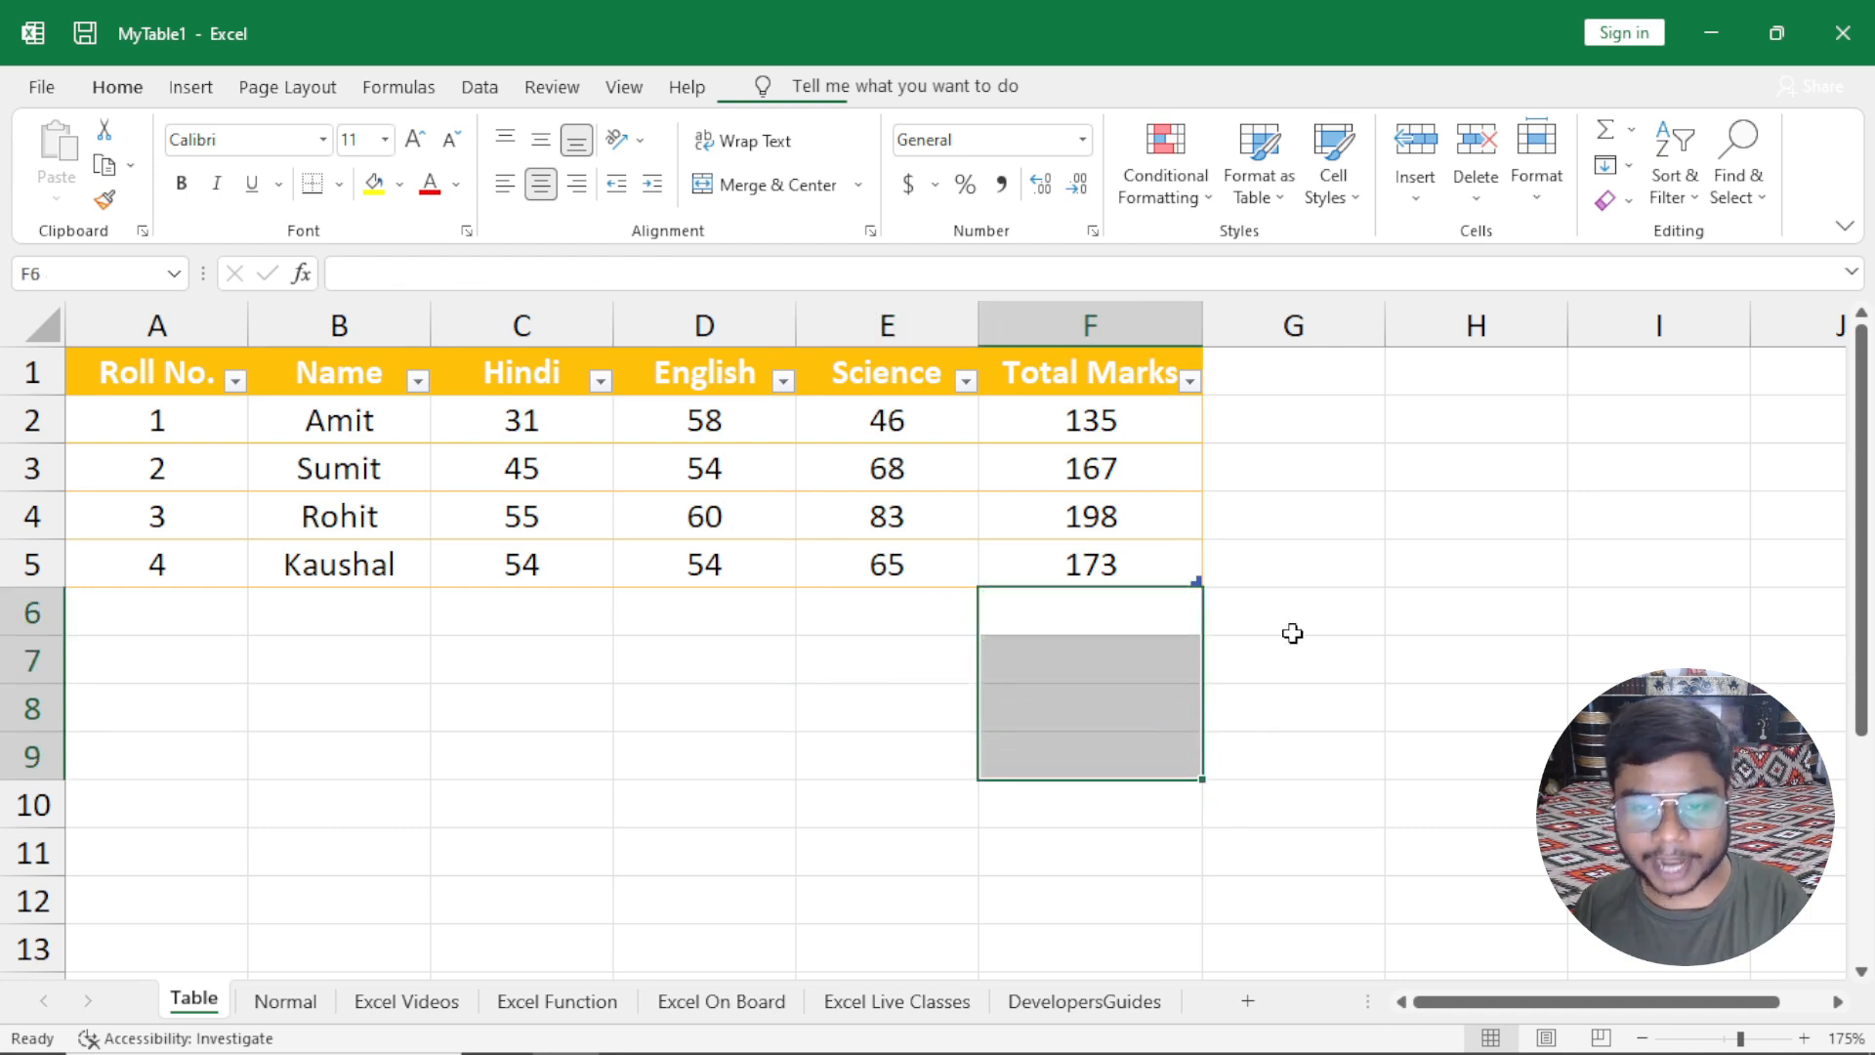
# Check the table's name in its design properties.
pyautogui.click(1185, 533)
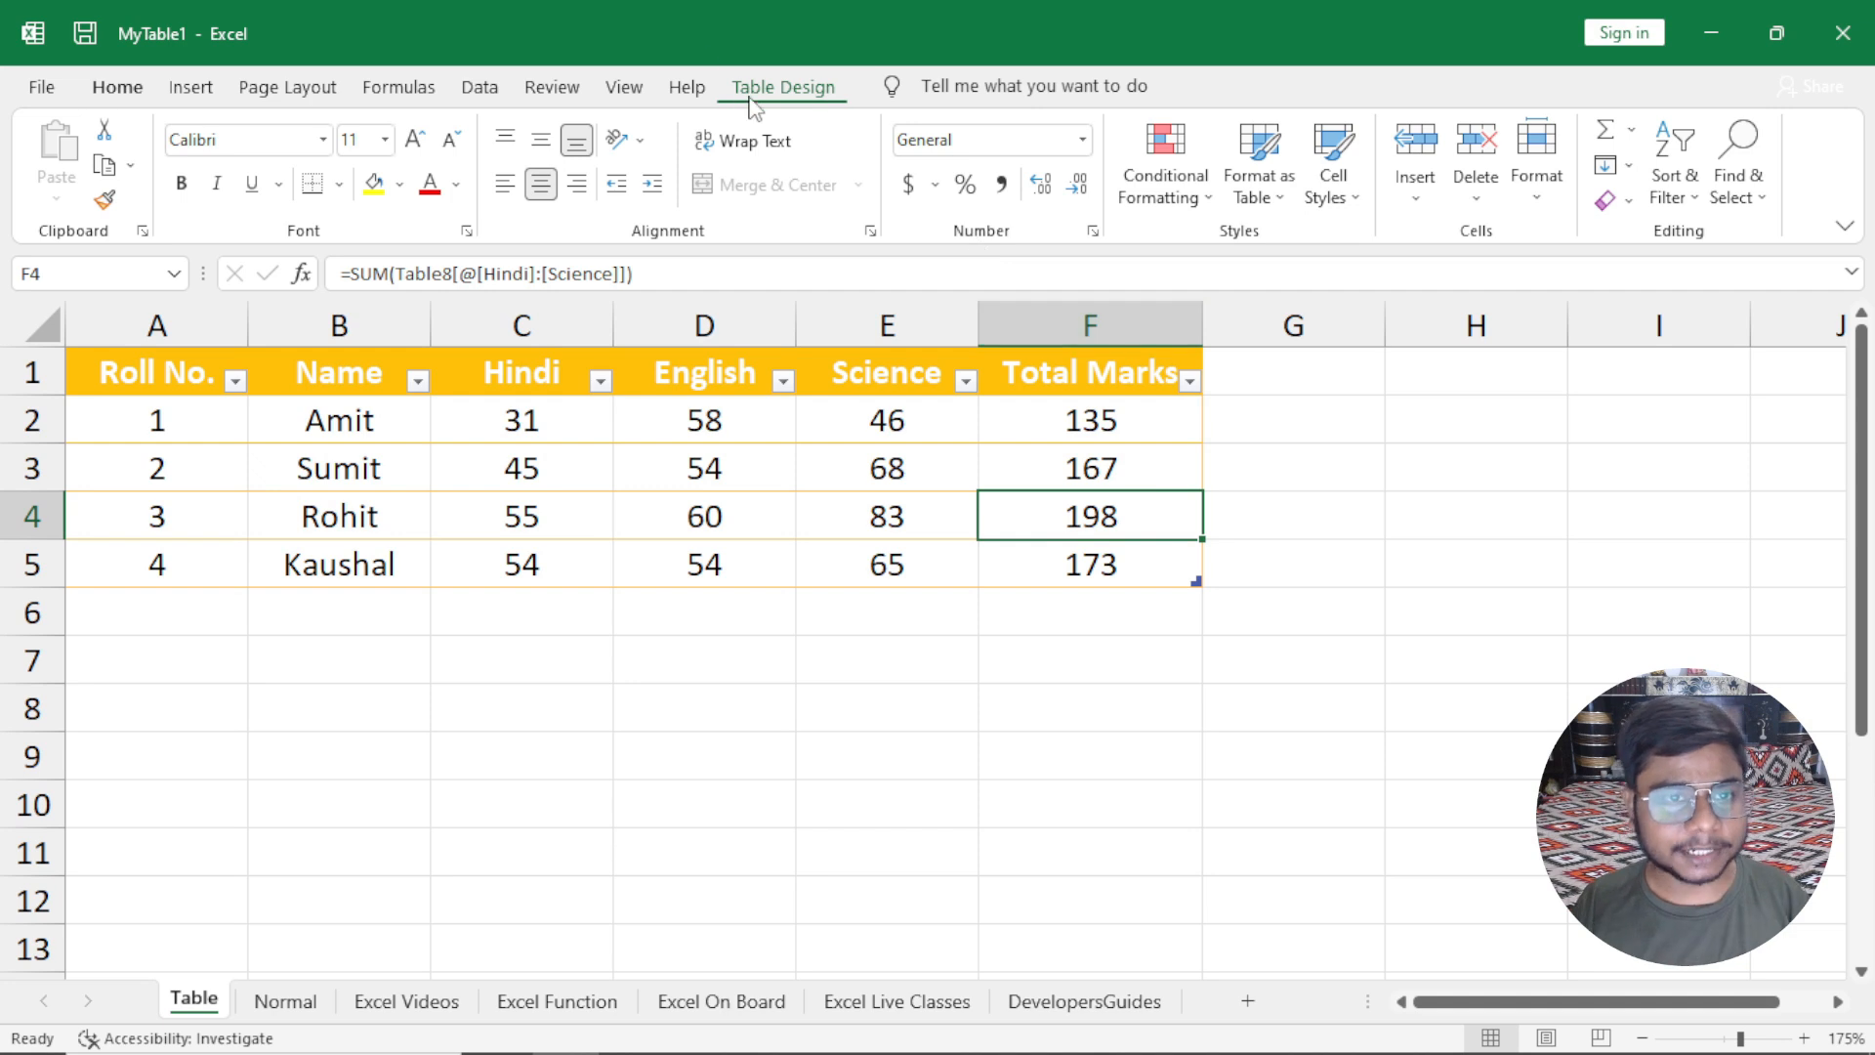
pyautogui.click(782, 89)
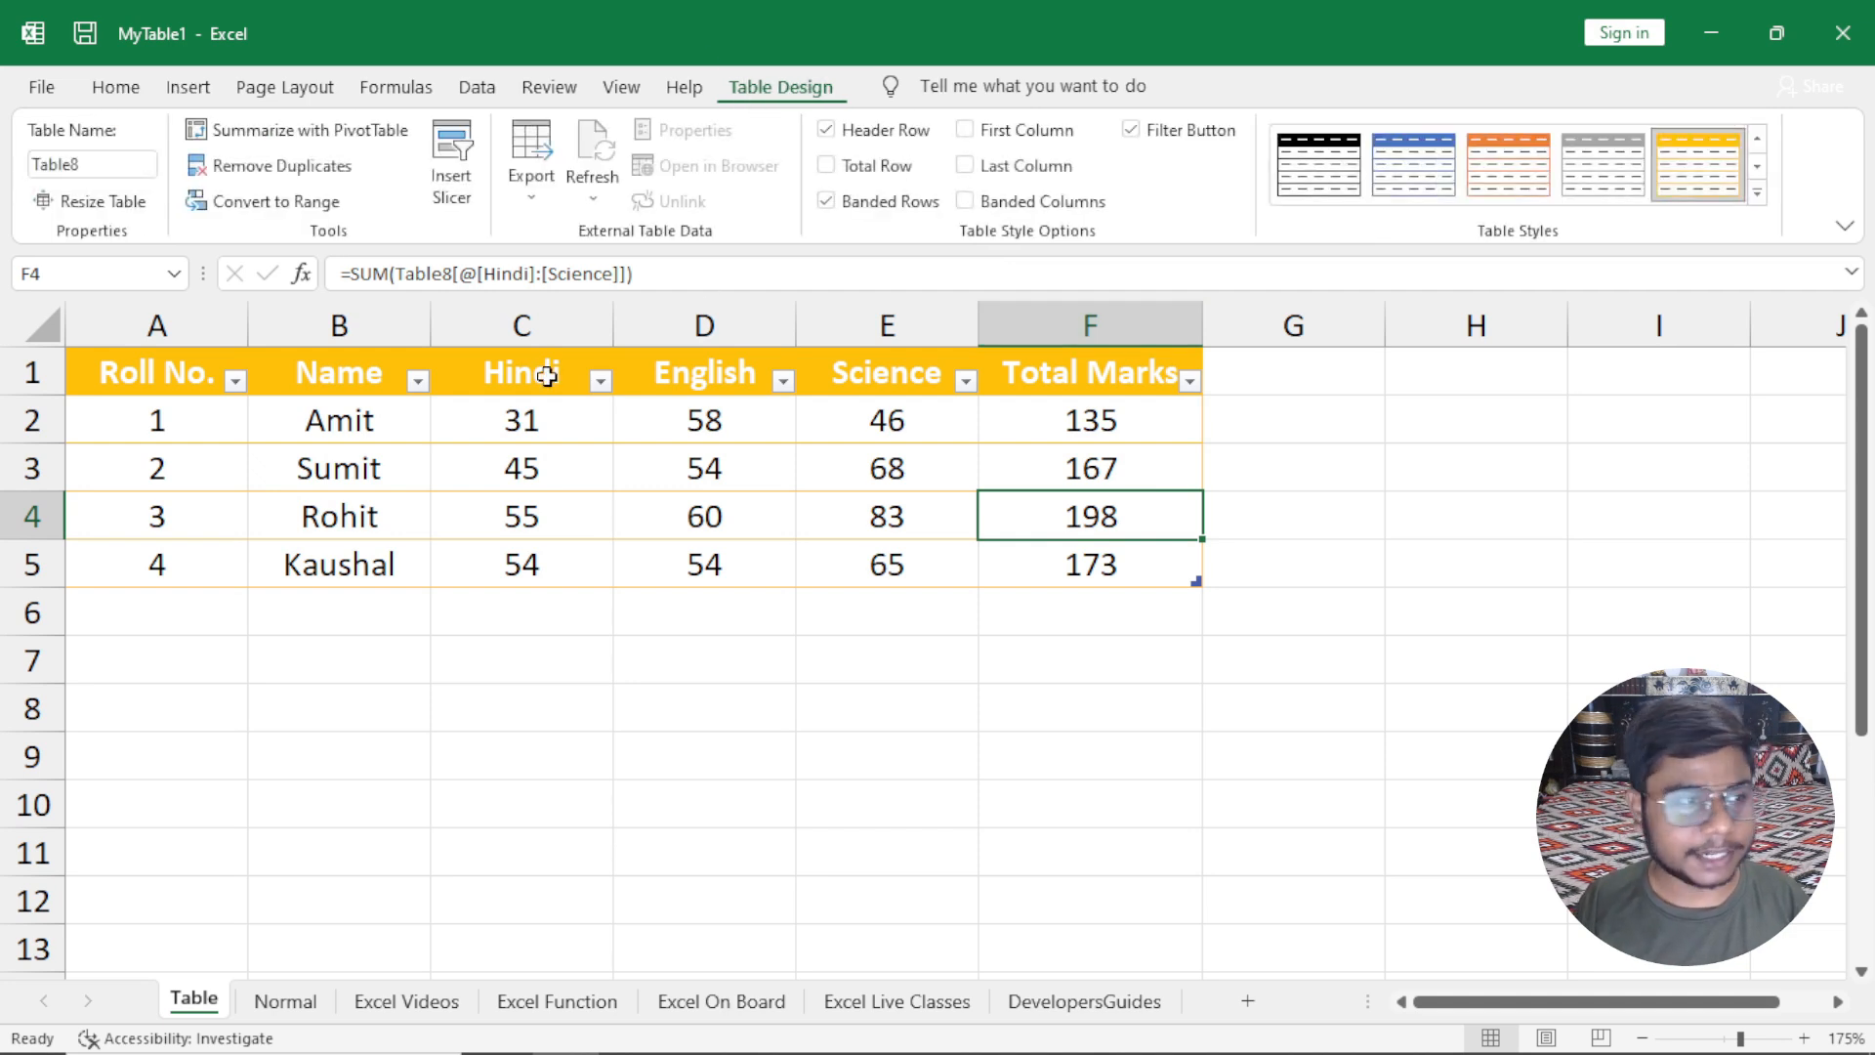
pyautogui.click(127, 163)
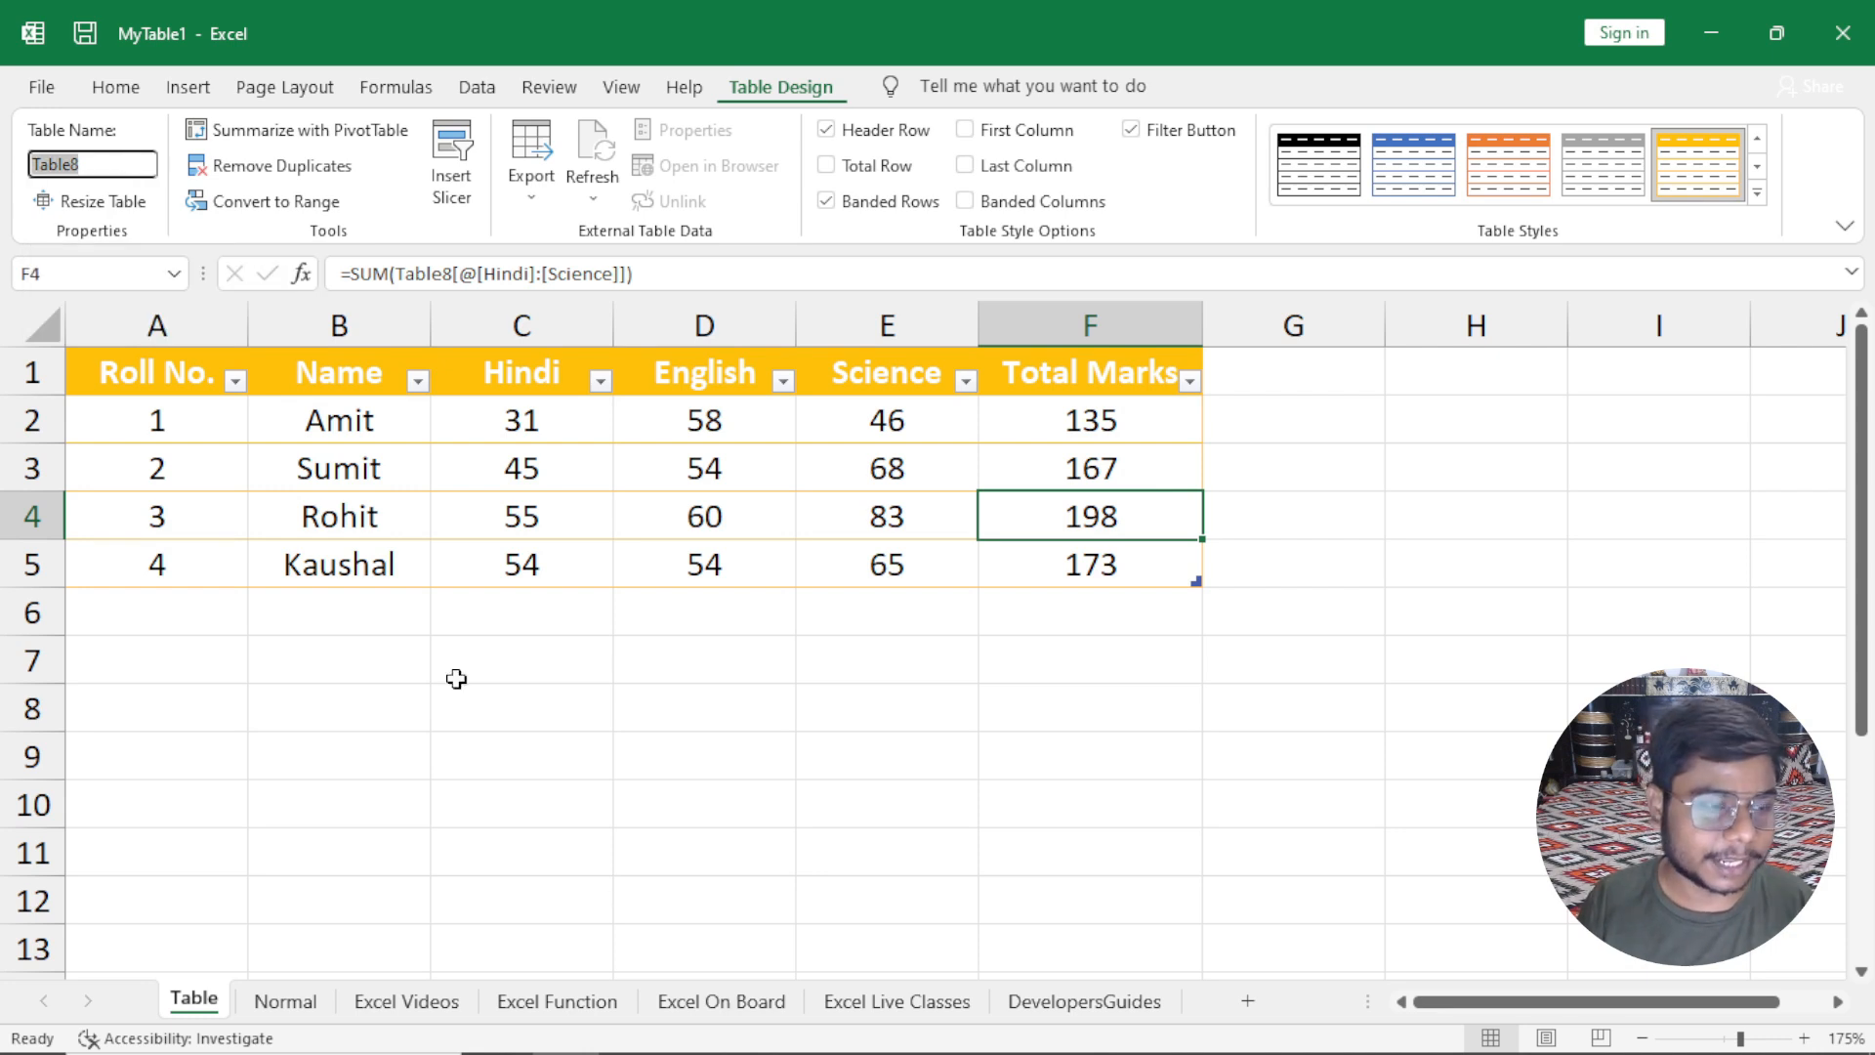
# Try a formula in D7 that references the whole marks table by its name, =Table8.
pyautogui.click(686, 675)
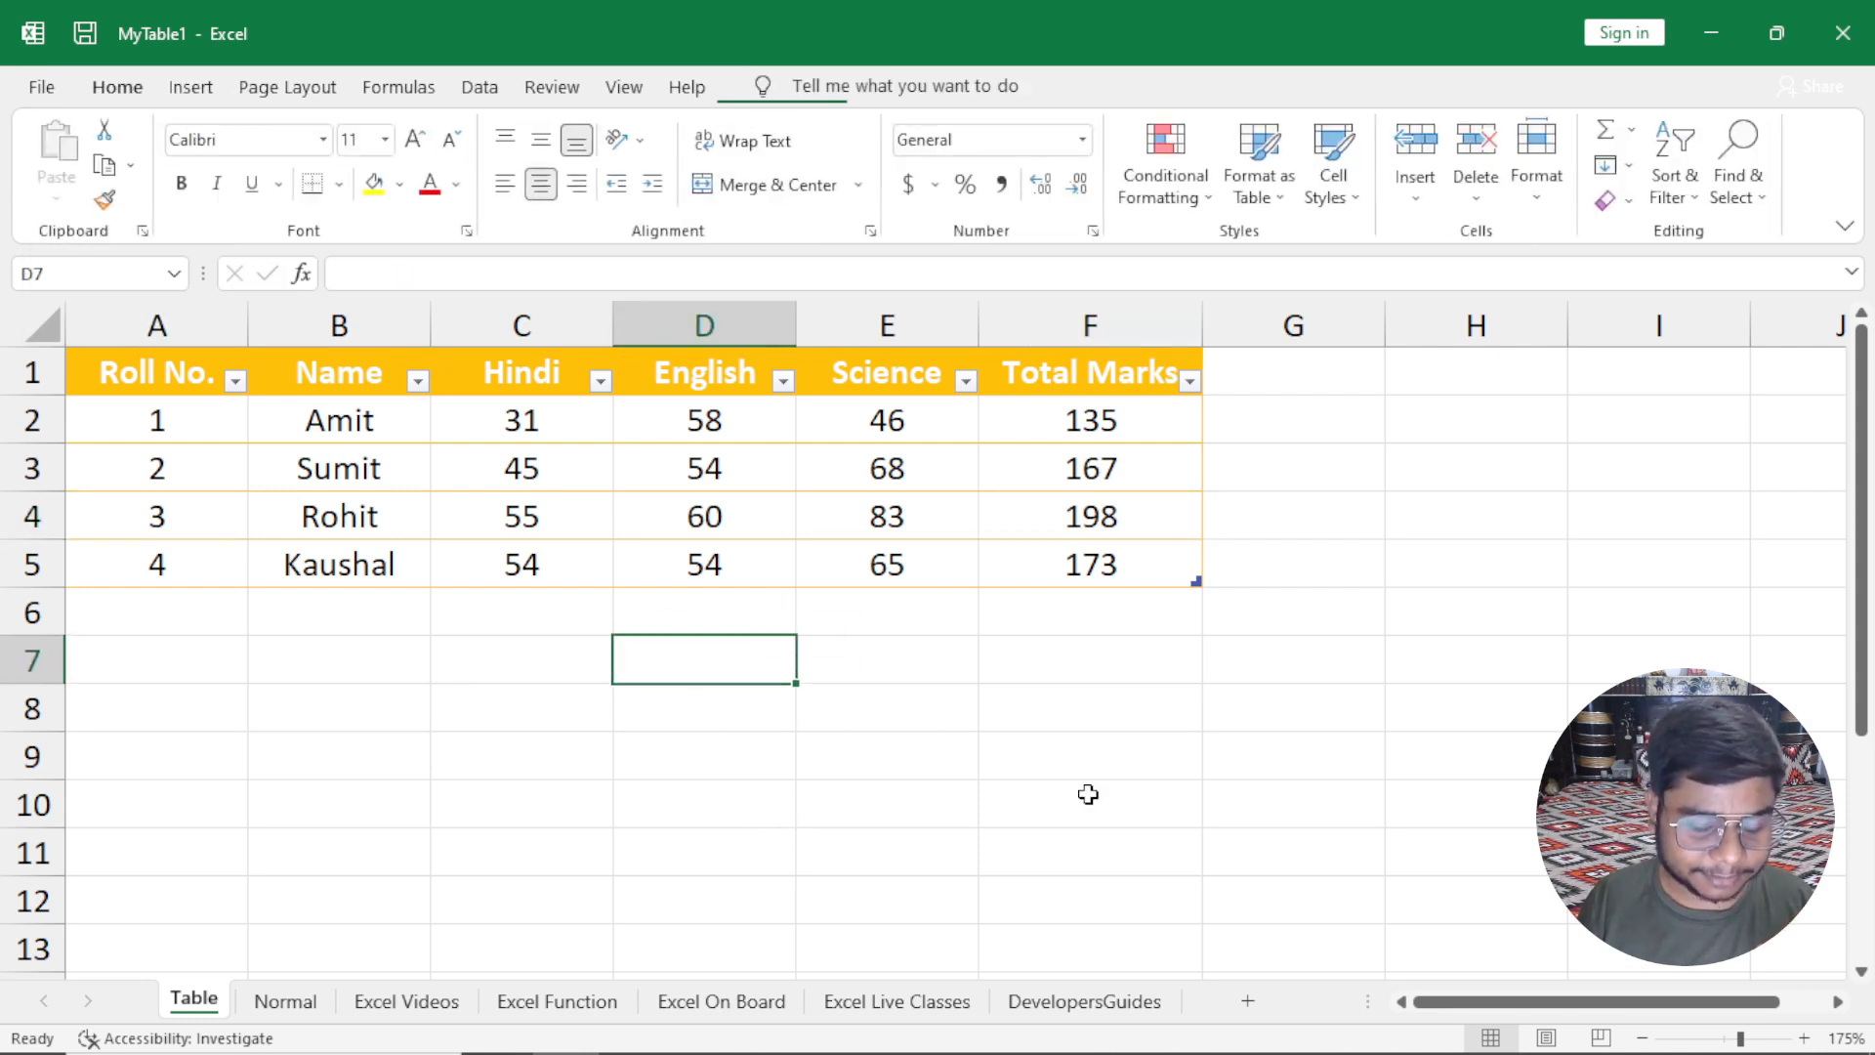
pyautogui.write('=')
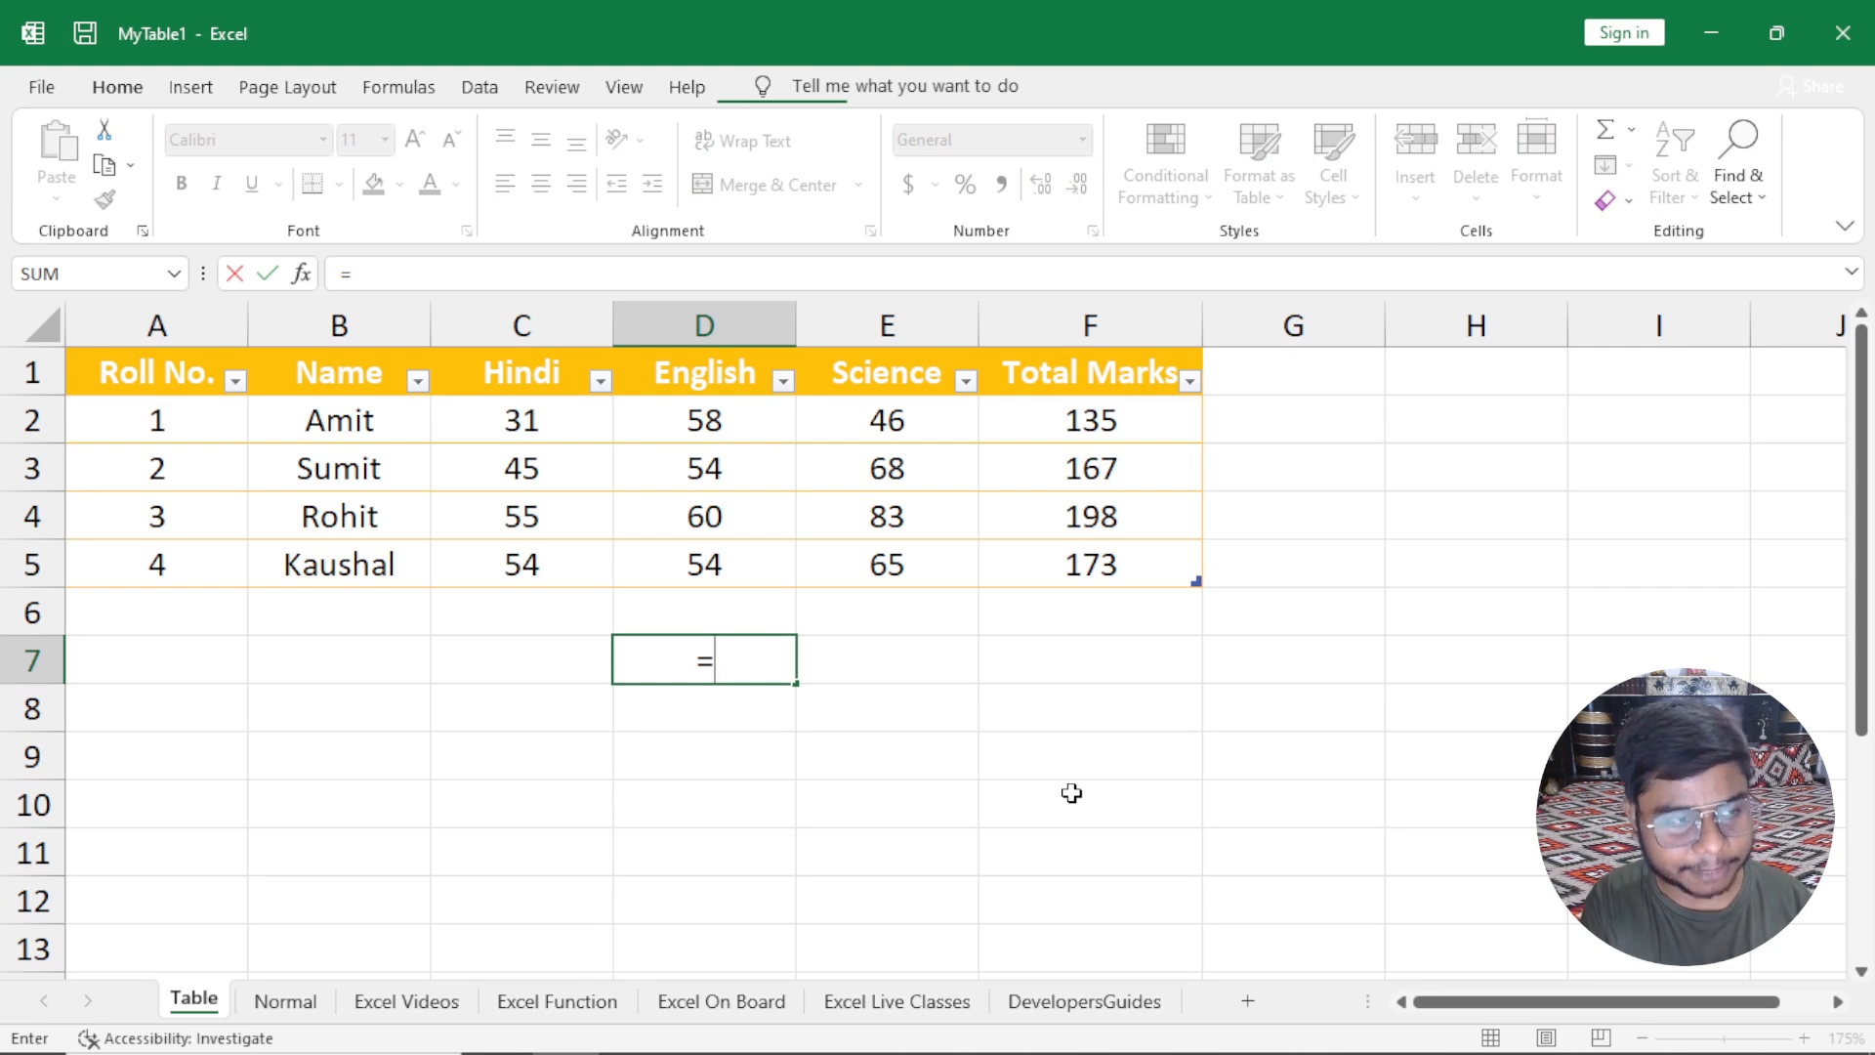
pyautogui.write('tabl')
pyautogui.press('Down')
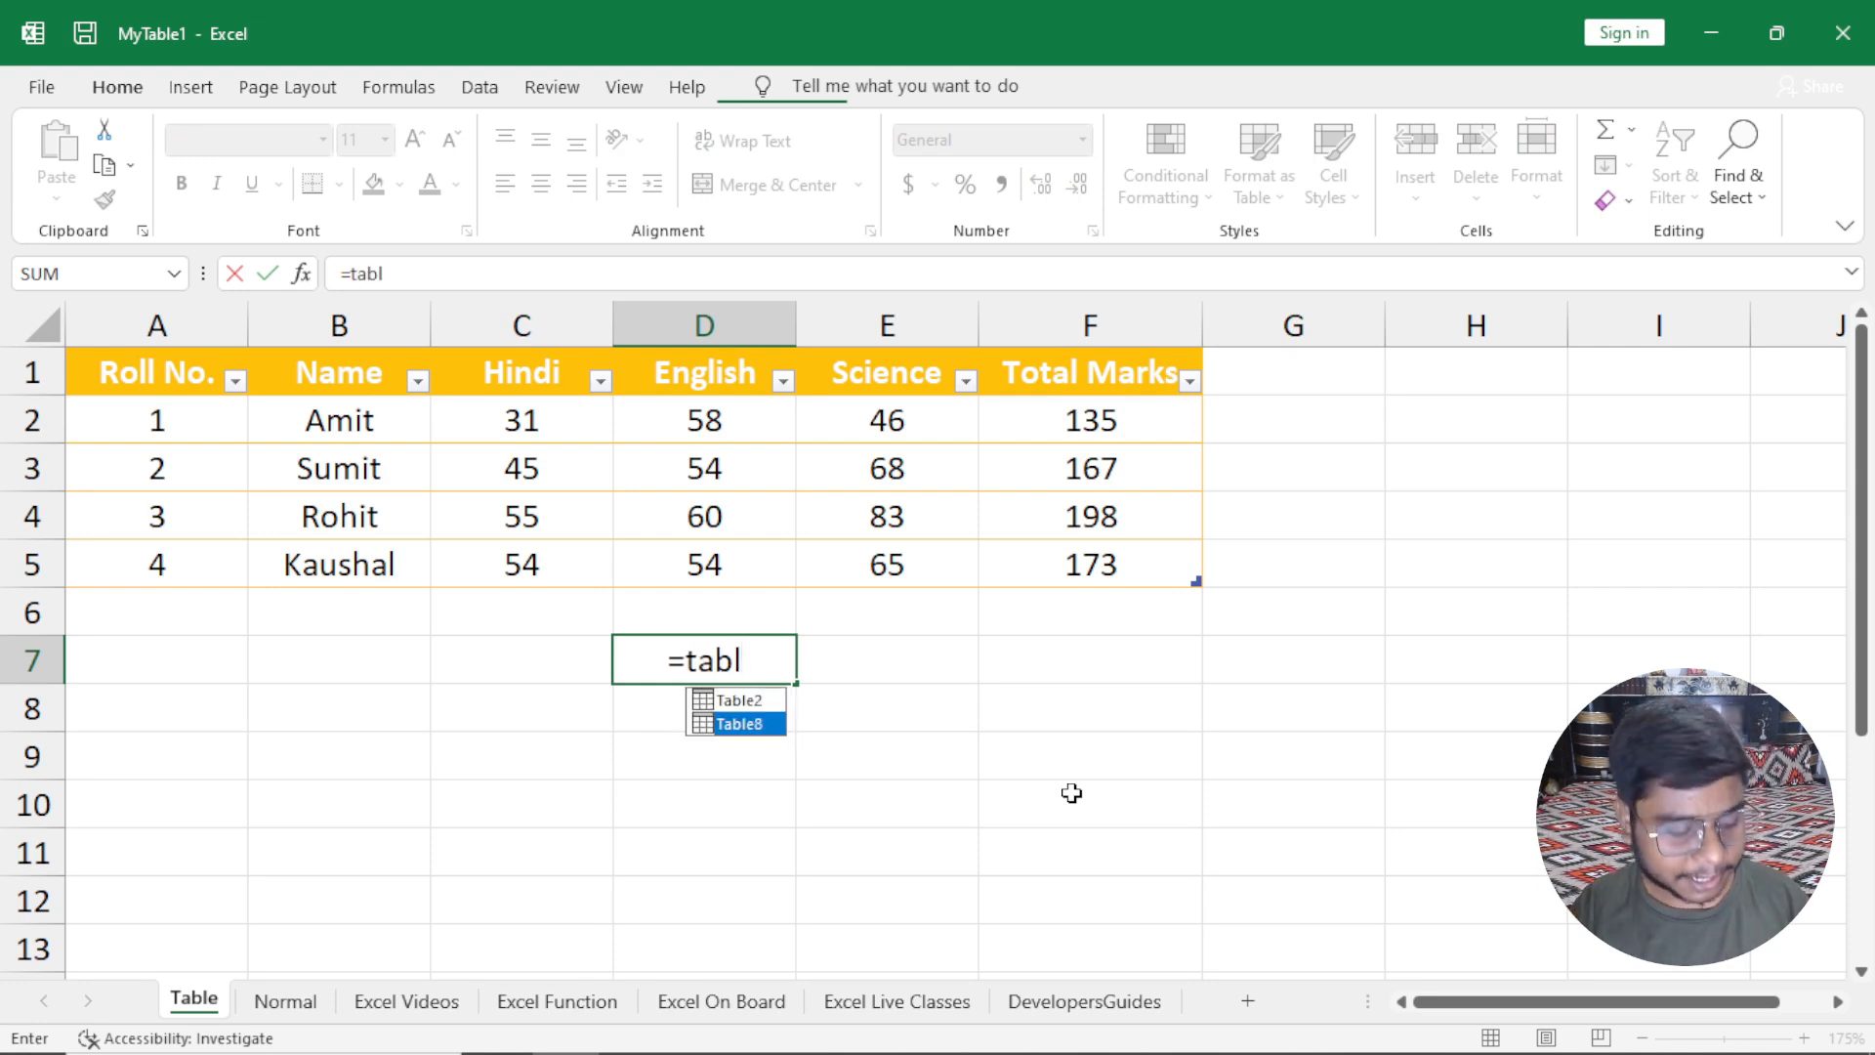
pyautogui.press('Tab')
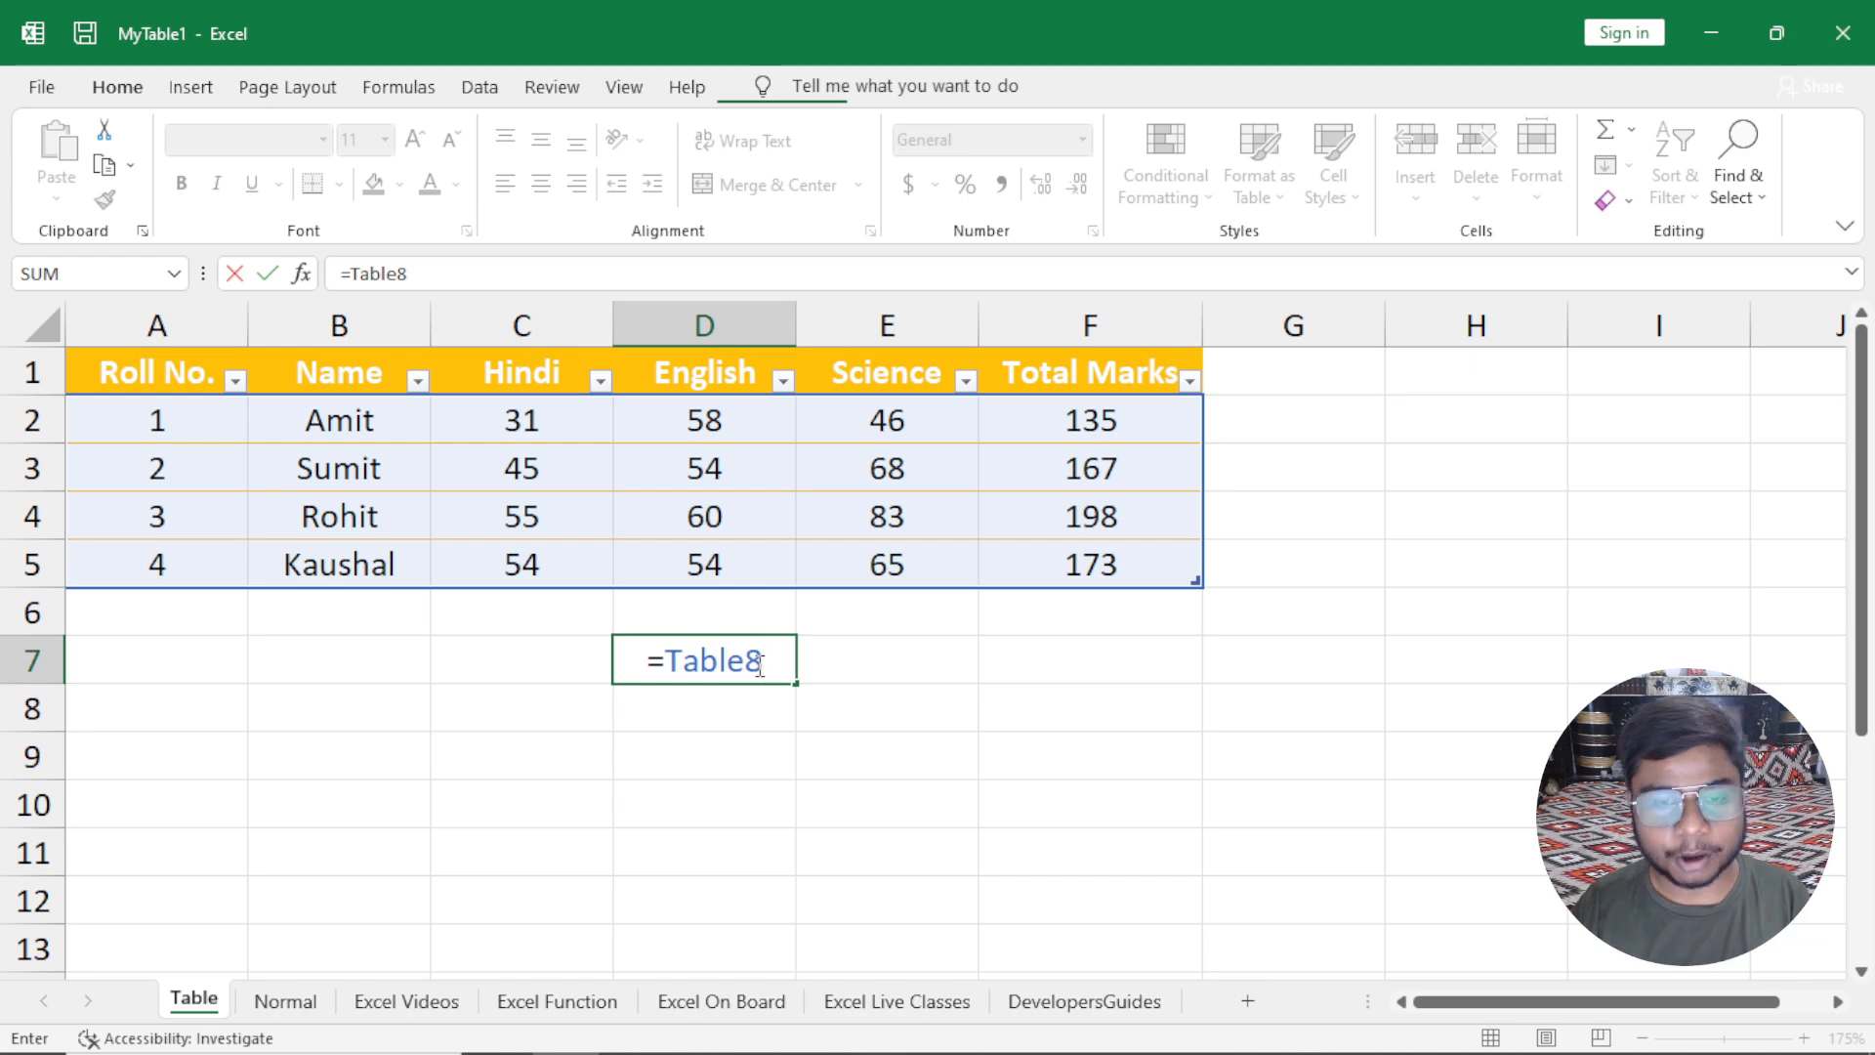
pyautogui.press('Escape')
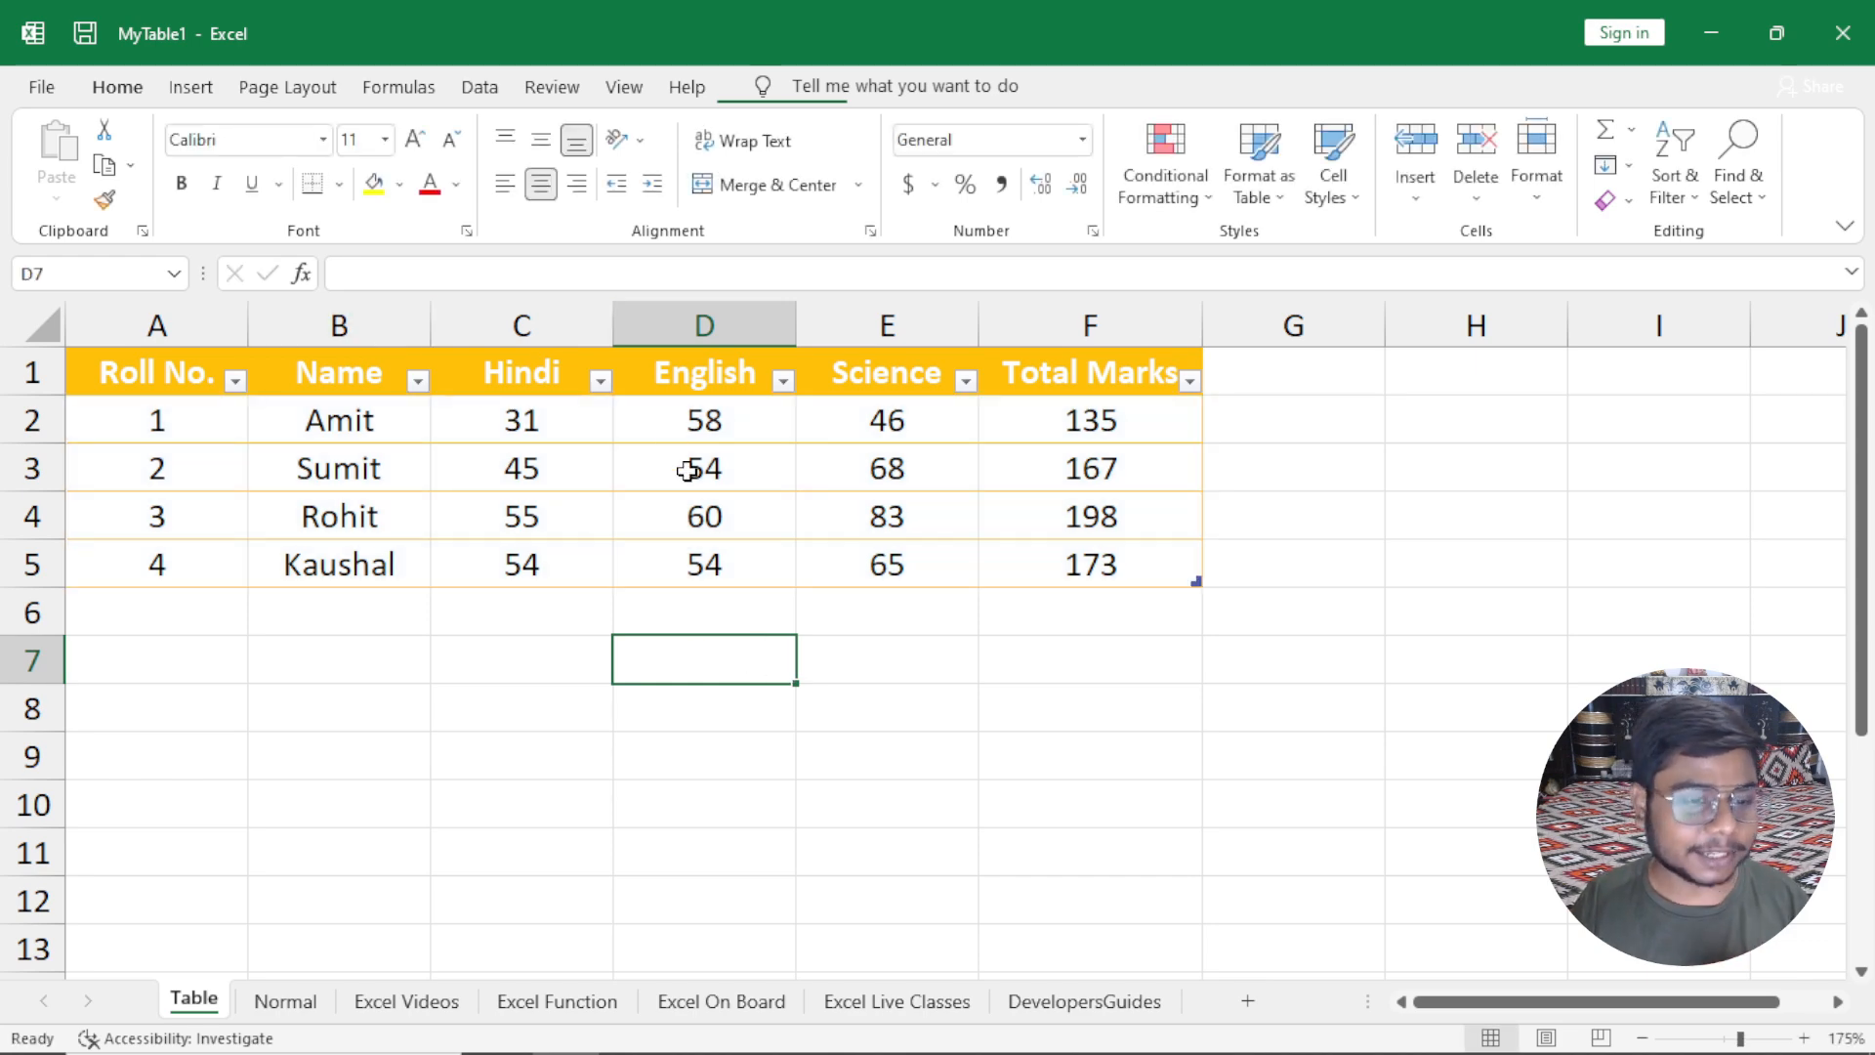
# Rename the marks table as Data1.
pyautogui.click(691, 469)
pyautogui.click(781, 90)
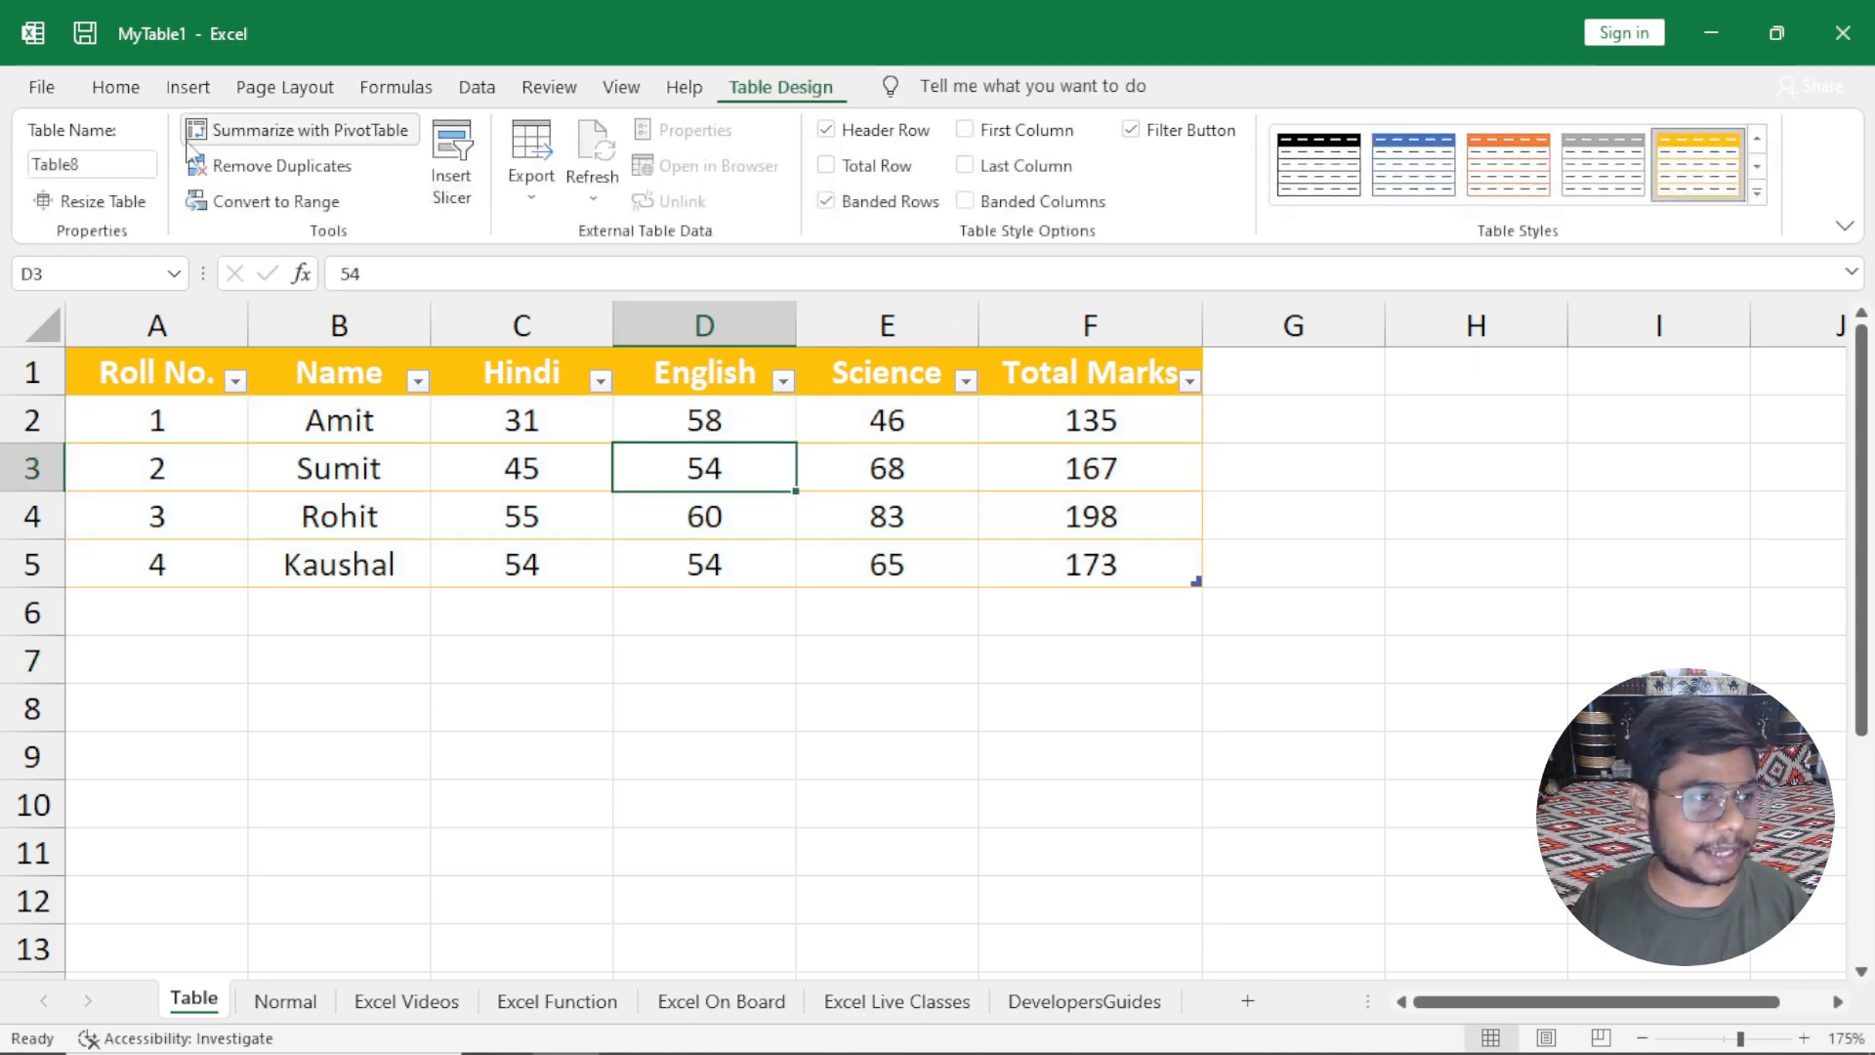
pyautogui.click(98, 163)
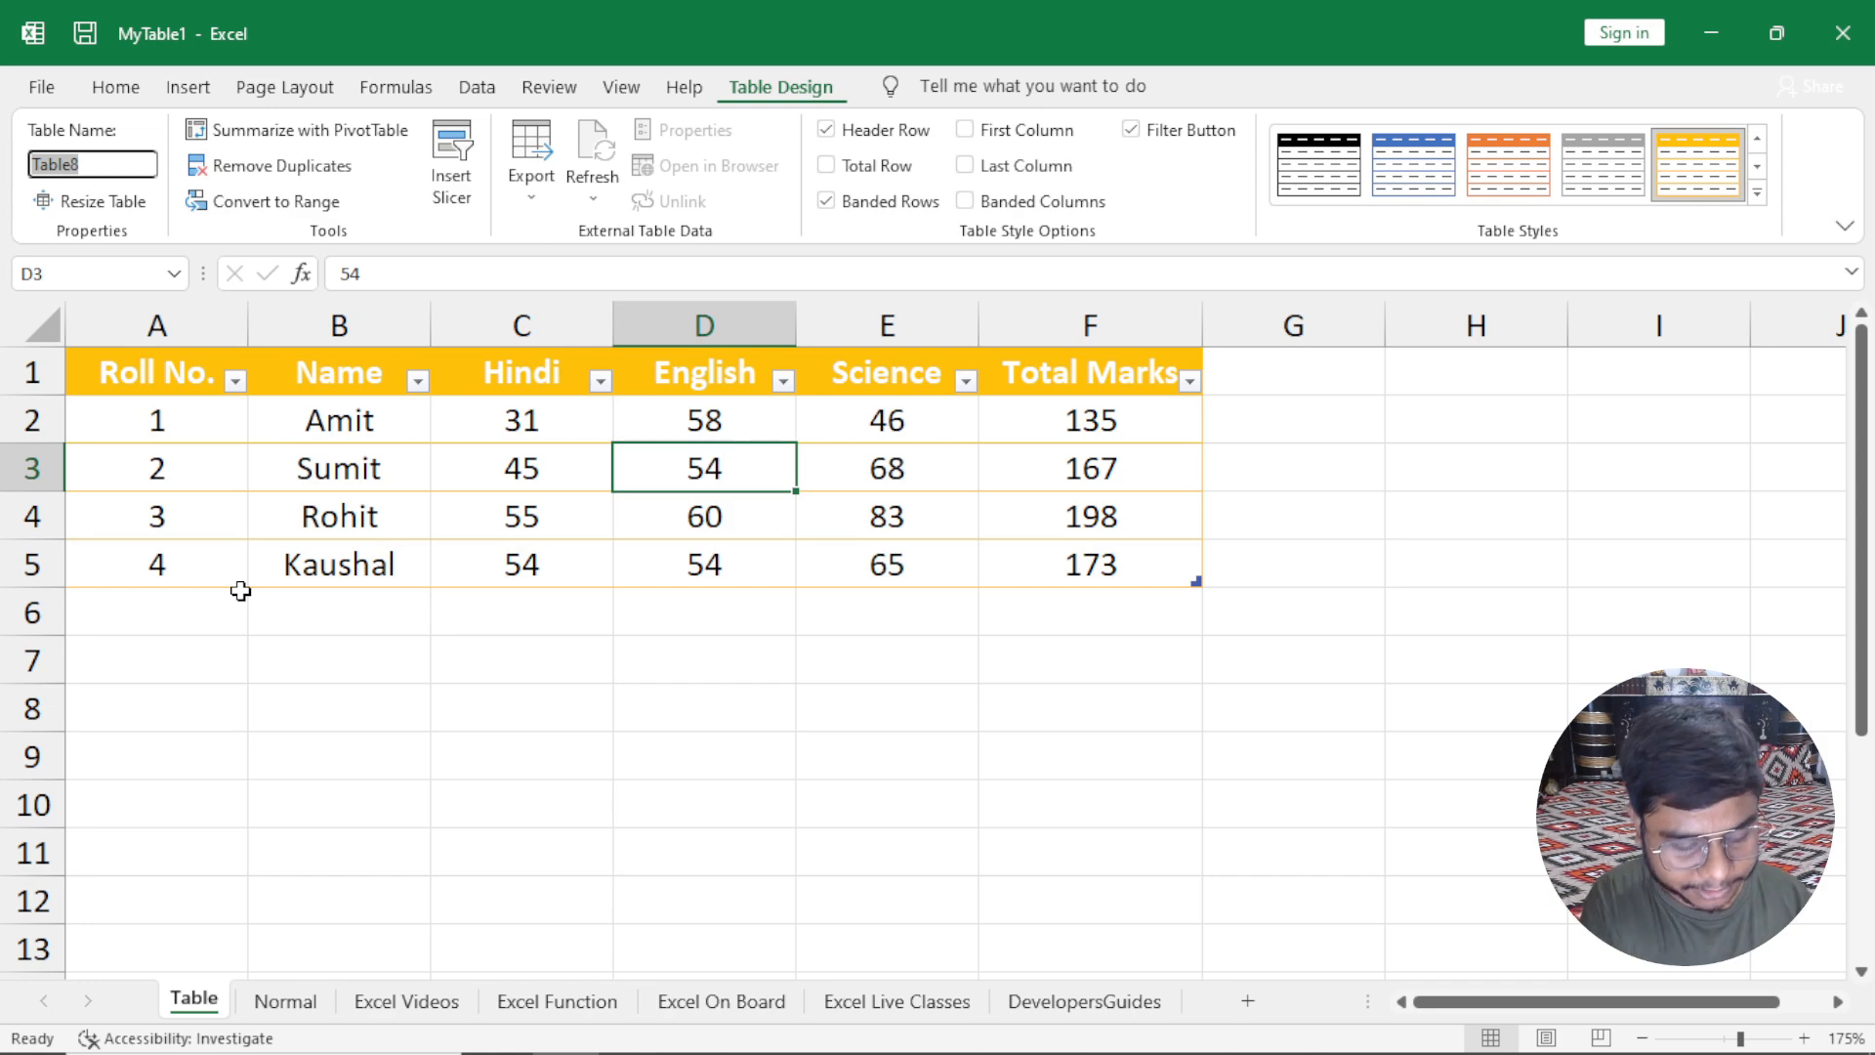
pyautogui.write('Data1')
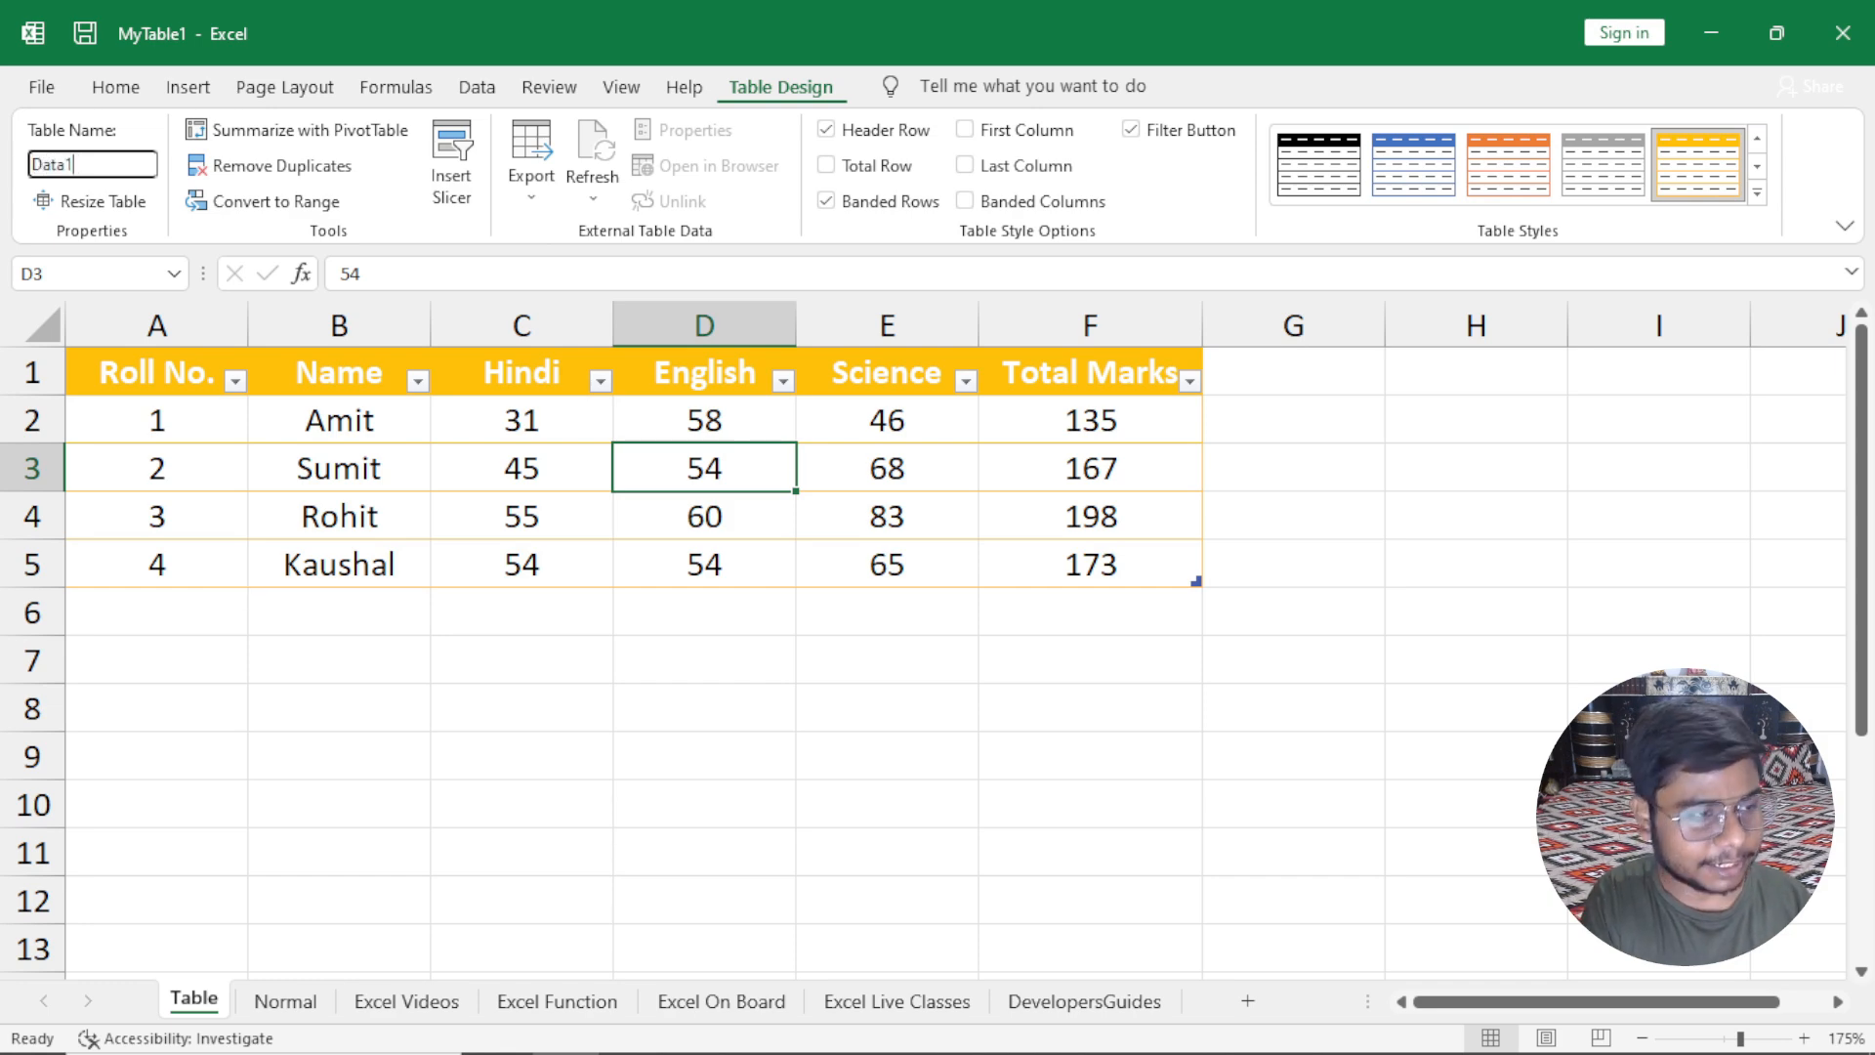
pyautogui.press('Return')
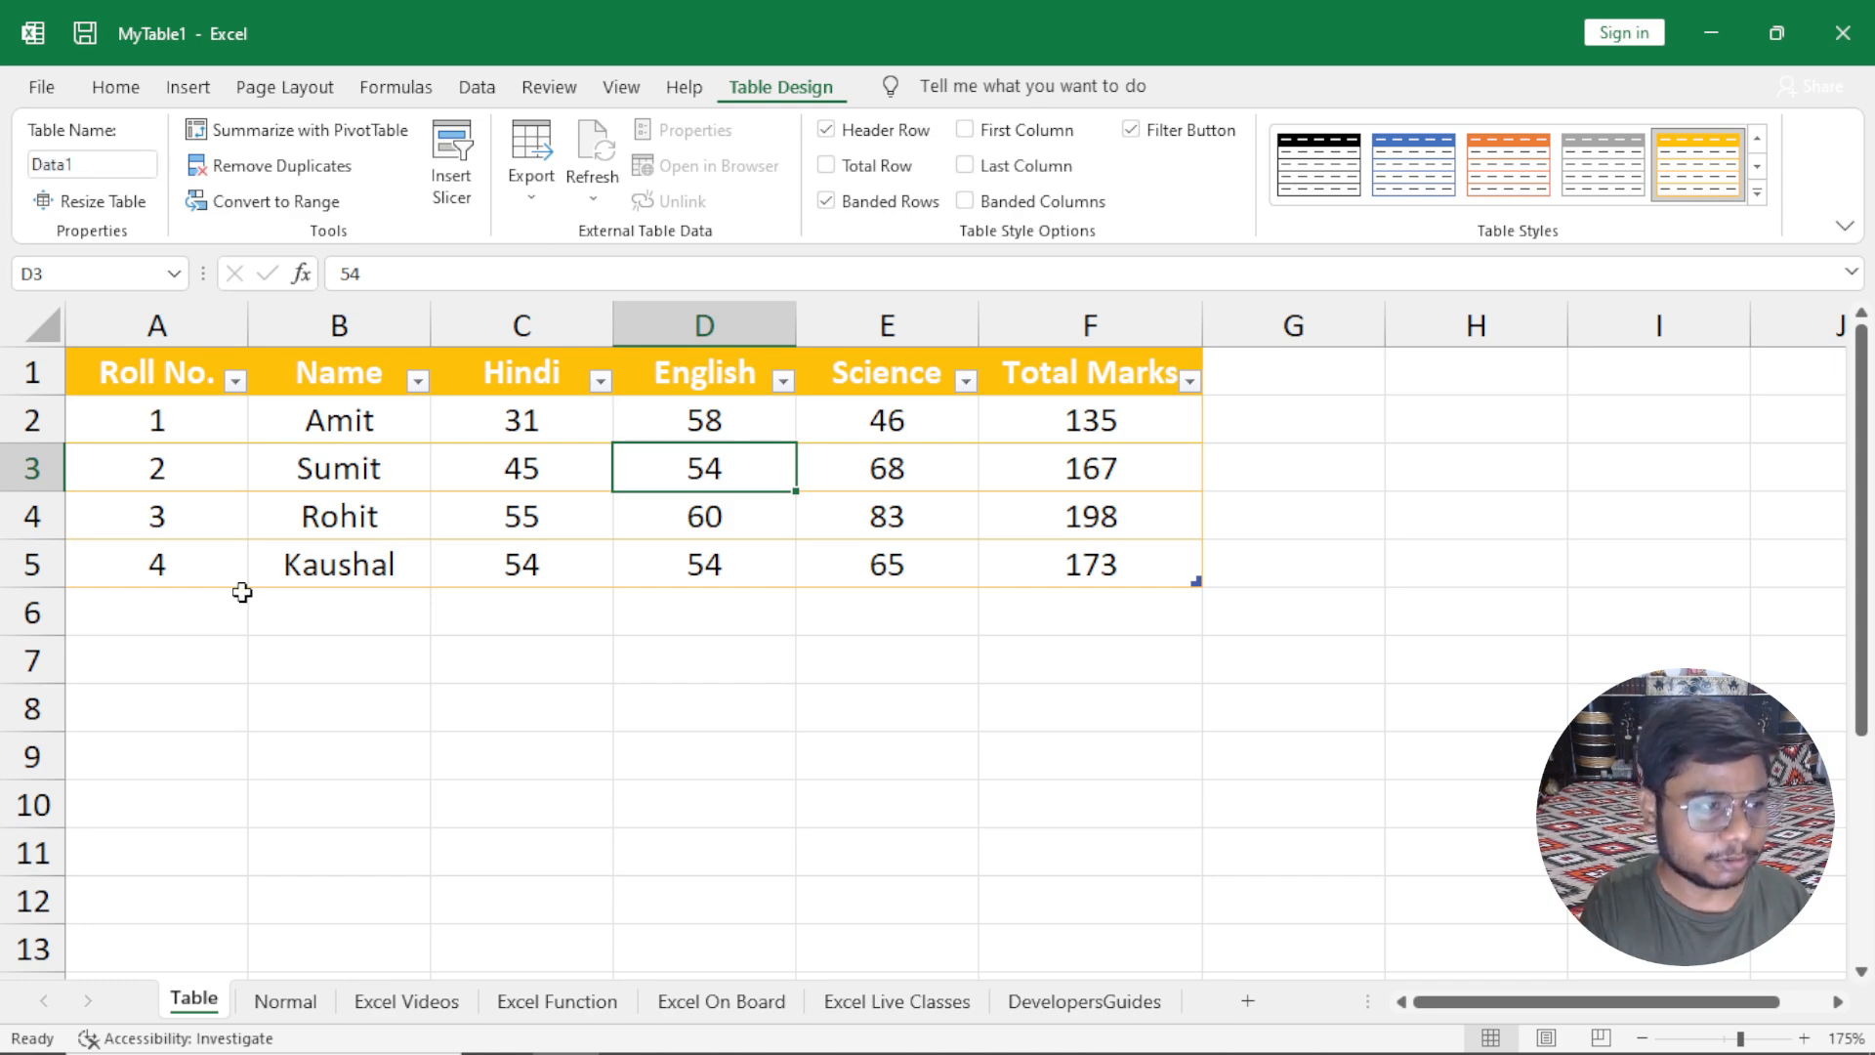
# Try a formula in D7 that references the whole marks table by its new name, =Data1.
pyautogui.click(705, 669)
pyautogui.write('=dat')
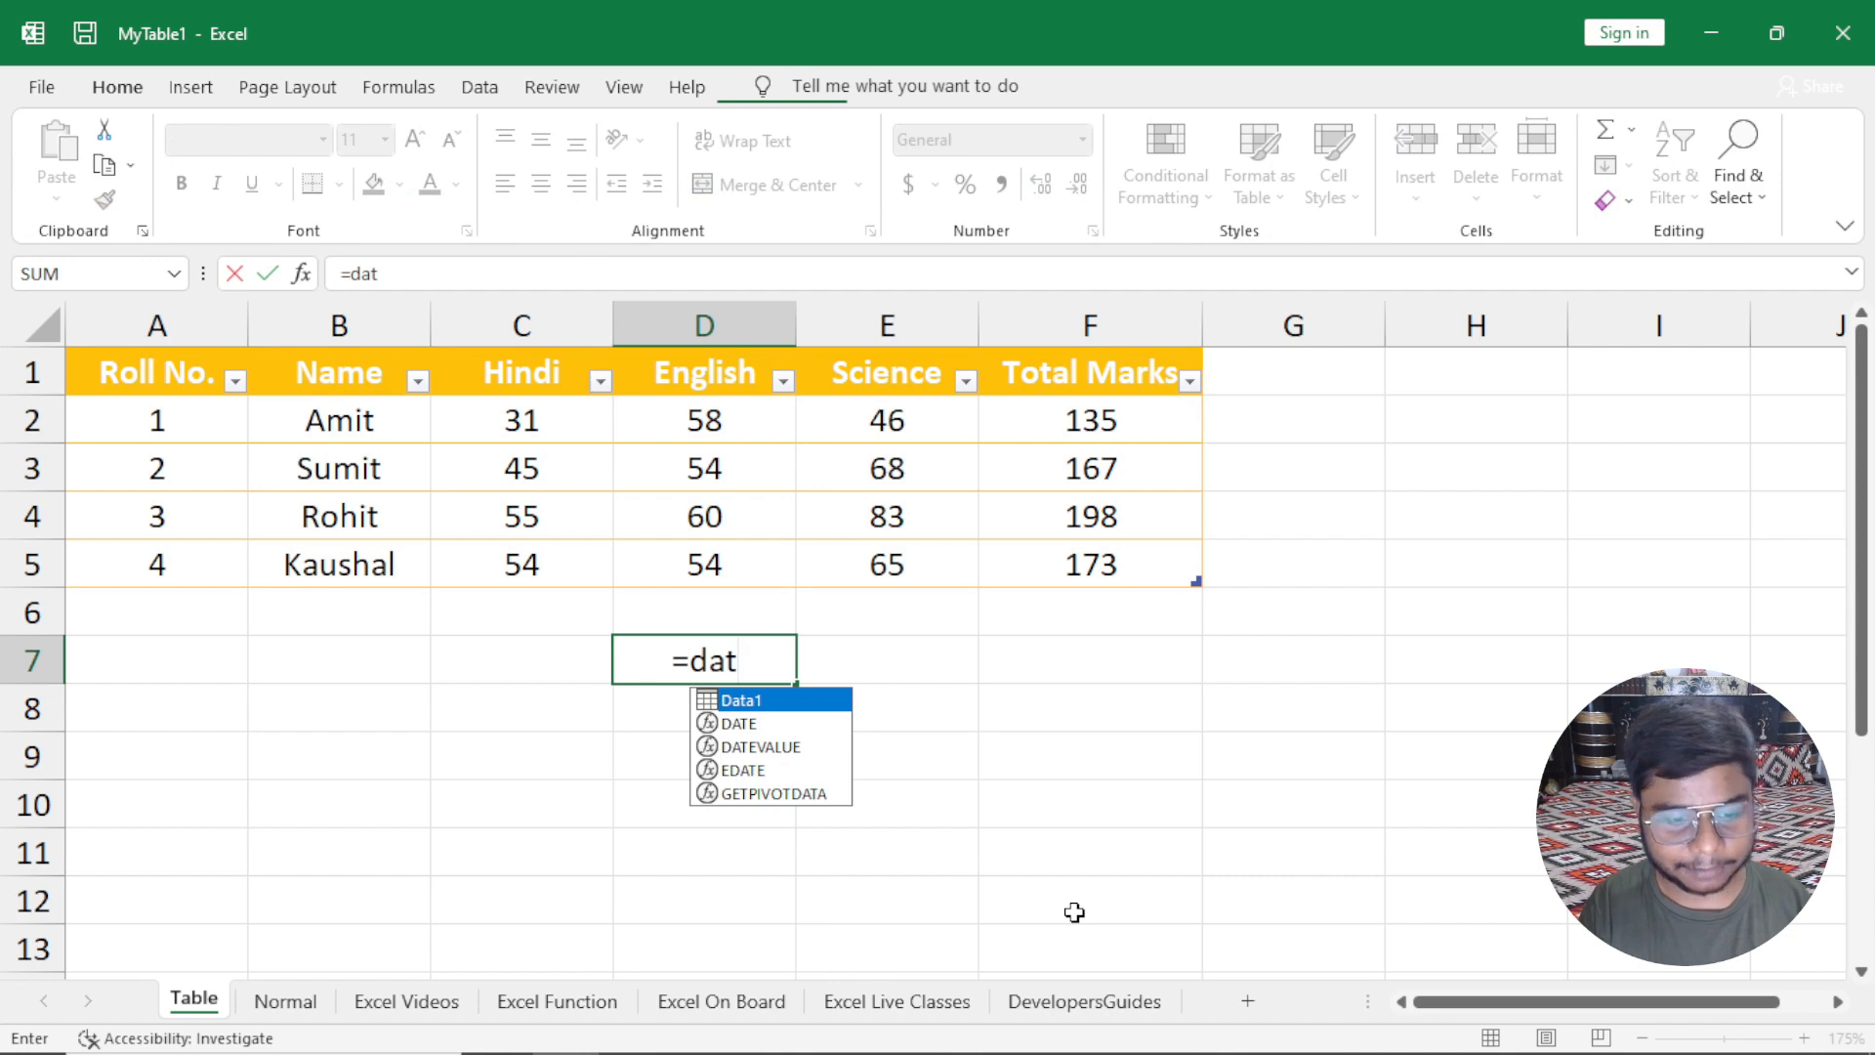
pyautogui.press('Tab')
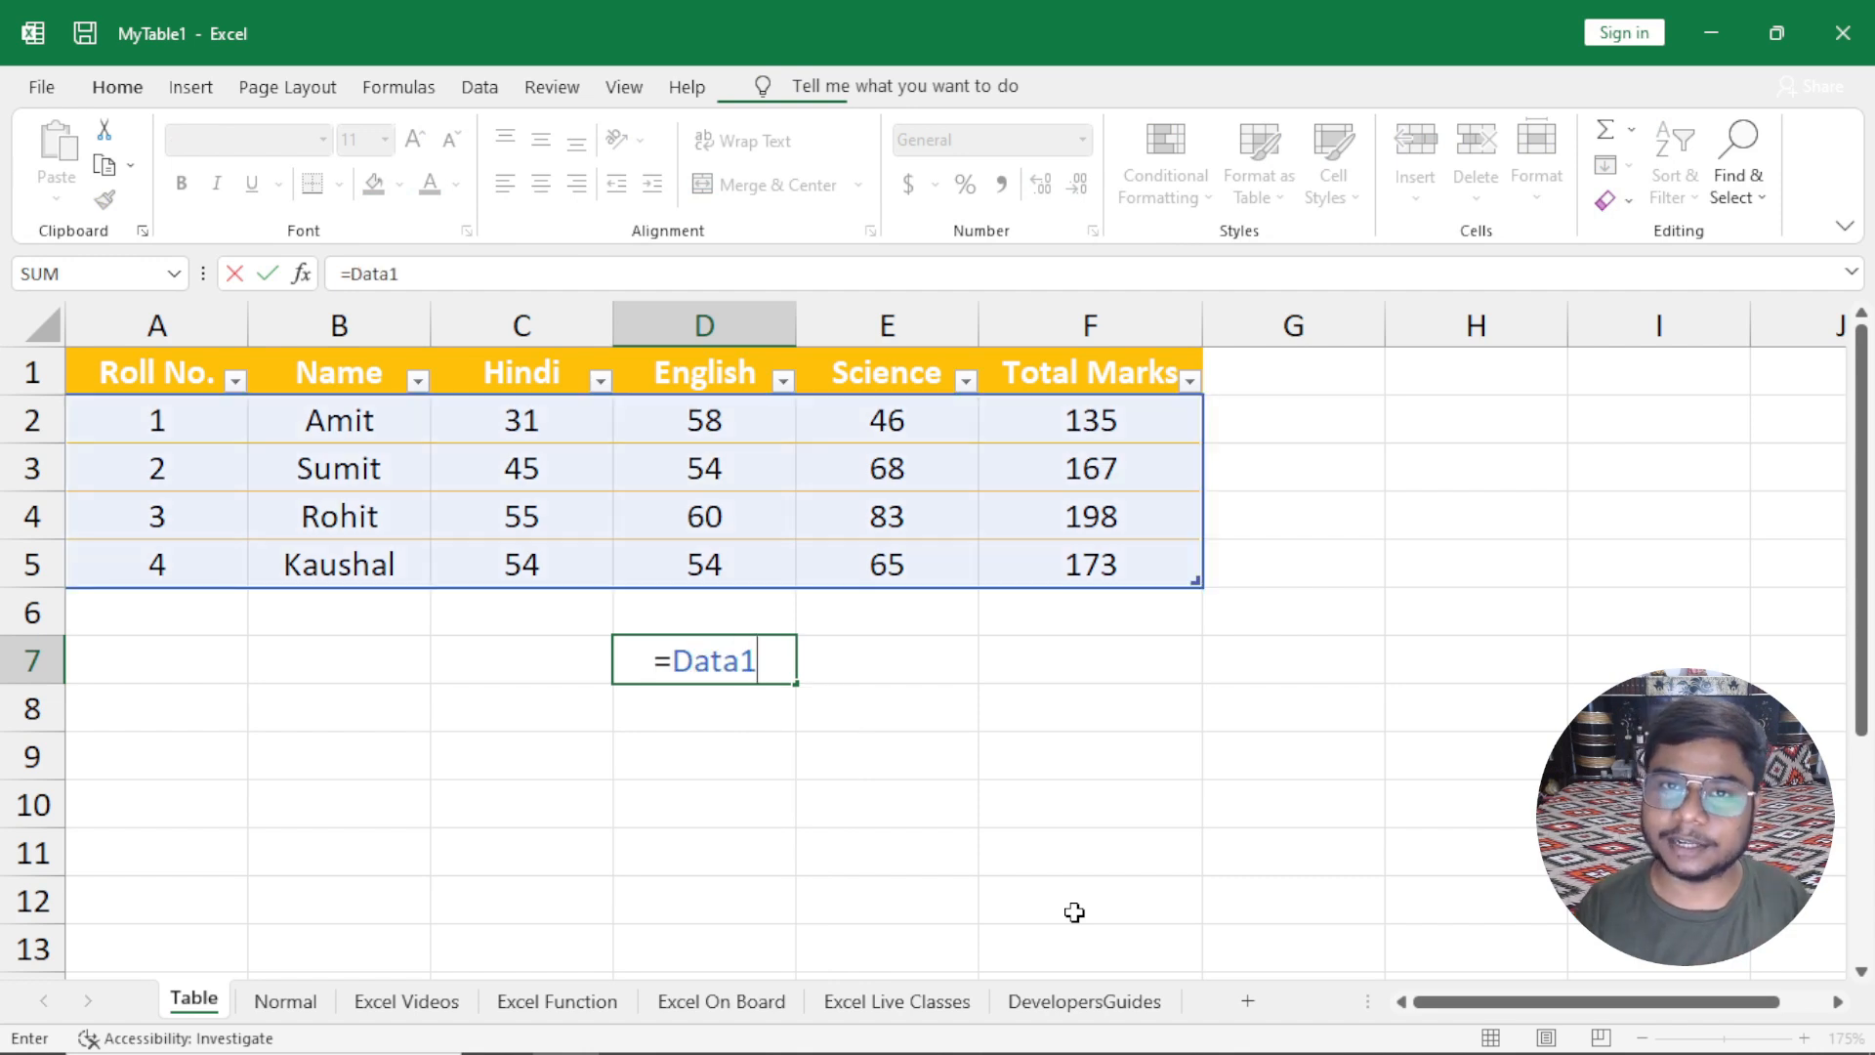
pyautogui.press('Escape')
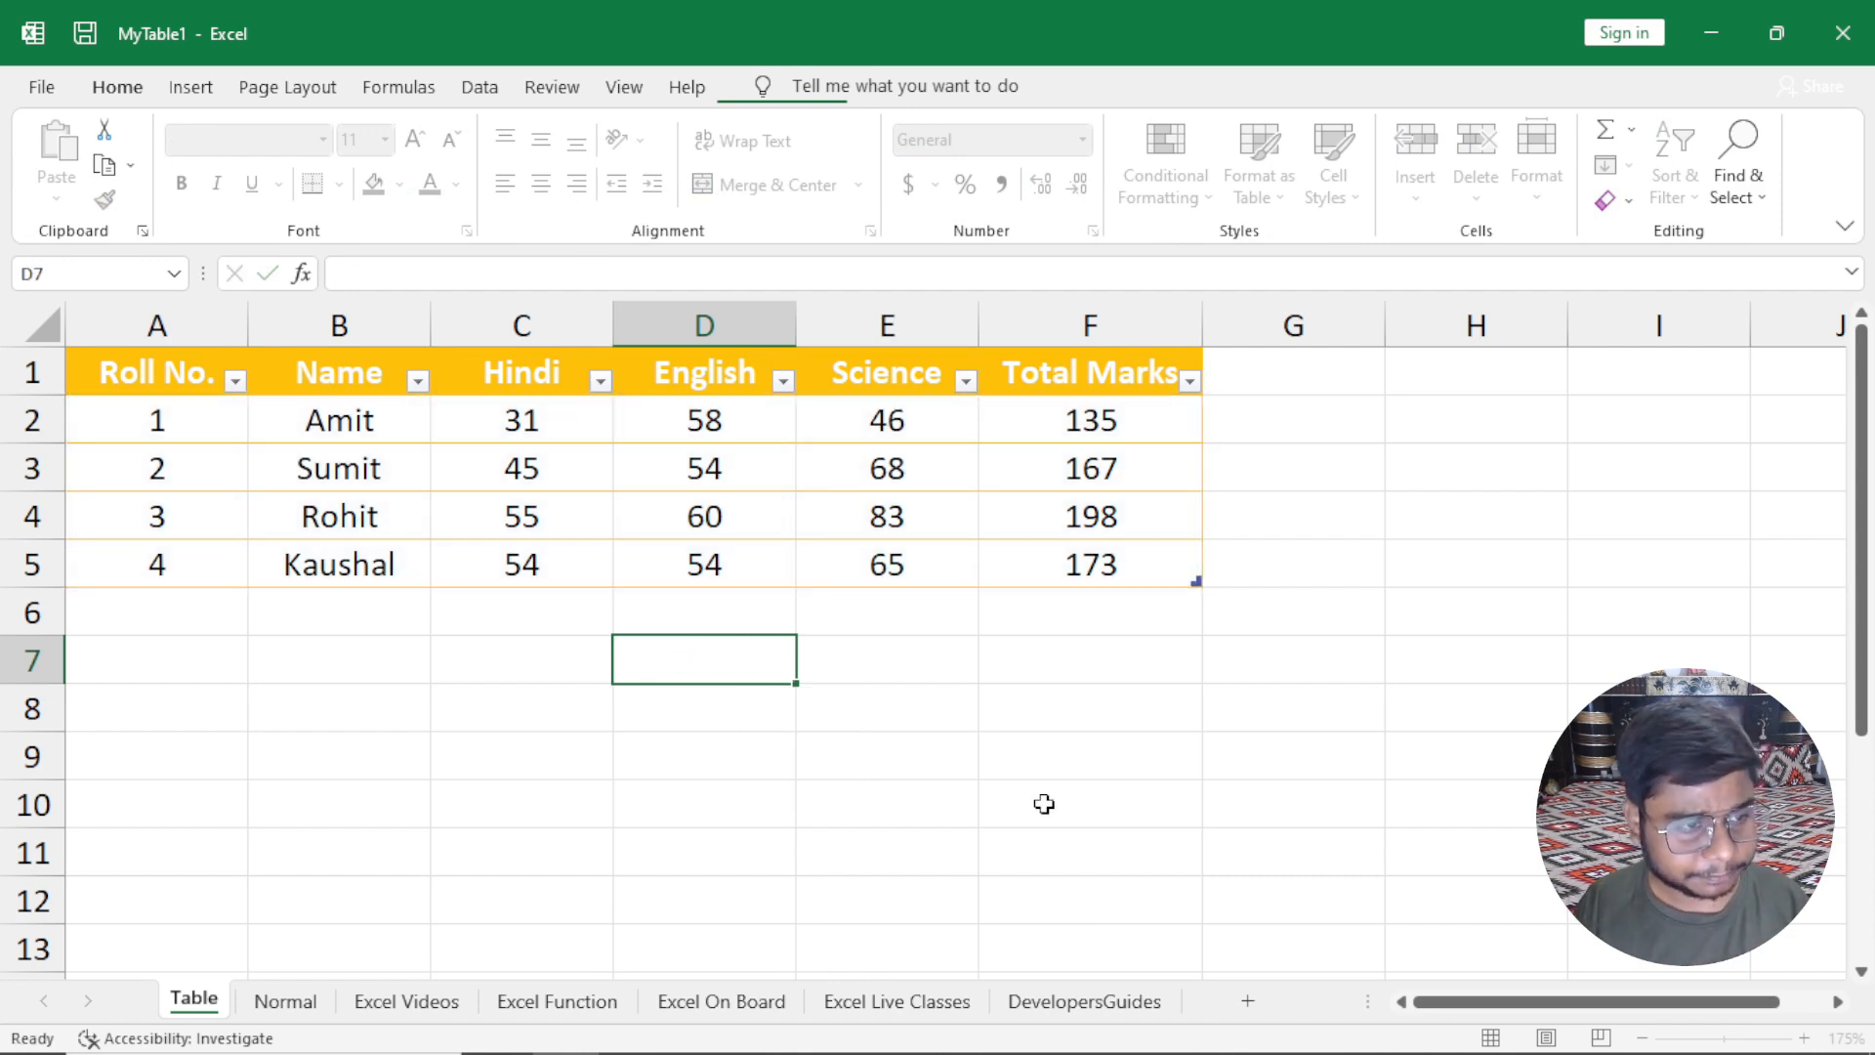
# Resize the marks table to the range A1:D4, and extend it back to cover A1:F5.
pyautogui.click(598, 432)
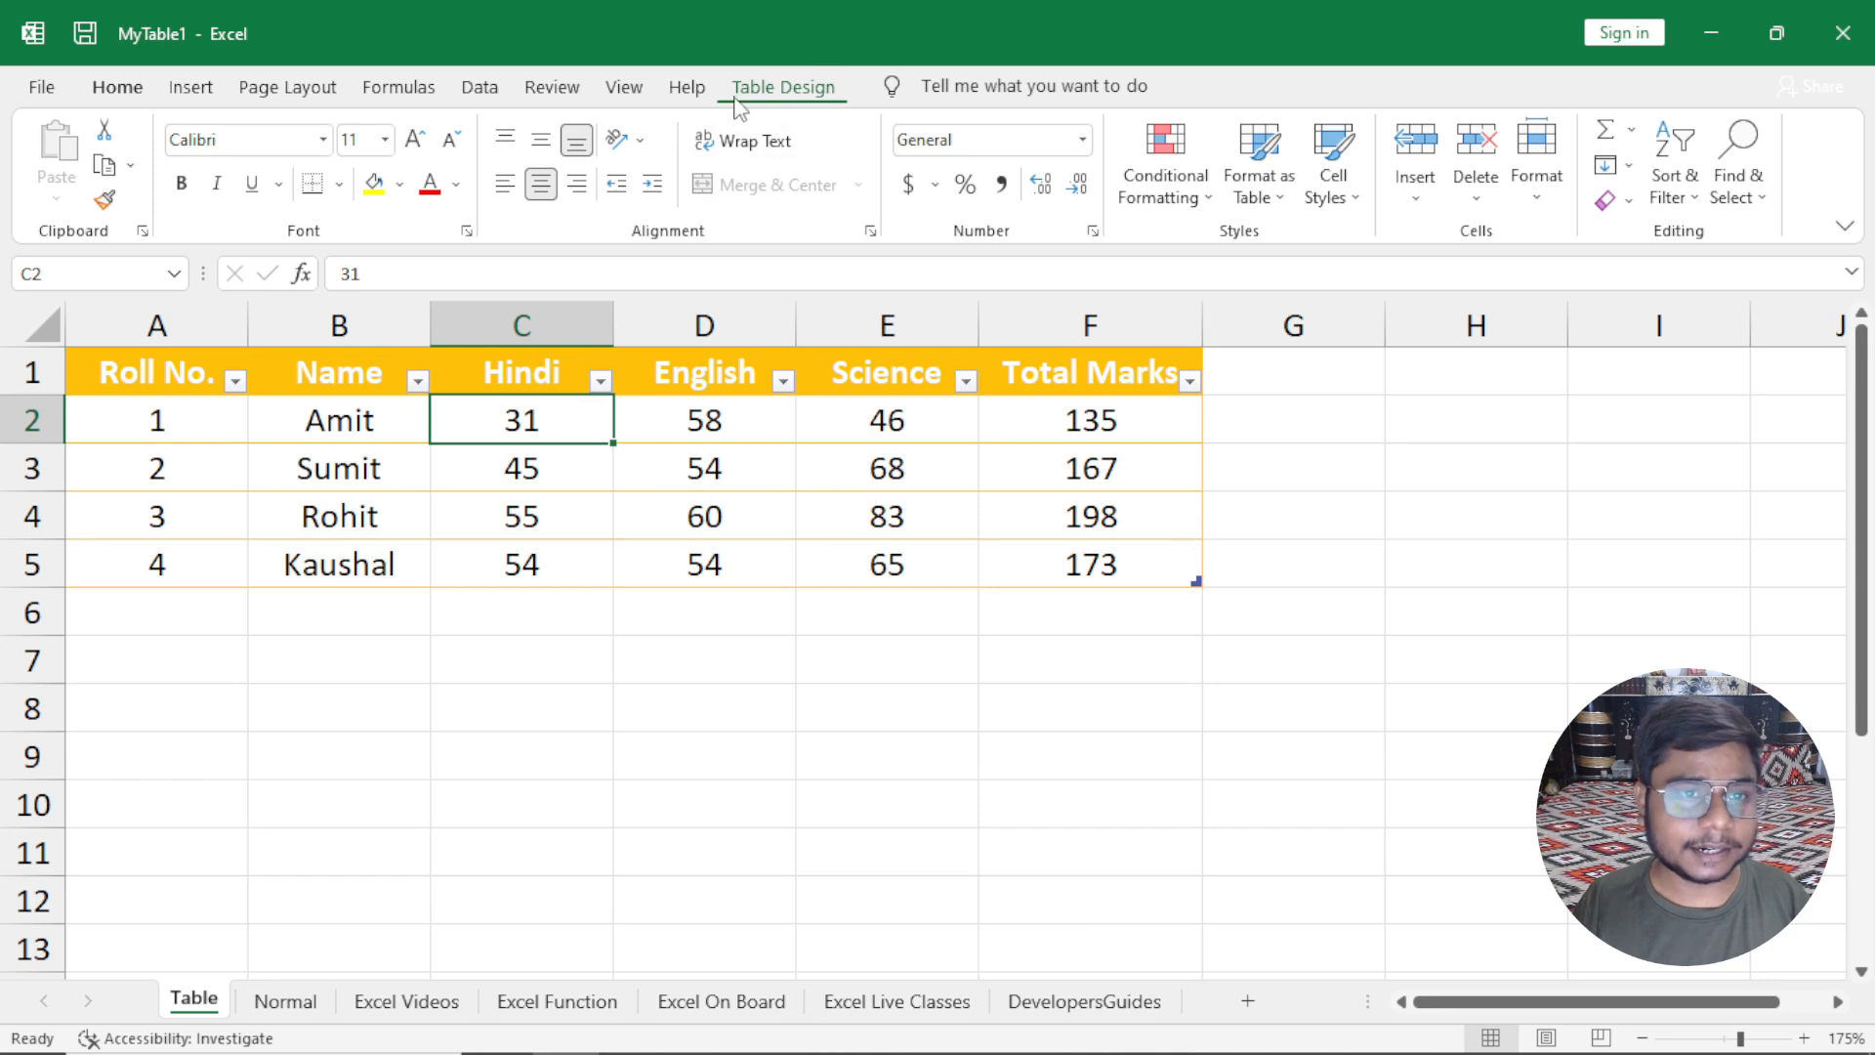
pyautogui.click(782, 87)
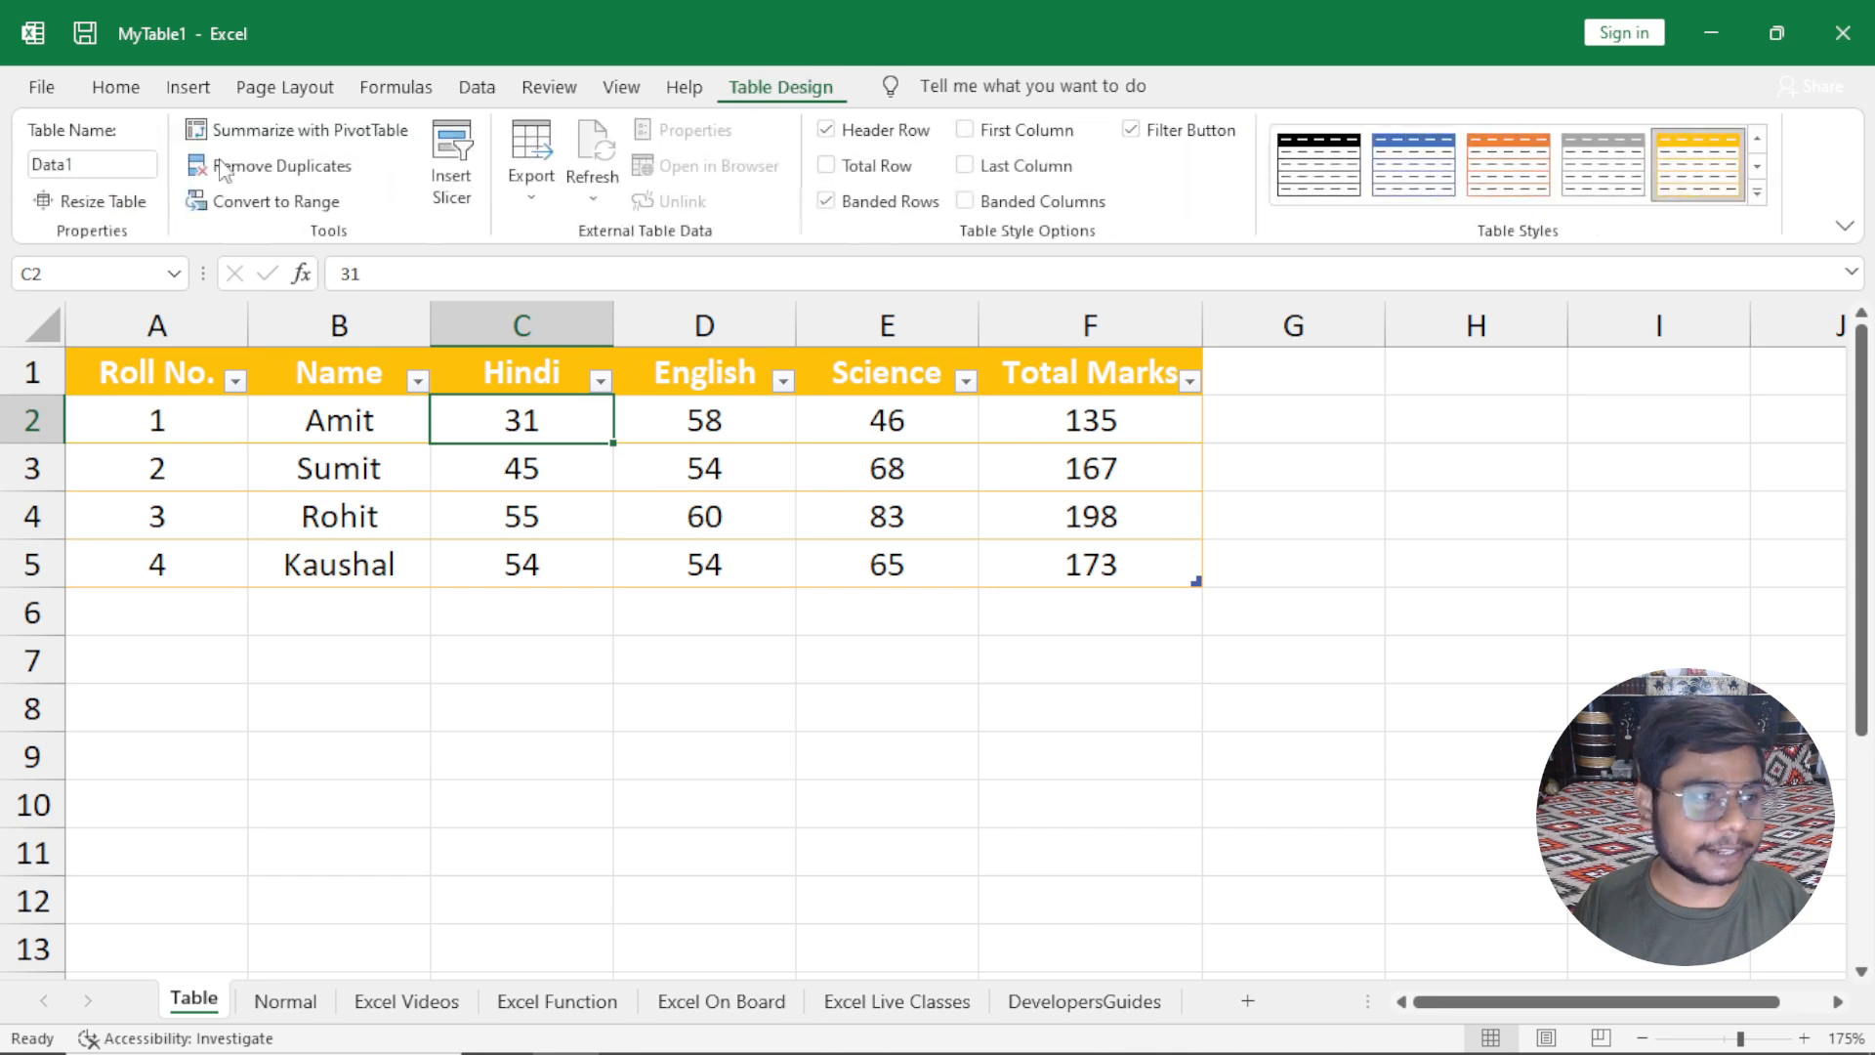
pyautogui.click(96, 205)
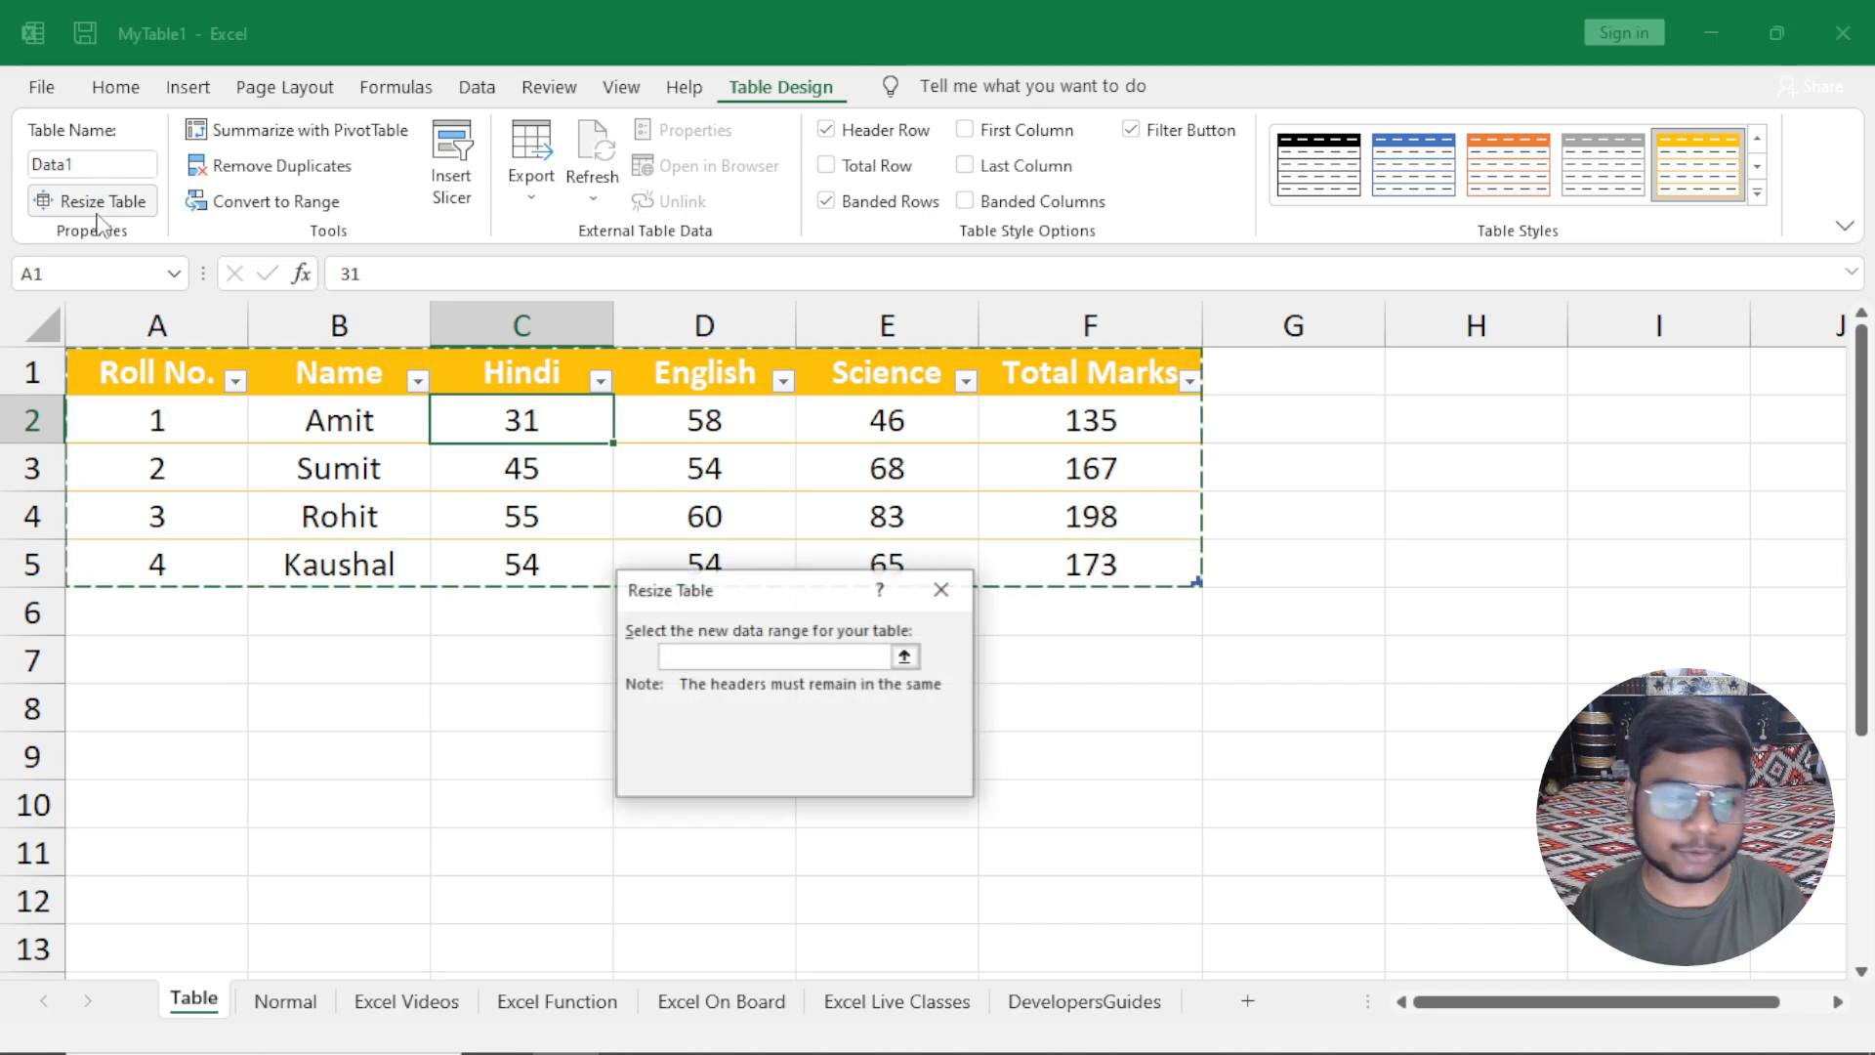
pyautogui.moveTo(750, 600); pyautogui.dragTo(741, 685)
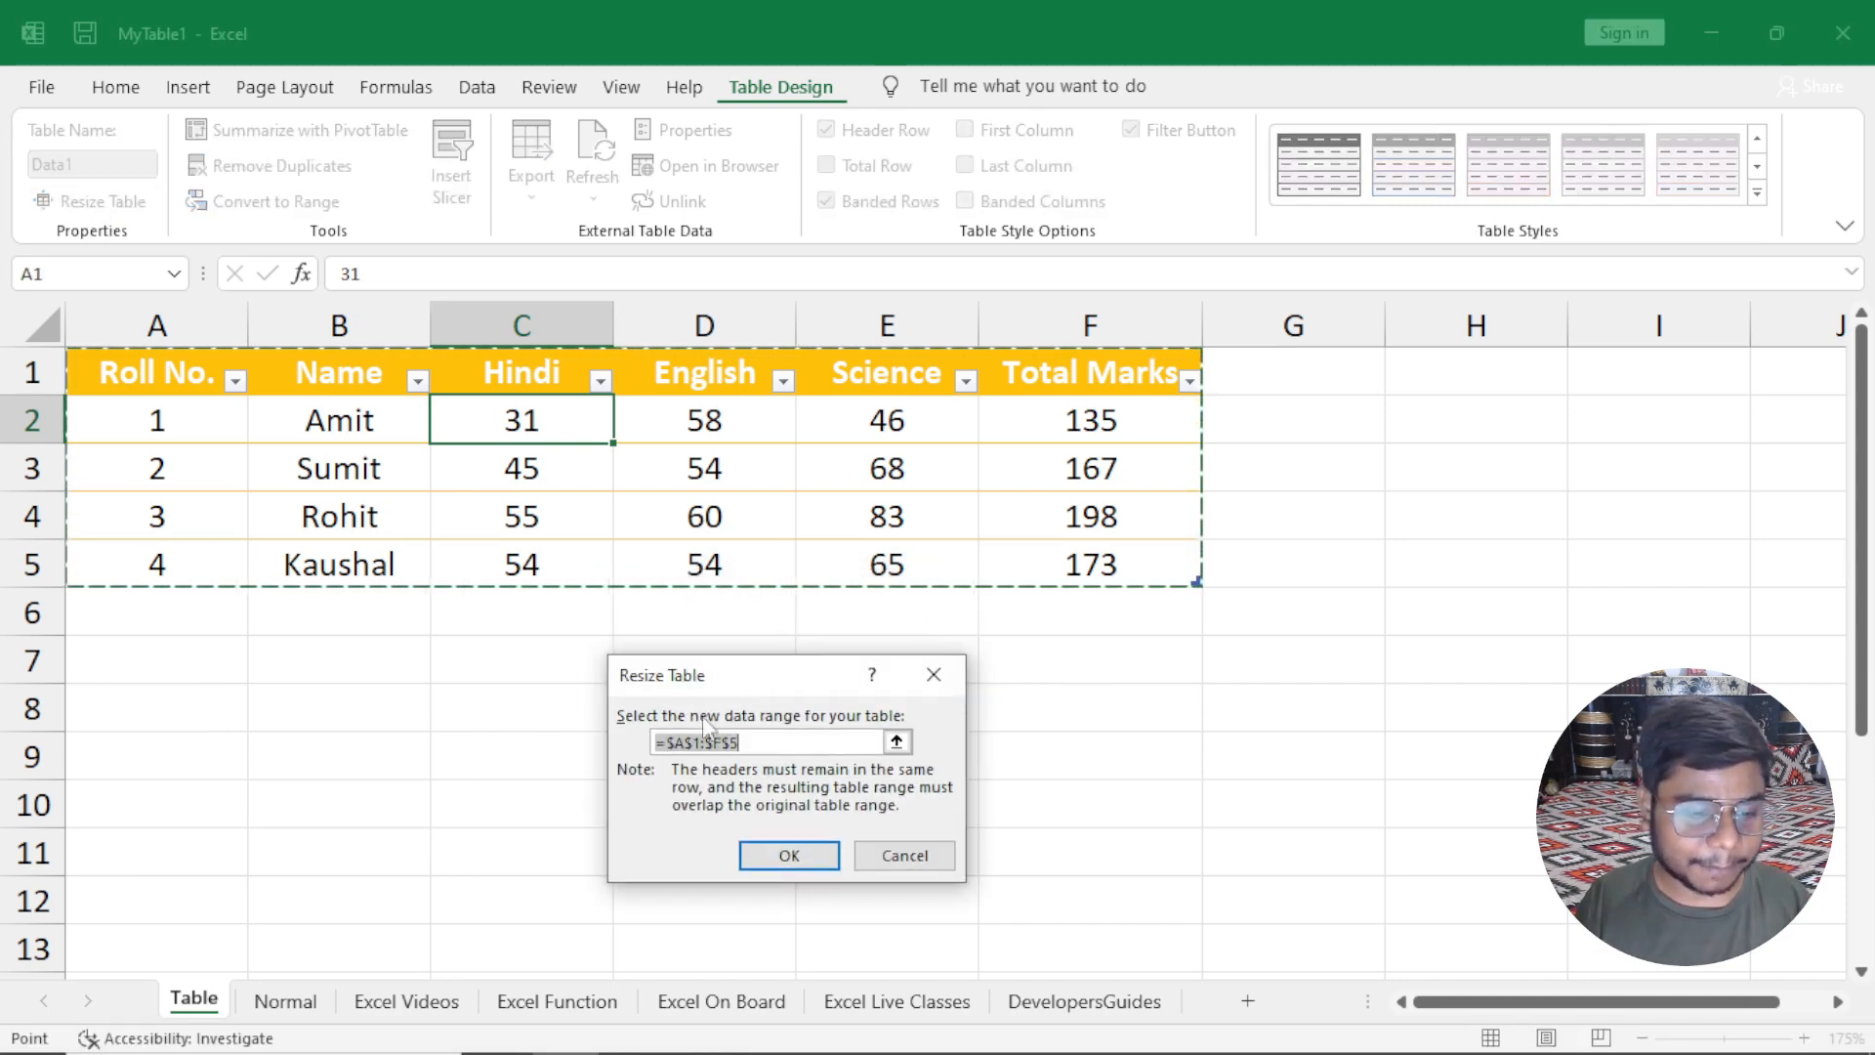
pyautogui.moveTo(179, 368); pyautogui.dragTo(745, 506)
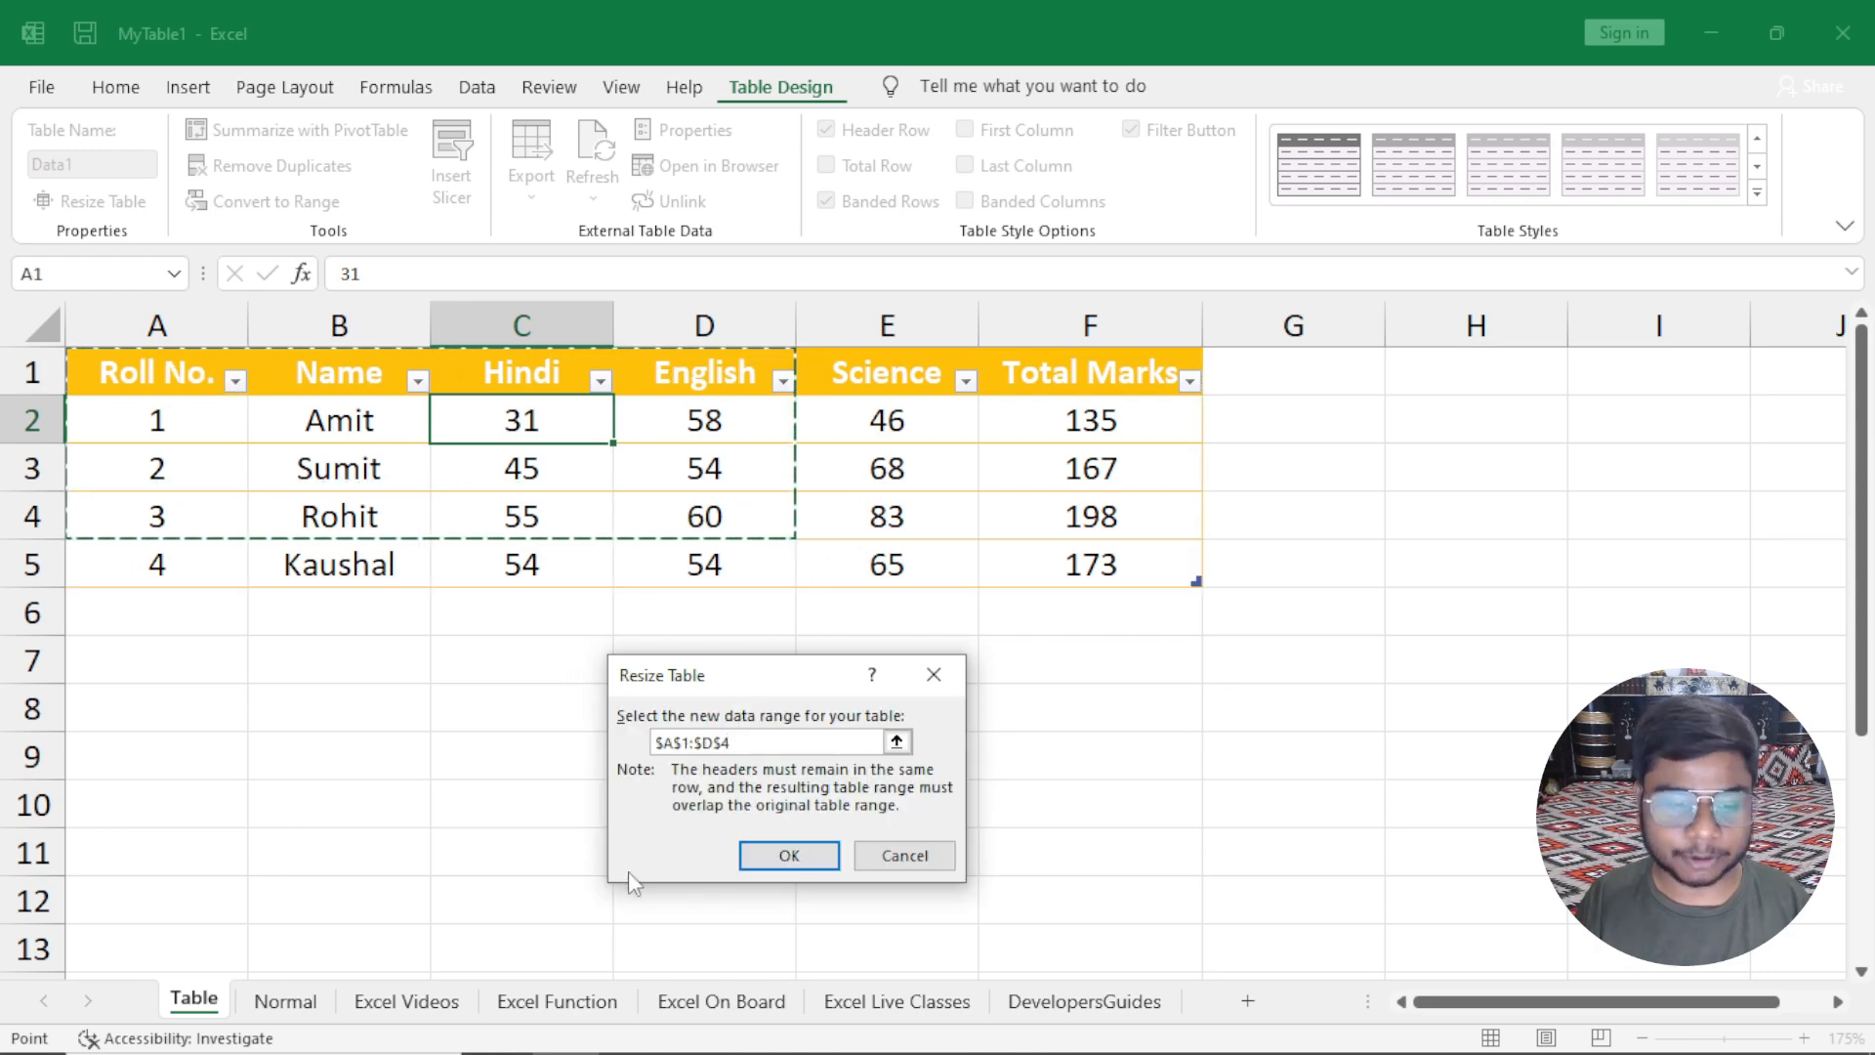
pyautogui.click(750, 858)
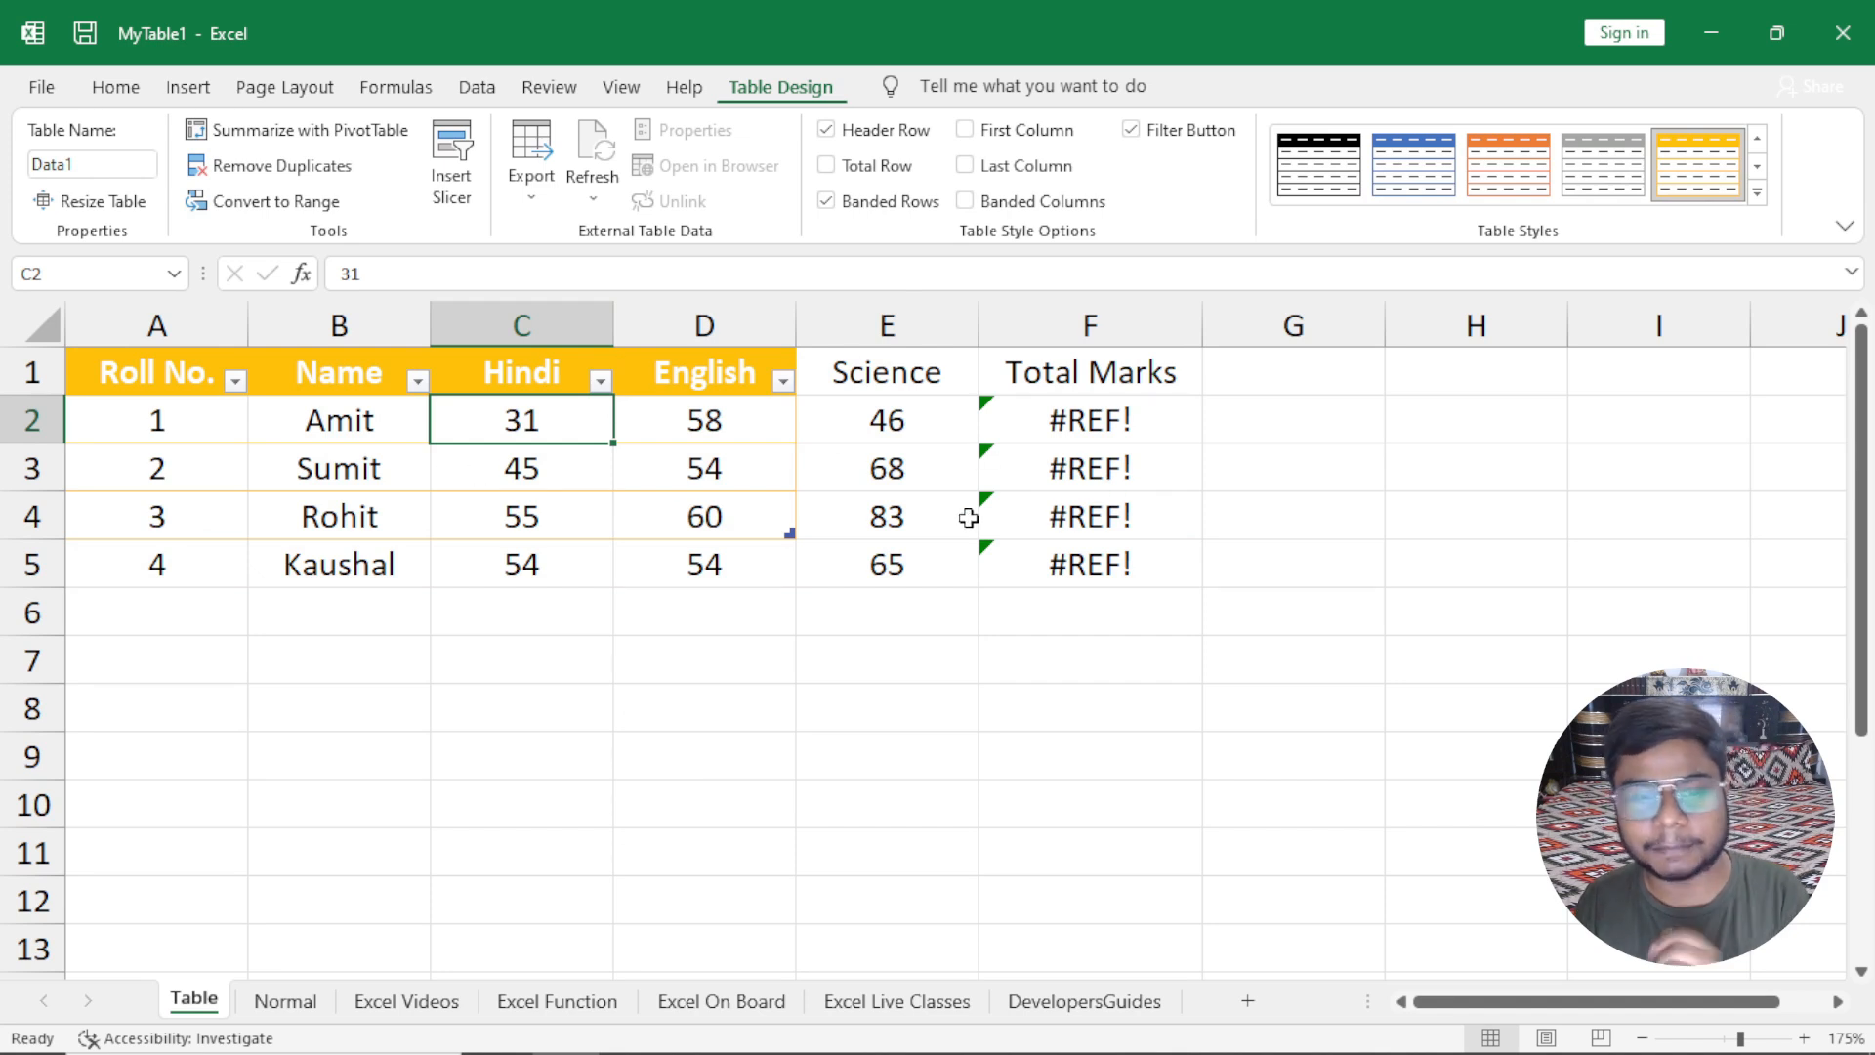
pyautogui.moveTo(789, 533); pyautogui.dragTo(1157, 527)
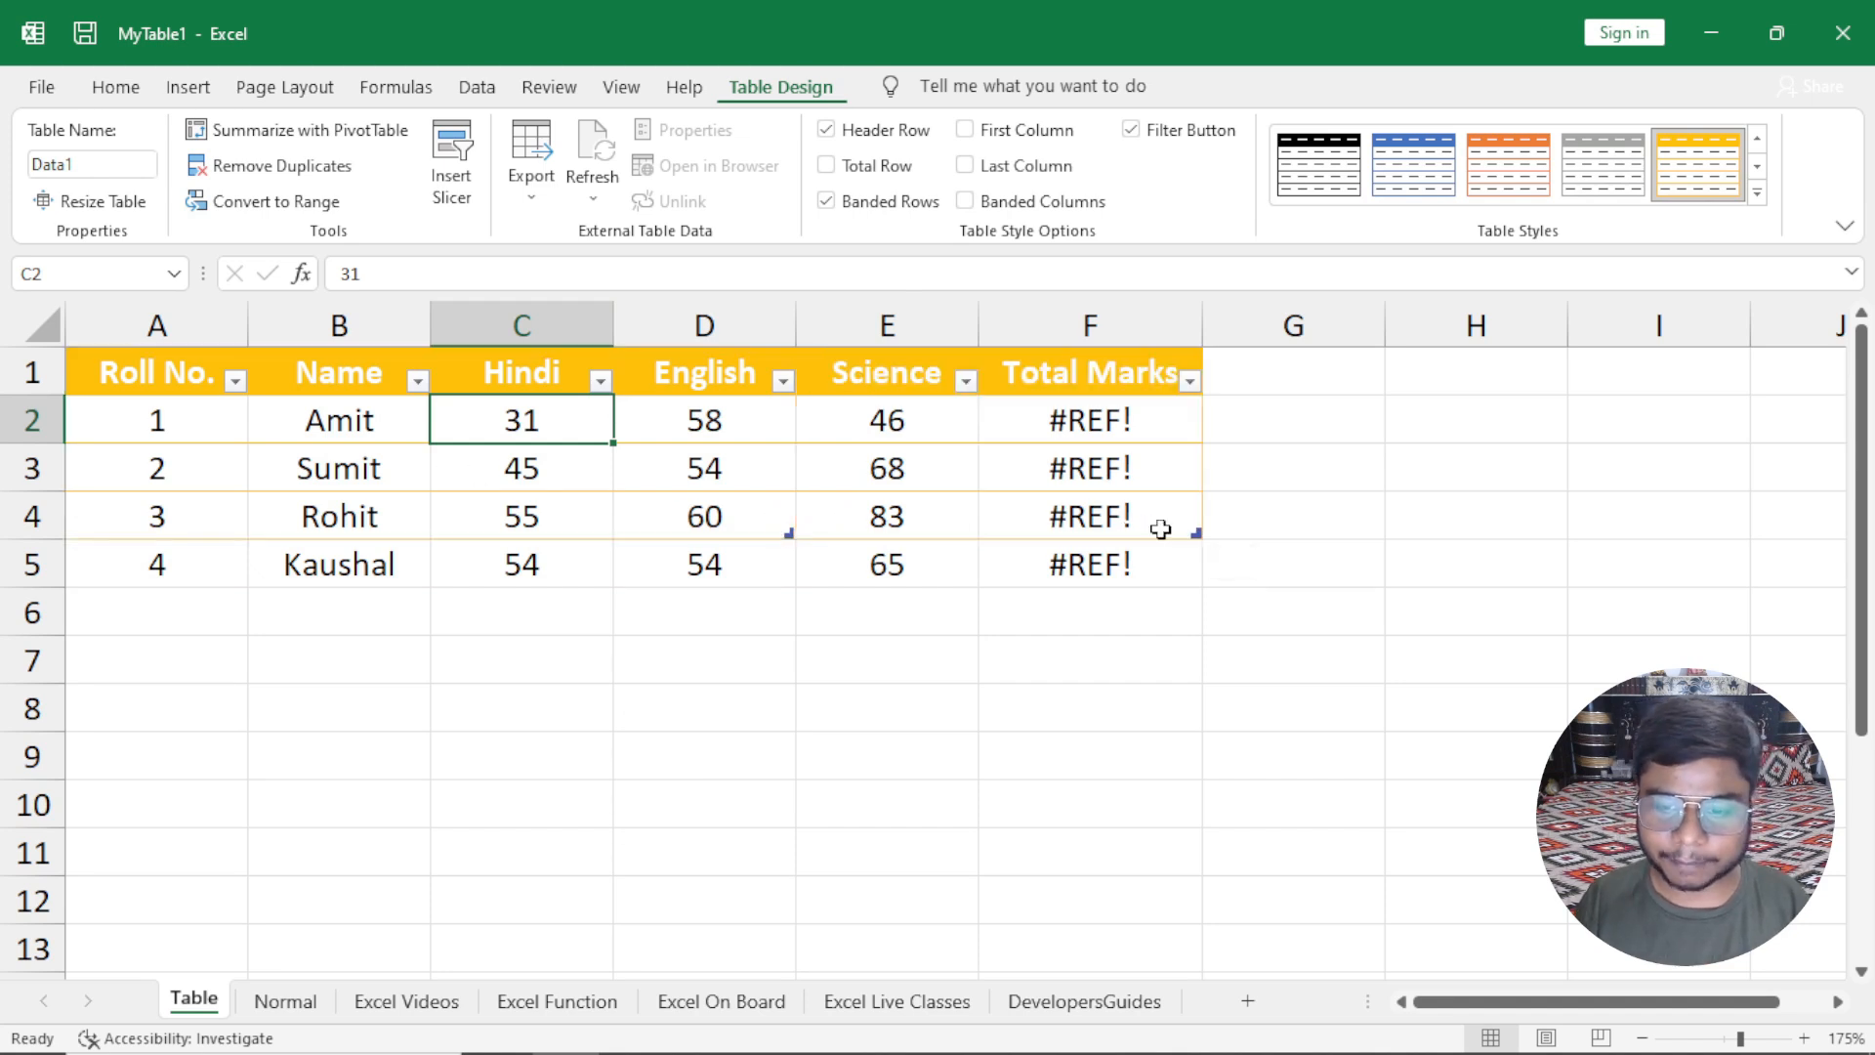
# Enter =SUM(Data1[@[Hindi]:[Science]]) in F2 to recalculate the first student's total marks.
pyautogui.click(1079, 420)
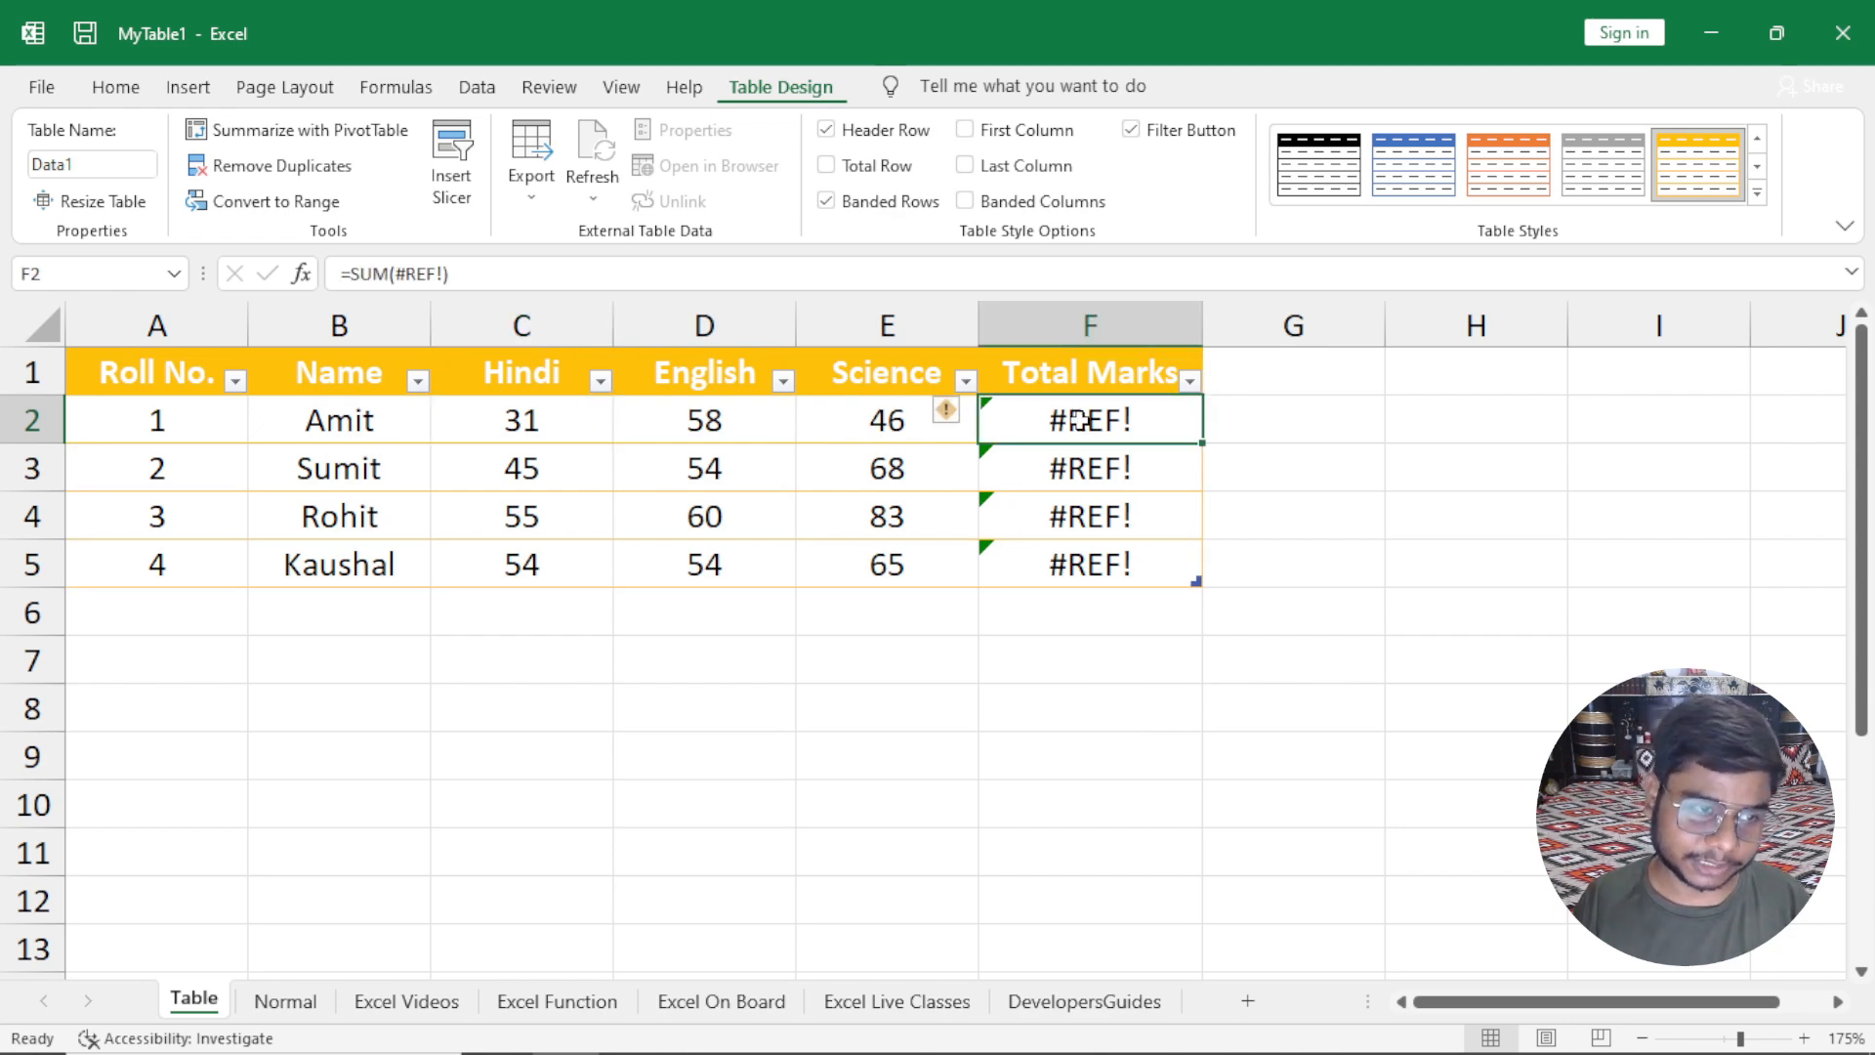
pyautogui.write('=SUM(')
pyautogui.press('Left')
pyautogui.hotkey('shift', 'Left')
pyautogui.hotkey('shift', 'Left')
pyautogui.write(')')
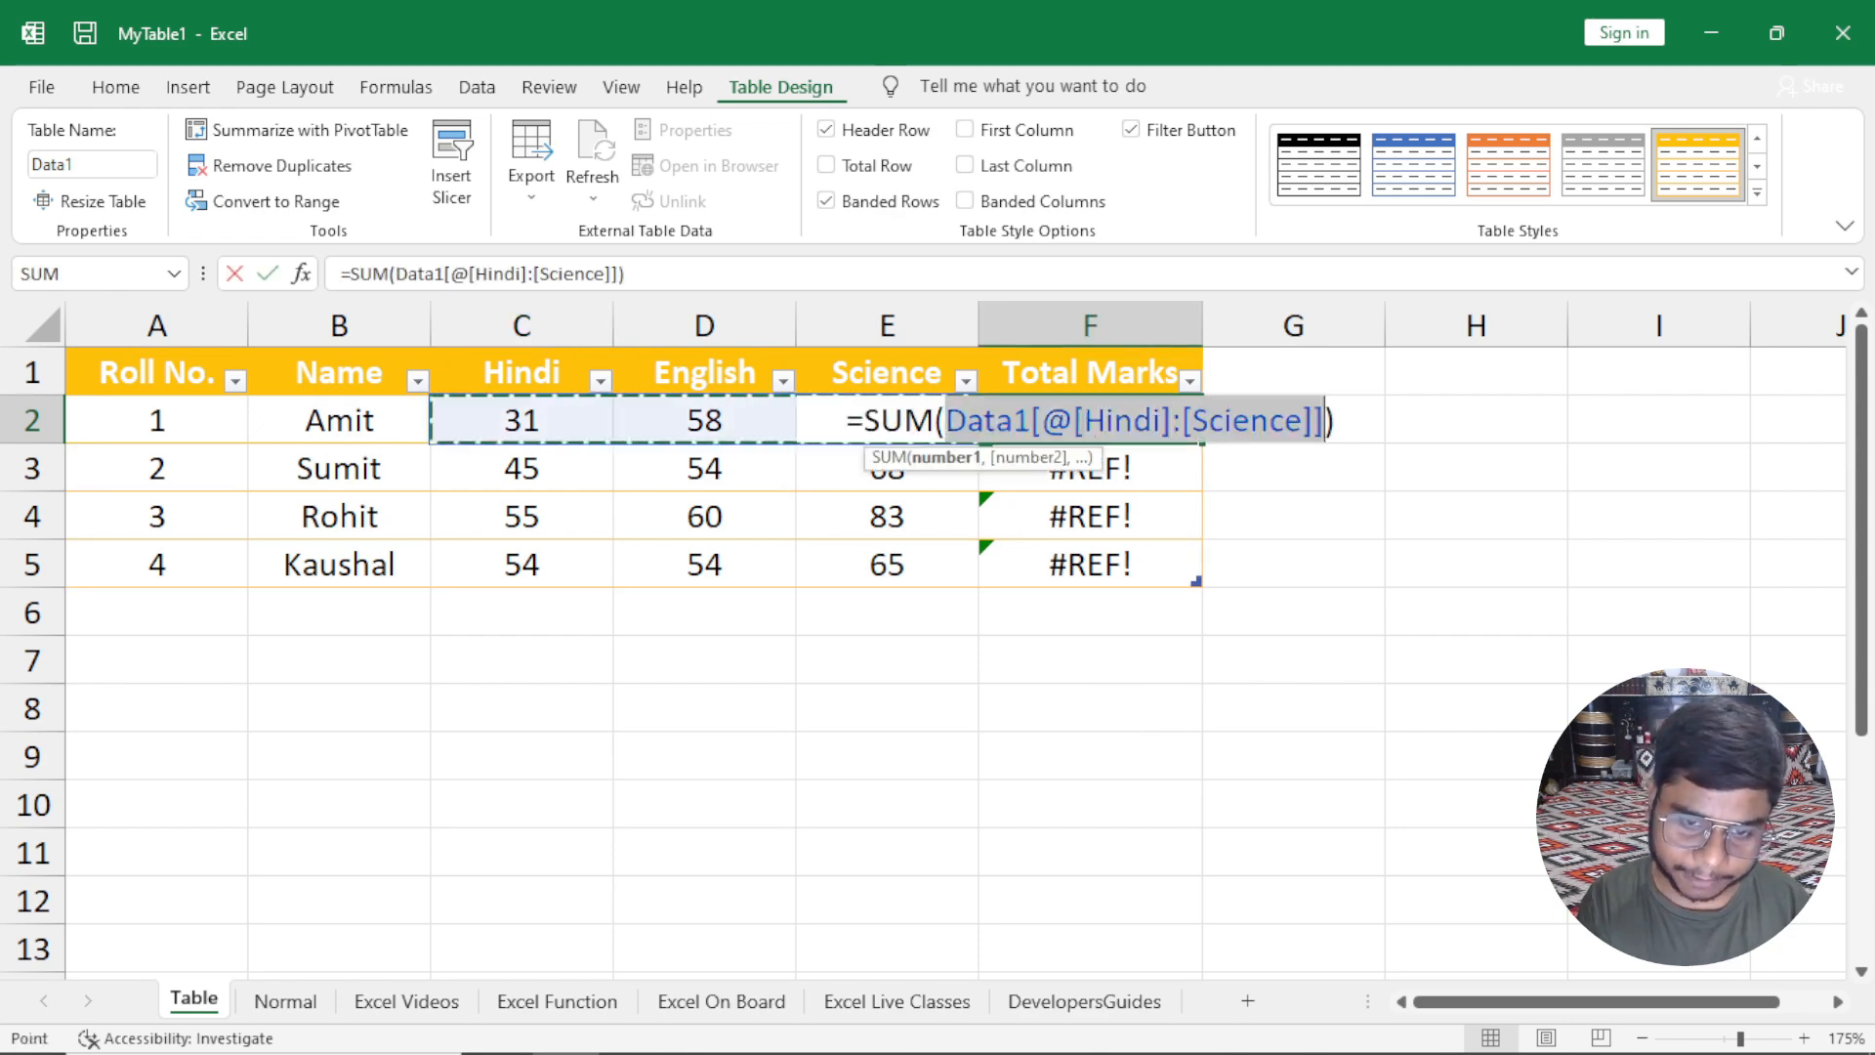
pyautogui.press('Return')
pyautogui.click(1079, 420)
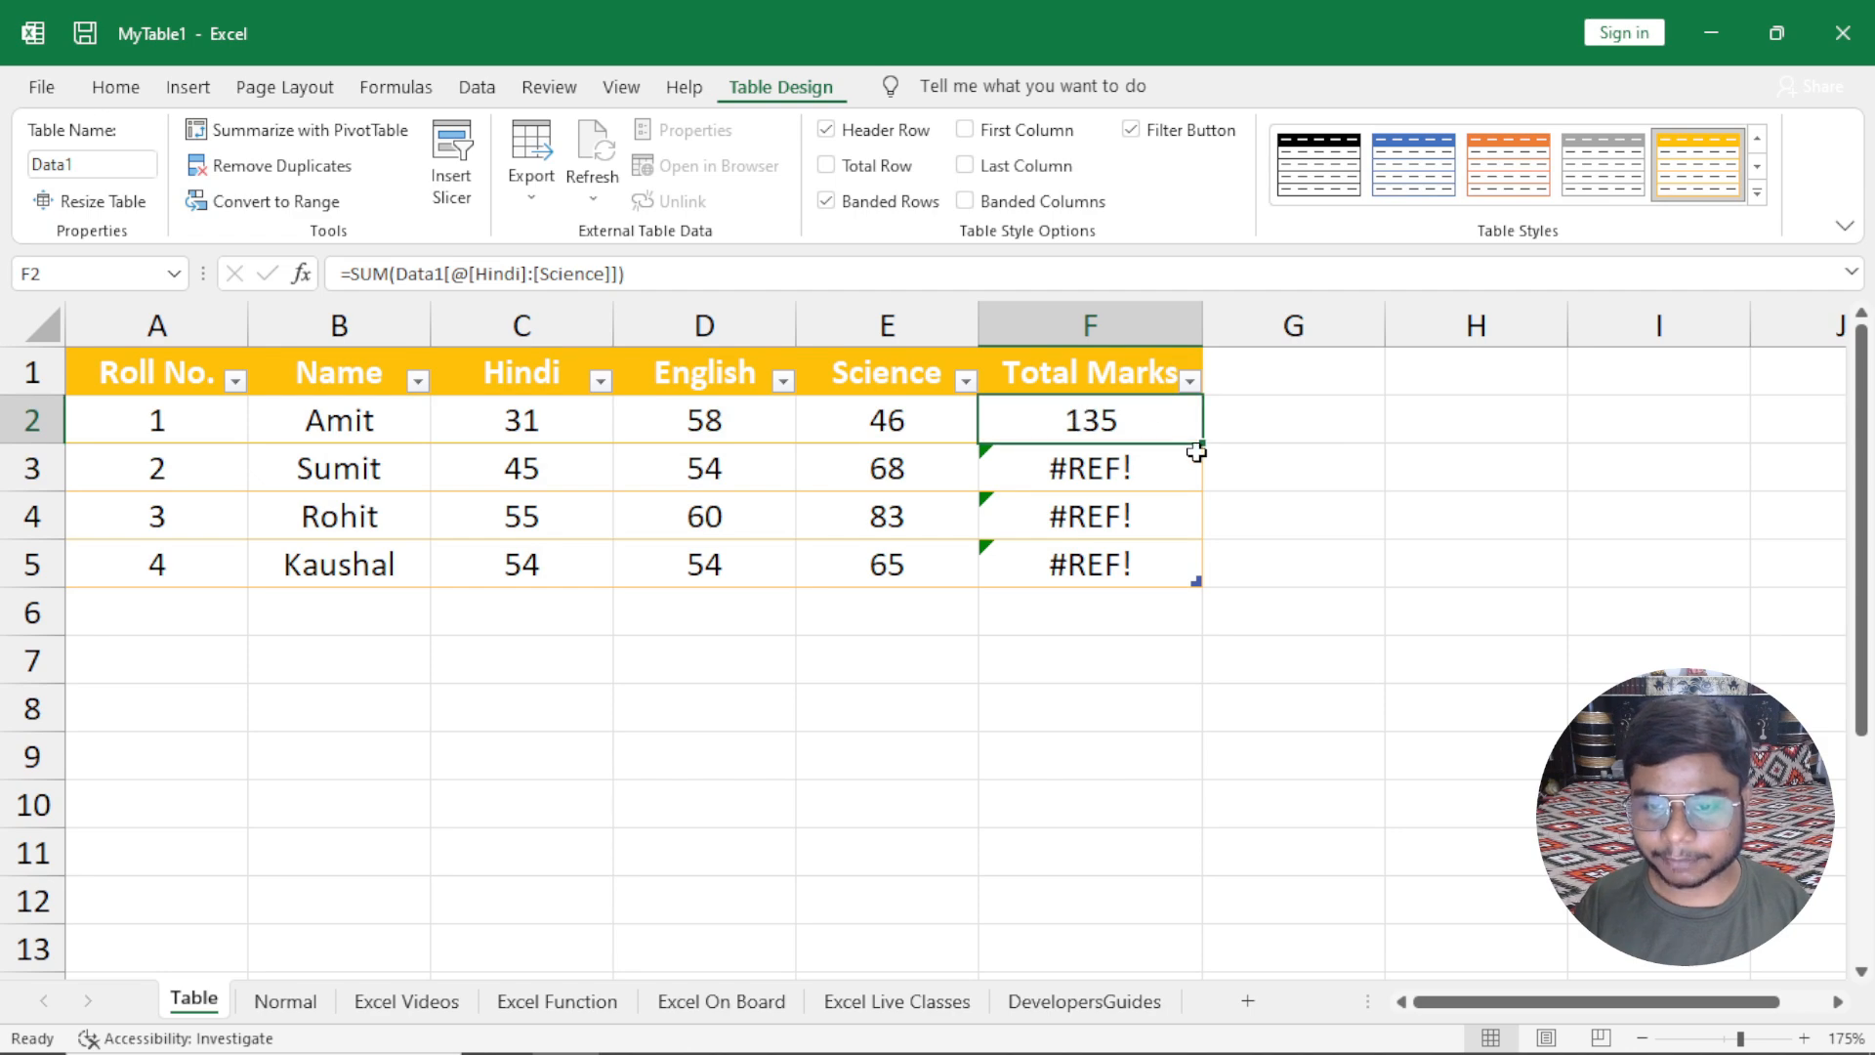
# Move the whole marks table one column to the right so it starts in column B.
pyautogui.hotkey('ctrl', 'a')
pyautogui.hotkey('ctrl', 'a')
pyautogui.moveTo(1199, 451); pyautogui.dragTo(1163, 459)
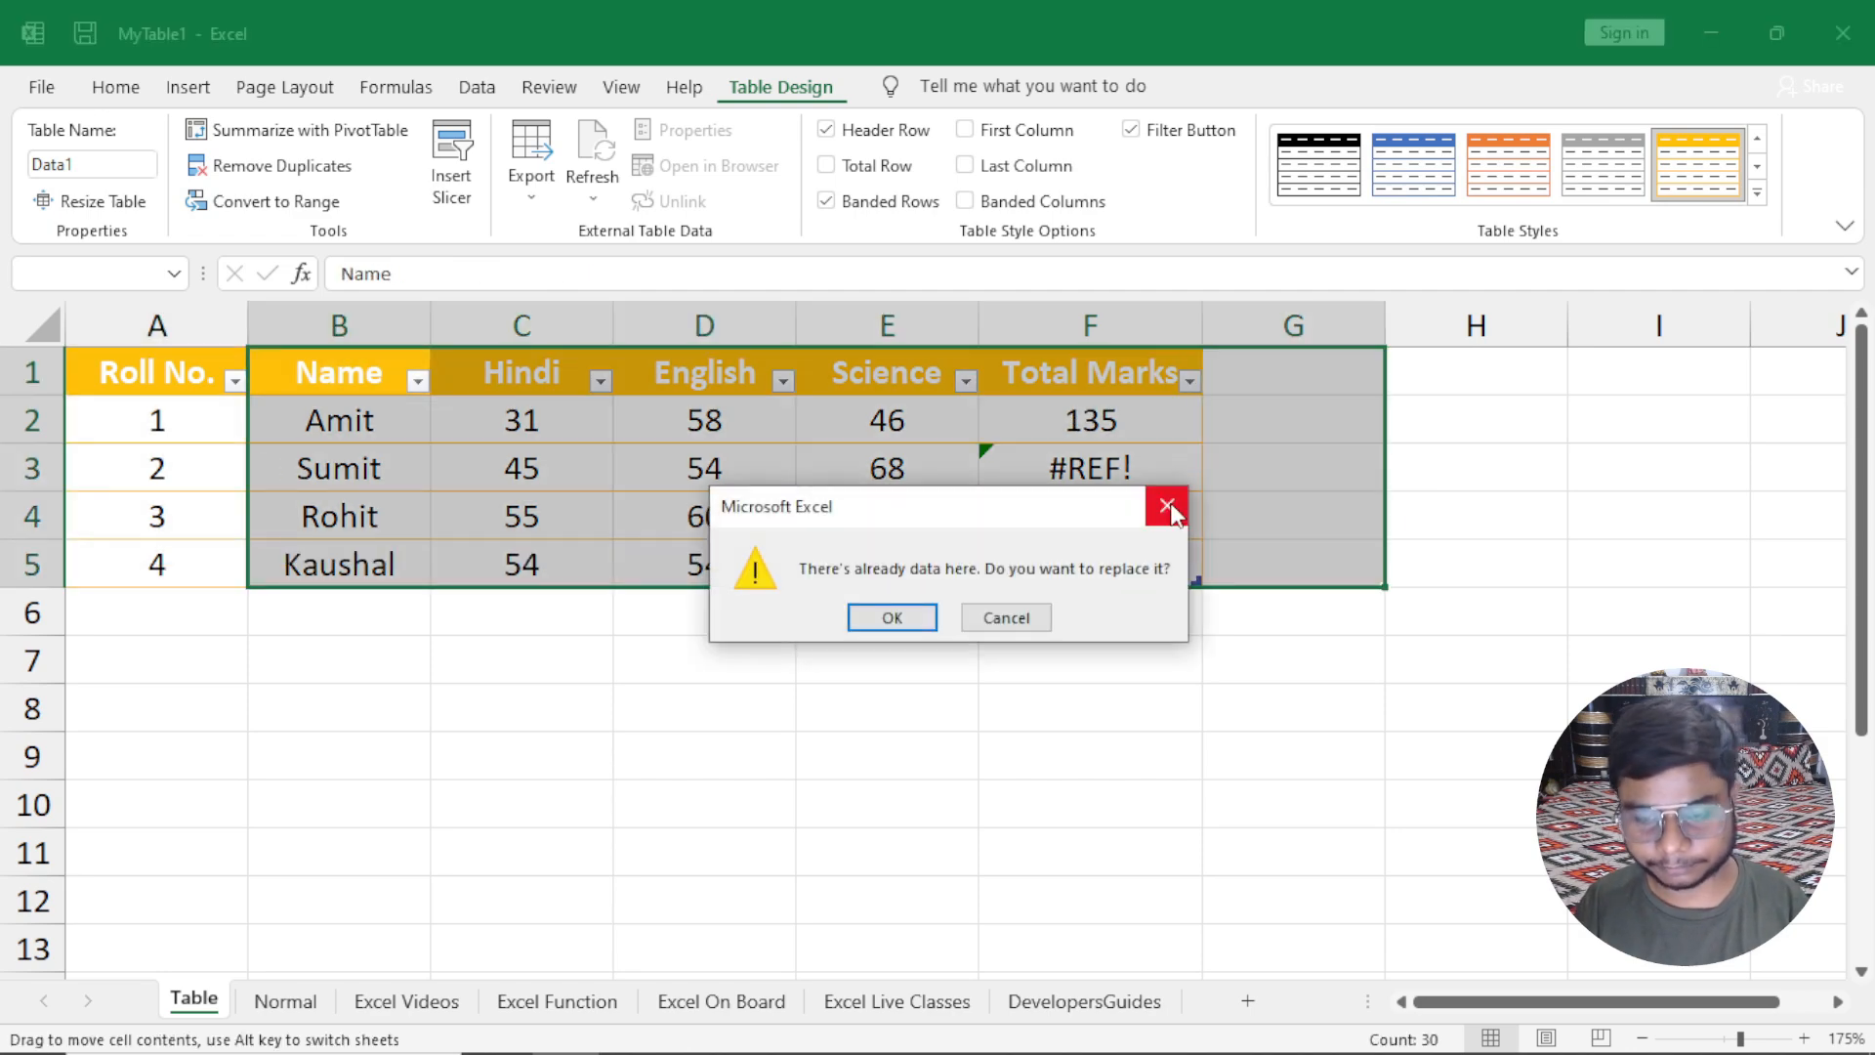
pyautogui.press('Return')
# Clear the broken Total Marks formulas in G3:G5 and delete the empty column A.
pyautogui.moveTo(1287, 467); pyautogui.dragTo(1291, 566)
pyautogui.press('Delete')
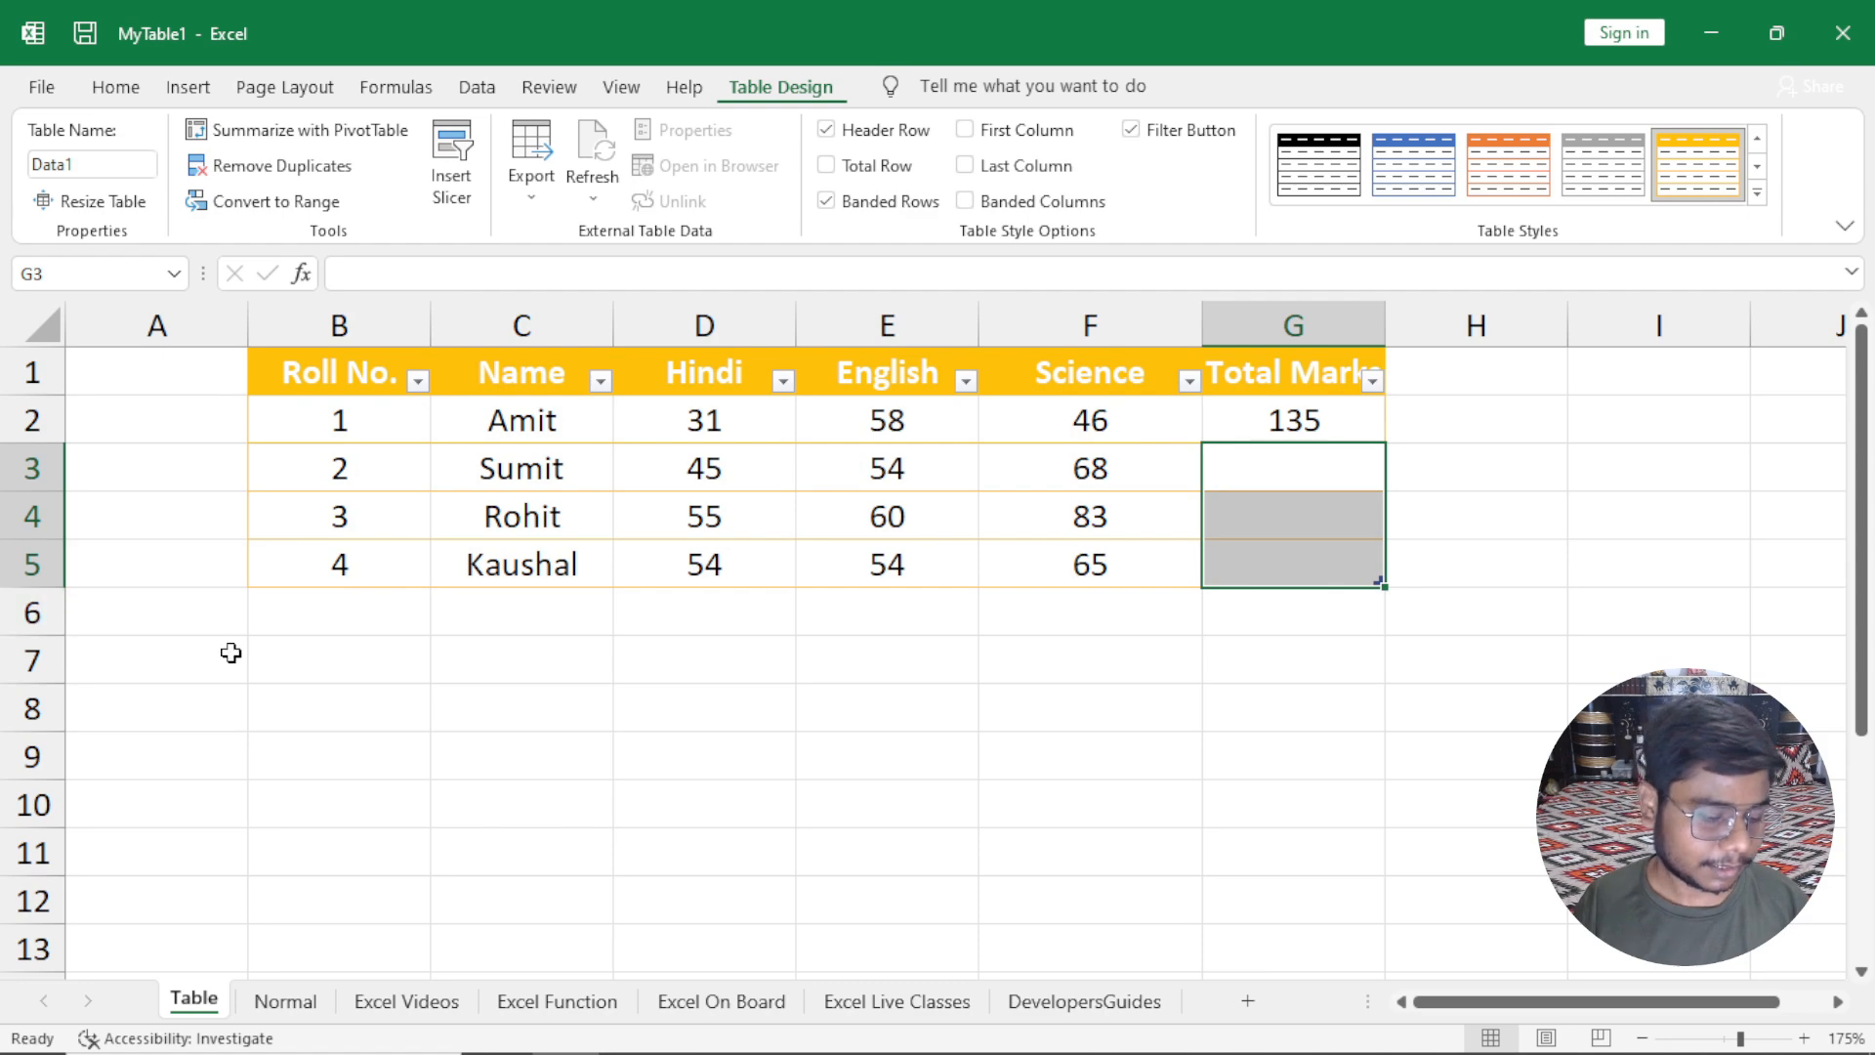
pyautogui.click(161, 327)
pyautogui.hotkey('ctrl', '-')
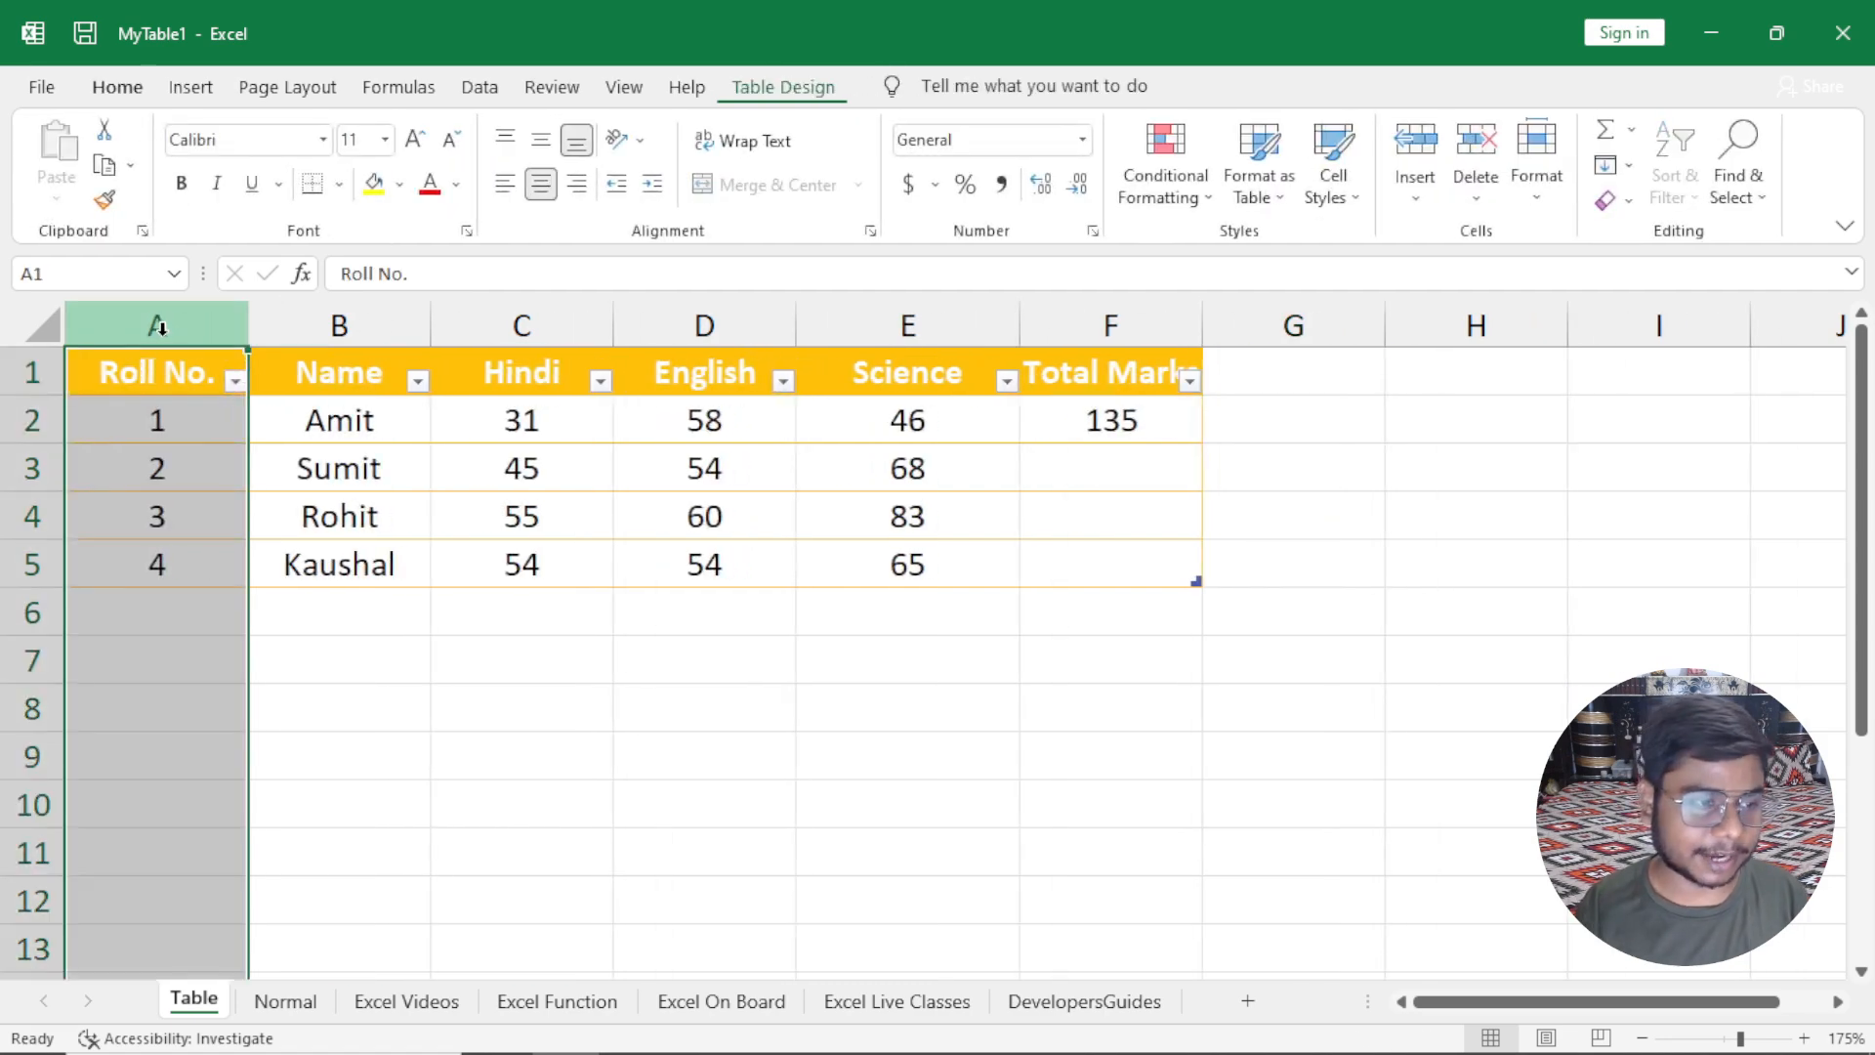
# Replace the Total Marks formula in F2 with an AutoSum of Hindi through Science, and autofit column F.
pyautogui.click(1151, 416)
pyautogui.press('Delete')
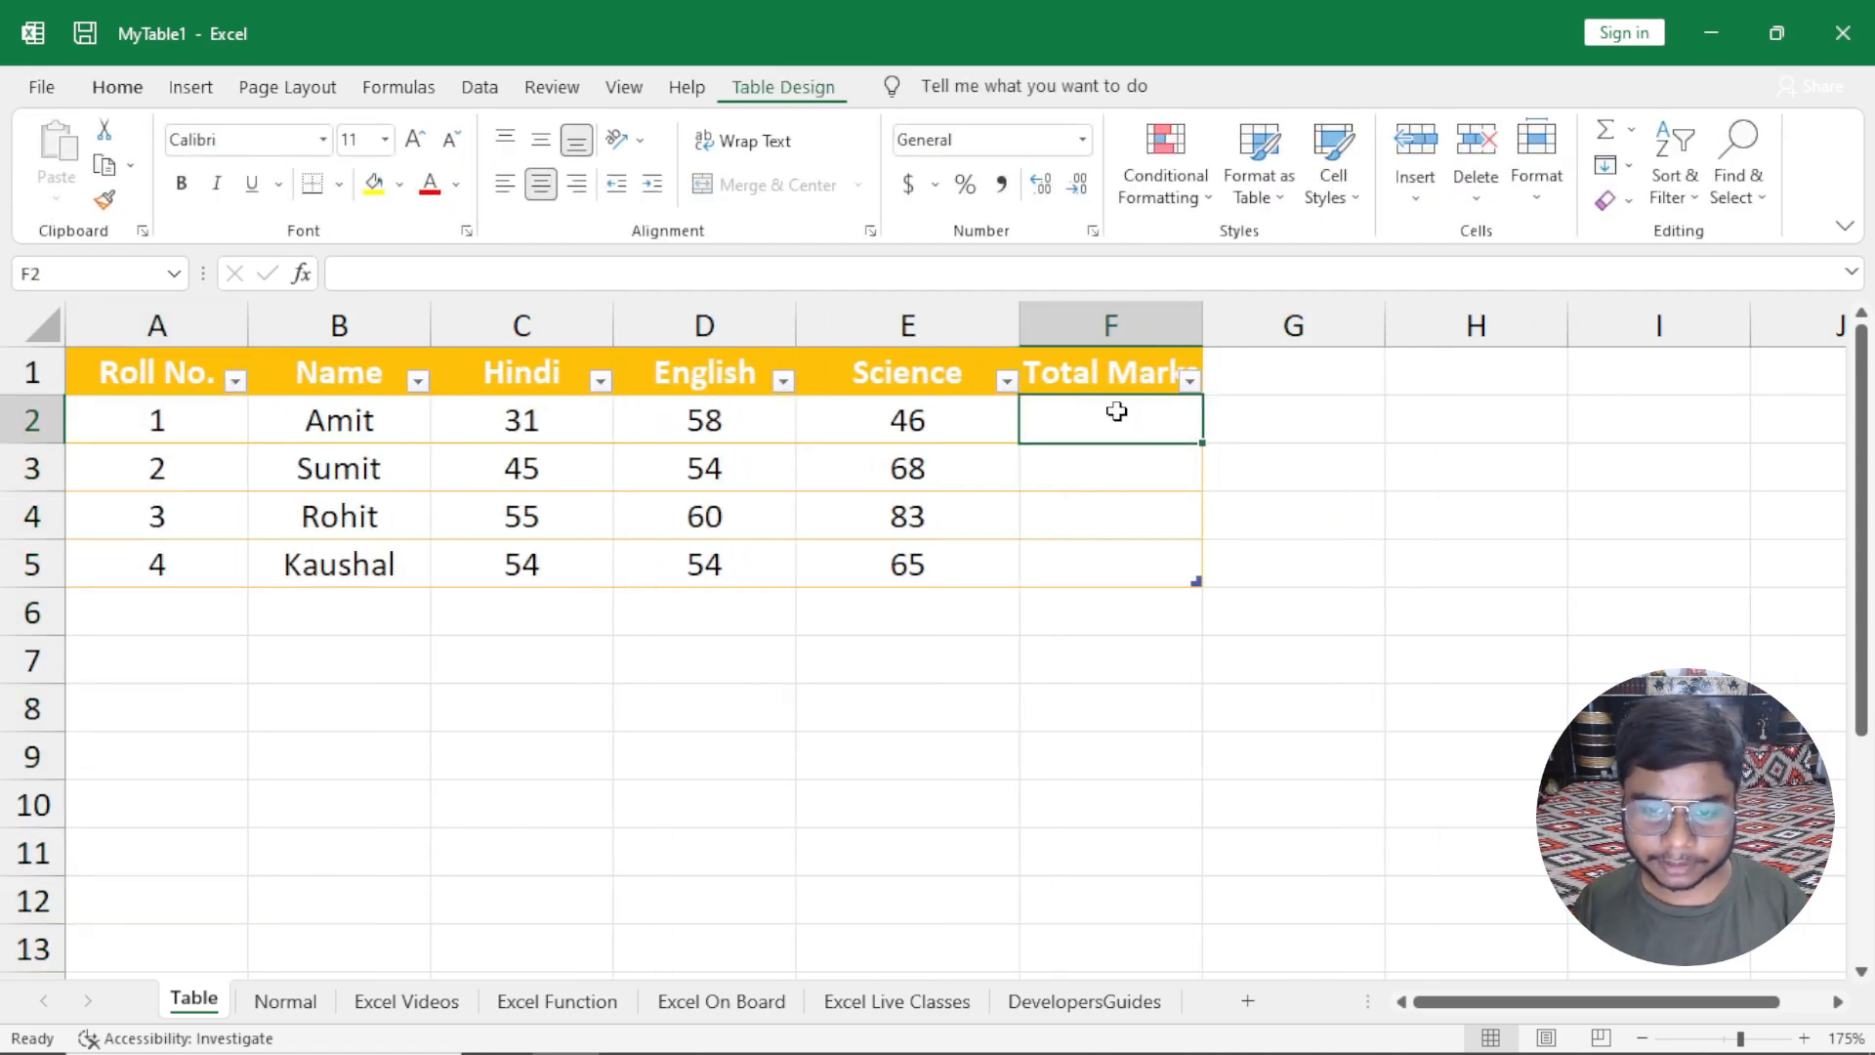
pyautogui.hotkey('alt', '=')
pyautogui.press('Return')
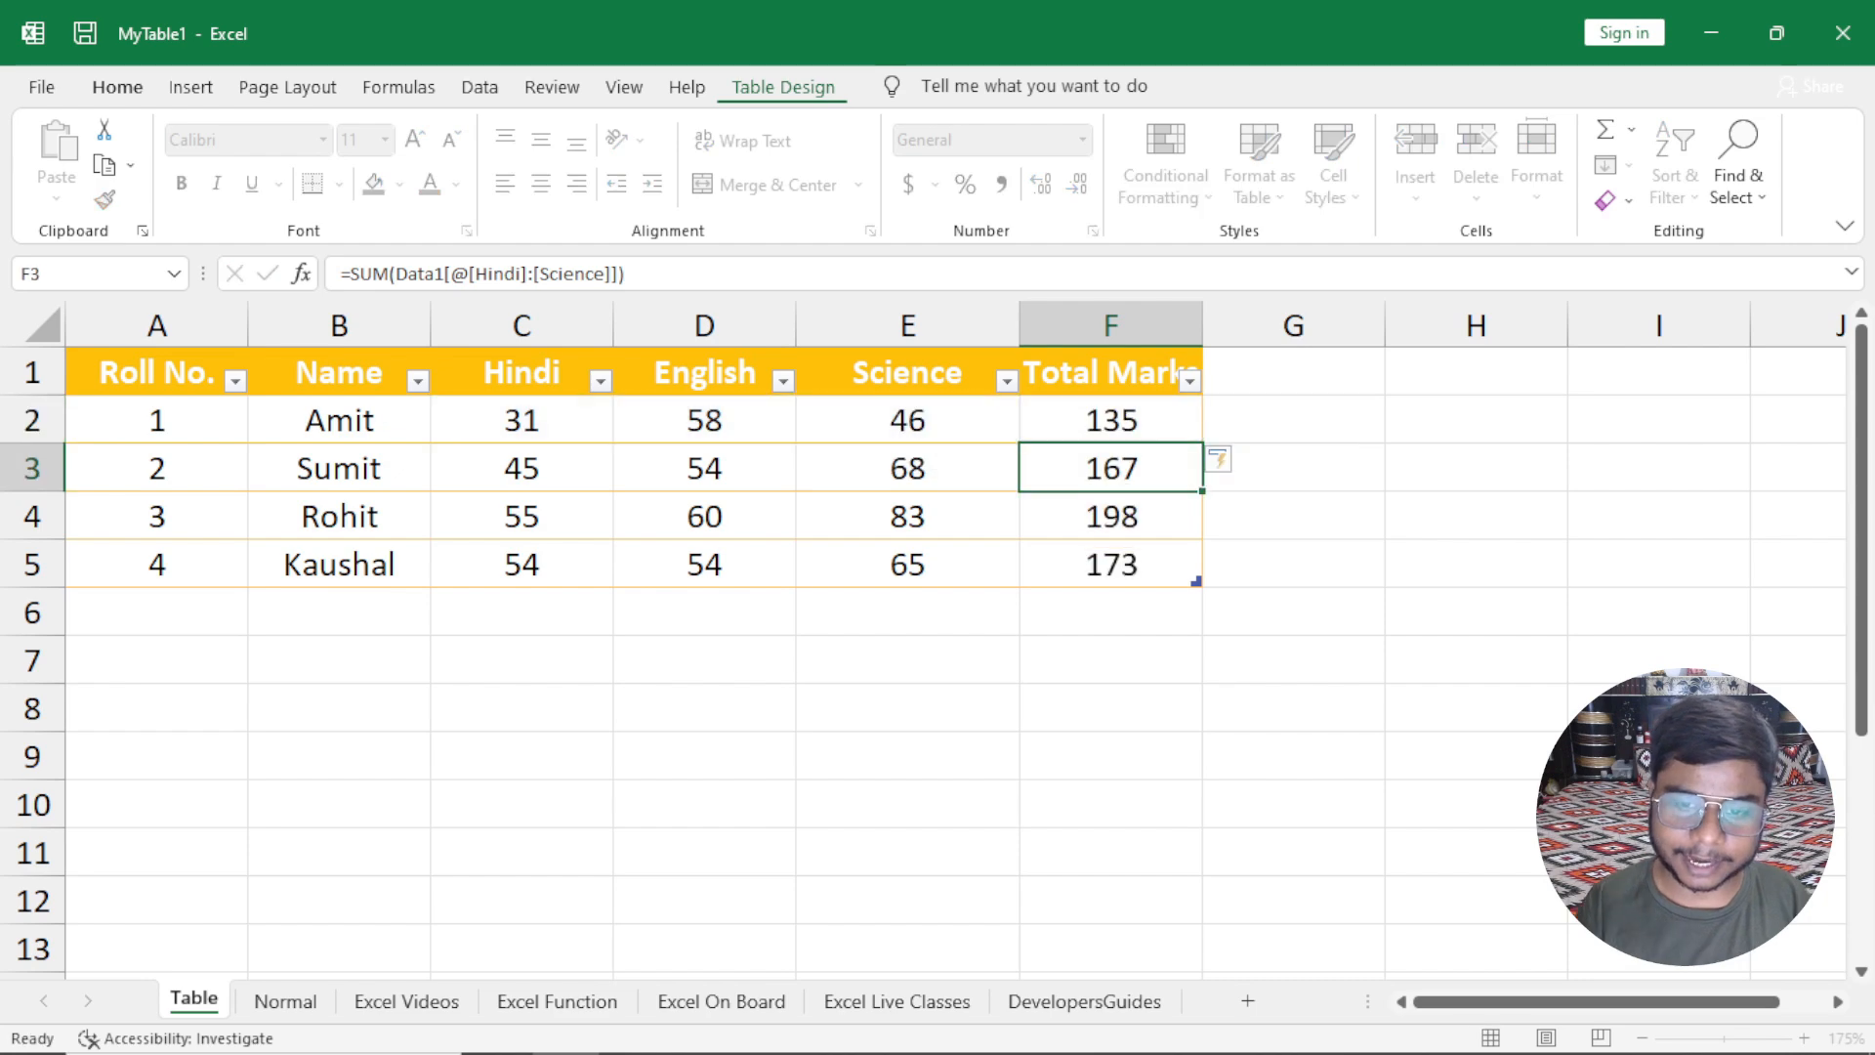
pyautogui.doubleClick(1203, 325)
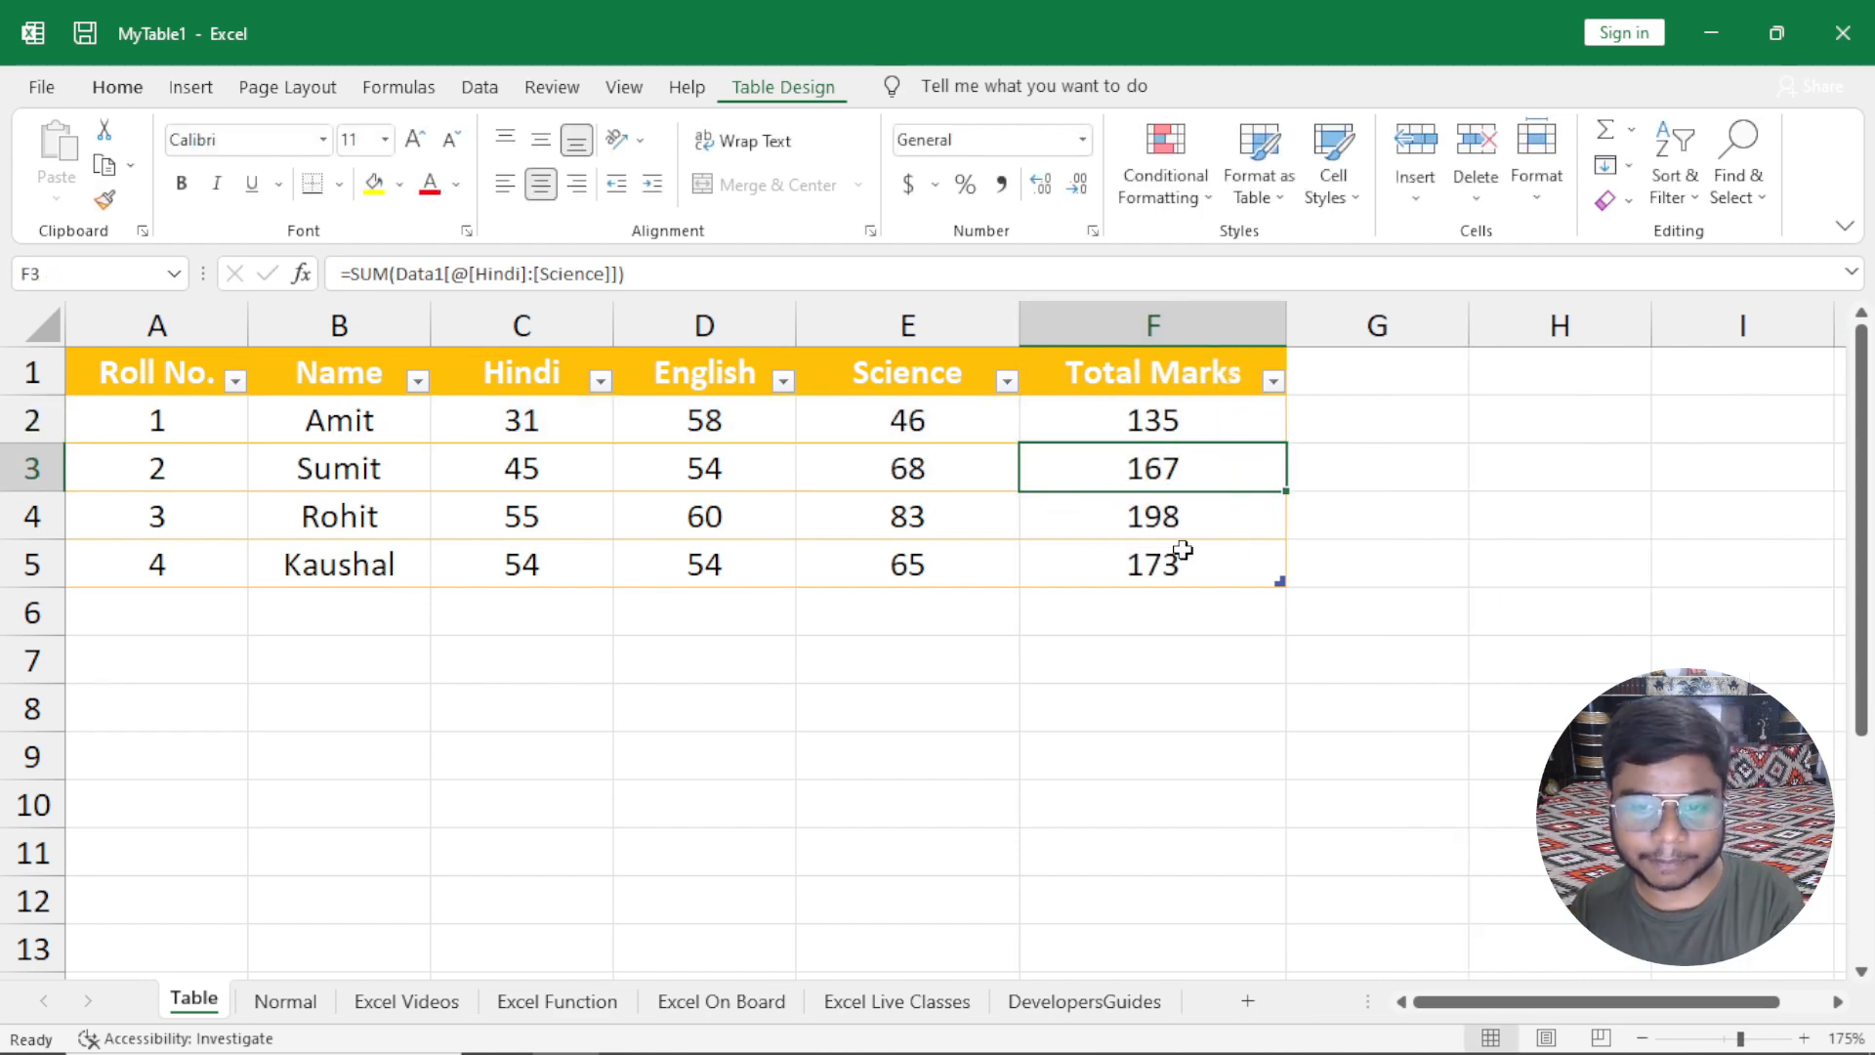
# Open Remove Duplicates for the marks table and compare its column list with the data-has-headers option off and back on.
pyautogui.click(803, 87)
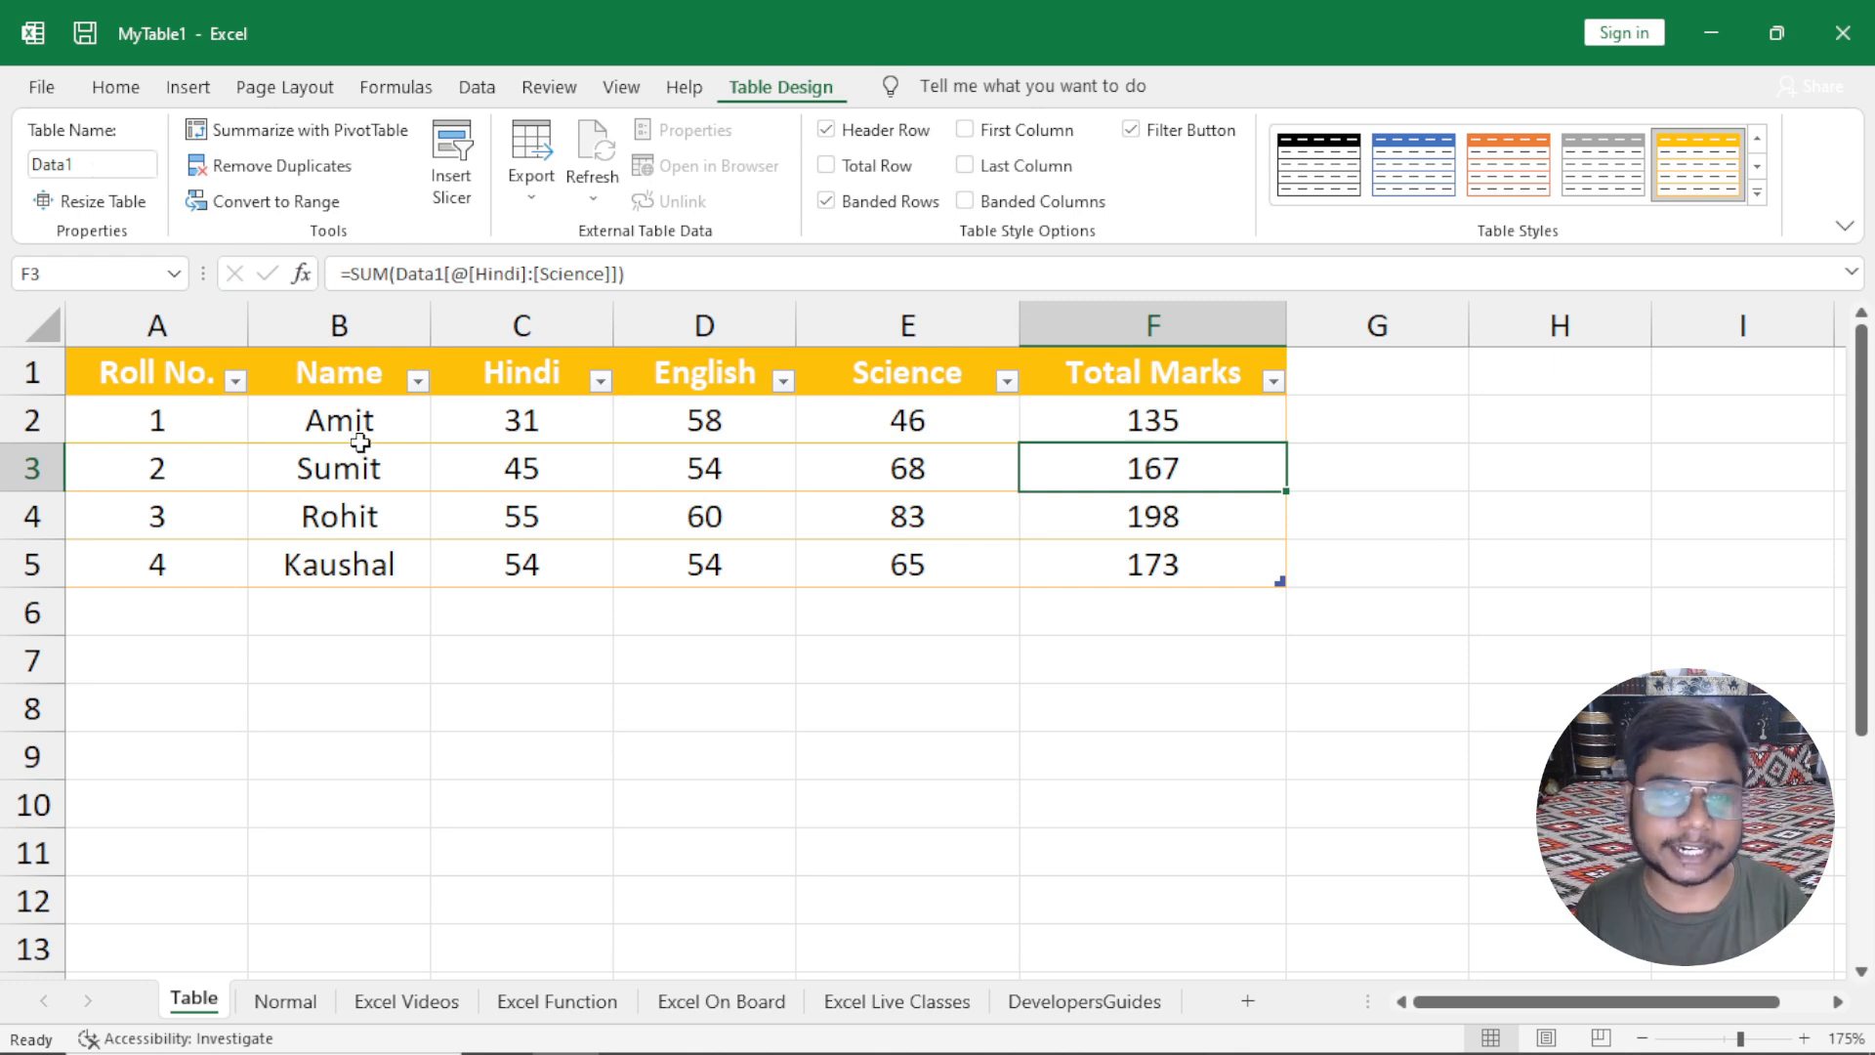
pyautogui.click(283, 166)
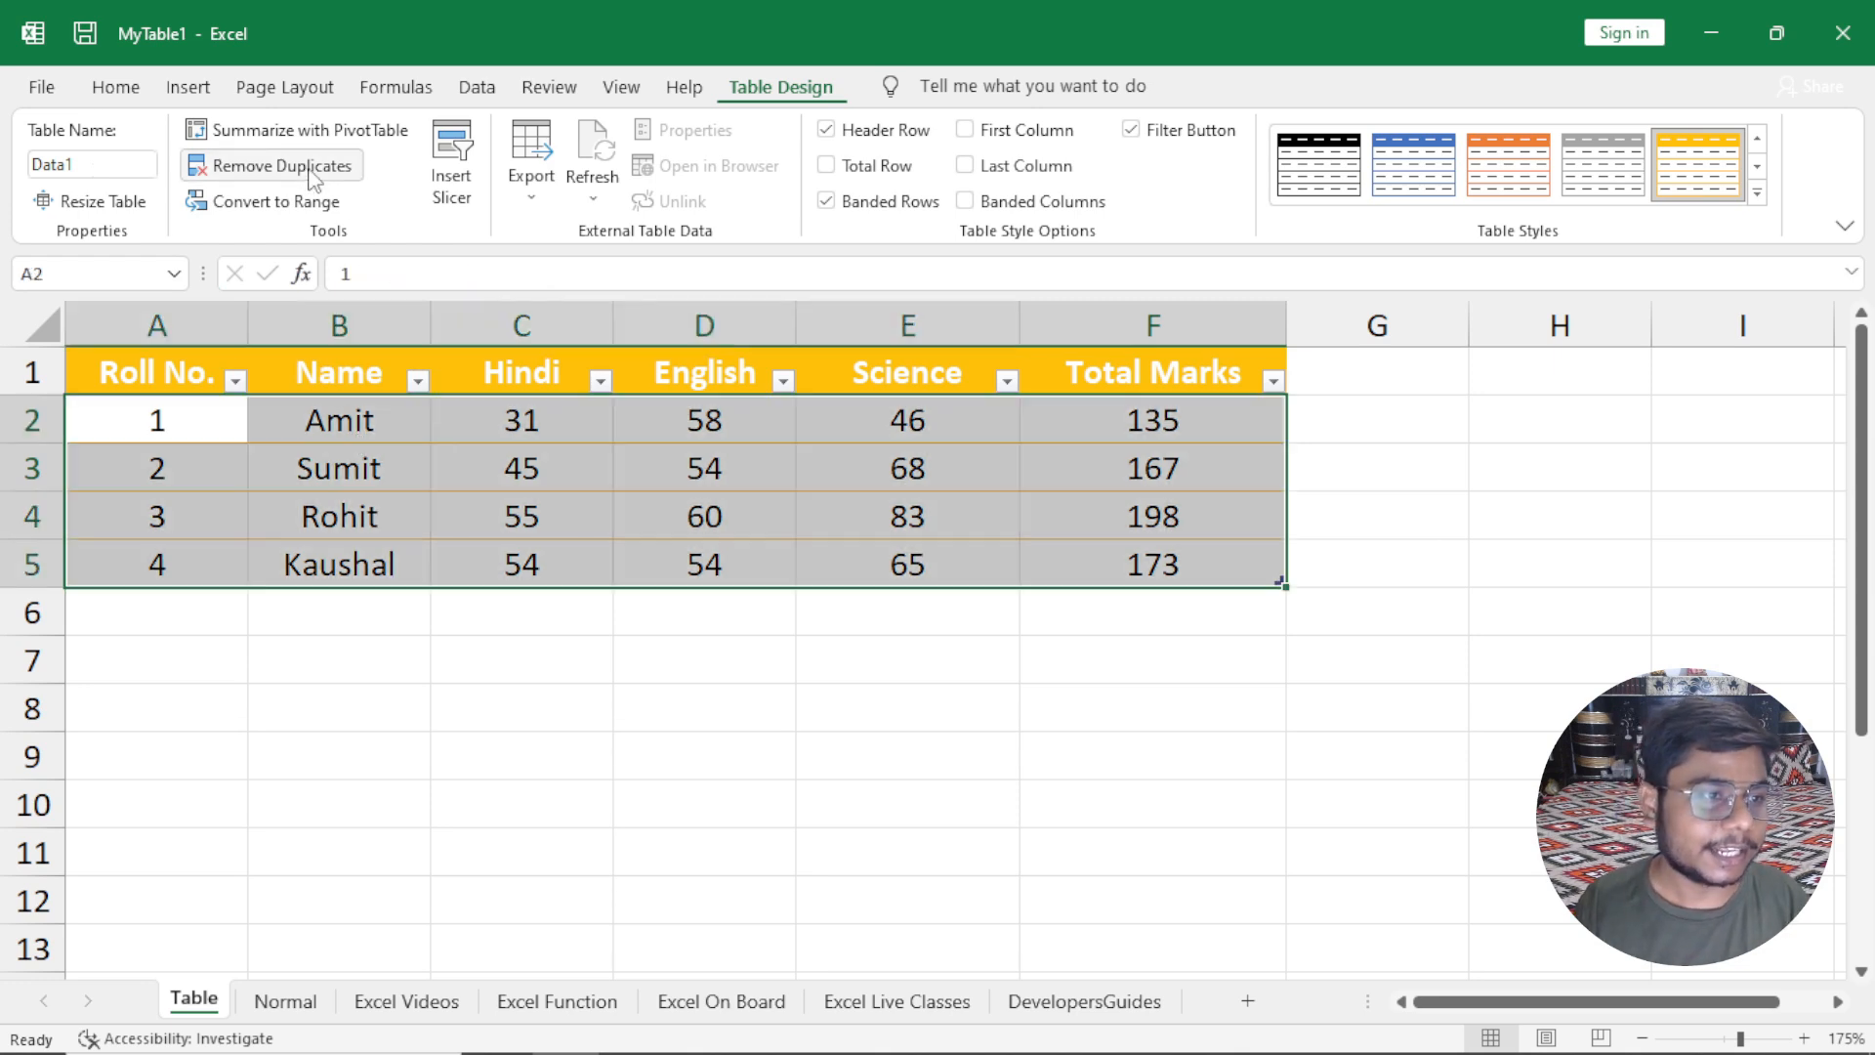
pyautogui.moveTo(655, 625); pyautogui.dragTo(732, 213)
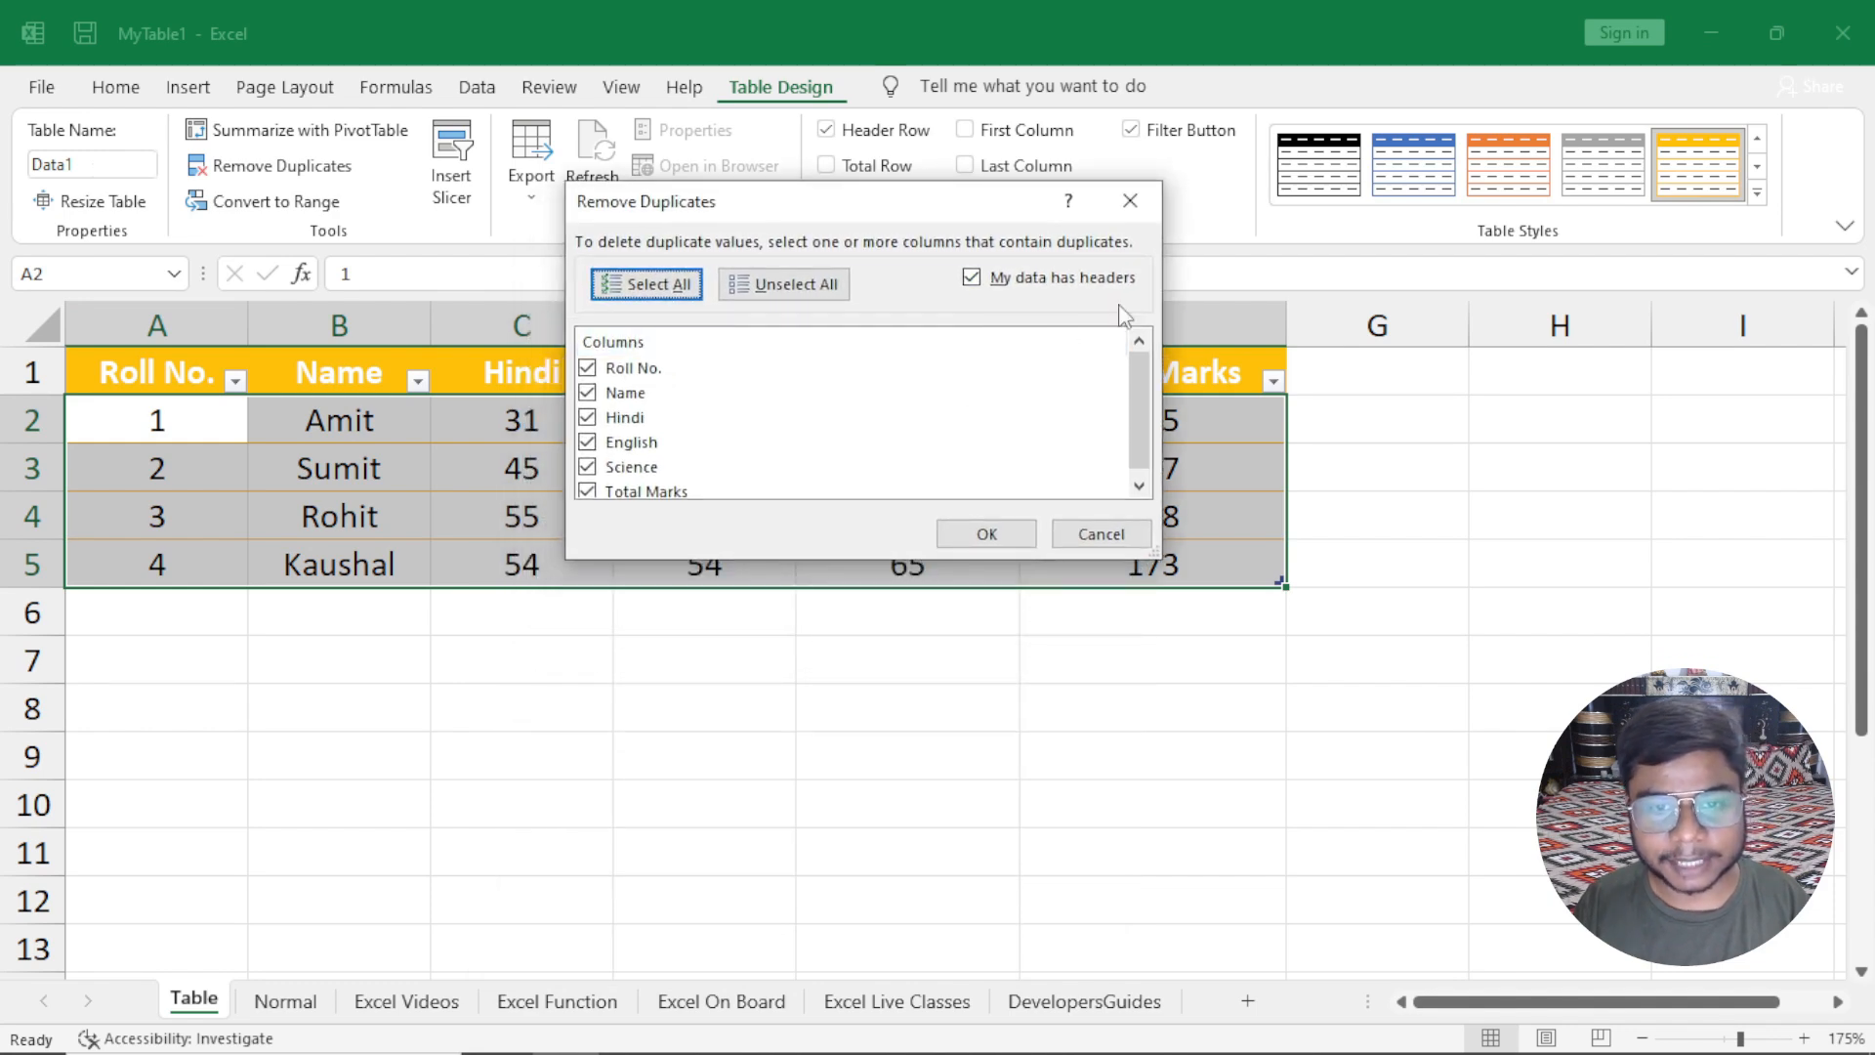
pyautogui.moveTo(872, 209); pyautogui.dragTo(872, 334)
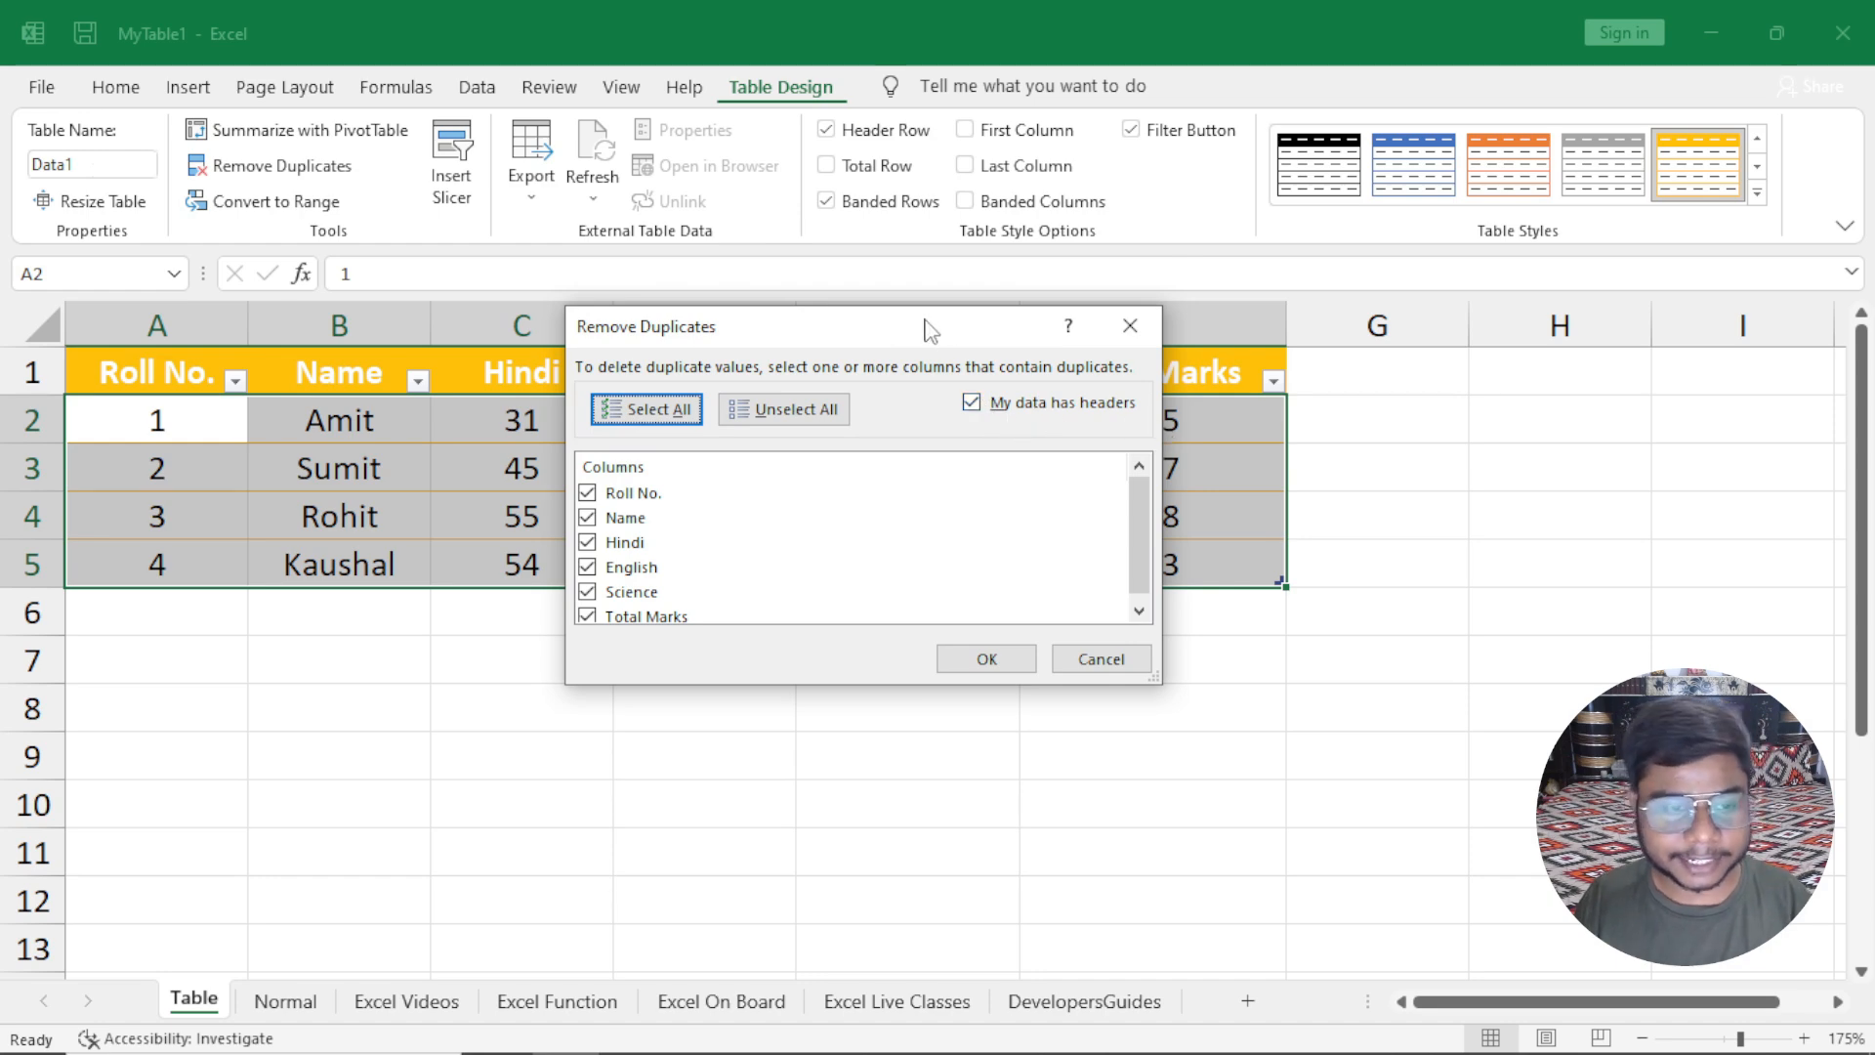
pyautogui.moveTo(928, 322); pyautogui.dragTo(947, 501)
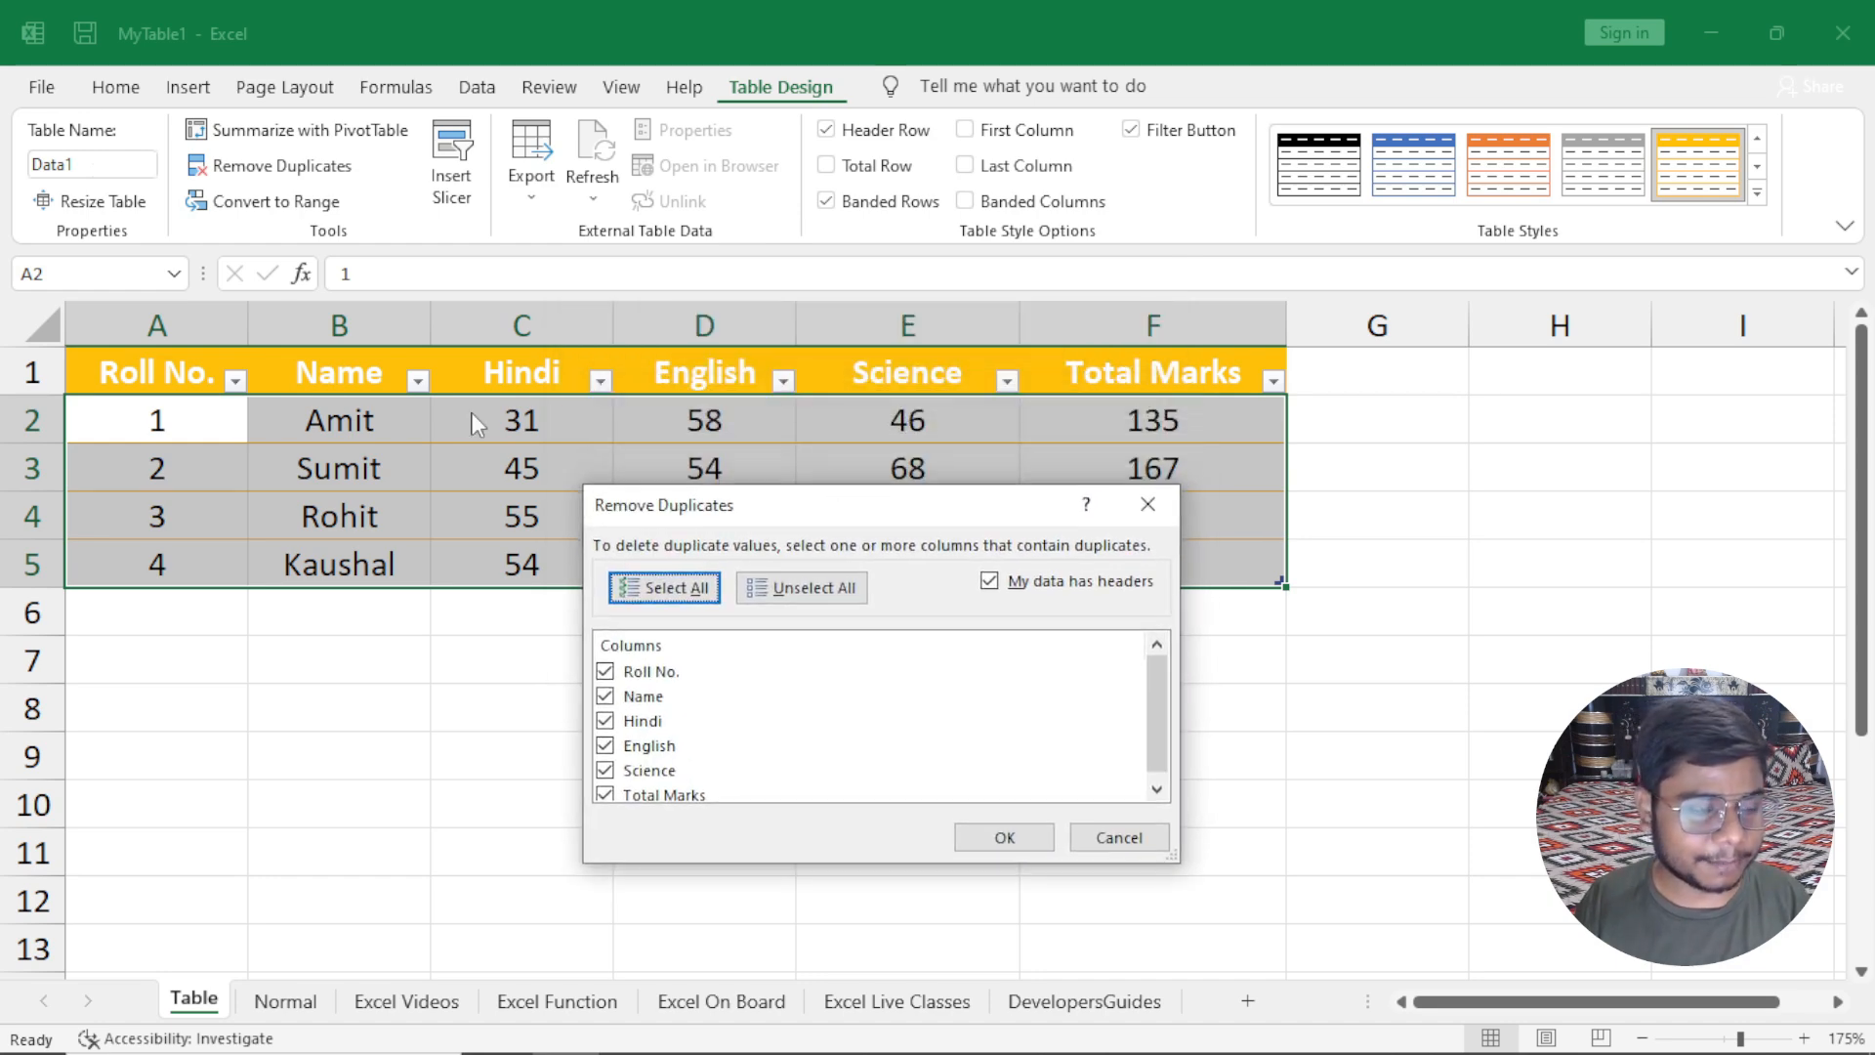
pyautogui.click(989, 582)
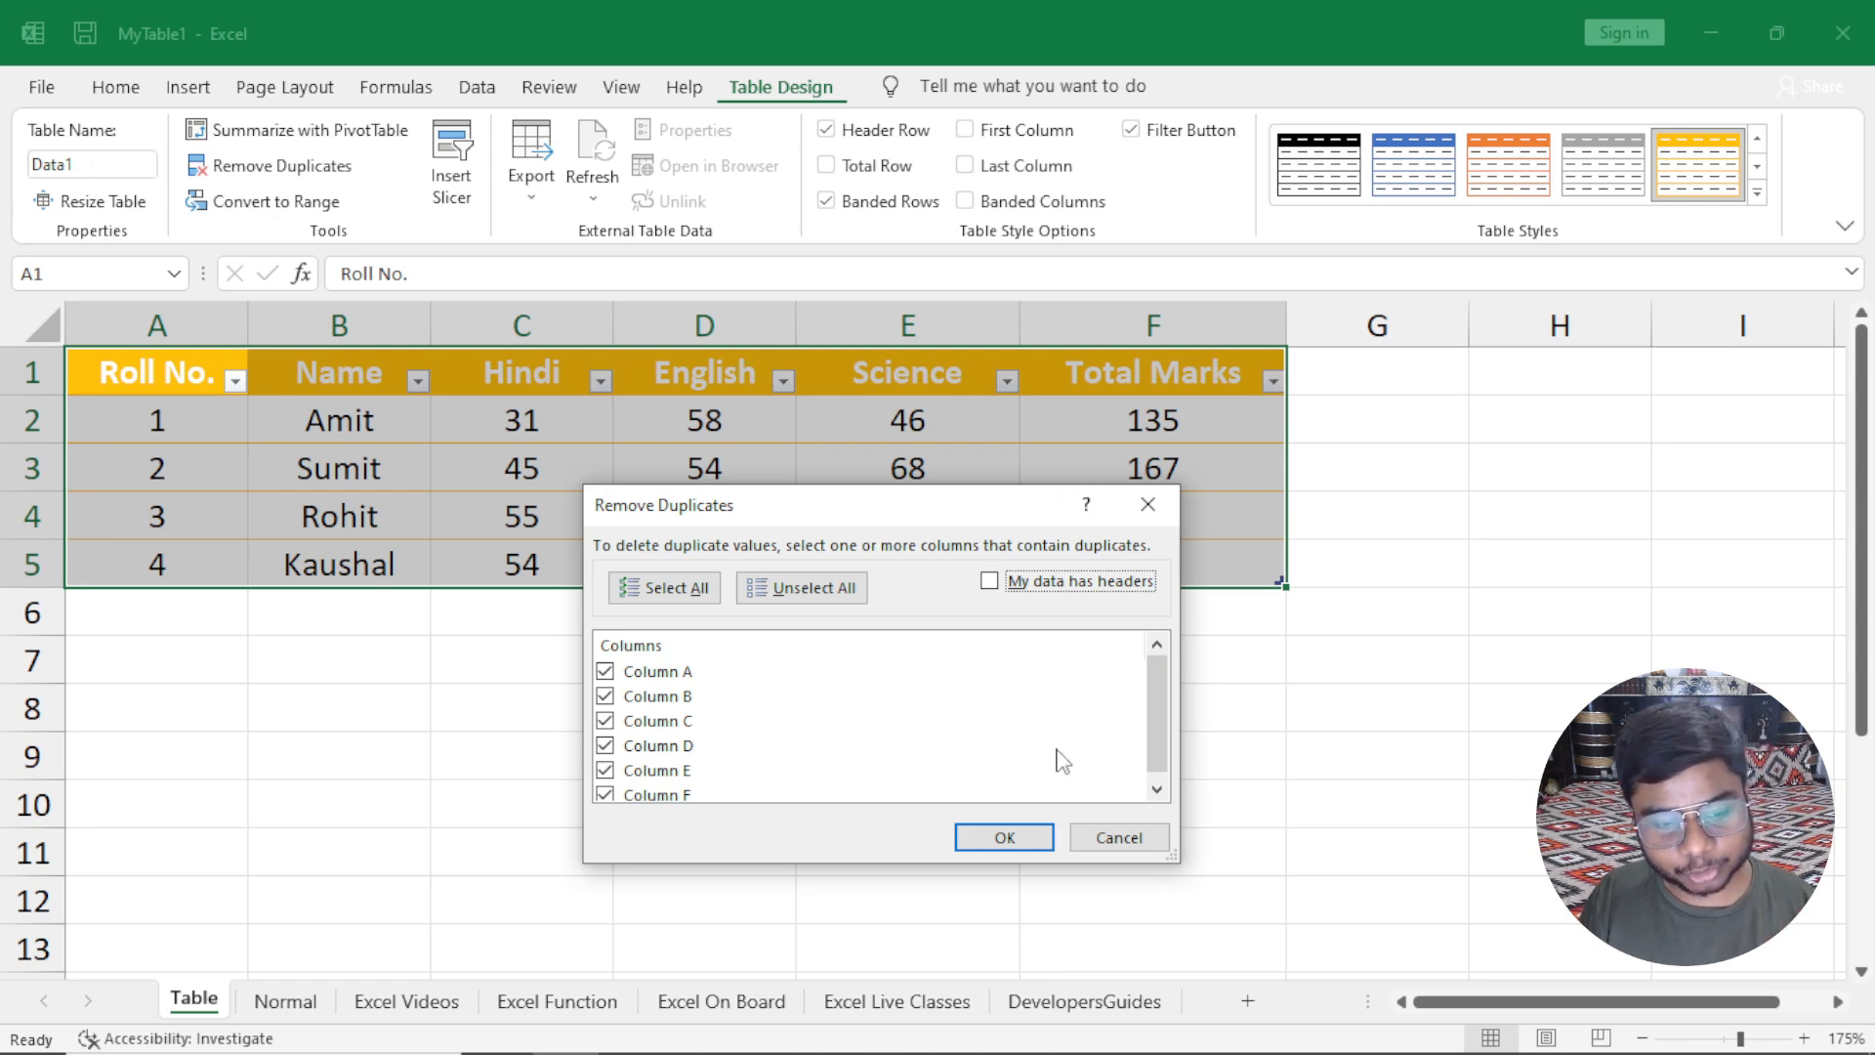
pyautogui.scroll(-1, 1059, 758)
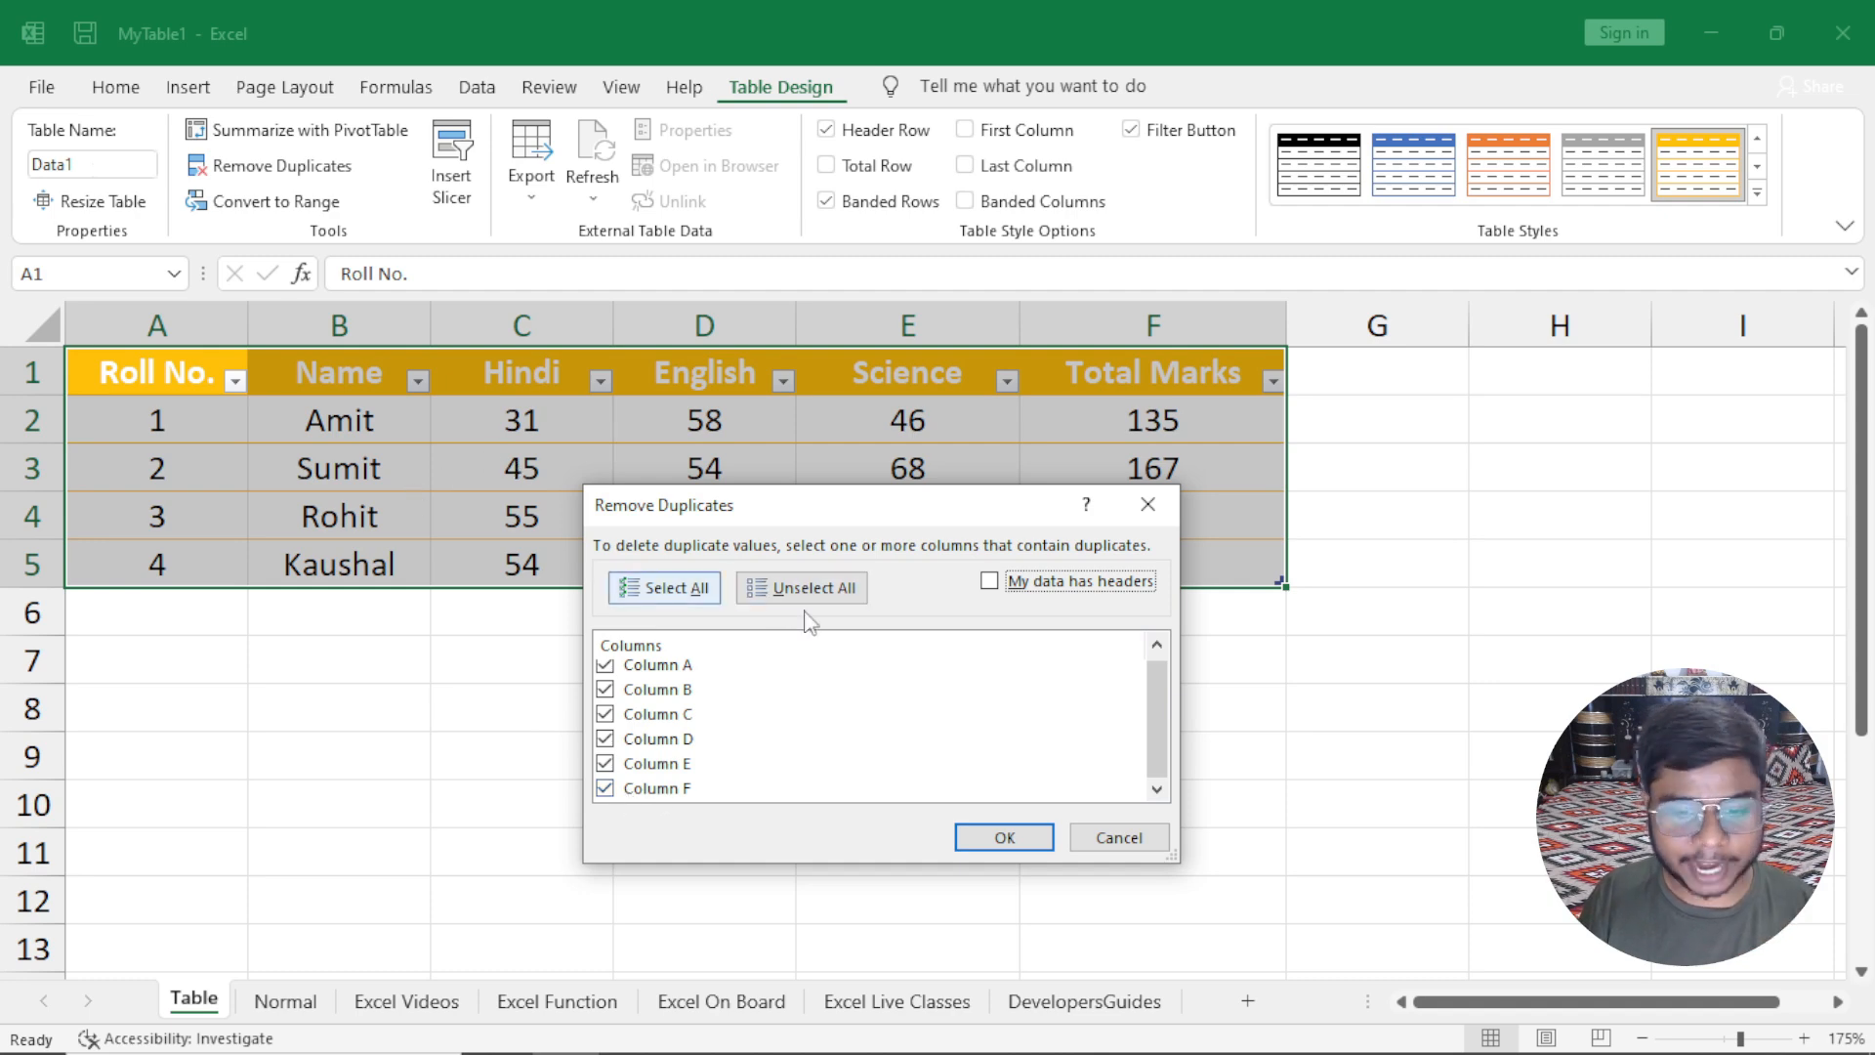
pyautogui.click(989, 581)
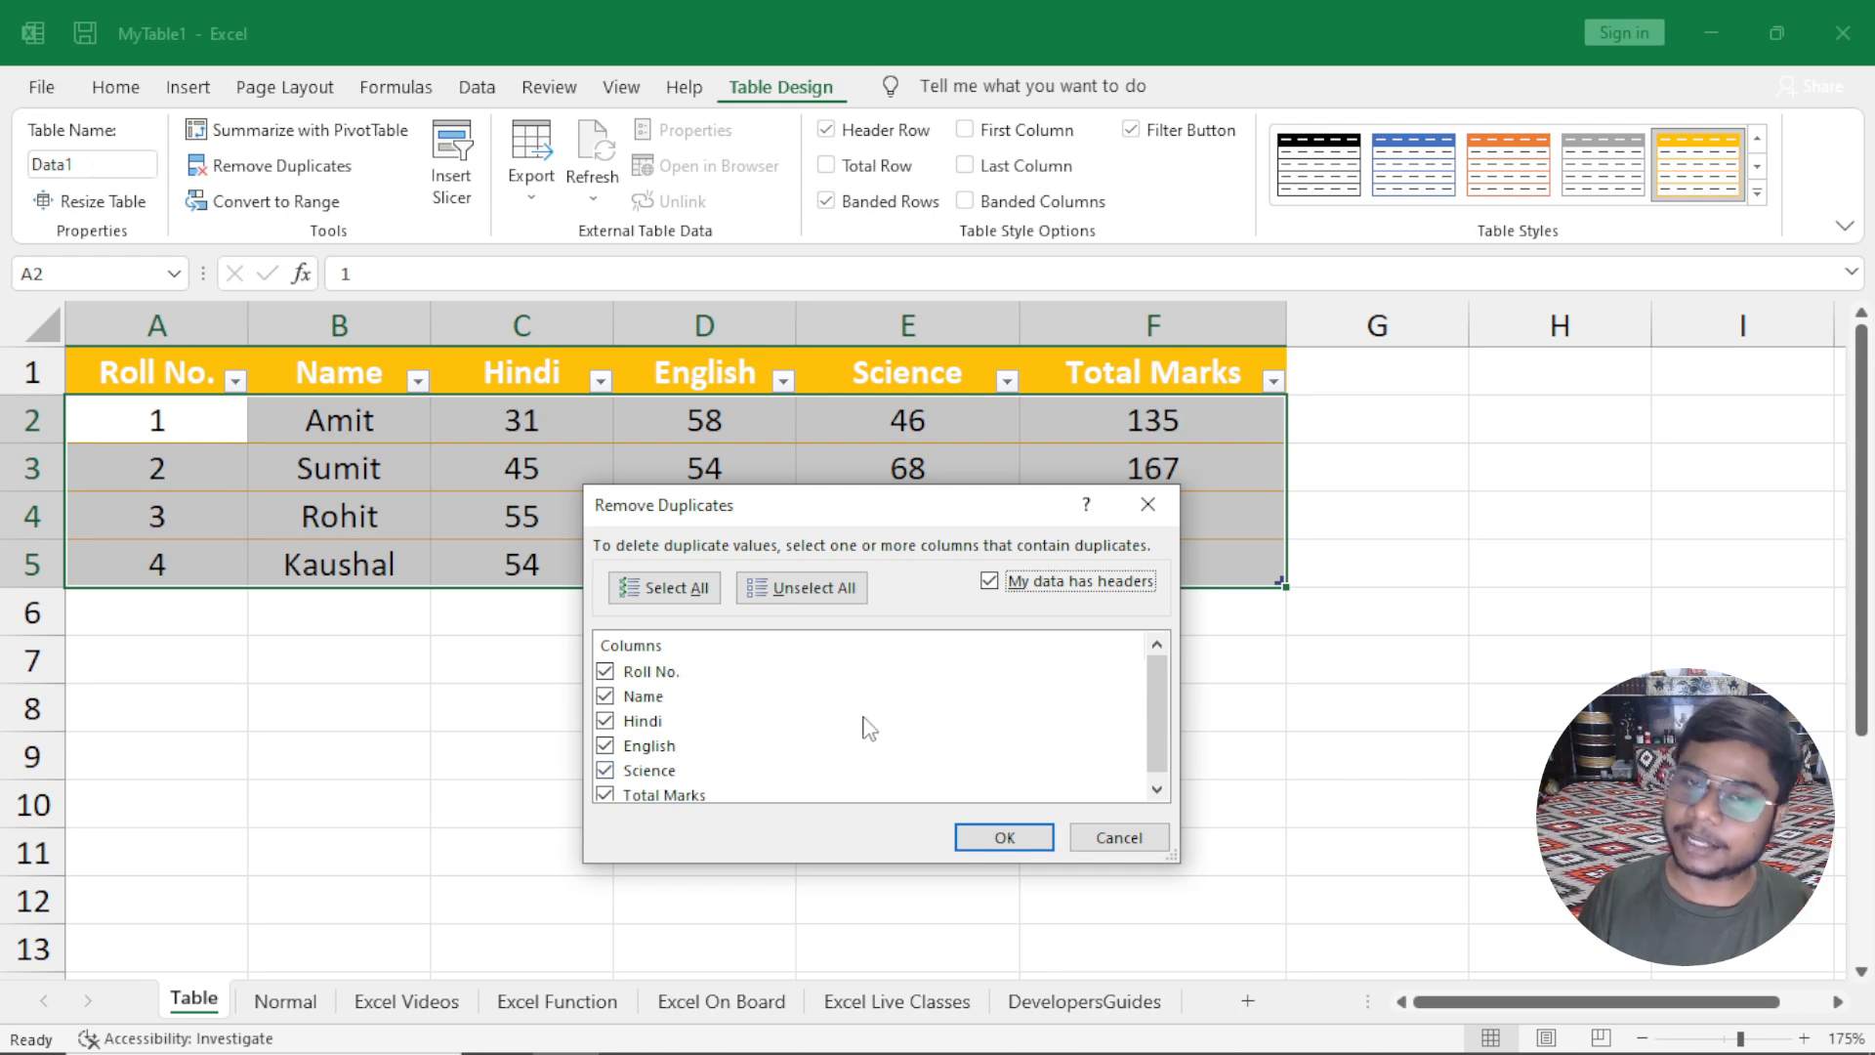
# Run Remove Duplicates on the marks table with only the Roll No. column checked.
pyautogui.moveTo(927, 513); pyautogui.dragTo(950, 357)
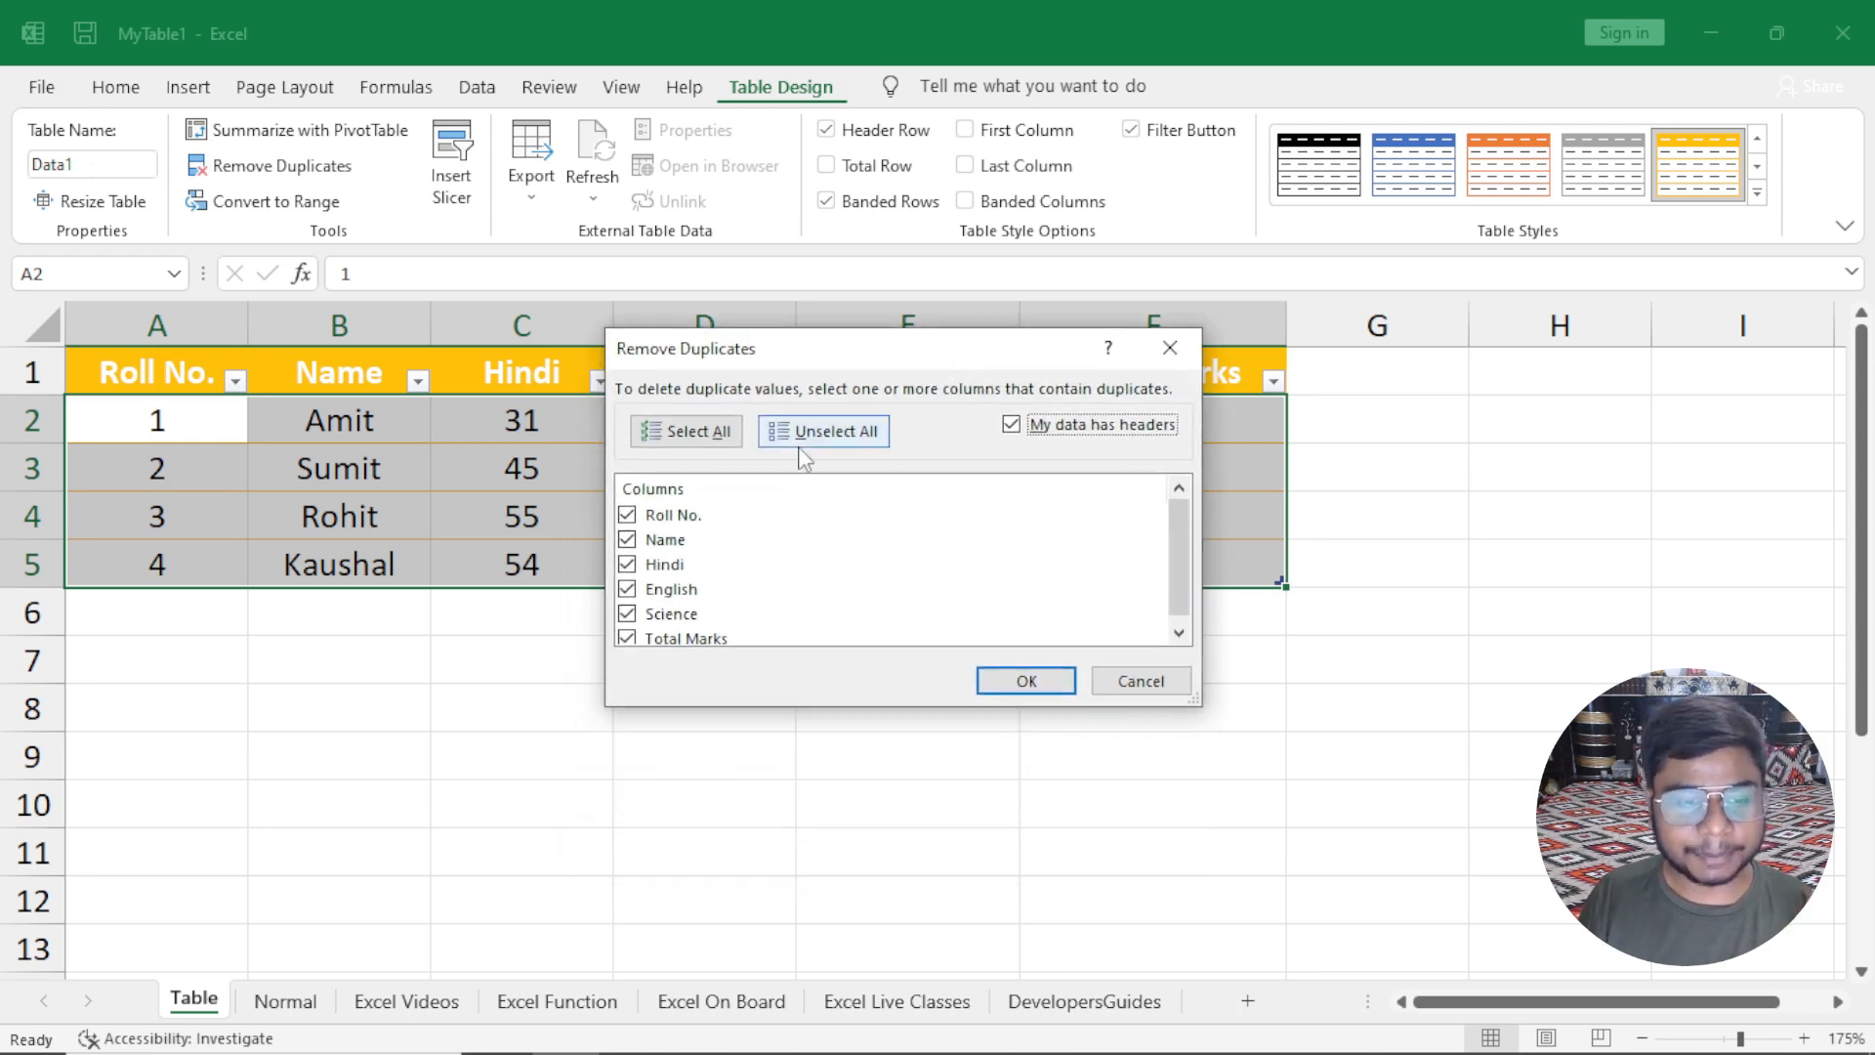
pyautogui.click(867, 440)
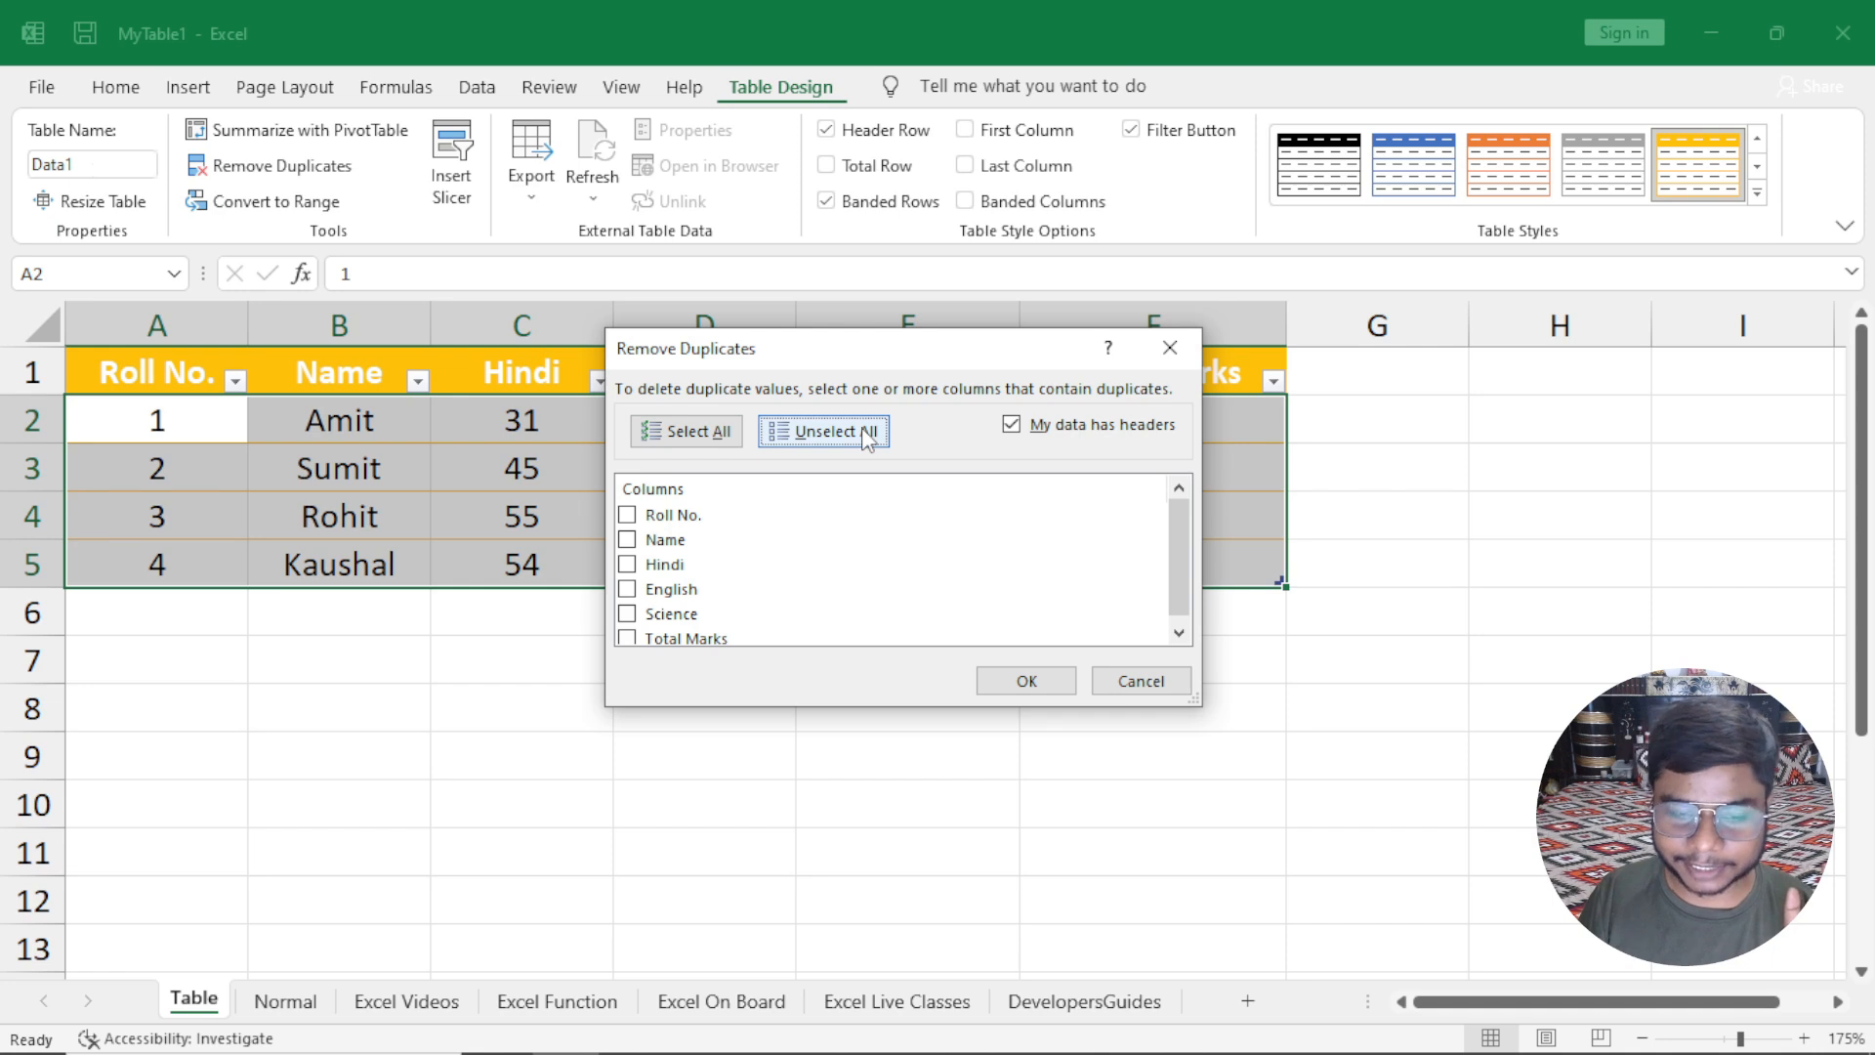
pyautogui.scroll(-1, 776, 540)
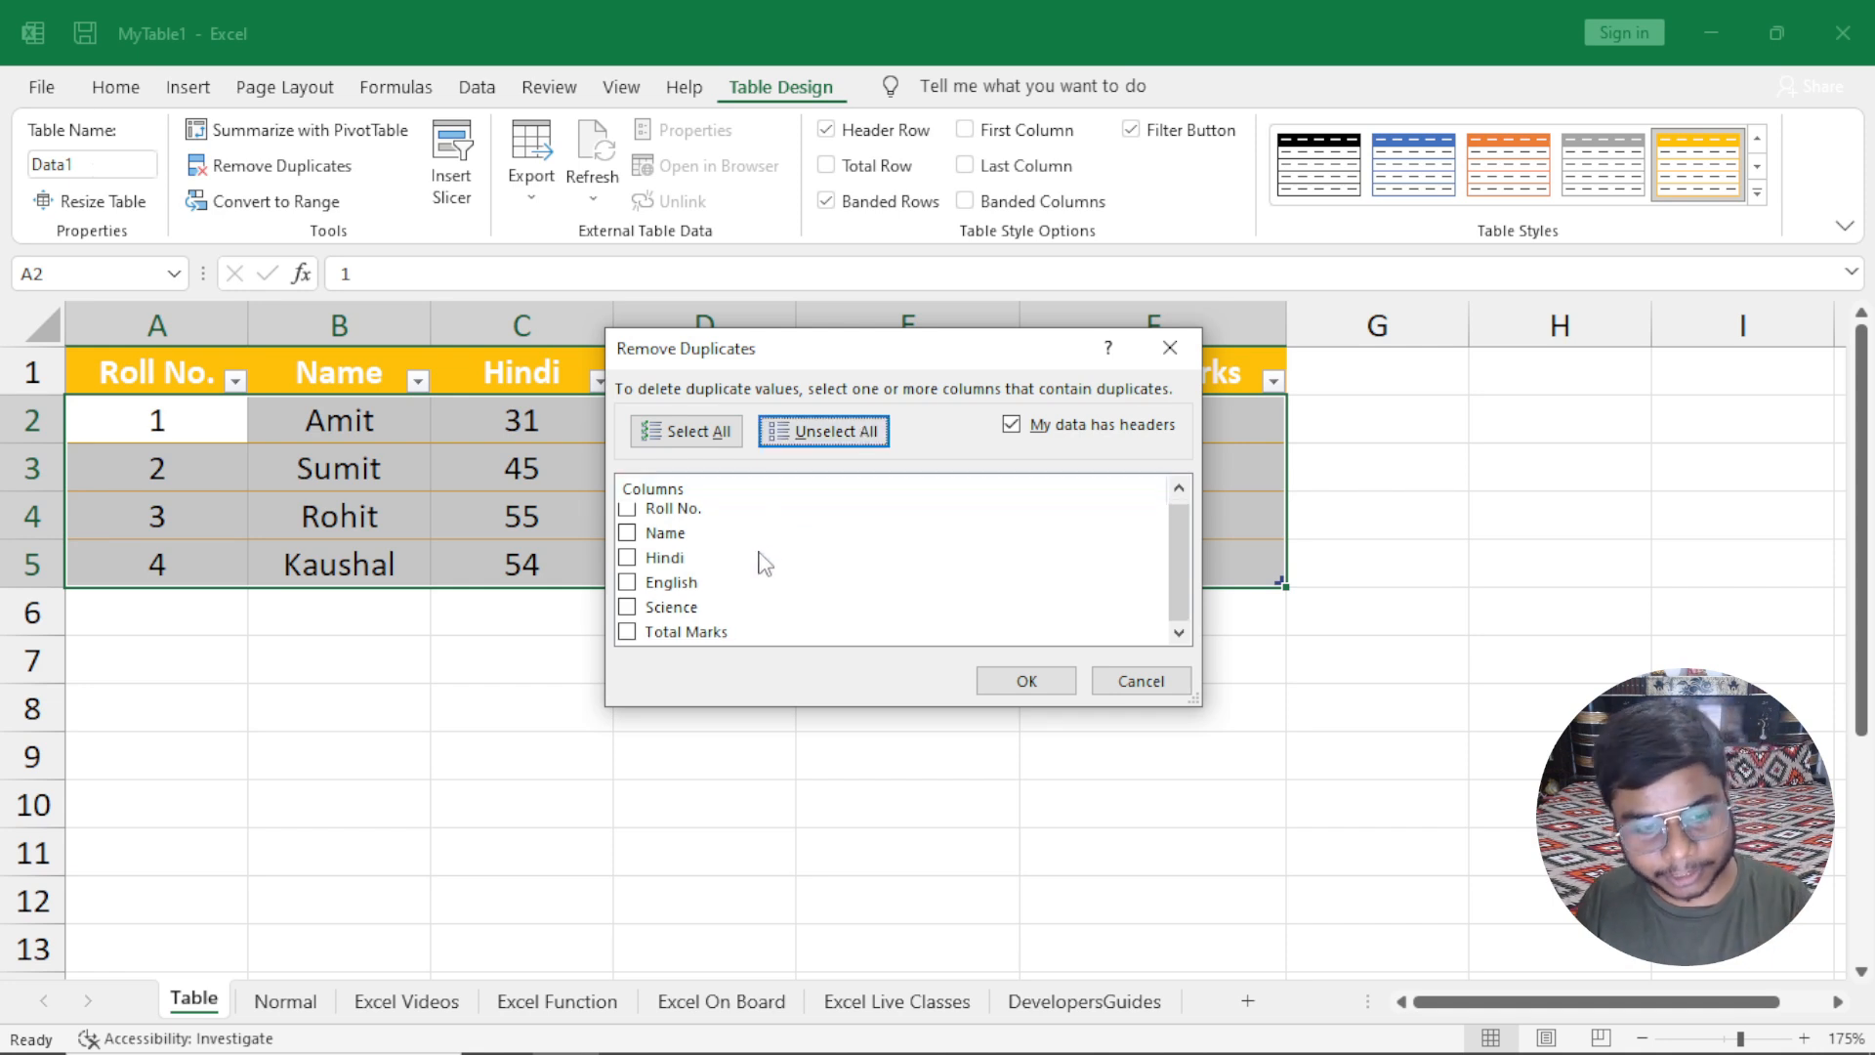
pyautogui.scroll(1, 764, 563)
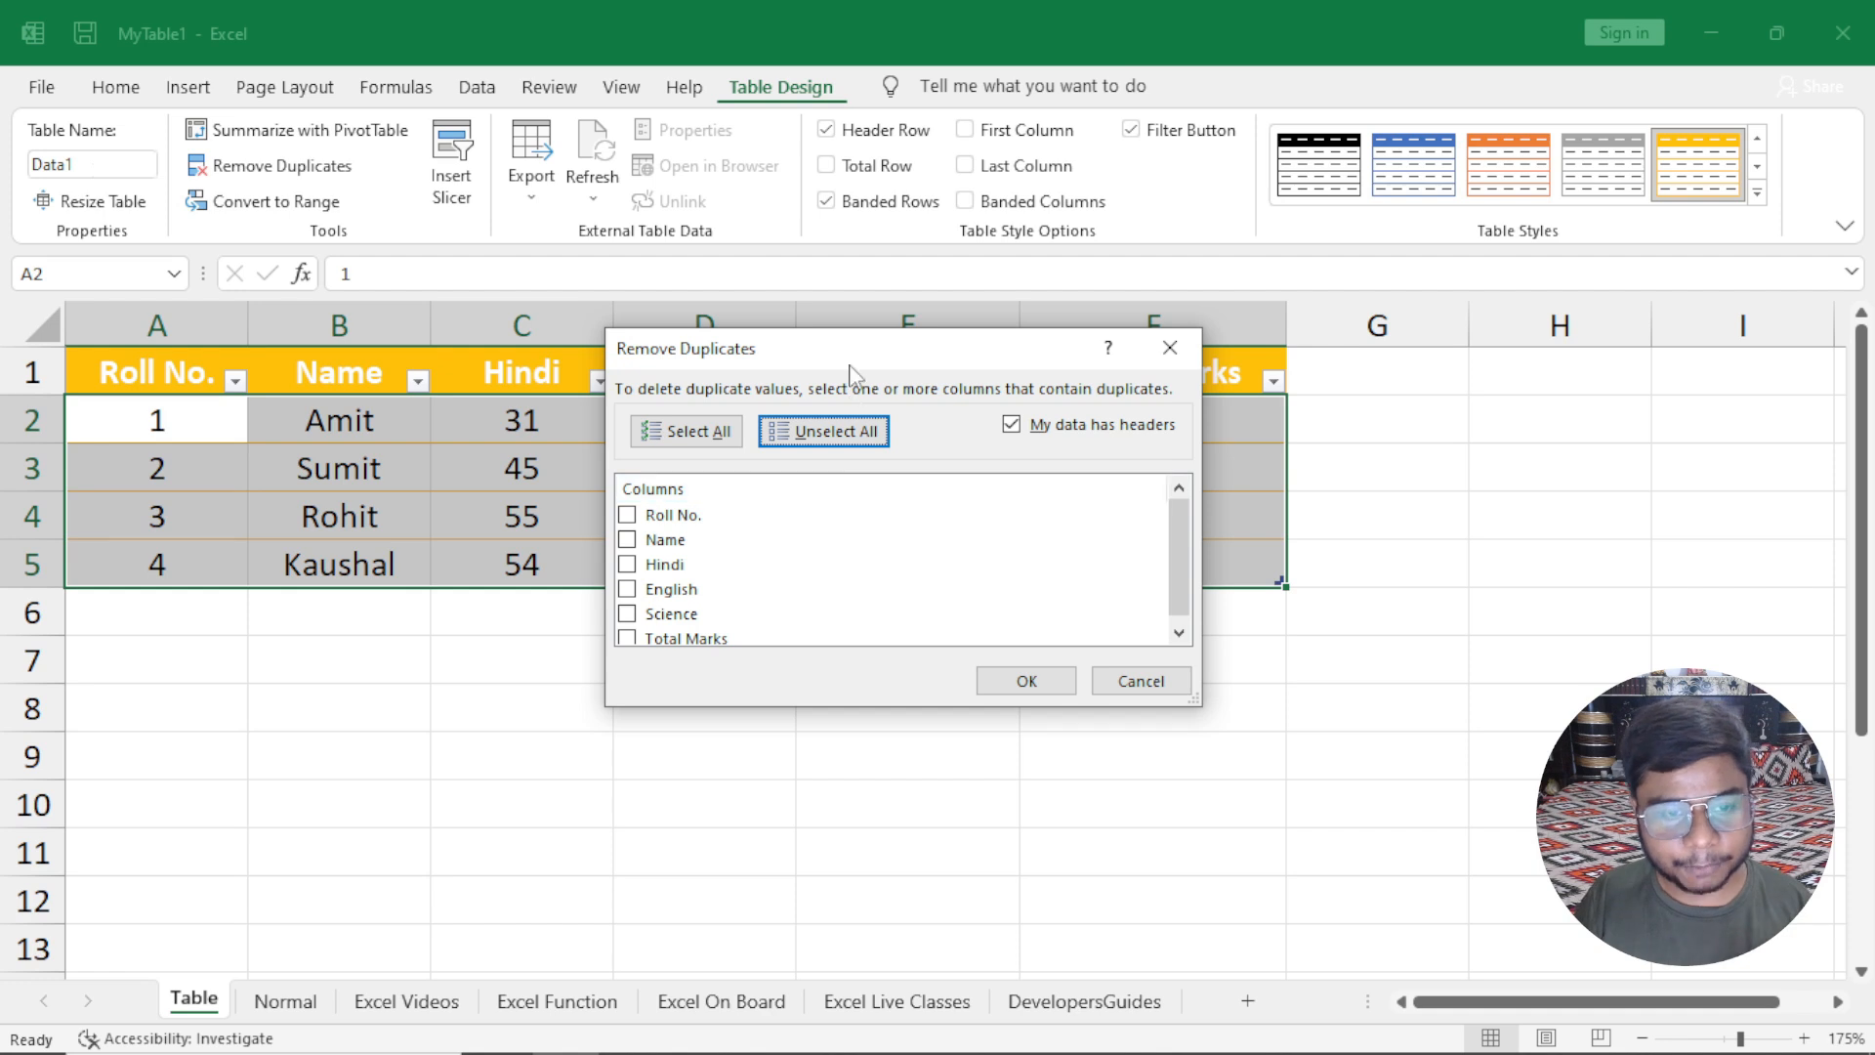
pyautogui.moveTo(832, 362); pyautogui.dragTo(864, 629)
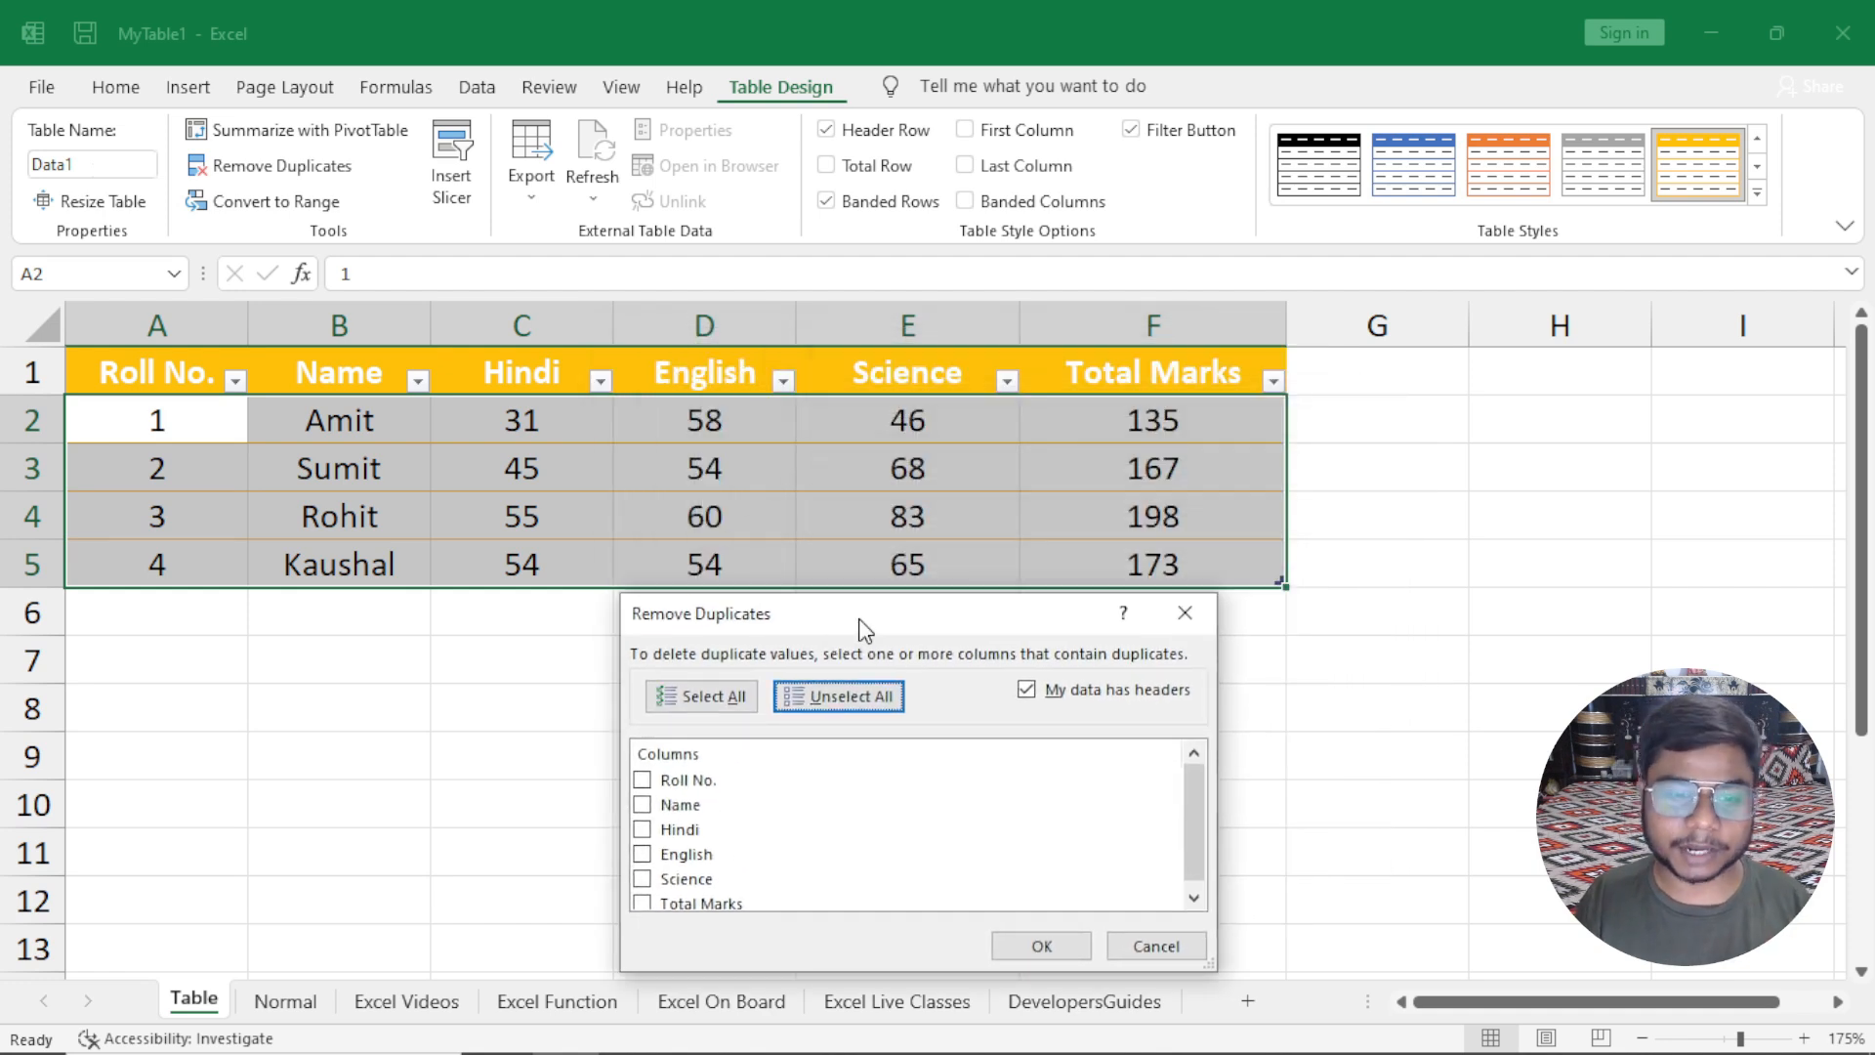
pyautogui.moveTo(864, 627); pyautogui.dragTo(922, 395)
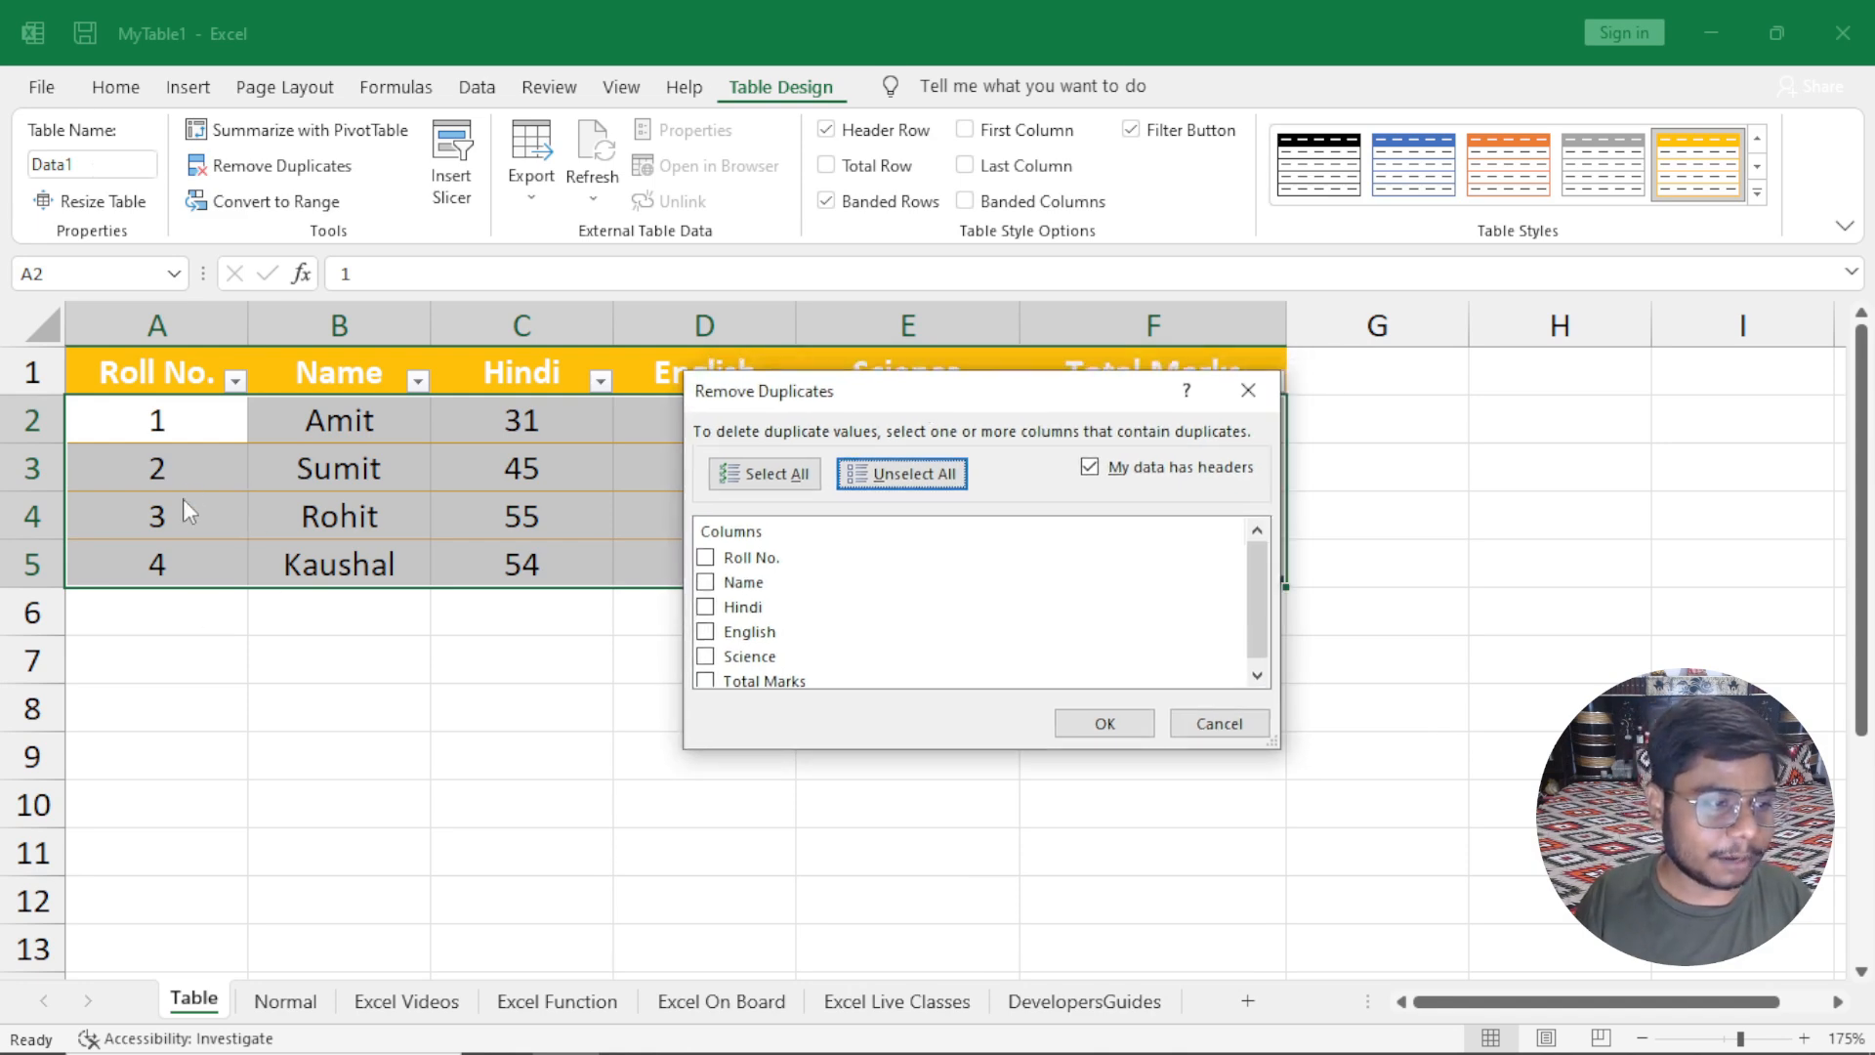
pyautogui.click(707, 560)
pyautogui.click(1099, 723)
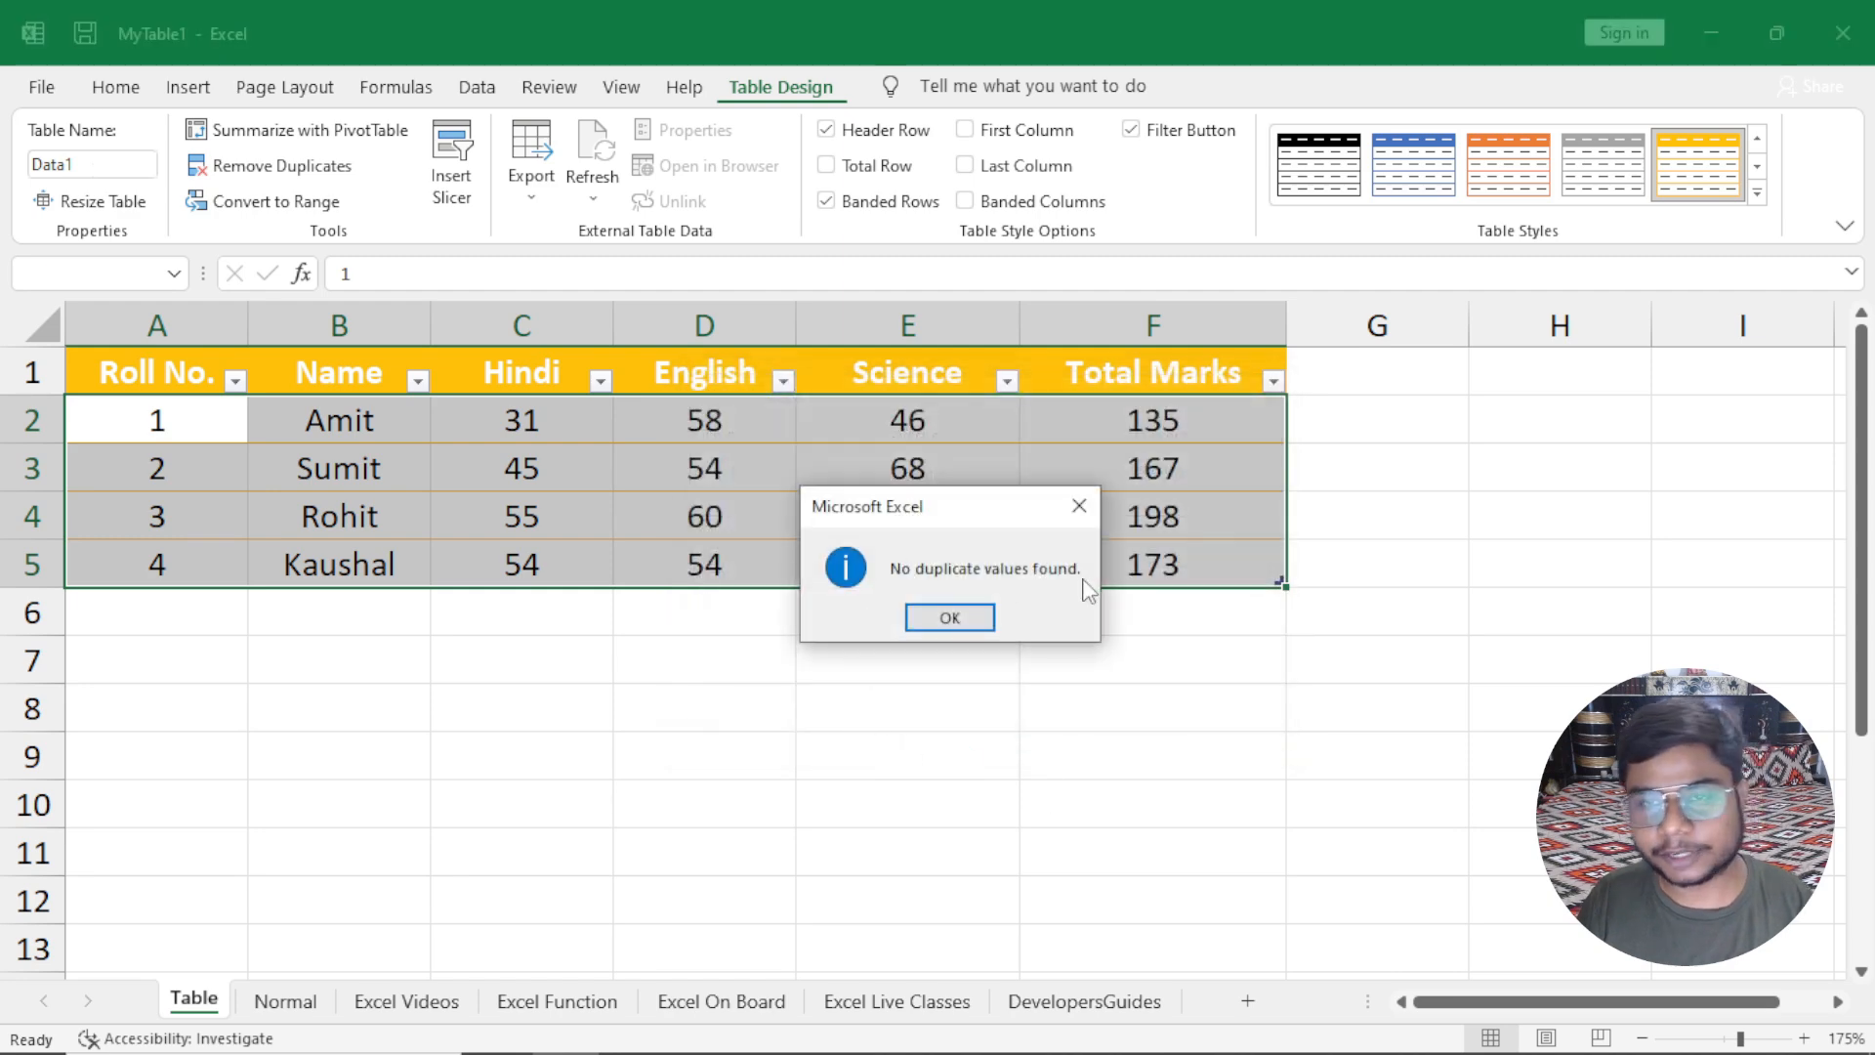
pyautogui.click(985, 618)
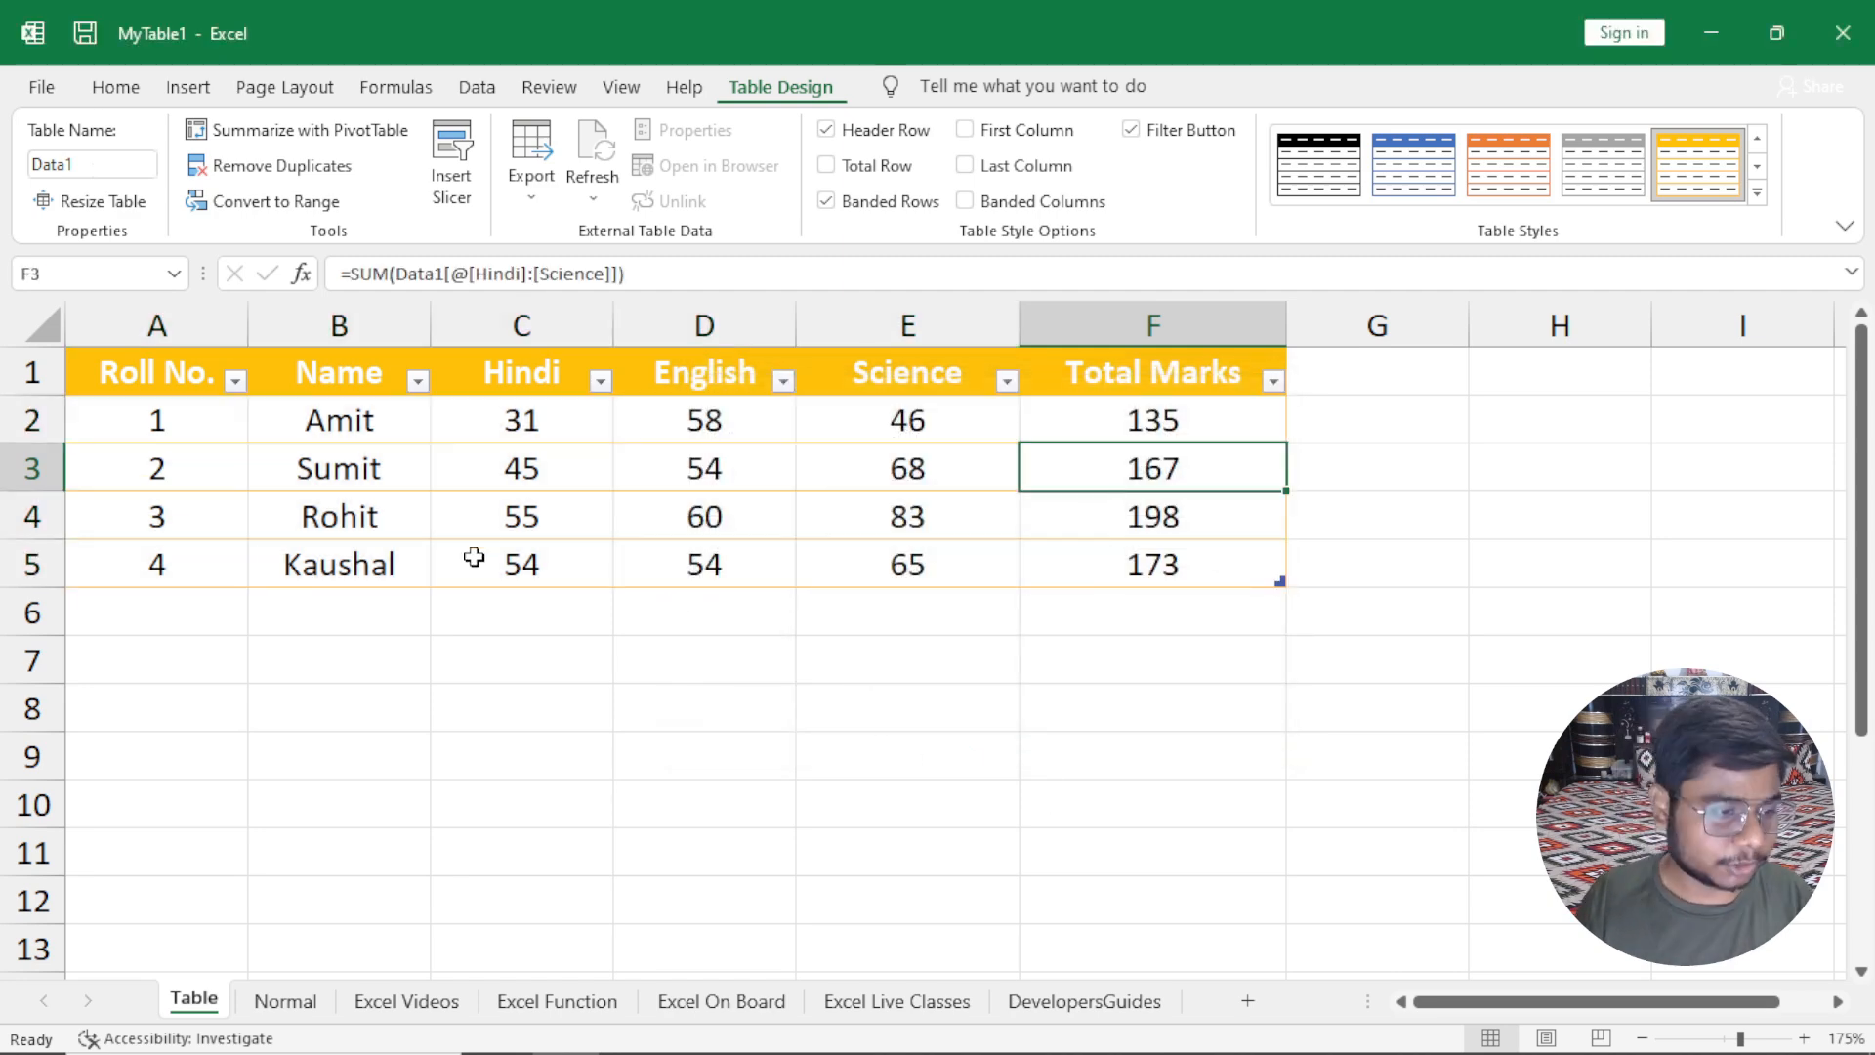
# Change the roll number in A5 to 2 to create a duplicate, and show the table's design options.
pyautogui.click(199, 578)
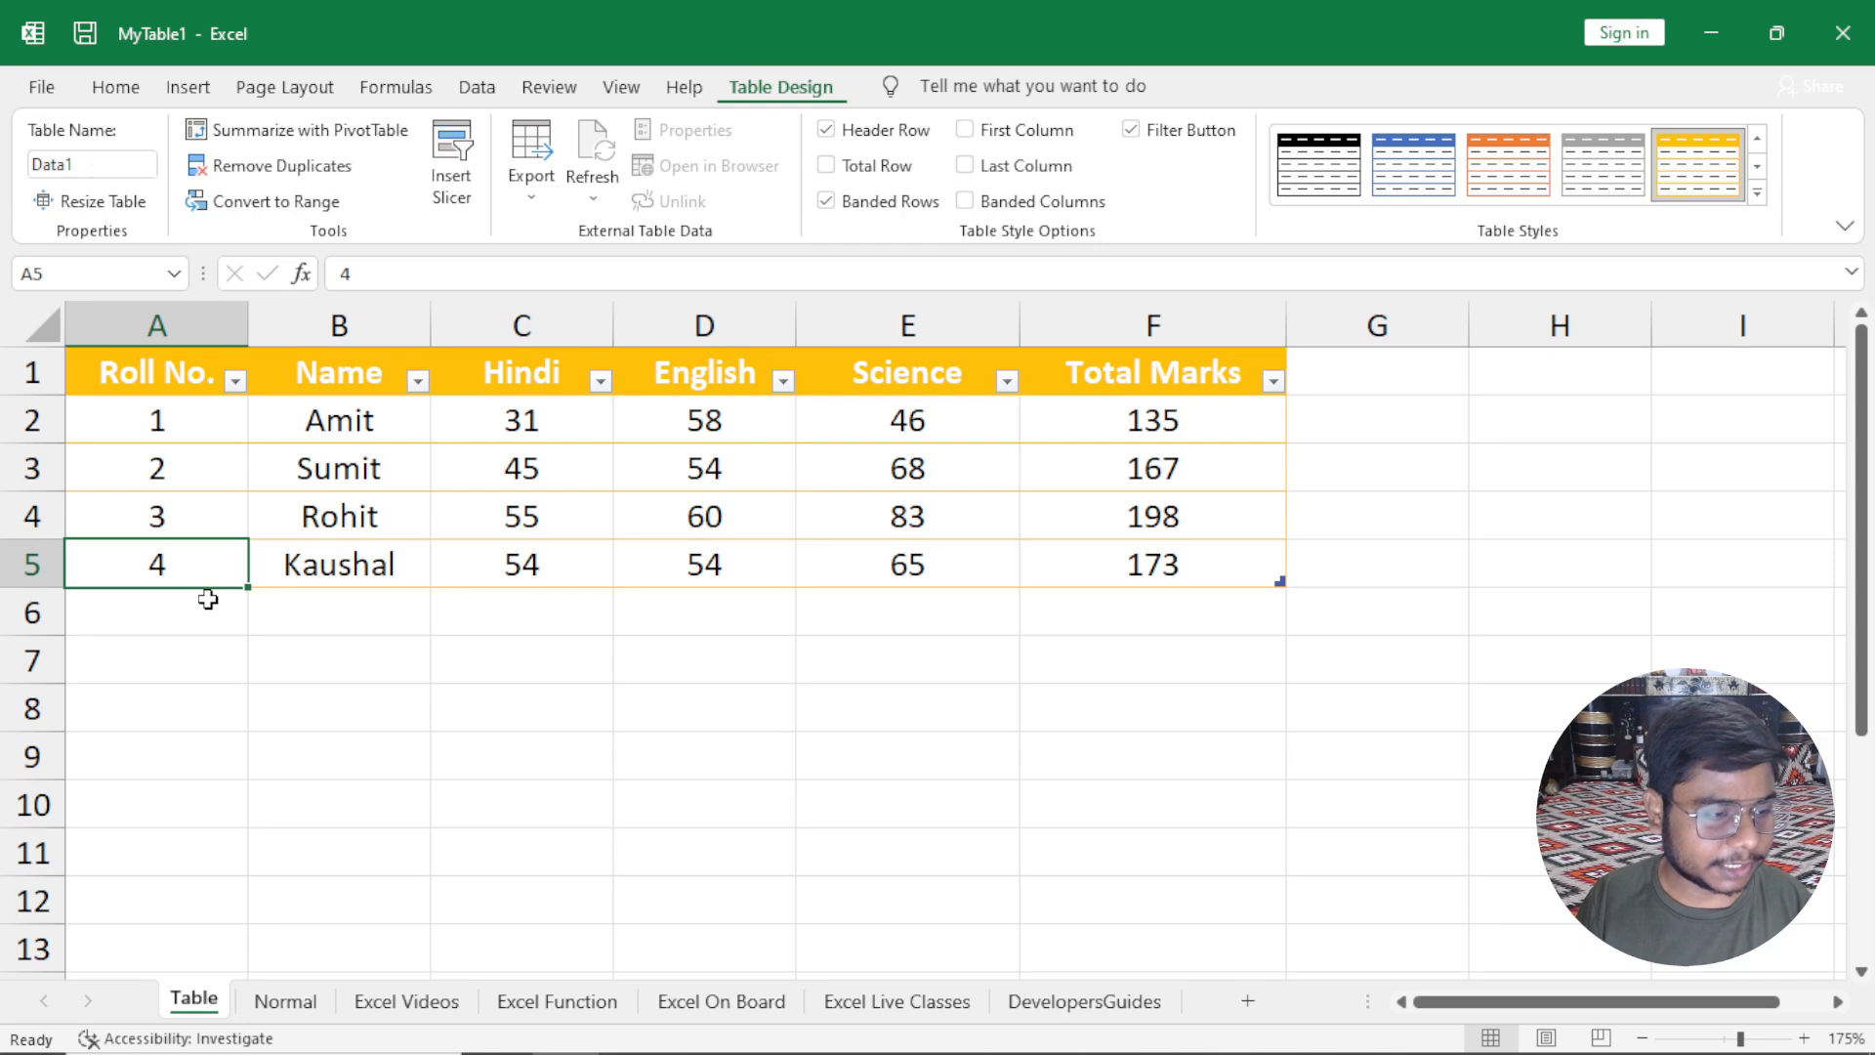
pyautogui.press('Delete')
pyautogui.write('2')
pyautogui.click(245, 649)
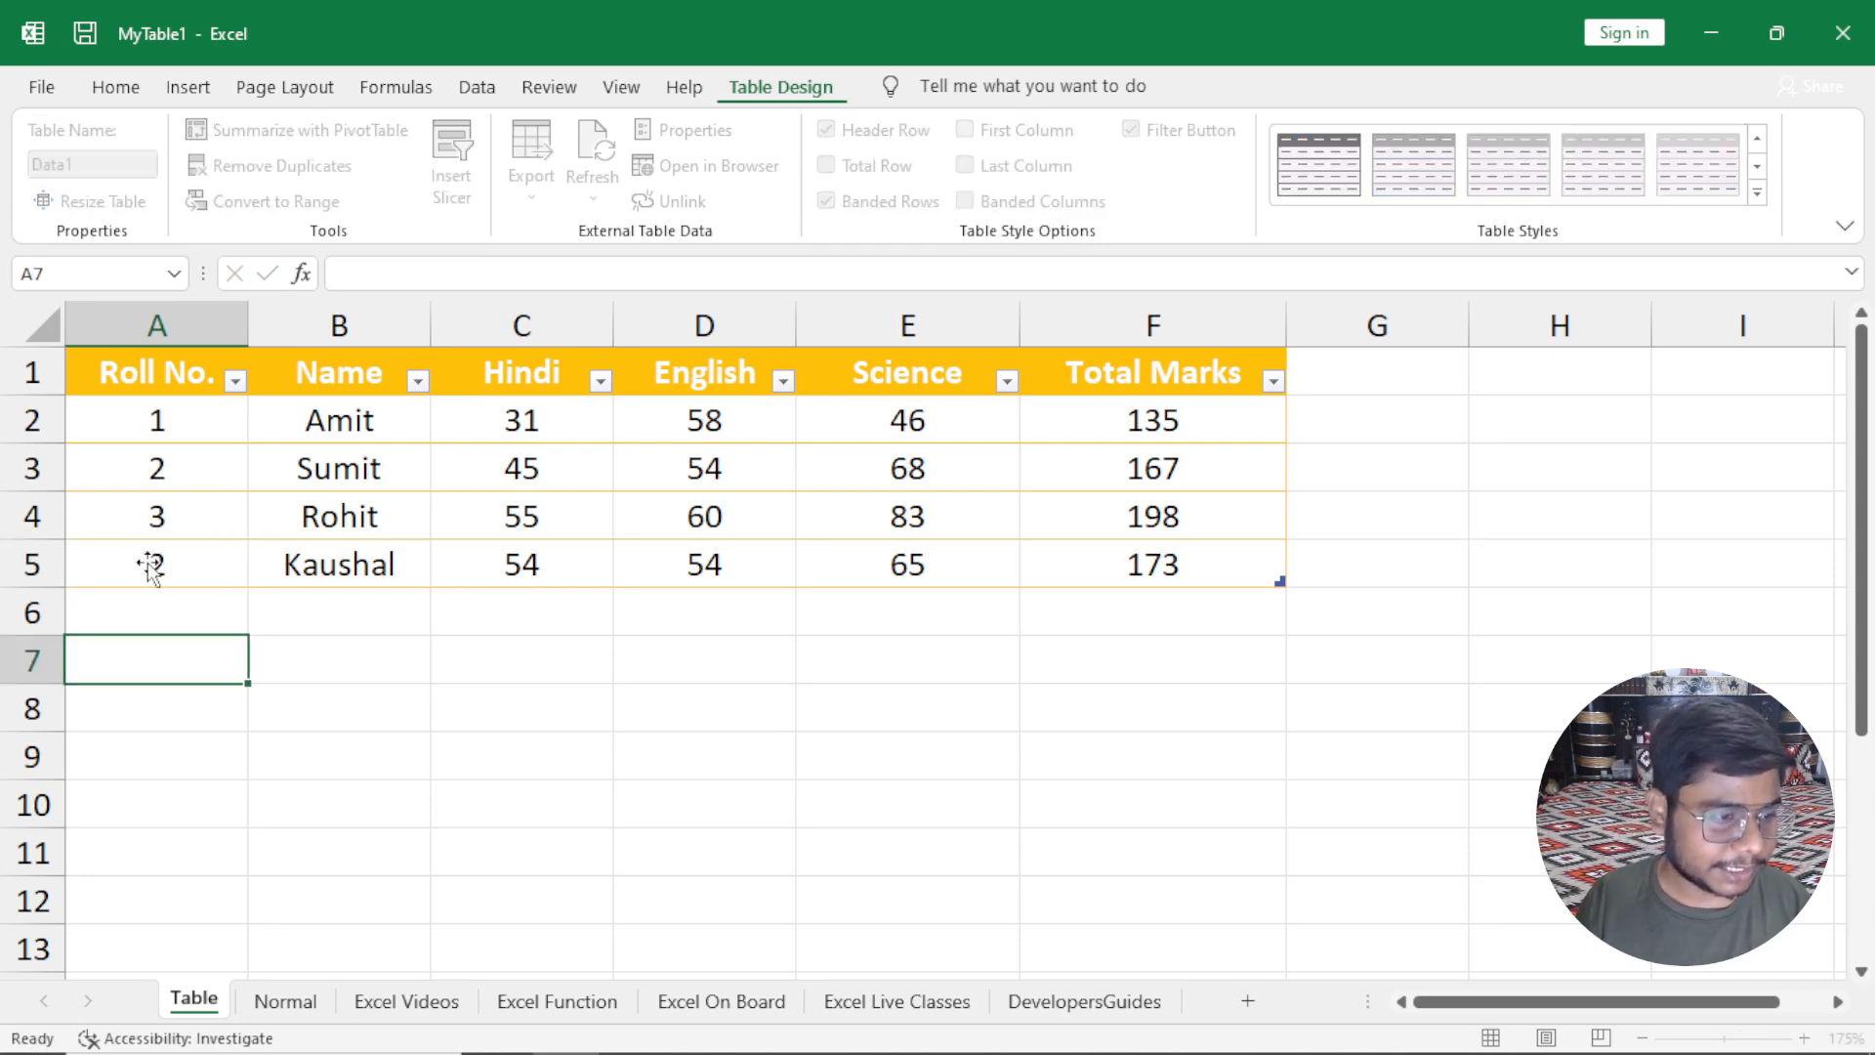
pyautogui.click(150, 566)
pyautogui.click(782, 87)
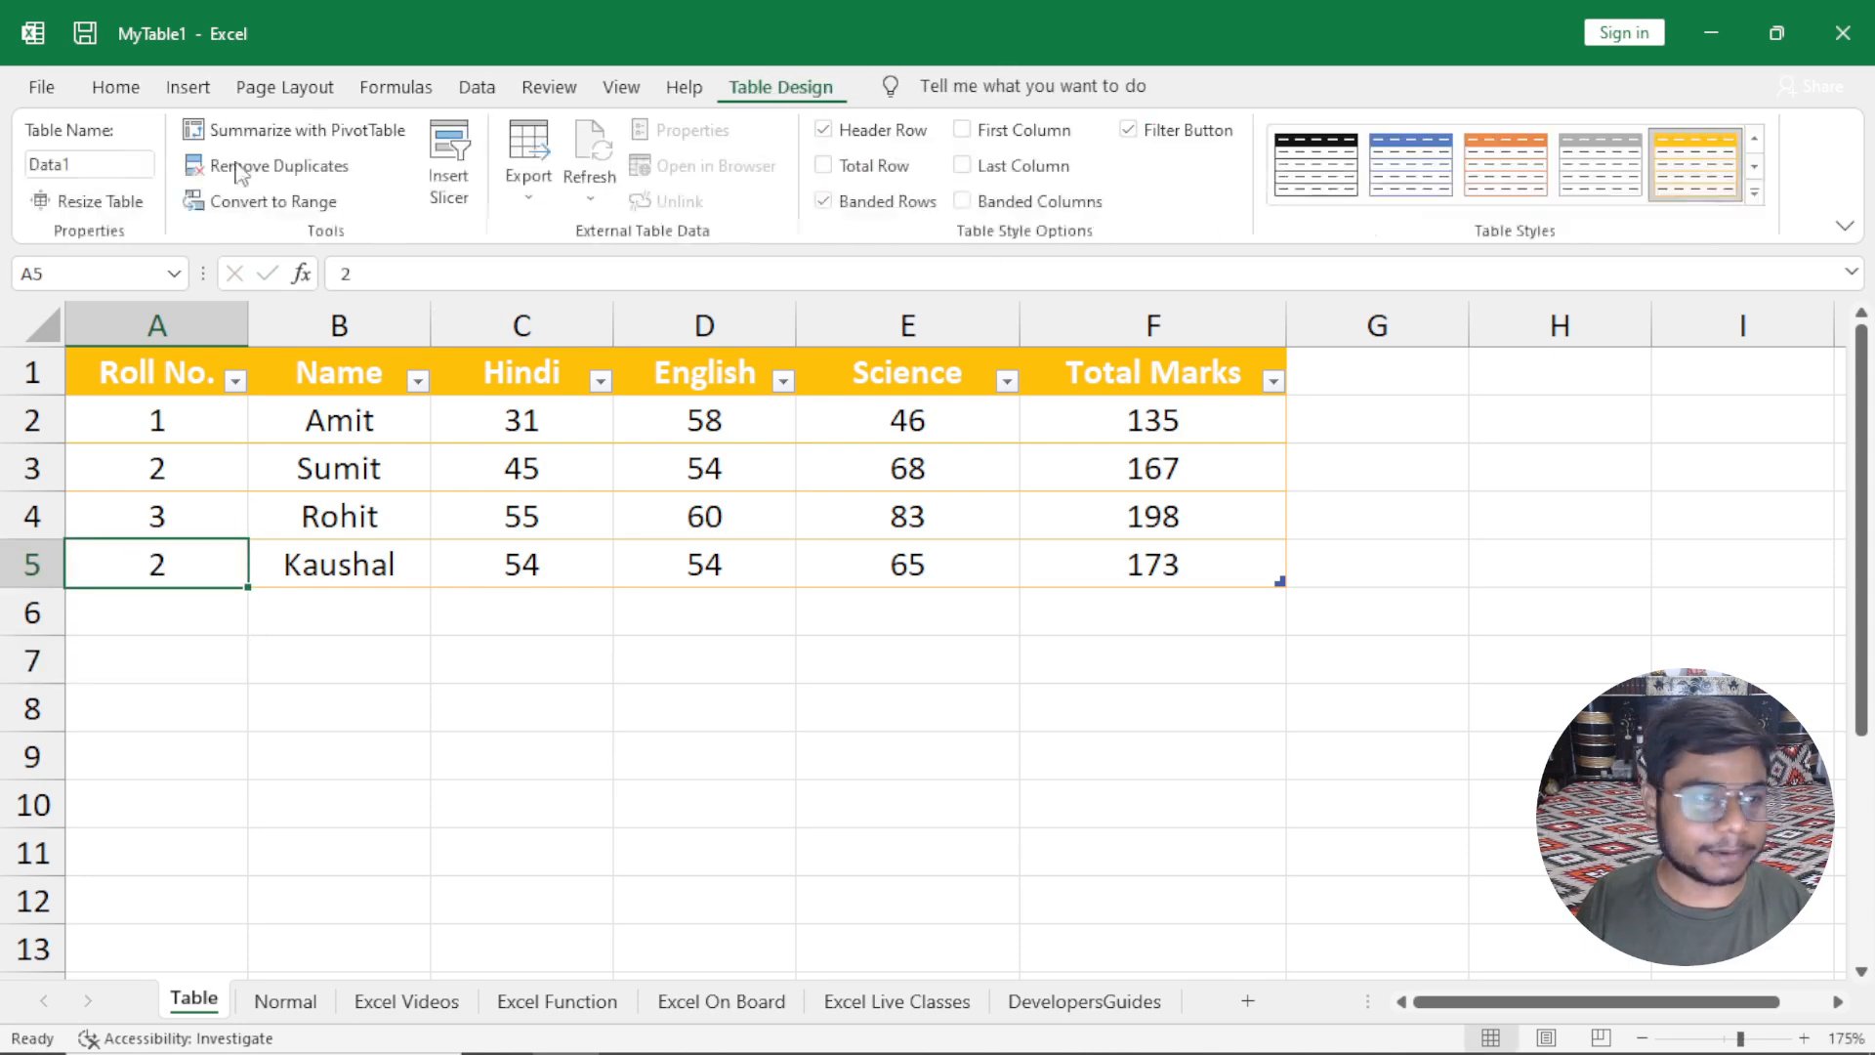
# Remove the table rows that duplicate a value in the Roll No. column only, and undo the removal.
pyautogui.click(241, 168)
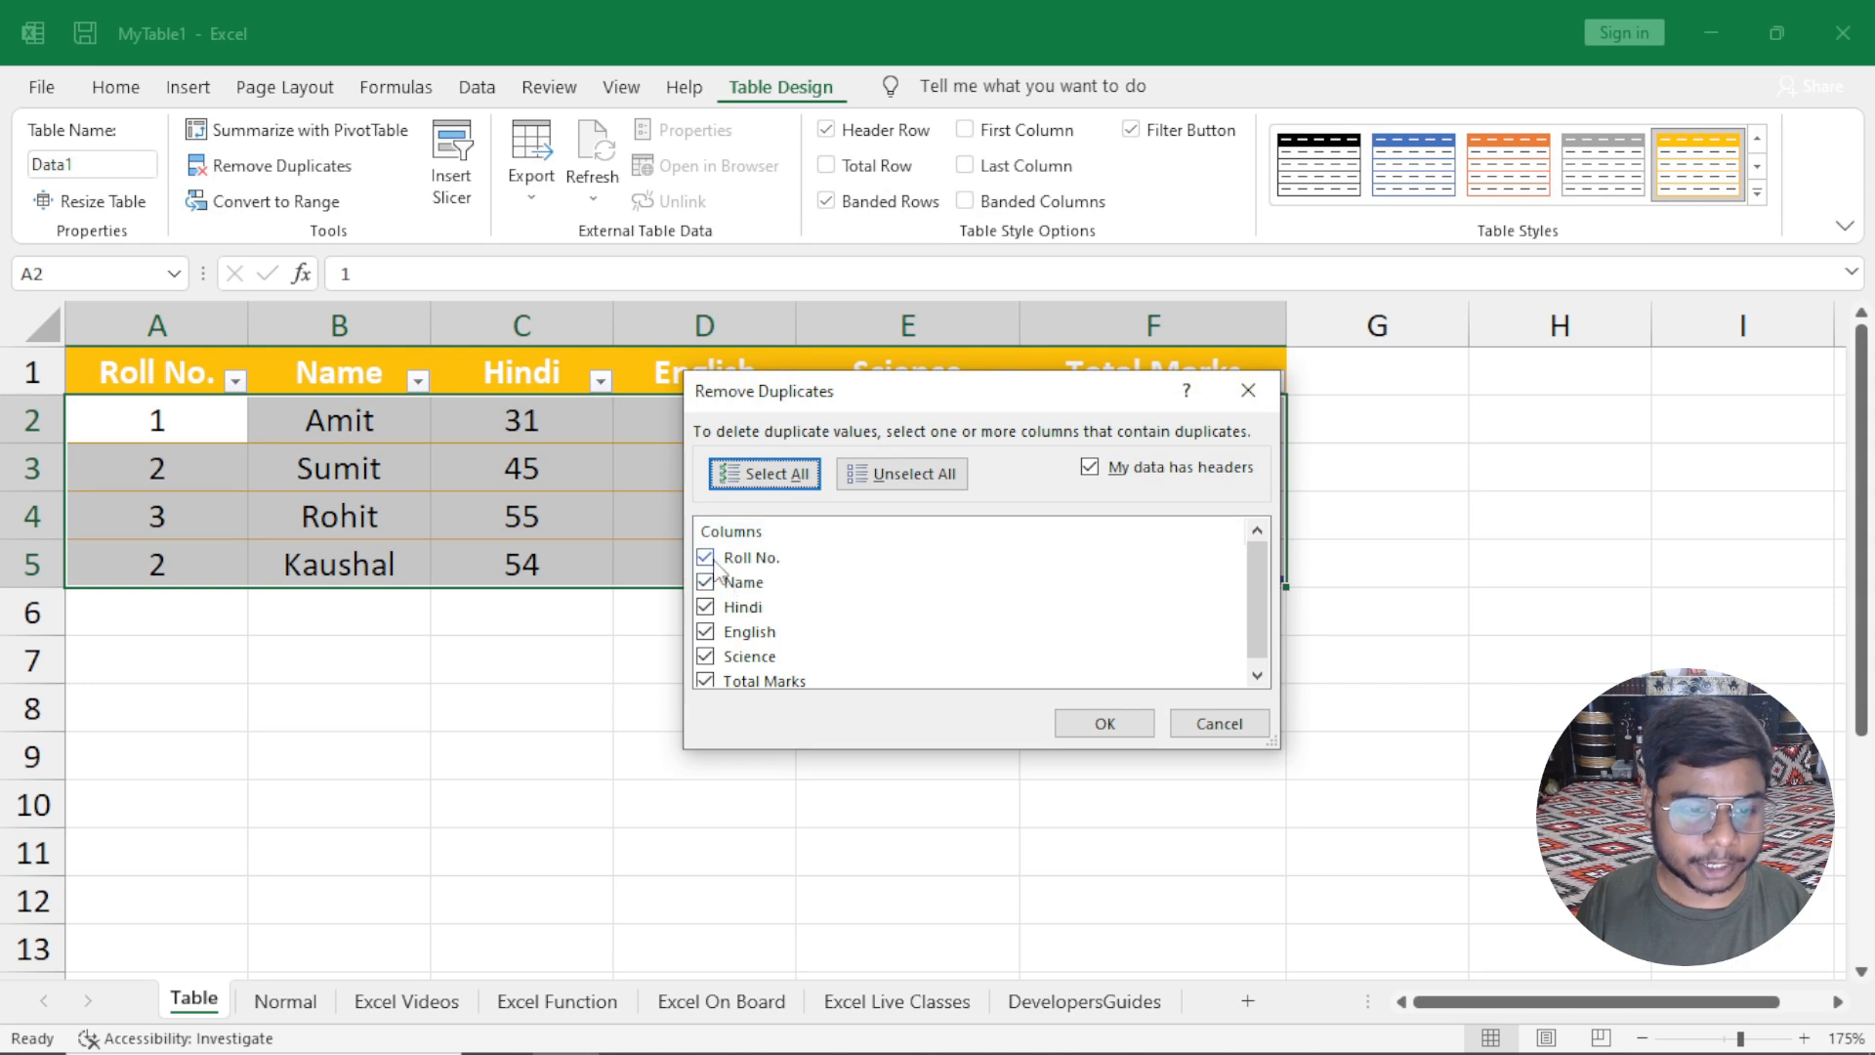
pyautogui.click(903, 473)
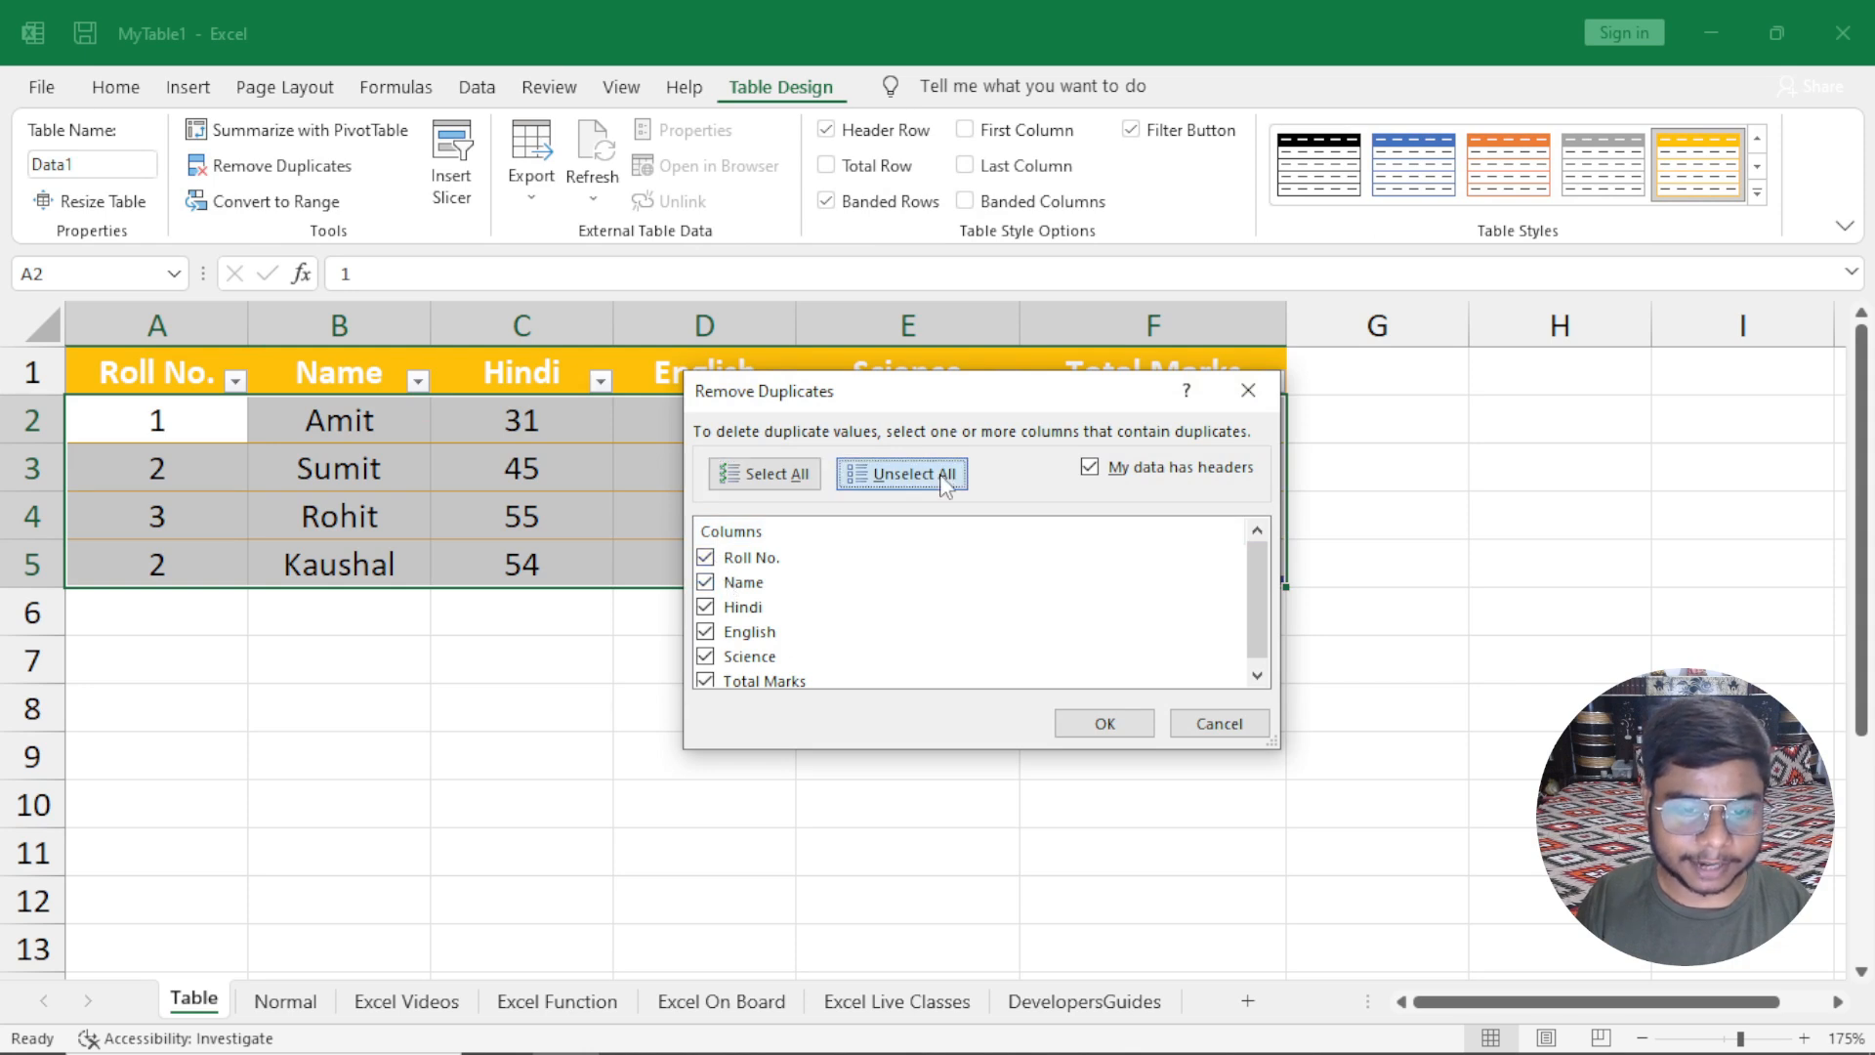
pyautogui.click(705, 558)
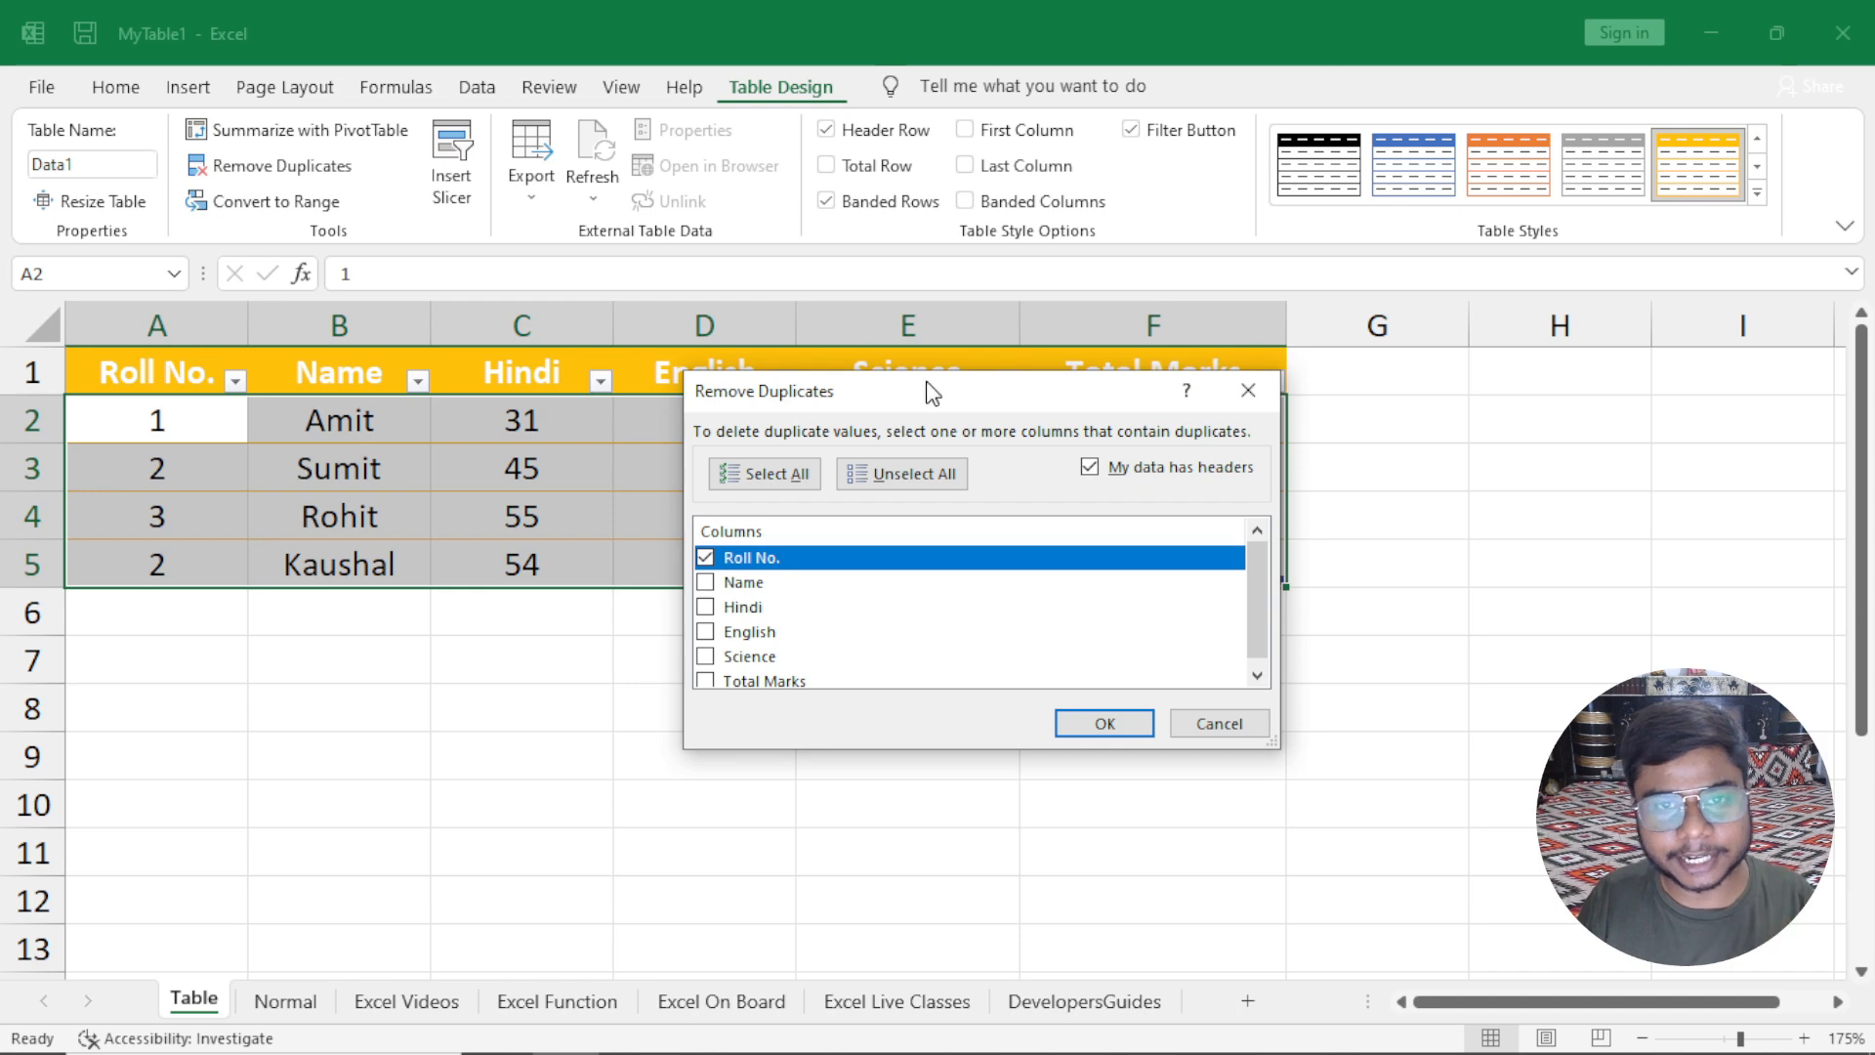
pyautogui.moveTo(933, 393); pyautogui.dragTo(933, 413)
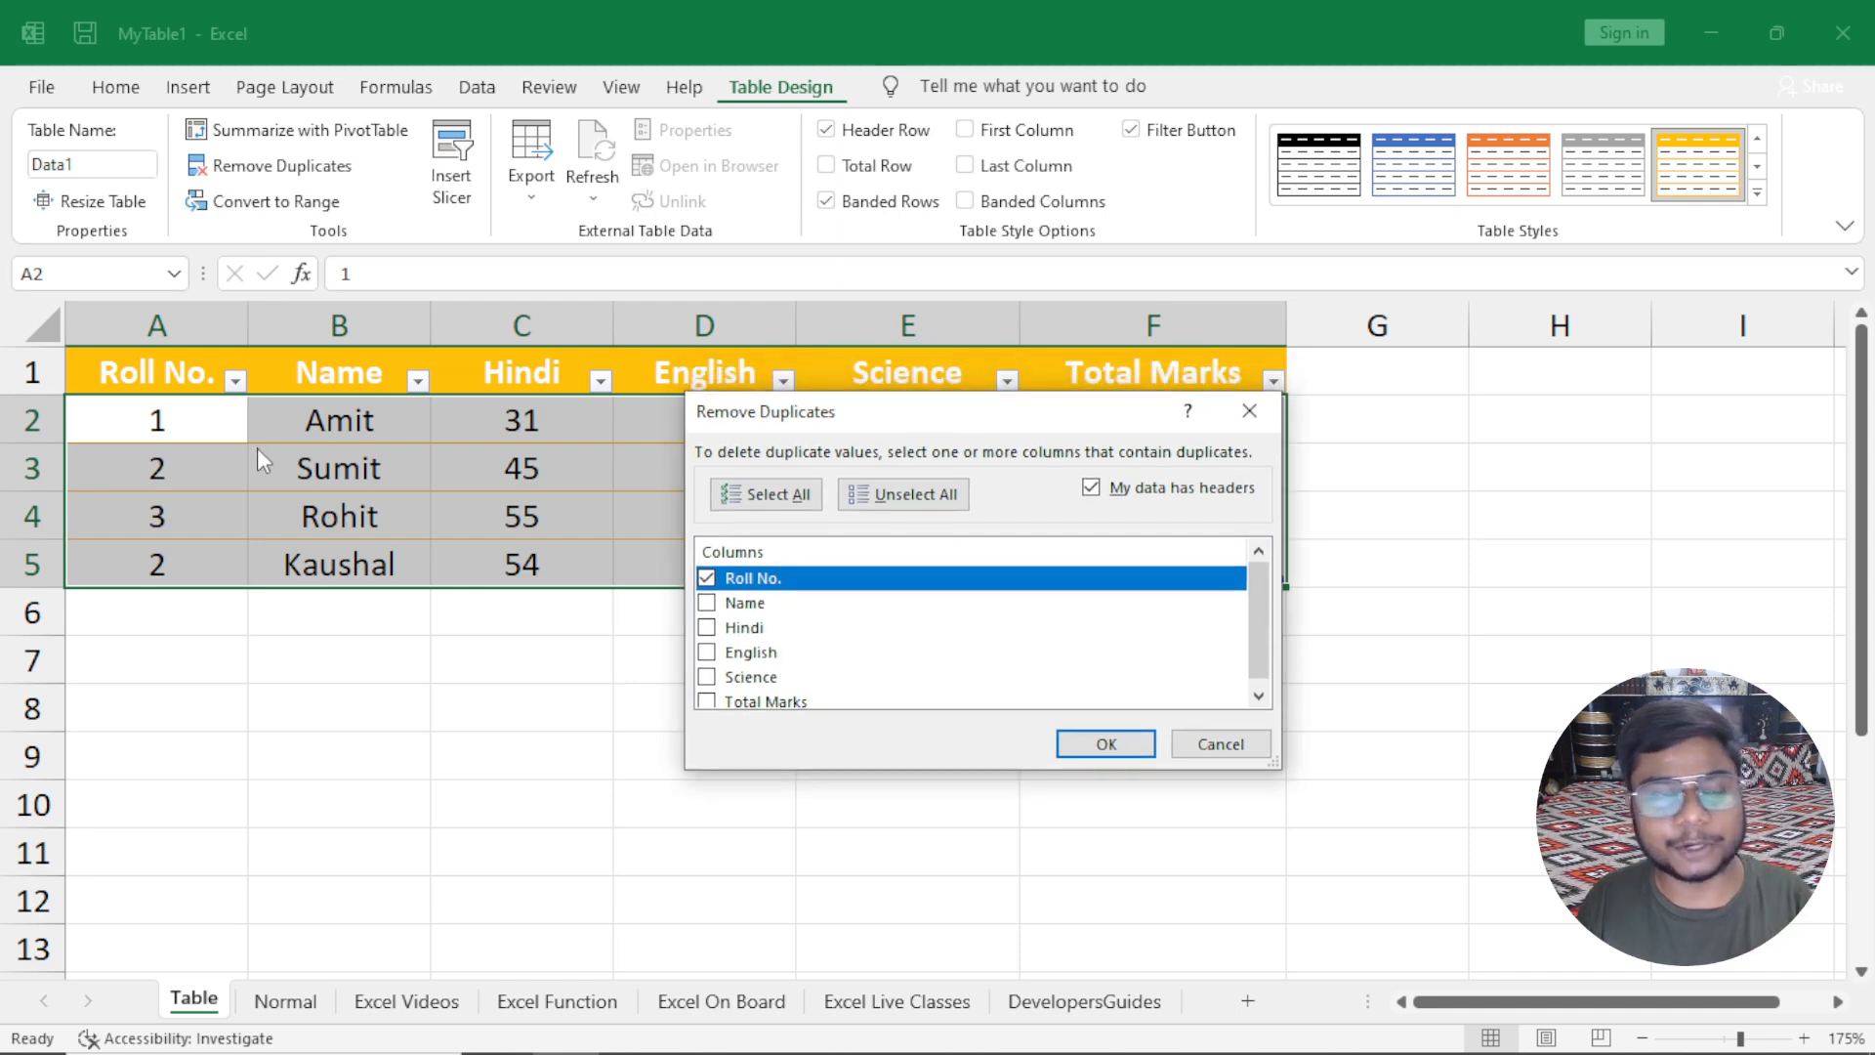
pyautogui.moveTo(865, 425); pyautogui.dragTo(824, 632)
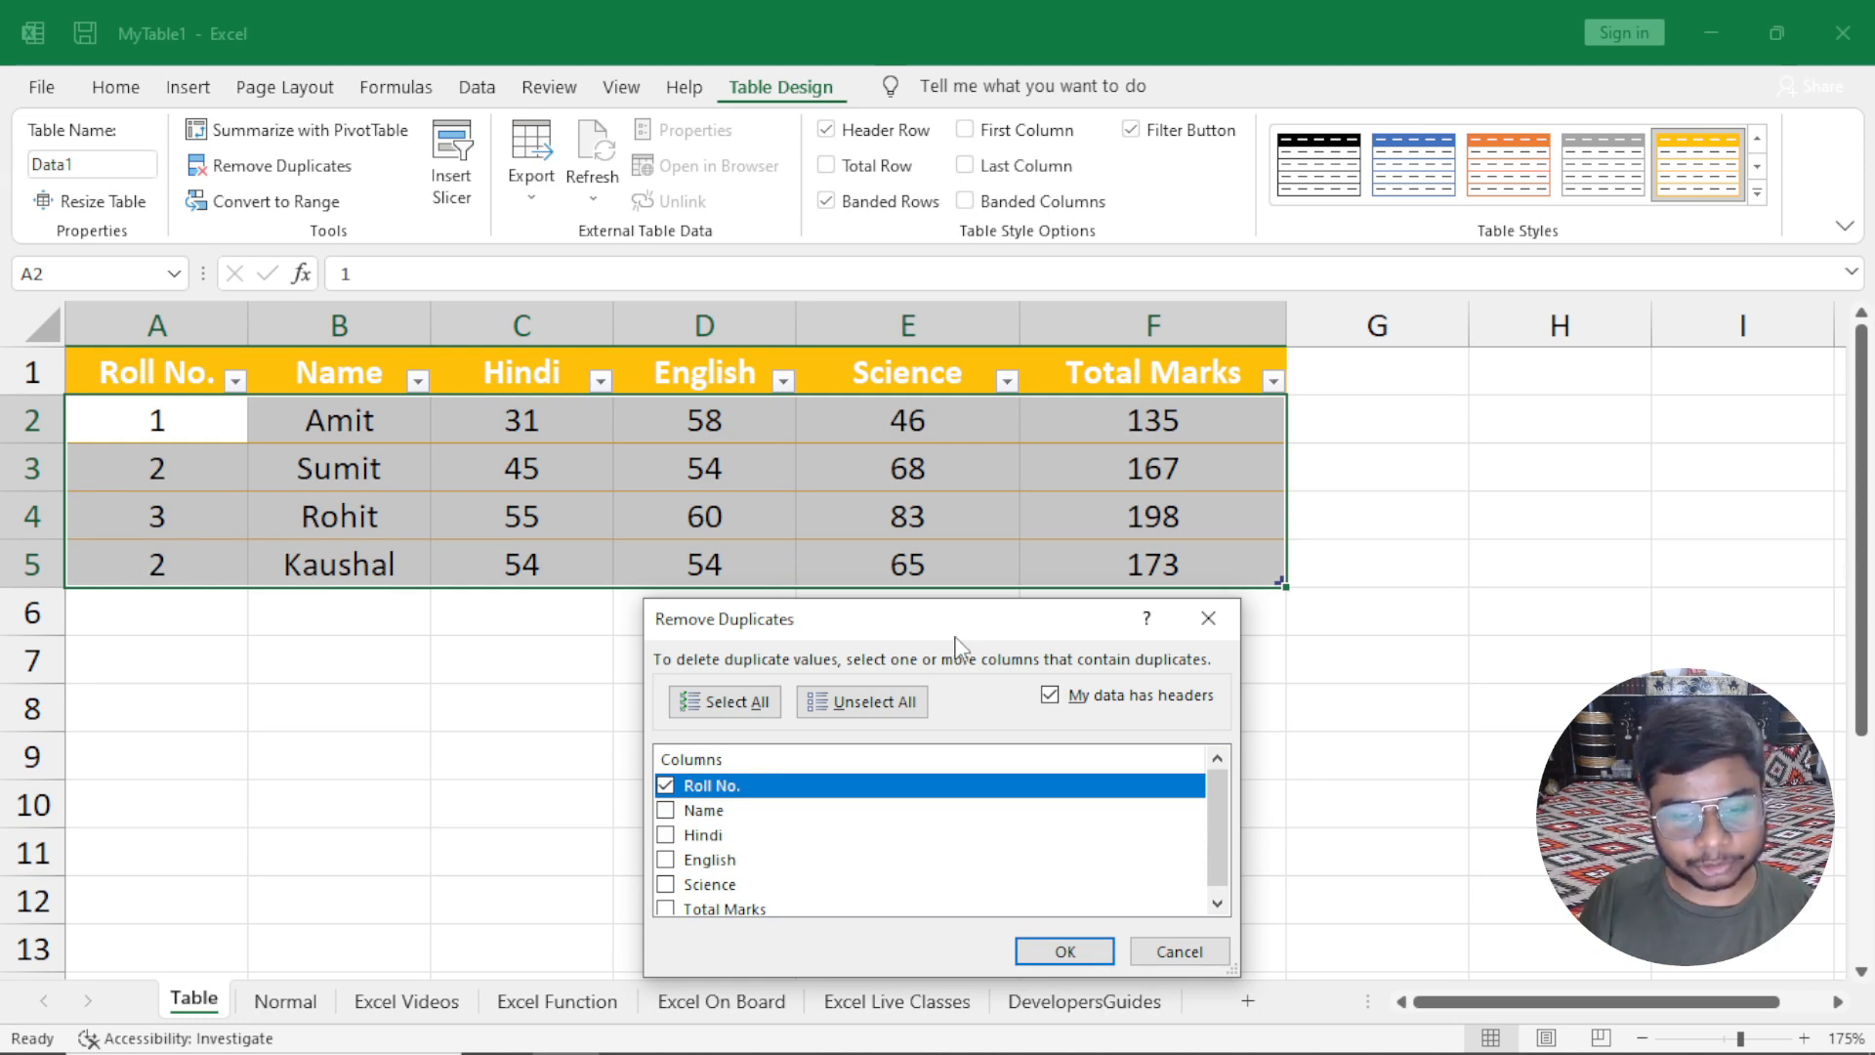
pyautogui.moveTo(953, 630); pyautogui.dragTo(945, 404)
pyautogui.click(1058, 725)
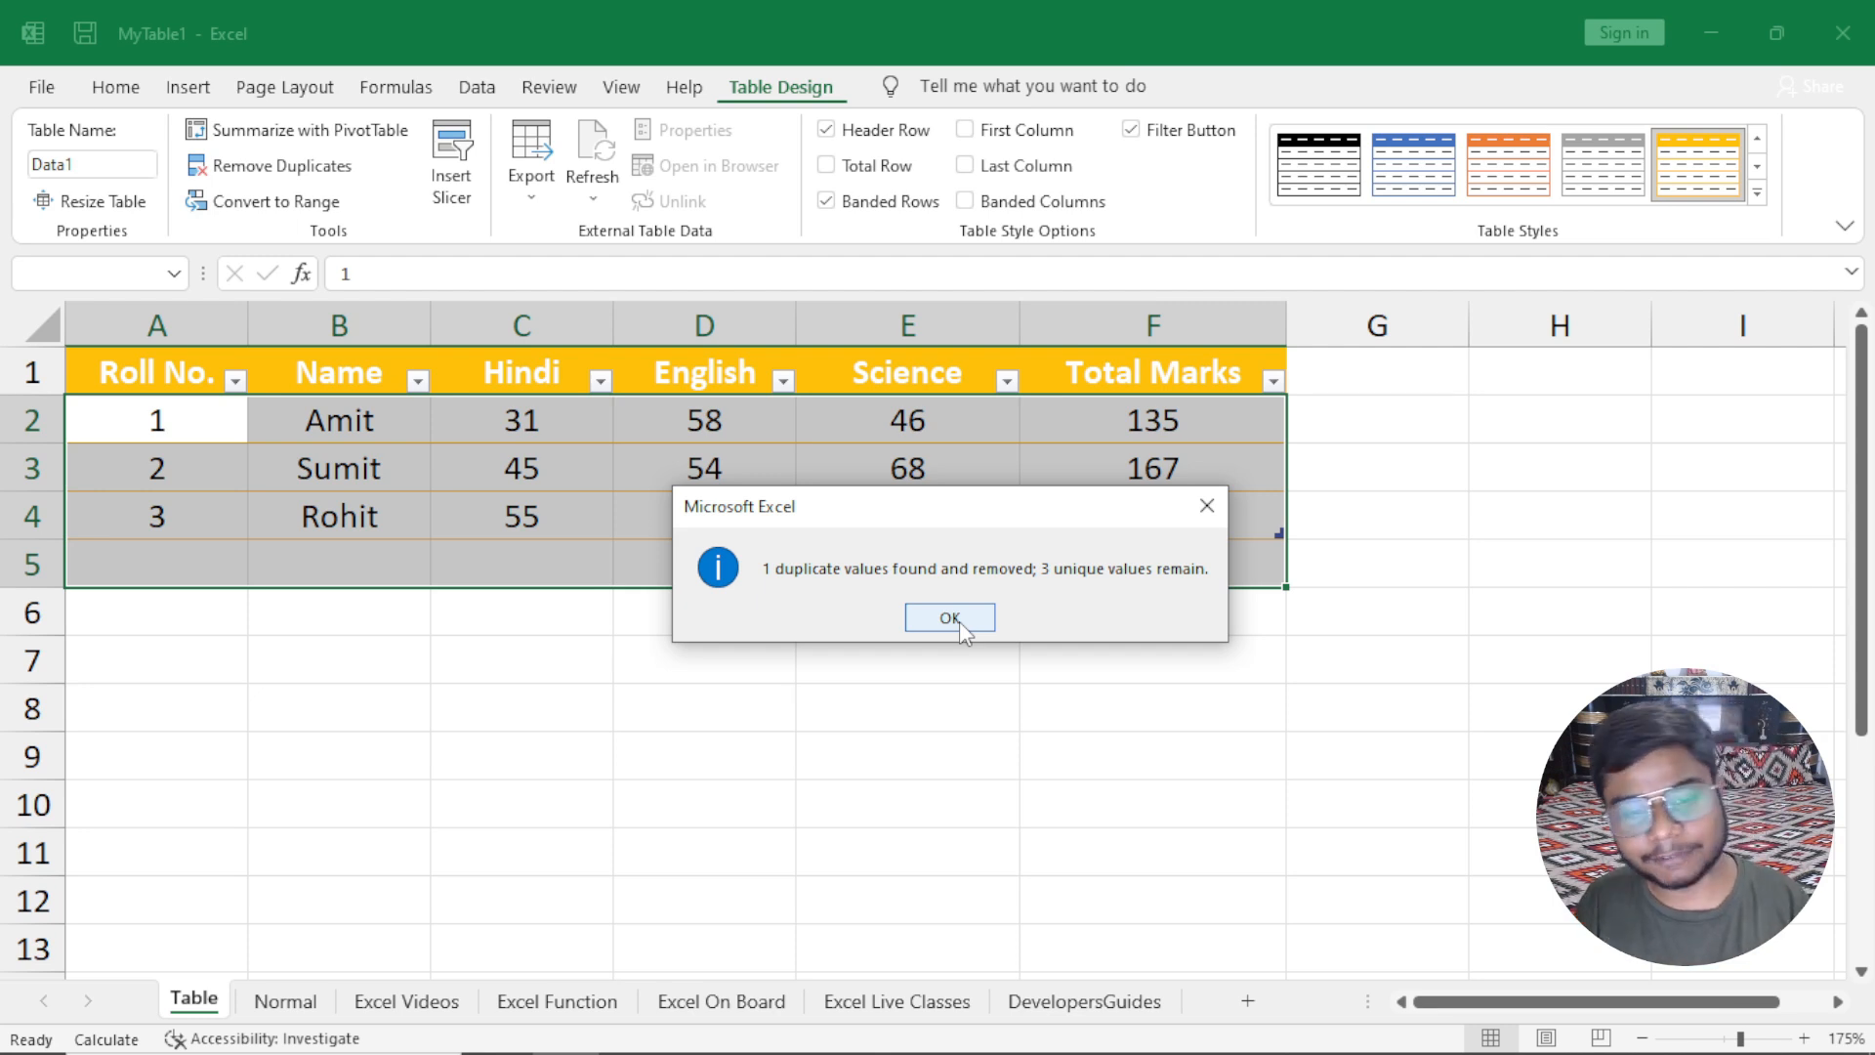
pyautogui.click(959, 621)
pyautogui.hotkey('ctrl', 'z')
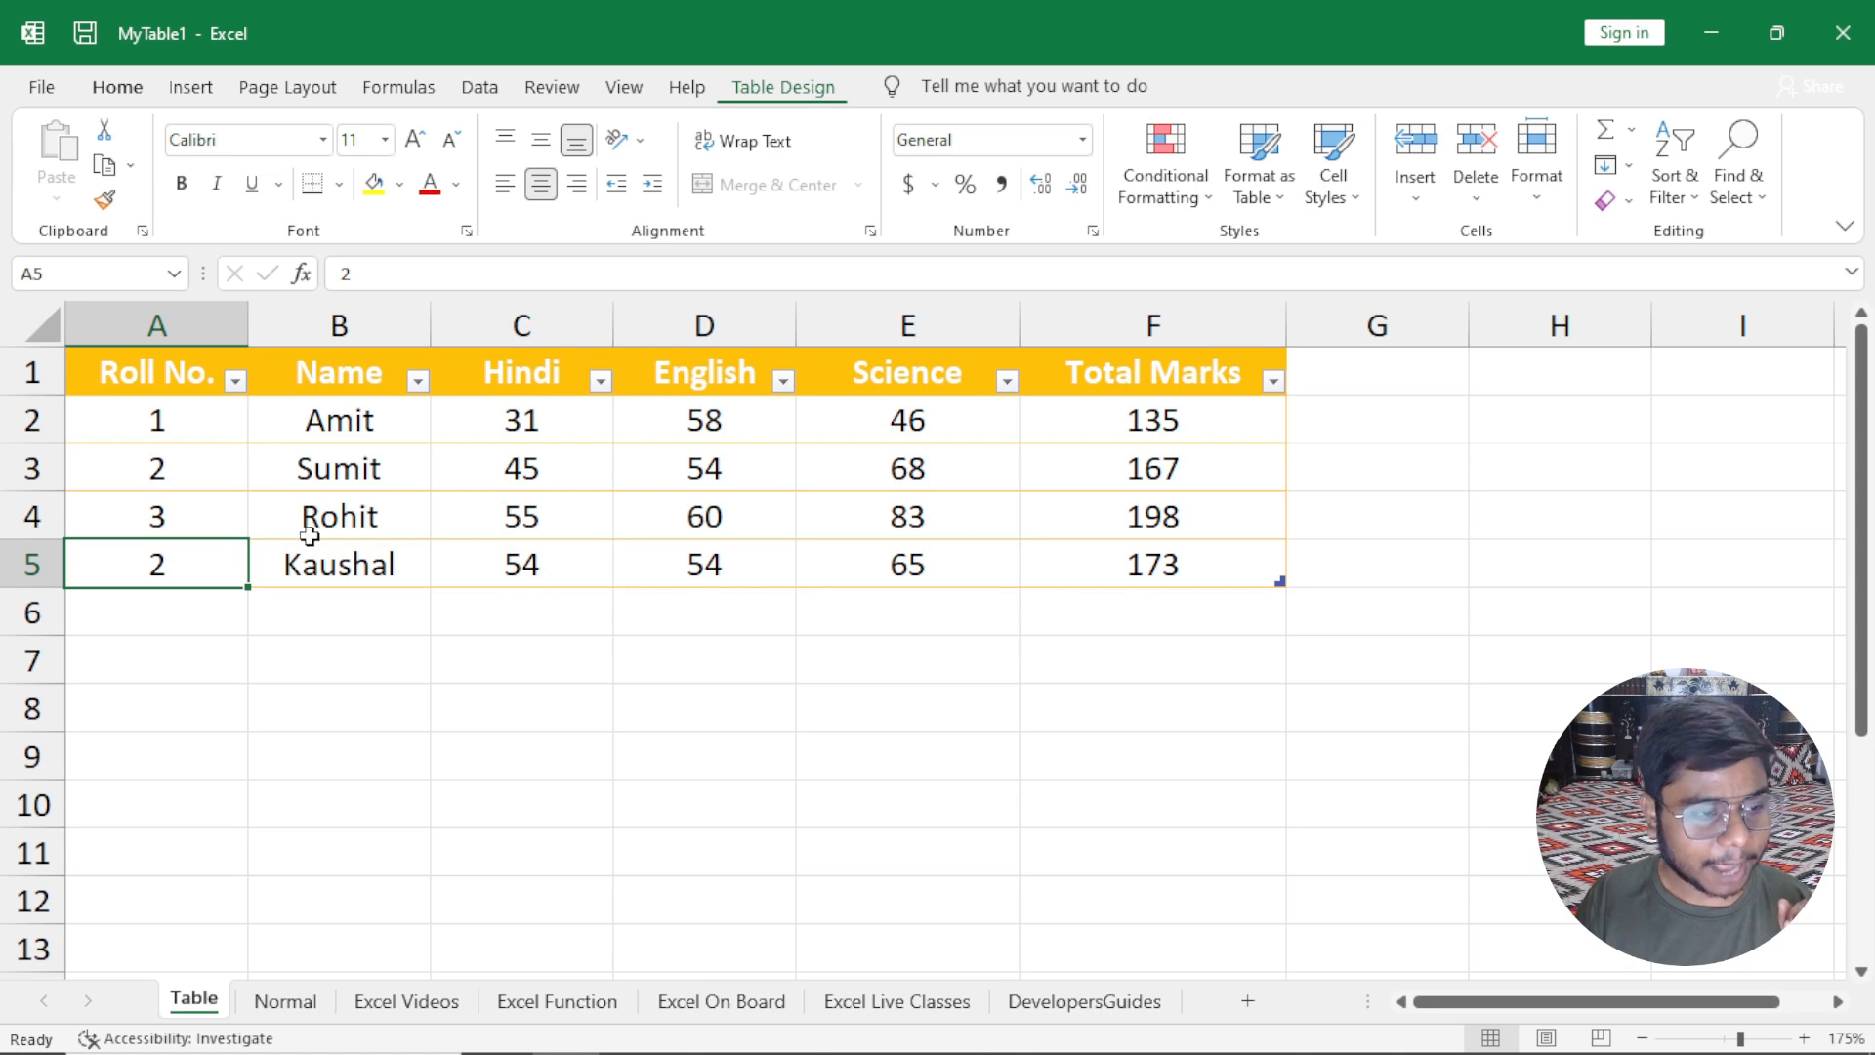
pyautogui.click(777, 88)
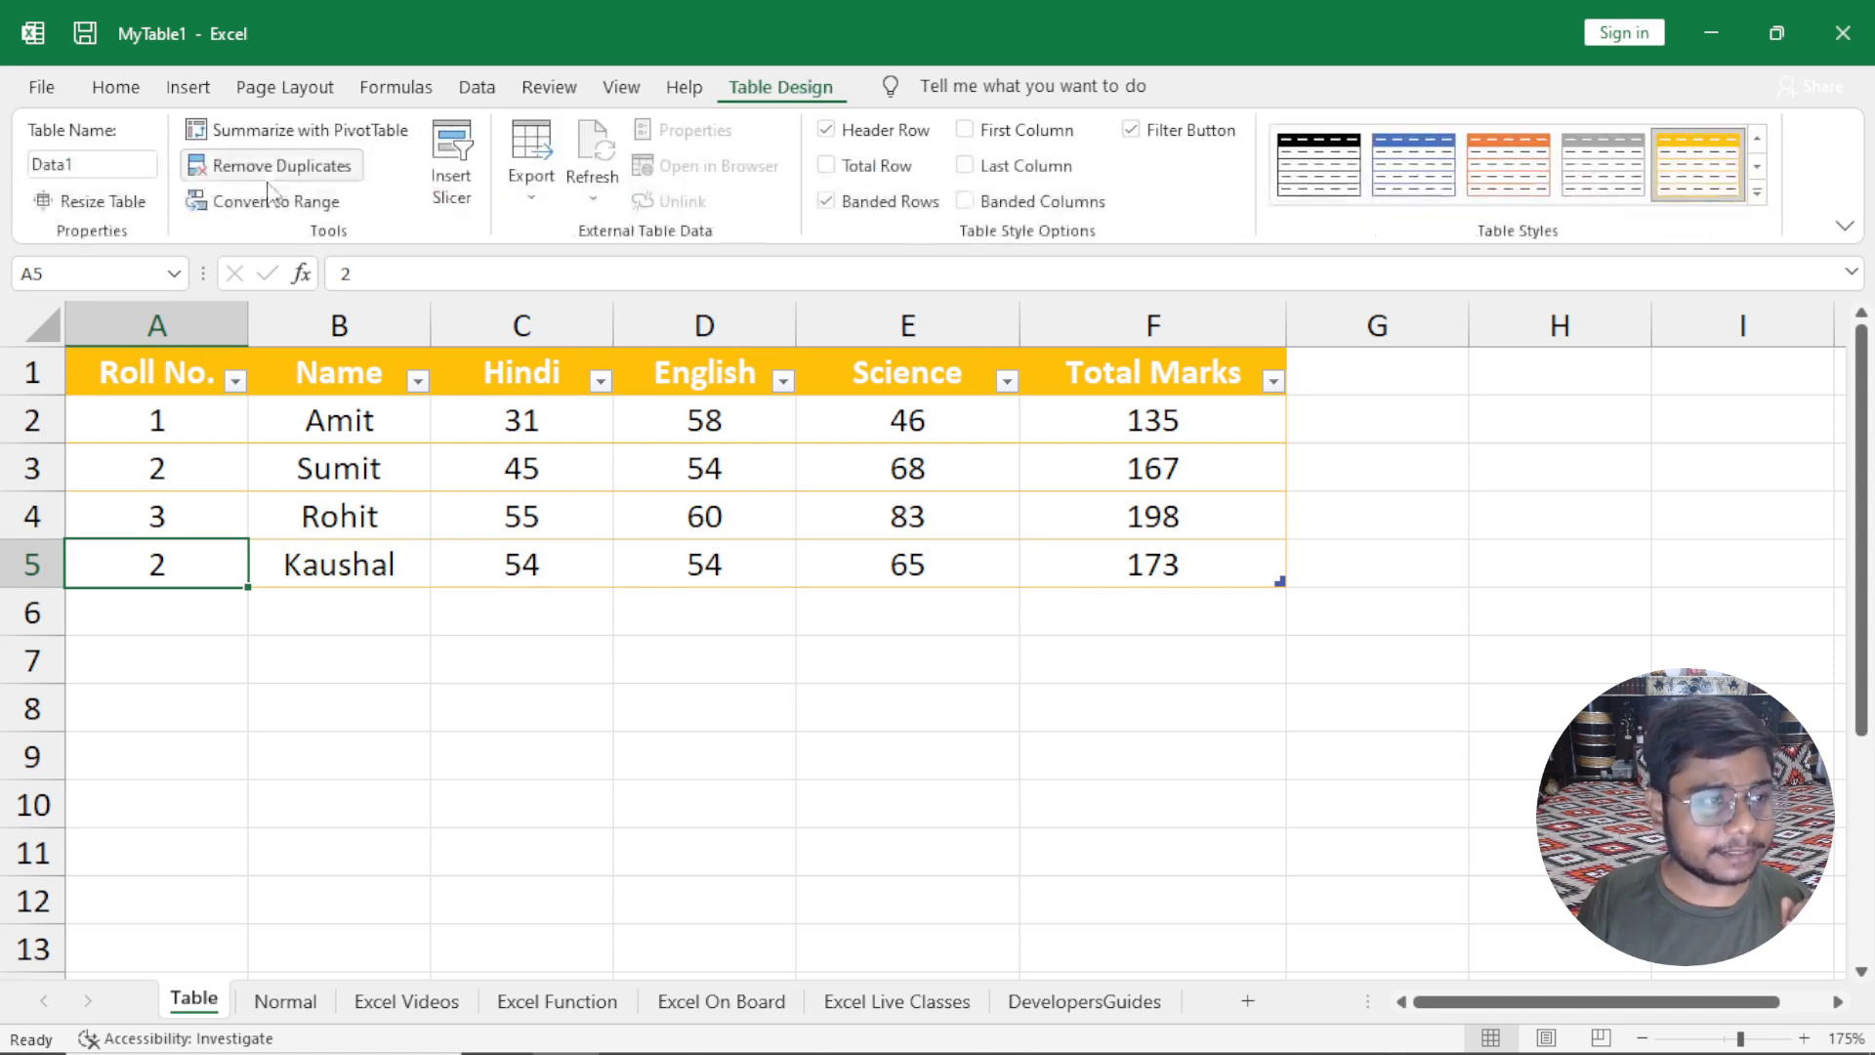
pyautogui.click(273, 166)
pyautogui.moveTo(796, 412); pyautogui.dragTo(891, 449)
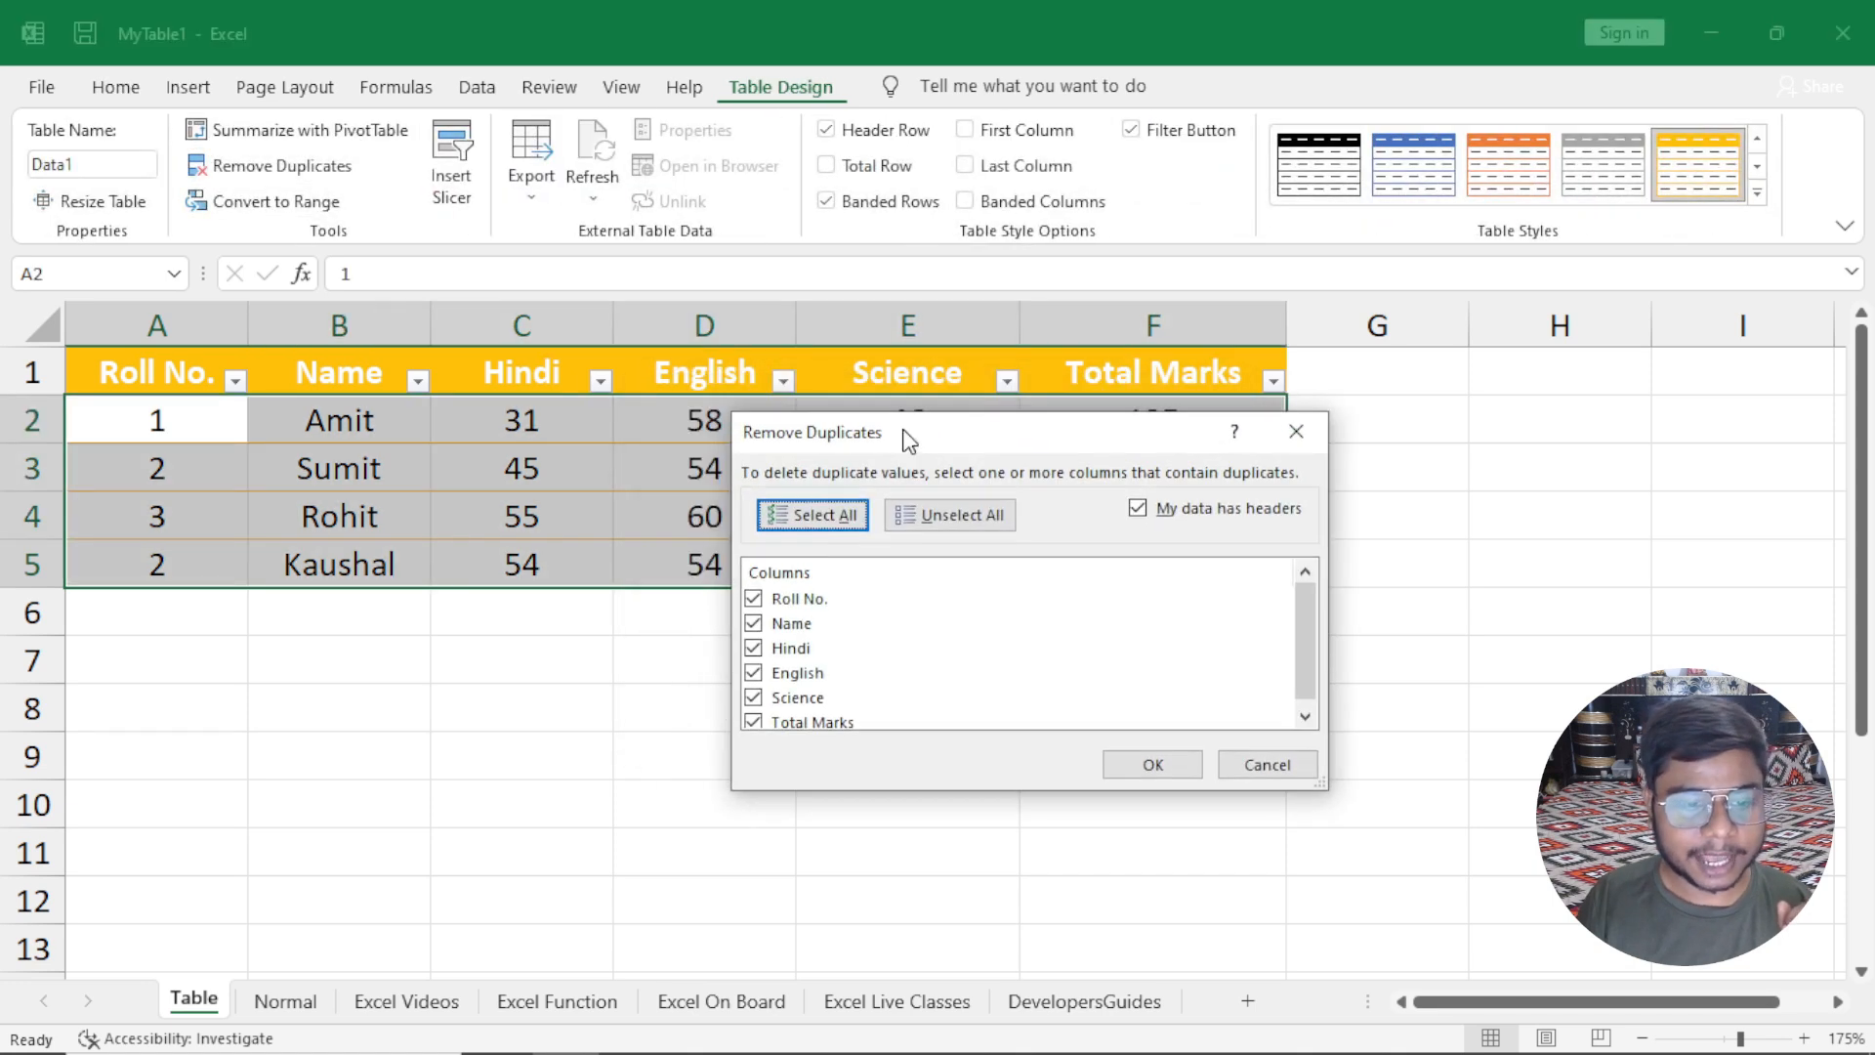
pyautogui.click(938, 528)
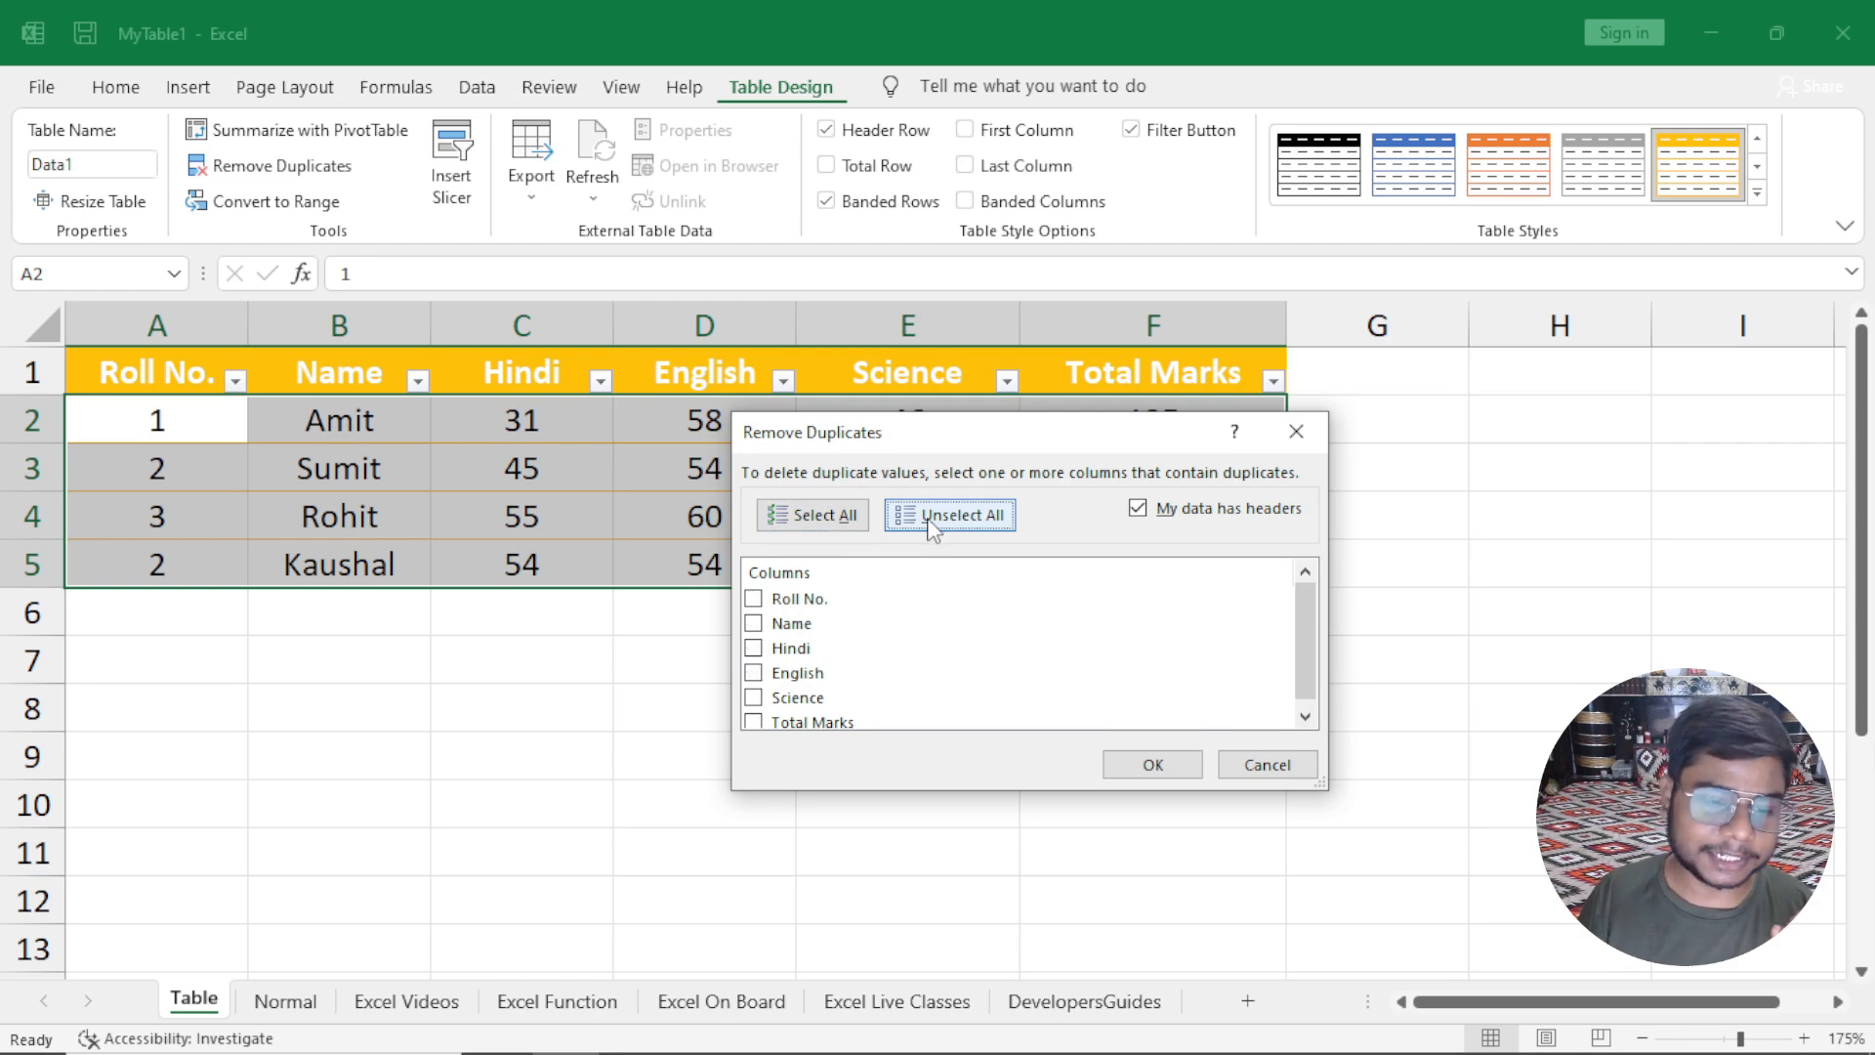
pyautogui.moveTo(1055, 446); pyautogui.dragTo(900, 668)
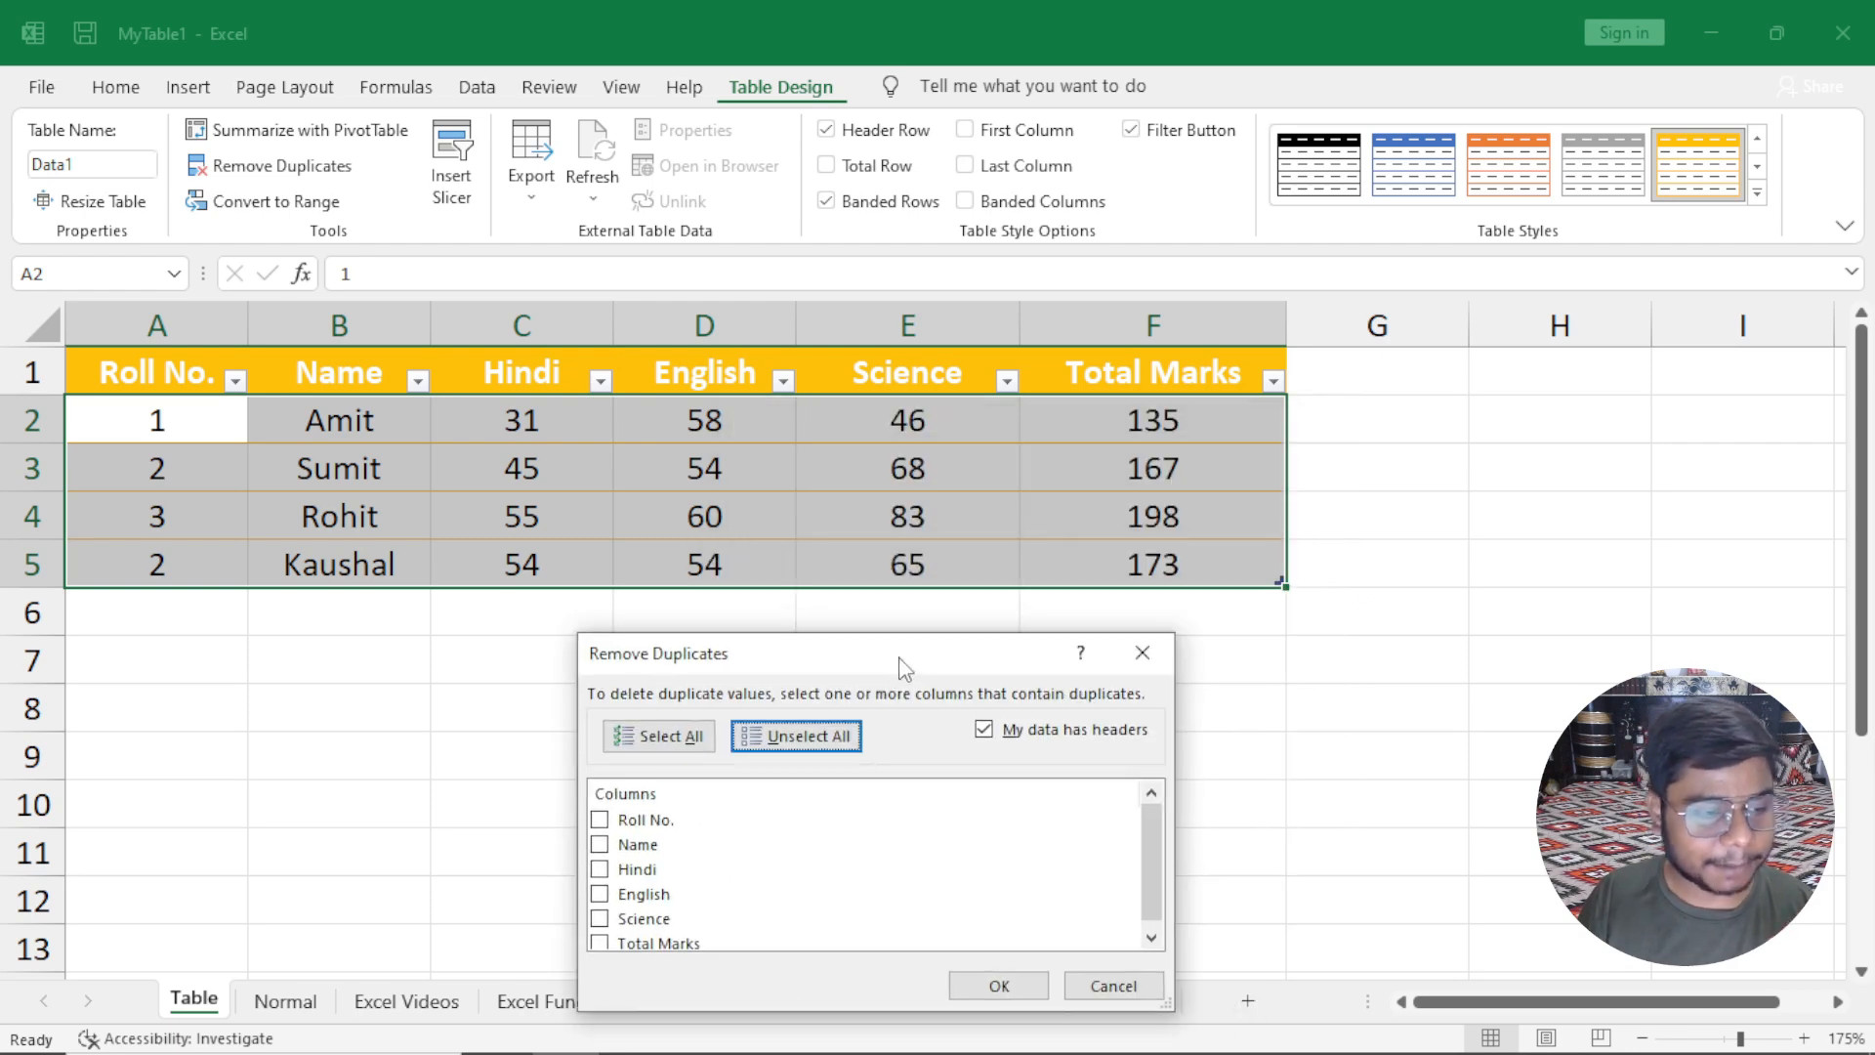
pyautogui.click(1142, 652)
# Set the roll number in A5 to 4 and select a marks cell inside the table.
pyautogui.click(377, 559)
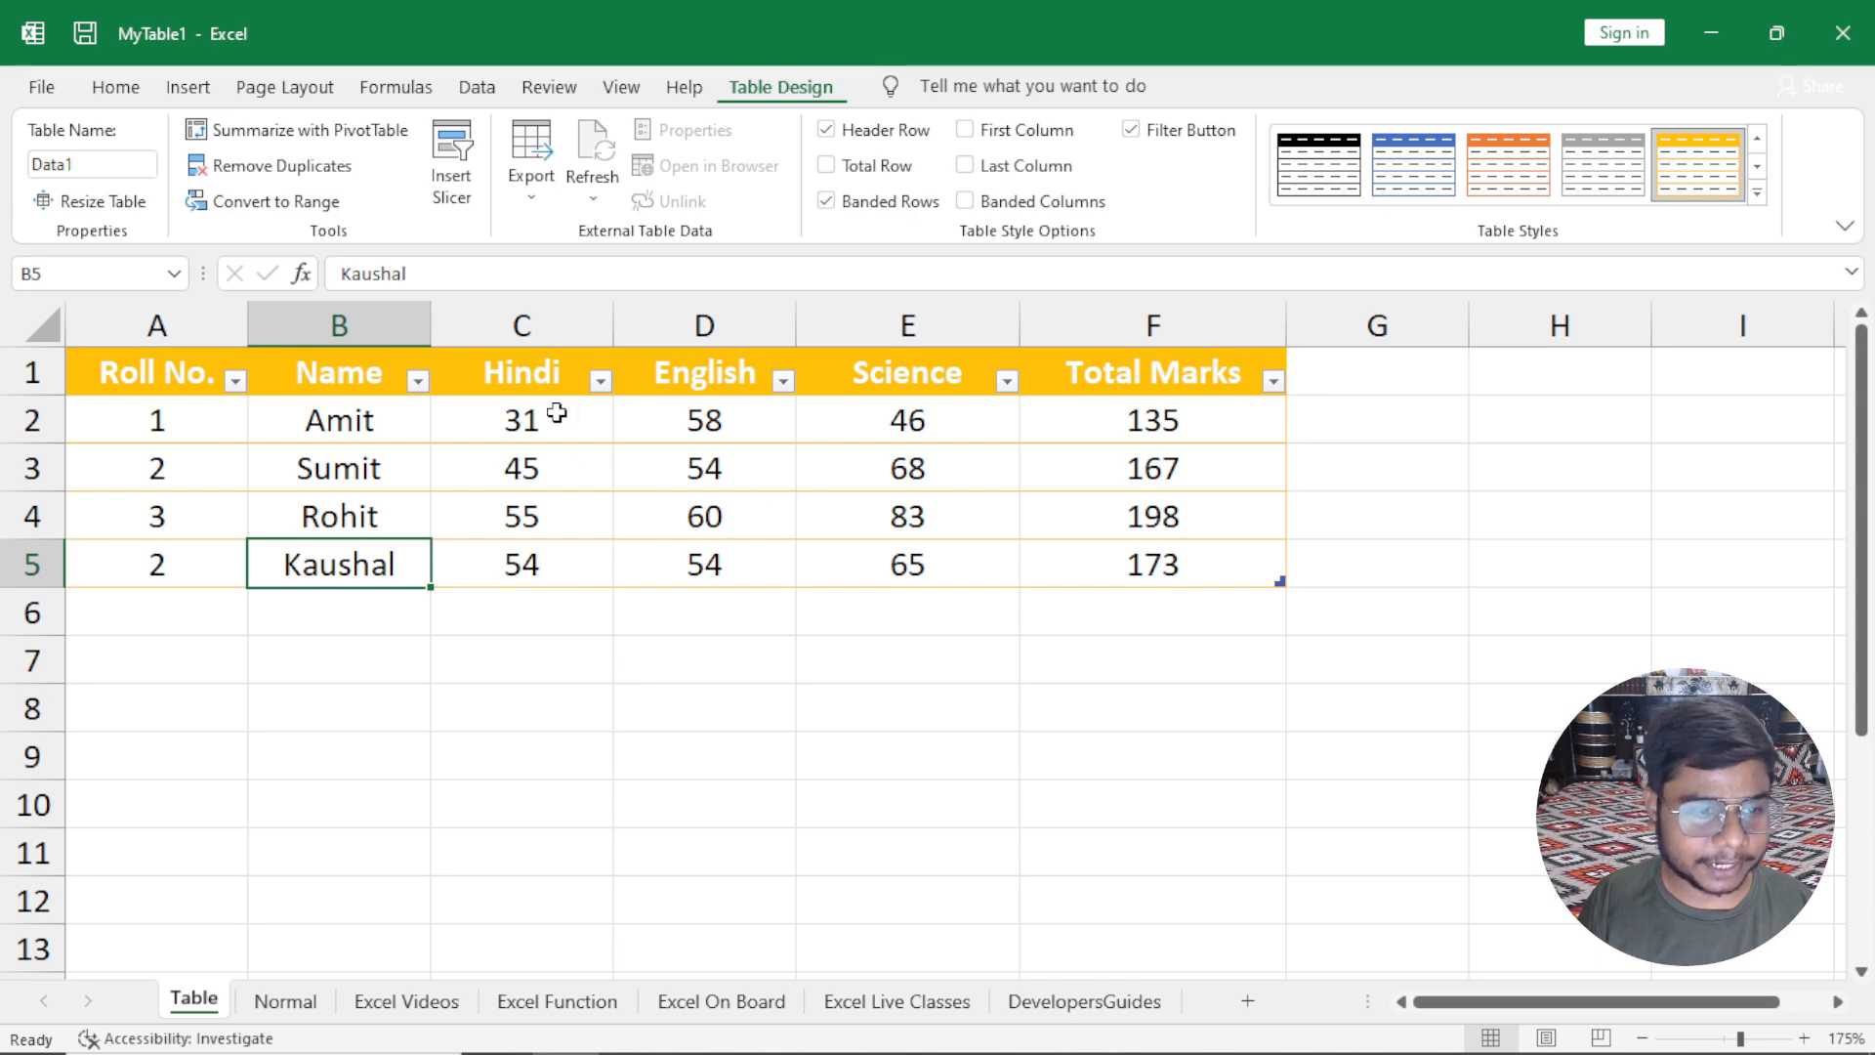
pyautogui.click(194, 568)
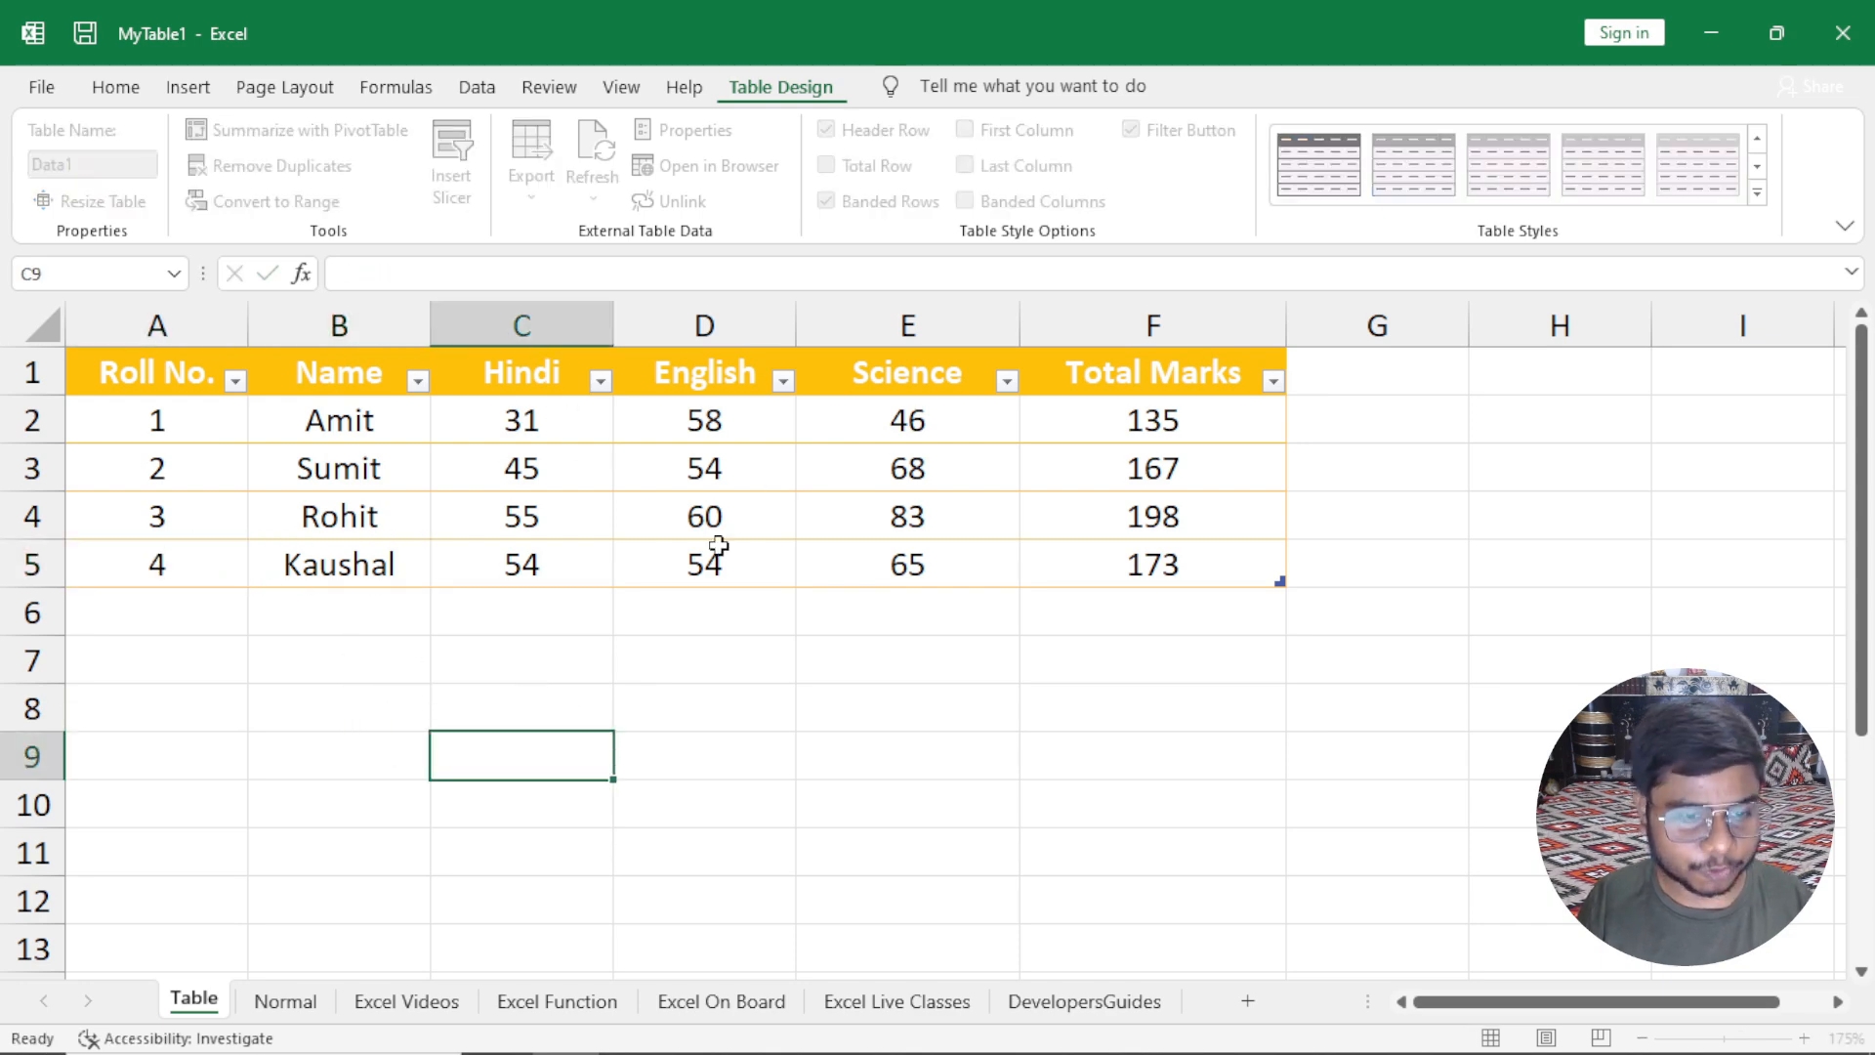
pyautogui.press('Right')
pyautogui.press('Up')
pyautogui.press('Up')
pyautogui.press('Up')
pyautogui.press('Up')
pyautogui.press('Up')
pyautogui.press('Up')
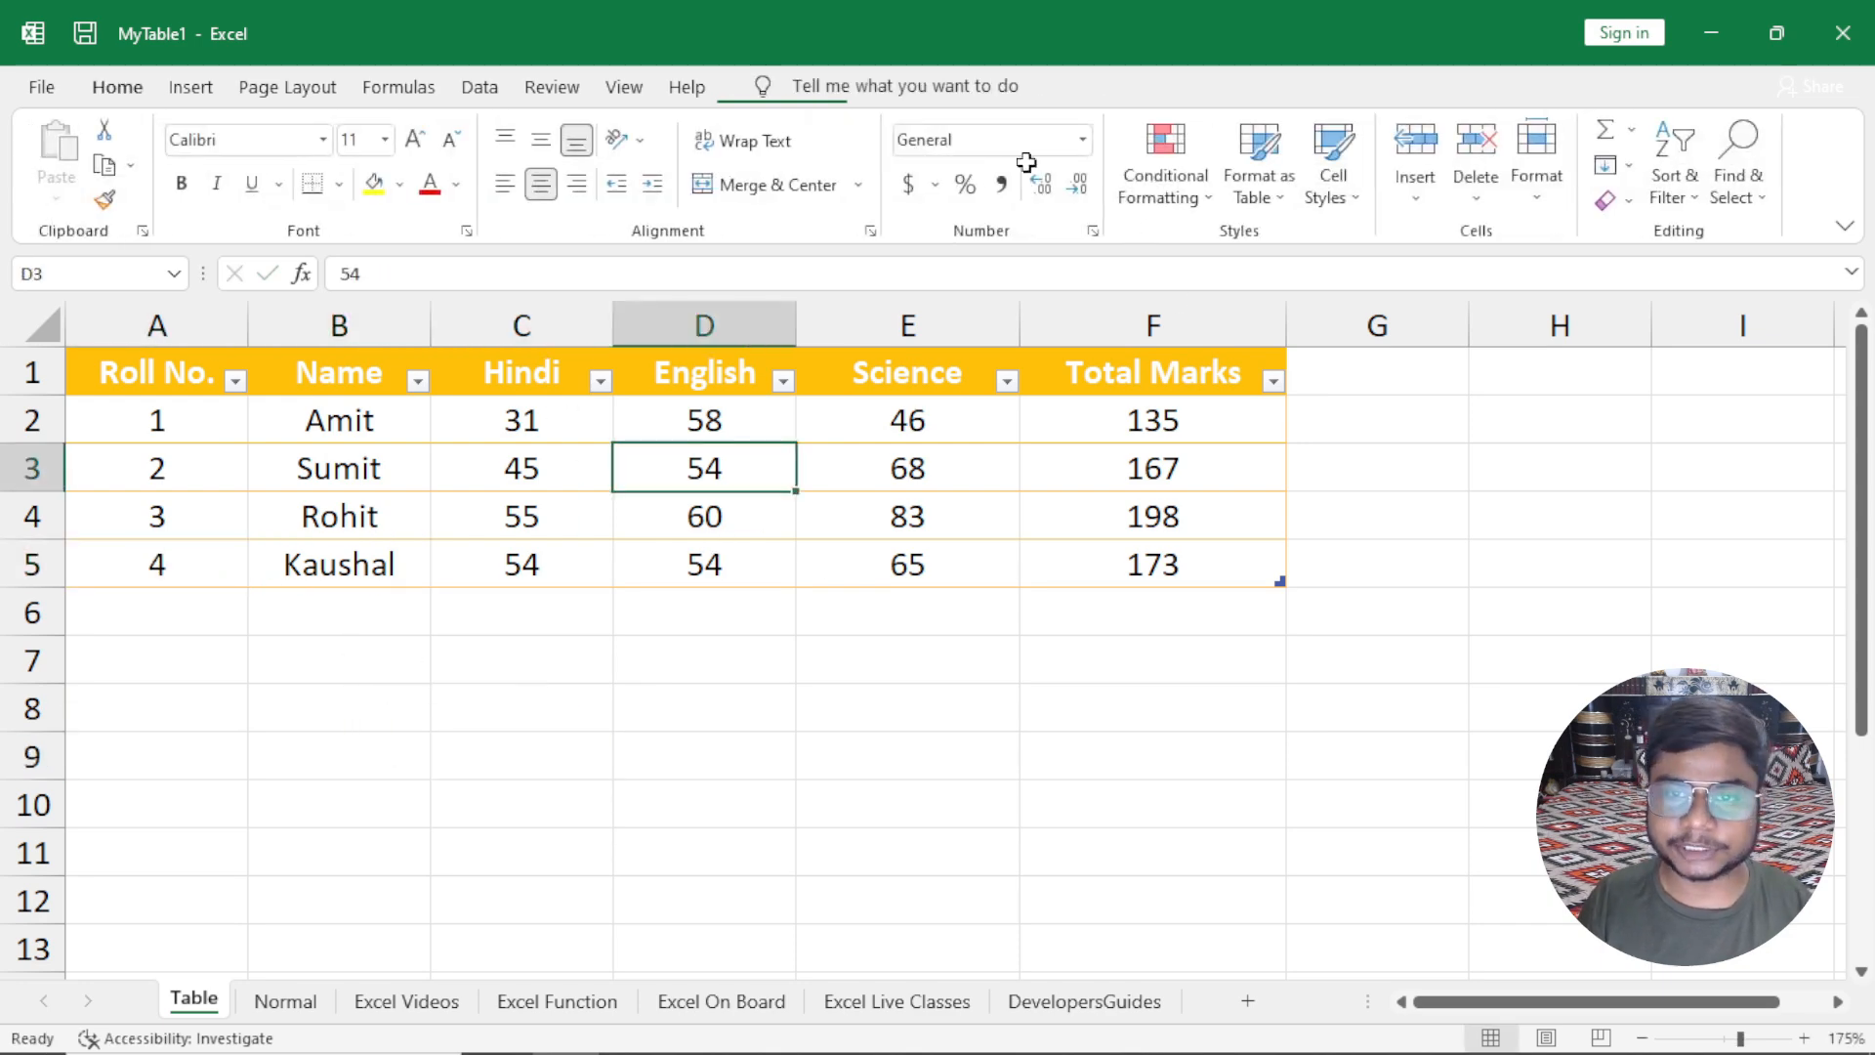
# Run Remove Duplicates on the marks table with only the Hindi, English and Science columns checked, and dismiss the result message.
pyautogui.click(781, 88)
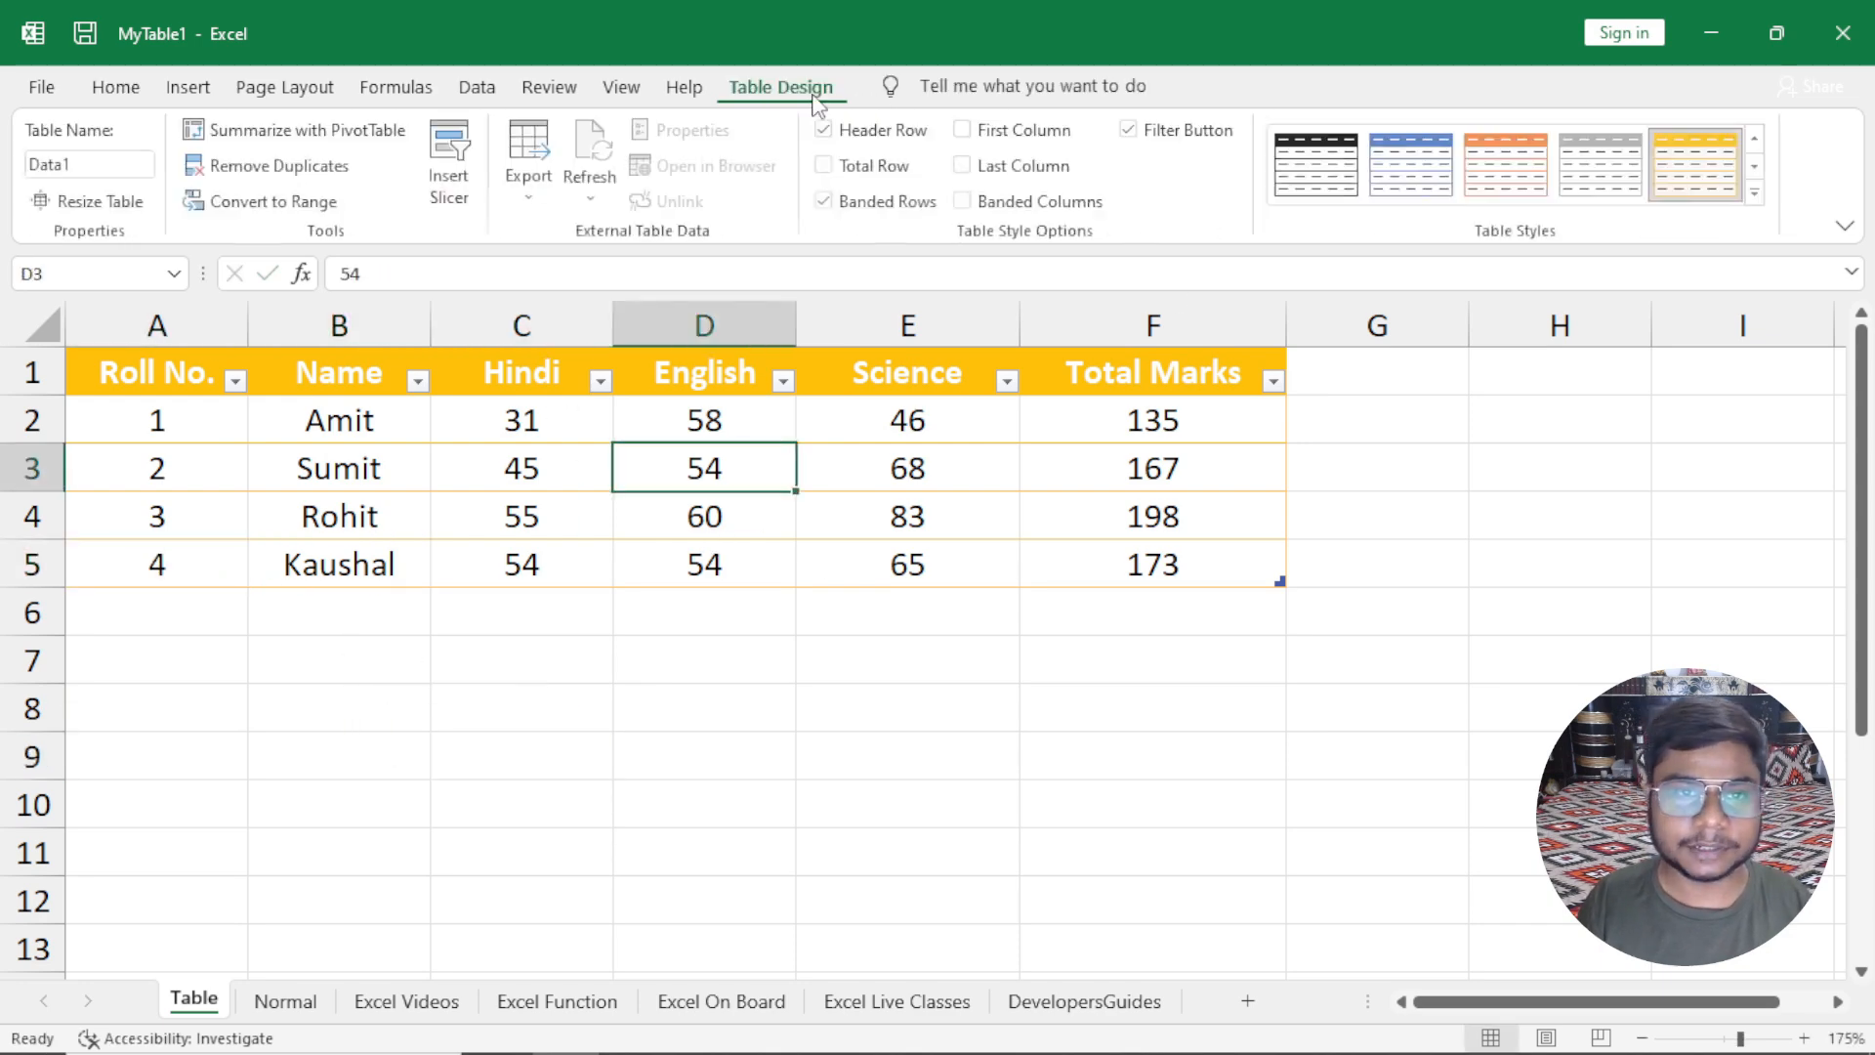
pyautogui.click(264, 166)
pyautogui.click(786, 738)
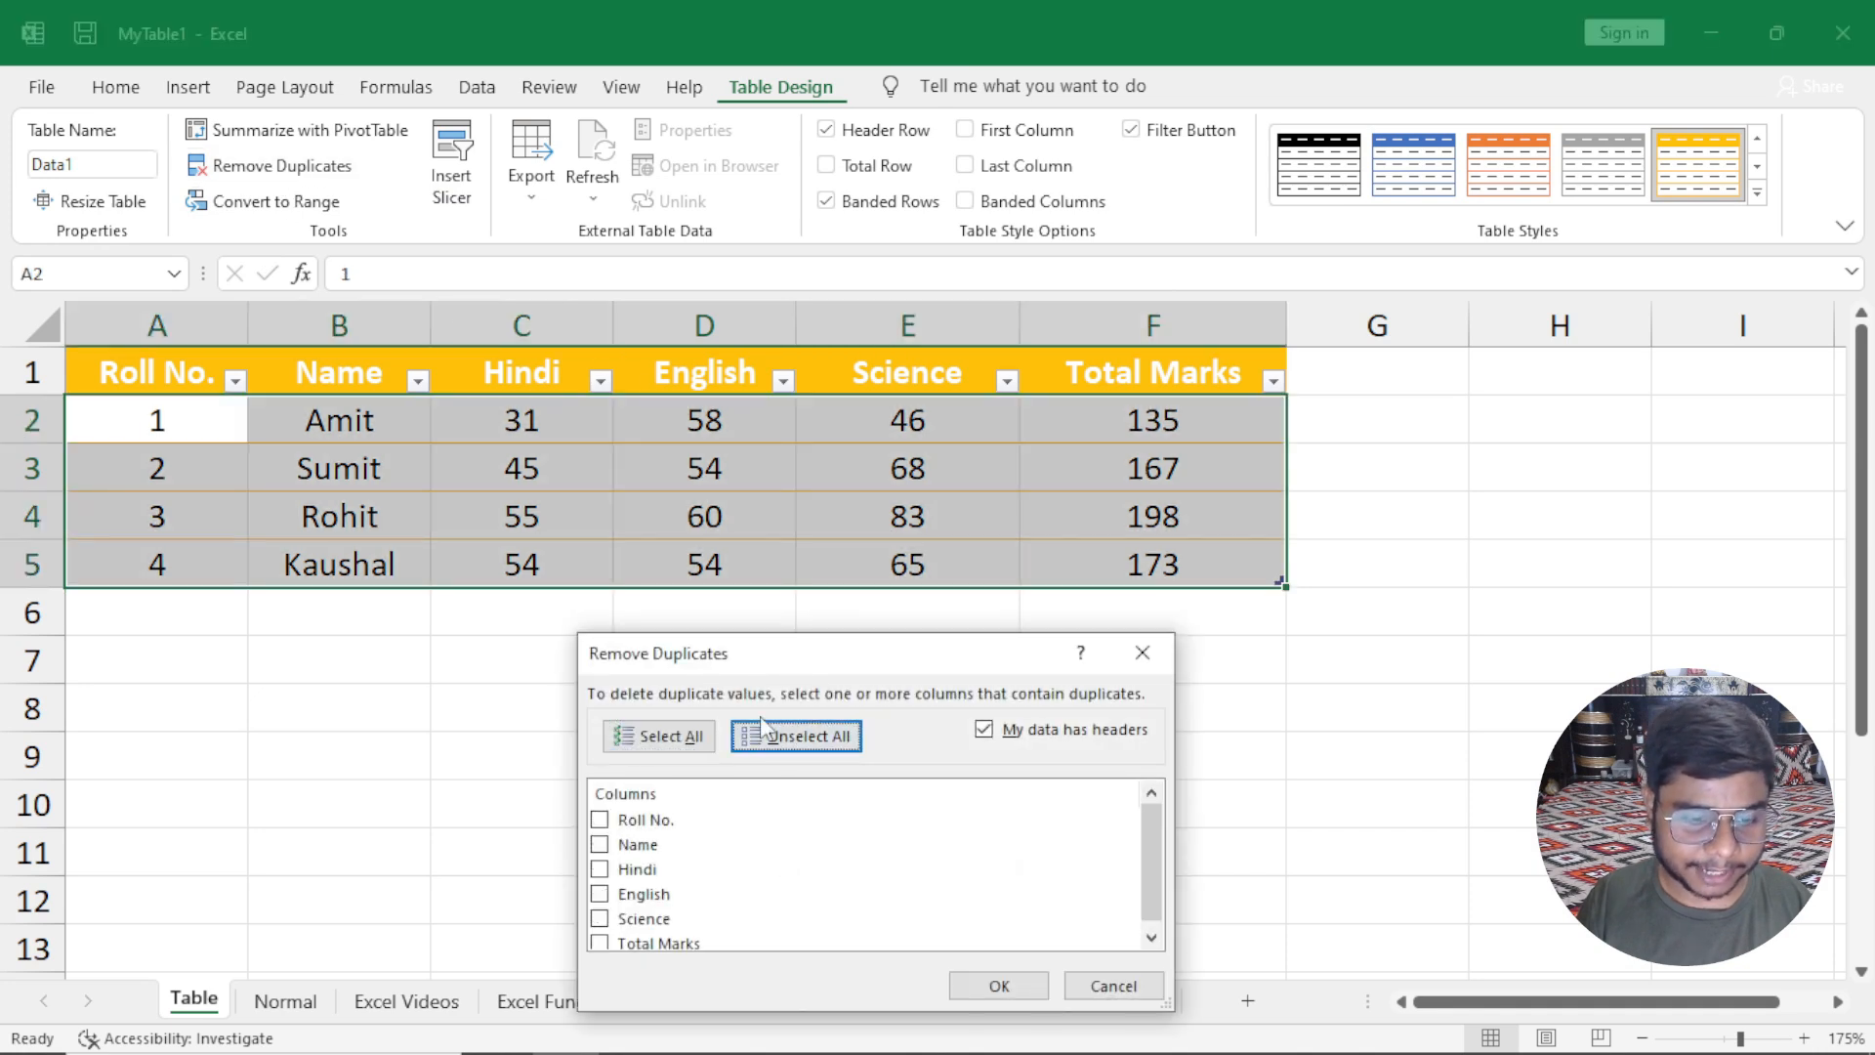
pyautogui.moveTo(759, 667); pyautogui.dragTo(593, 599)
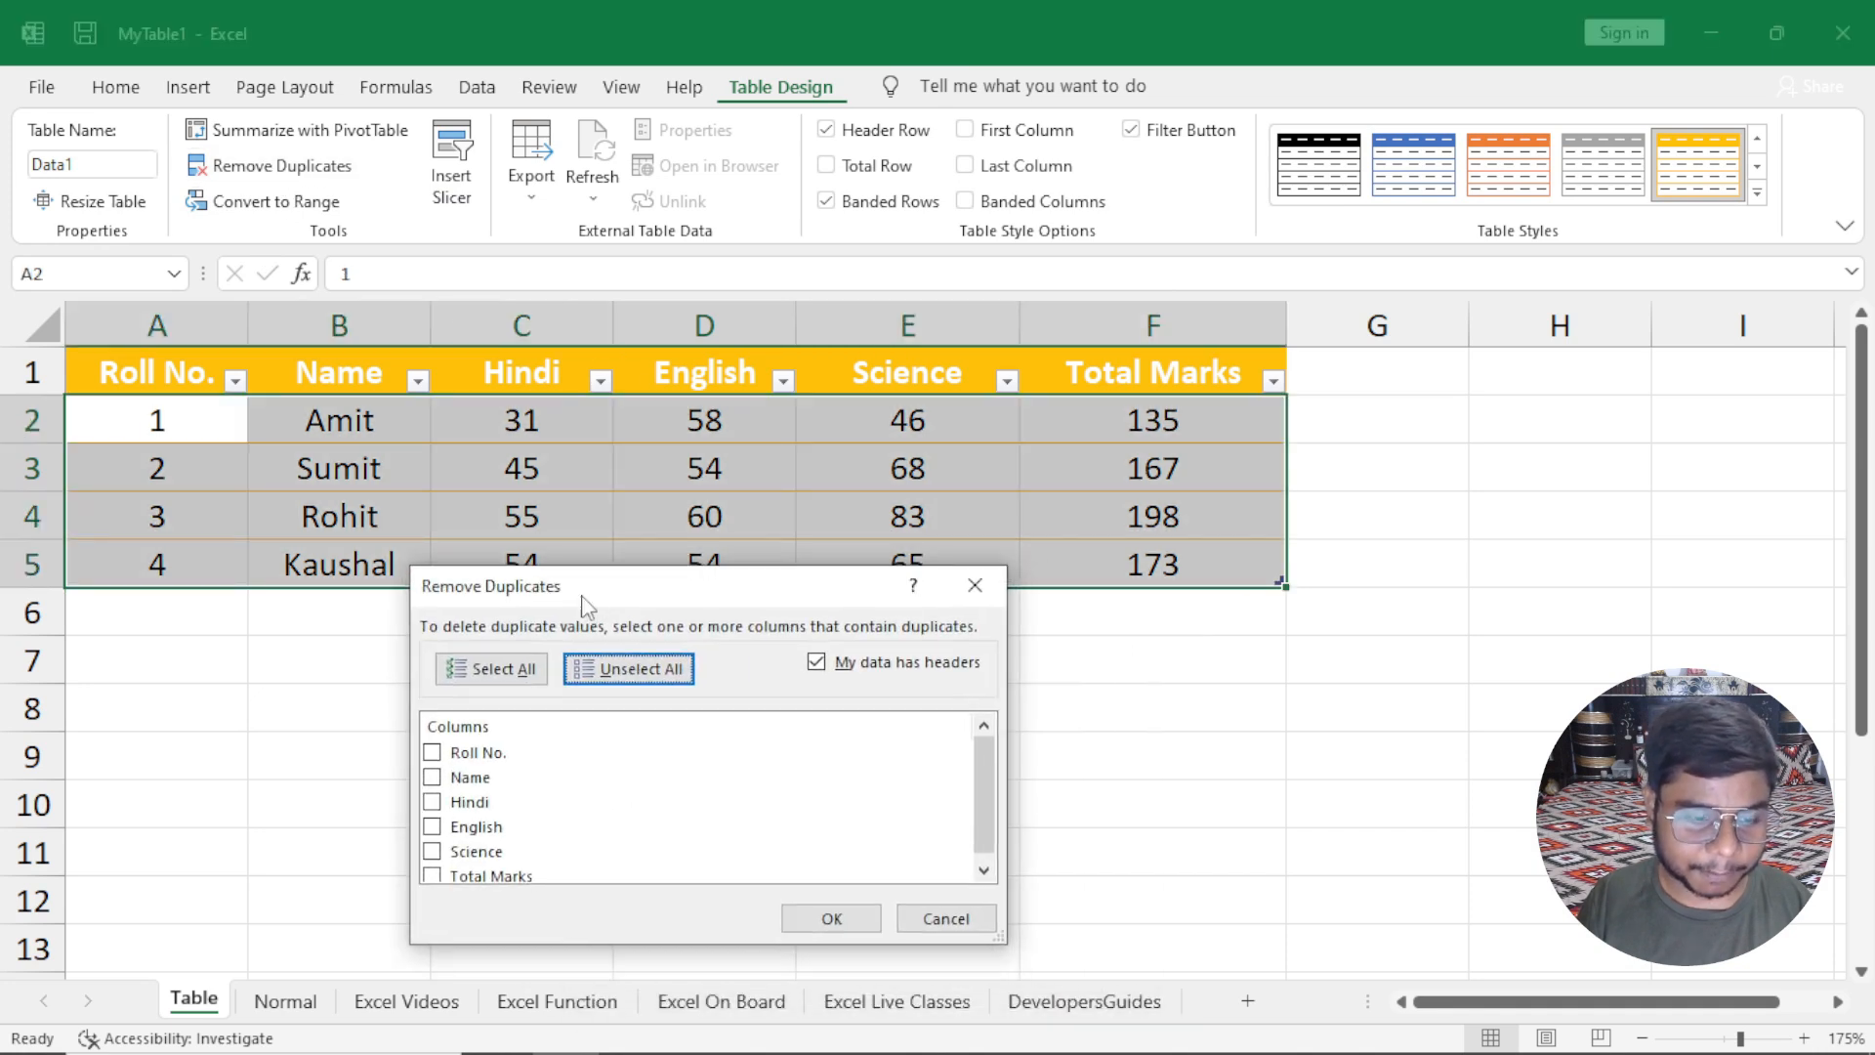
pyautogui.click(477, 804)
pyautogui.click(435, 827)
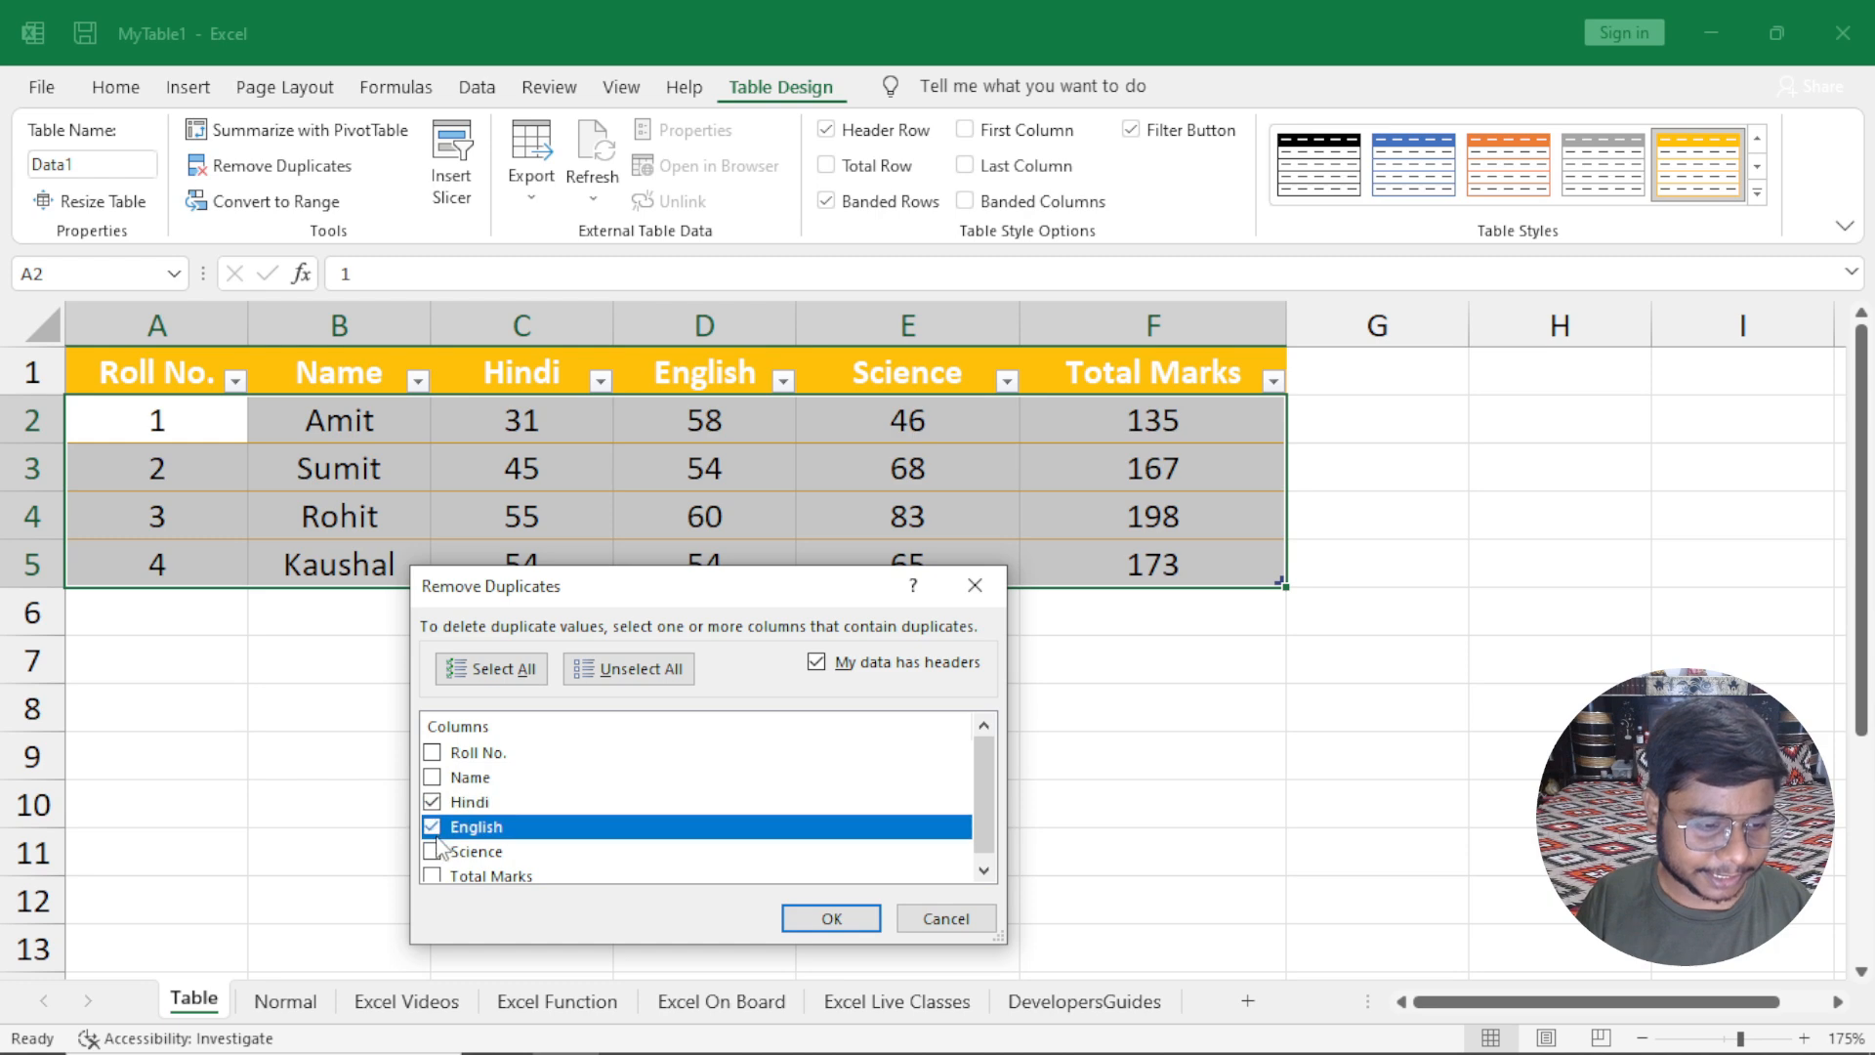
pyautogui.click(432, 851)
pyautogui.moveTo(635, 606); pyautogui.dragTo(1406, 289)
pyautogui.click(1610, 600)
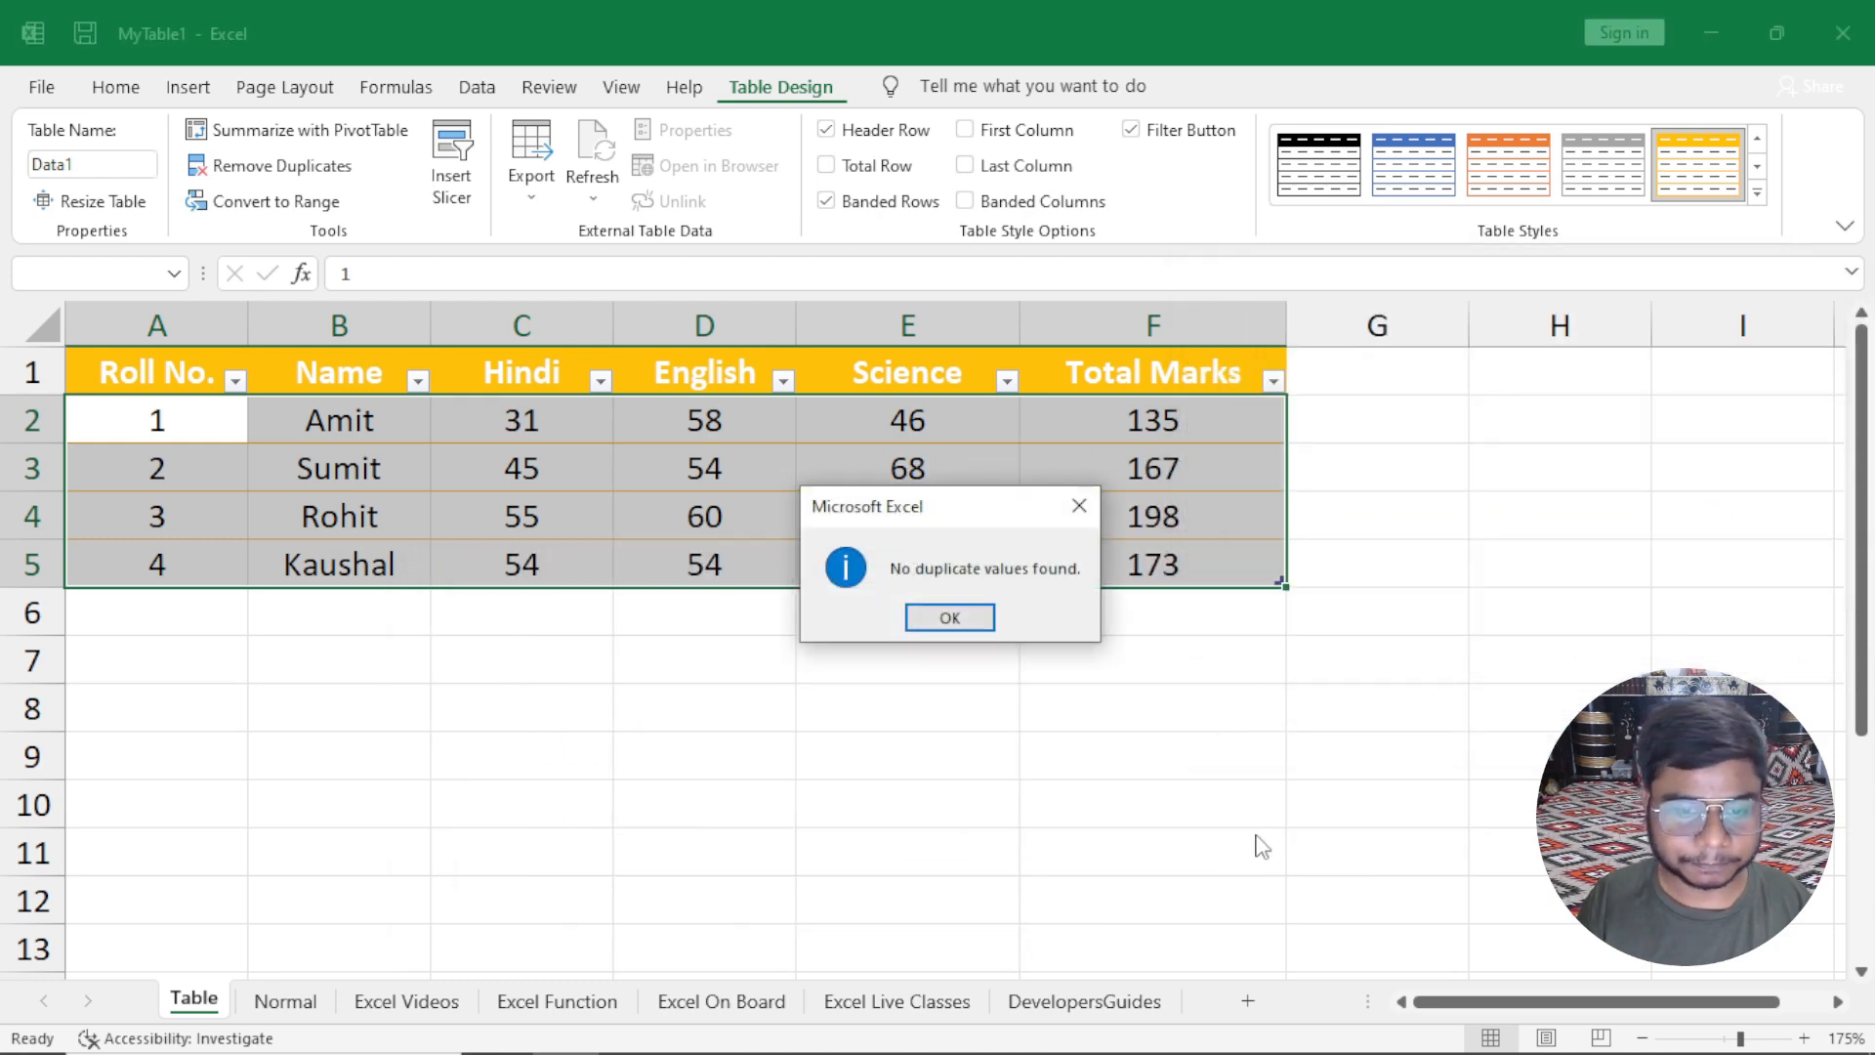
pyautogui.moveTo(837, 504); pyautogui.dragTo(507, 612)
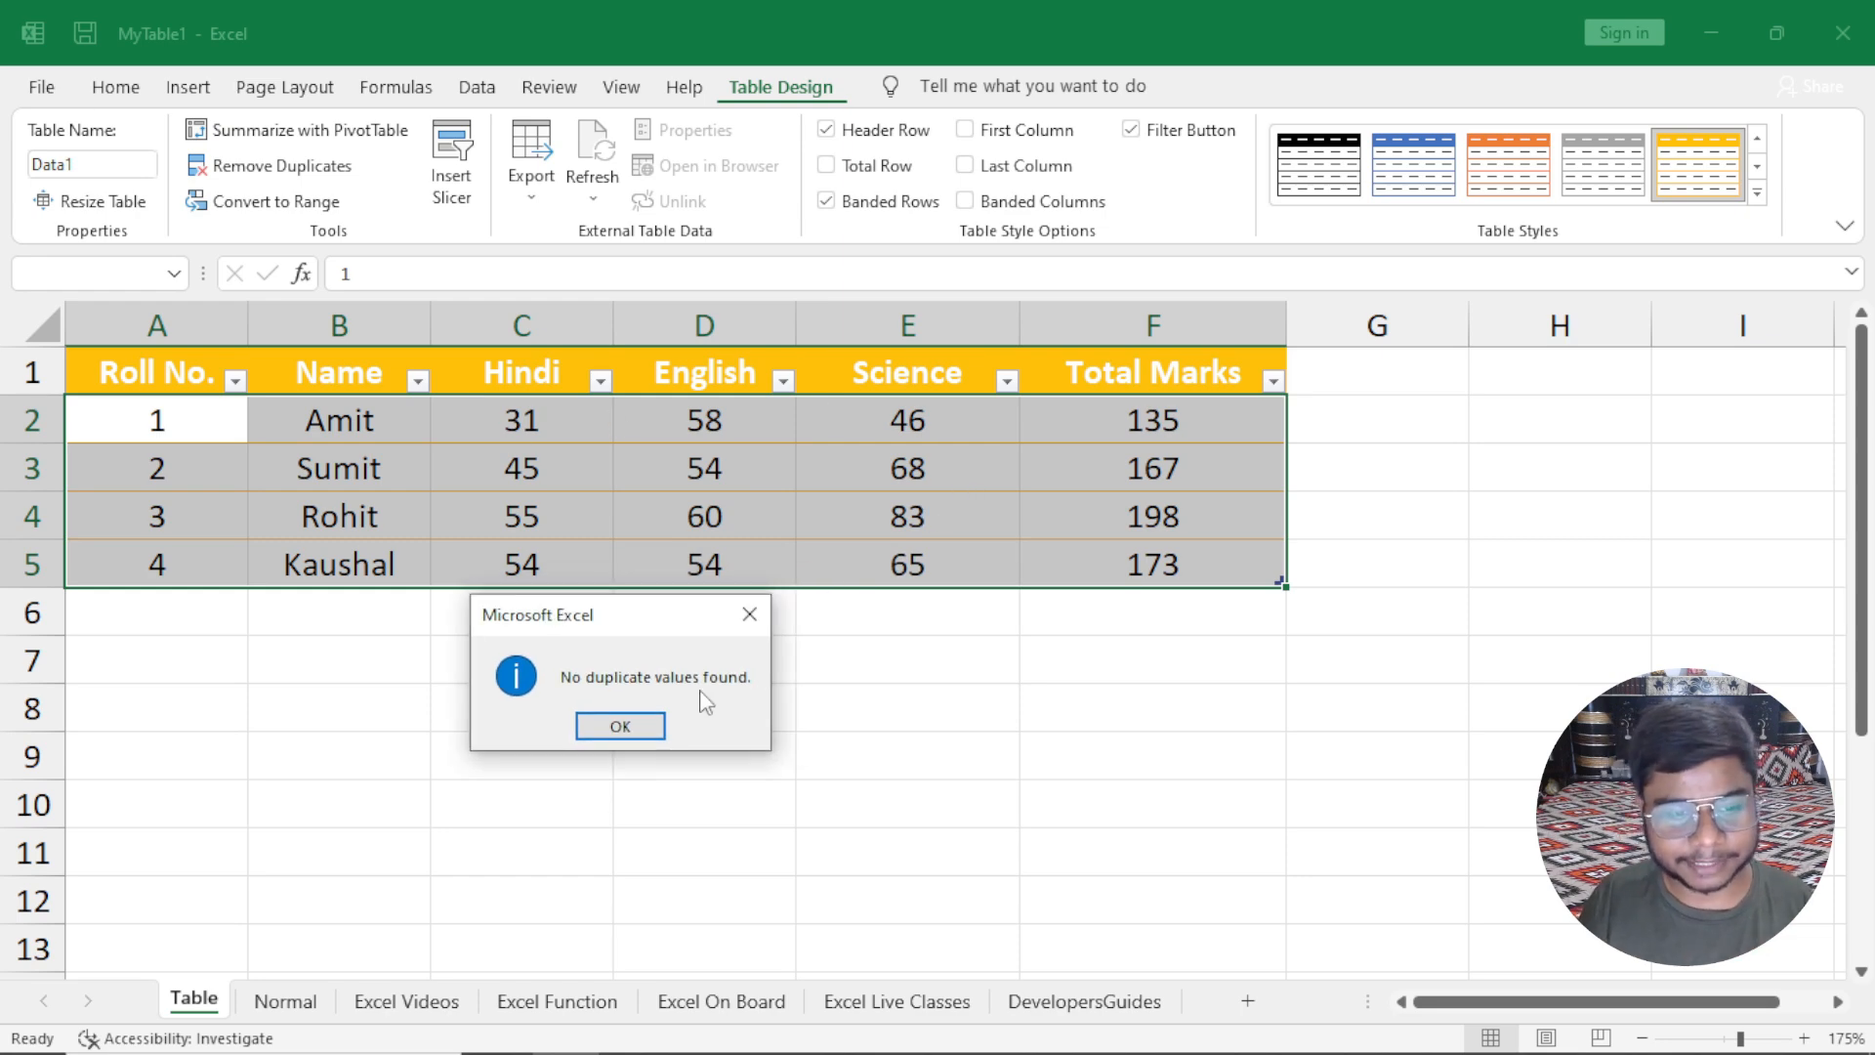
pyautogui.click(621, 724)
# Convert the marks table to a normal range, keeping its gold style.
pyautogui.click(695, 471)
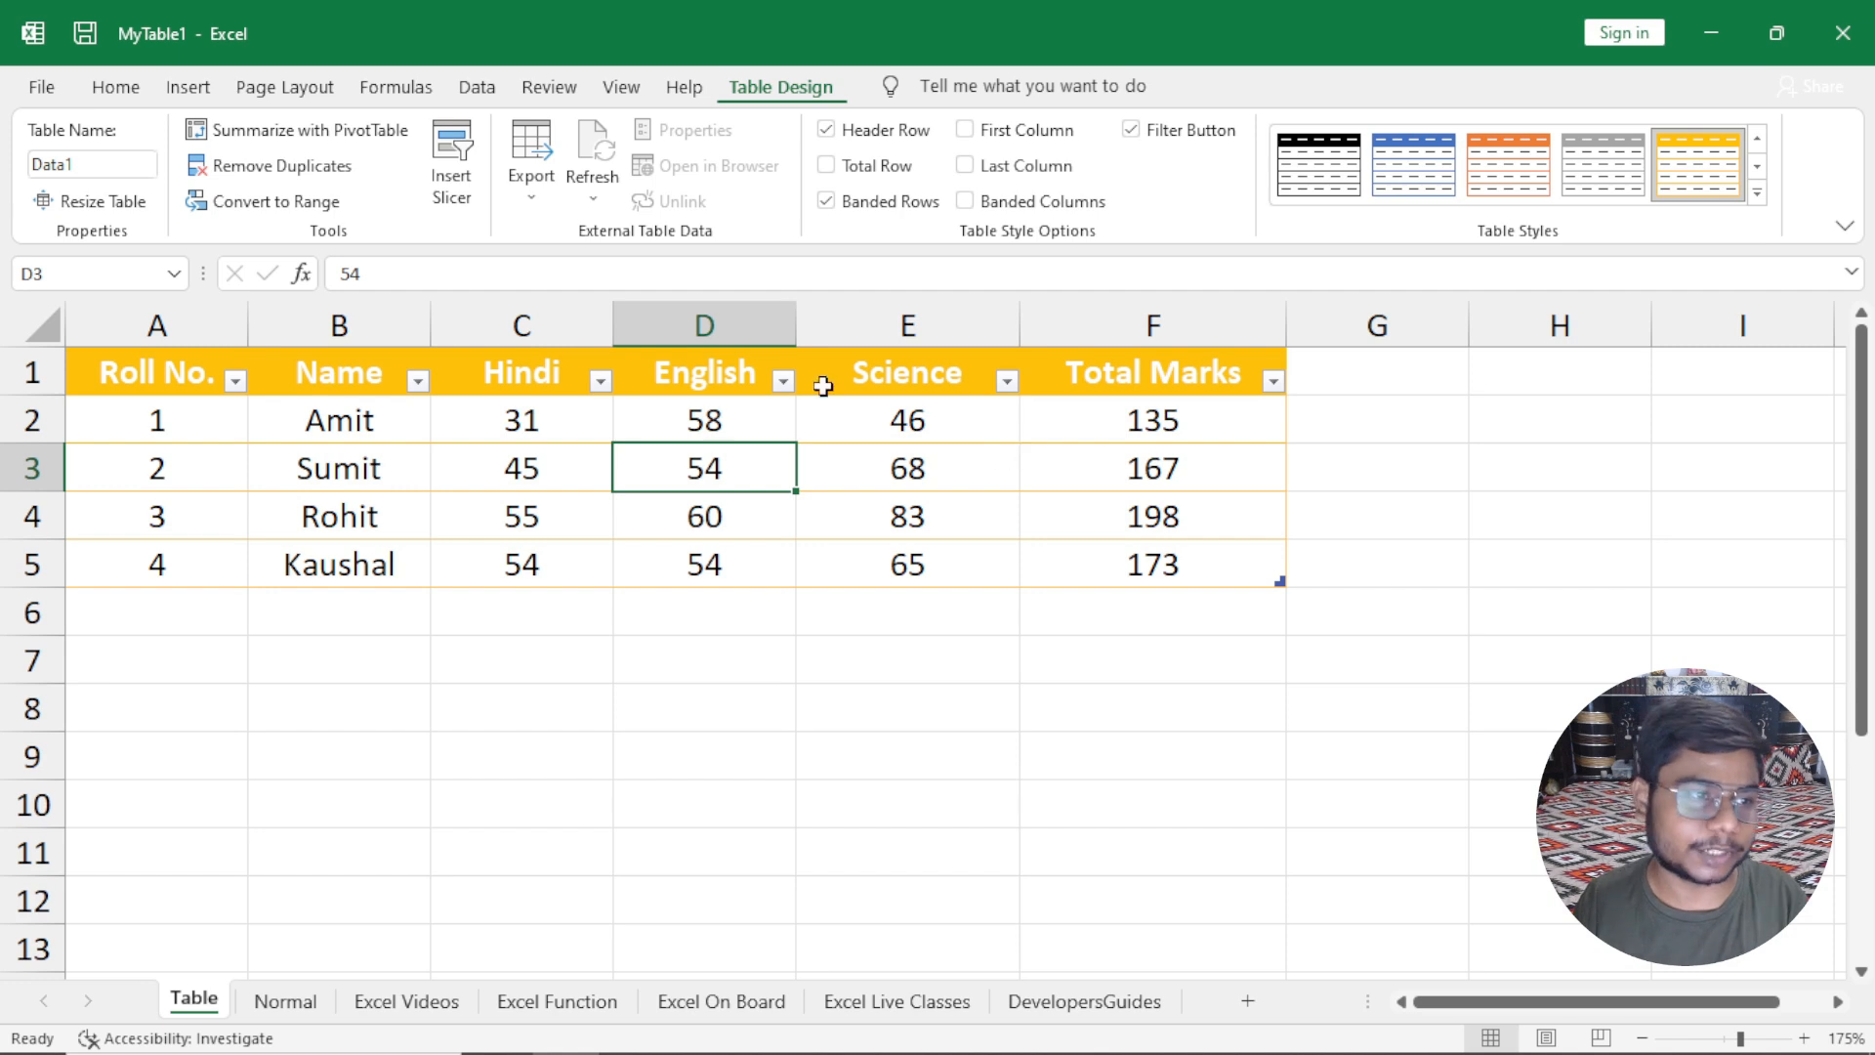
pyautogui.click(322, 201)
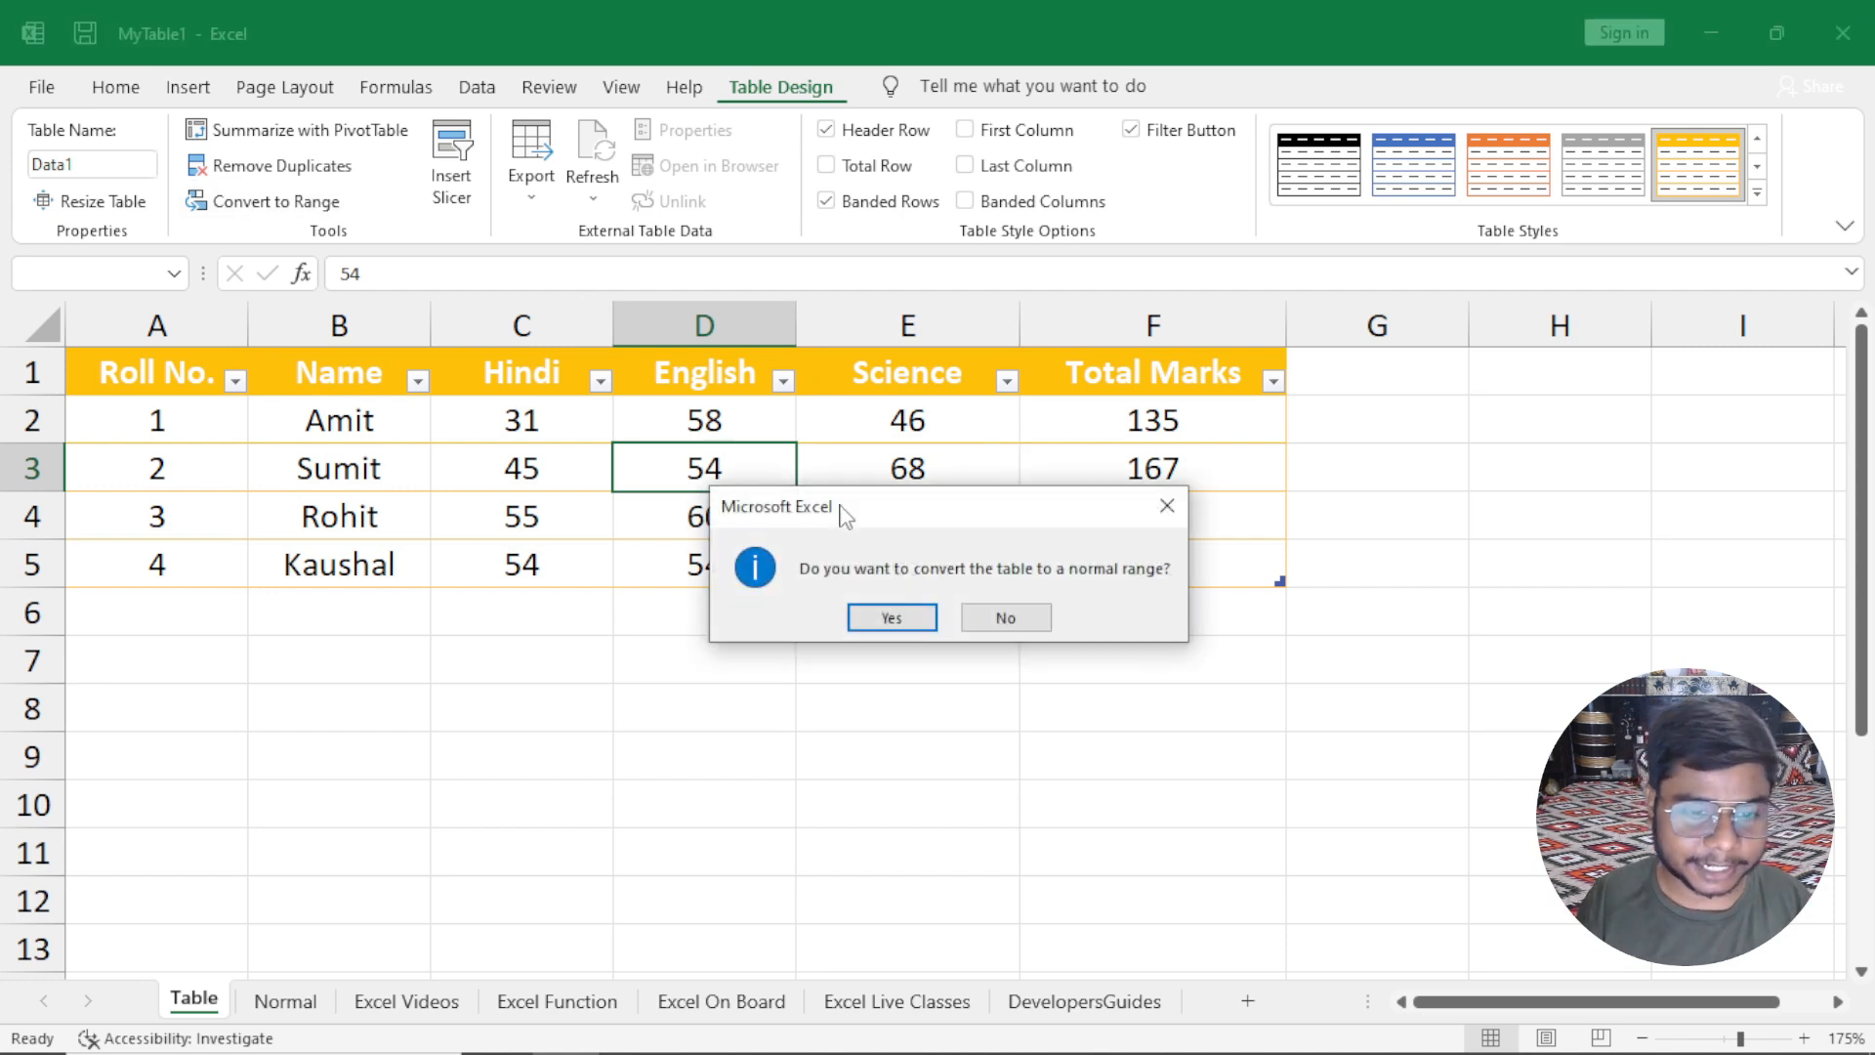
pyautogui.moveTo(821, 505); pyautogui.dragTo(747, 364)
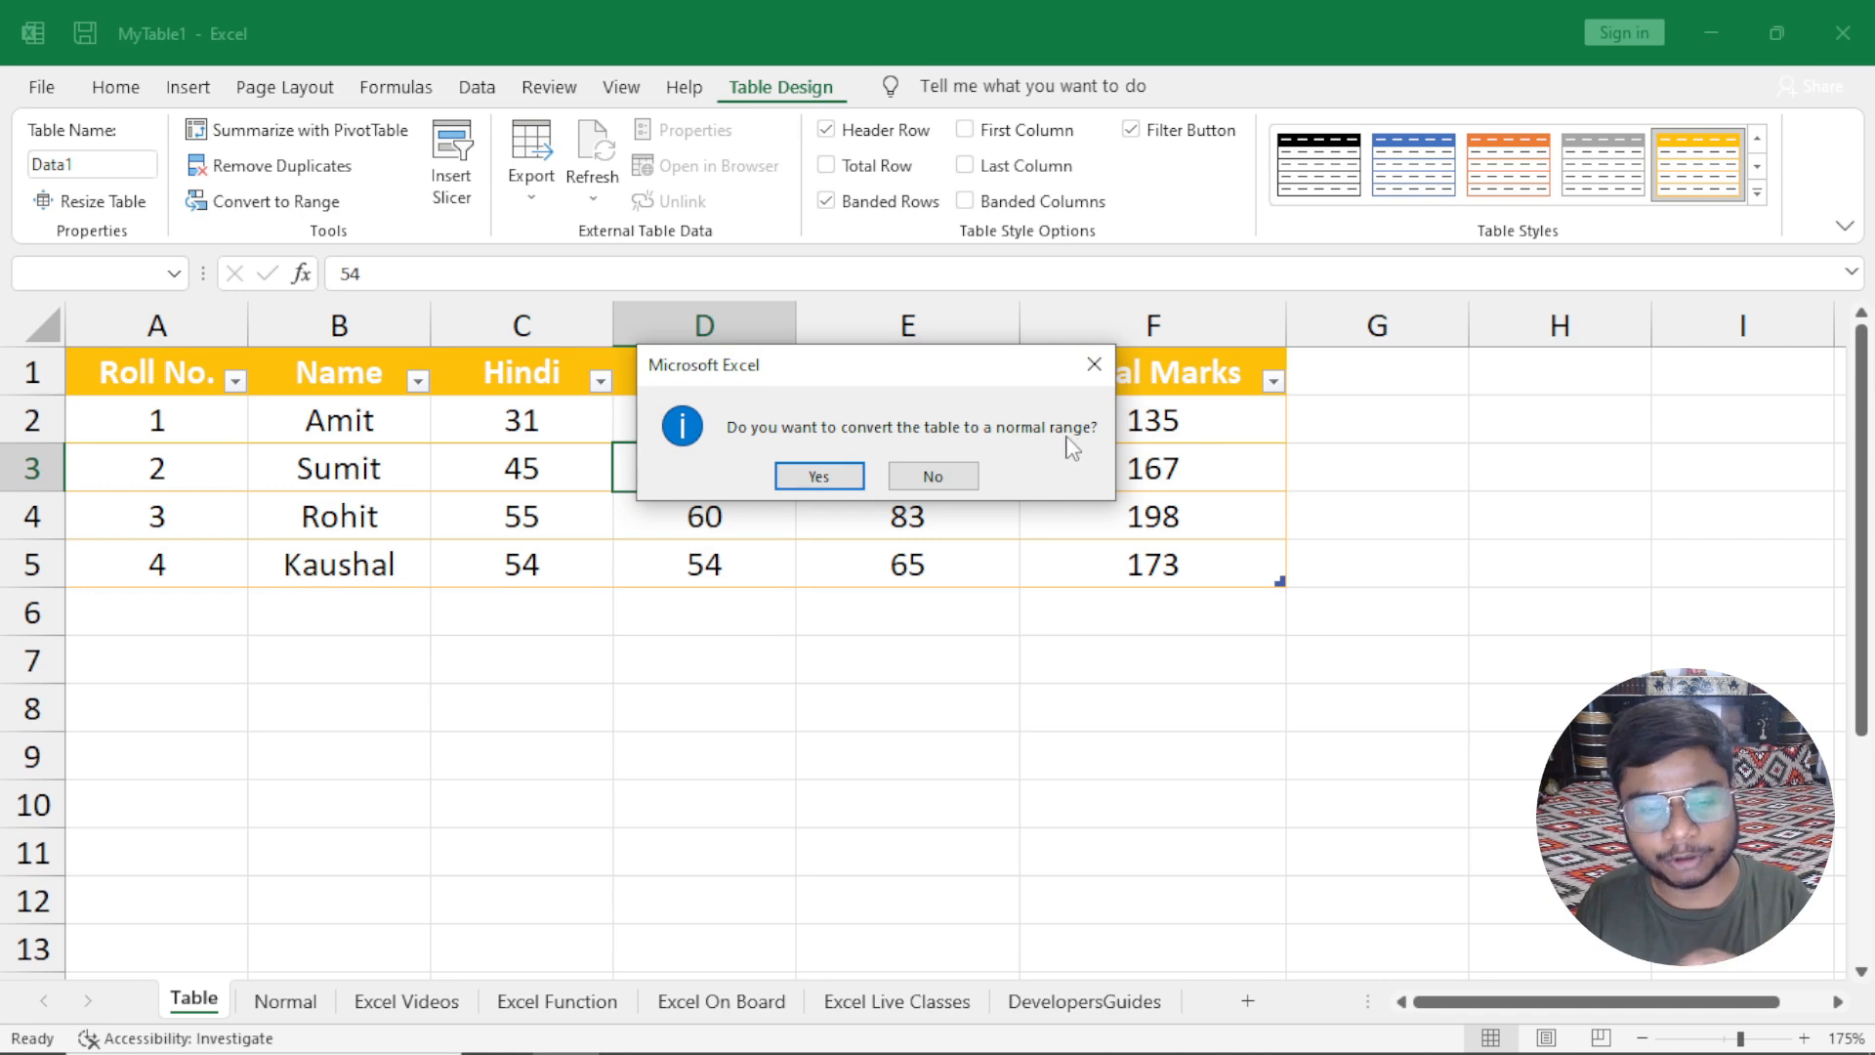
pyautogui.moveTo(847, 377); pyautogui.dragTo(825, 659)
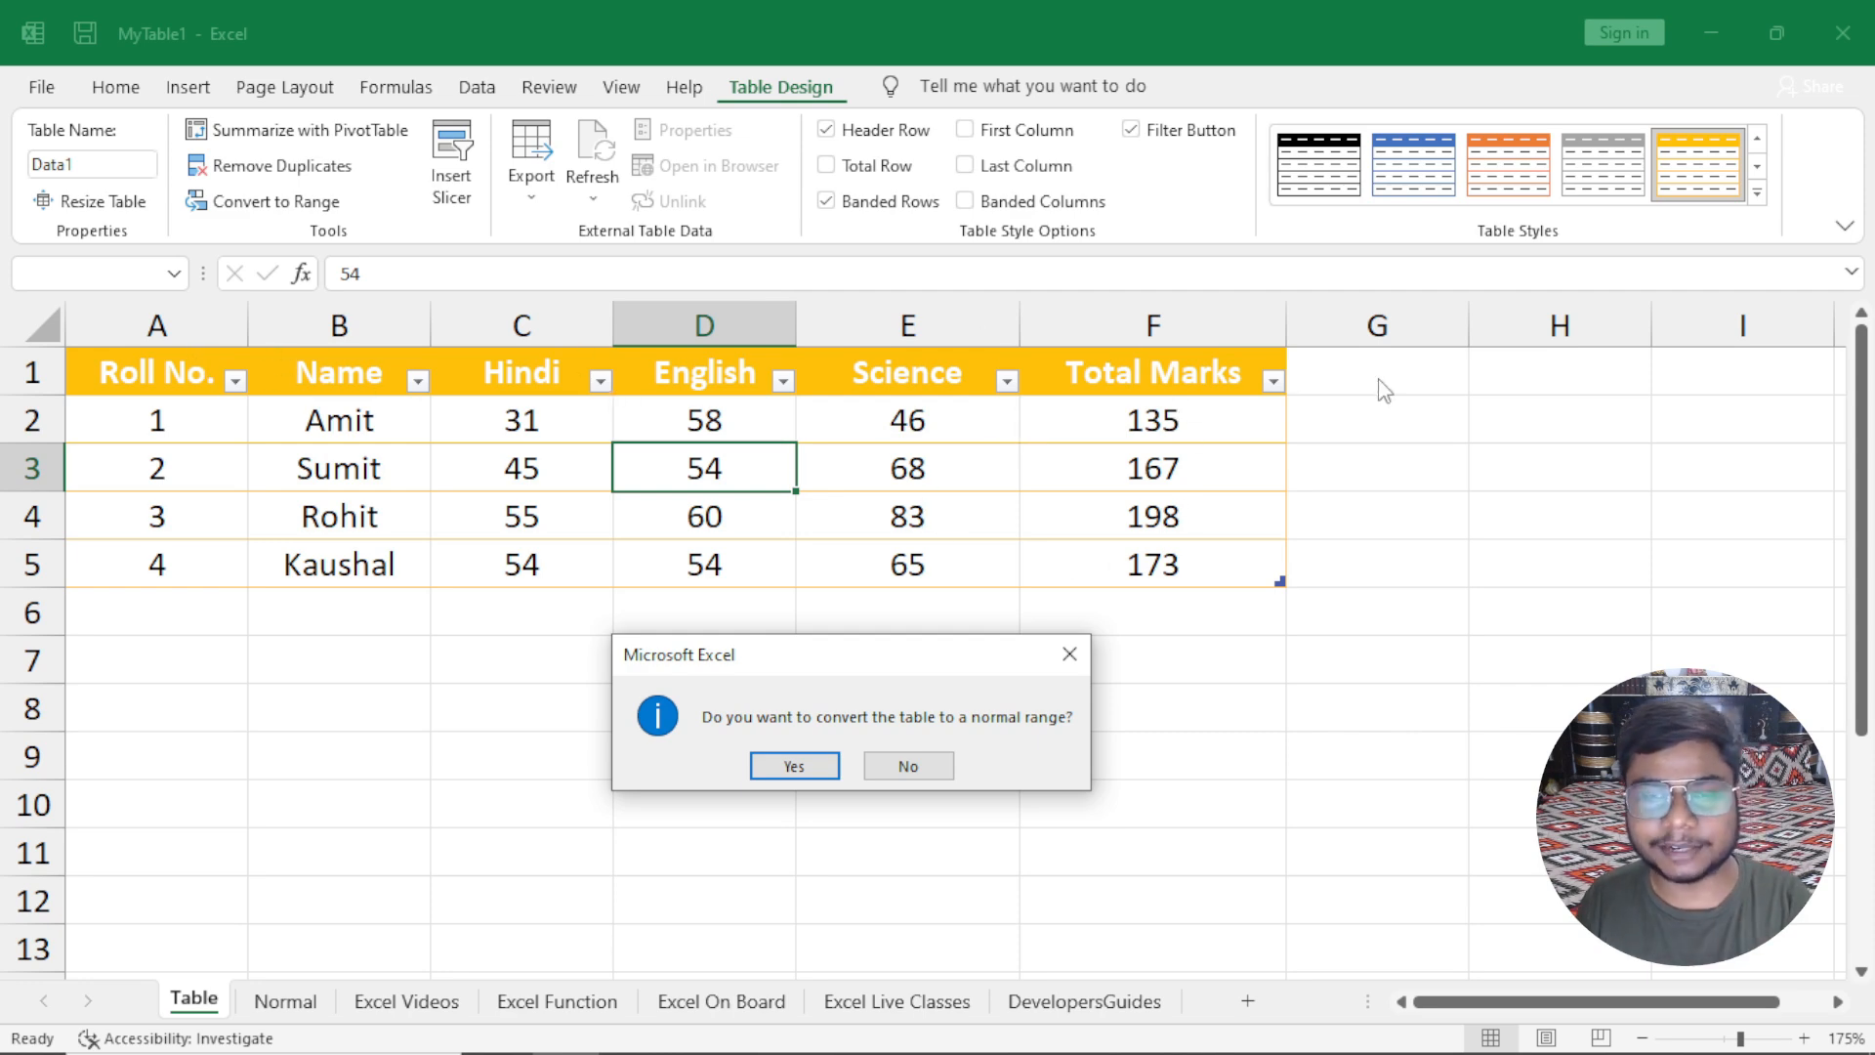
pyautogui.click(789, 764)
# Check the converted range's header row and the Total Marks formula in F4, and undo the conversion.
pyautogui.moveTo(192, 372); pyautogui.dragTo(1059, 427)
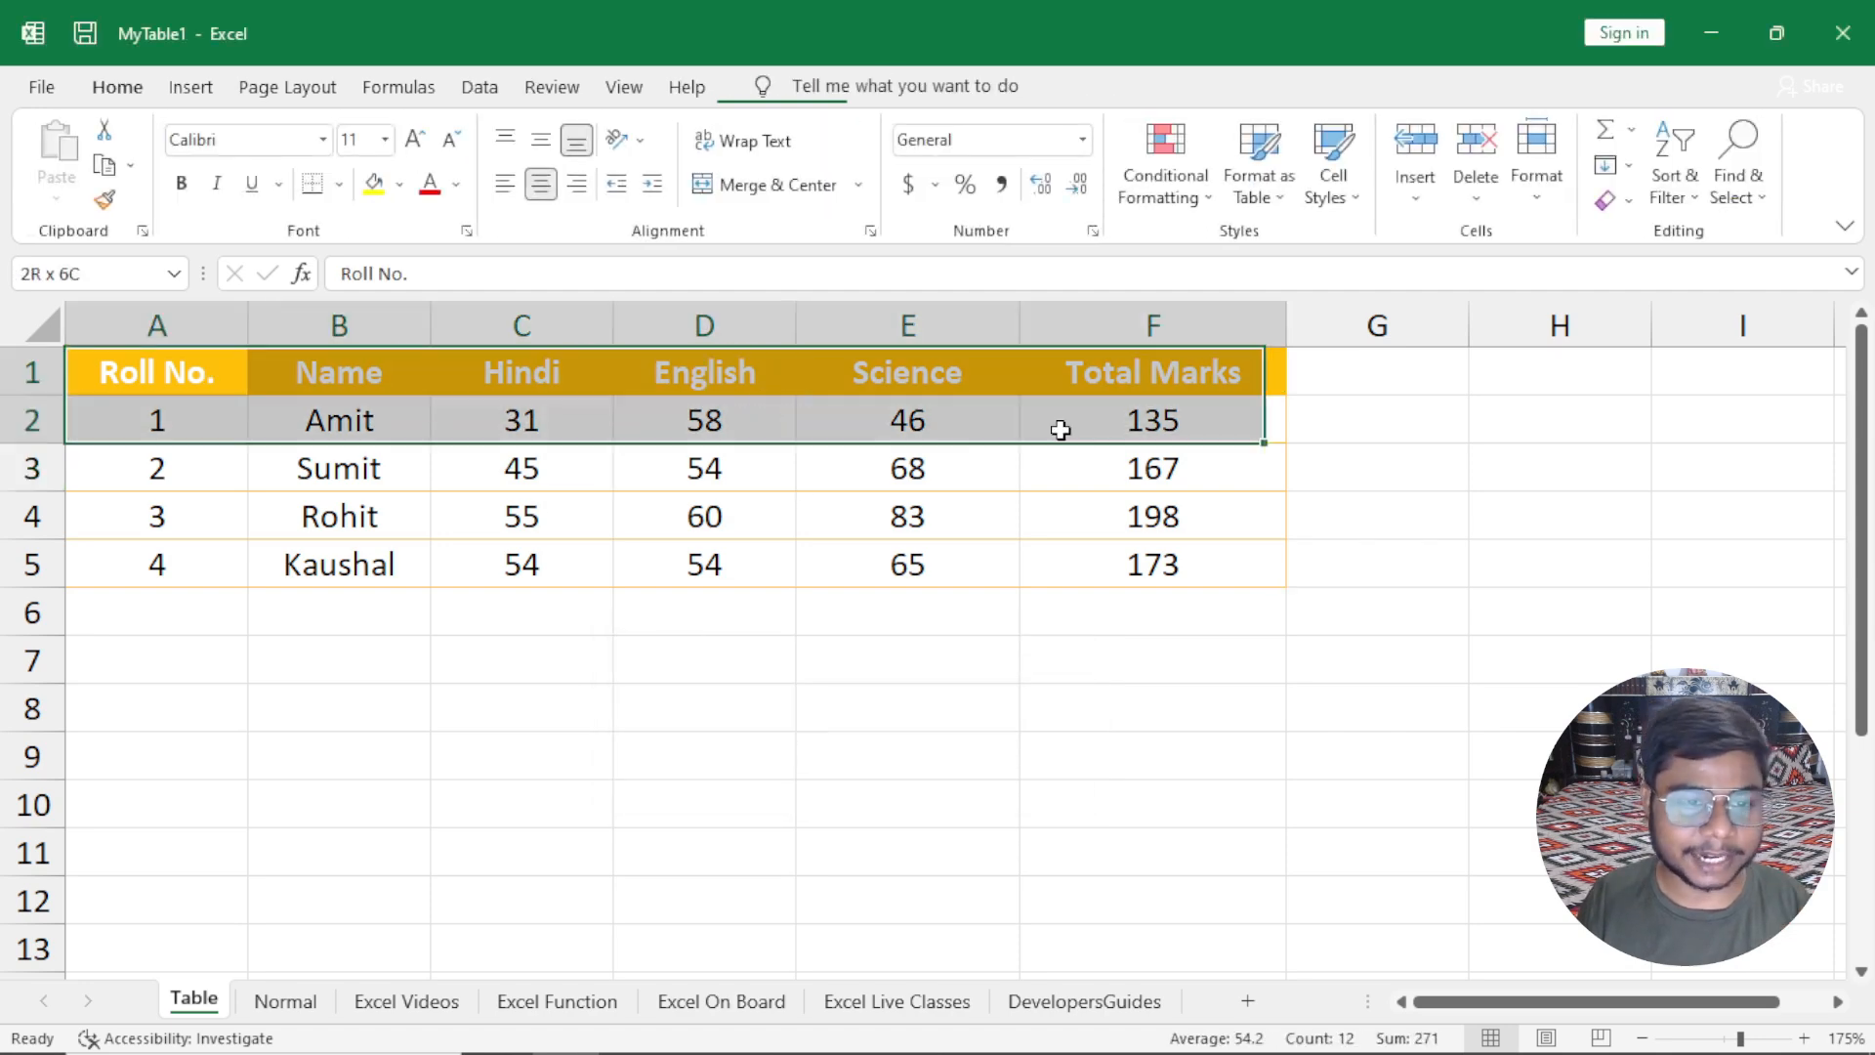
pyautogui.click(1066, 537)
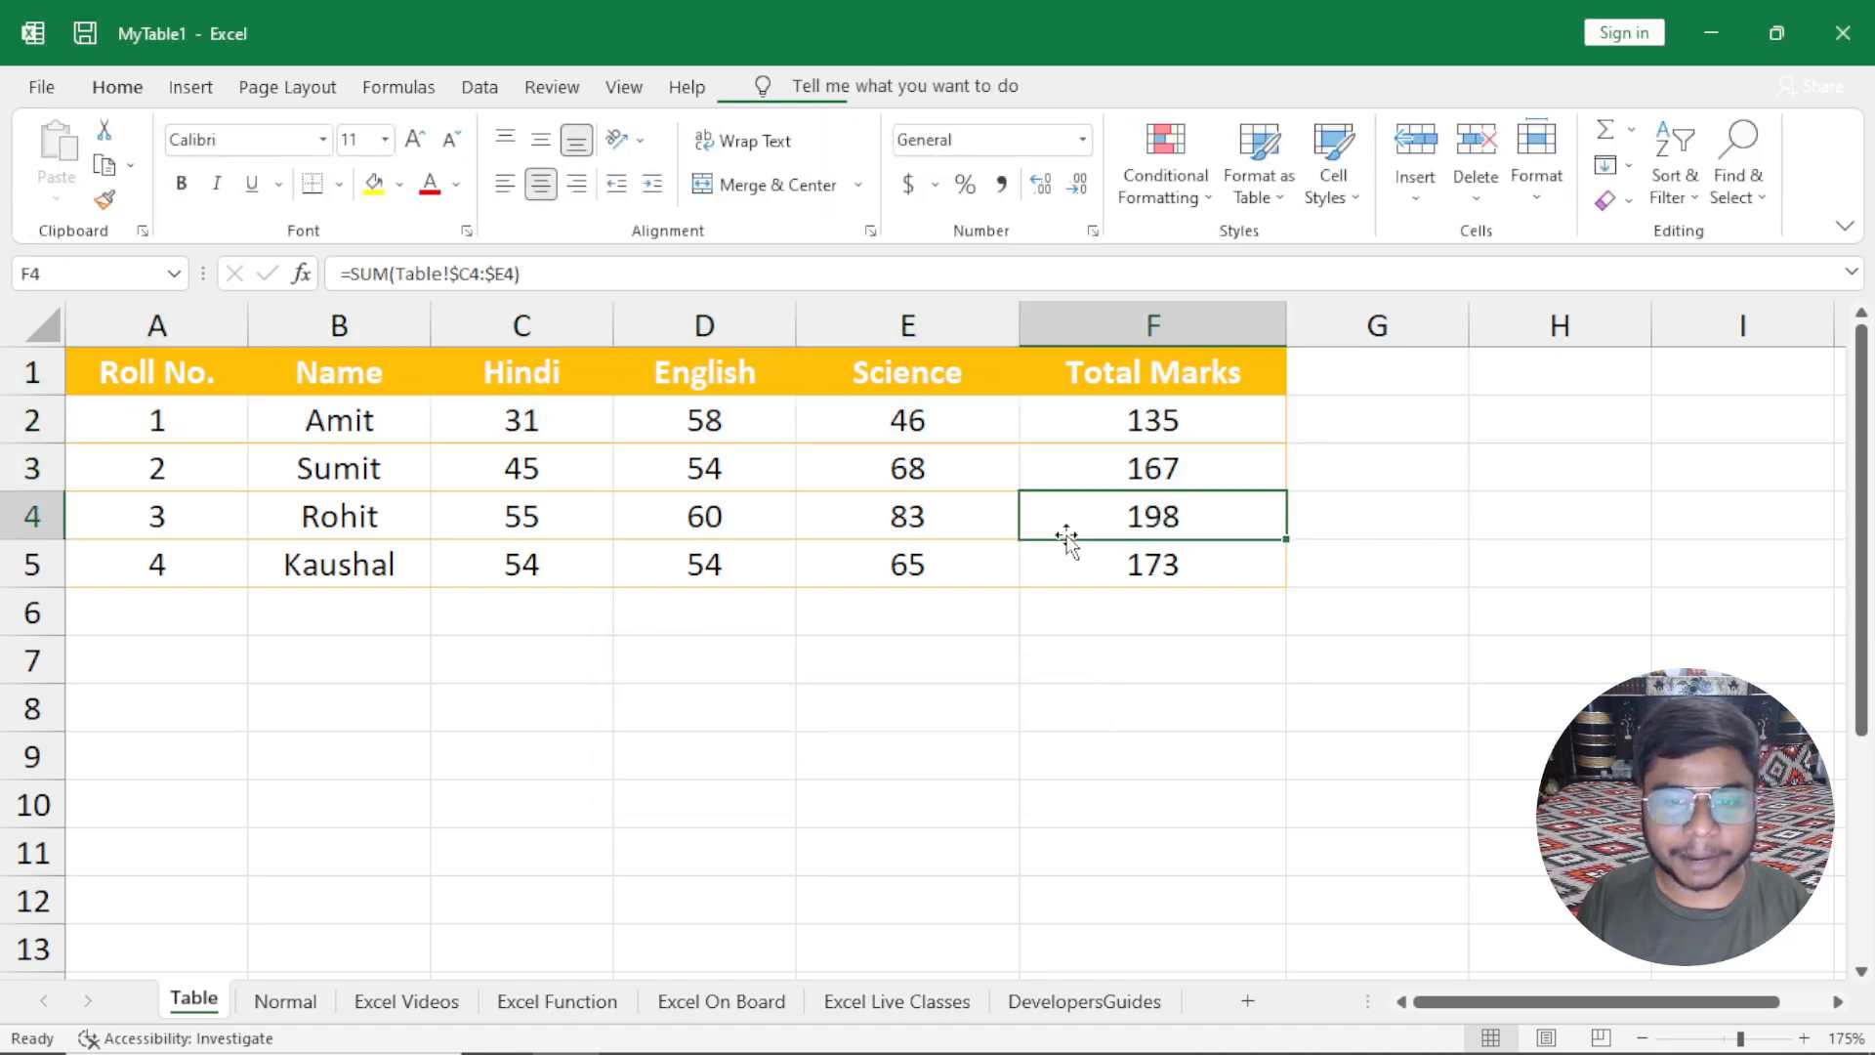
pyautogui.click(860, 478)
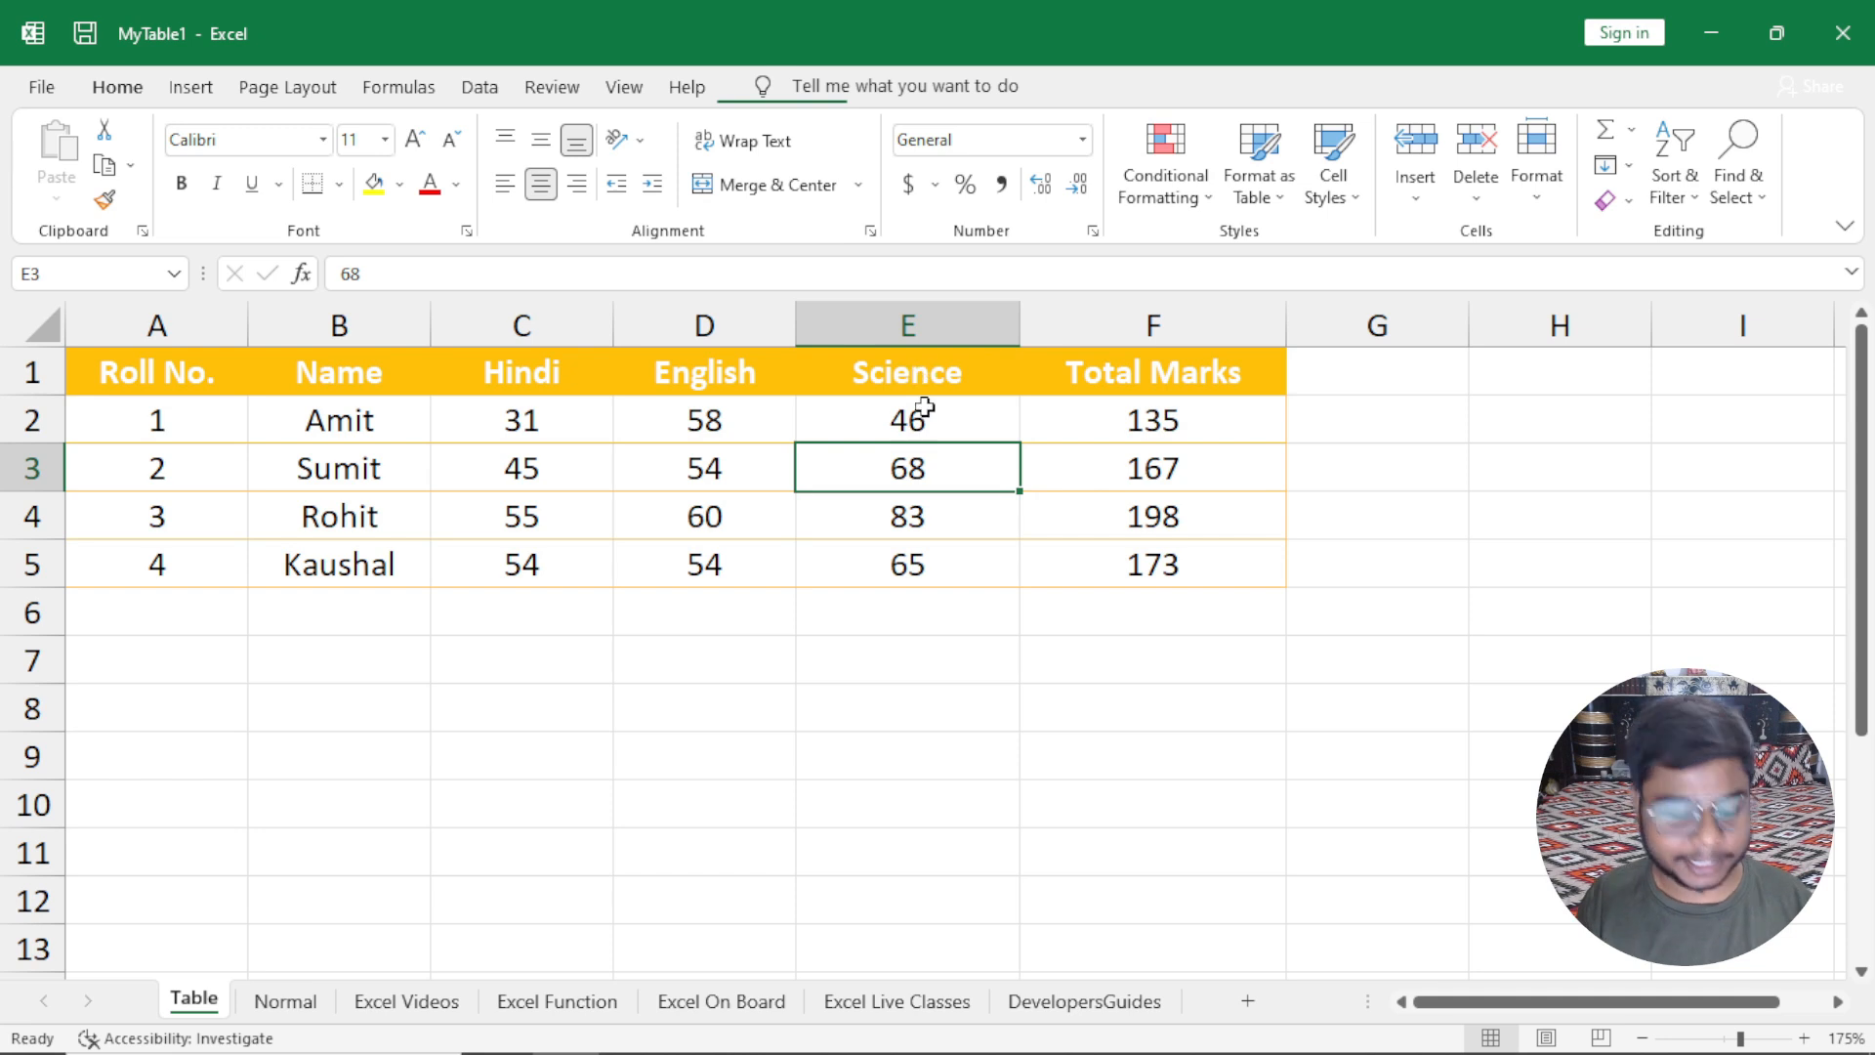
pyautogui.press('Left')
pyautogui.press('Right')
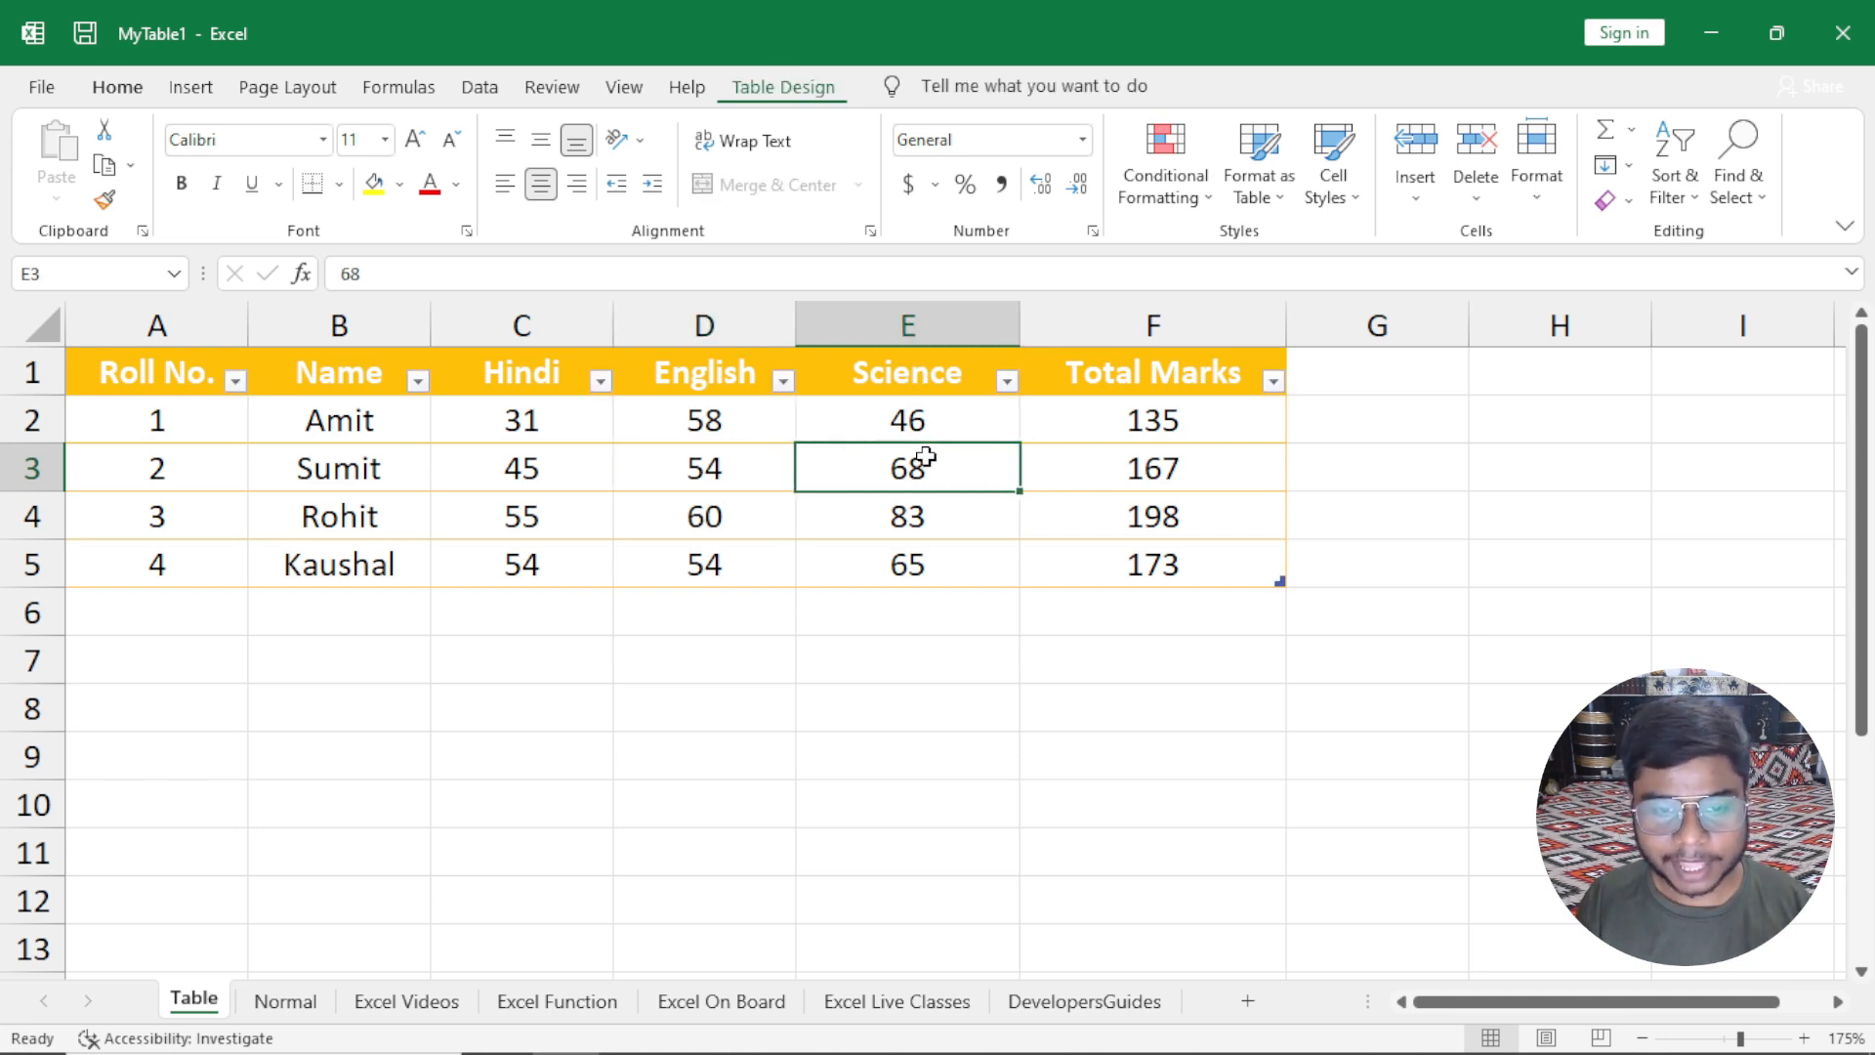
# Apply the plain, unformatted Light table style to the marks table.
pyautogui.click(757, 90)
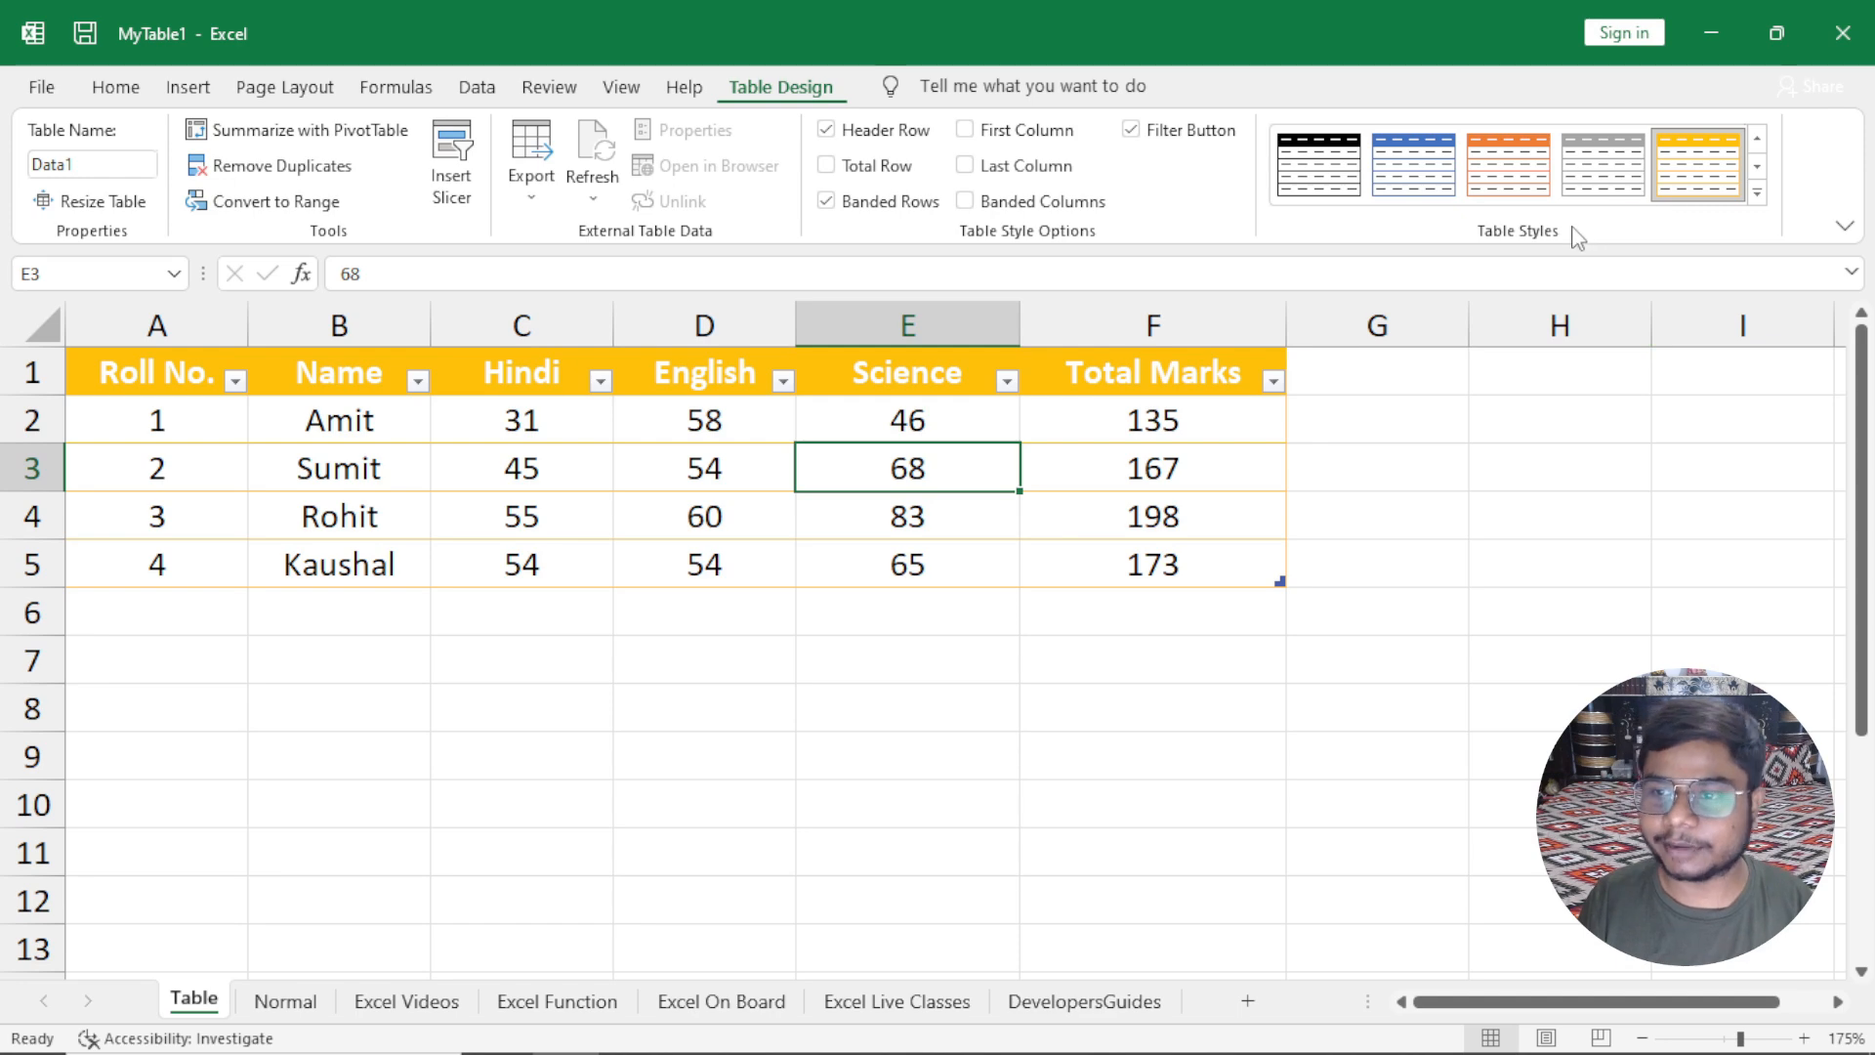
pyautogui.click(1759, 205)
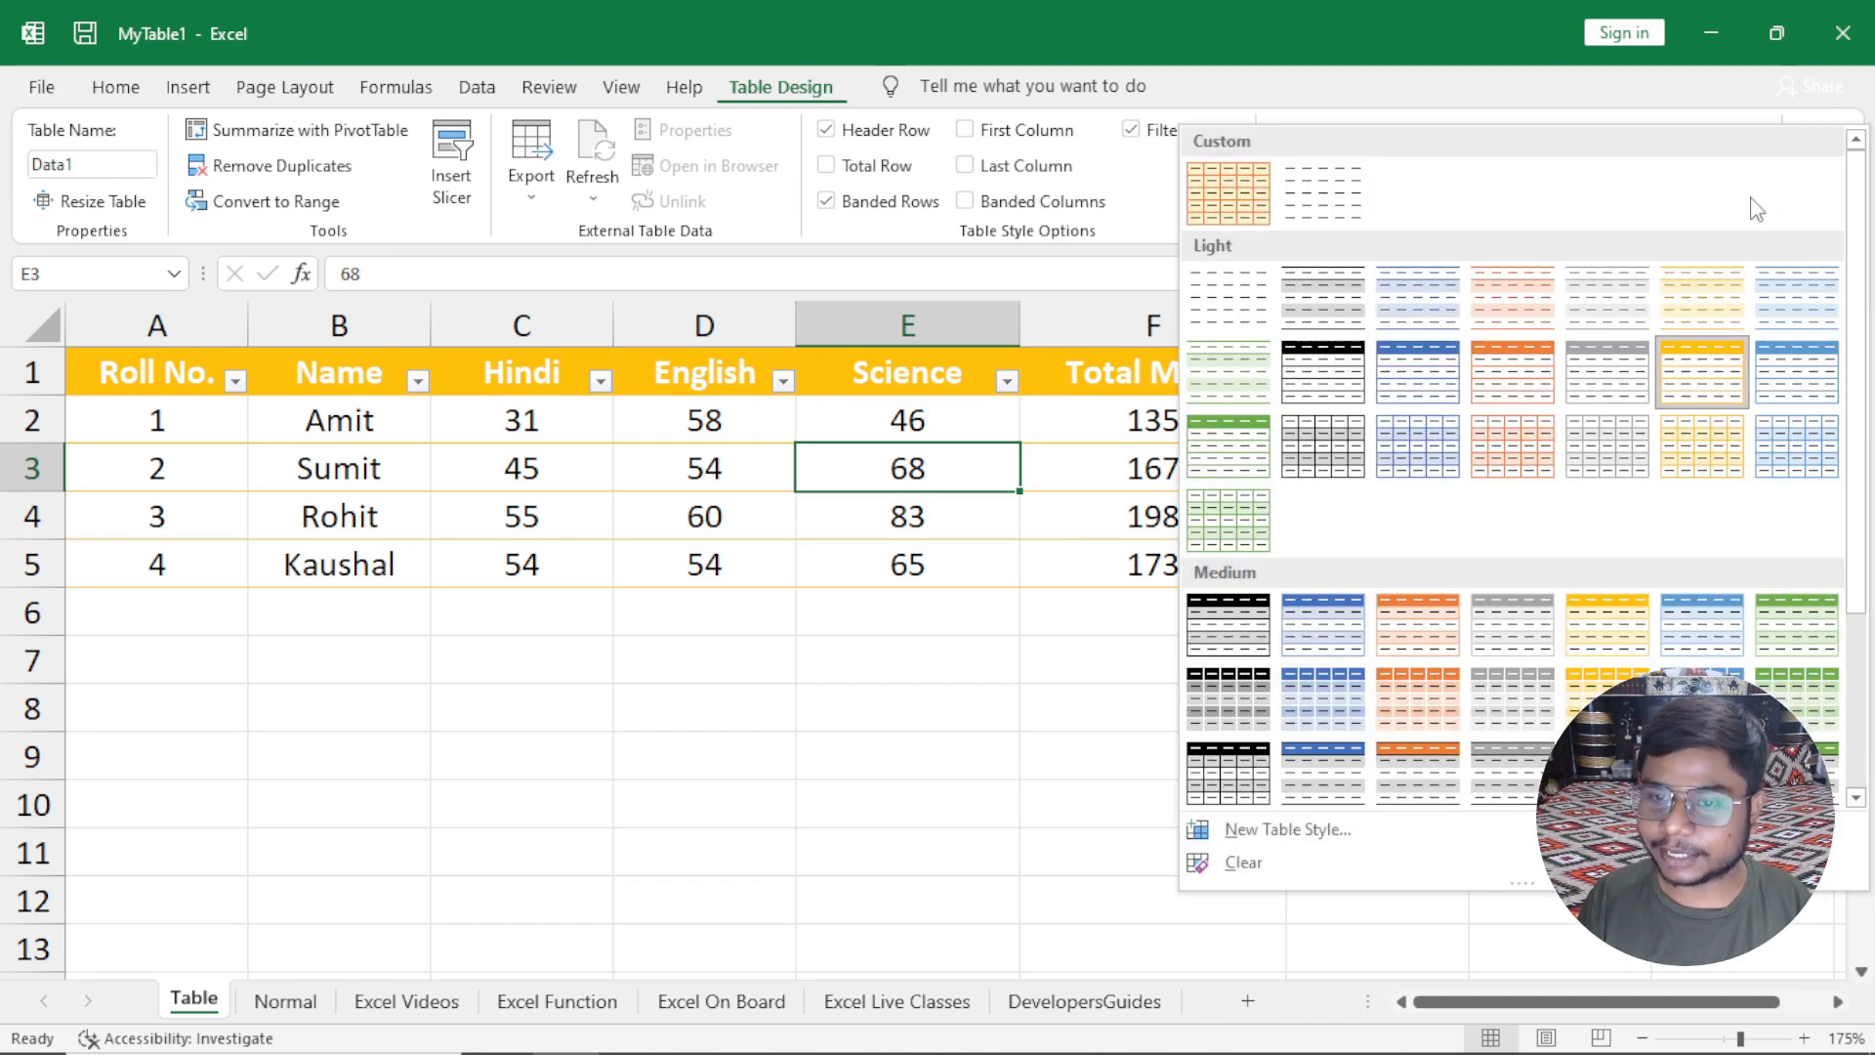
pyautogui.click(1239, 311)
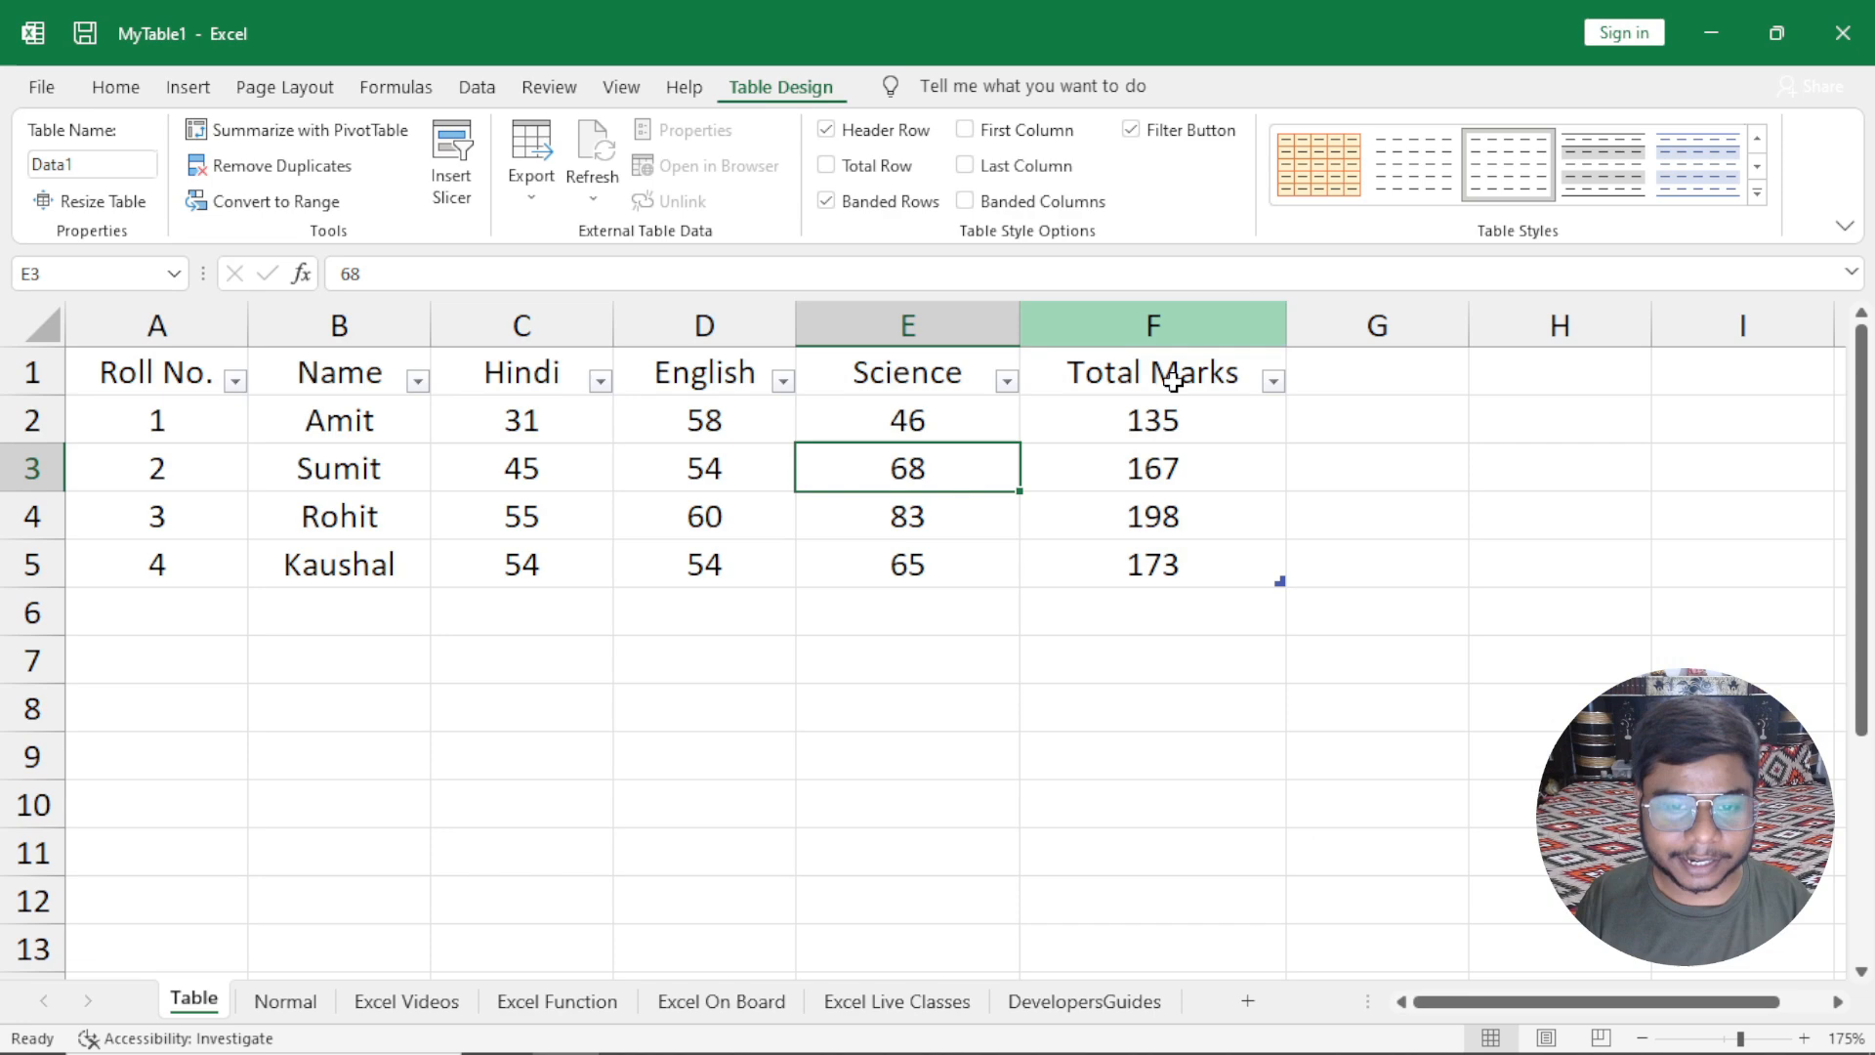
# Convert the unformatted marks table to a normal range and select its Roll No. header cell.
pyautogui.click(529, 467)
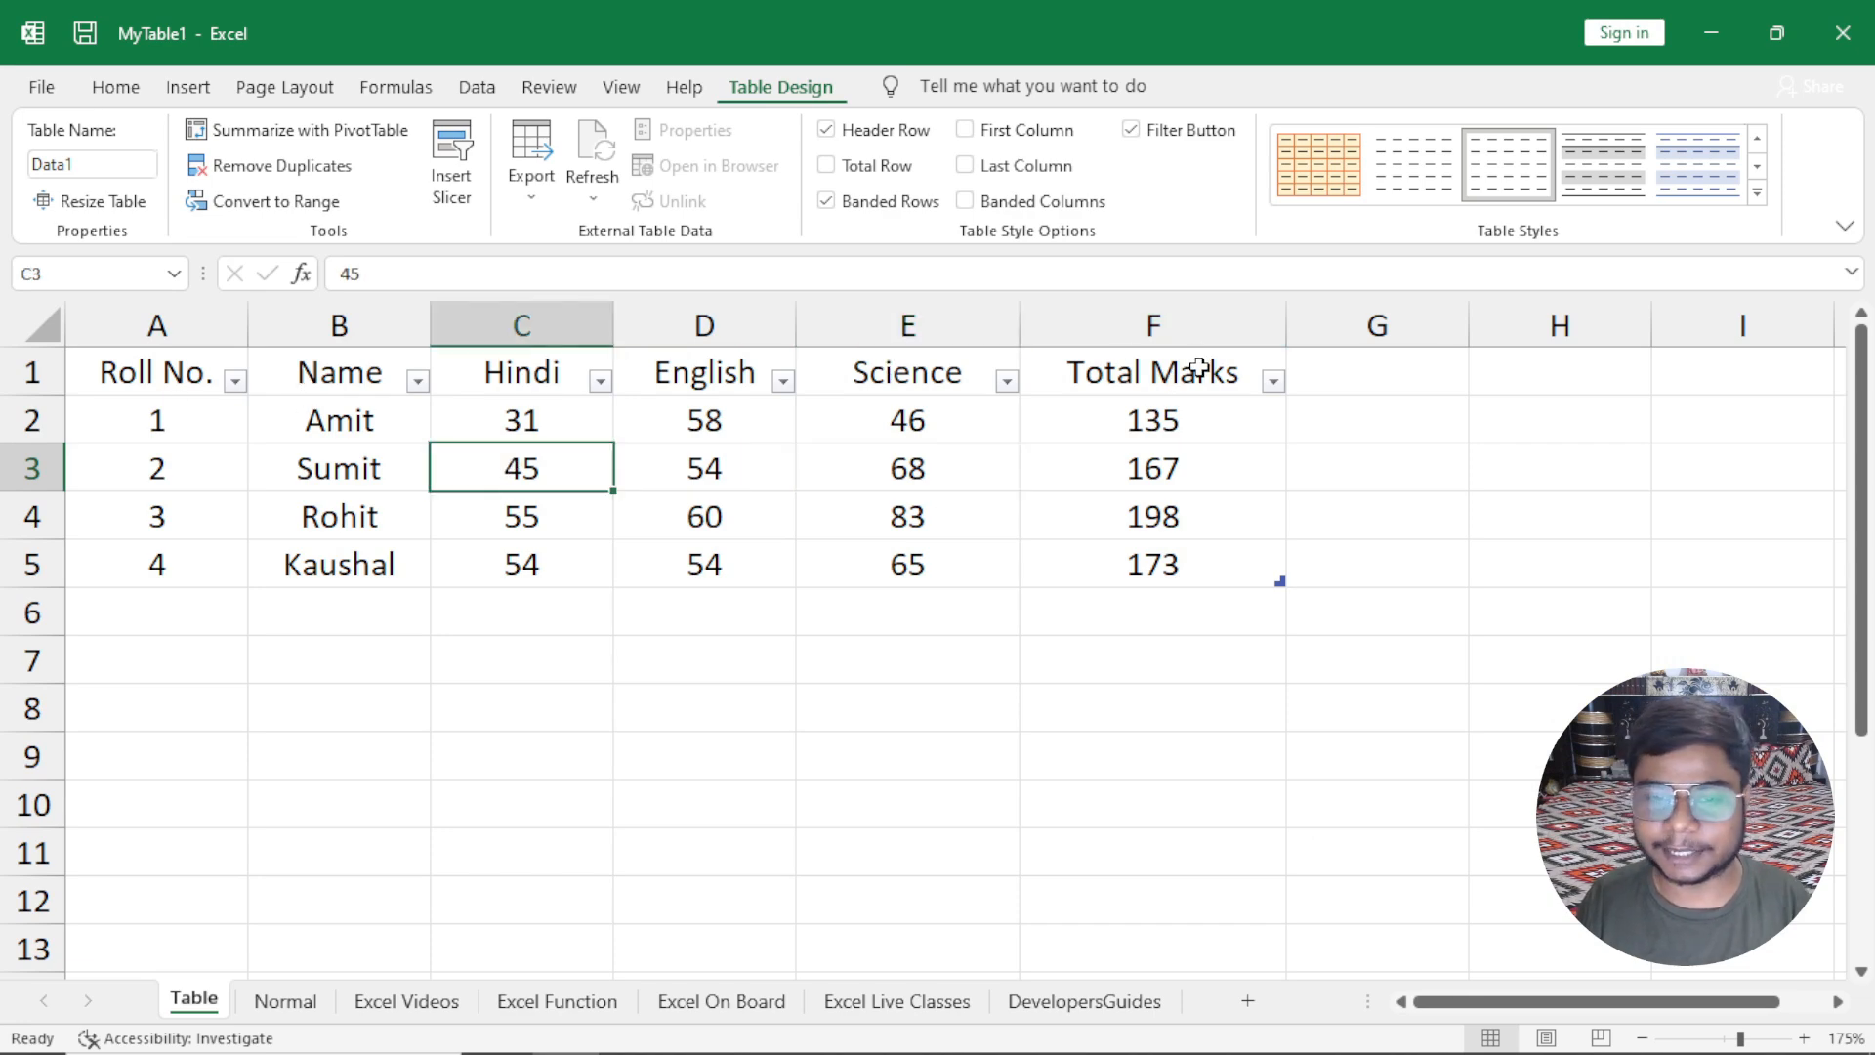
pyautogui.click(323, 206)
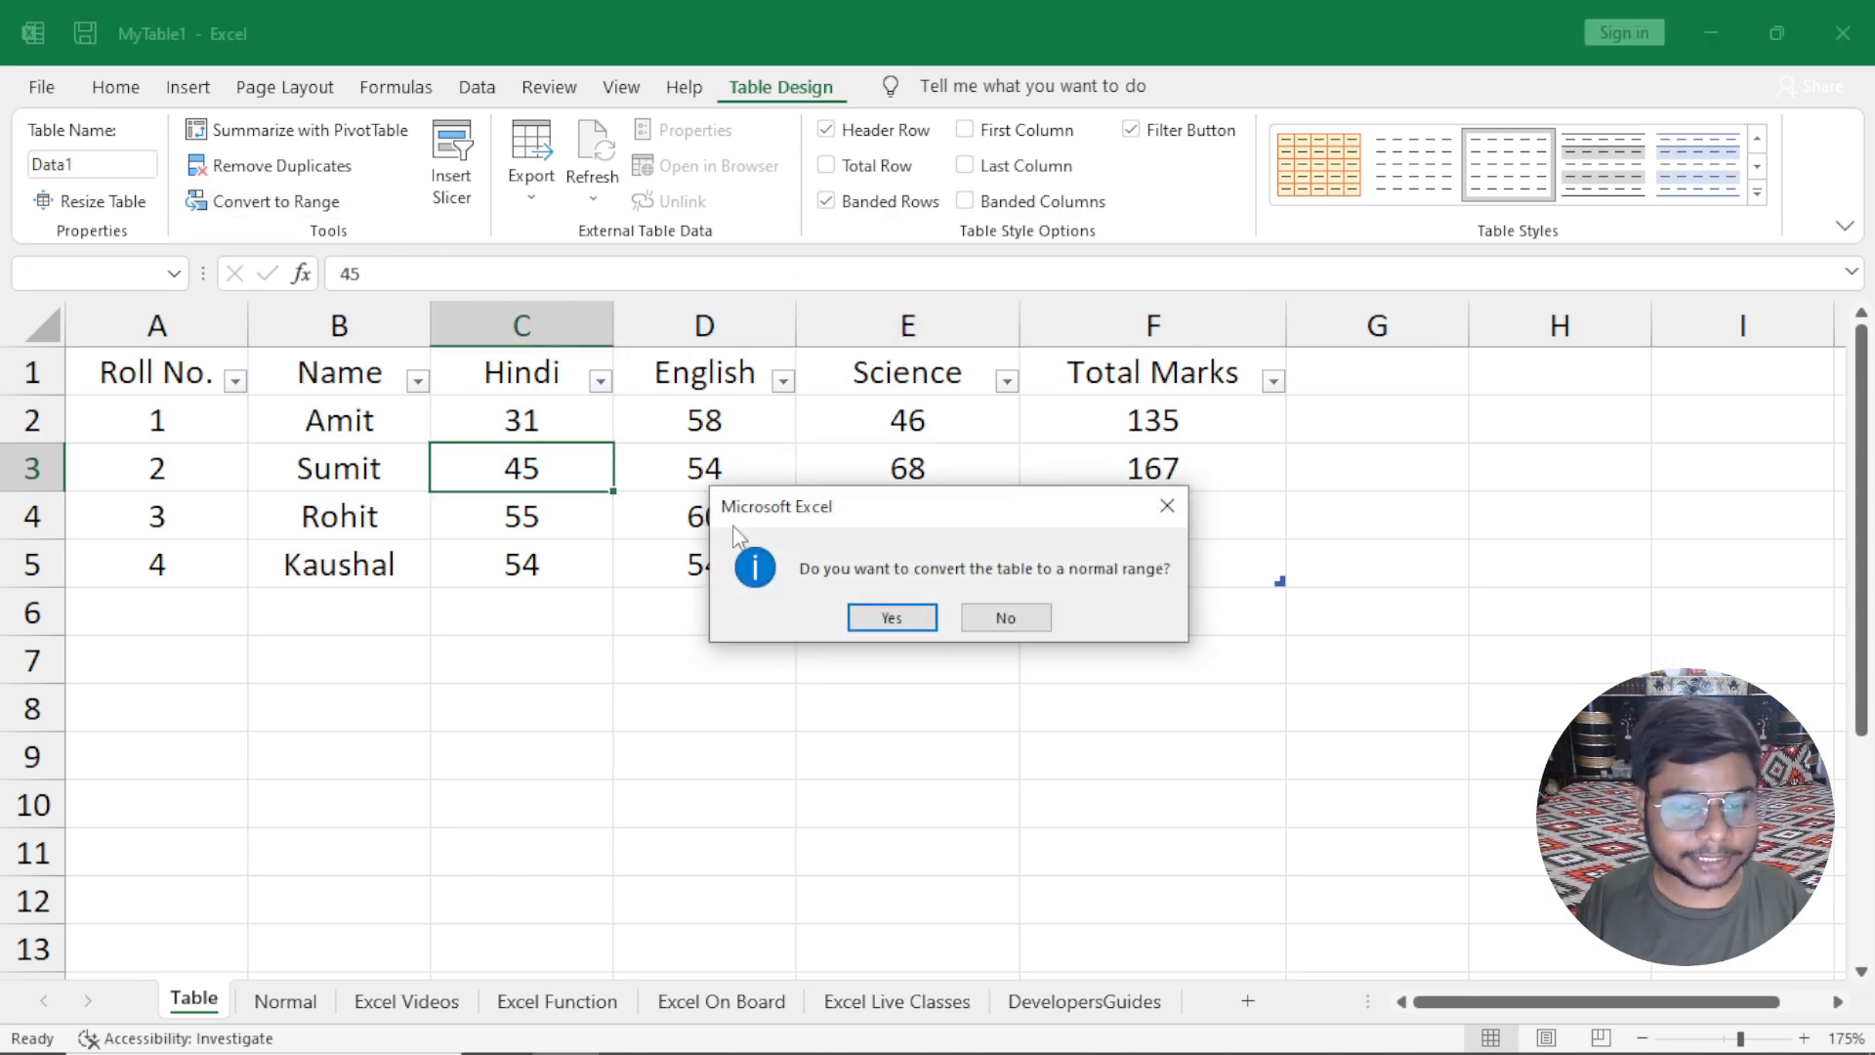
pyautogui.click(884, 618)
pyautogui.click(687, 586)
pyautogui.click(286, 418)
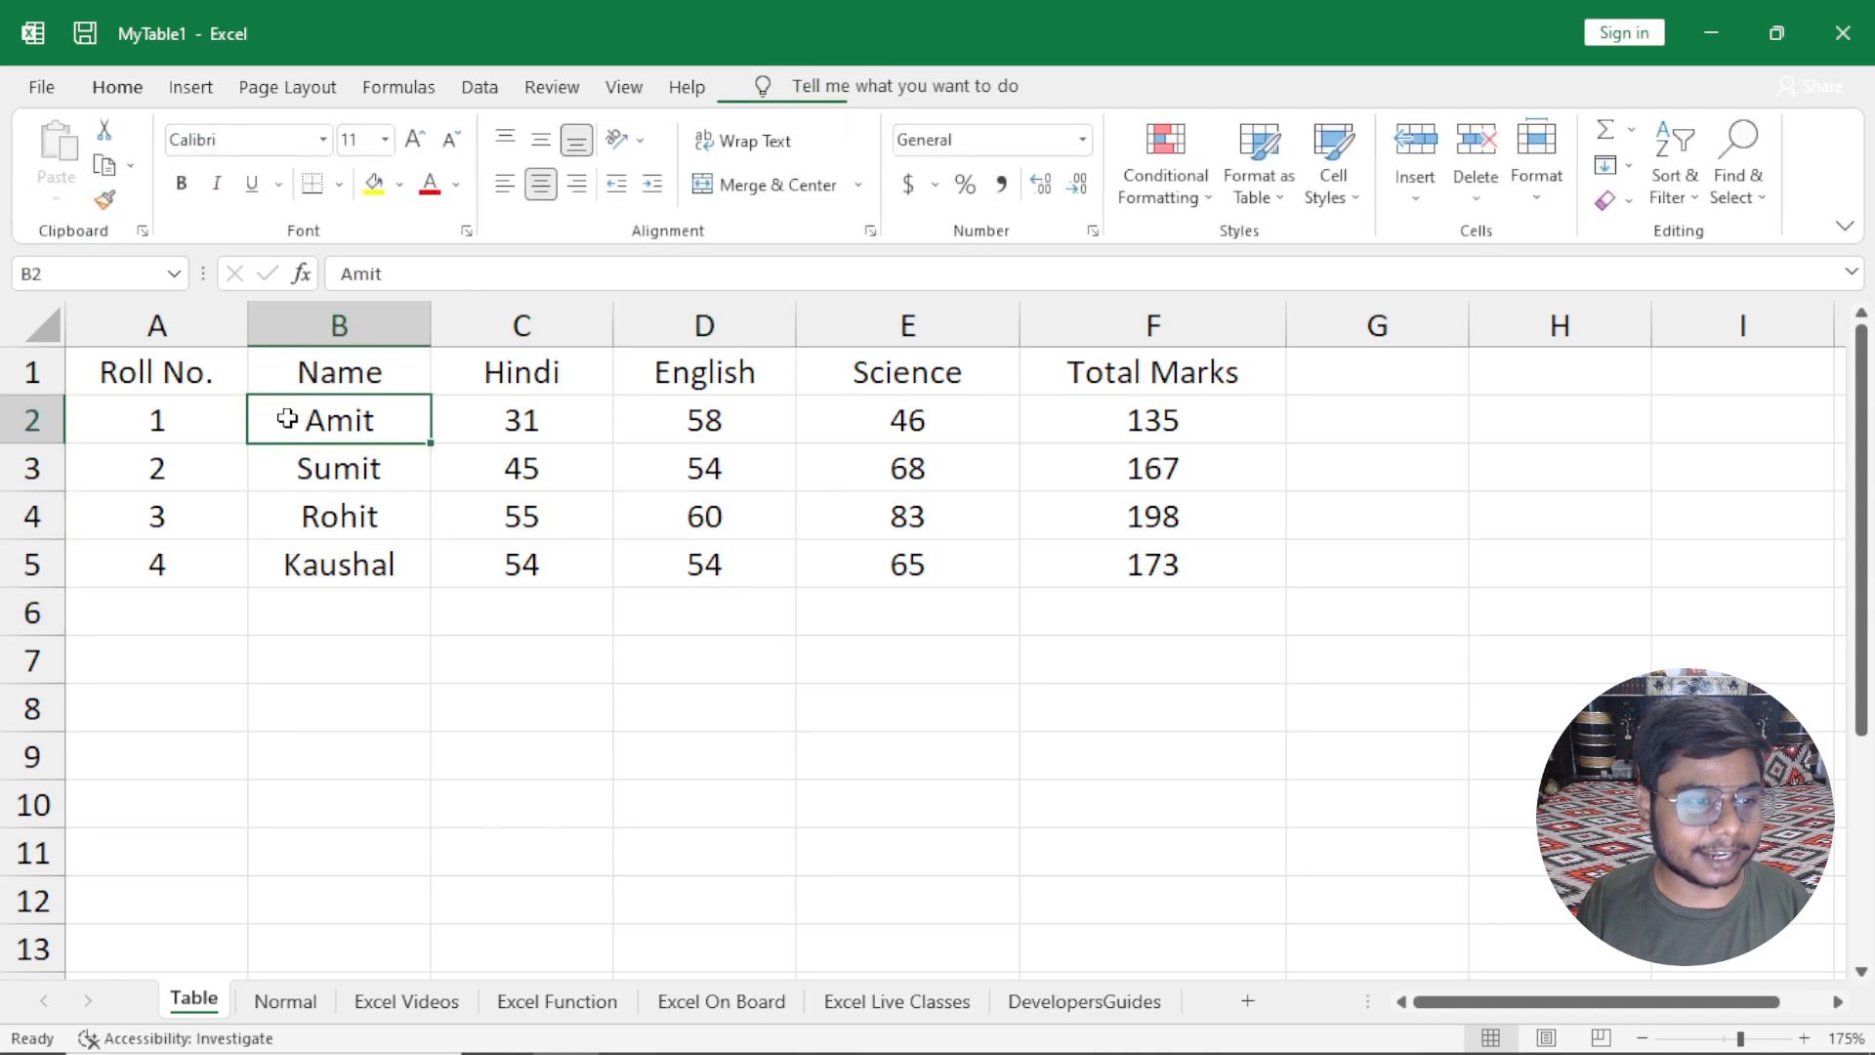
pyautogui.click(211, 376)
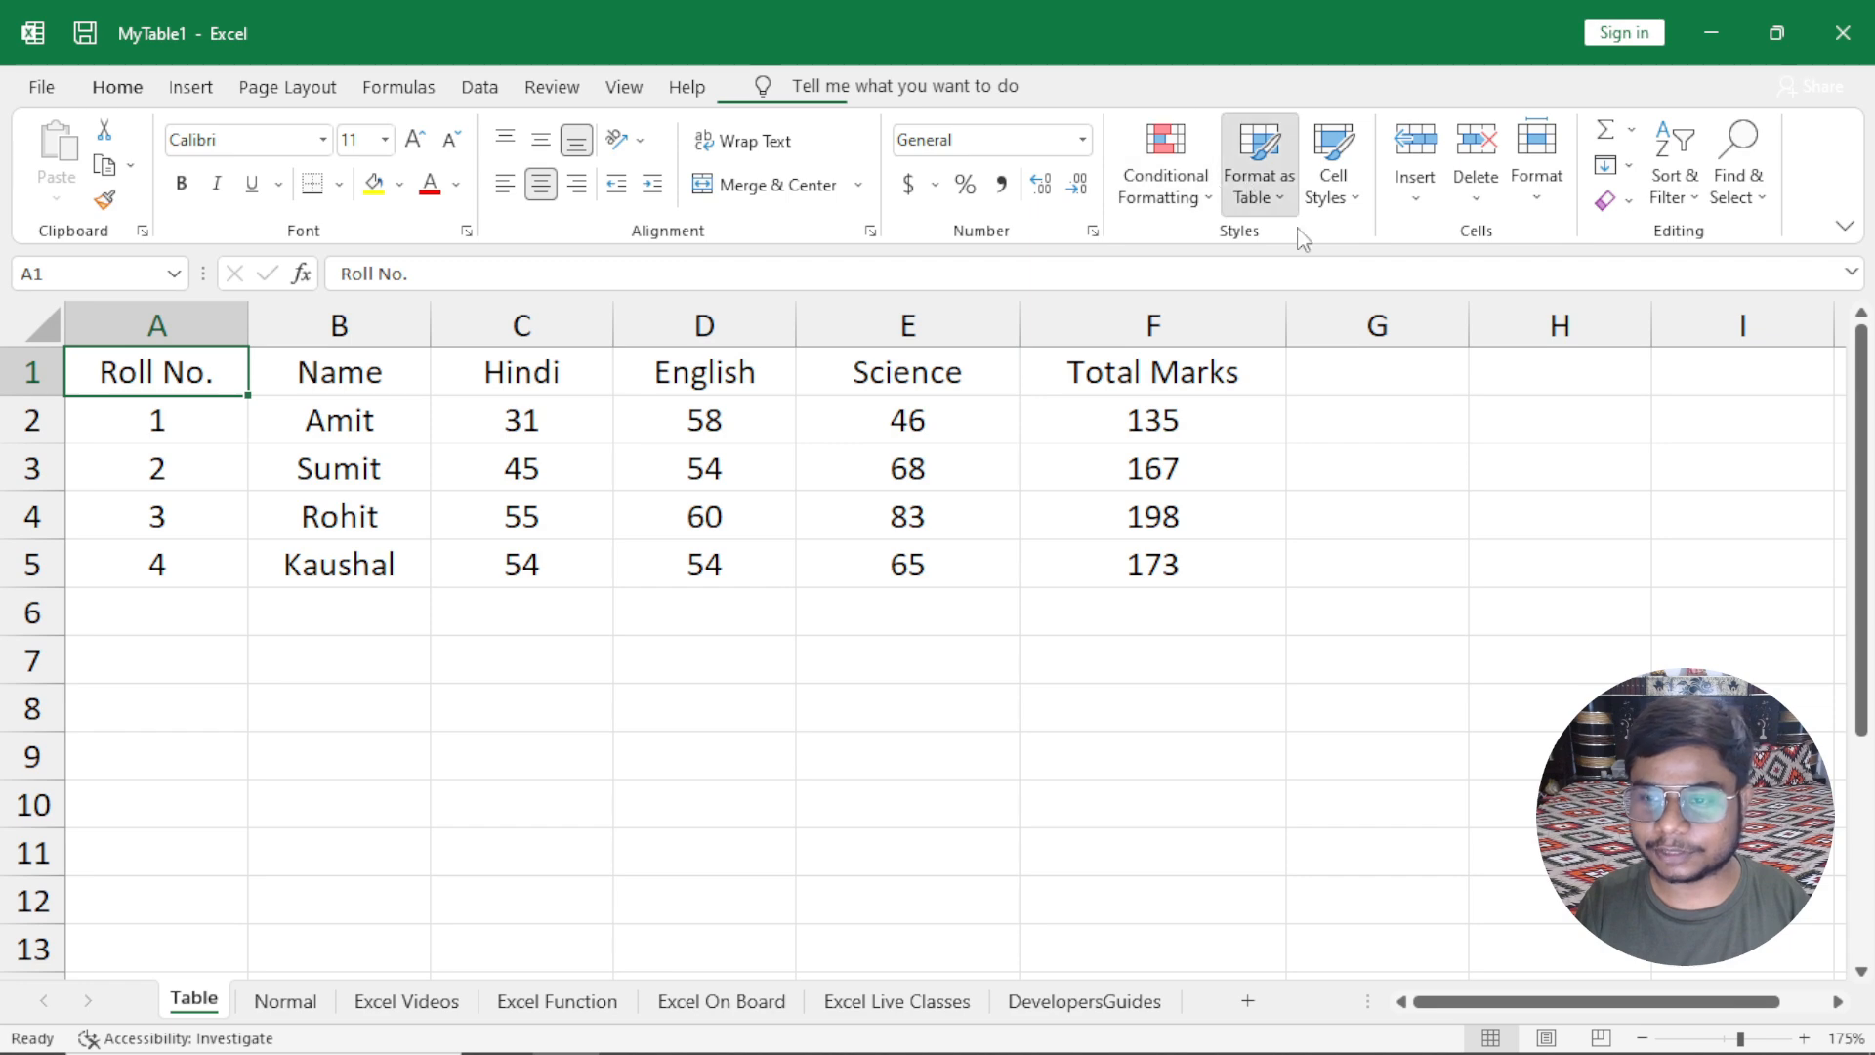
# Format the marks range A1:F5 as a table with headers, using the gold Light style with a filled header row.
pyautogui.click(1258, 171)
pyautogui.click(1585, 486)
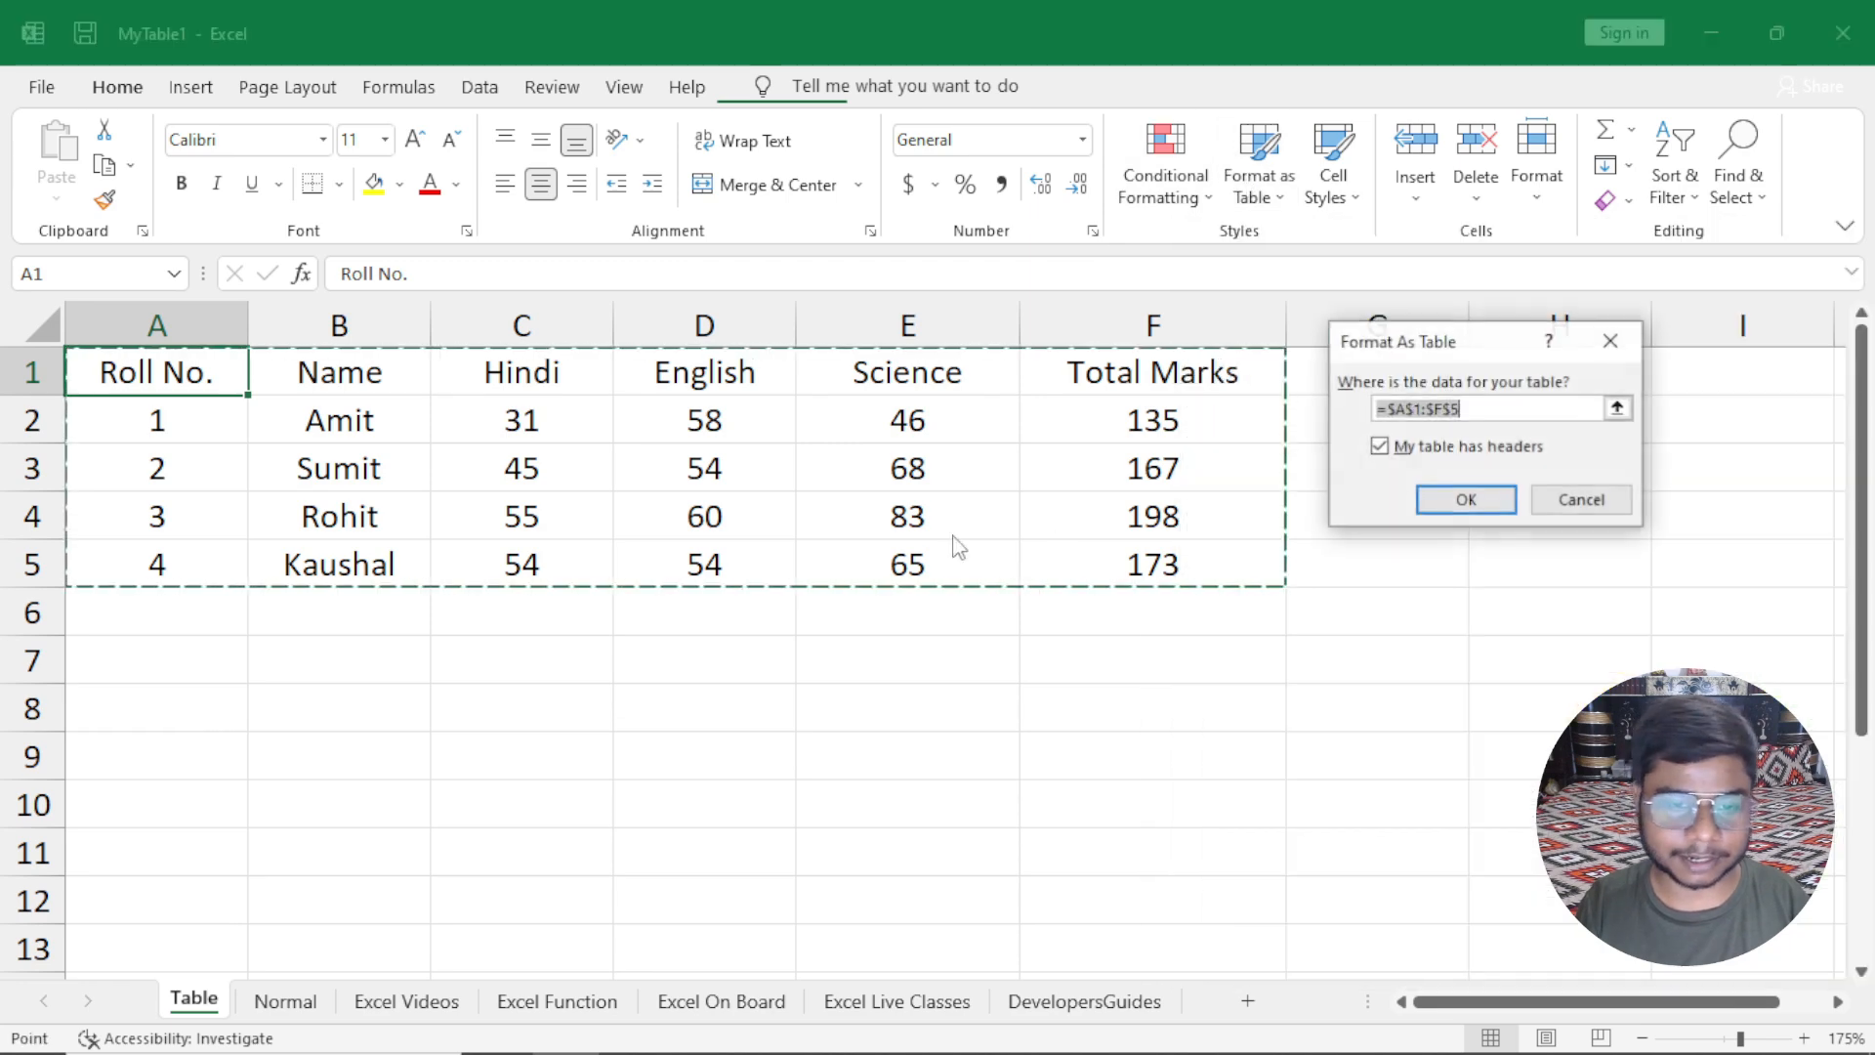
pyautogui.click(1466, 499)
pyautogui.click(816, 537)
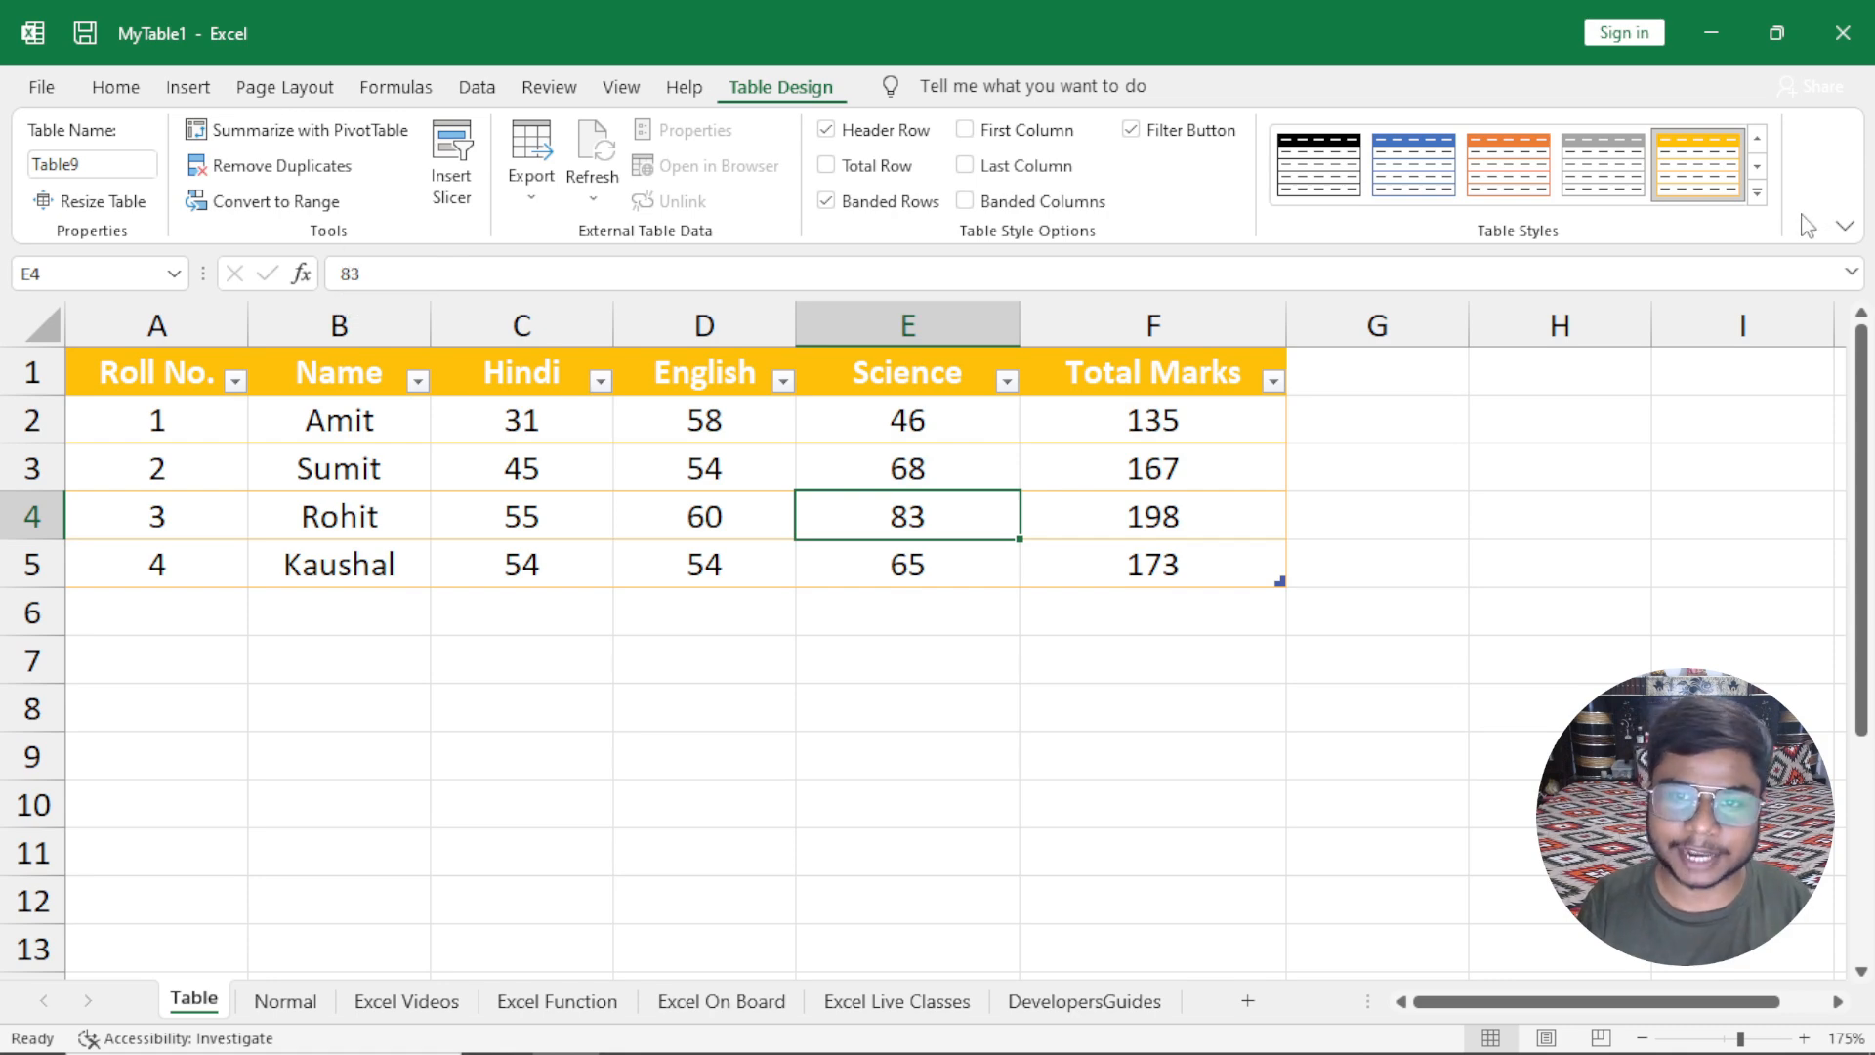
pyautogui.click(1757, 194)
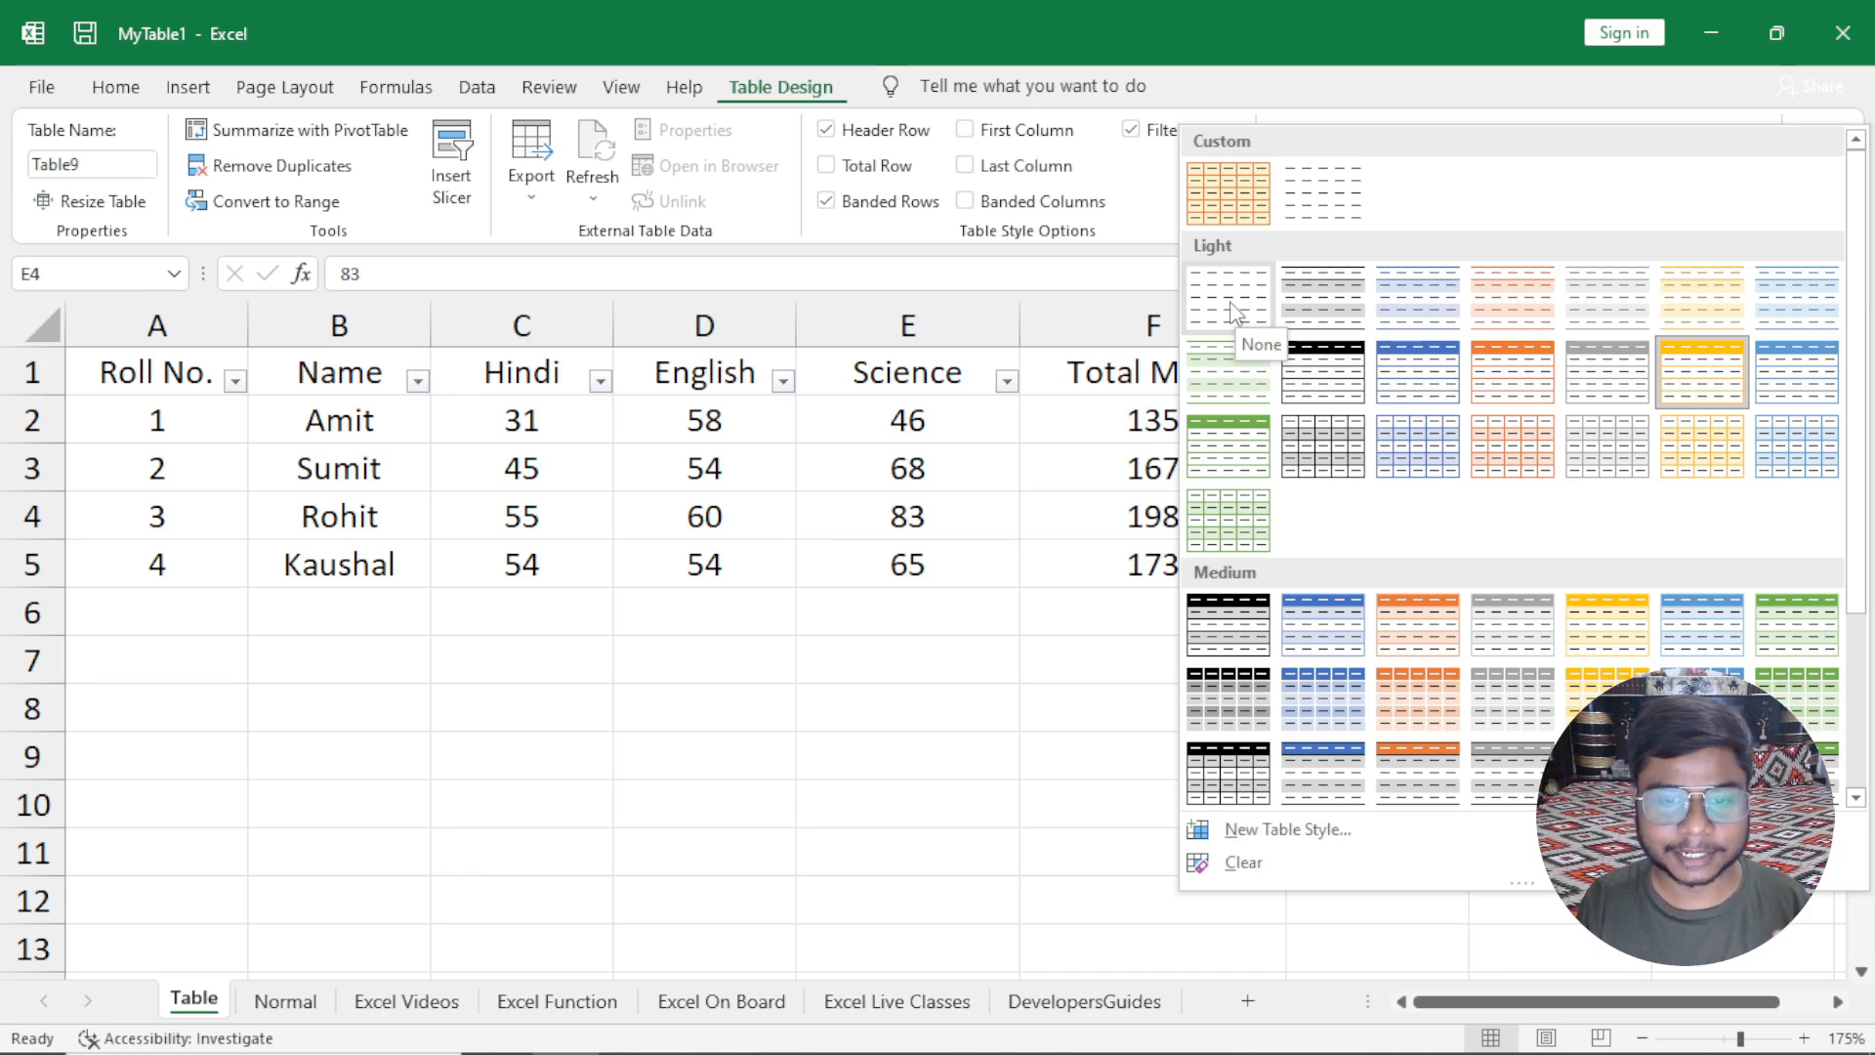
pyautogui.click(810, 659)
# Resize columns A to F together to one equal, slightly narrower width, undoing the overly wide attempt.
pyautogui.moveTo(156, 325); pyautogui.dragTo(1163, 342)
pyautogui.moveTo(1285, 325); pyautogui.dragTo(1233, 325)
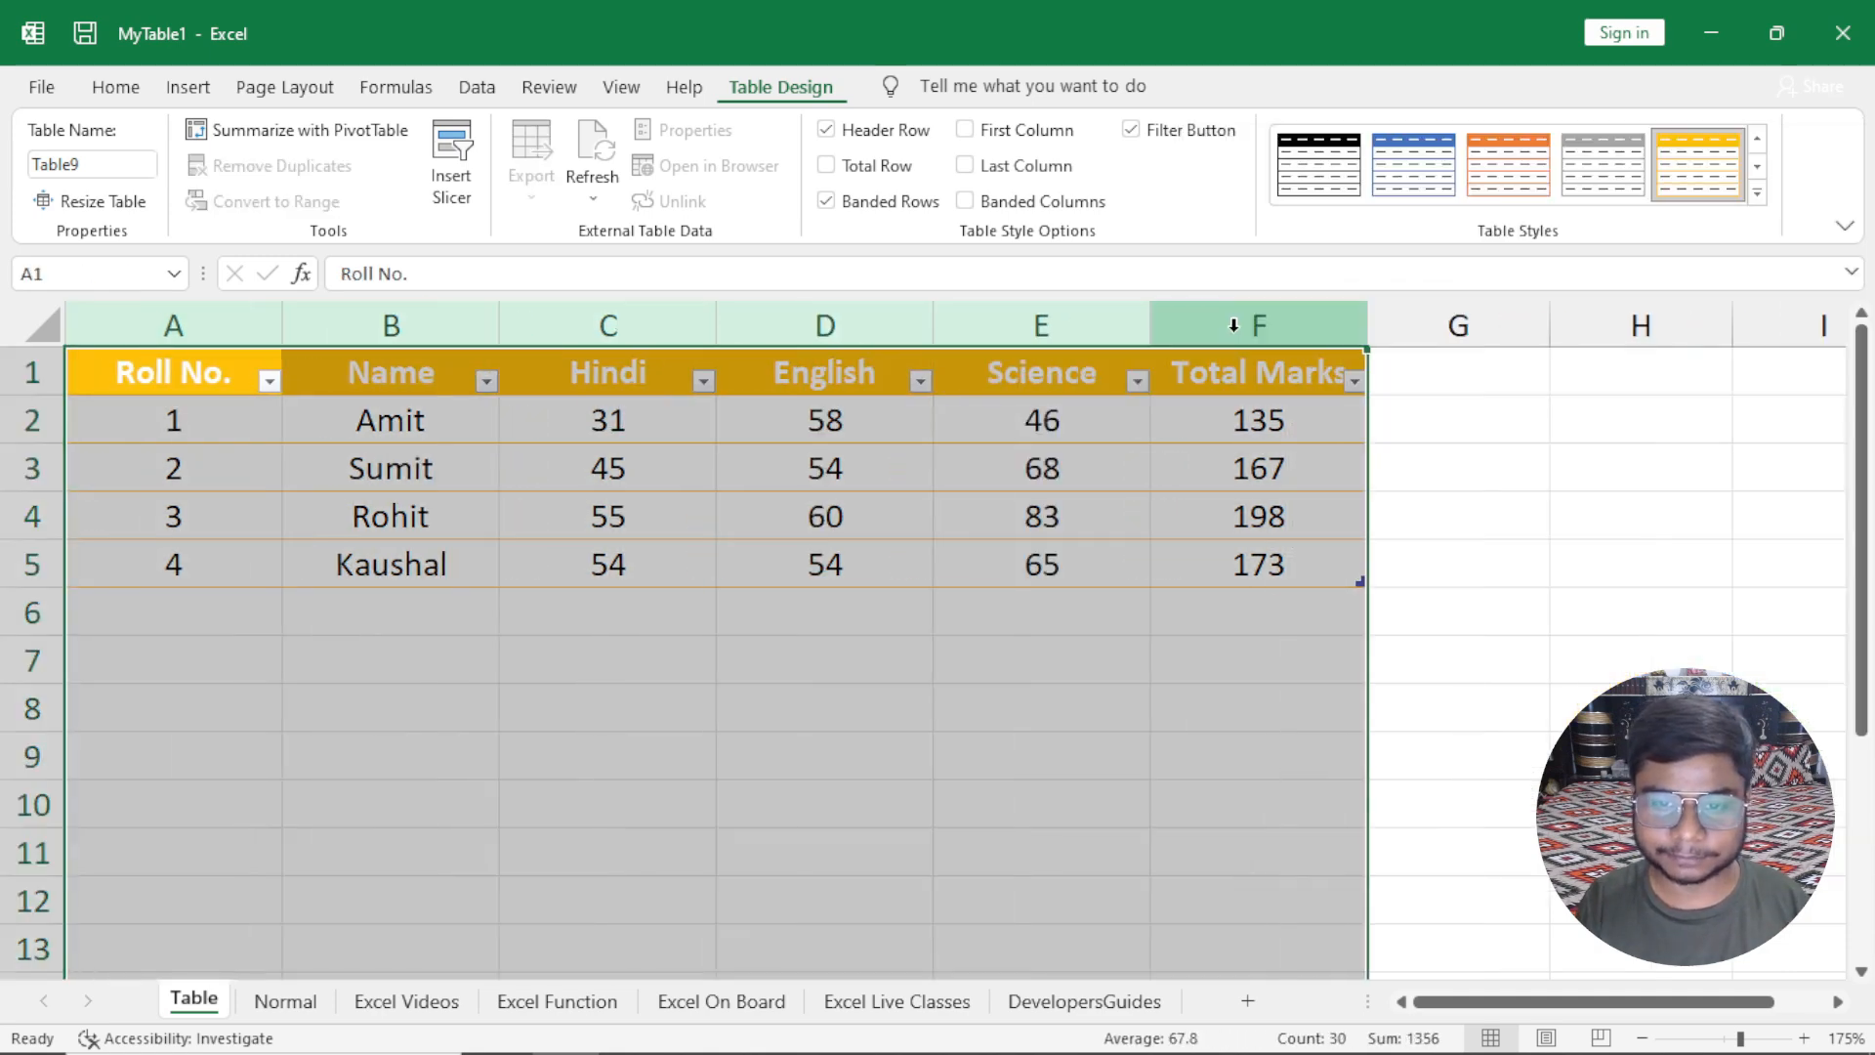
pyautogui.moveTo(1357, 322); pyautogui.dragTo(1151, 323)
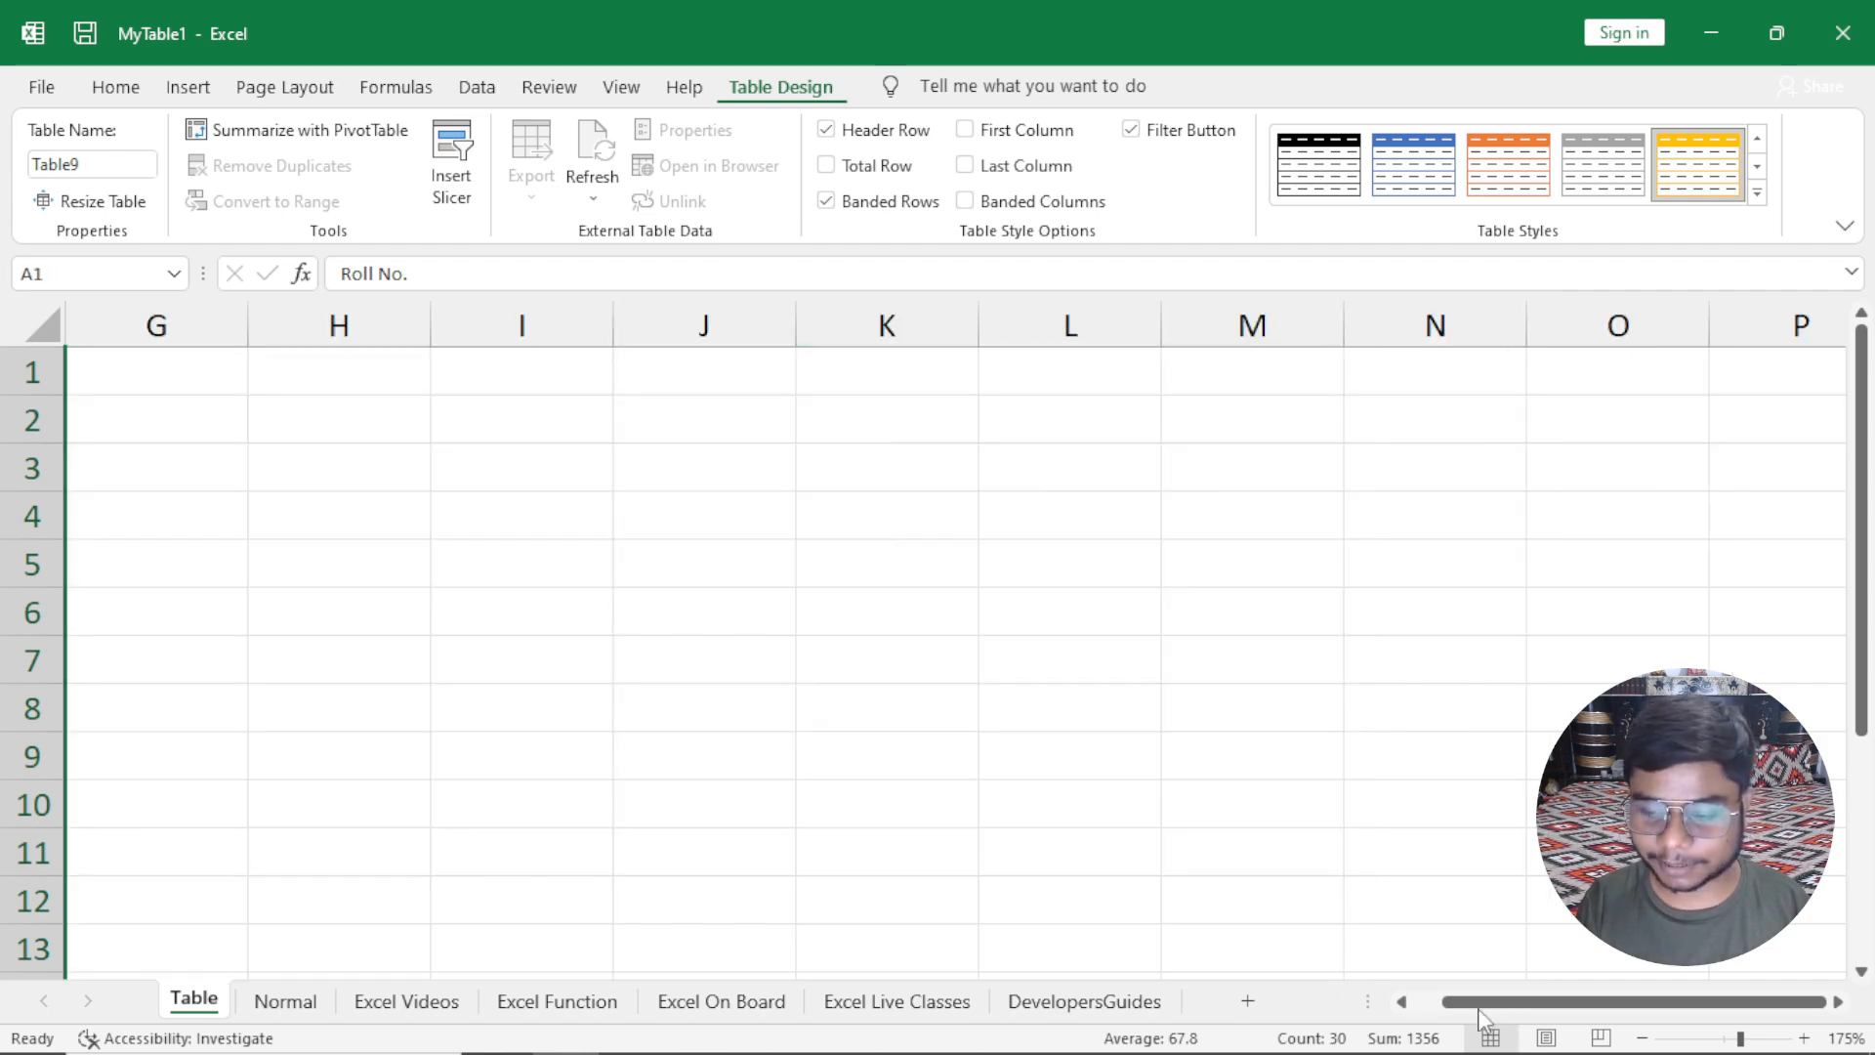
pyautogui.click(601, 605)
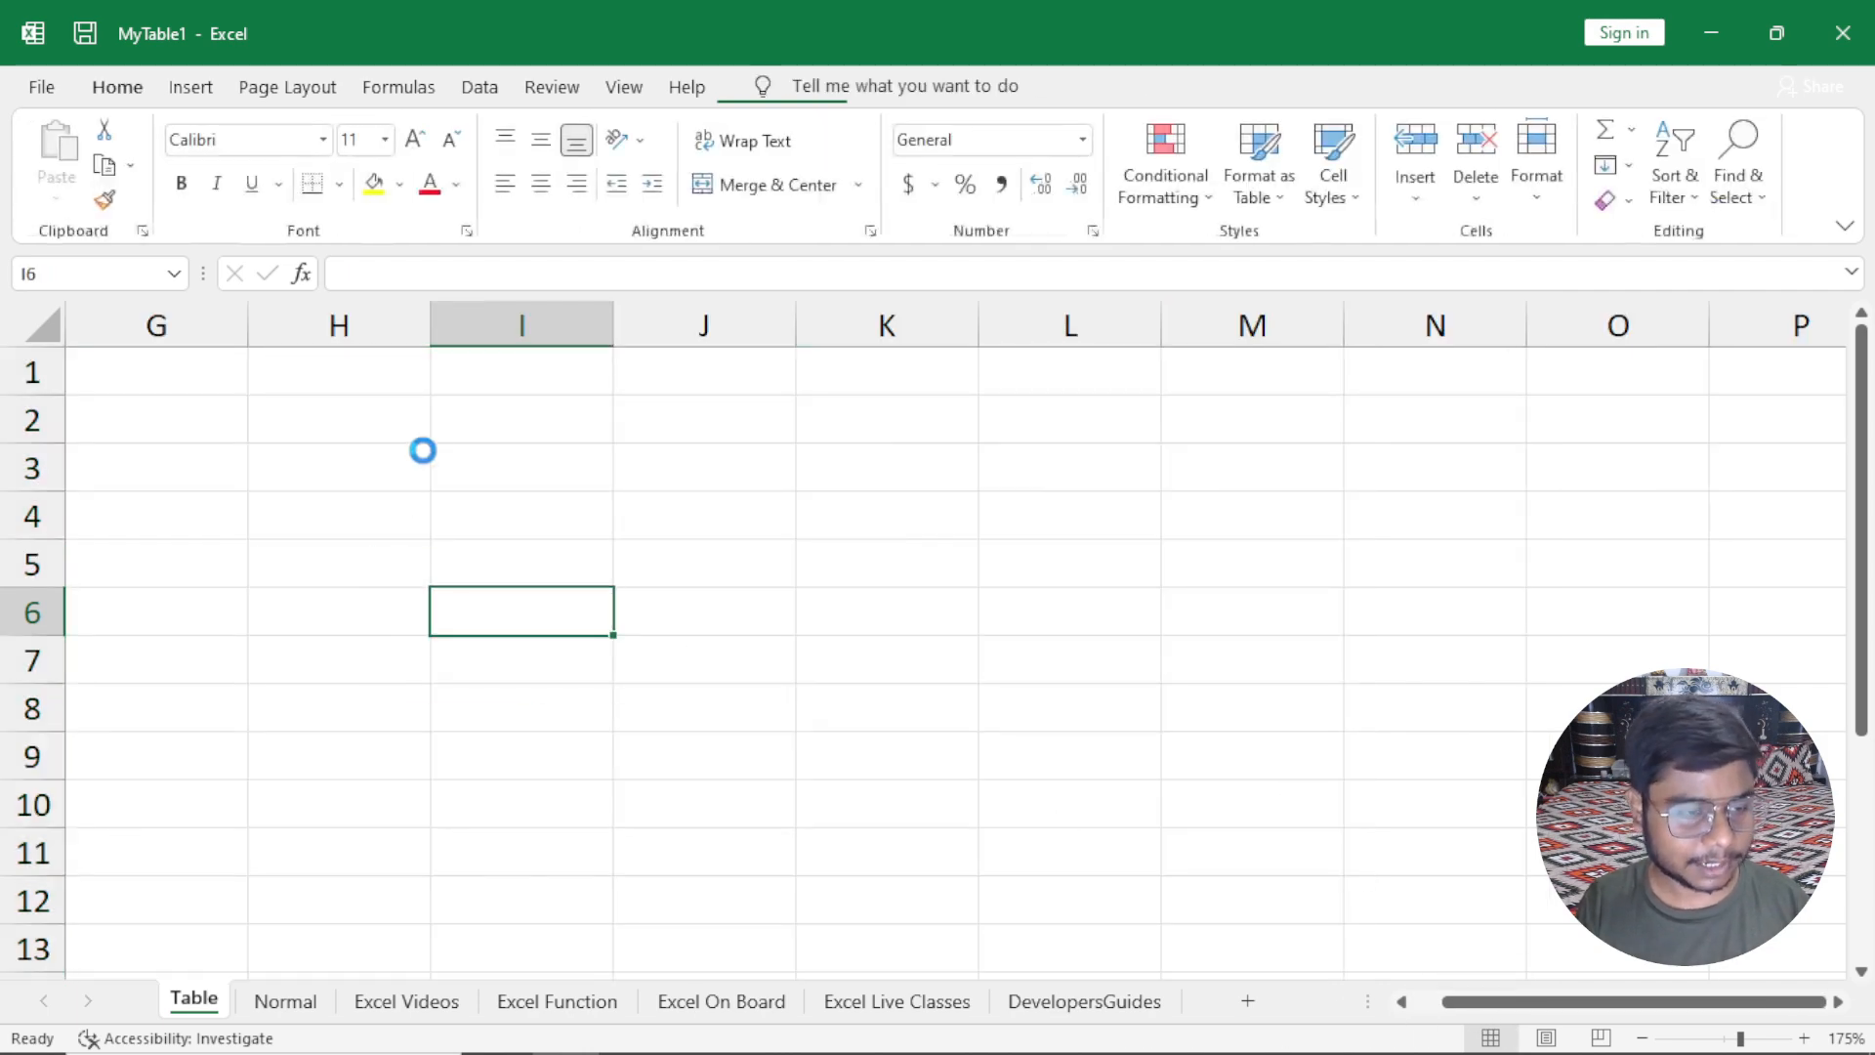
pyautogui.hotkey('ctrl', 'z')
pyautogui.moveTo(251, 335); pyautogui.dragTo(1309, 325)
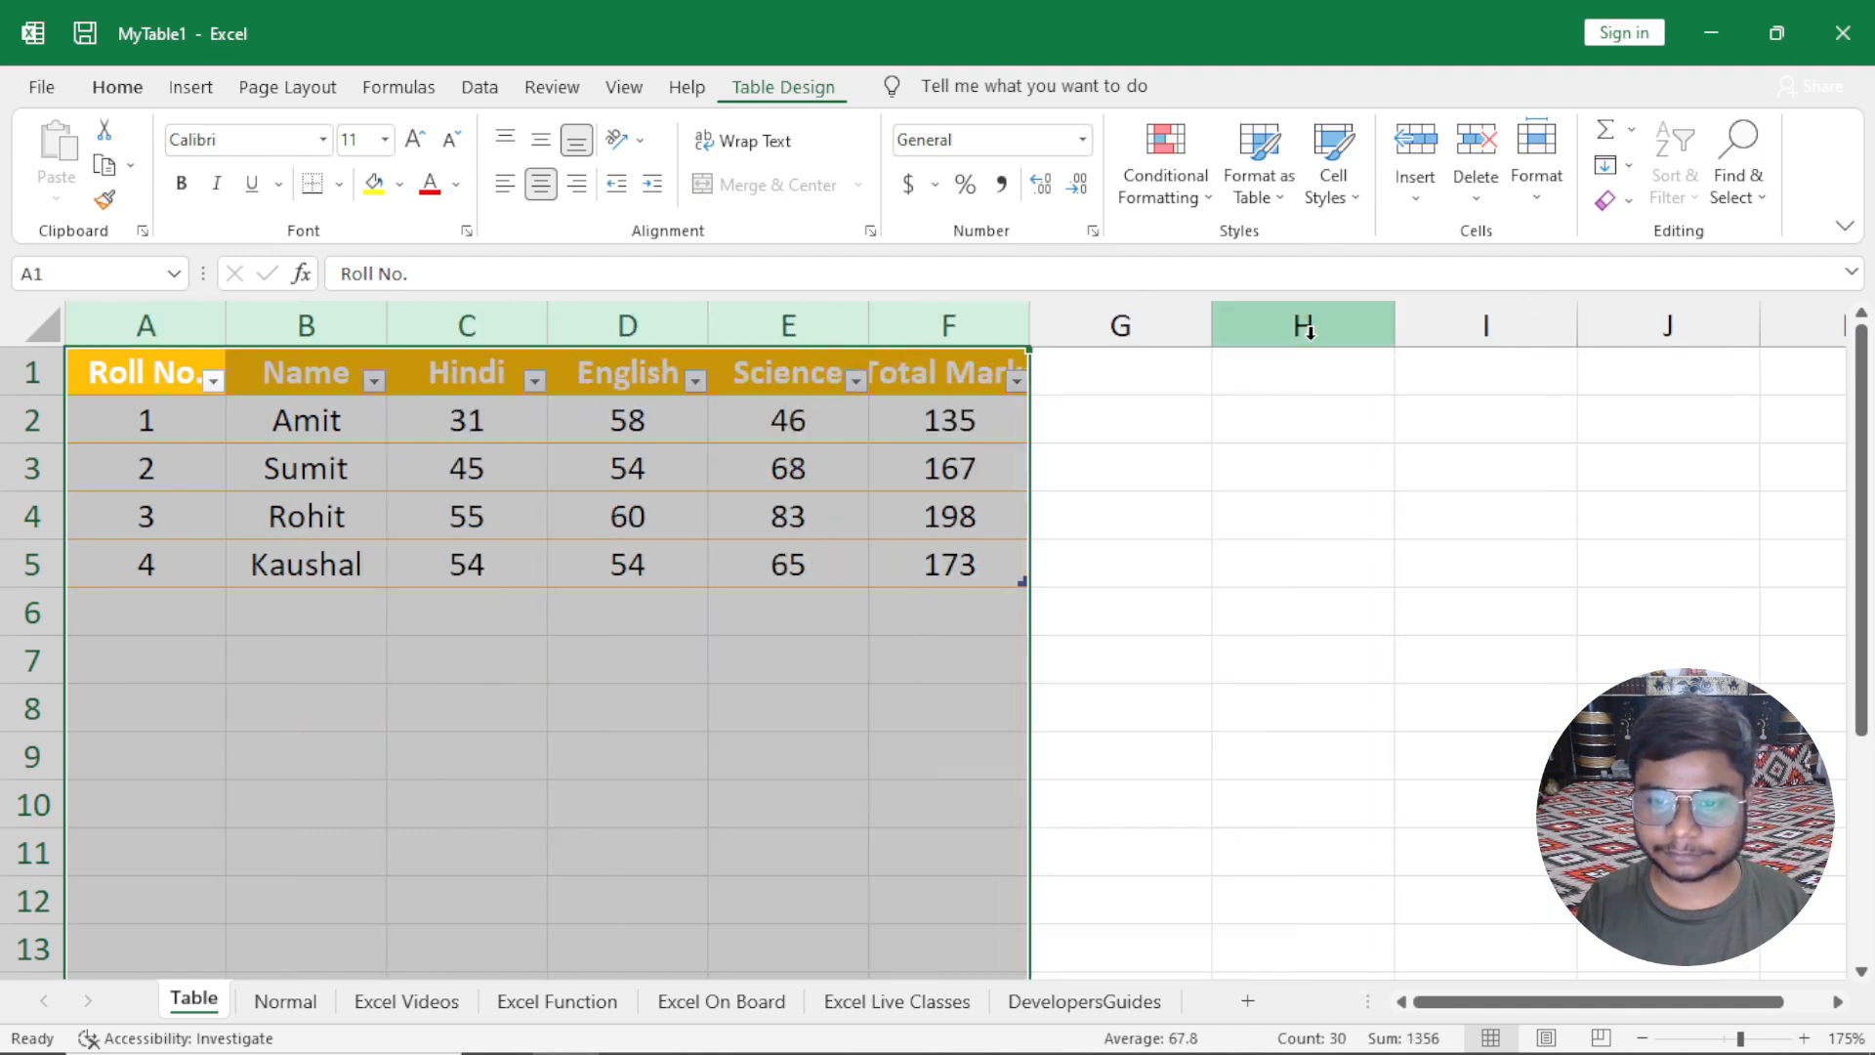
pyautogui.click(1131, 406)
pyautogui.click(796, 468)
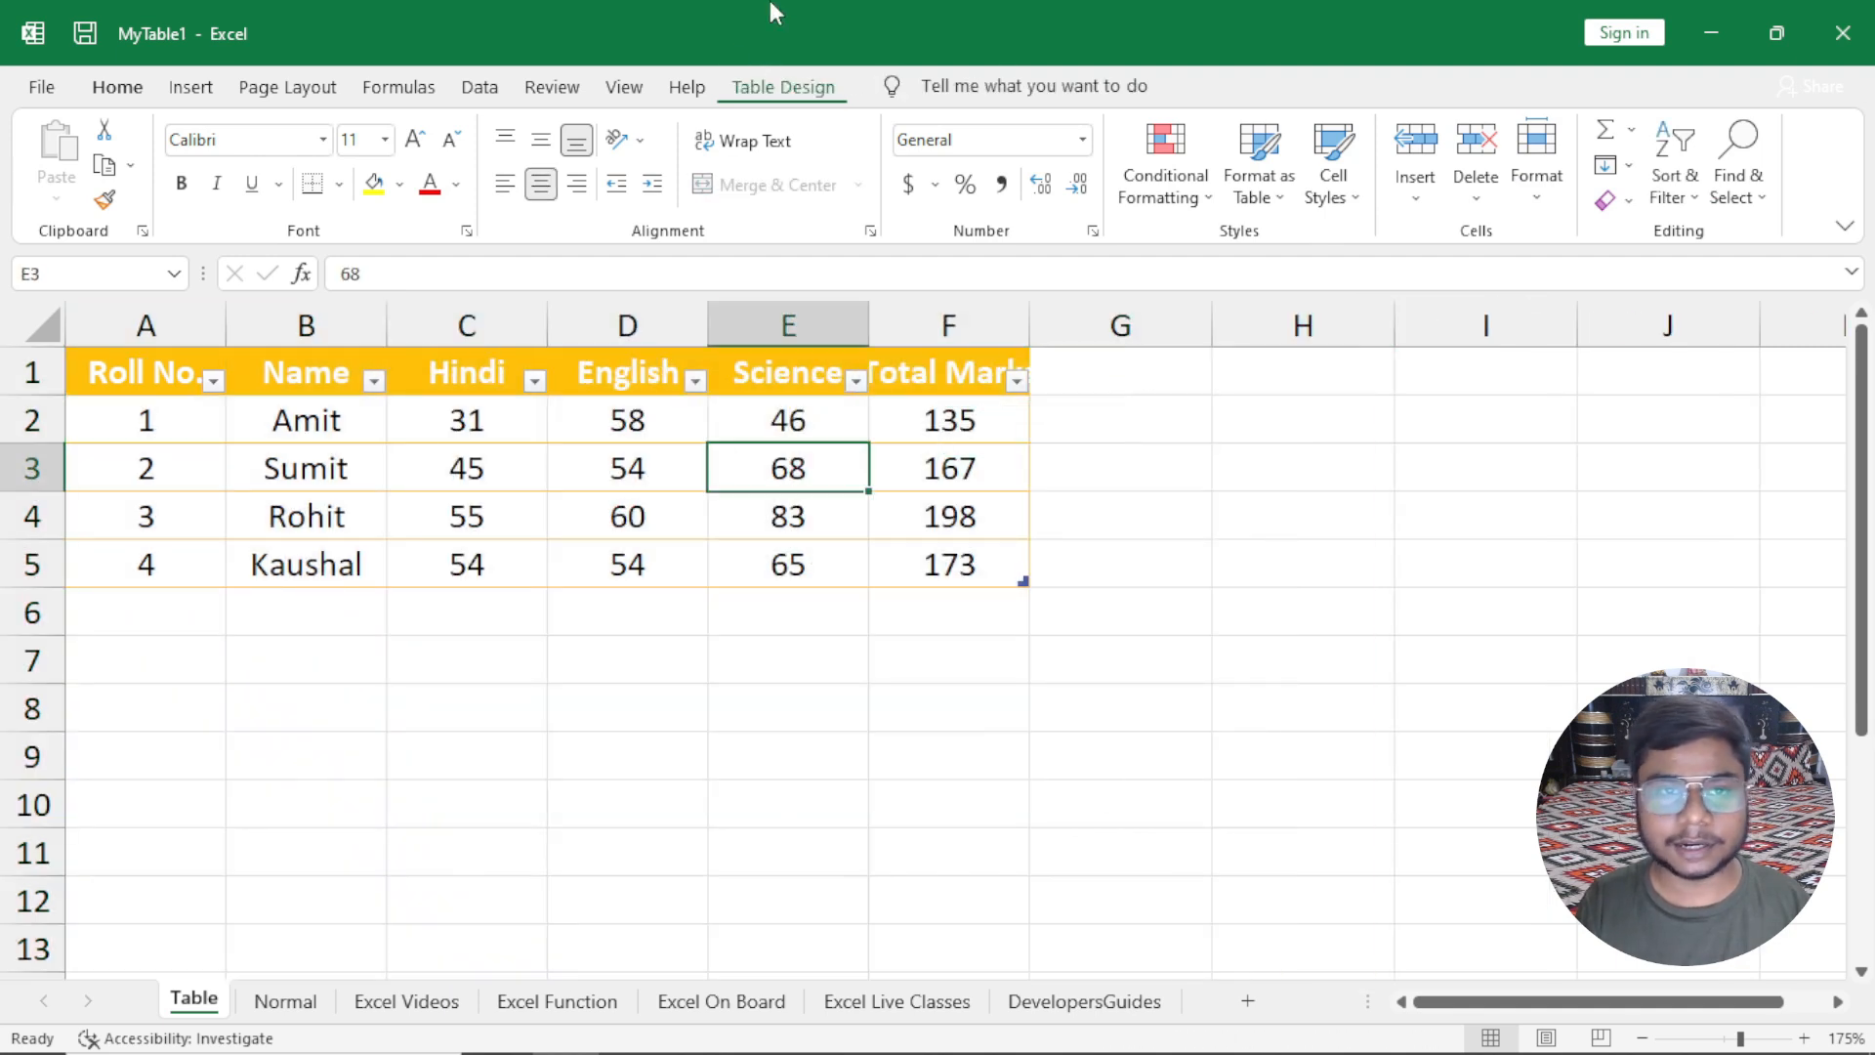
# Preview different table styles on the marks table and apply the gold Medium style with shaded banded rows.
pyautogui.click(781, 90)
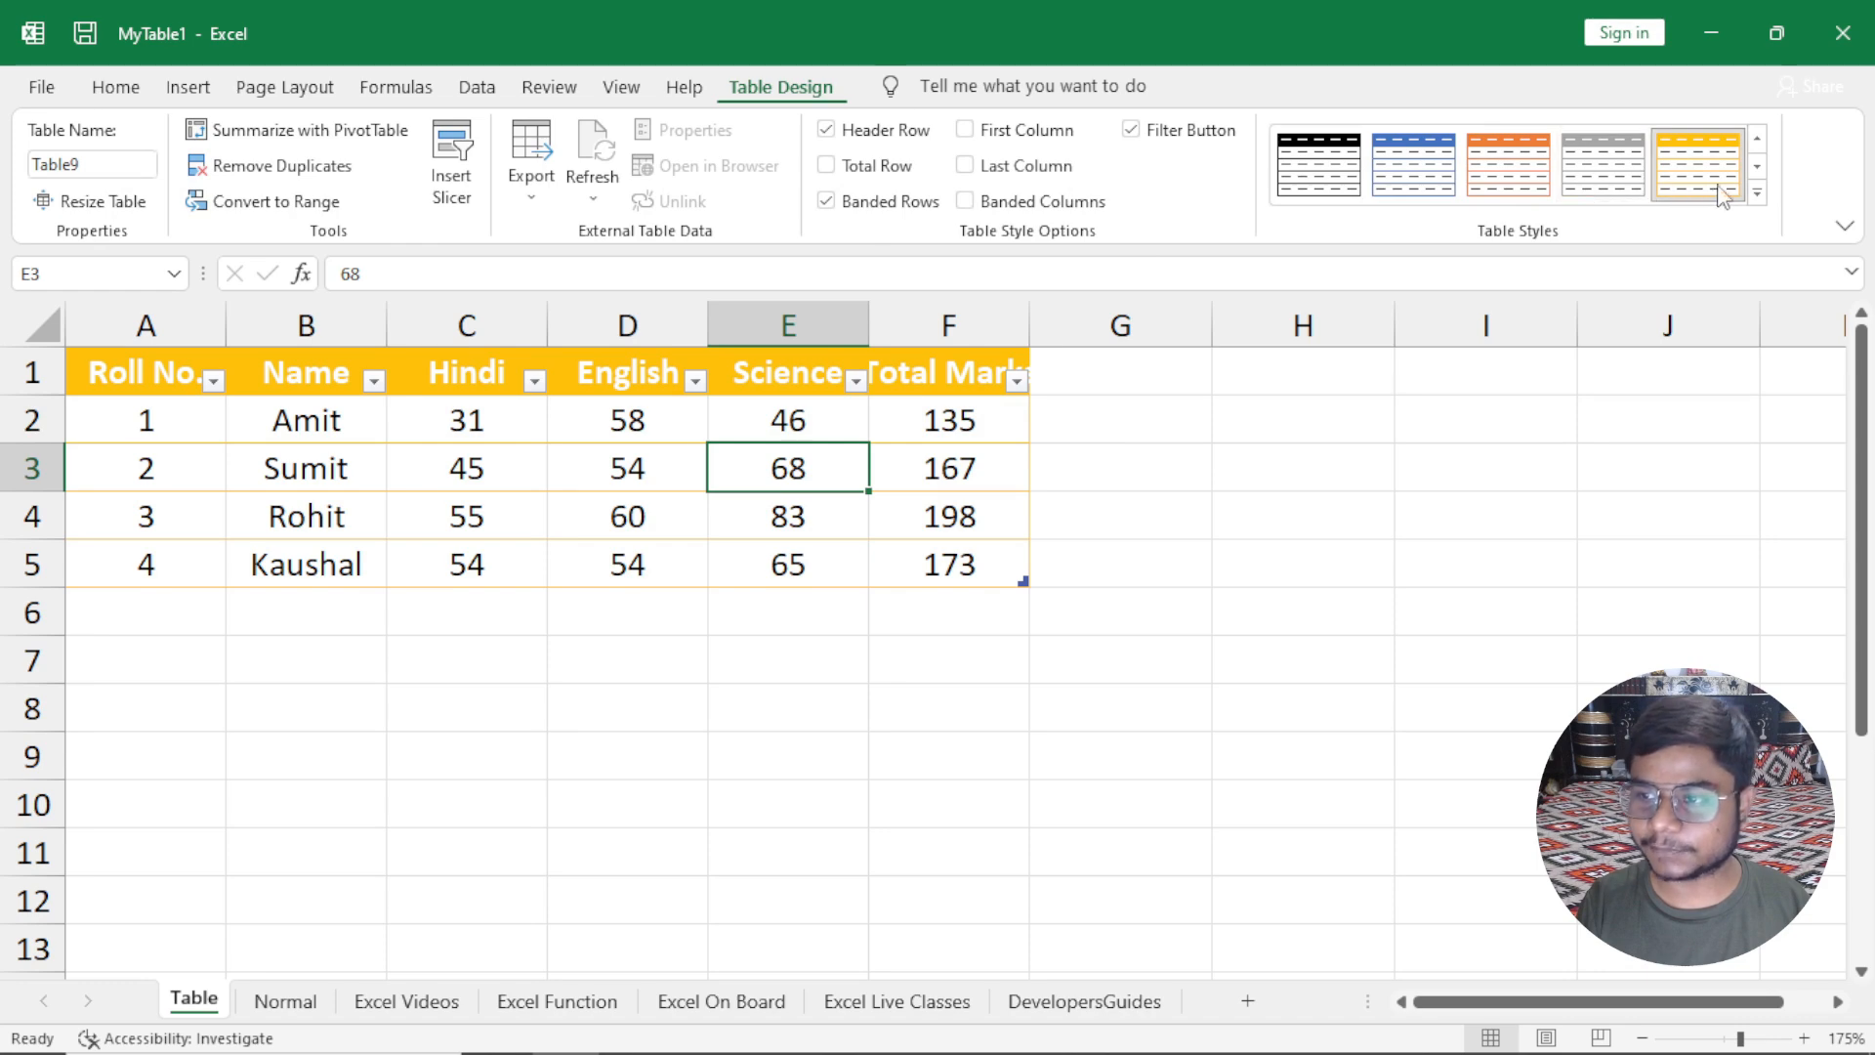
pyautogui.click(1757, 192)
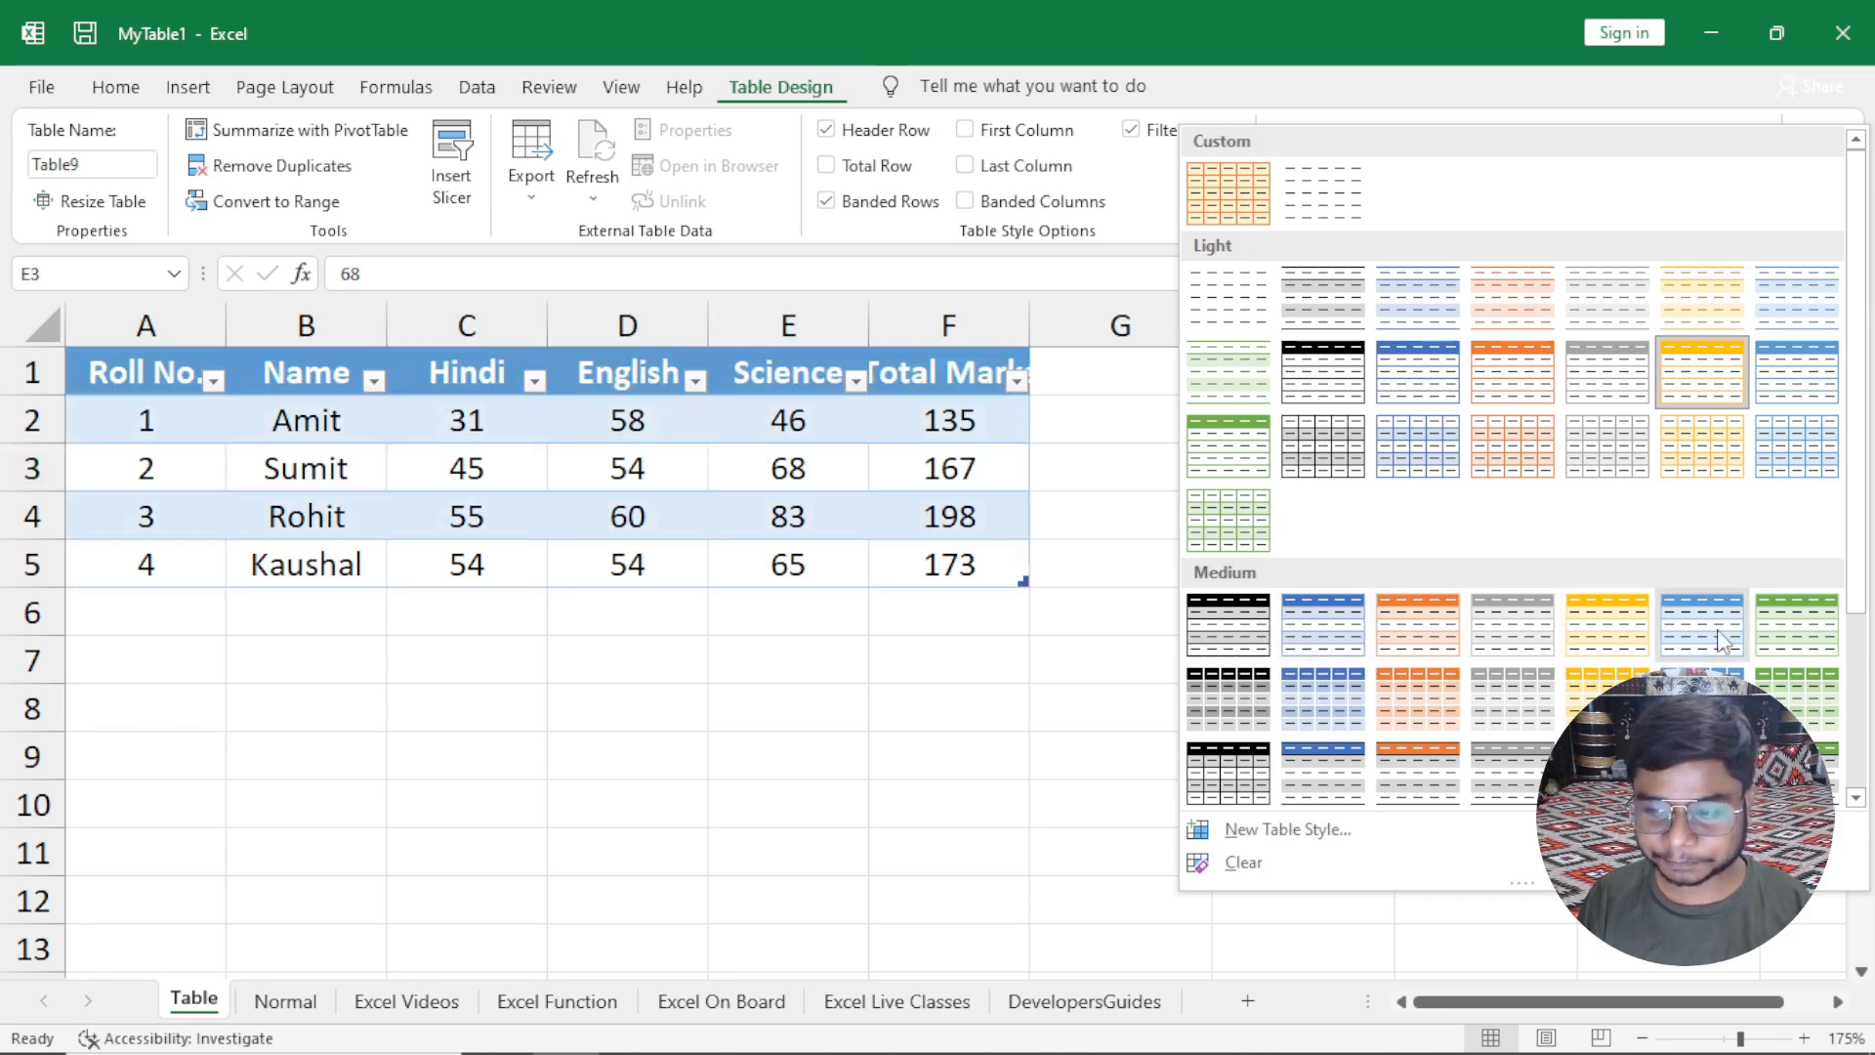
pyautogui.scroll(-3, 1758, 635)
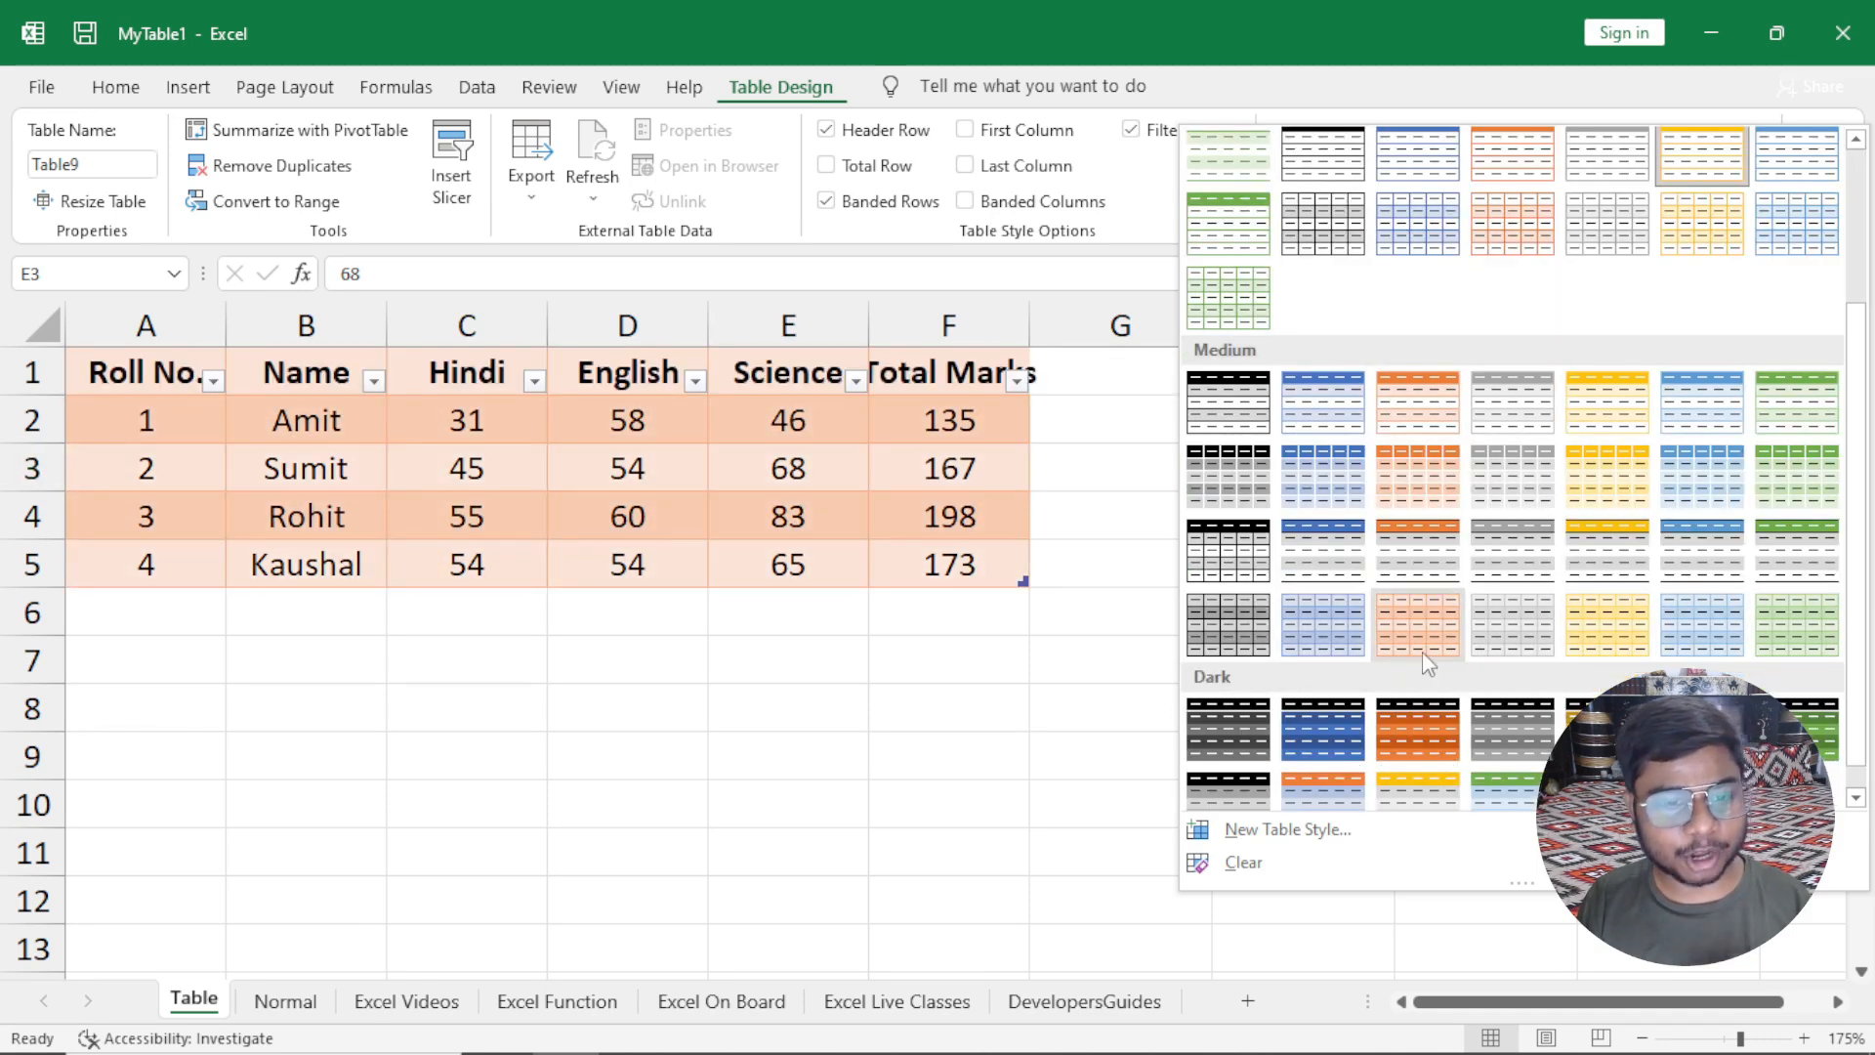
pyautogui.scroll(-1, 1221, 723)
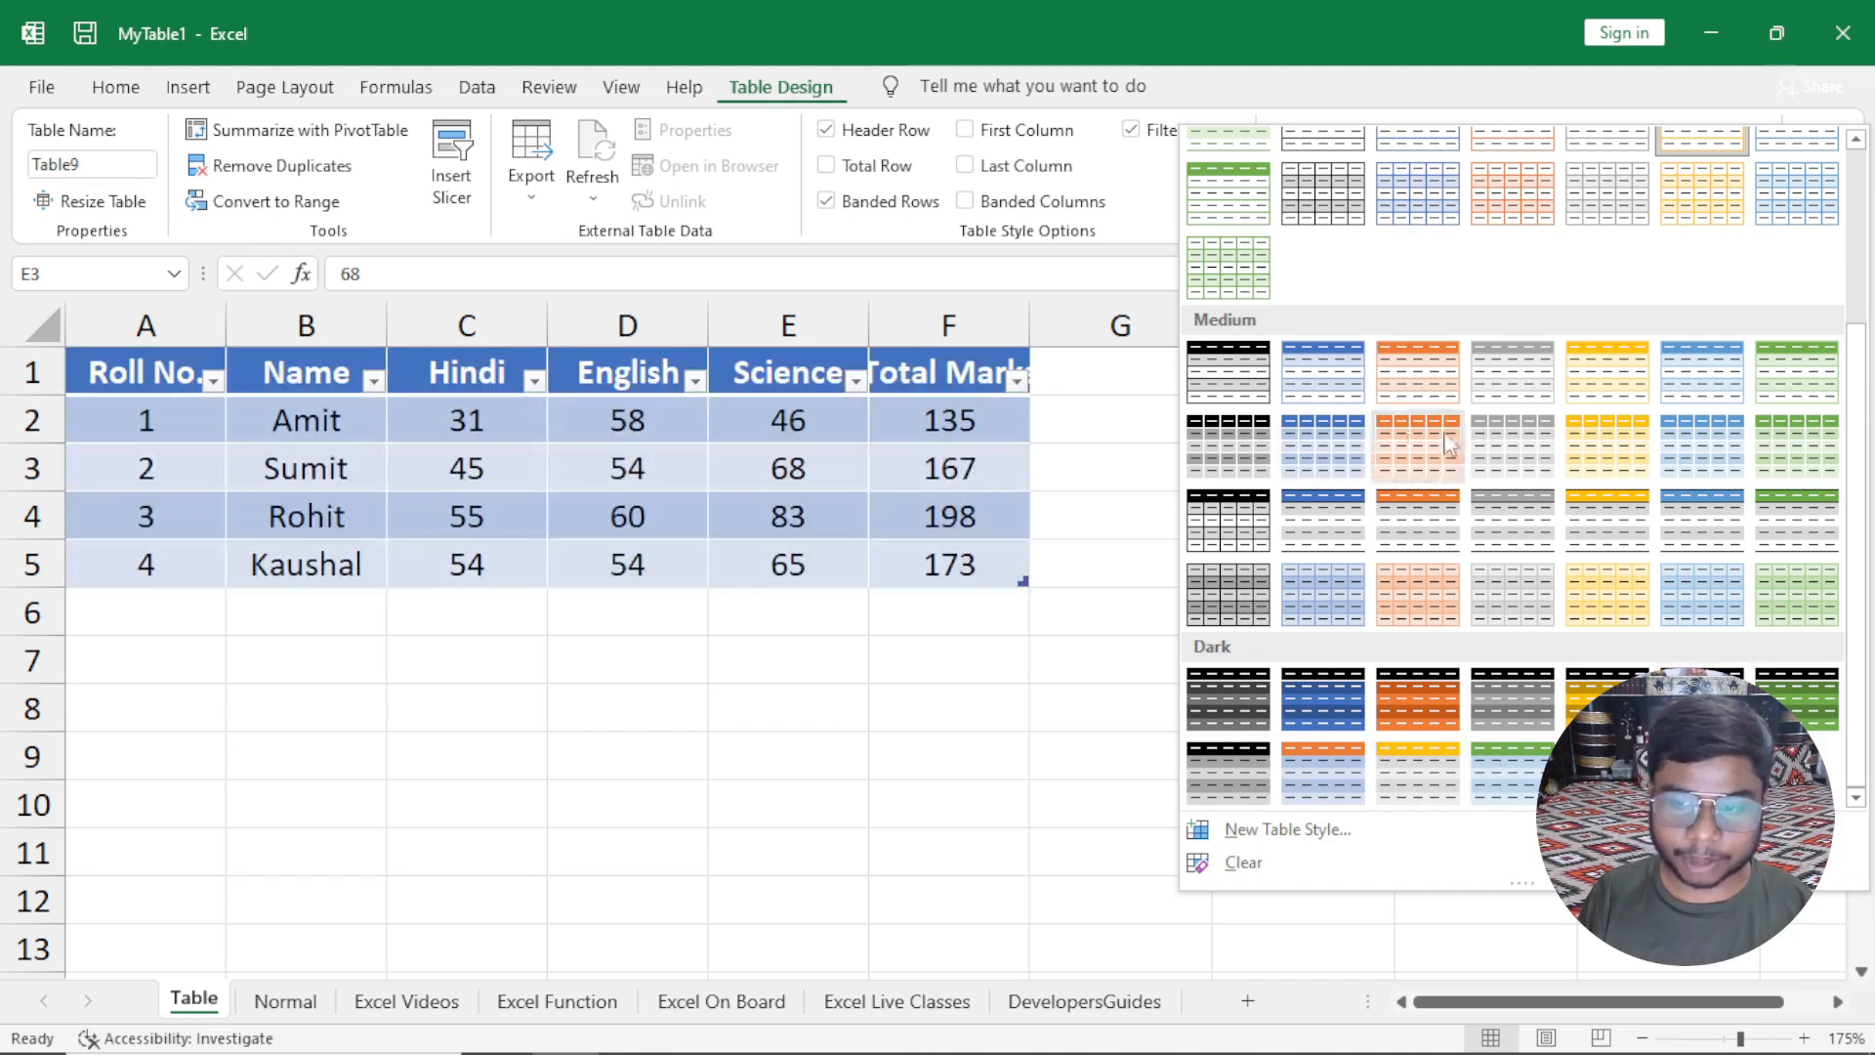
pyautogui.scroll(3, 1602, 503)
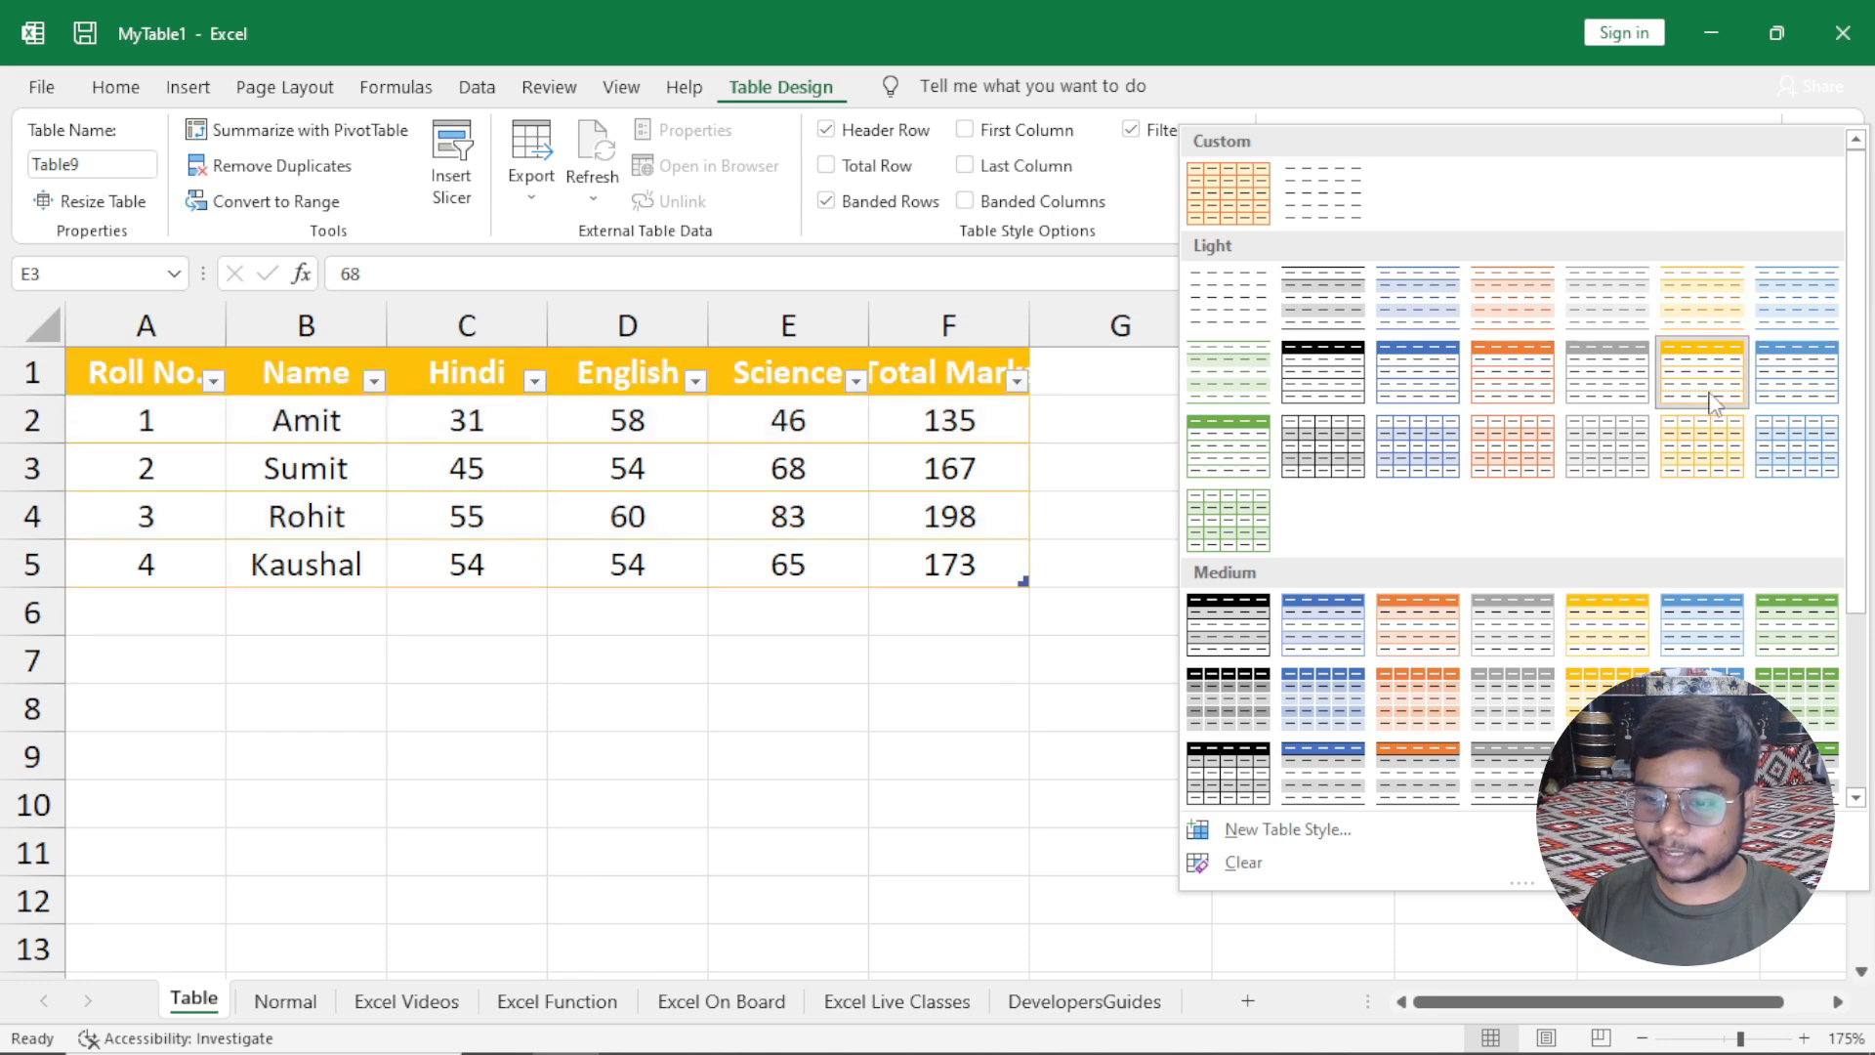
pyautogui.scroll(-3, 1533, 725)
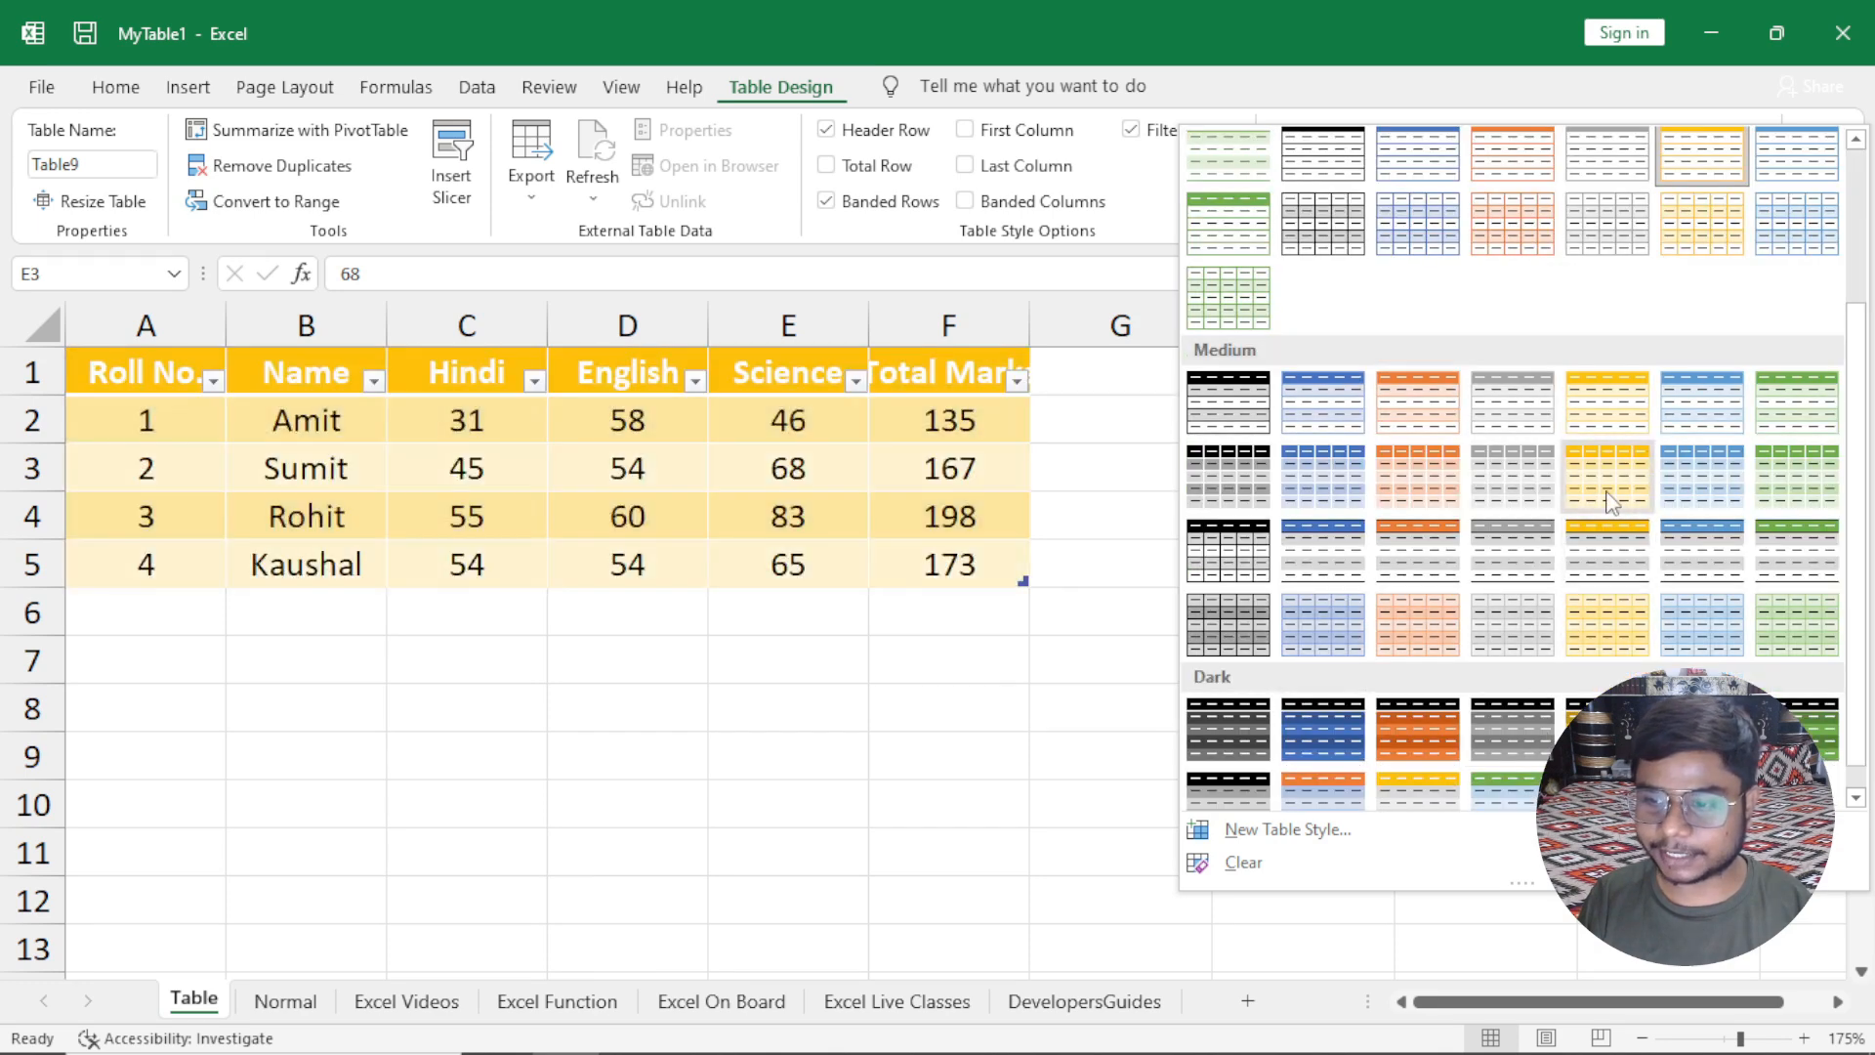
pyautogui.click(1609, 500)
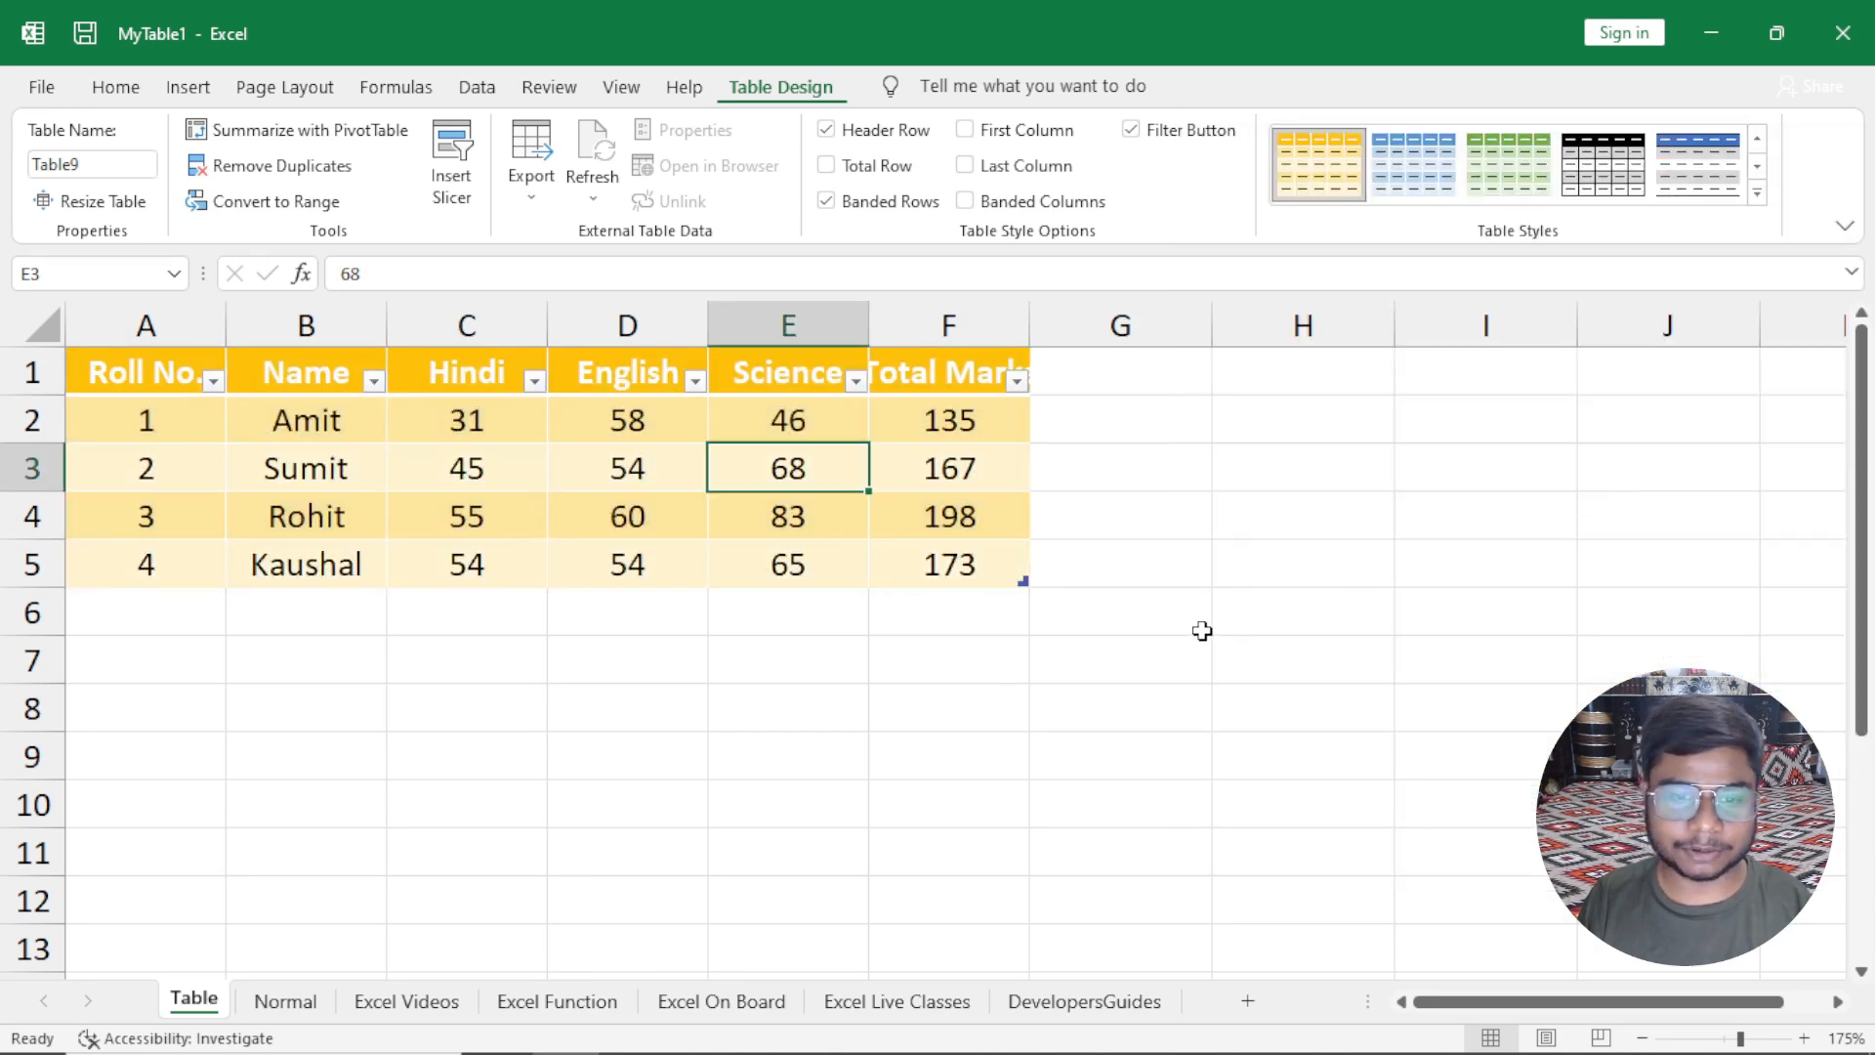
# Select the first student's row, A2:F2, and apply the orange Light style with a filled header to the table.
pyautogui.moveTo(151, 420); pyautogui.dragTo(957, 427)
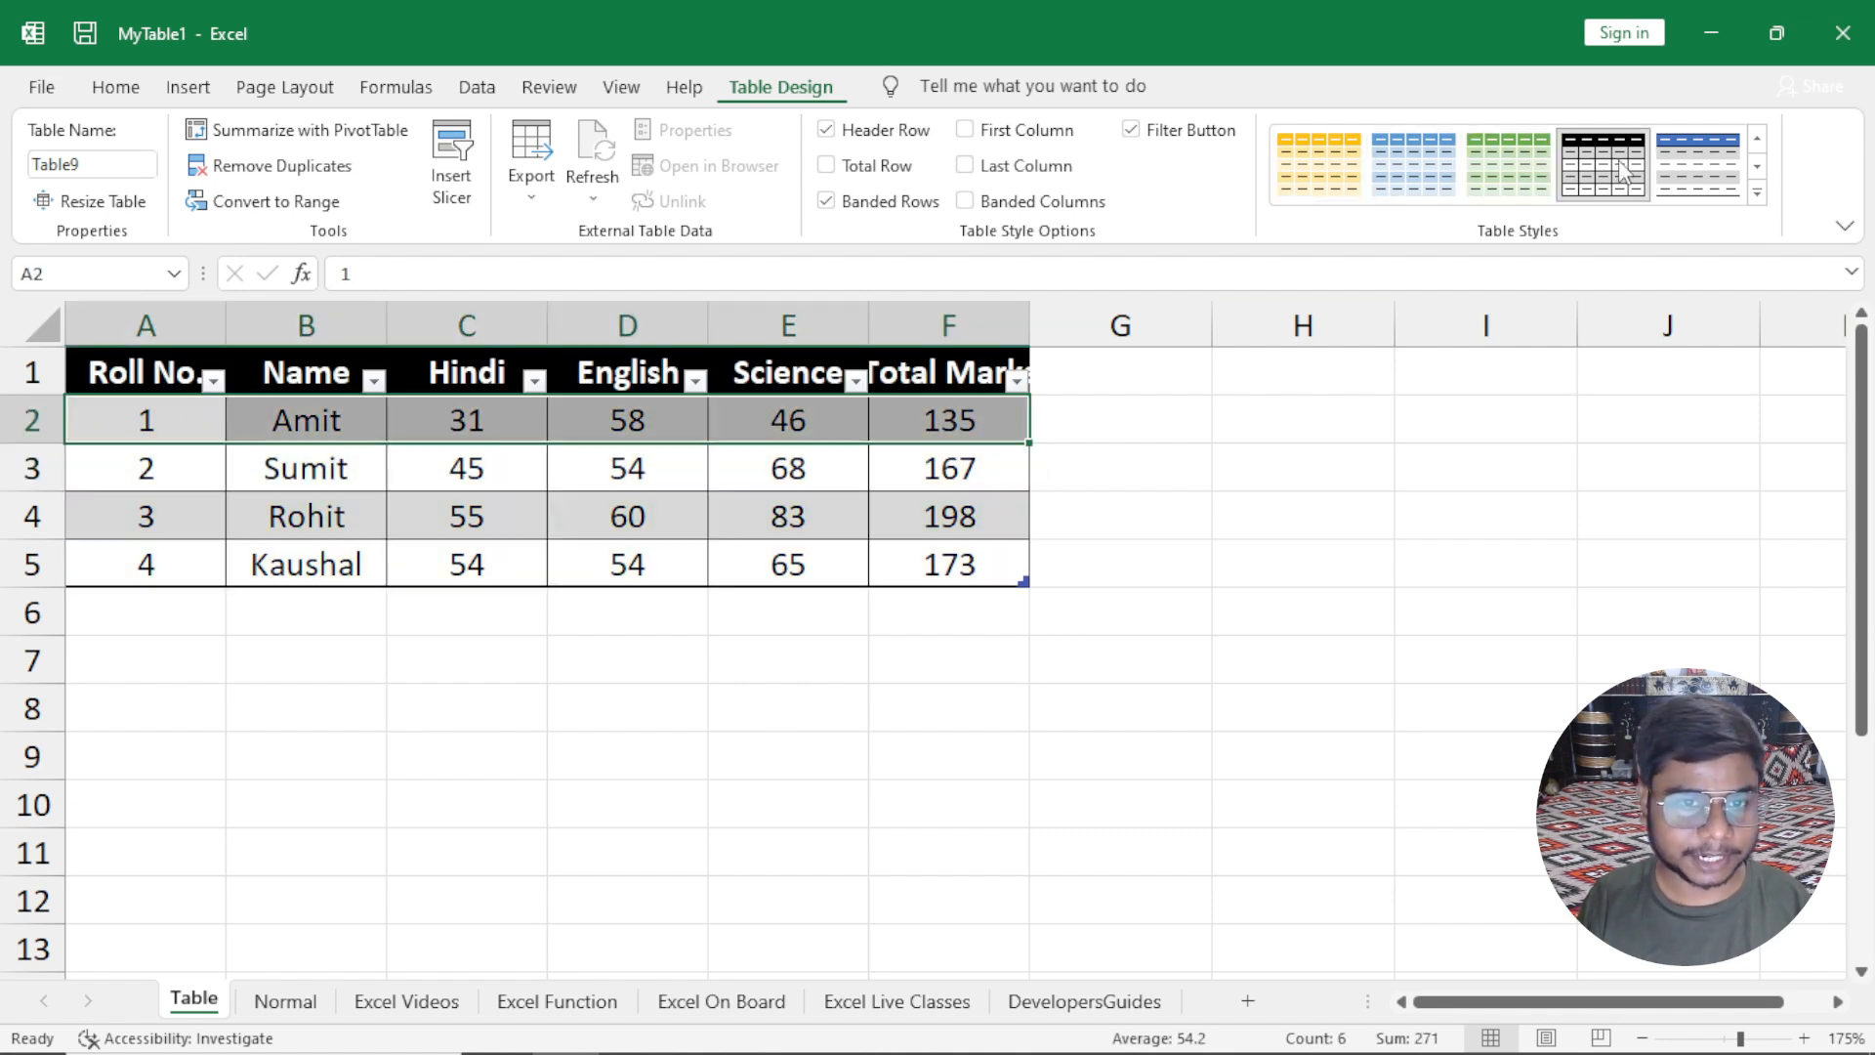
pyautogui.click(1755, 193)
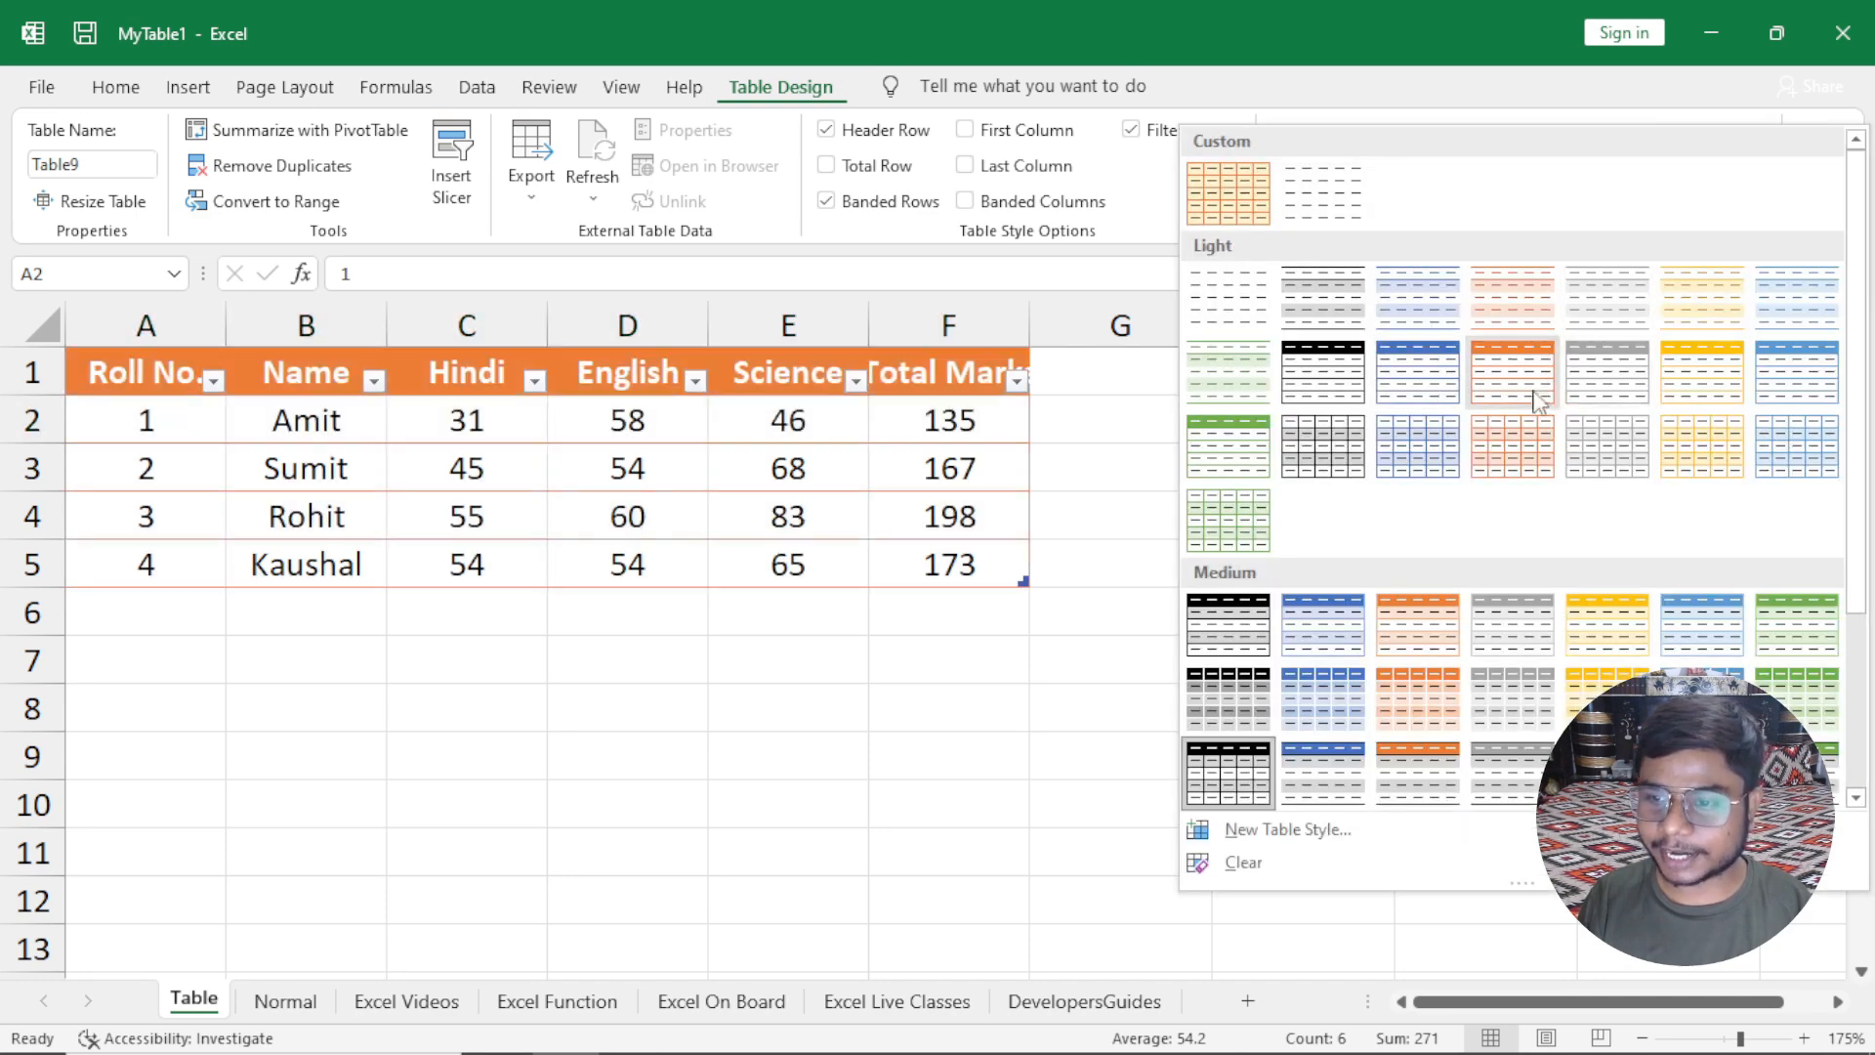
pyautogui.click(1536, 399)
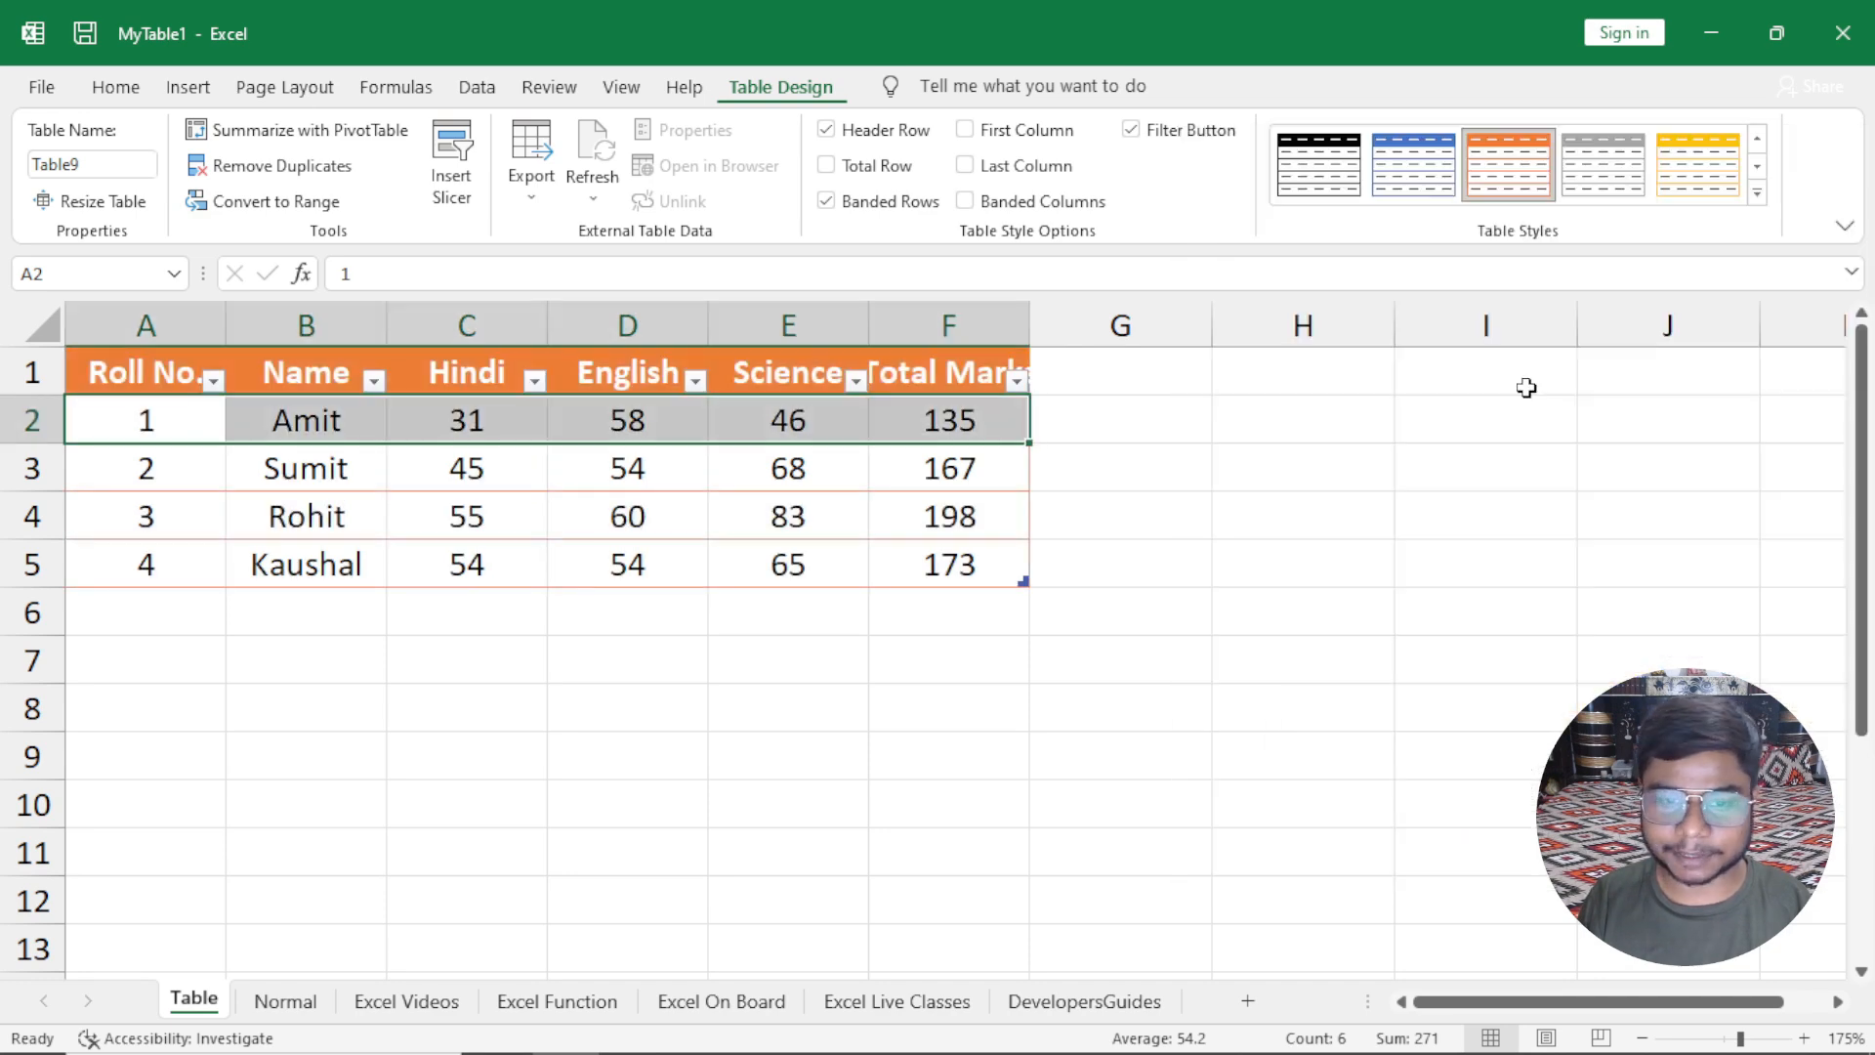
# Apply the custom Table Style 1 to the marks table, and replace it with the plain custom style beside it.
pyautogui.click(1756, 193)
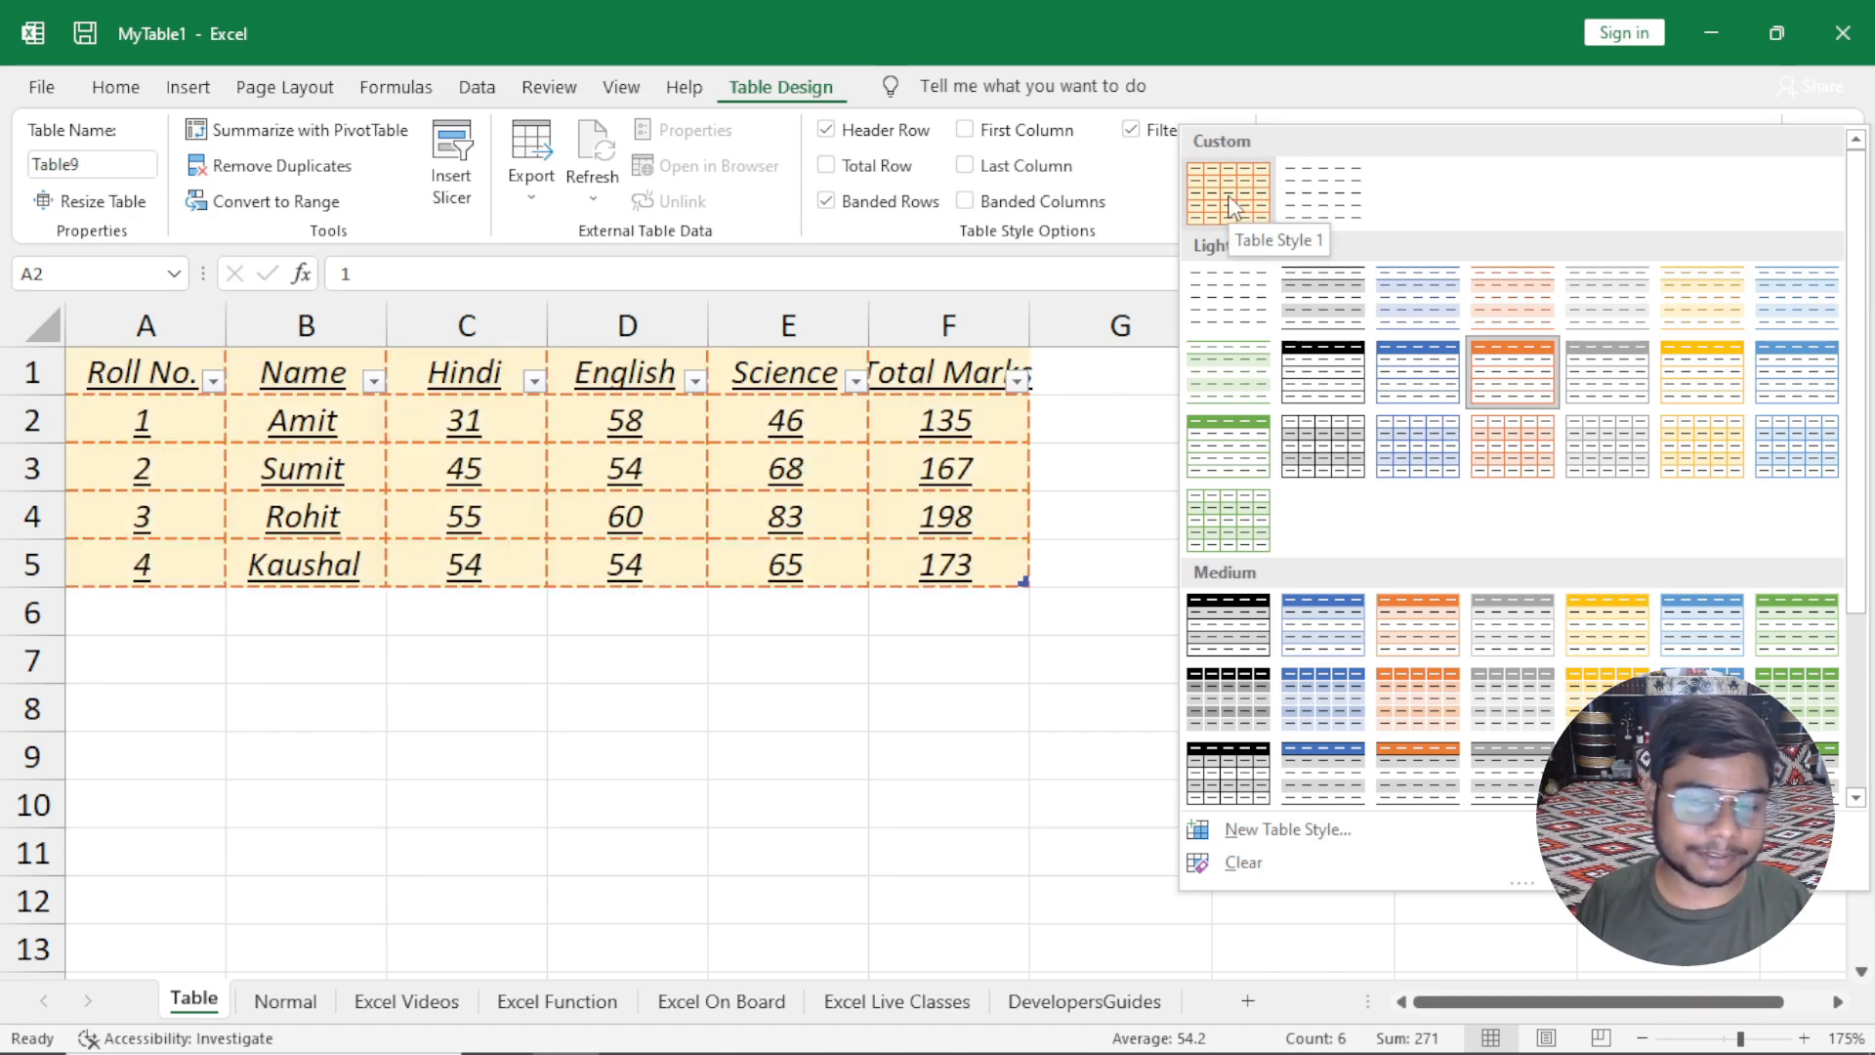
pyautogui.click(1227, 193)
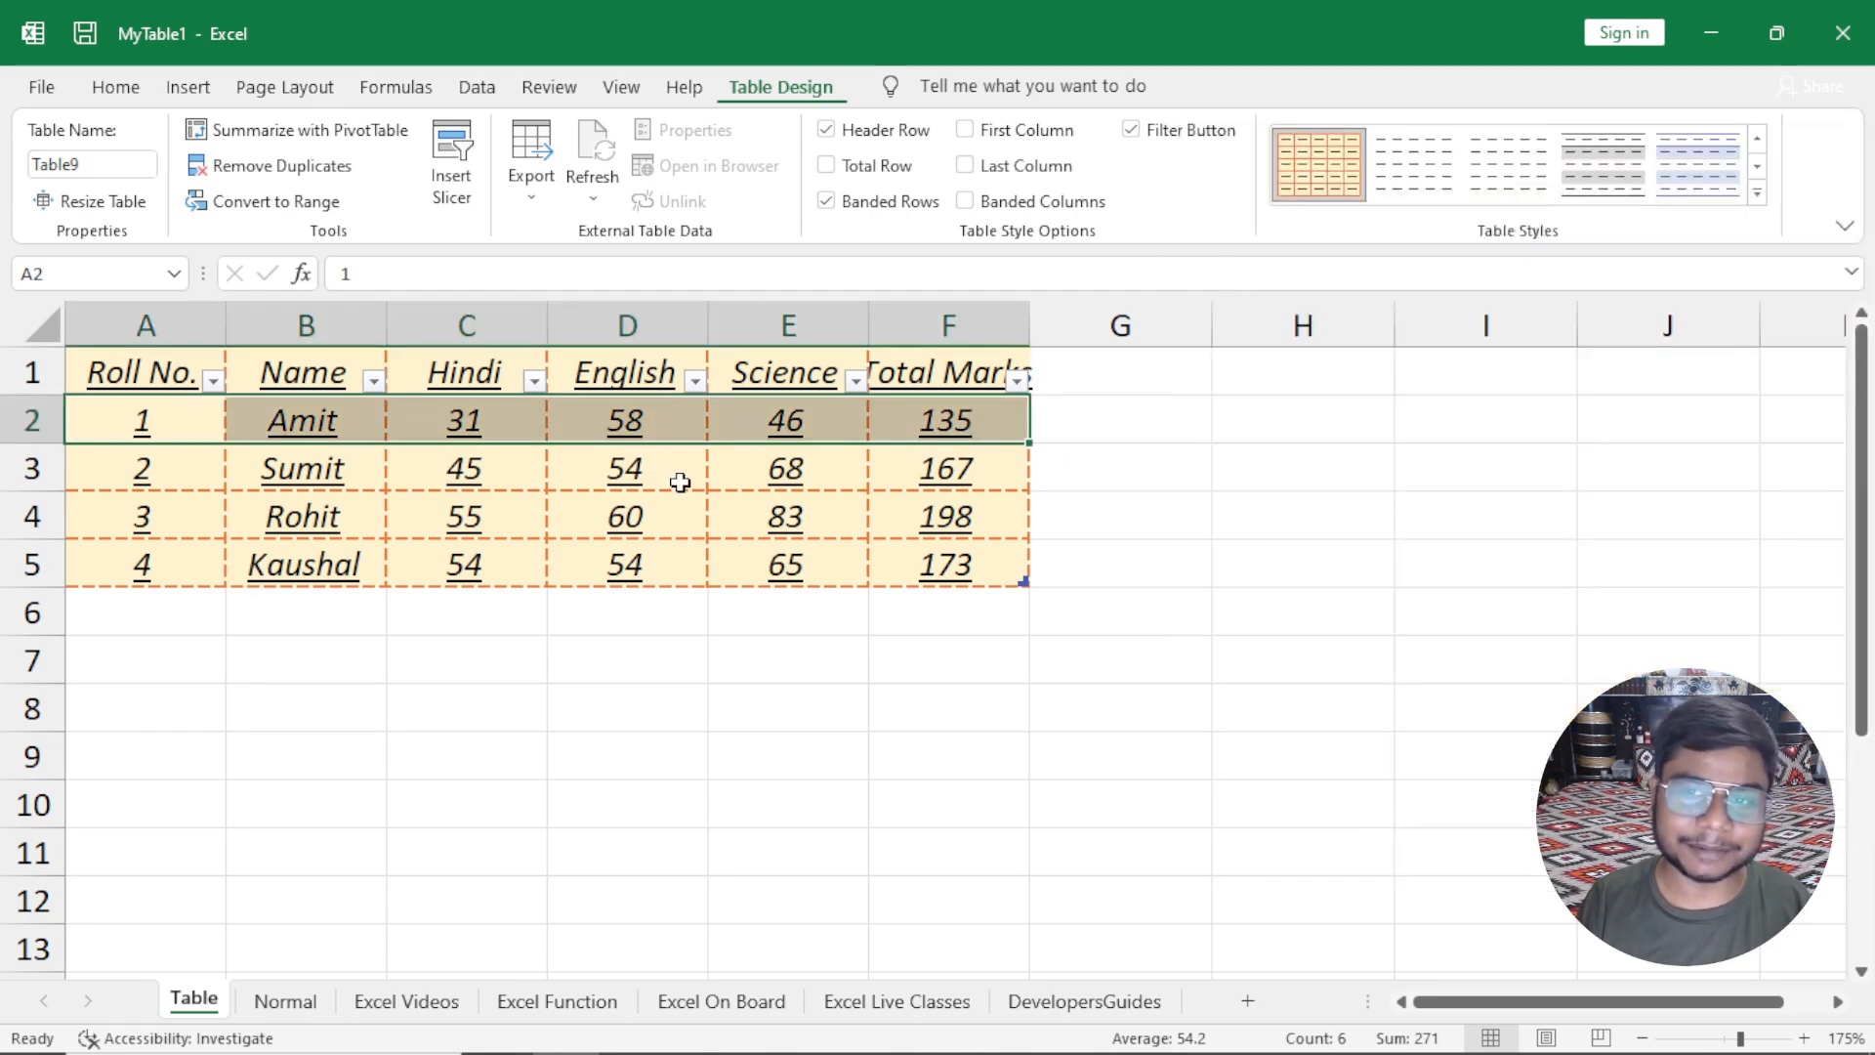
pyautogui.click(1758, 195)
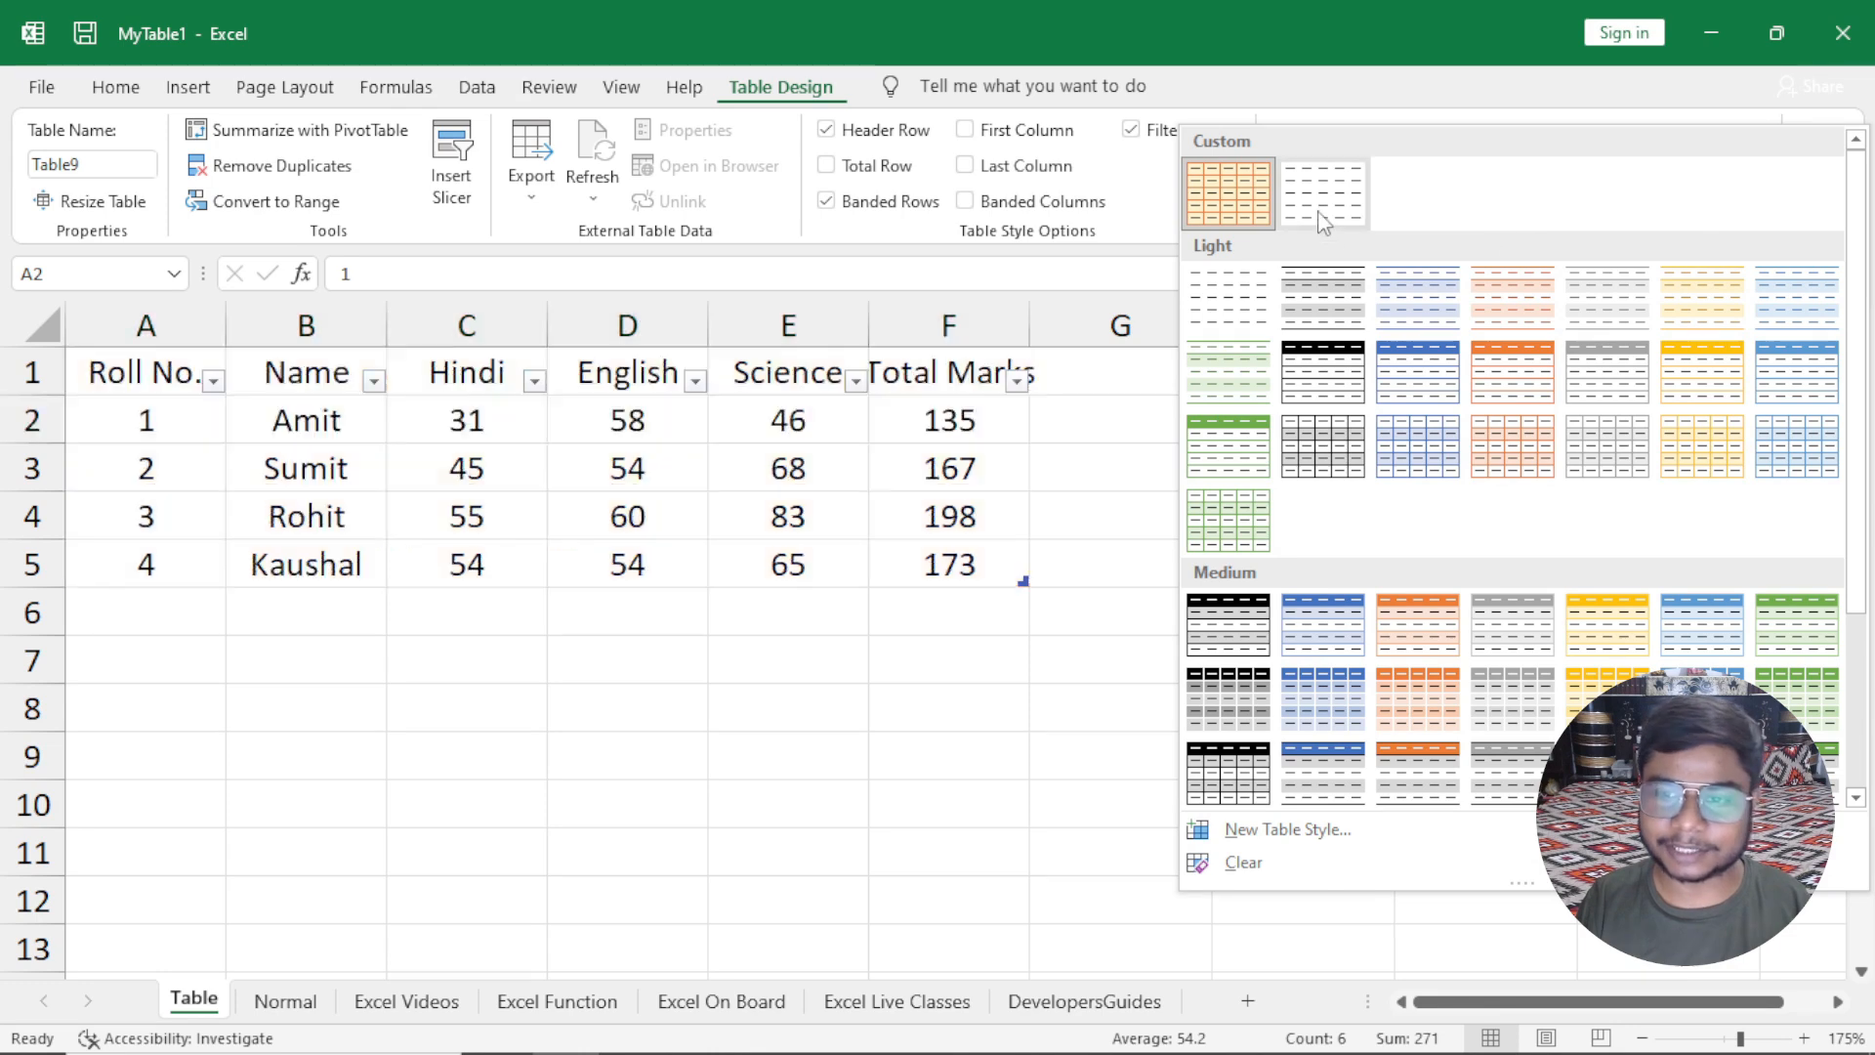
pyautogui.click(1324, 190)
# Start a new custom table style and name it MyStyle123.
pyautogui.click(1756, 194)
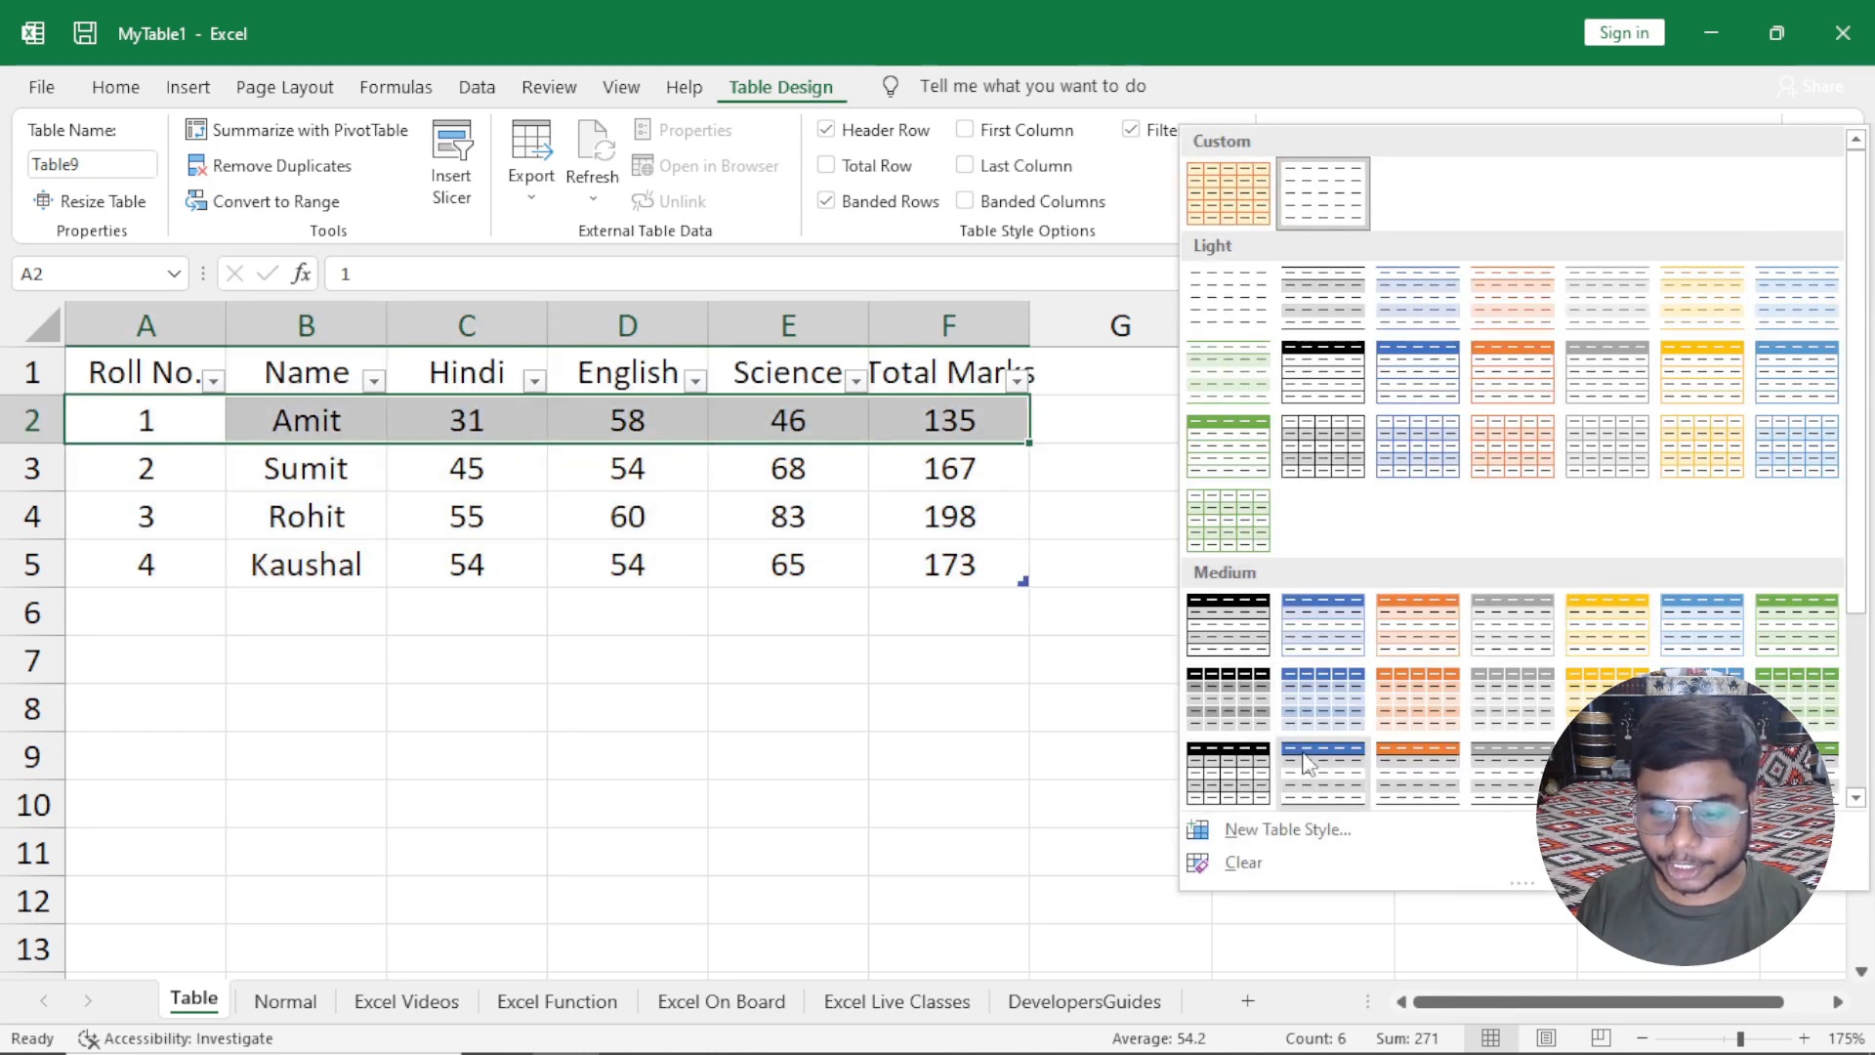
pyautogui.click(1289, 829)
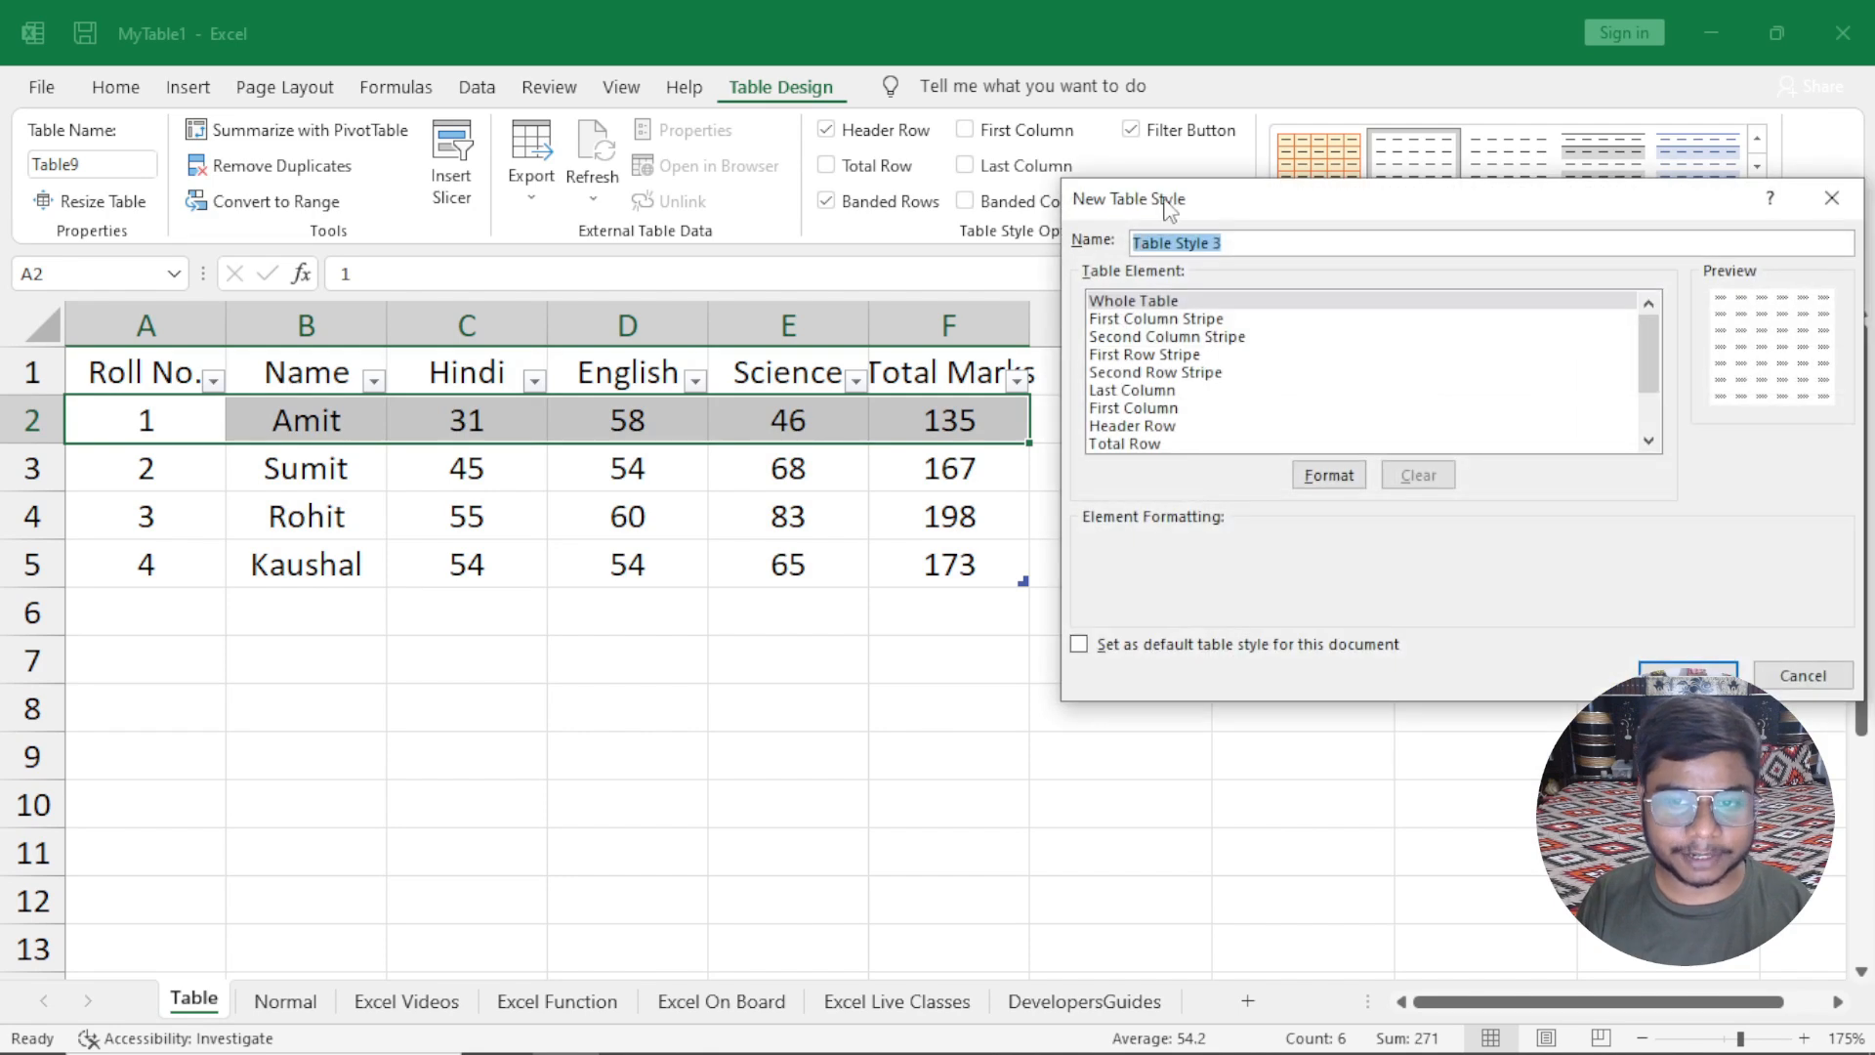
pyautogui.moveTo(1181, 205); pyautogui.dragTo(733, 492)
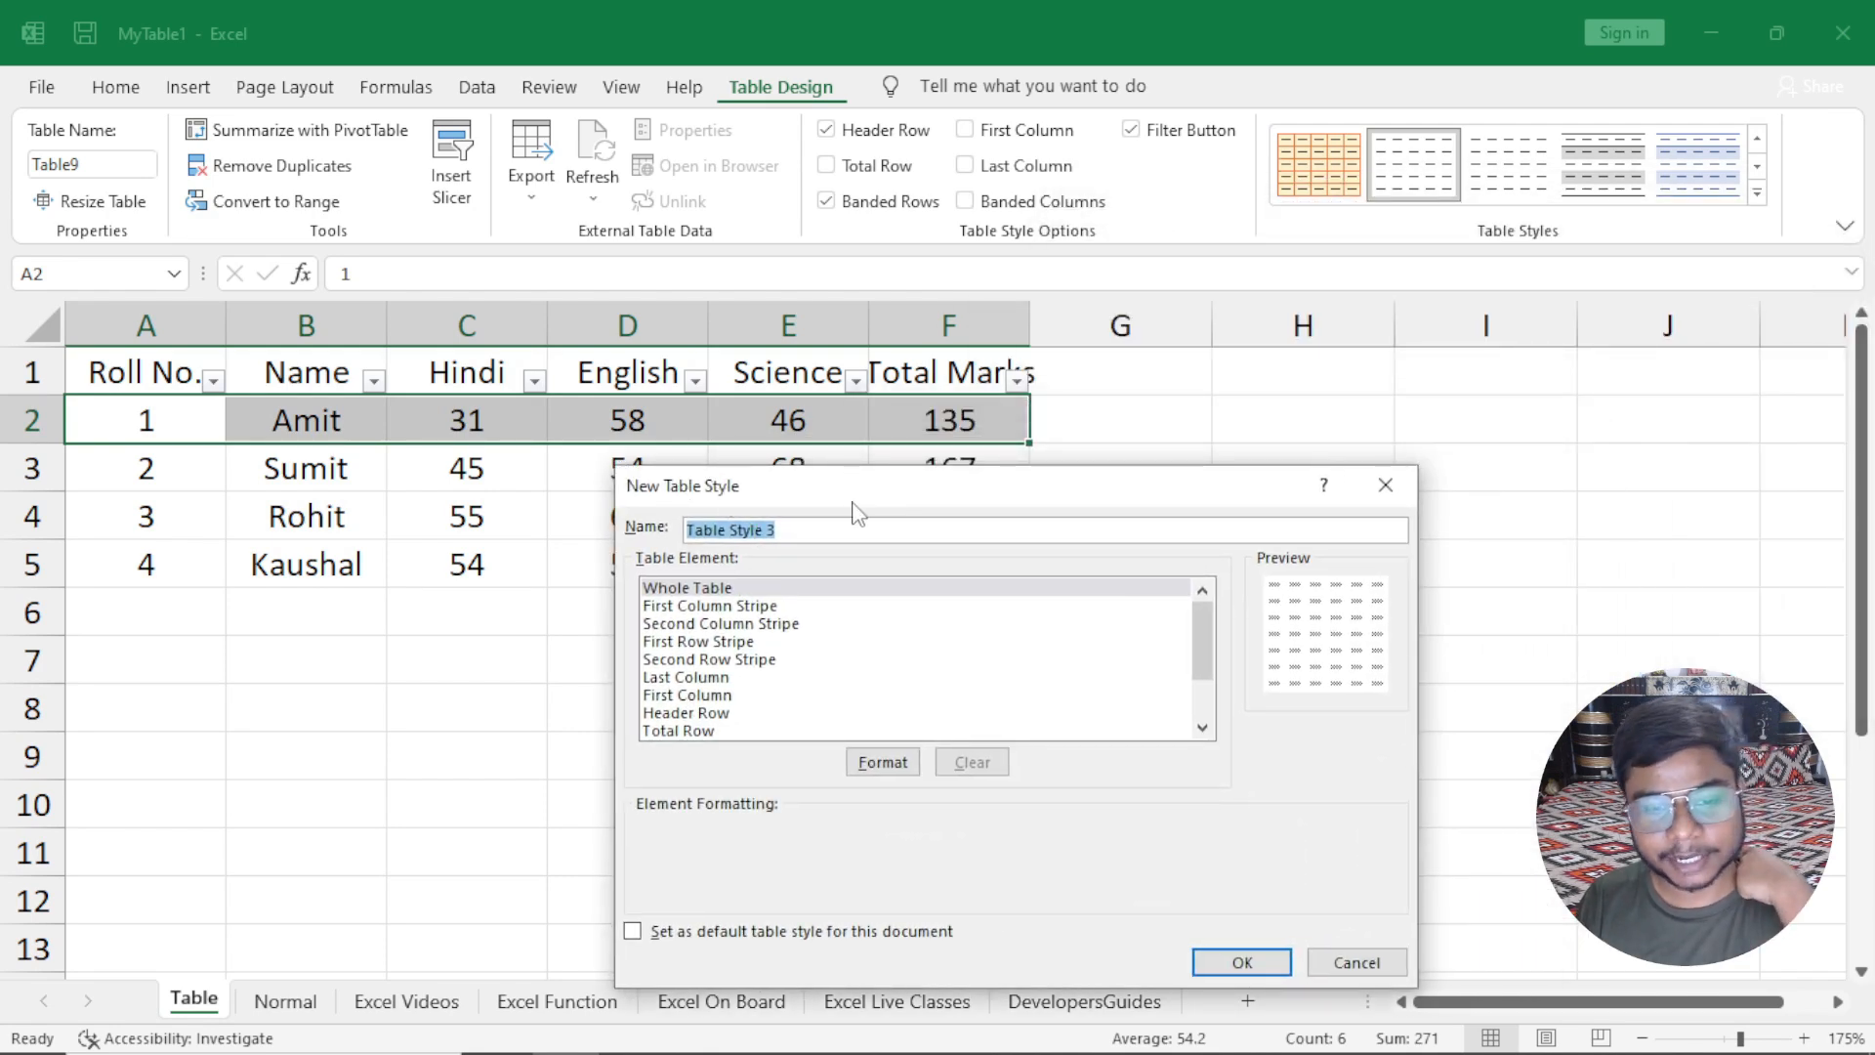
pyautogui.moveTo(854, 510); pyautogui.dragTo(976, 454)
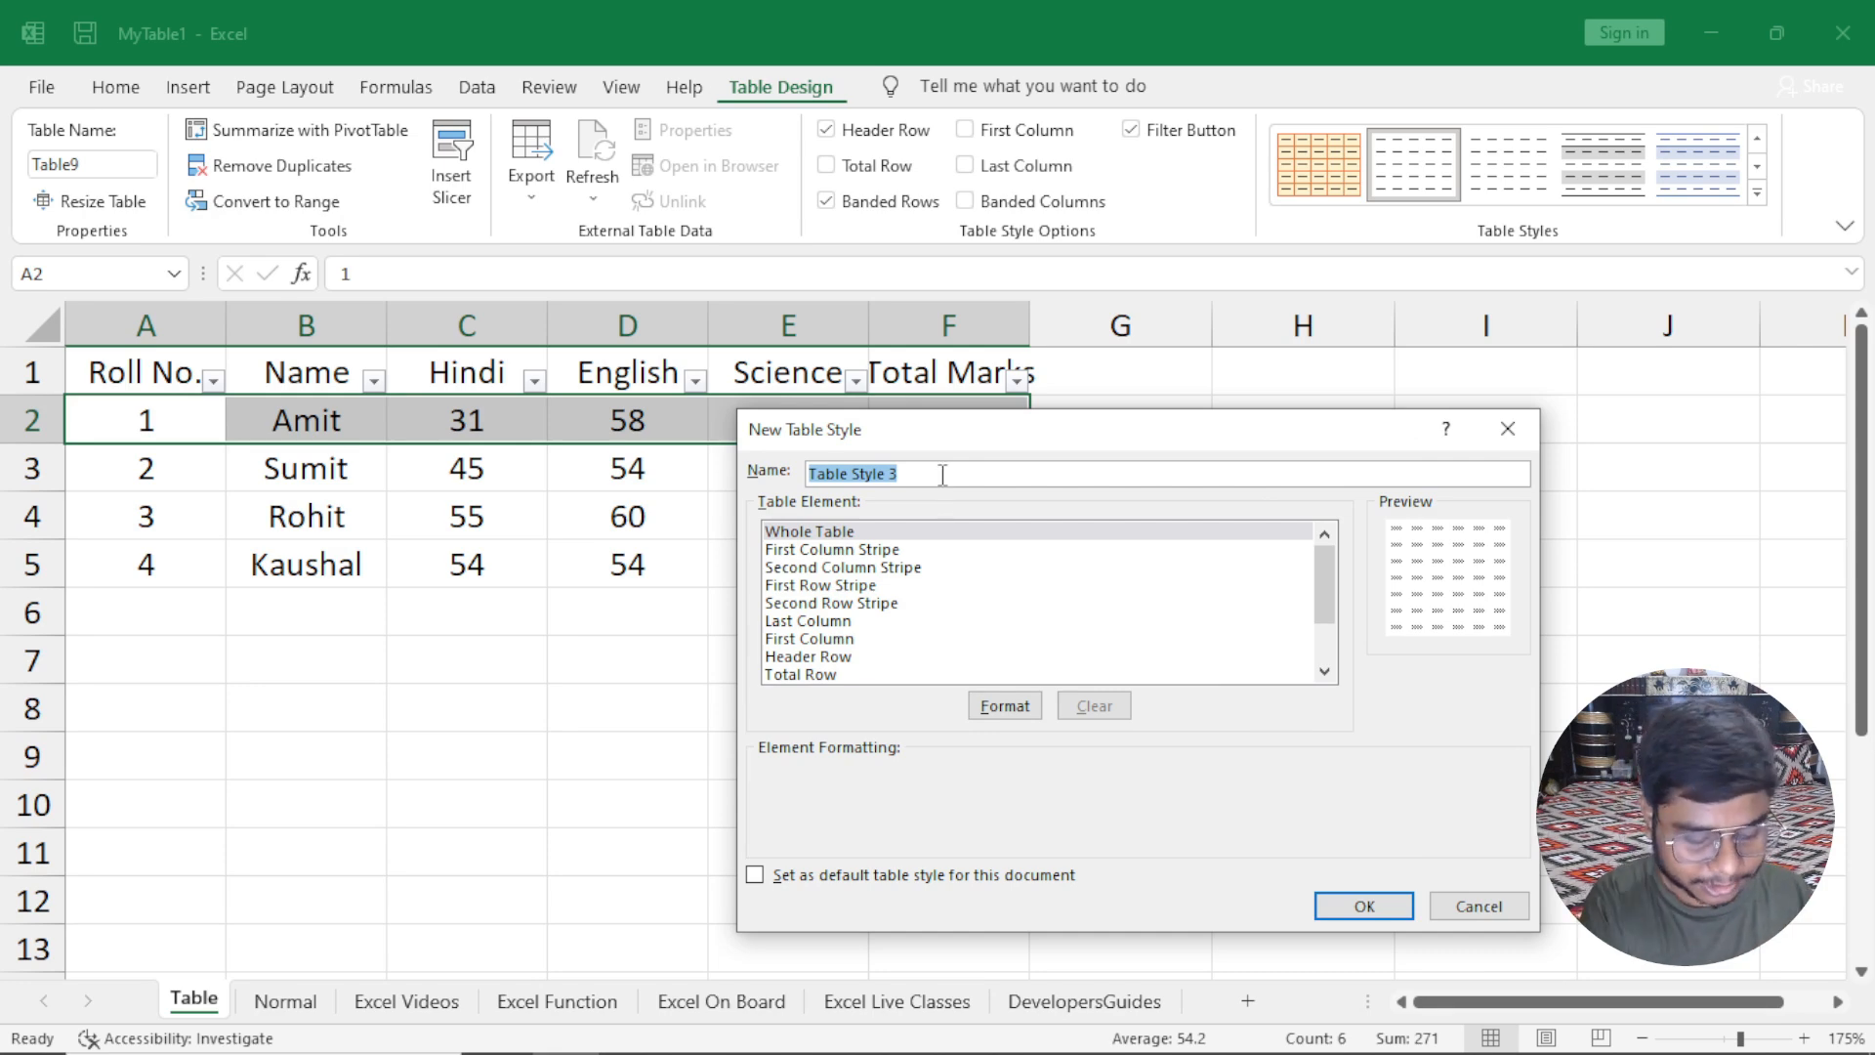
pyautogui.write('MyStyle123')
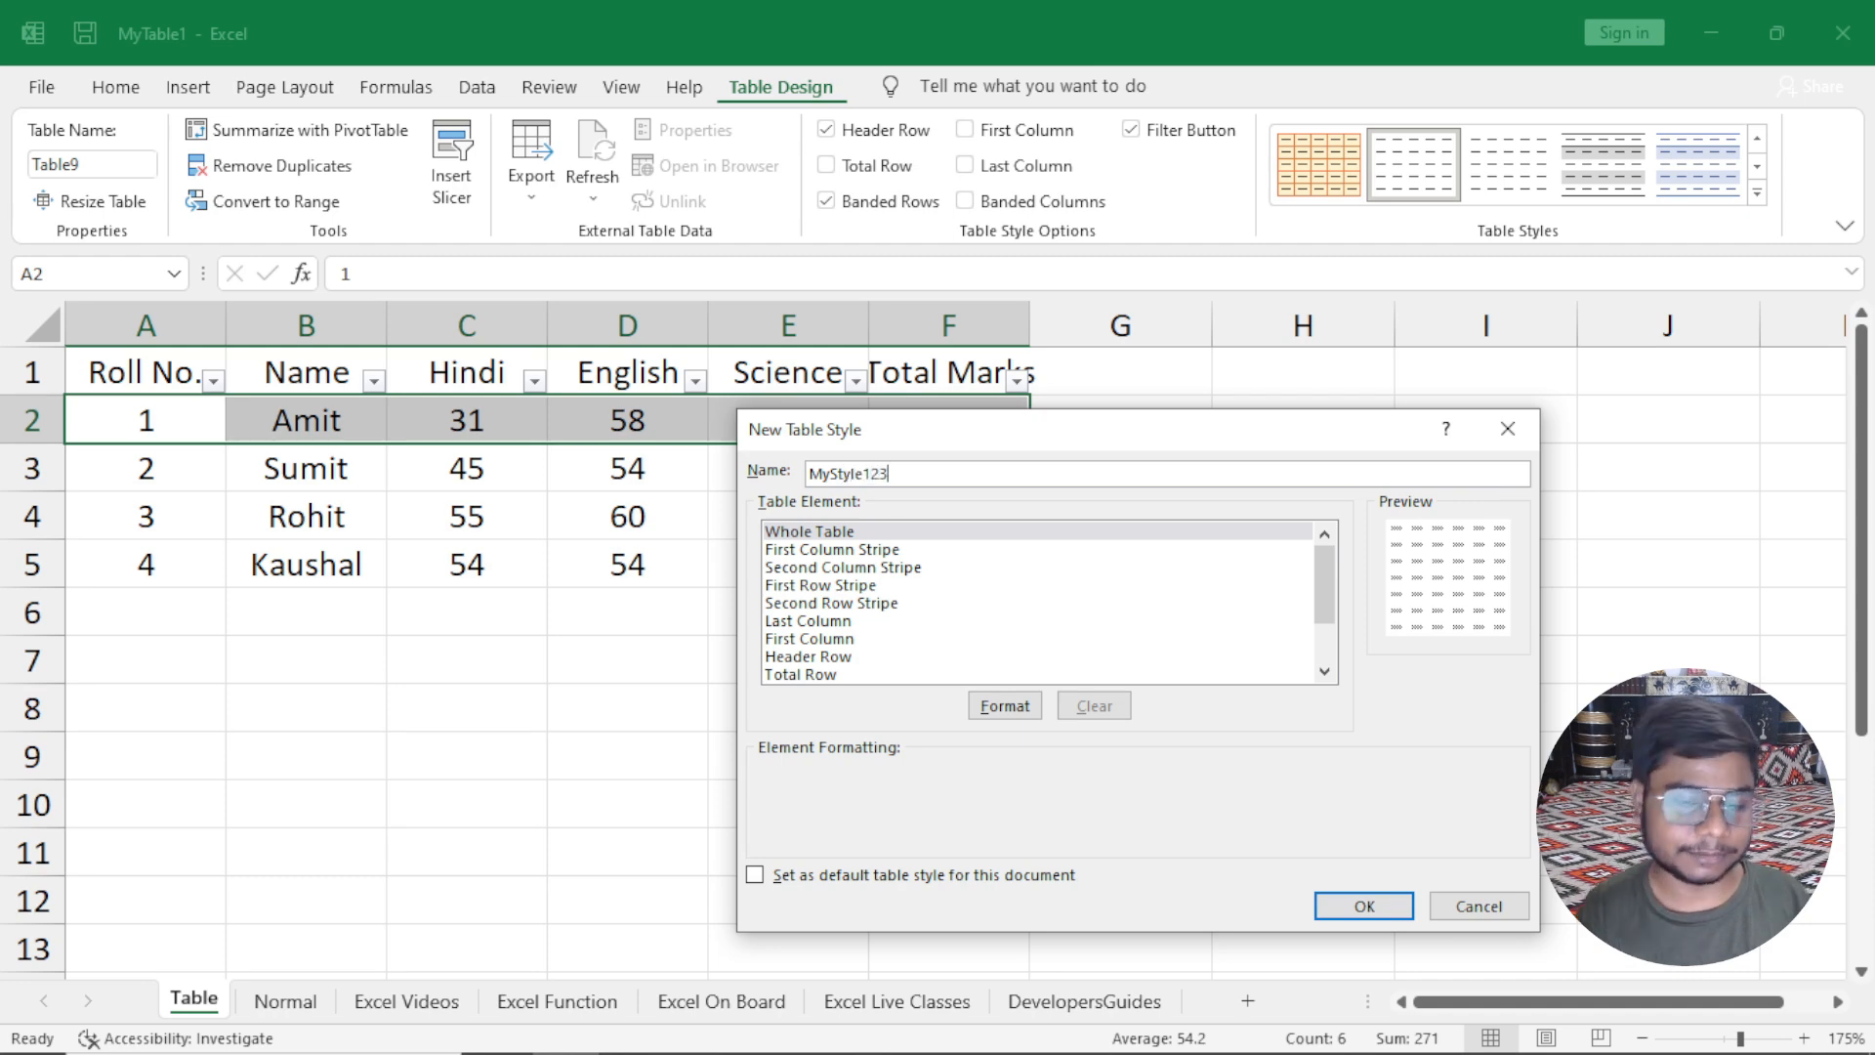
pyautogui.moveTo(975, 436); pyautogui.dragTo(954, 389)
pyautogui.click(1029, 326)
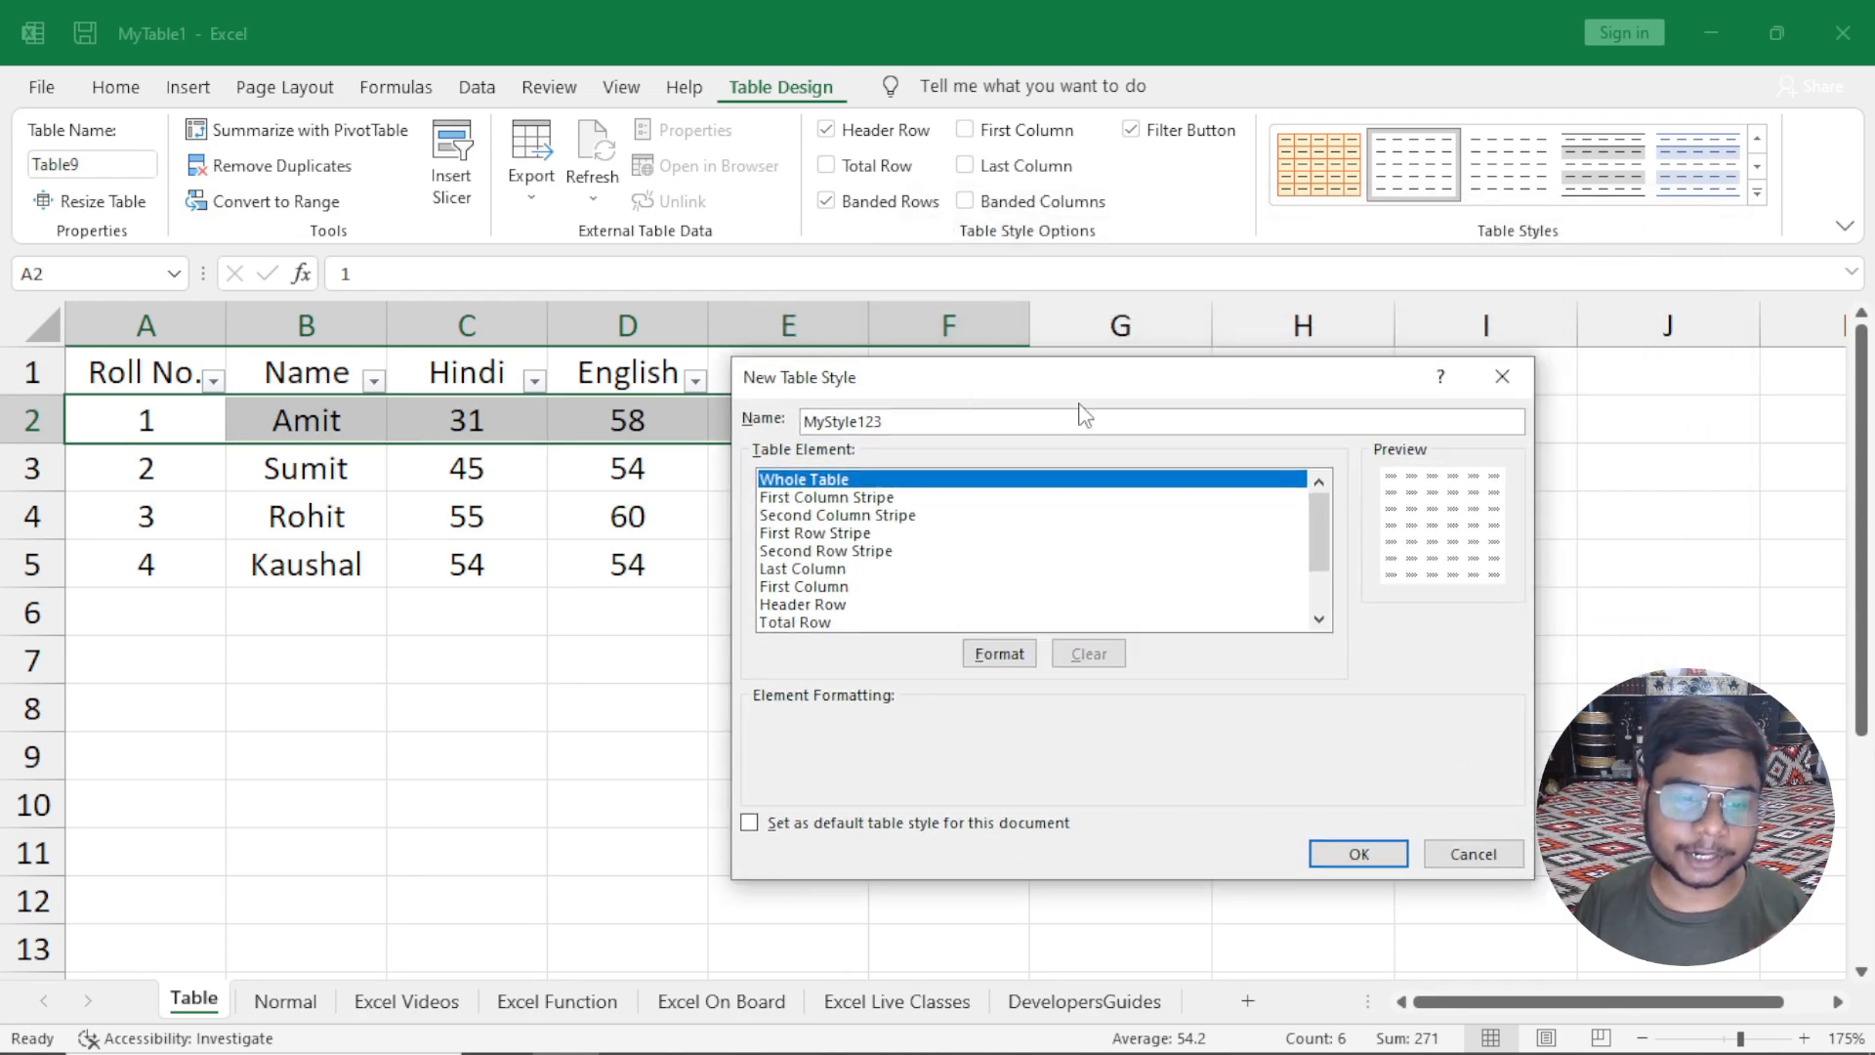
# Look through the first and second column stripe and row stripe elements available for the new table style.
pyautogui.click(850, 498)
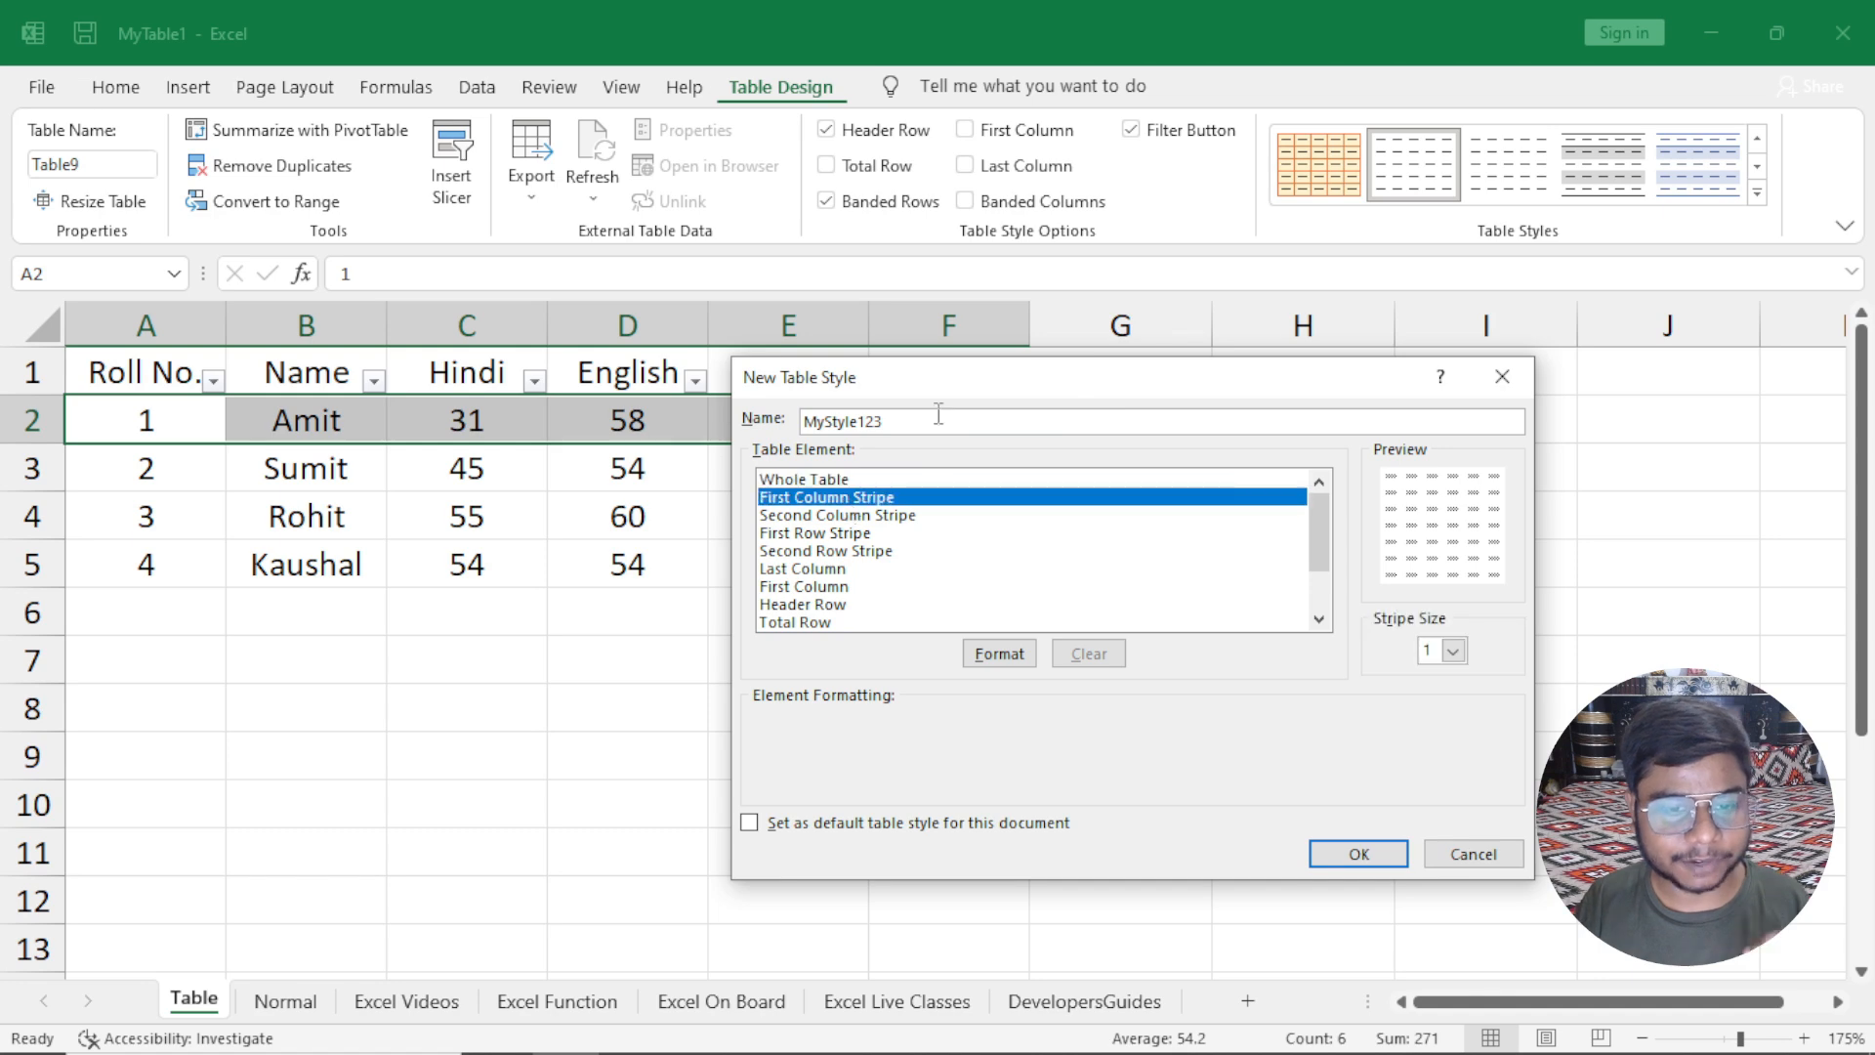
pyautogui.moveTo(943, 391); pyautogui.dragTo(1023, 387)
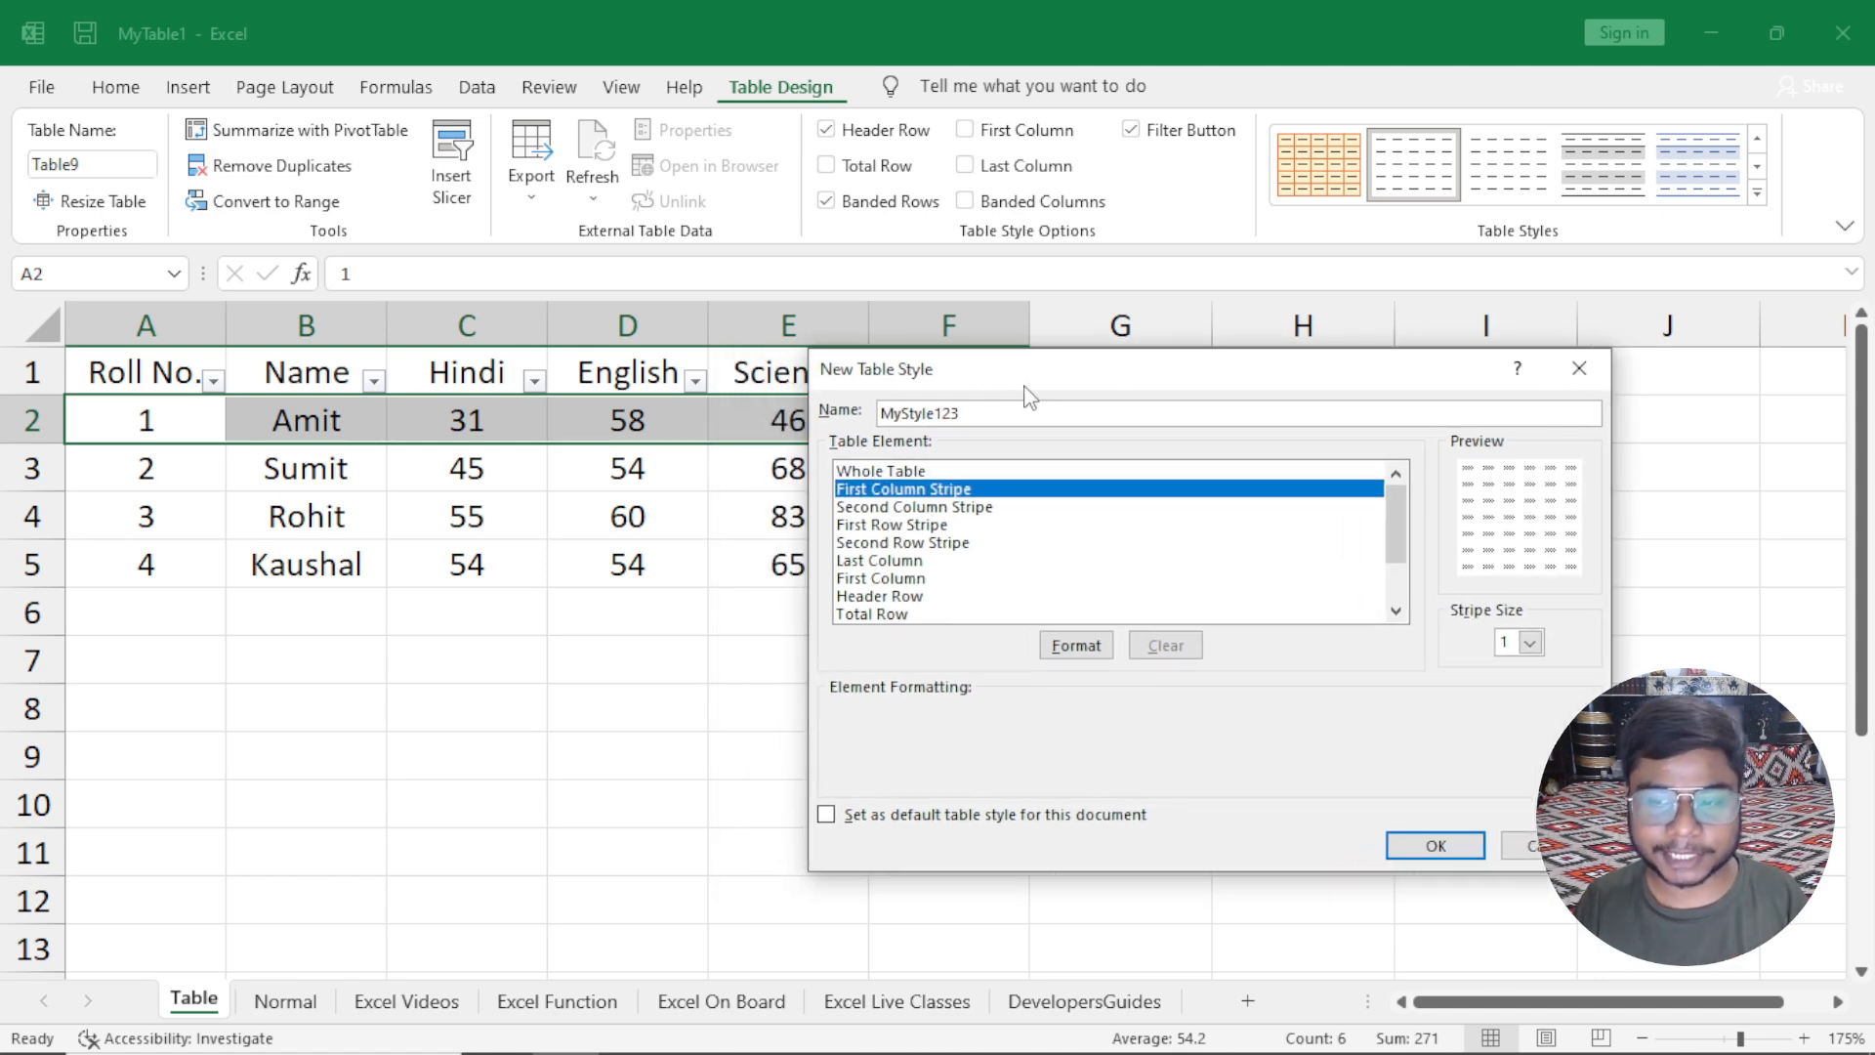
pyautogui.click(896, 511)
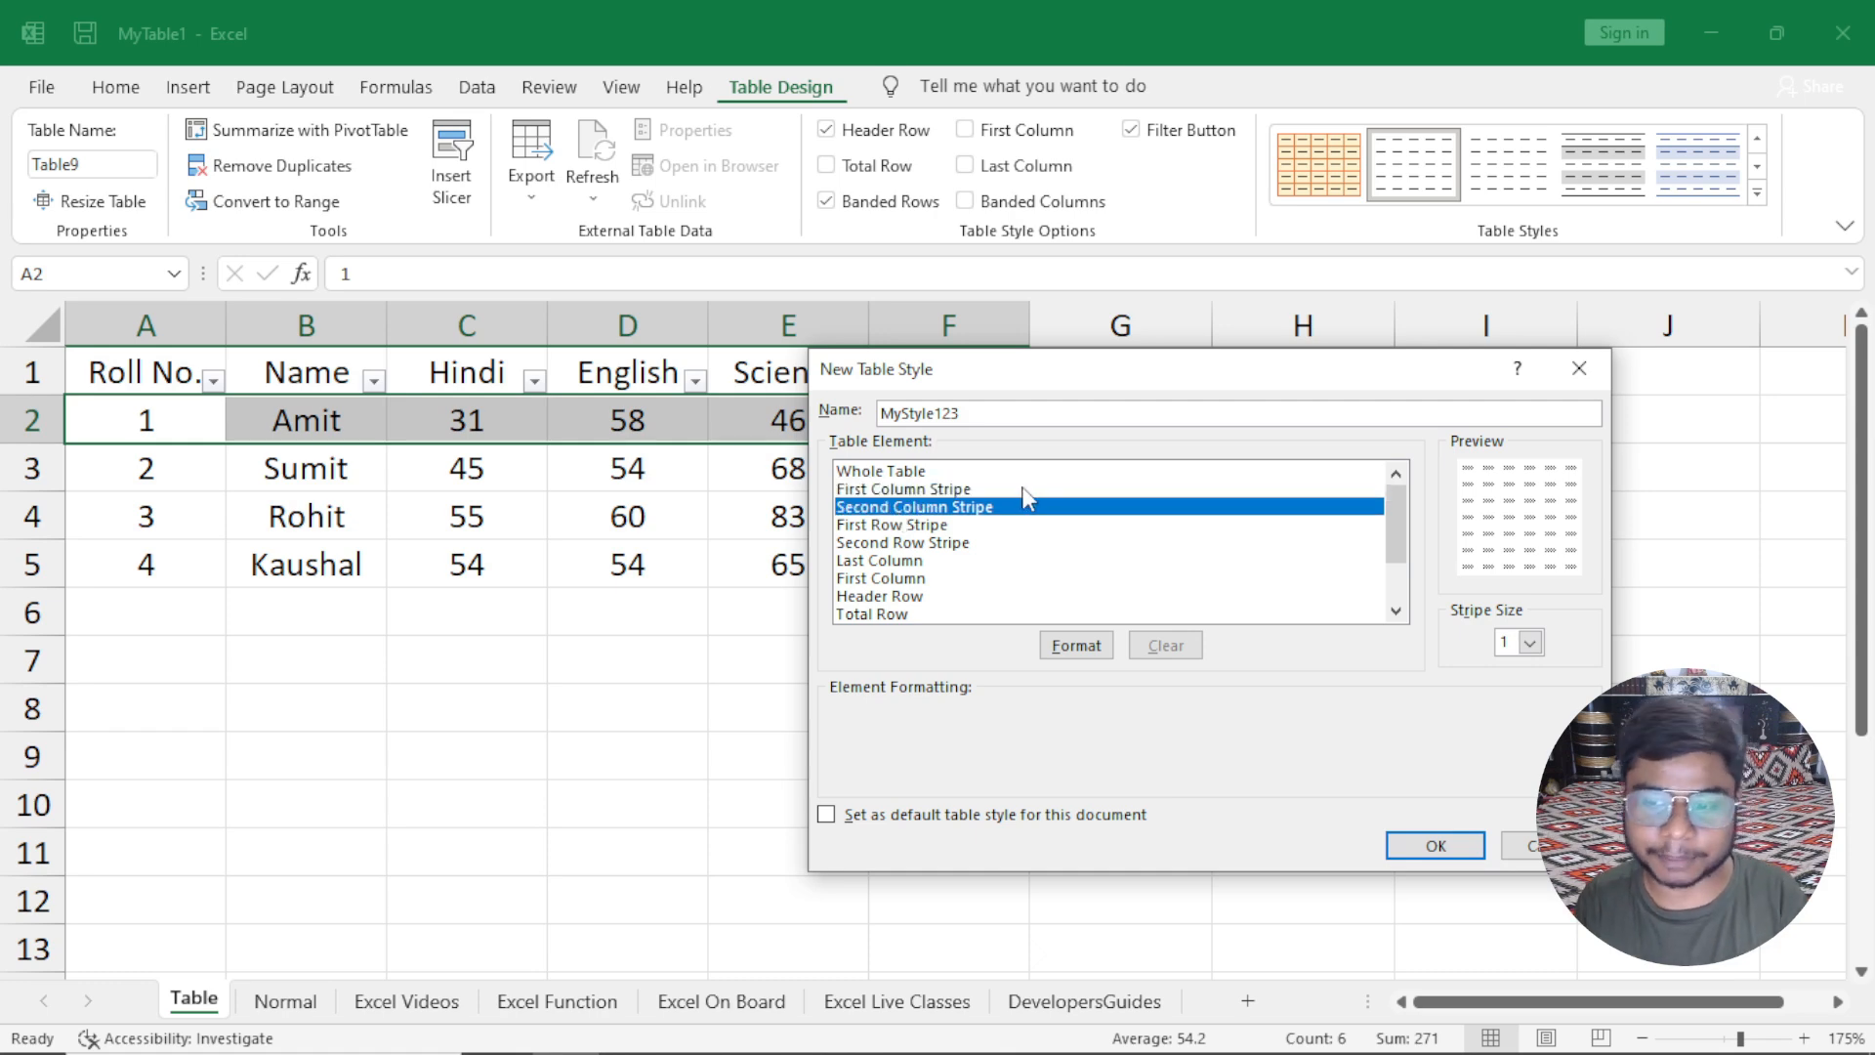
pyautogui.click(899, 527)
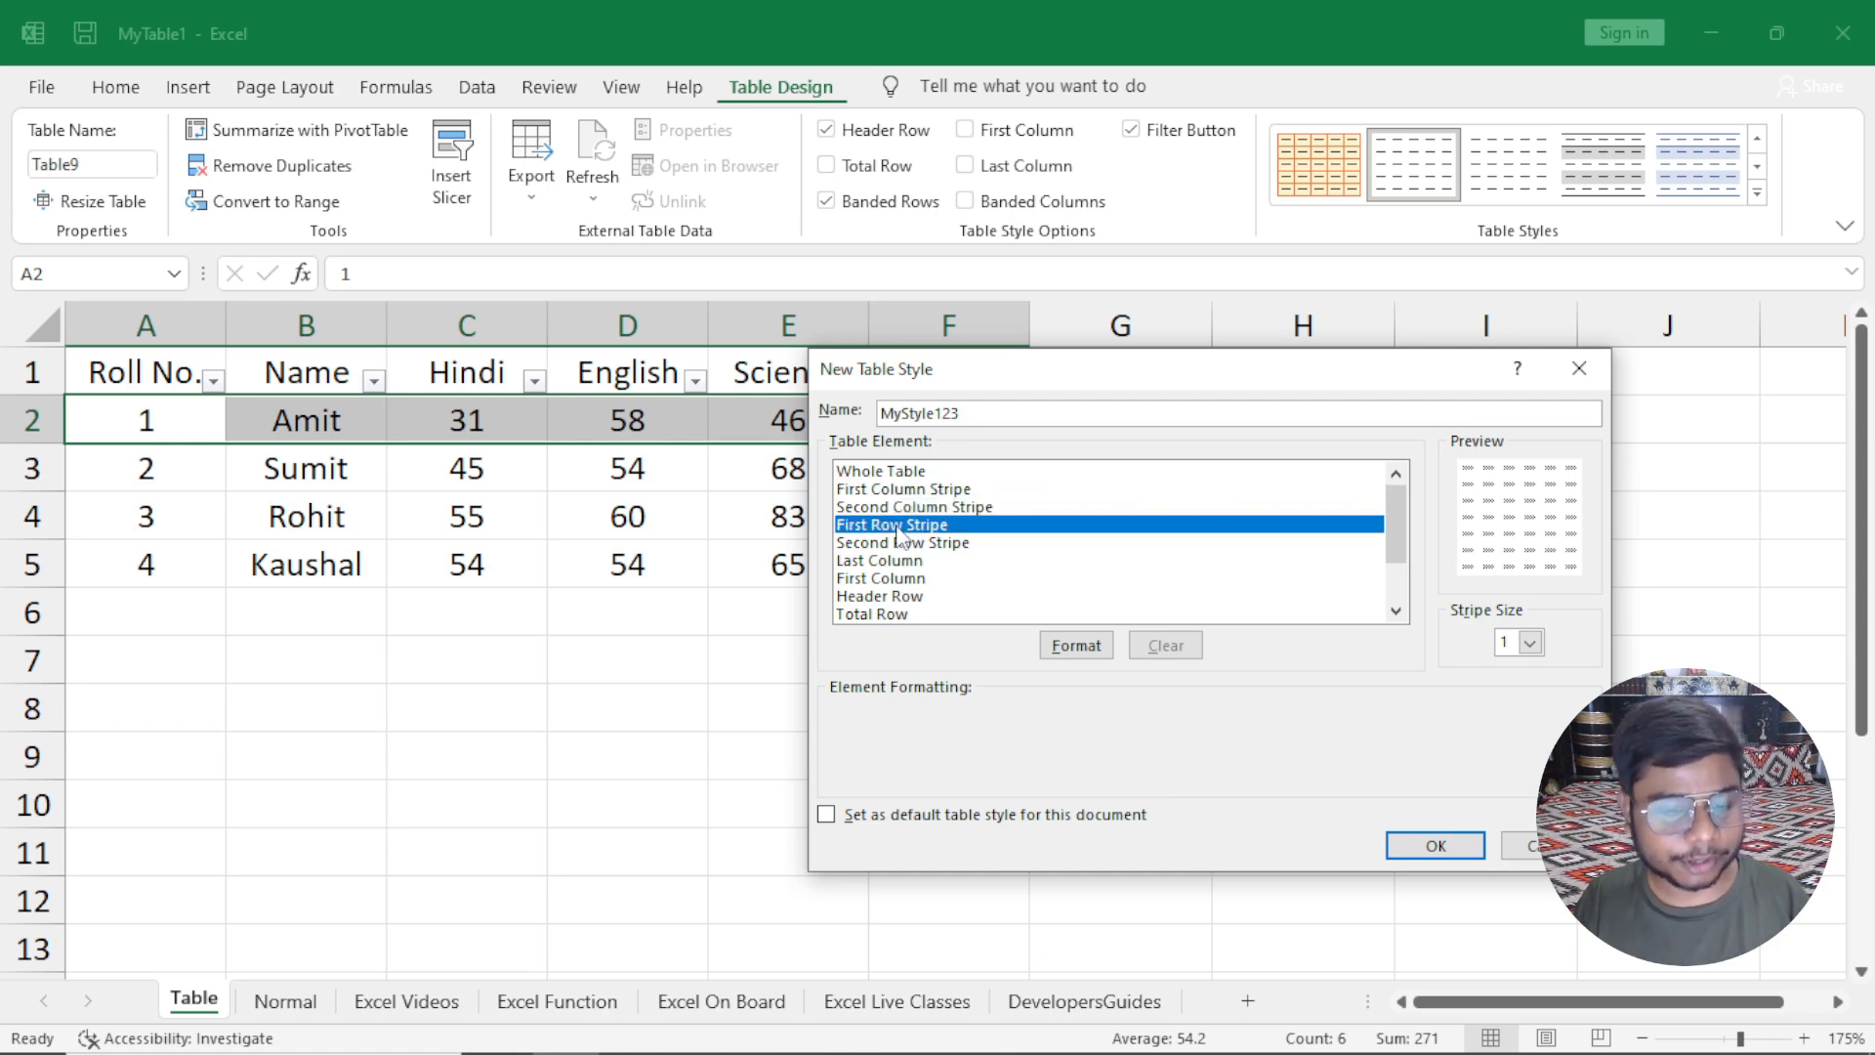
pyautogui.click(906, 546)
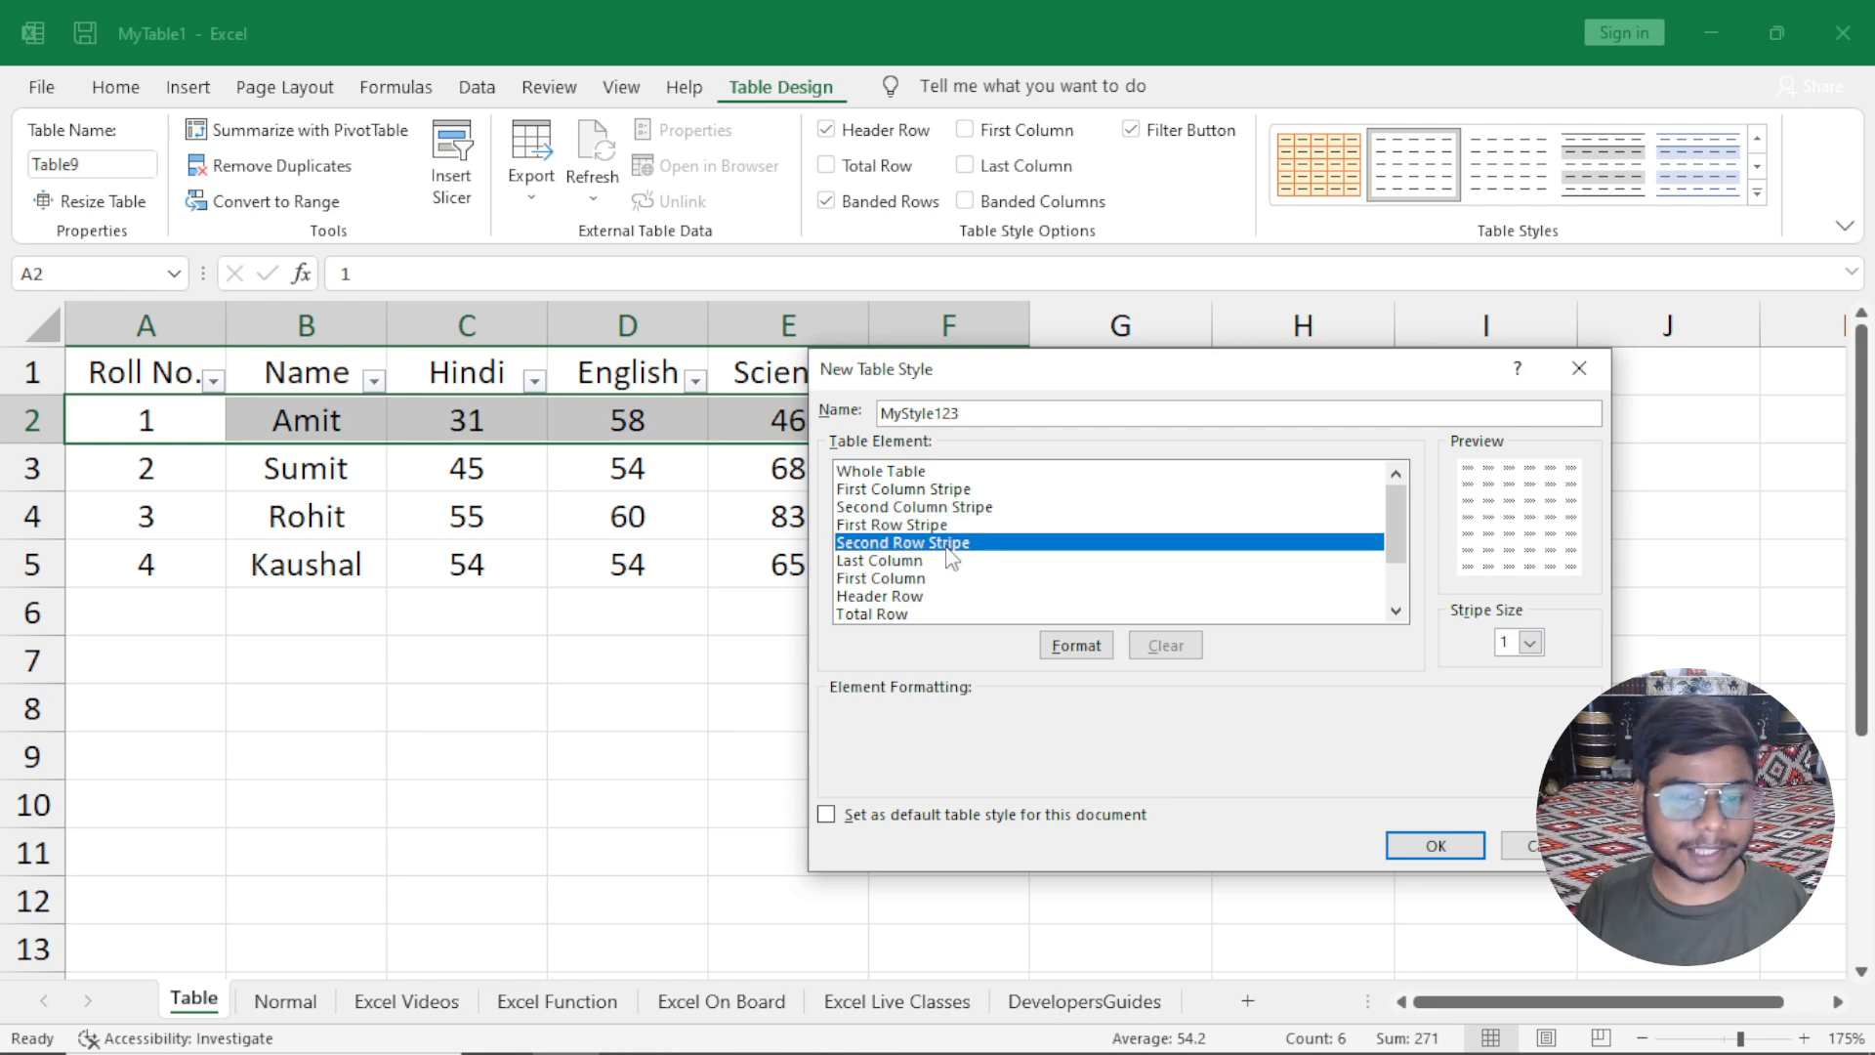
# Try a green background fill on the style's First Column Stripe, check the preview, and clear the formatting.
pyautogui.click(887, 491)
pyautogui.moveTo(1098, 394); pyautogui.dragTo(854, 310)
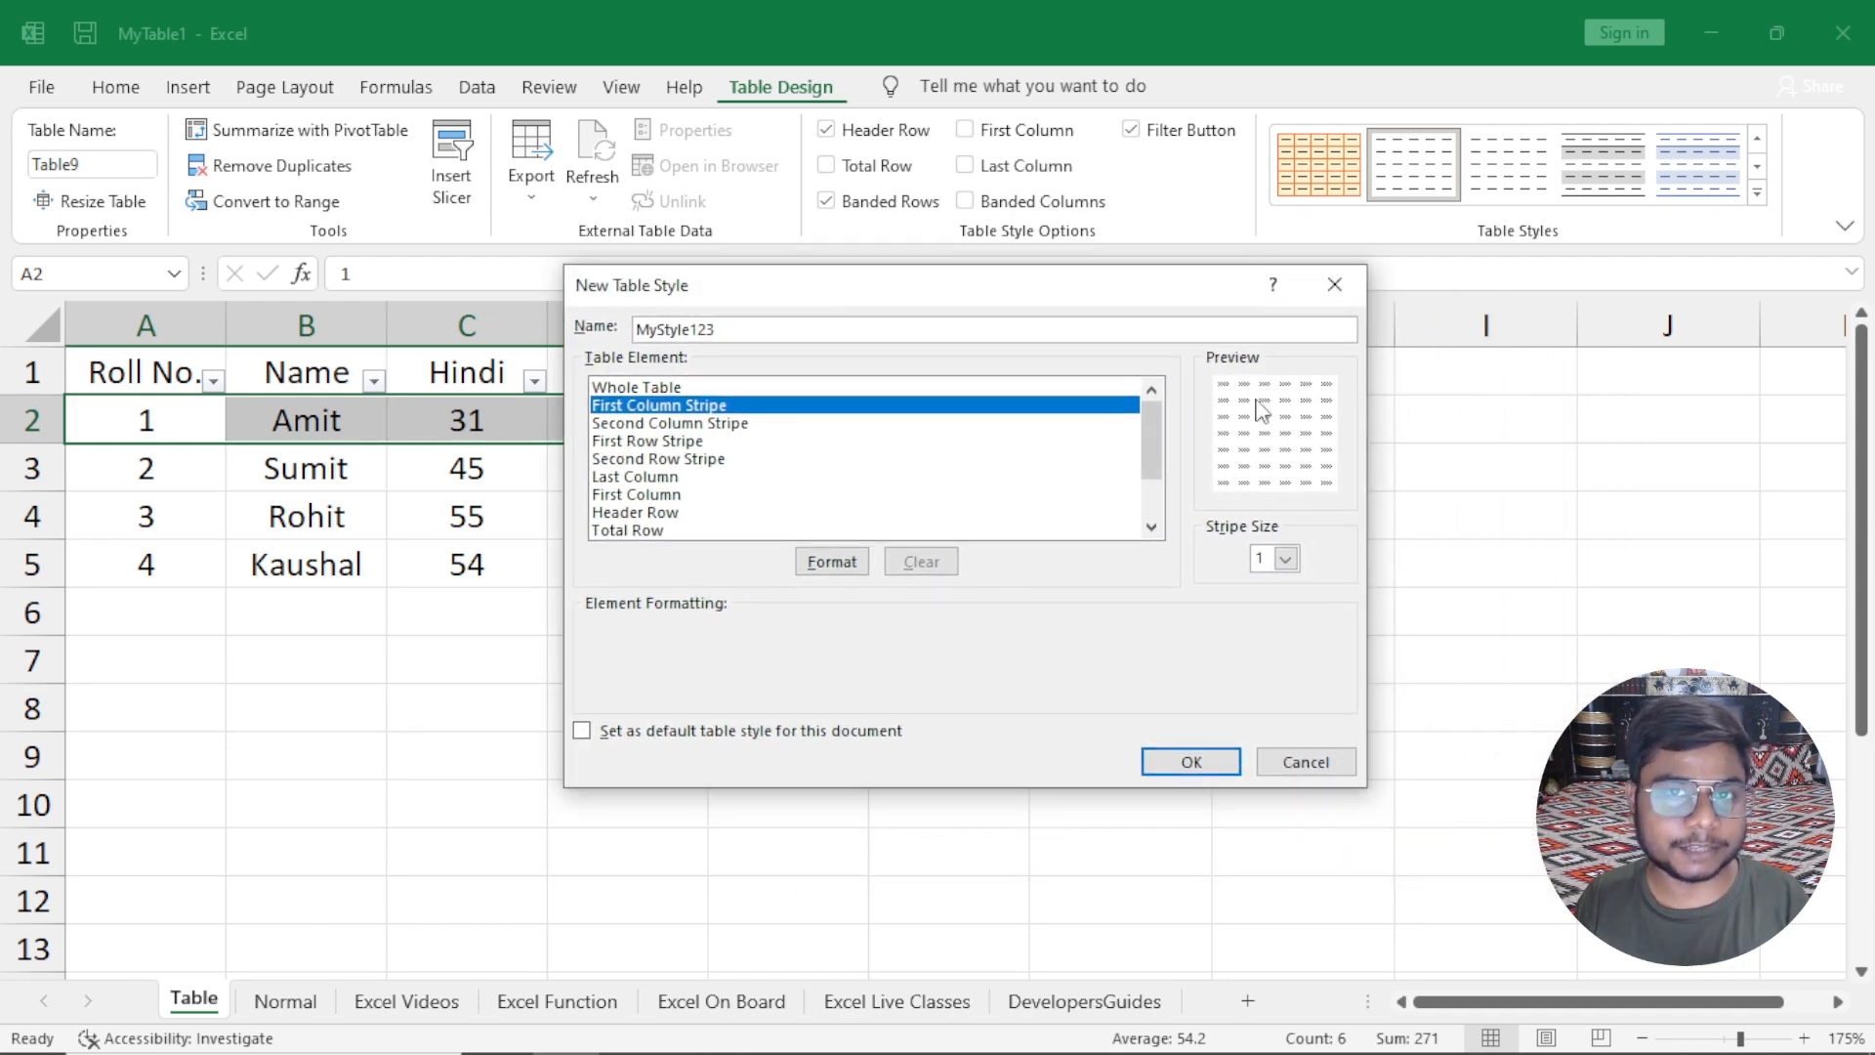
pyautogui.click(838, 562)
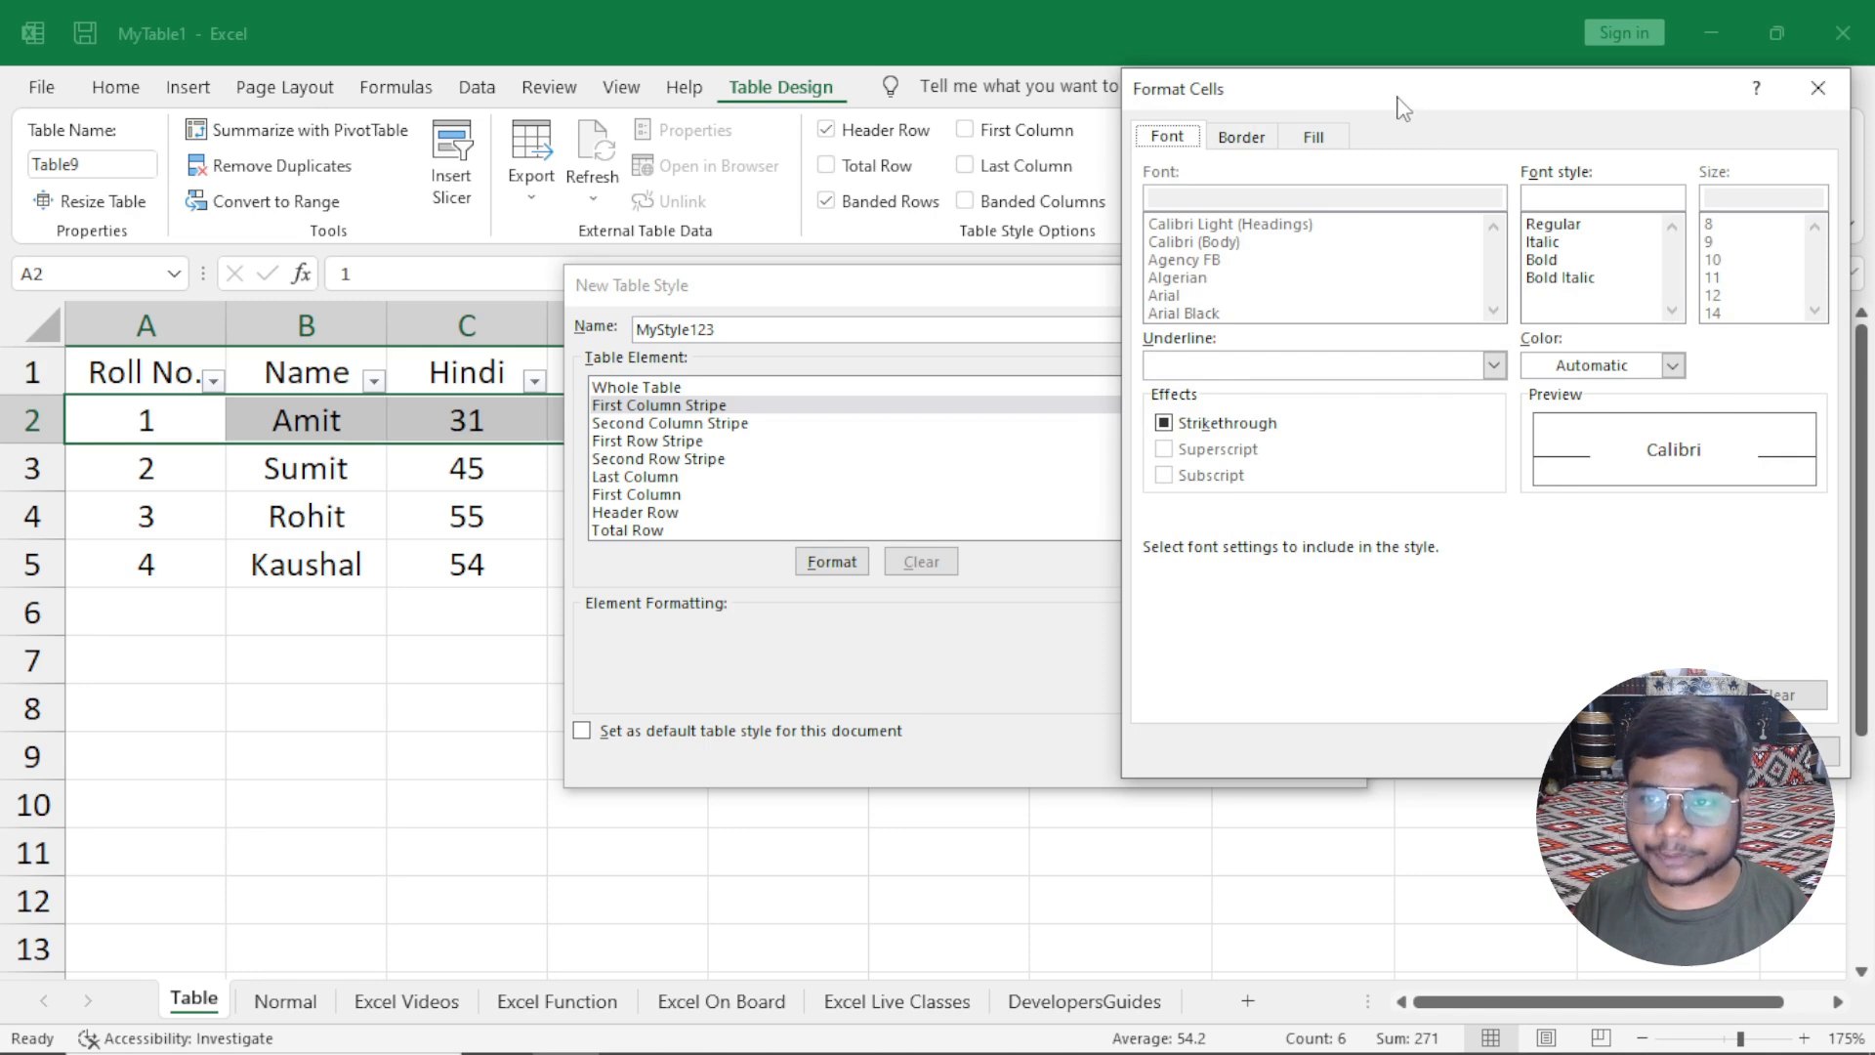
pyautogui.moveTo(1396, 98); pyautogui.dragTo(1145, 156)
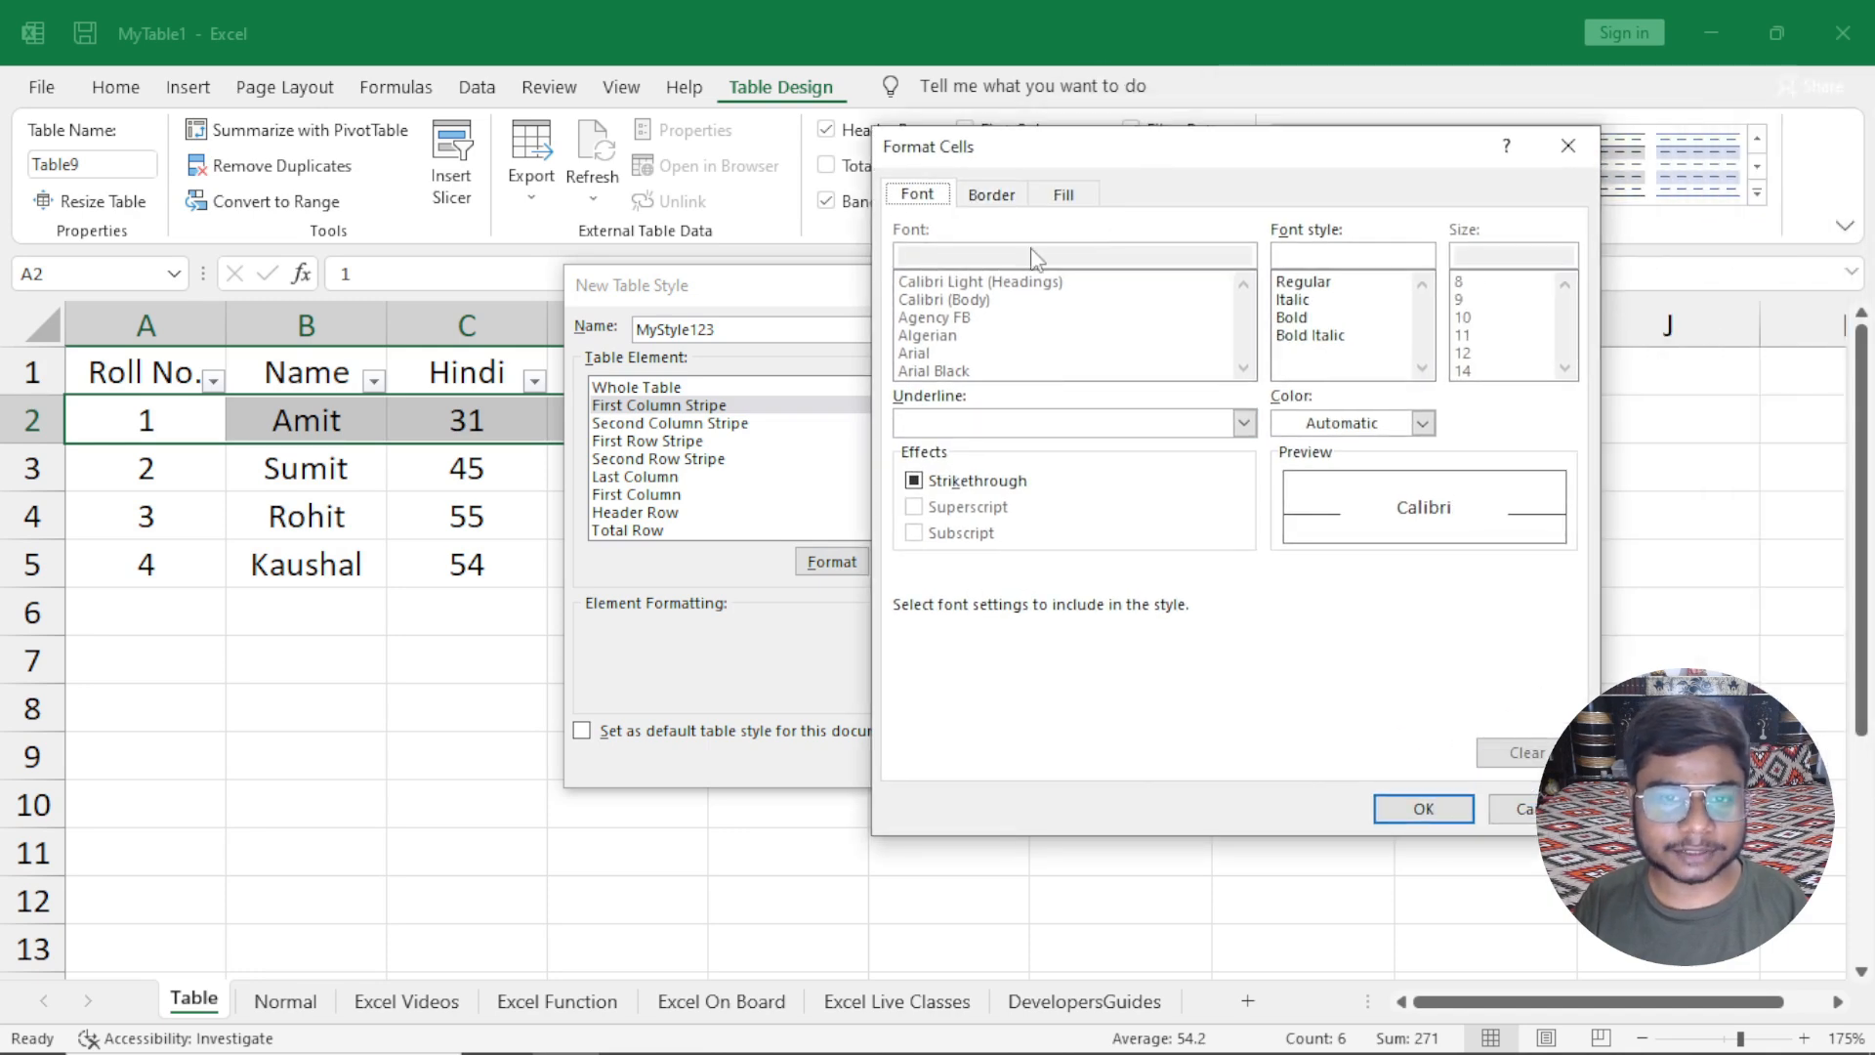
pyautogui.click(986, 198)
pyautogui.click(1079, 195)
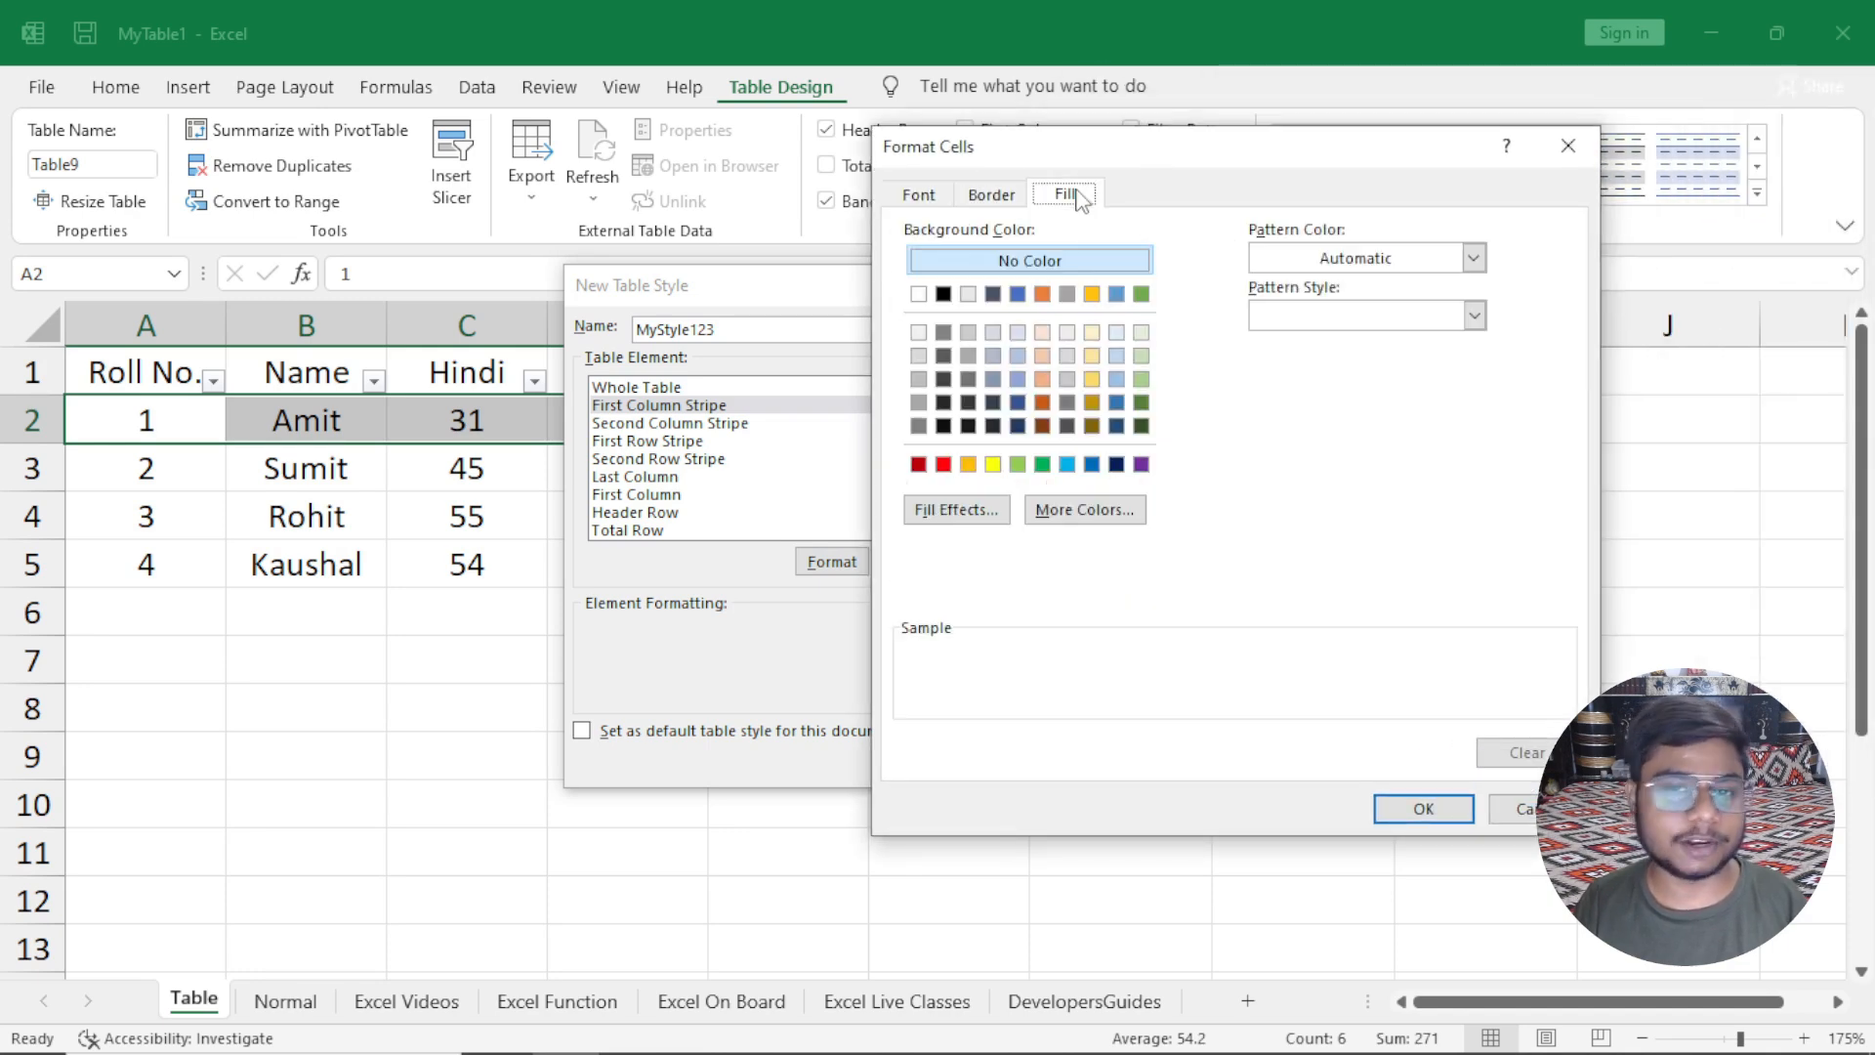
pyautogui.click(1140, 294)
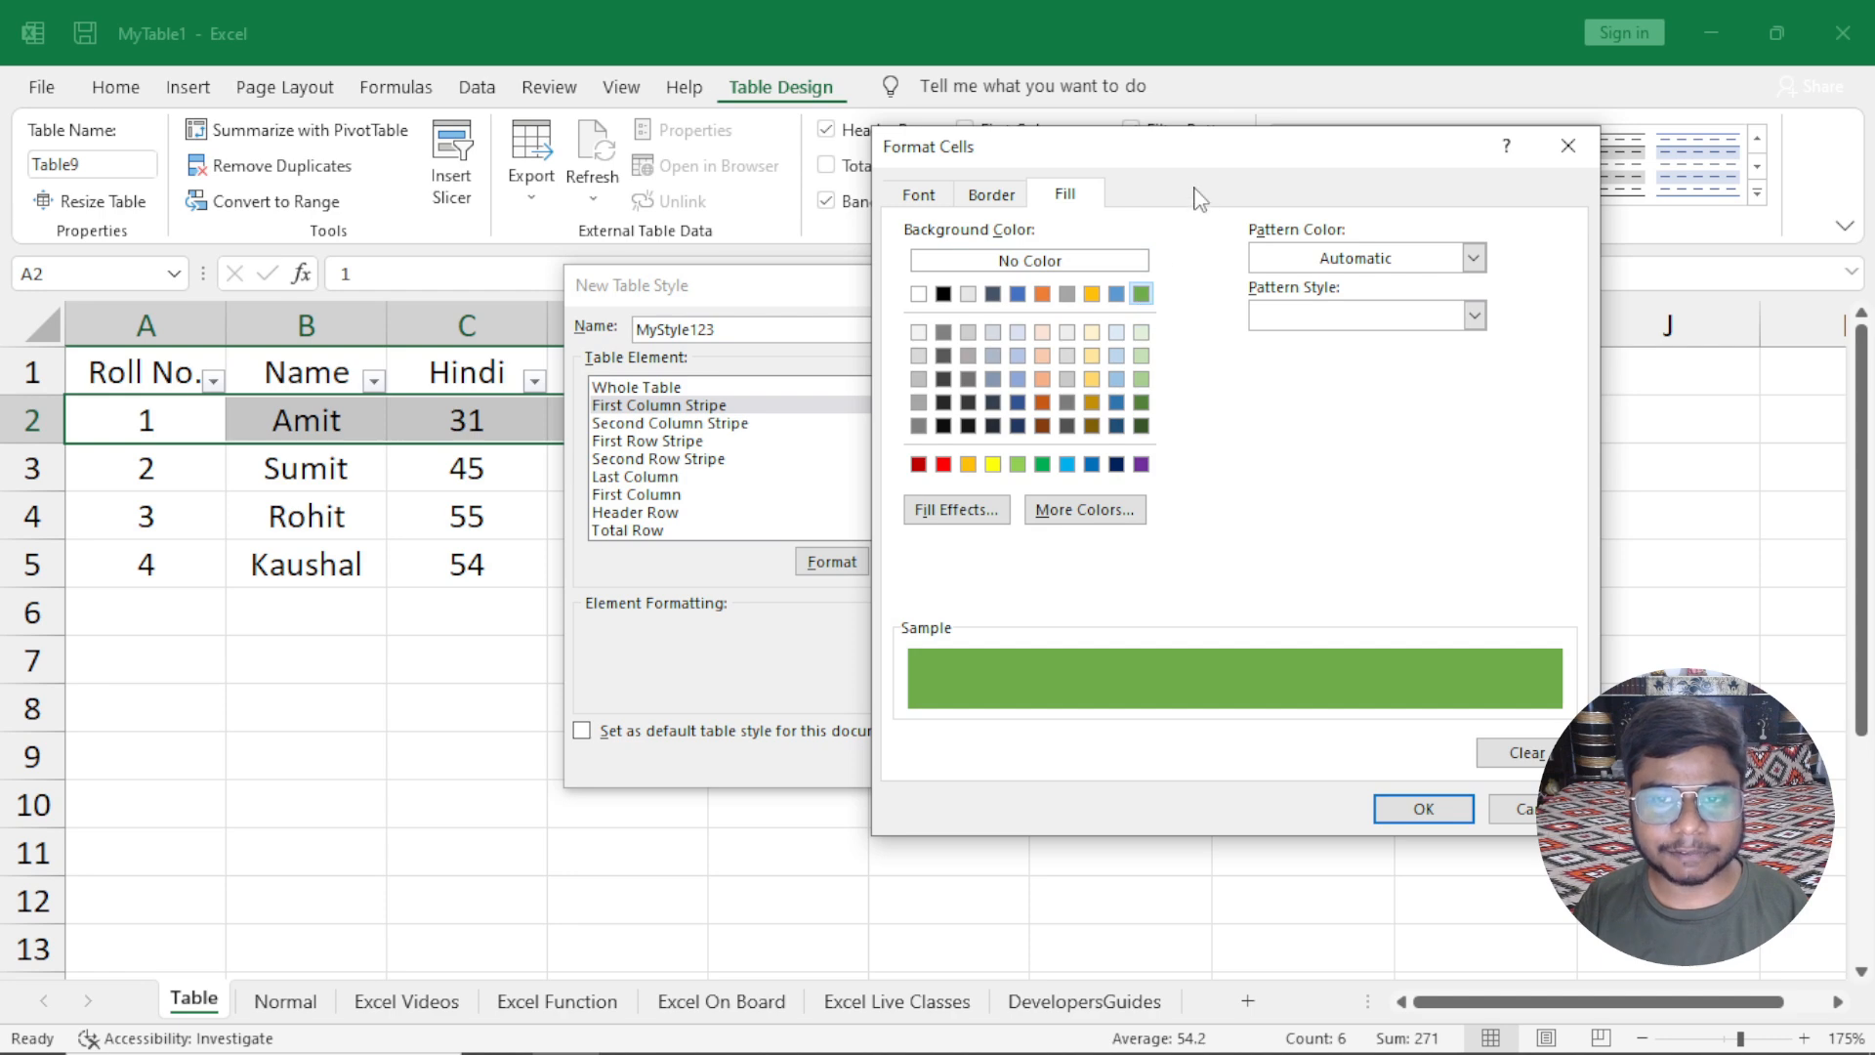
pyautogui.moveTo(1182, 171); pyautogui.dragTo(653, 181)
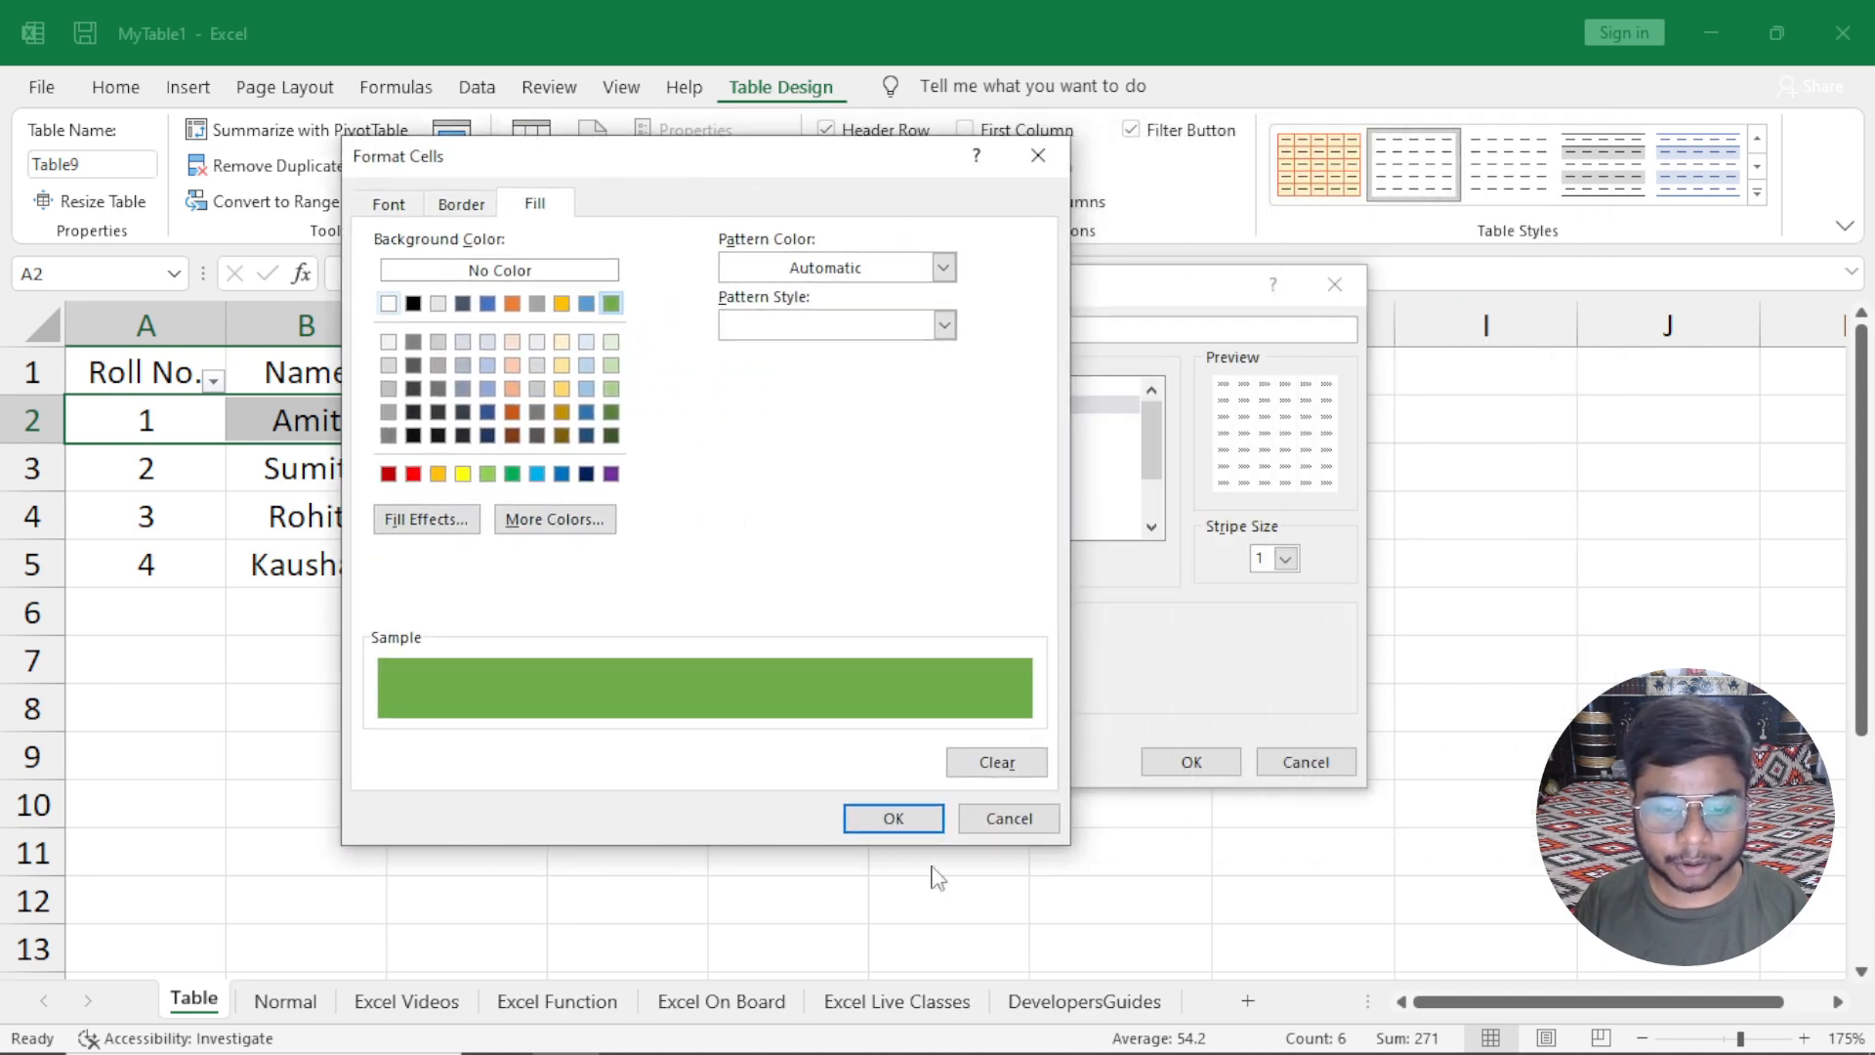
pyautogui.click(893, 828)
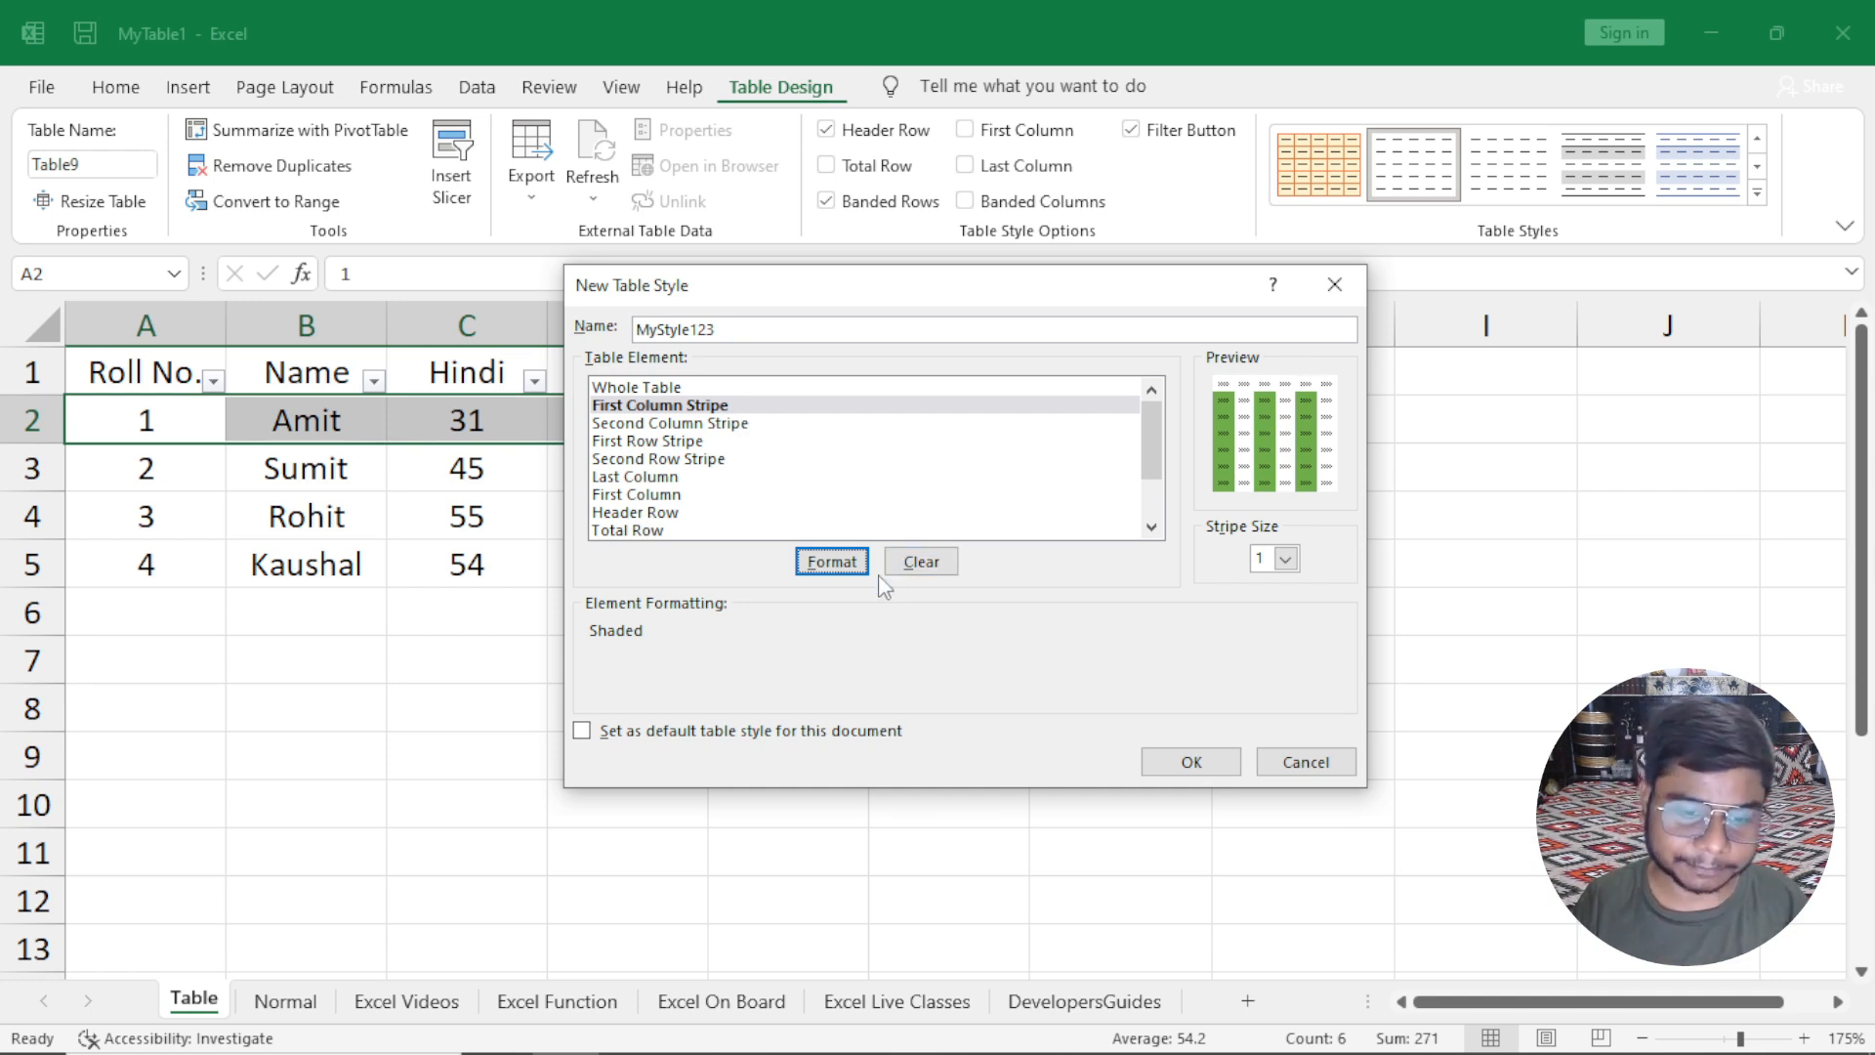
pyautogui.click(921, 562)
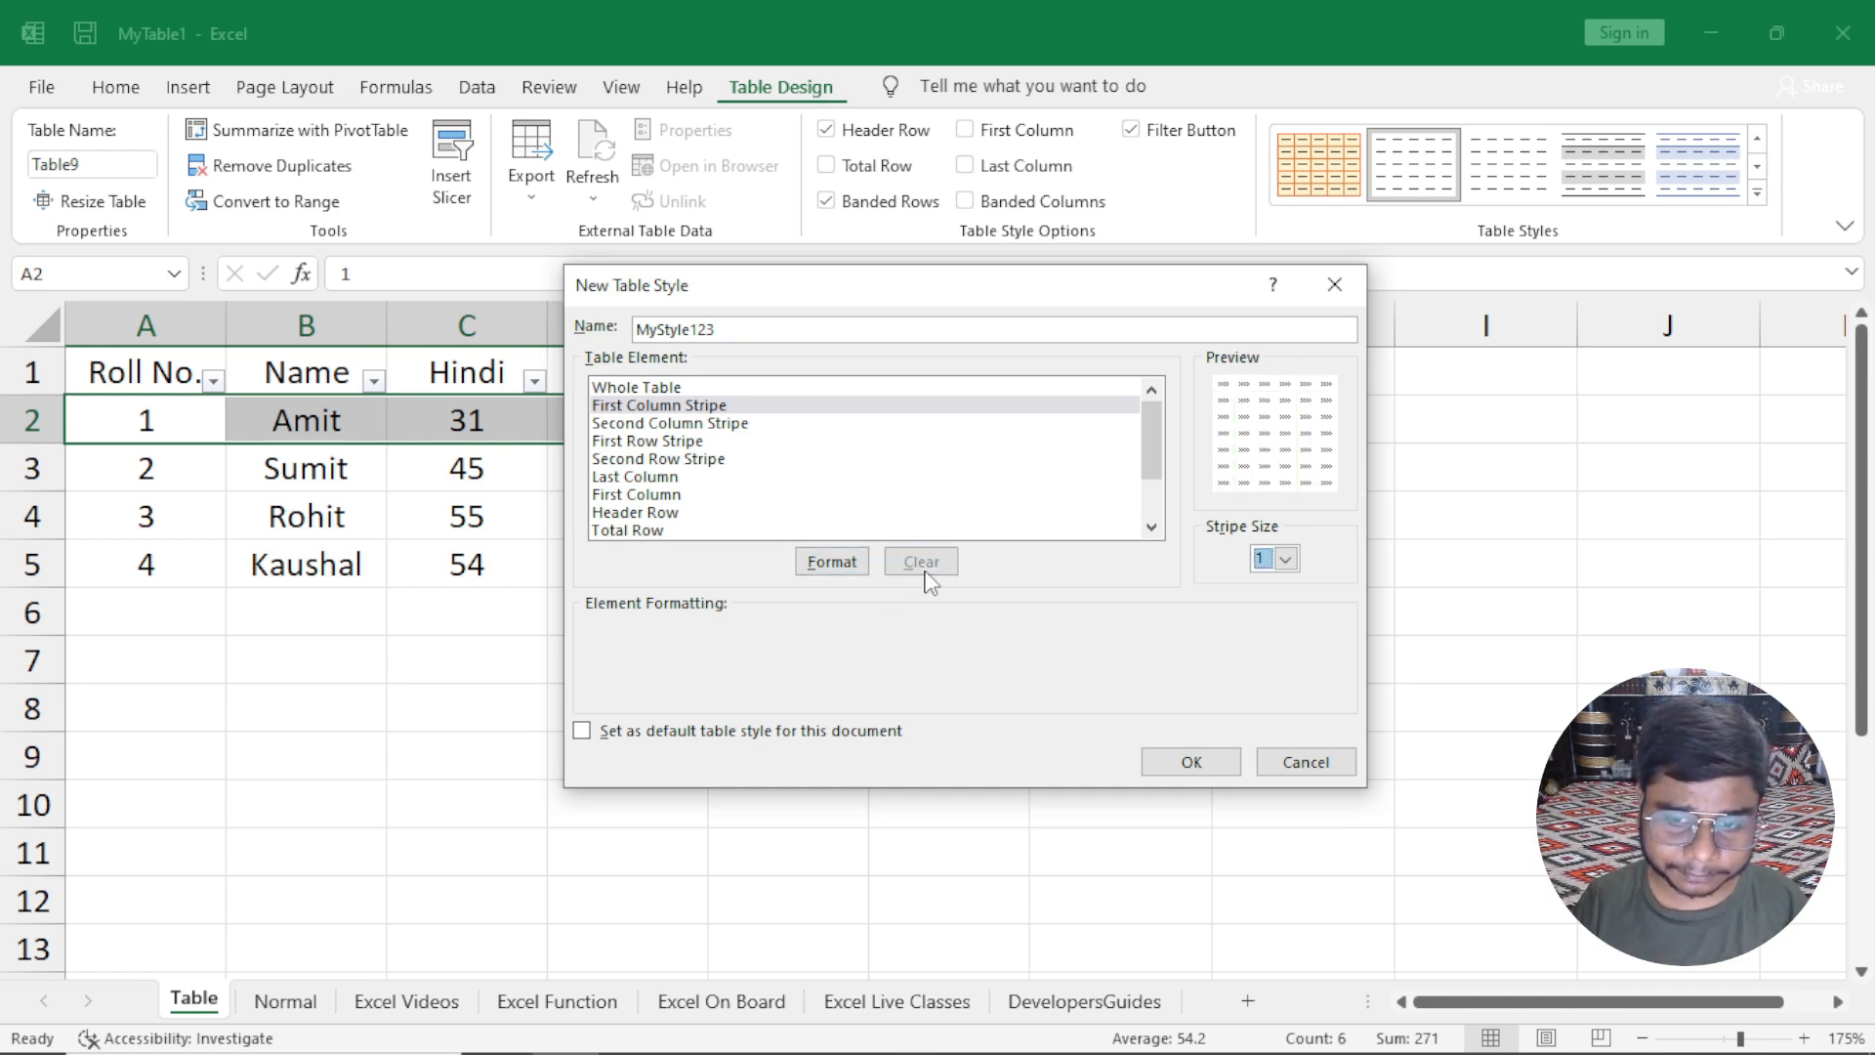
# Try a green background fill on the Second Column Stripe element and clear it after checking the preview.
pyautogui.click(633, 423)
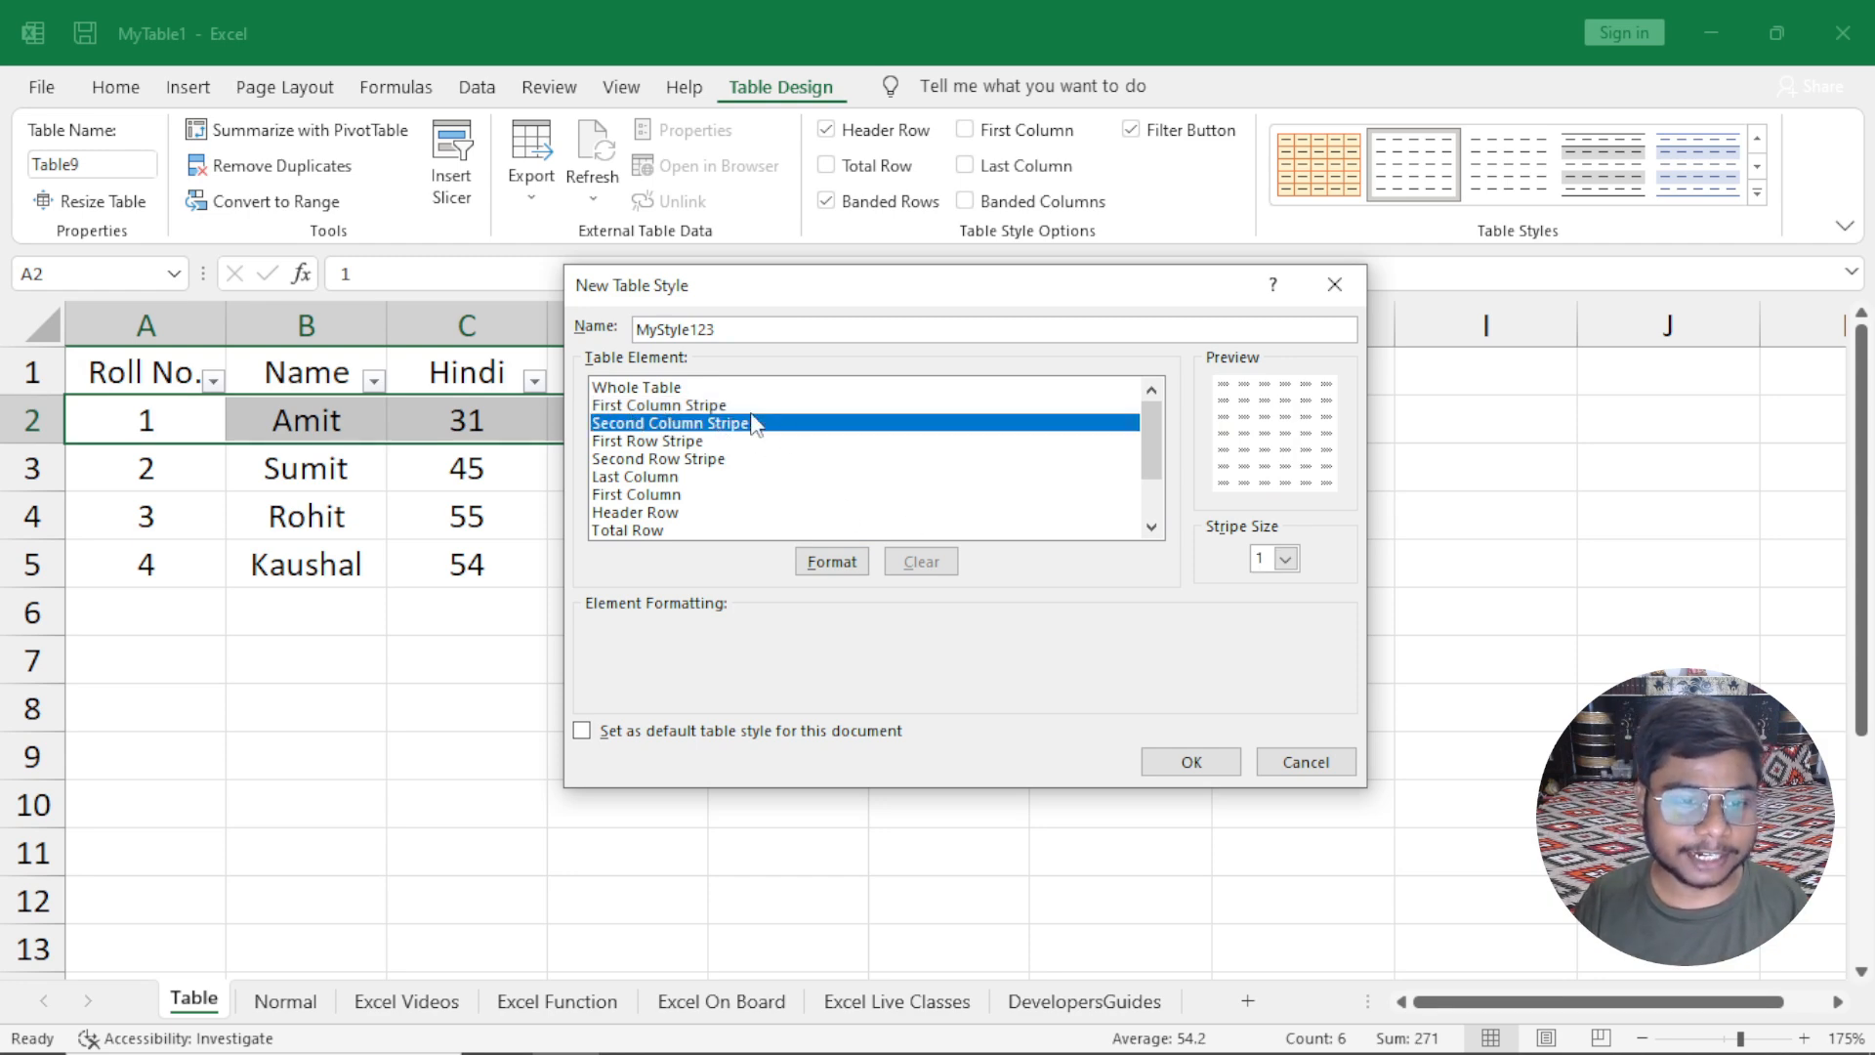
pyautogui.click(825, 564)
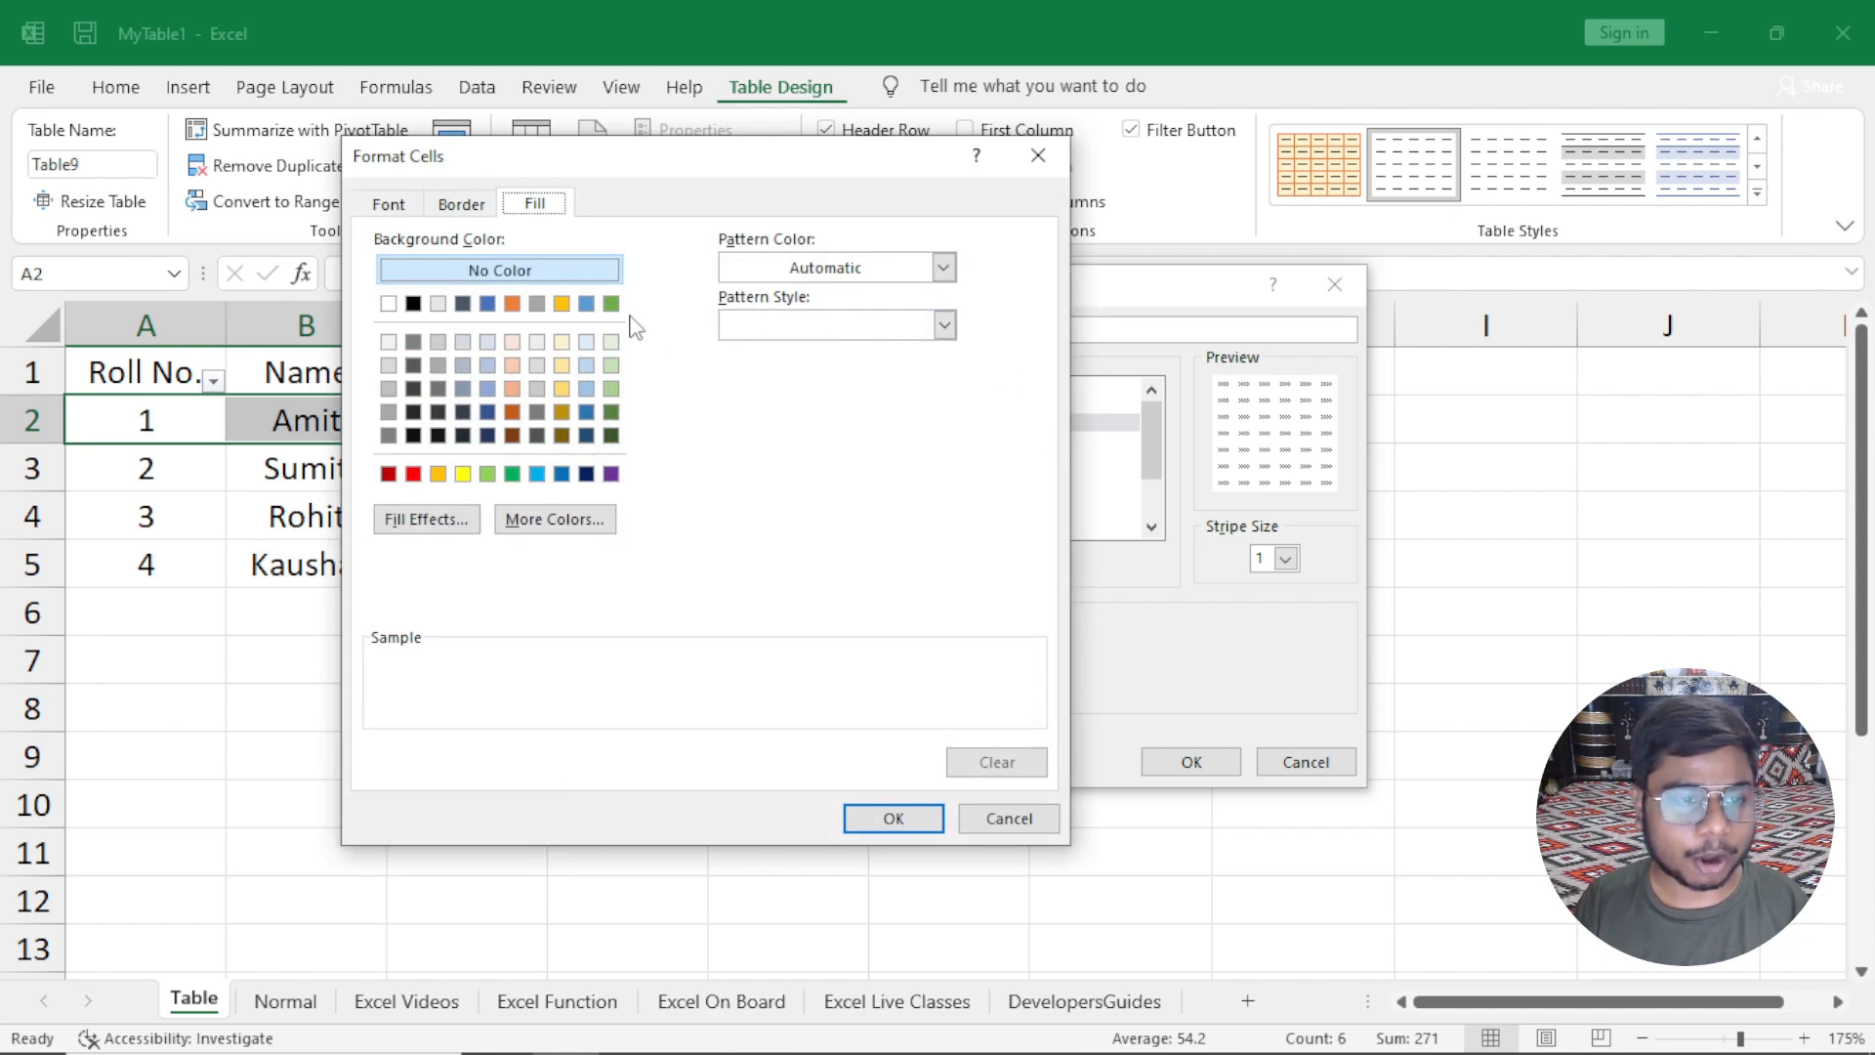
pyautogui.click(610, 305)
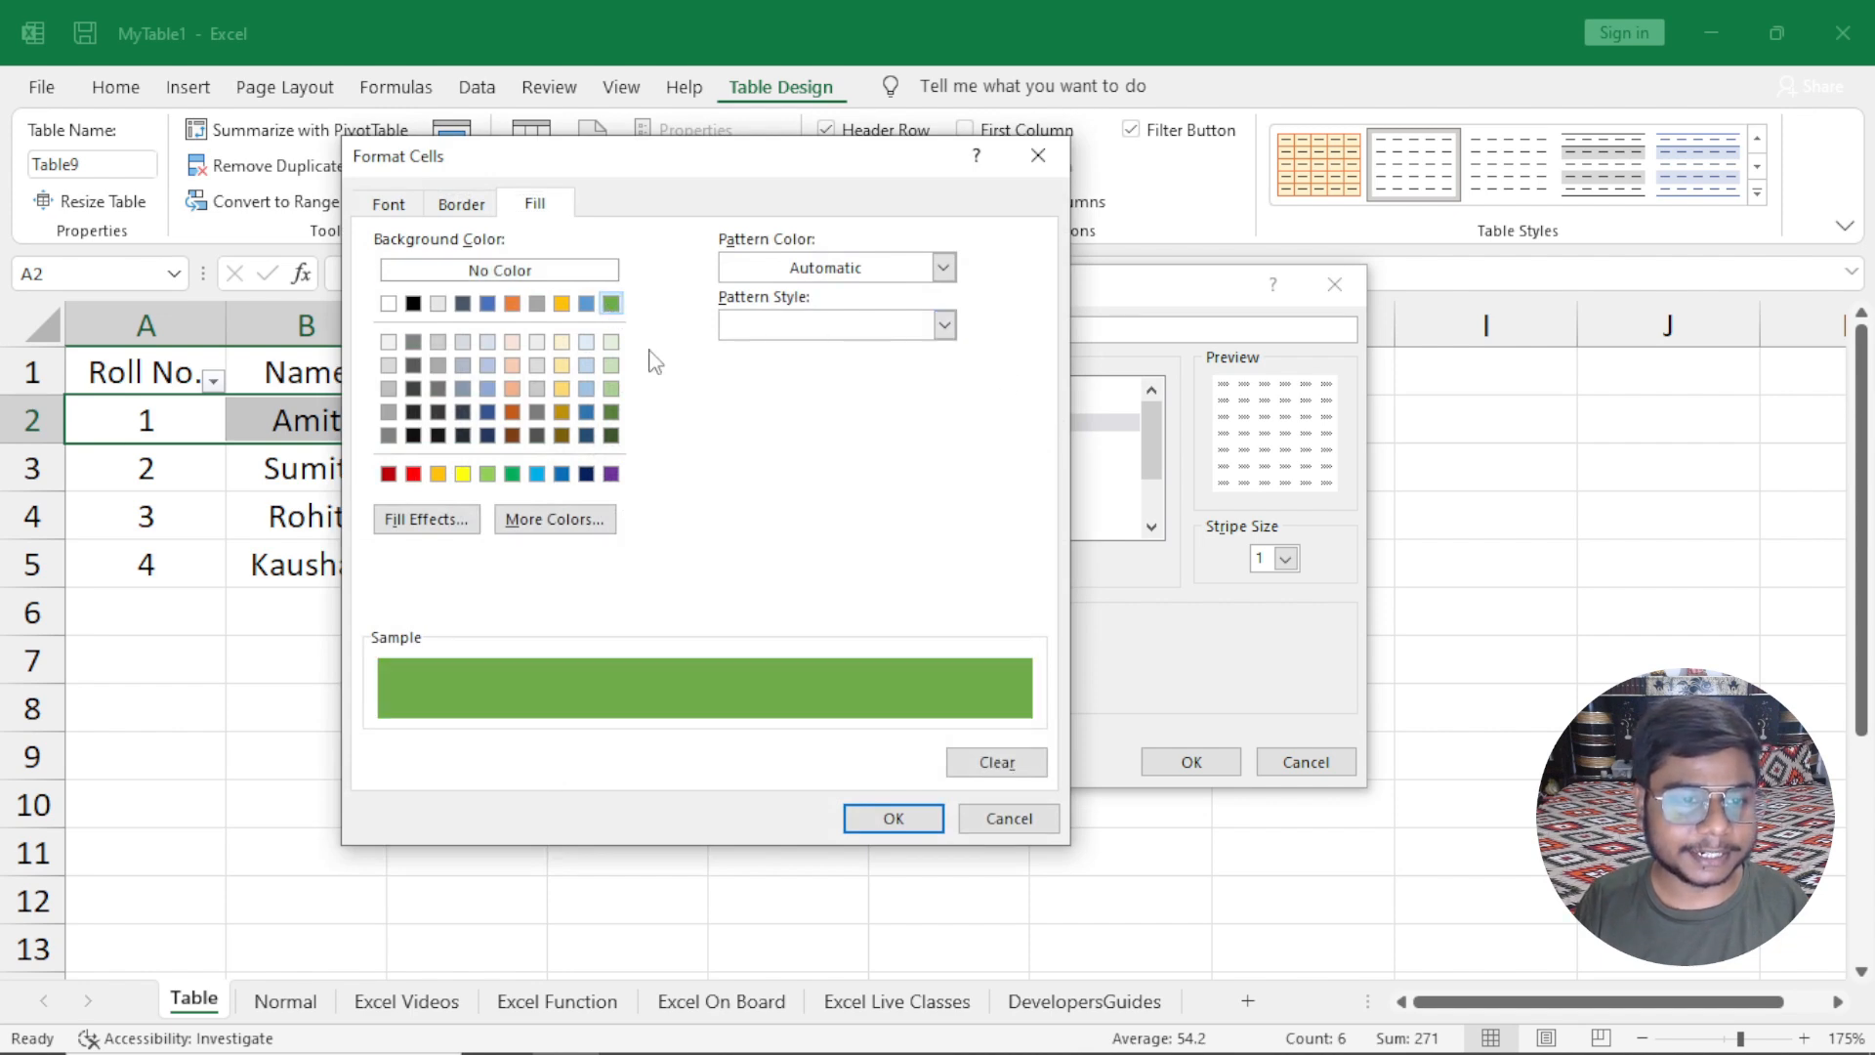
pyautogui.click(893, 818)
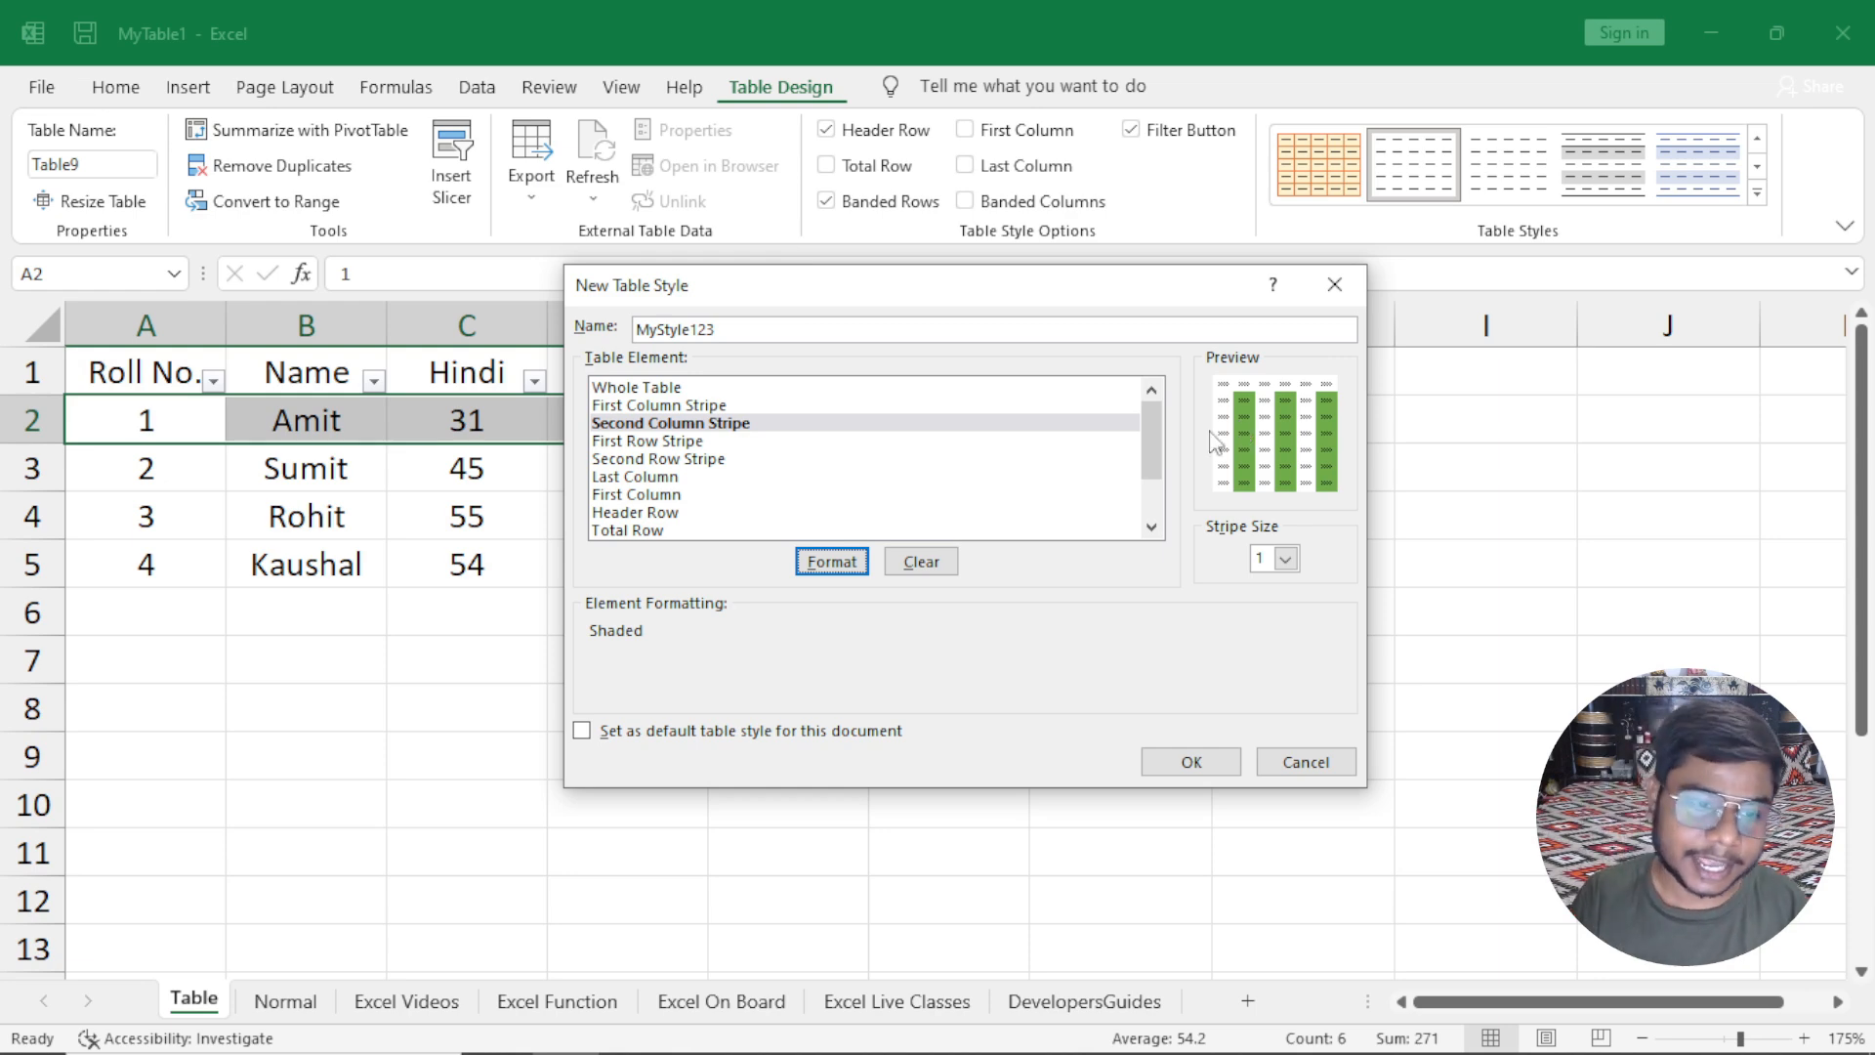
pyautogui.click(926, 567)
# Try a green background fill on the First Row Stripe element and clear it after checking the preview.
pyautogui.click(642, 444)
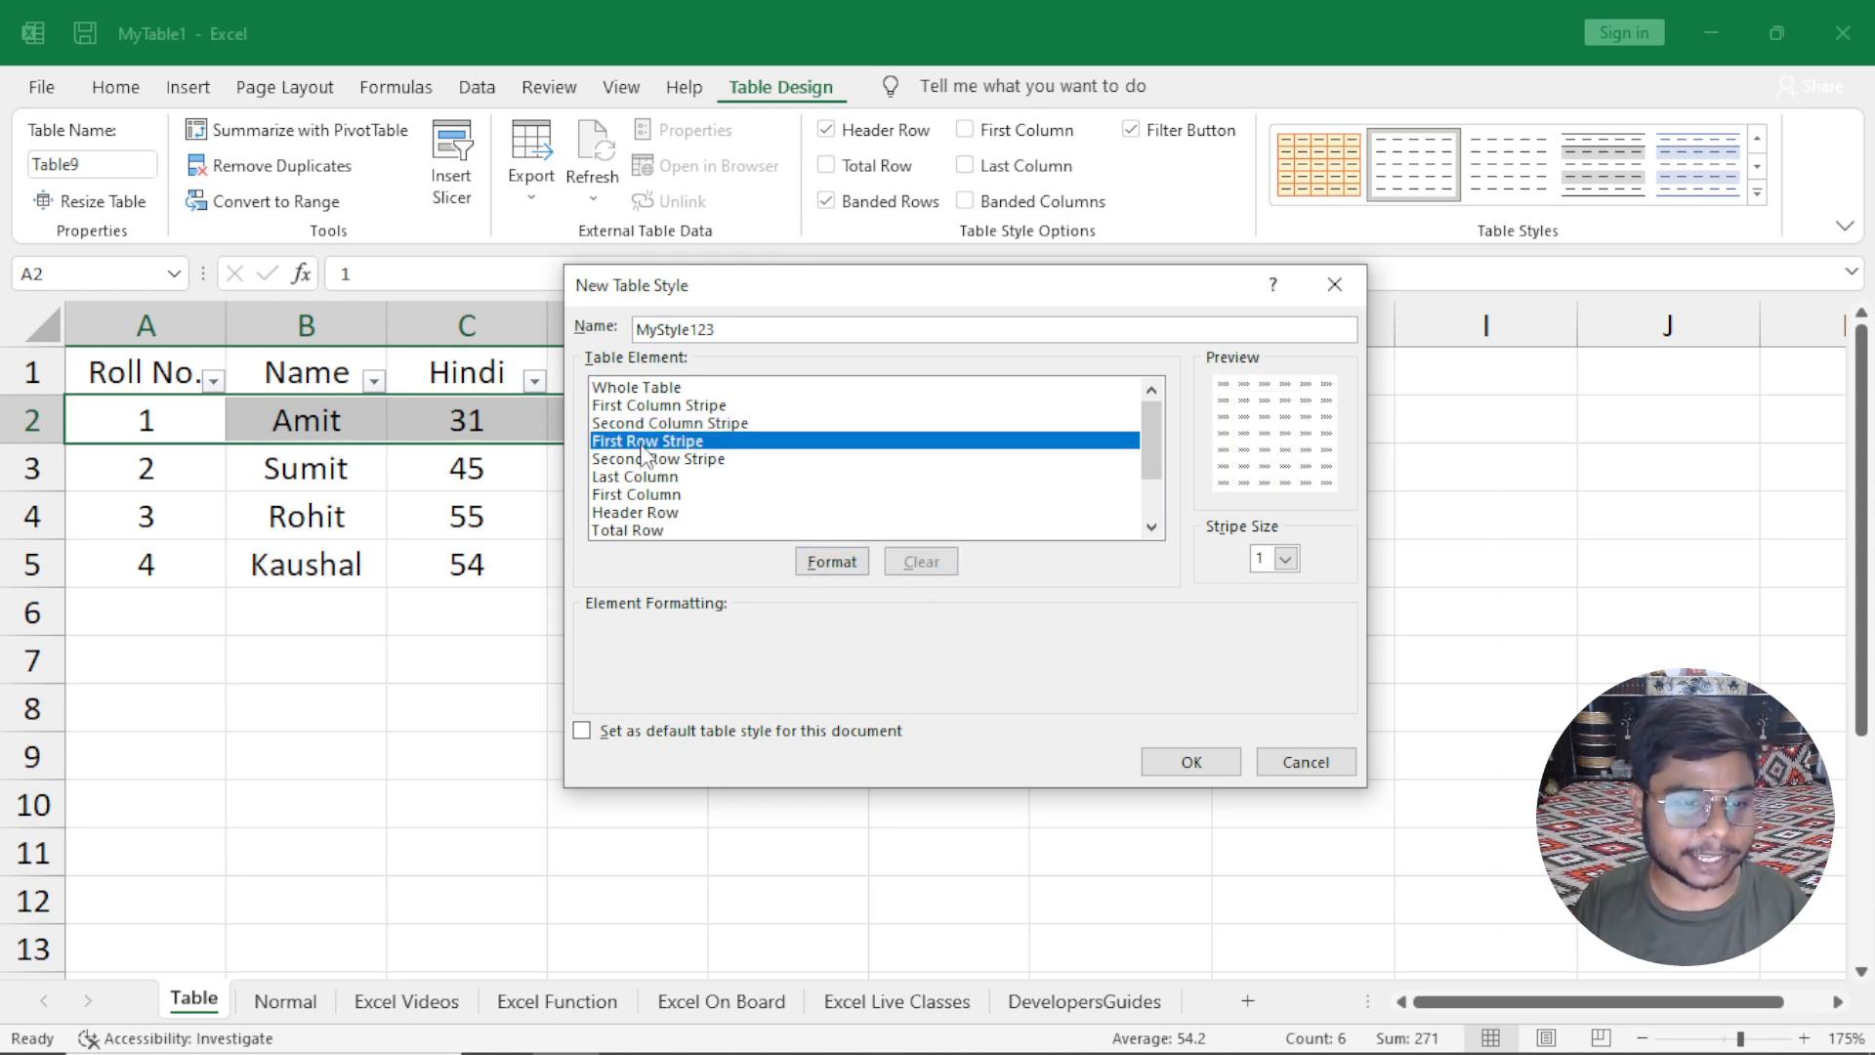
pyautogui.click(831, 564)
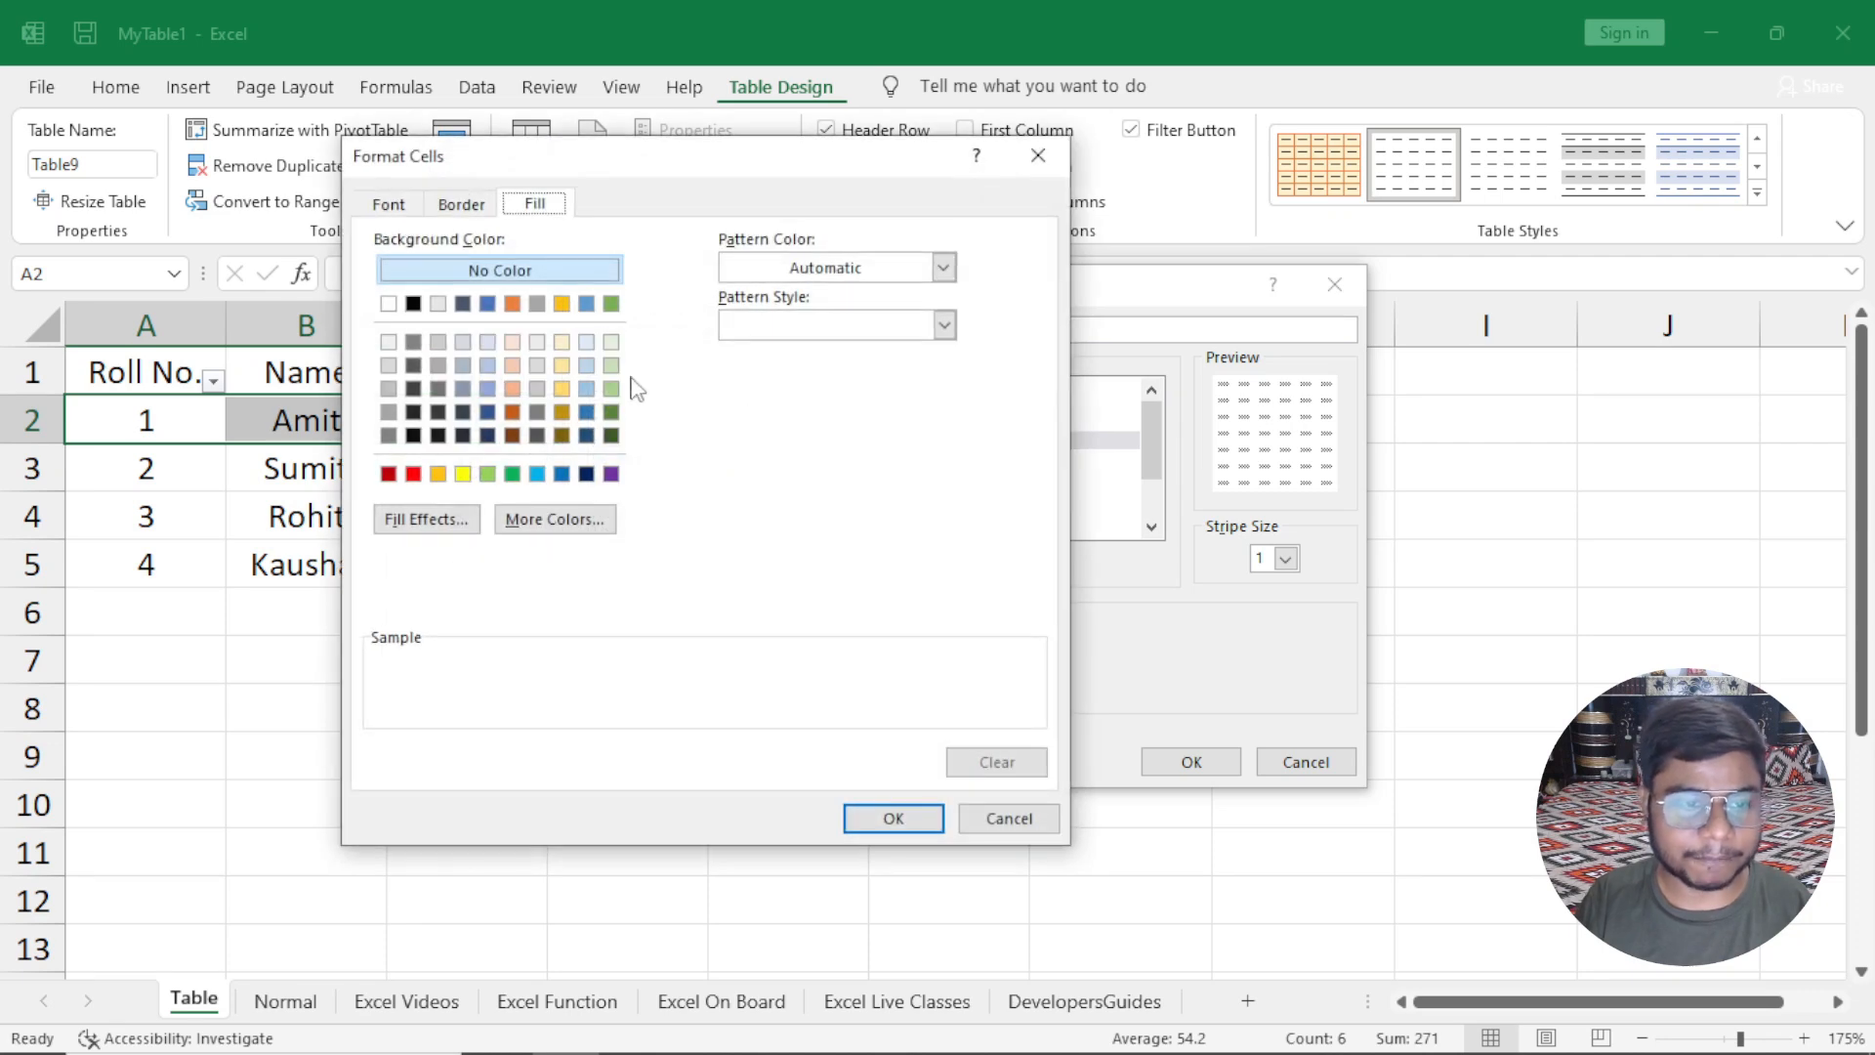
pyautogui.click(610, 303)
pyautogui.click(911, 824)
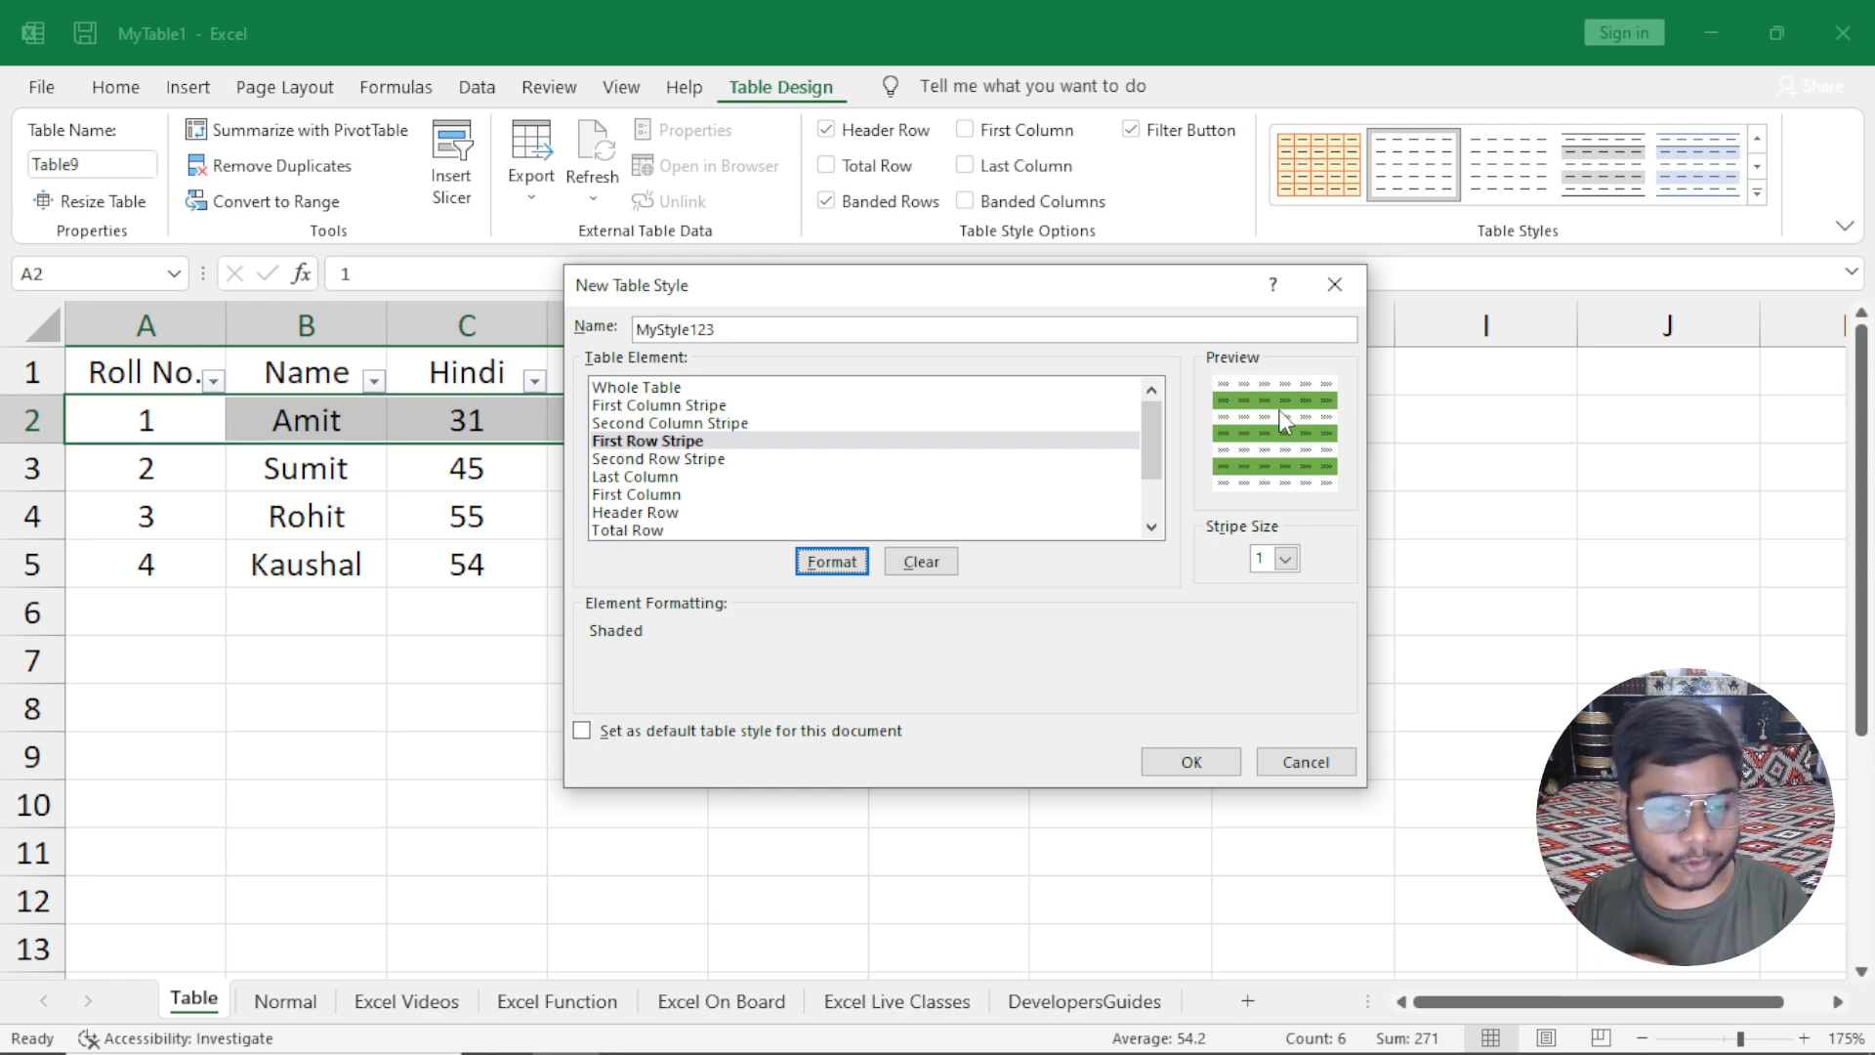
pyautogui.click(921, 561)
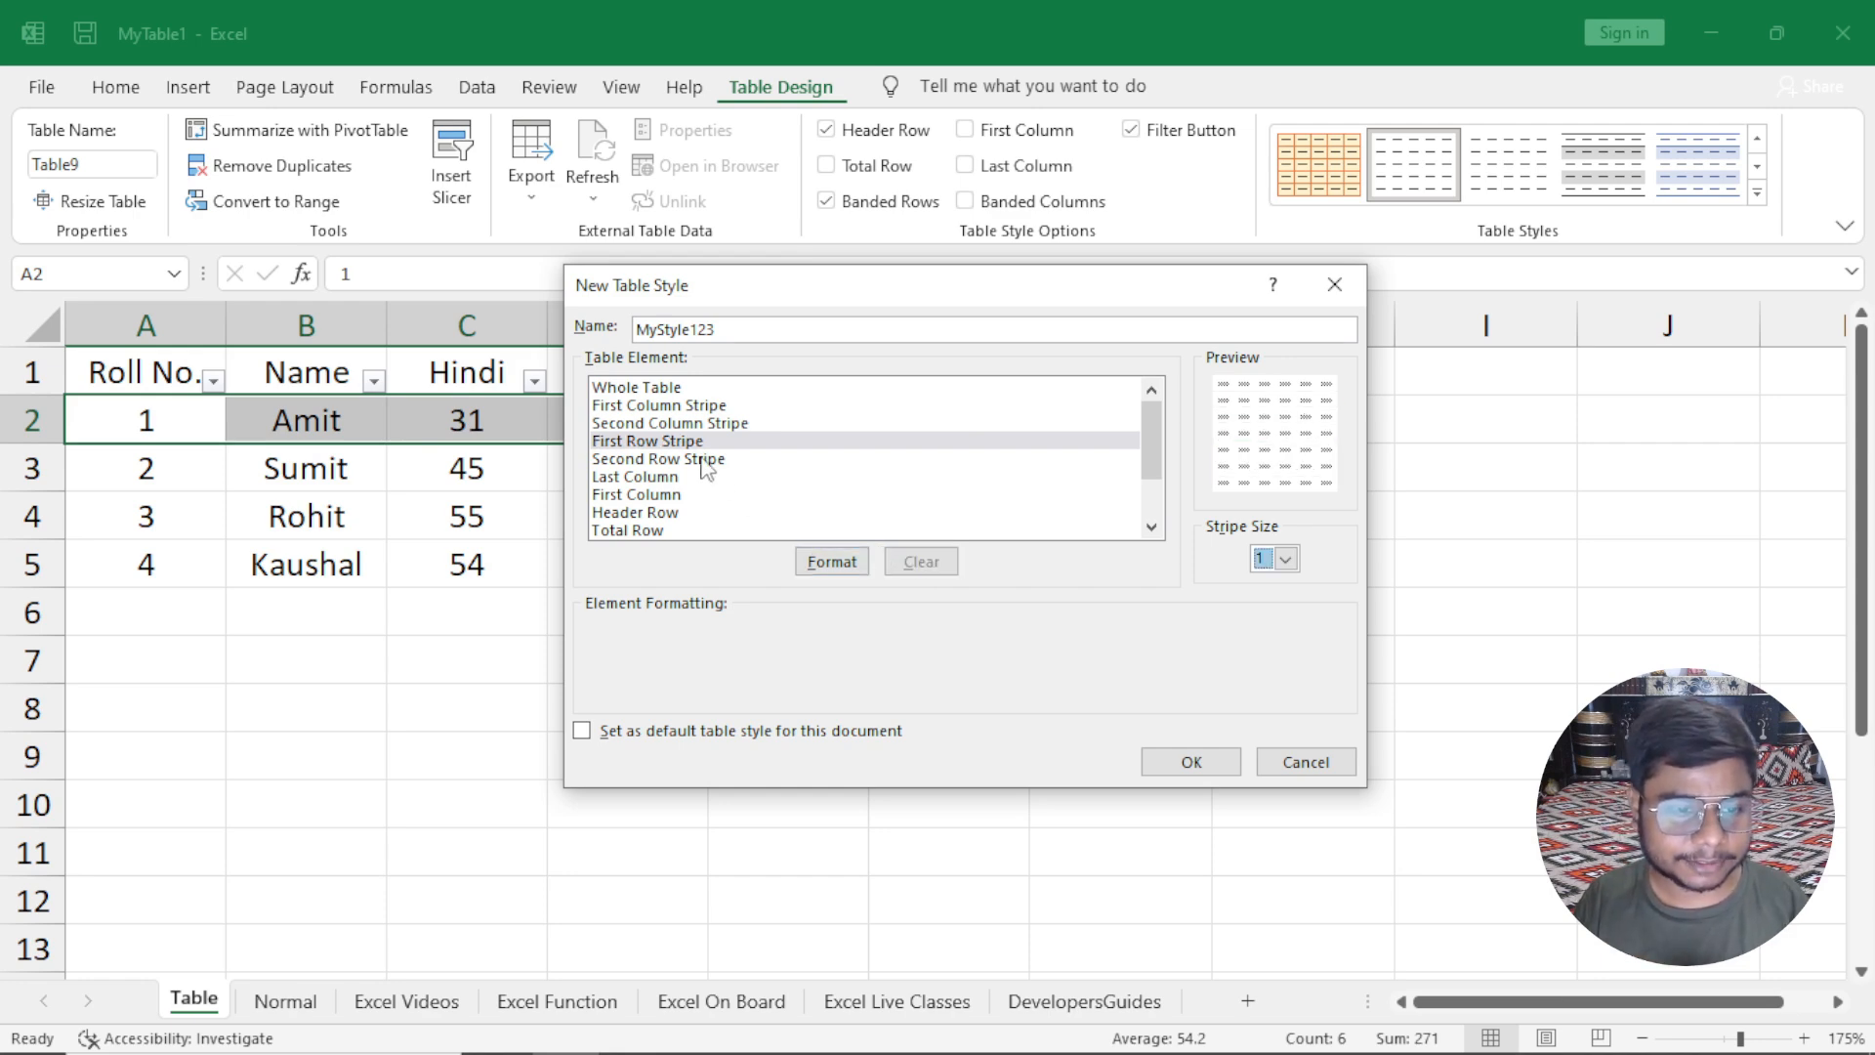
# Try a green background fill on the Second Row Stripe element and clear it after checking the preview.
pyautogui.click(703, 459)
pyautogui.click(832, 561)
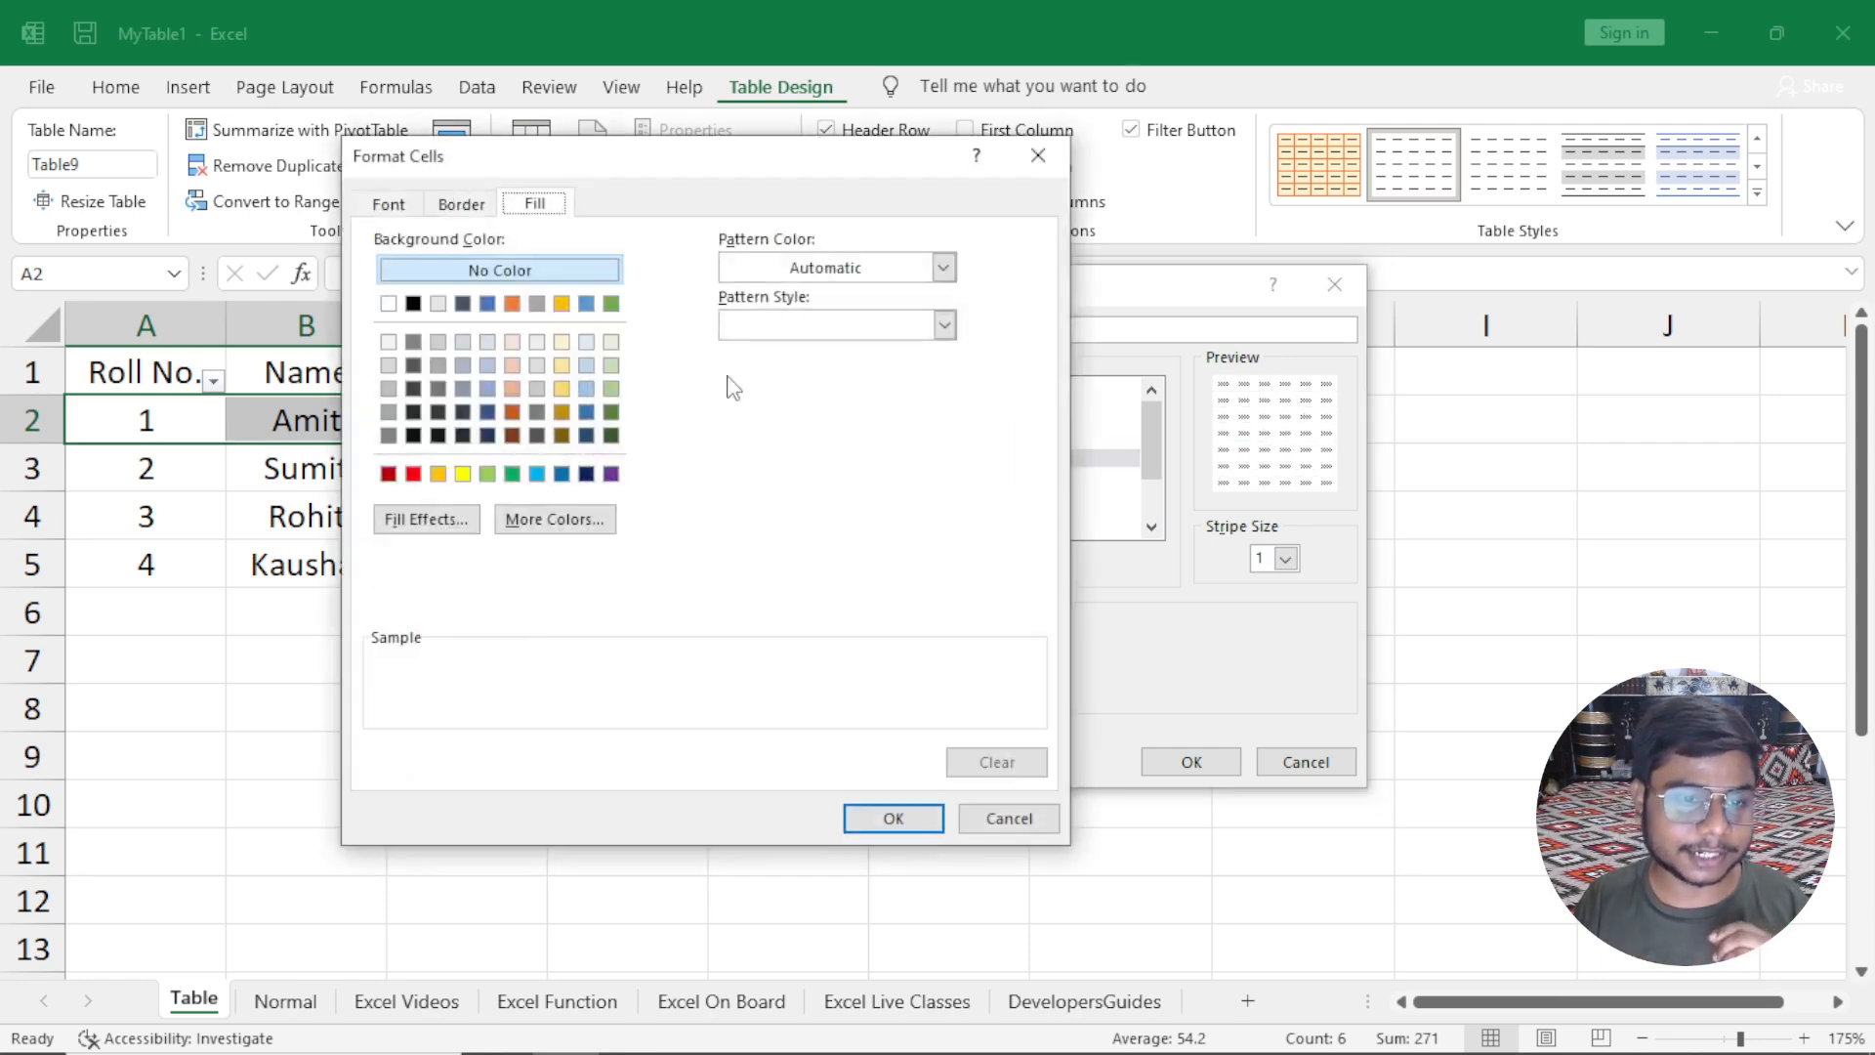
pyautogui.click(610, 304)
pyautogui.click(893, 818)
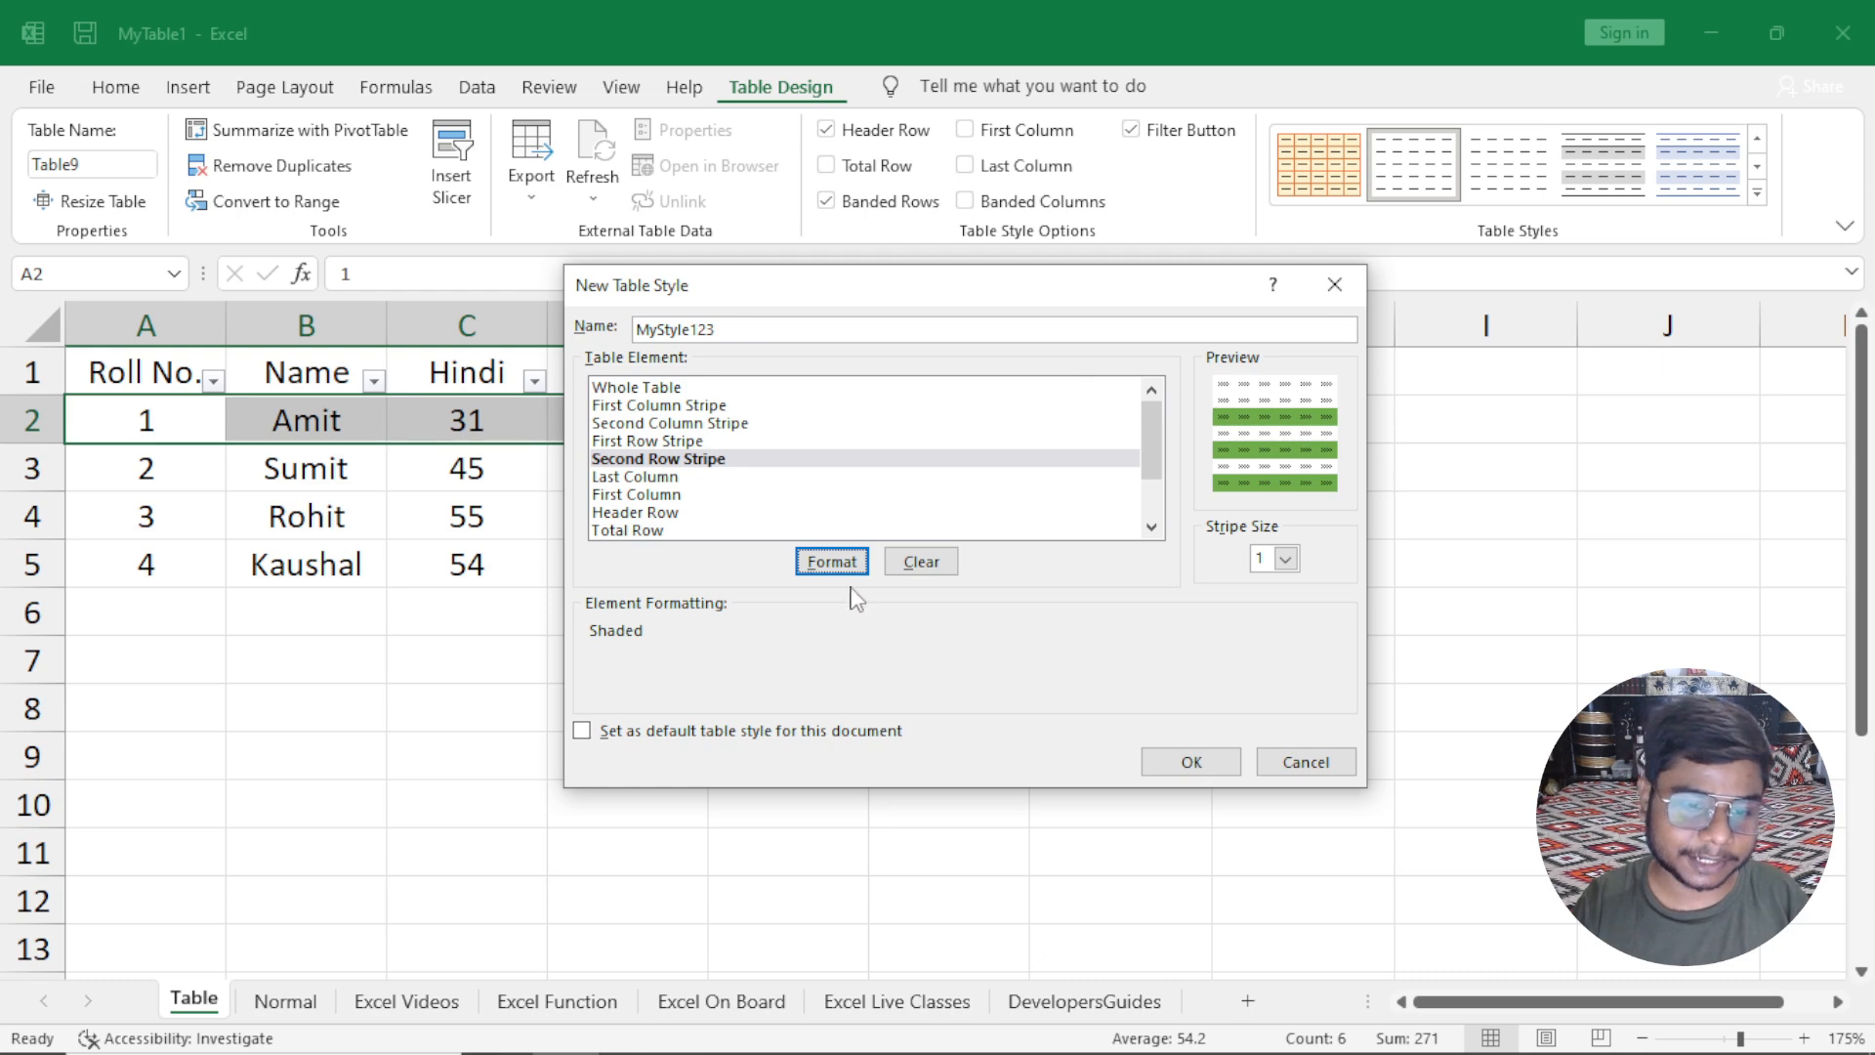
pyautogui.click(921, 562)
# Review the table element list again, from the stripes to the Last Column and the header and total cells.
pyautogui.click(638, 477)
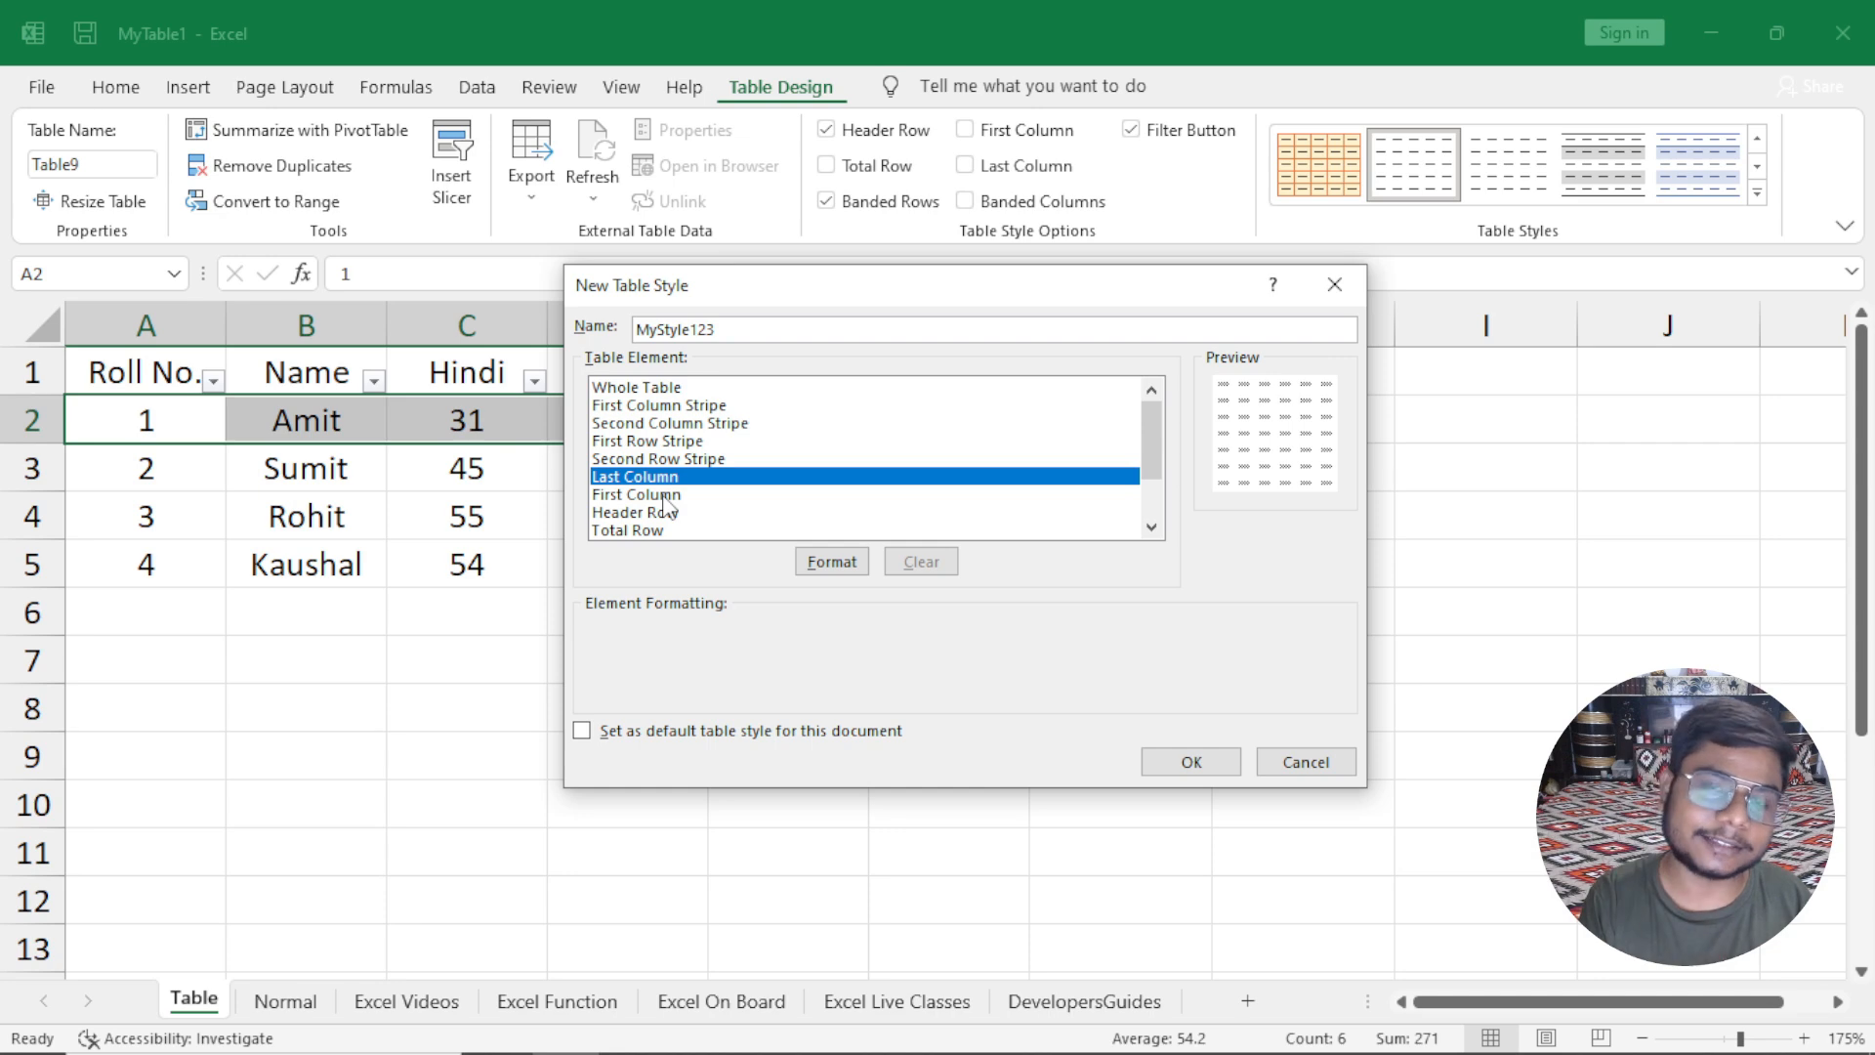
pyautogui.click(671, 406)
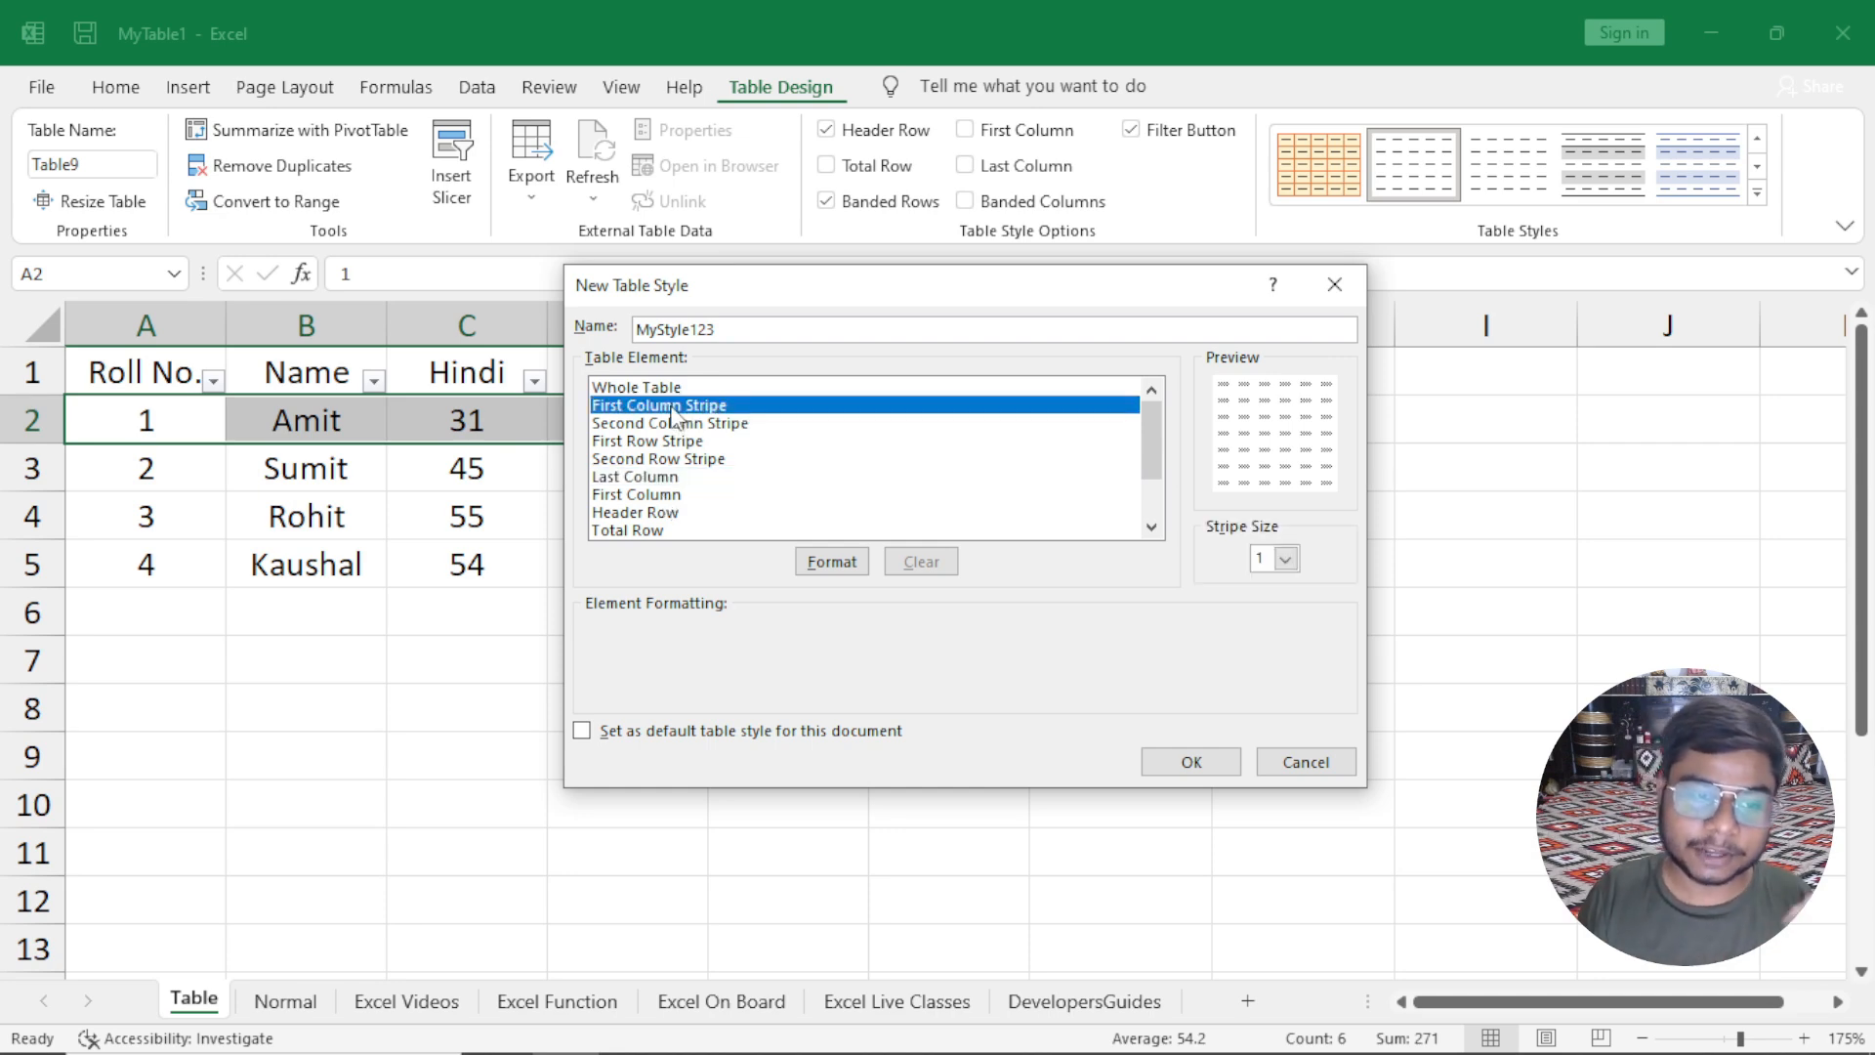
pyautogui.click(674, 424)
pyautogui.click(674, 442)
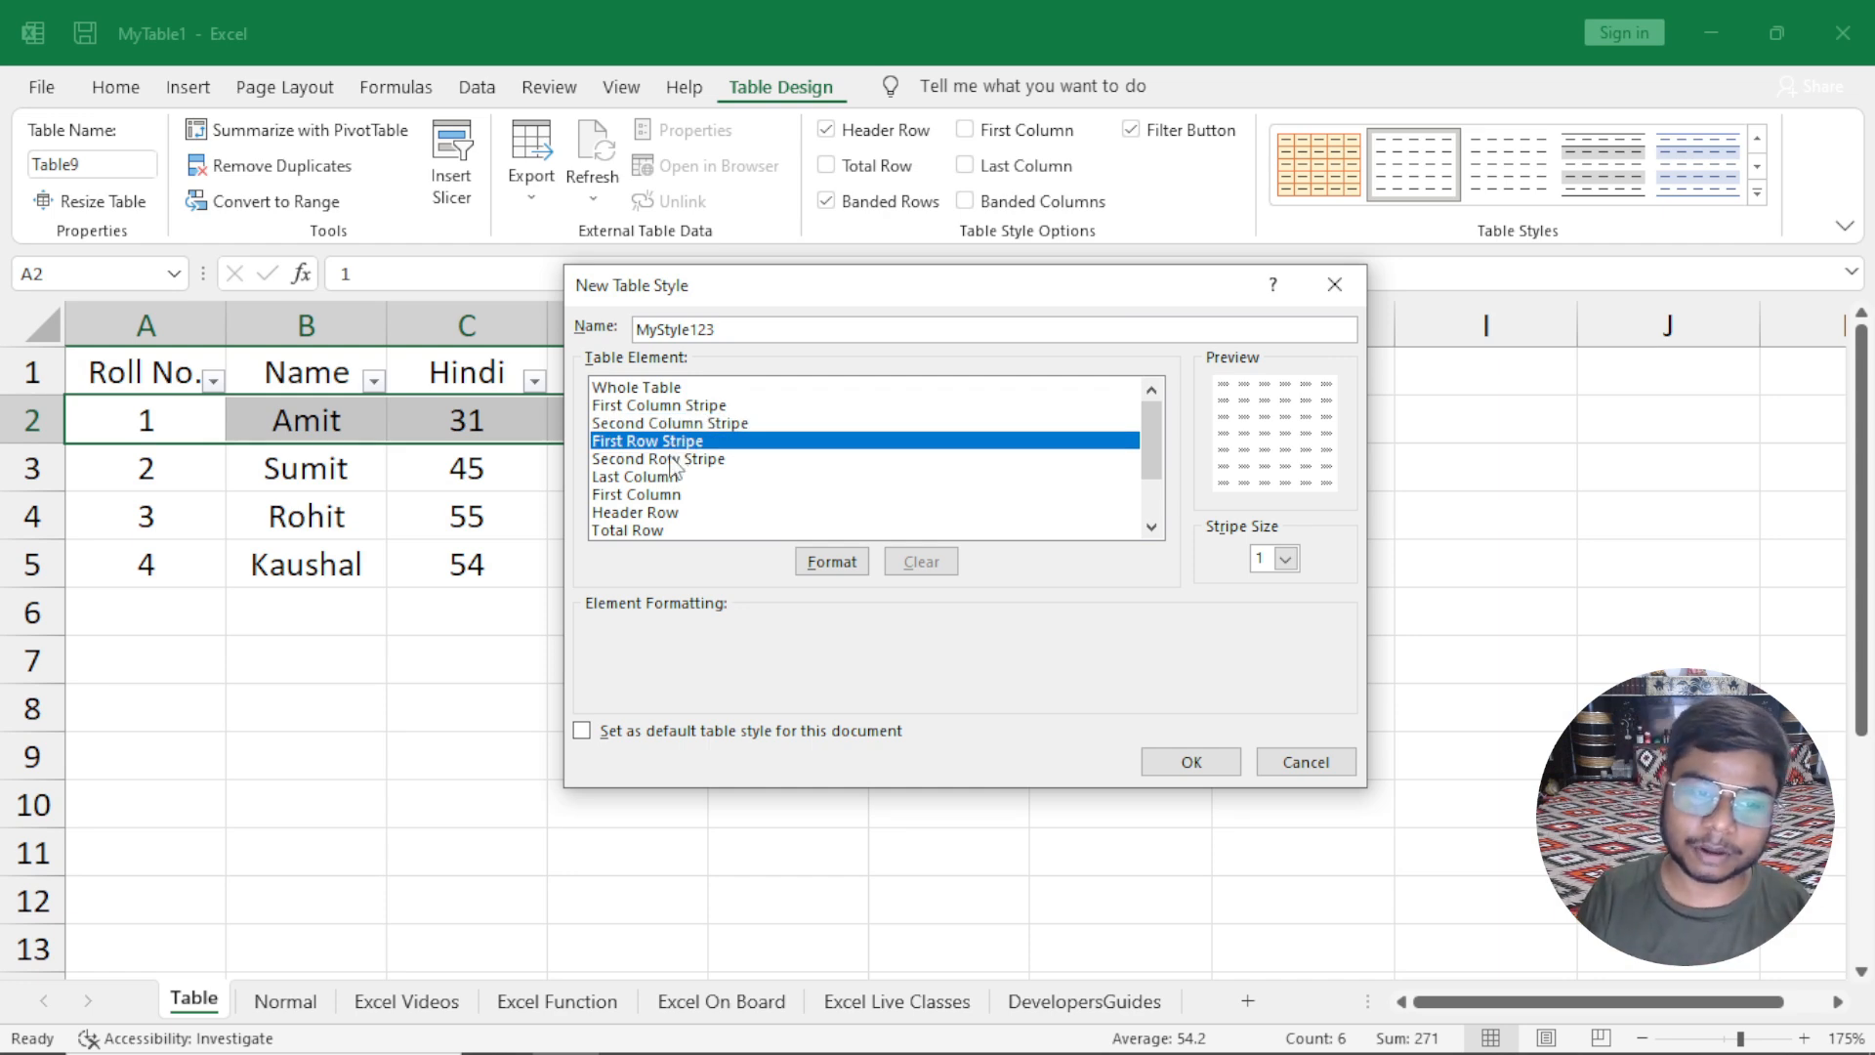
pyautogui.scroll(-2, 672, 469)
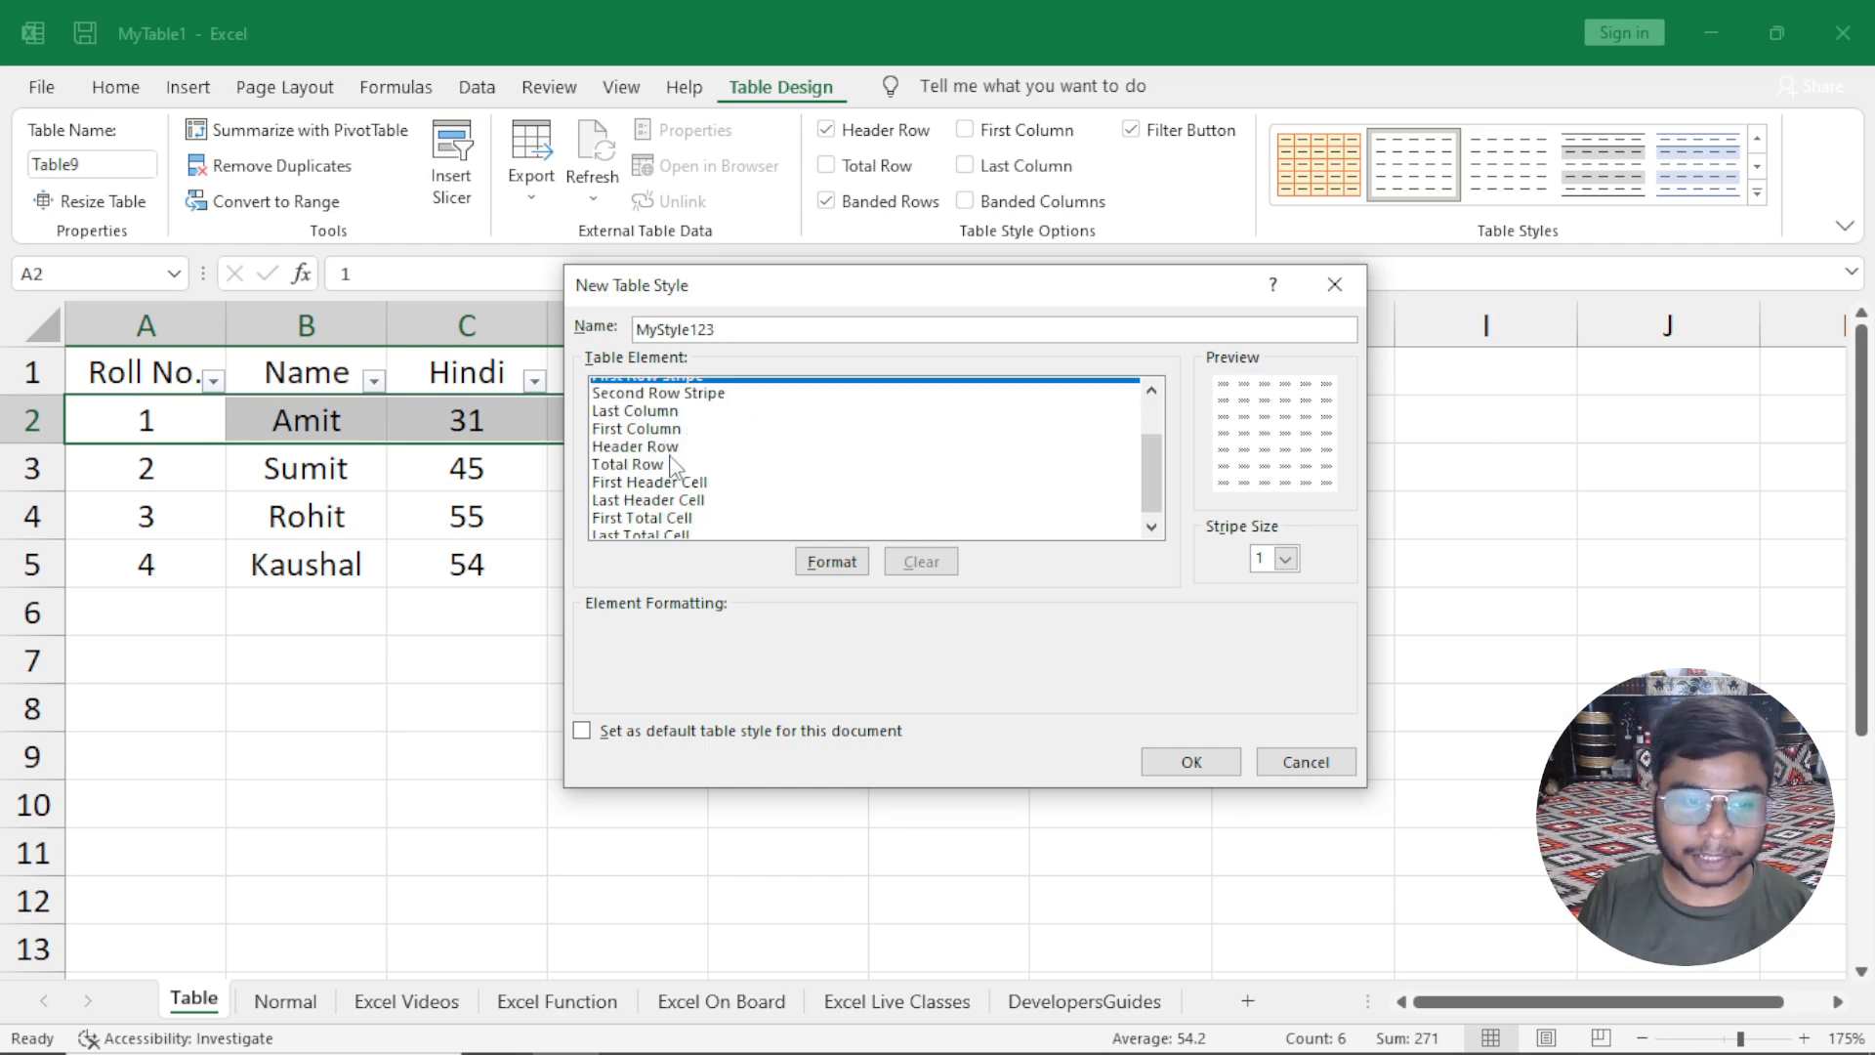
pyautogui.click(623, 412)
# Give the First Column element of MyStyle123 a green background fill.
pyautogui.click(621, 430)
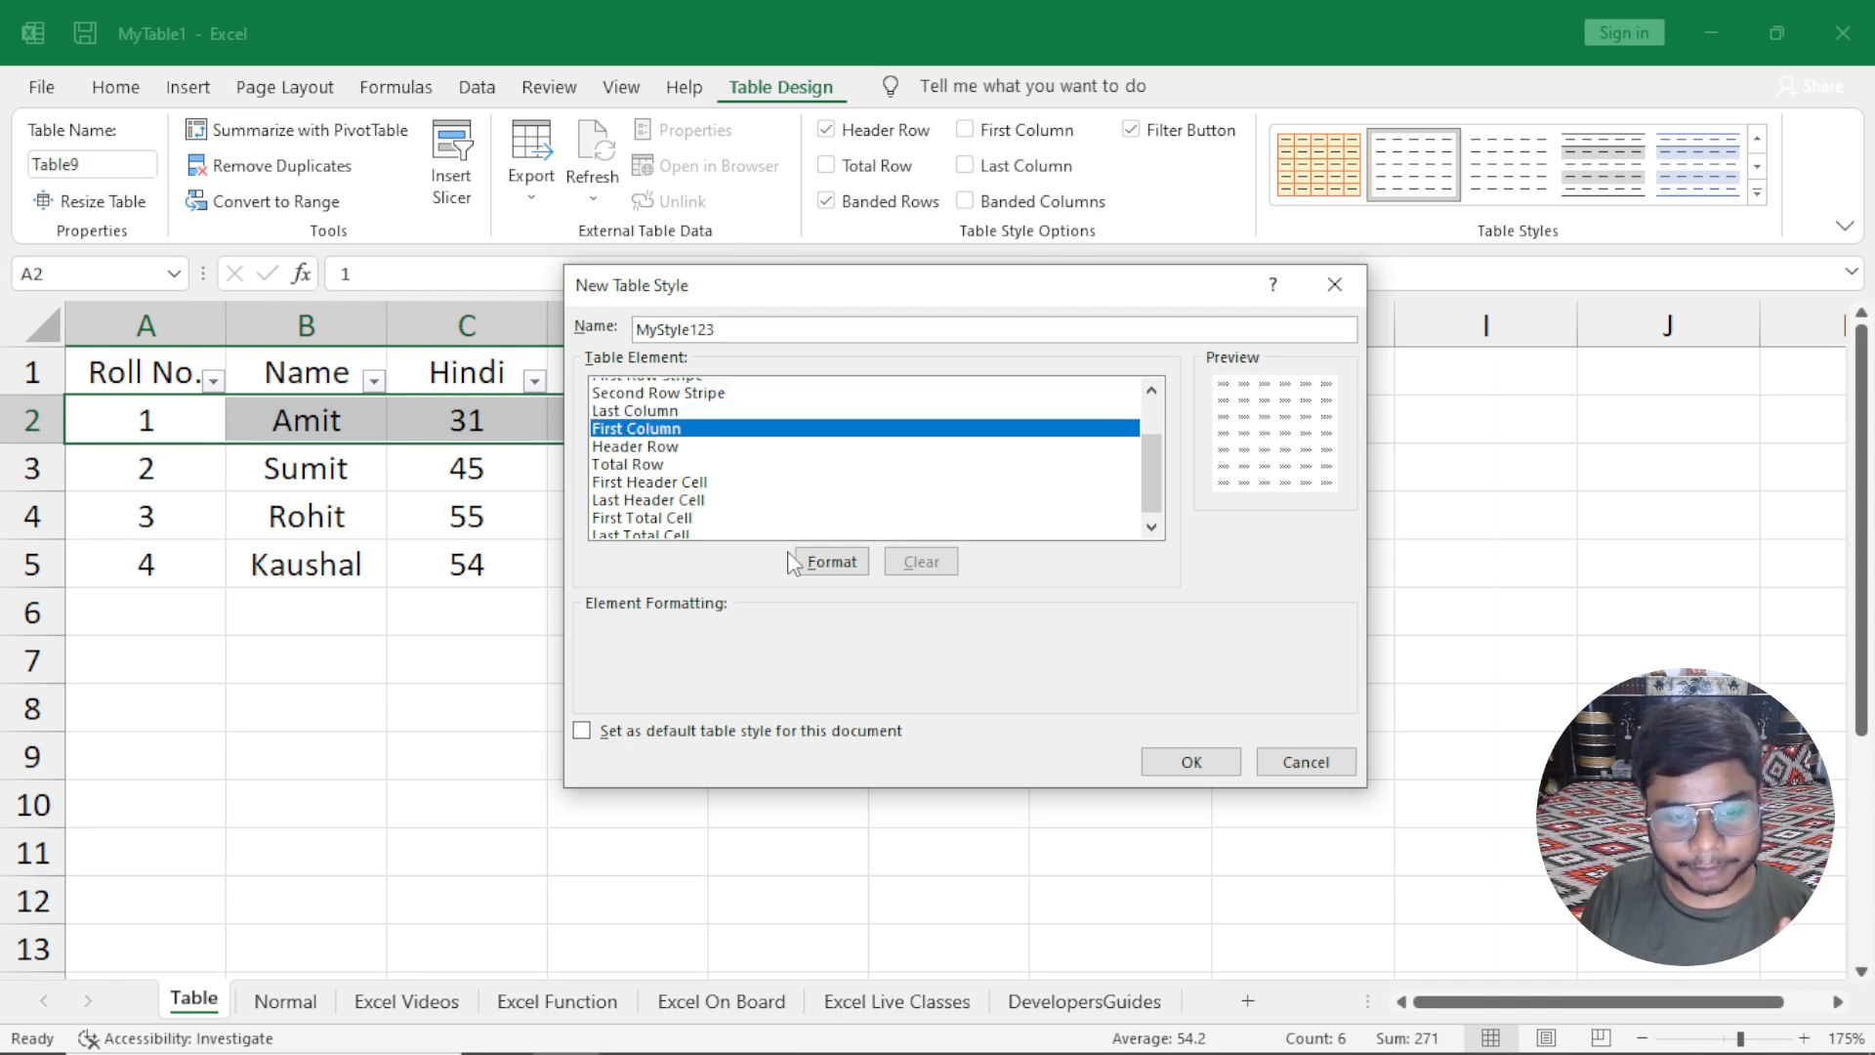
pyautogui.click(831, 561)
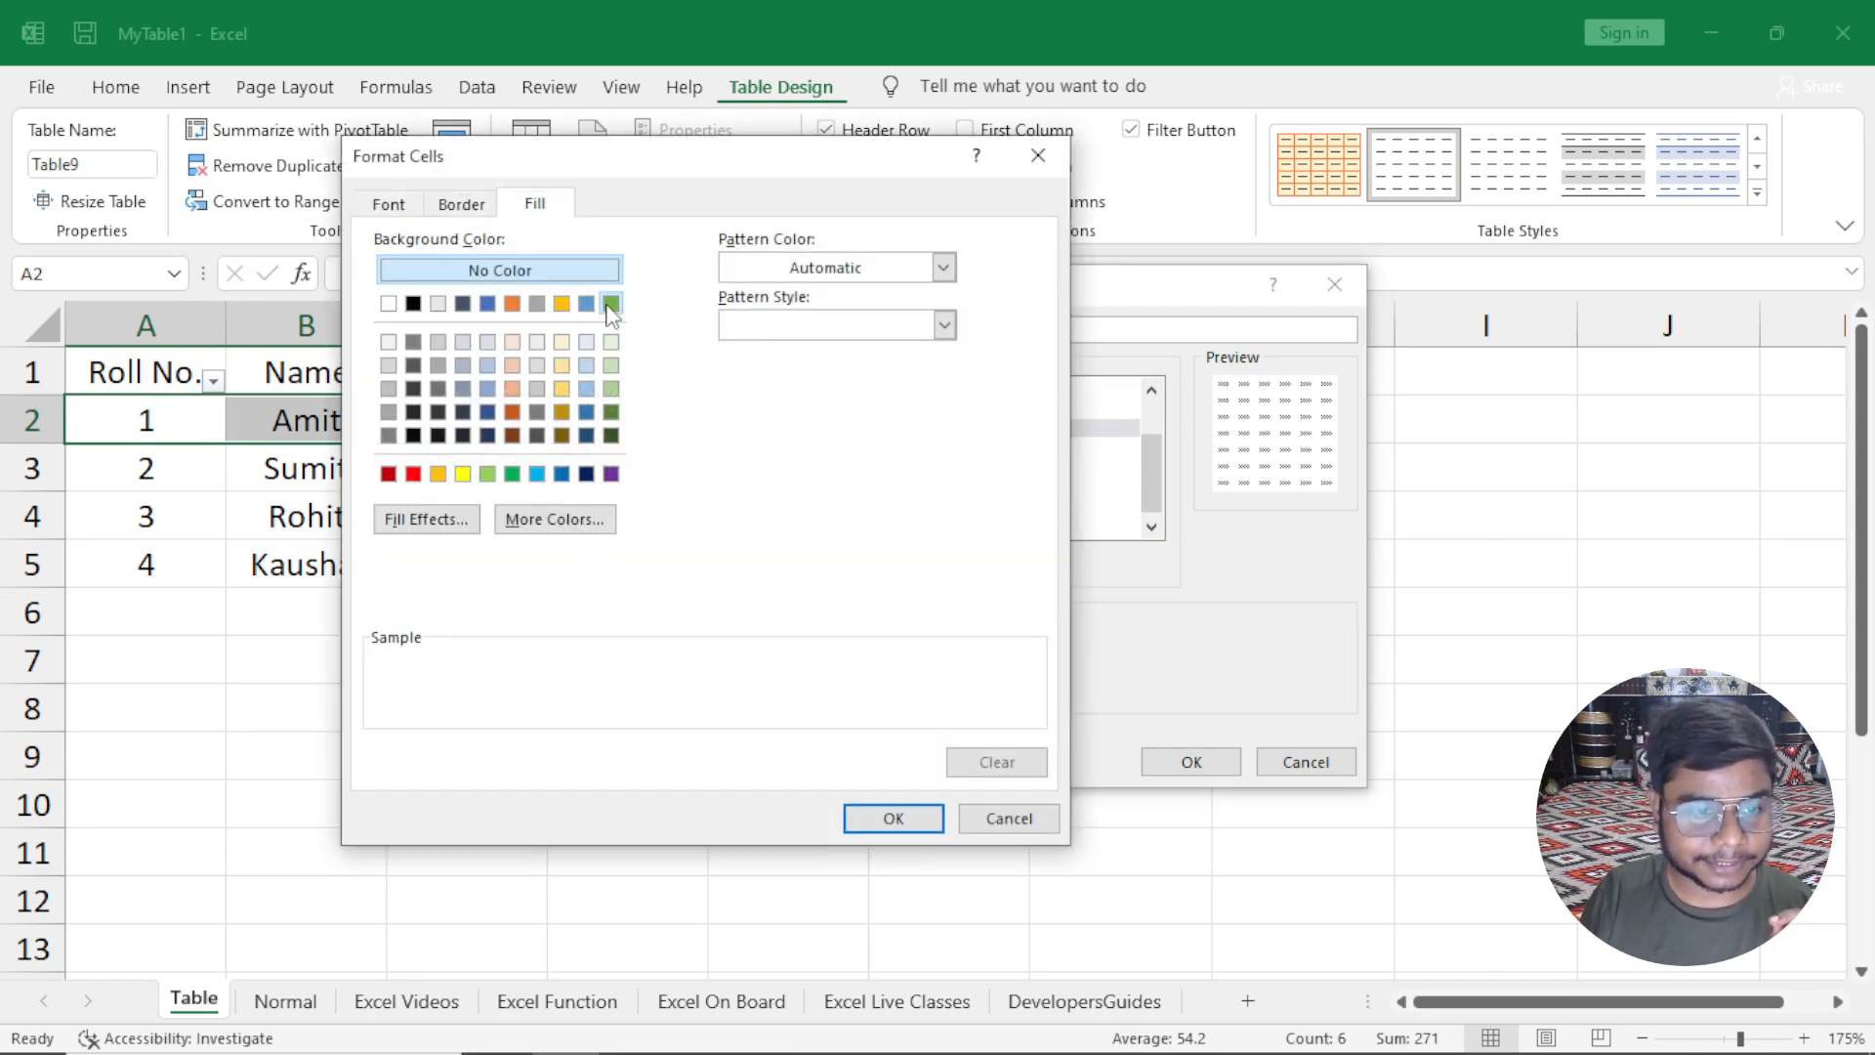
pyautogui.click(611, 303)
pyautogui.click(905, 821)
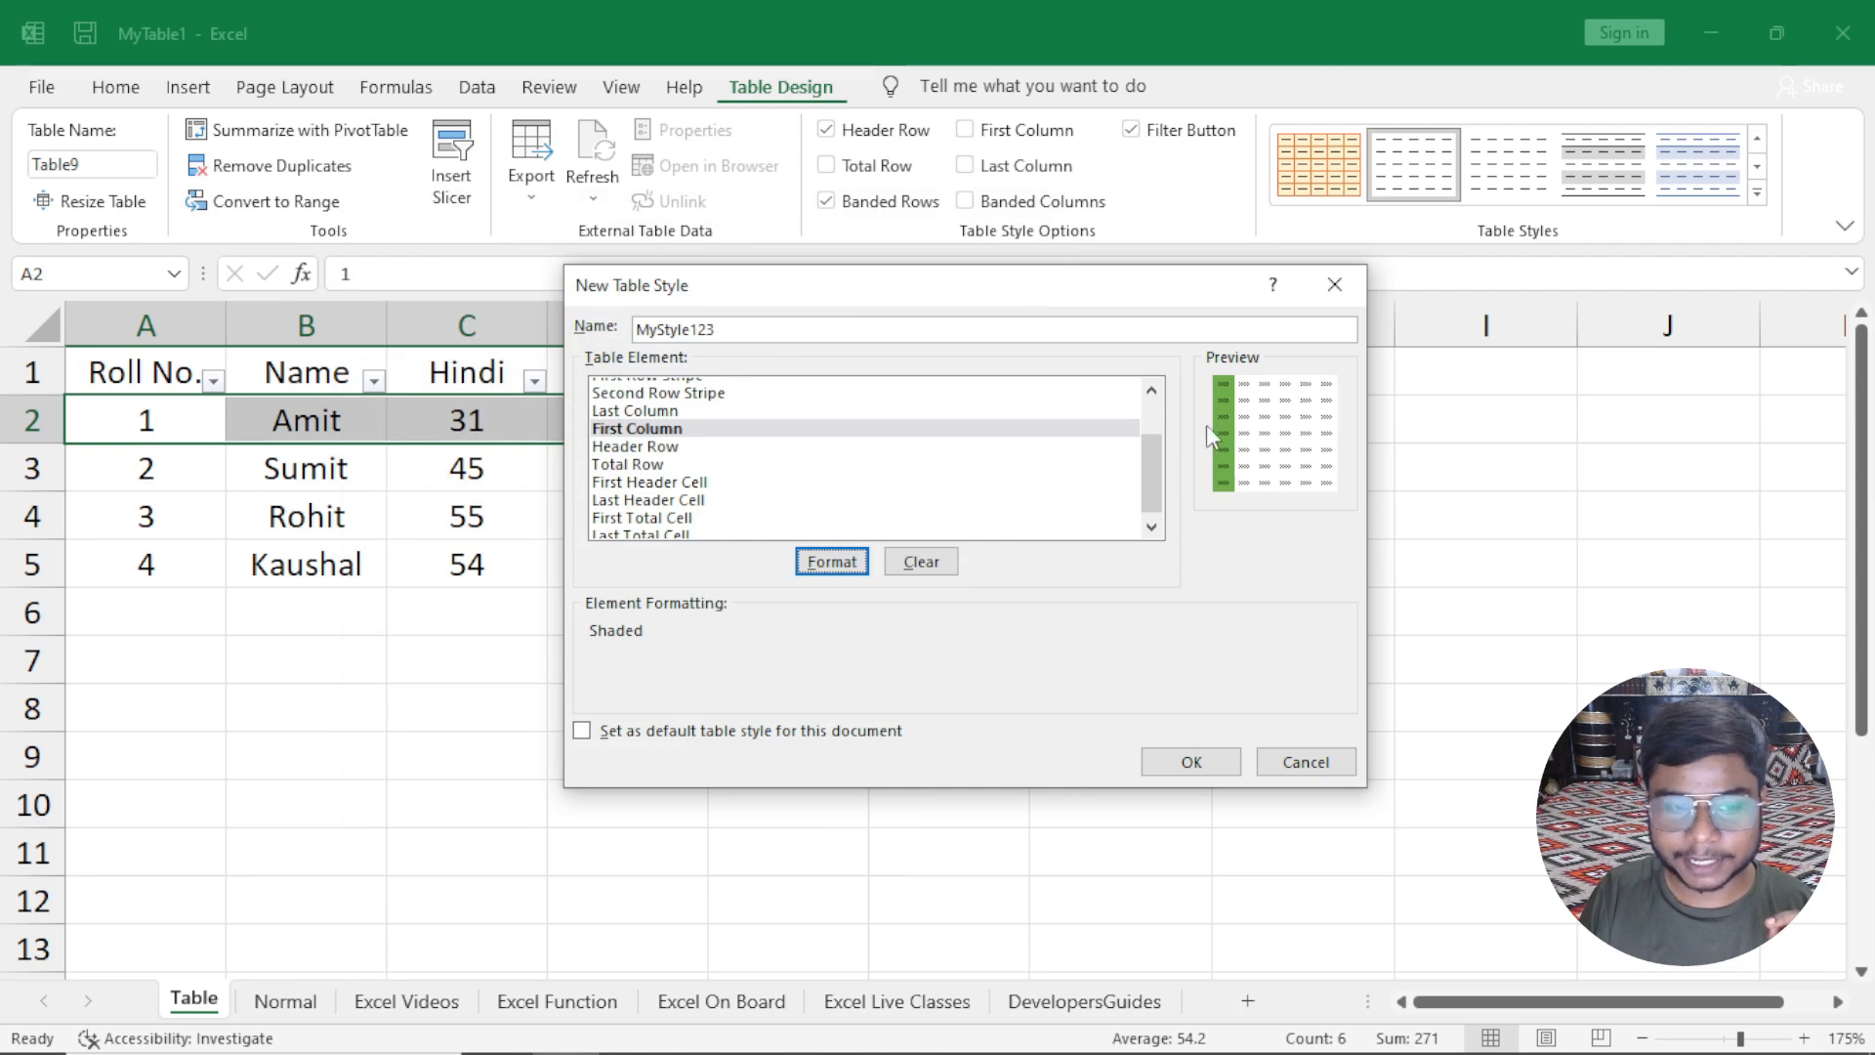
# Give the Last Column element of MyStyle123 a gold background fill.
pyautogui.click(652, 411)
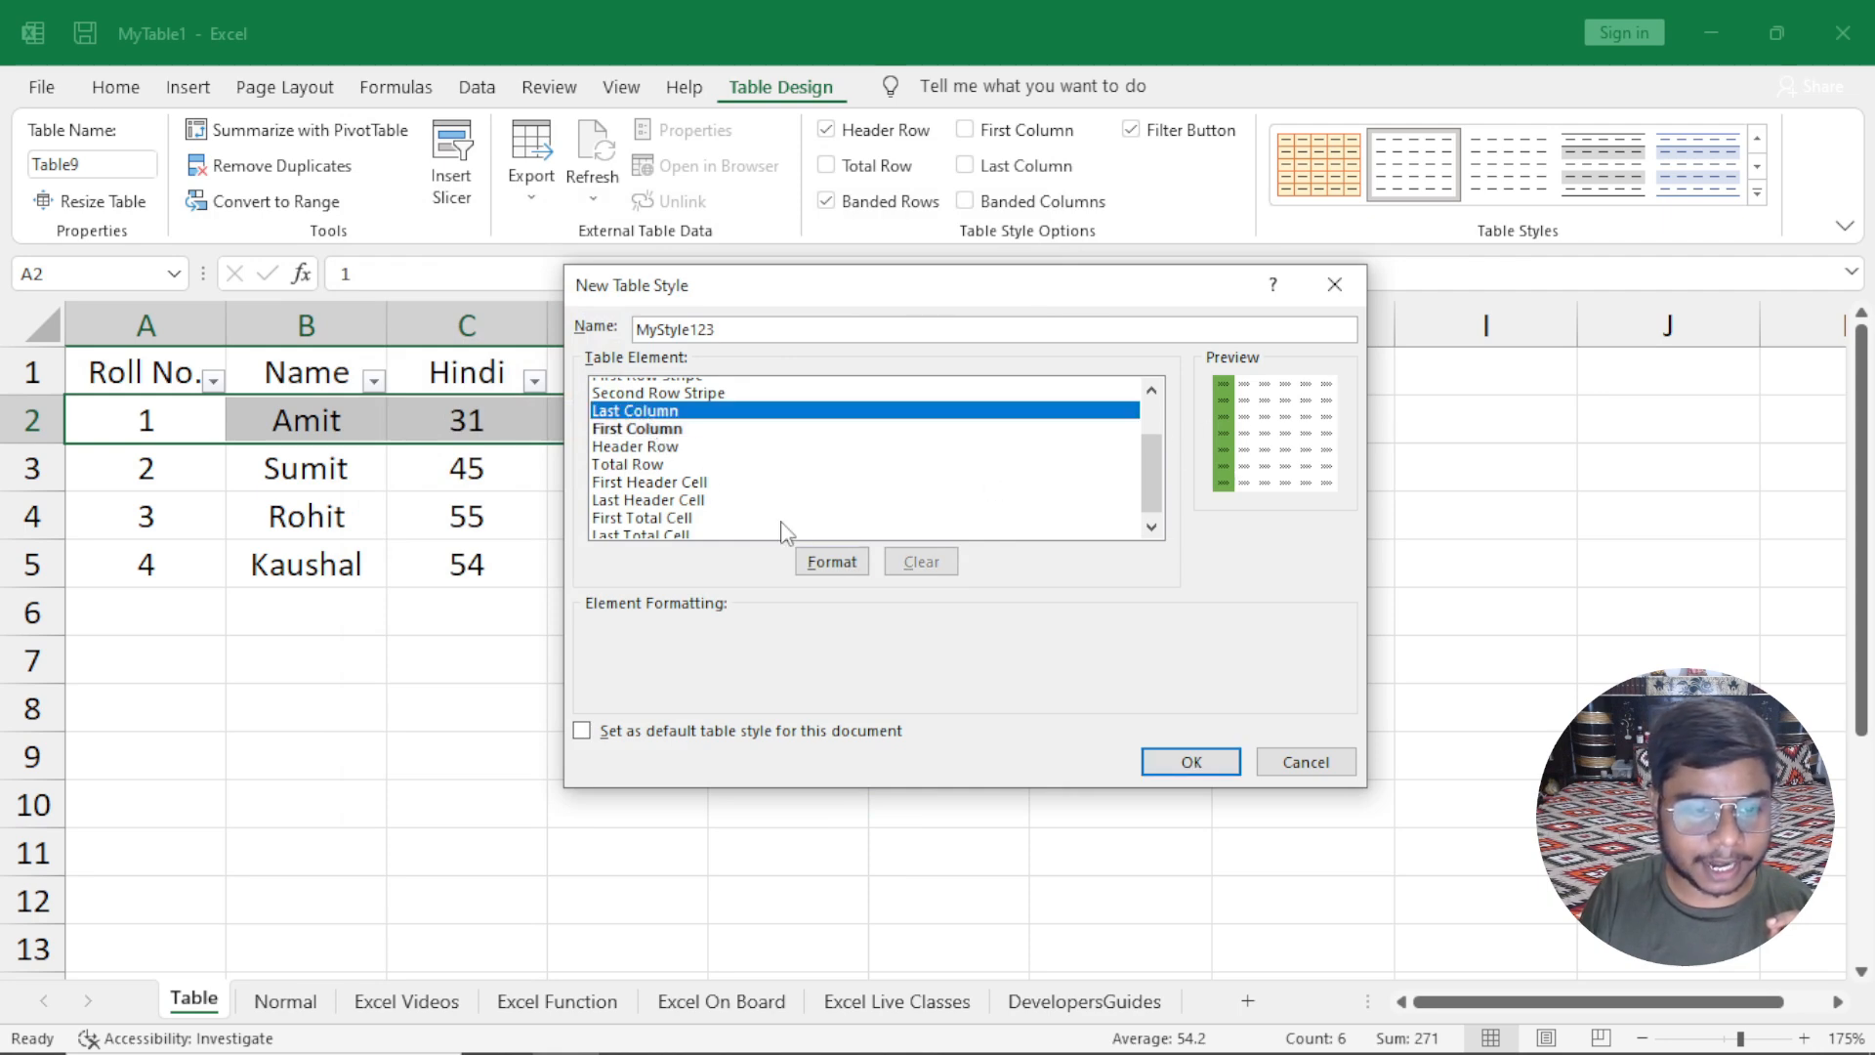
pyautogui.click(832, 561)
pyautogui.click(561, 302)
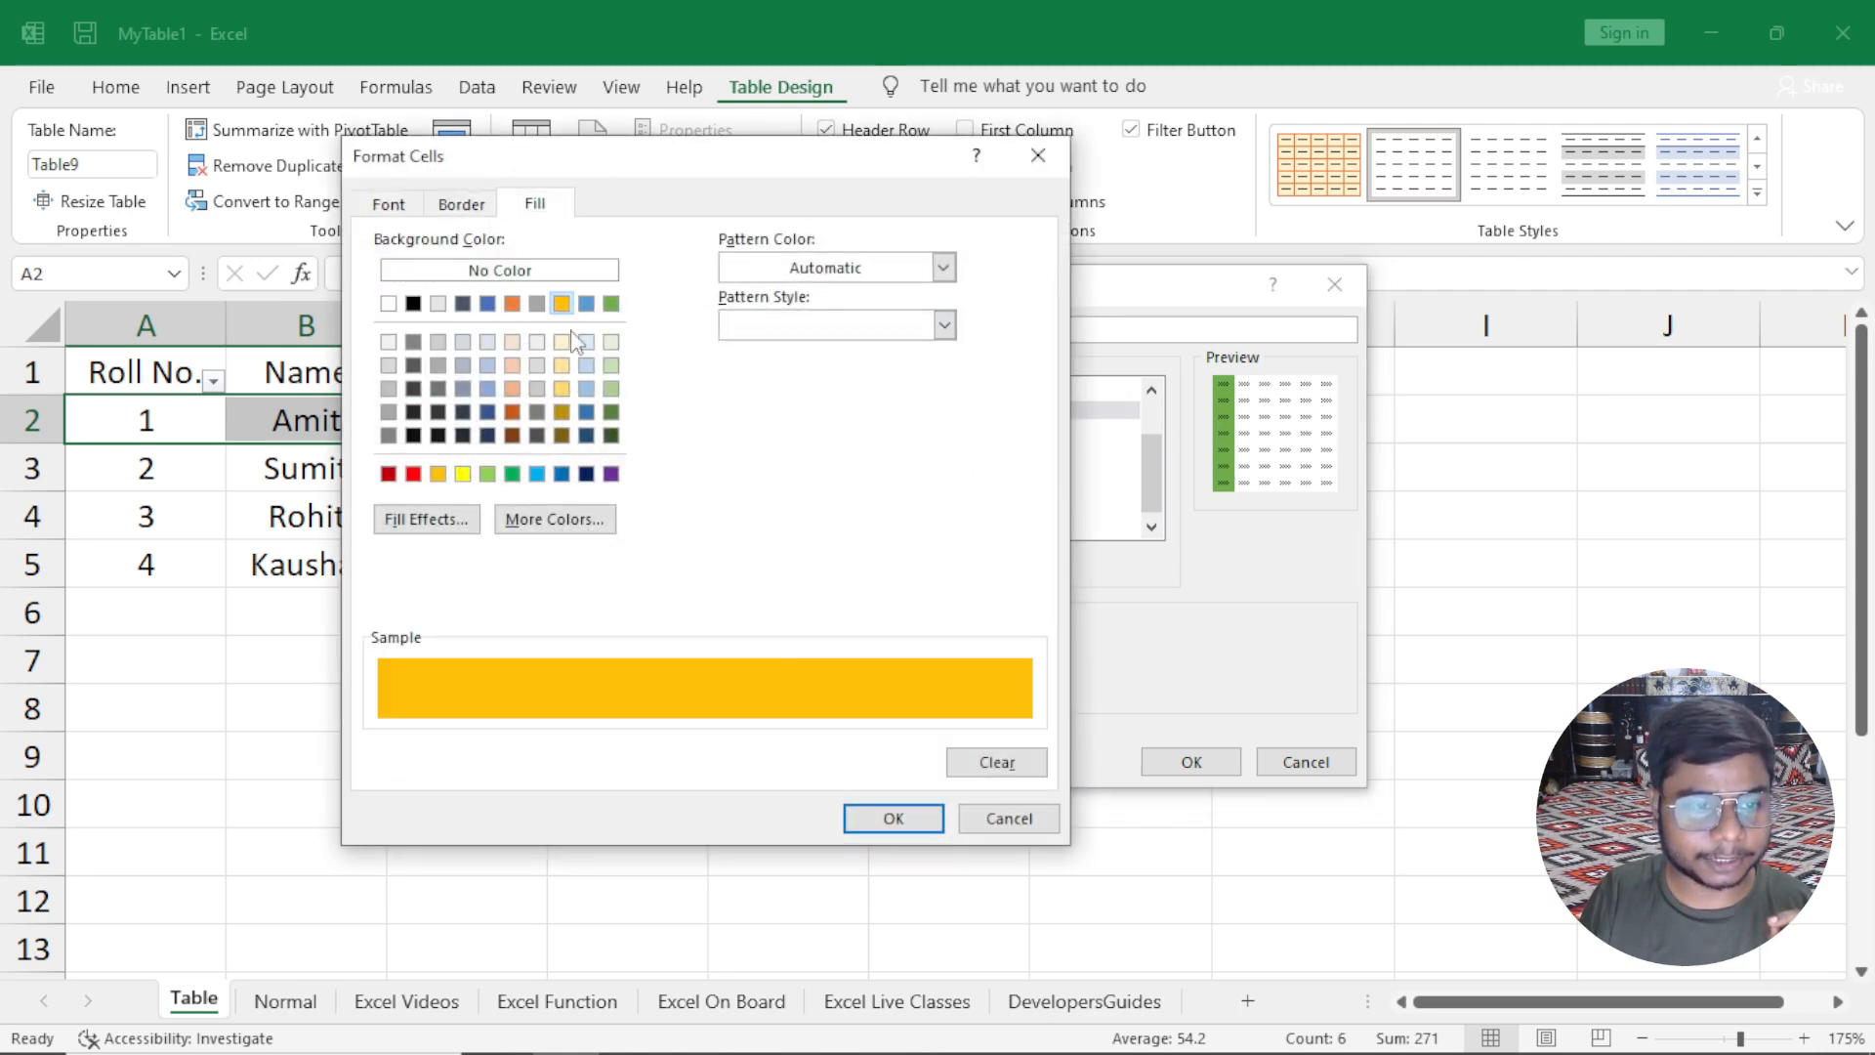
pyautogui.click(884, 820)
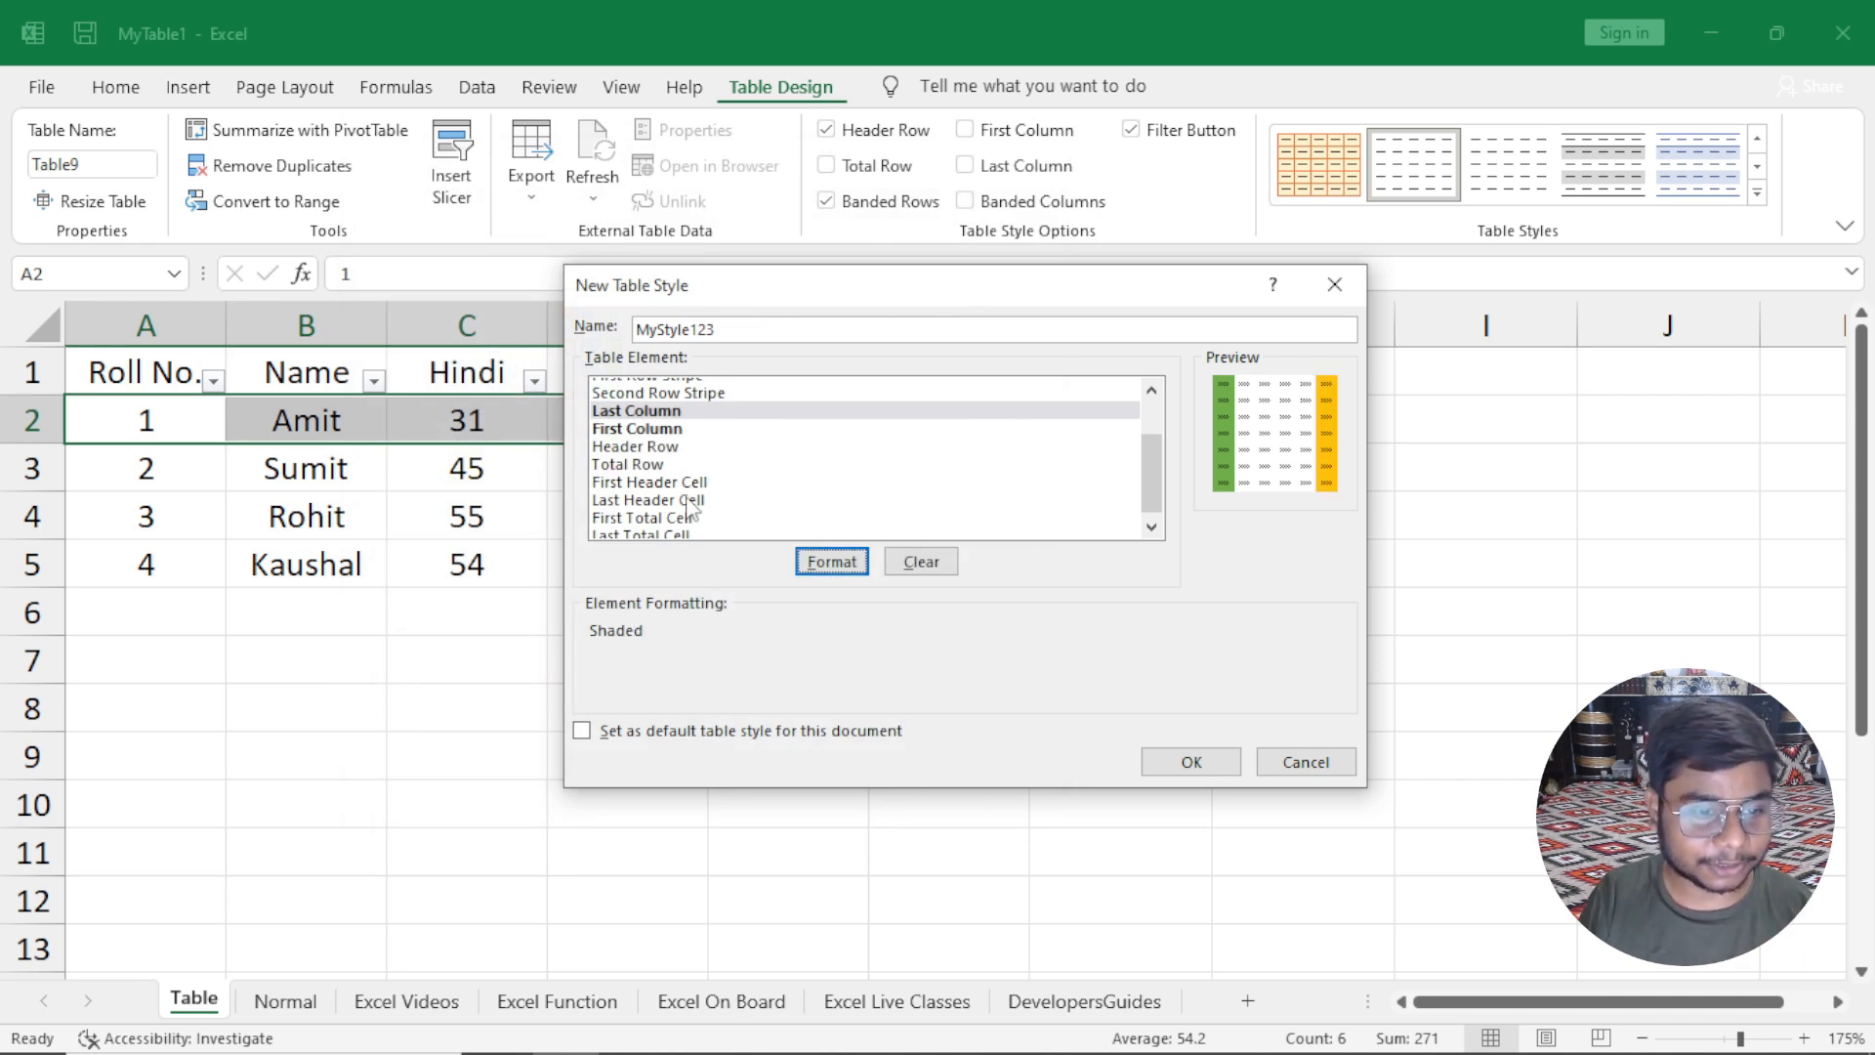
# Give the Header Row element of MyStyle123 an orange background fill.
pyautogui.click(626, 447)
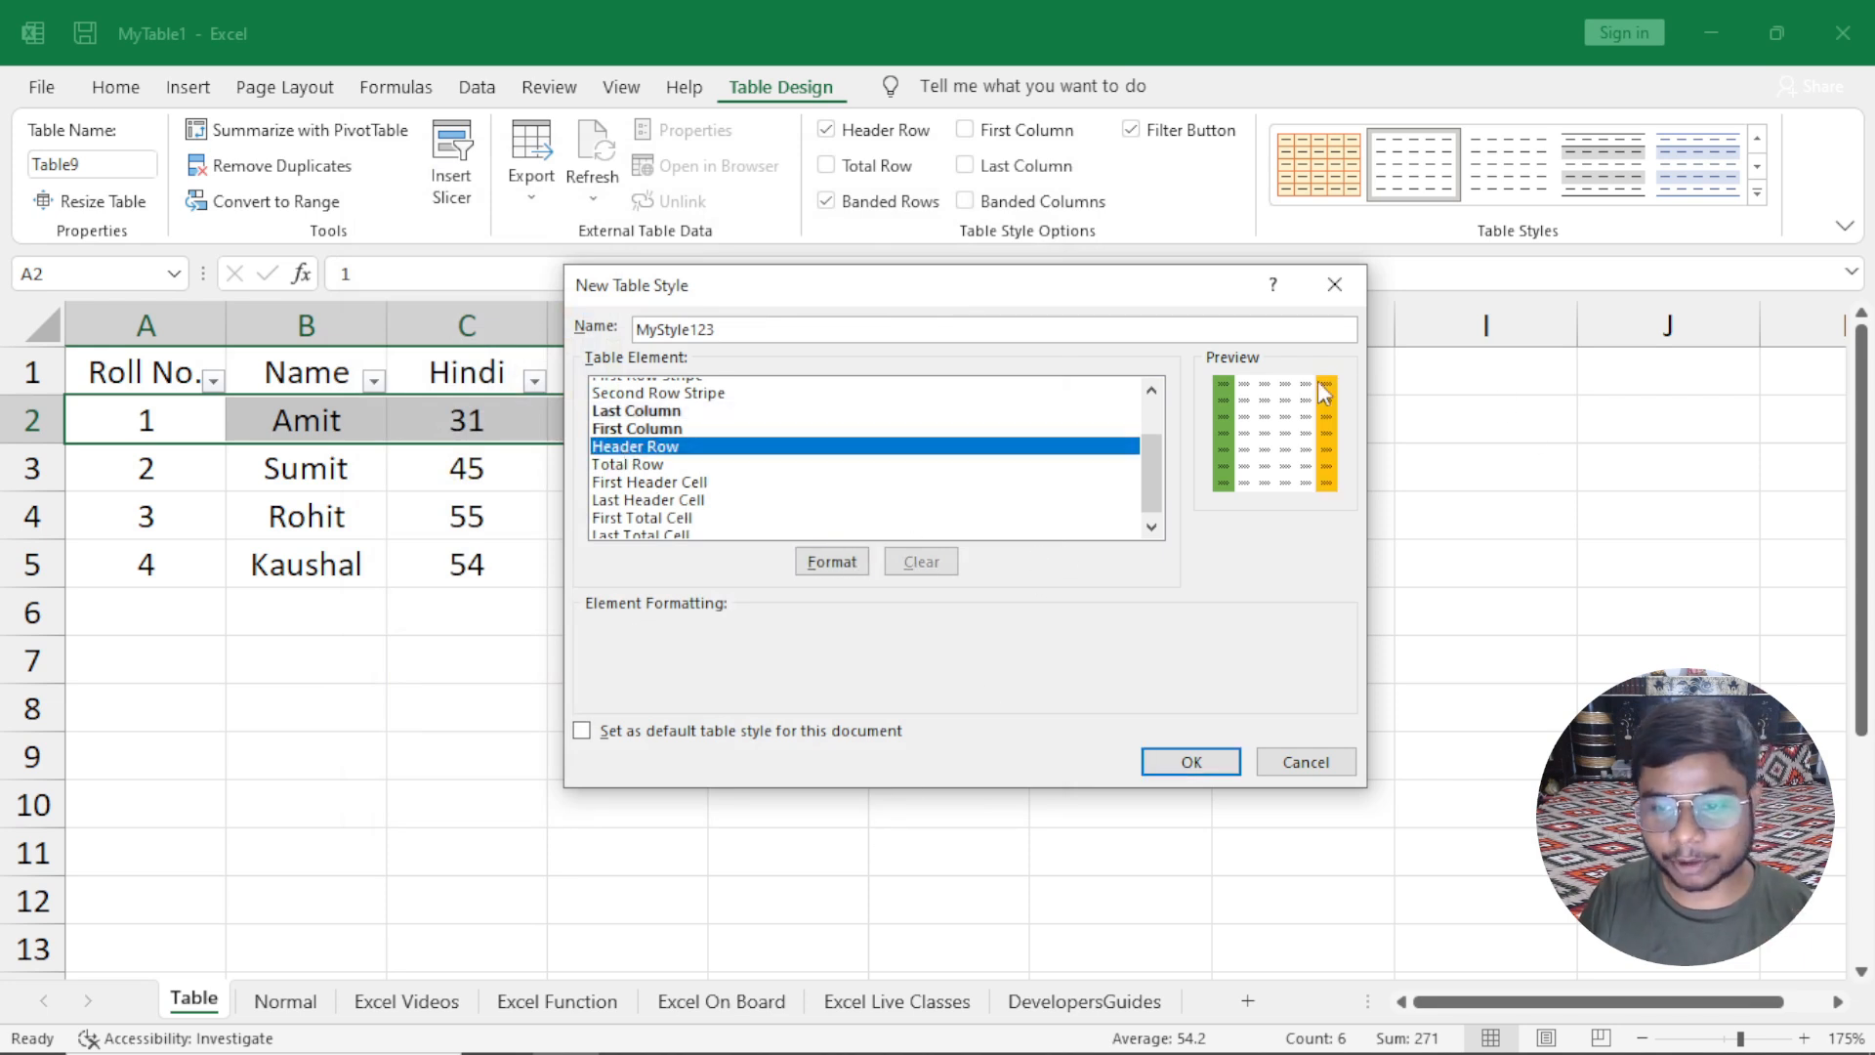
pyautogui.click(813, 568)
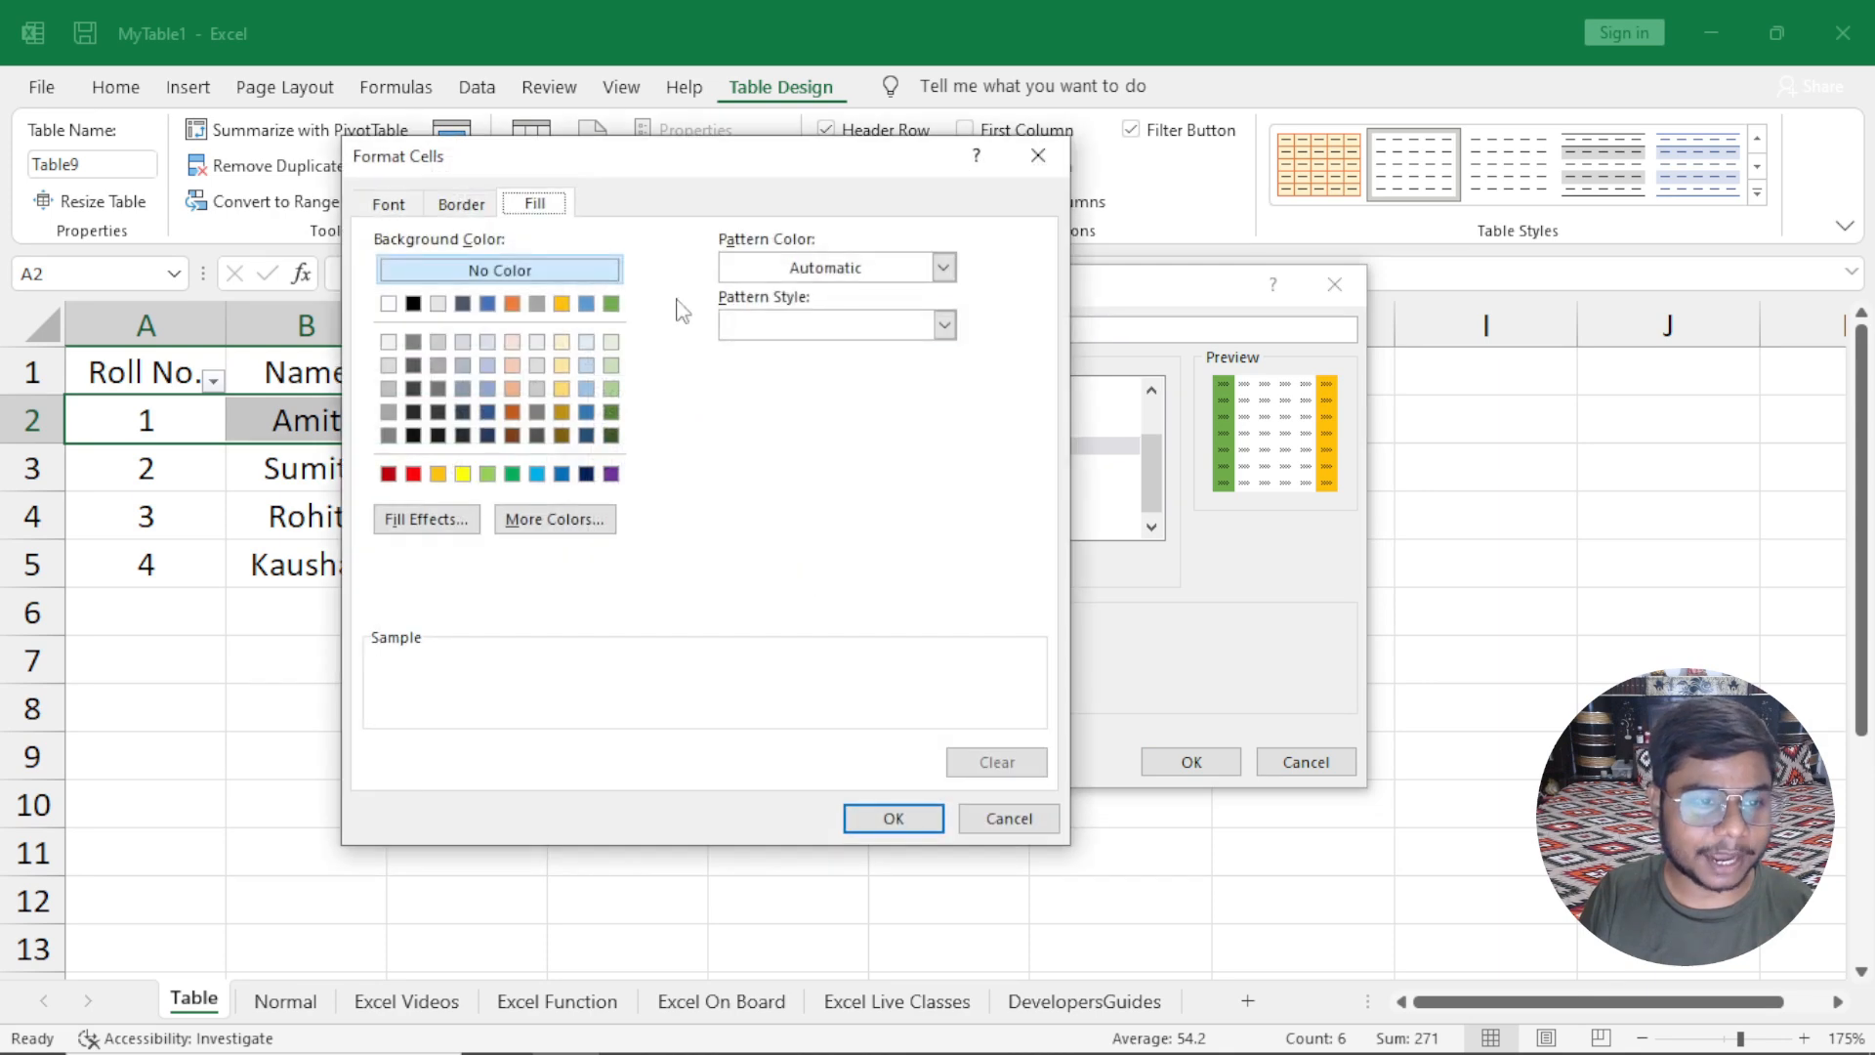
pyautogui.click(512, 303)
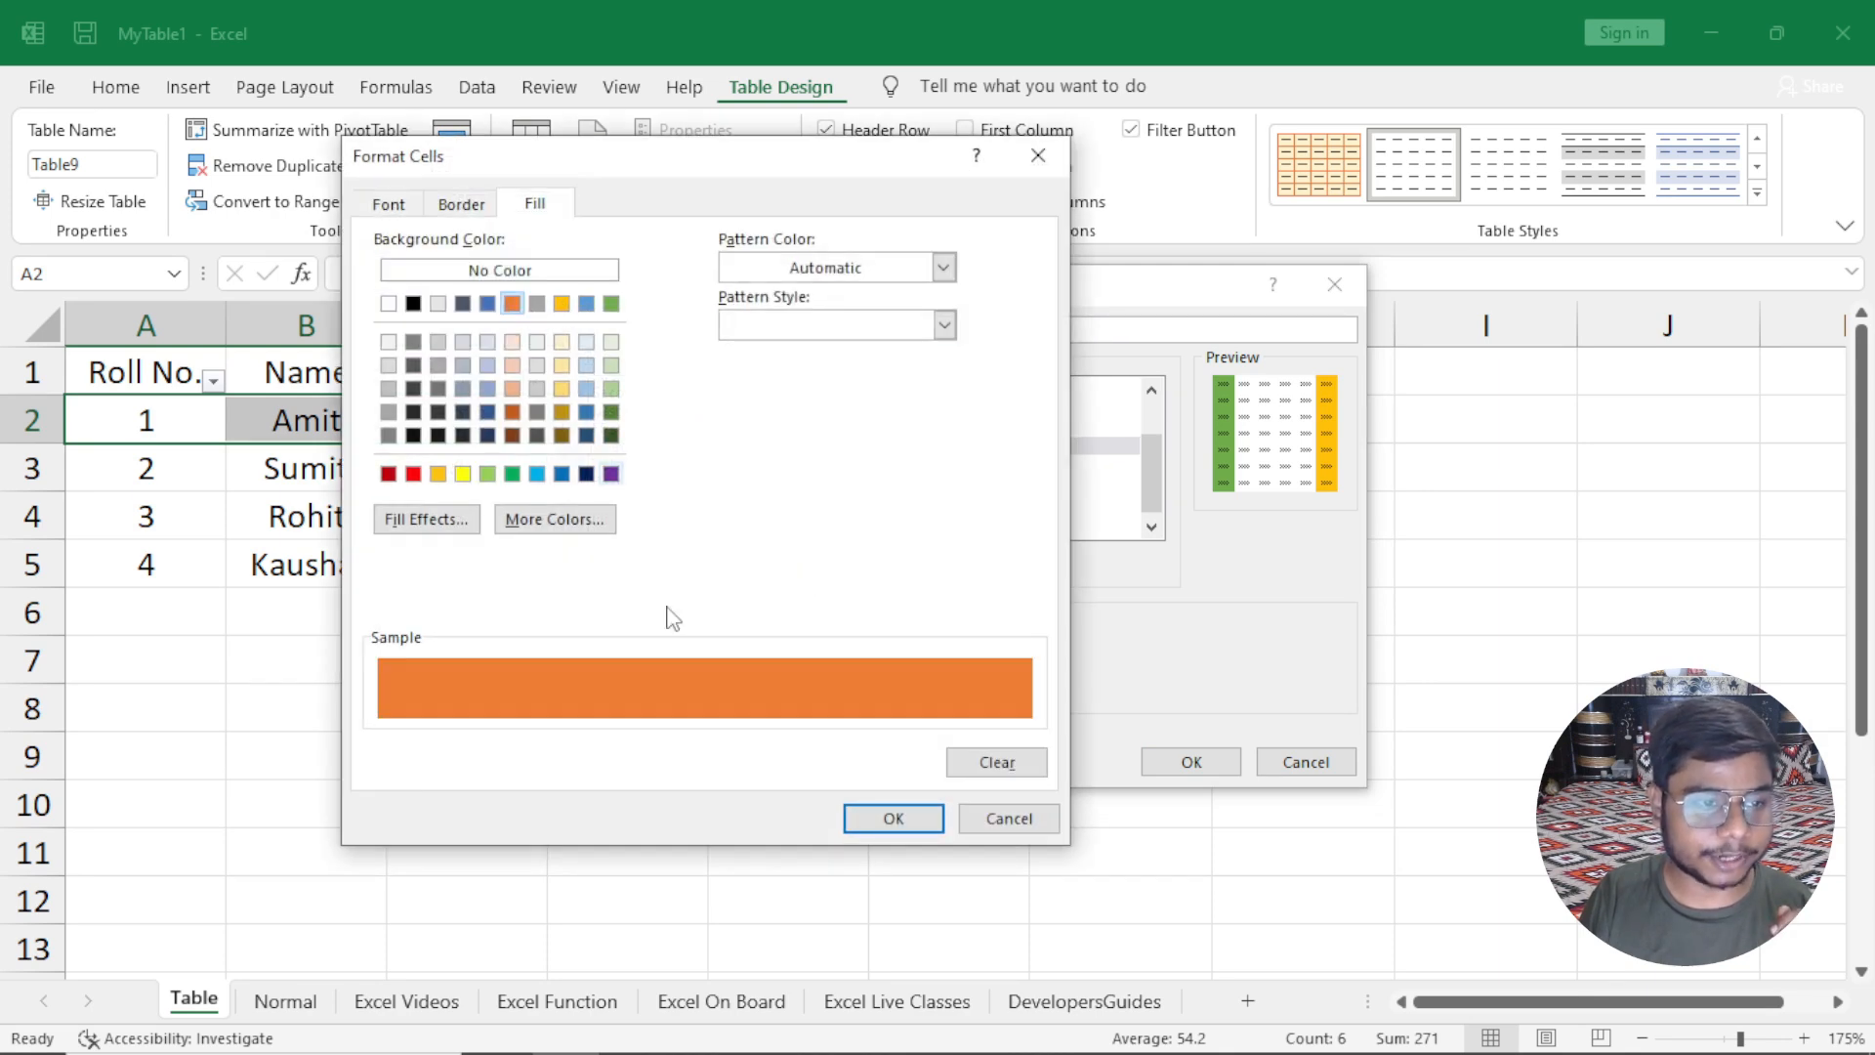
pyautogui.click(863, 825)
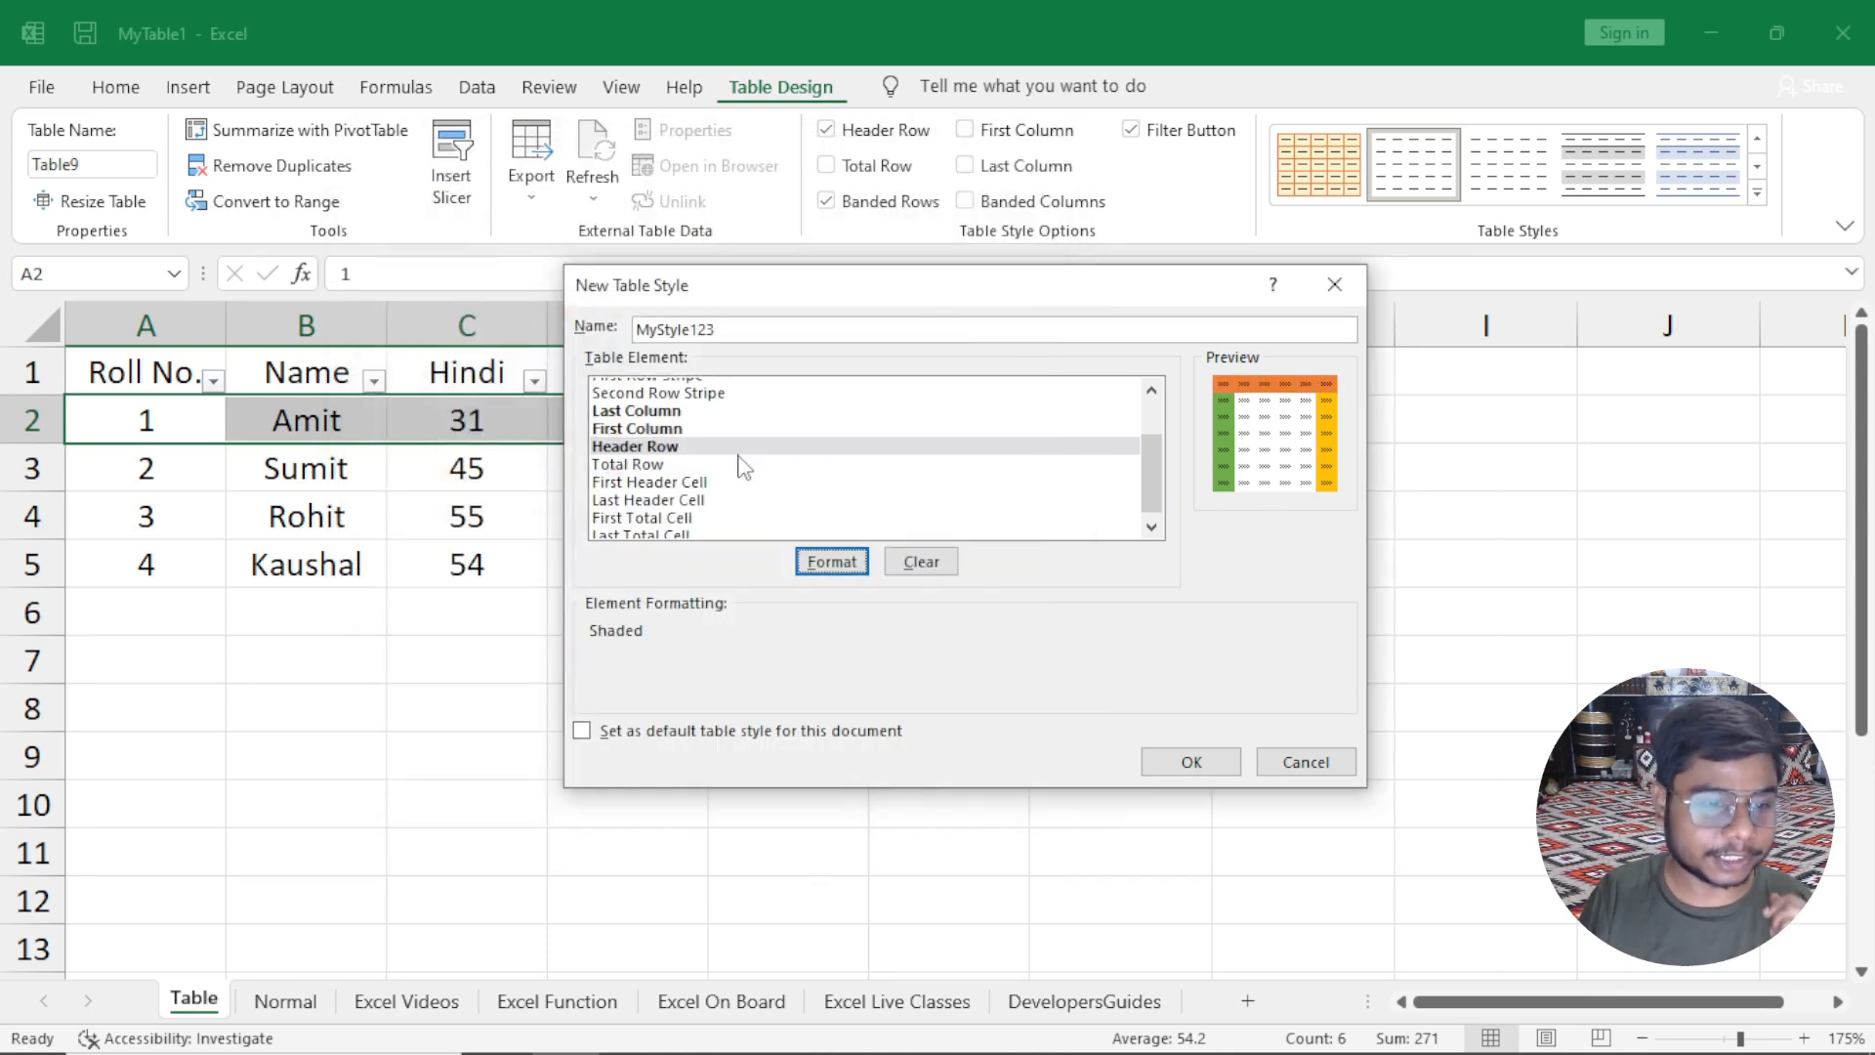
# Give the Total Row element of MyStyle123 a purple background fill.
pyautogui.click(664, 465)
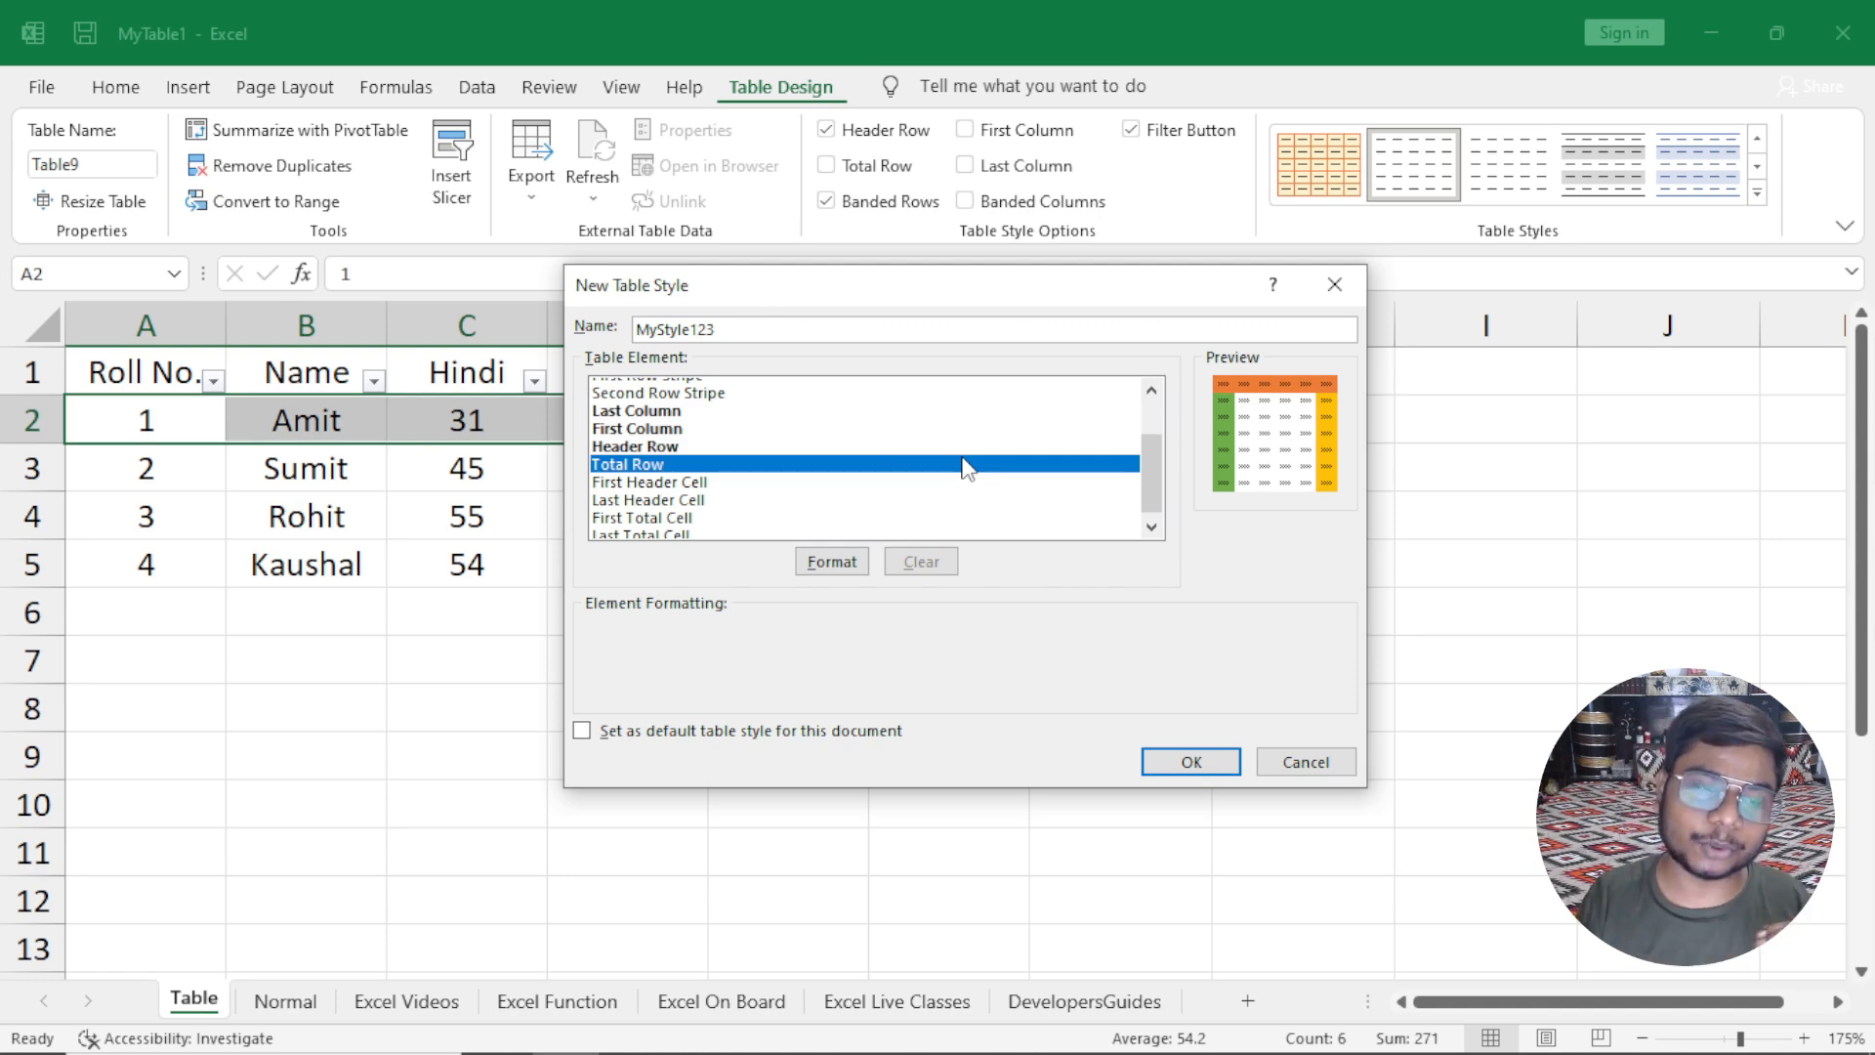
pyautogui.click(810, 557)
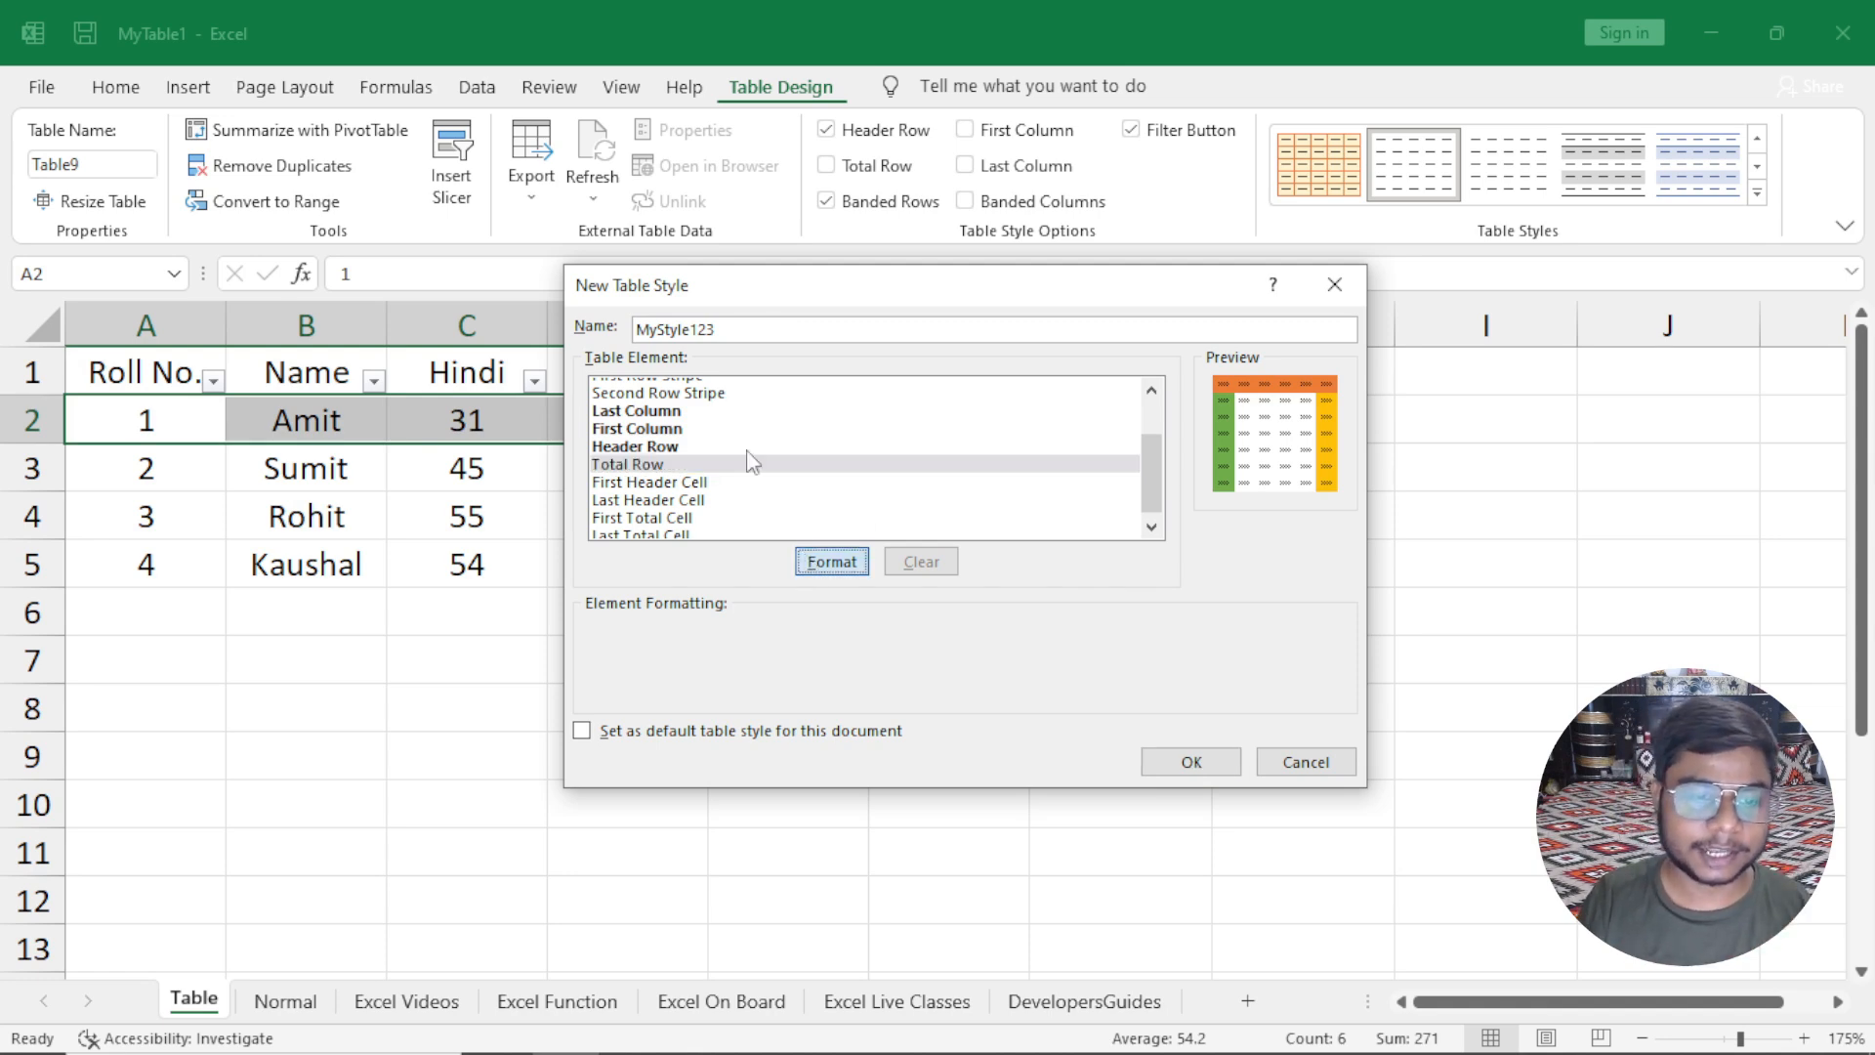
pyautogui.click(612, 474)
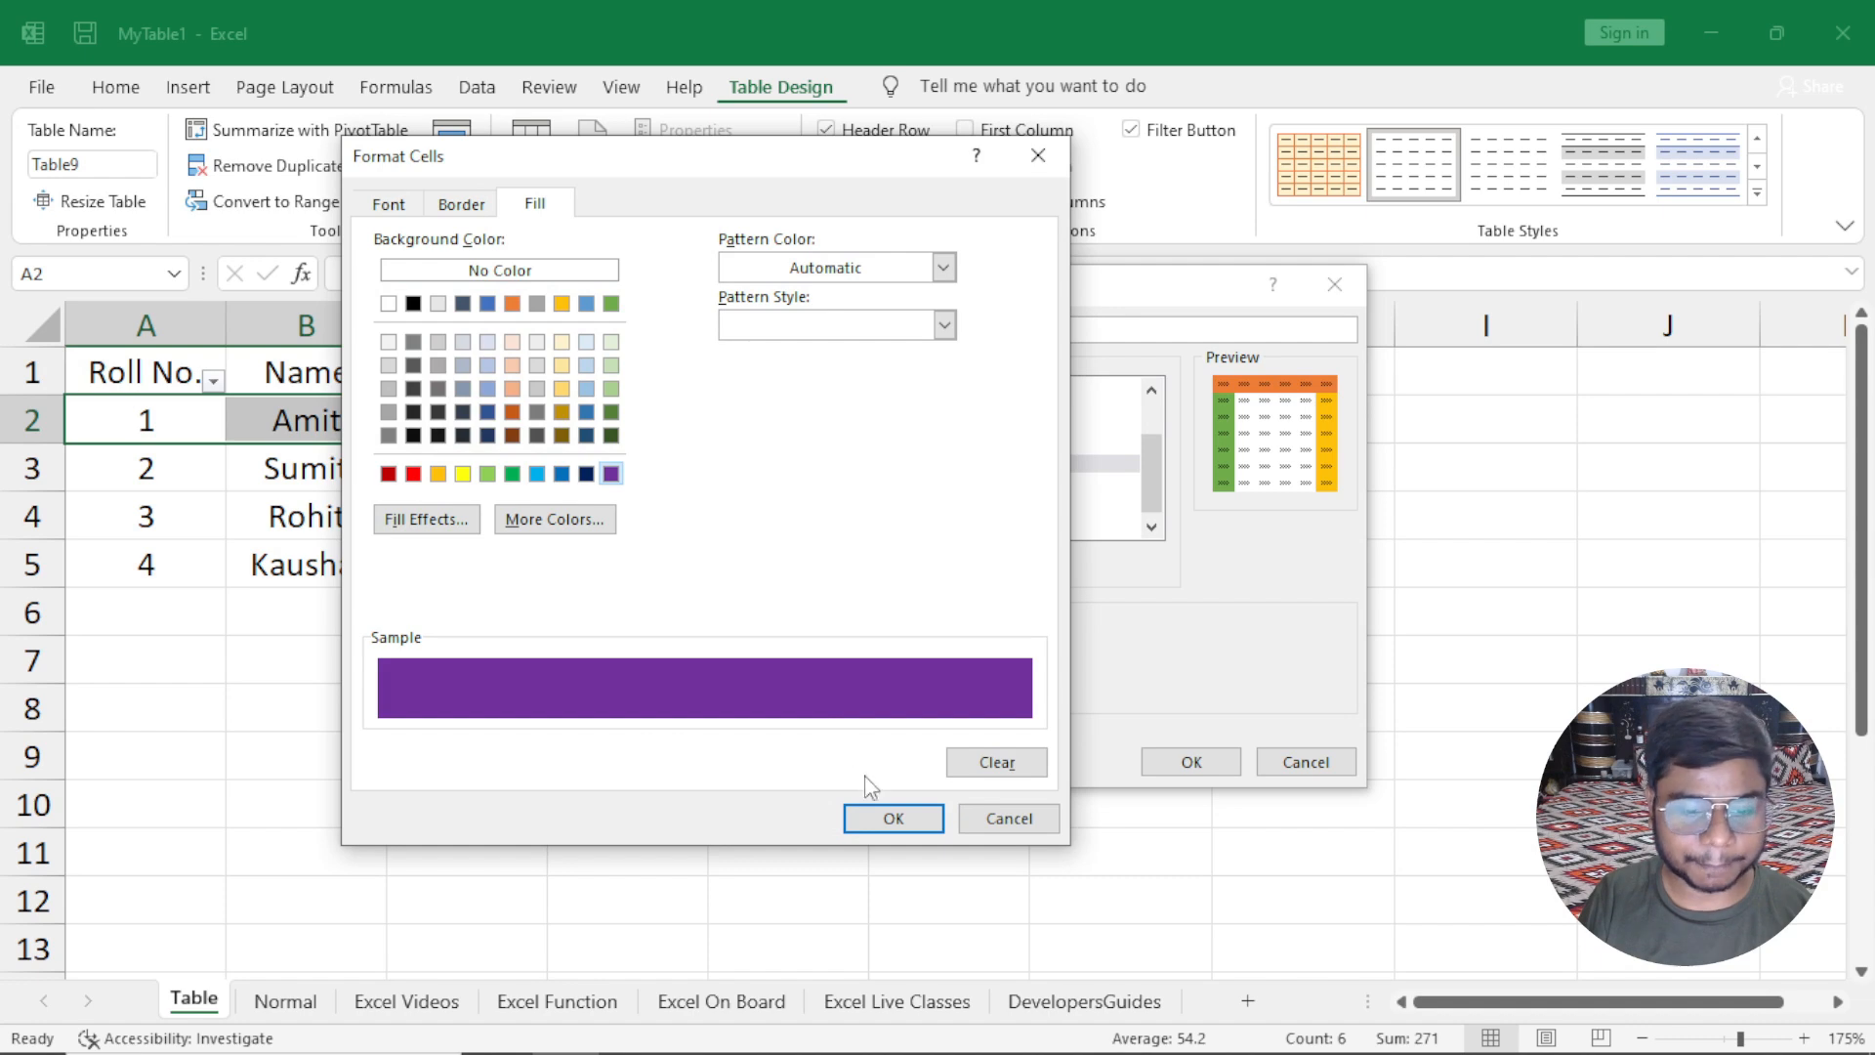
pyautogui.click(872, 820)
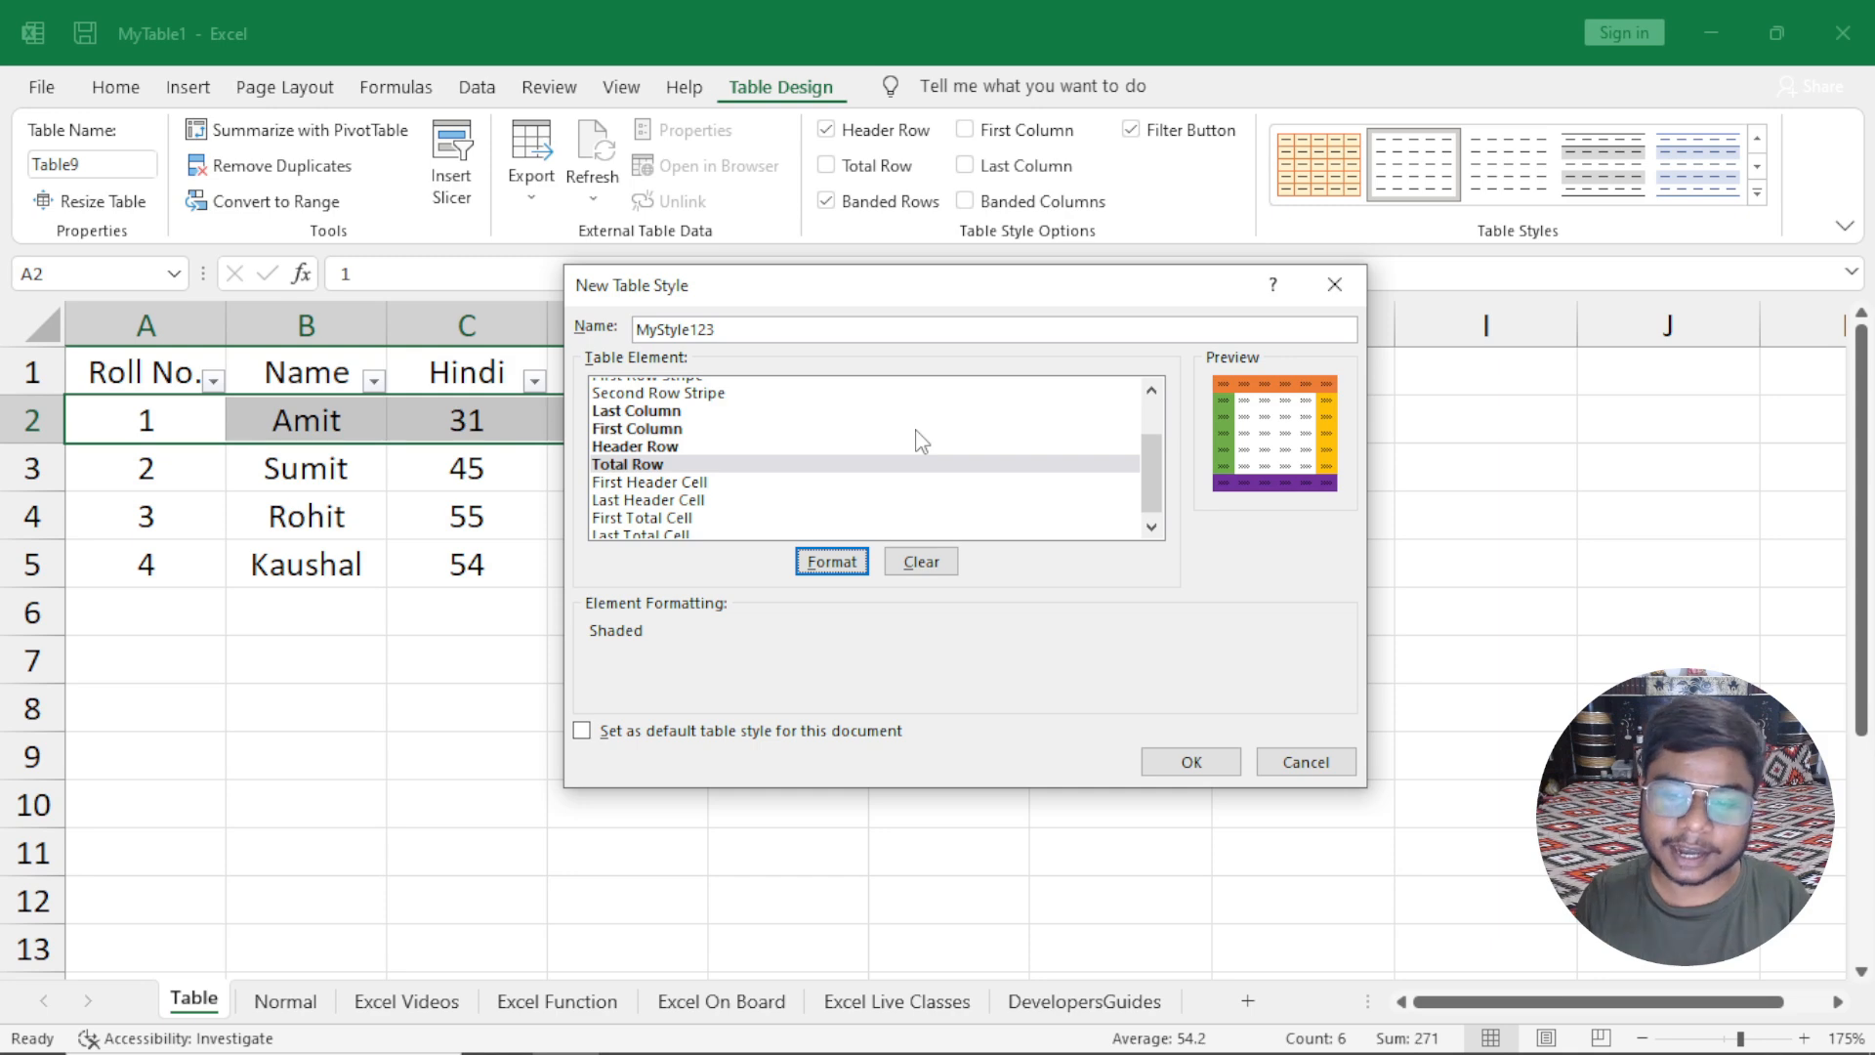
# Give the First Header Cell element of MyStyle123 a blue background fill.
pyautogui.scroll(-1, 781, 493)
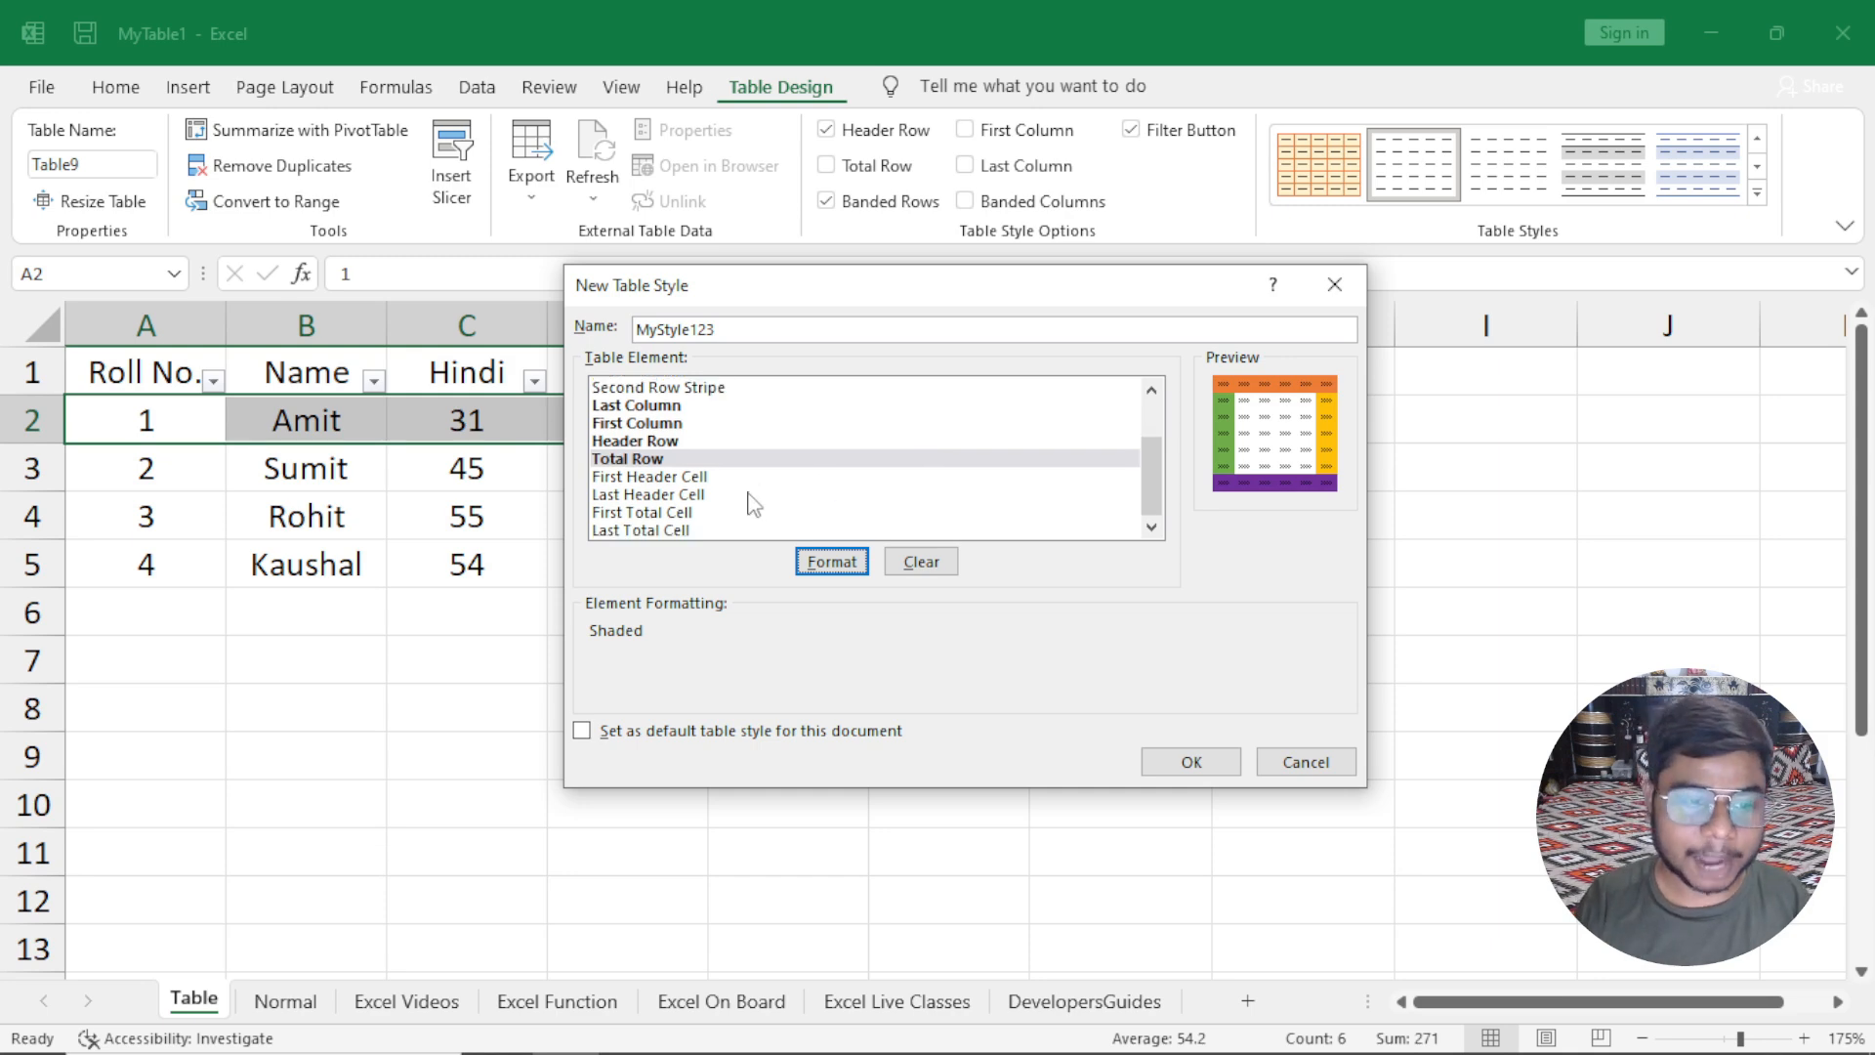
pyautogui.click(644, 478)
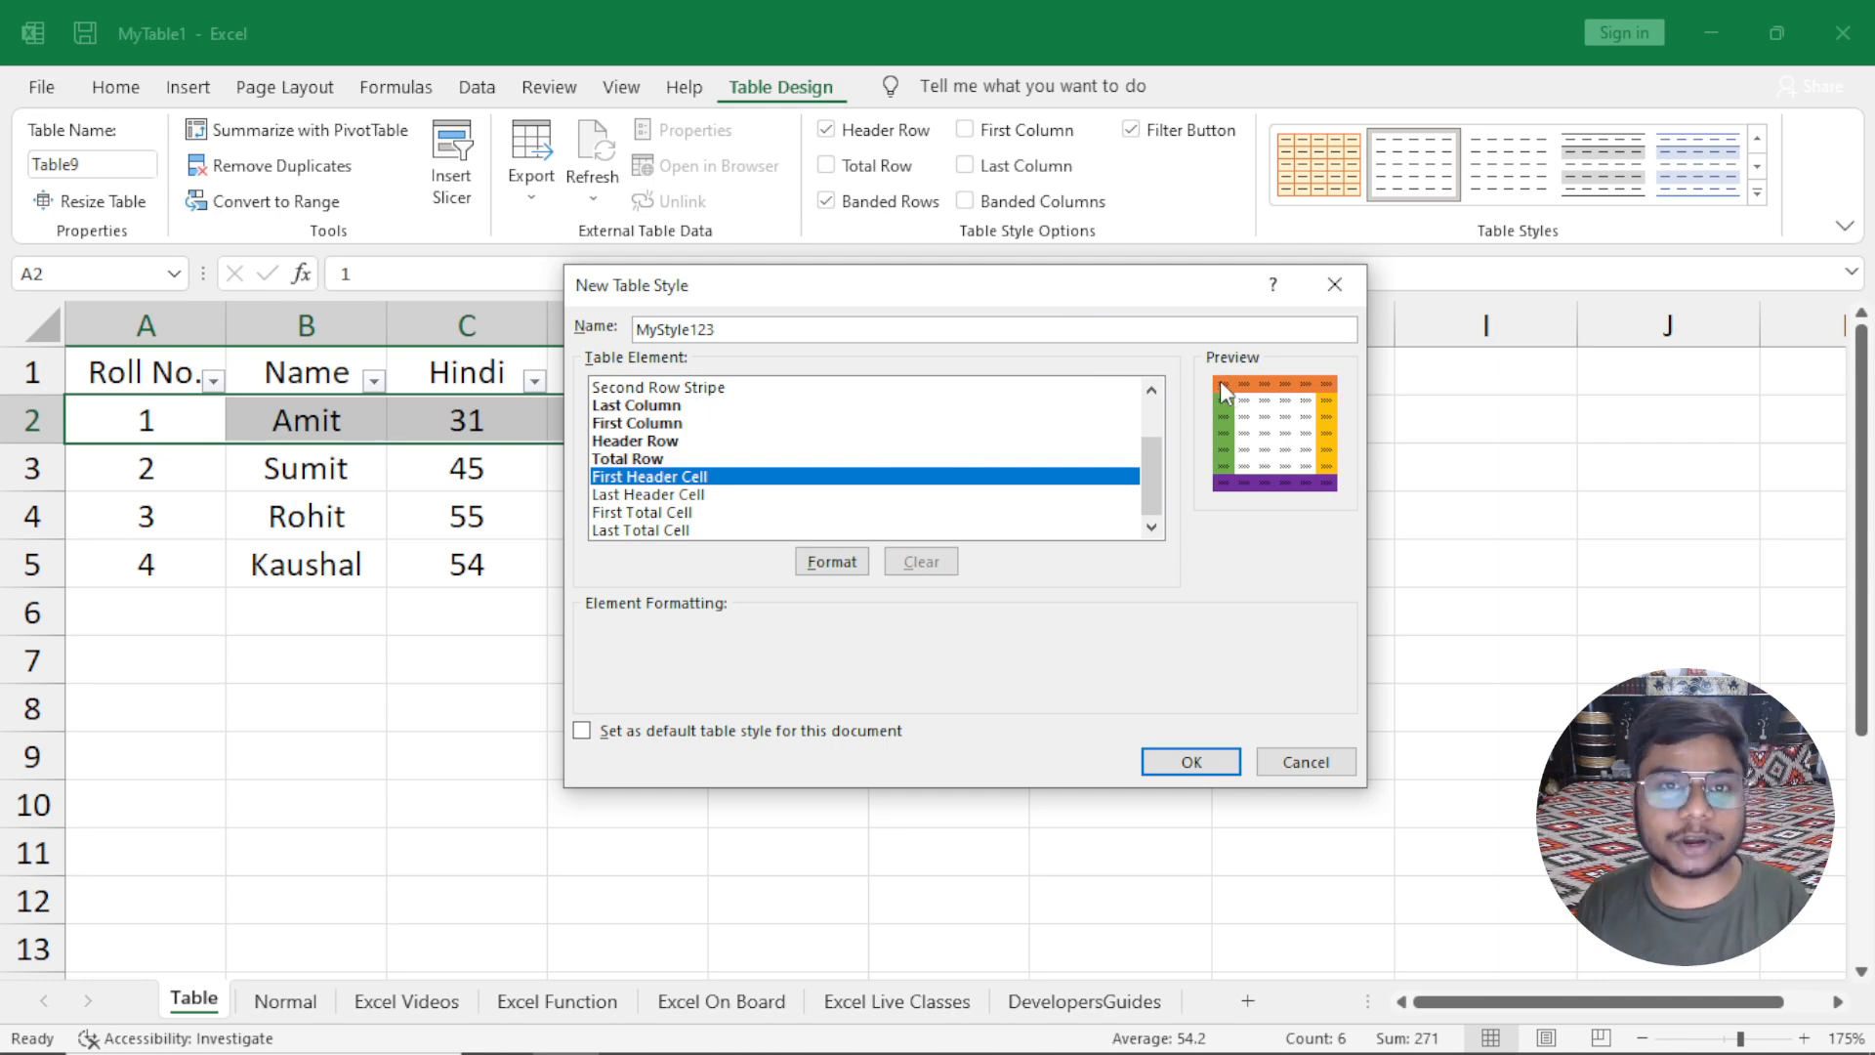
pyautogui.click(831, 562)
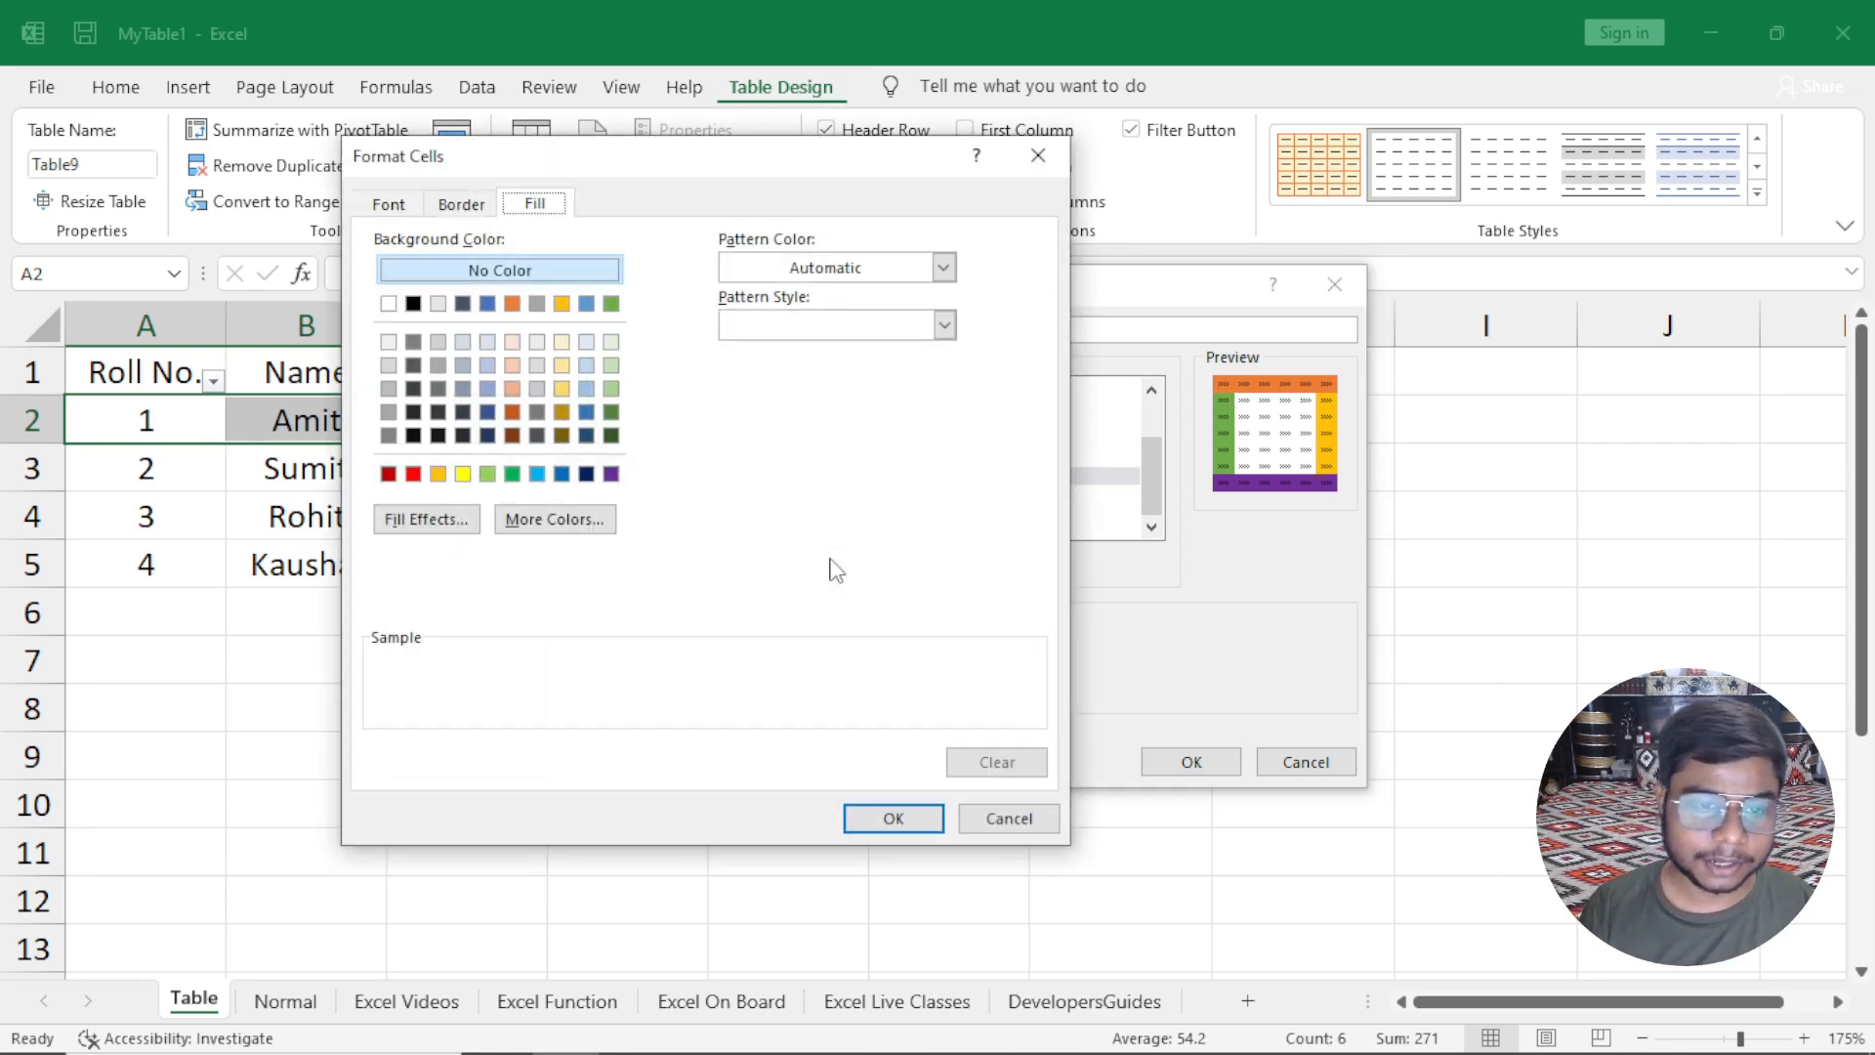
pyautogui.click(487, 303)
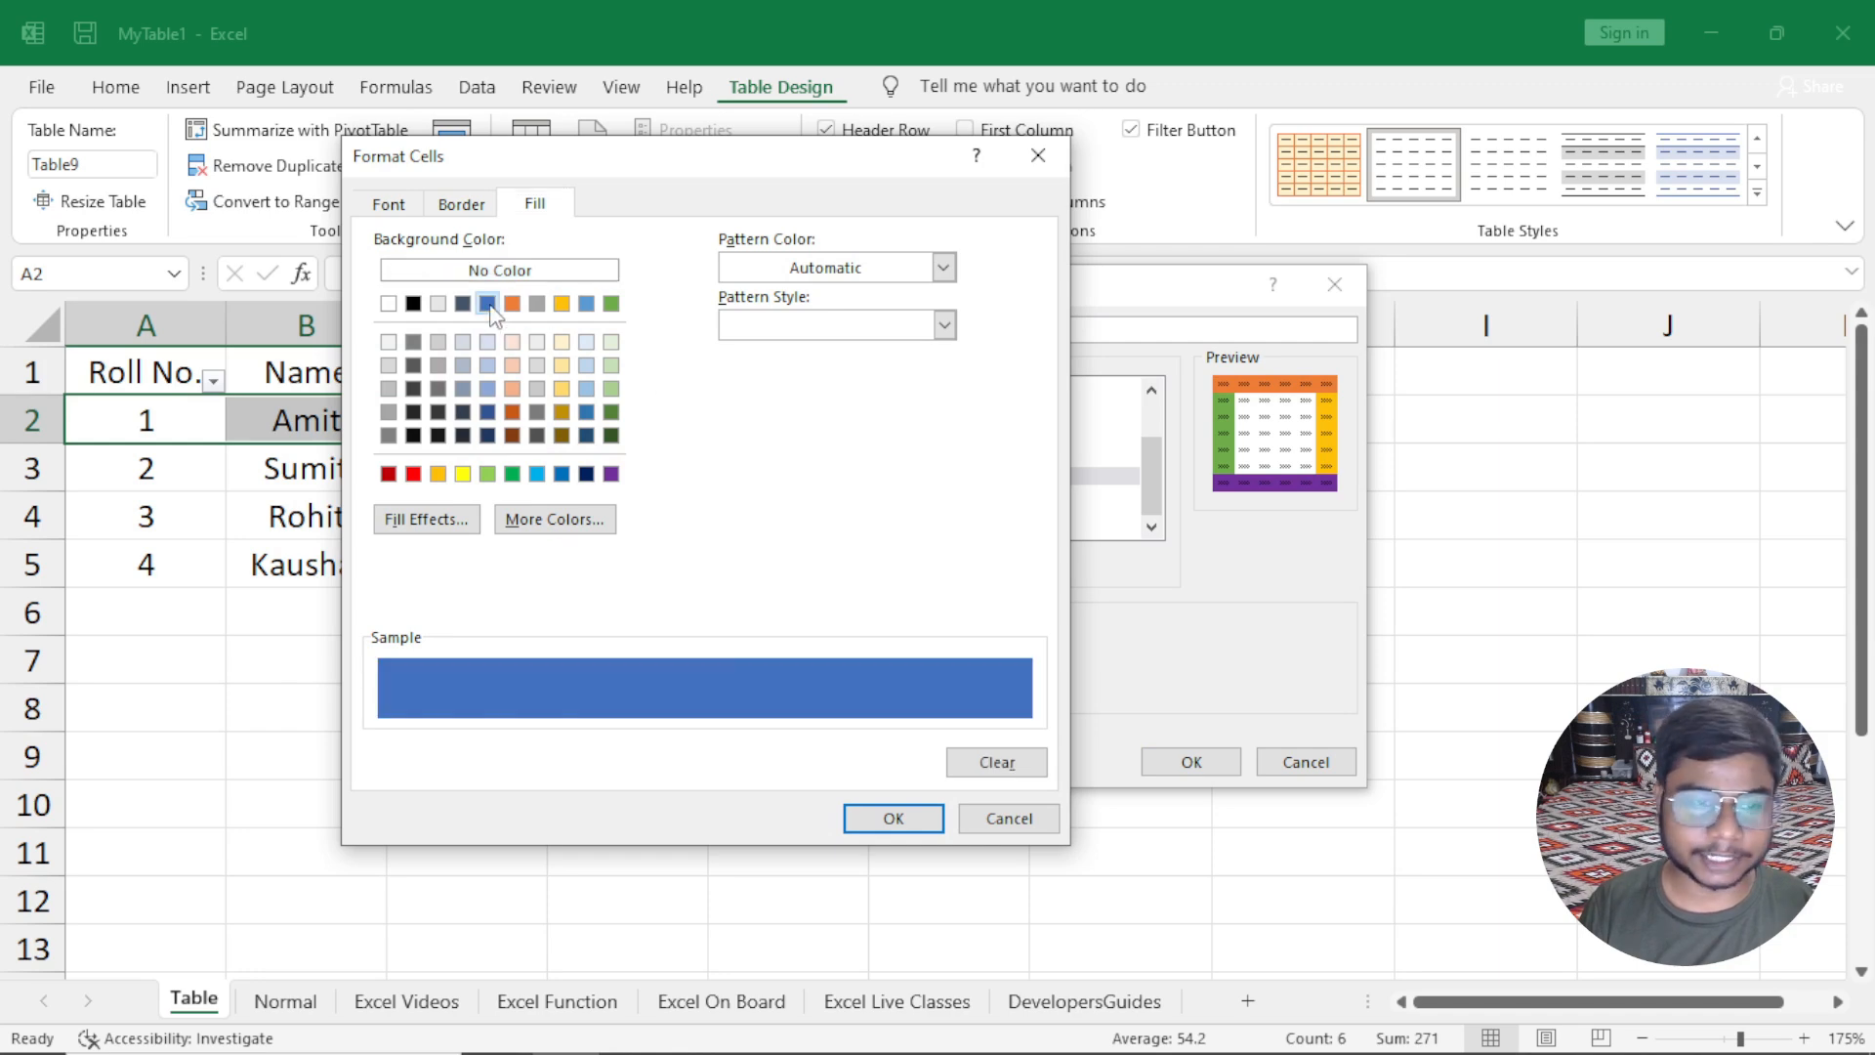
pyautogui.click(903, 817)
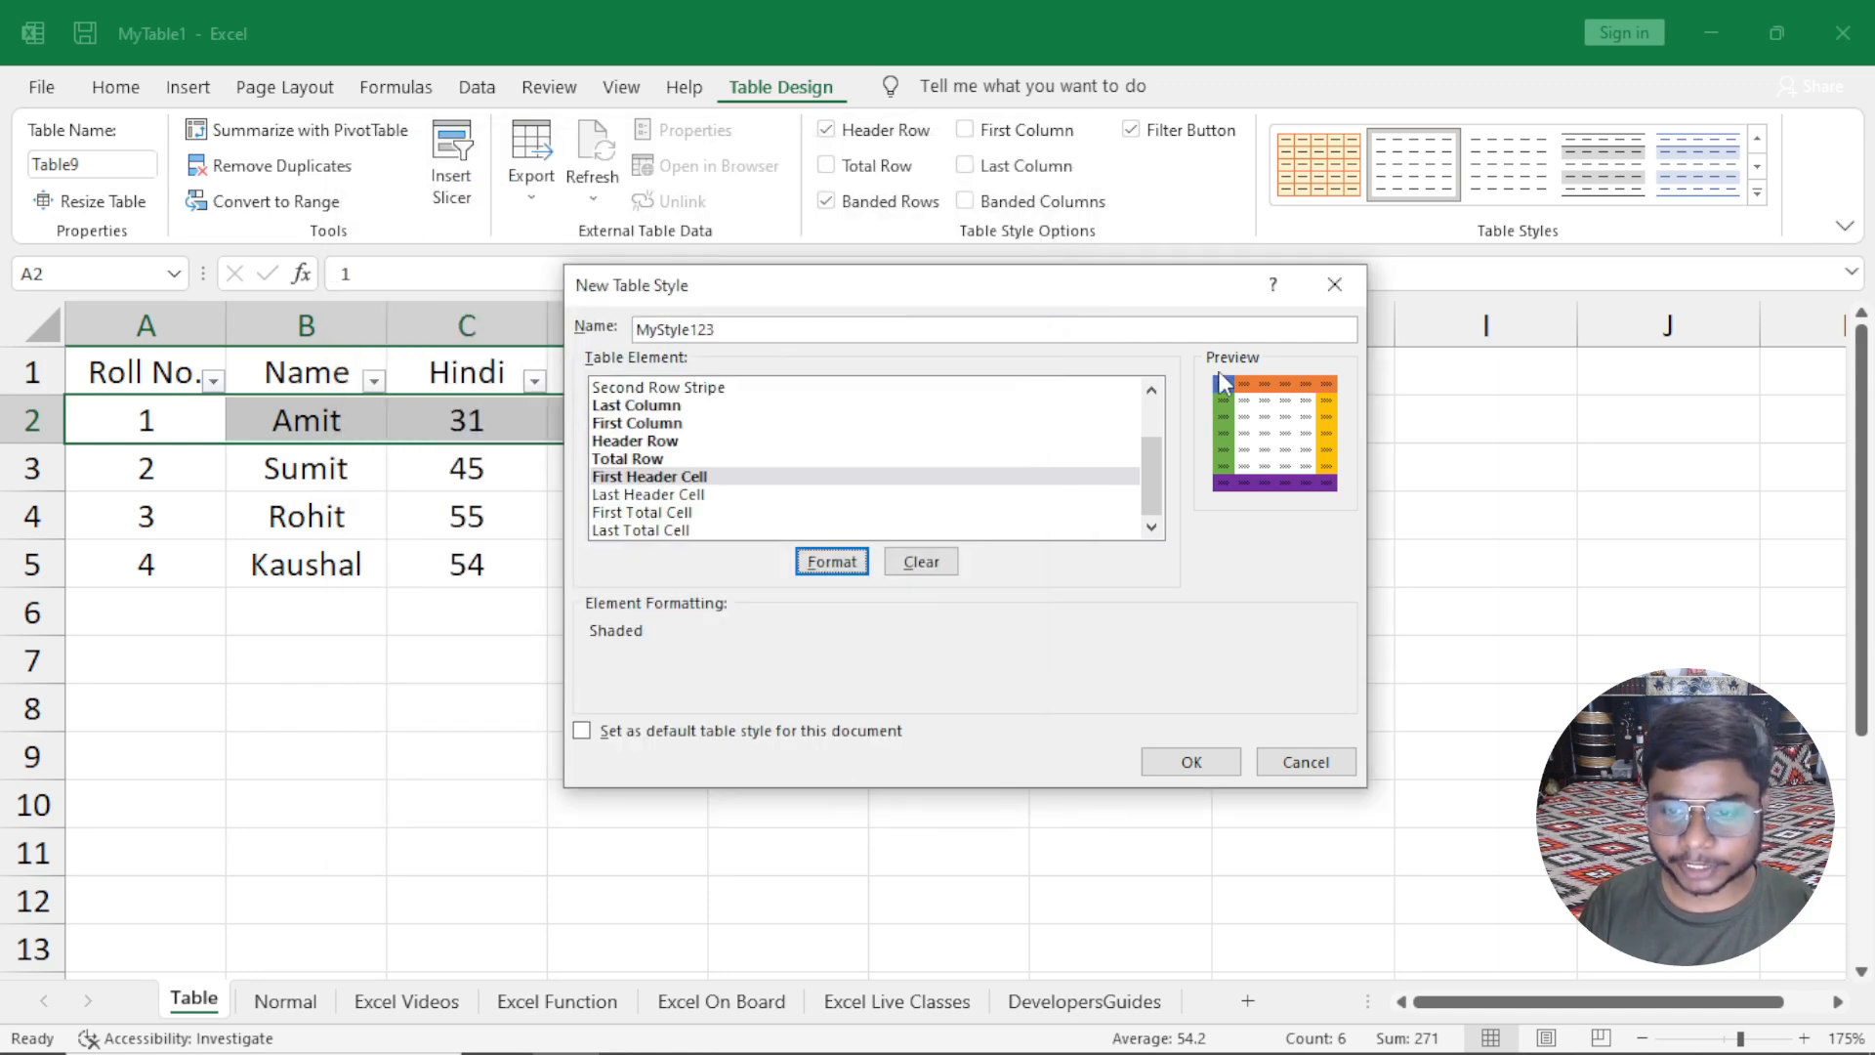
# Give the Last Header Cell element of MyStyle123 a gray background fill.
pyautogui.click(695, 496)
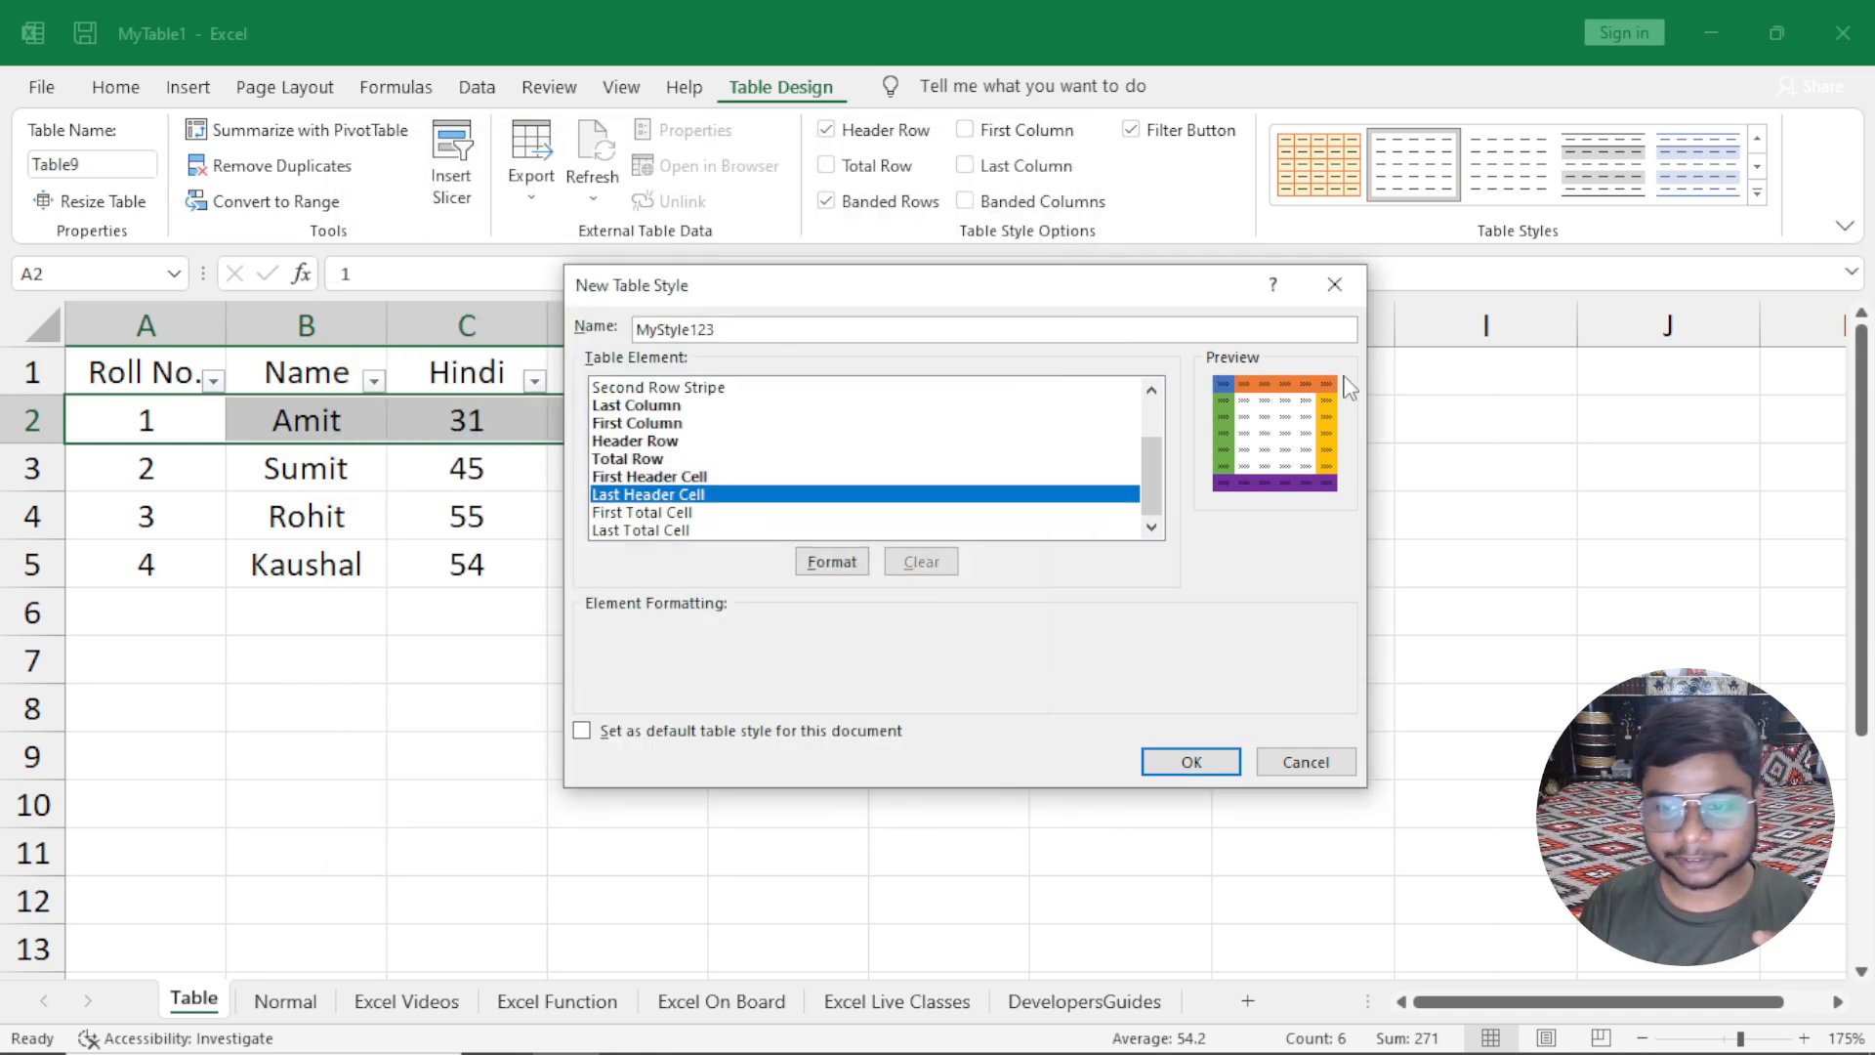
pyautogui.click(844, 563)
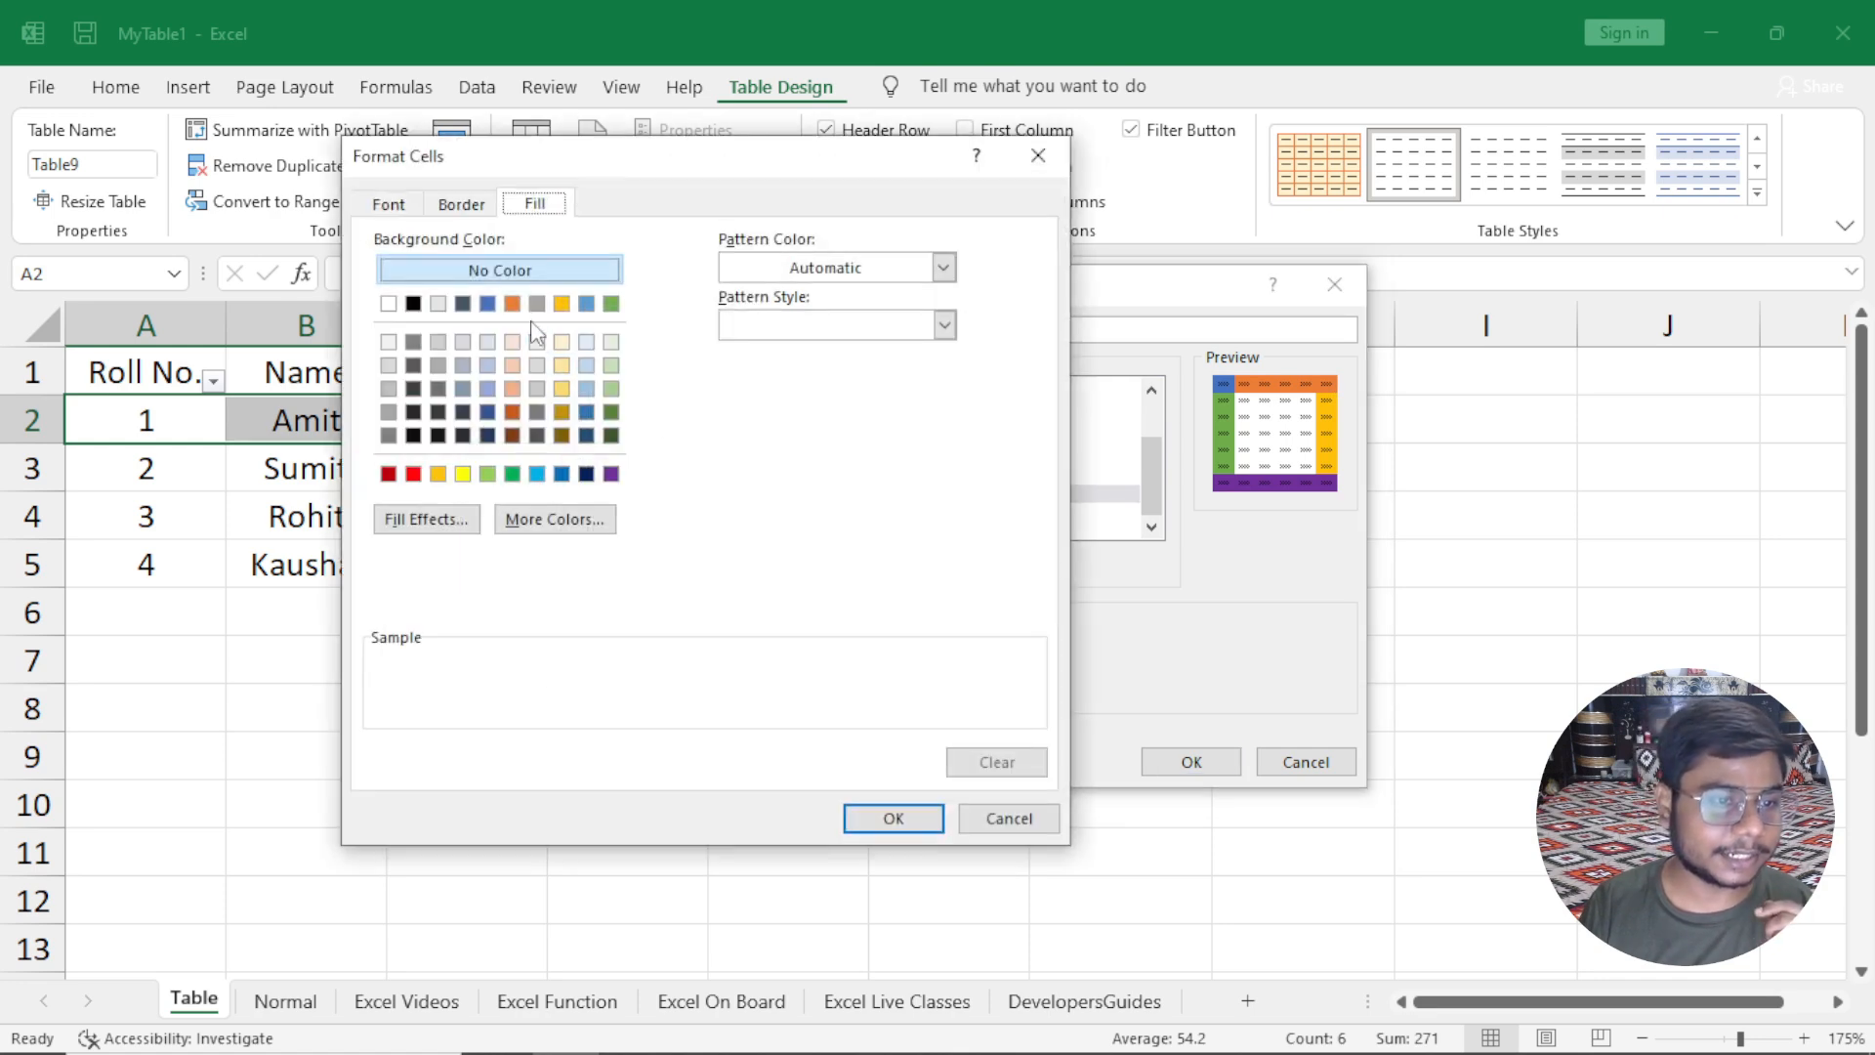
pyautogui.click(537, 304)
pyautogui.click(871, 816)
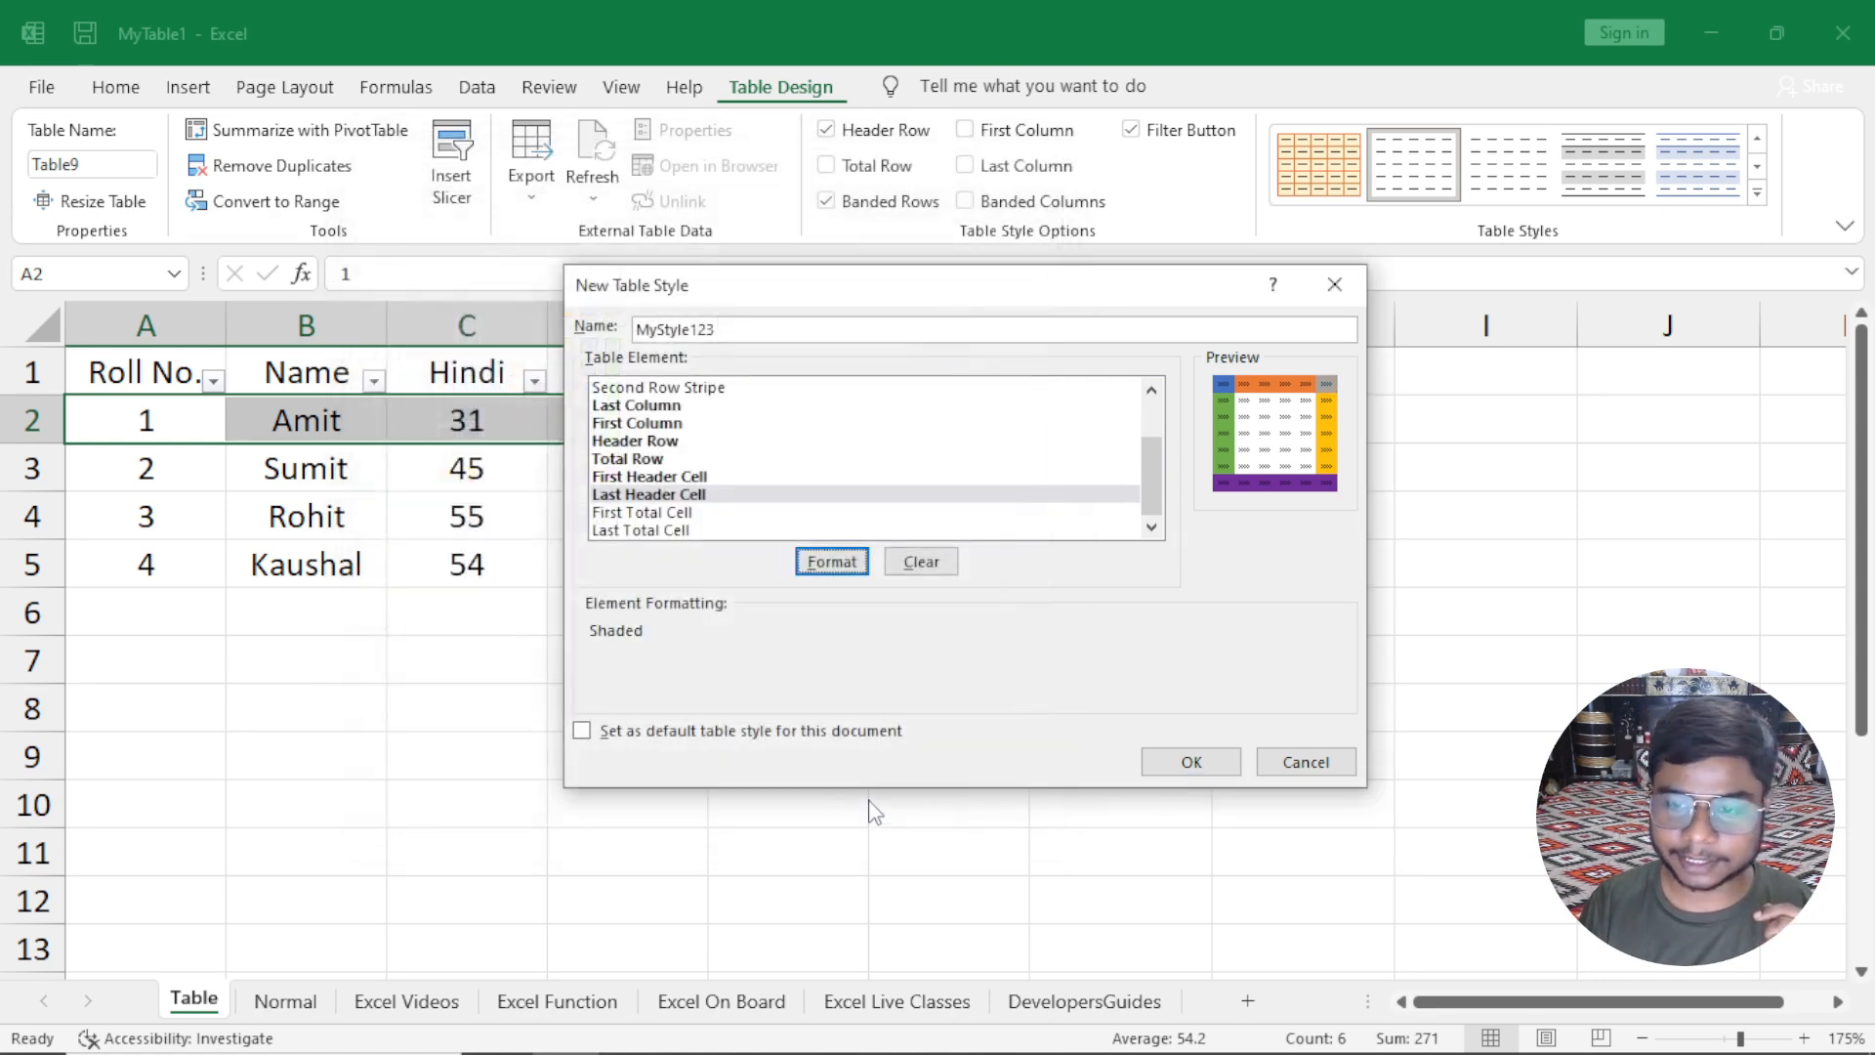
# Give the First Total Cell element of MyStyle123 a green background fill.
pyautogui.click(692, 514)
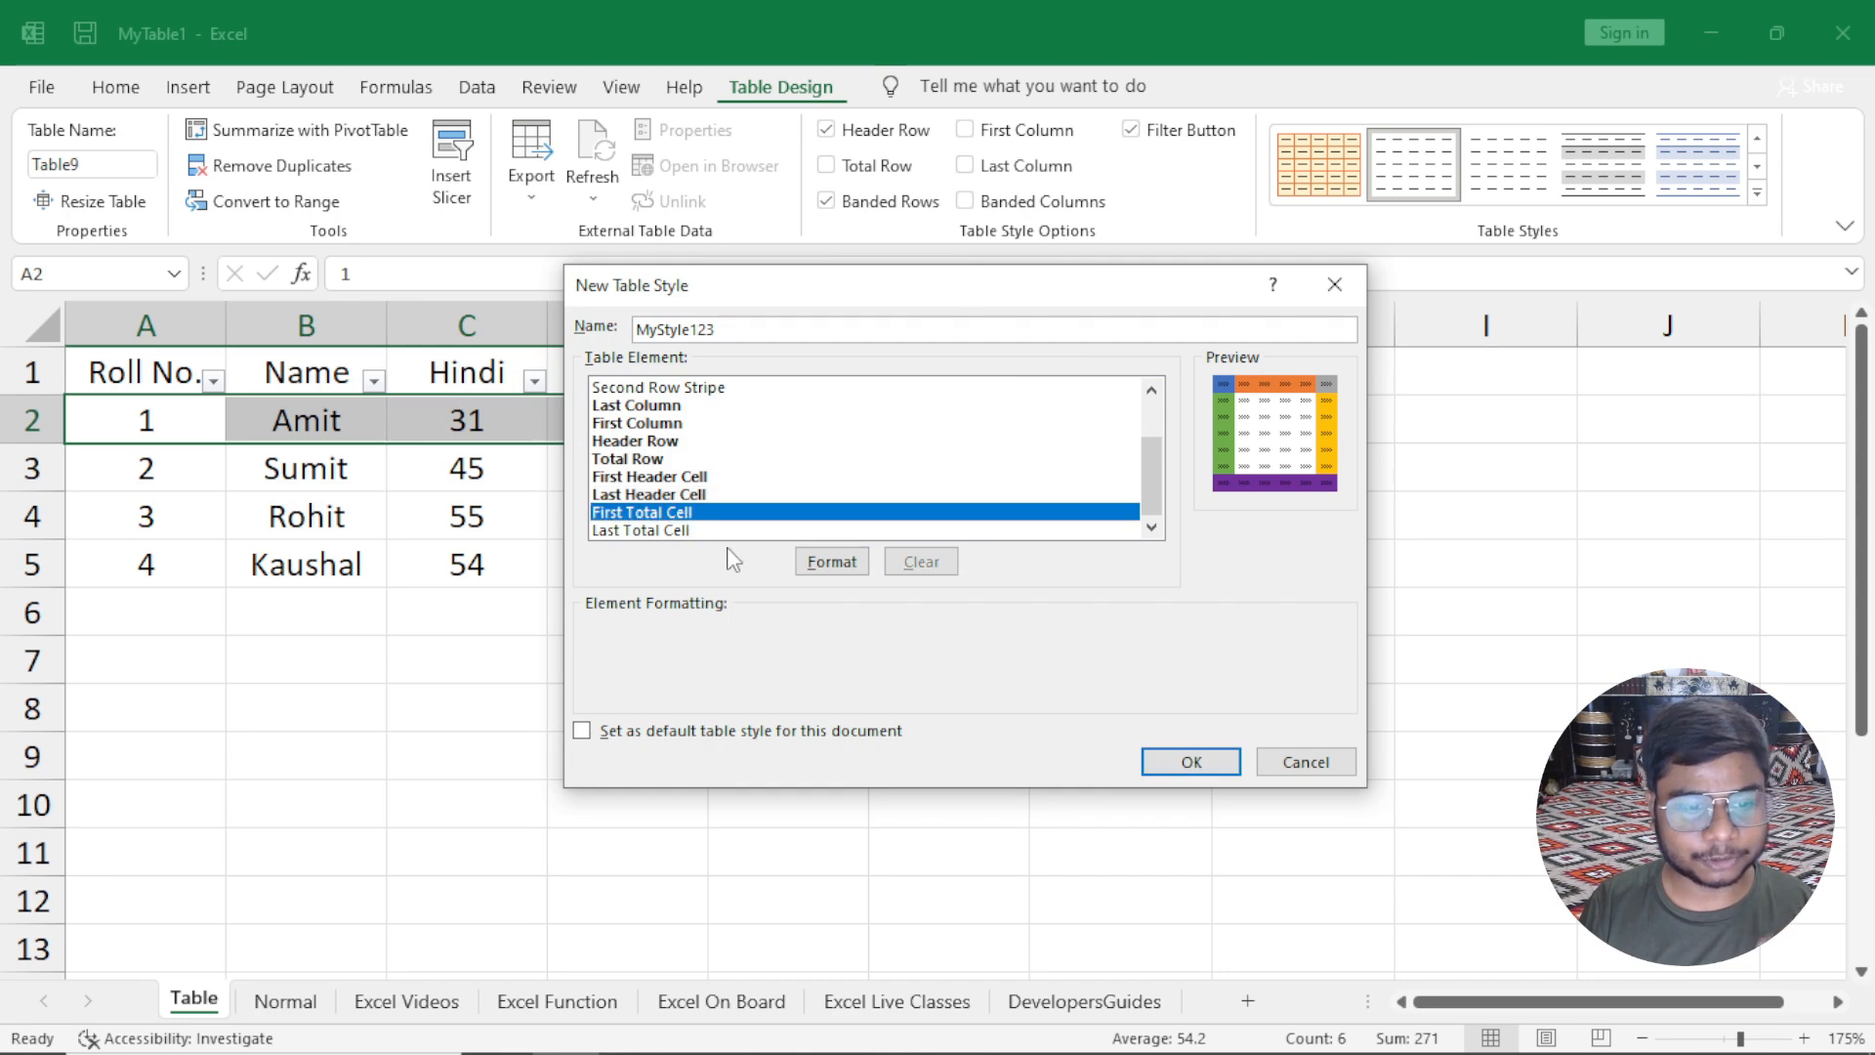
pyautogui.click(831, 562)
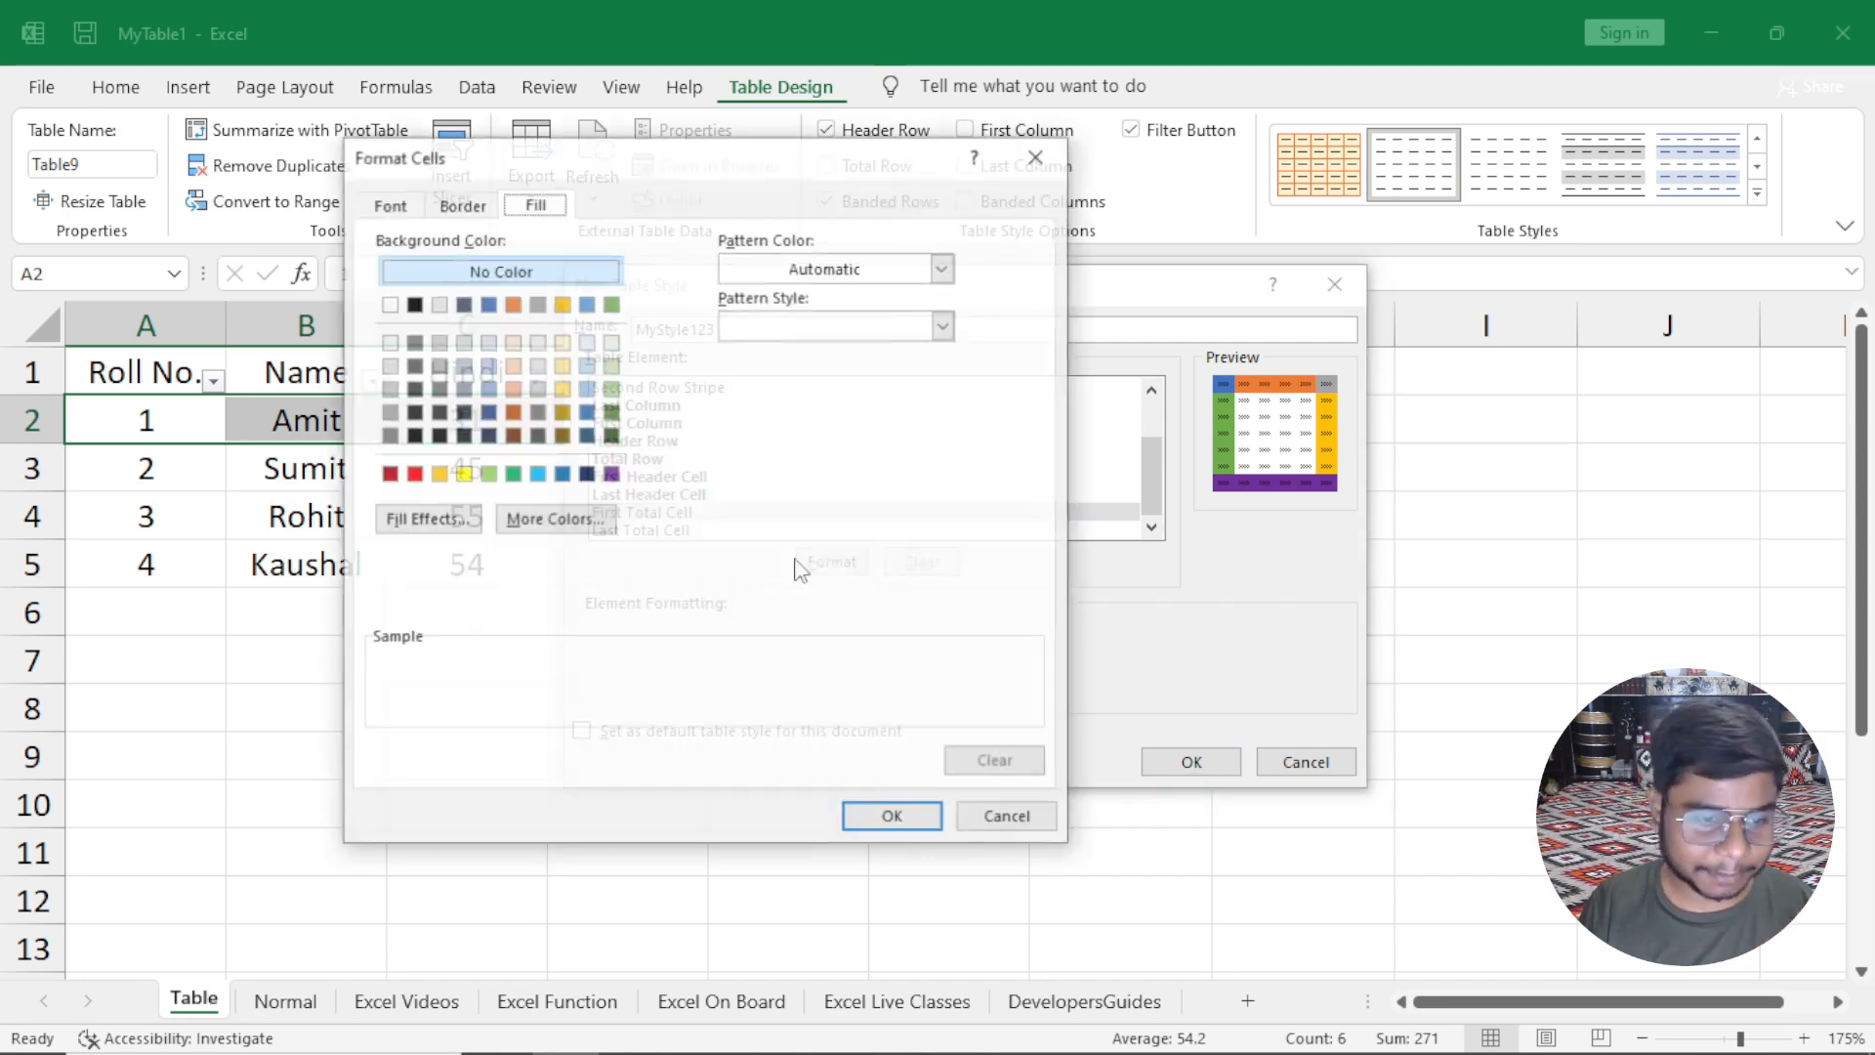
pyautogui.click(512, 474)
pyautogui.click(874, 818)
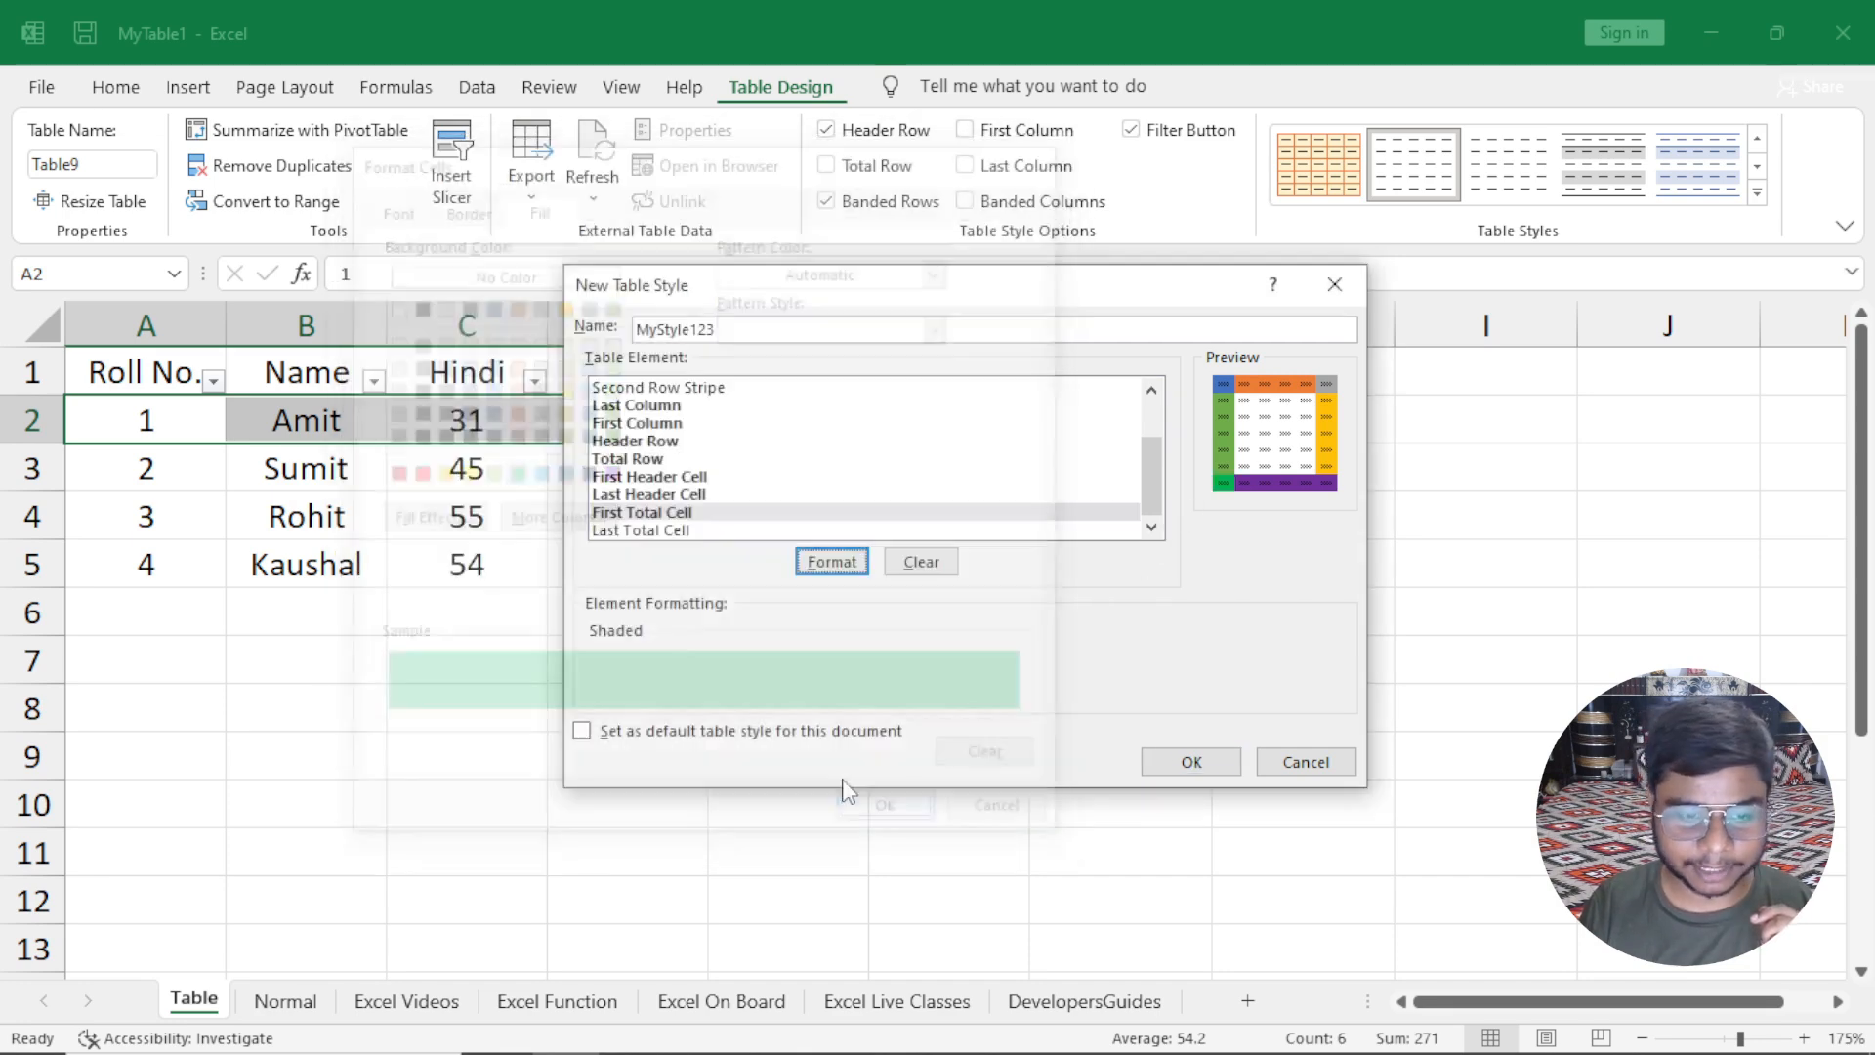
# Give the Last Total Cell element of MyStyle123 a red background fill.
pyautogui.click(696, 530)
pyautogui.click(831, 561)
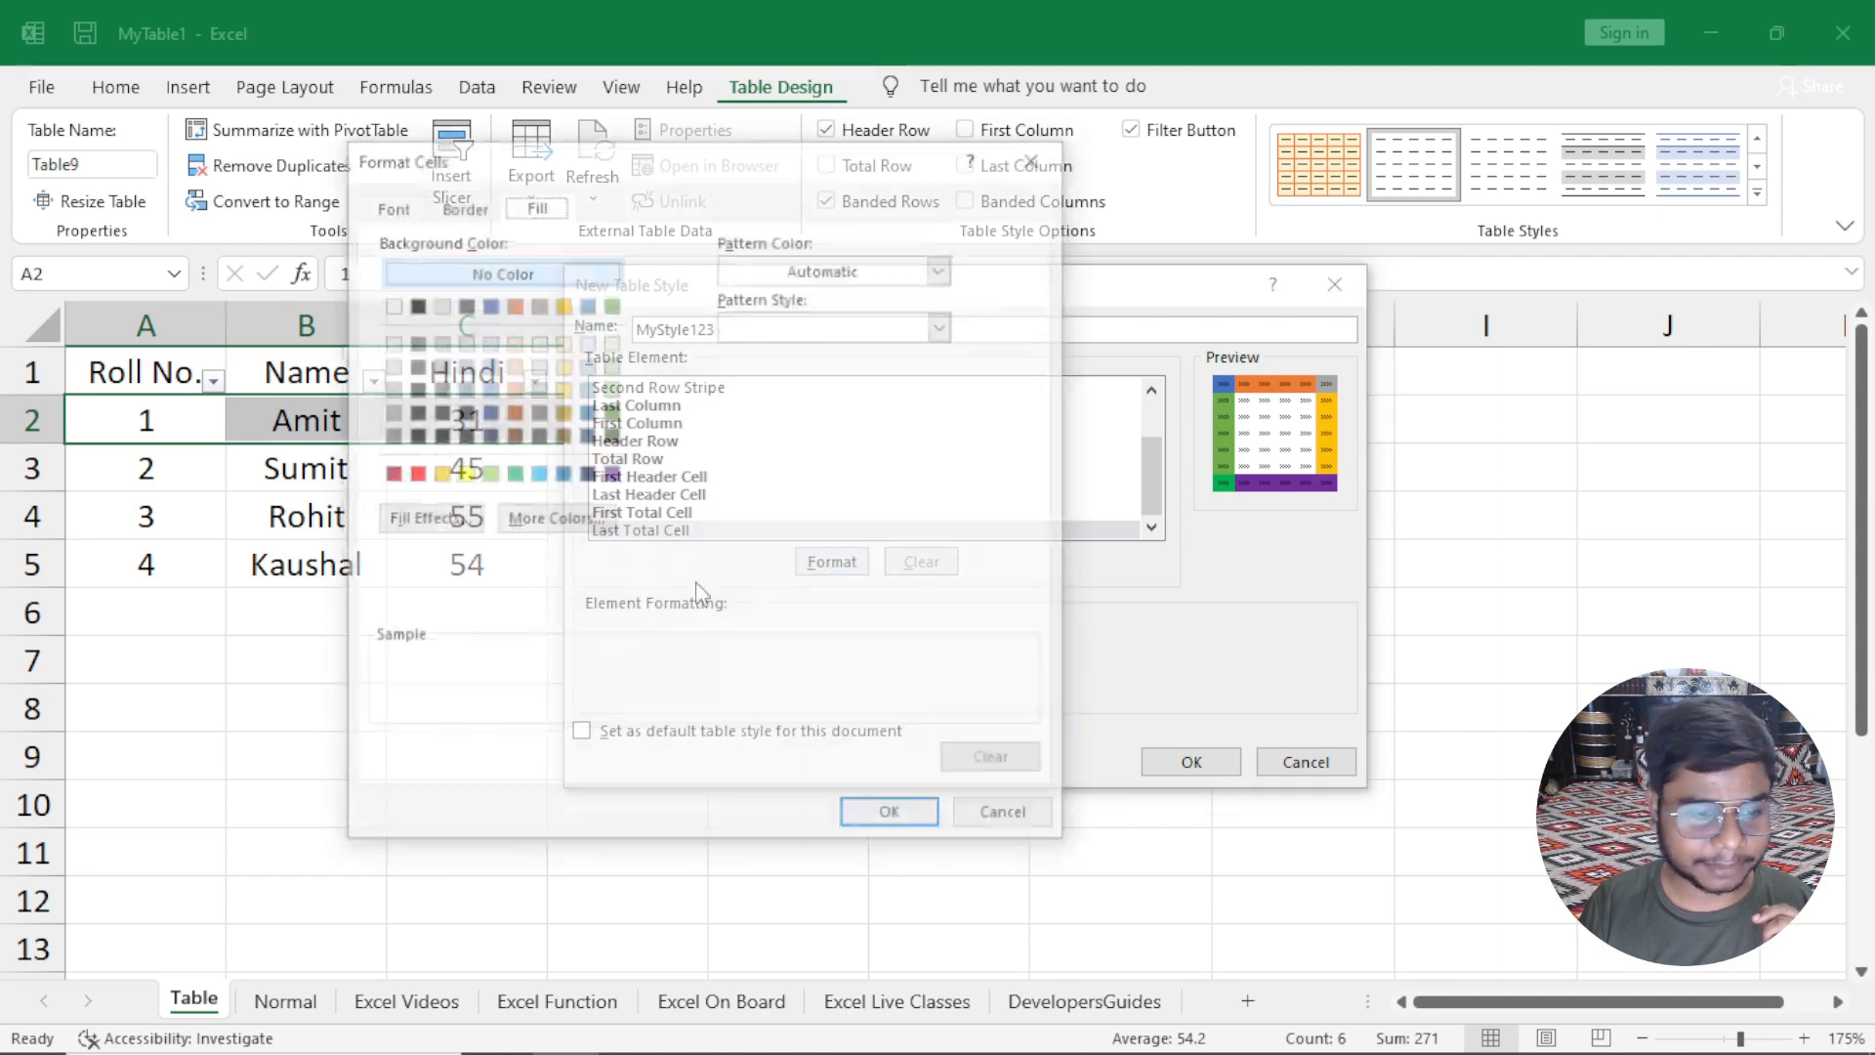
pyautogui.click(1006, 818)
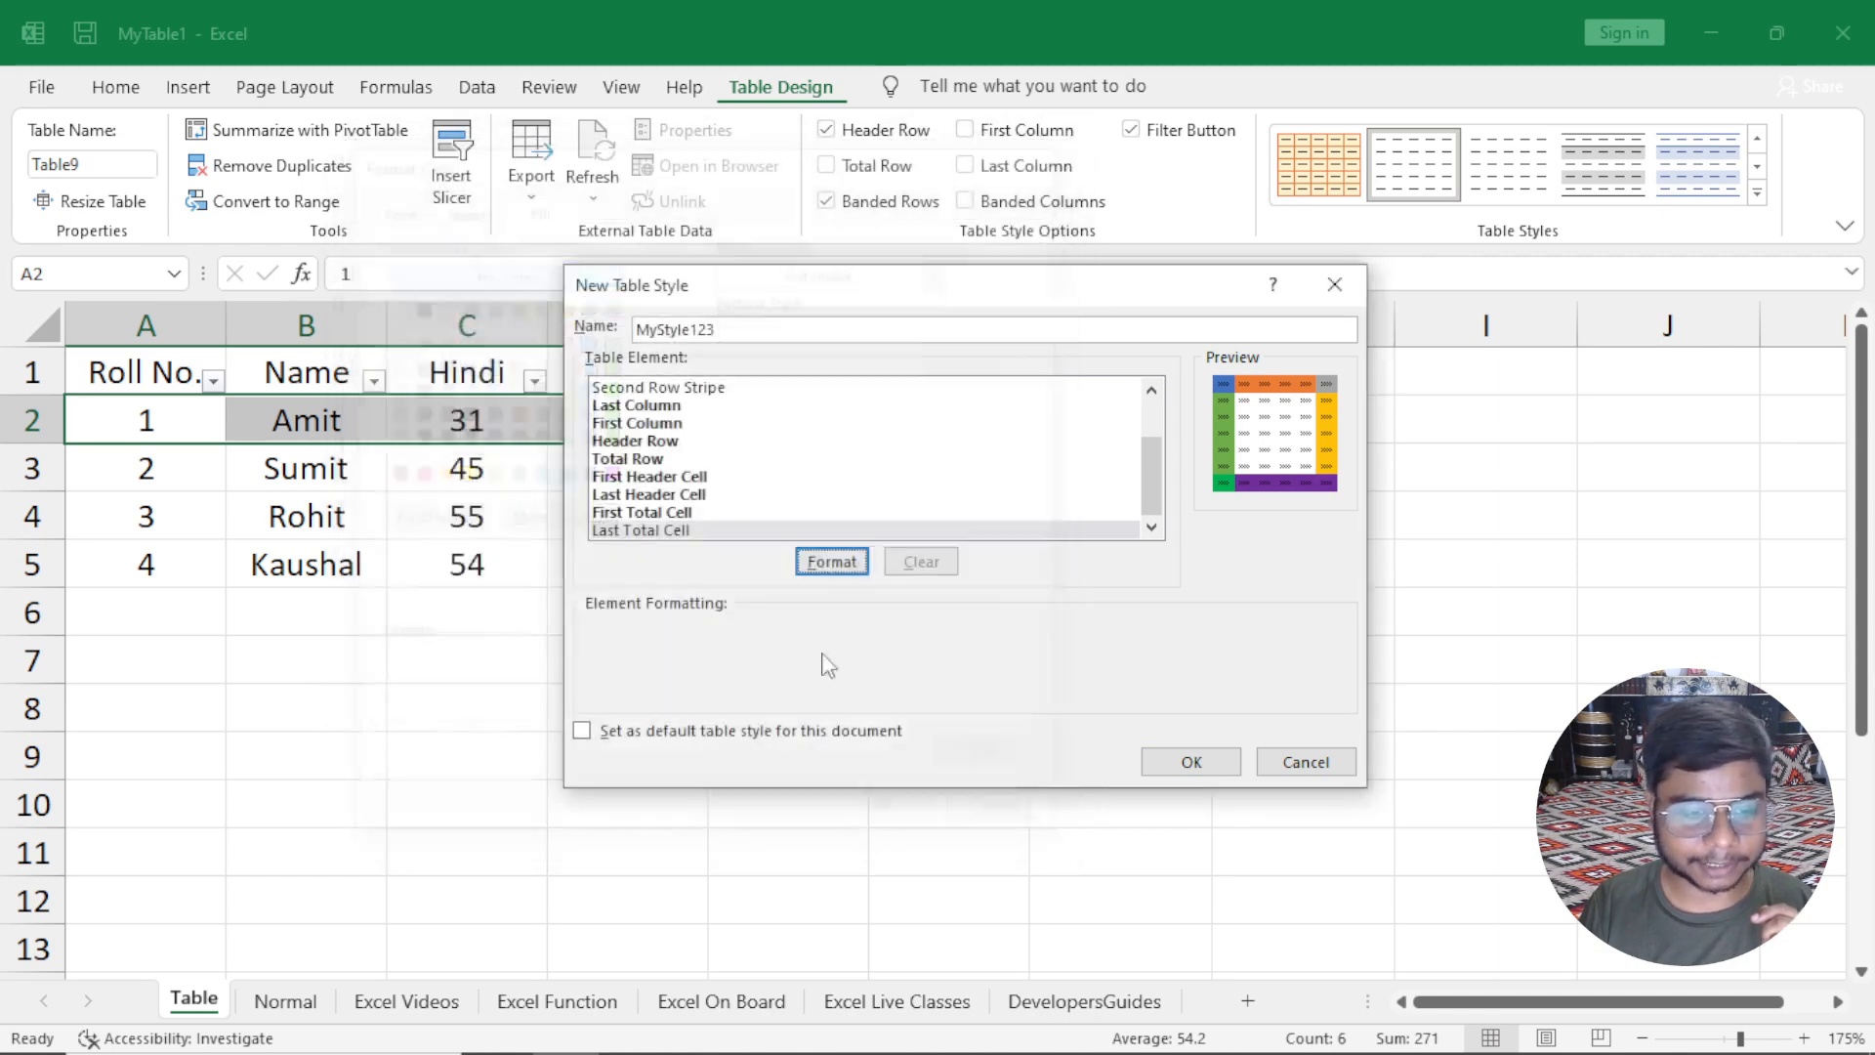
pyautogui.click(831, 561)
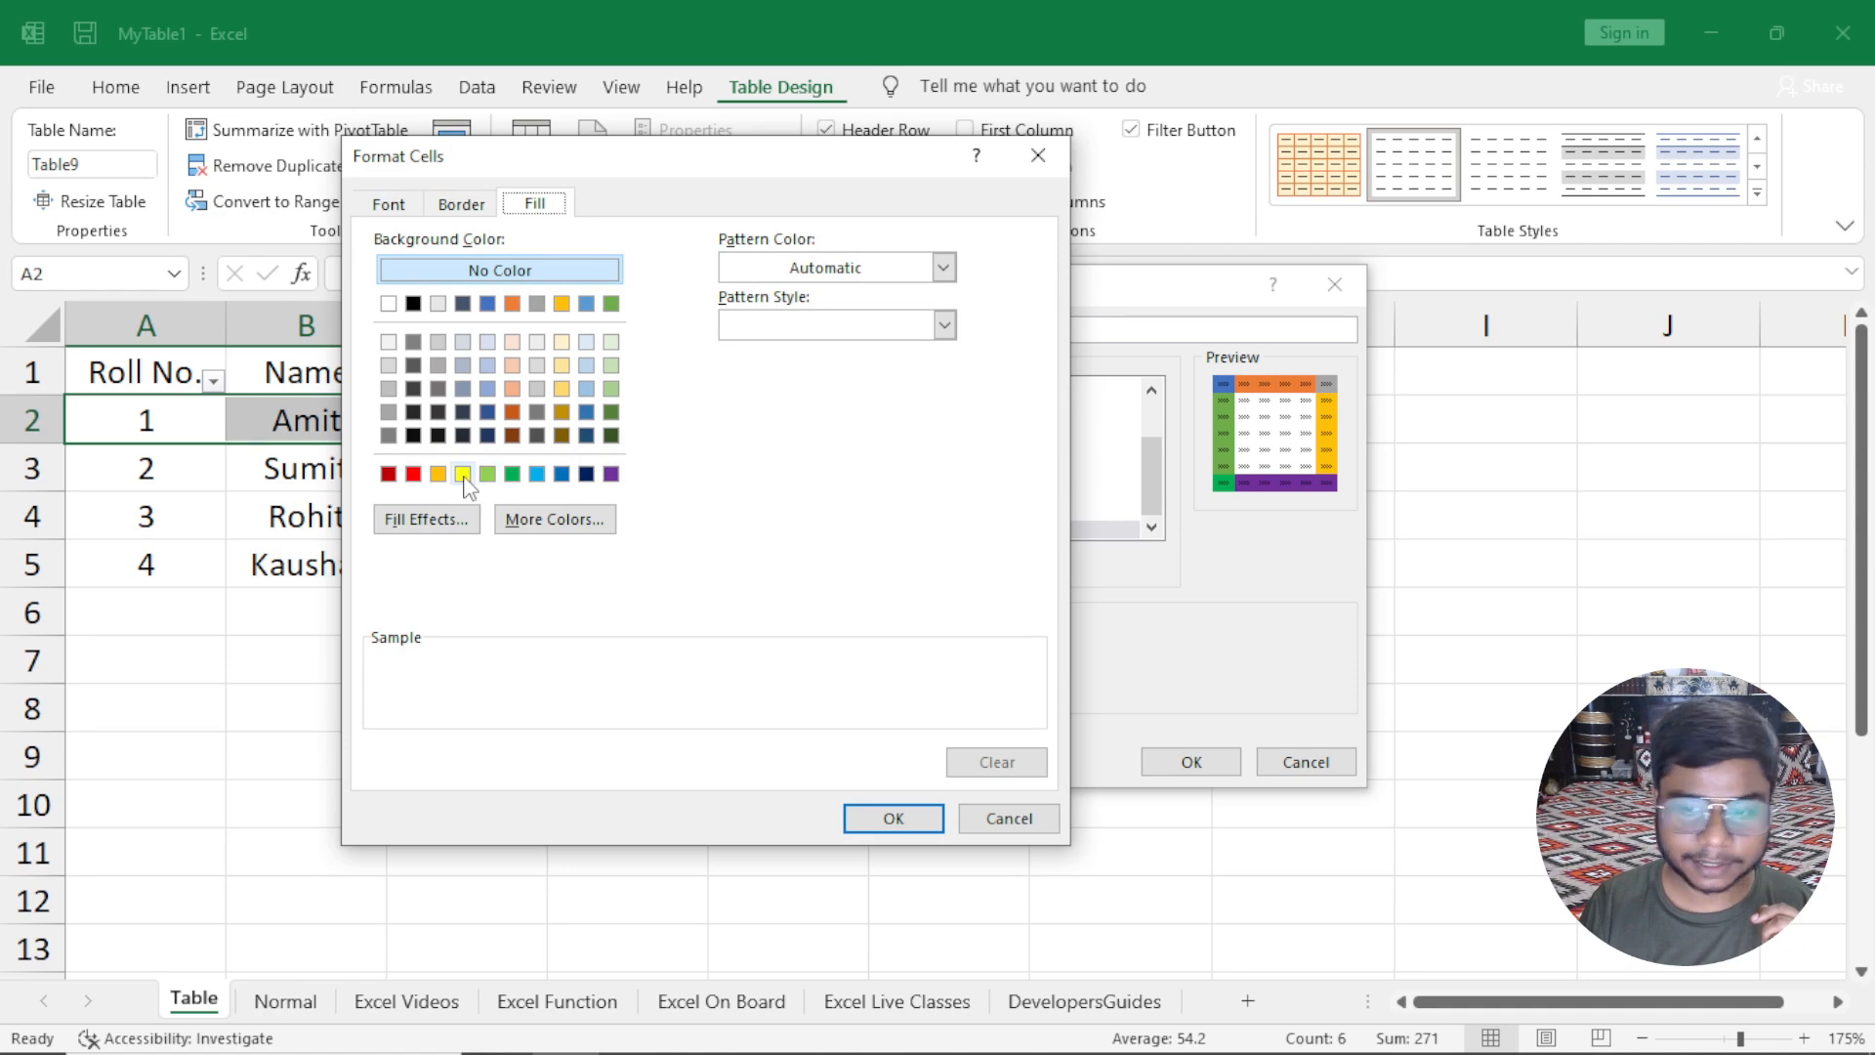
pyautogui.click(414, 475)
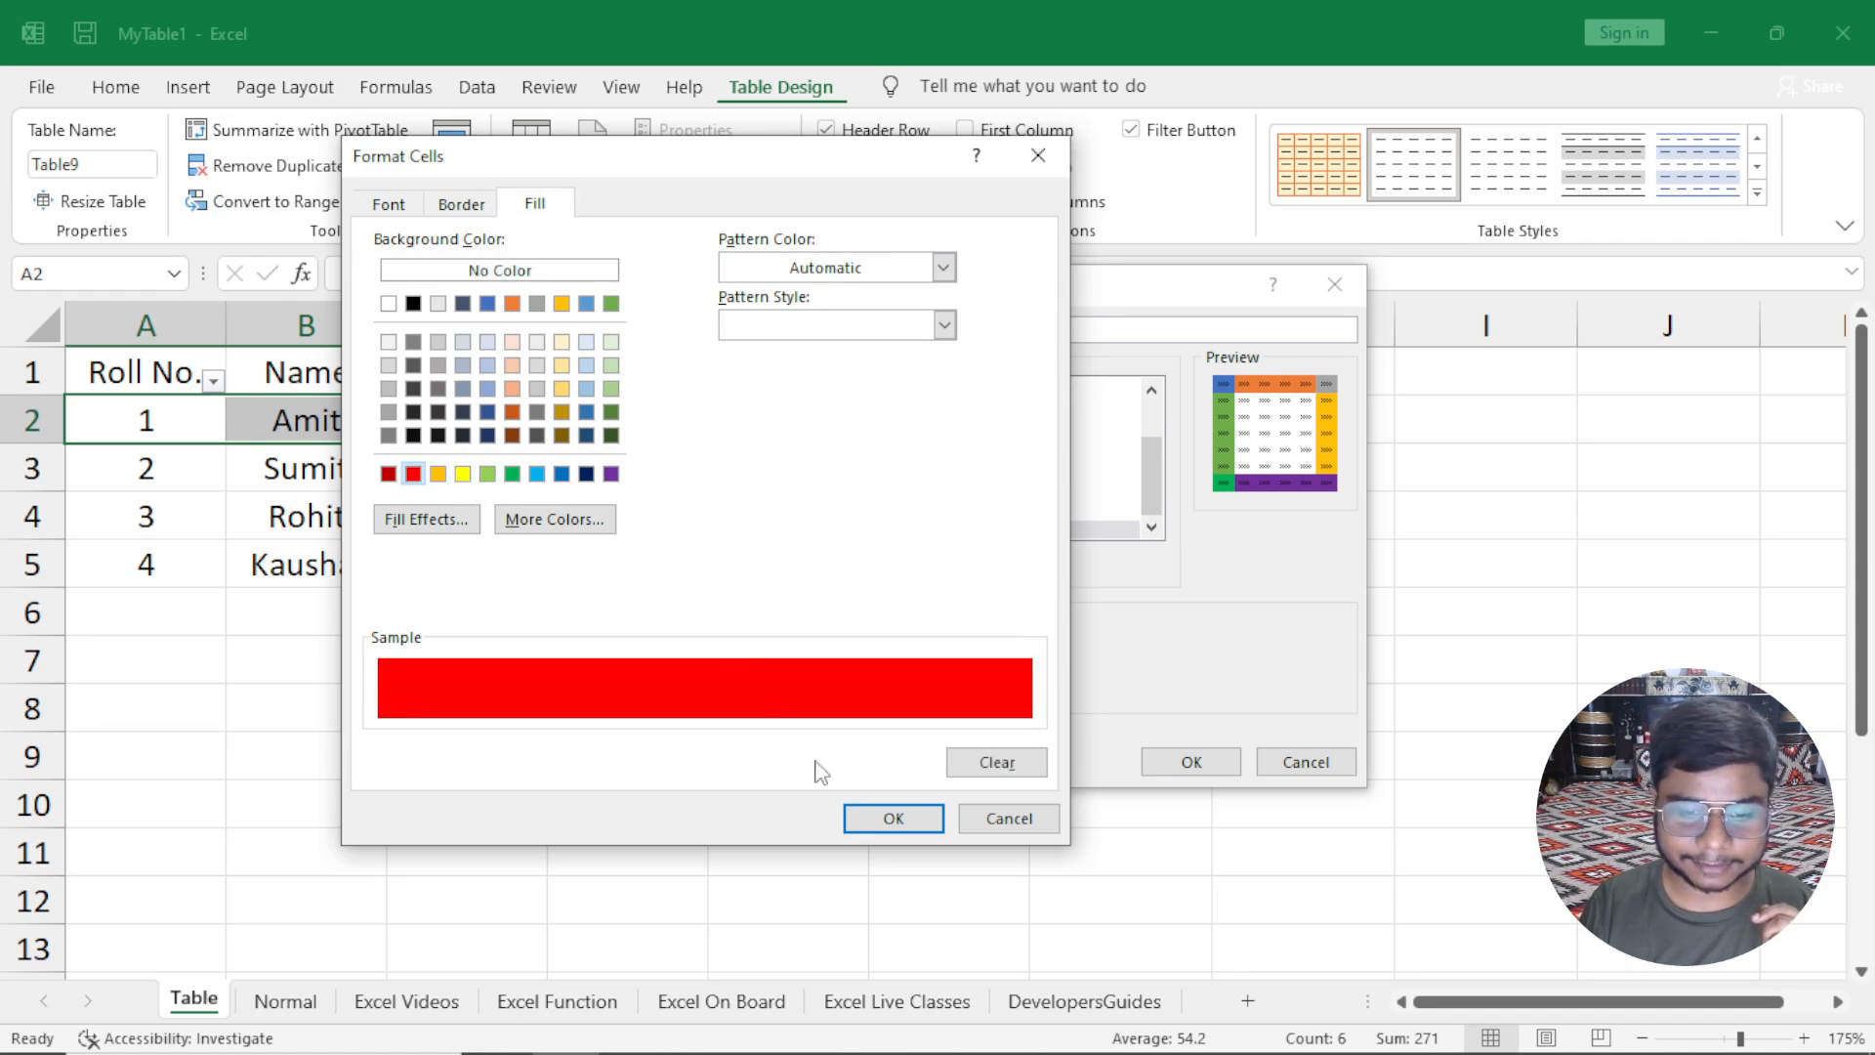
pyautogui.click(859, 818)
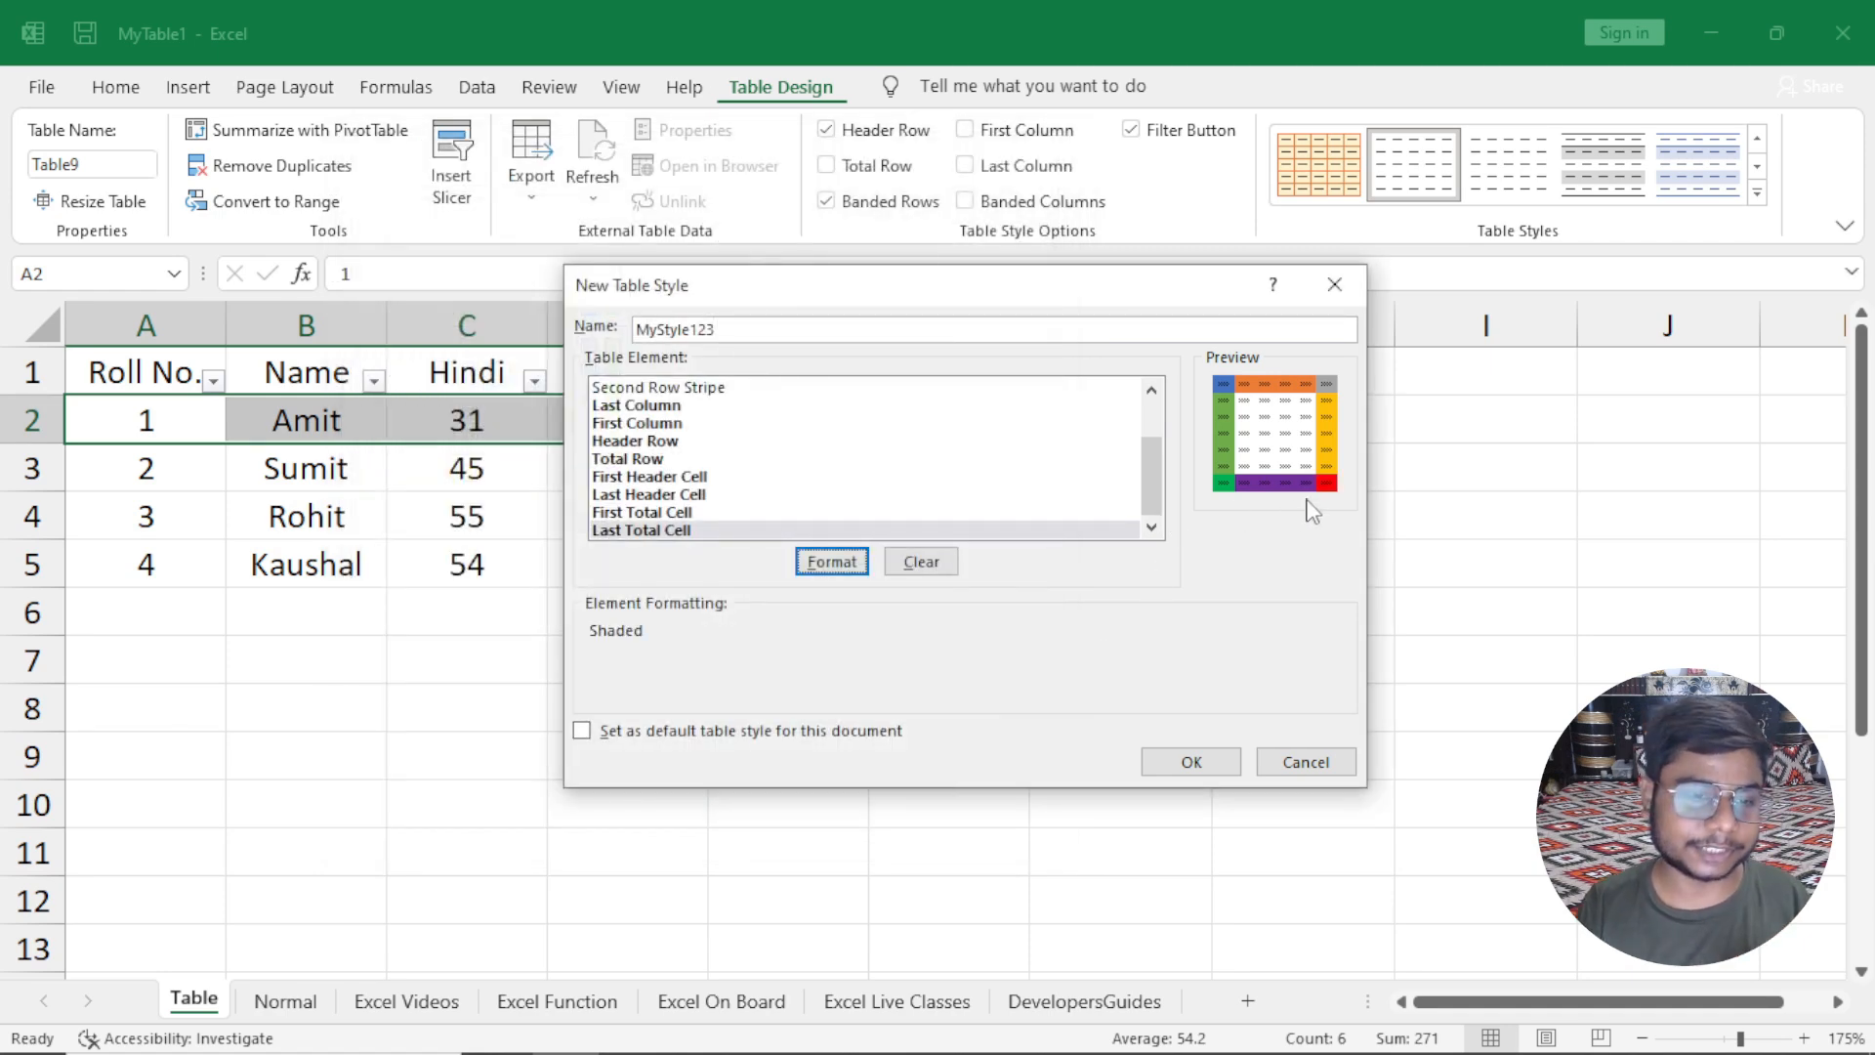
# Give the Second Column Stripe element of MyStyle123 an orange background fill, keeping stripe size 1.
pyautogui.scroll(2, 952, 503)
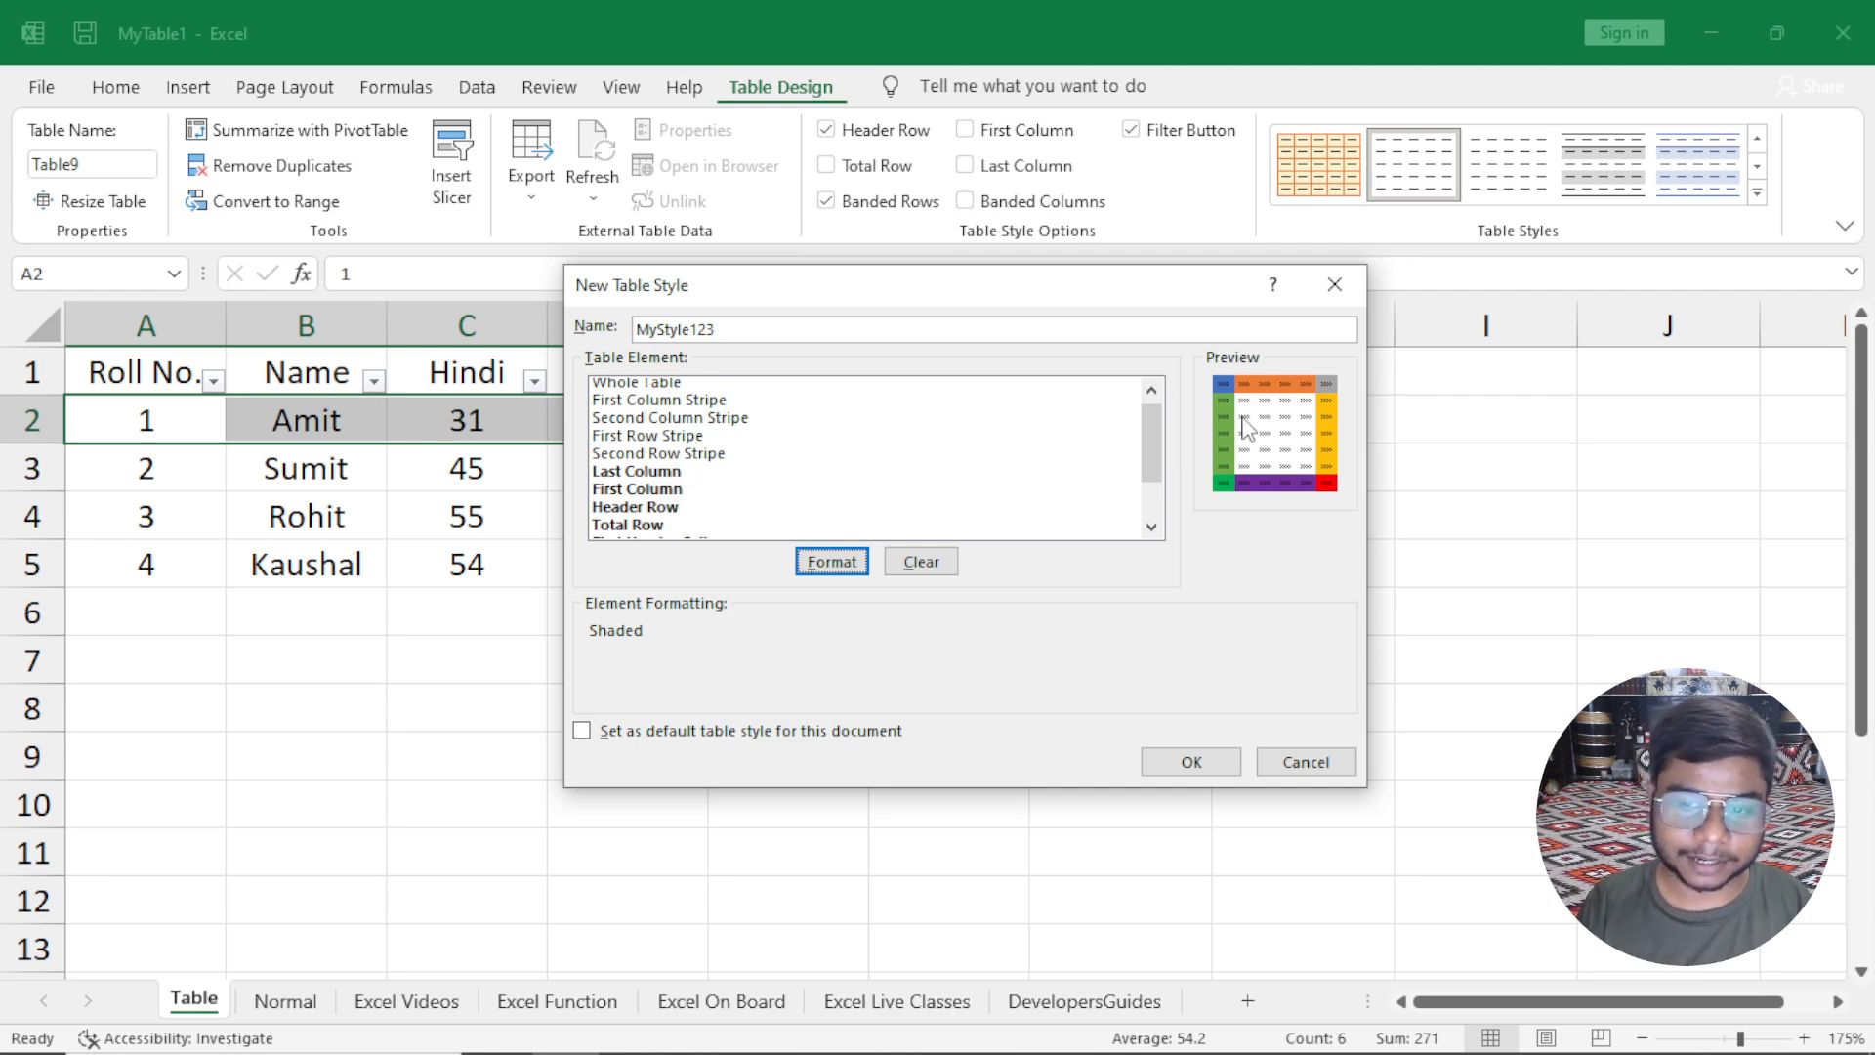
pyautogui.scroll(1, 610, 430)
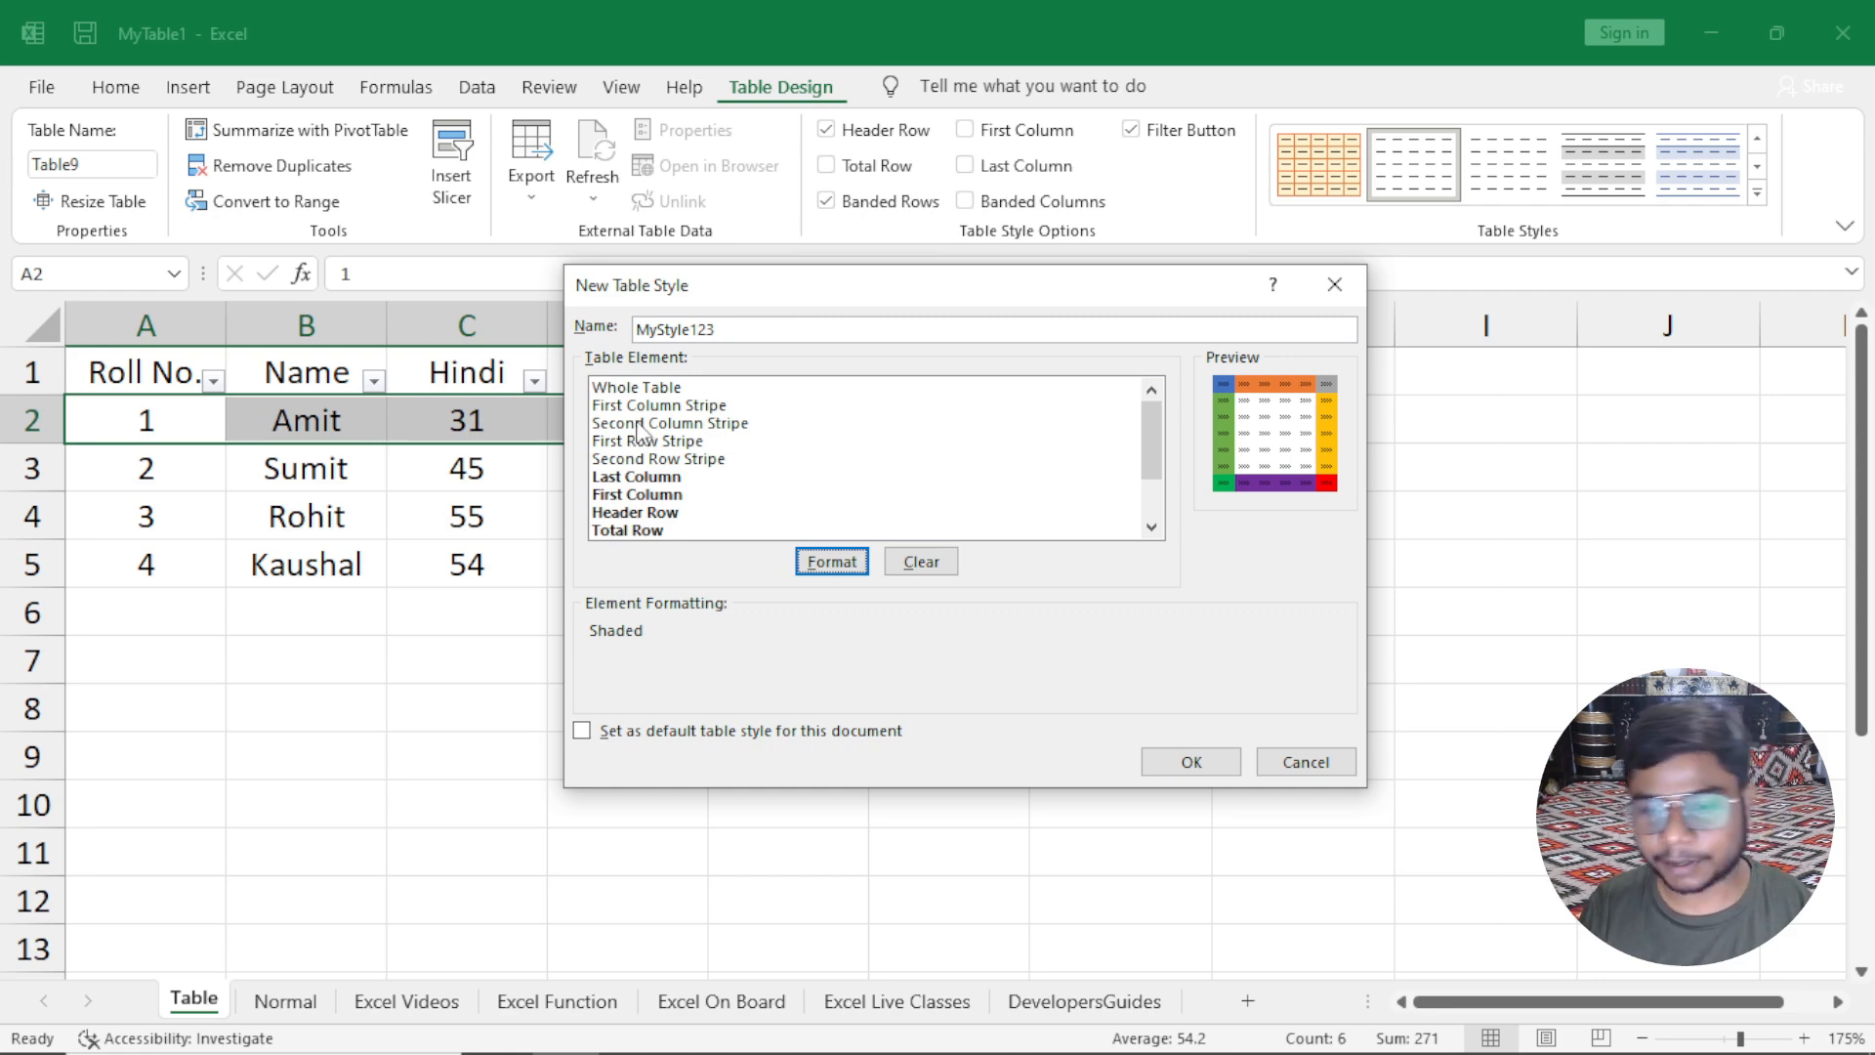
pyautogui.click(626, 424)
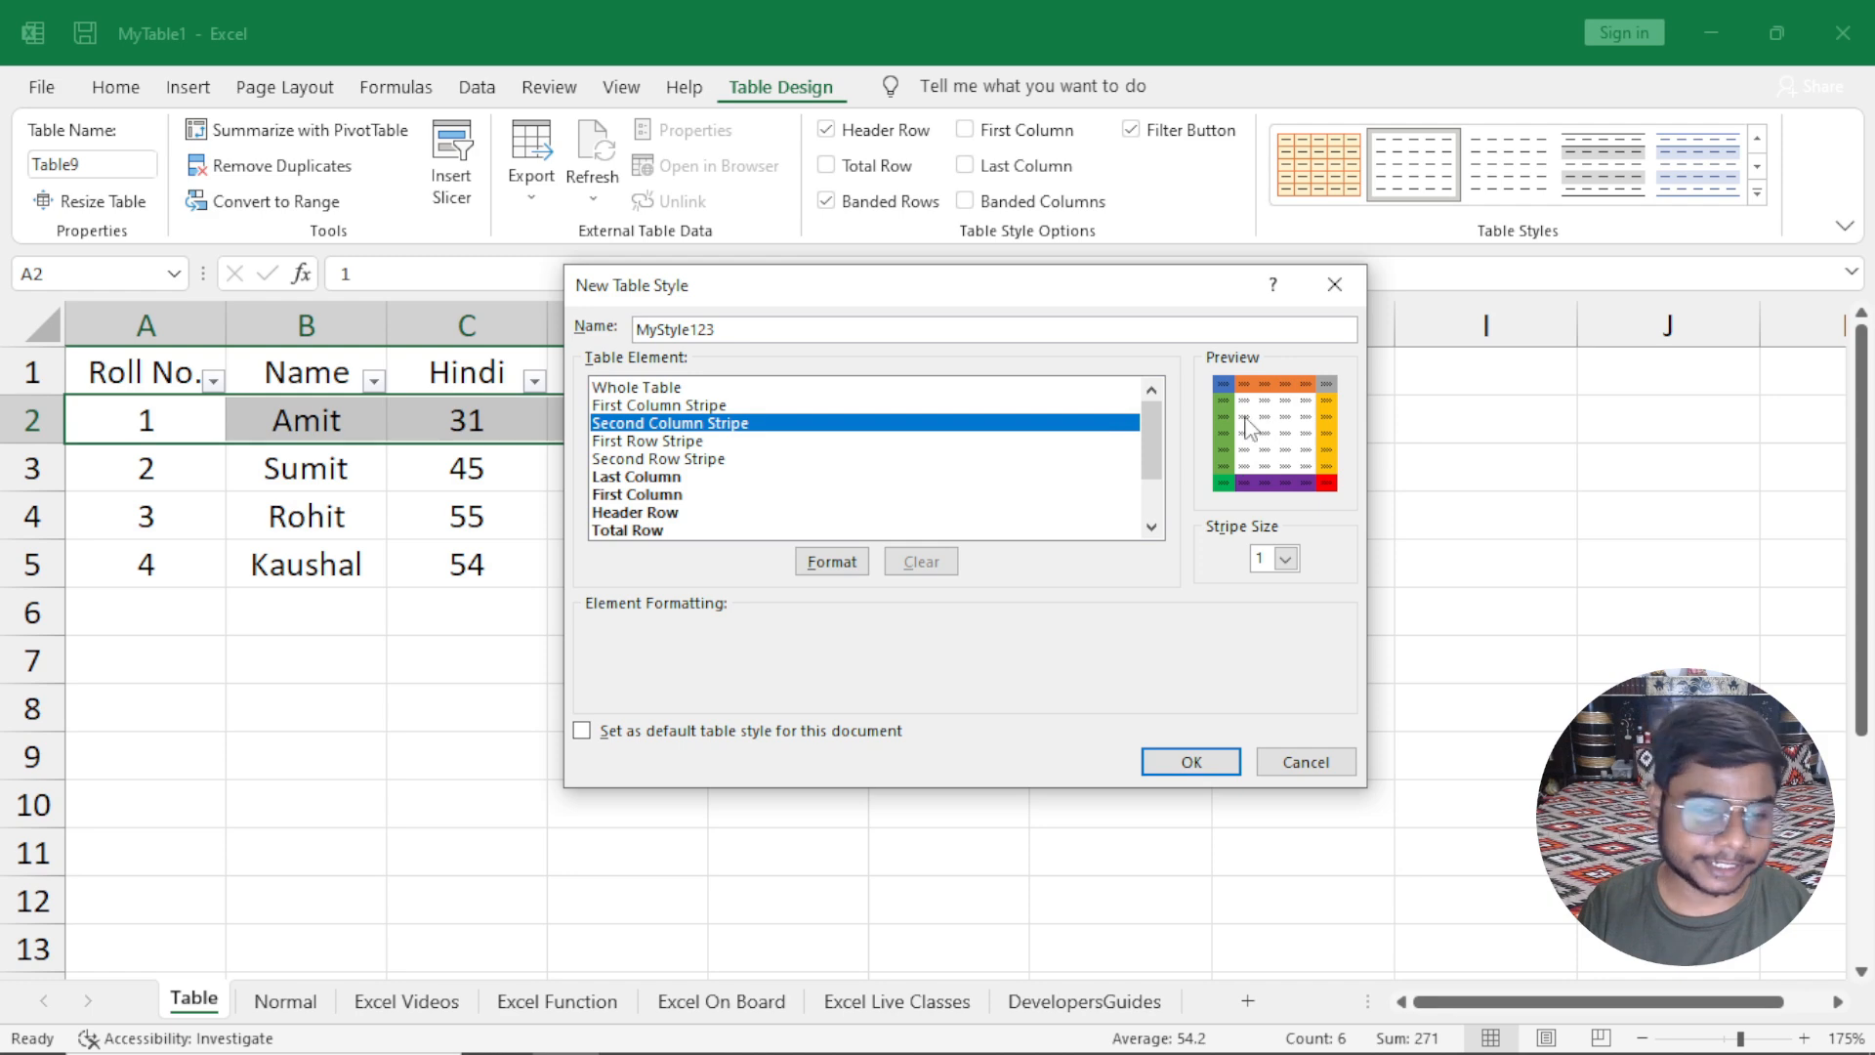
pyautogui.click(852, 567)
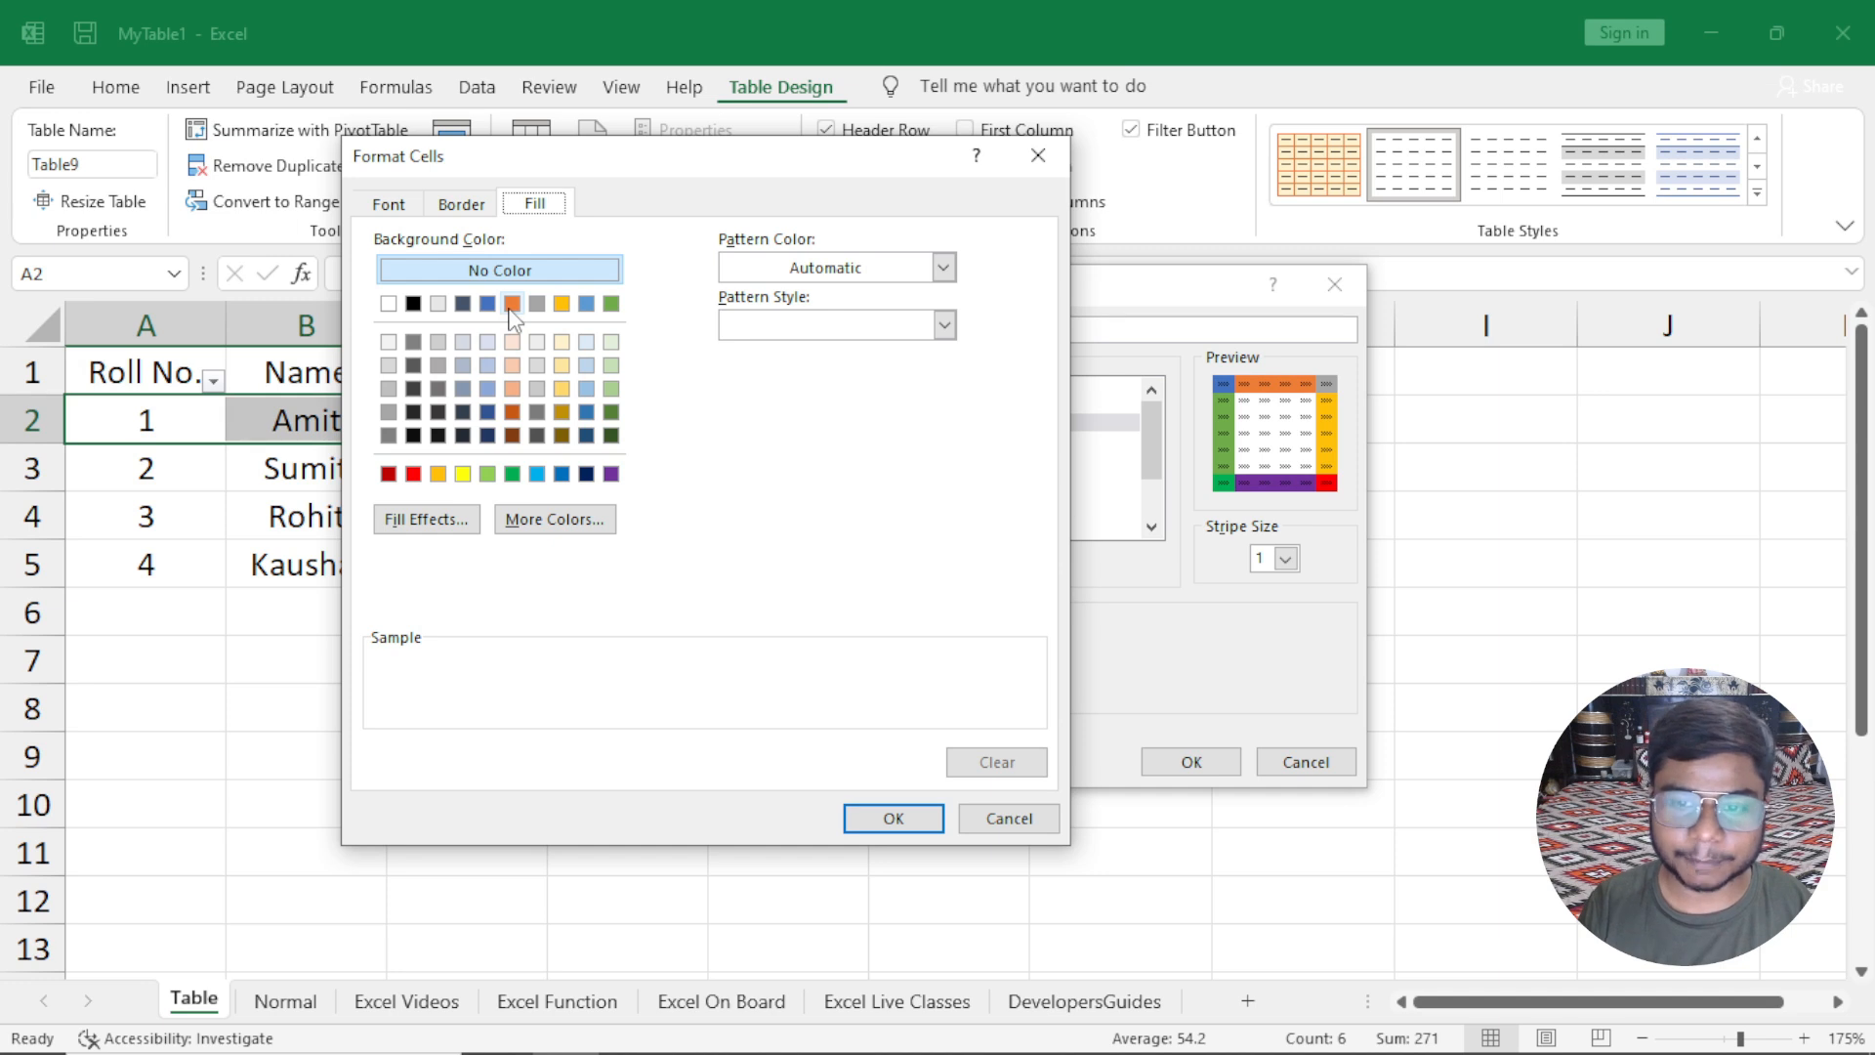
pyautogui.click(511, 303)
pyautogui.click(891, 818)
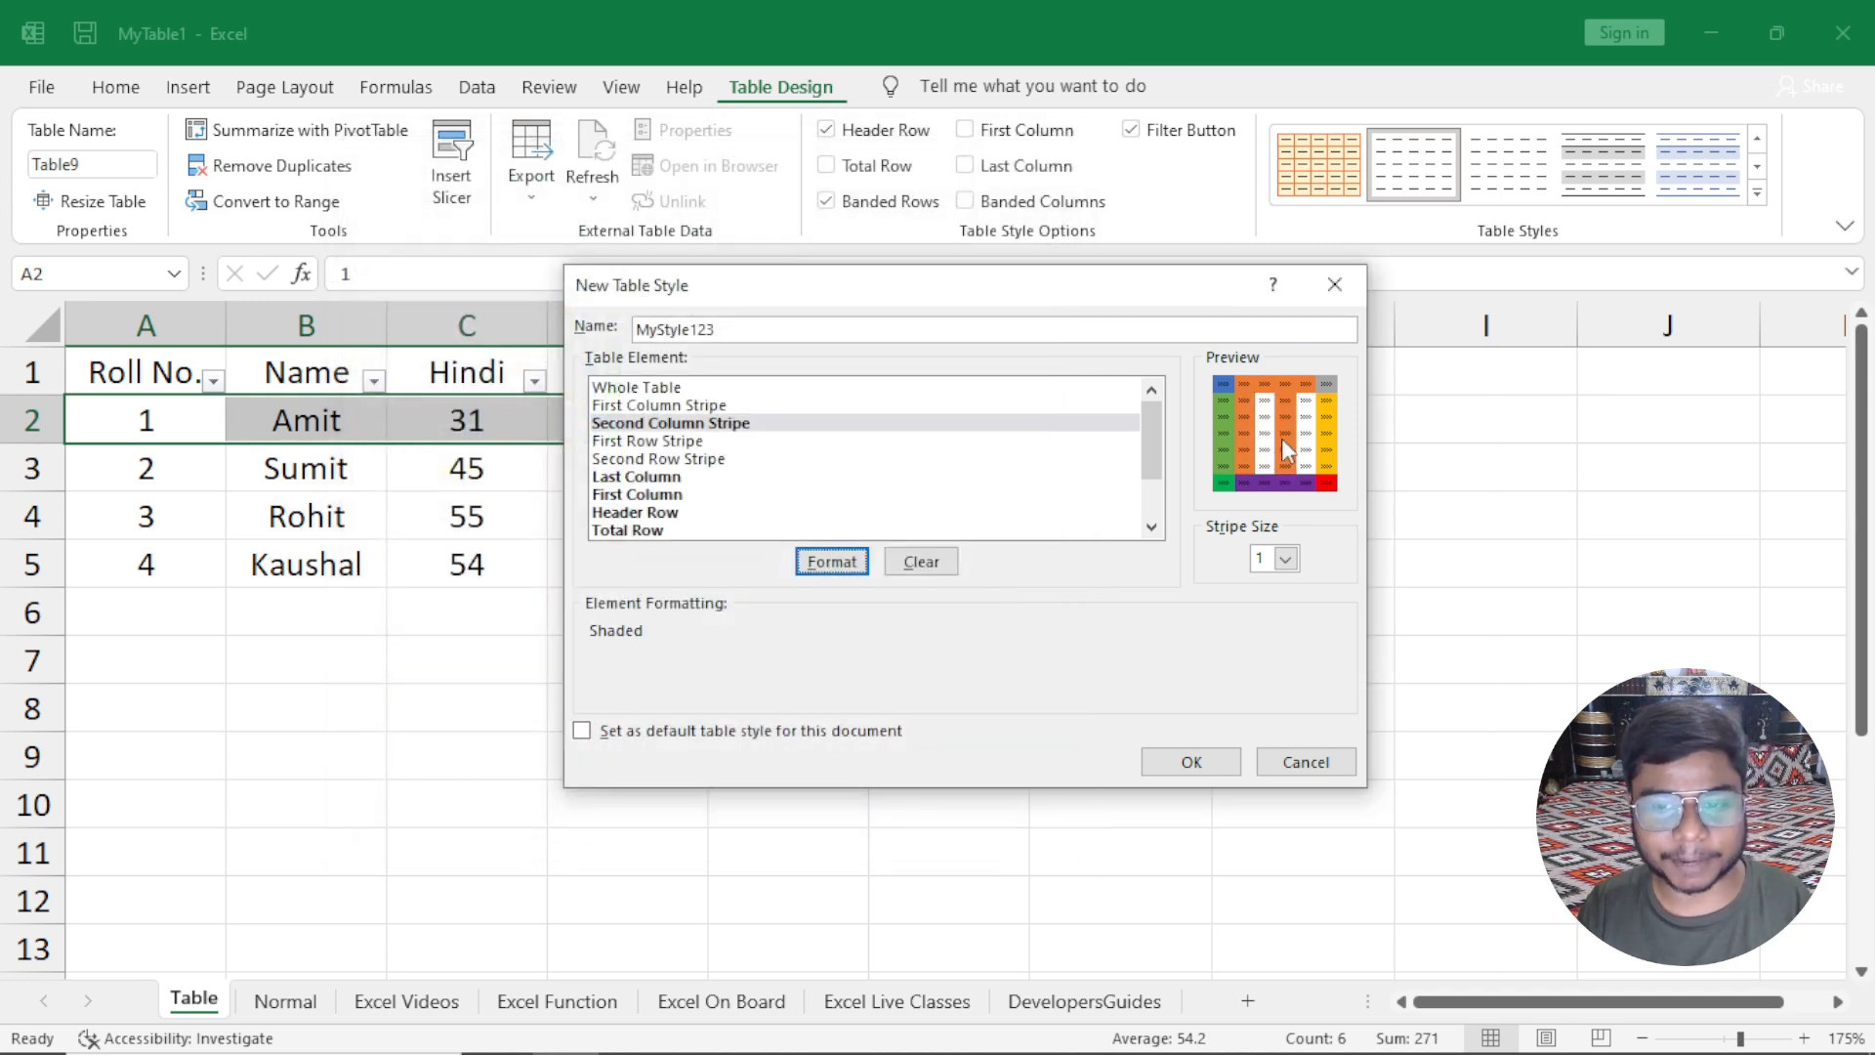
# Give the Second Row Stripe element a dark green background fill and save the new table style MyStyle123.
pyautogui.click(626, 459)
pyautogui.click(852, 555)
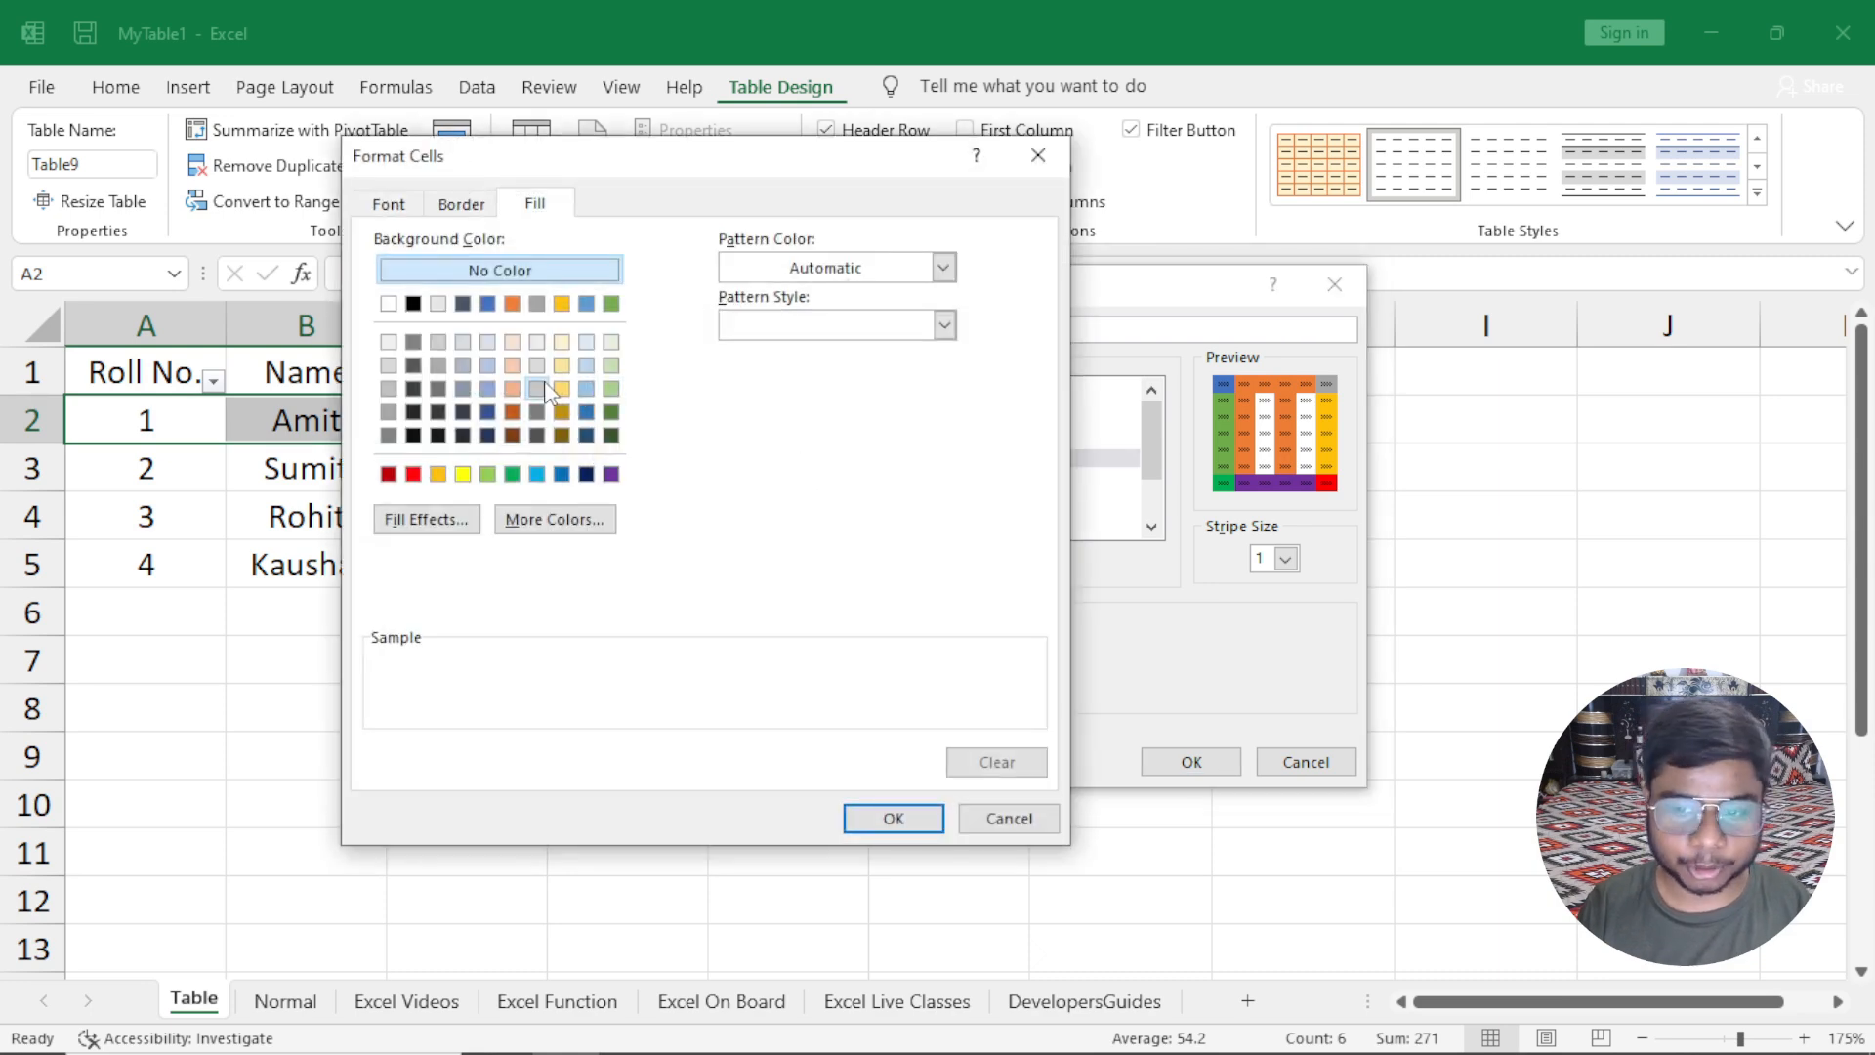
pyautogui.click(537, 388)
pyautogui.click(612, 414)
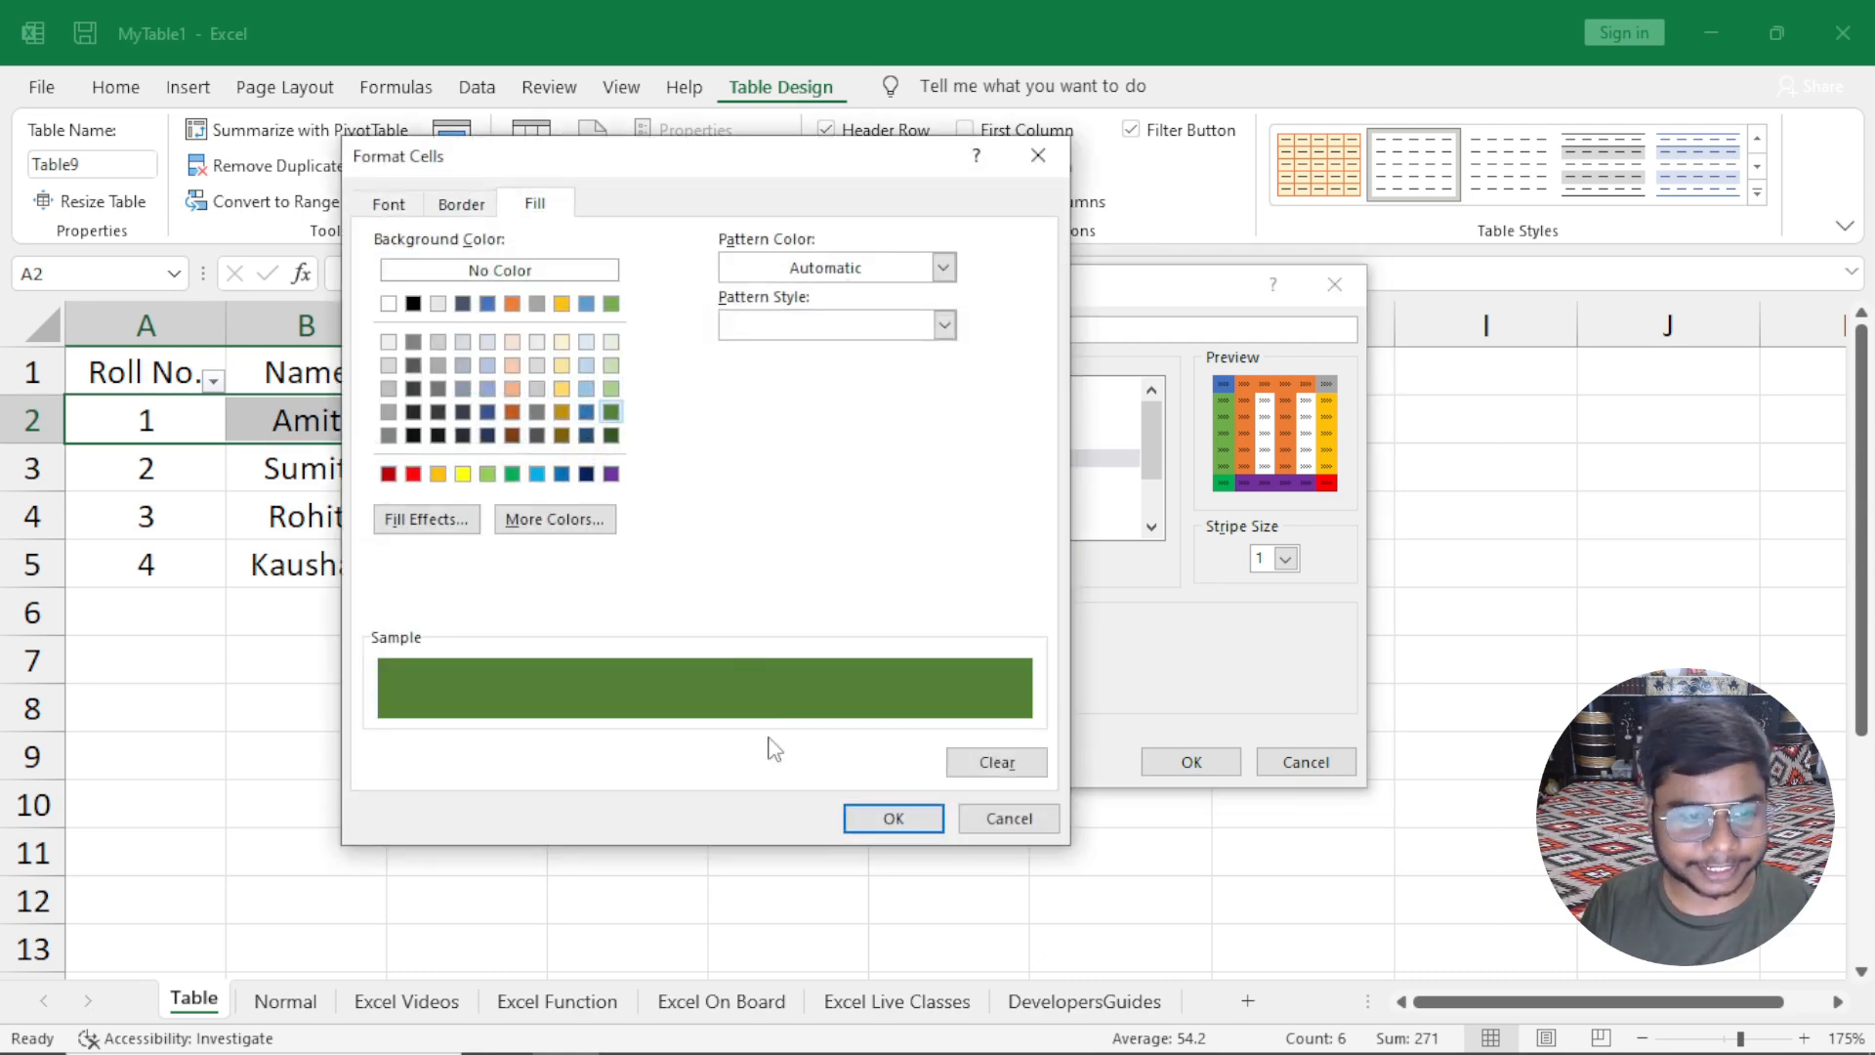
pyautogui.click(877, 820)
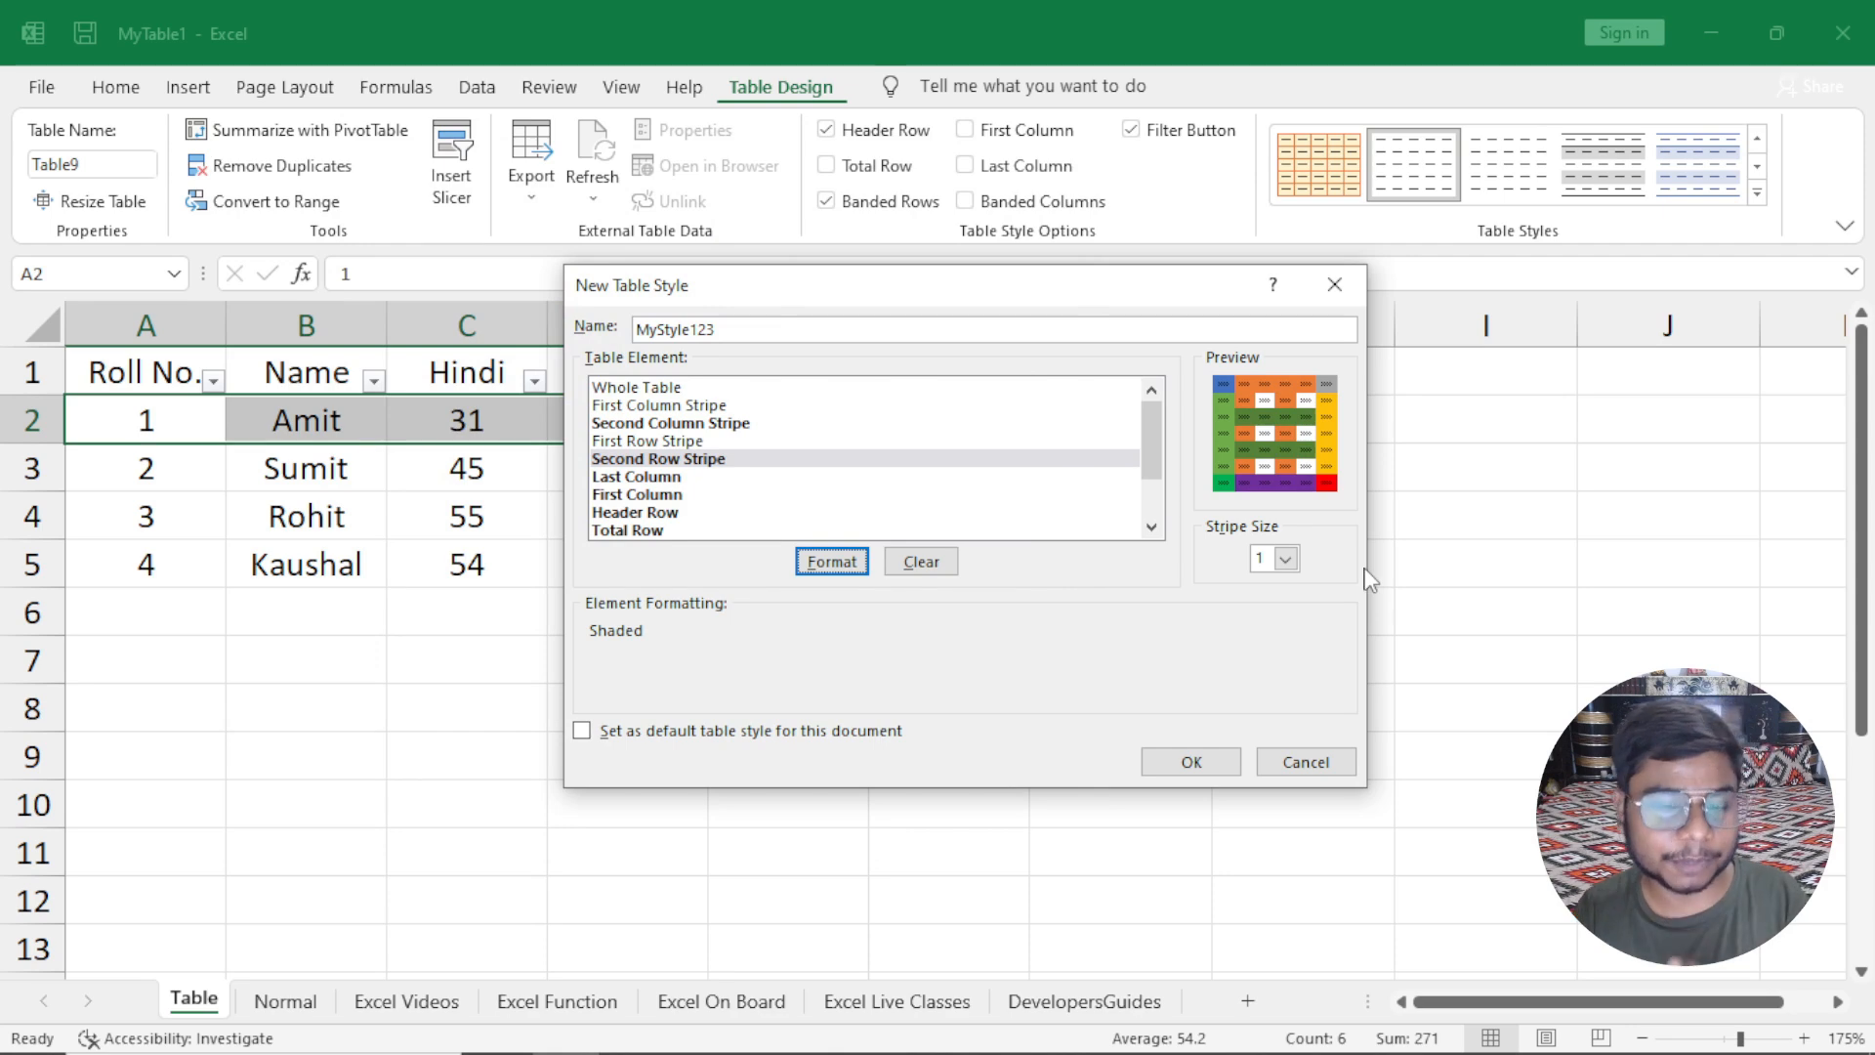
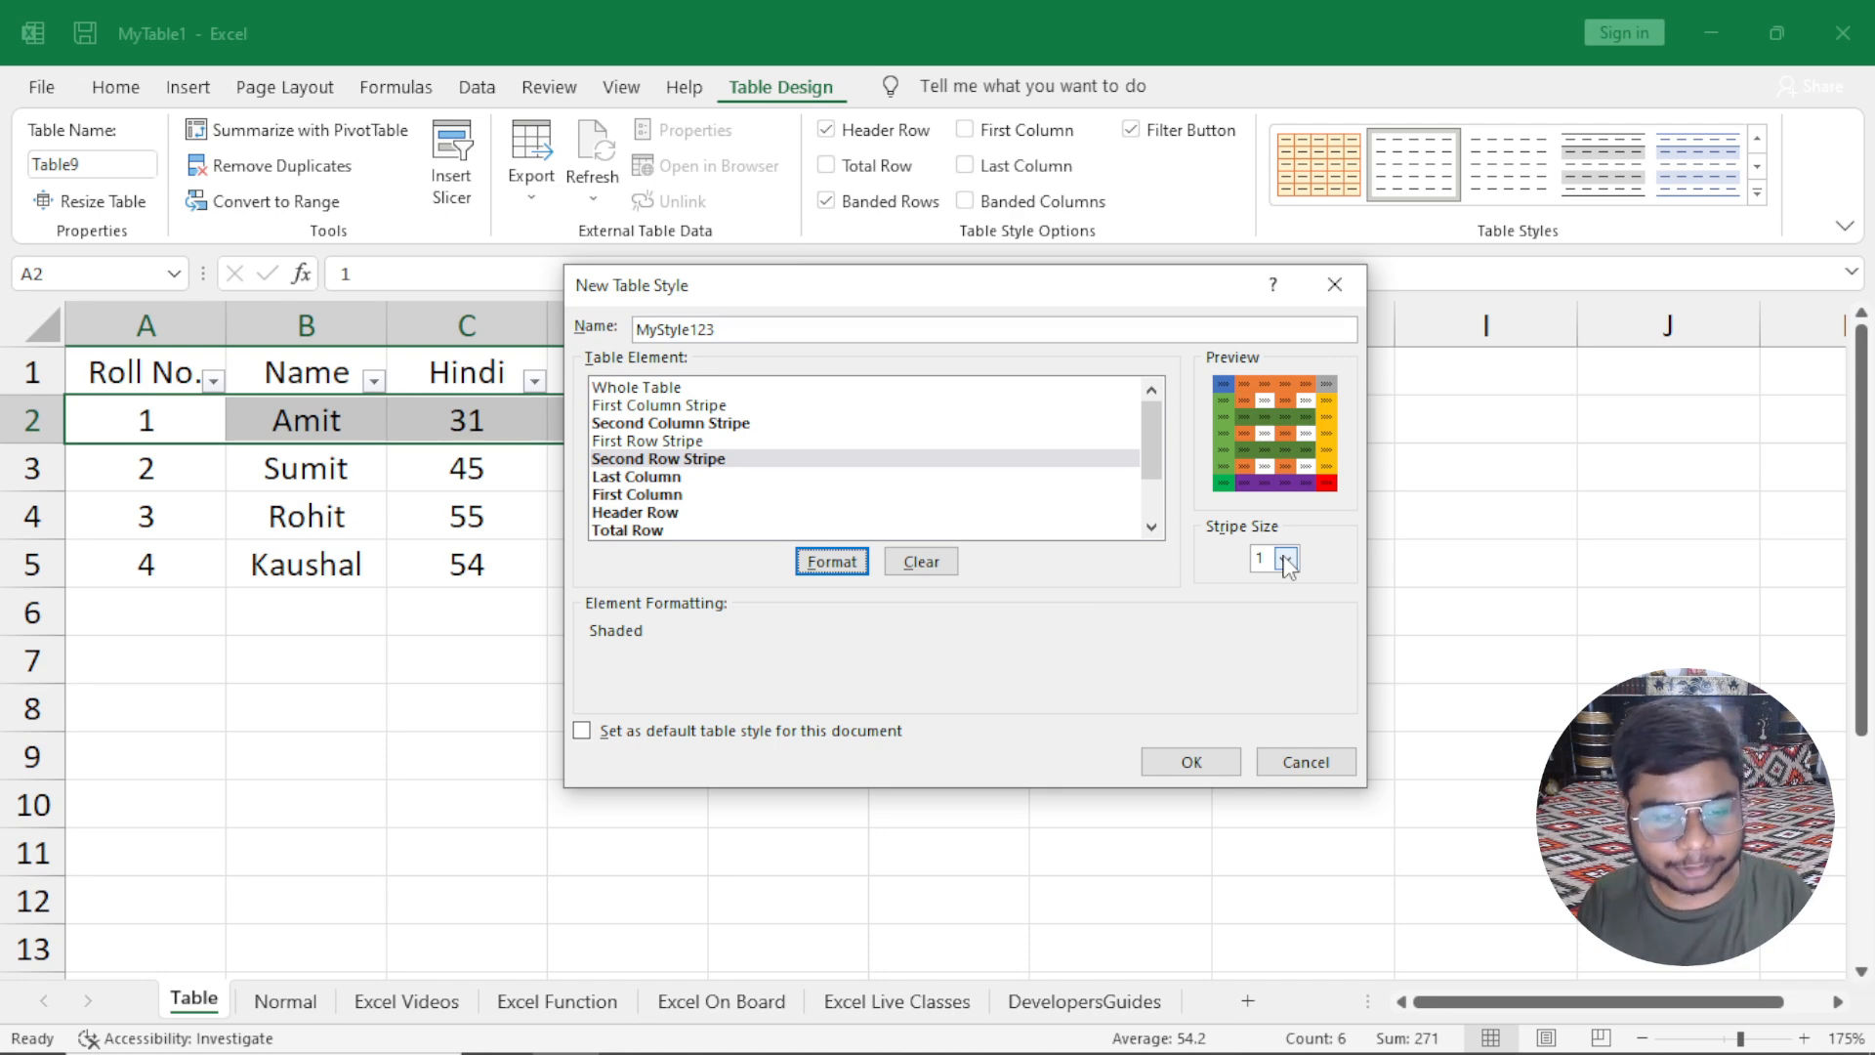
pyautogui.click(1186, 762)
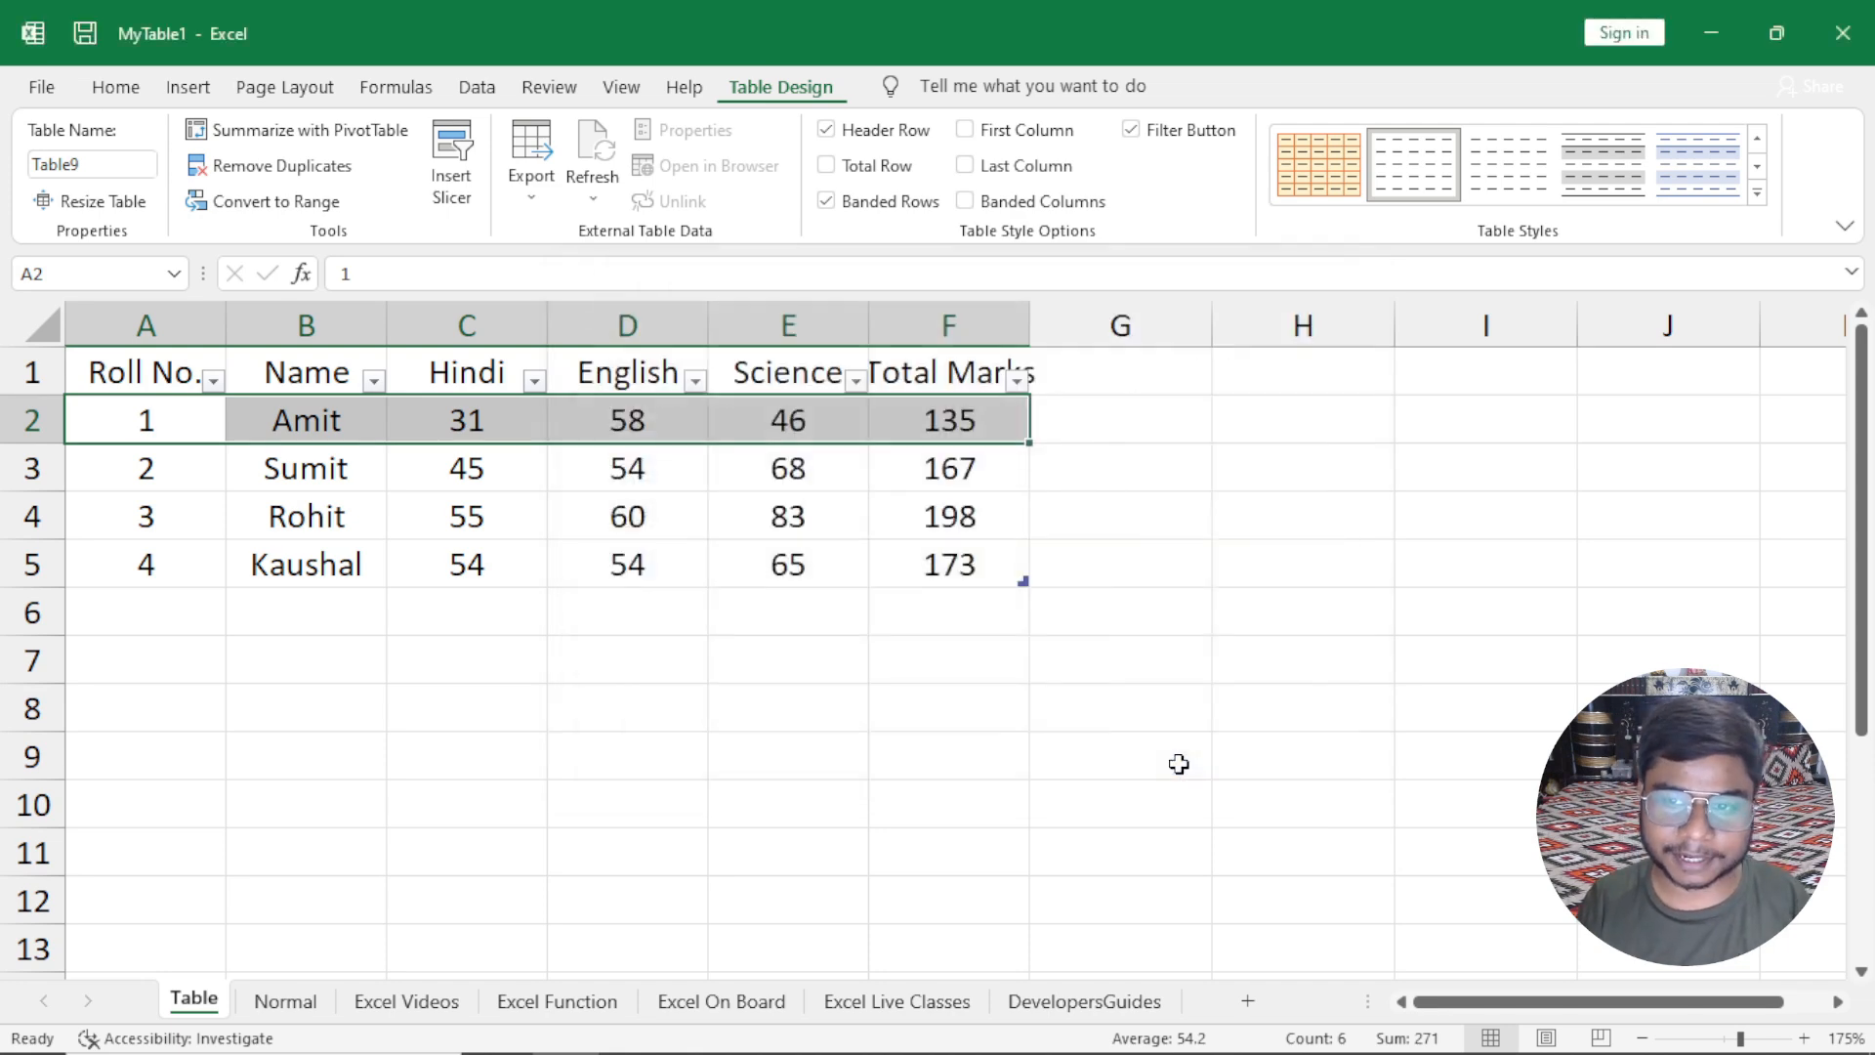
pyautogui.click(1102, 527)
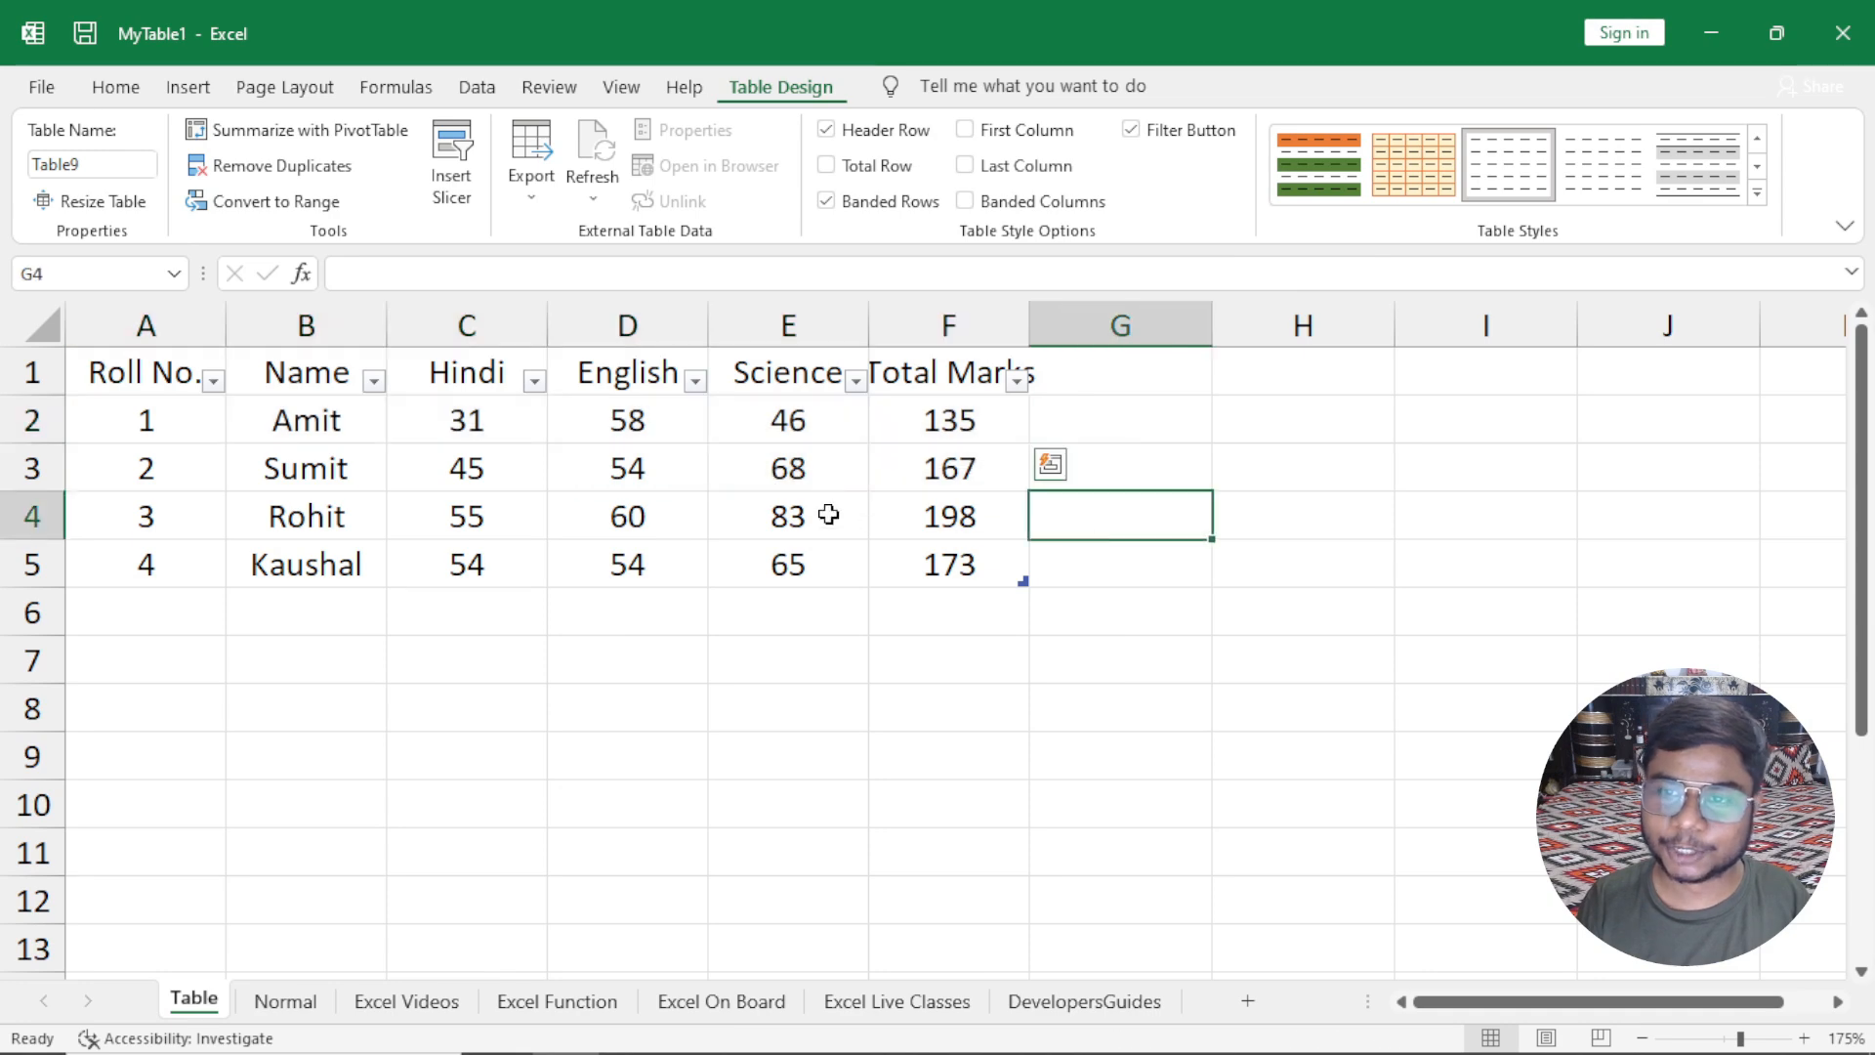
# Apply the custom style MyStyle123 to the marks table and turn on its First Column, Last Column and Total Row options.
pyautogui.click(803, 463)
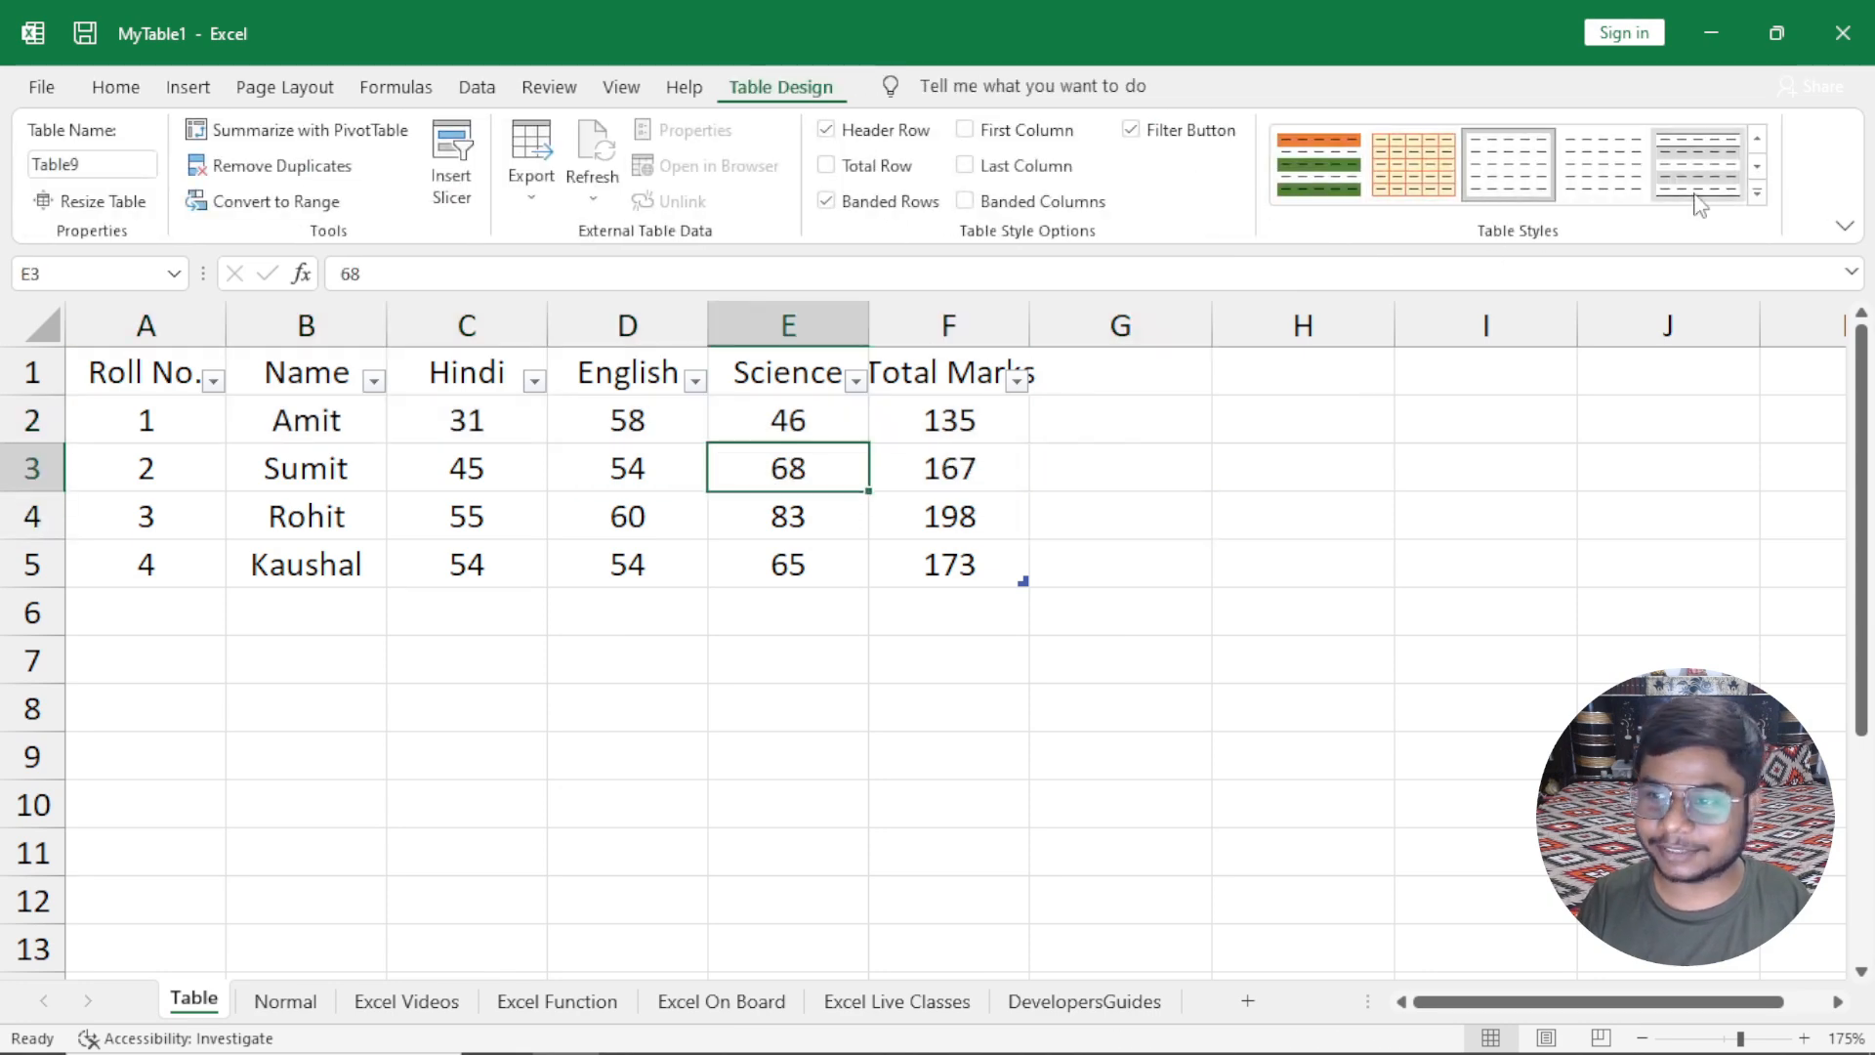
pyautogui.click(1758, 194)
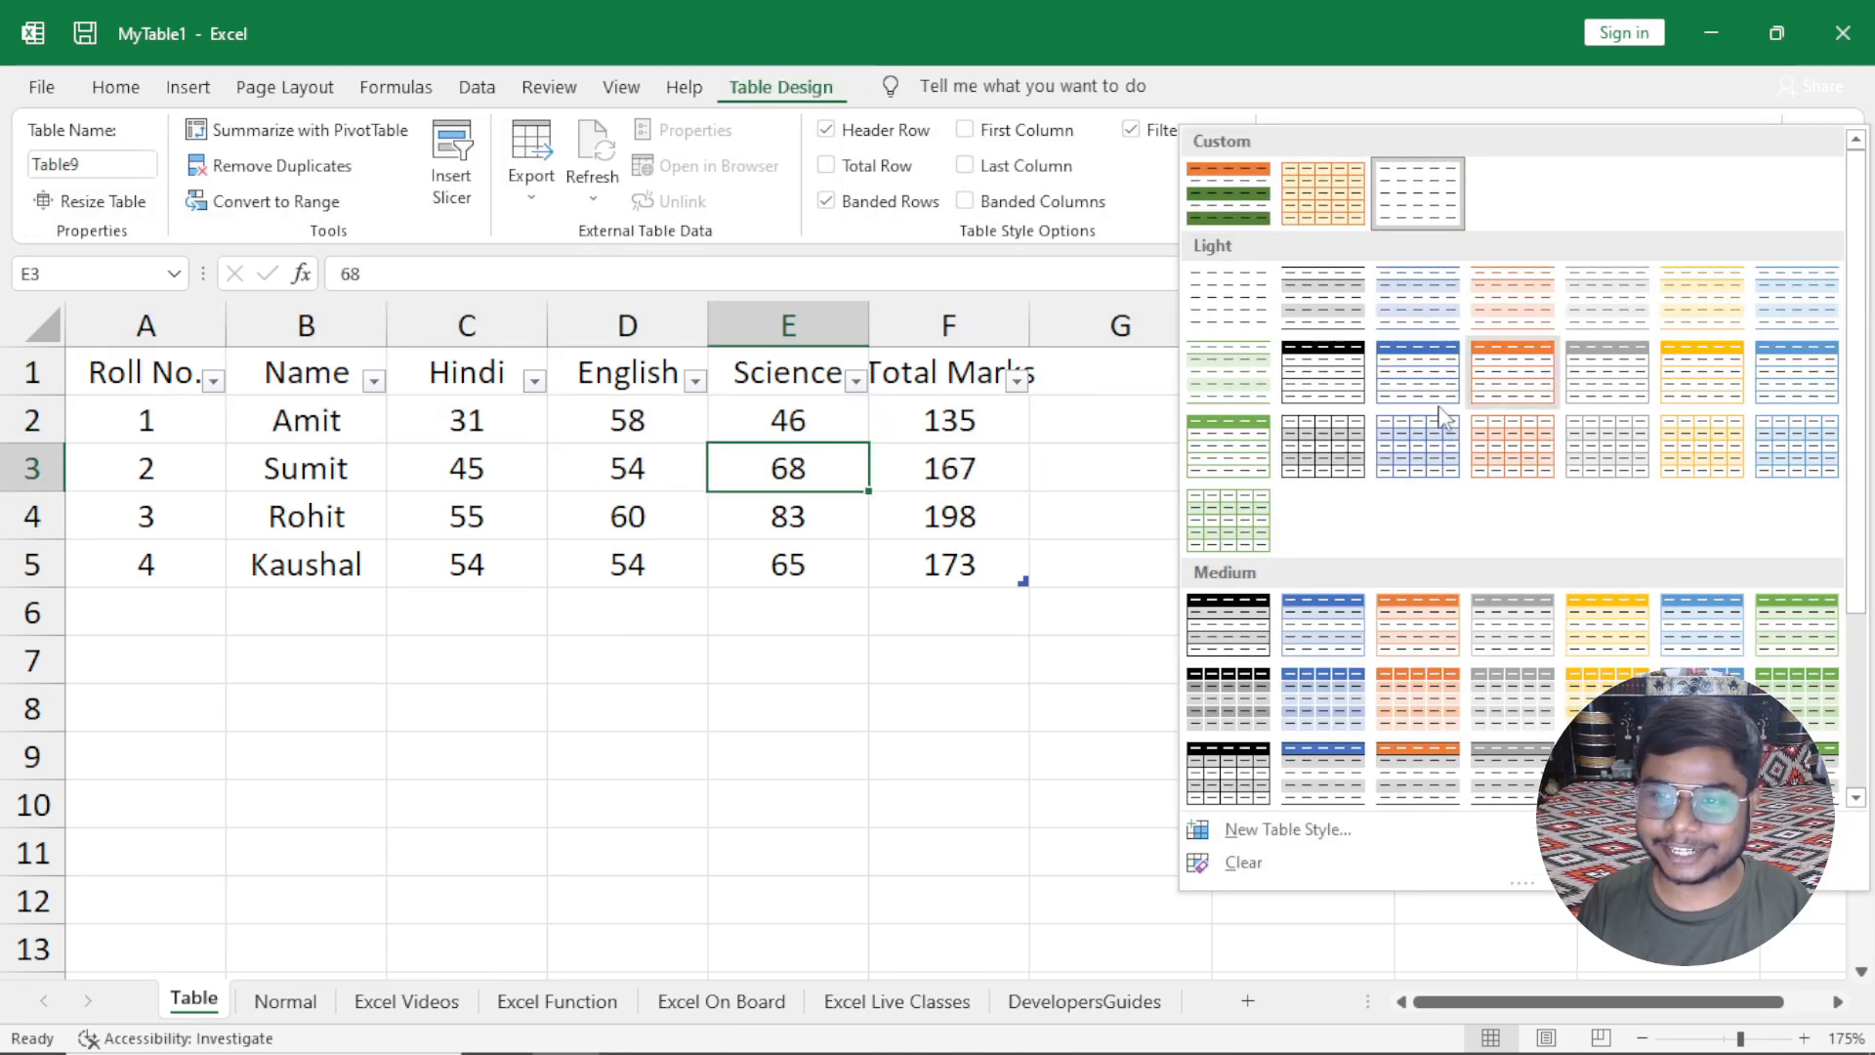
pyautogui.click(1265, 186)
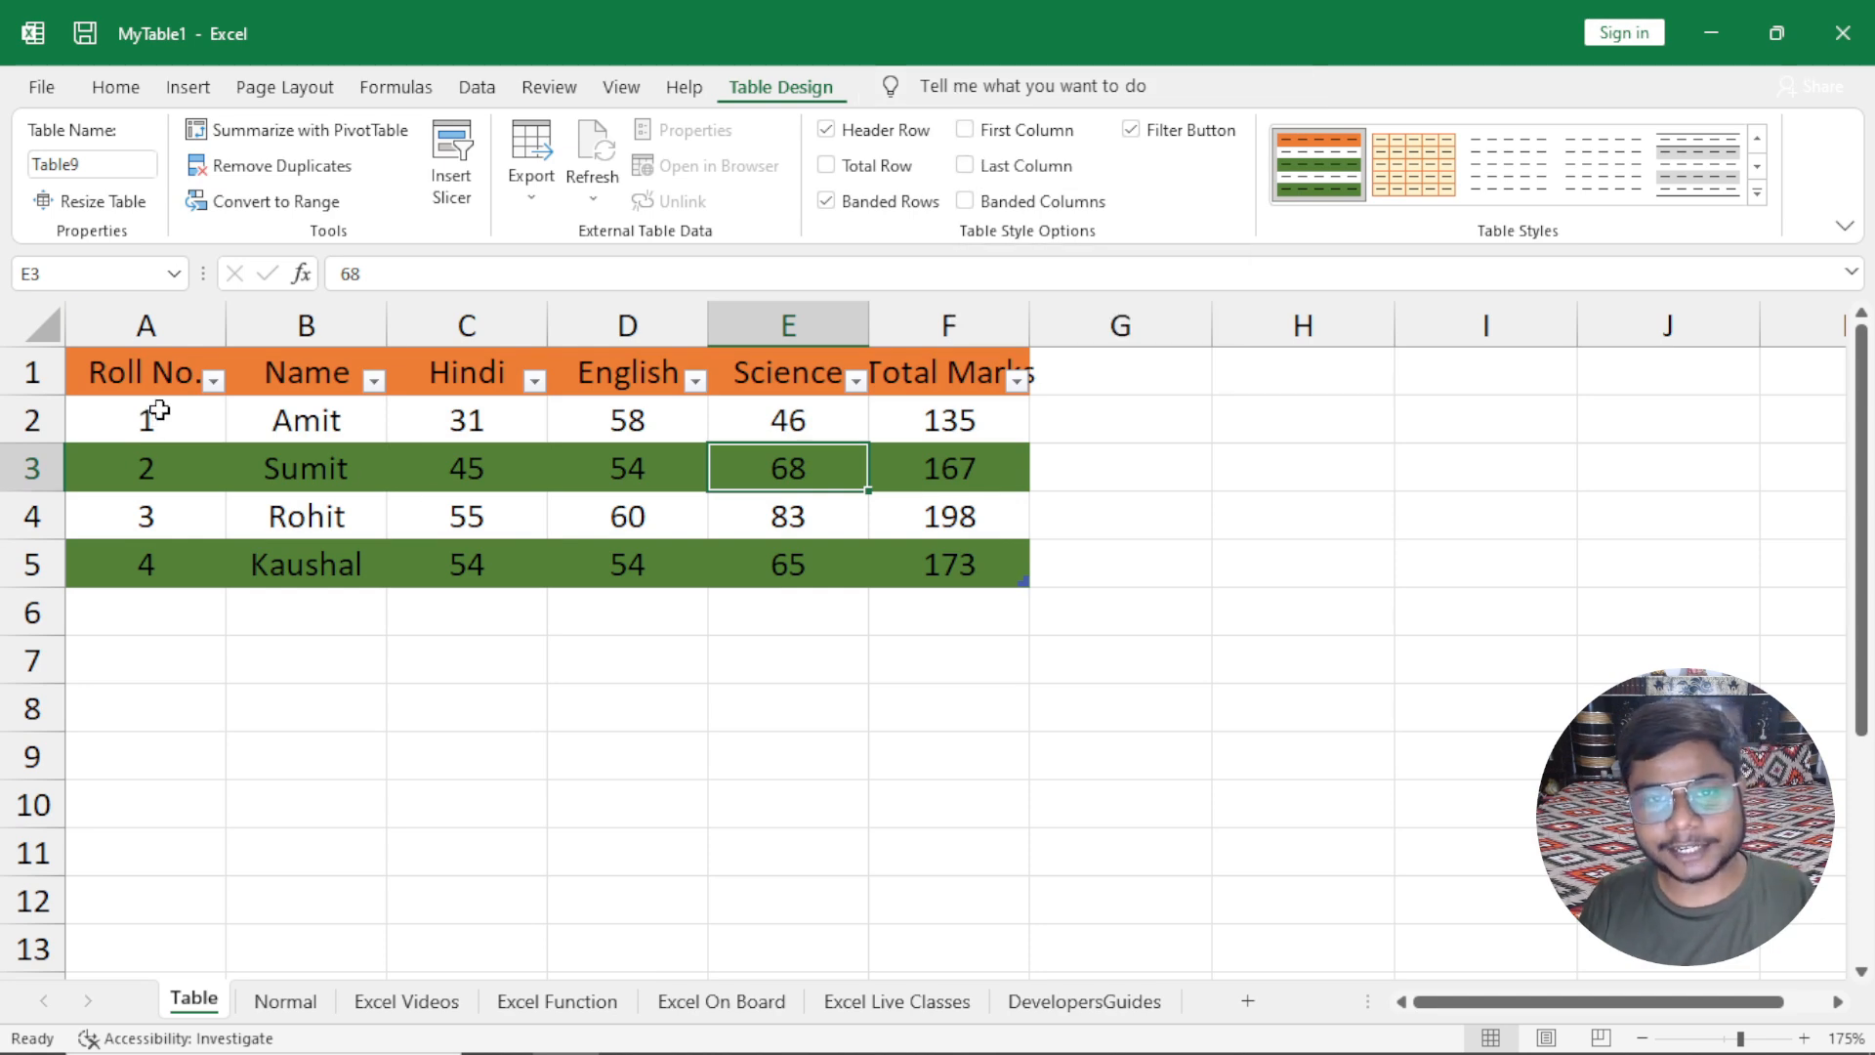
pyautogui.click(966, 131)
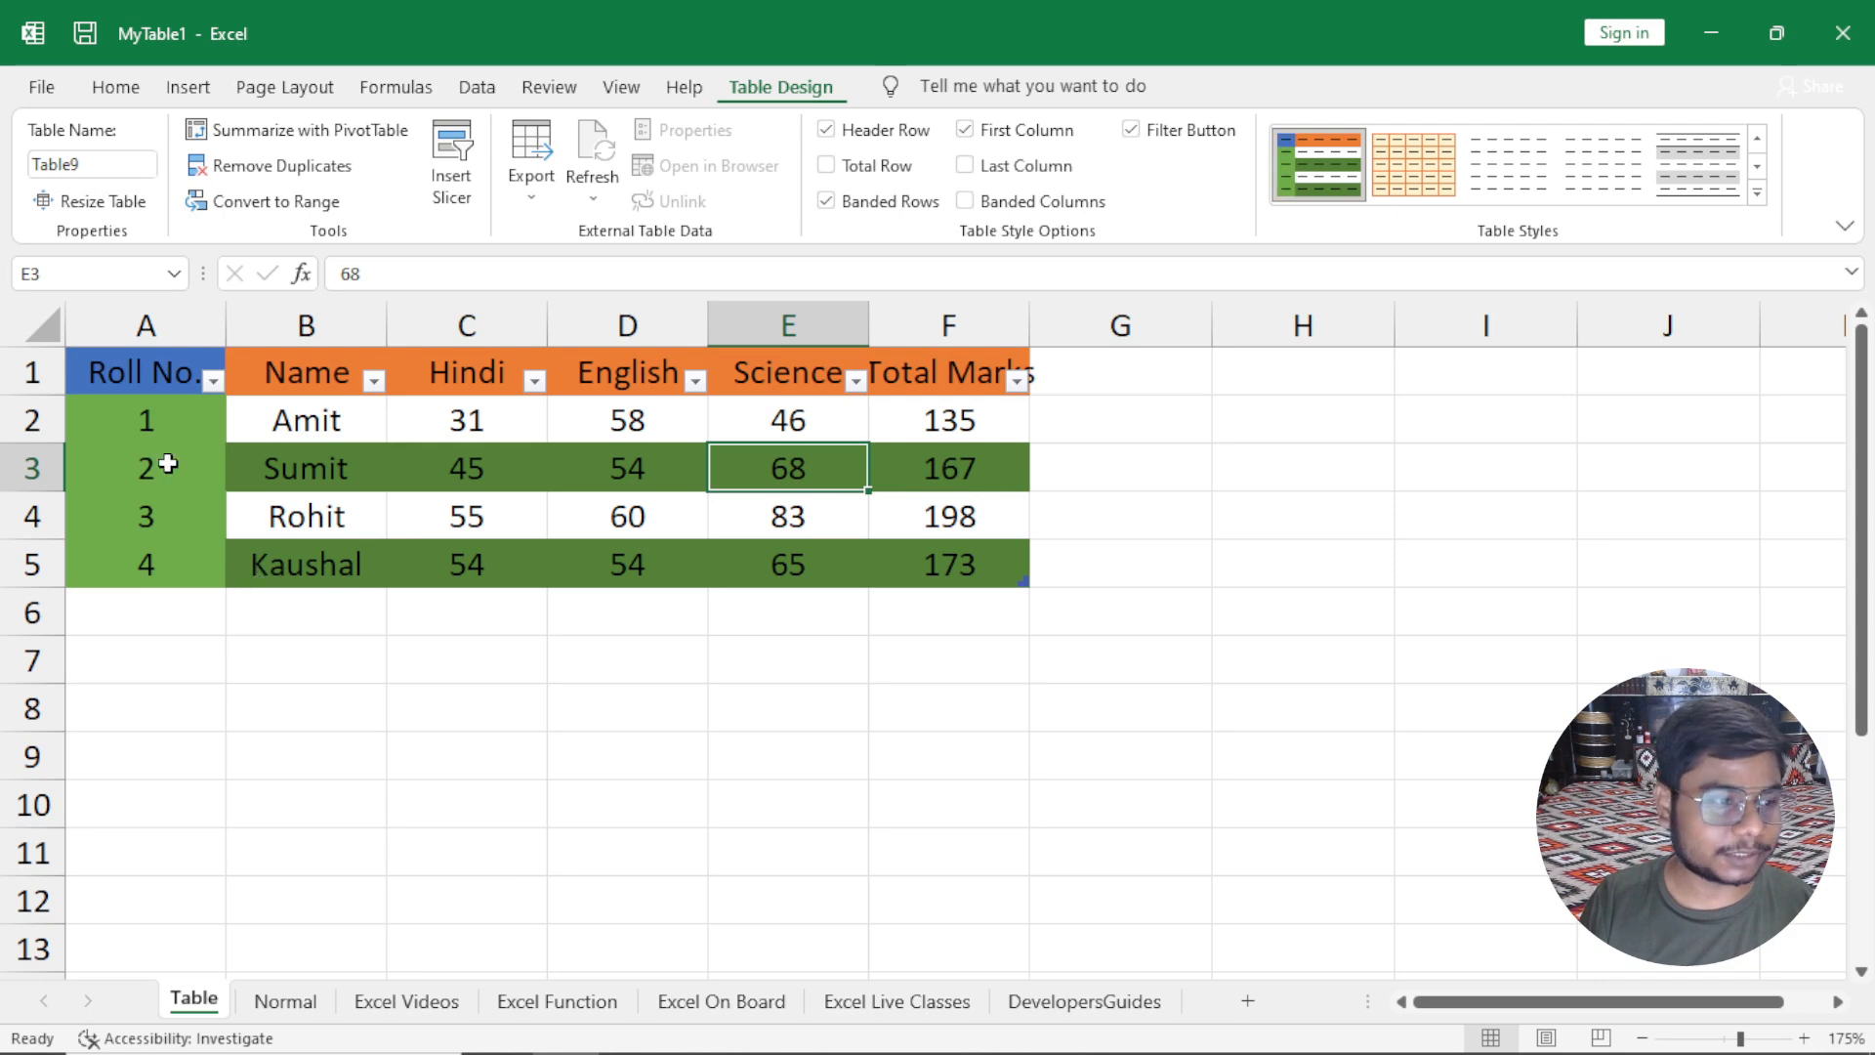
pyautogui.click(967, 172)
pyautogui.click(901, 172)
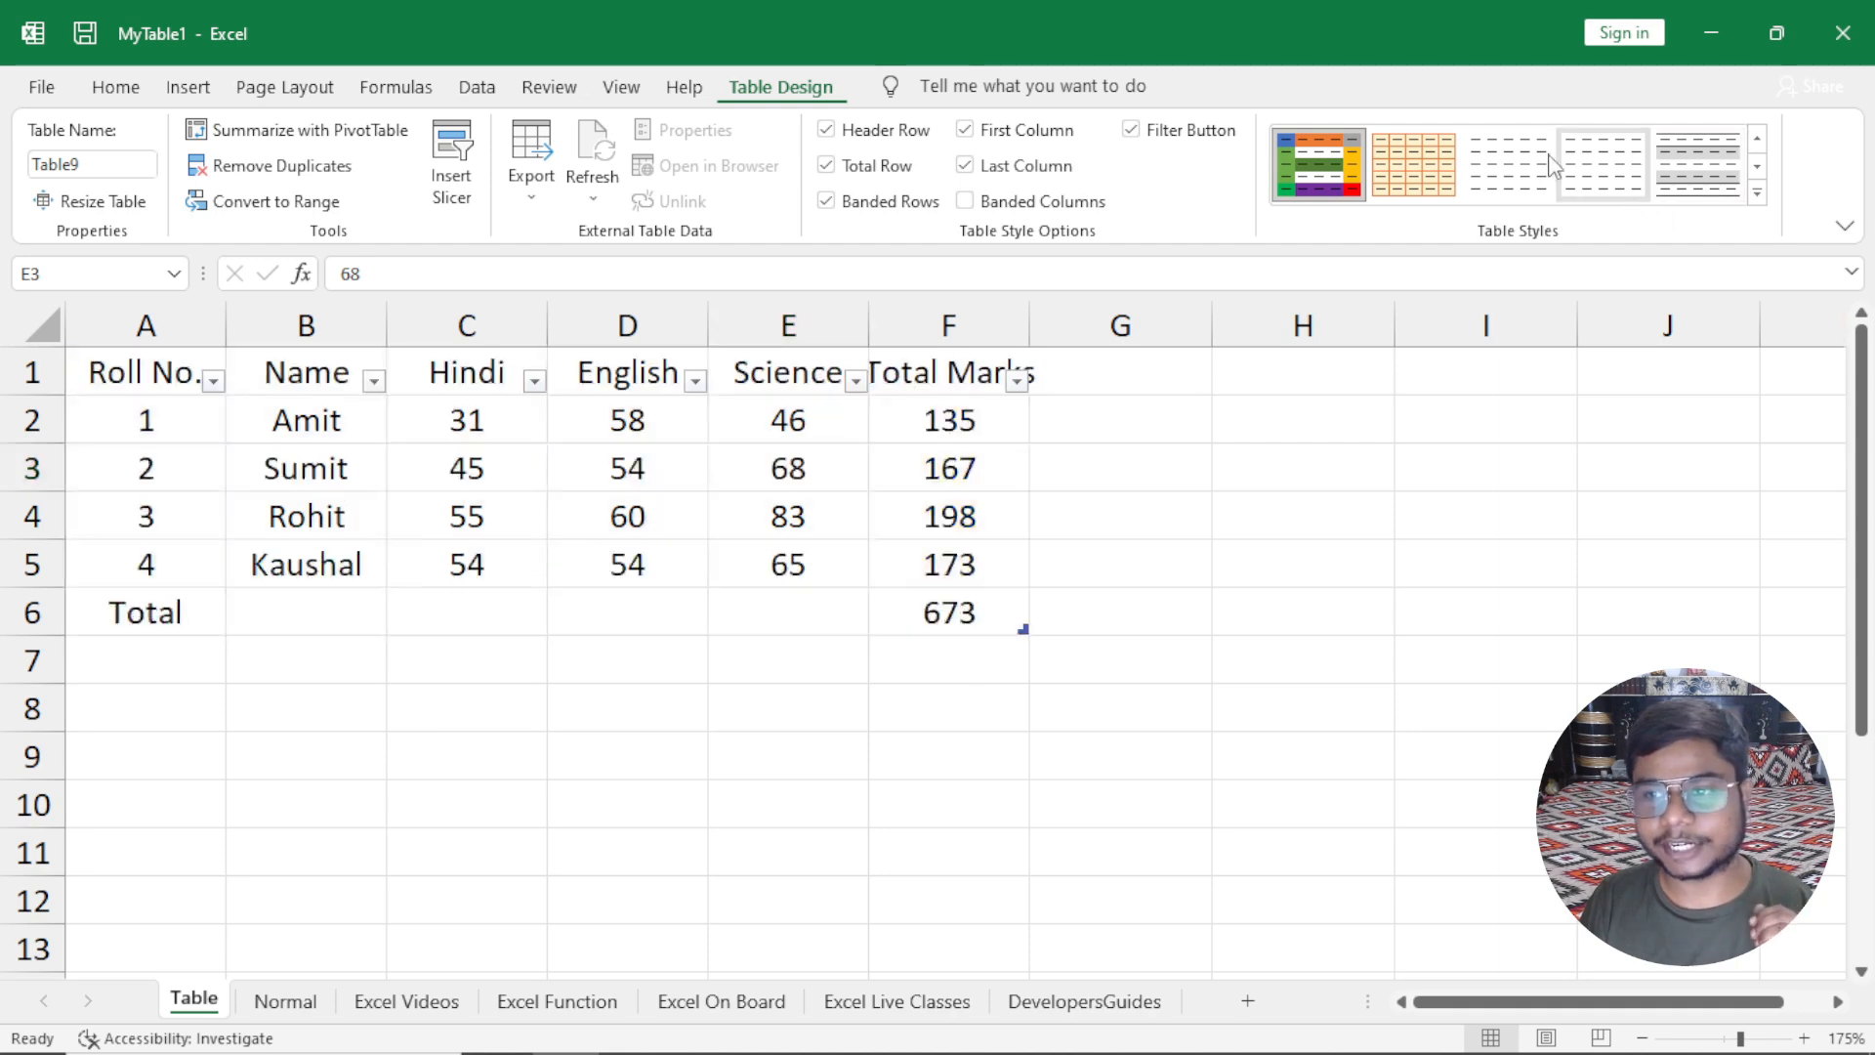
# Switch the marks table to the plain custom style without fills and turn off its total row.
pyautogui.click(1538, 171)
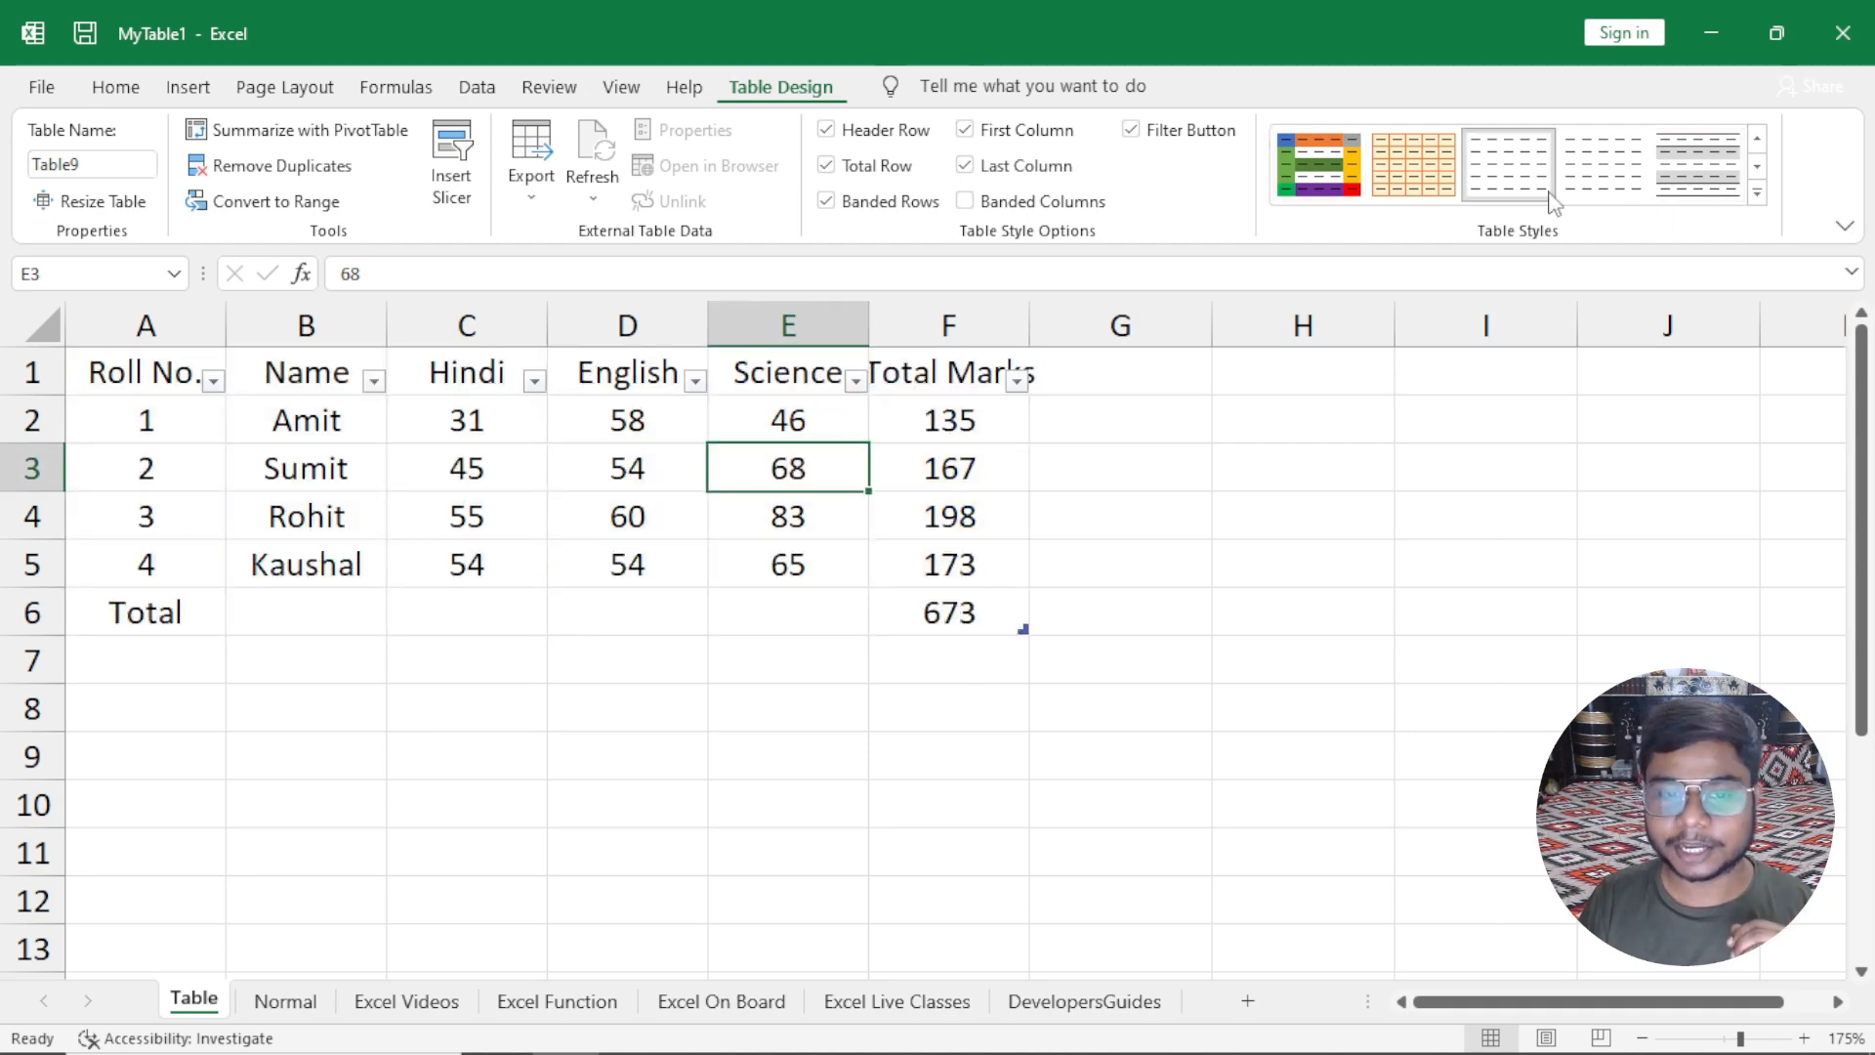
pyautogui.click(952, 612)
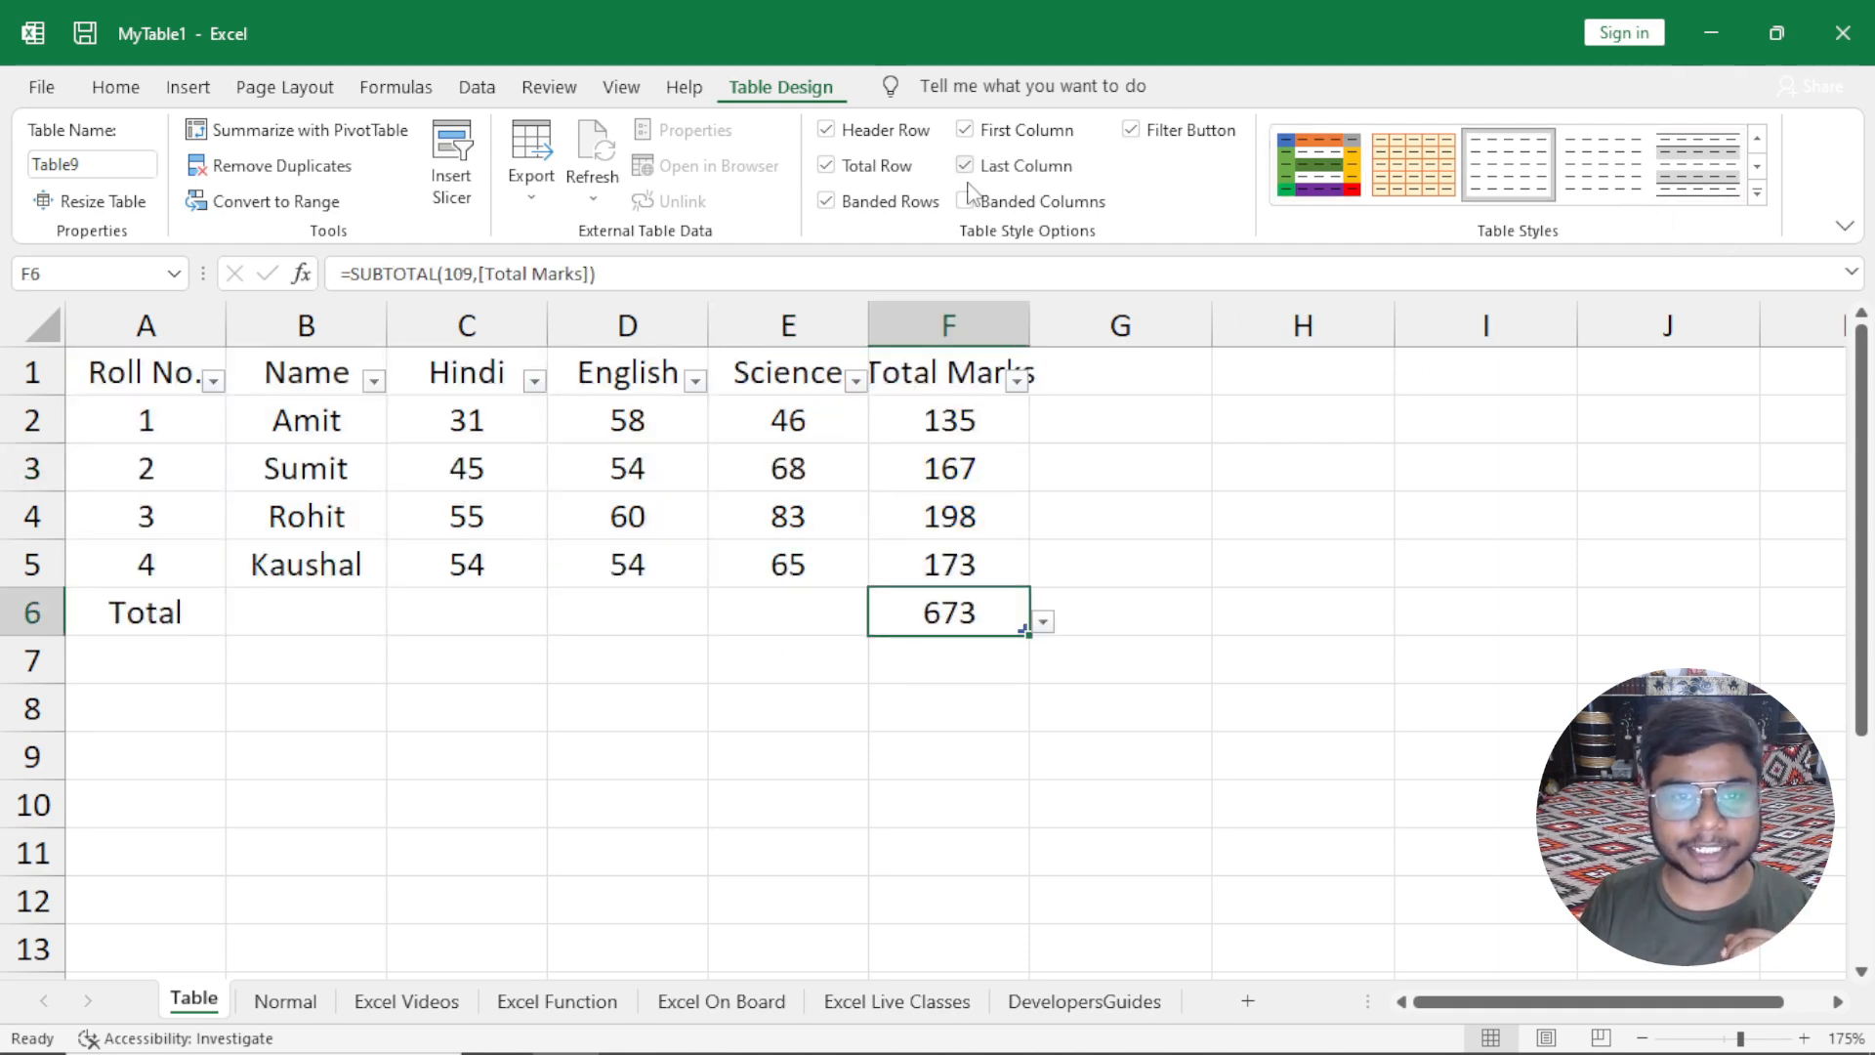
pyautogui.click(910, 168)
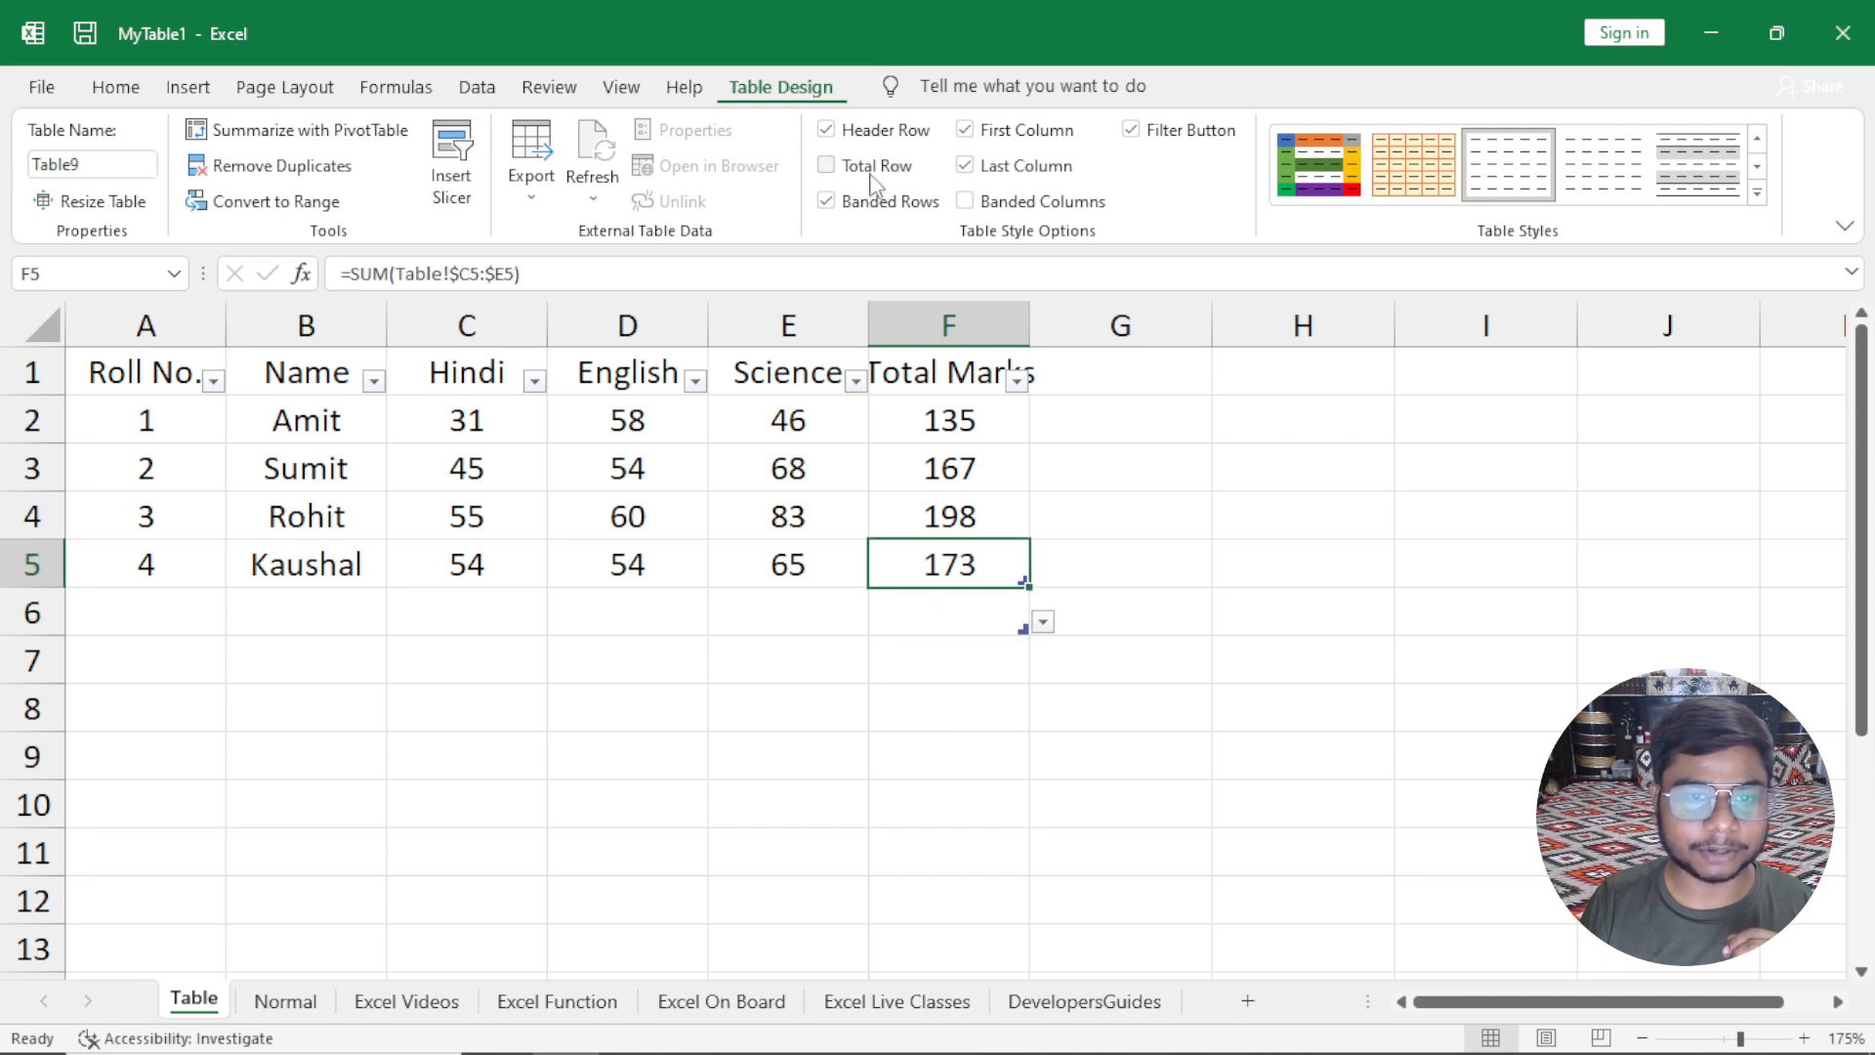
# Start a new table style and give its First Column Stripe element a green background fill.
pyautogui.click(1756, 192)
pyautogui.click(1259, 829)
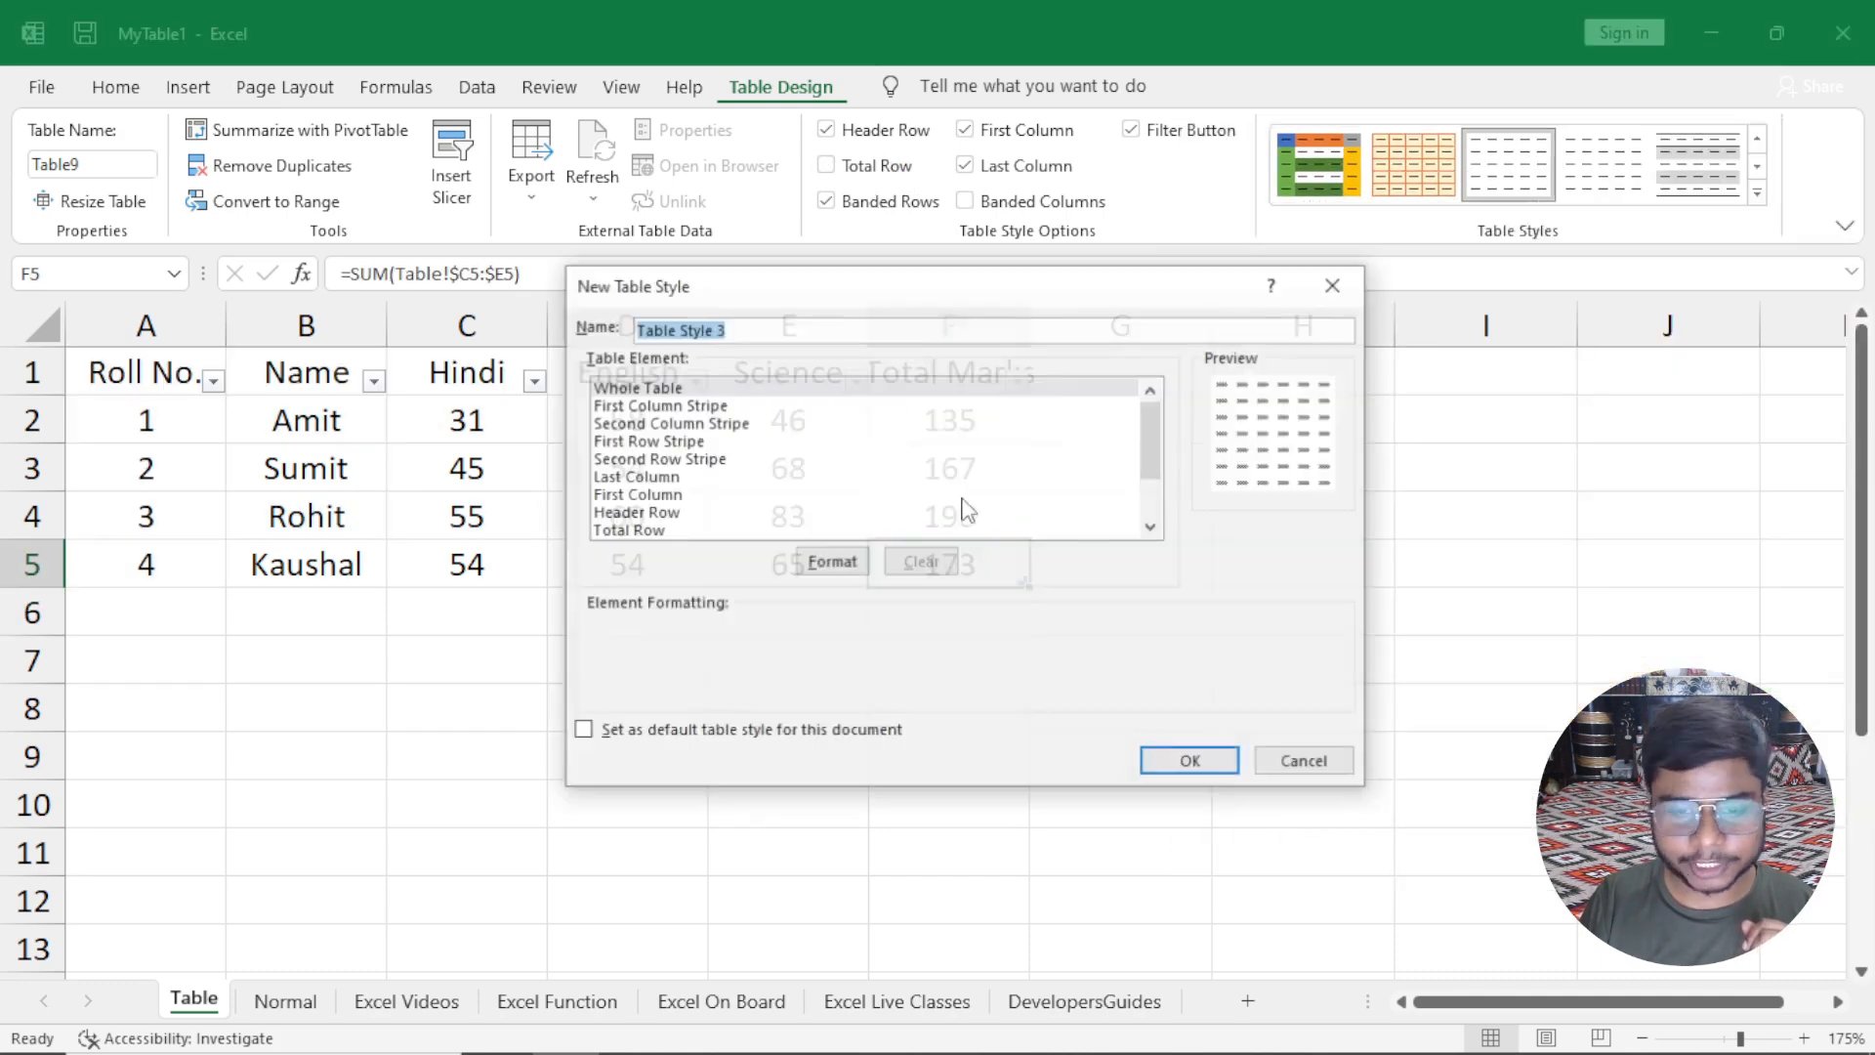
pyautogui.moveTo(906, 293); pyautogui.dragTo(882, 289)
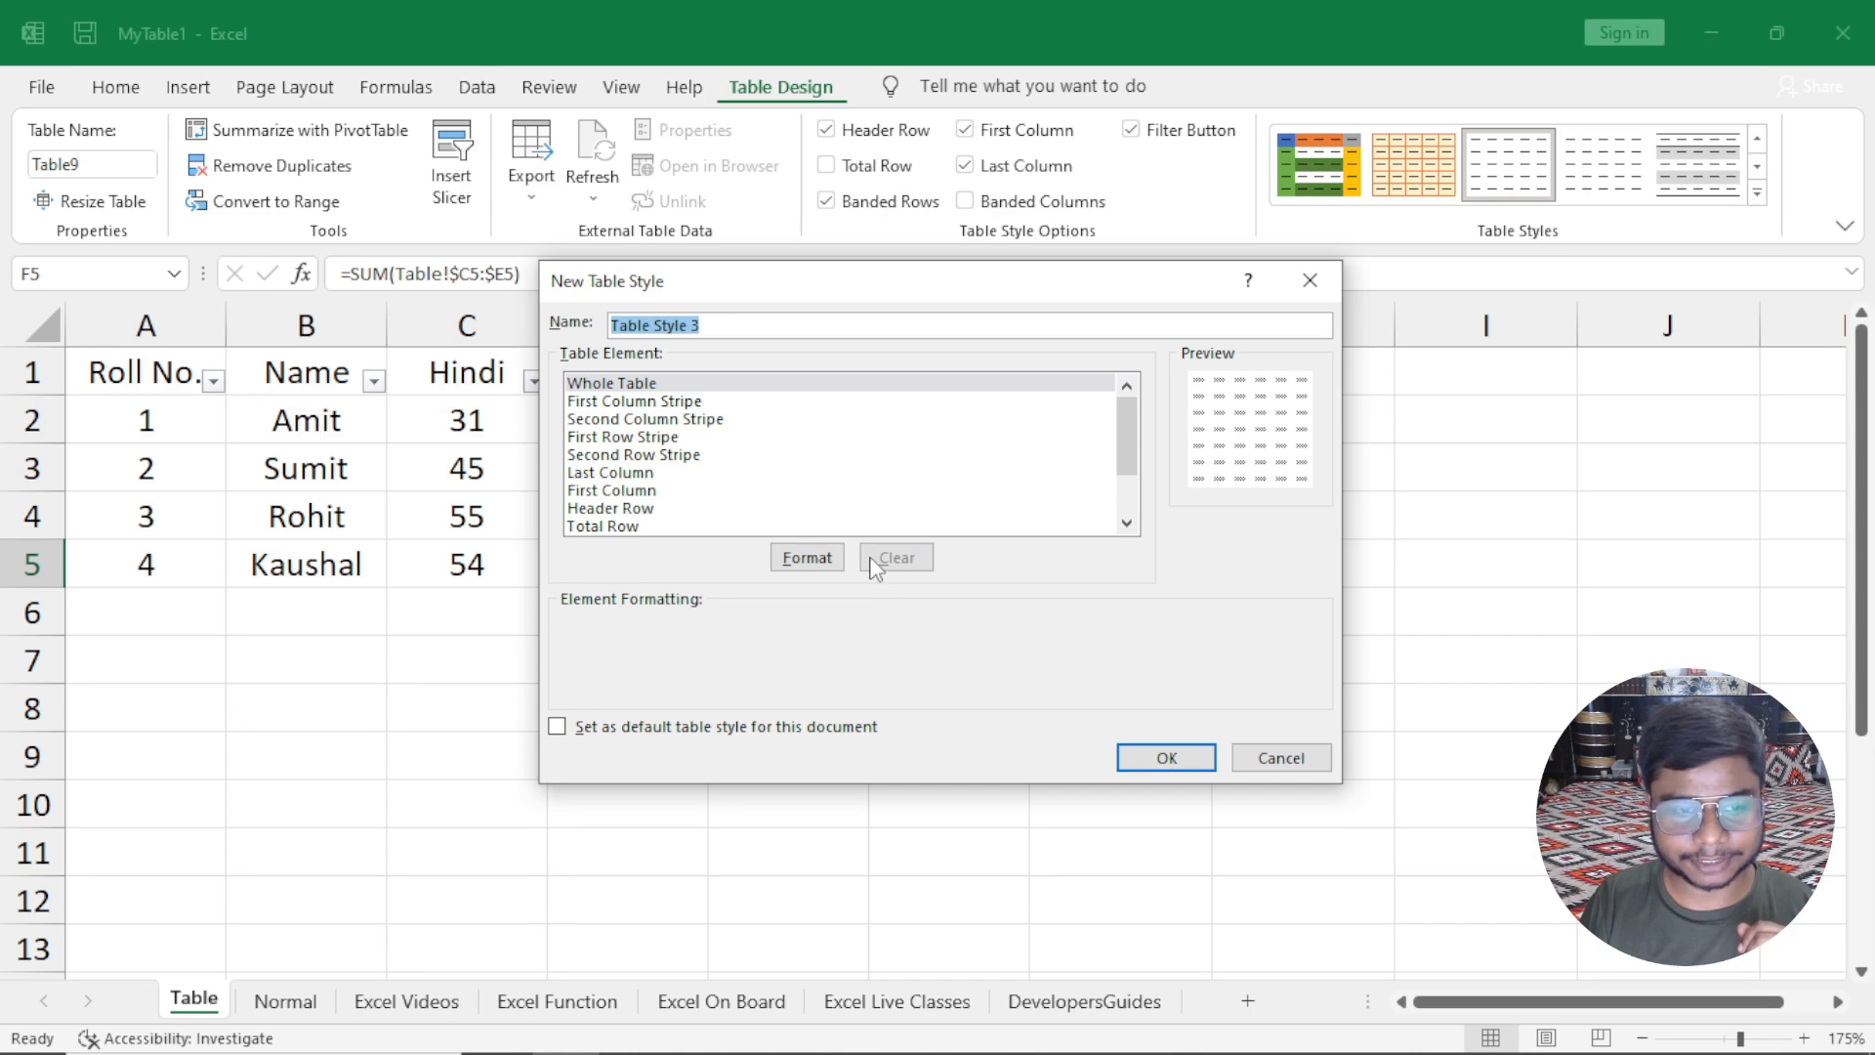
pyautogui.click(636, 403)
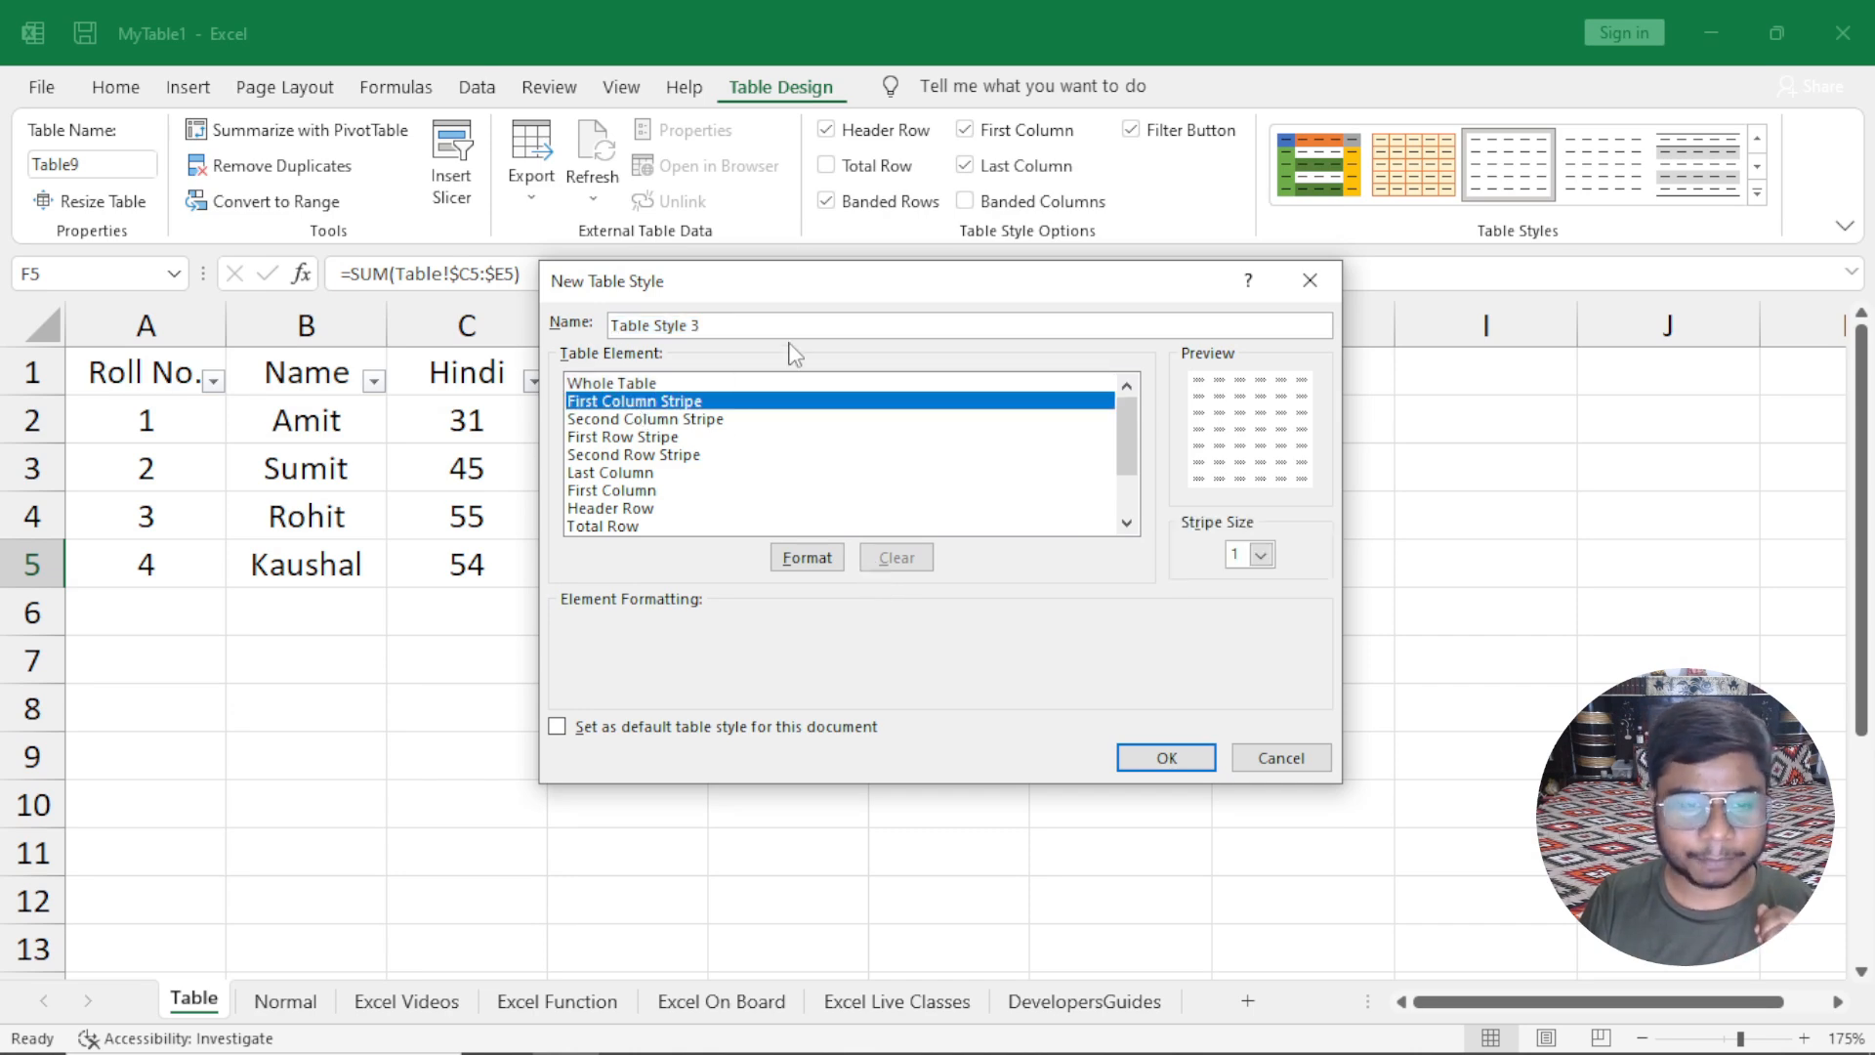
pyautogui.moveTo(790, 288); pyautogui.dragTo(868, 311)
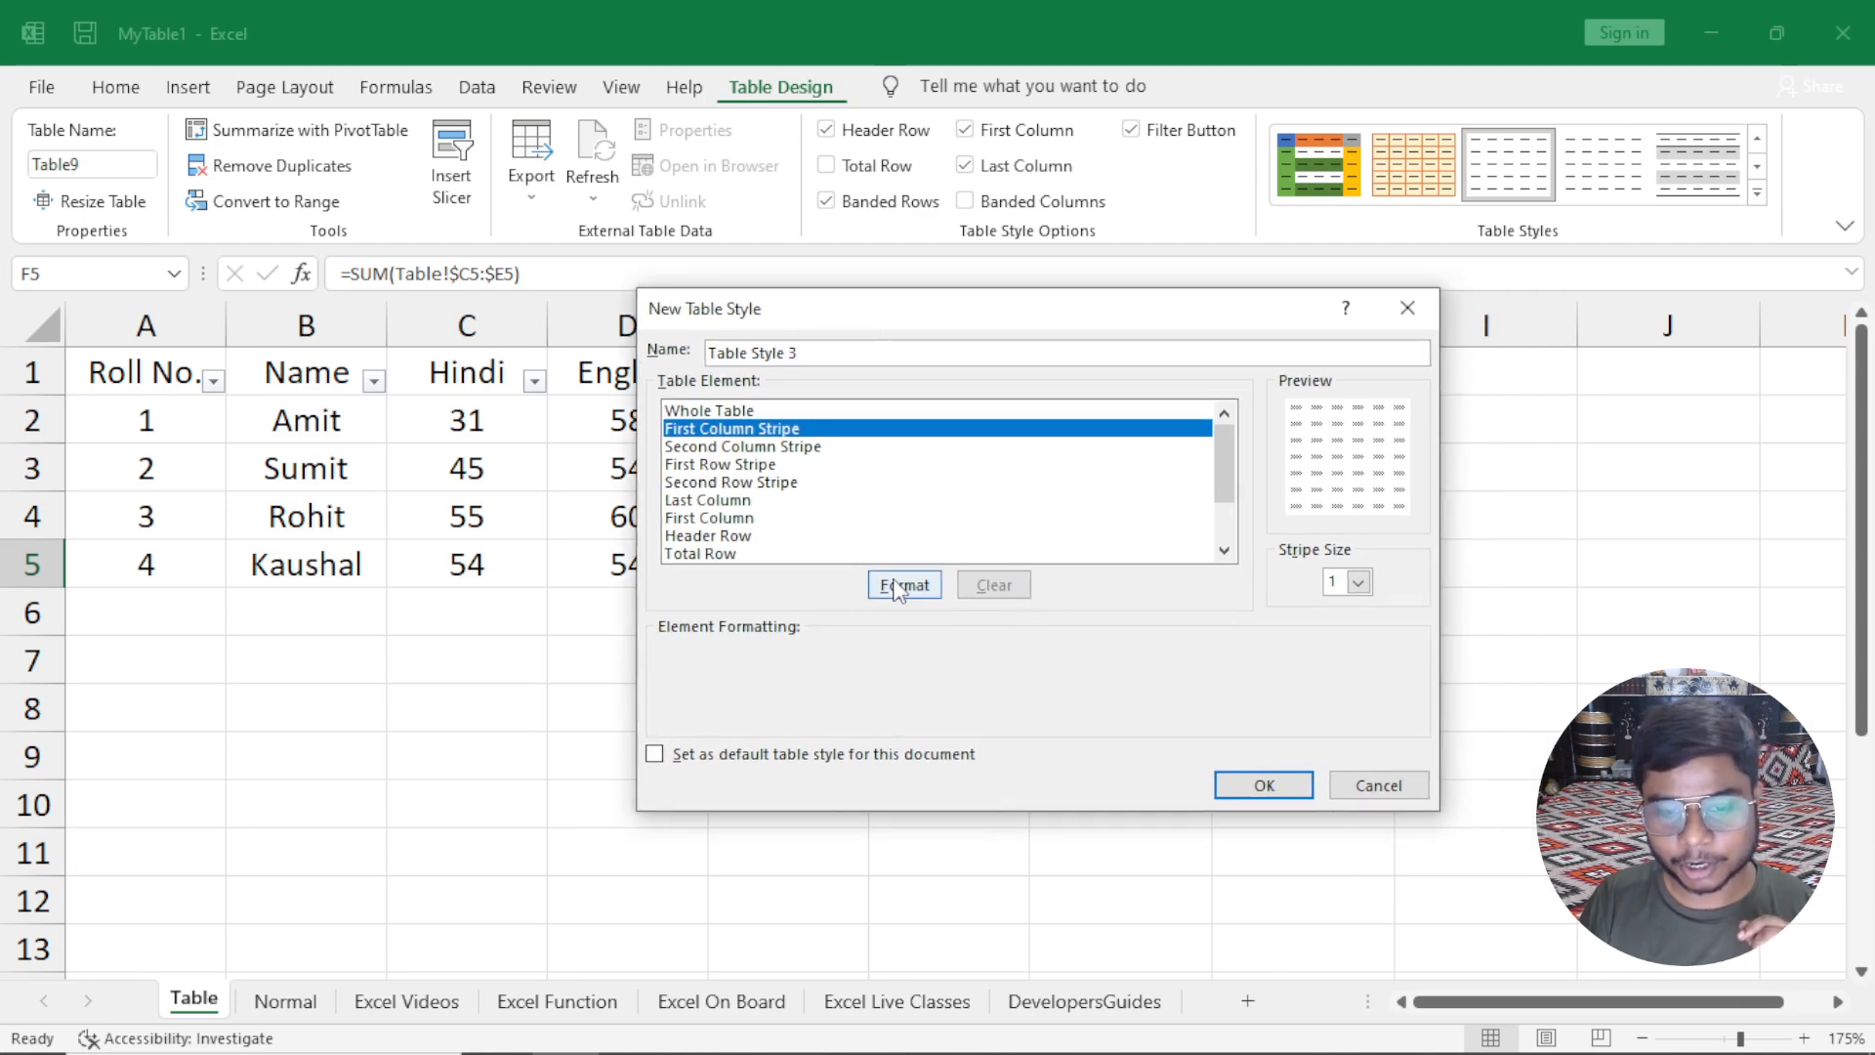
pyautogui.click(897, 586)
pyautogui.click(870, 323)
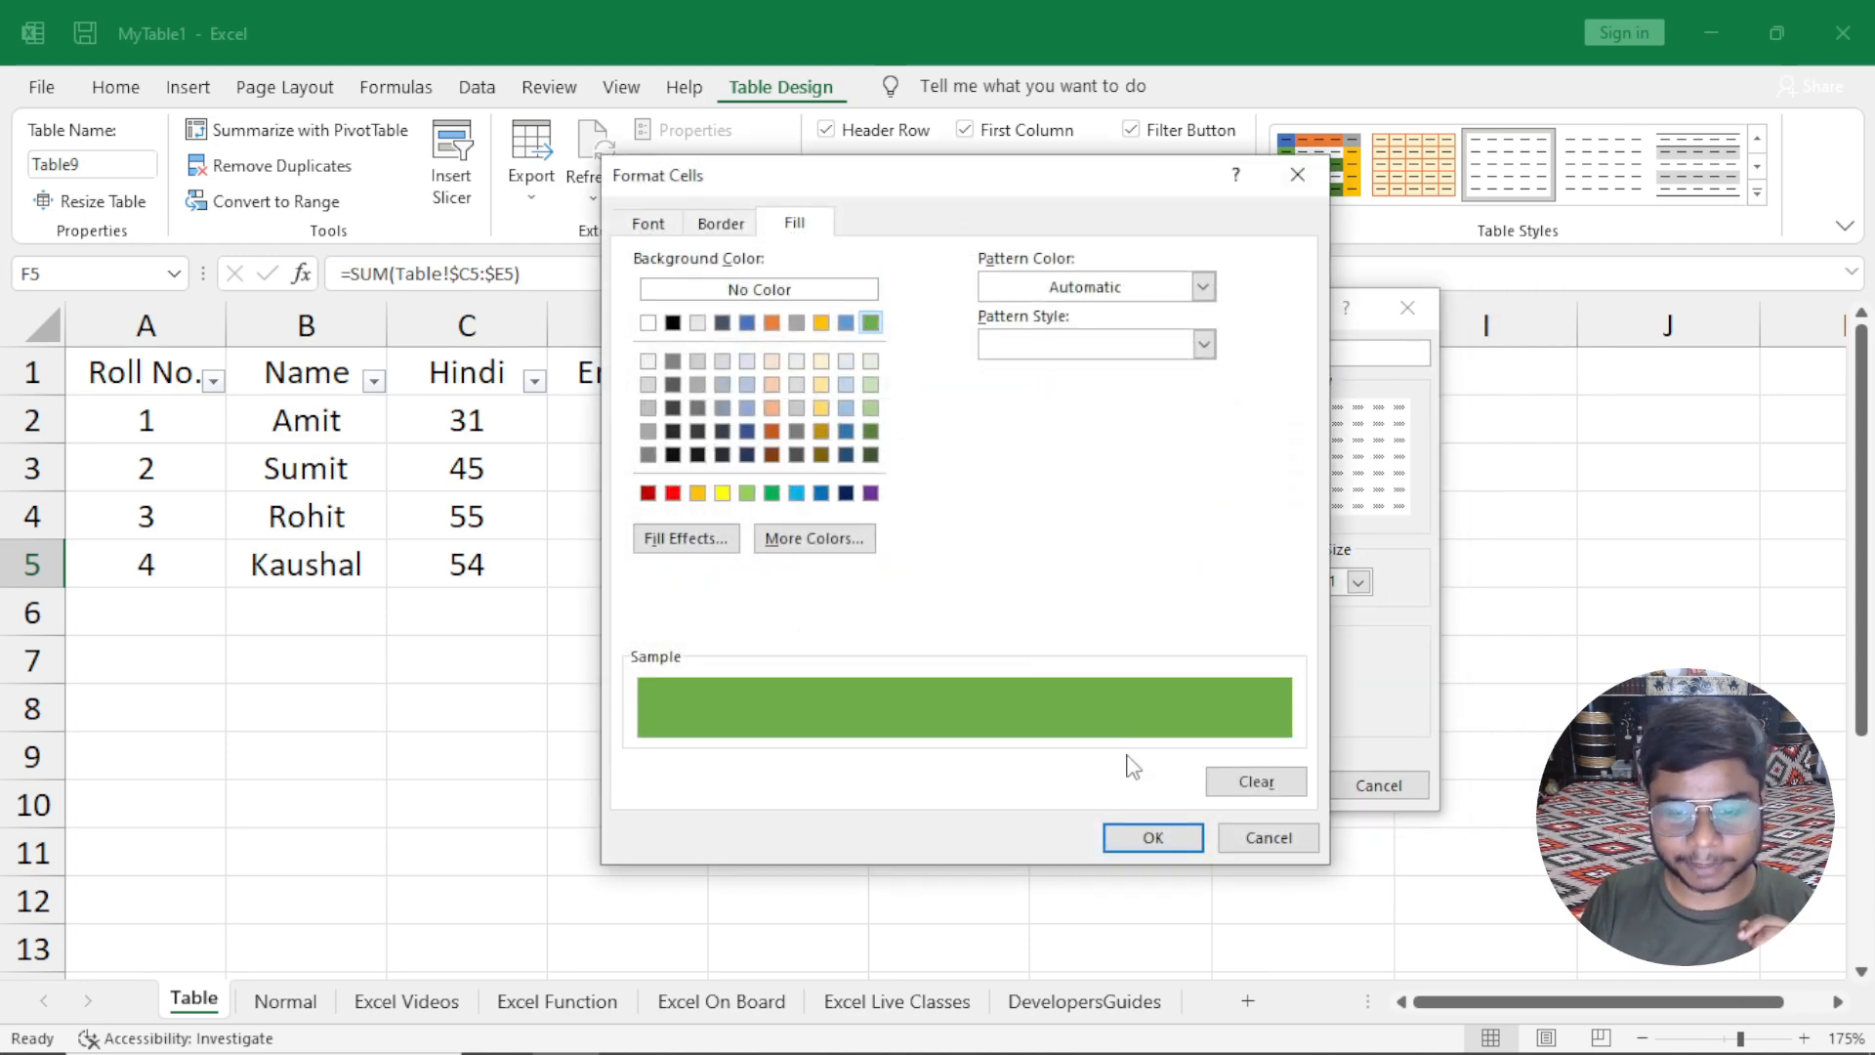
pyautogui.click(1167, 841)
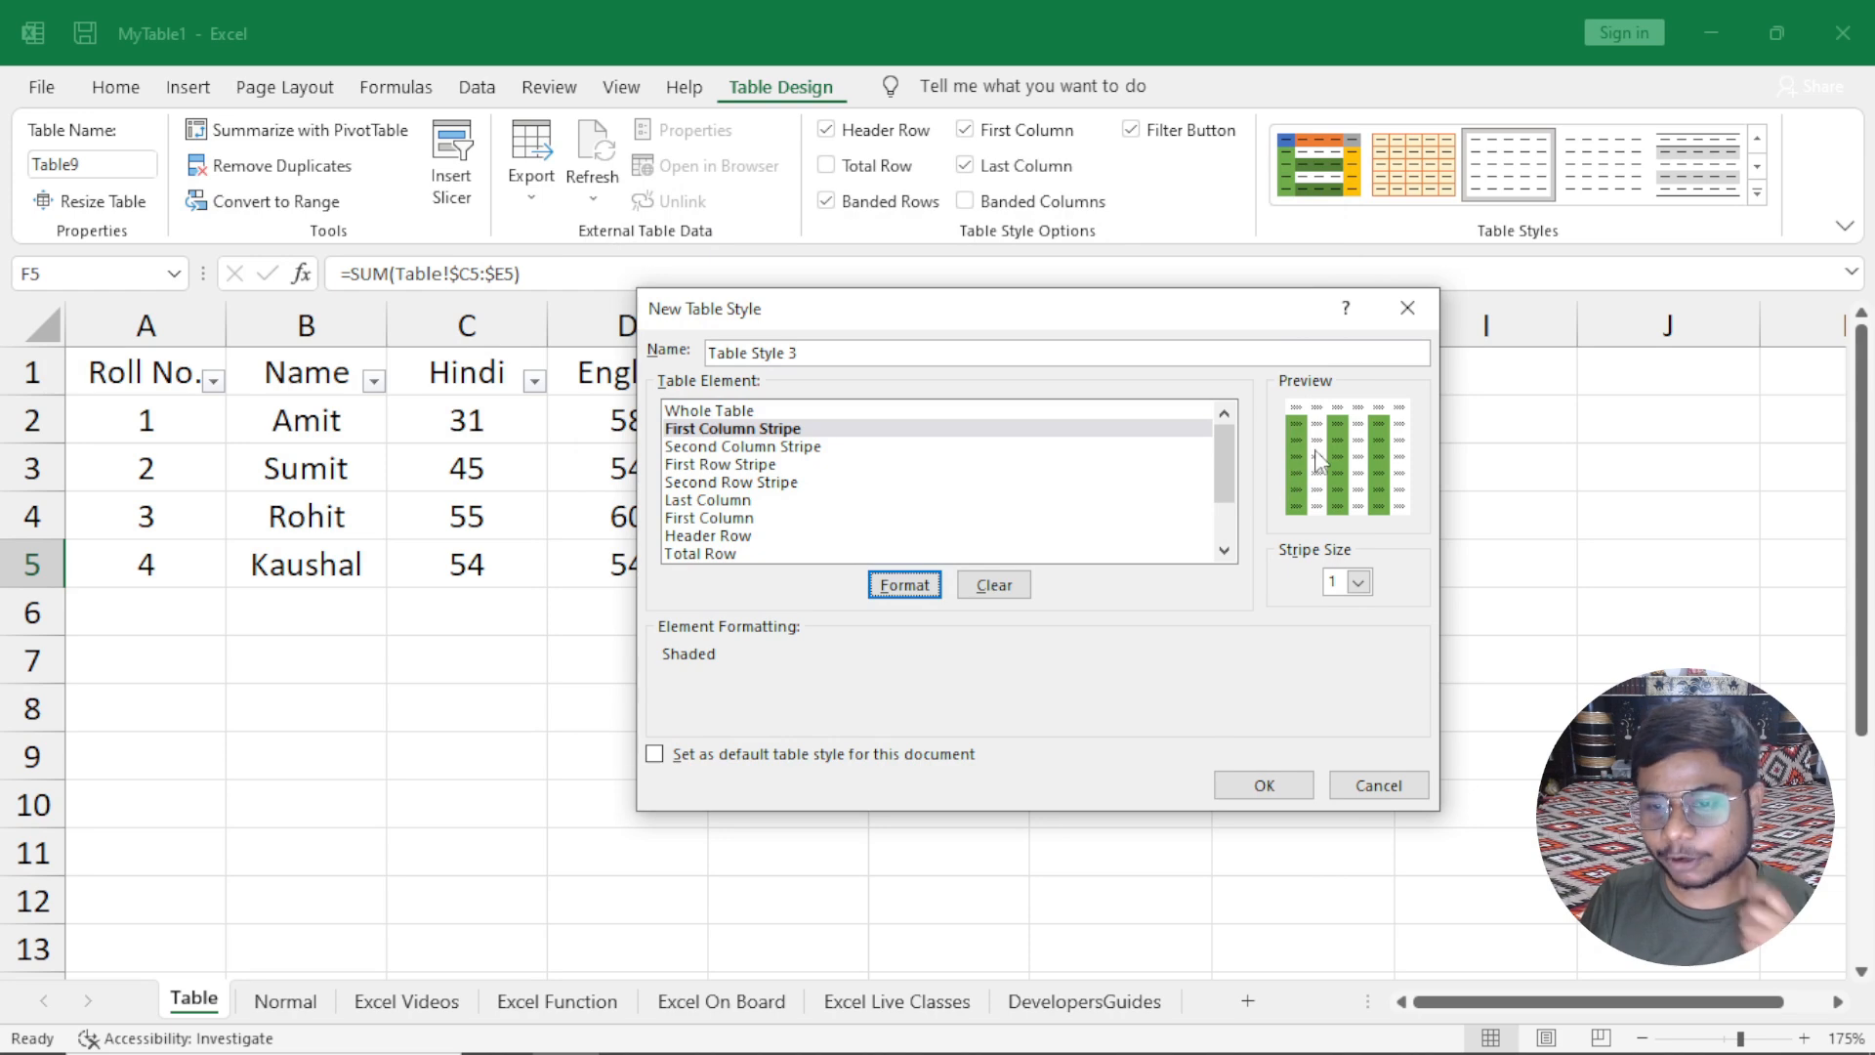
# Try stripe sizes 2, 3, 4, 5 and 6 for the First Column Stripe element.
pyautogui.moveTo(1113, 325); pyautogui.dragTo(848, 356)
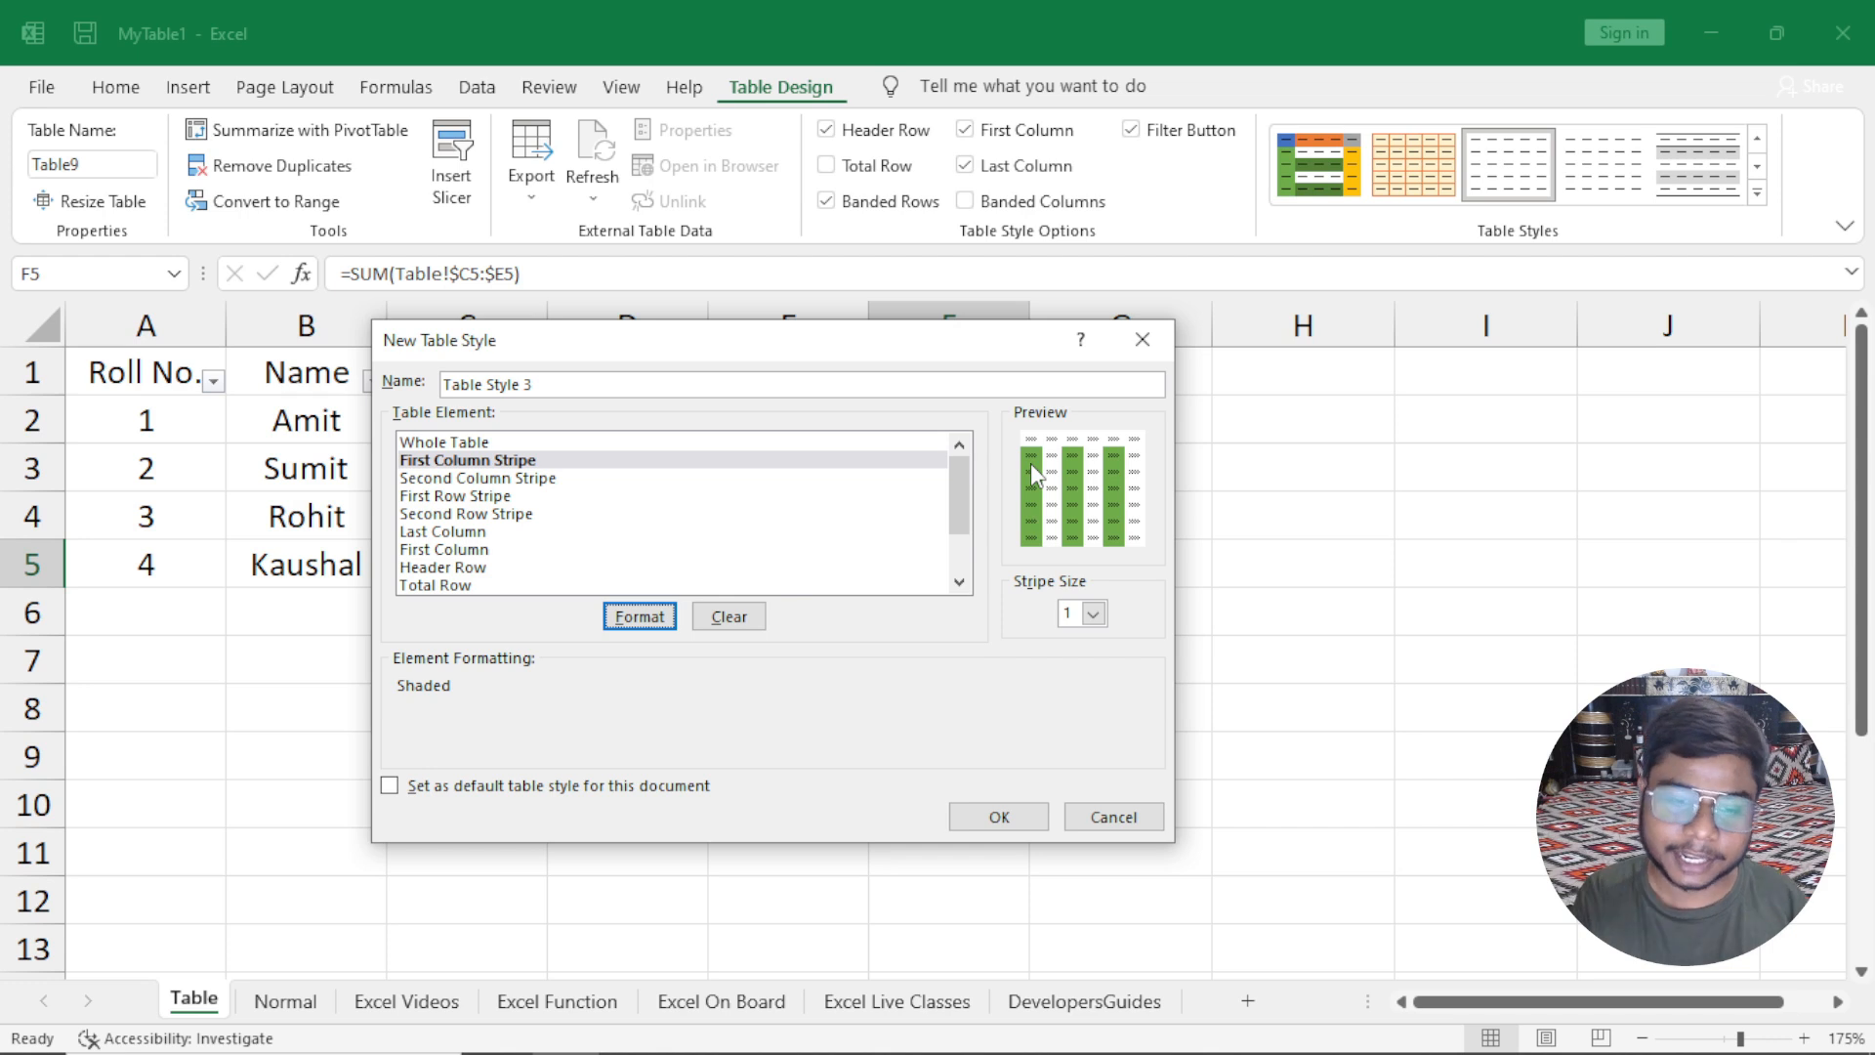
pyautogui.click(1093, 614)
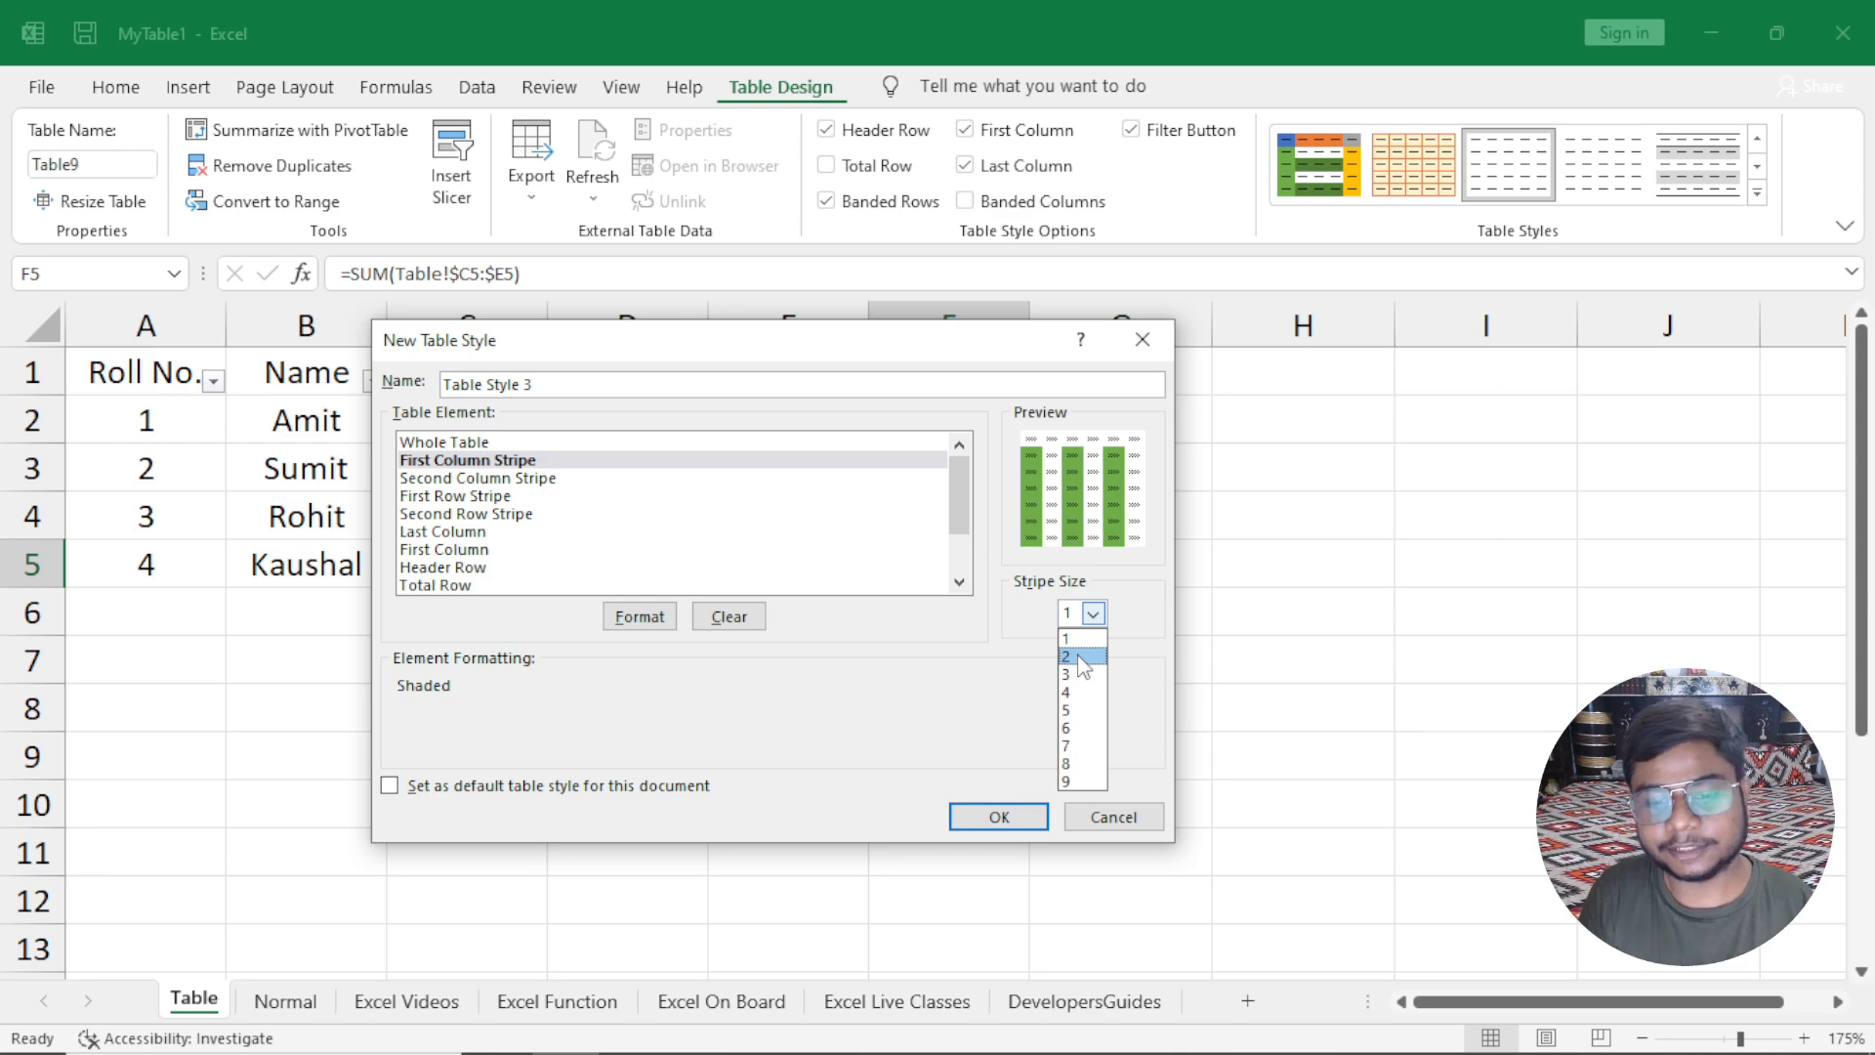
pyautogui.click(1080, 657)
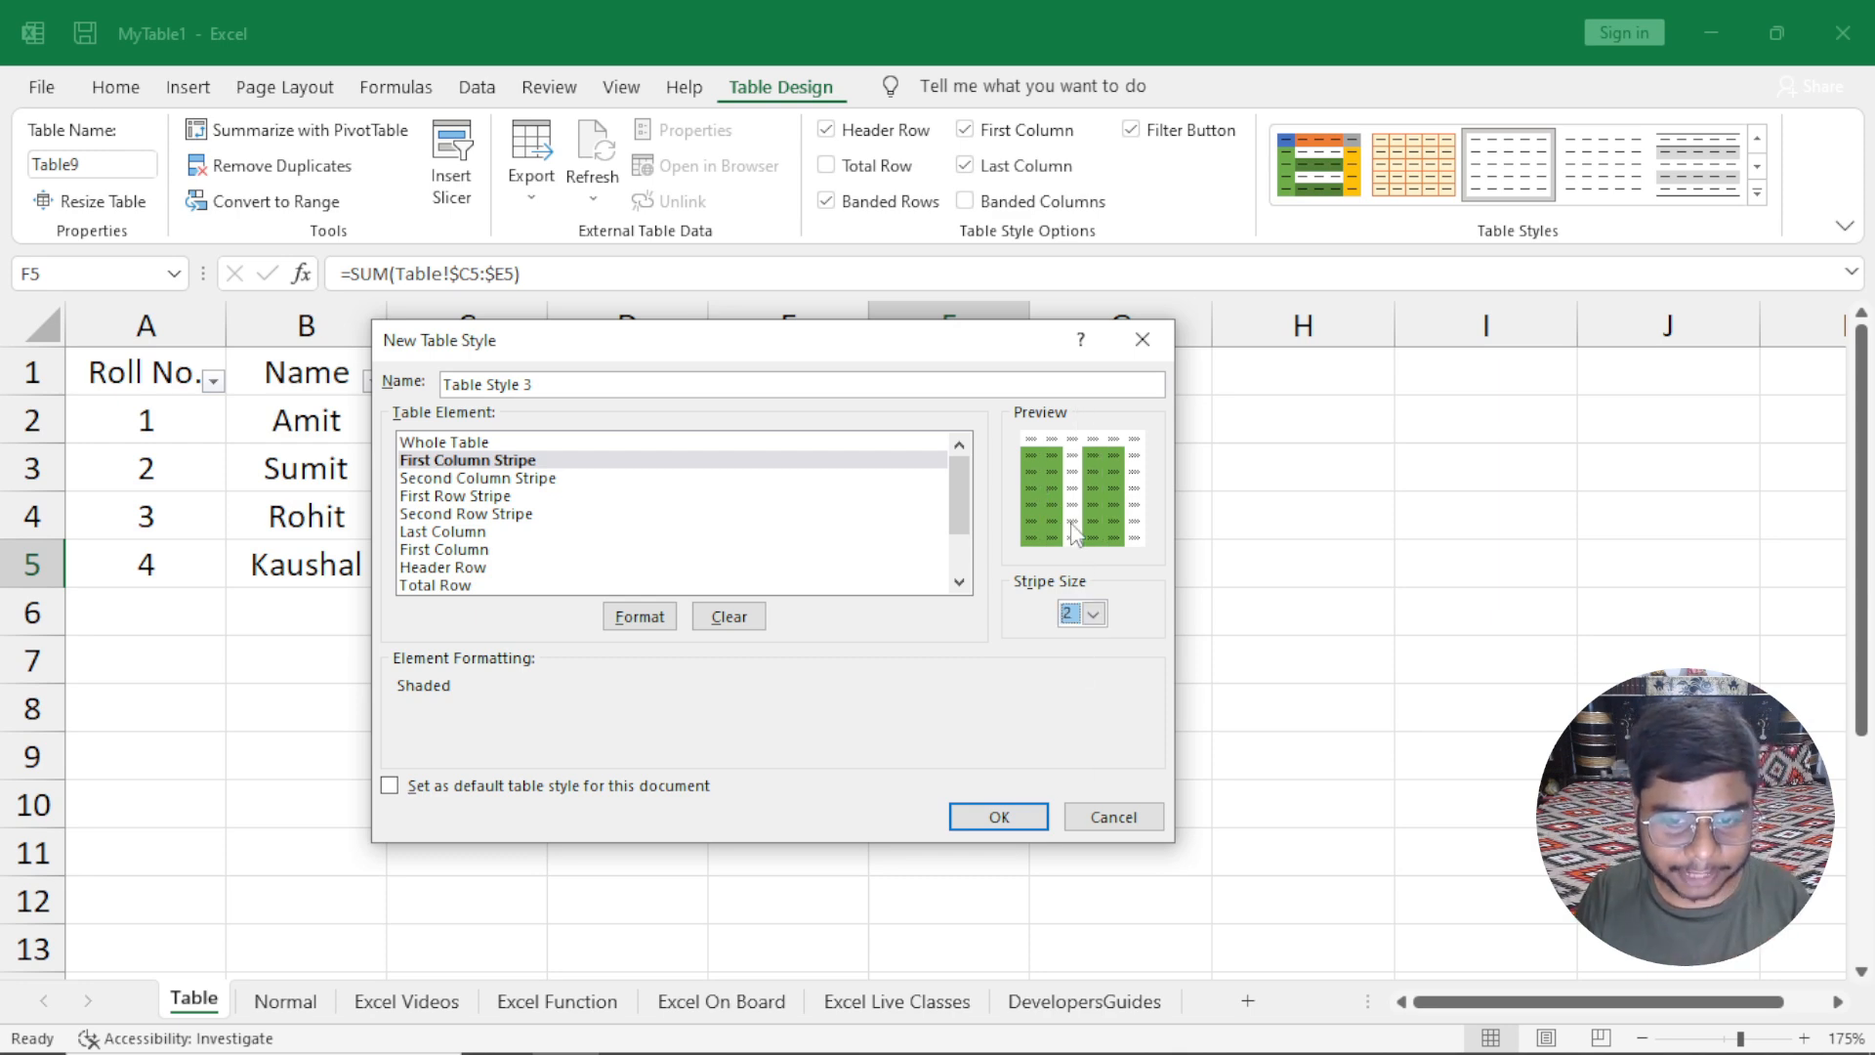
pyautogui.click(1093, 613)
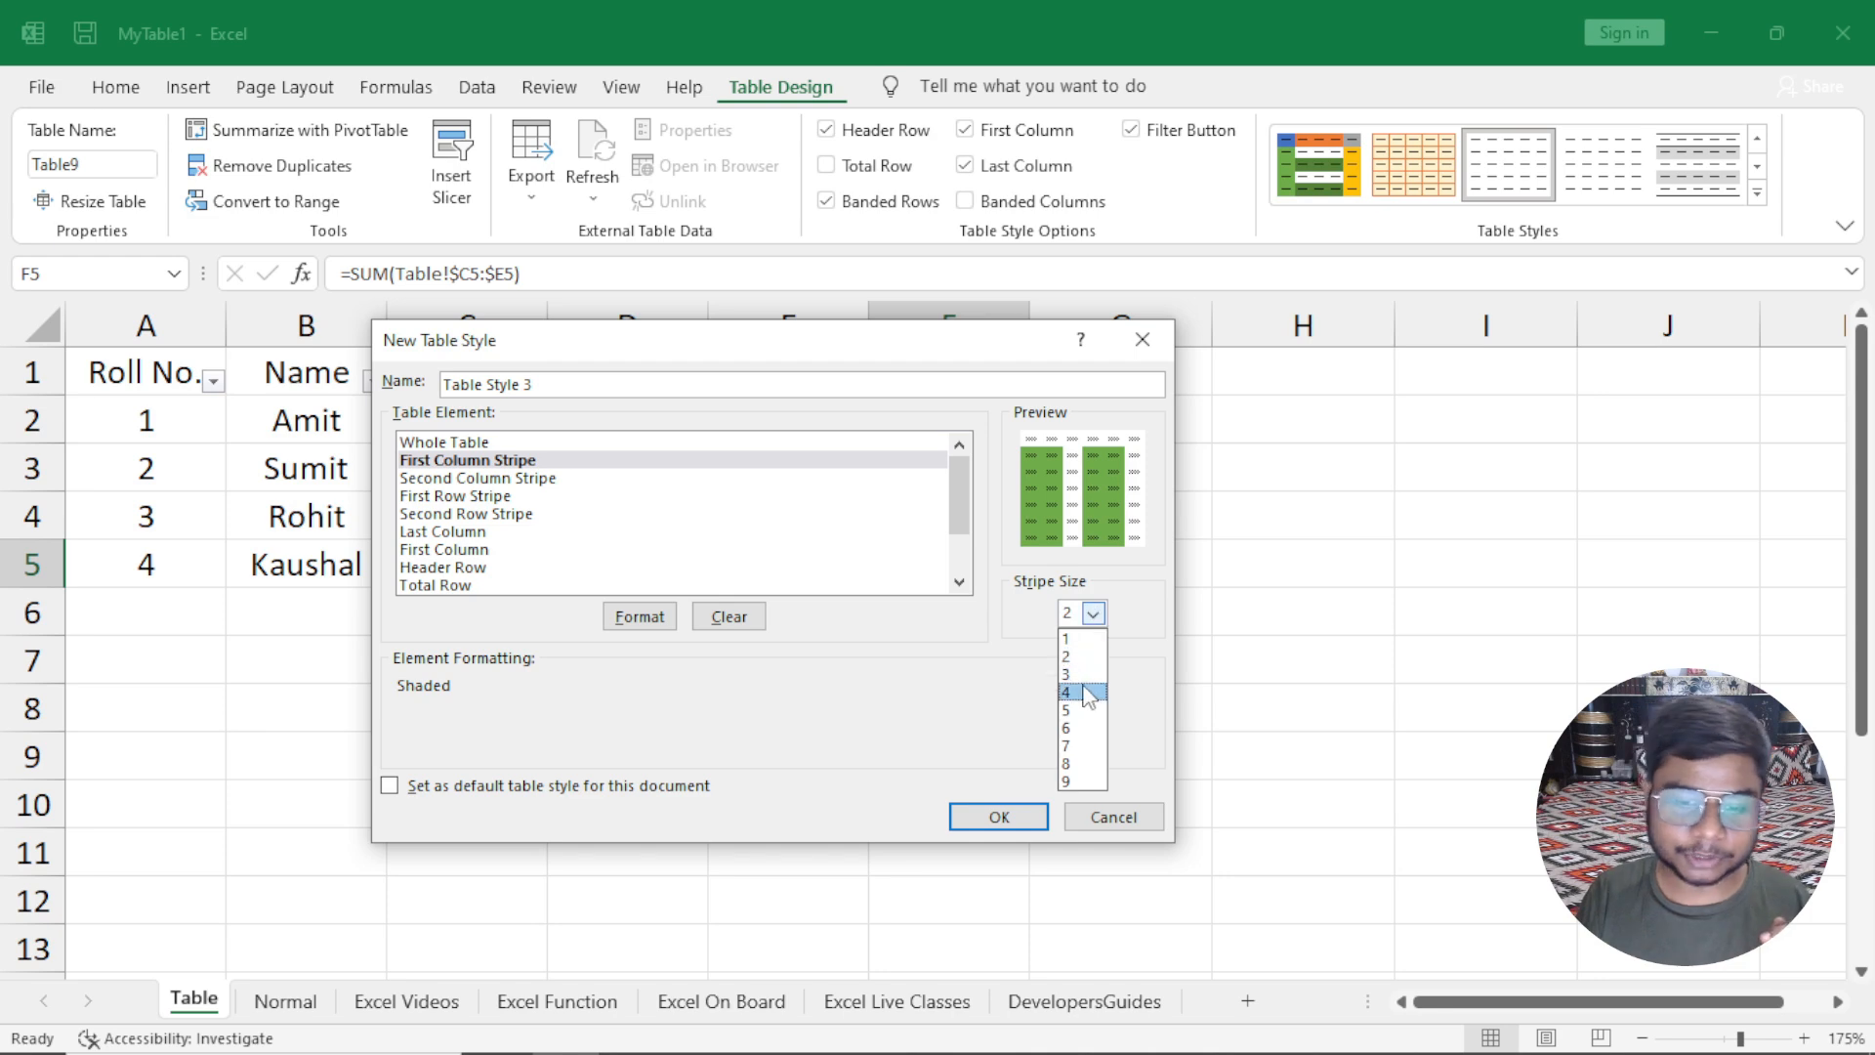
pyautogui.click(1080, 674)
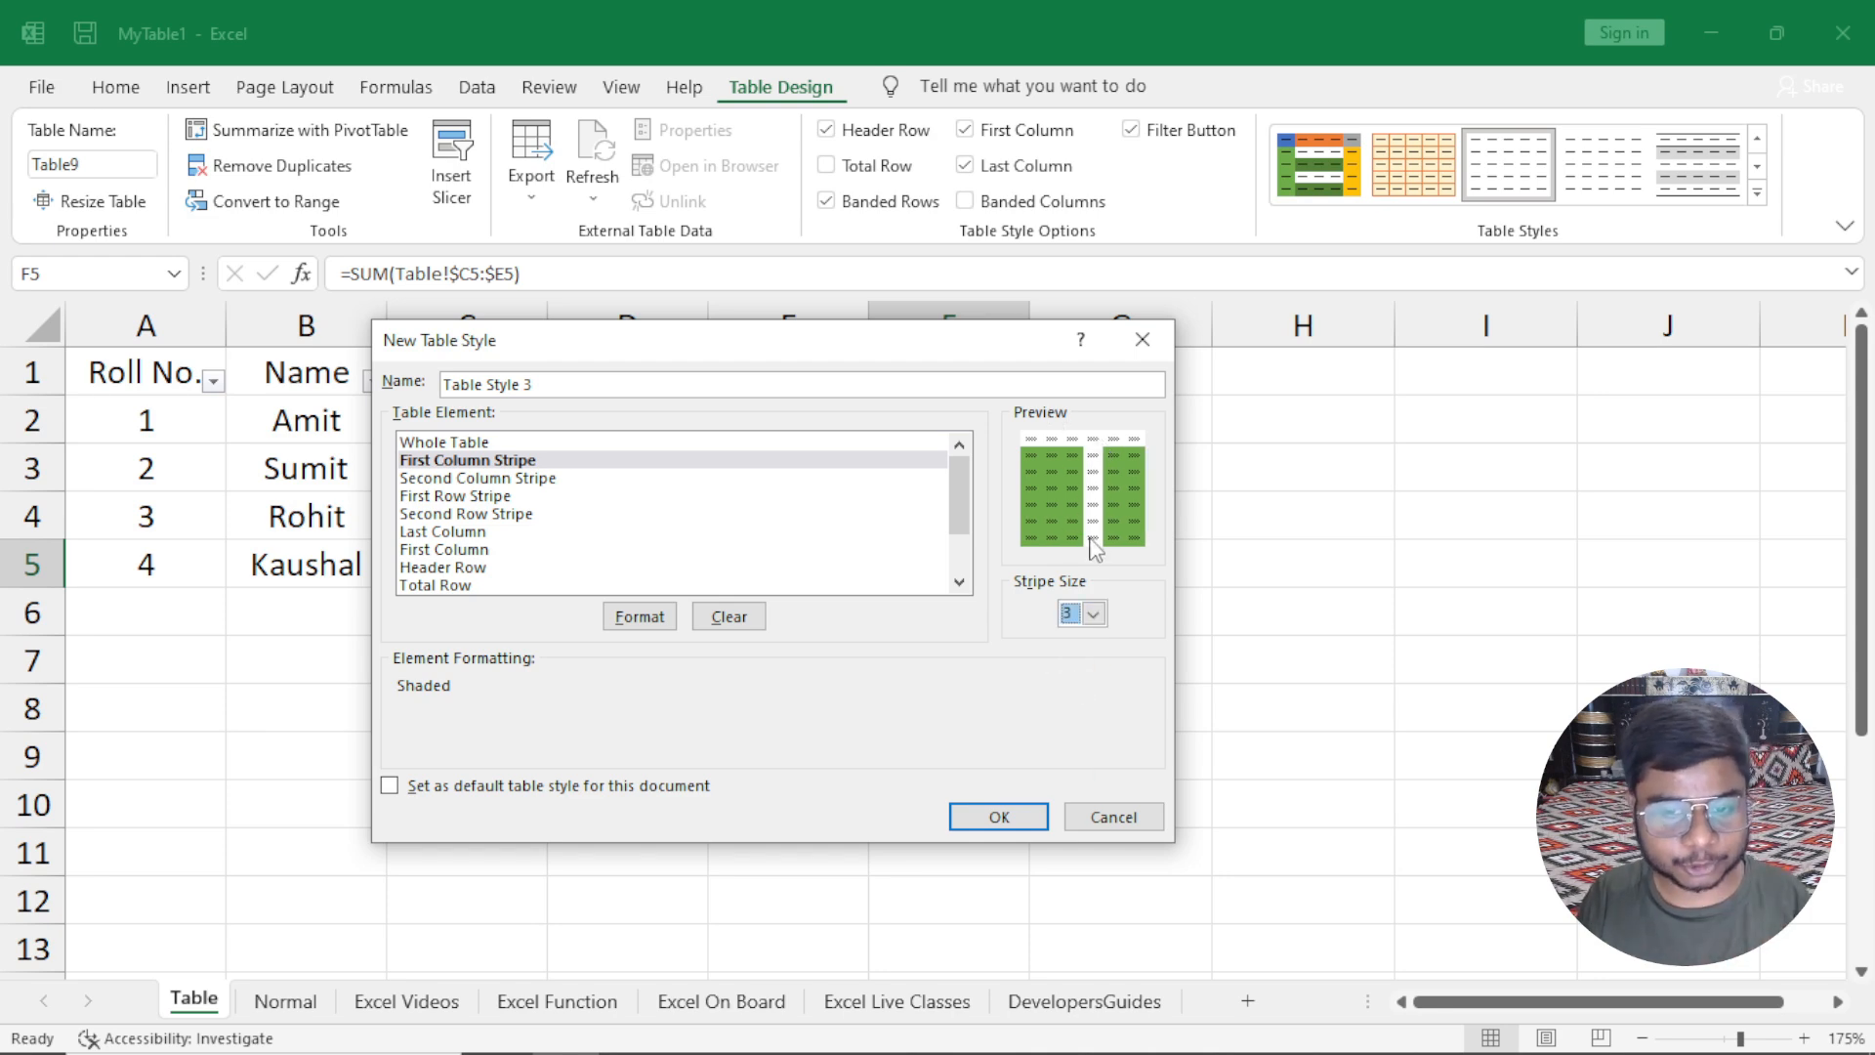
pyautogui.click(1094, 613)
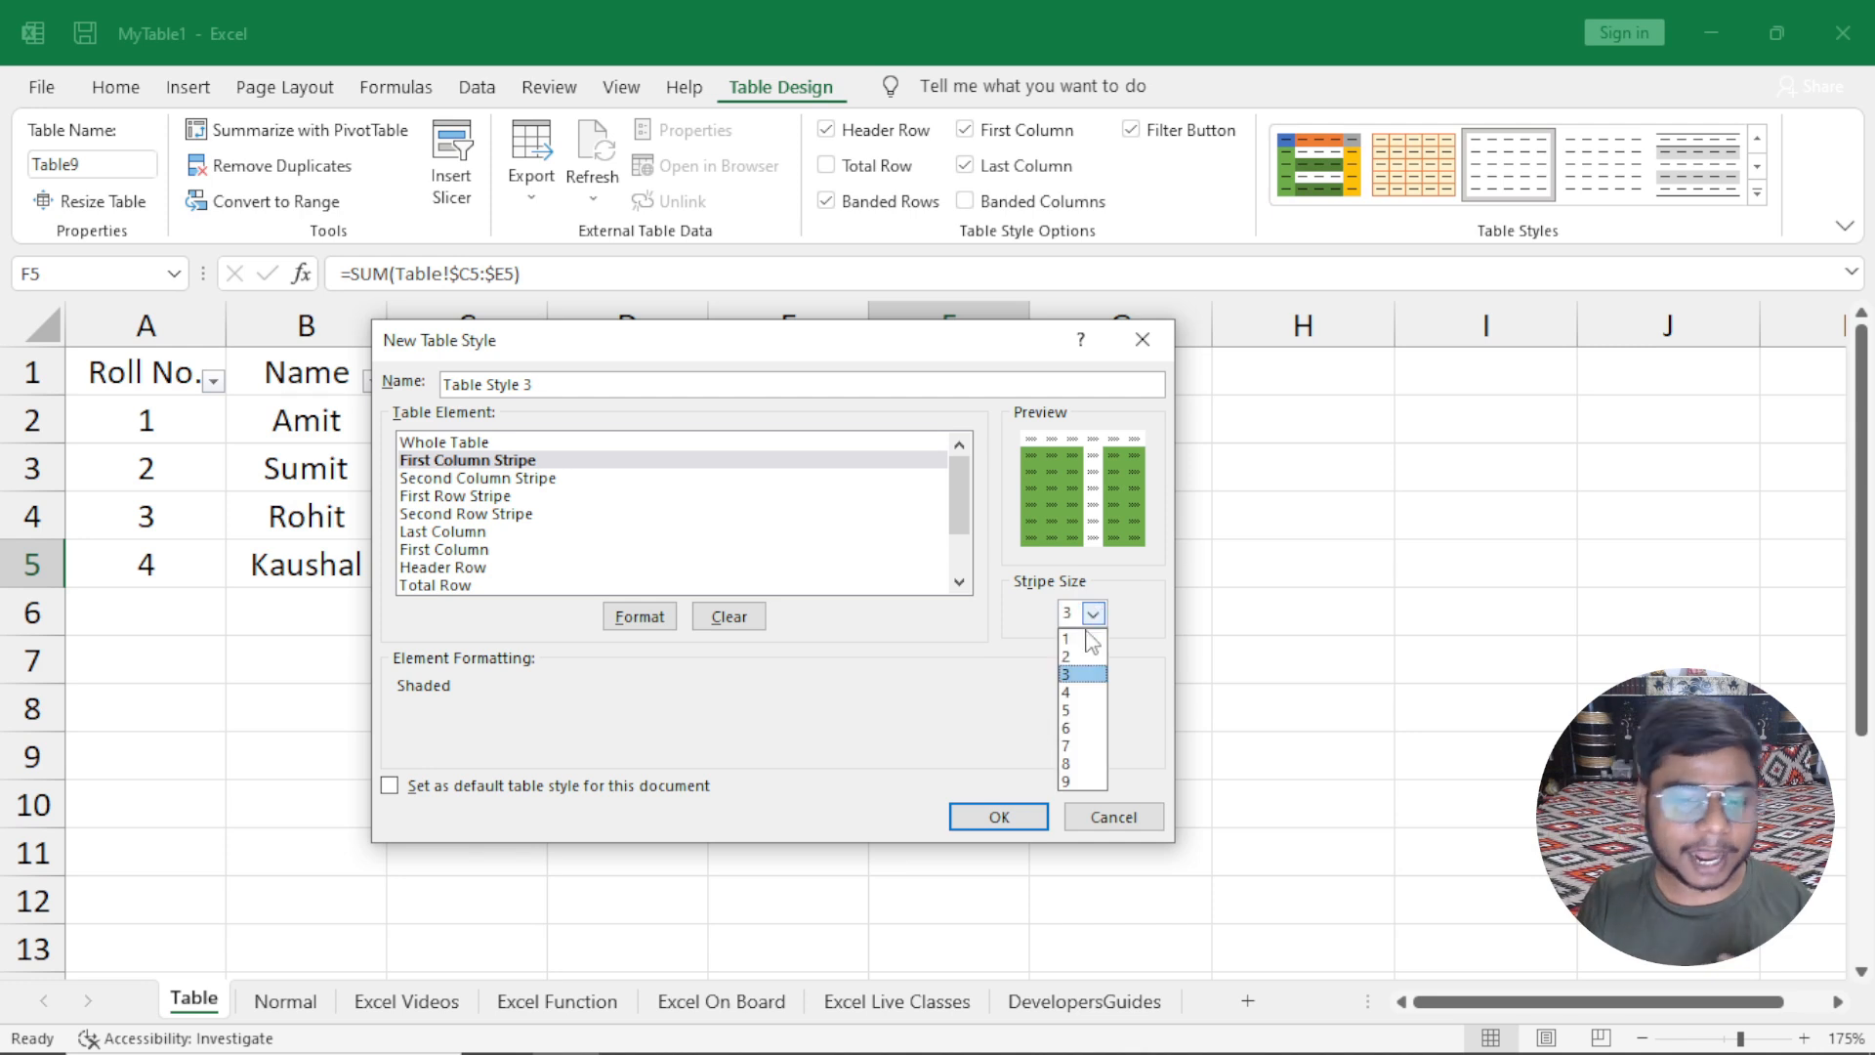
pyautogui.click(1072, 694)
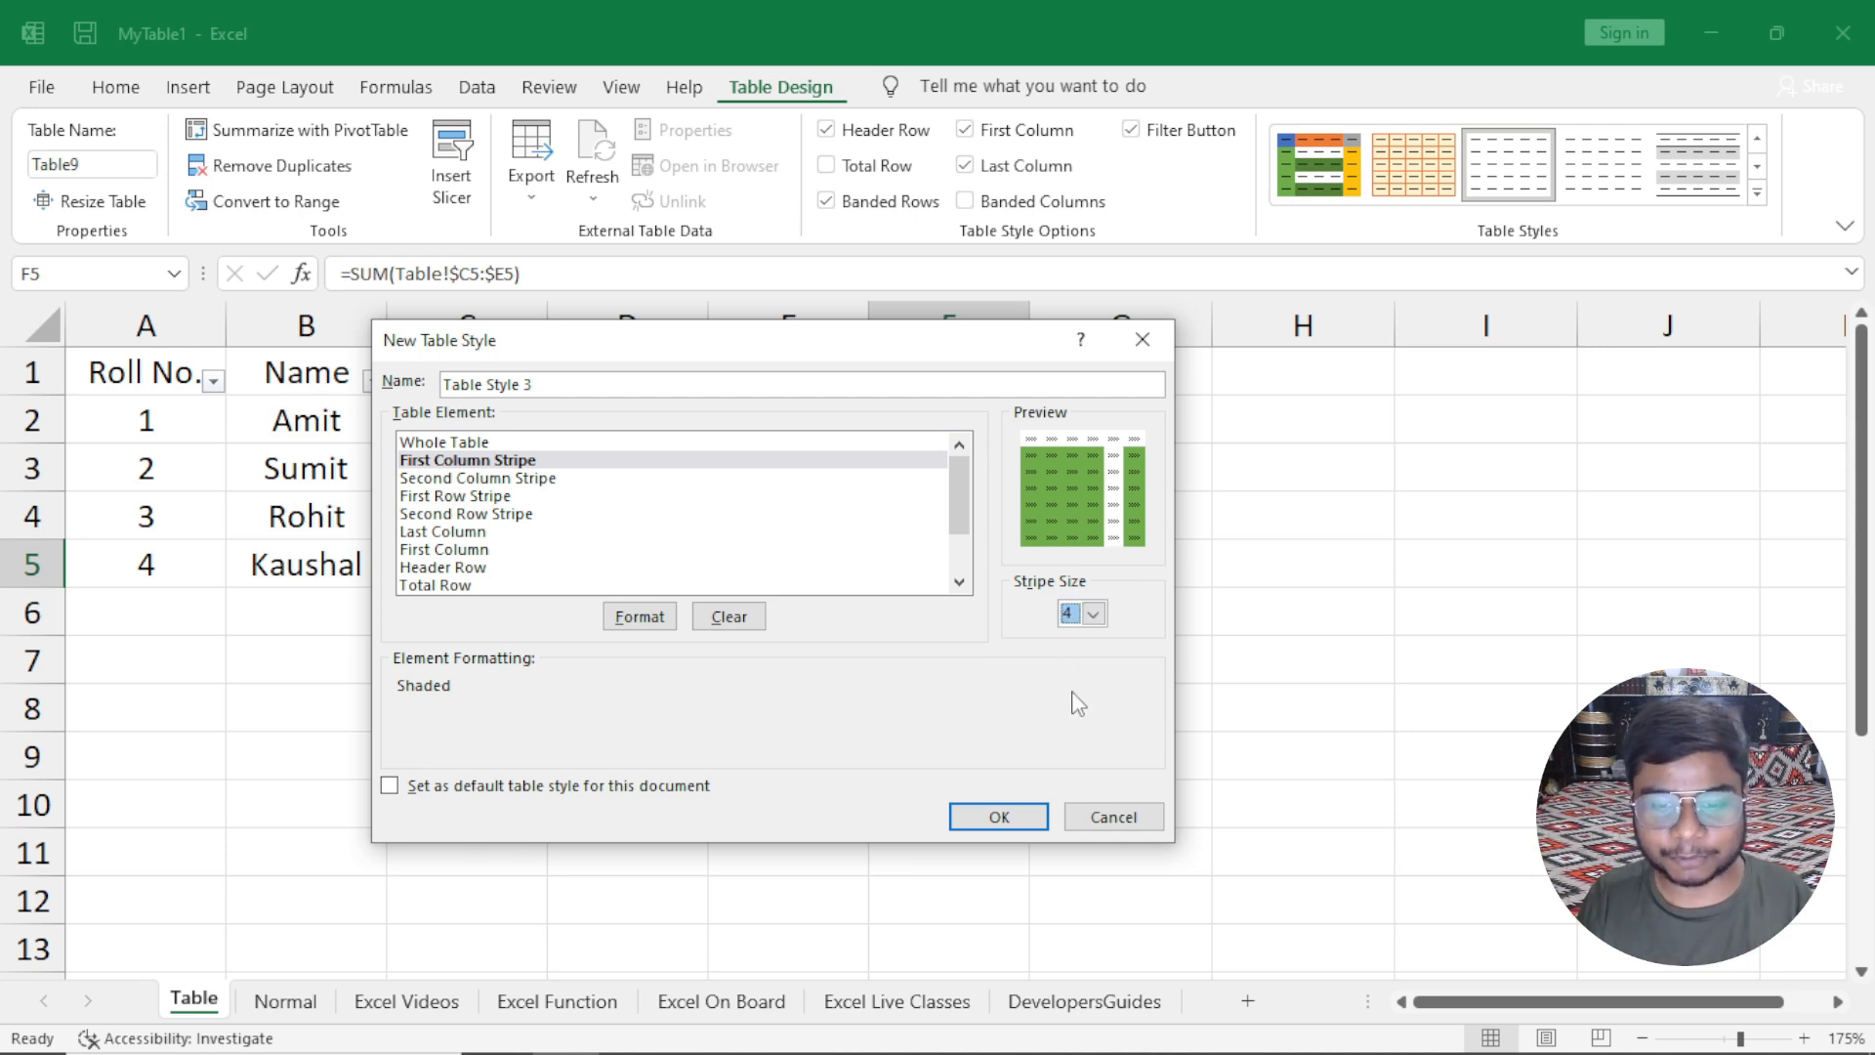
pyautogui.click(1092, 613)
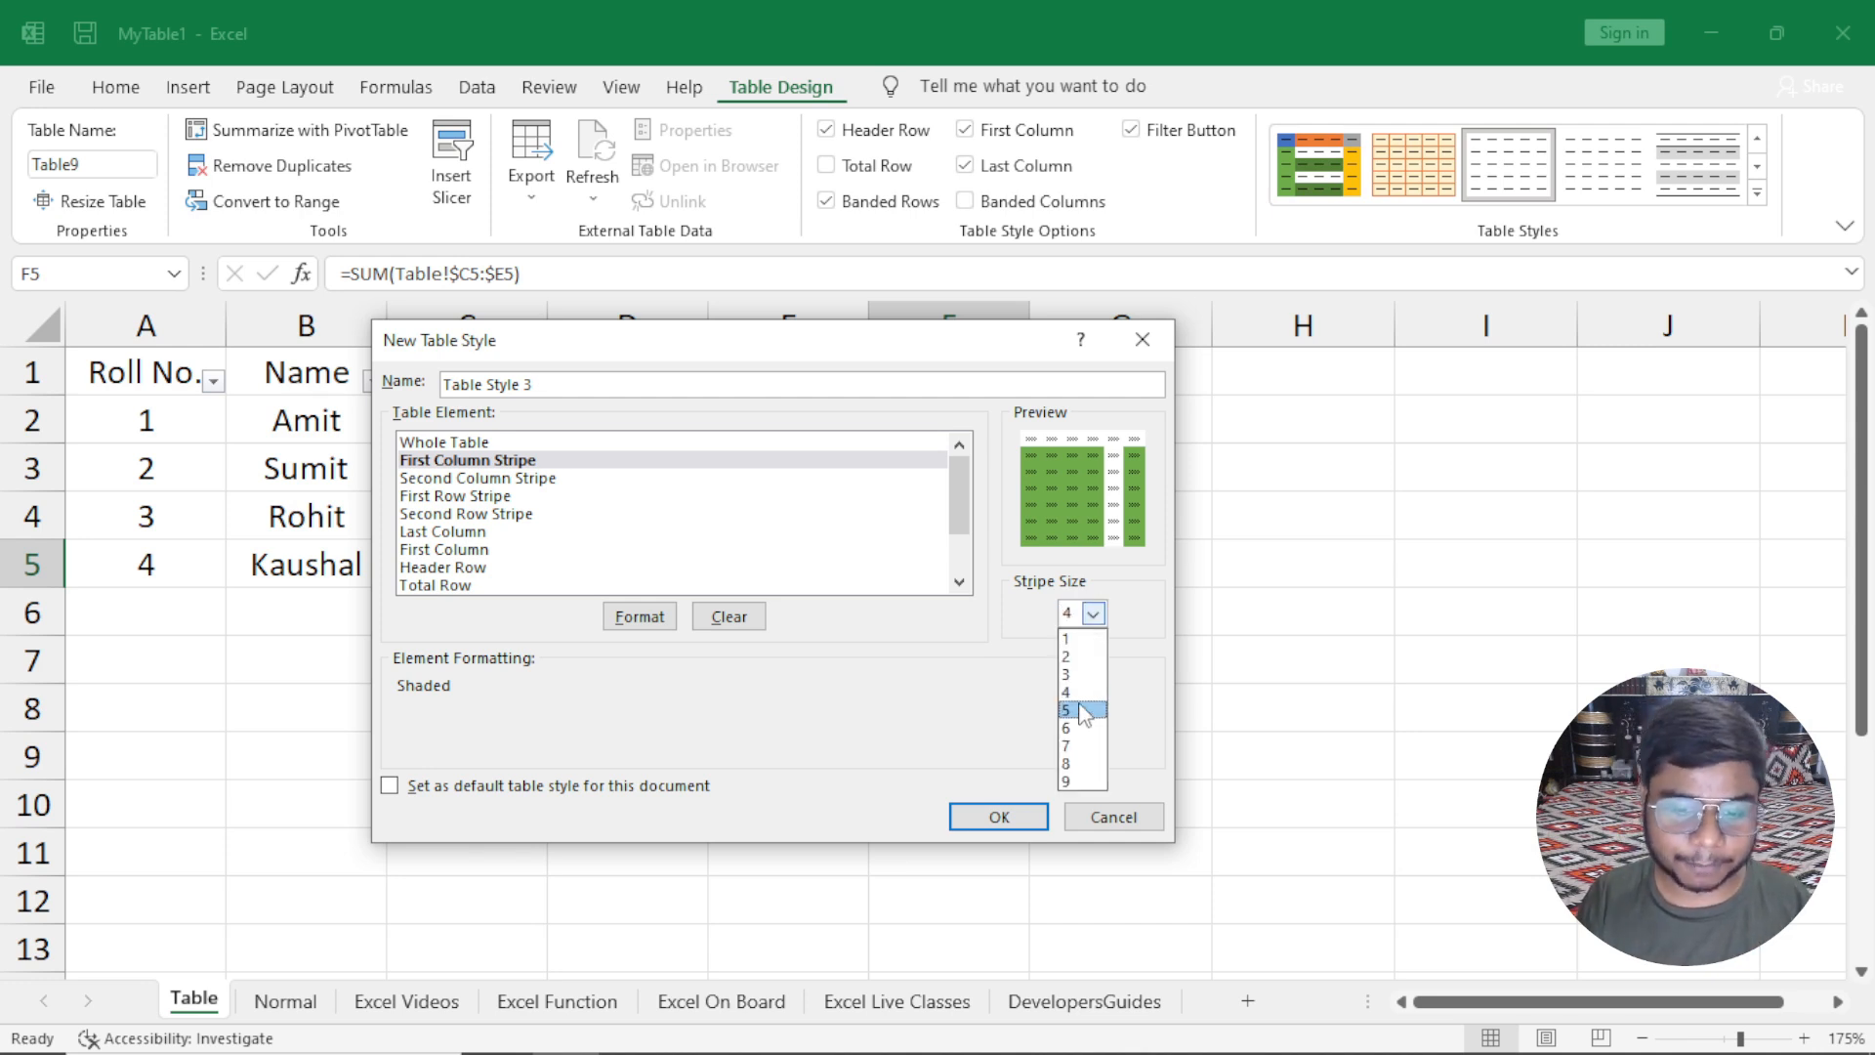
pyautogui.click(1080, 710)
pyautogui.click(1092, 613)
pyautogui.click(1080, 727)
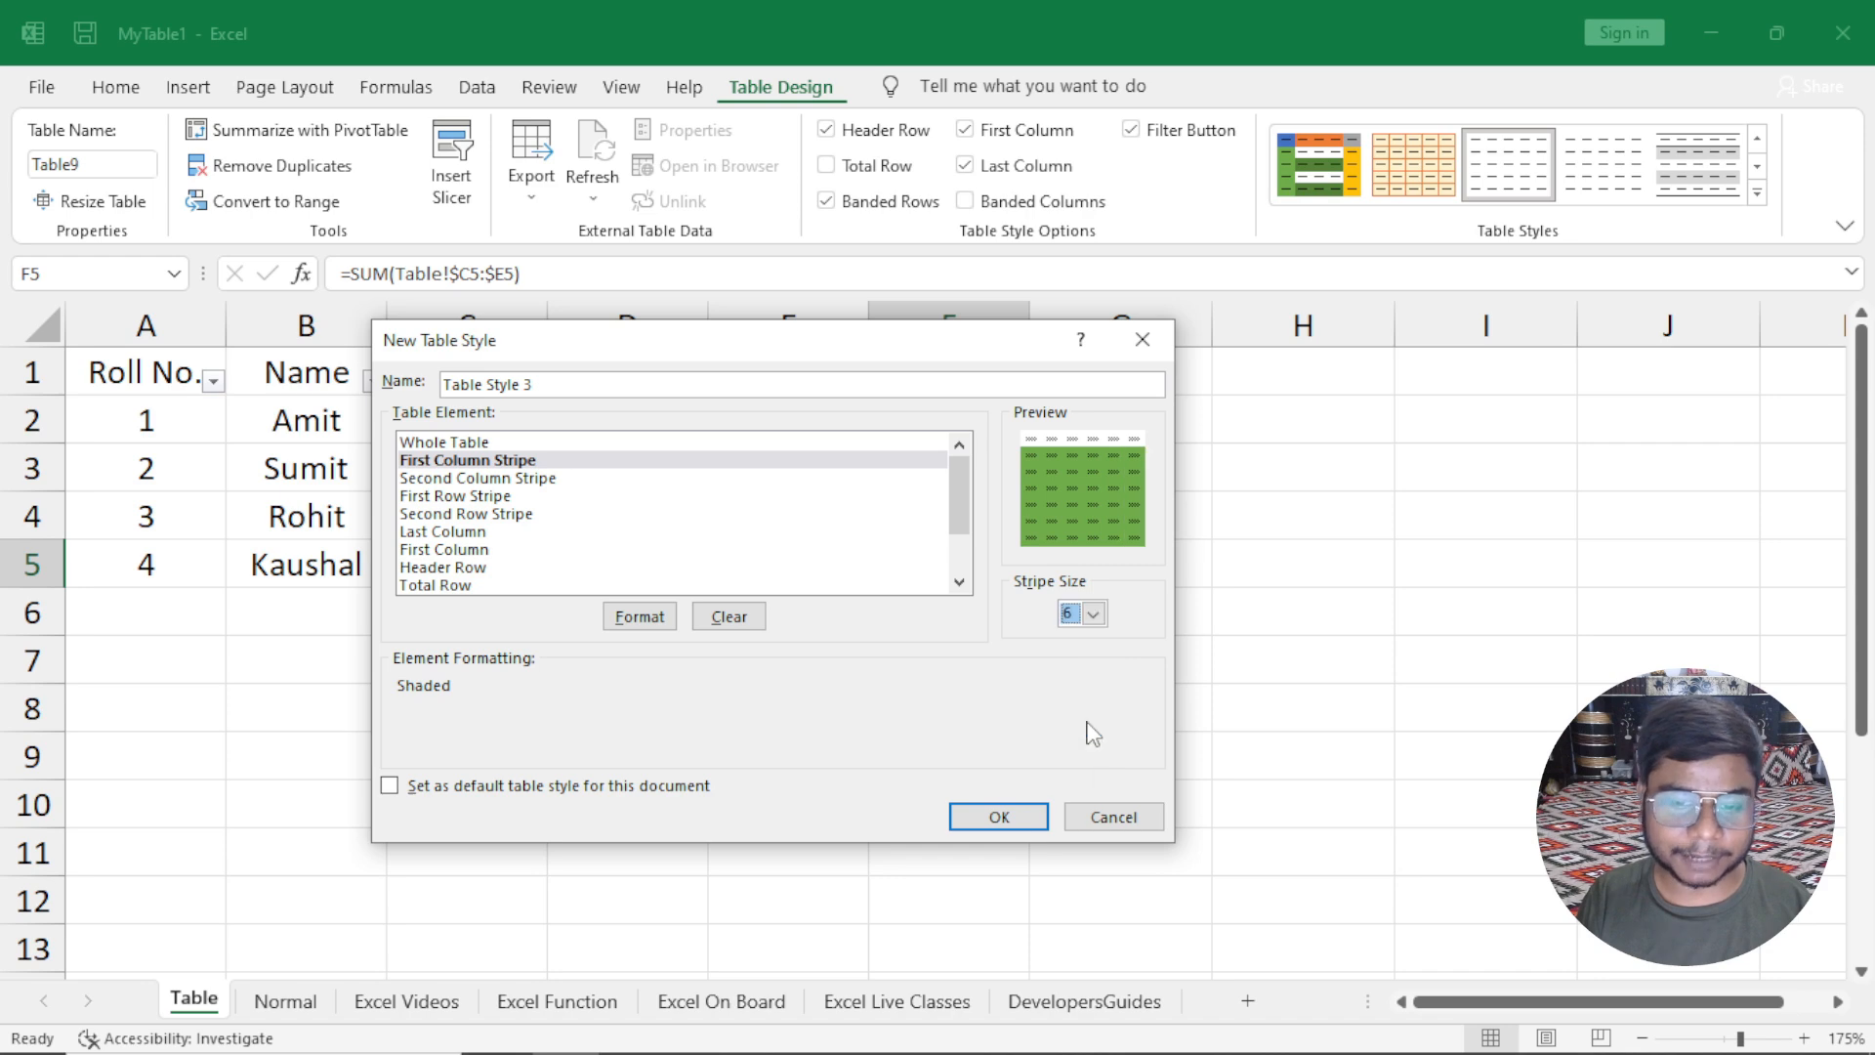
# Set the First Column Stripe size back to 2 and then 1, and clear that element's formatting.
pyautogui.moveTo(619, 346)
pyautogui.mouseDown()
pyautogui.moveTo(629, 453)
pyautogui.moveTo(642, 365)
pyautogui.mouseUp()
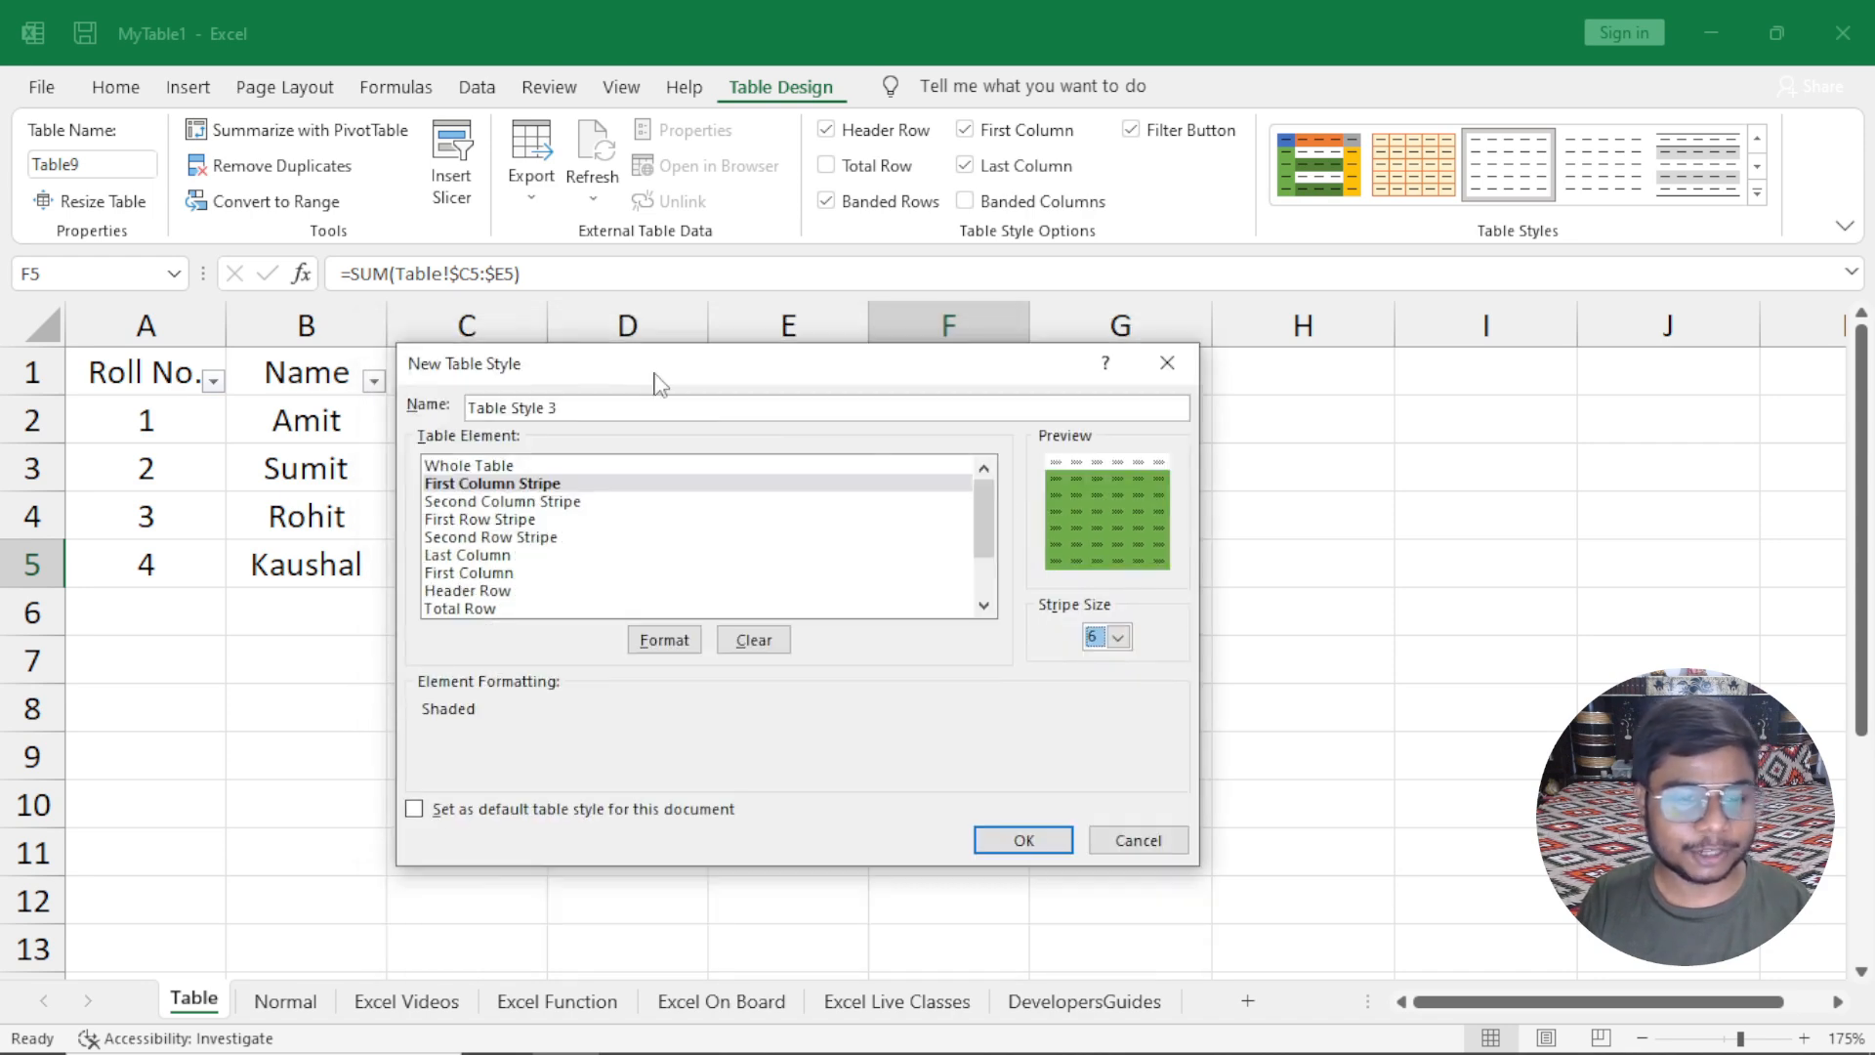
pyautogui.click(1118, 637)
pyautogui.click(1113, 681)
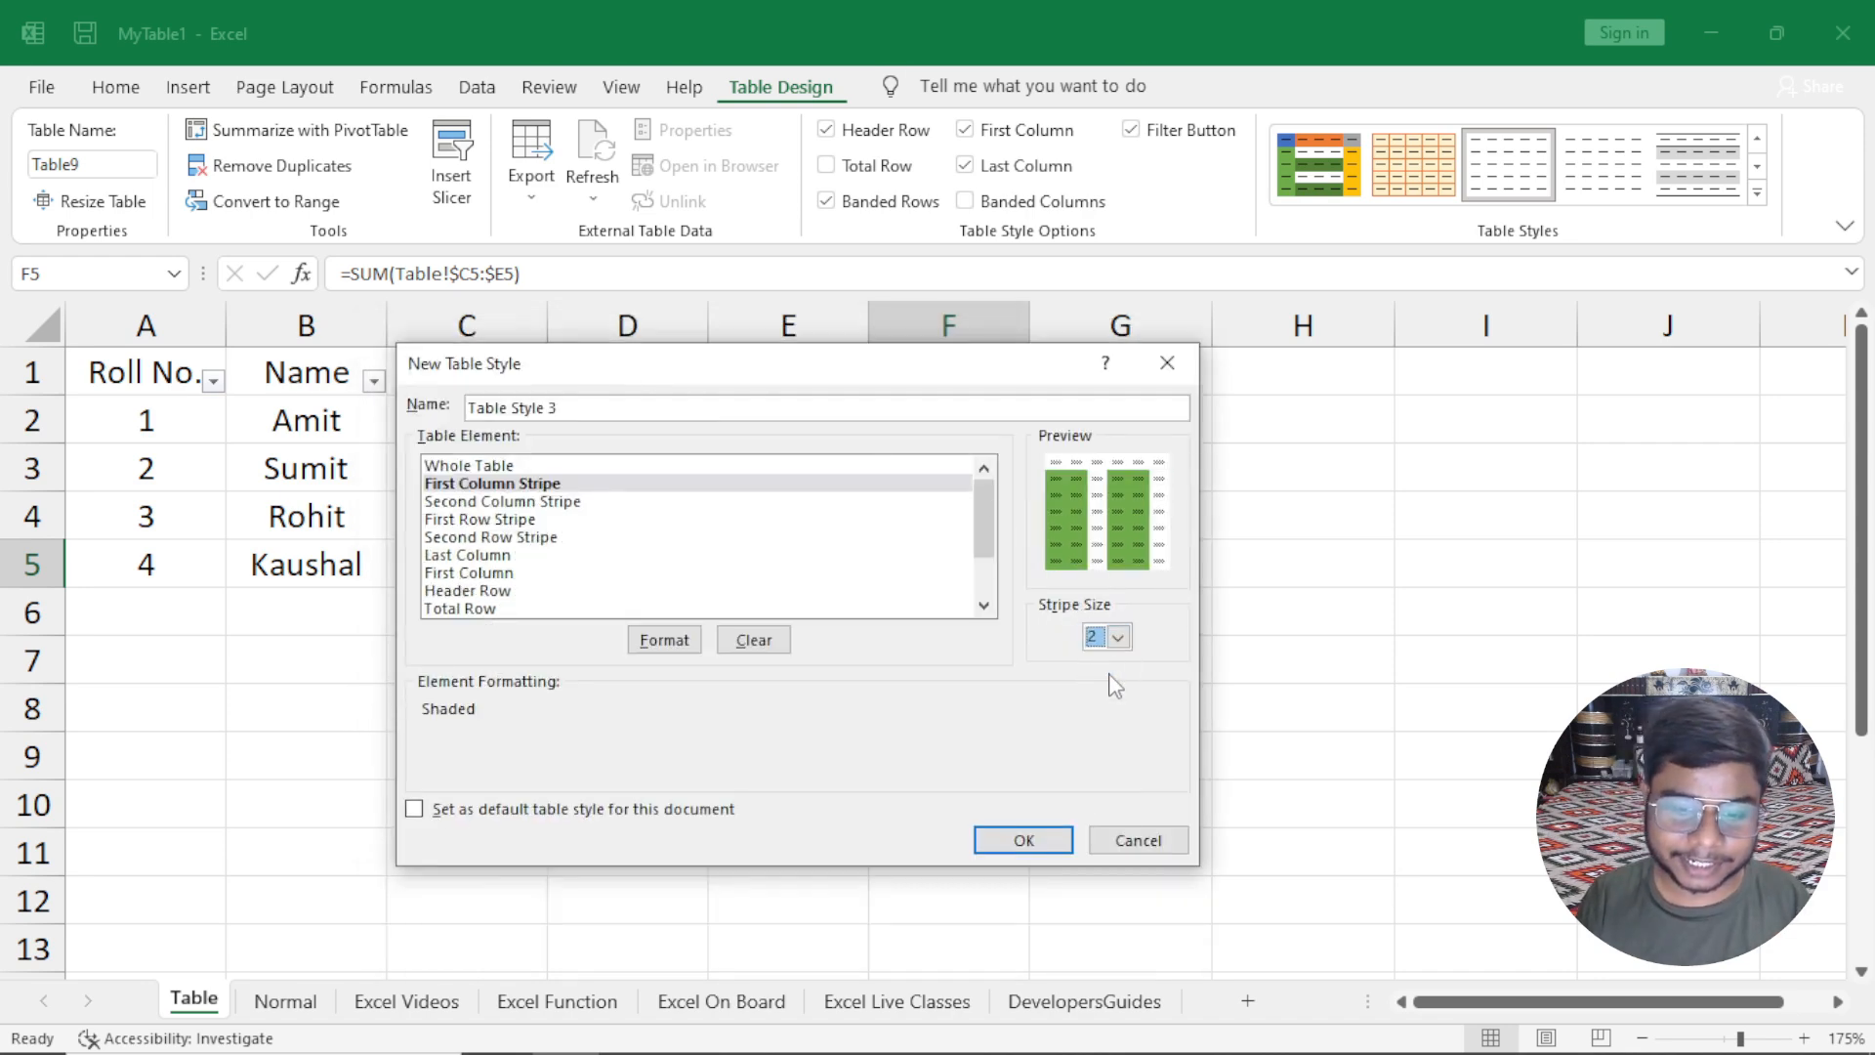
pyautogui.click(1119, 637)
pyautogui.click(1112, 664)
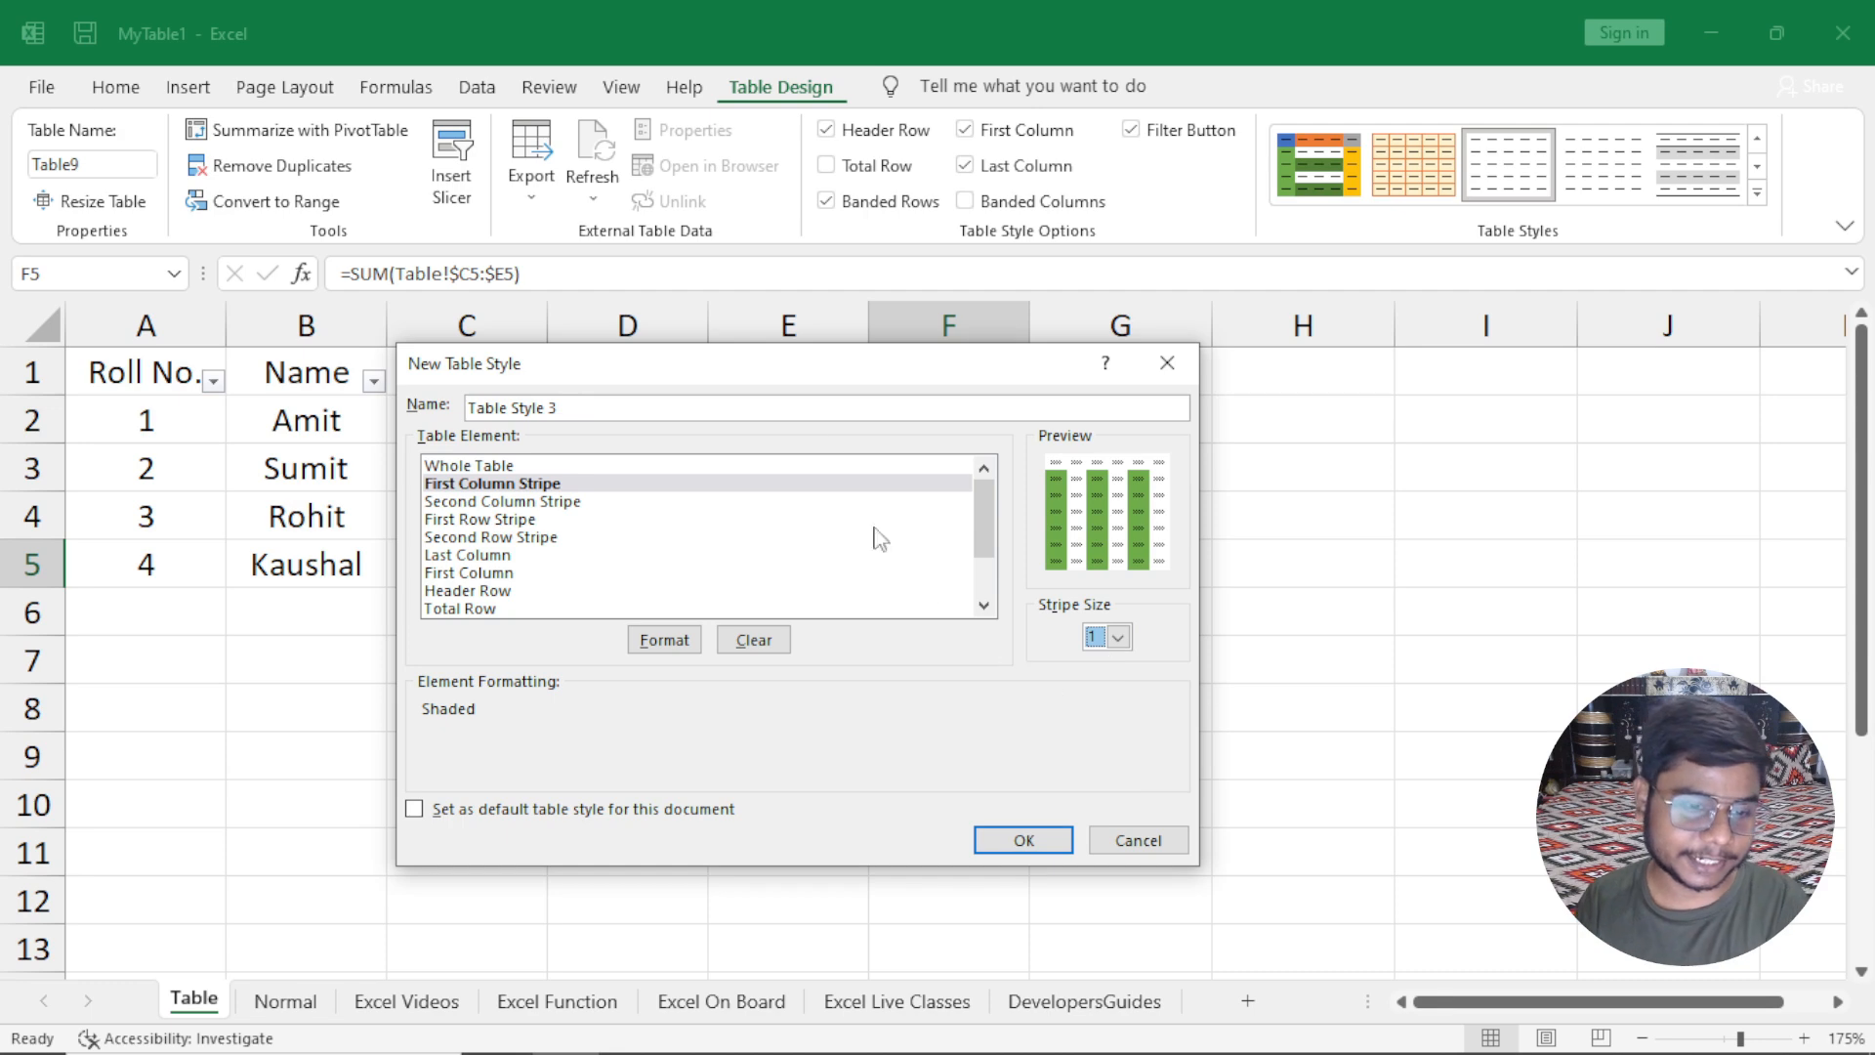
pyautogui.moveTo(852, 374); pyautogui.dragTo(1194, 268)
pyautogui.click(1094, 534)
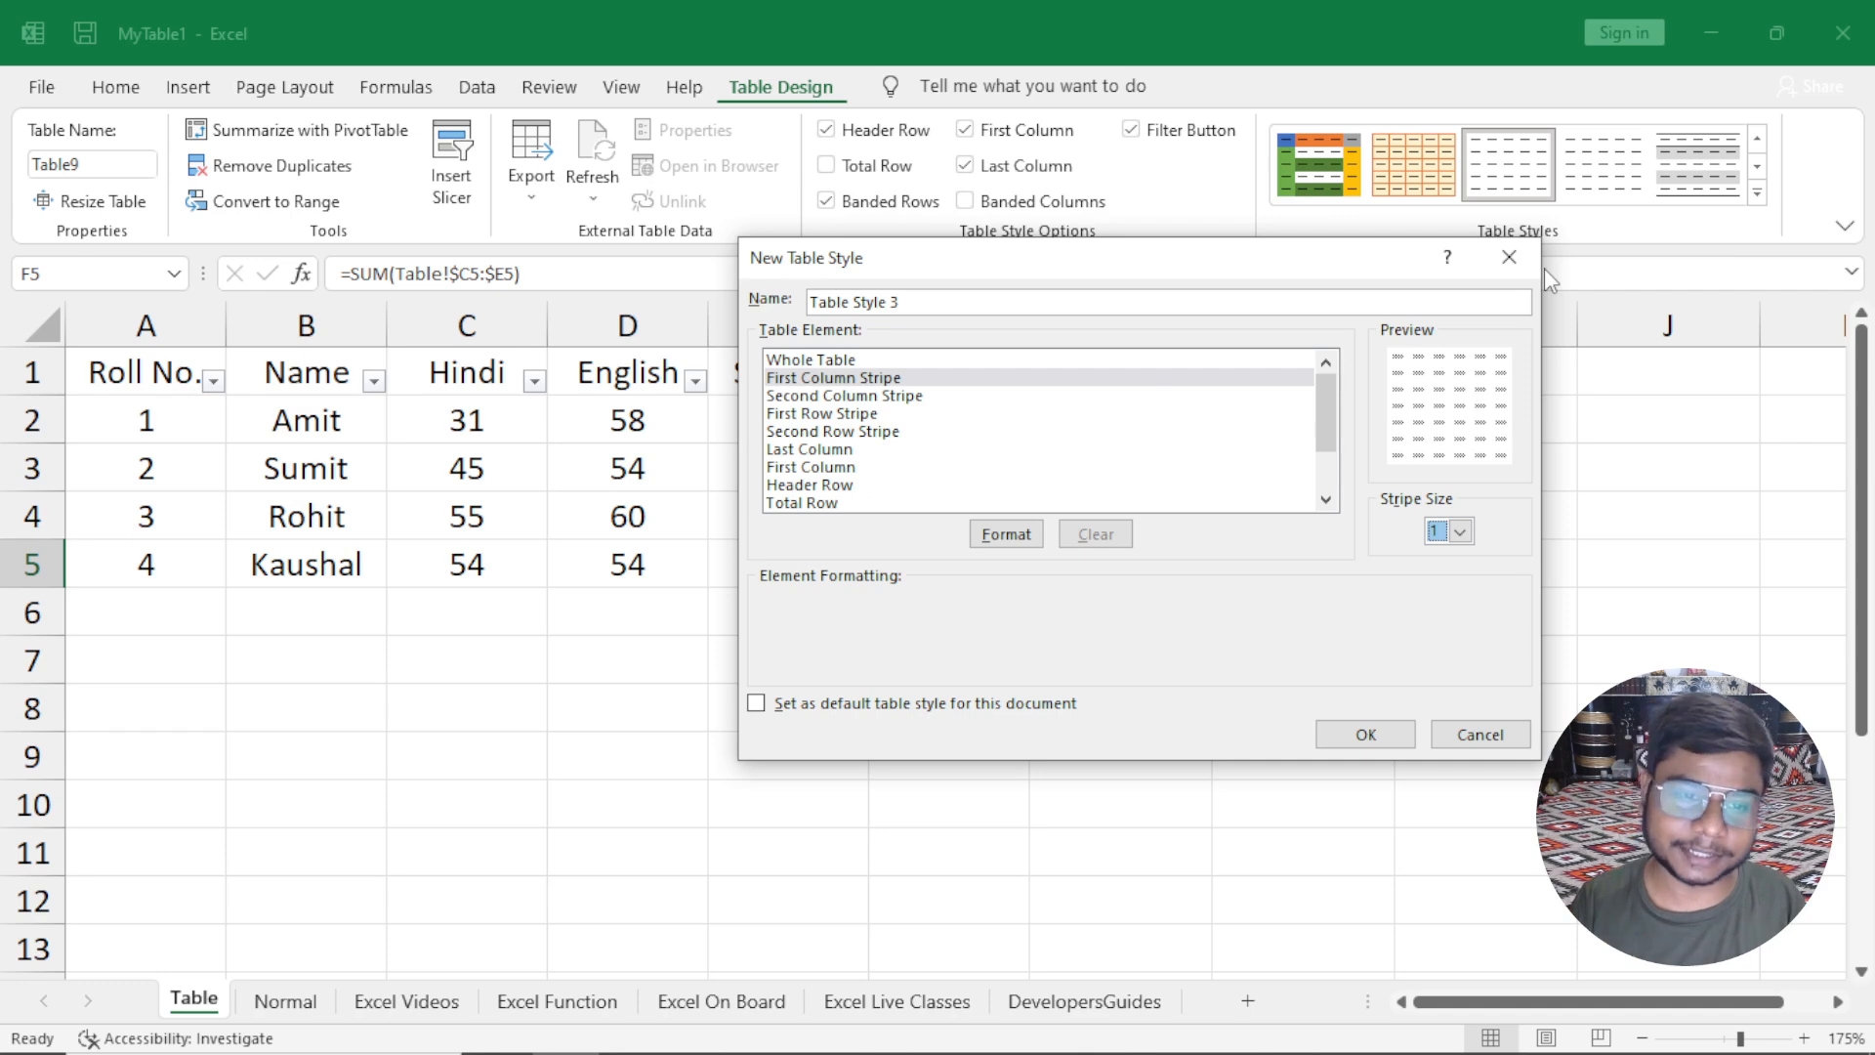
# Set the Whole Table element's font to orange and italic in the new table style.
pyautogui.click(783, 362)
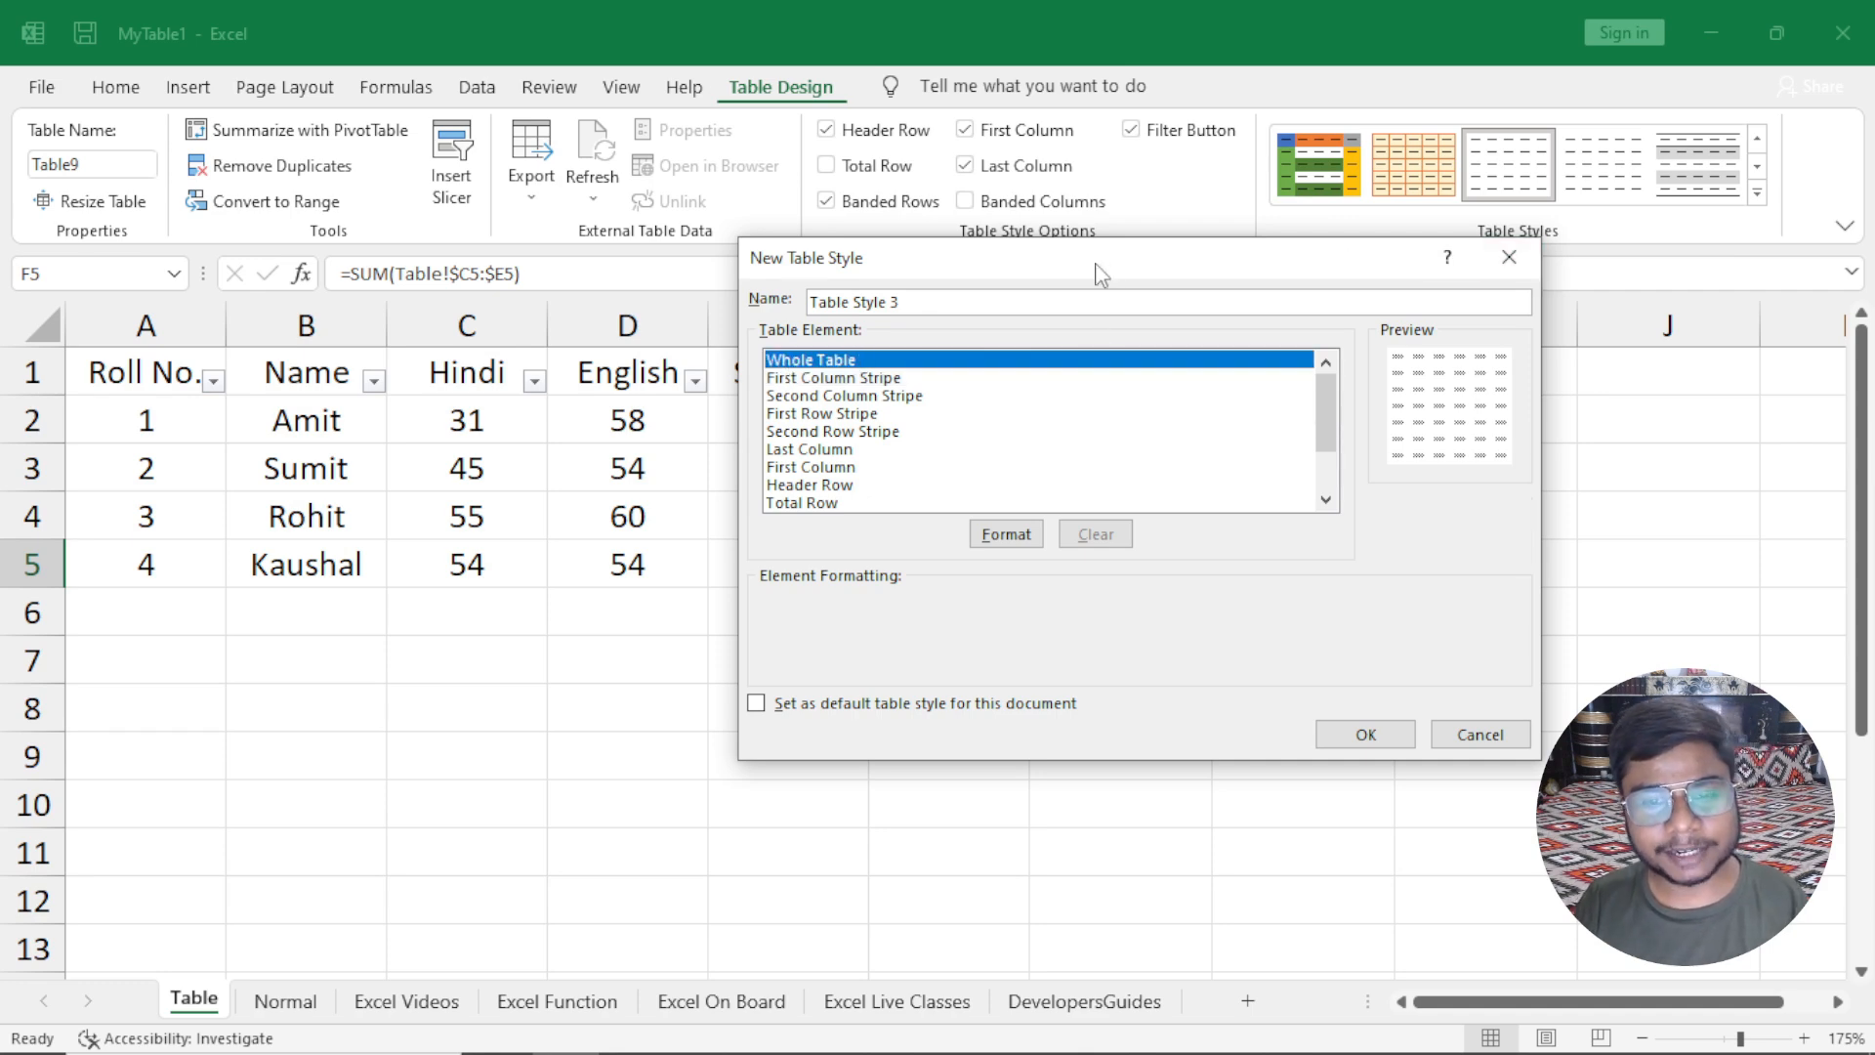
pyautogui.moveTo(1101, 273); pyautogui.dragTo(1020, 293)
pyautogui.click(943, 552)
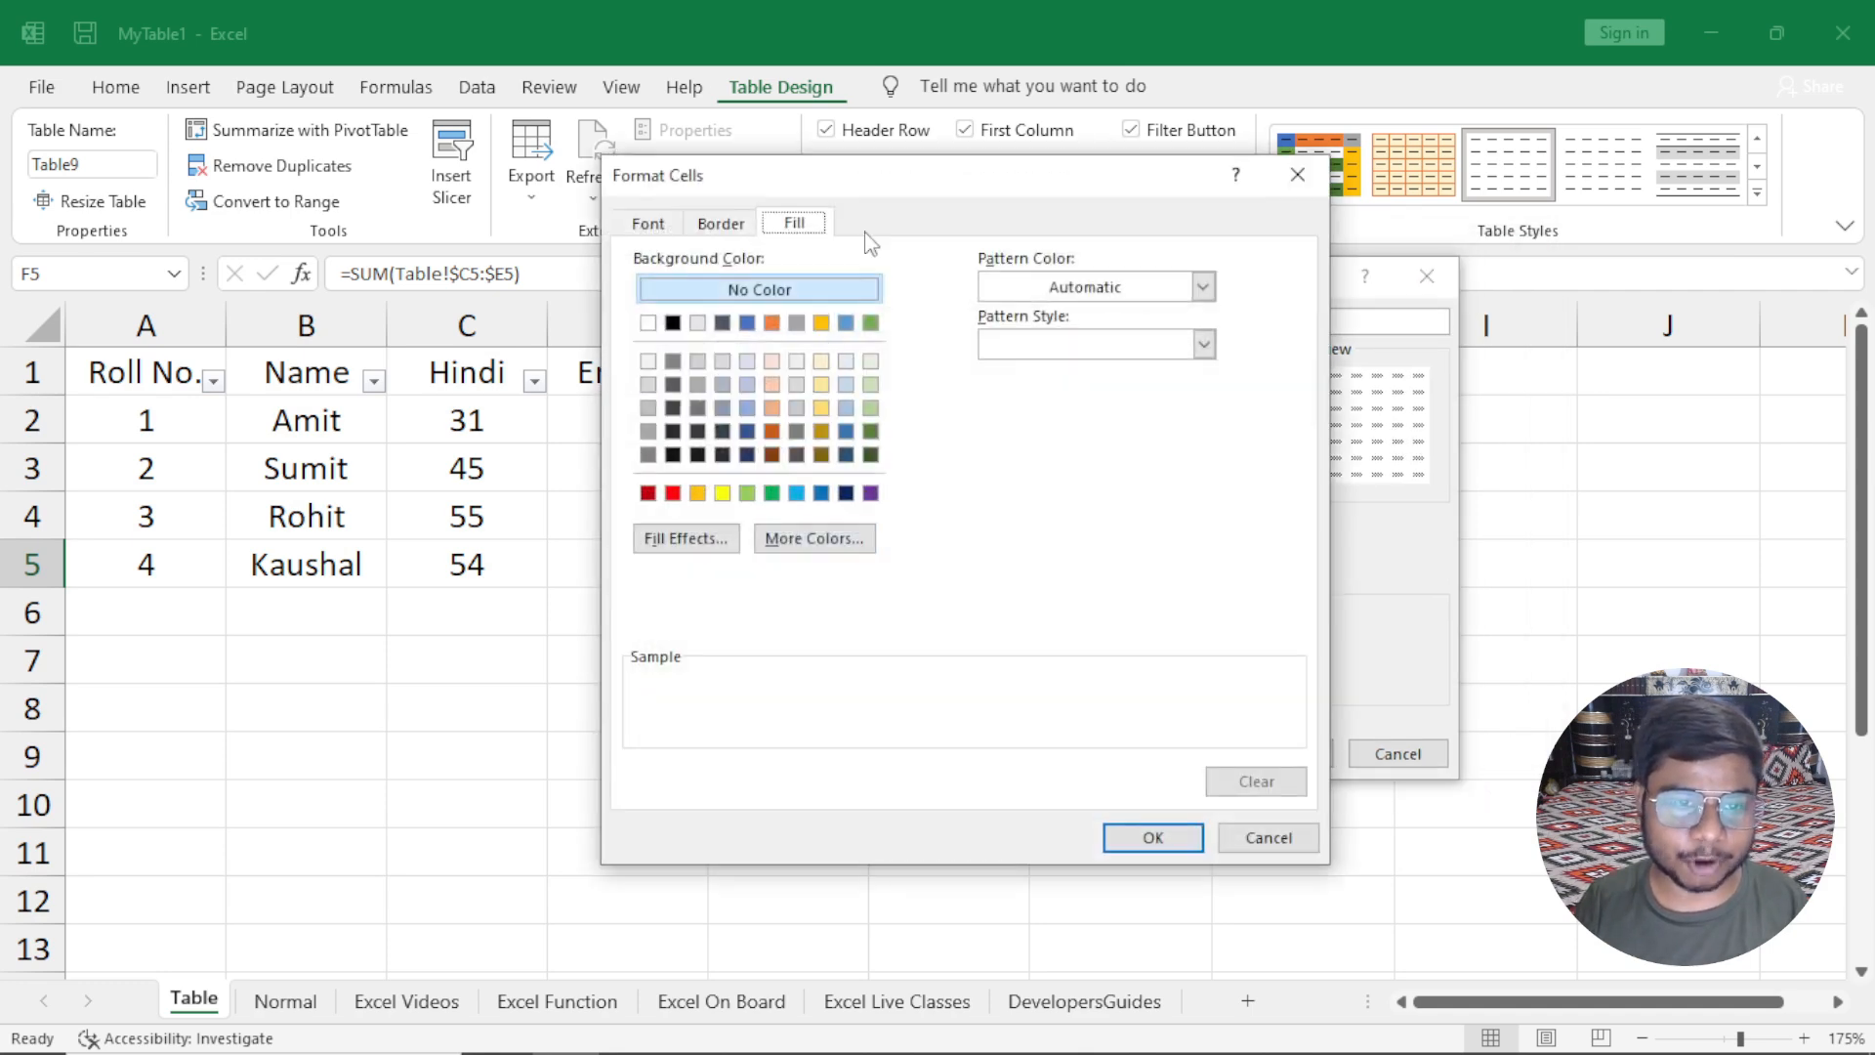
pyautogui.moveTo(874, 195); pyautogui.dragTo(839, 249)
pyautogui.click(589, 292)
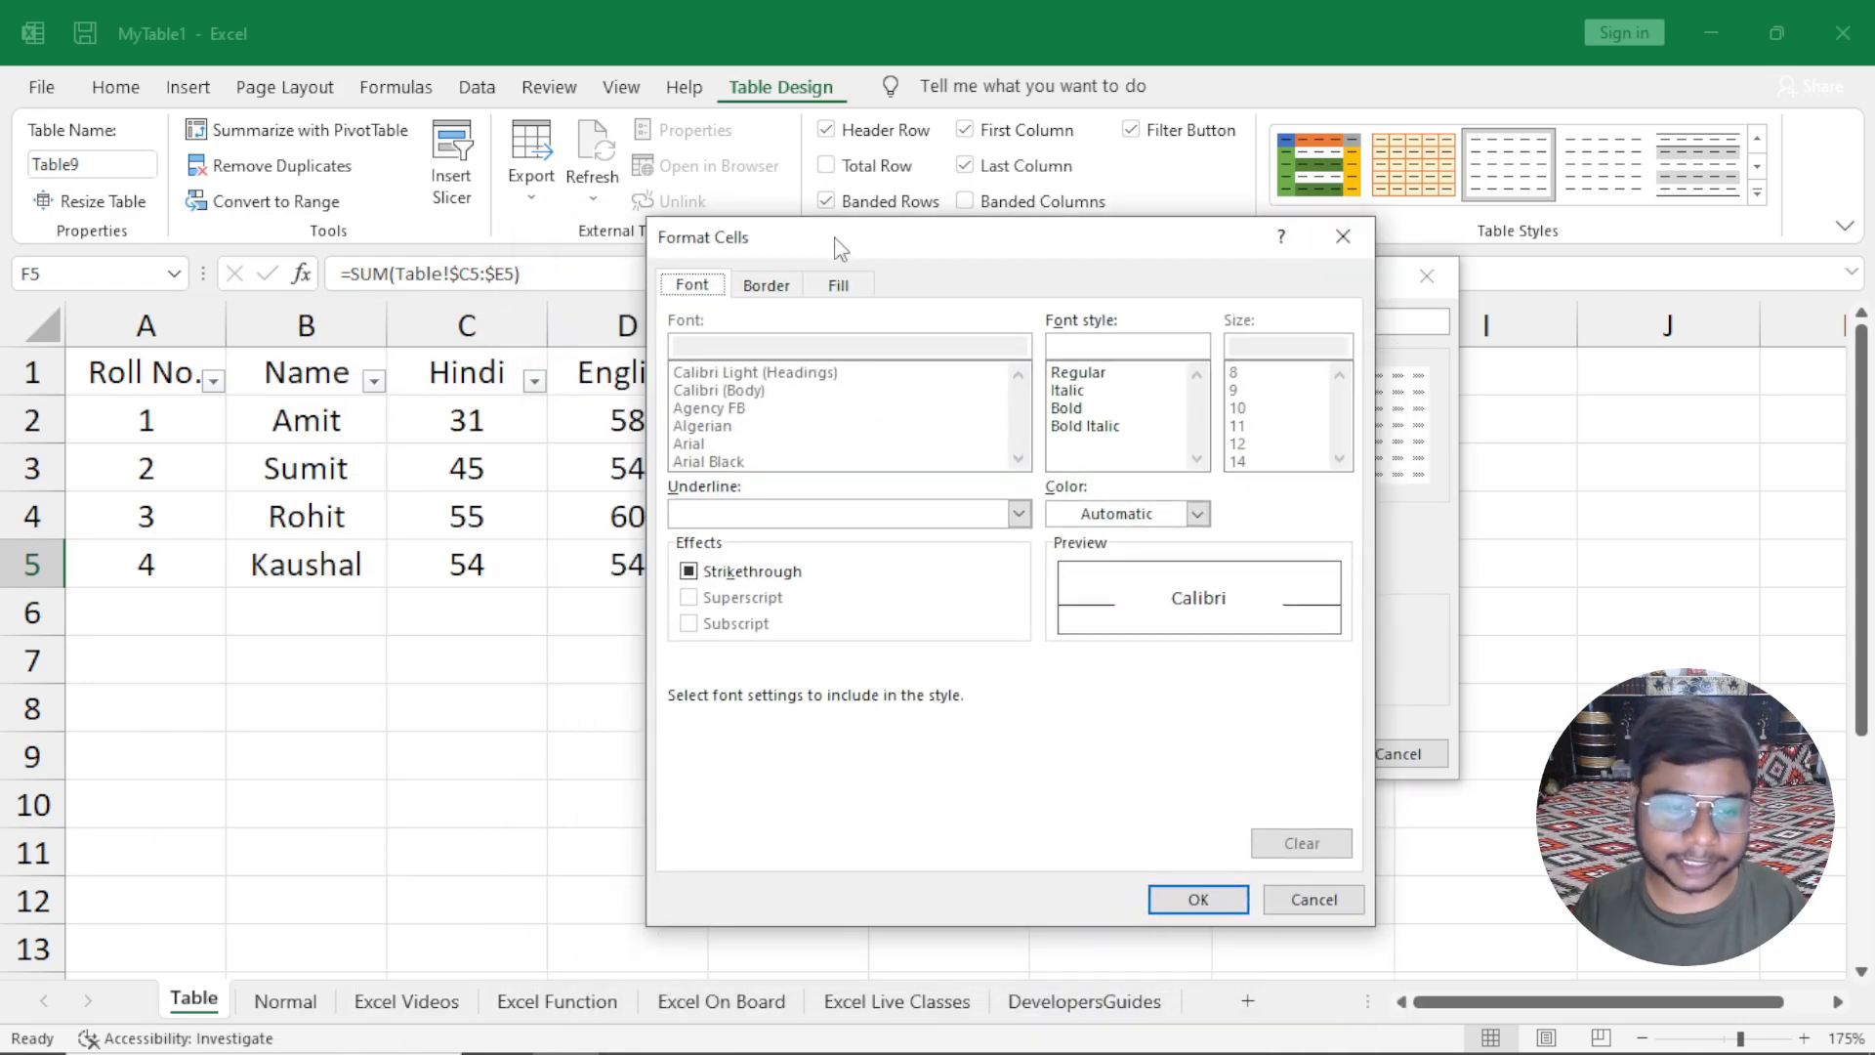
pyautogui.click(1197, 514)
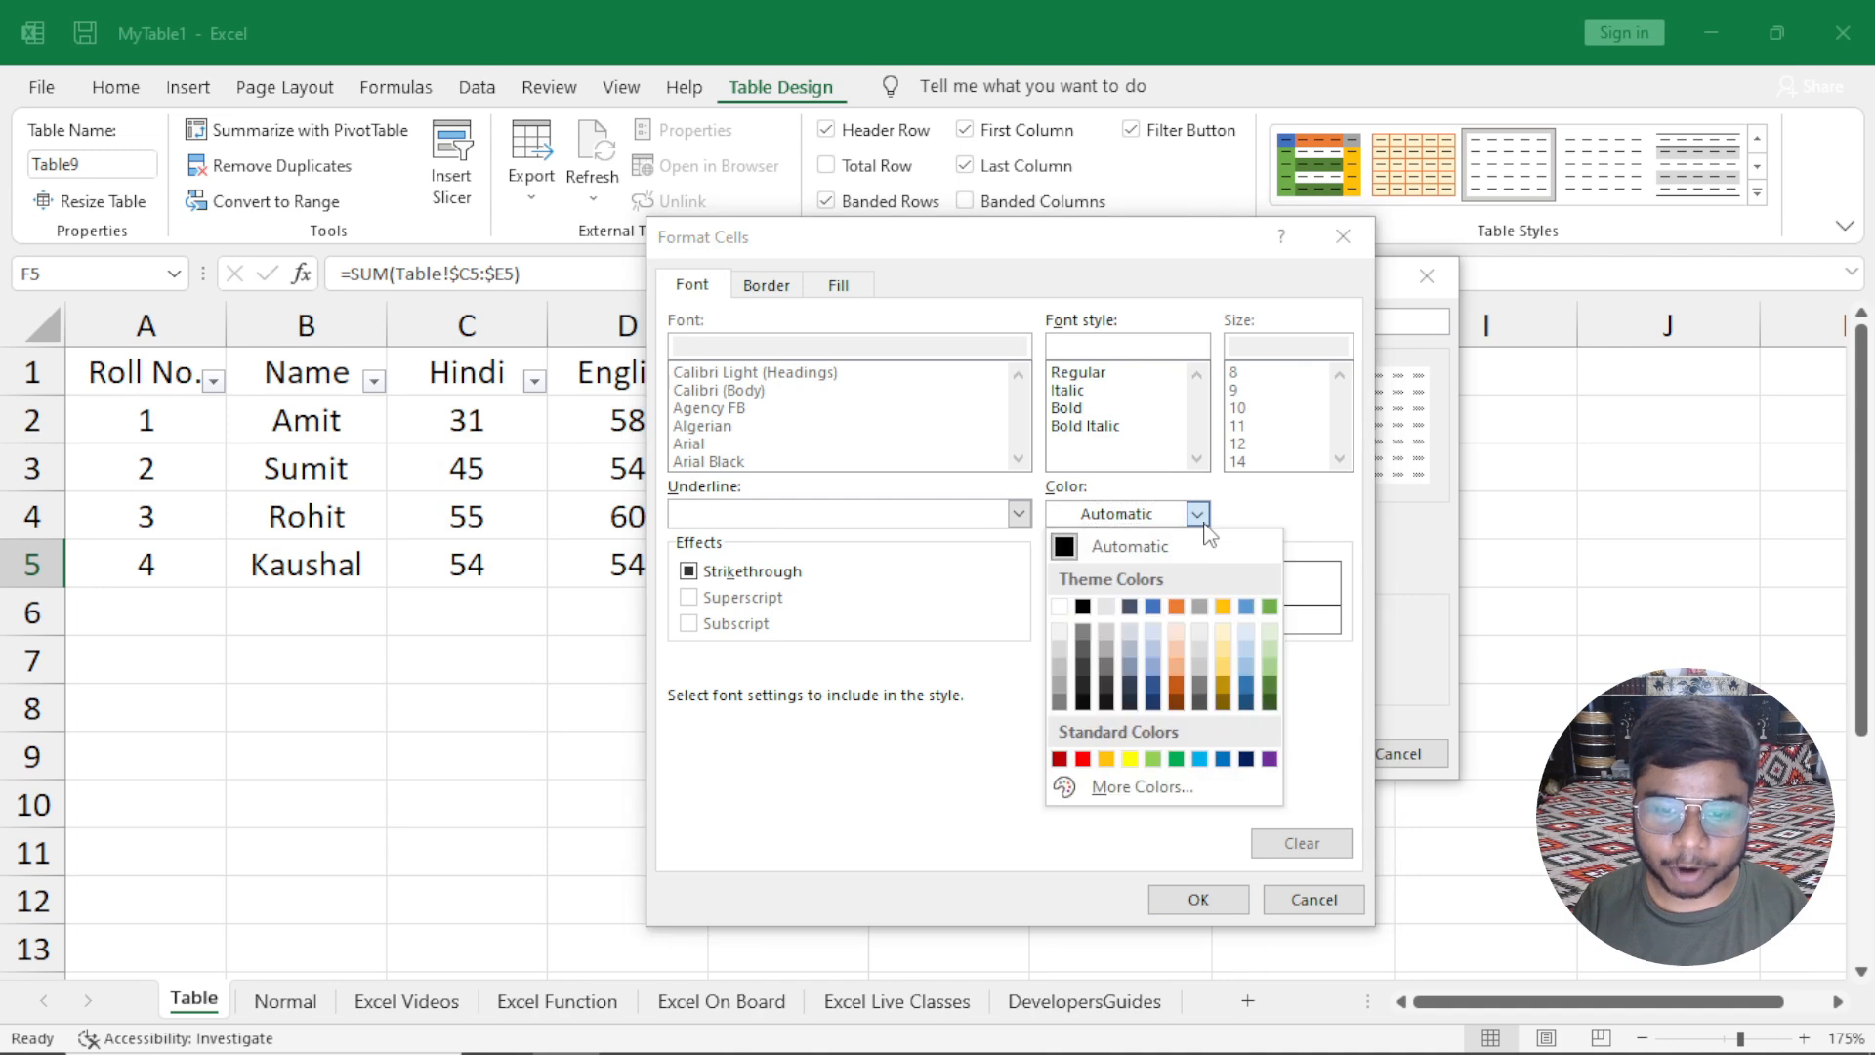
pyautogui.click(1177, 608)
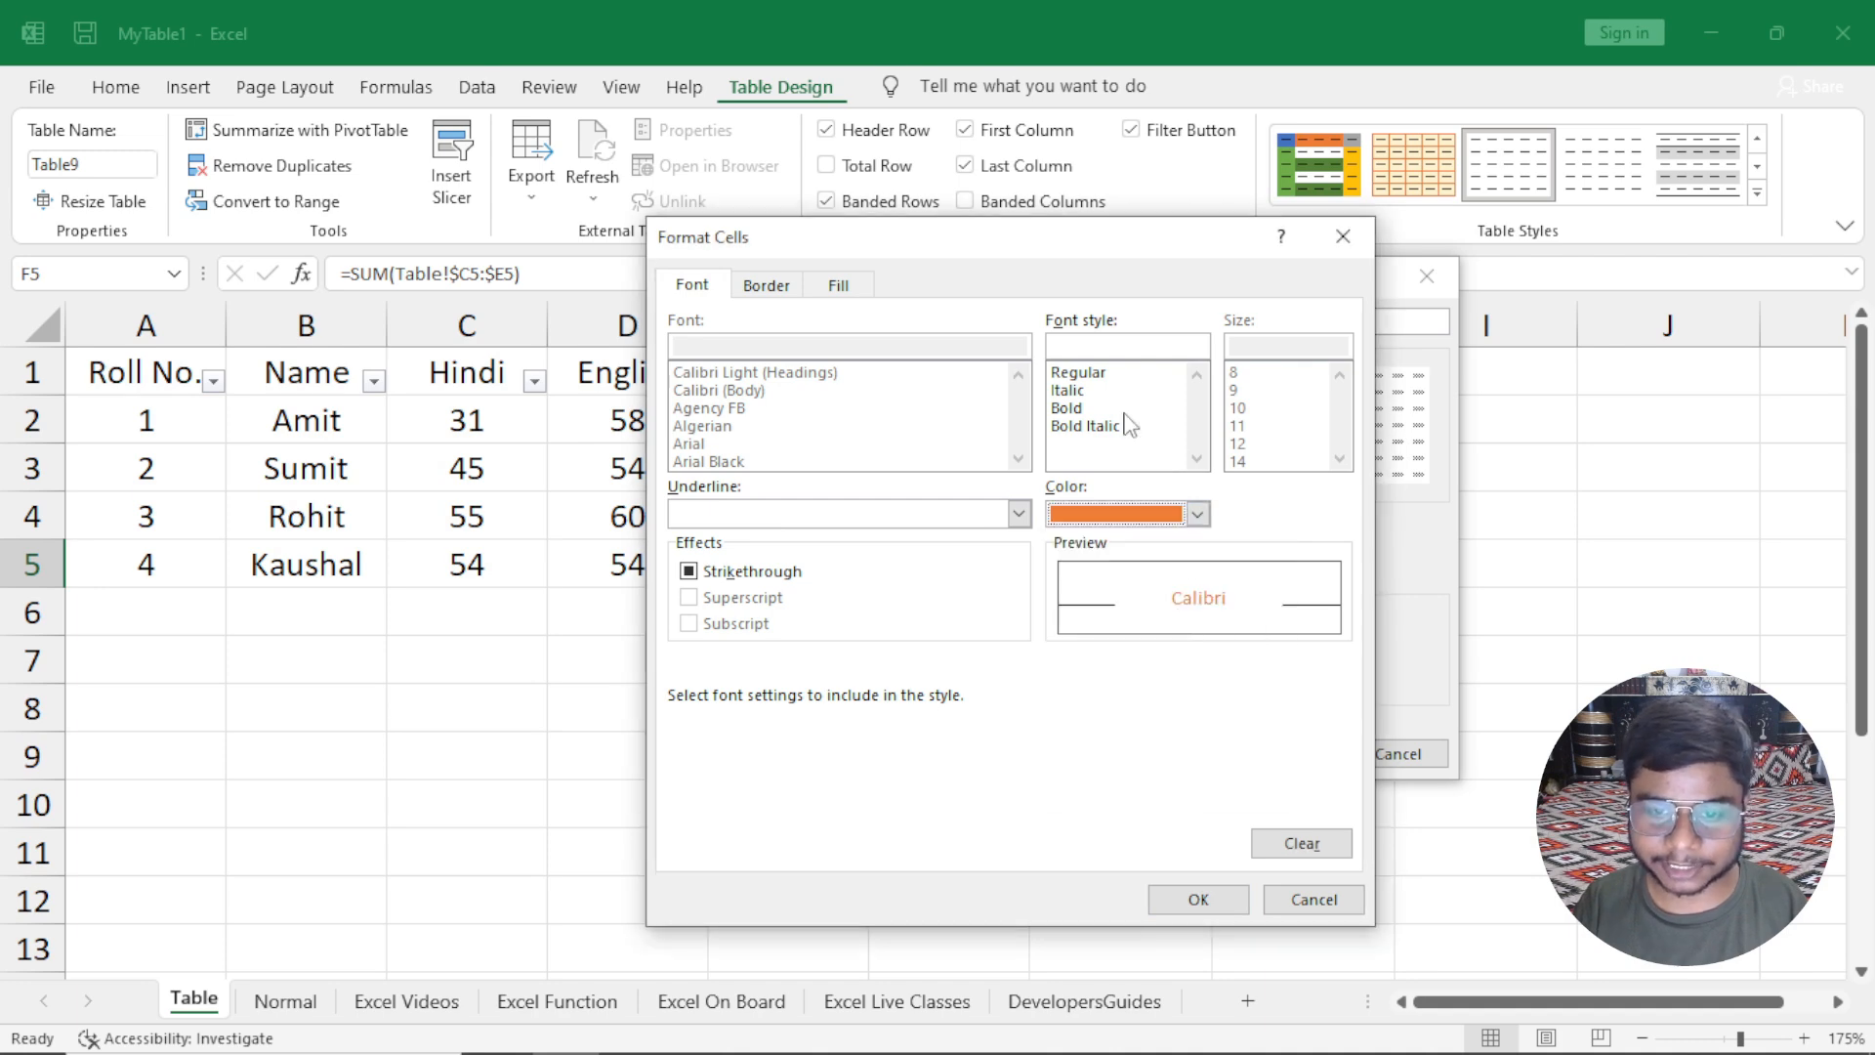
pyautogui.click(1069, 390)
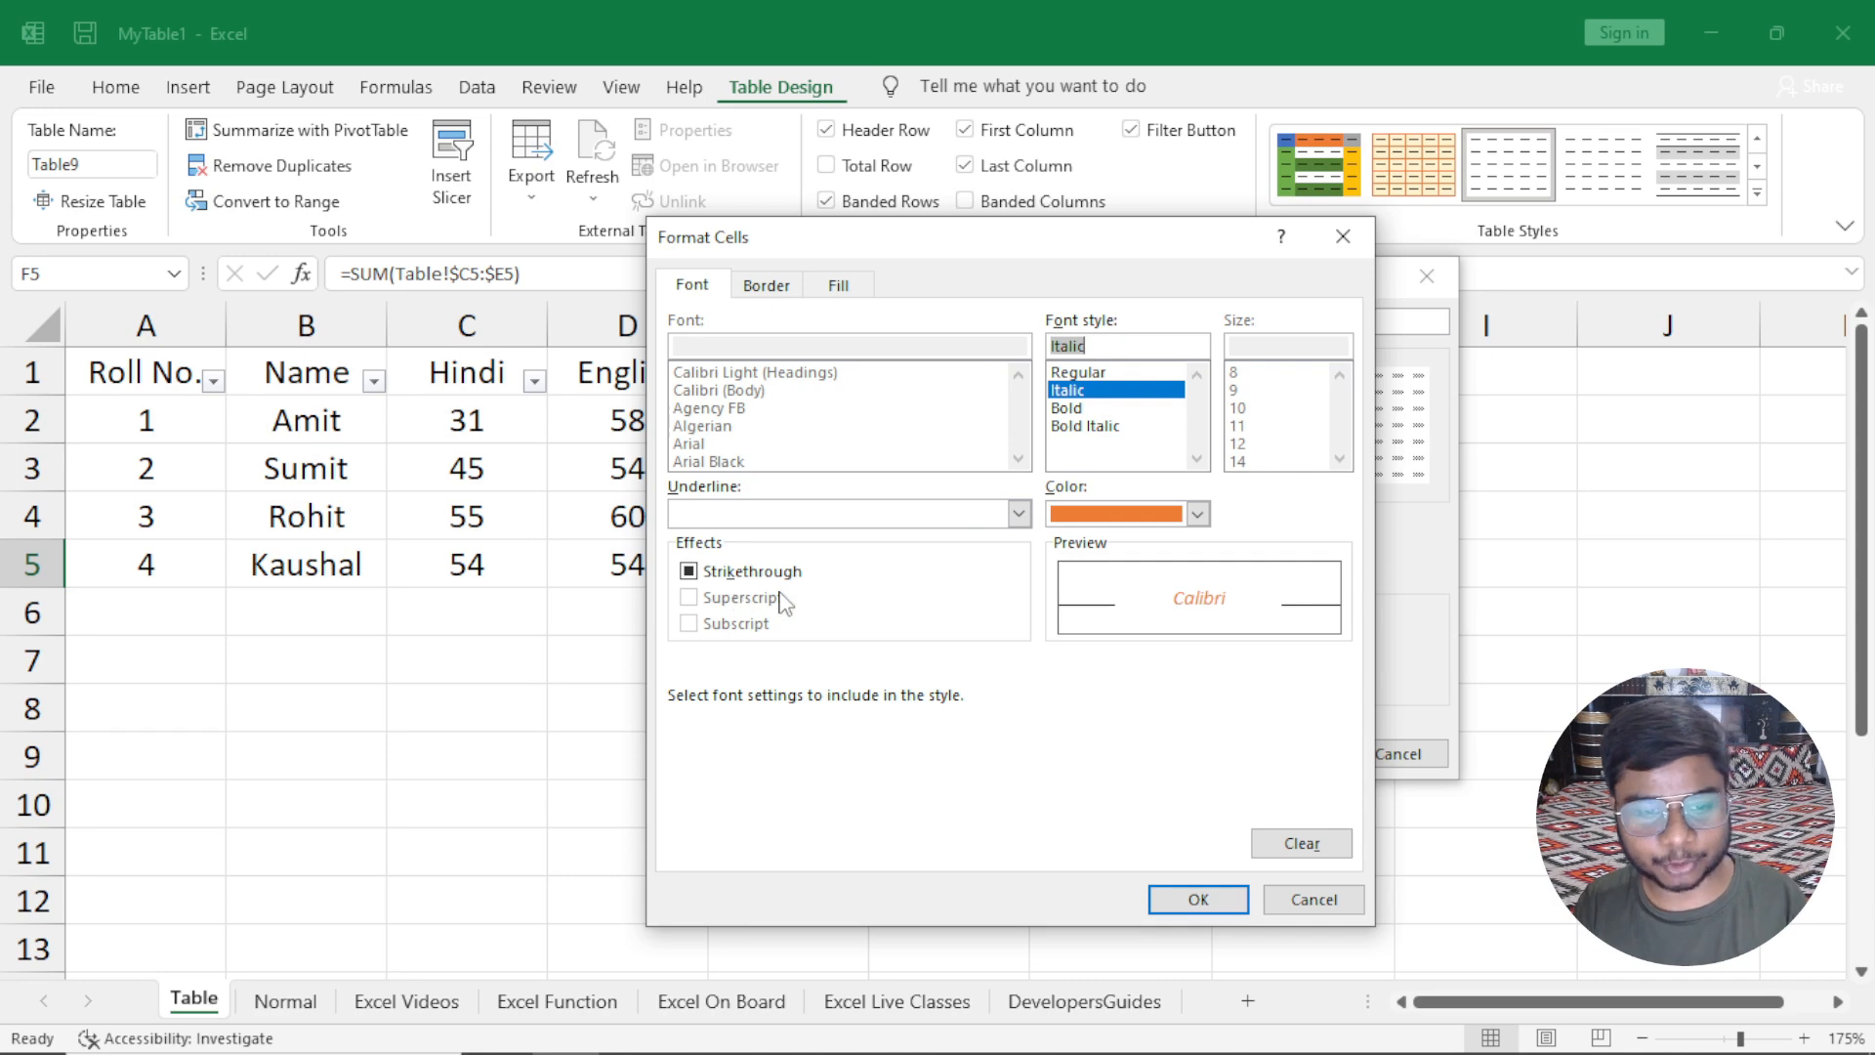
pyautogui.click(1018, 514)
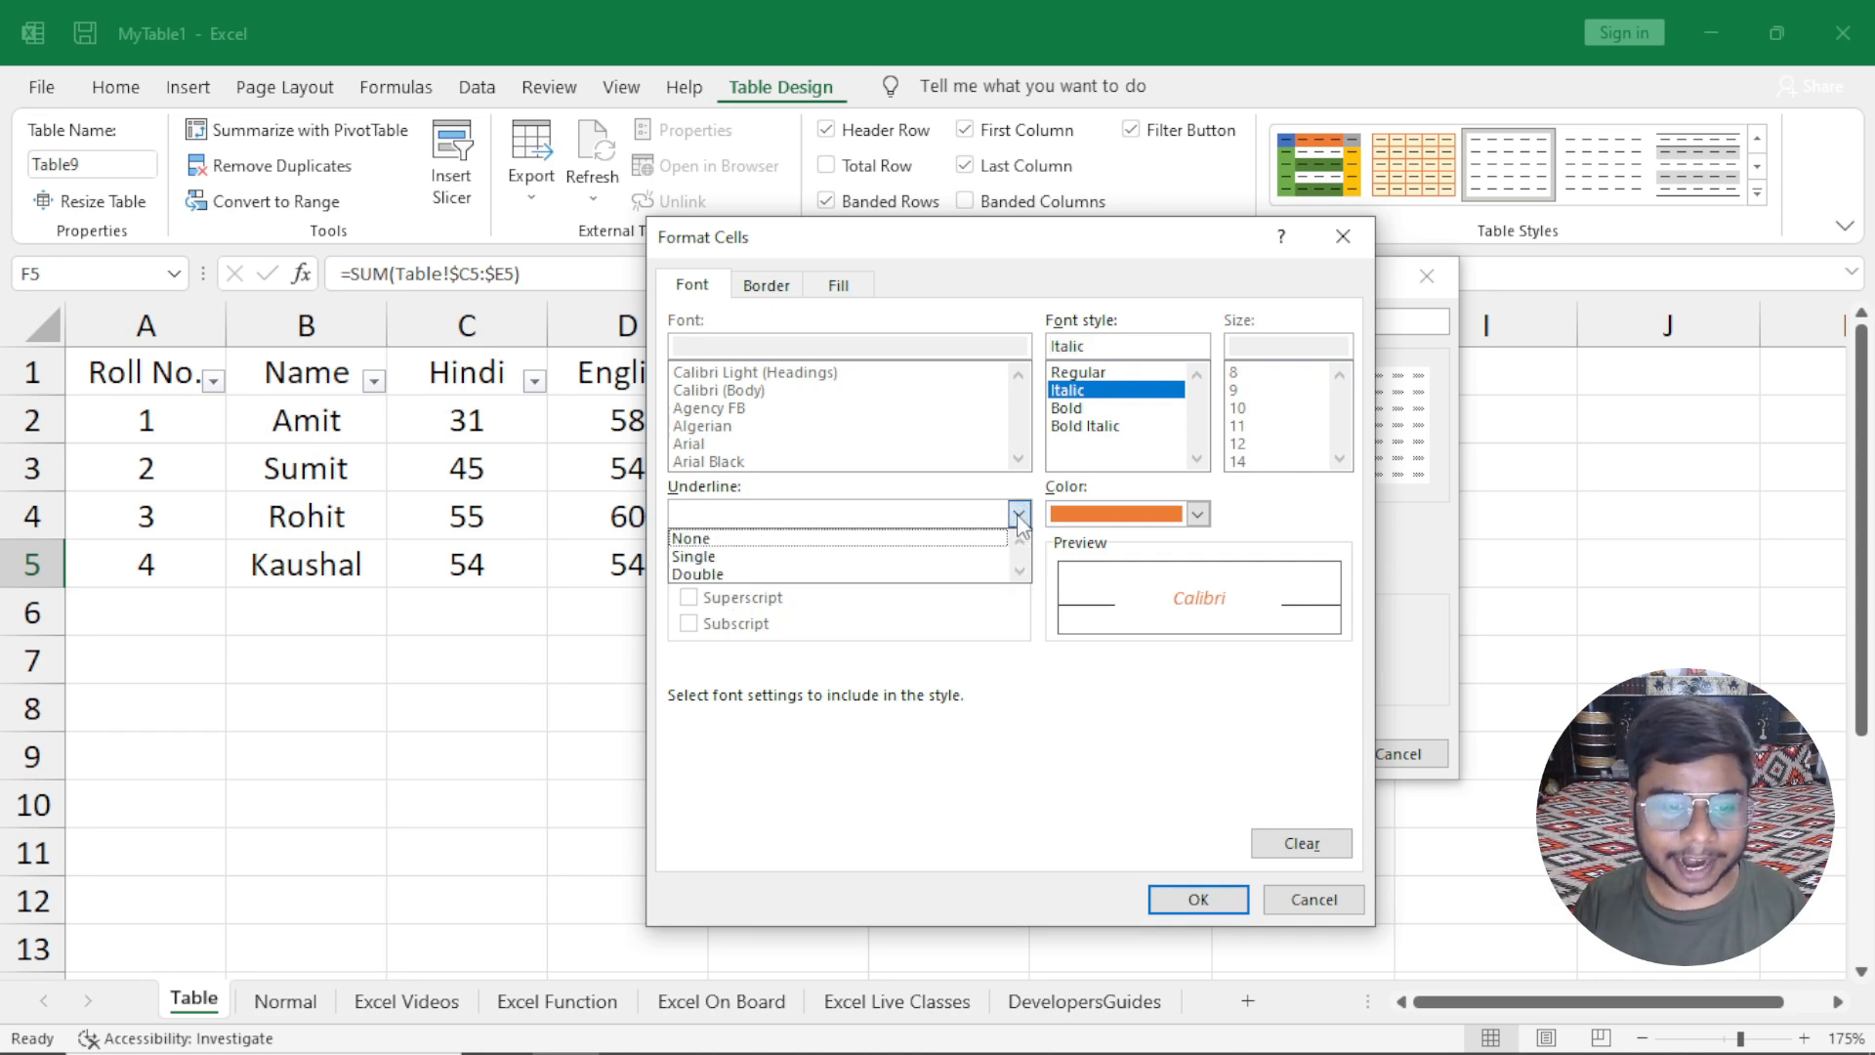
pyautogui.click(1019, 513)
# Give the Whole Table element blue dash-dotted outline and inside borders in the new table style.
pyautogui.click(752, 285)
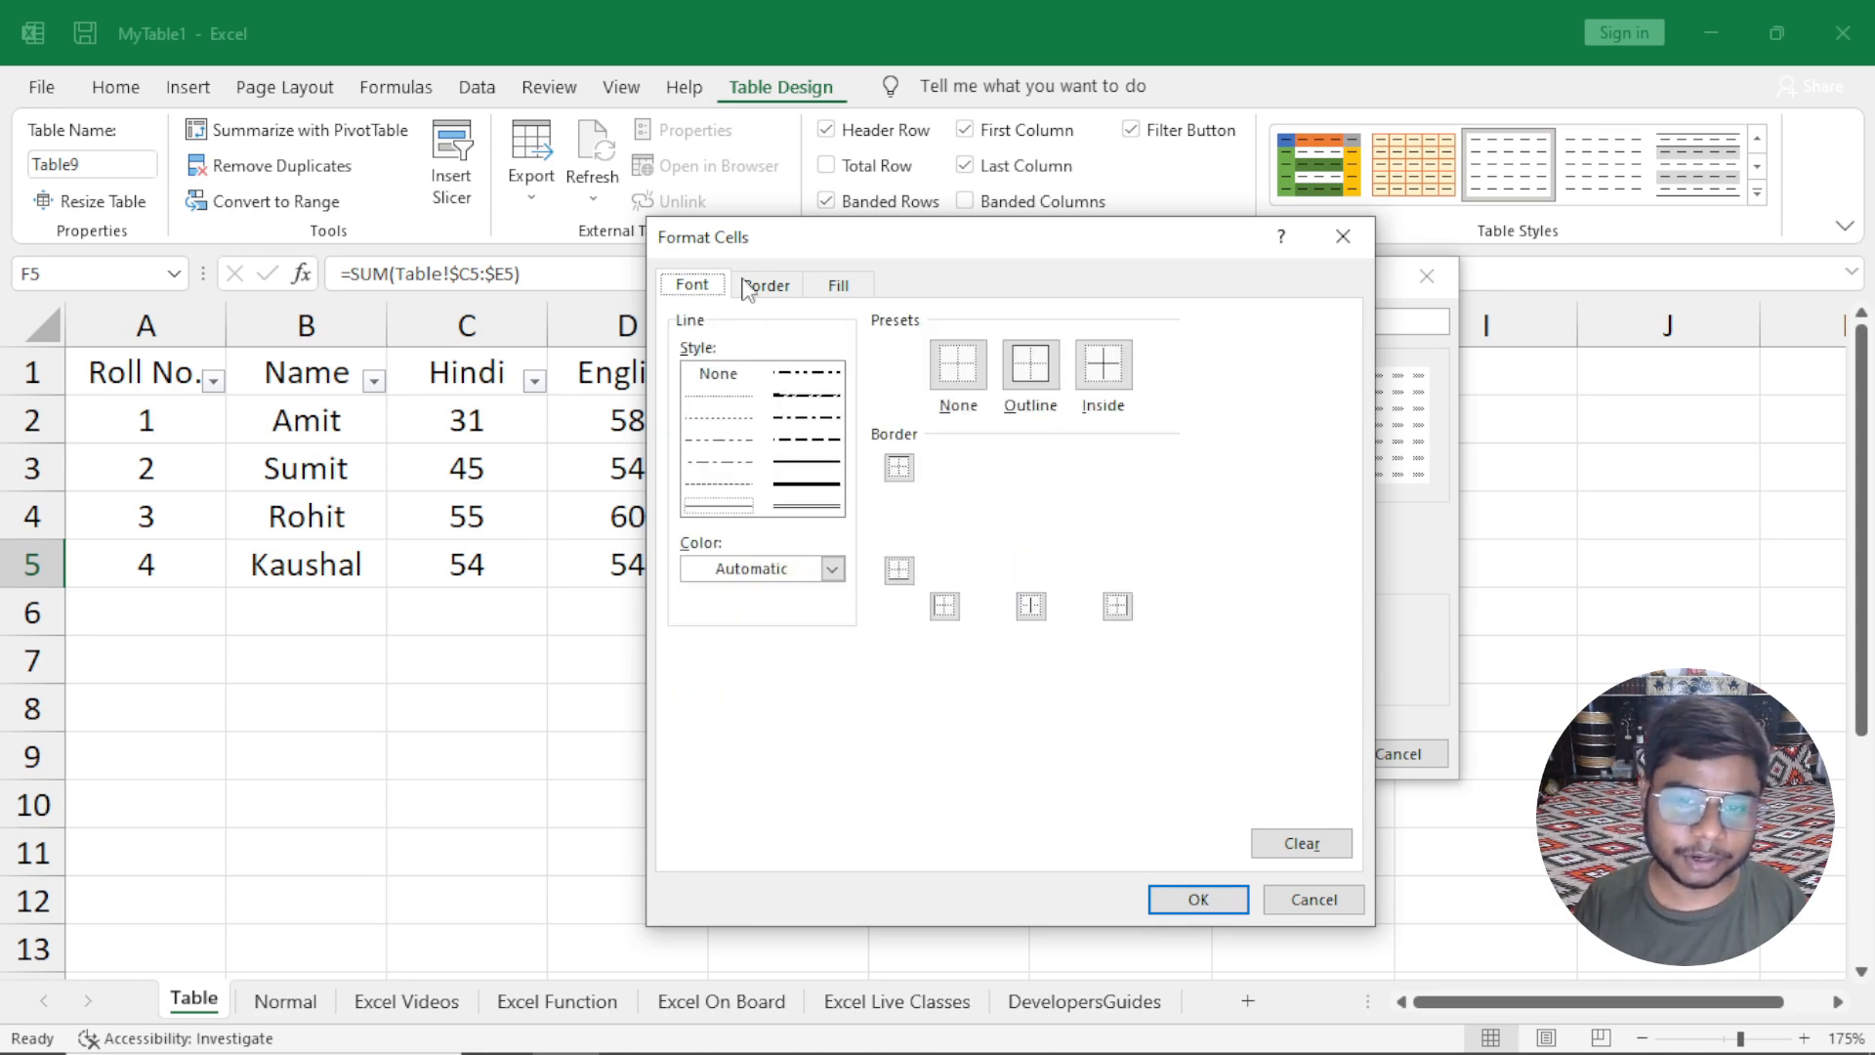
pyautogui.click(816, 399)
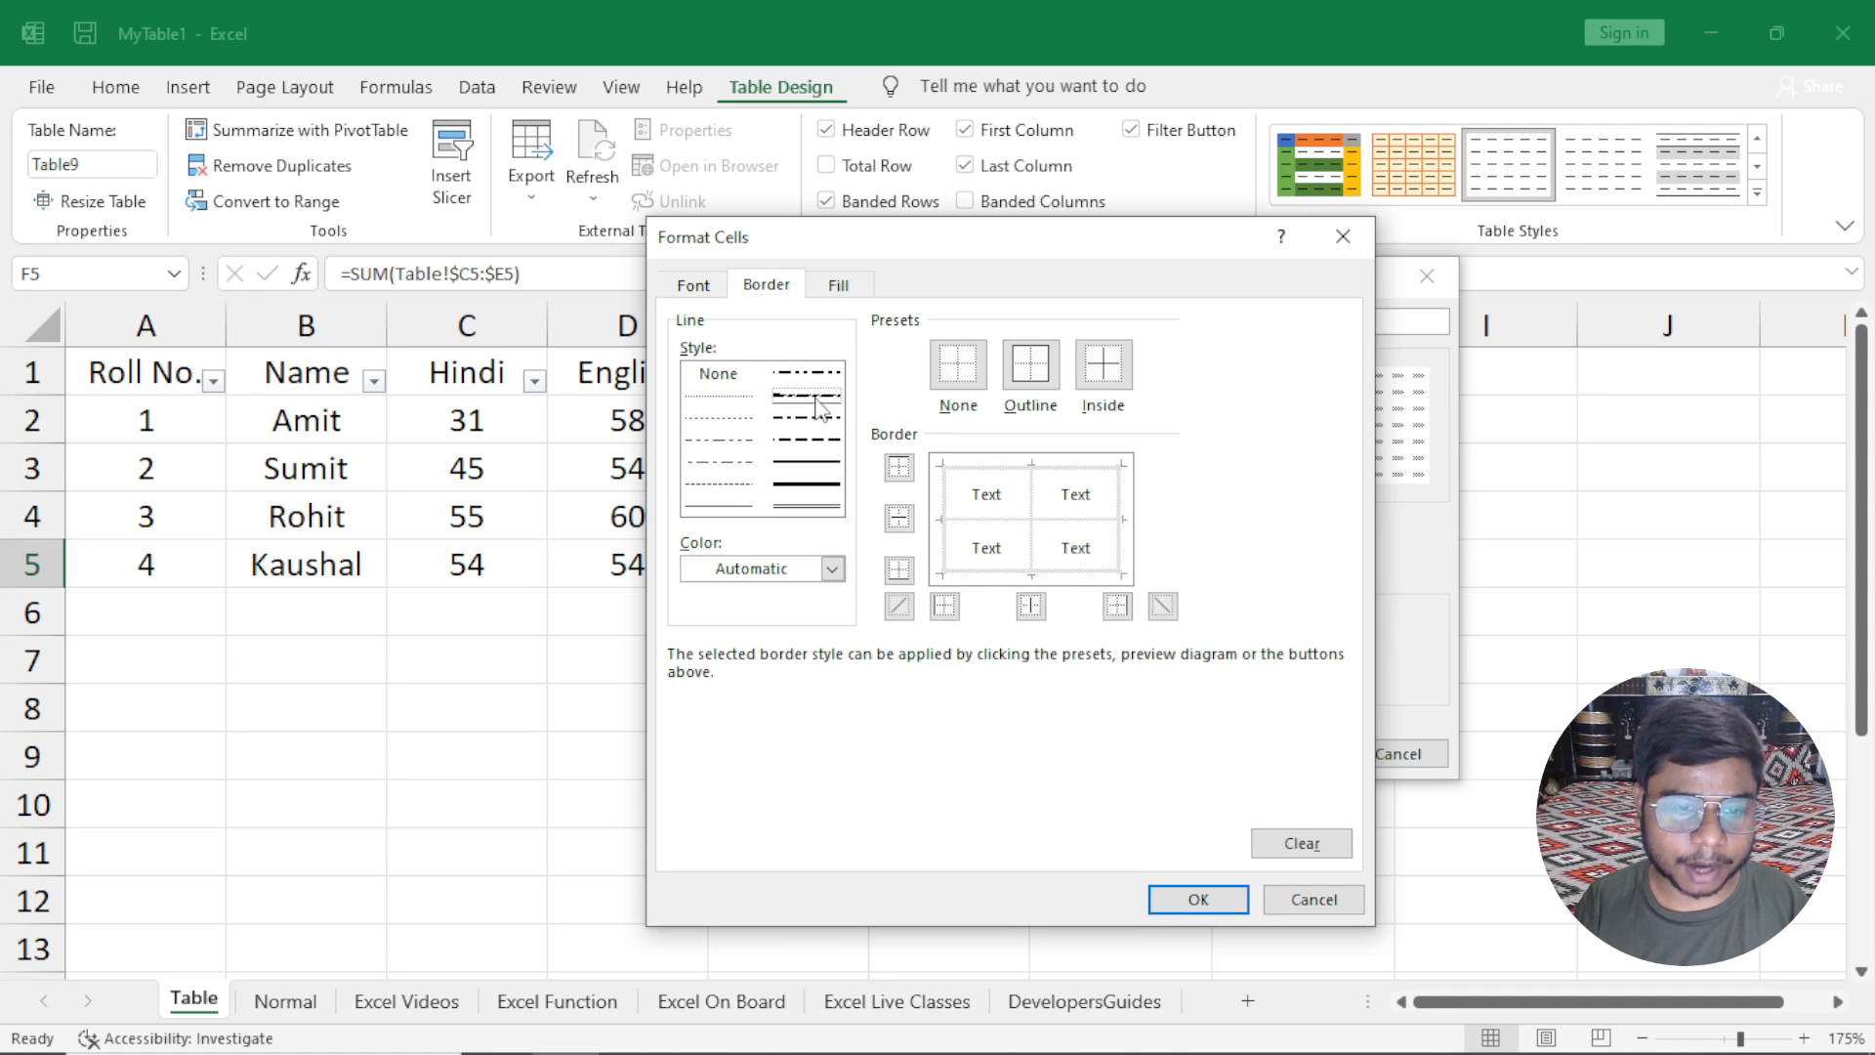
pyautogui.click(825, 379)
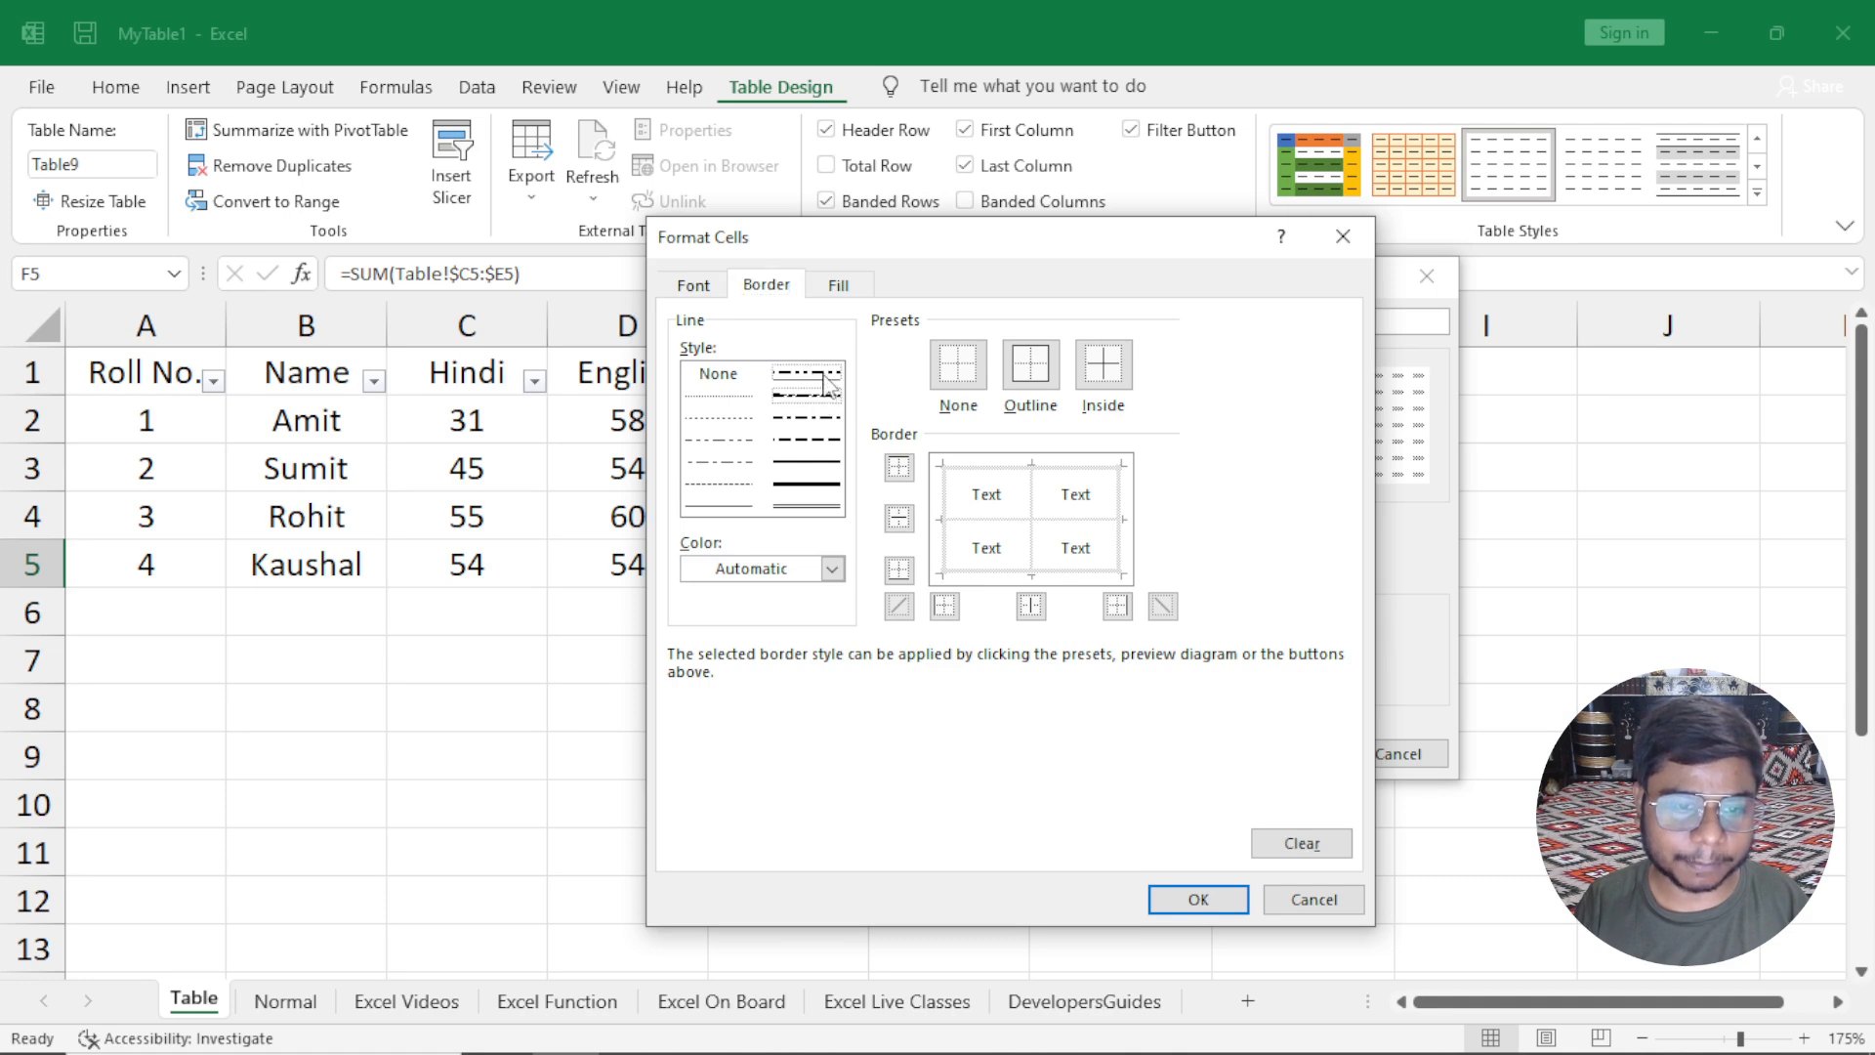
pyautogui.click(832, 568)
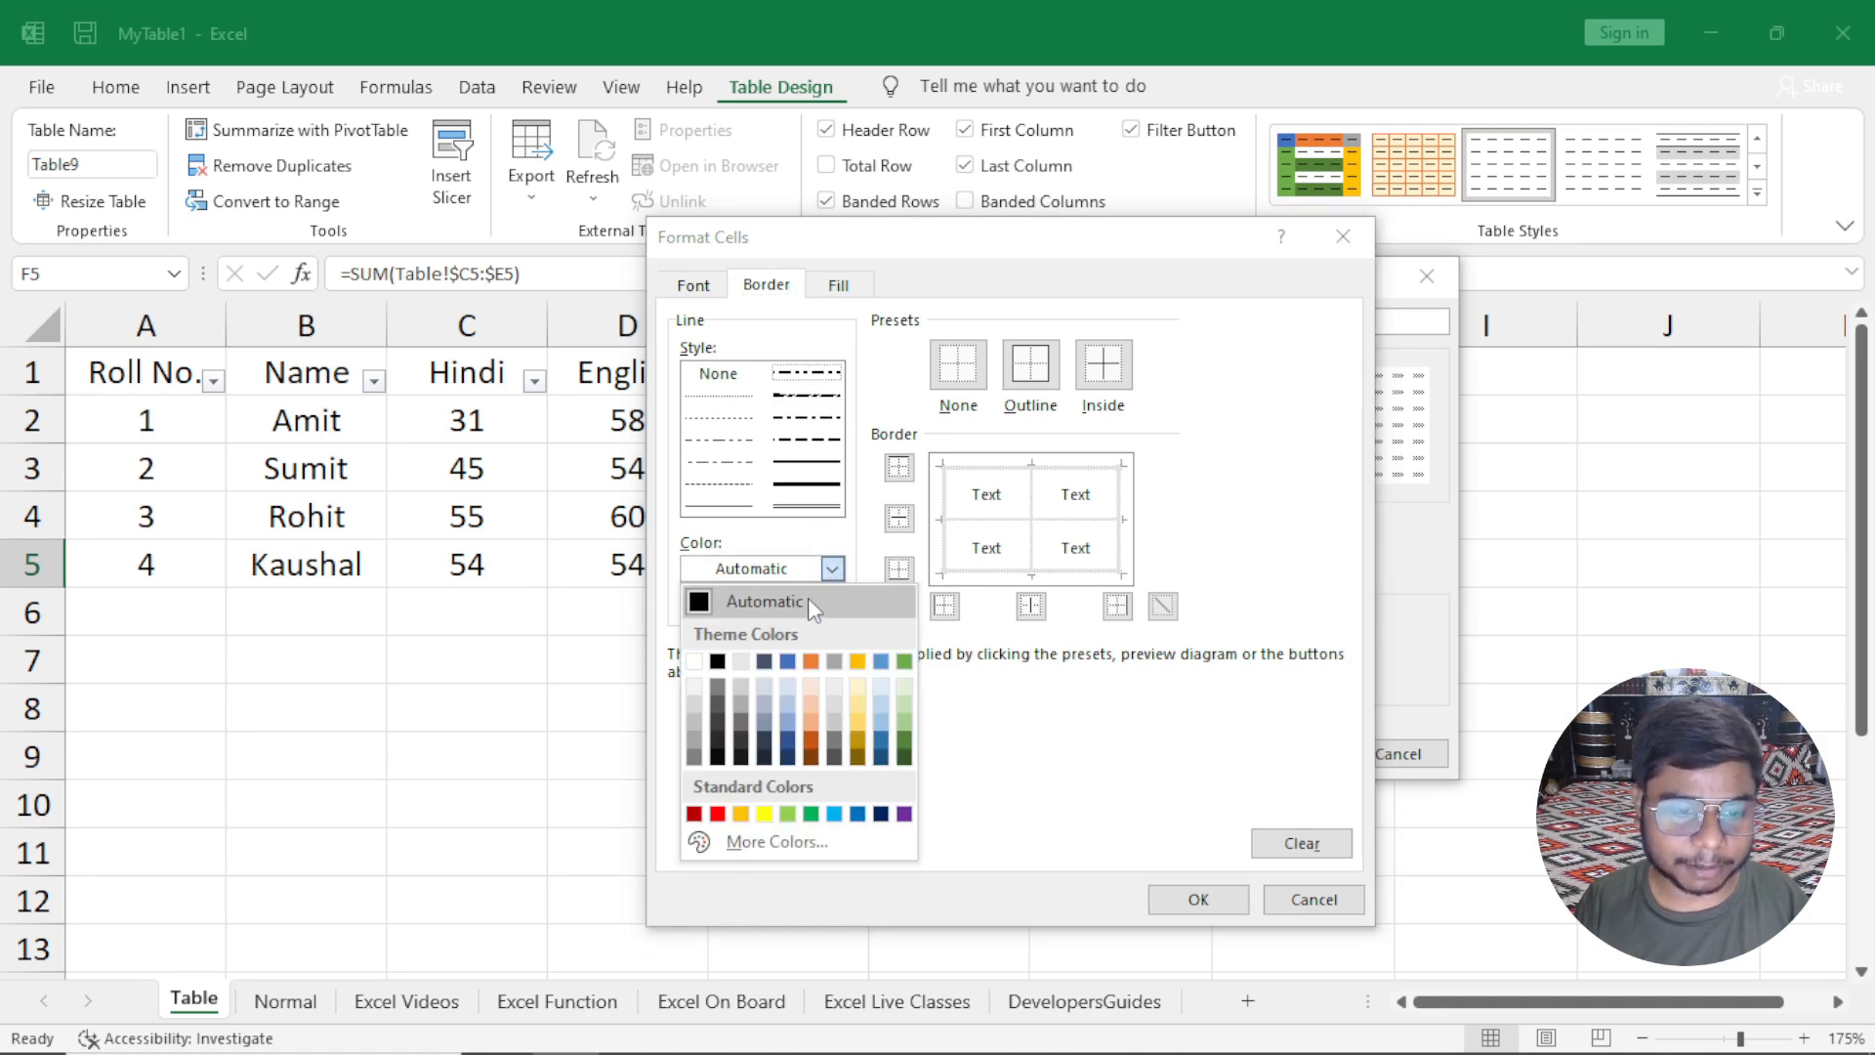
pyautogui.click(881, 662)
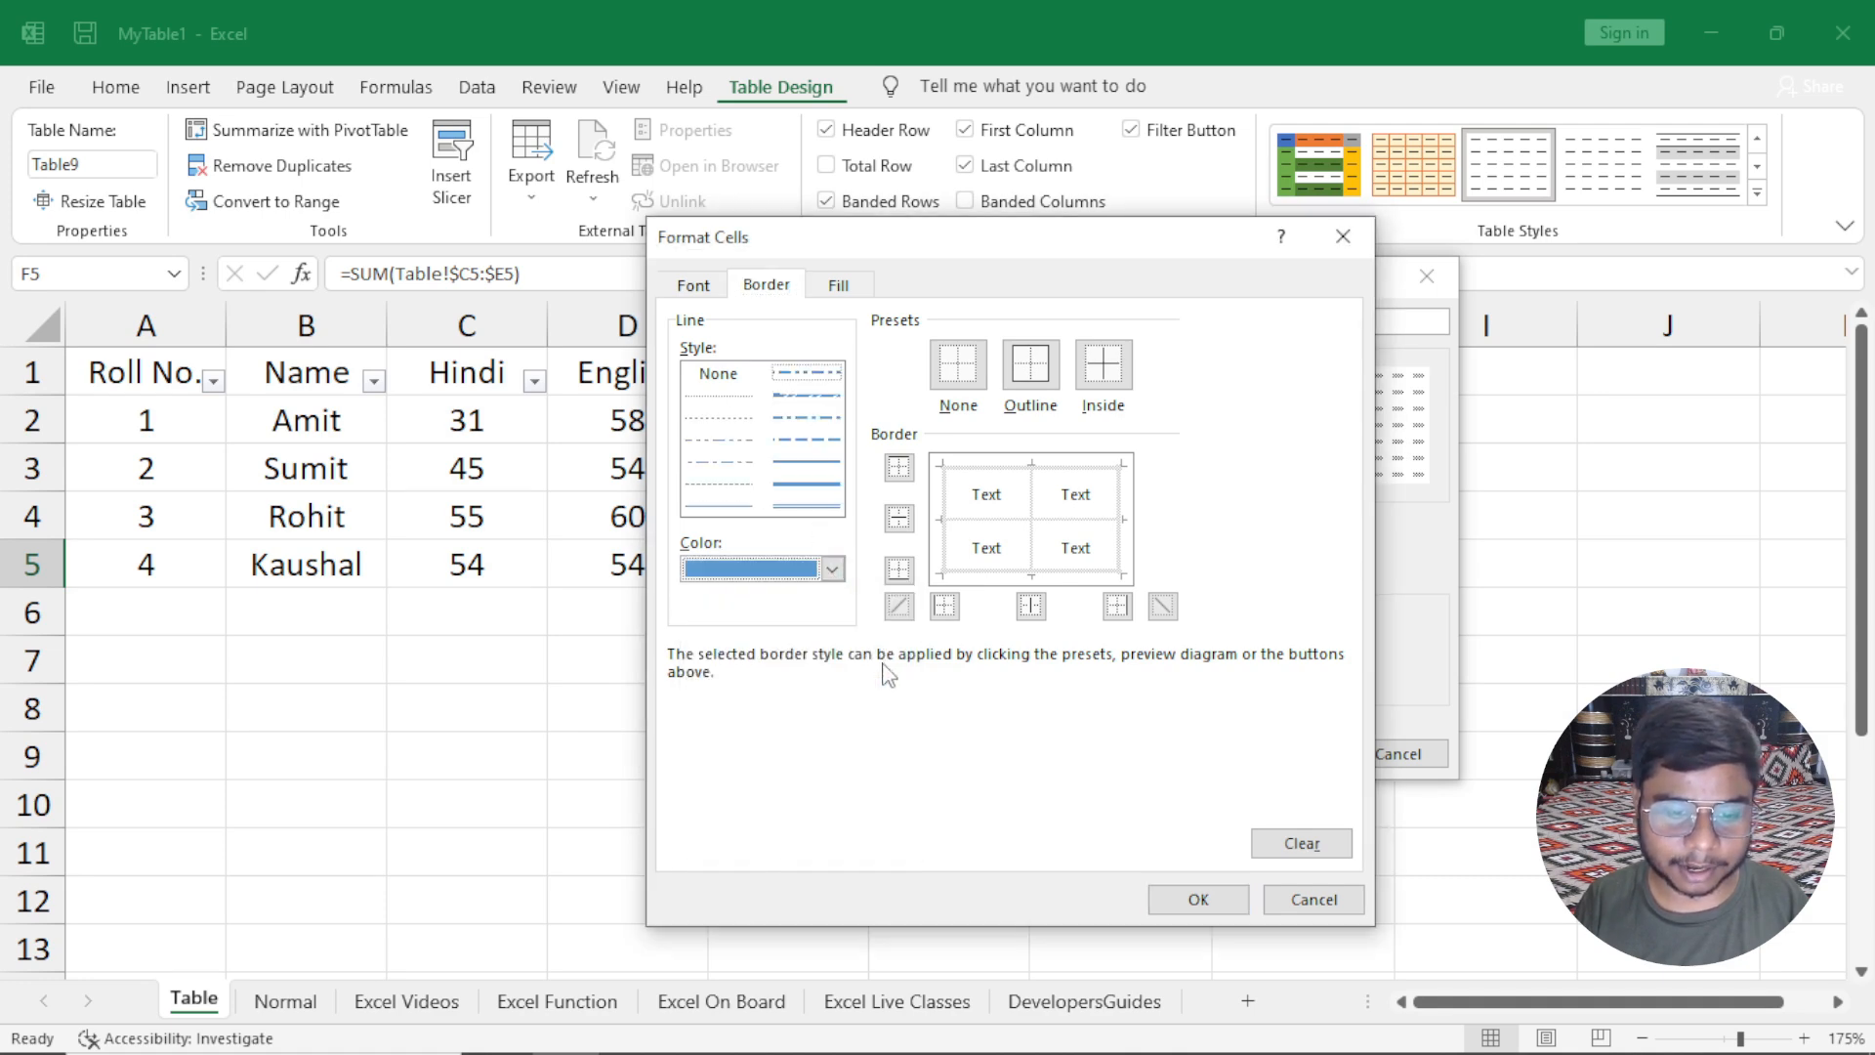
pyautogui.click(1045, 367)
pyautogui.click(1098, 367)
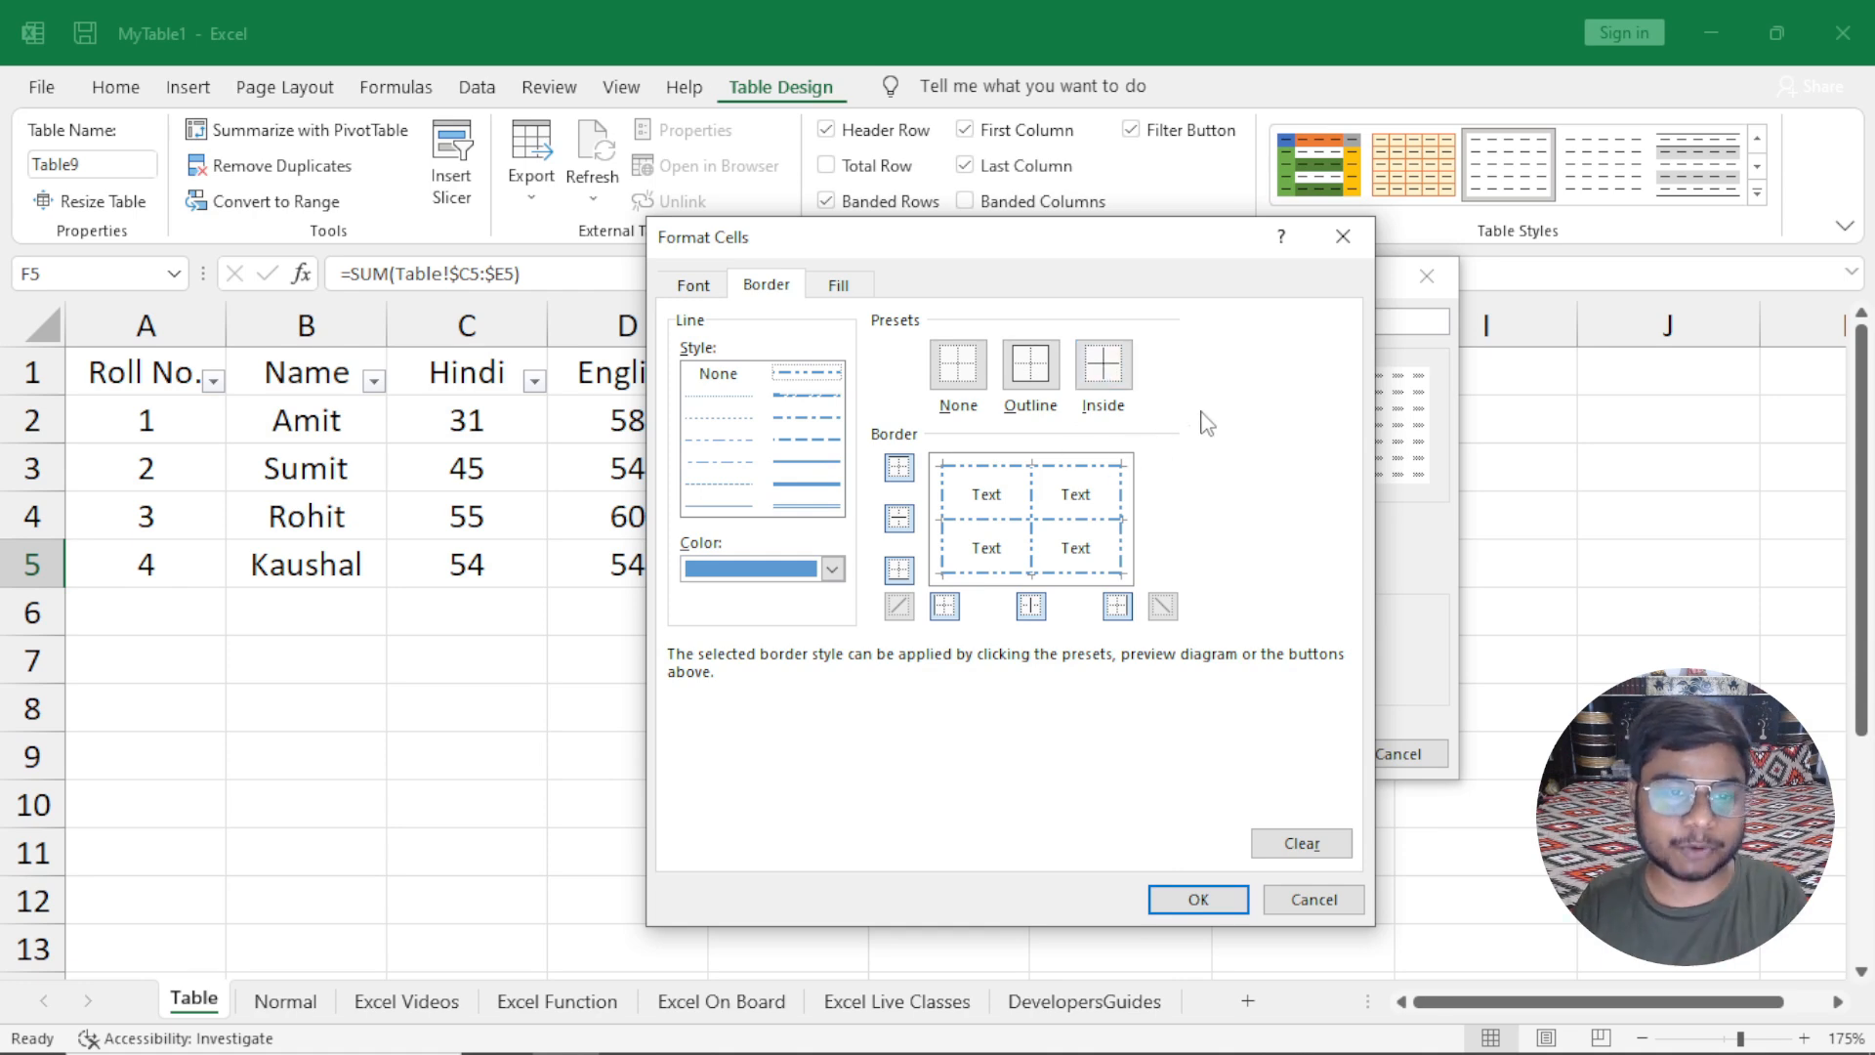
# Set the Whole Table element's background fill to light green.
pyautogui.click(835, 285)
pyautogui.moveTo(955, 235); pyautogui.dragTo(846, 241)
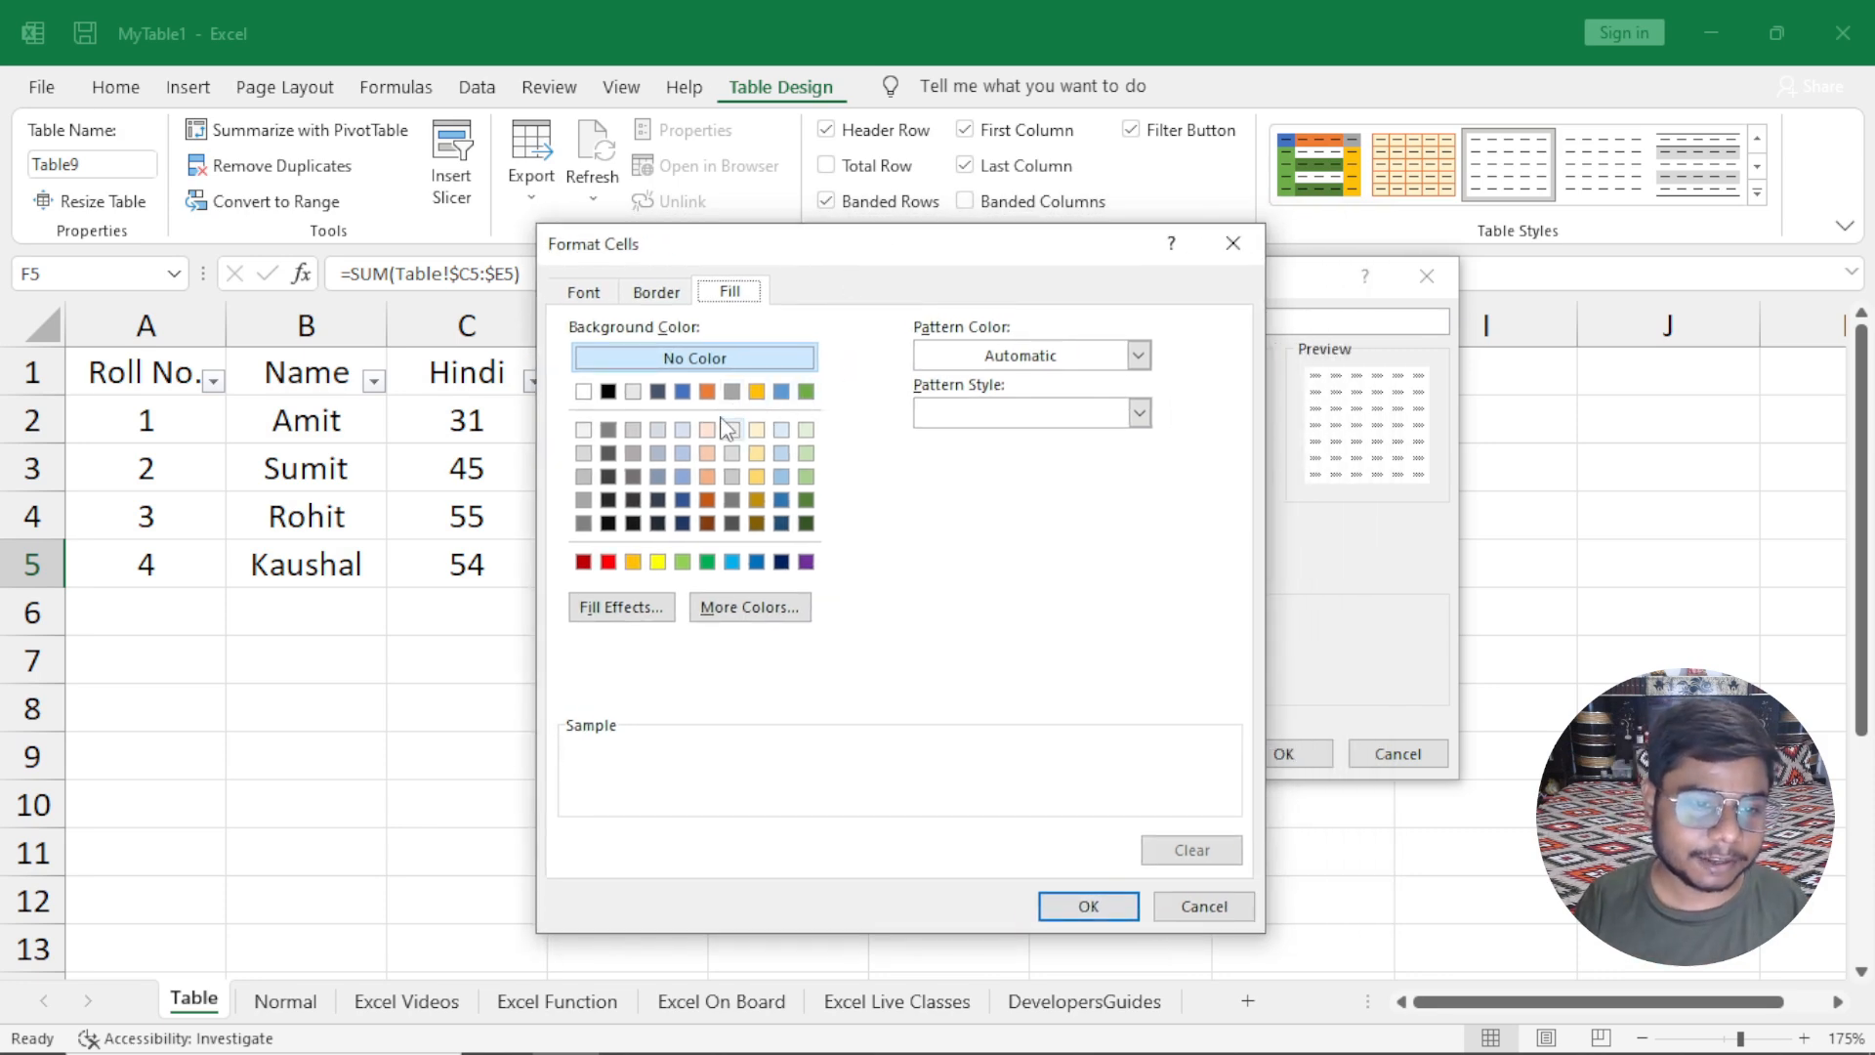
pyautogui.click(806, 475)
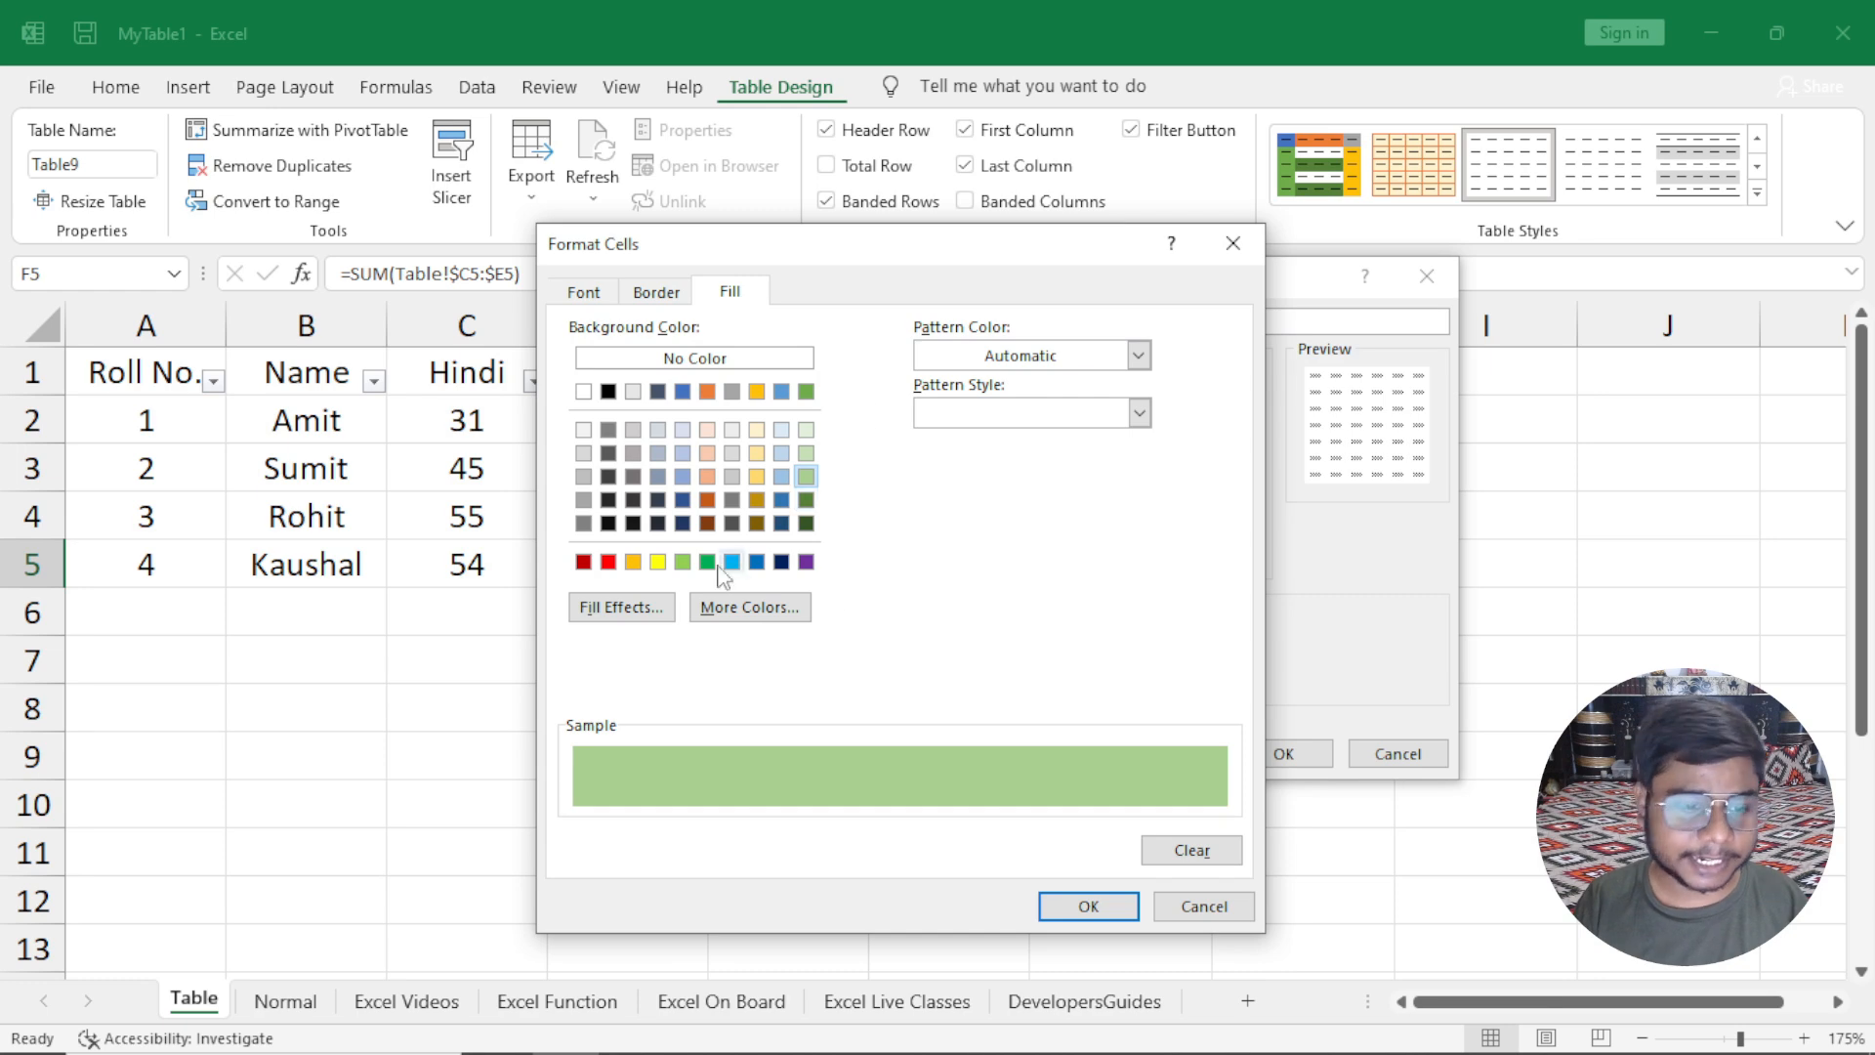
# Look through the fill effects, custom colors, pattern color and pattern style options without changing the fill.
pyautogui.click(664, 609)
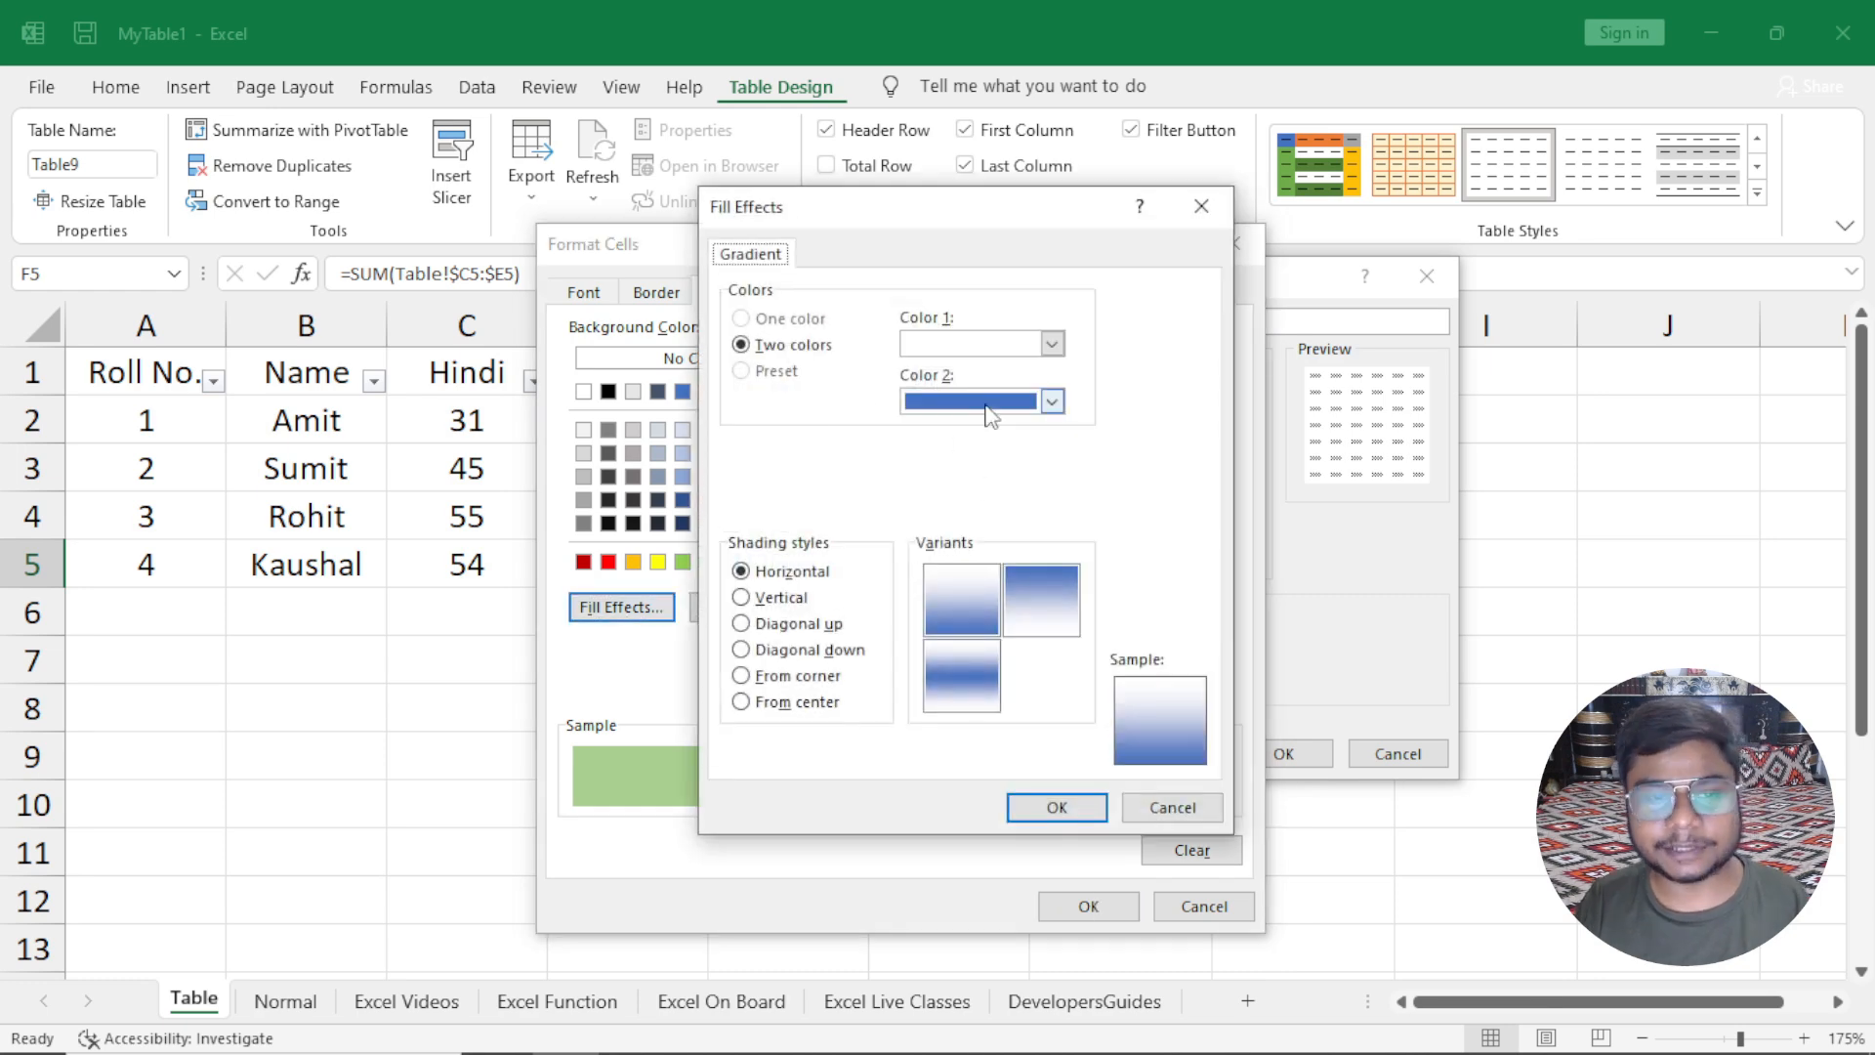
pyautogui.click(1201, 206)
pyautogui.click(774, 613)
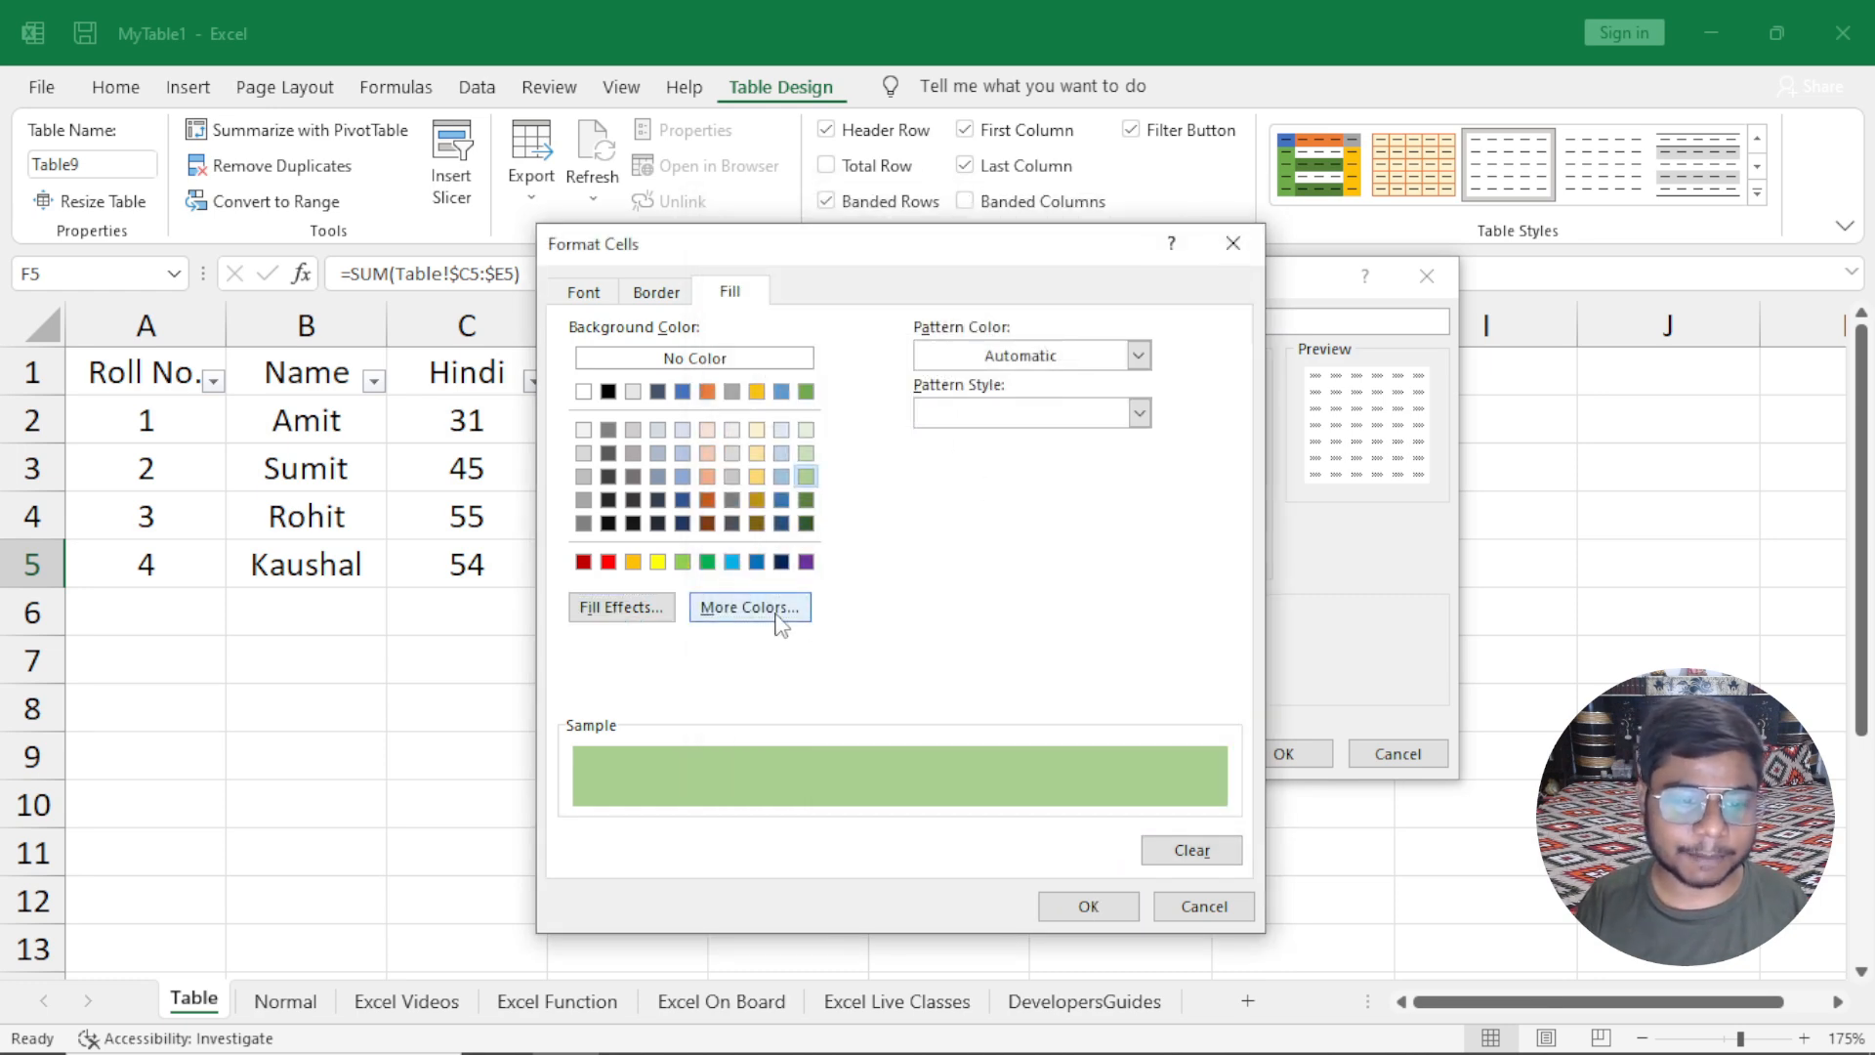
pyautogui.click(796, 331)
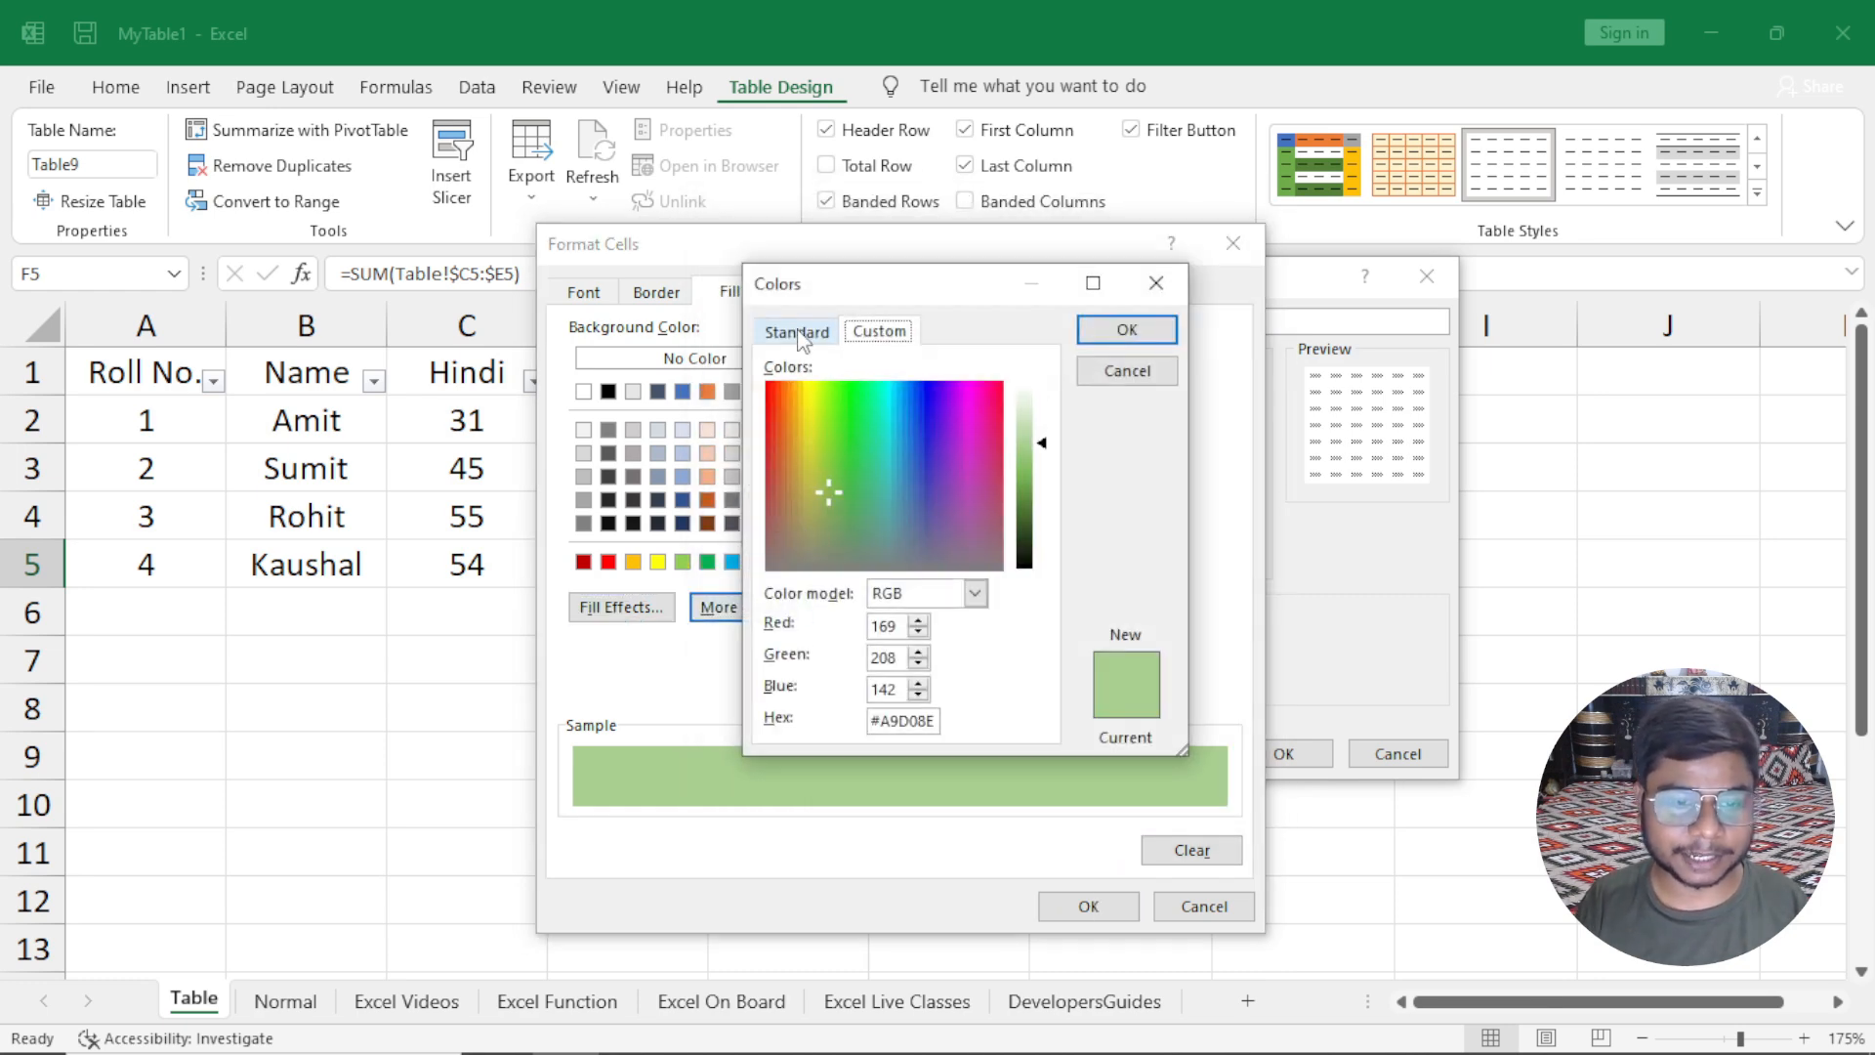
pyautogui.click(1155, 282)
pyautogui.click(1051, 357)
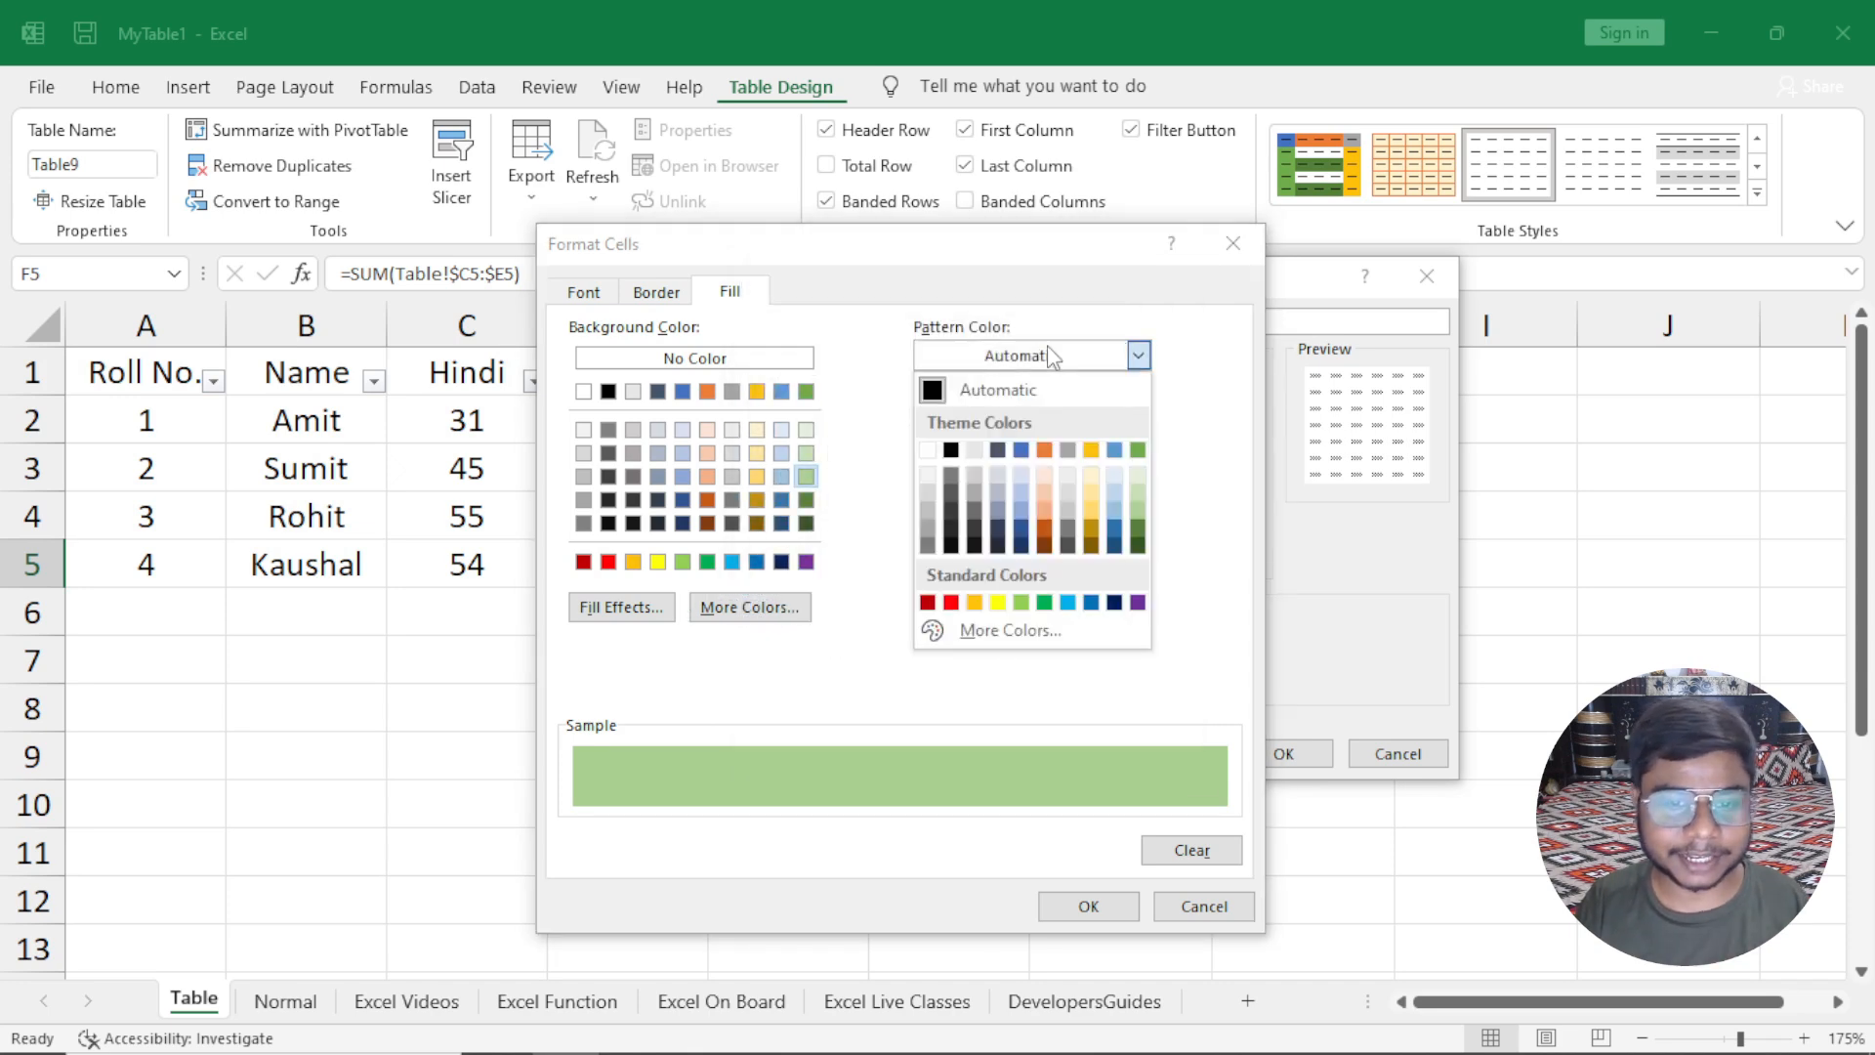
pyautogui.click(1053, 358)
pyautogui.click(1067, 418)
pyautogui.click(1070, 422)
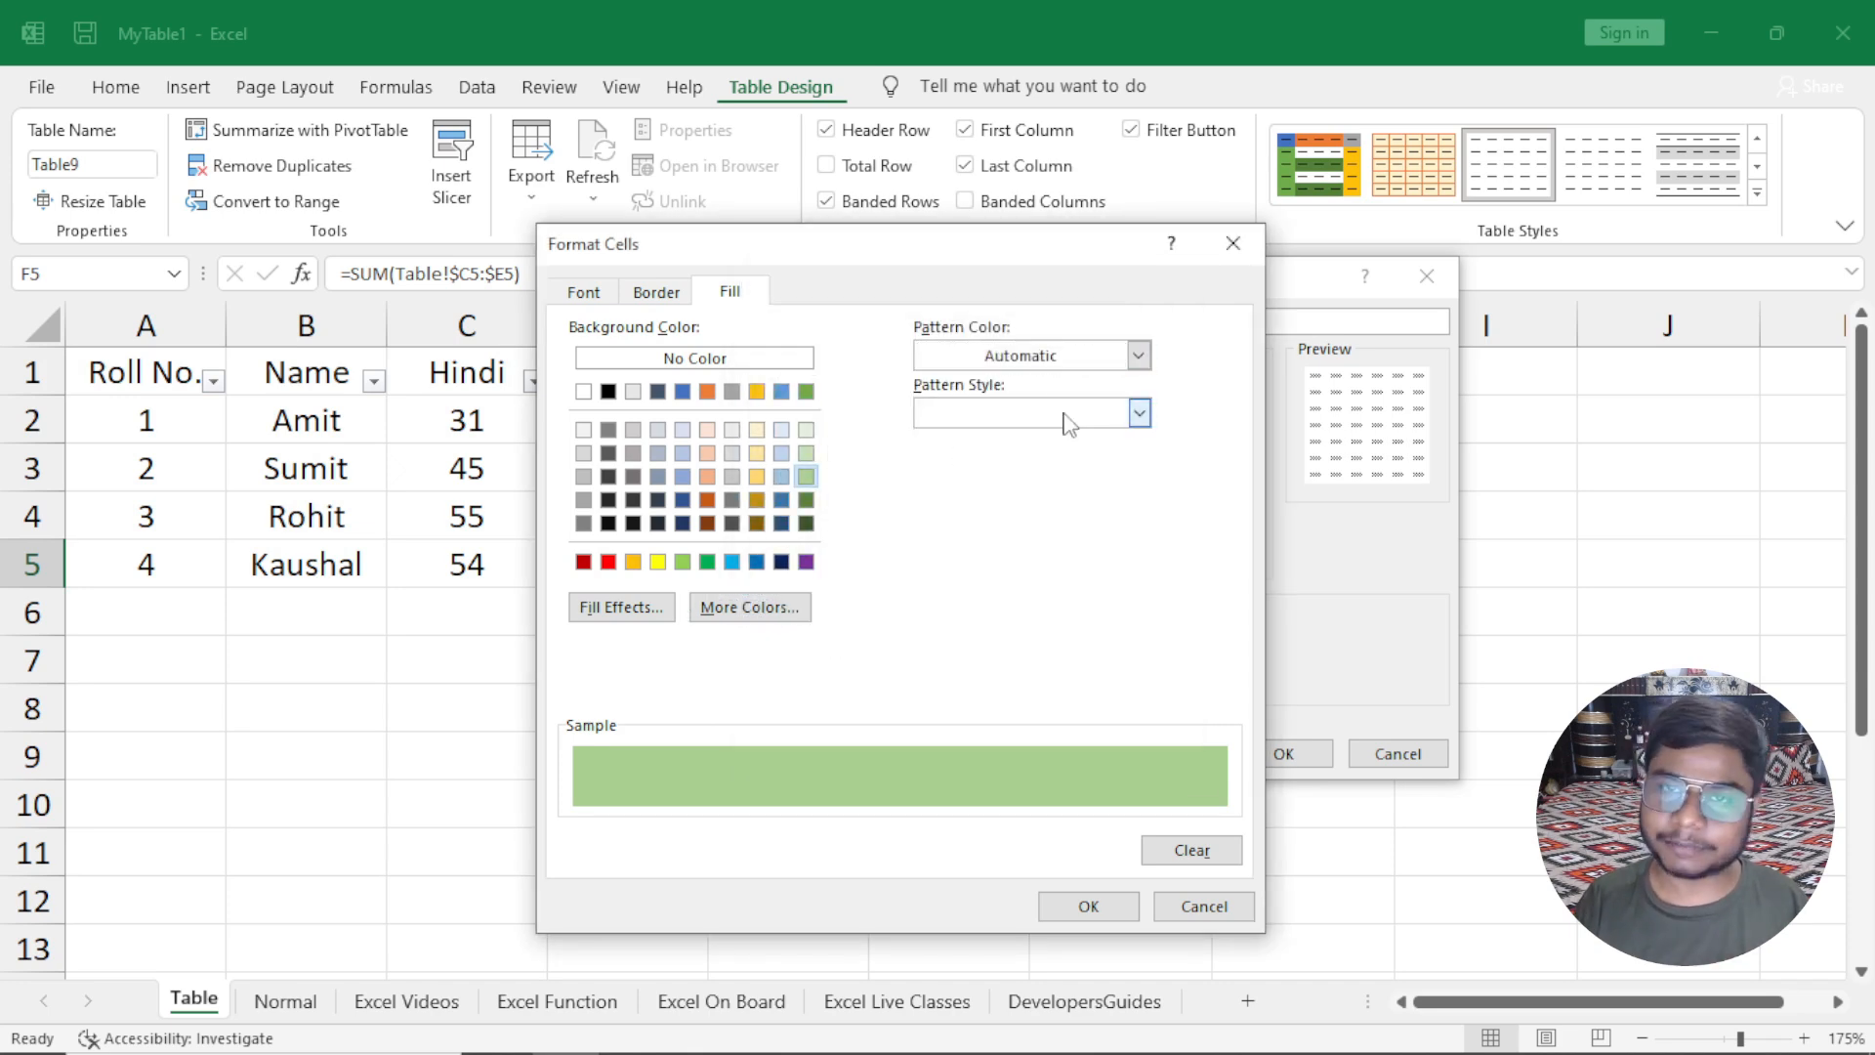
# Accept the Whole Table formatting and save the new table style.
pyautogui.click(1084, 907)
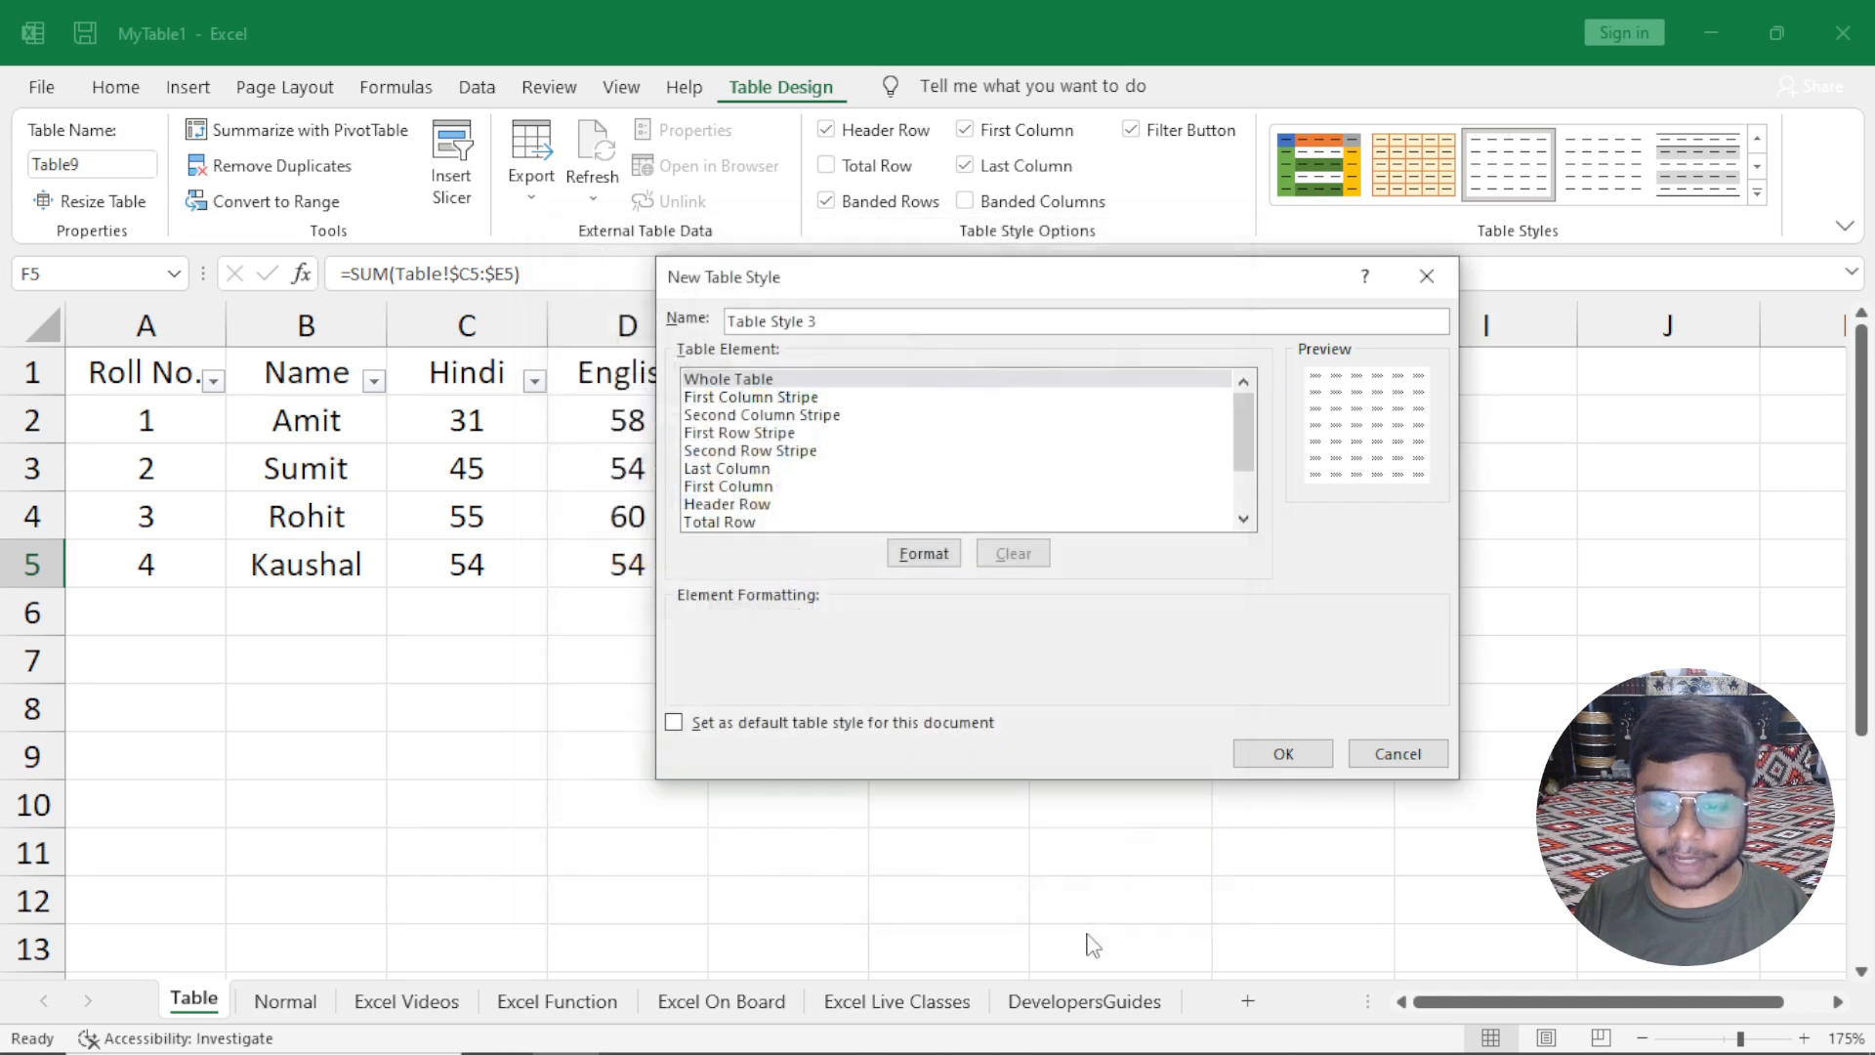
pyautogui.click(1283, 753)
pyautogui.click(1285, 747)
# Apply the newly saved green custom style to the student marks table and undo it.
pyautogui.click(788, 508)
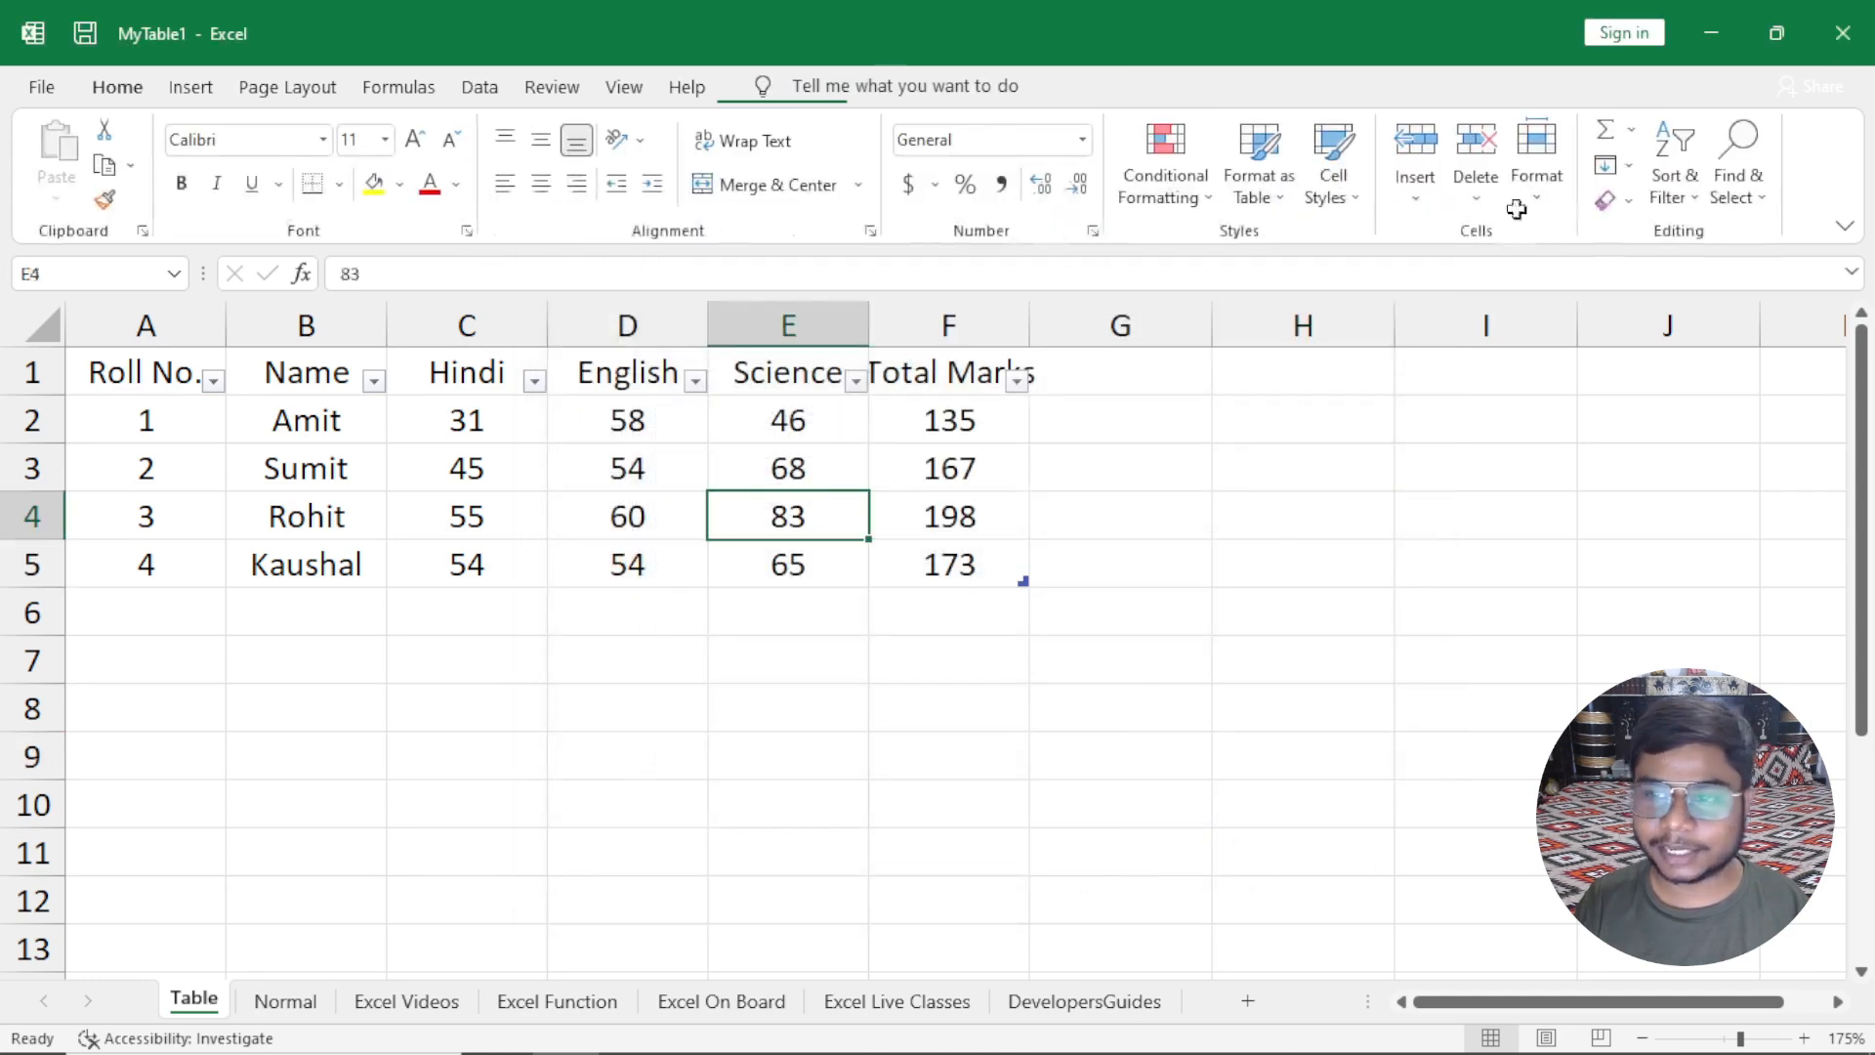
pyautogui.click(782, 87)
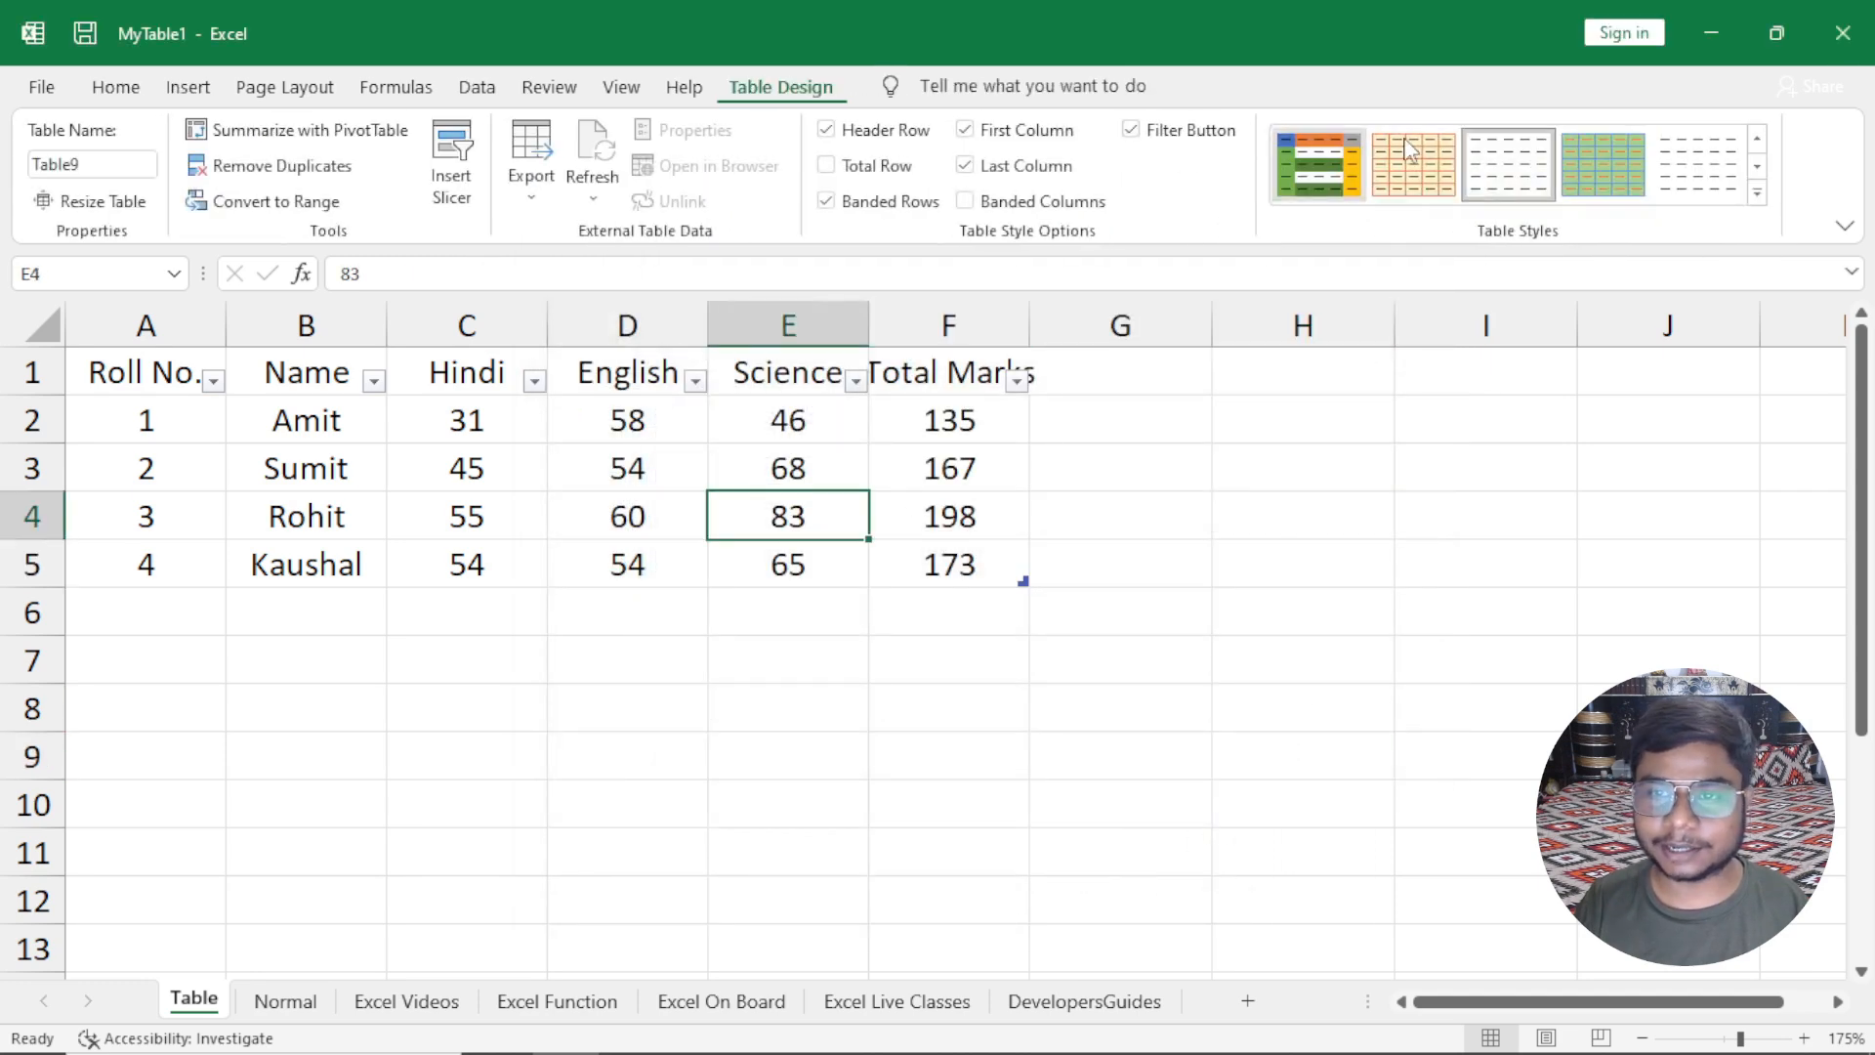
pyautogui.click(1757, 193)
pyautogui.click(1513, 210)
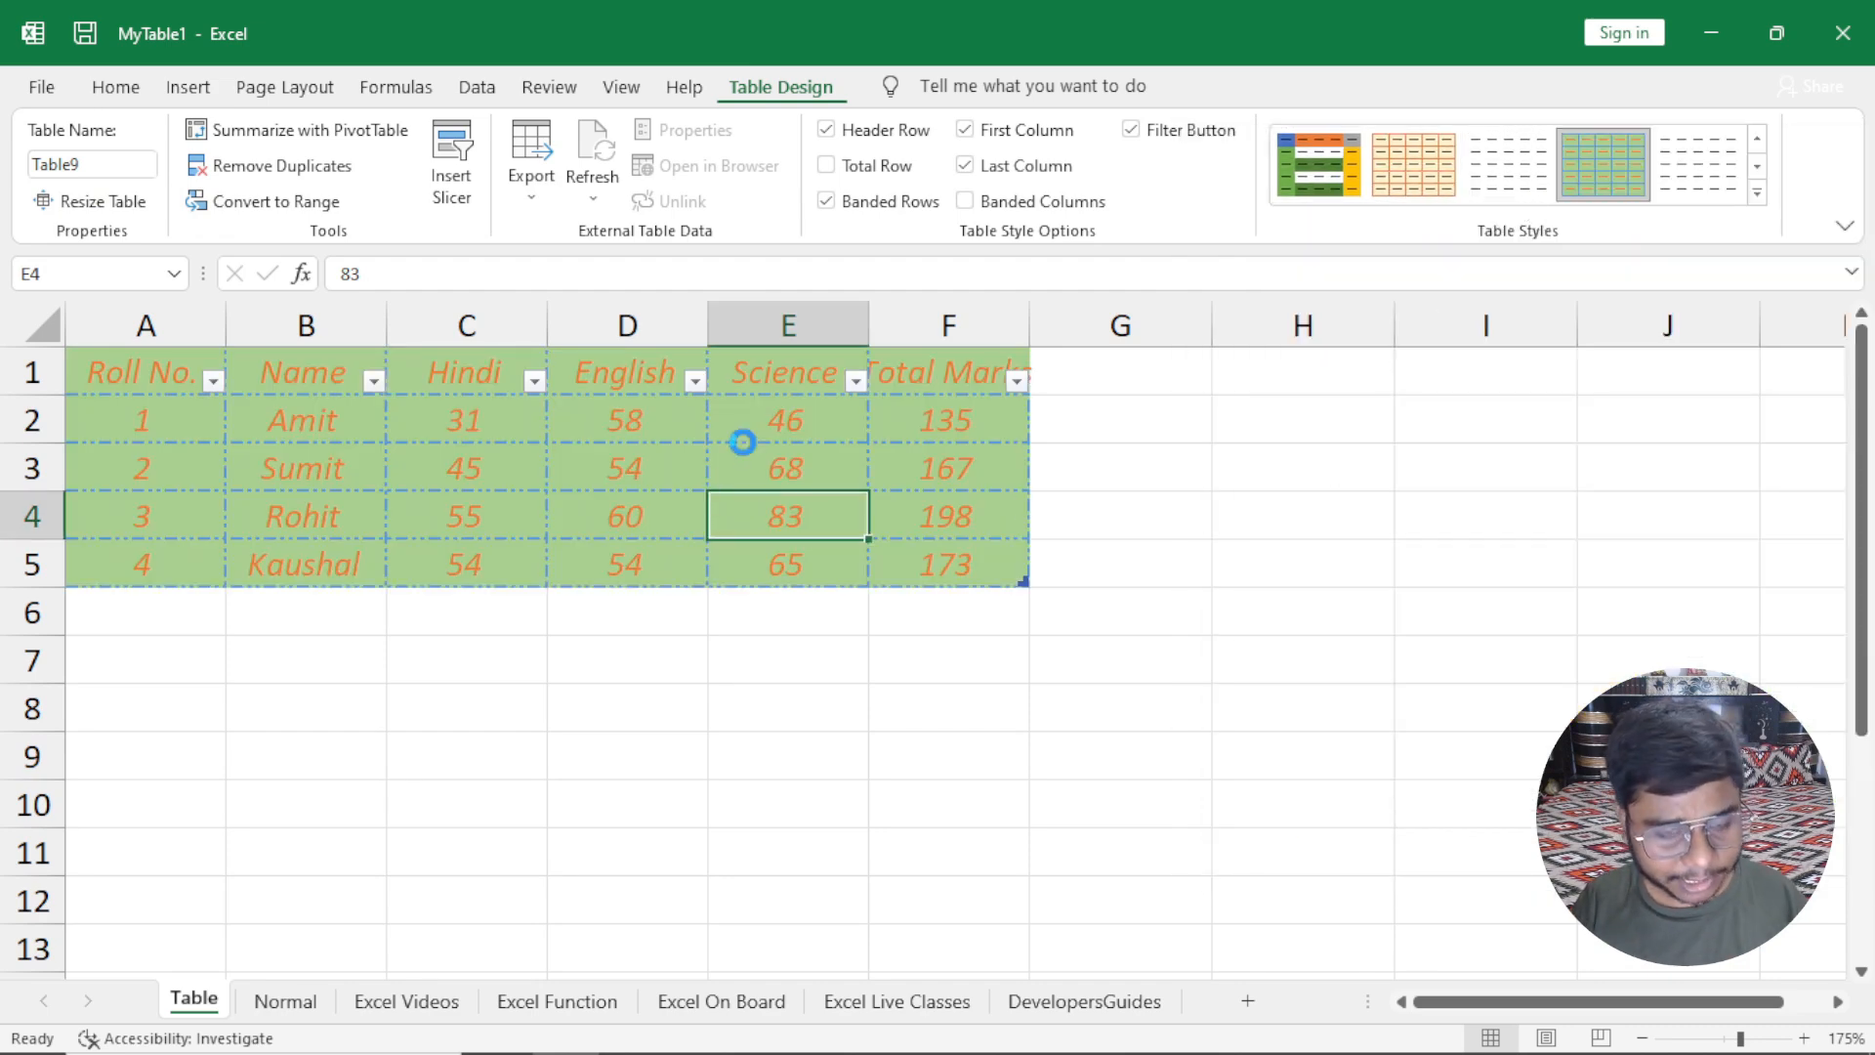
pyautogui.hotkey('ctrl', 'z')
# Apply the green custom style to the marks table again and clear the table's style.
pyautogui.click(1757, 193)
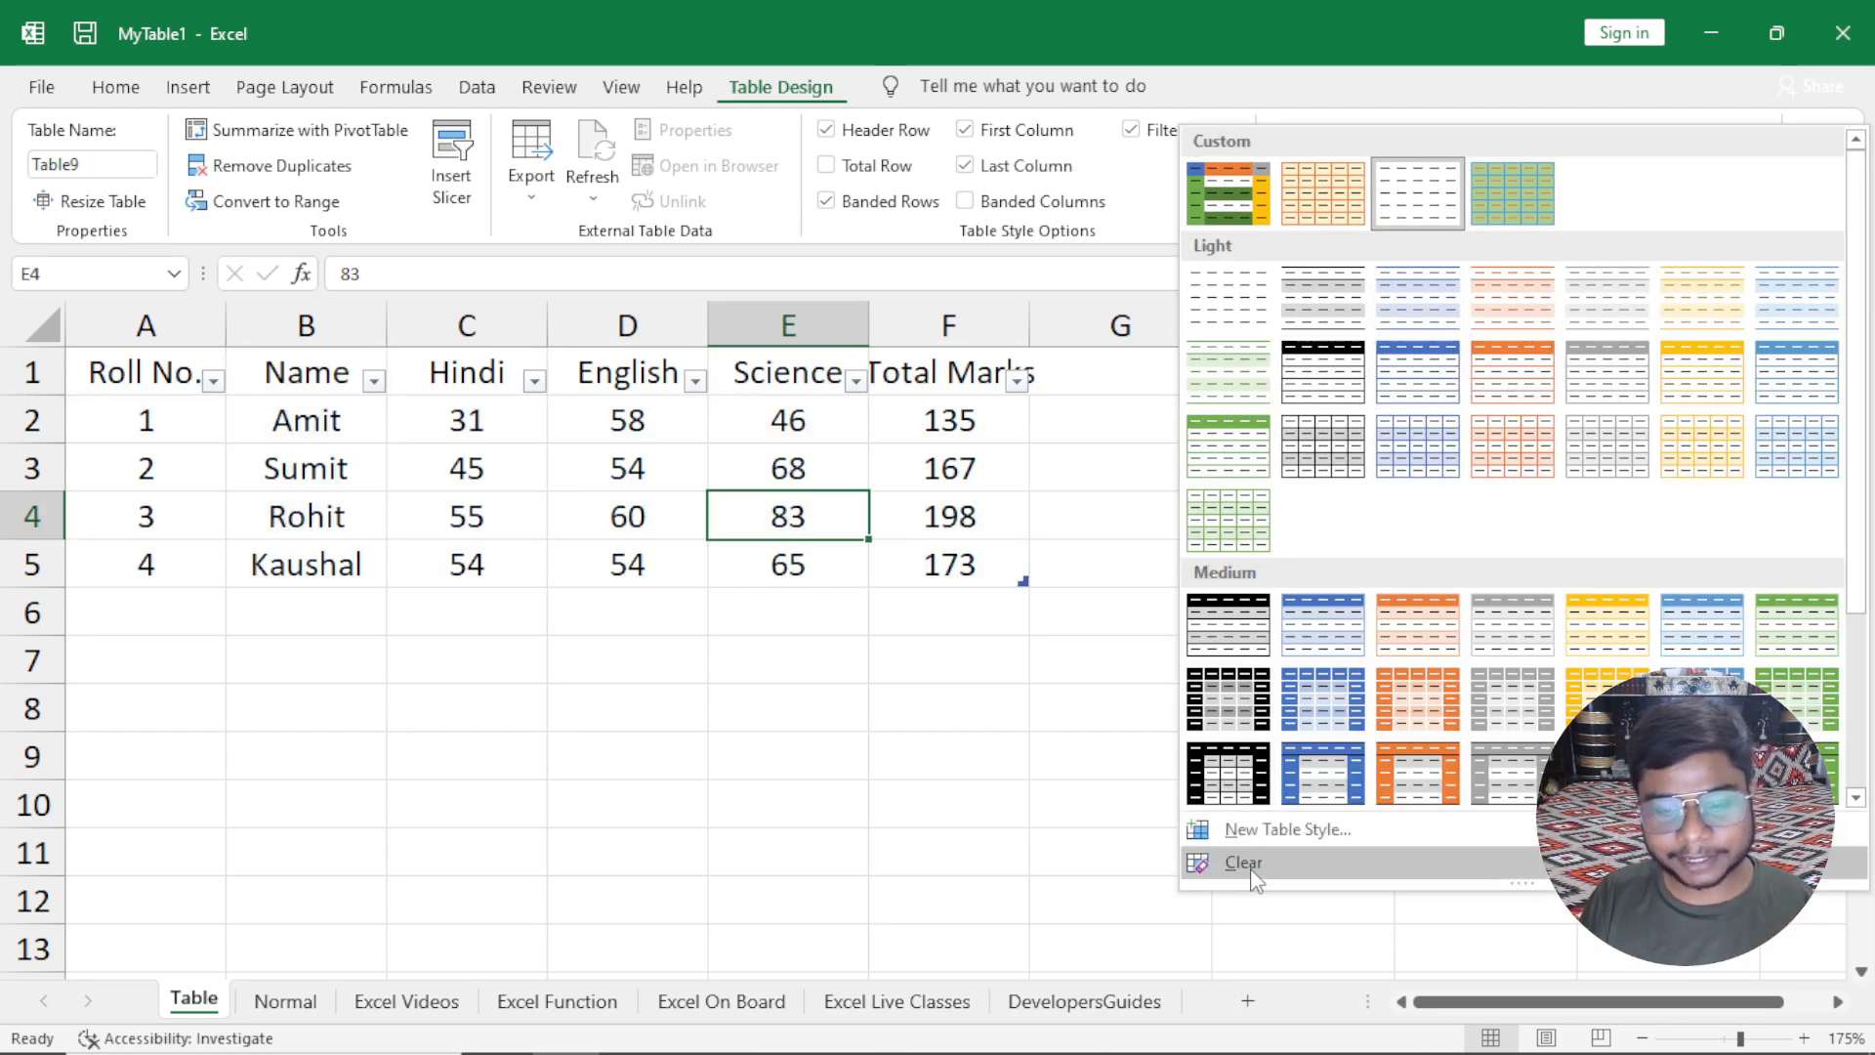
pyautogui.click(1533, 201)
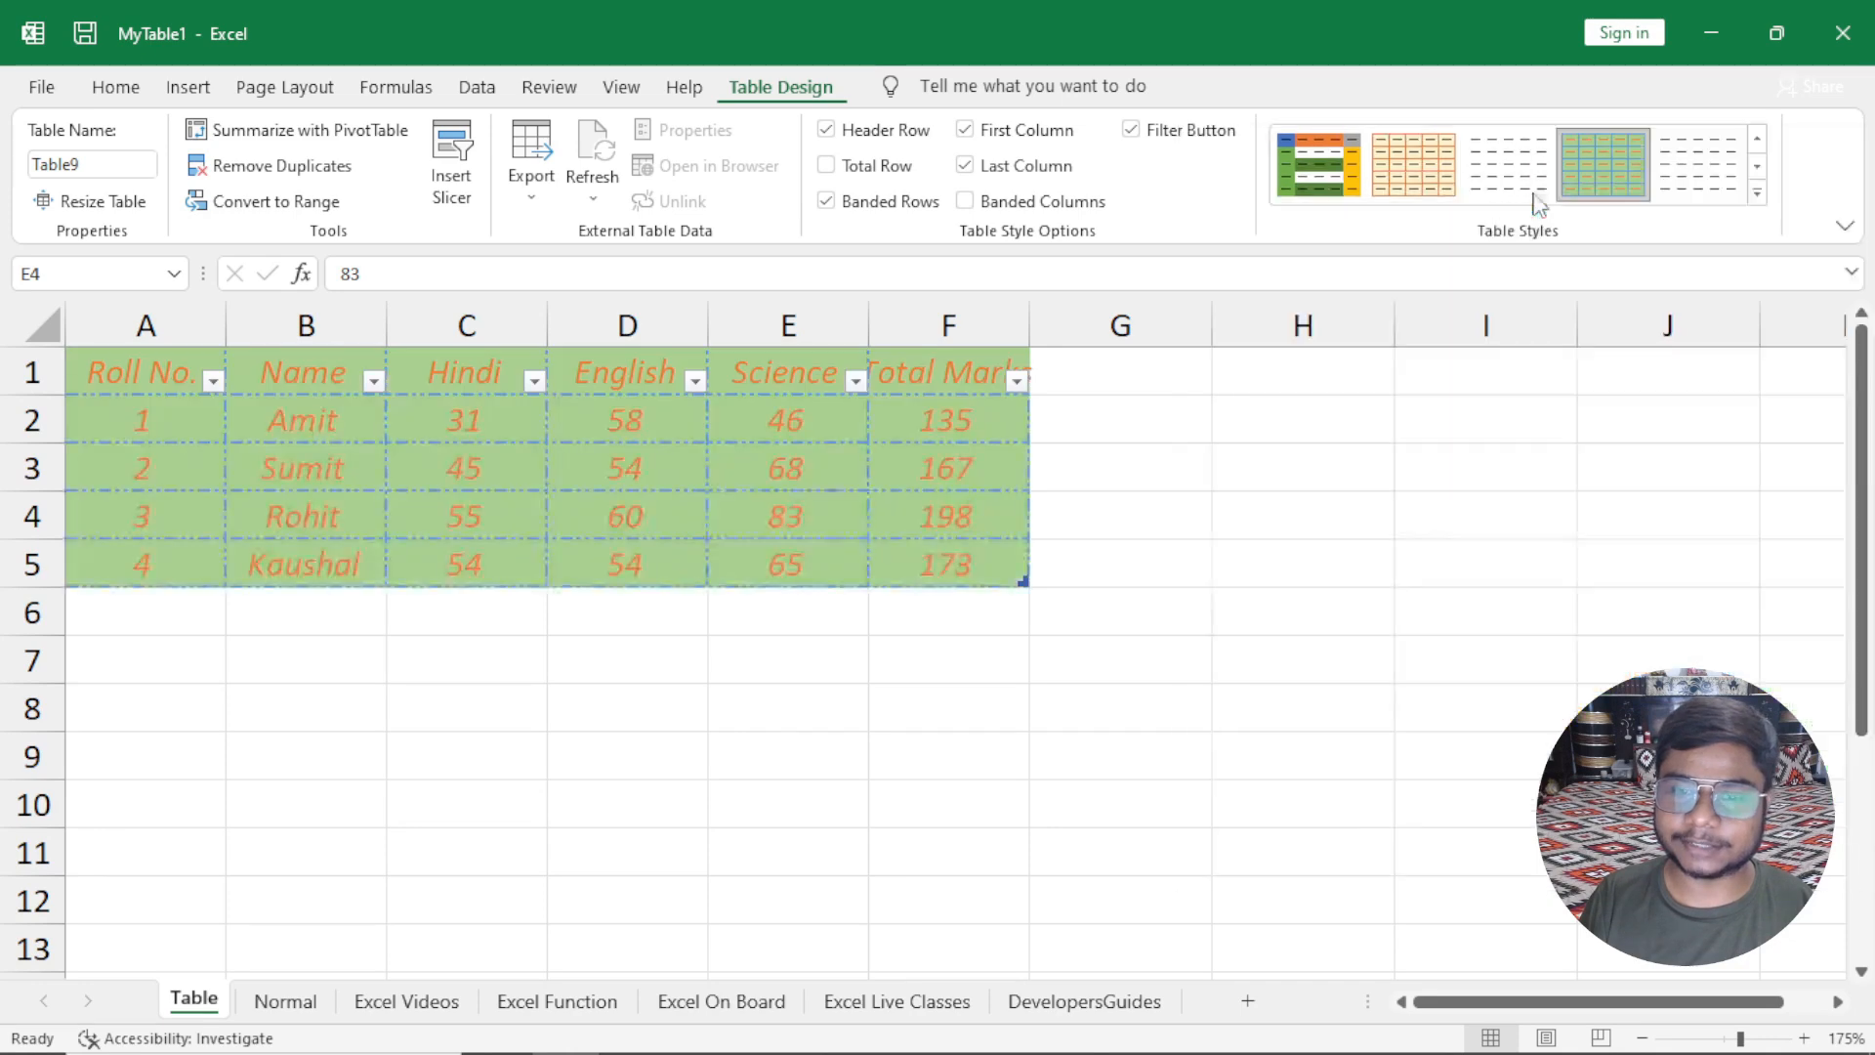
pyautogui.click(1755, 194)
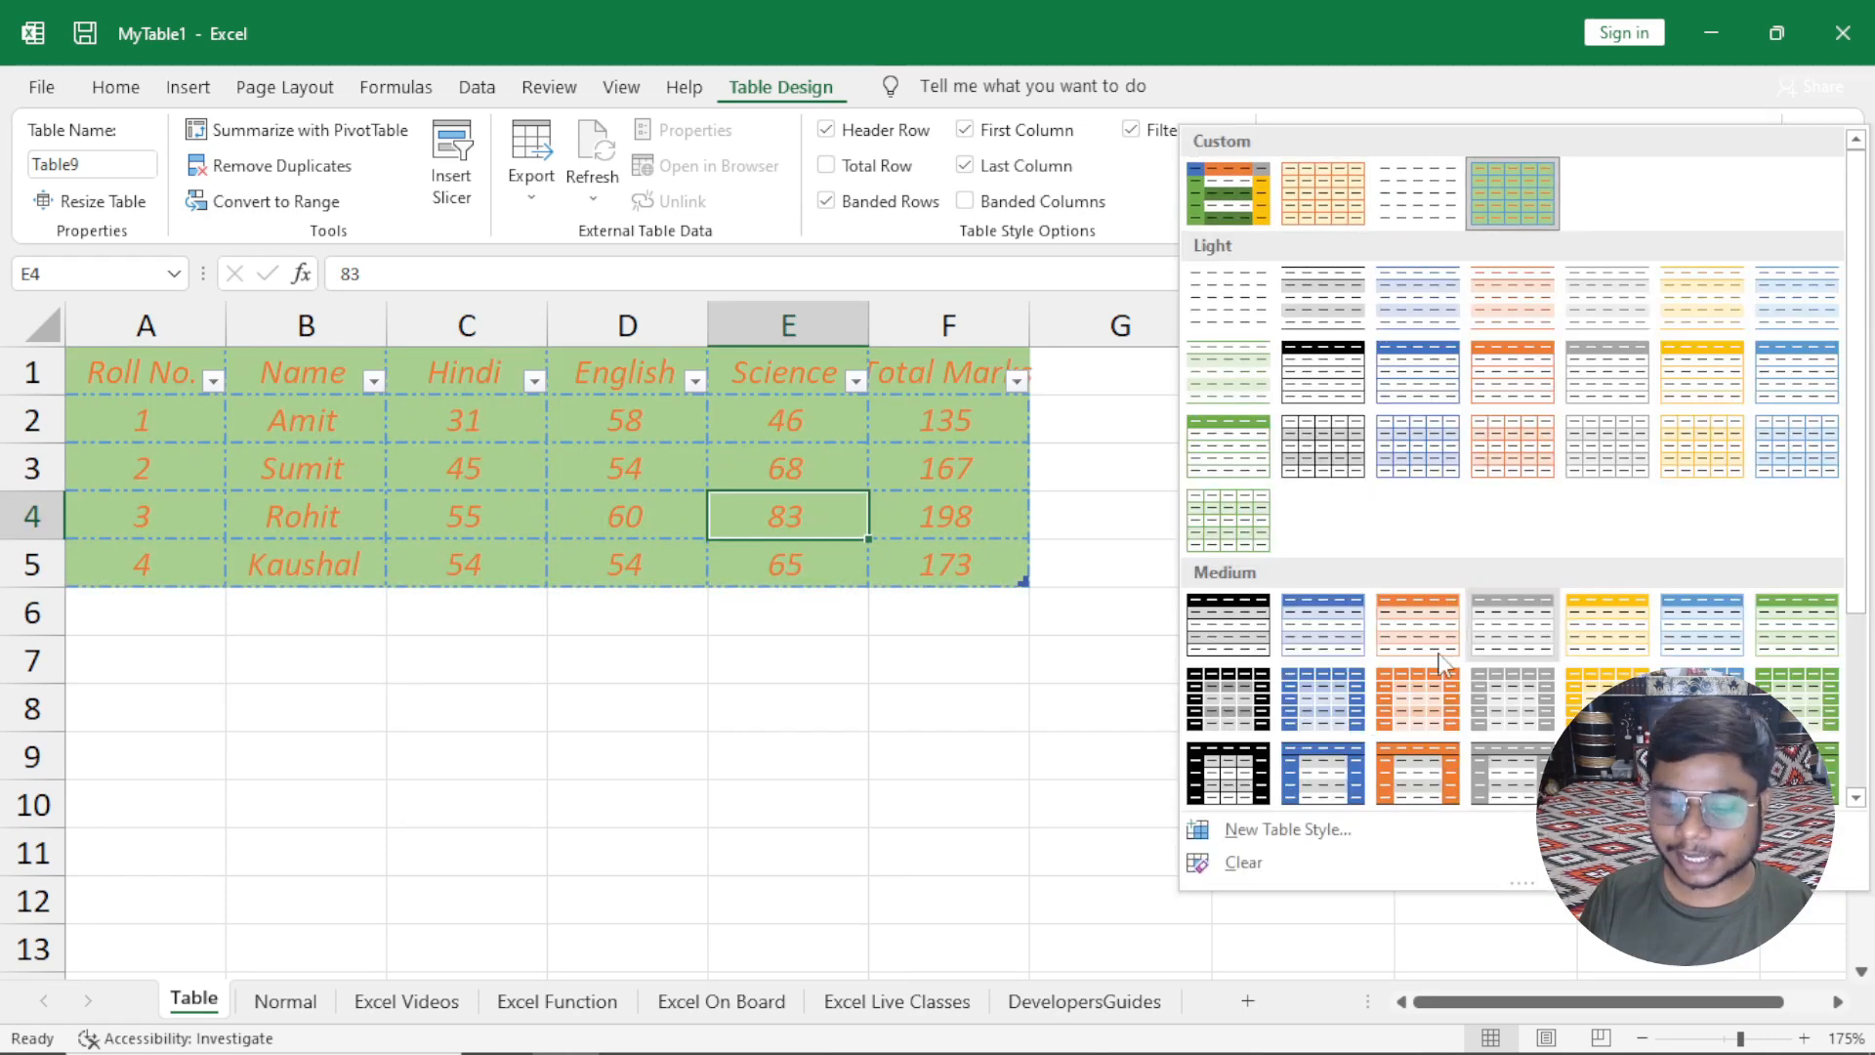
pyautogui.click(1266, 865)
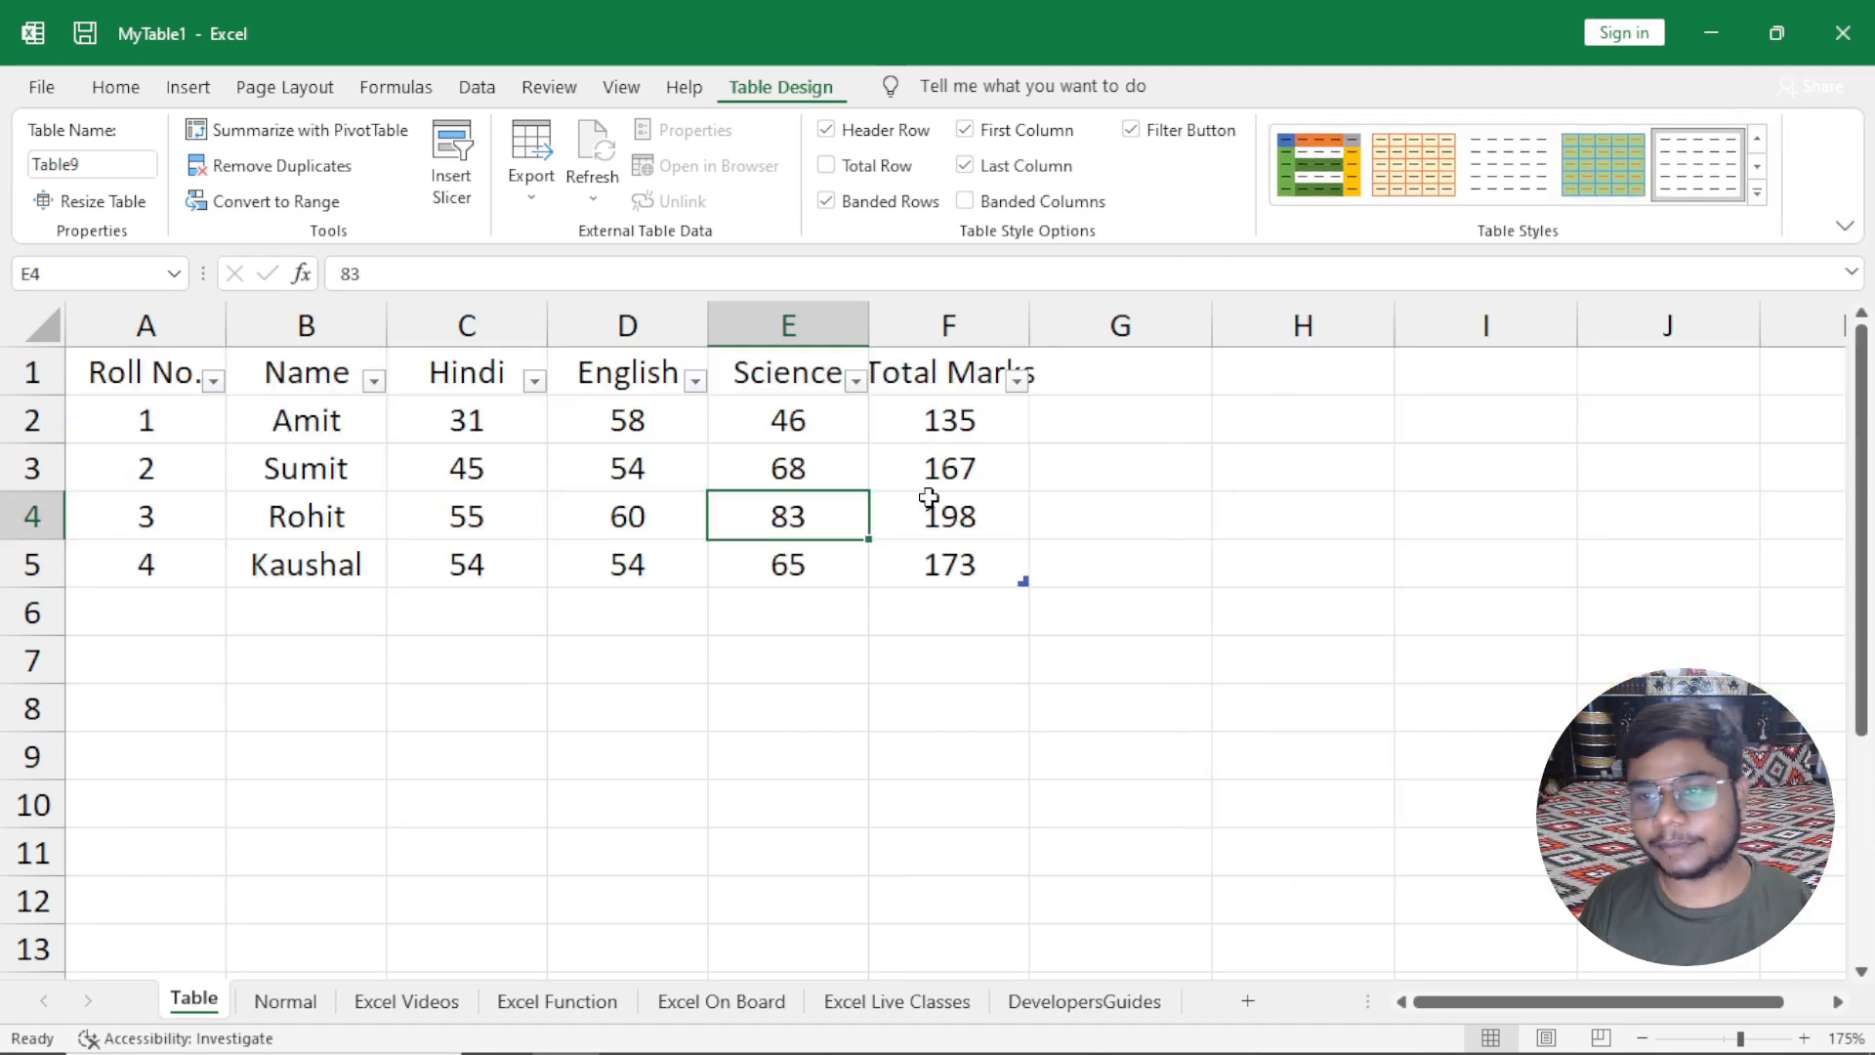
pyautogui.click(1760, 194)
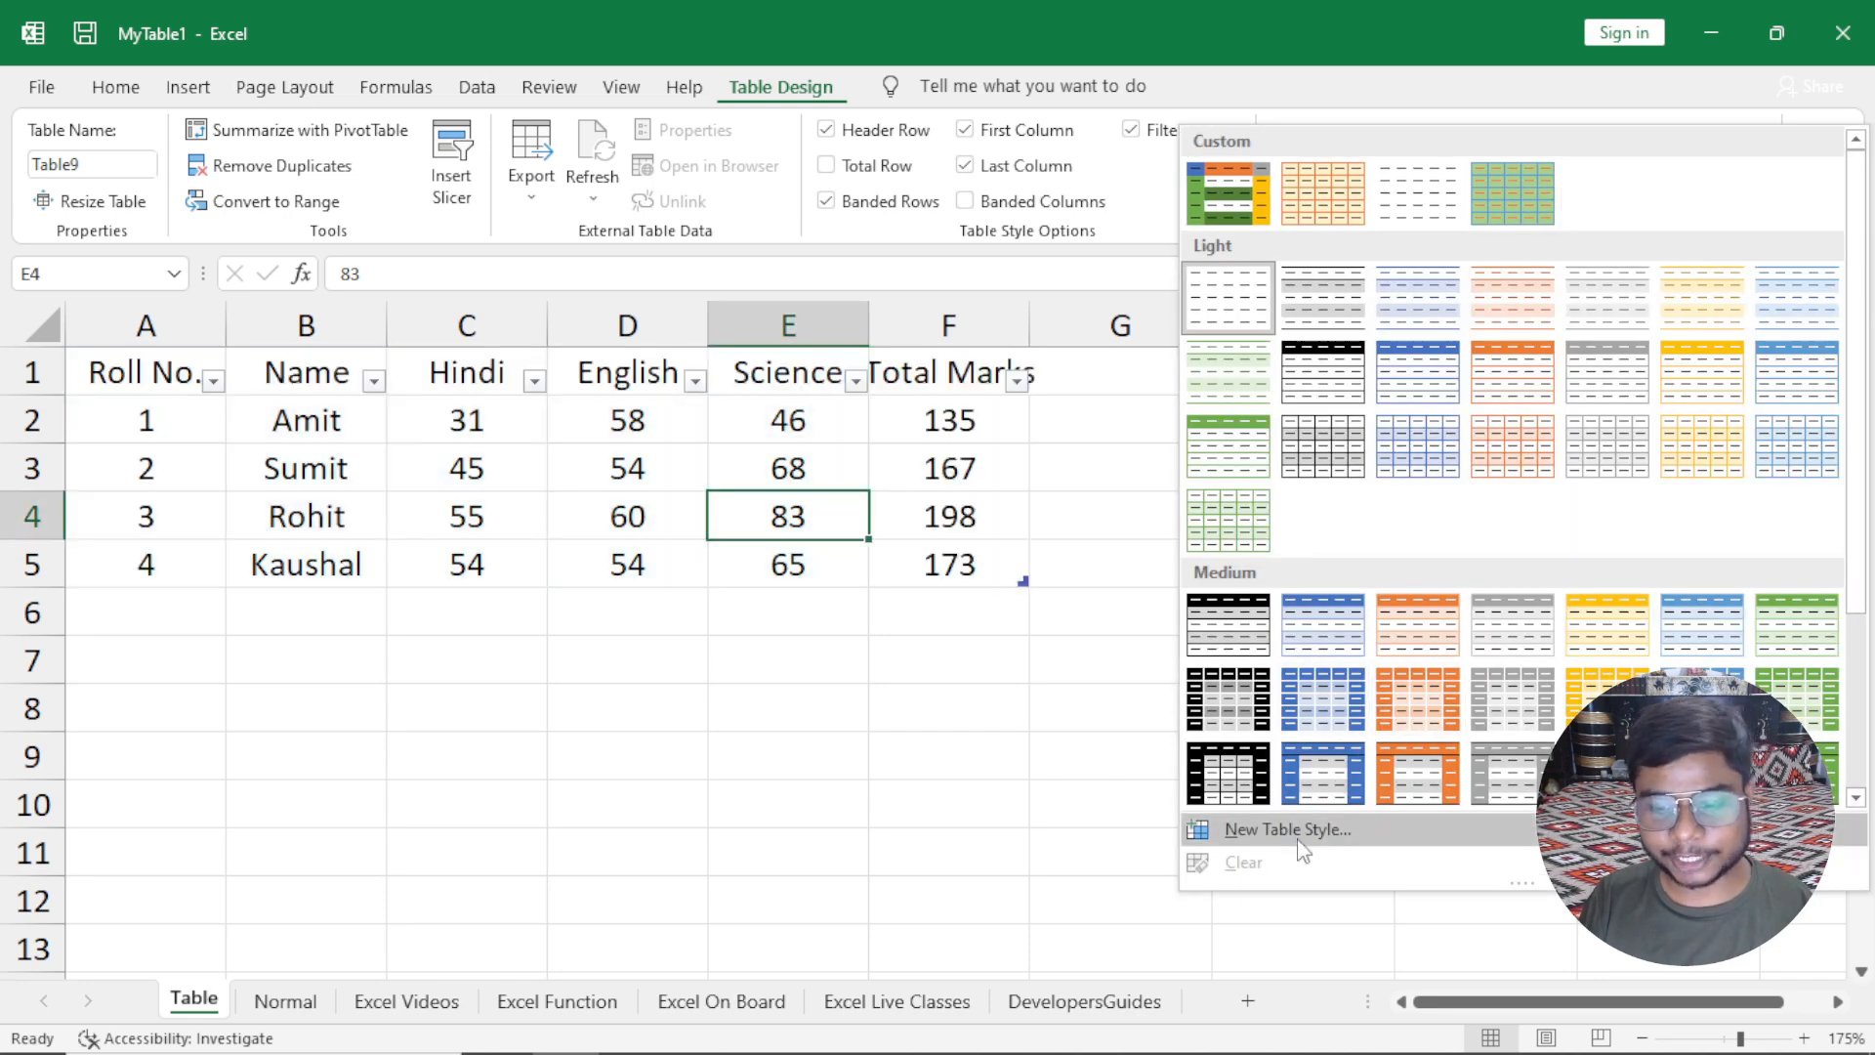
pyautogui.click(1133, 562)
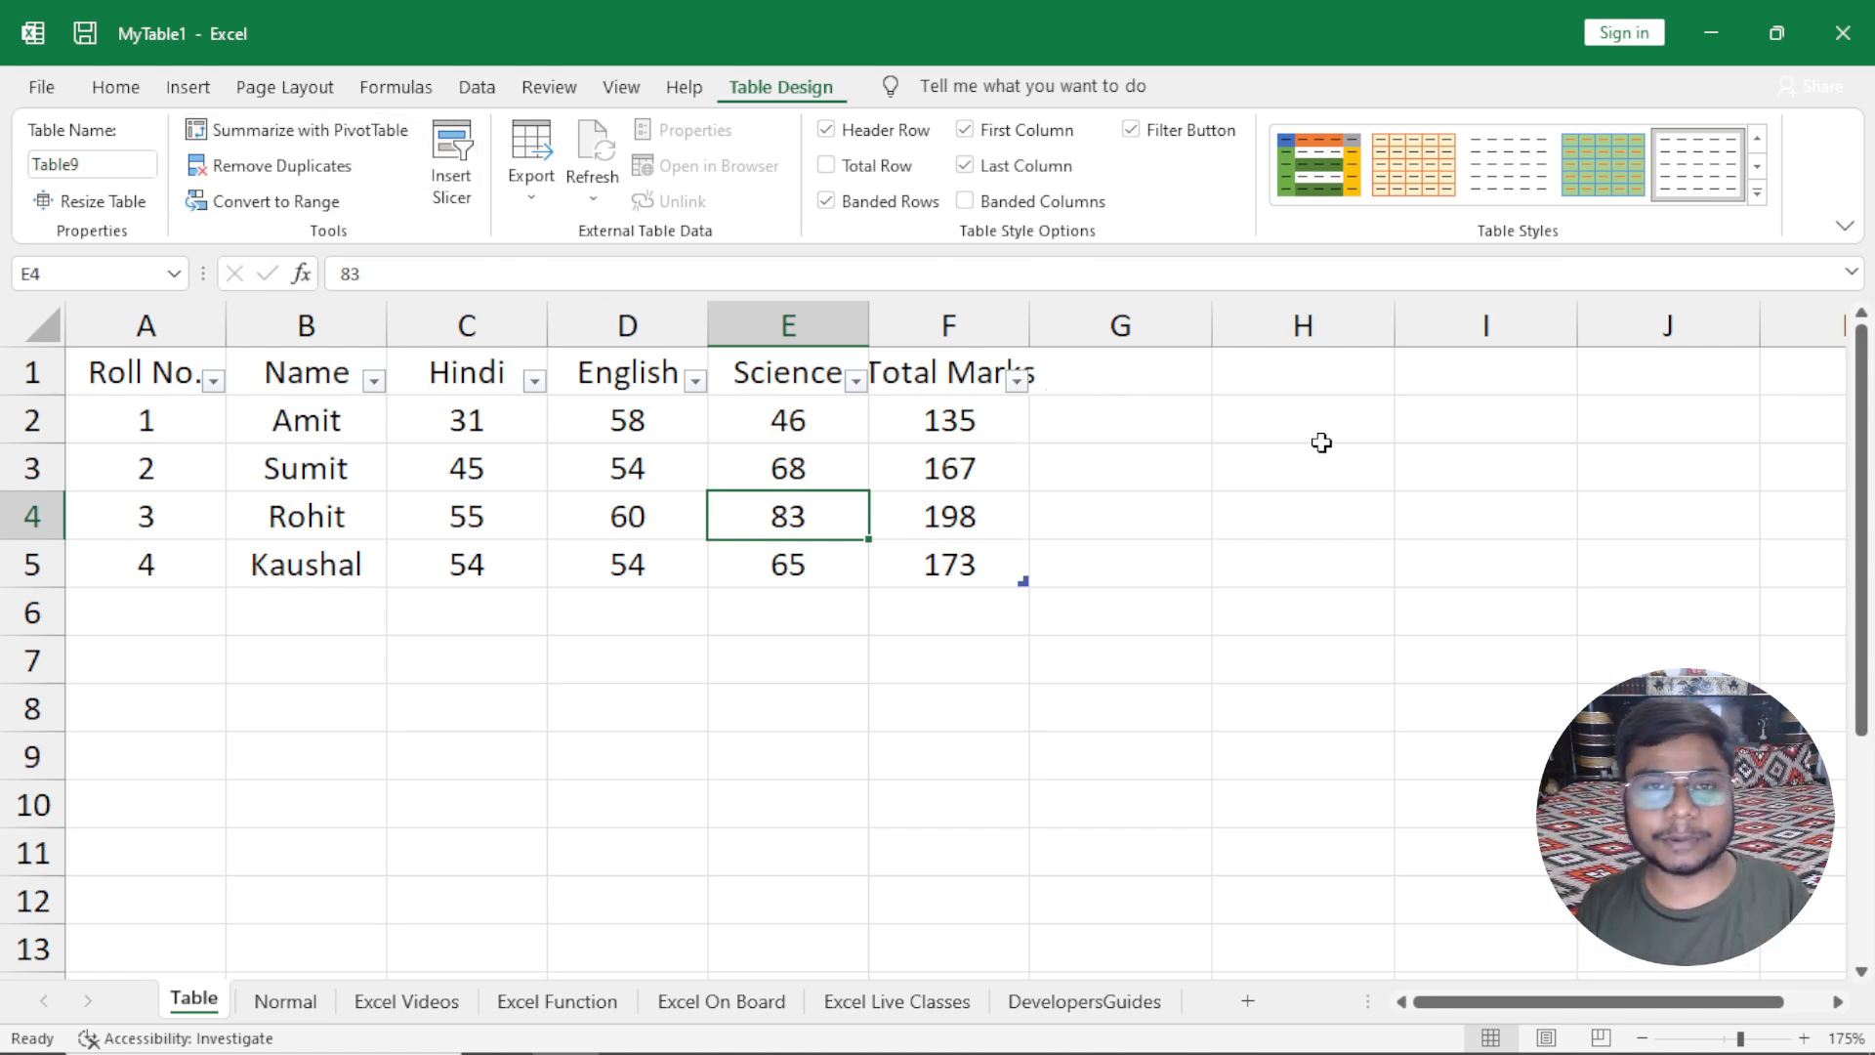
# Start a new PivotTable style, look at its table elements and the Second Column Stripe fill options, and close it without saving.
pyautogui.click(607, 455)
pyautogui.click(112, 88)
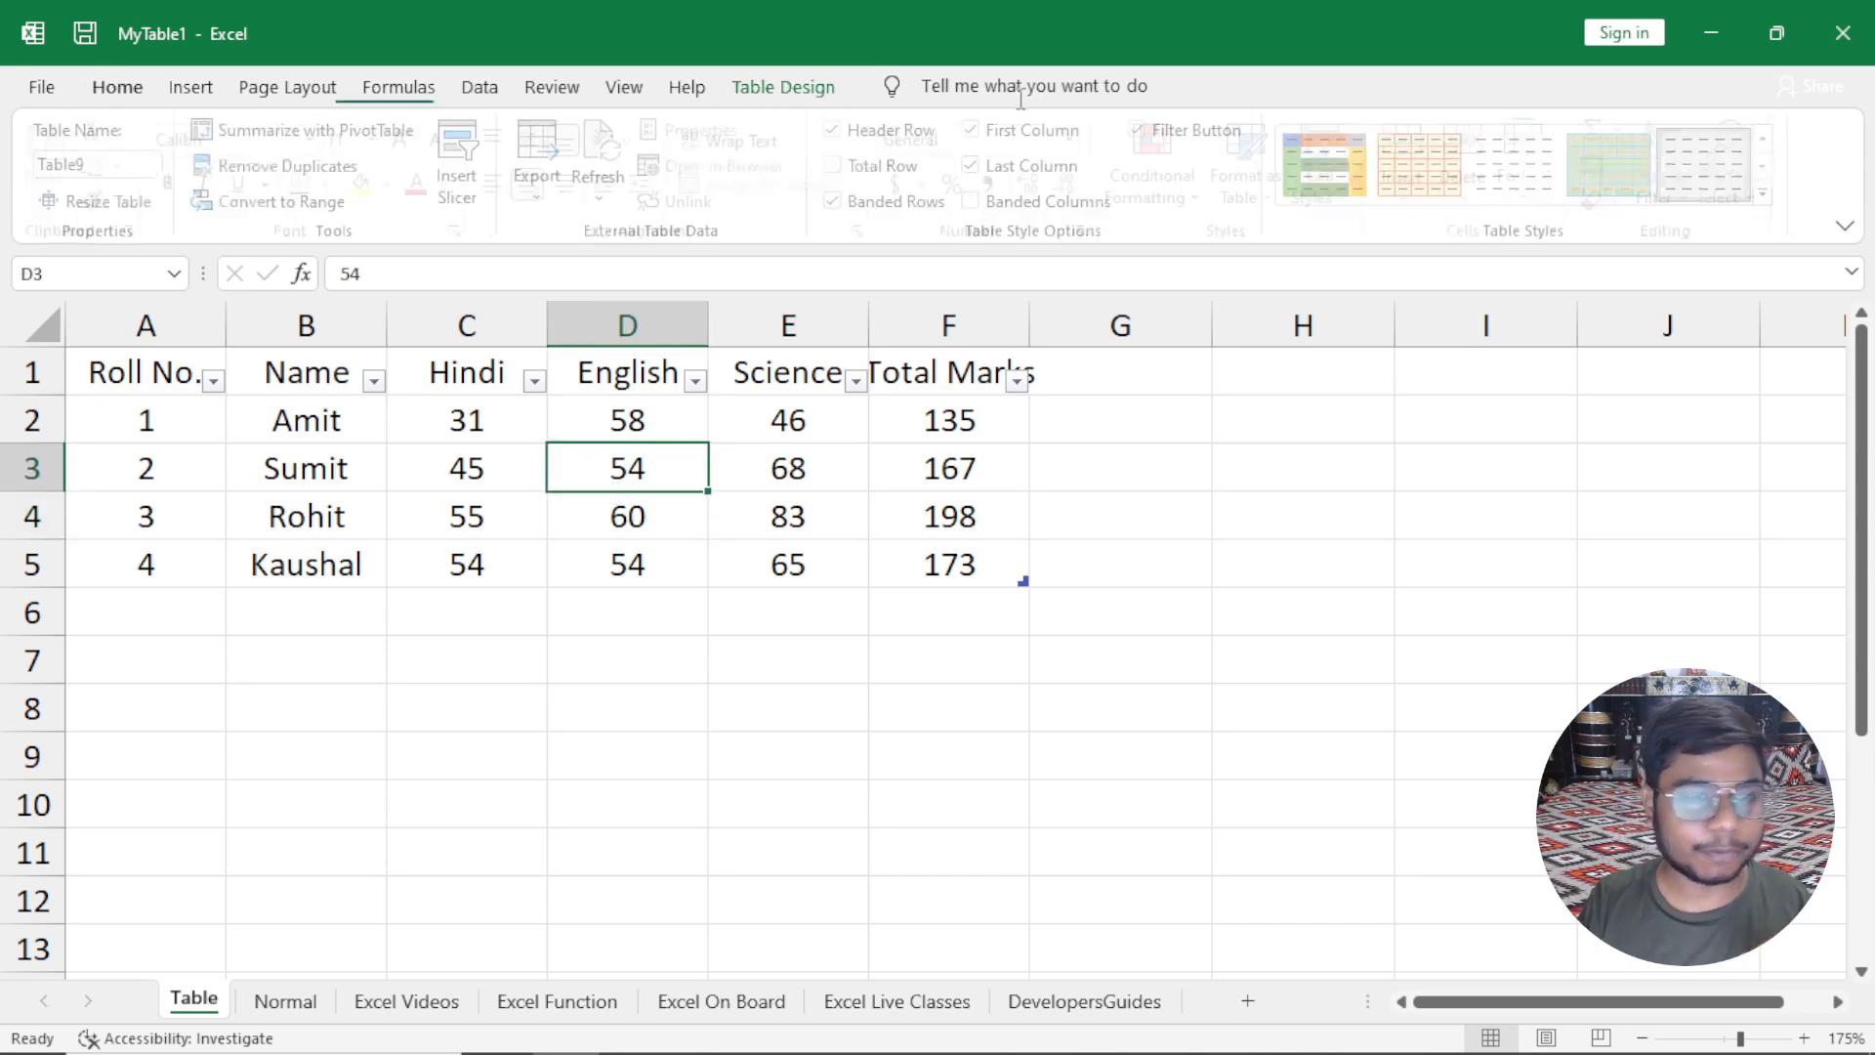
pyautogui.click(1255, 171)
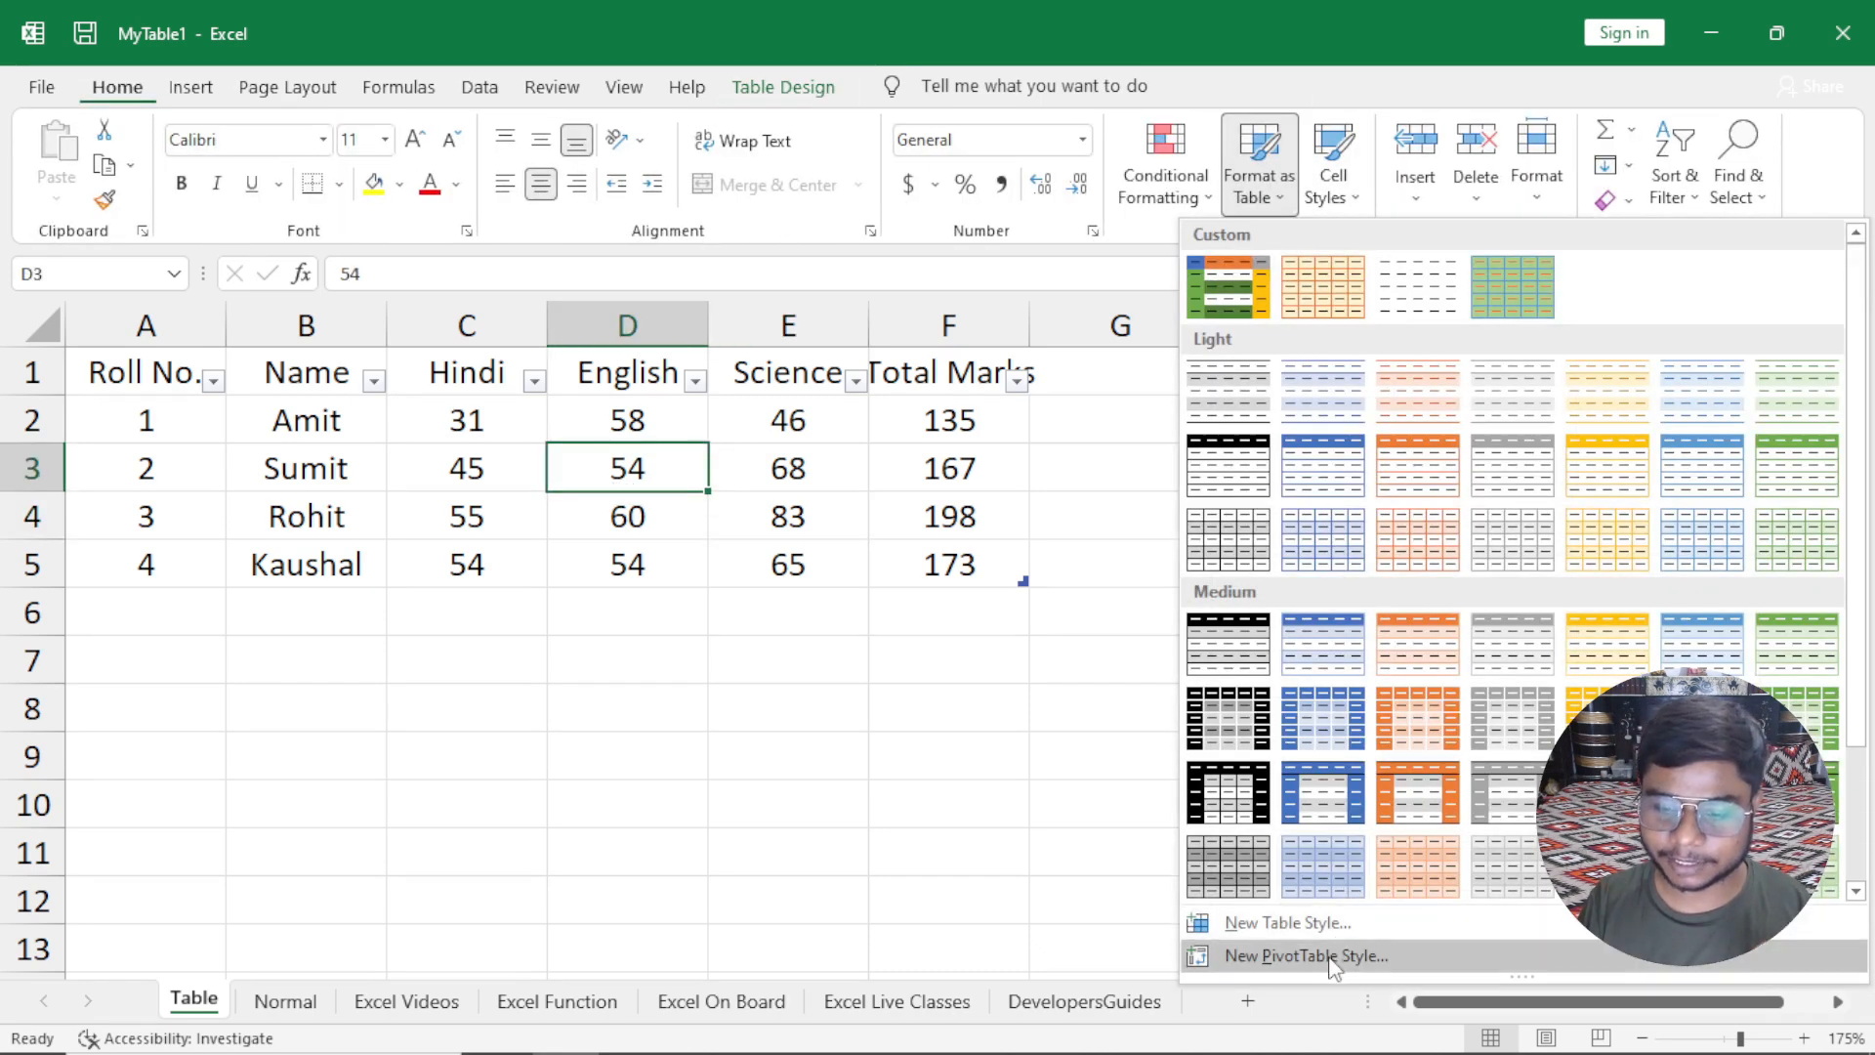
pyautogui.press('Escape')
pyautogui.moveTo(944, 279); pyautogui.dragTo(882, 292)
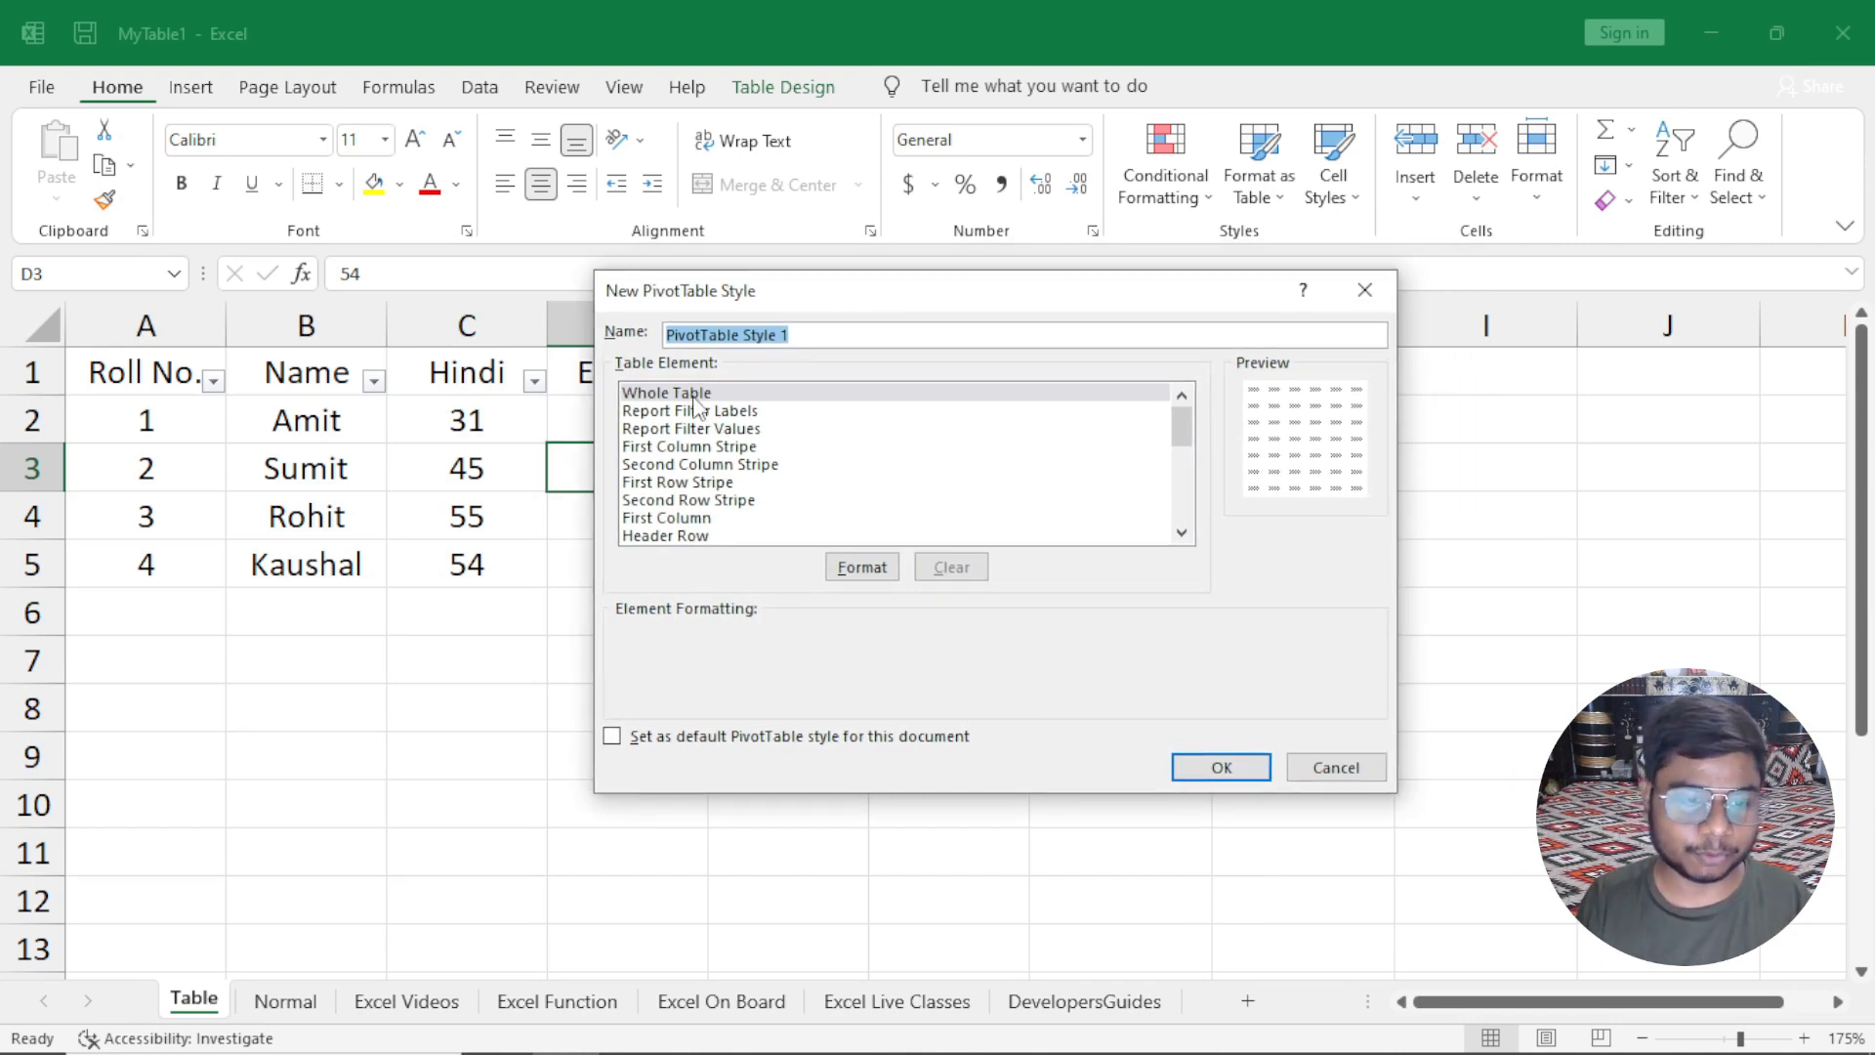
pyautogui.moveTo(694, 415); pyautogui.dragTo(705, 479)
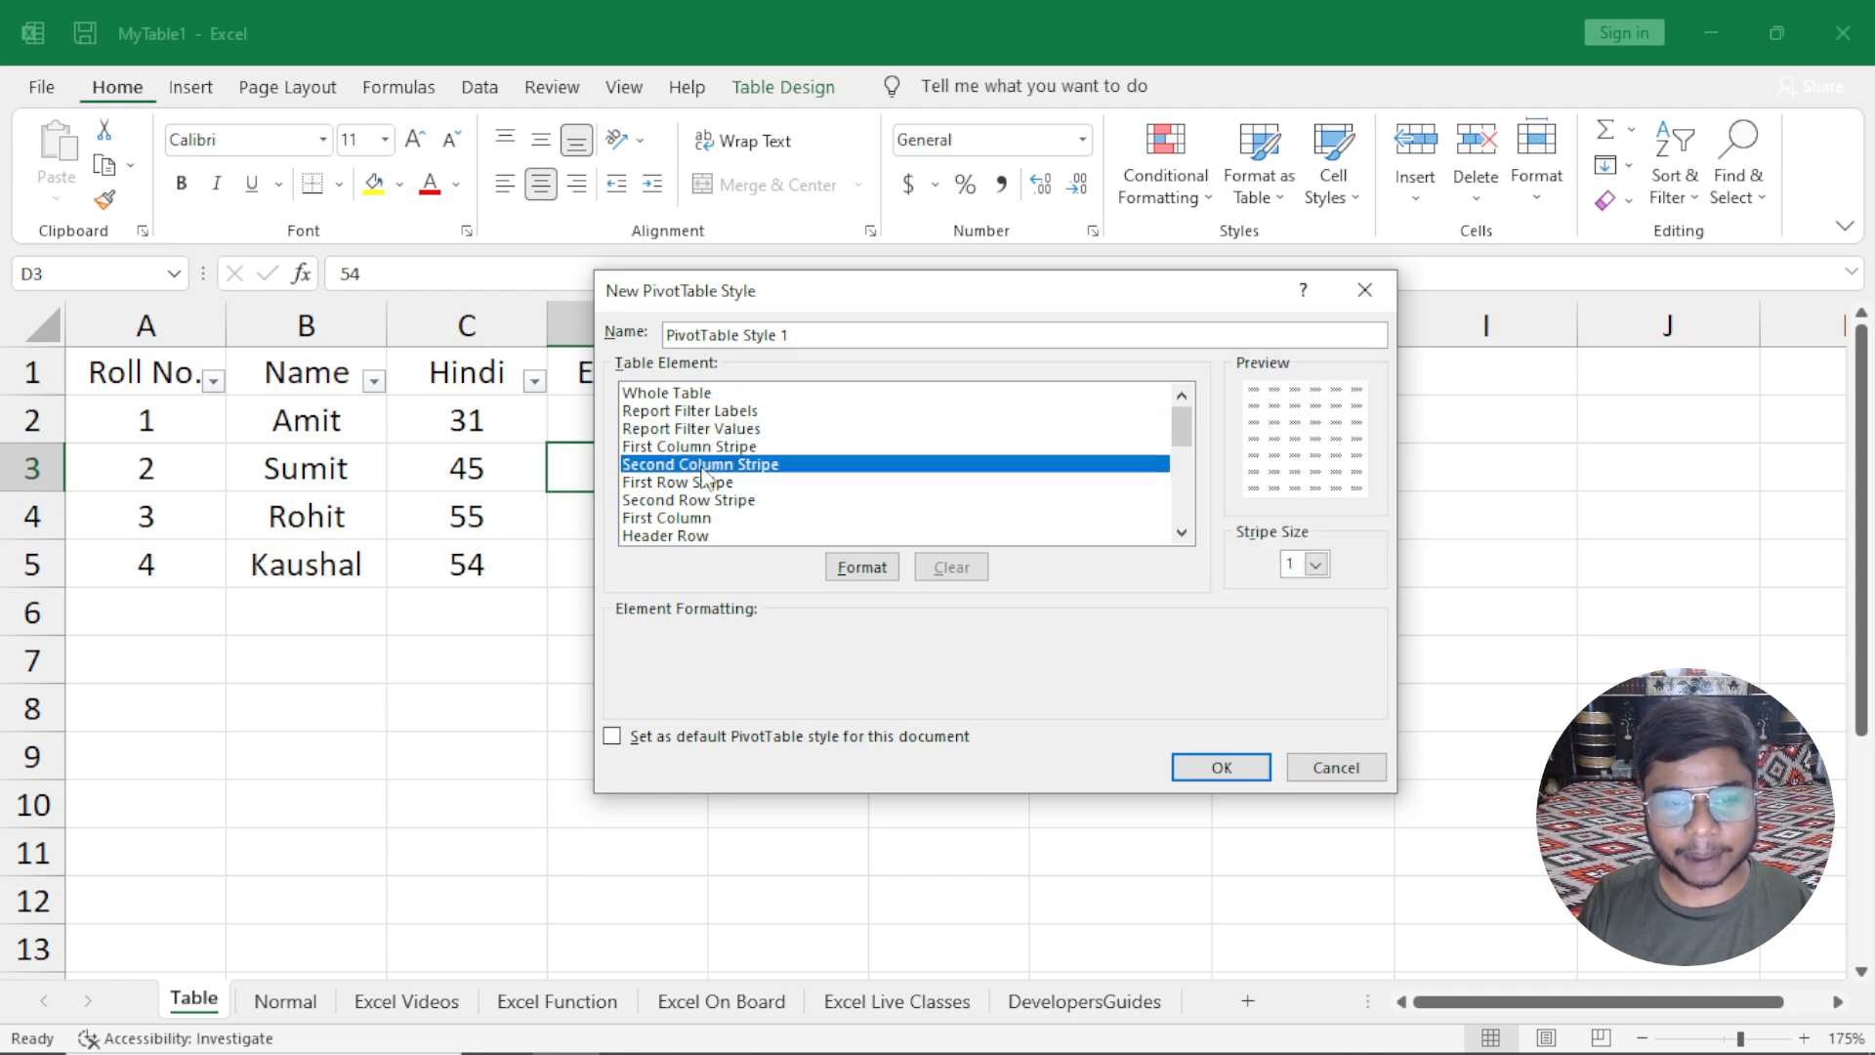
pyautogui.click(848, 564)
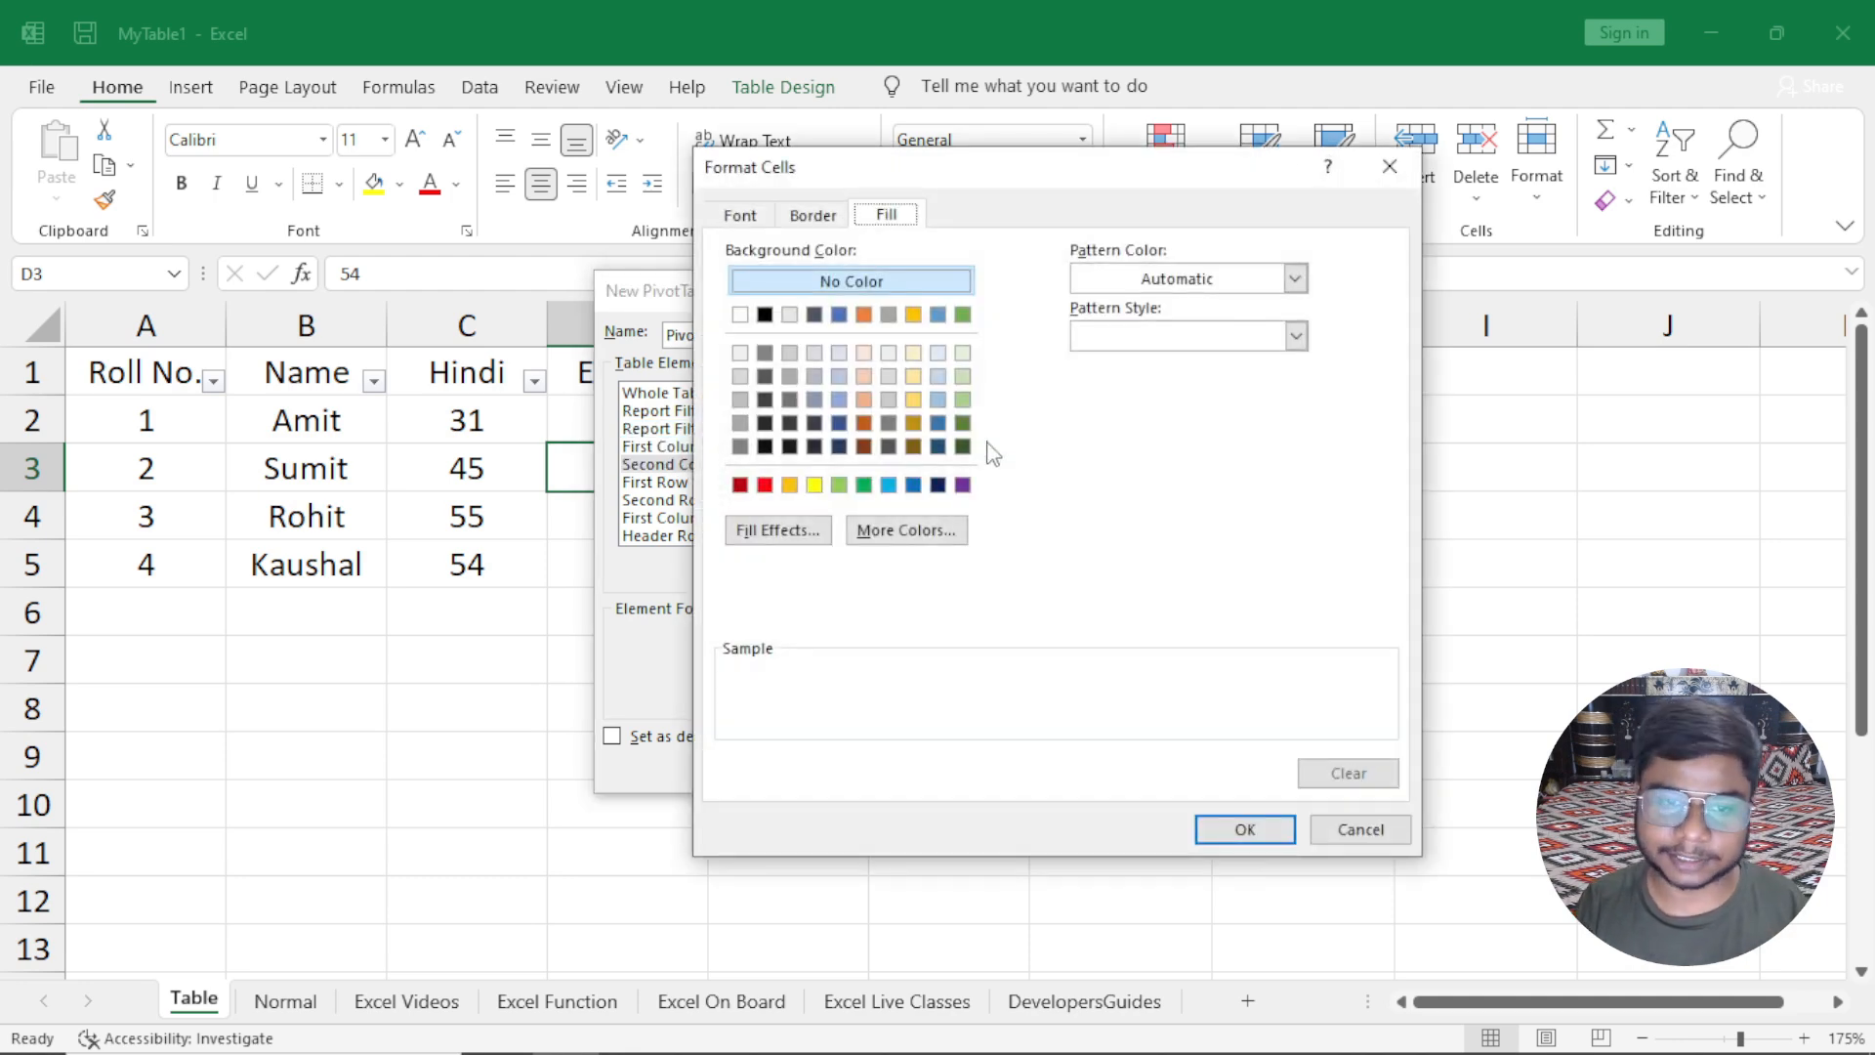
pyautogui.click(1389, 166)
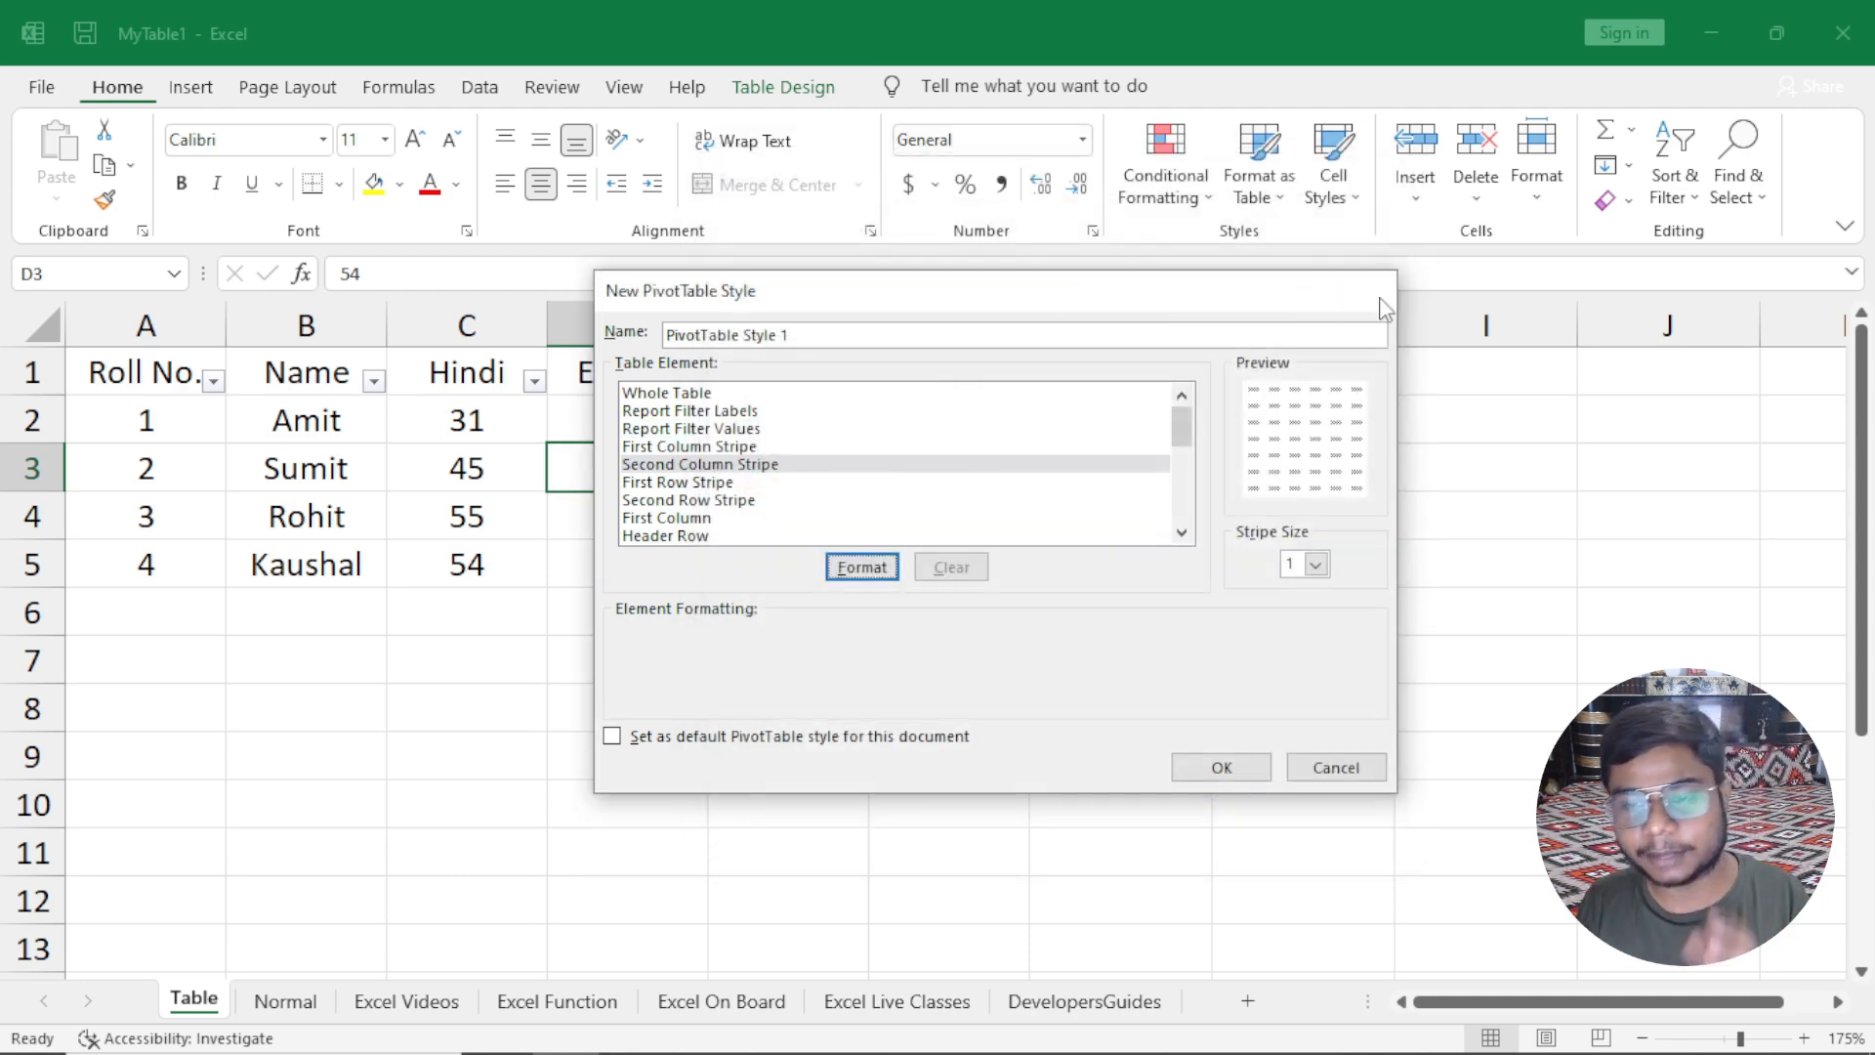
pyautogui.click(1372, 284)
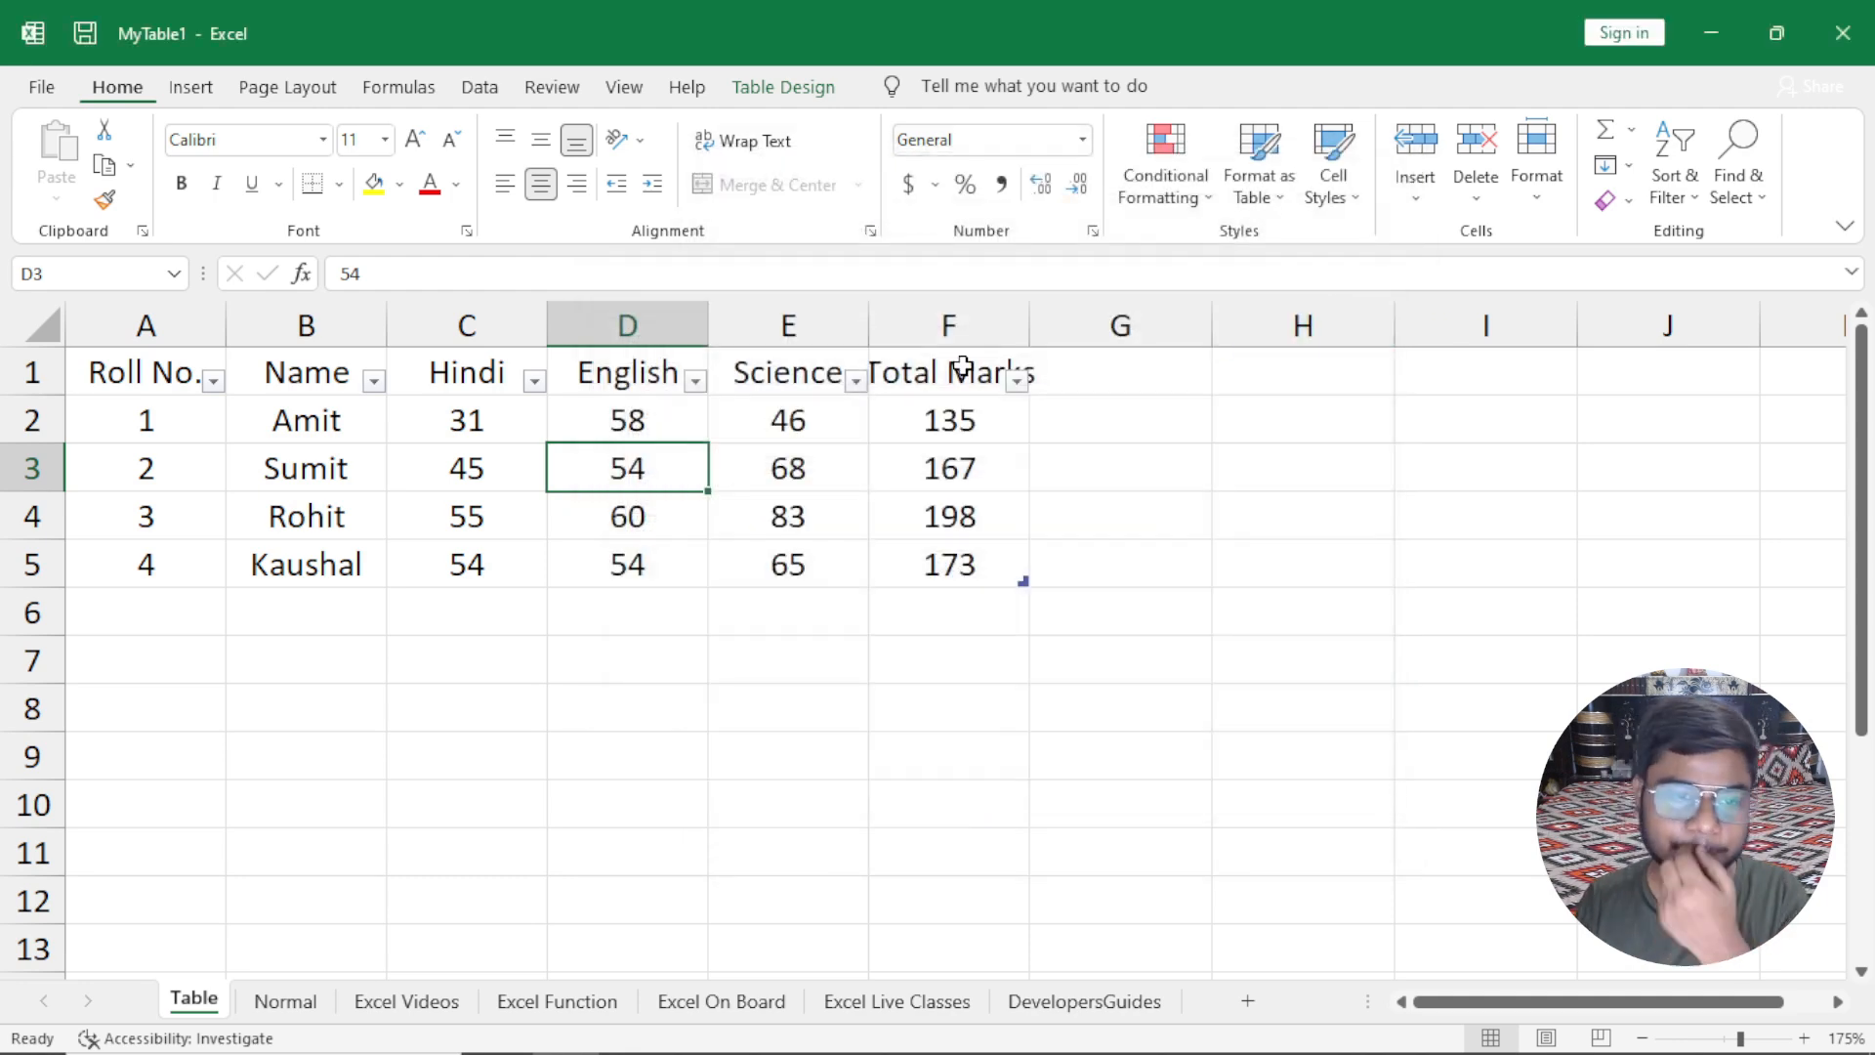
# Turn the marks table's filter buttons off, select the Science header, and turn the filter buttons back on.
pyautogui.click(782, 93)
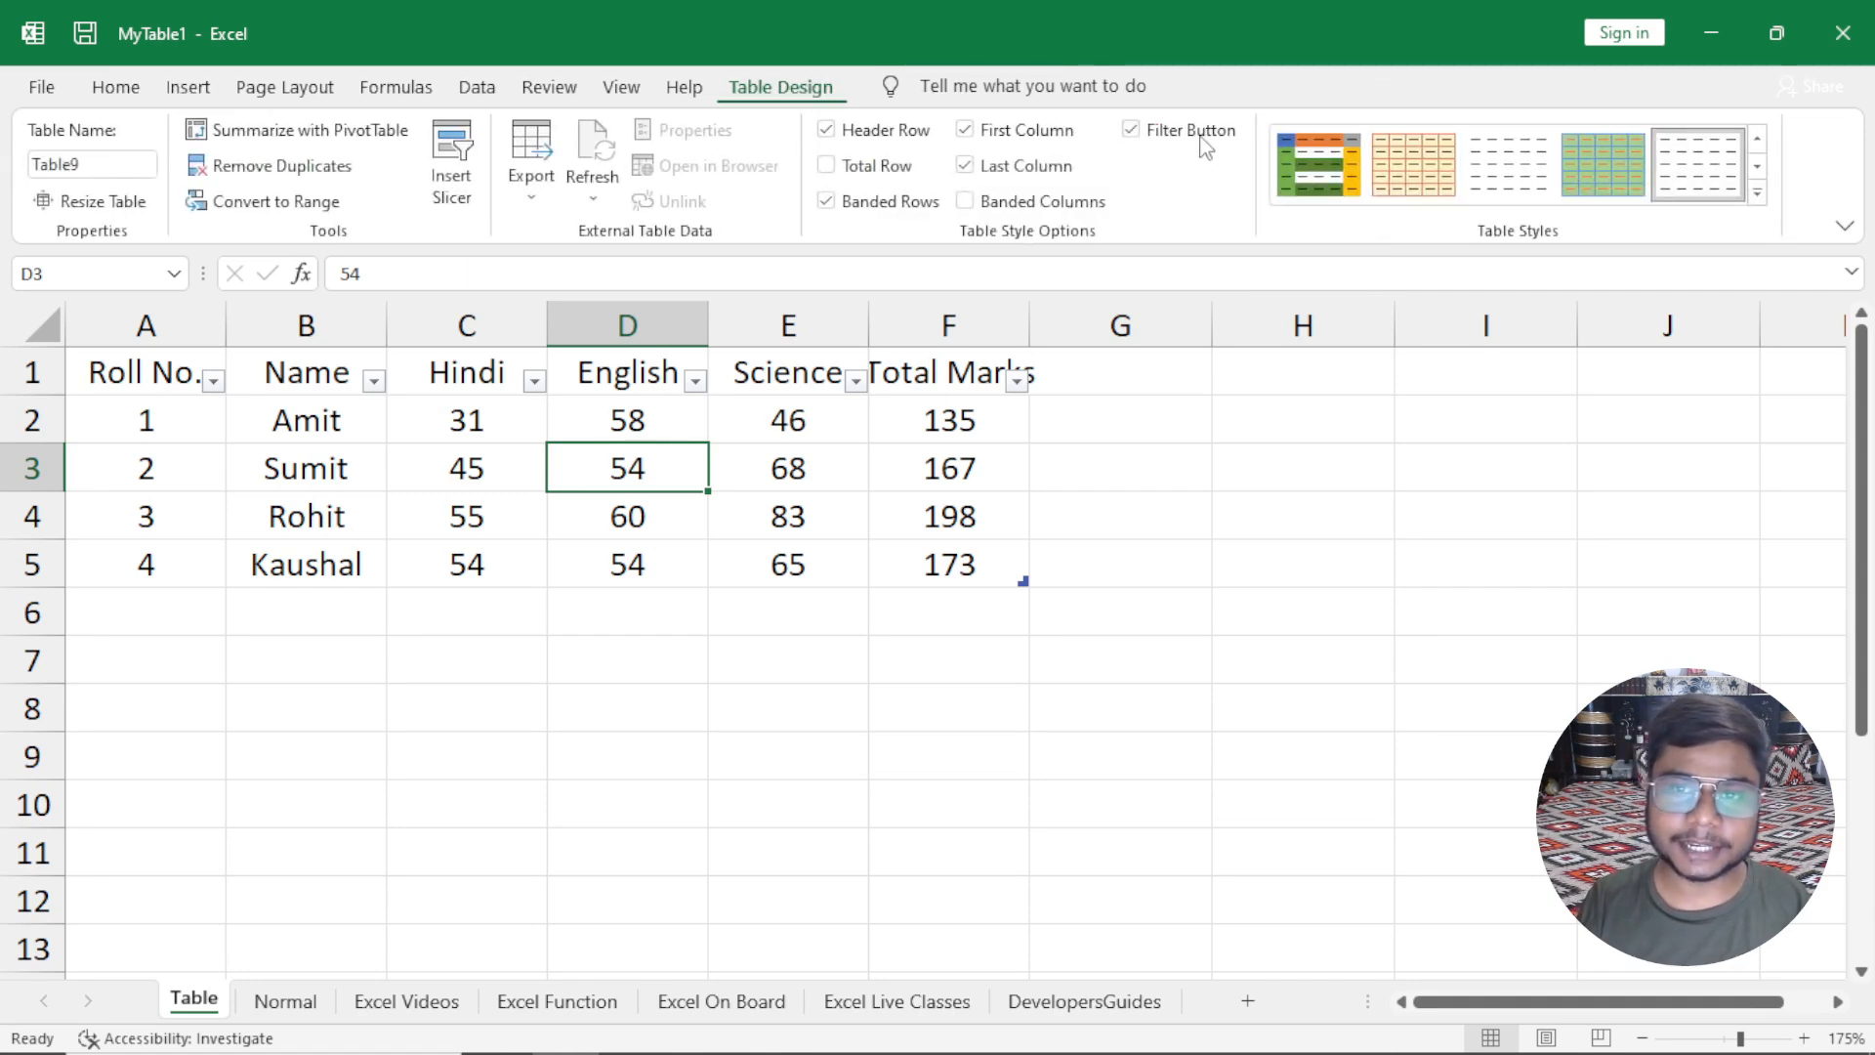
pyautogui.click(859, 386)
pyautogui.click(859, 386)
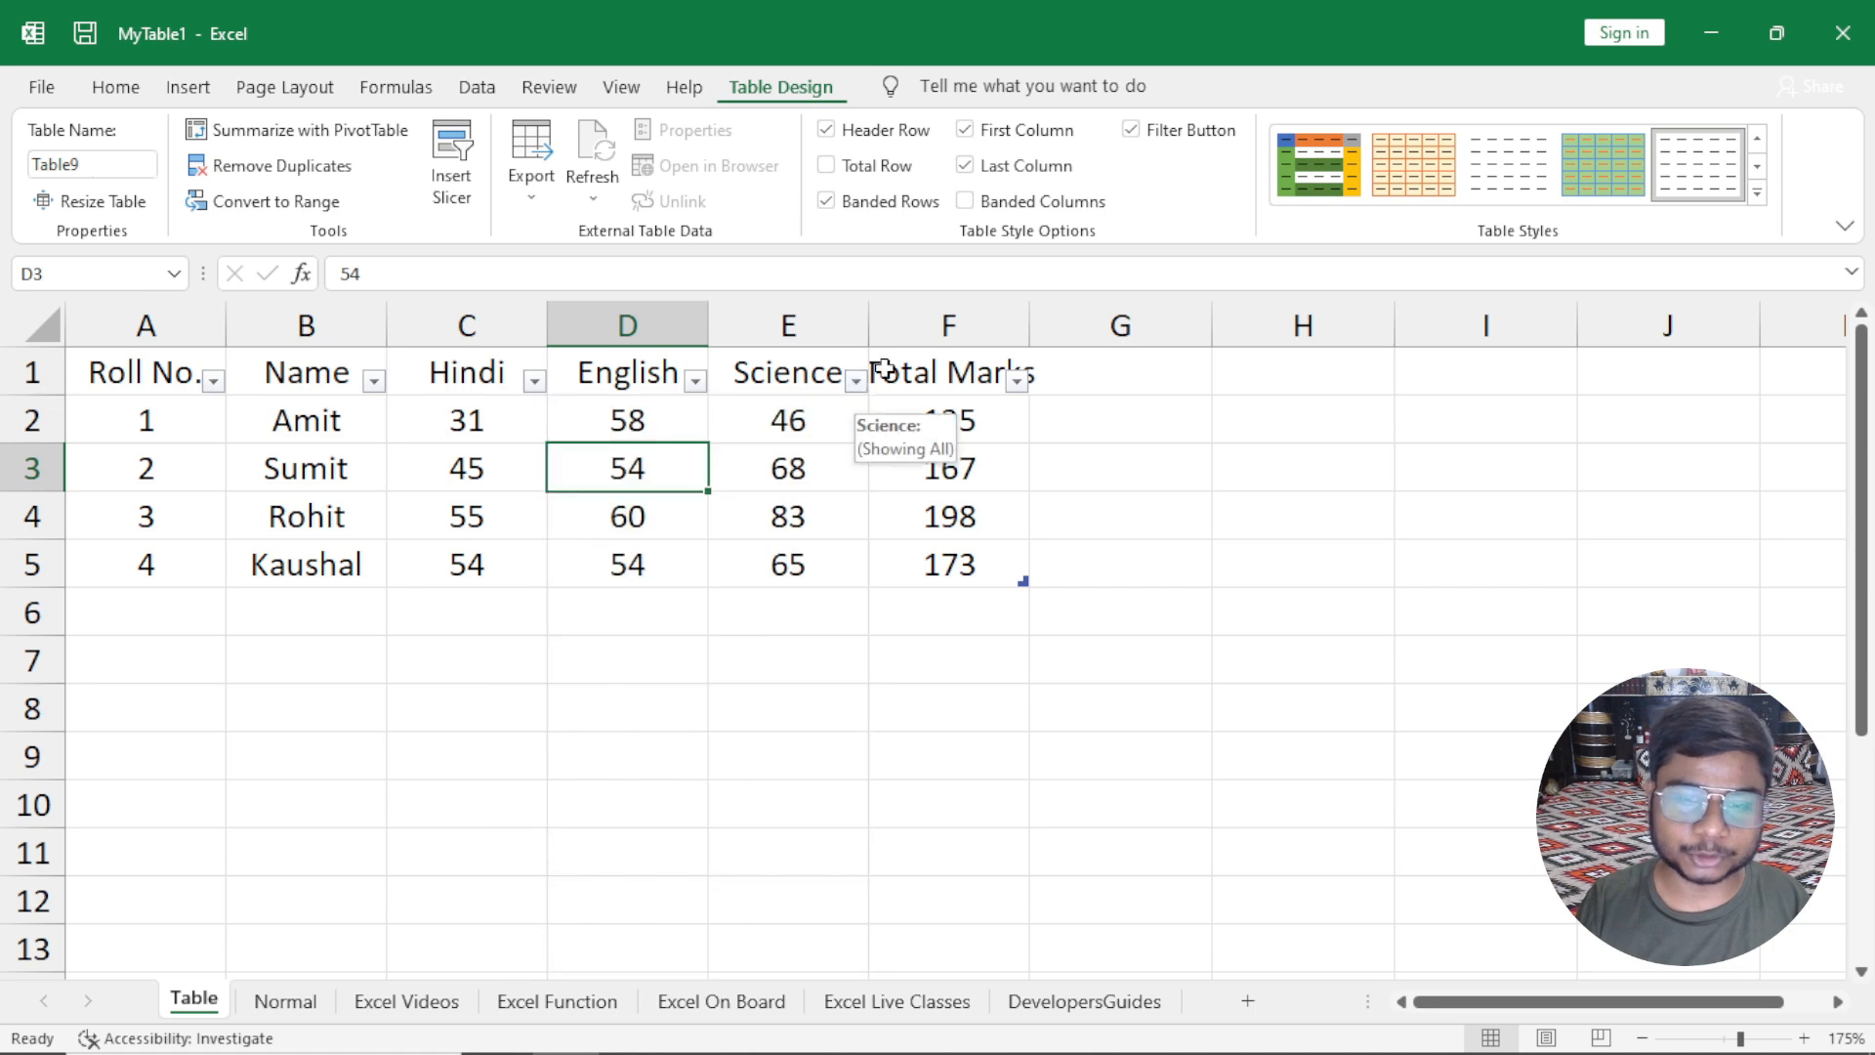
pyautogui.click(1132, 131)
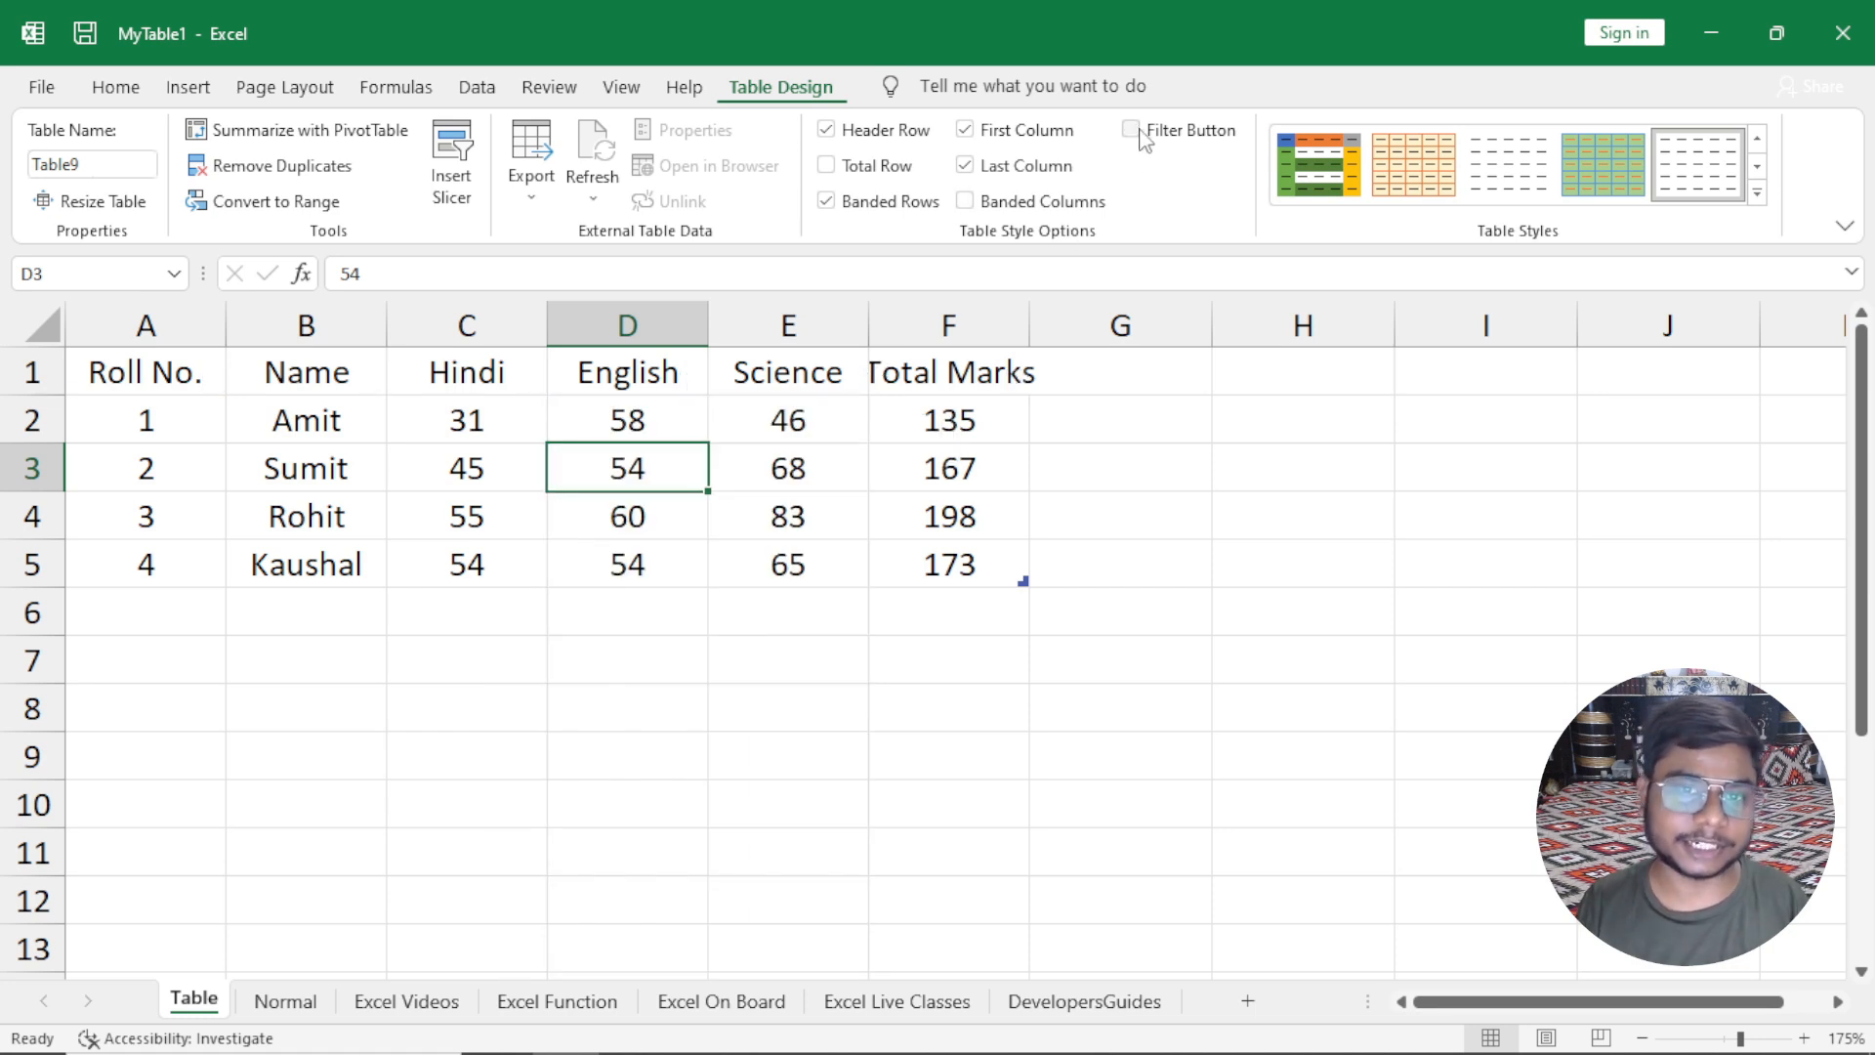
pyautogui.click(841, 381)
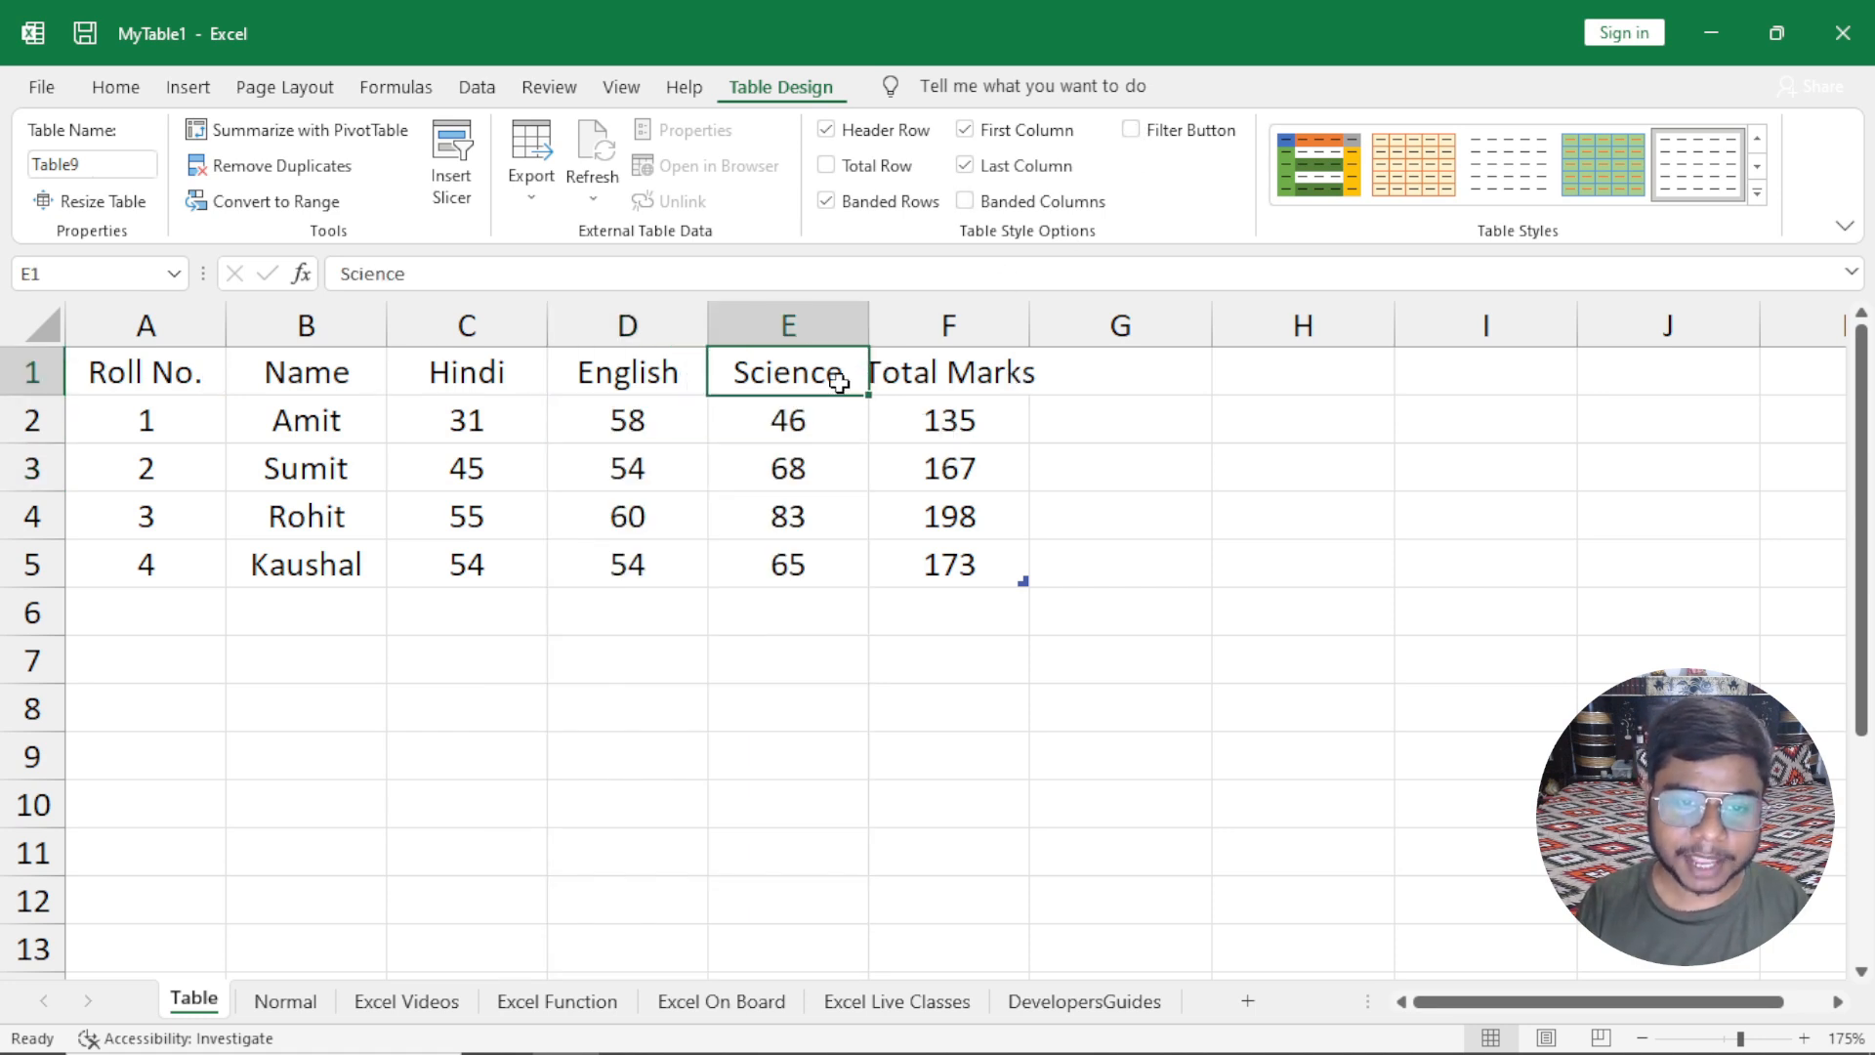
pyautogui.click(1133, 130)
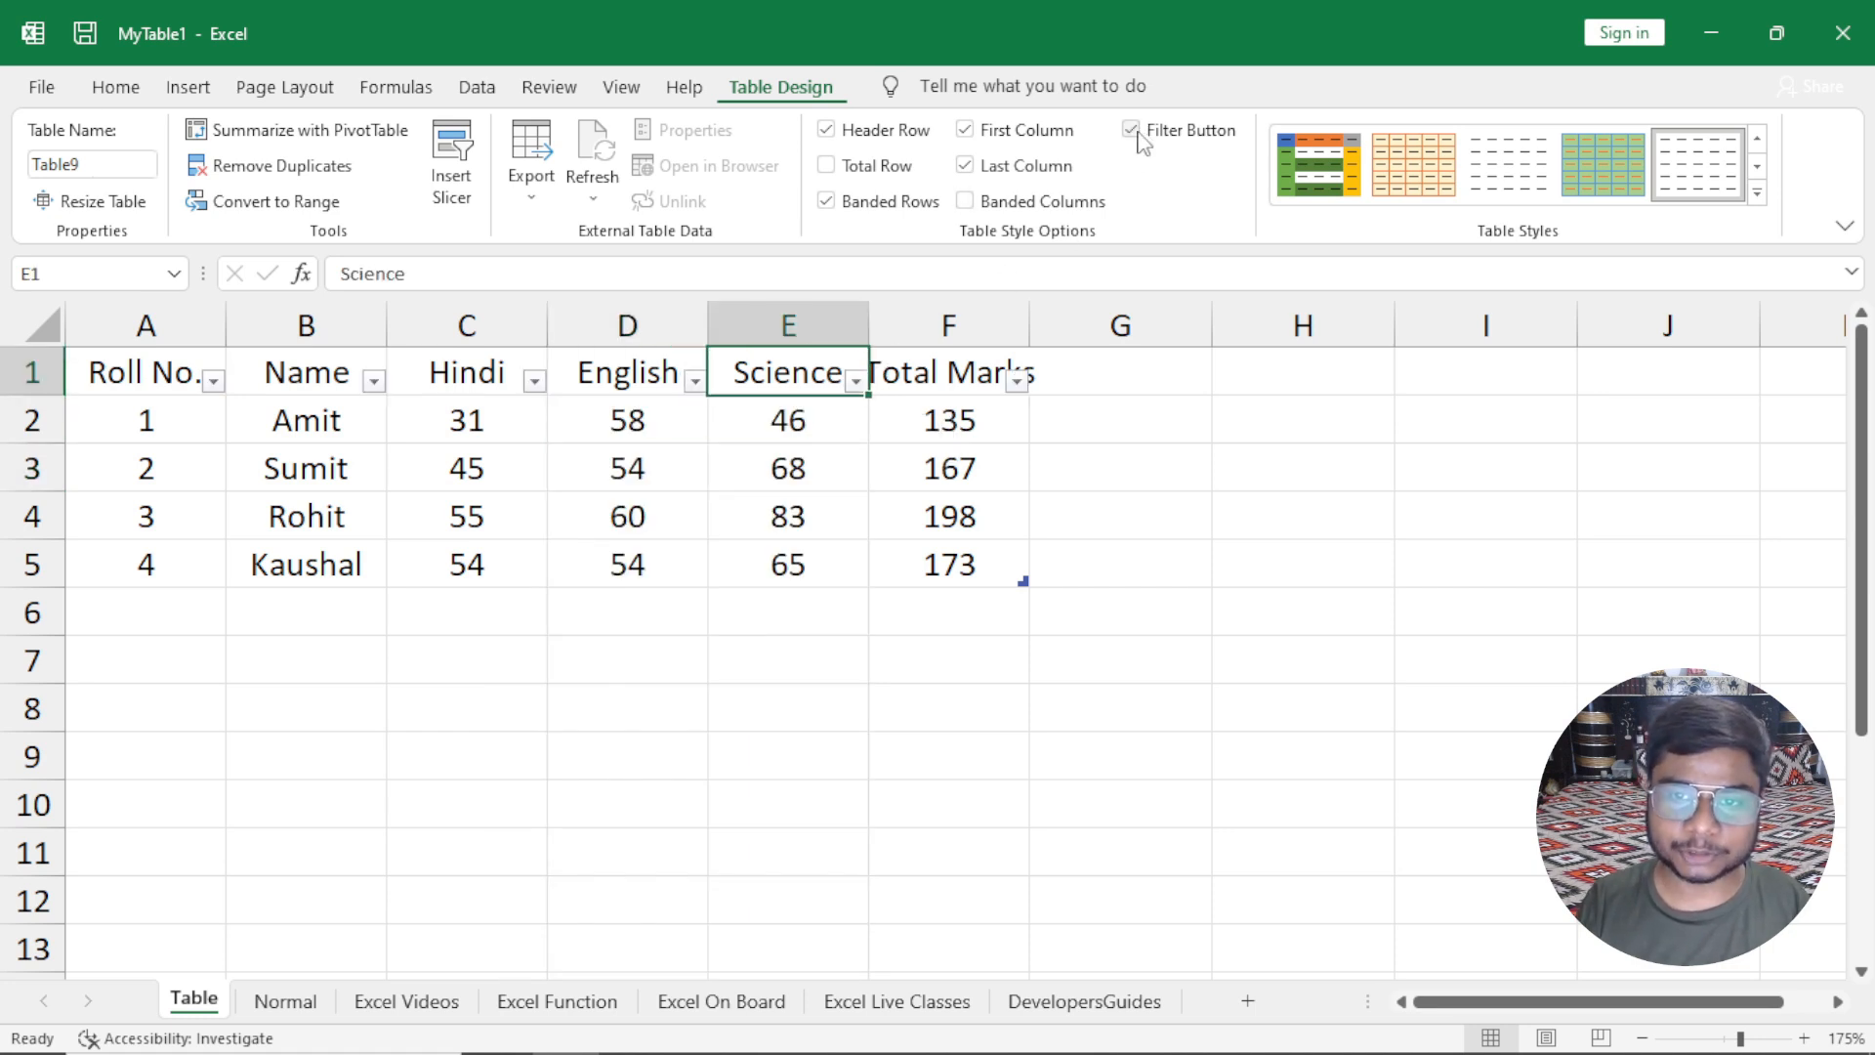
# Apply the light table style with the solid gold header, and turn off the header row, banded rows, last column and first column options.
pyautogui.click(1758, 194)
pyautogui.click(1674, 383)
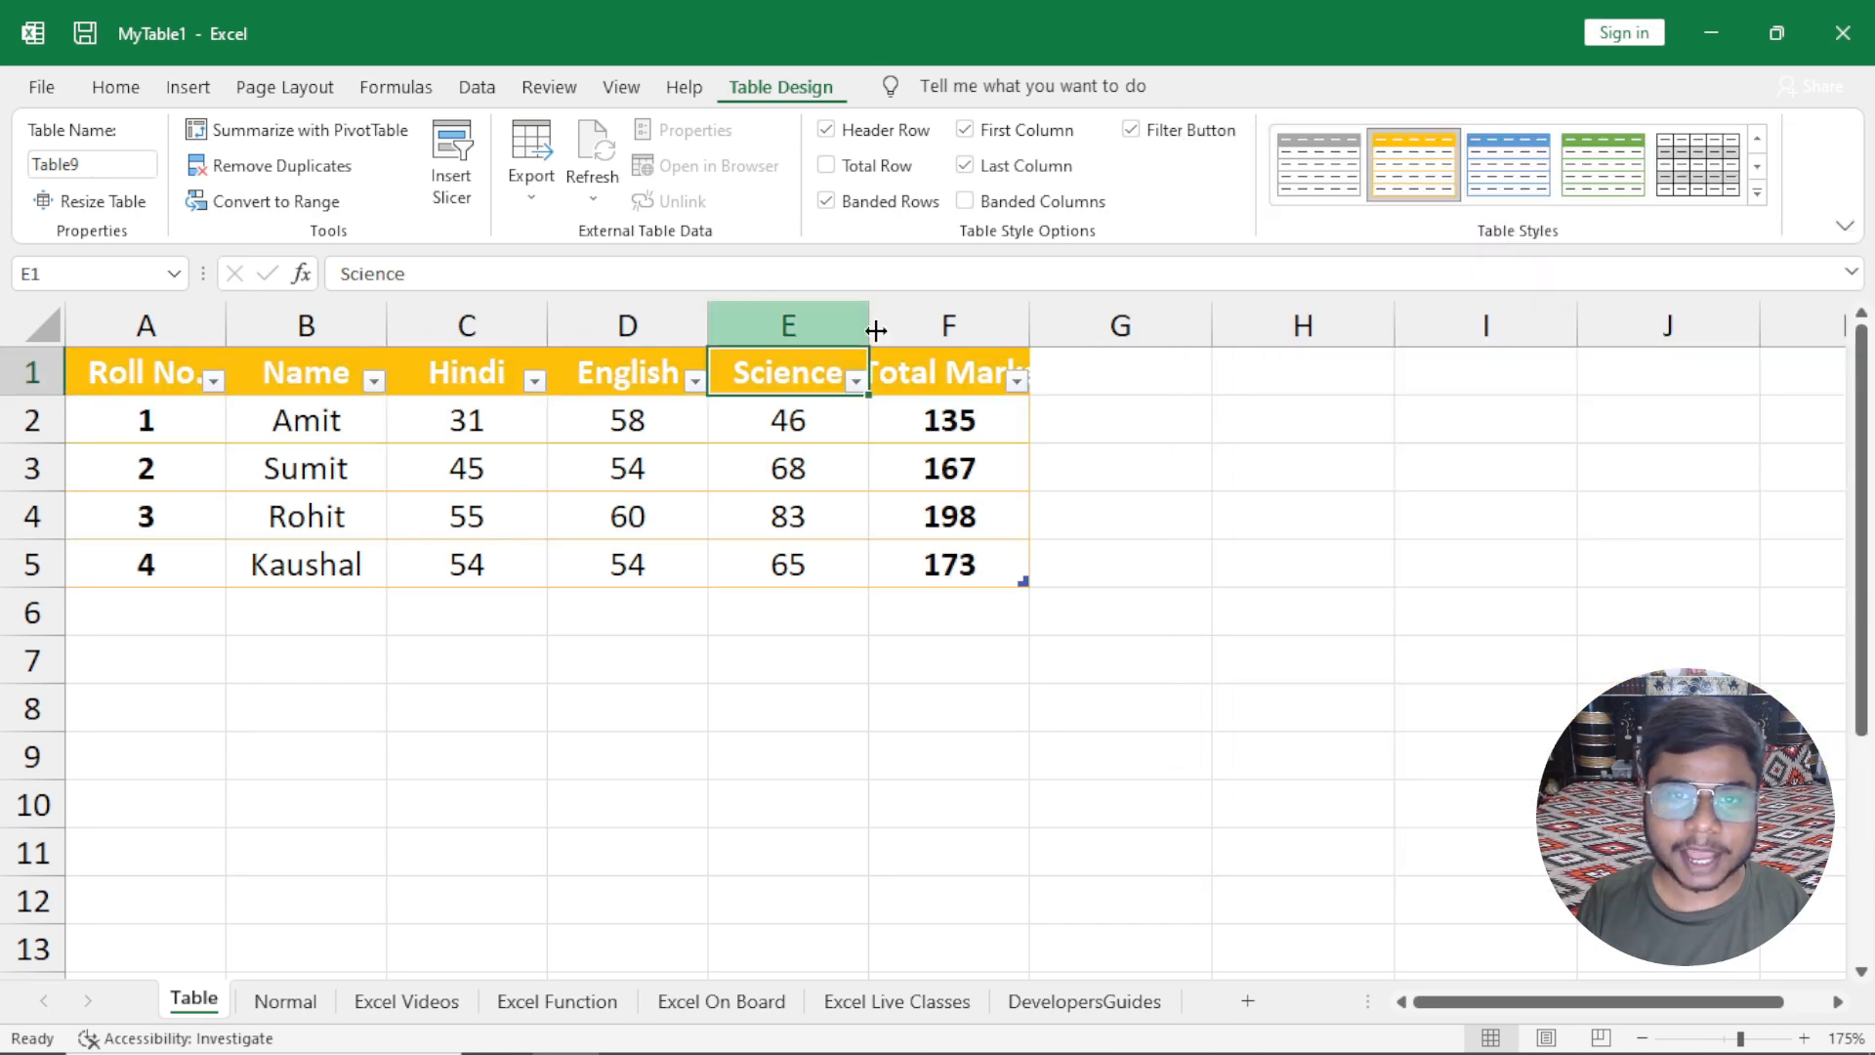
pyautogui.click(900, 137)
pyautogui.click(879, 201)
pyautogui.click(994, 166)
pyautogui.click(996, 131)
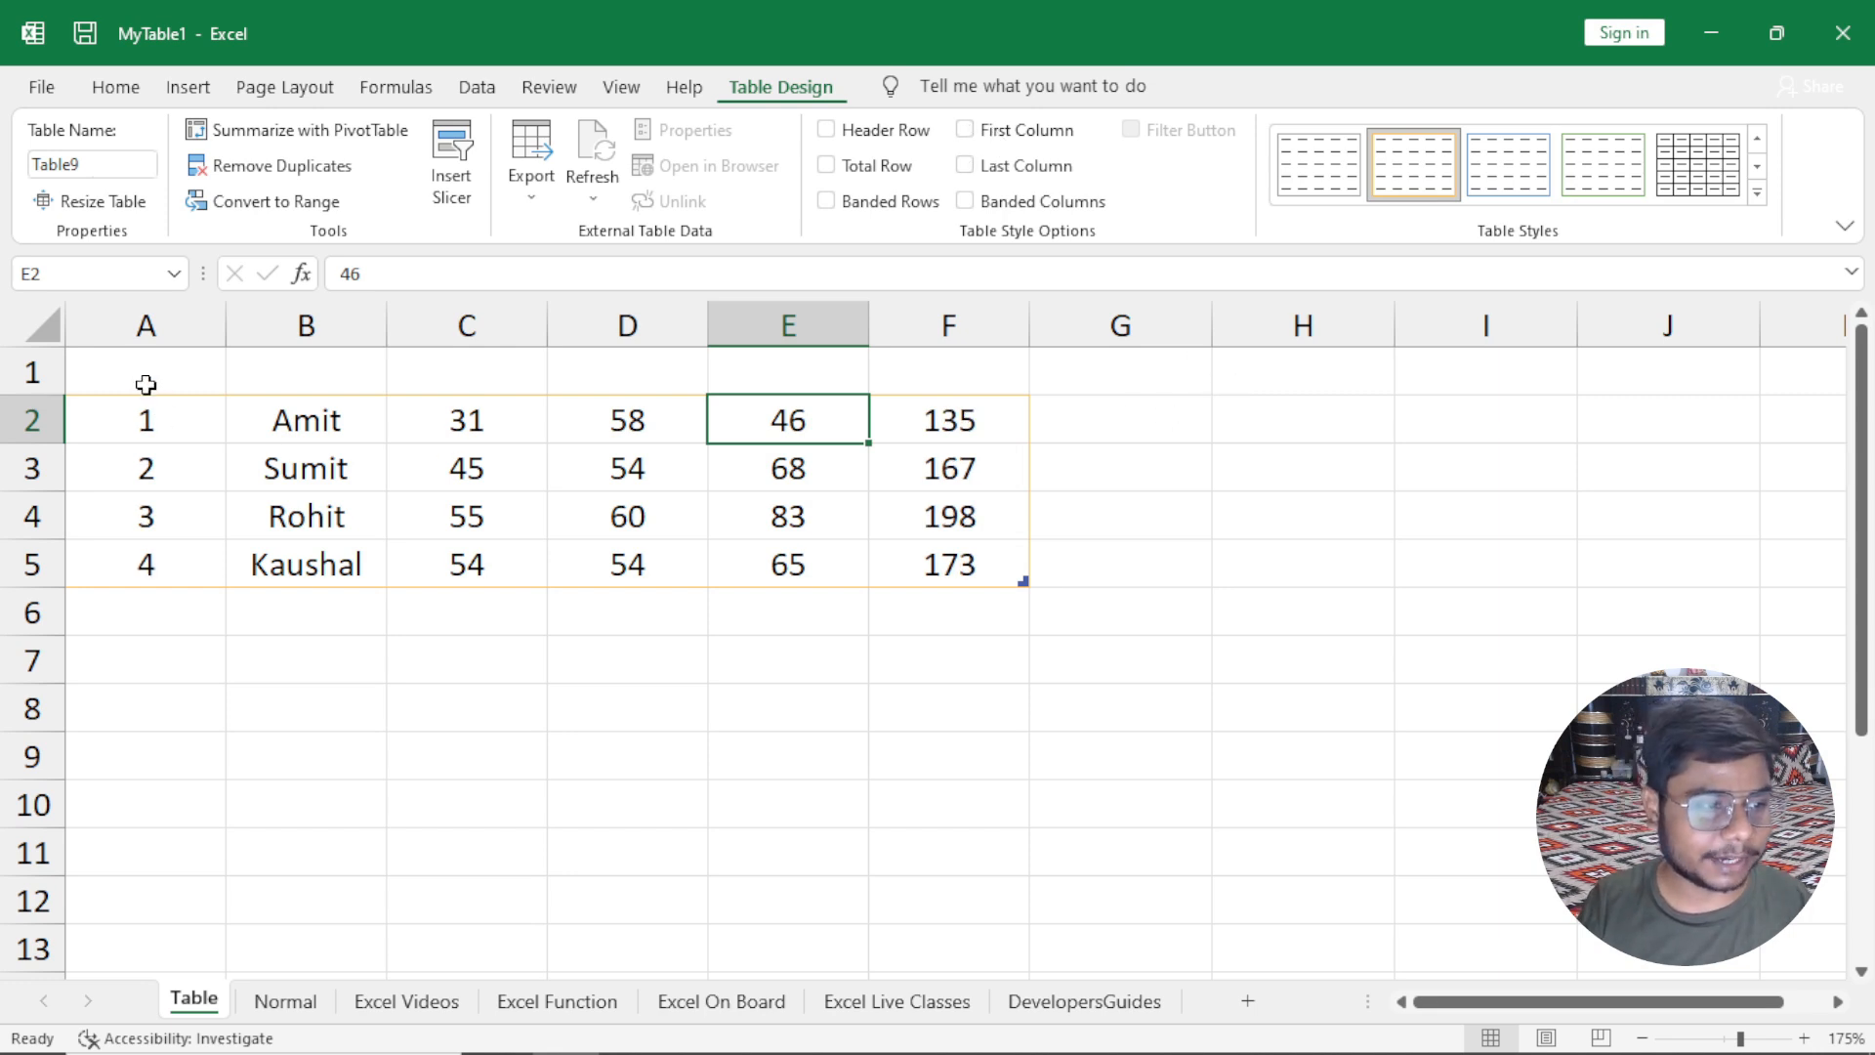
# Turn on the marks table's header row, first column and last column options, and slightly widen the Total Marks column.
pyautogui.moveTo(146, 384); pyautogui.dragTo(887, 378)
pyautogui.click(860, 518)
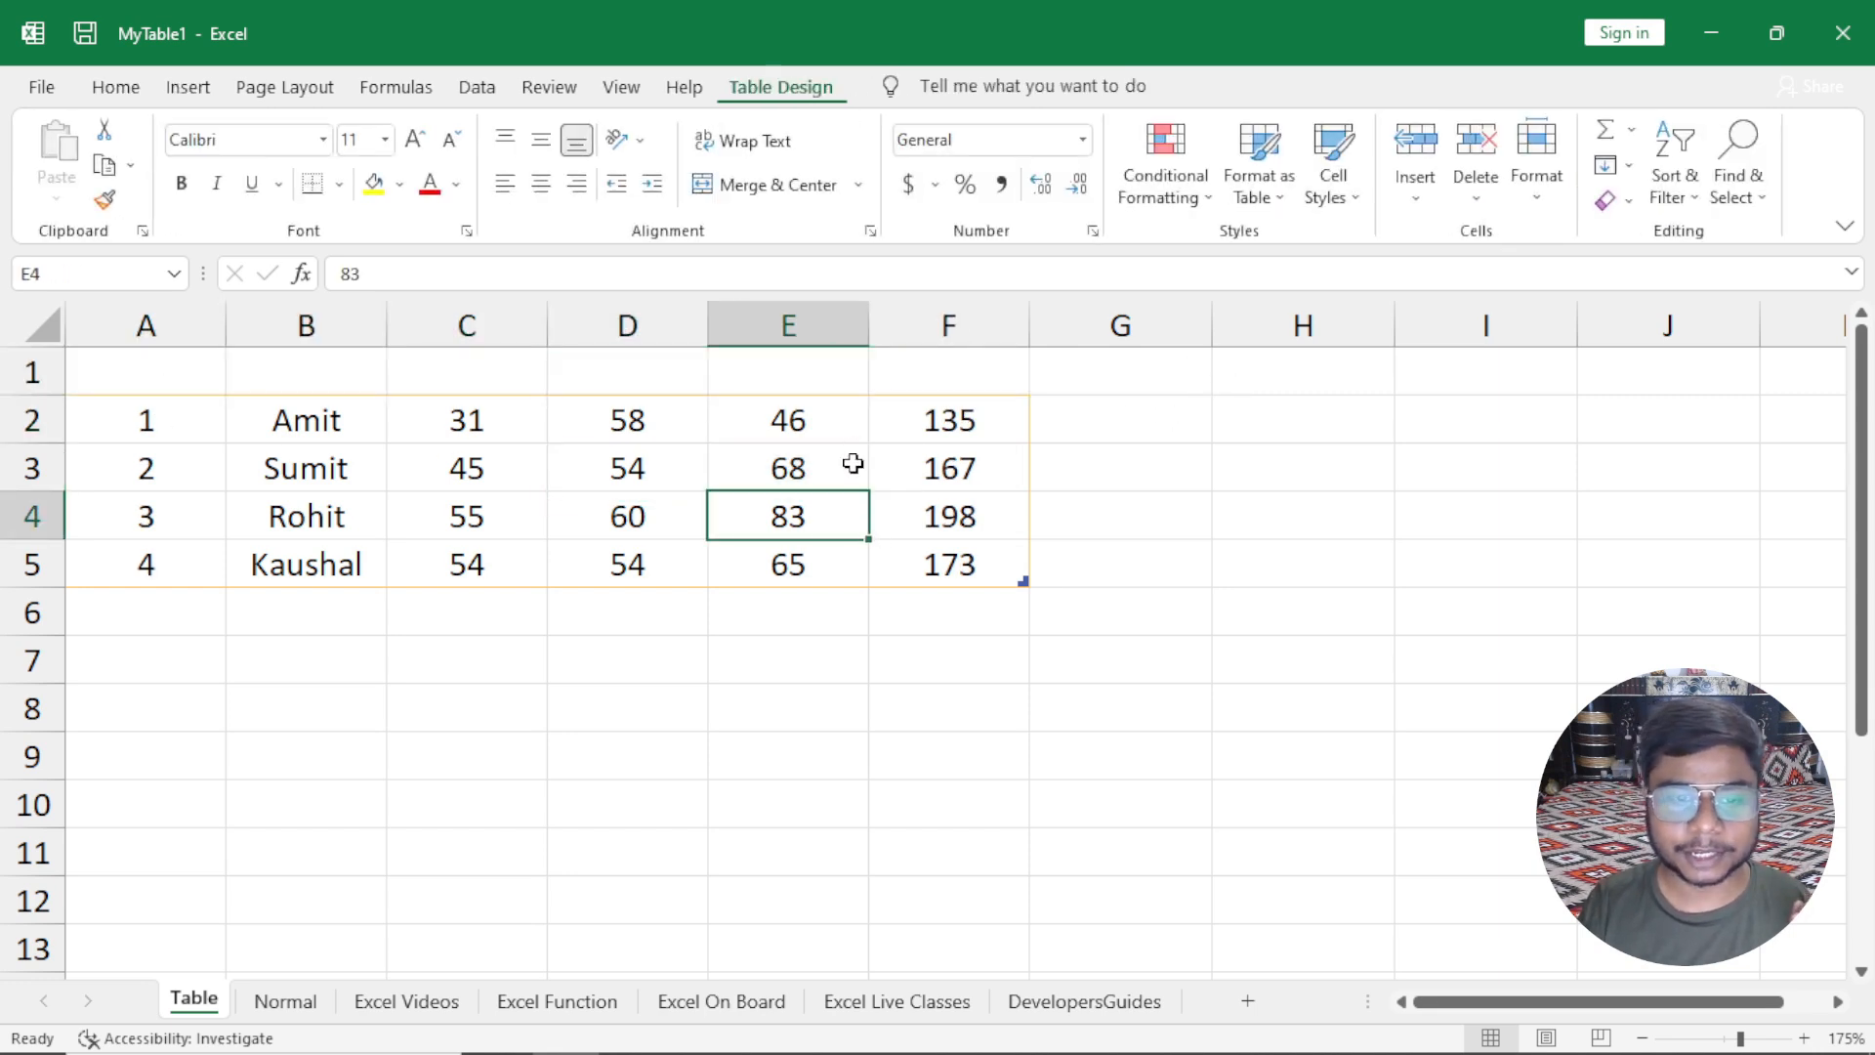
pyautogui.click(849, 132)
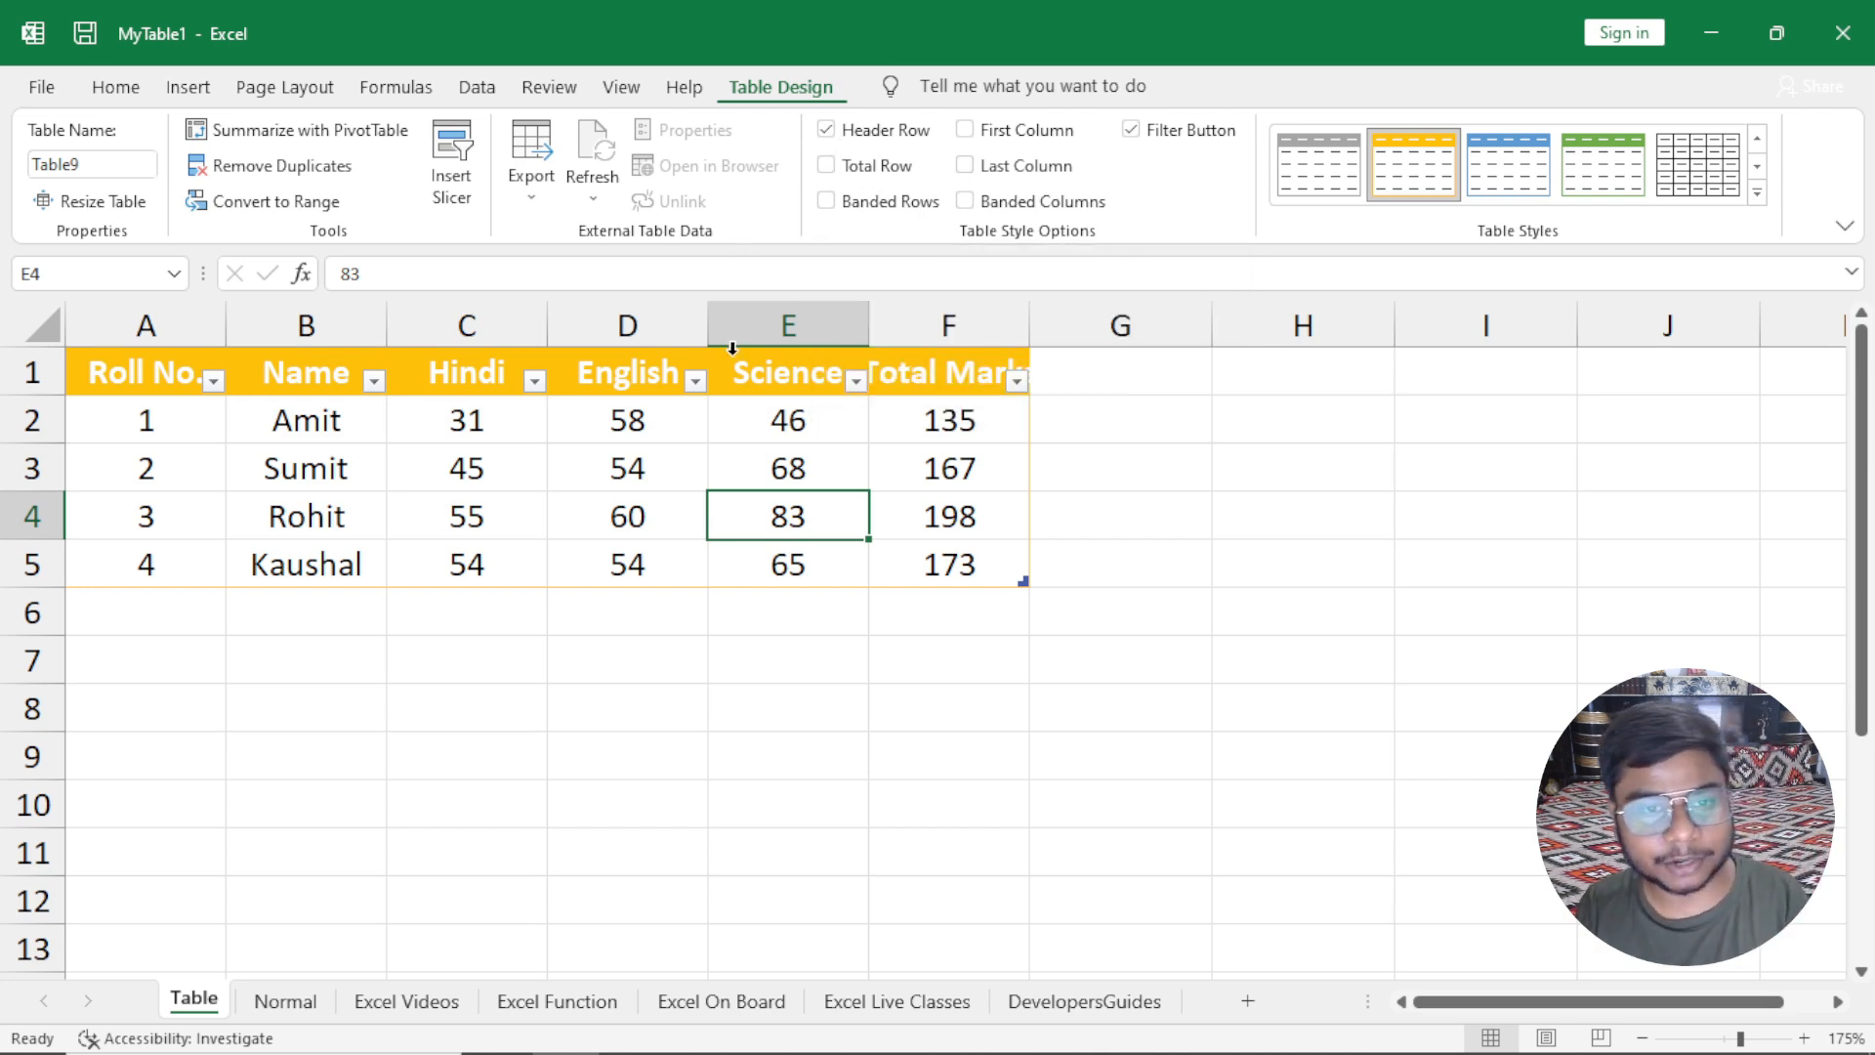
pyautogui.click(965, 131)
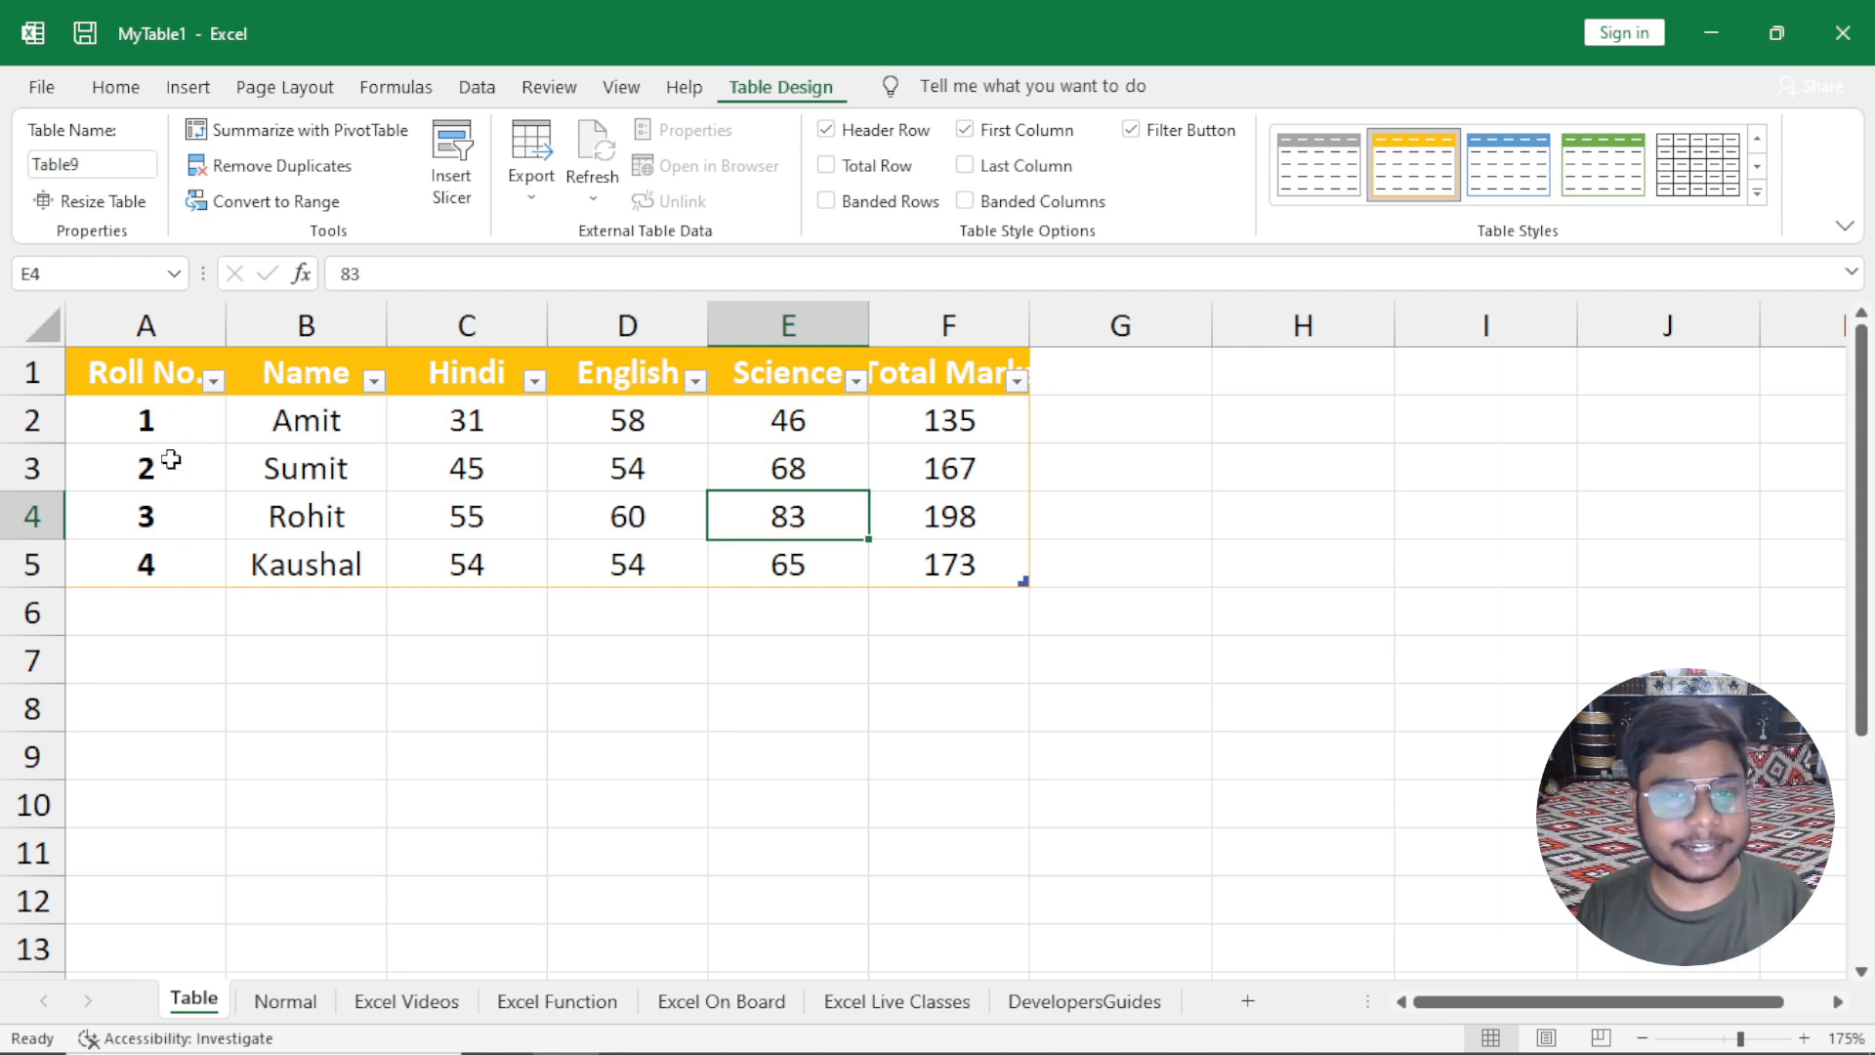
pyautogui.click(1019, 172)
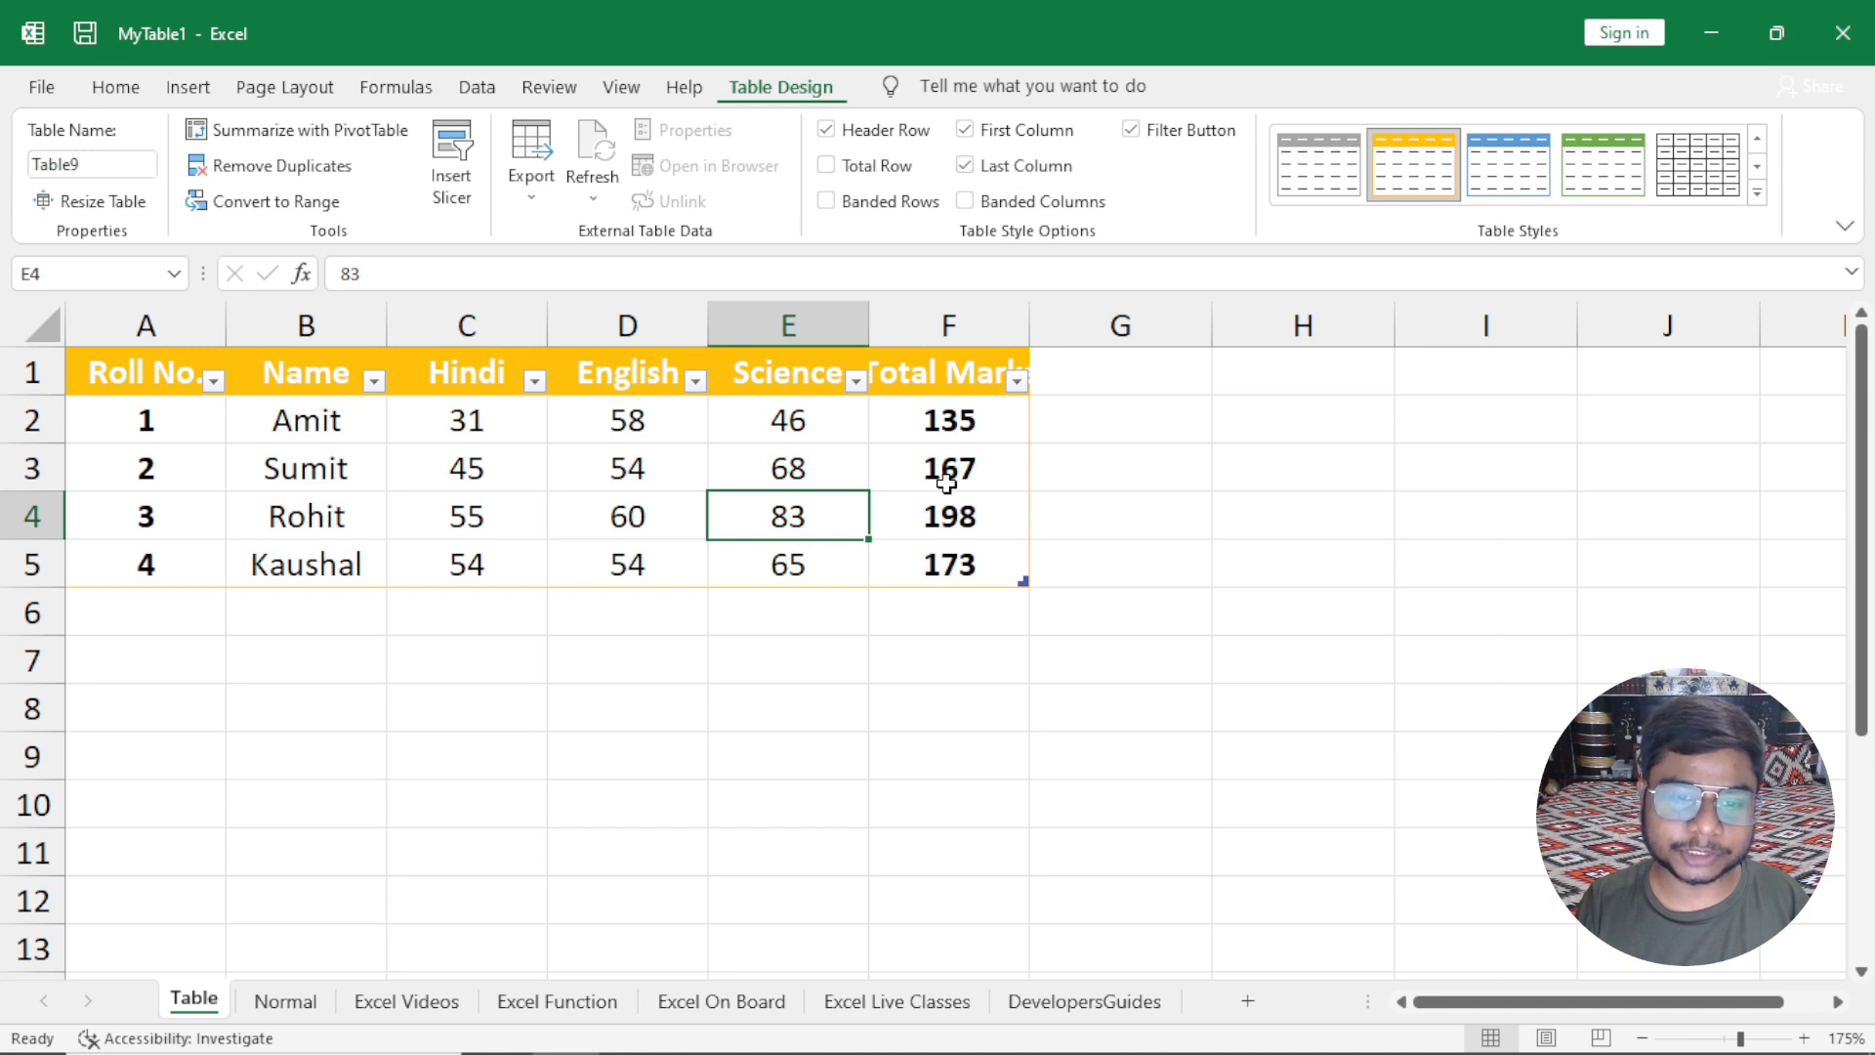
pyautogui.moveTo(1028, 325); pyautogui.dragTo(1046, 325)
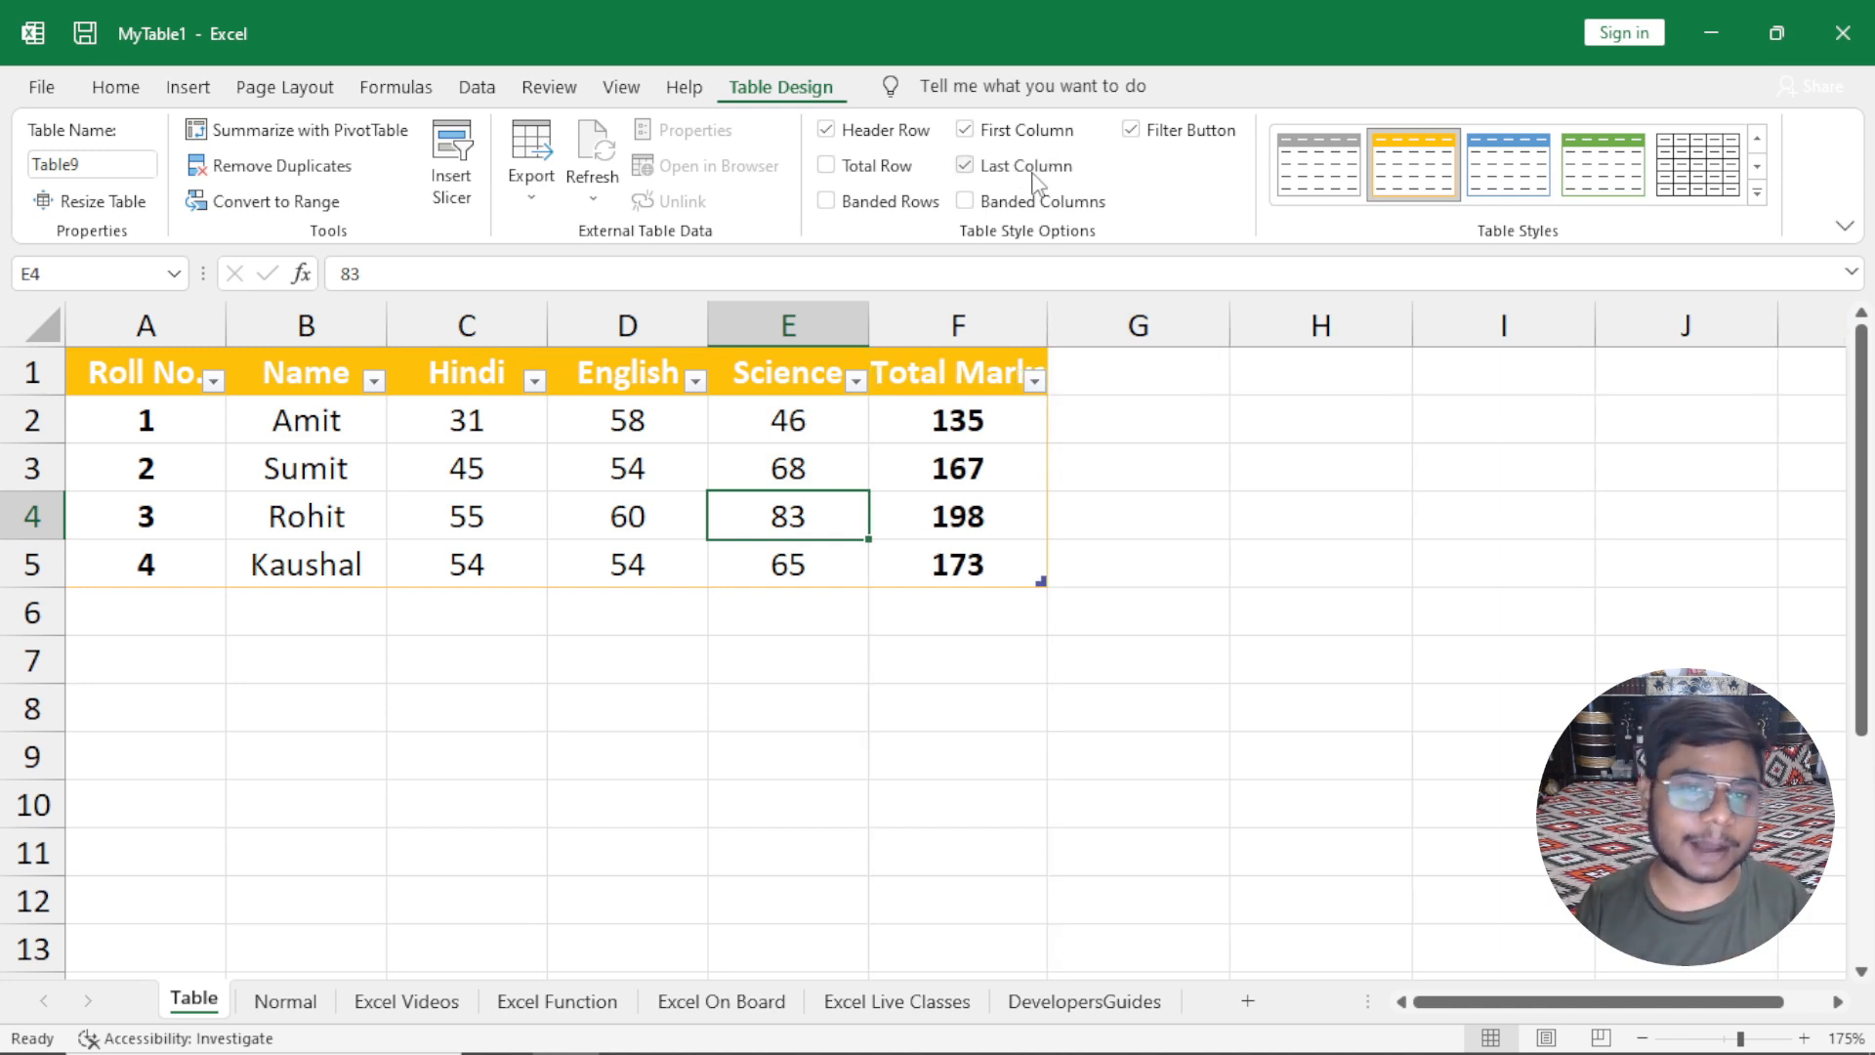
# Add a total row to the marks table, check it against the students' Total Marks cells, and remove the total row.
pyautogui.click(865, 166)
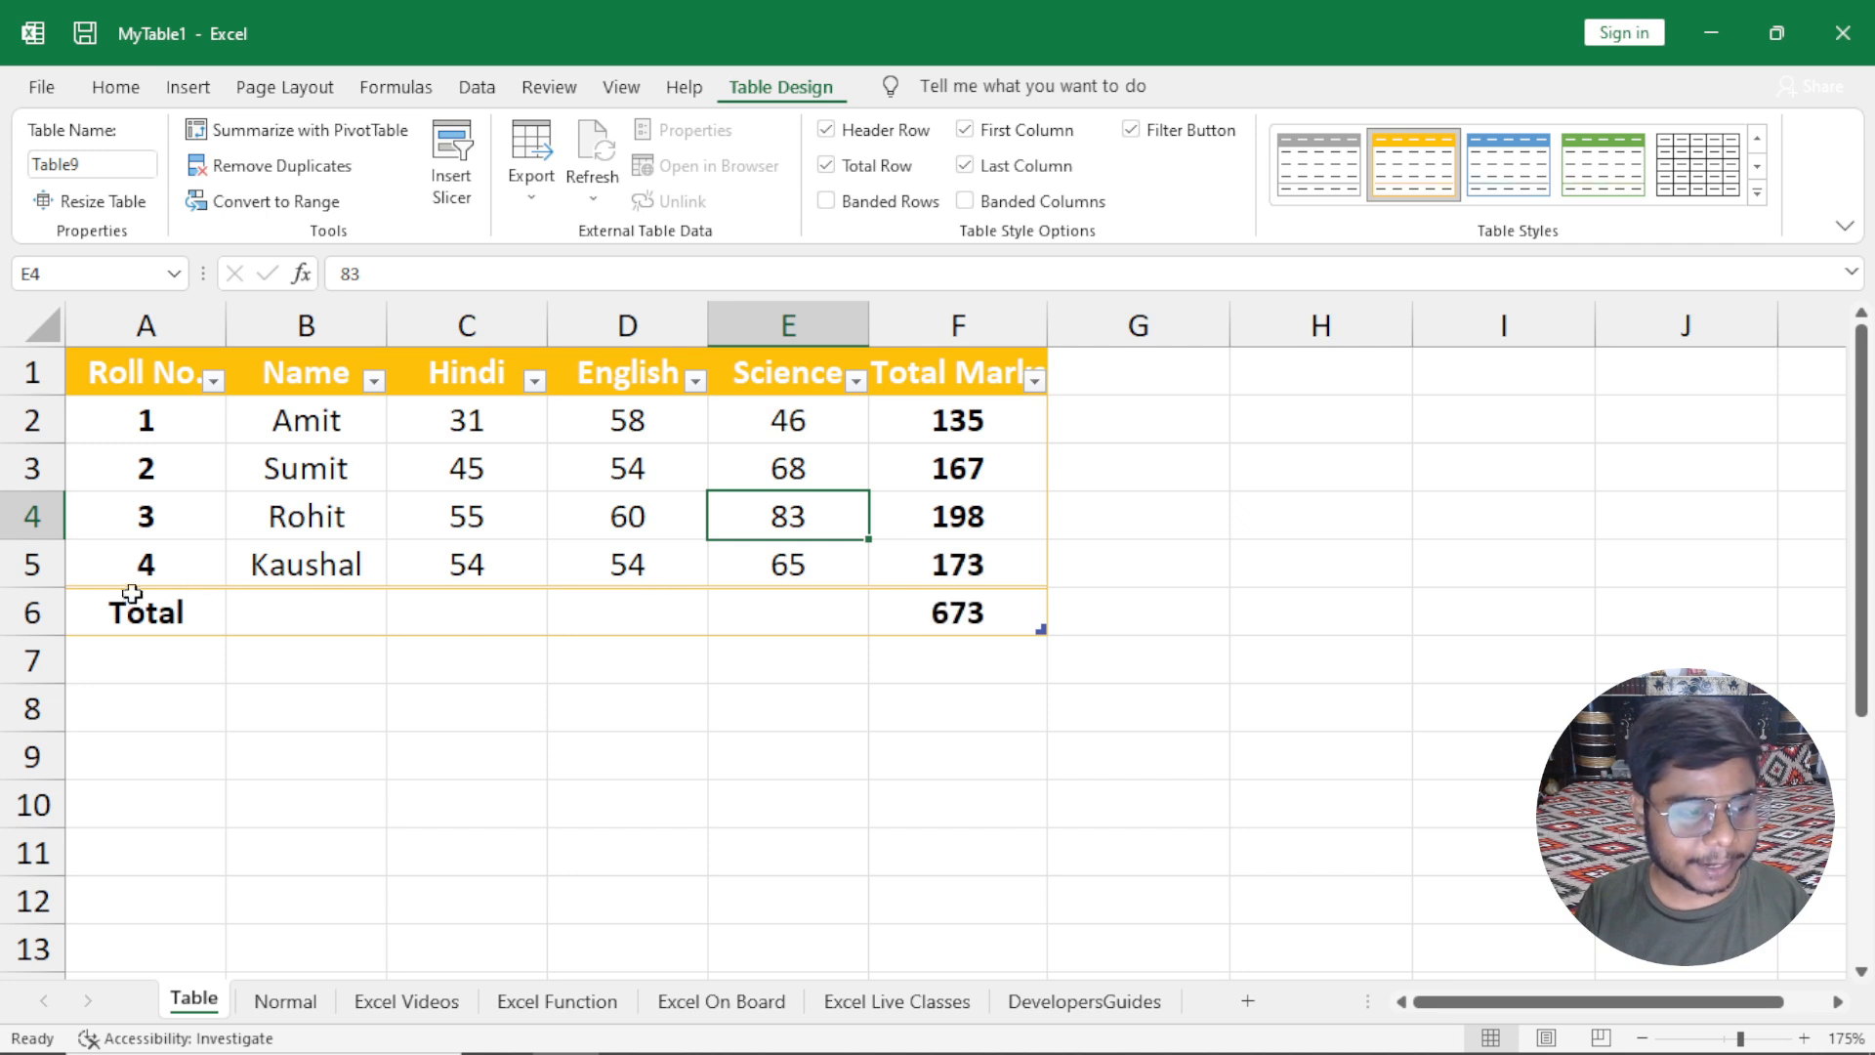
pyautogui.moveTo(963, 418); pyautogui.dragTo(967, 565)
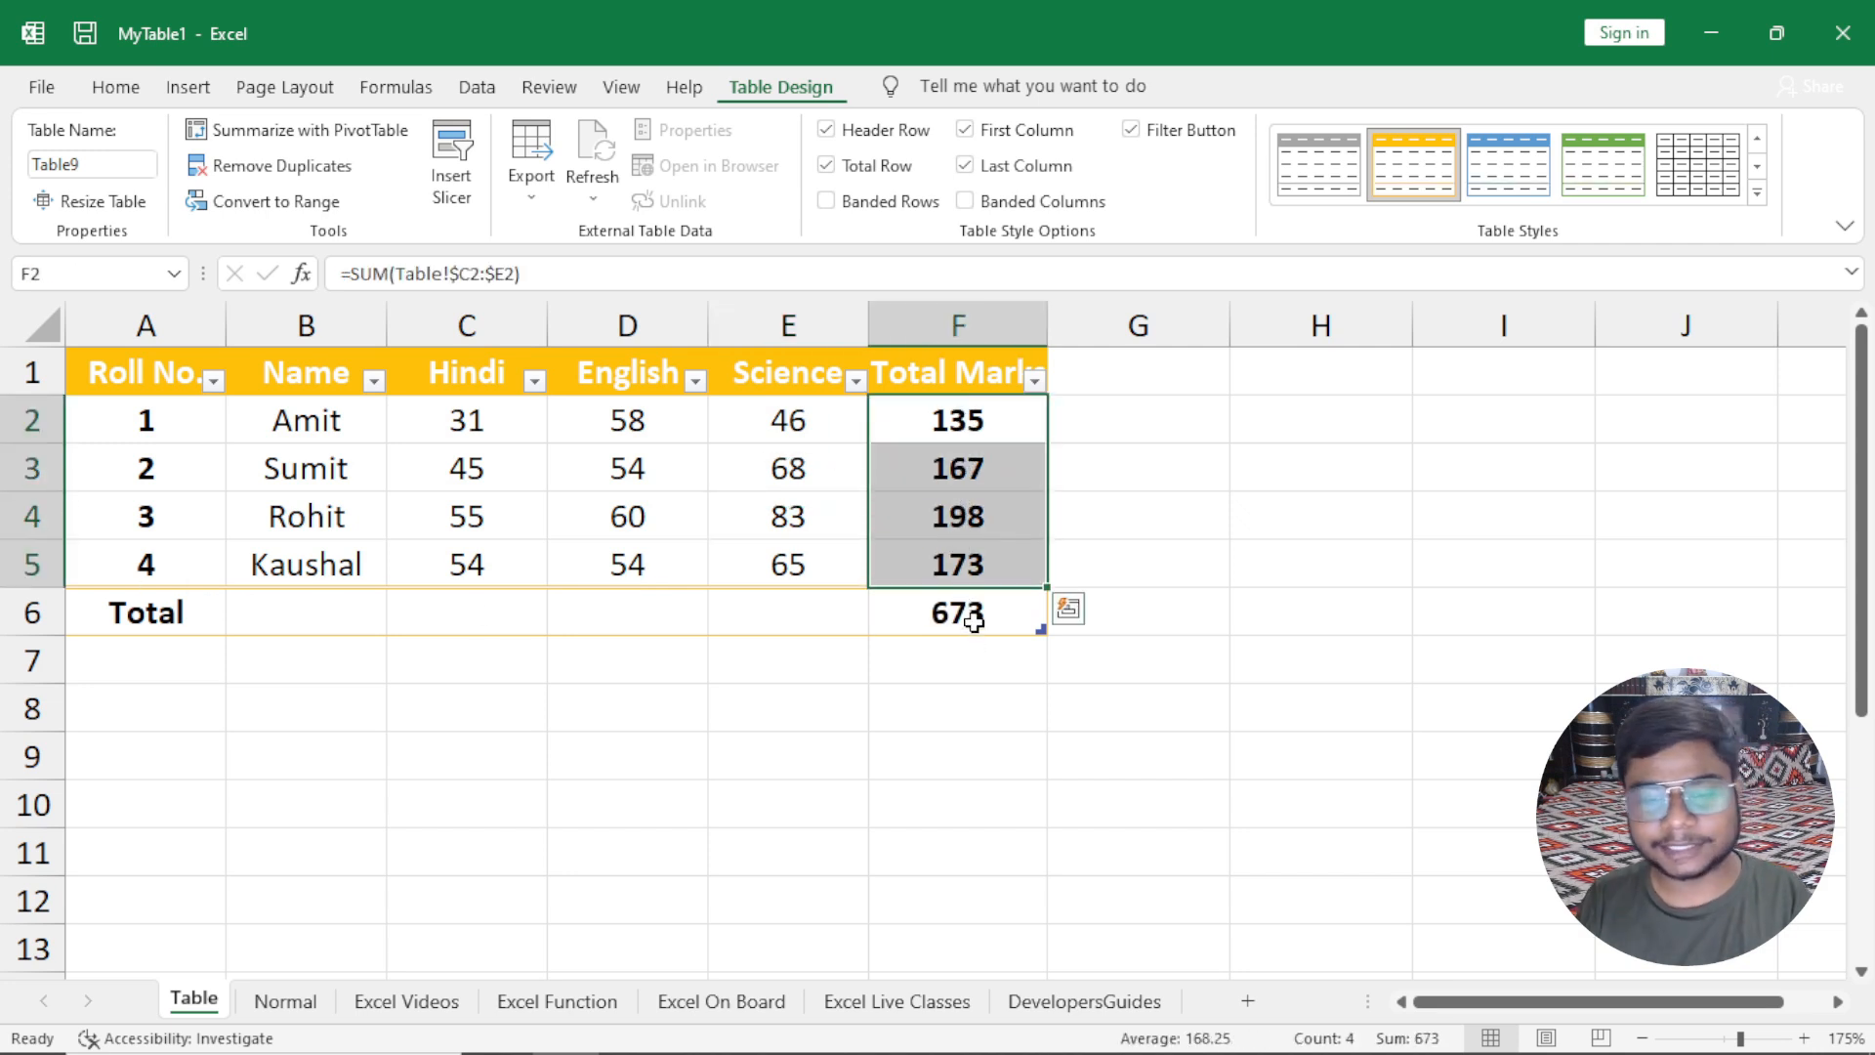
pyautogui.click(974, 622)
pyautogui.click(887, 172)
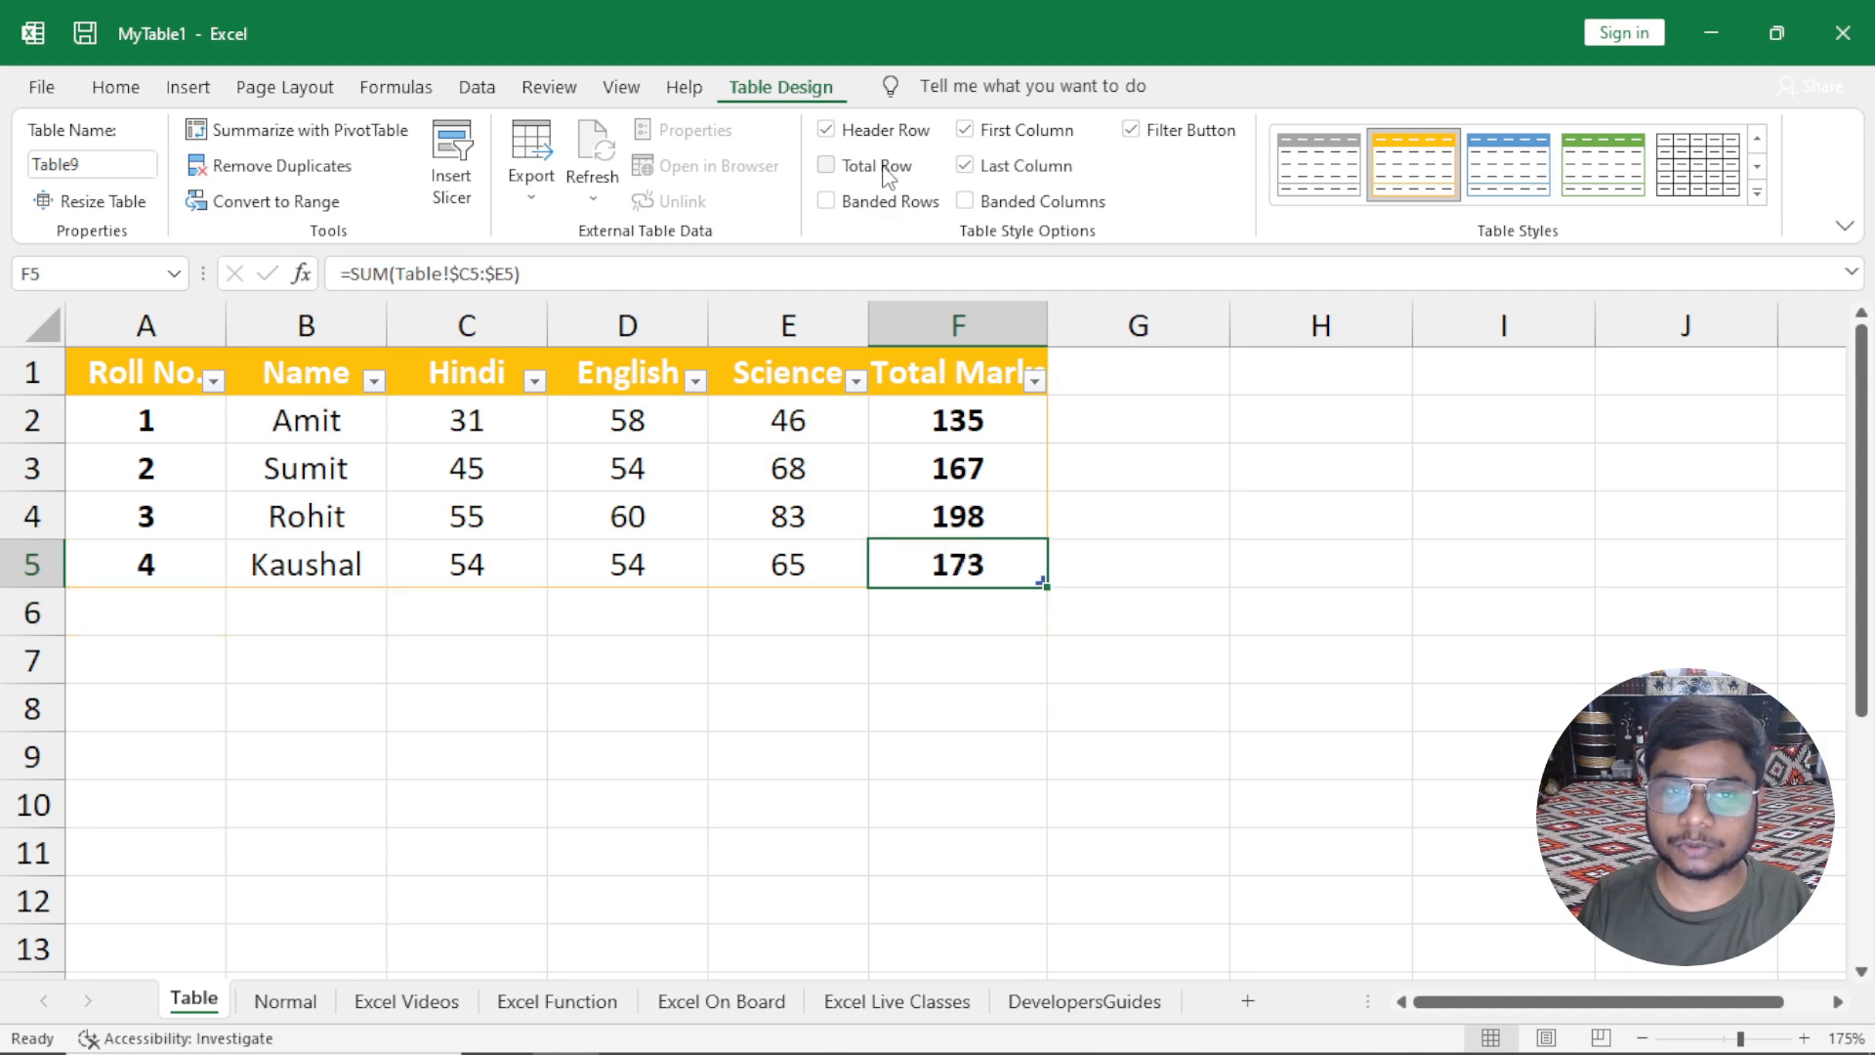
# Turn on banded rows, apply the light orange gridded table style, and highlight student rows to compare the alternating shading.
pyautogui.click(886, 209)
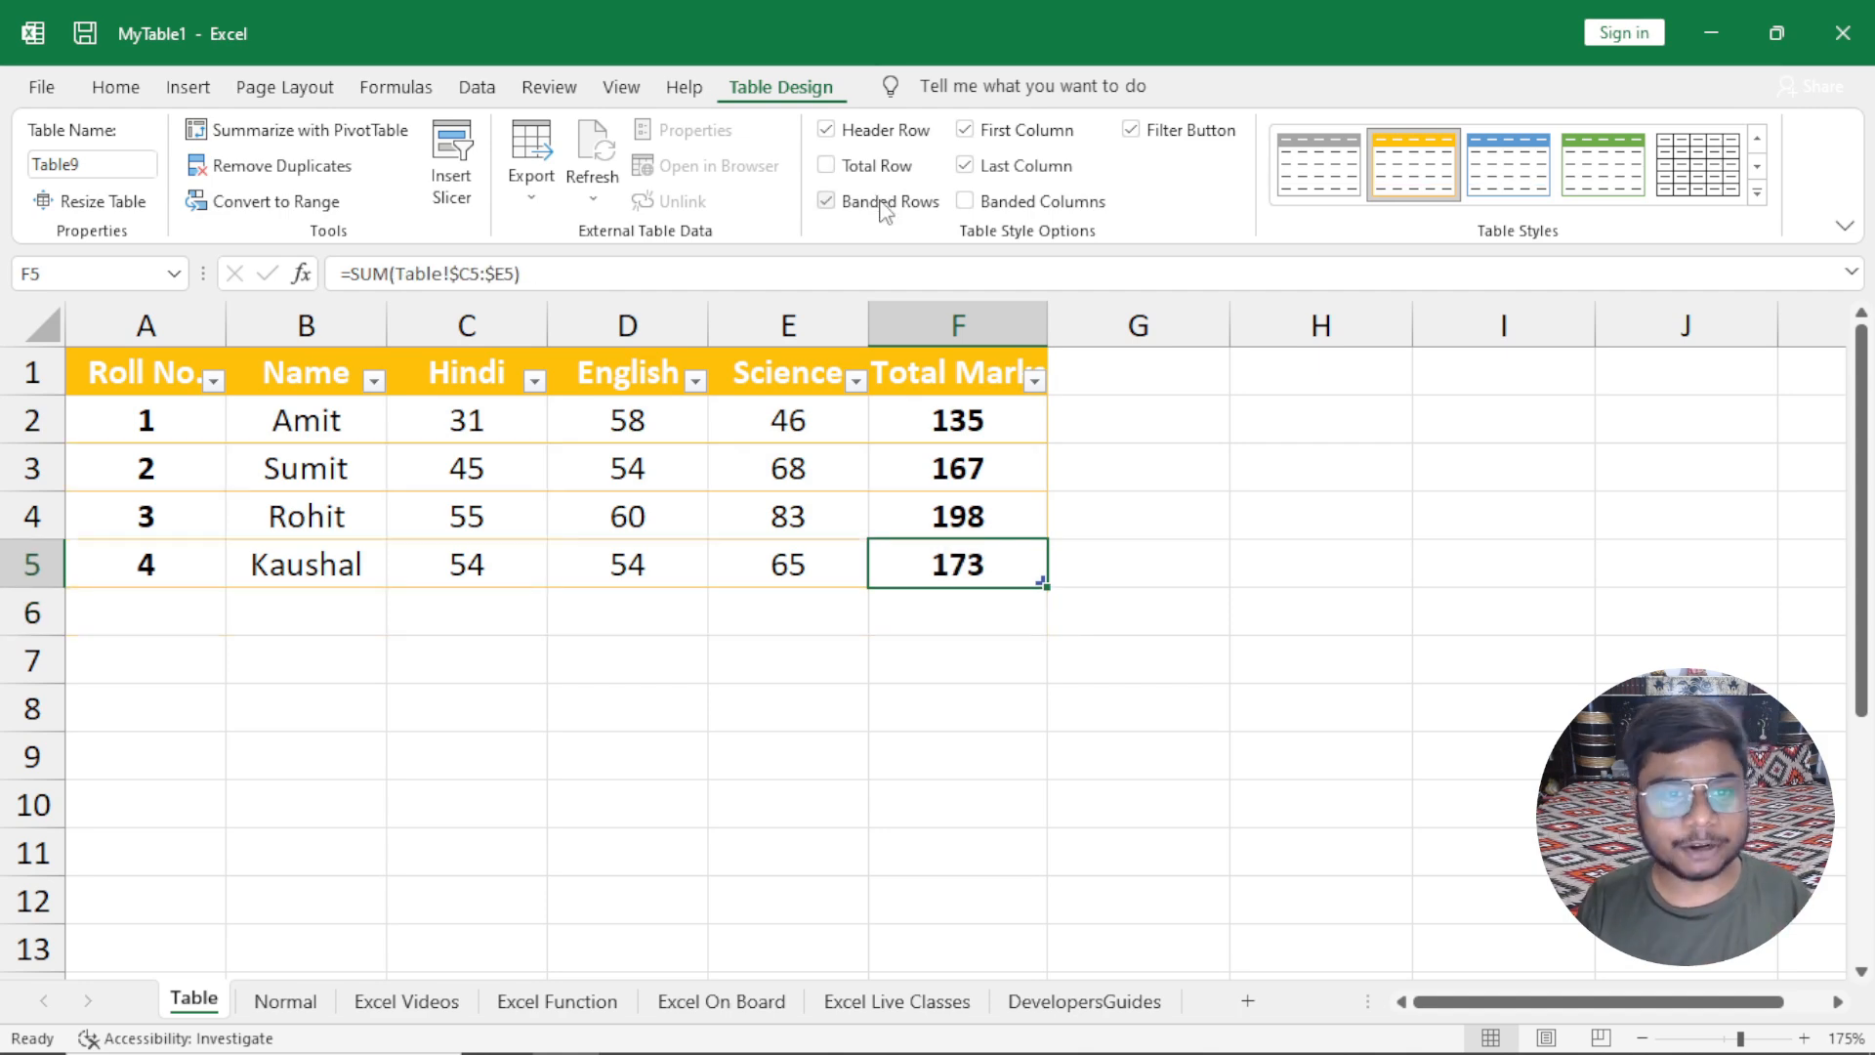
pyautogui.click(1757, 192)
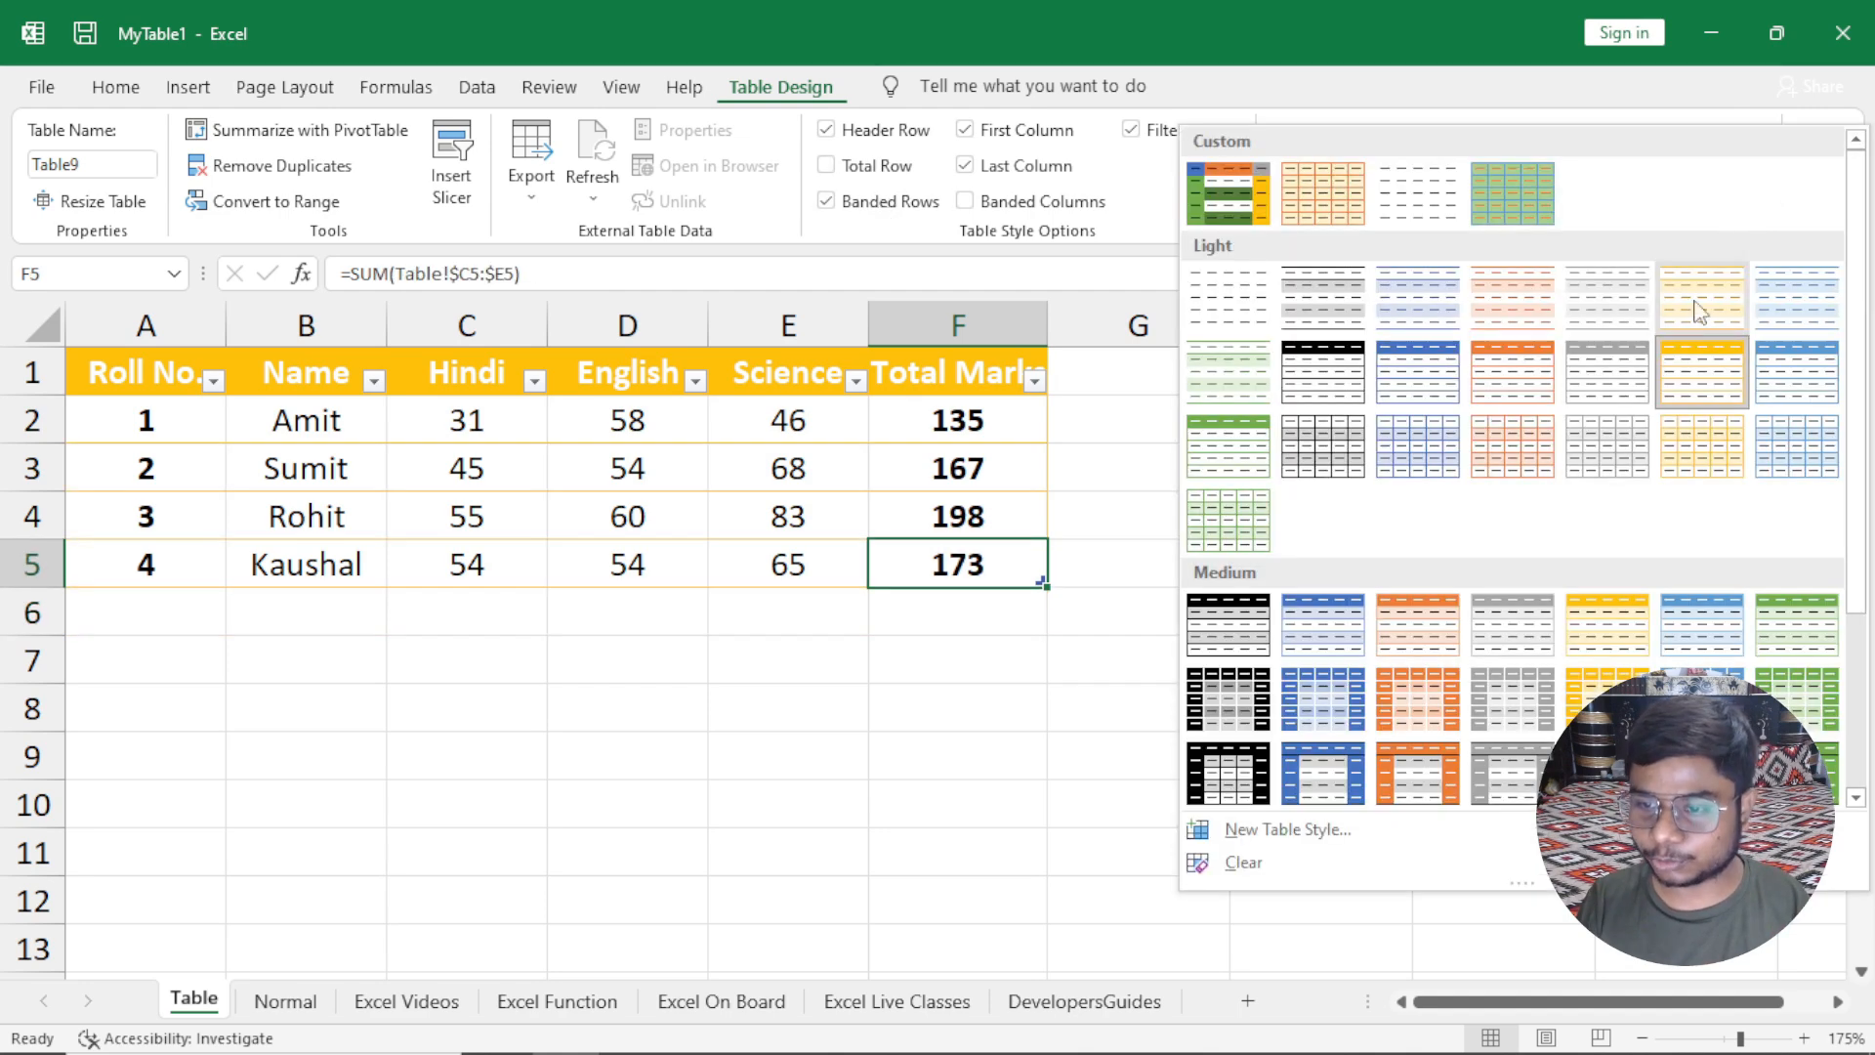
pyautogui.click(1517, 467)
pyautogui.moveTo(132, 426); pyautogui.dragTo(905, 408)
pyautogui.moveTo(172, 468); pyautogui.dragTo(796, 469)
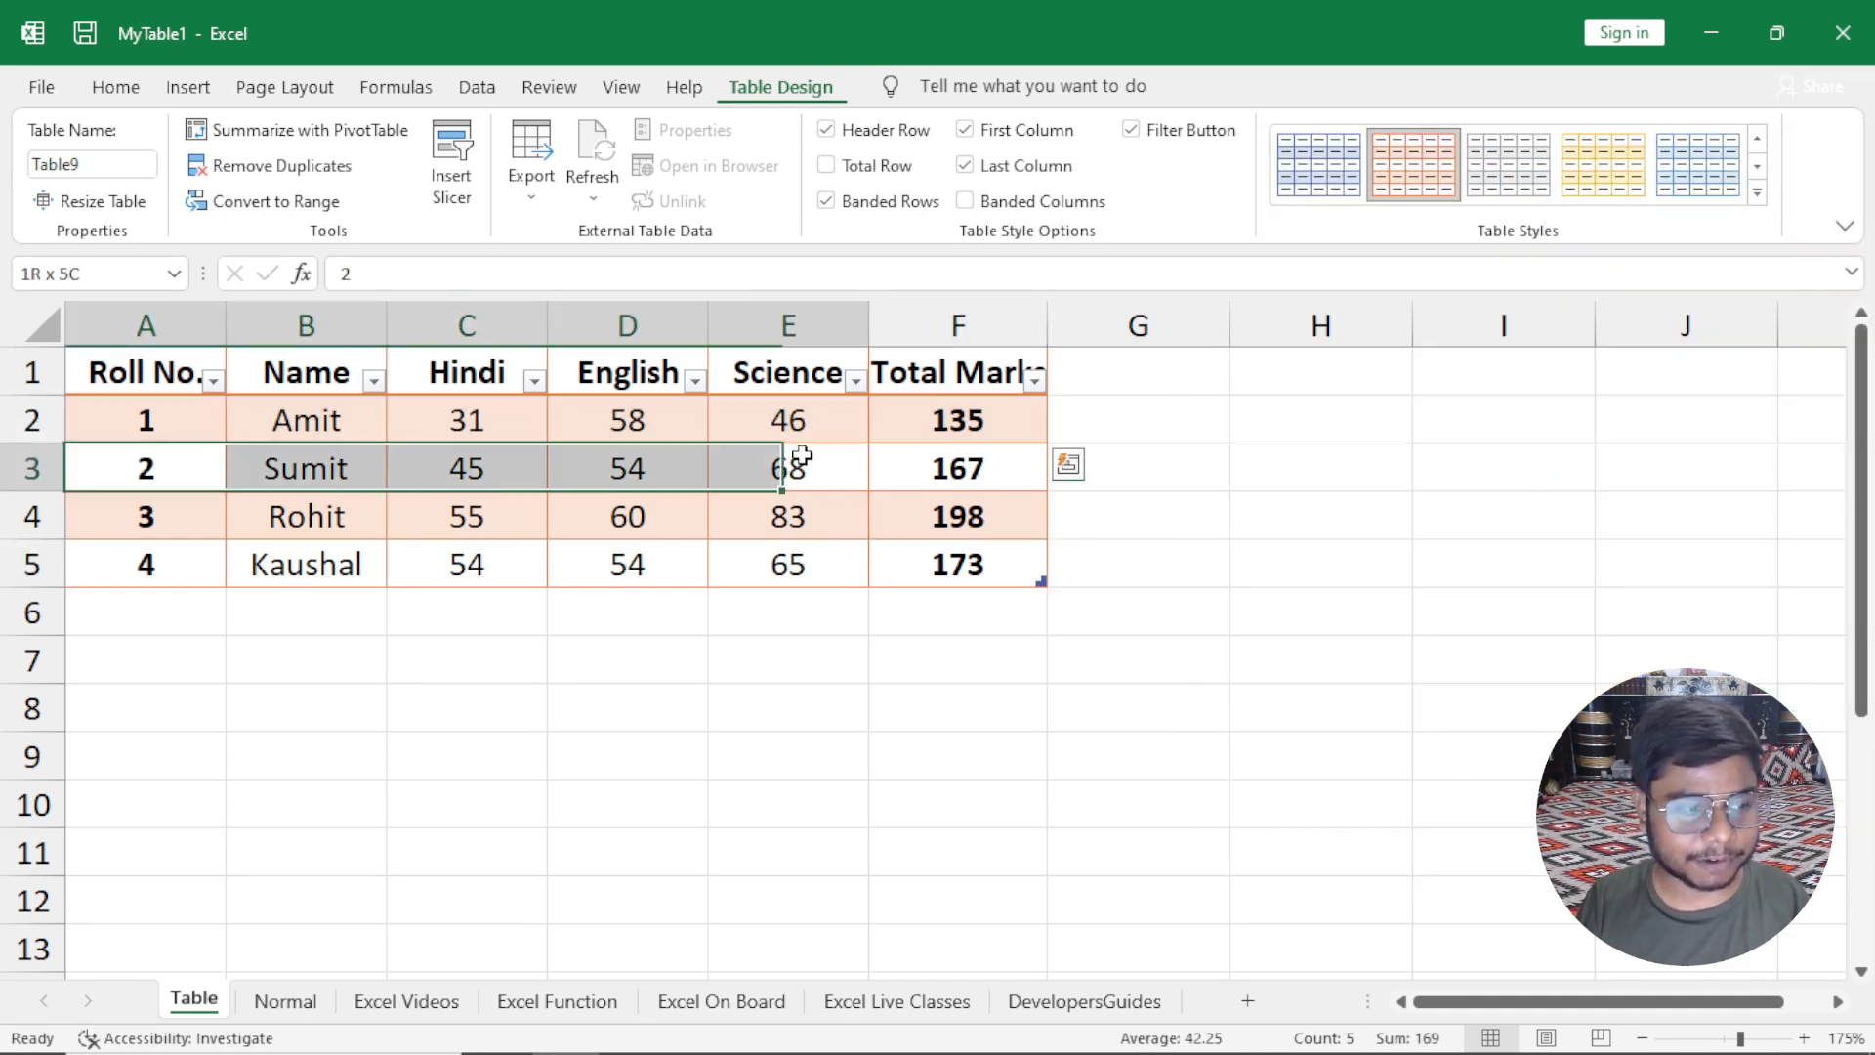
pyautogui.moveTo(249, 517); pyautogui.dragTo(628, 515)
pyautogui.click(625, 611)
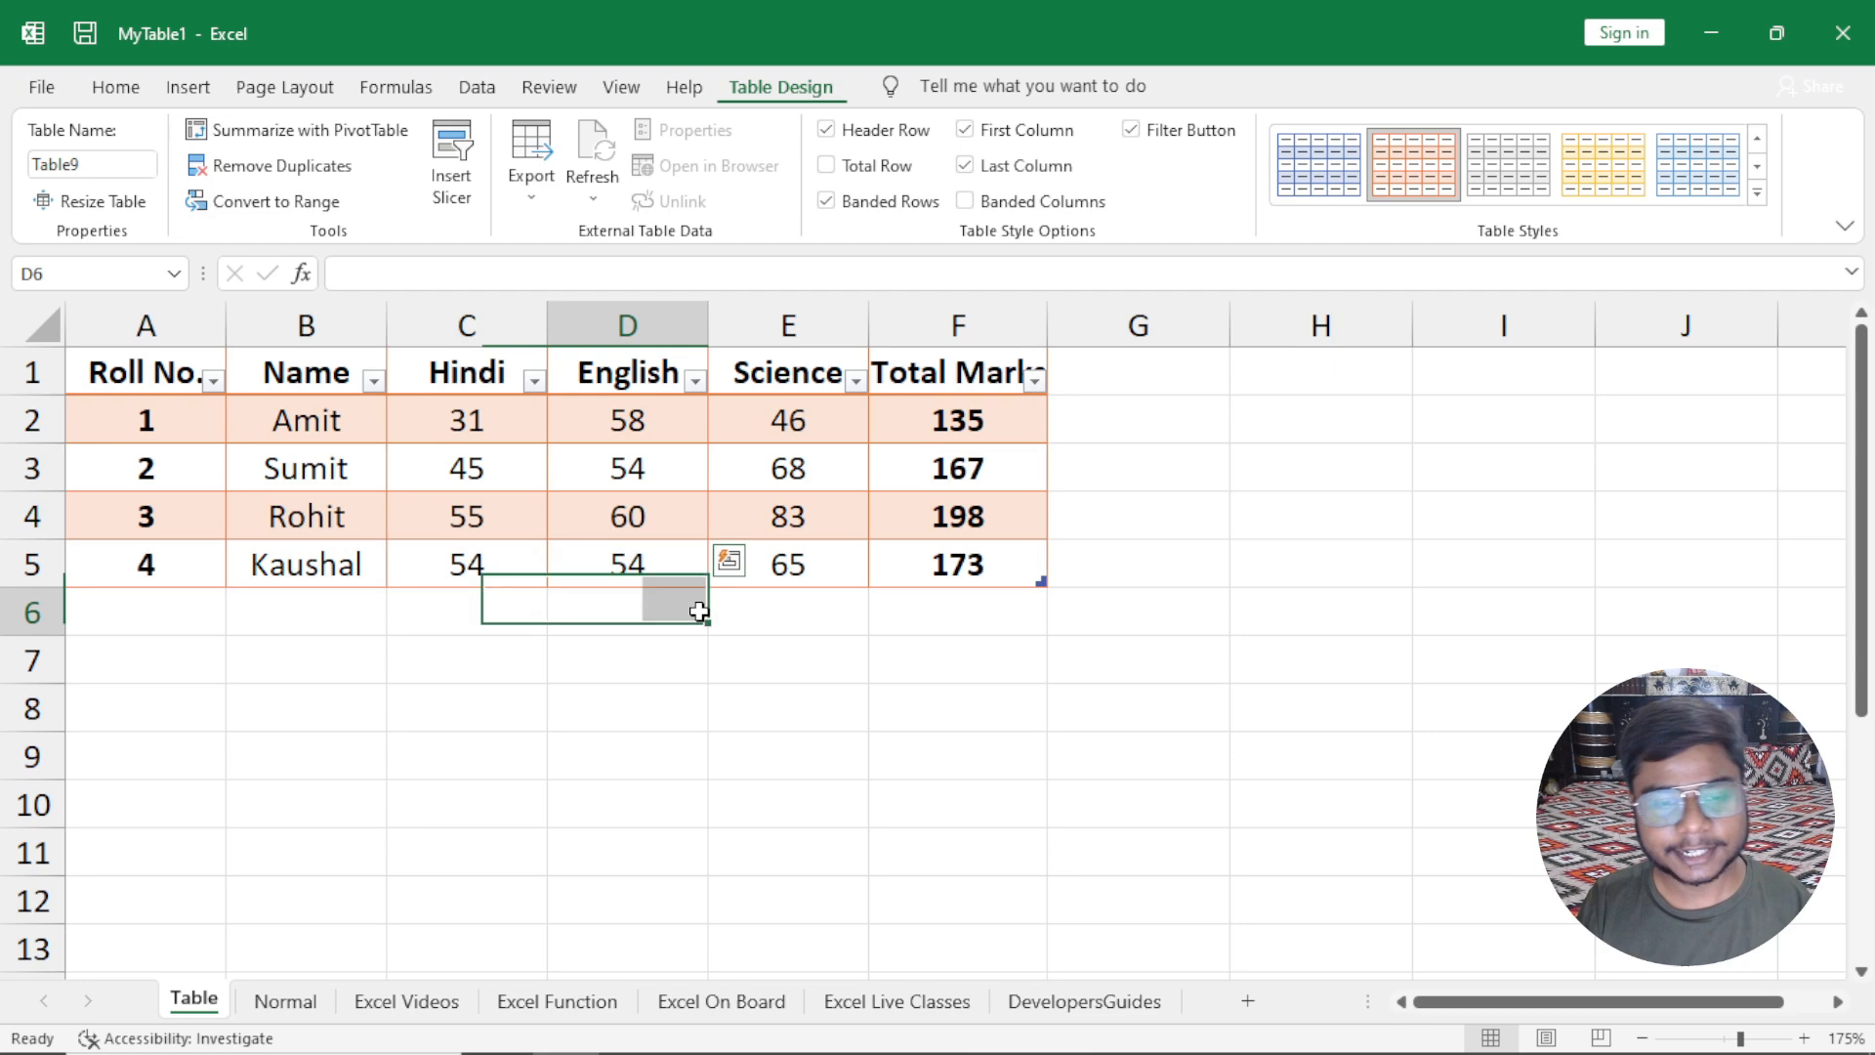
pyautogui.click(957, 580)
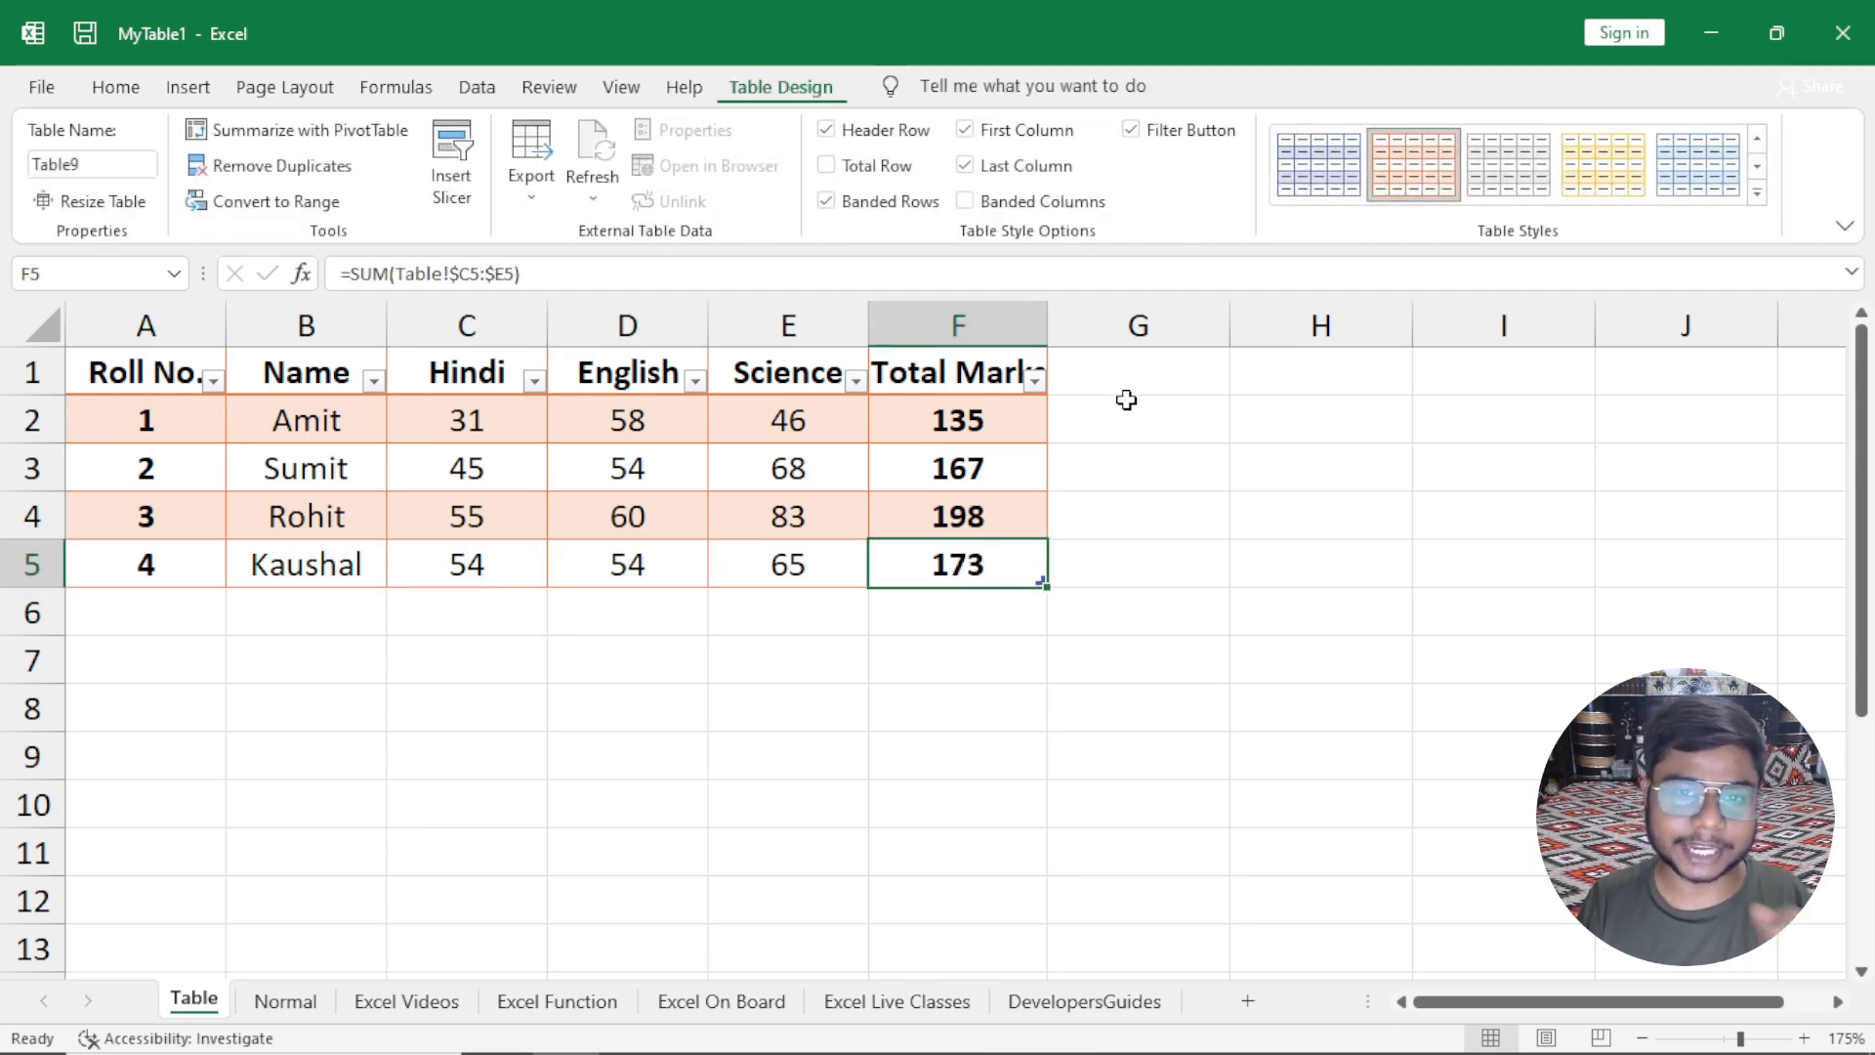
# Try banded columns with and without banded rows, and leave both banding options off with the total row turned on.
pyautogui.click(1031, 208)
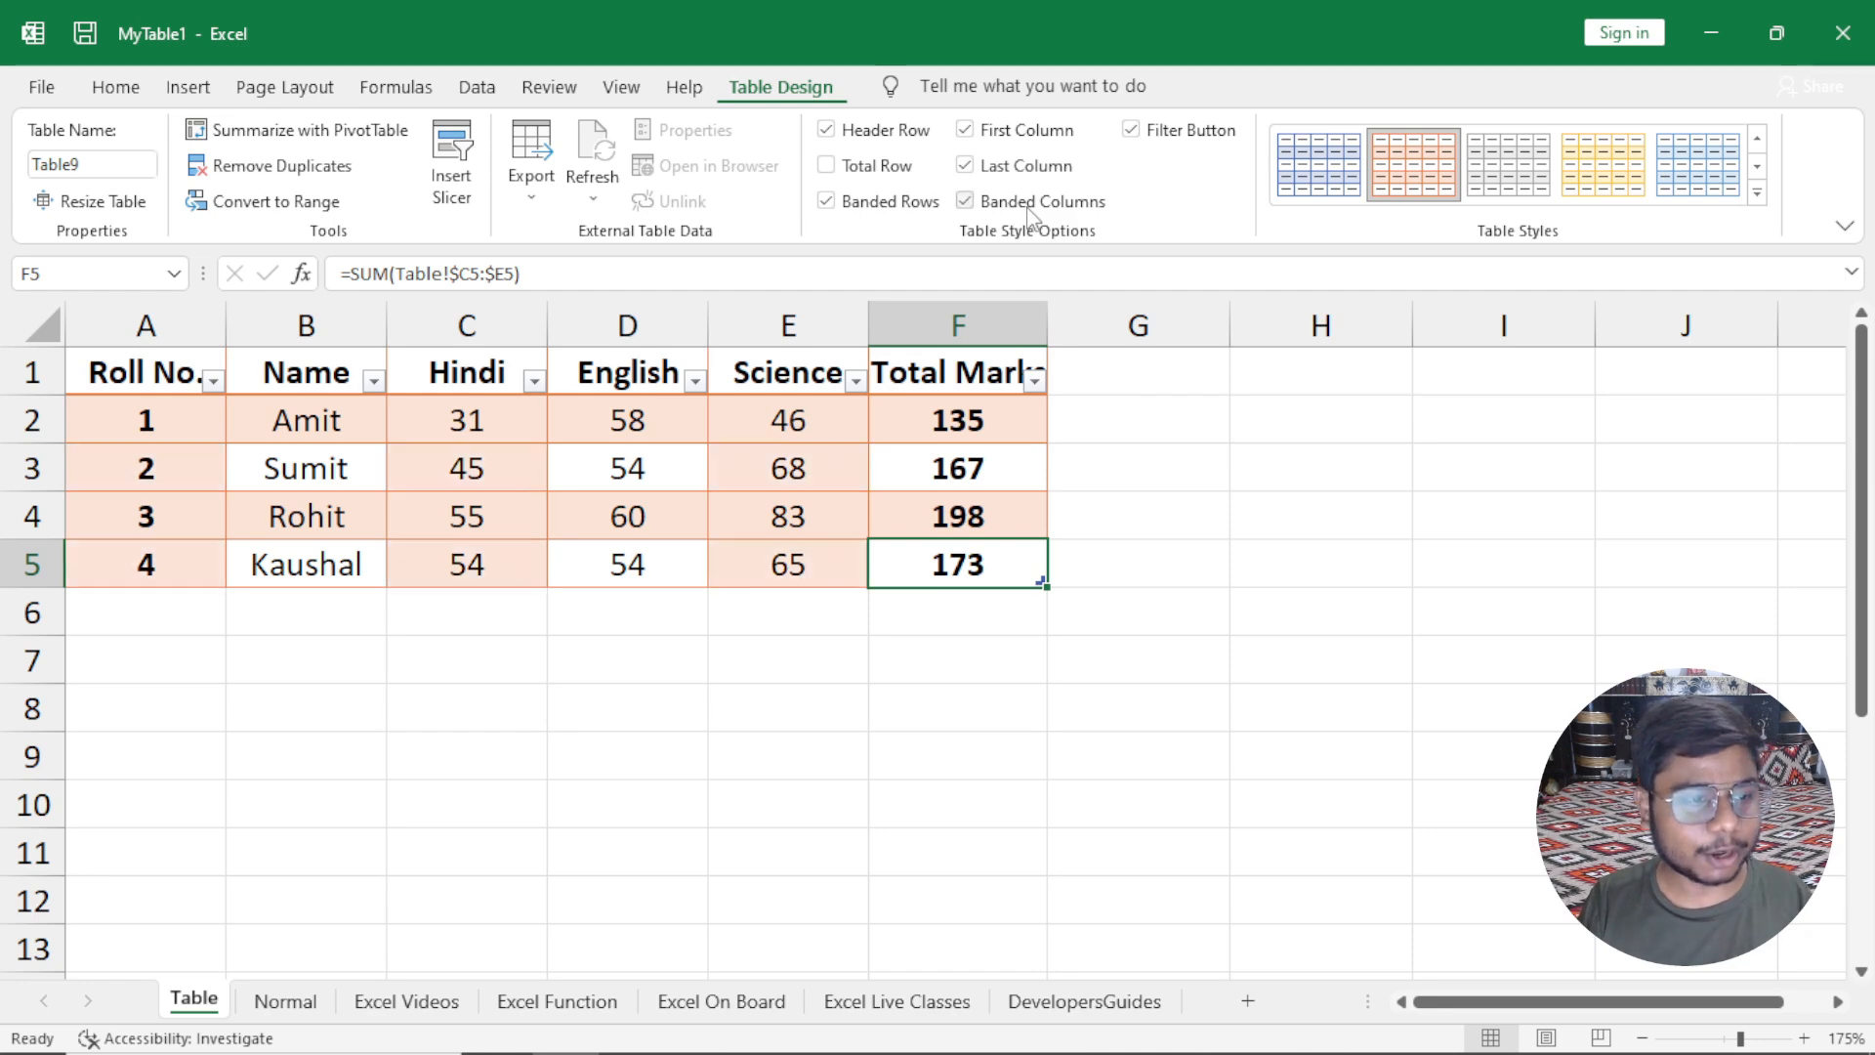
pyautogui.click(918, 213)
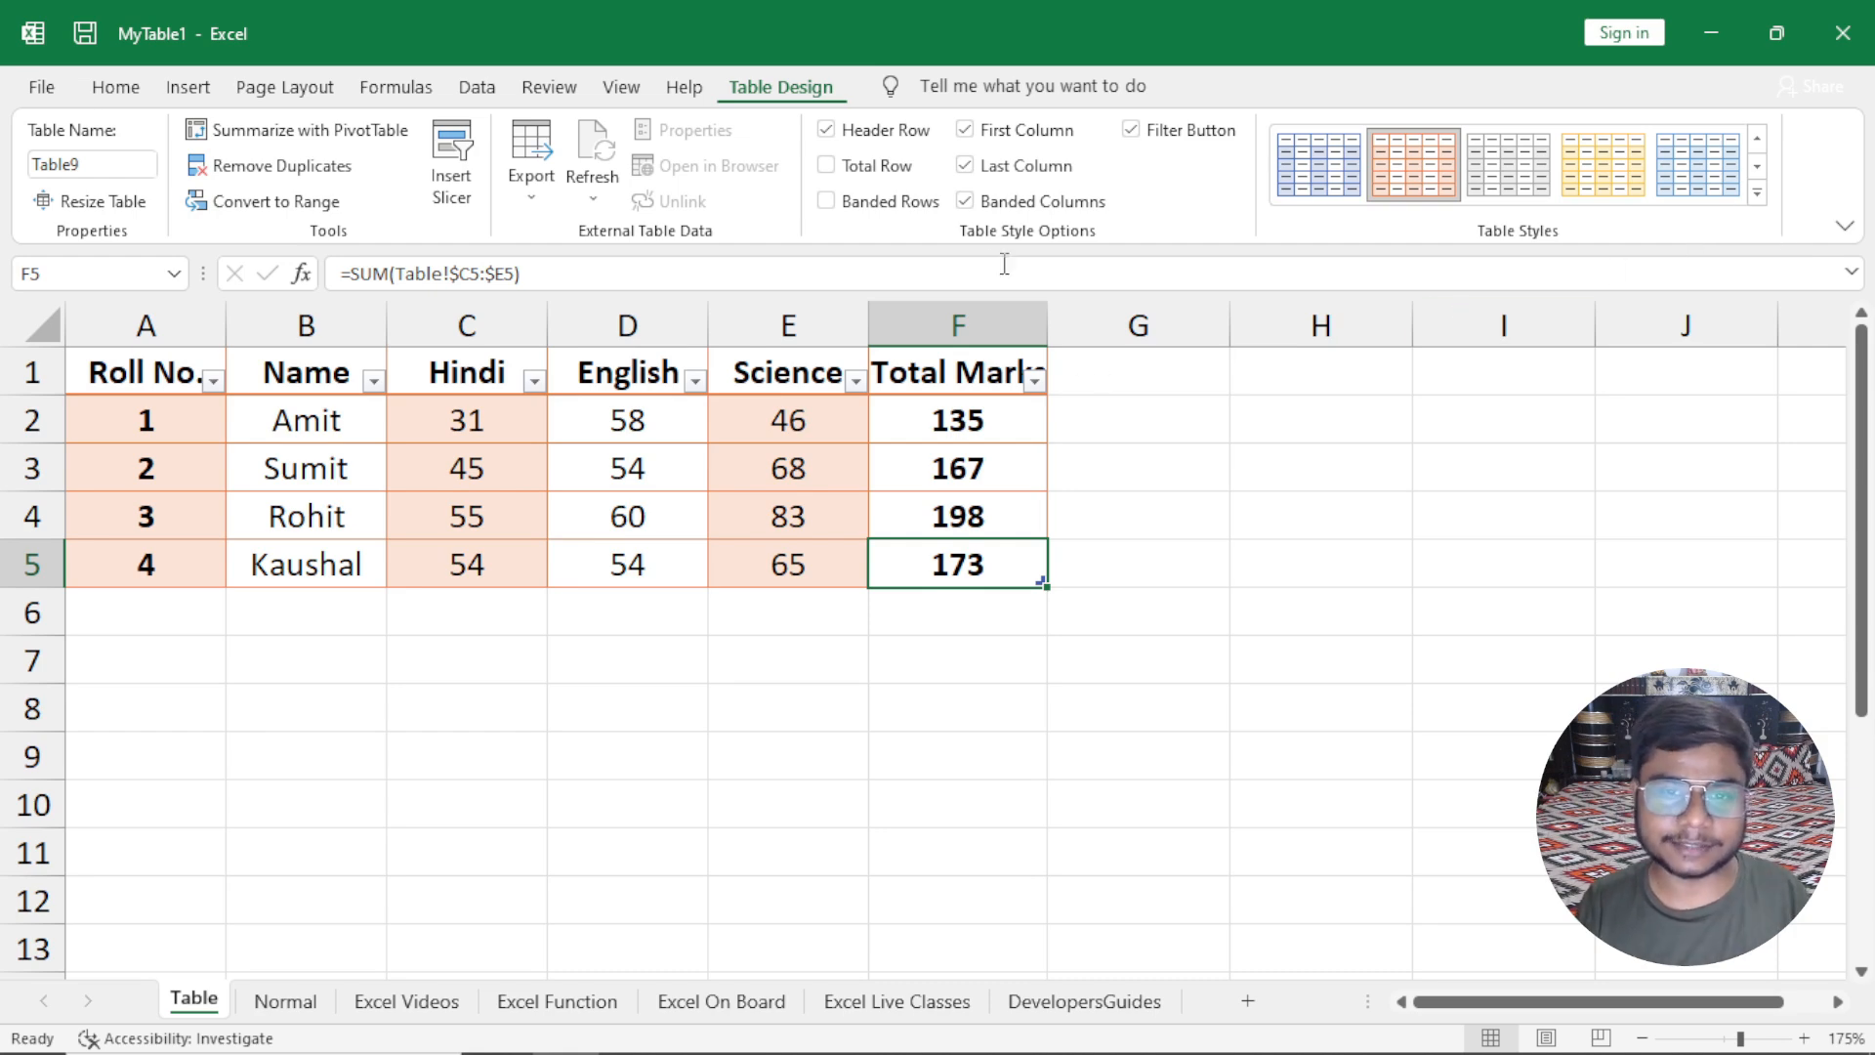
pyautogui.click(965, 201)
pyautogui.click(825, 166)
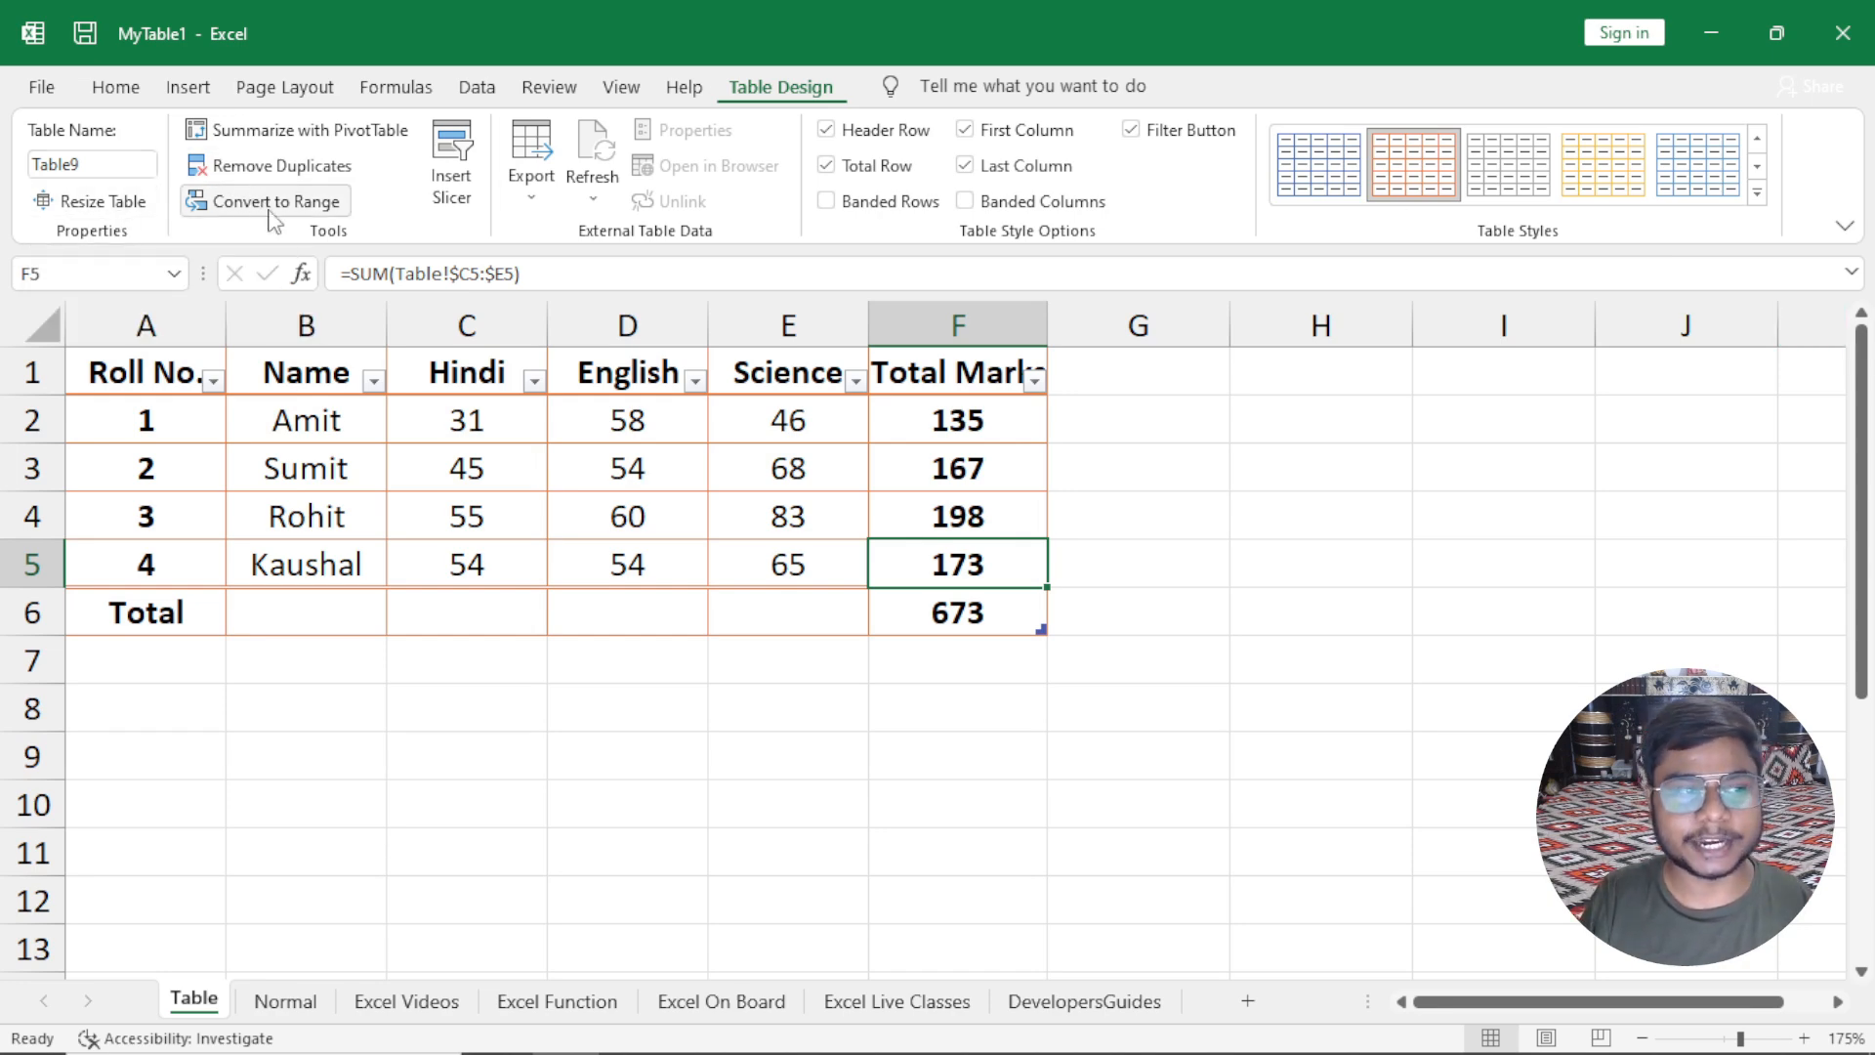
# Convert the marks table to a normal range and select Rohit's Science mark.
pyautogui.click(506, 498)
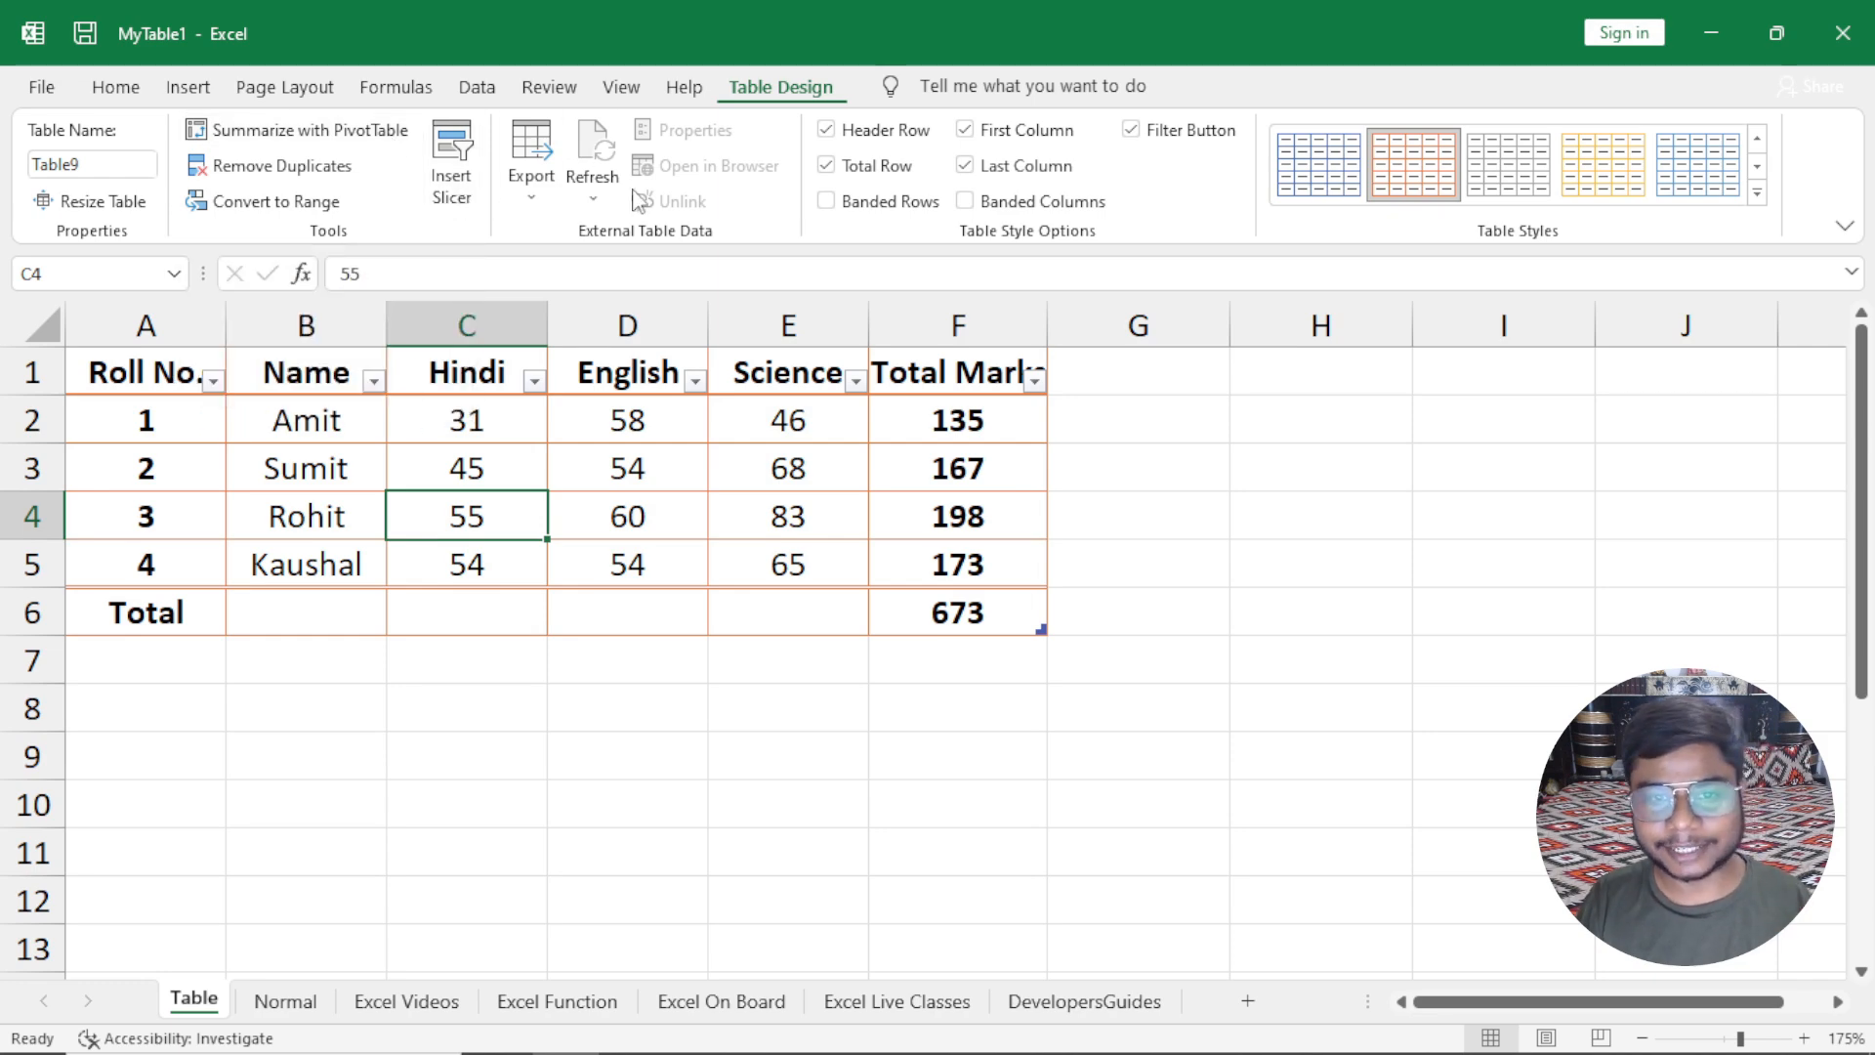
pyautogui.click(866, 455)
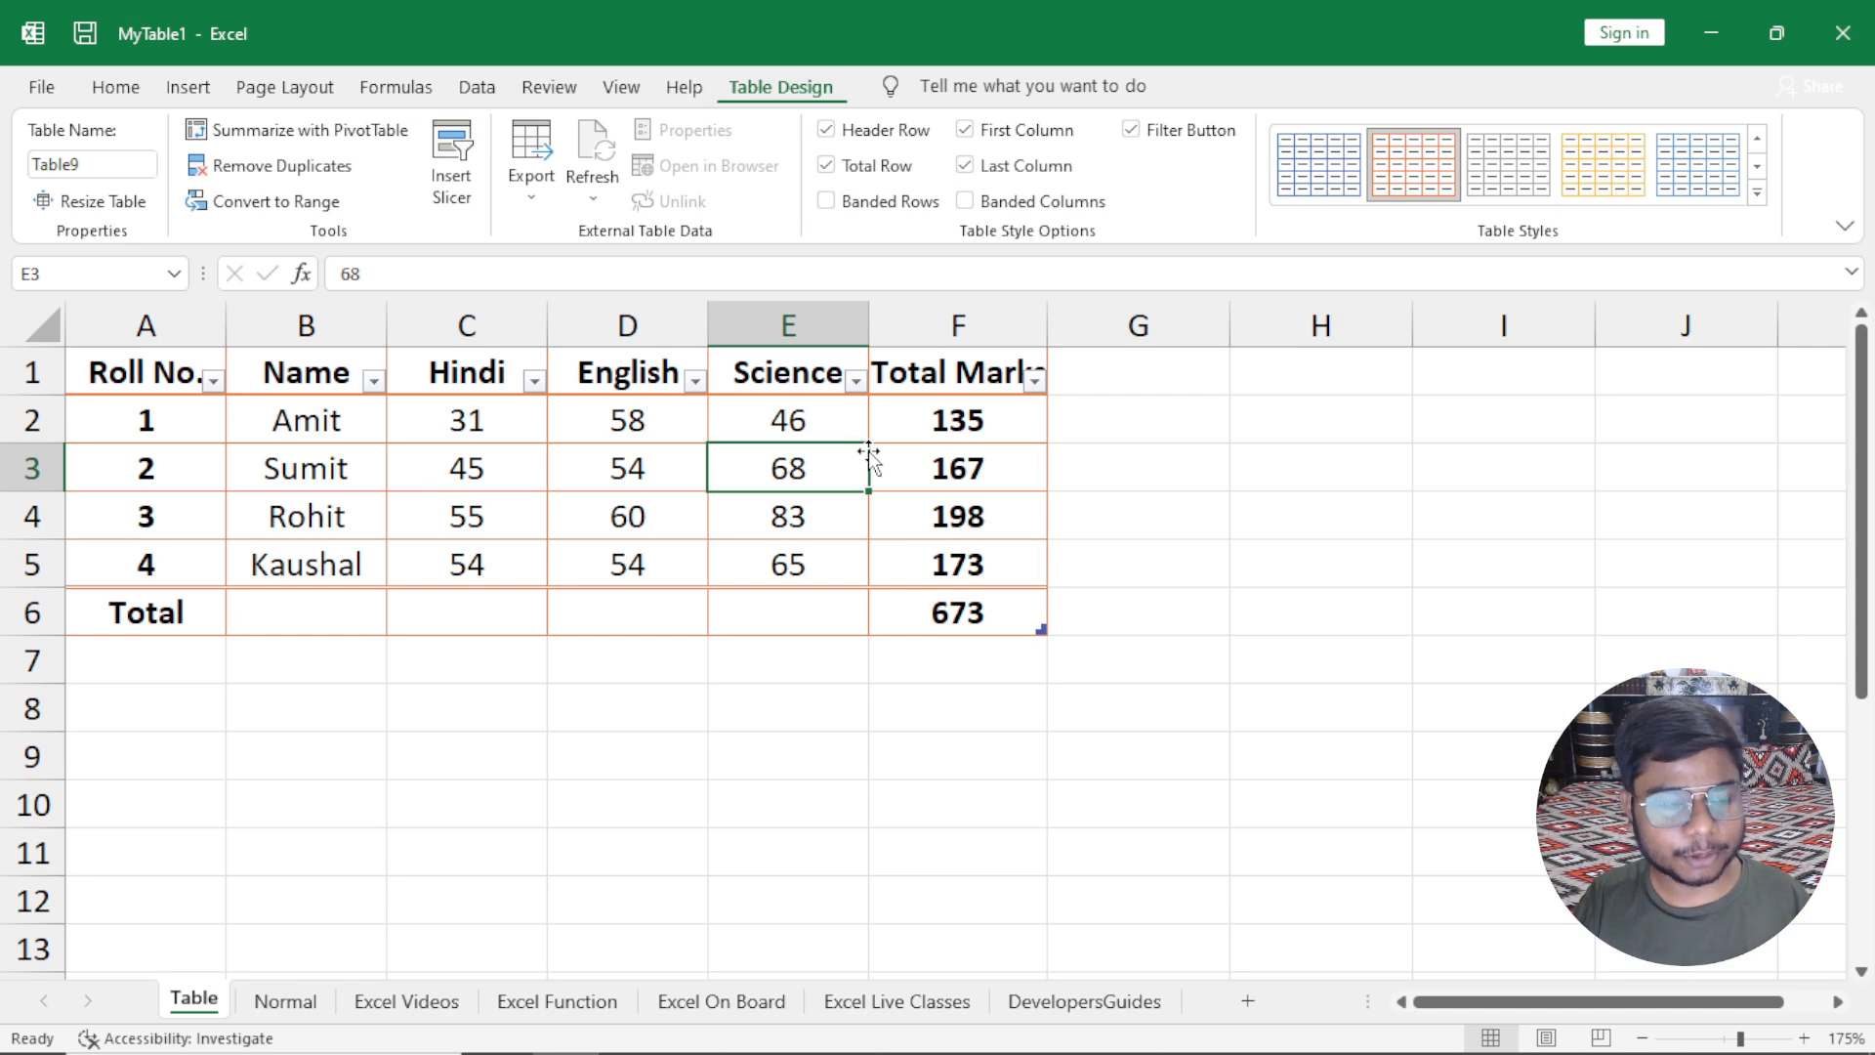
pyautogui.click(311, 204)
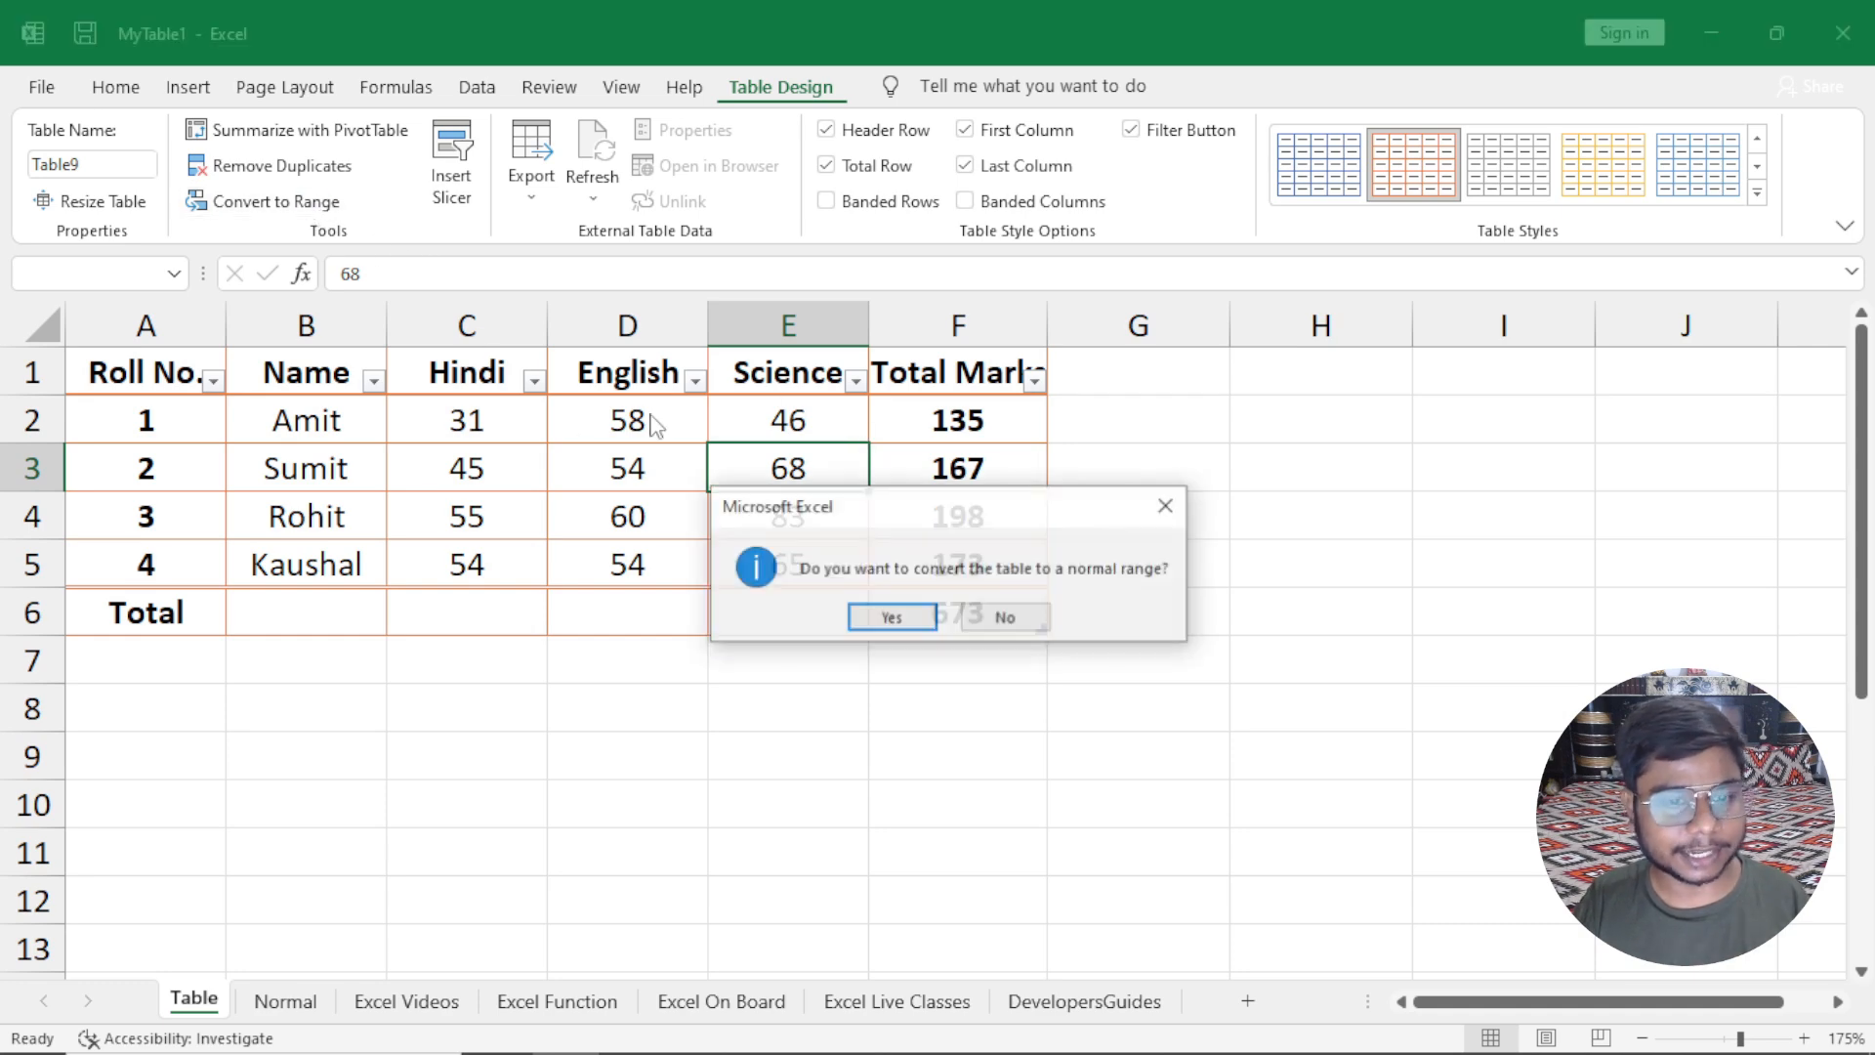
pyautogui.click(893, 617)
pyautogui.click(814, 509)
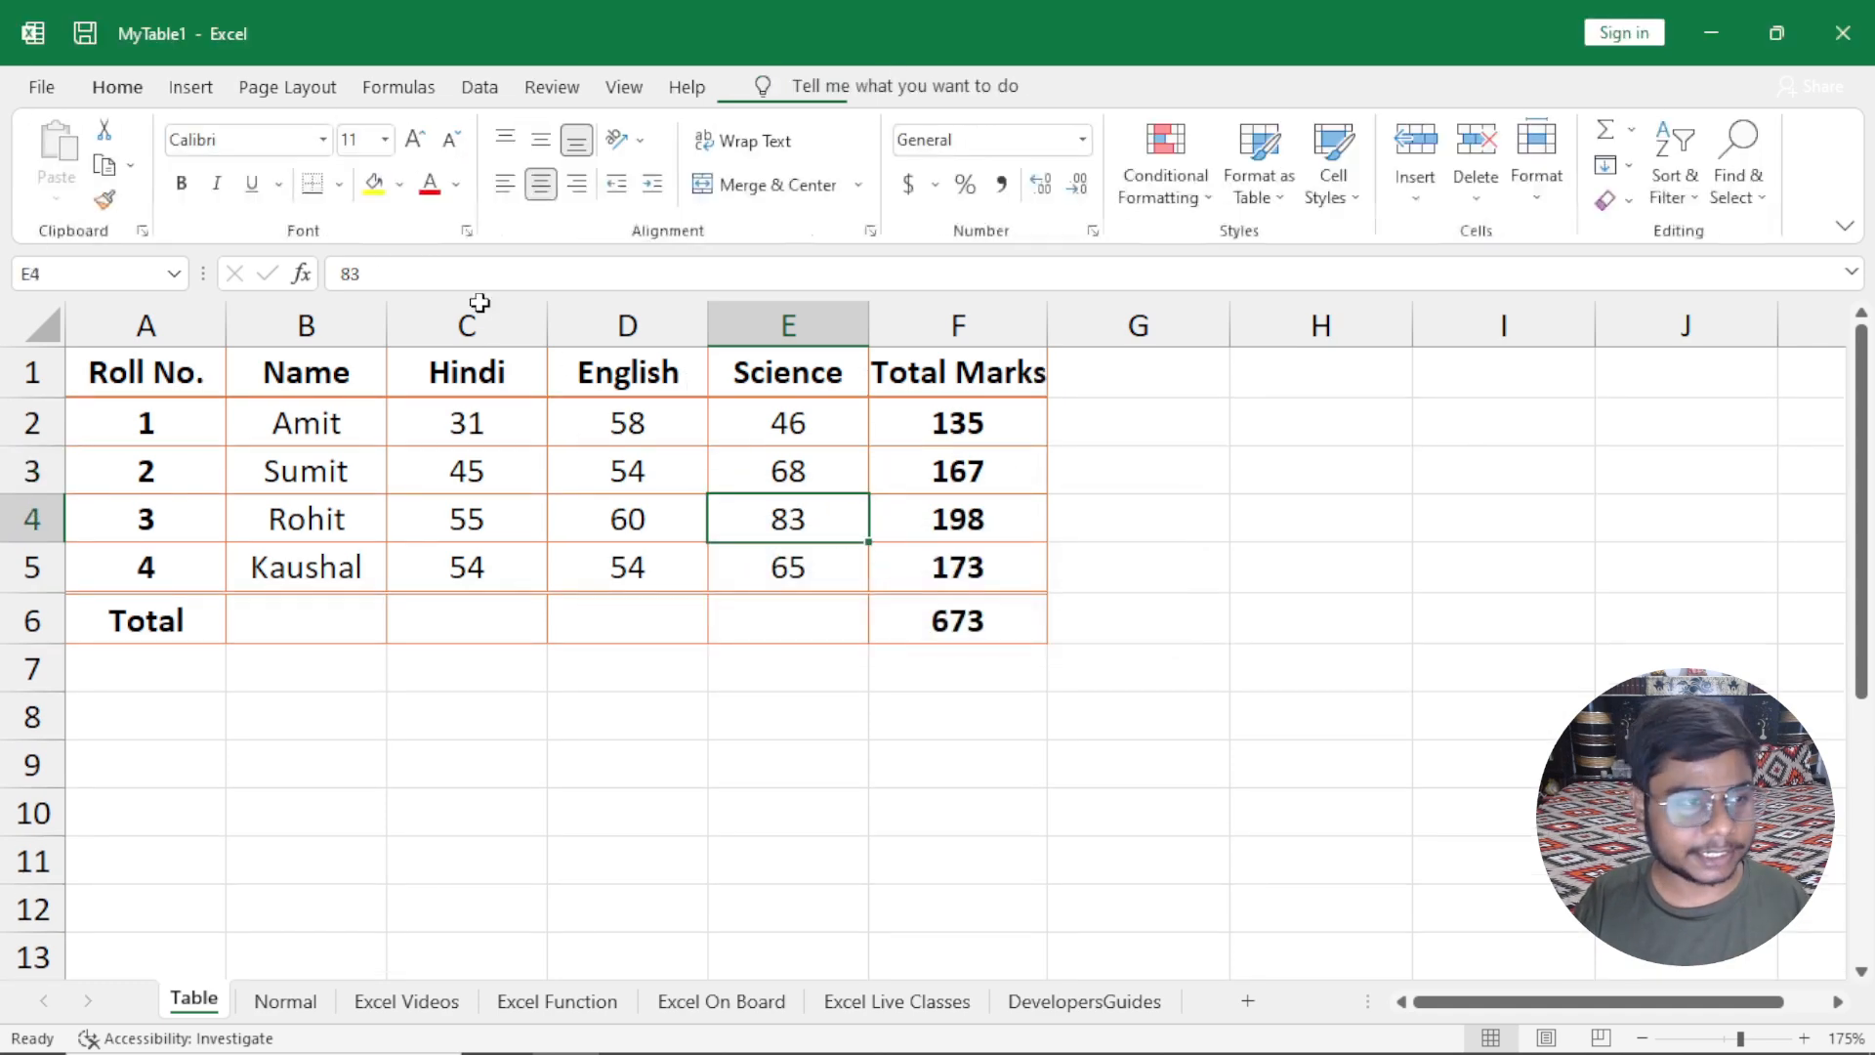